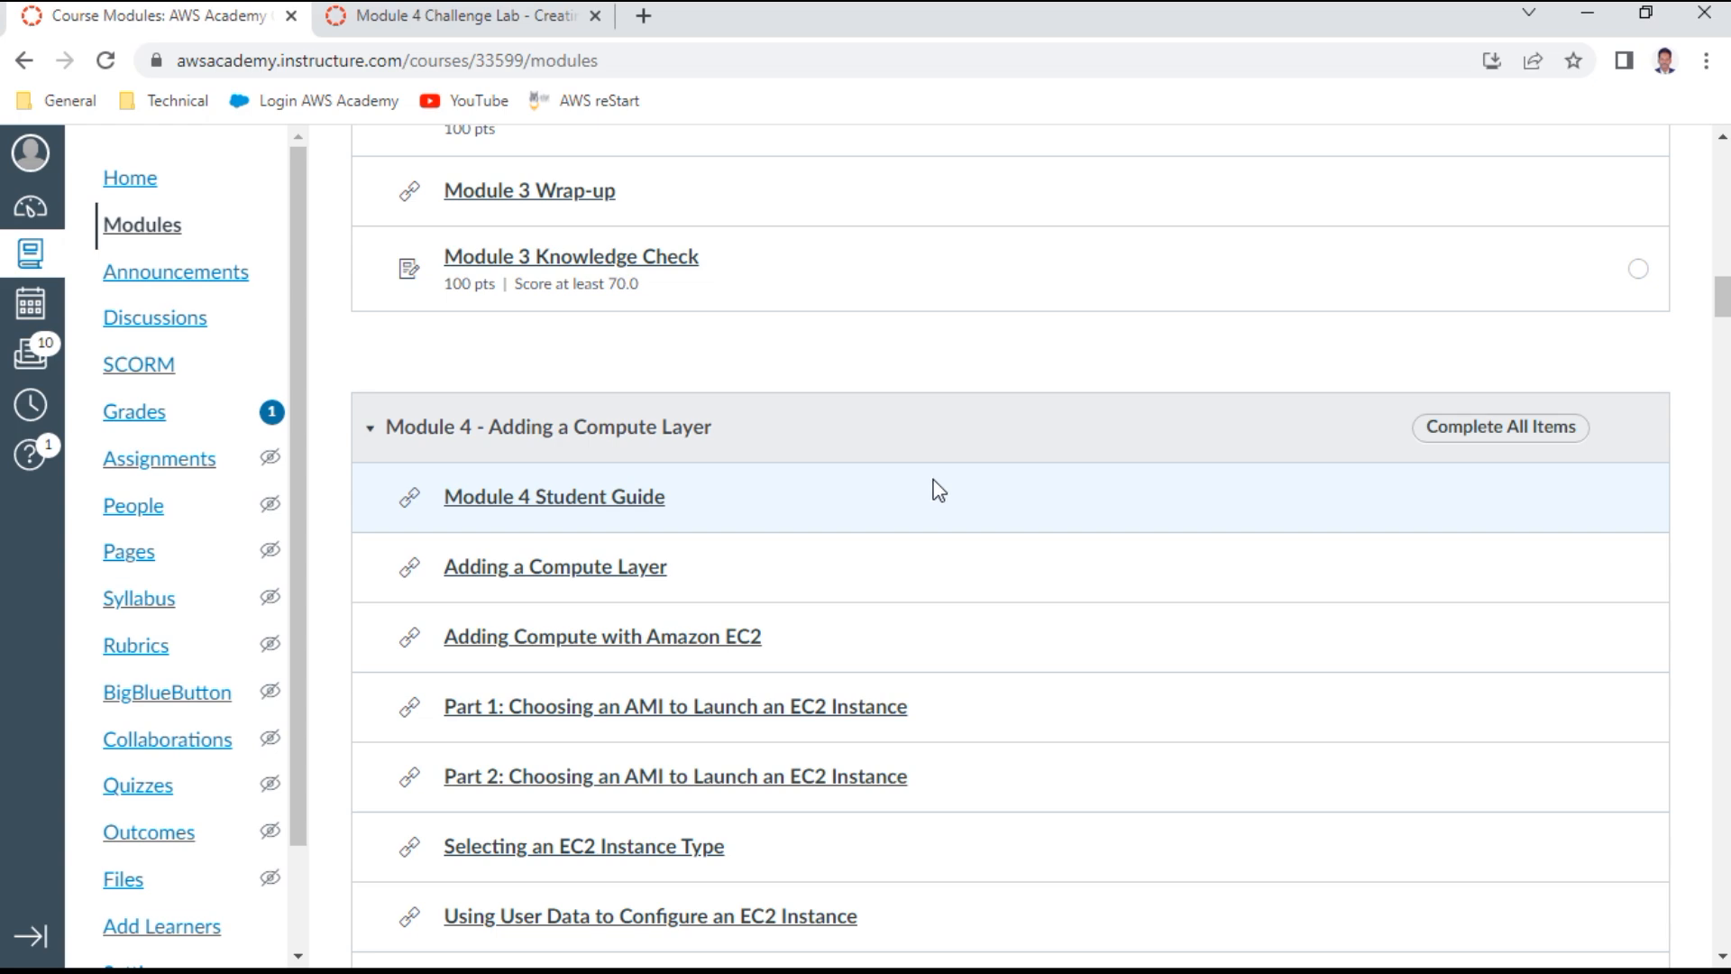
Start the lab environment for "Module 4 Challenge Lab - Creating a Dynamic Website for the Cafe" and dismiss the lab status window
scroll(937, 490, "down", 7)
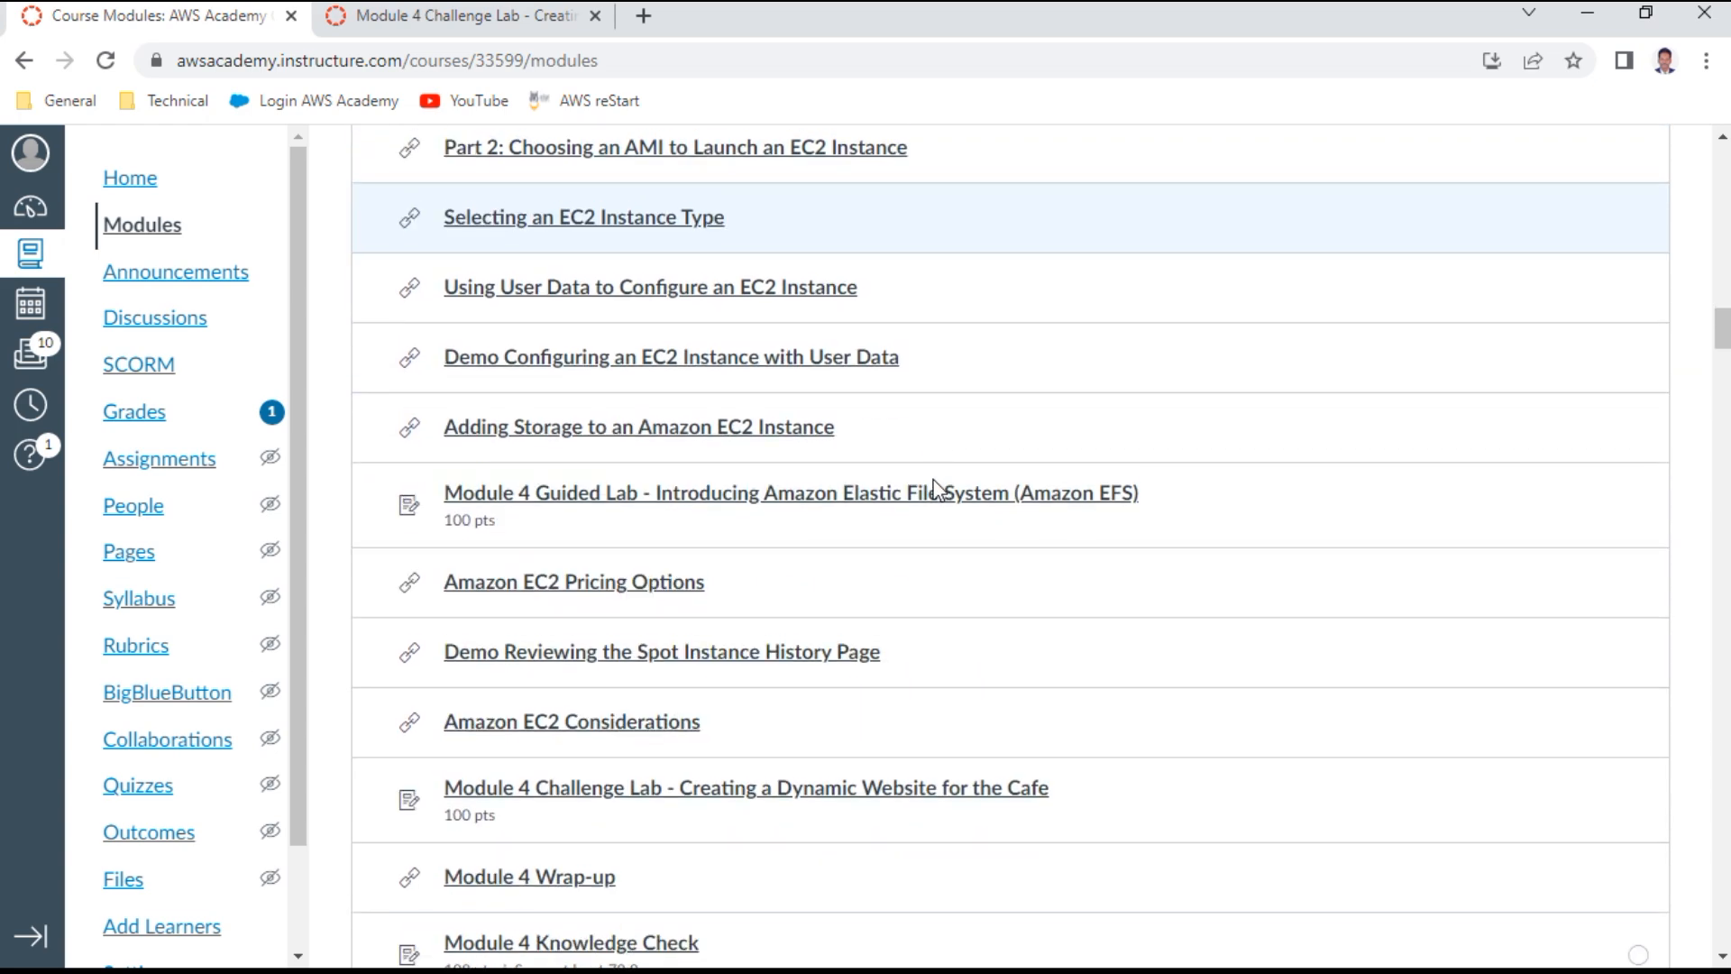
scroll(936, 491, "down", 2)
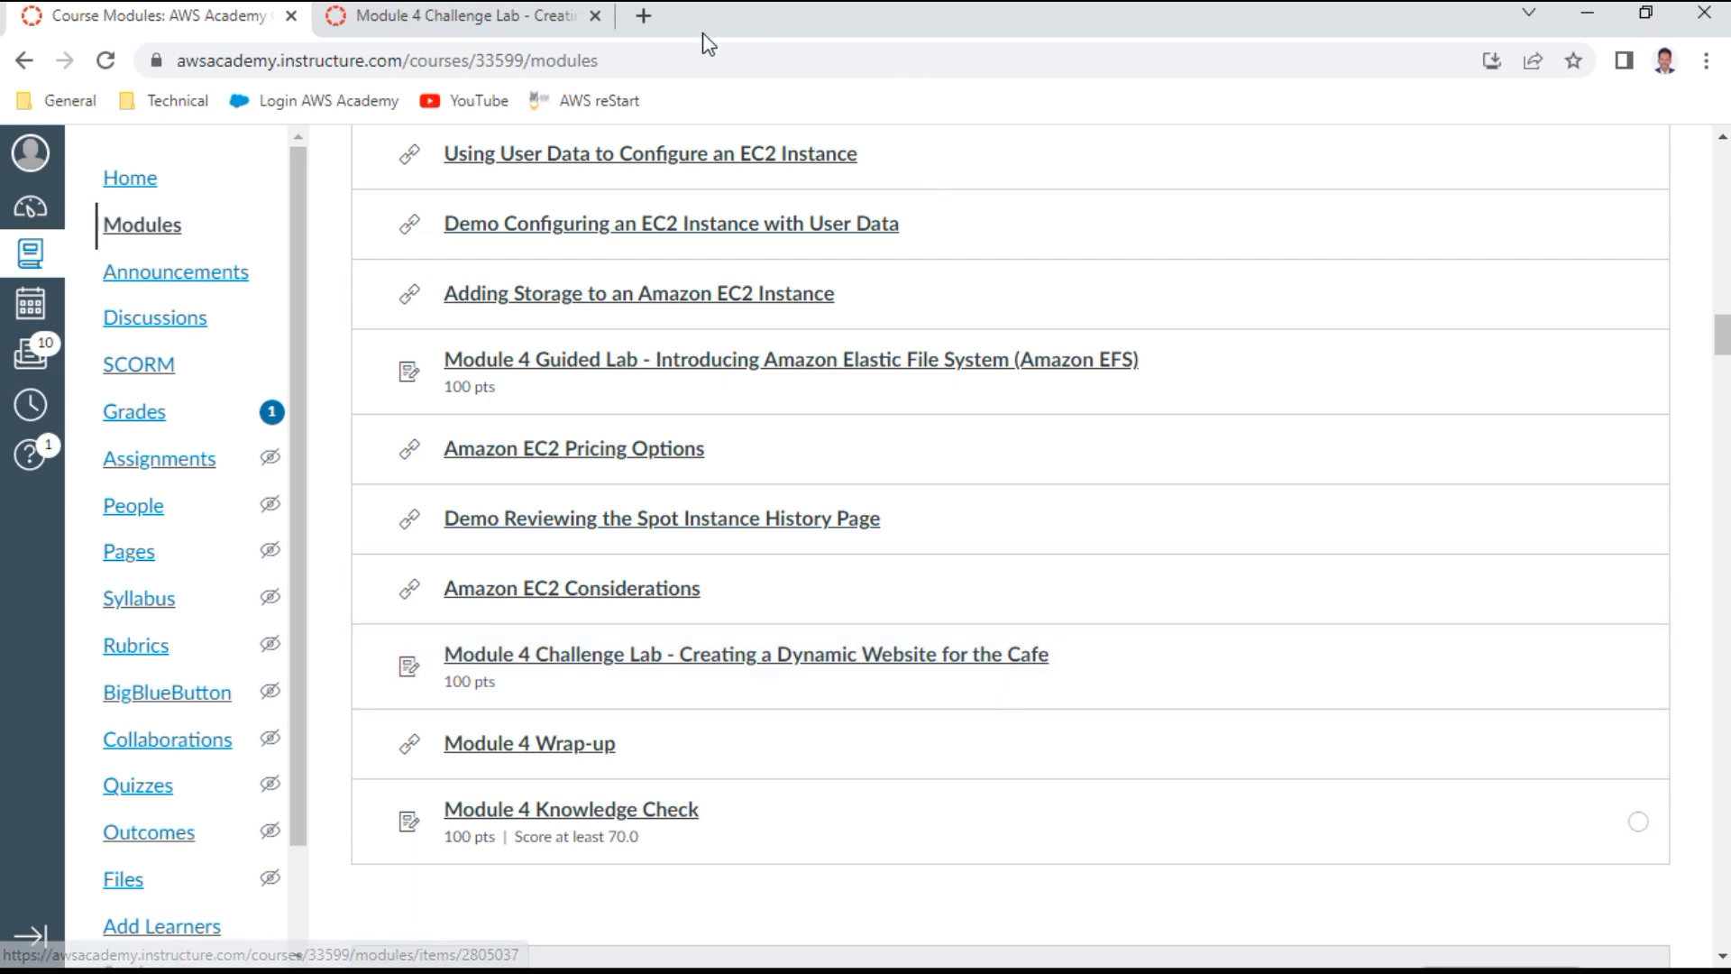
left_click(477, 18)
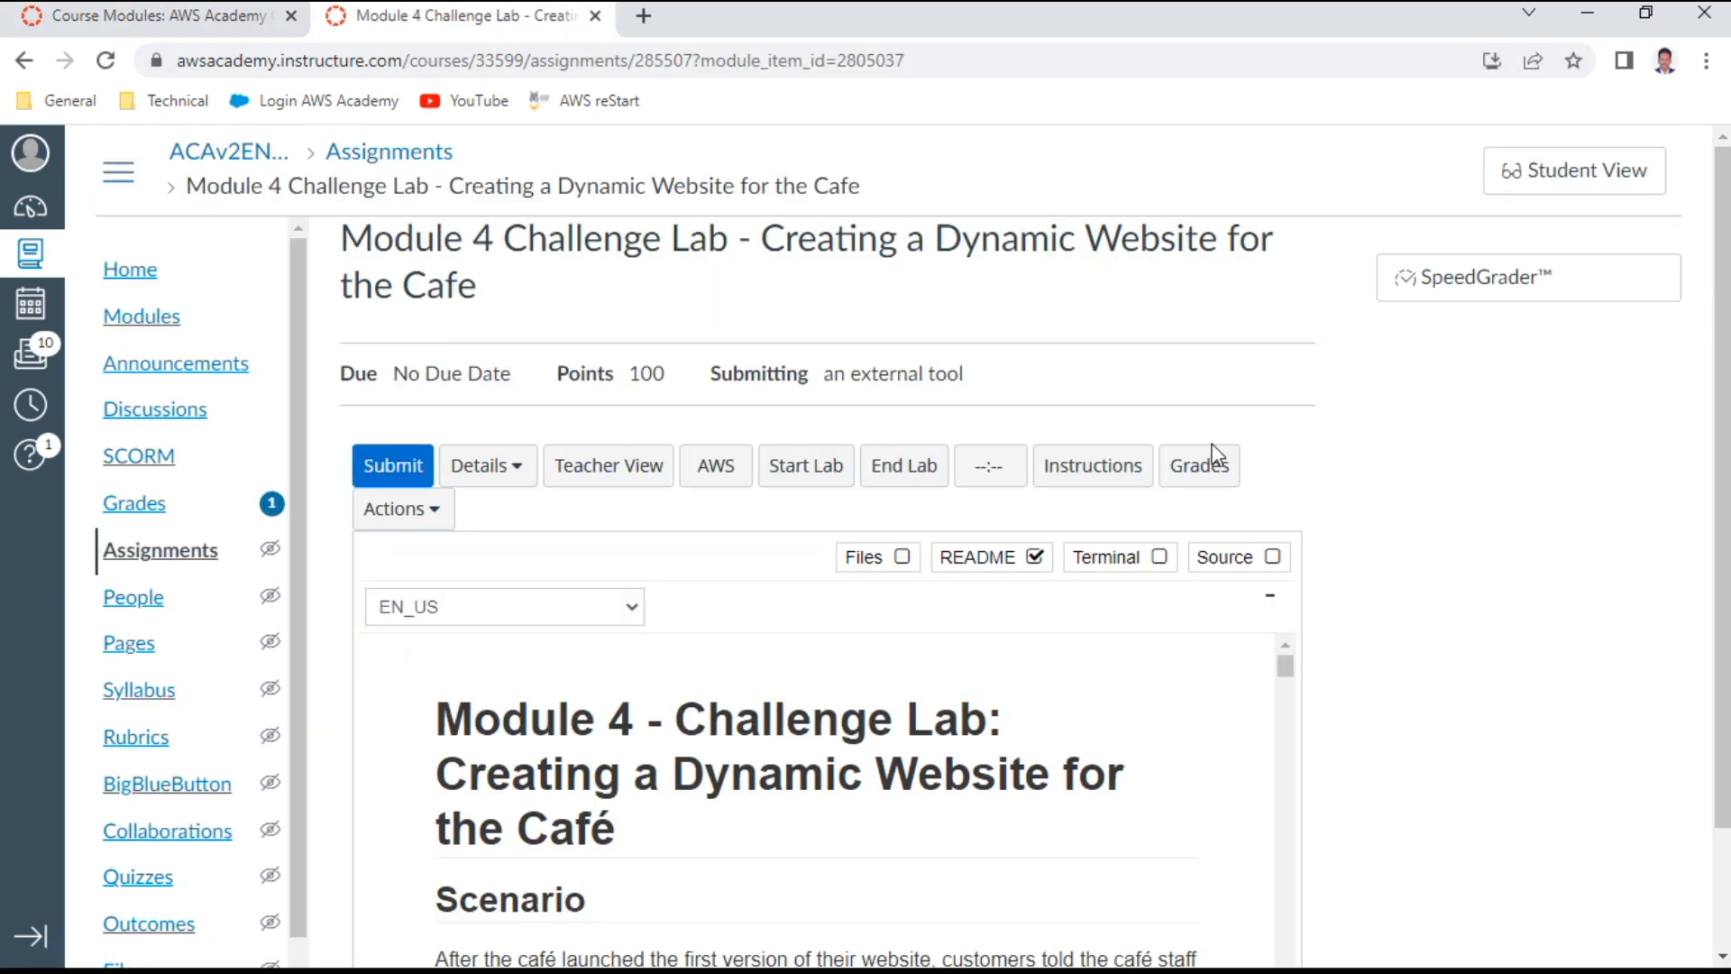
left_click(779, 468)
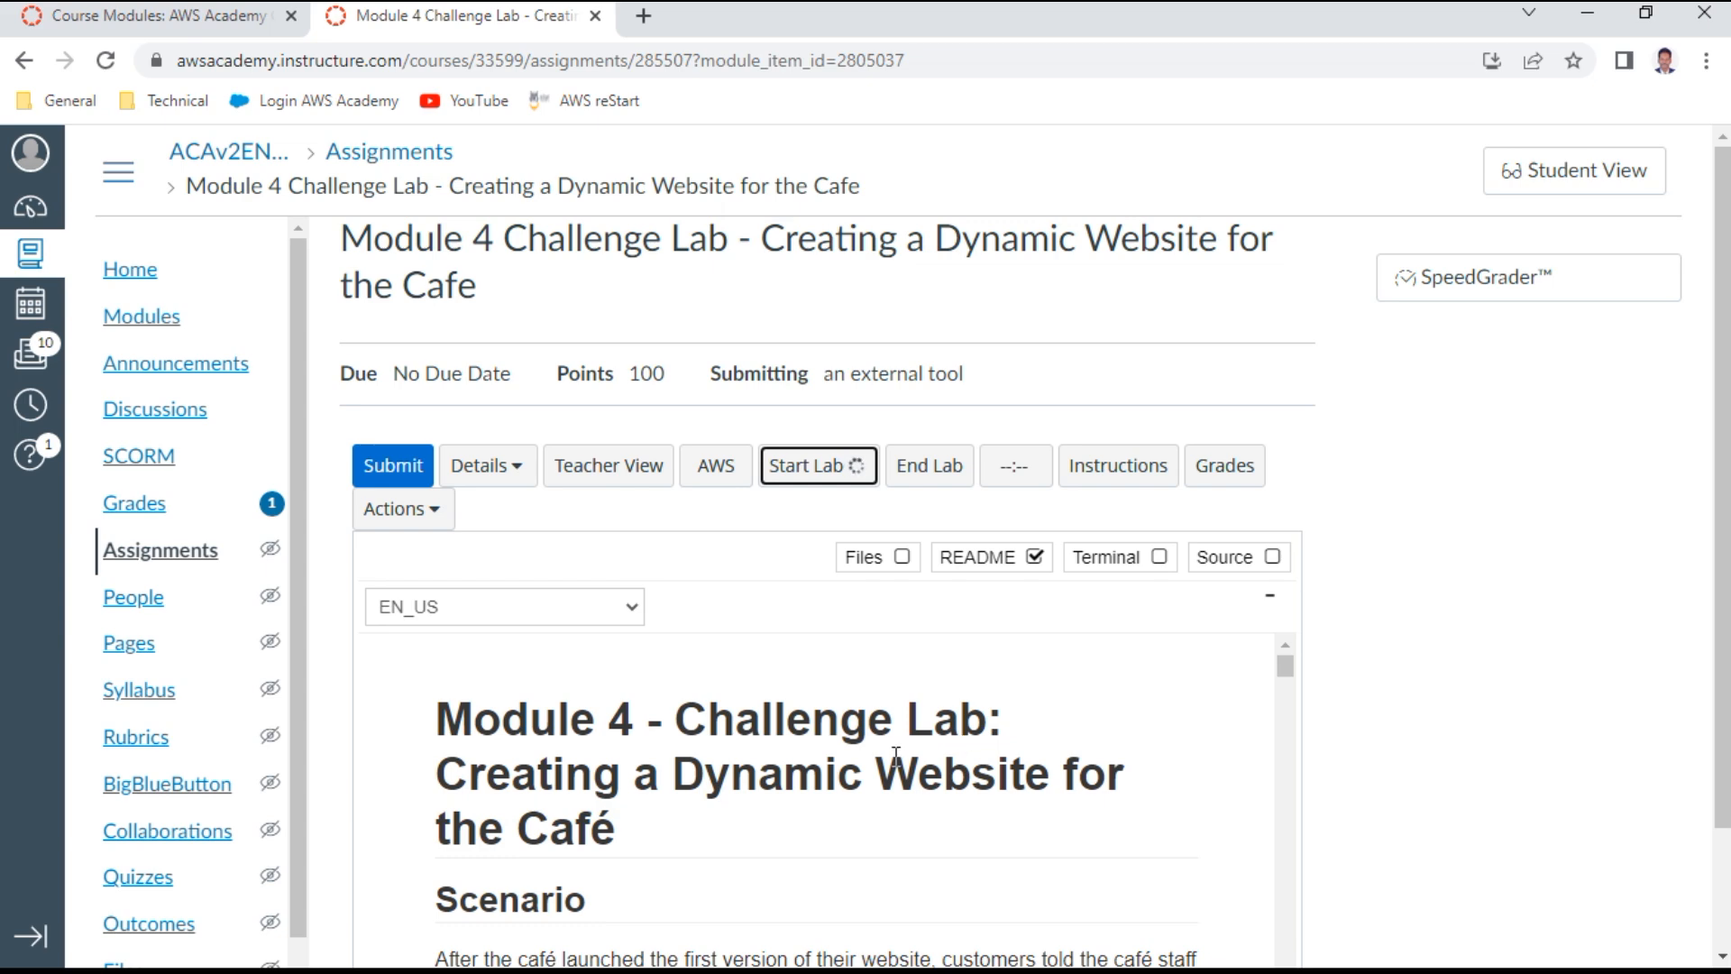
scroll(895, 755, "down", 1)
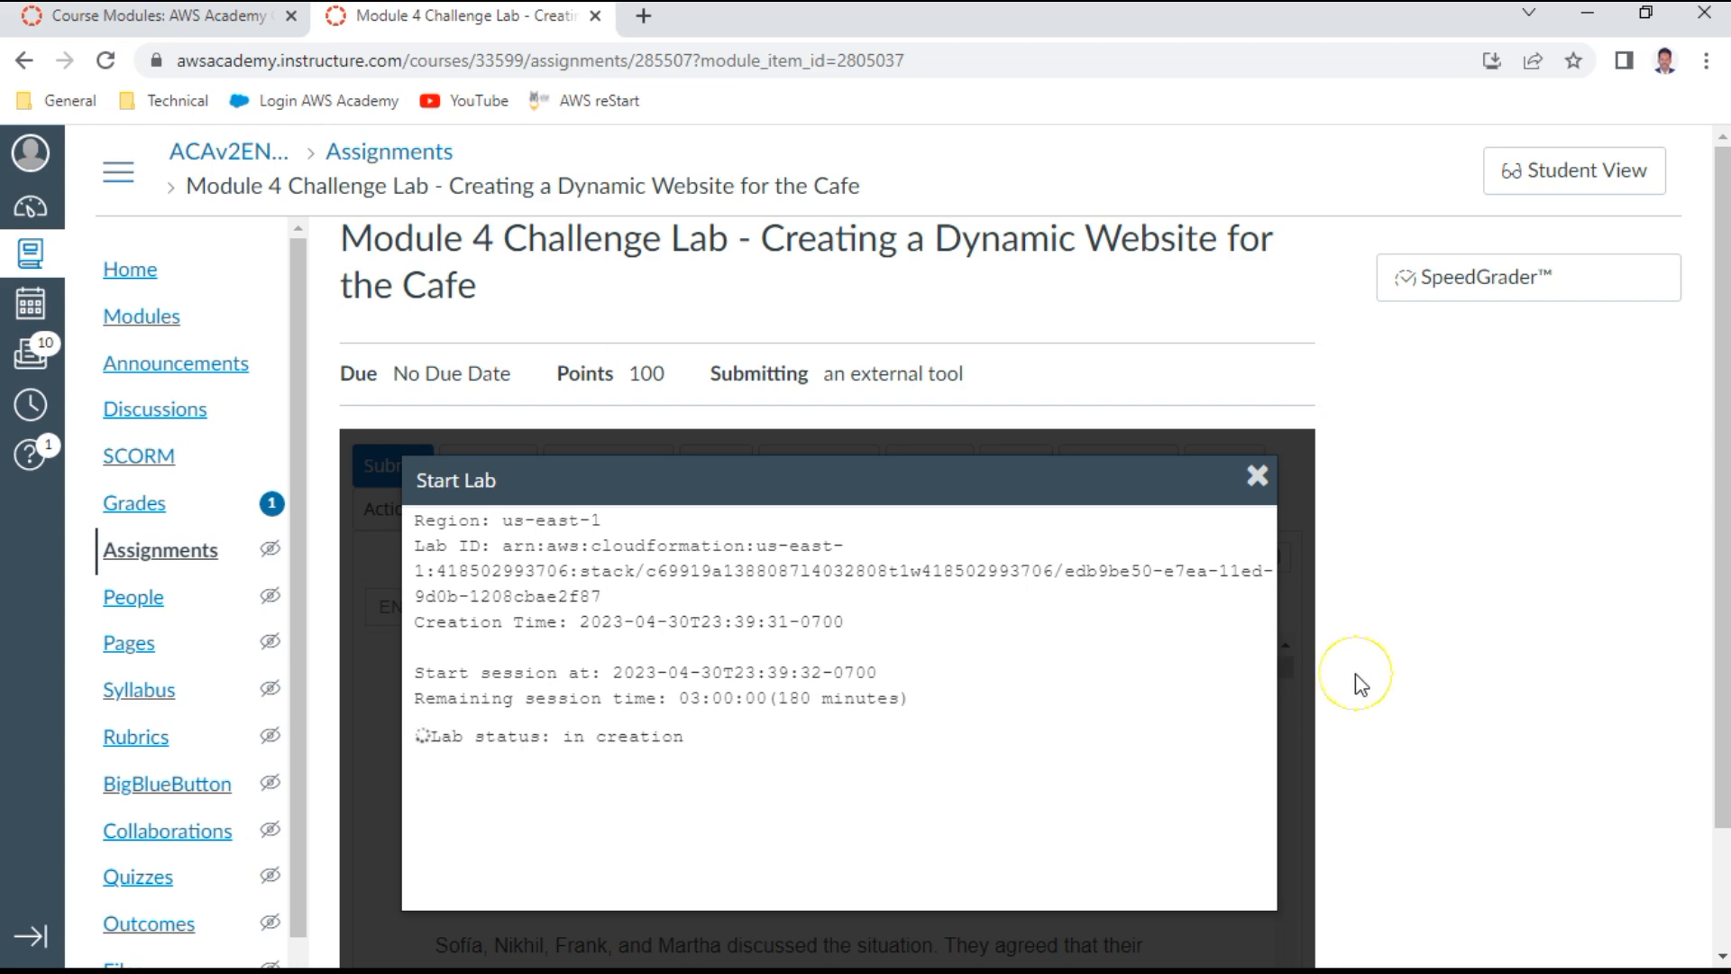
left_click(1256, 477)
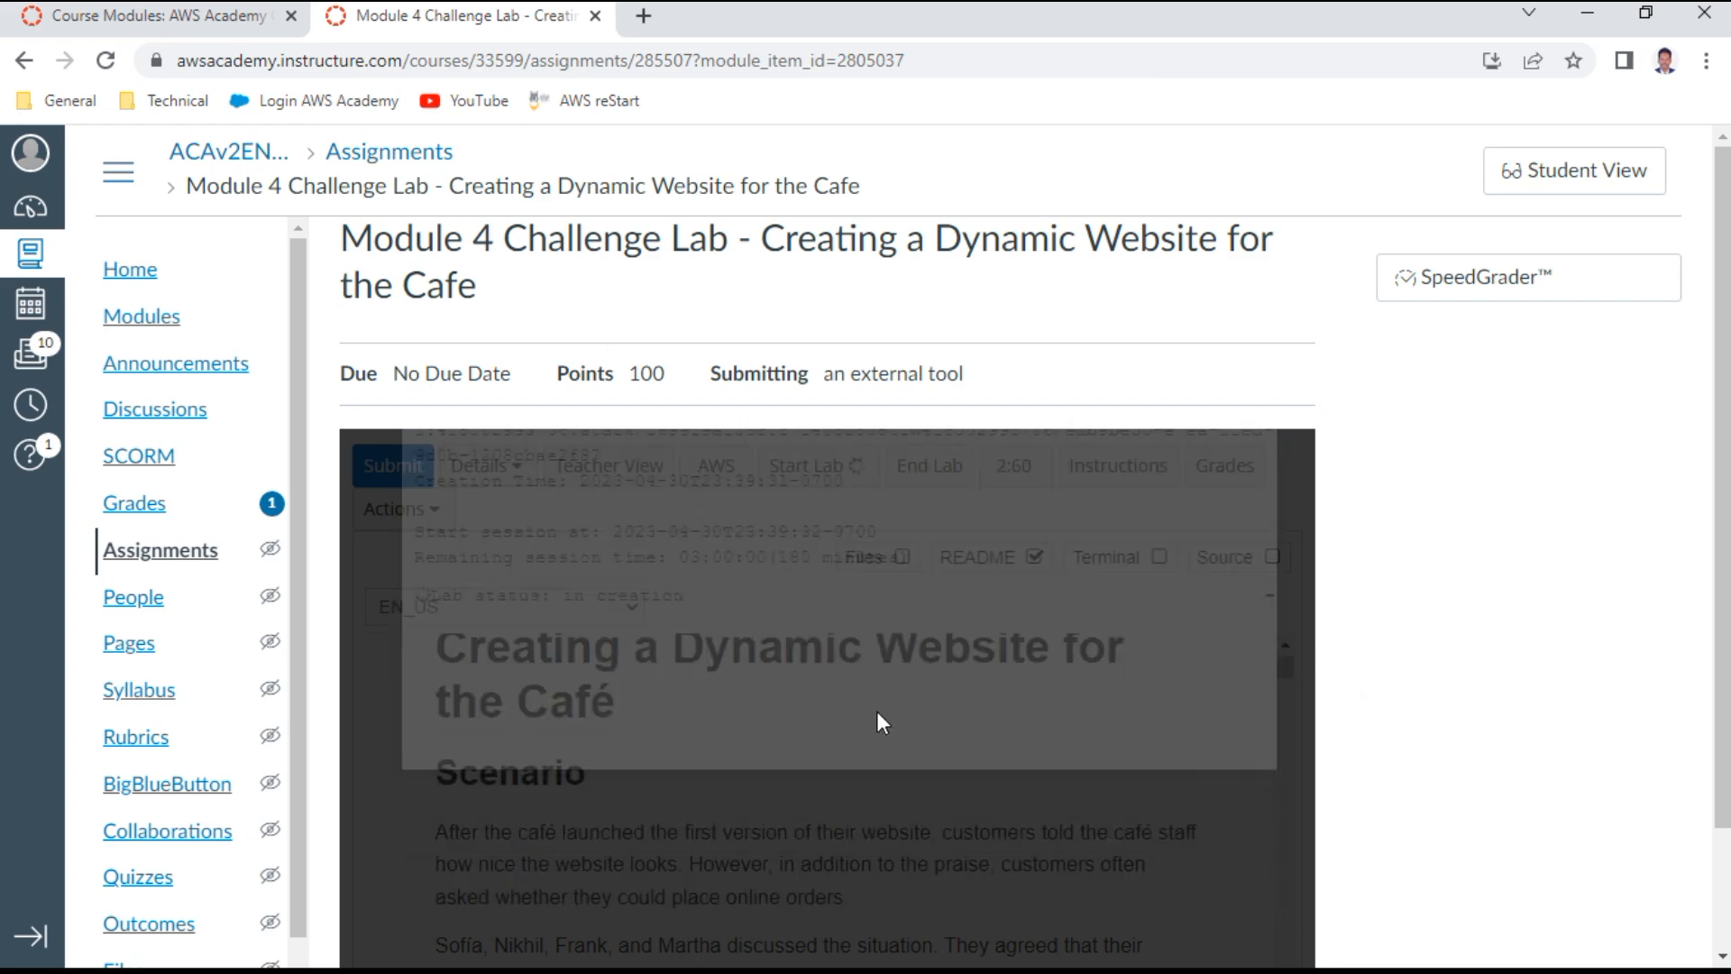
Read the lab's scenario, overview and objectives, and examine the starting and final architecture diagrams
scroll(879, 712, "down", 1)
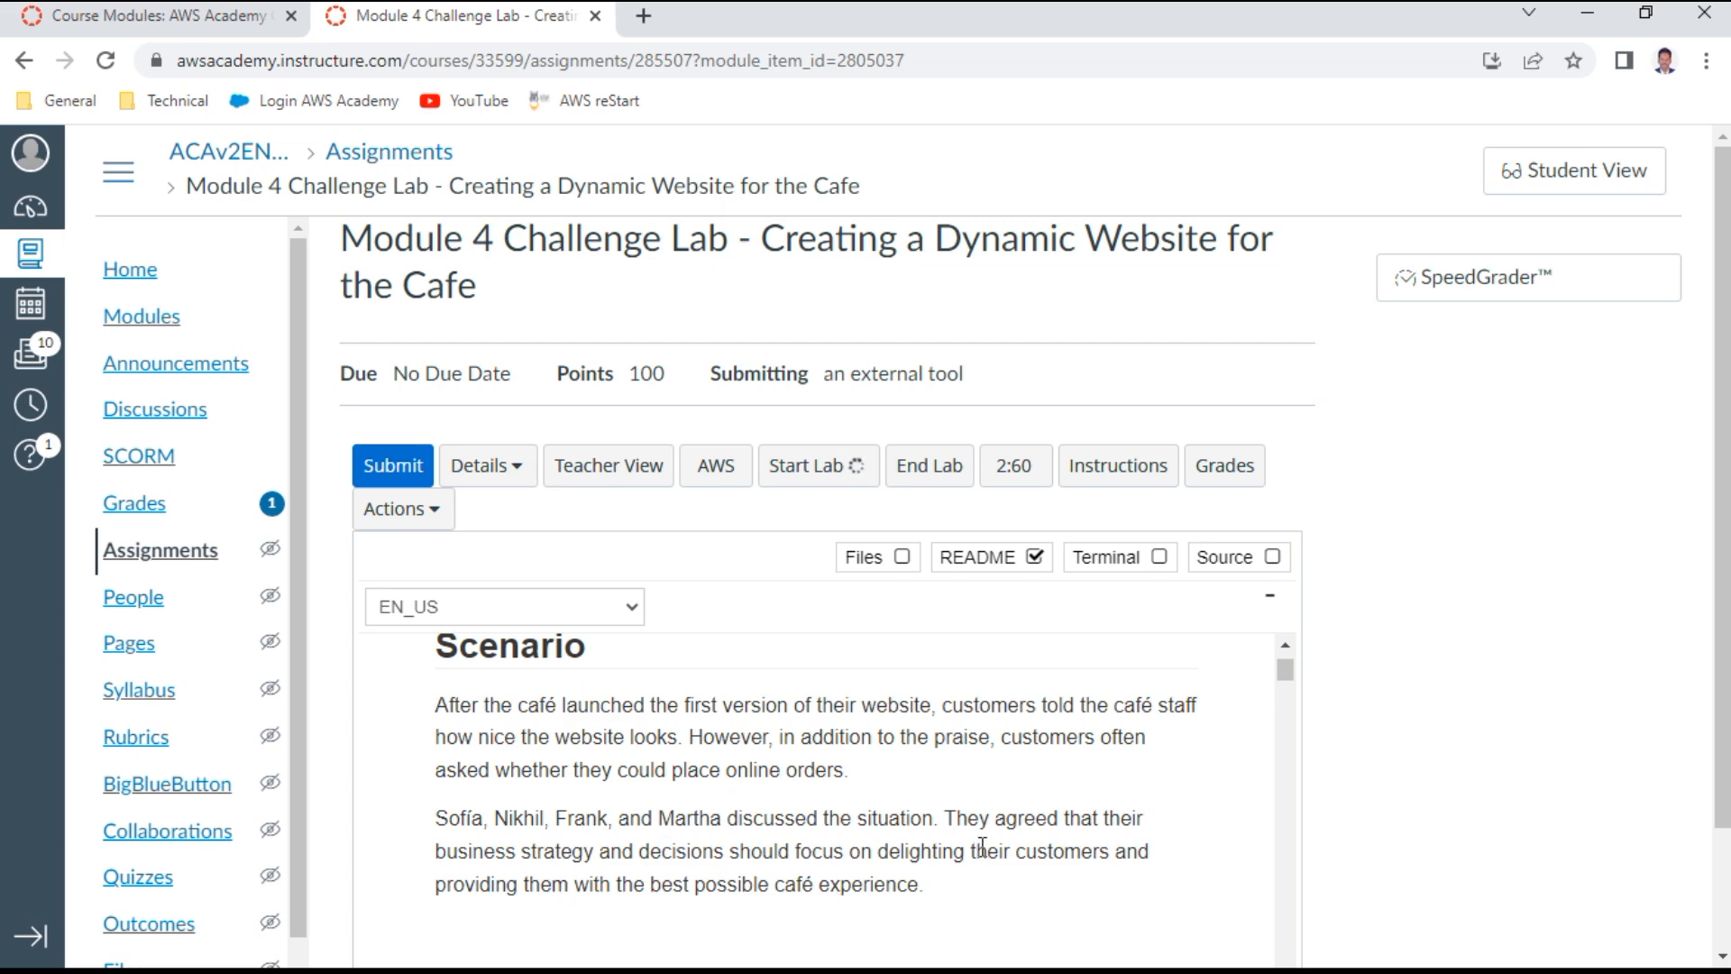
scroll(982, 847, "down", 3)
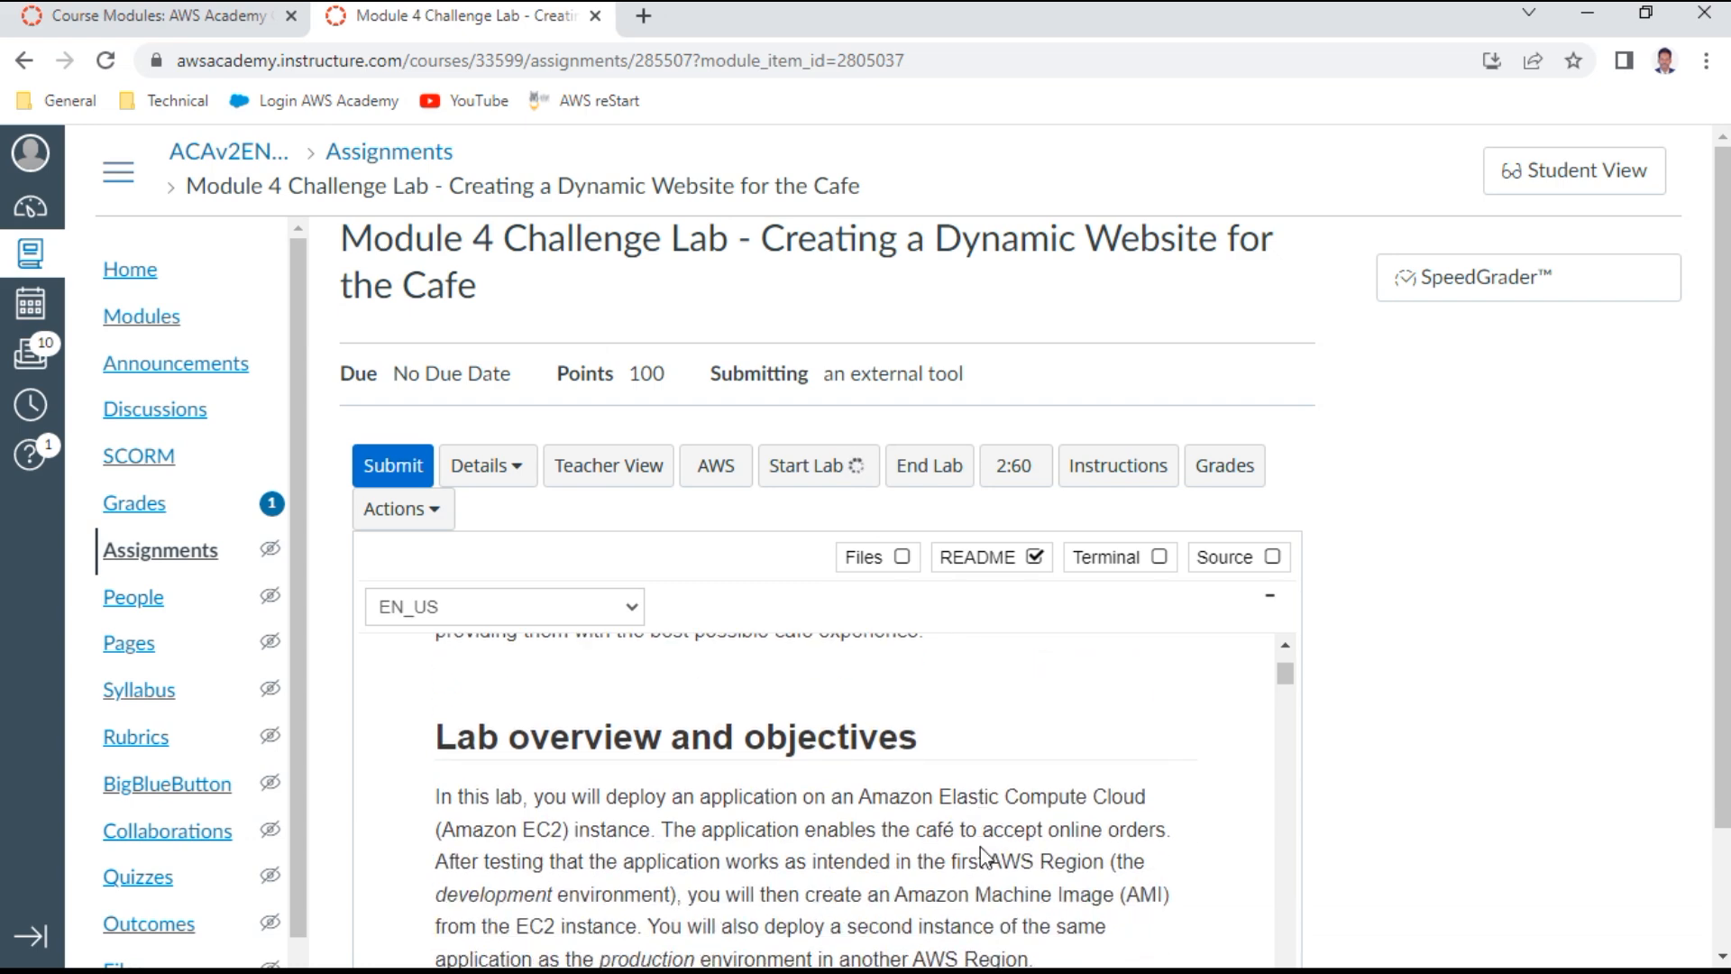
scroll(981, 847, "down", 1)
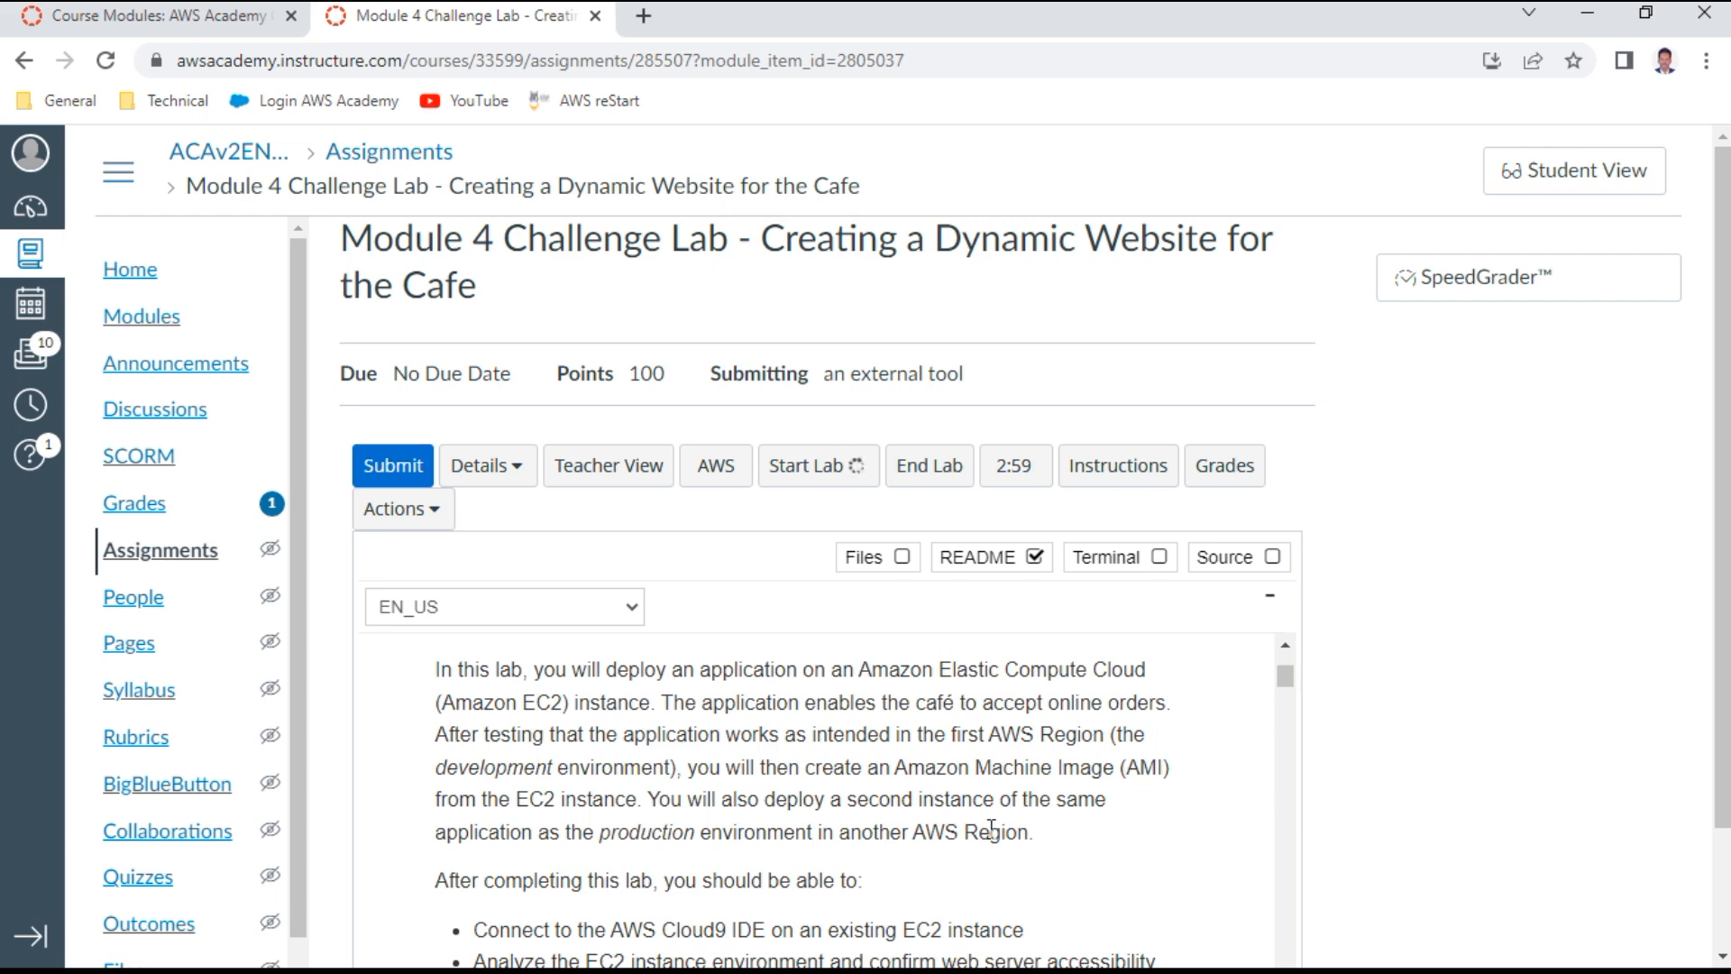
scroll(991, 827, "down", 3)
scroll(990, 828, "up", 1)
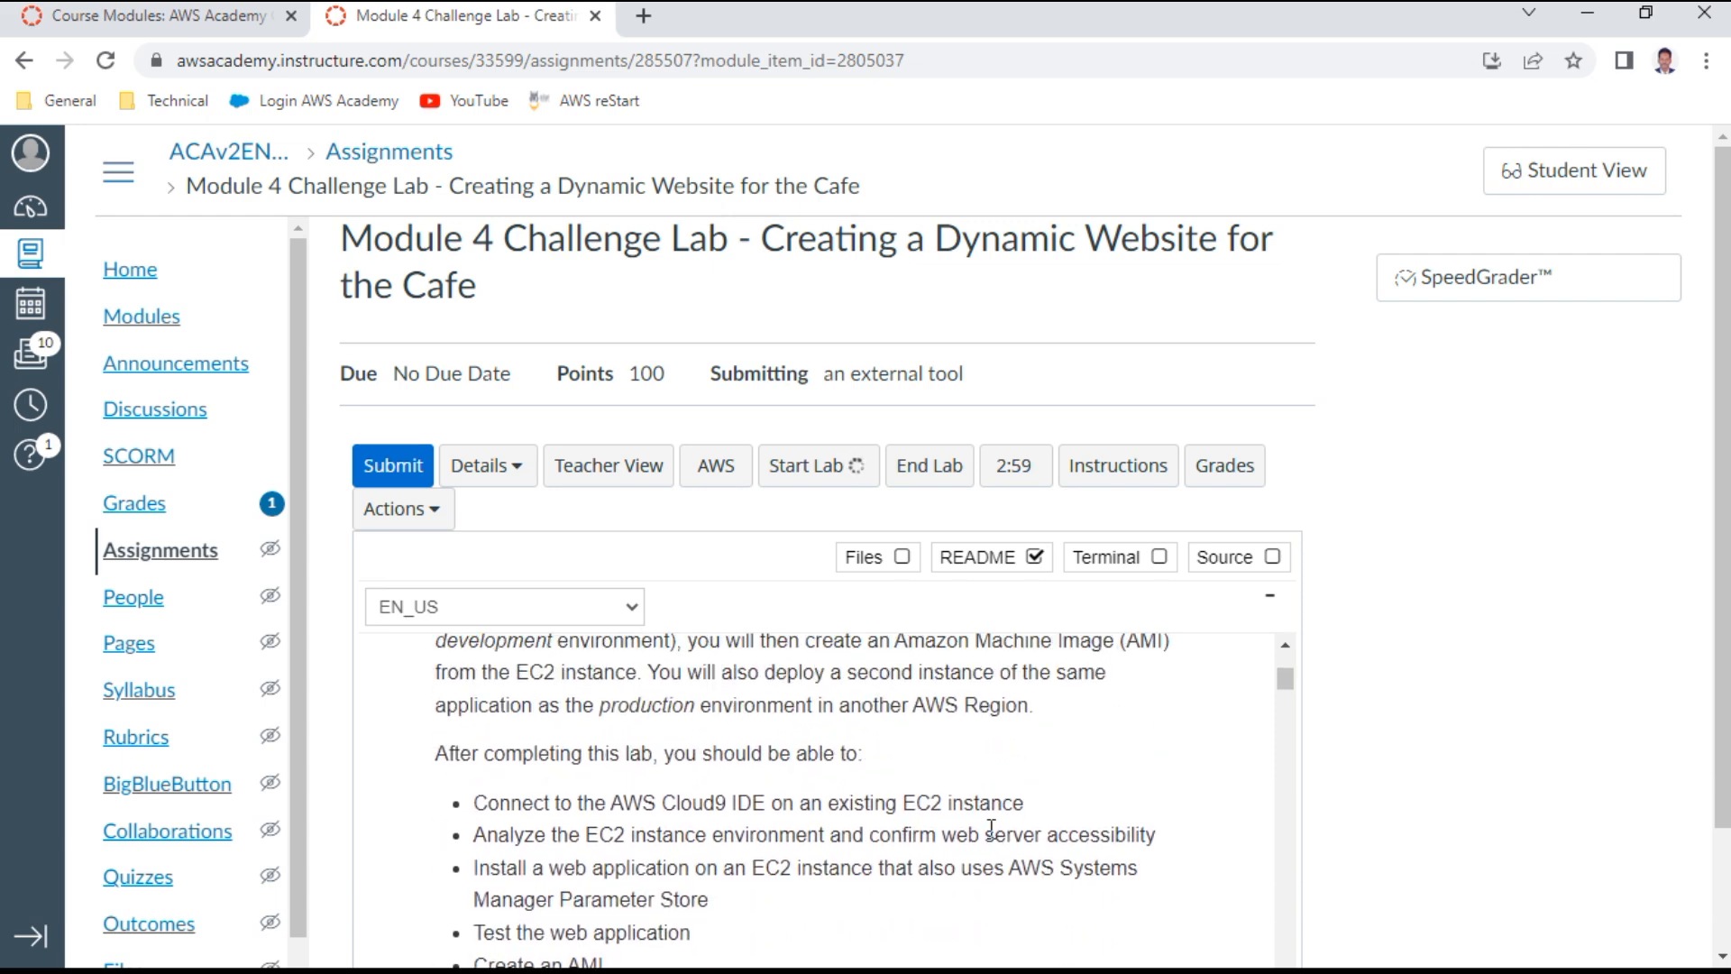
scroll(991, 828, "down", 2)
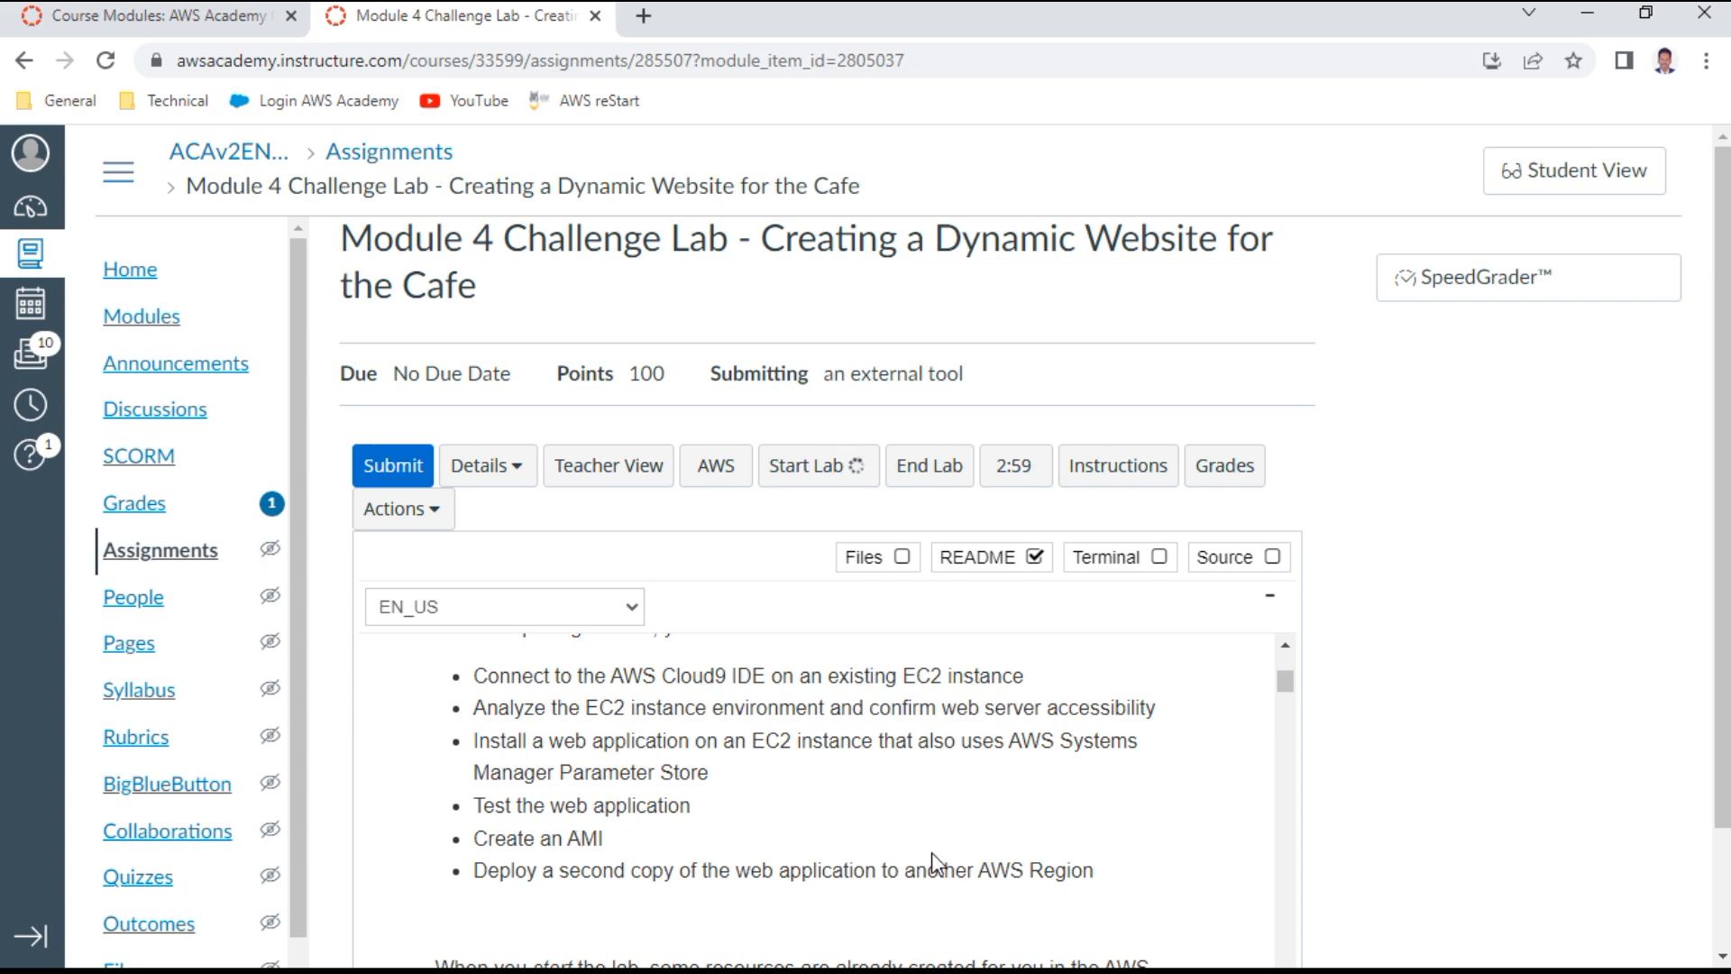
scroll(932, 852, "down", 1)
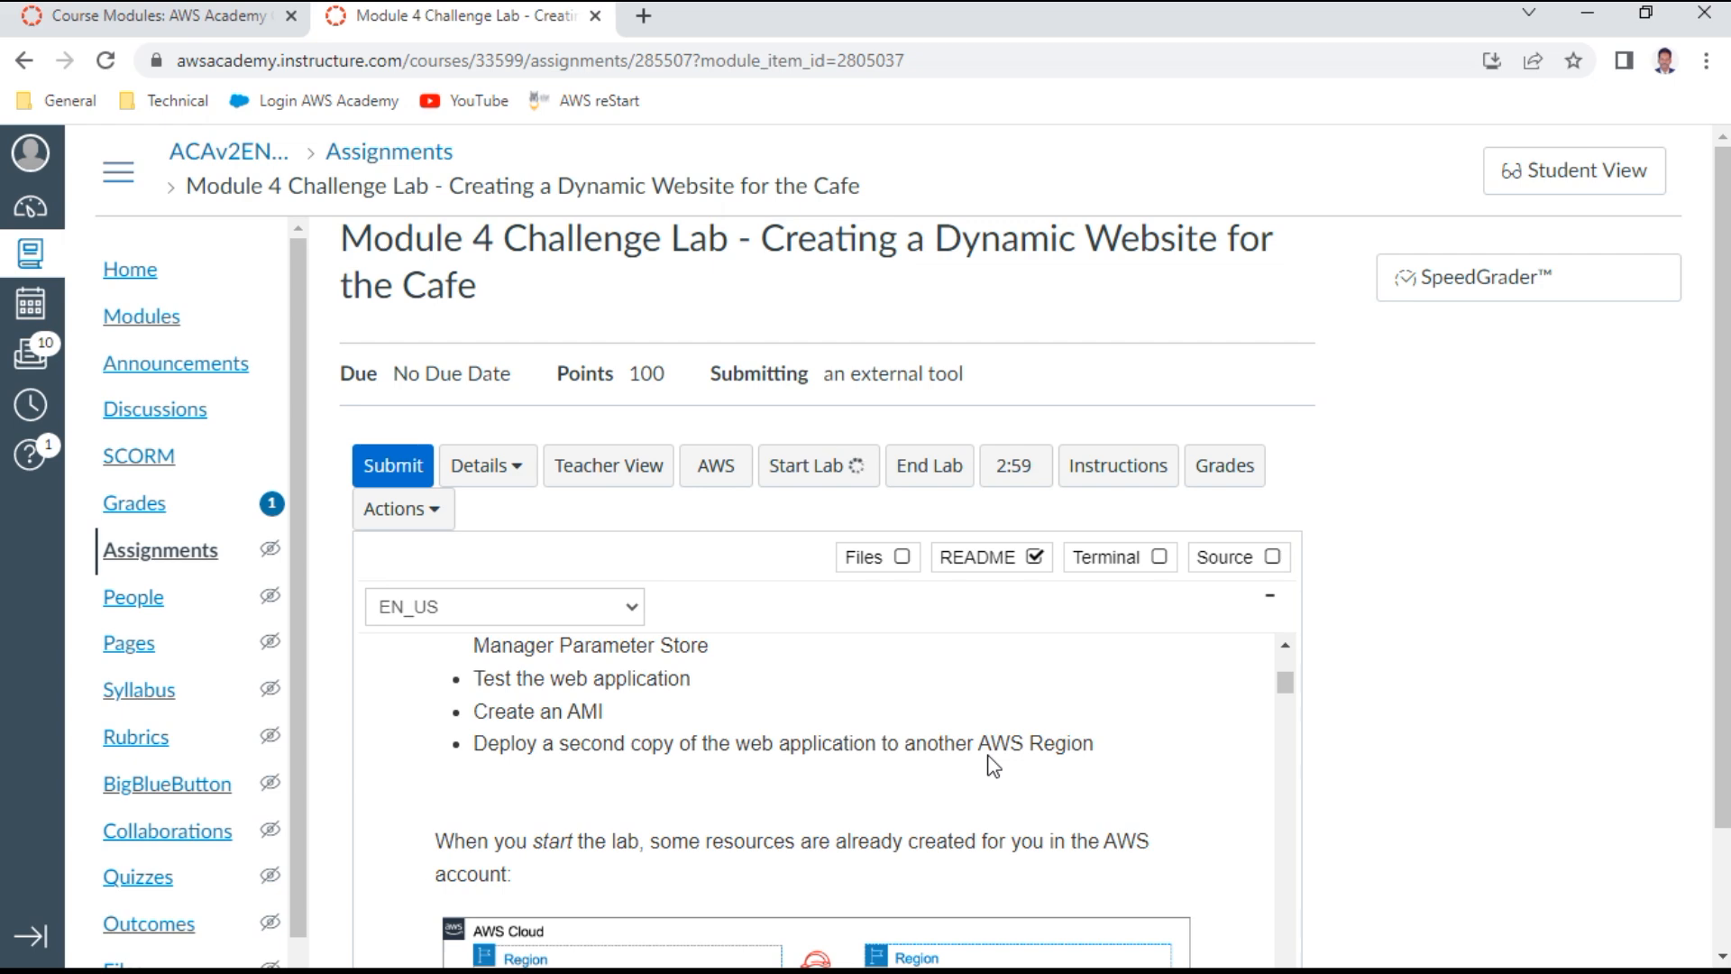
scroll(992, 764, "down", 3)
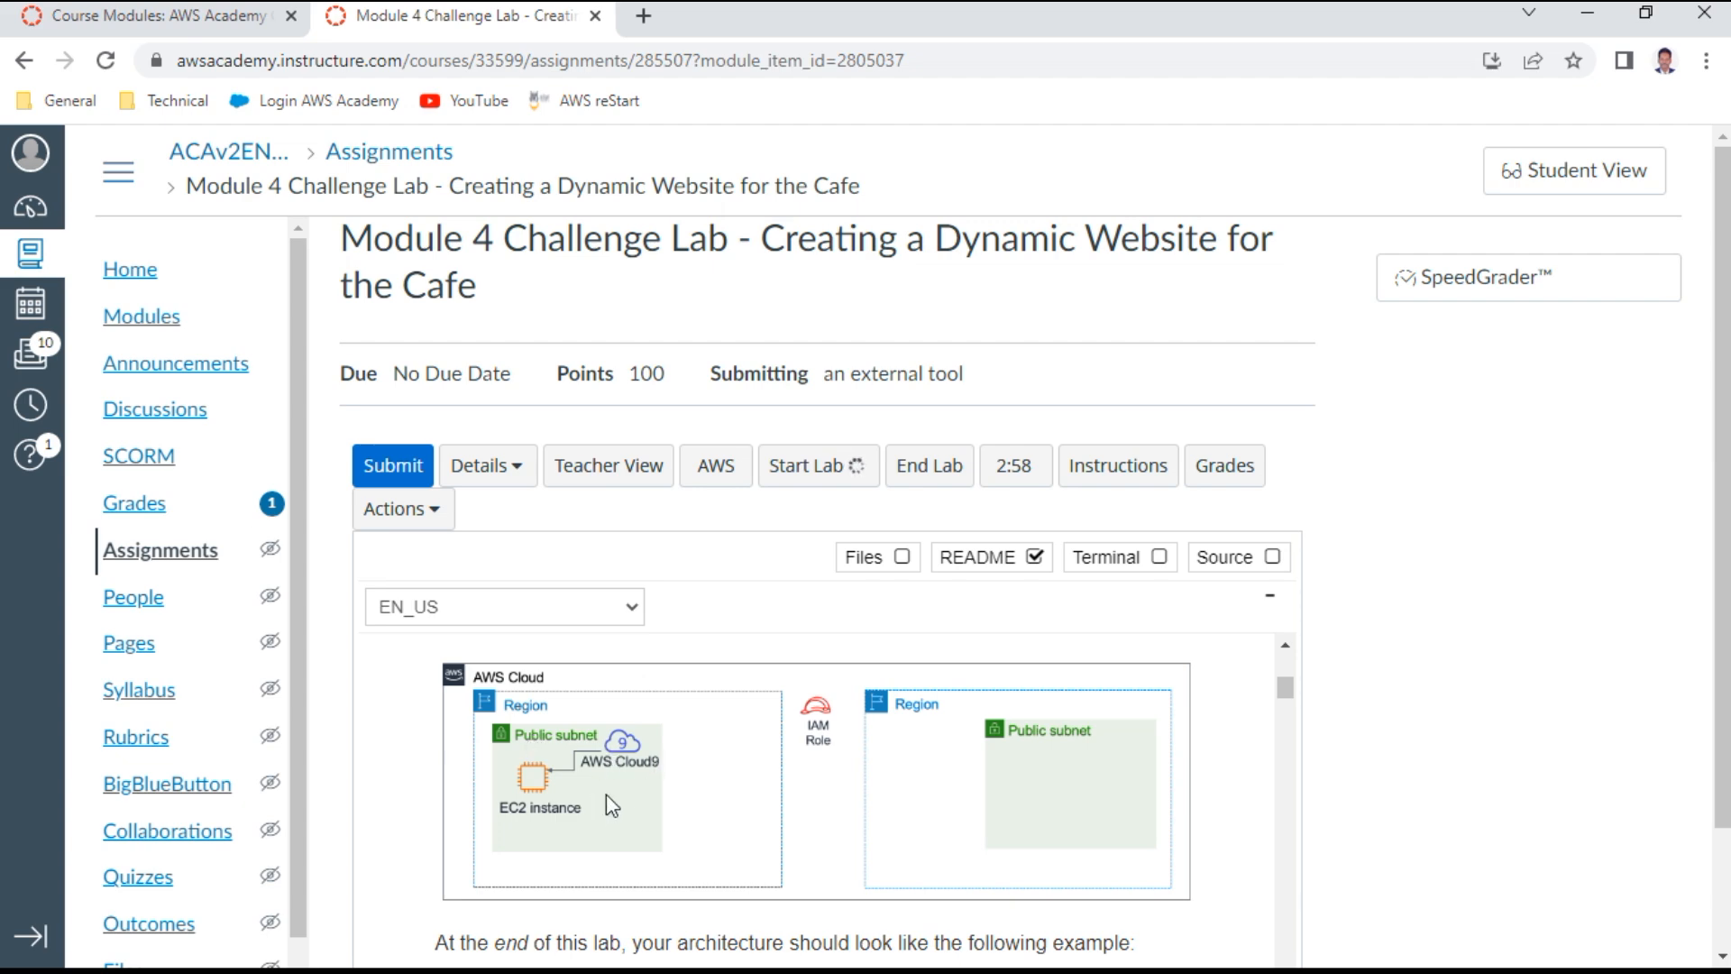
scroll(612, 805, "down", 3)
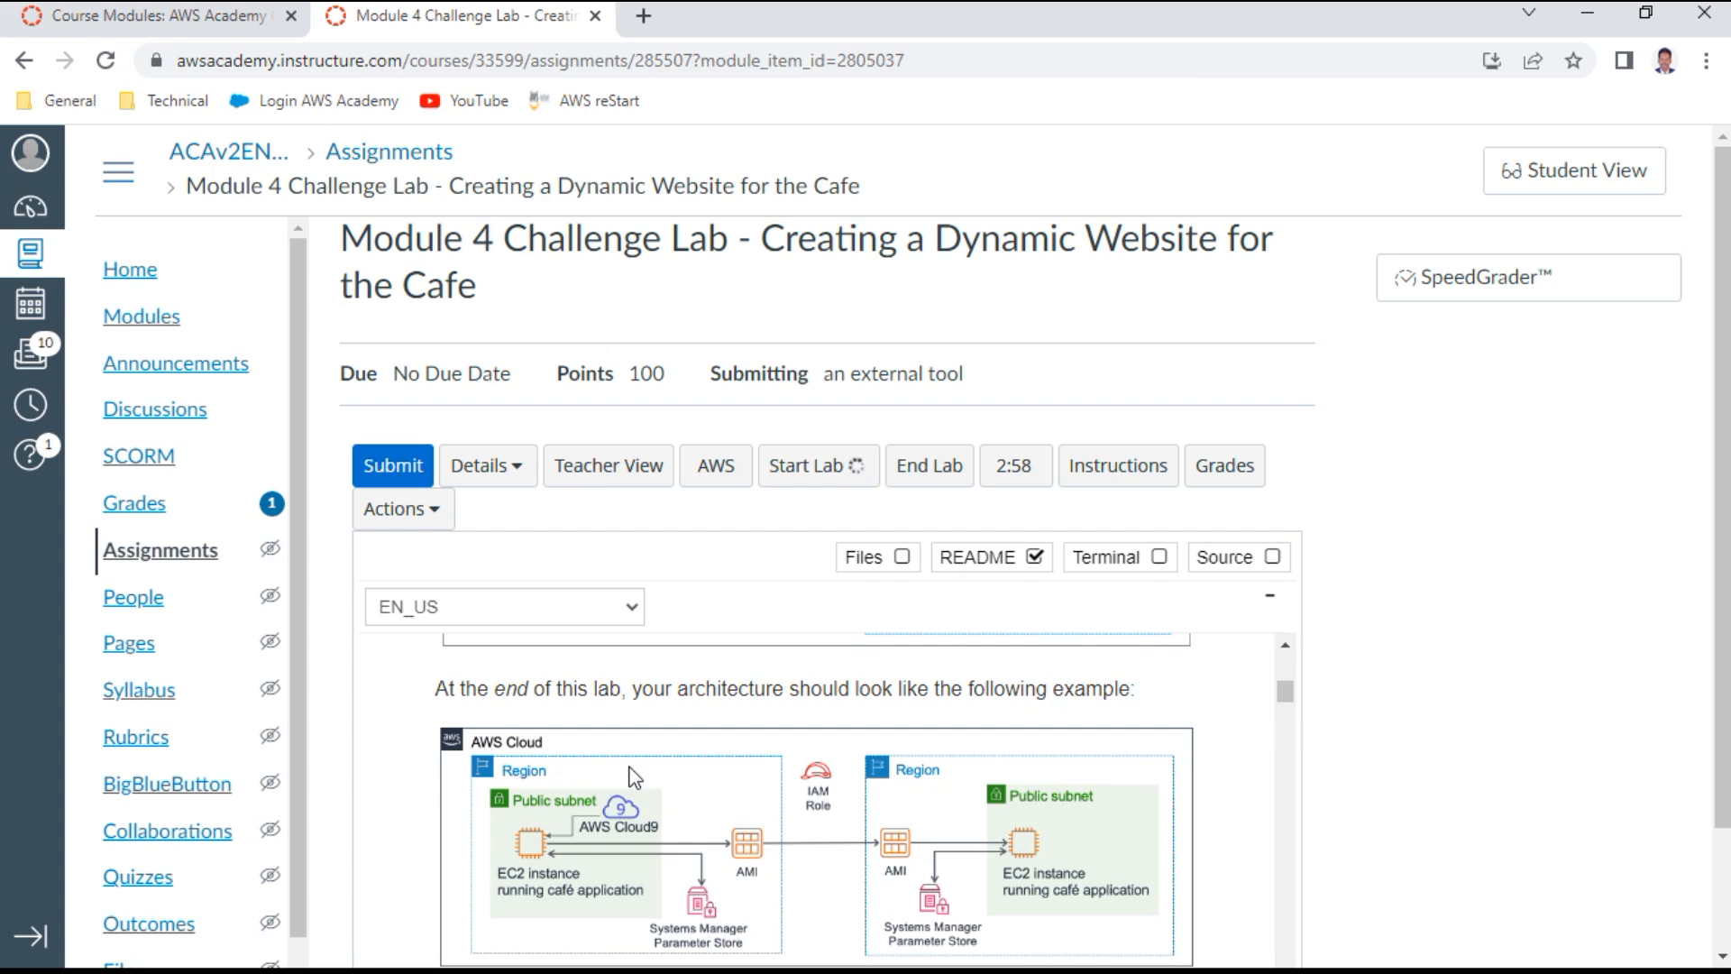
scroll(633, 777, "down", 1)
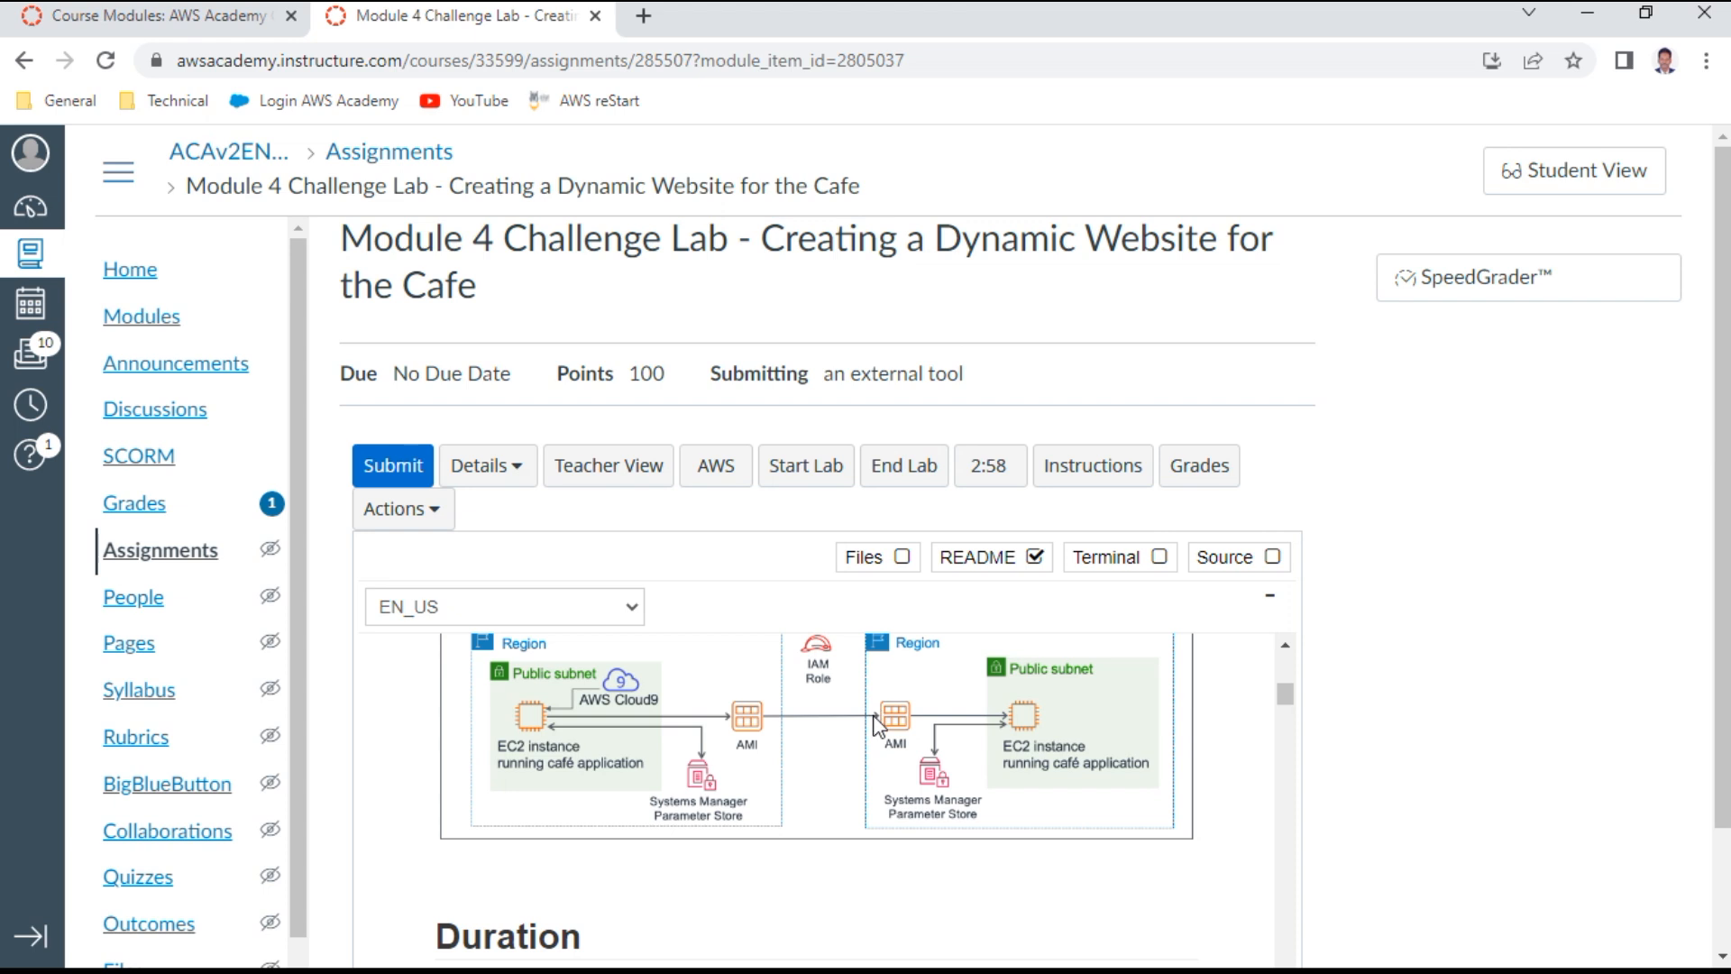
Launch the AWS Management Console from the lab page and return to the lab instructions while it loads
left_click(718, 480)
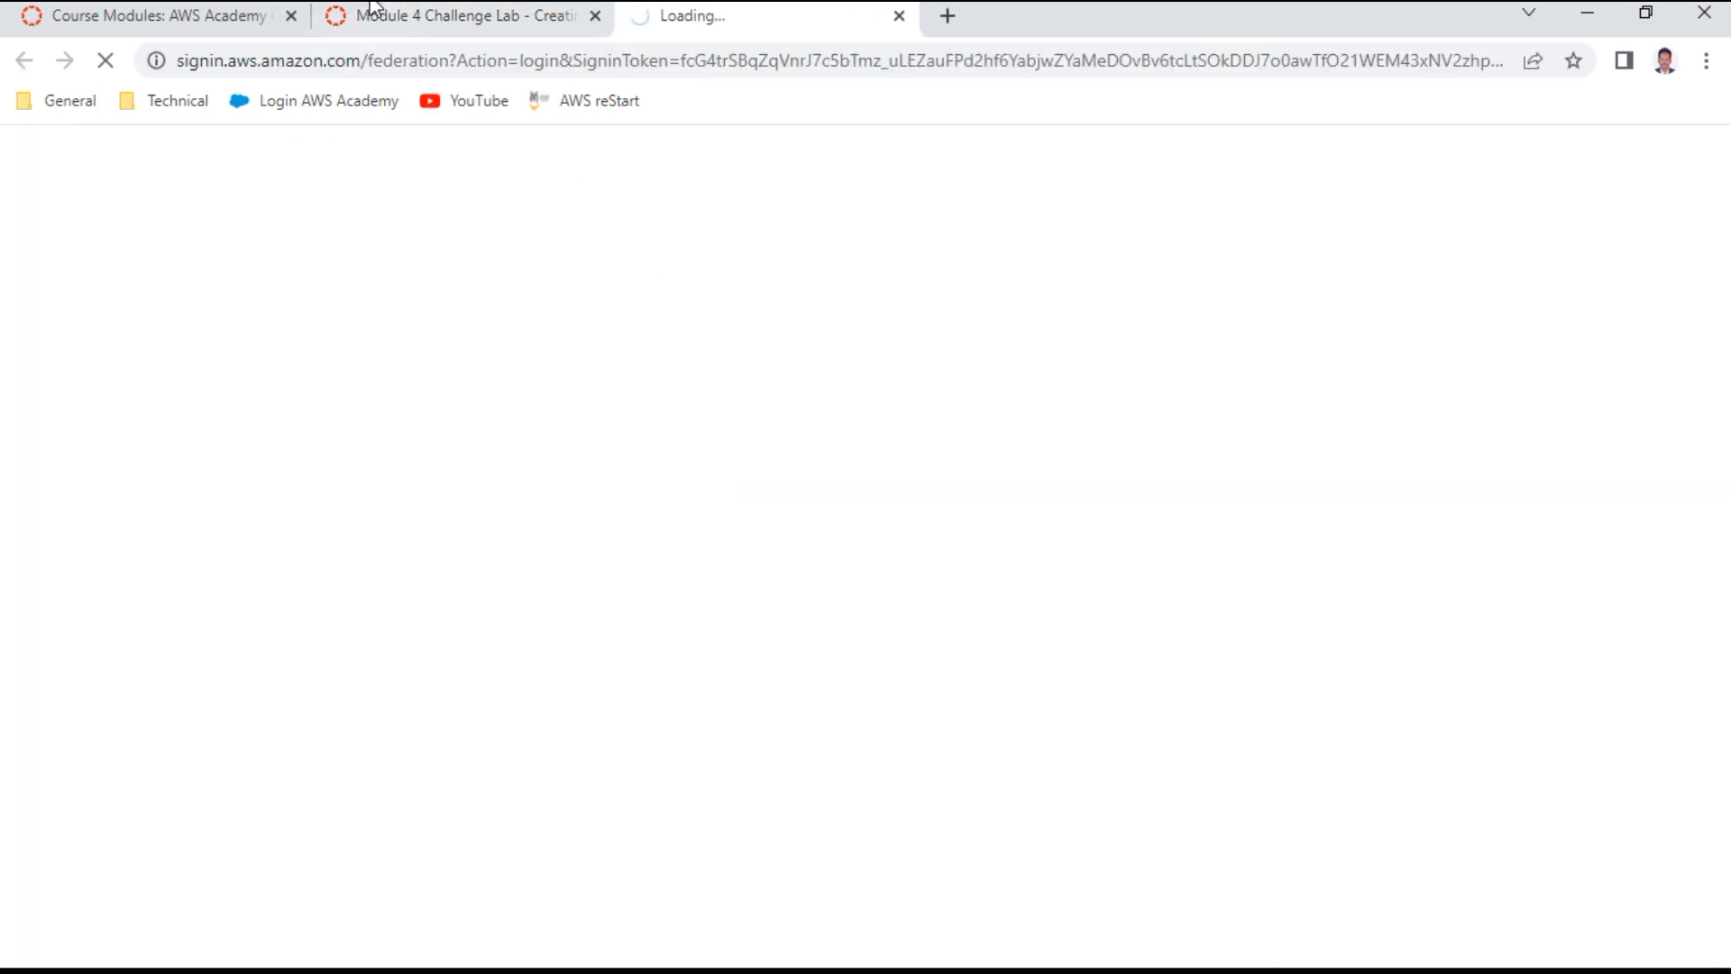
left_click(456, 16)
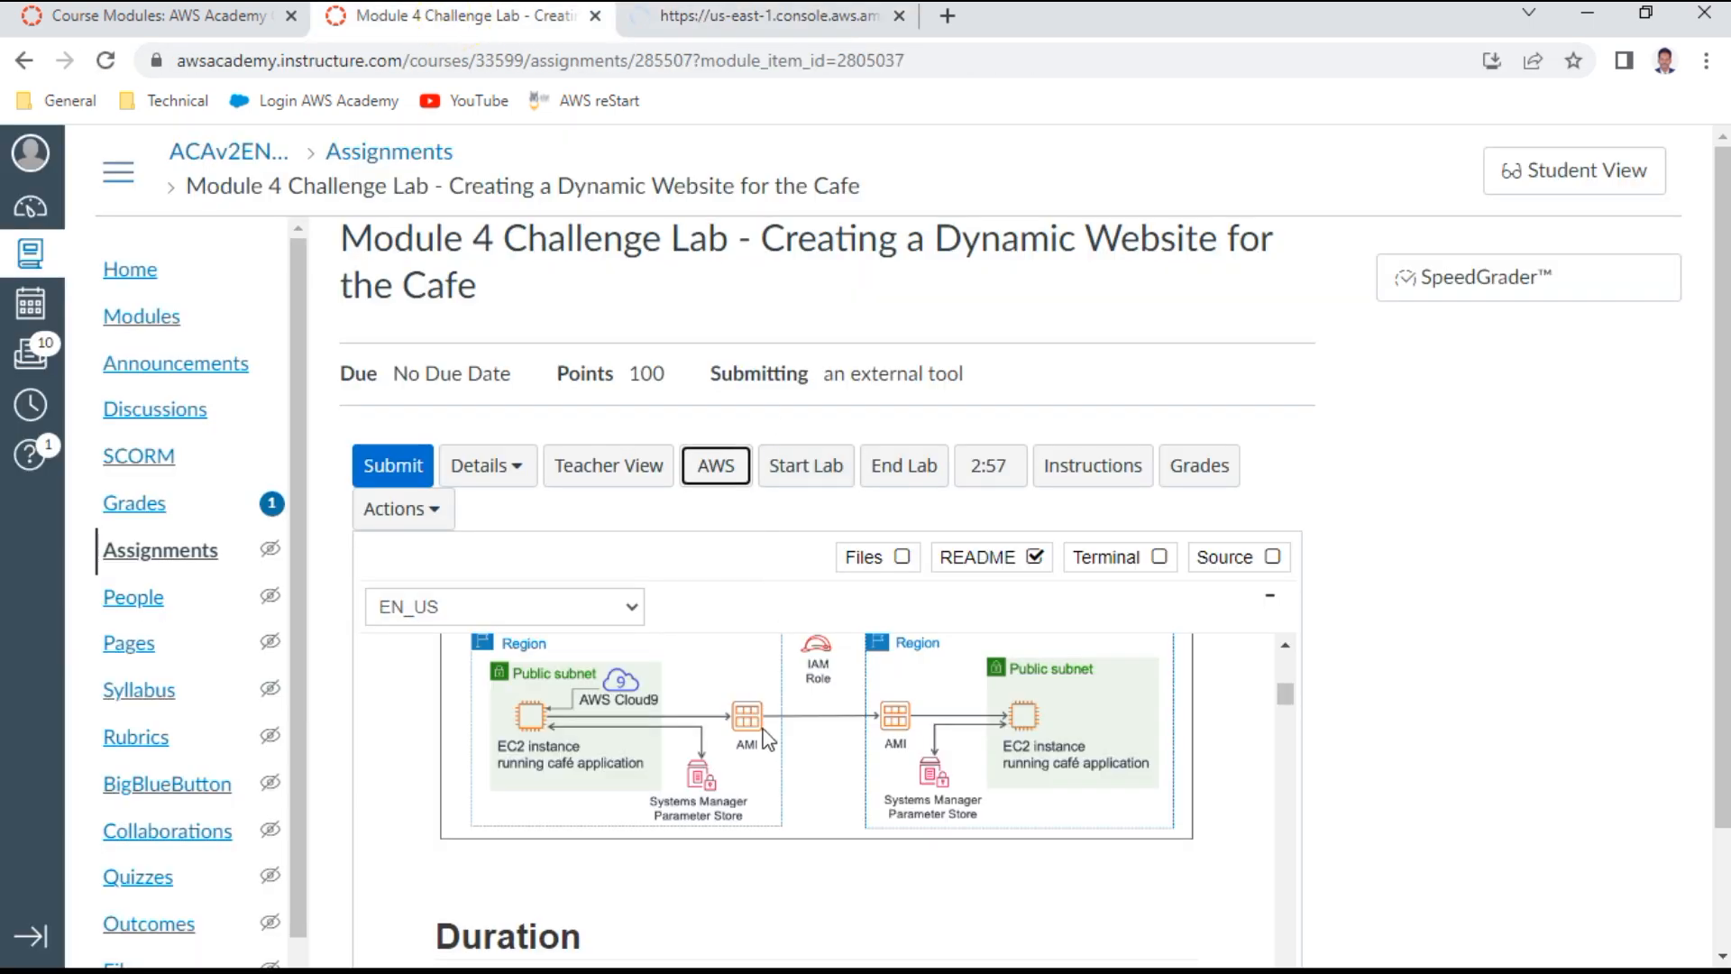
scroll(768, 743, "down", 2)
scroll(768, 743, "down", 1)
left_click(823, 15)
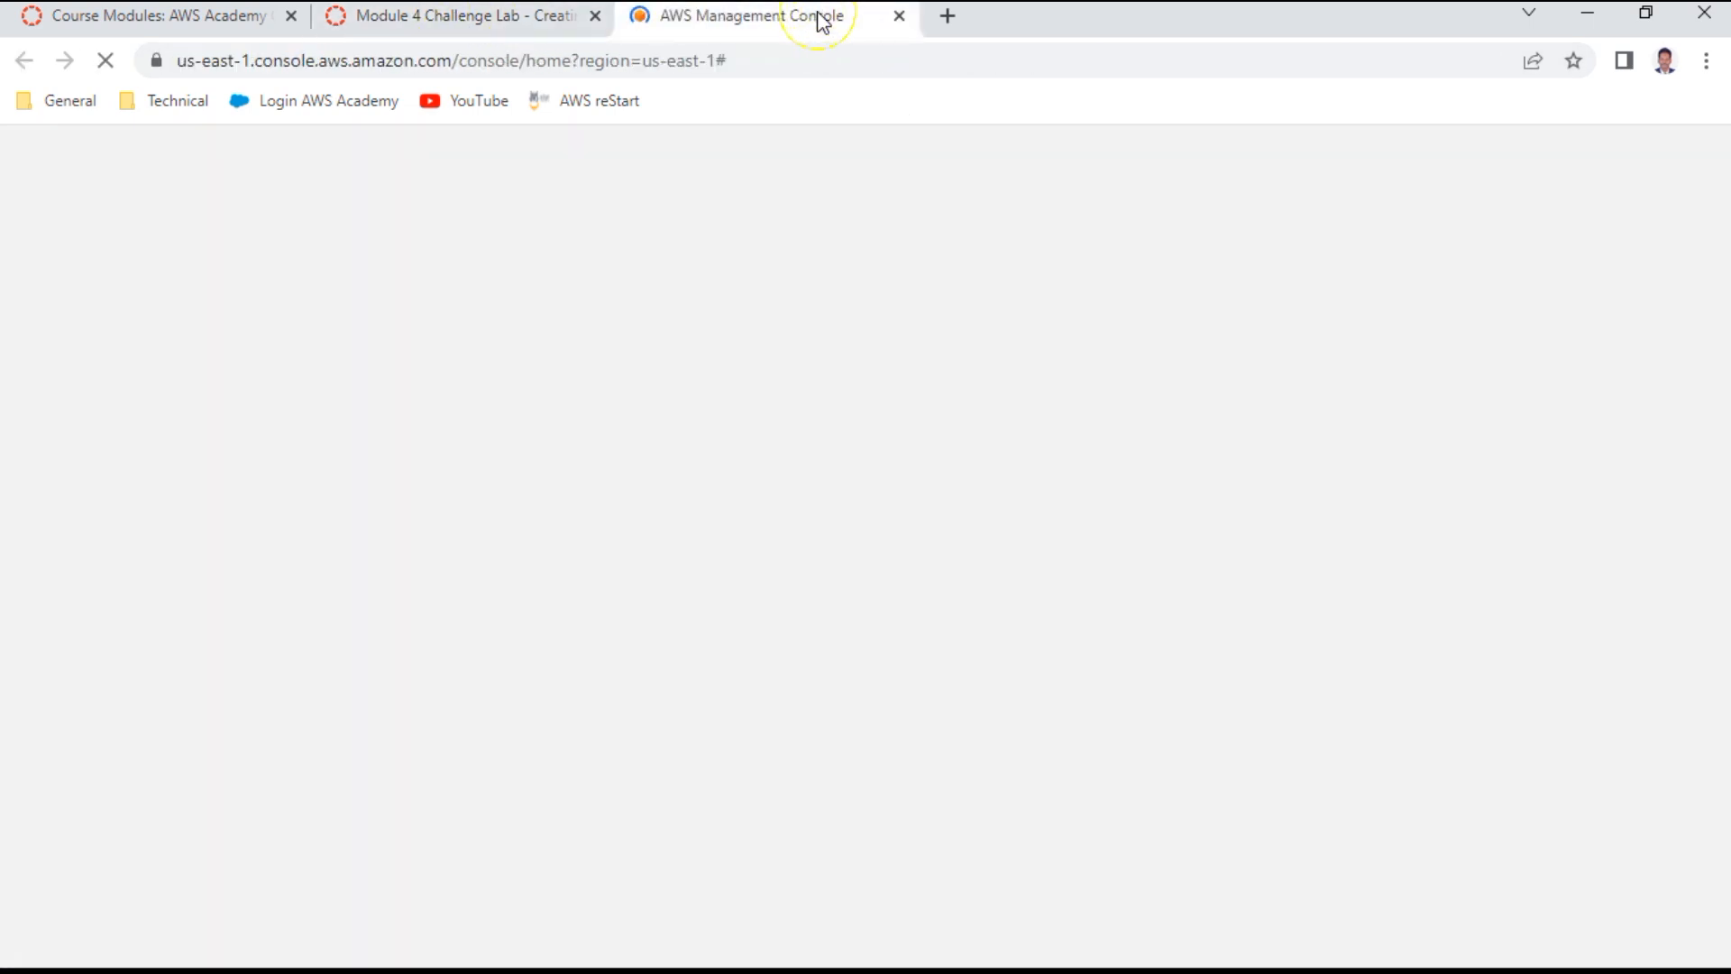
left_click(479, 16)
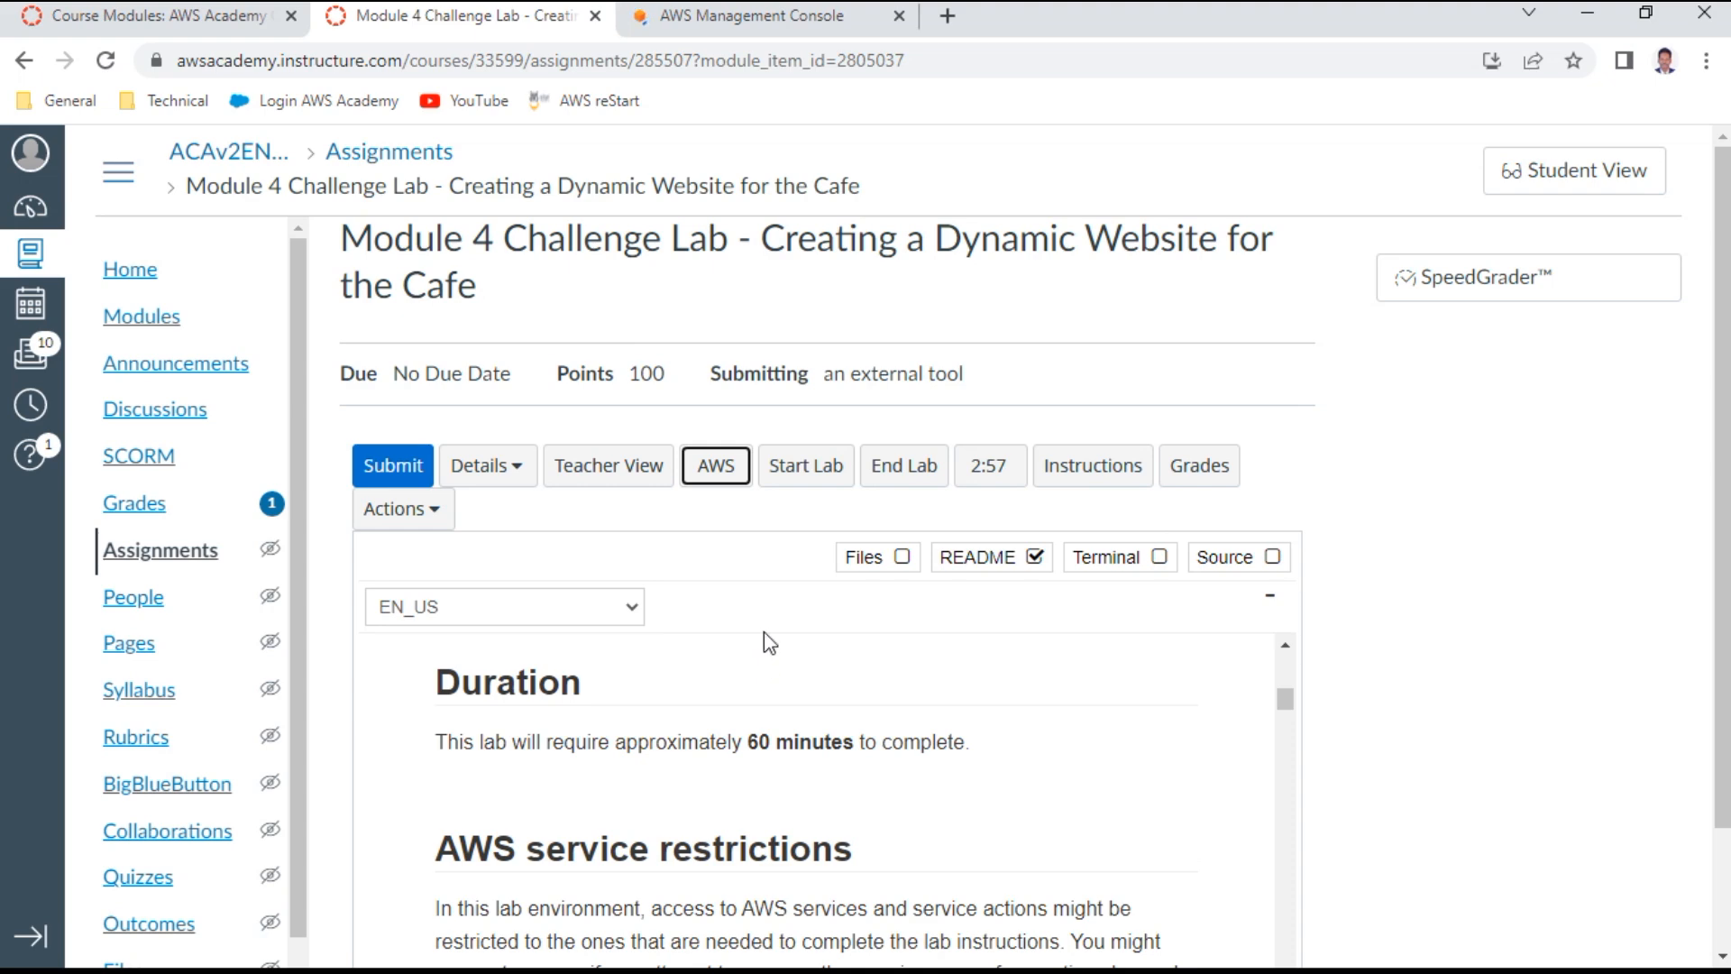
Review the lab's duration, service restrictions, lab access steps and the Challenge #1 business request
scroll(768, 636, "down", 1)
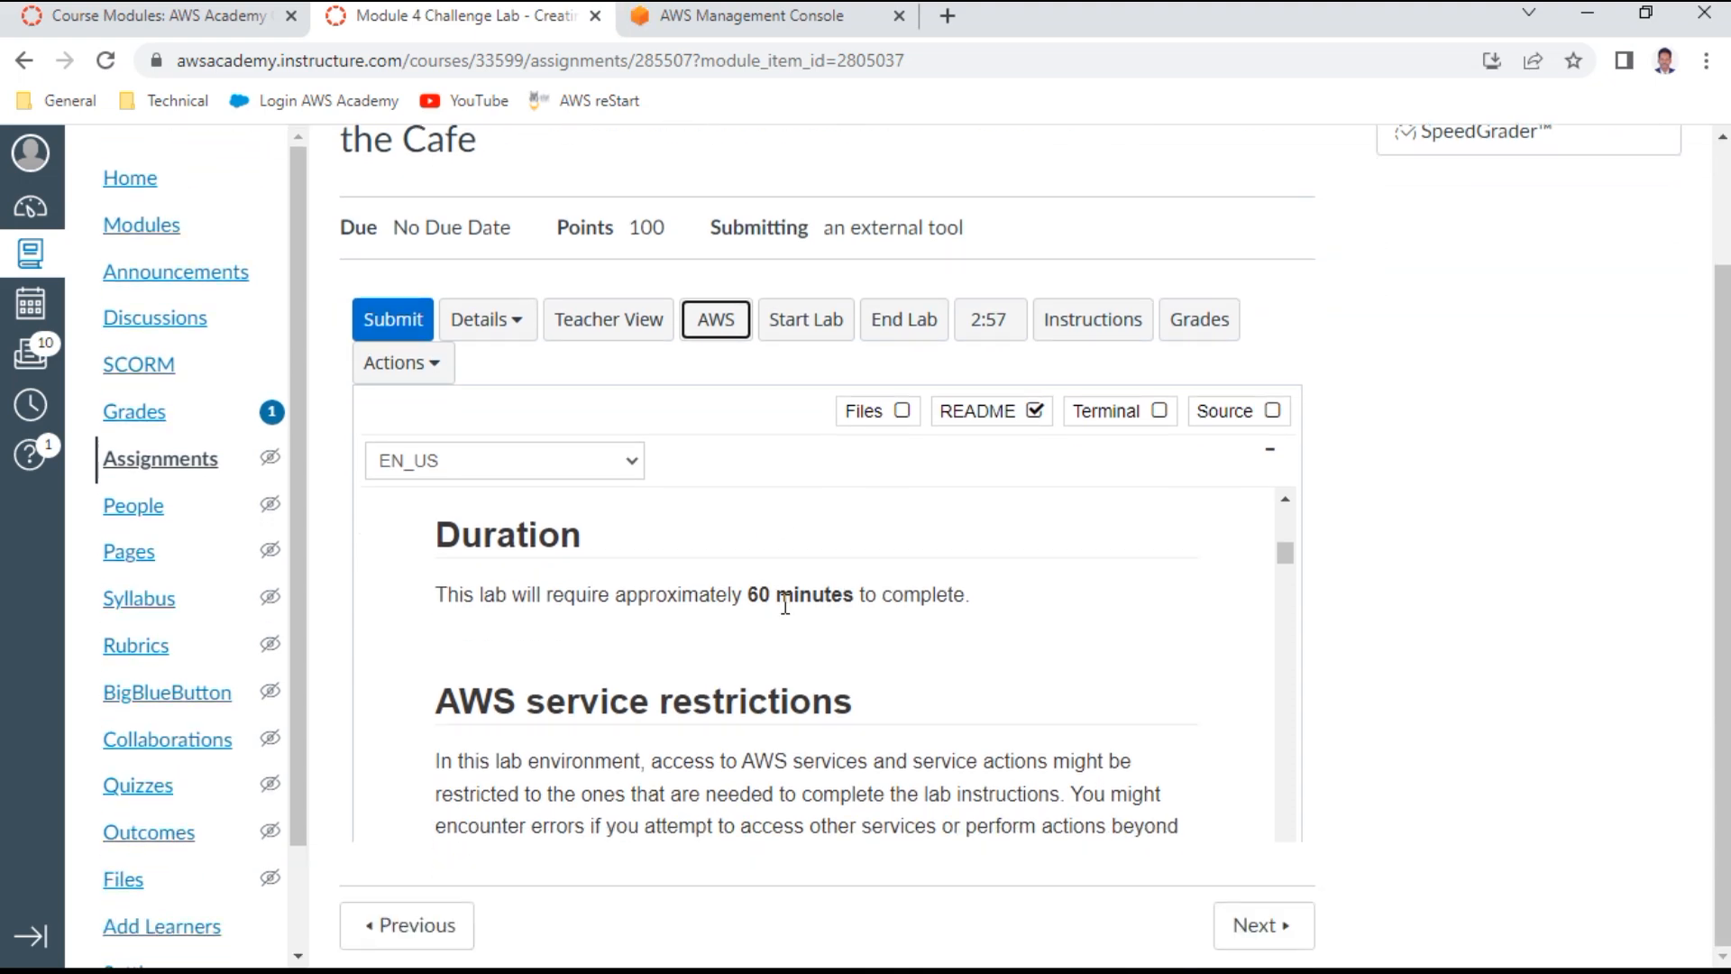
scroll(785, 602, "down", 3)
scroll(784, 608, "down", 1)
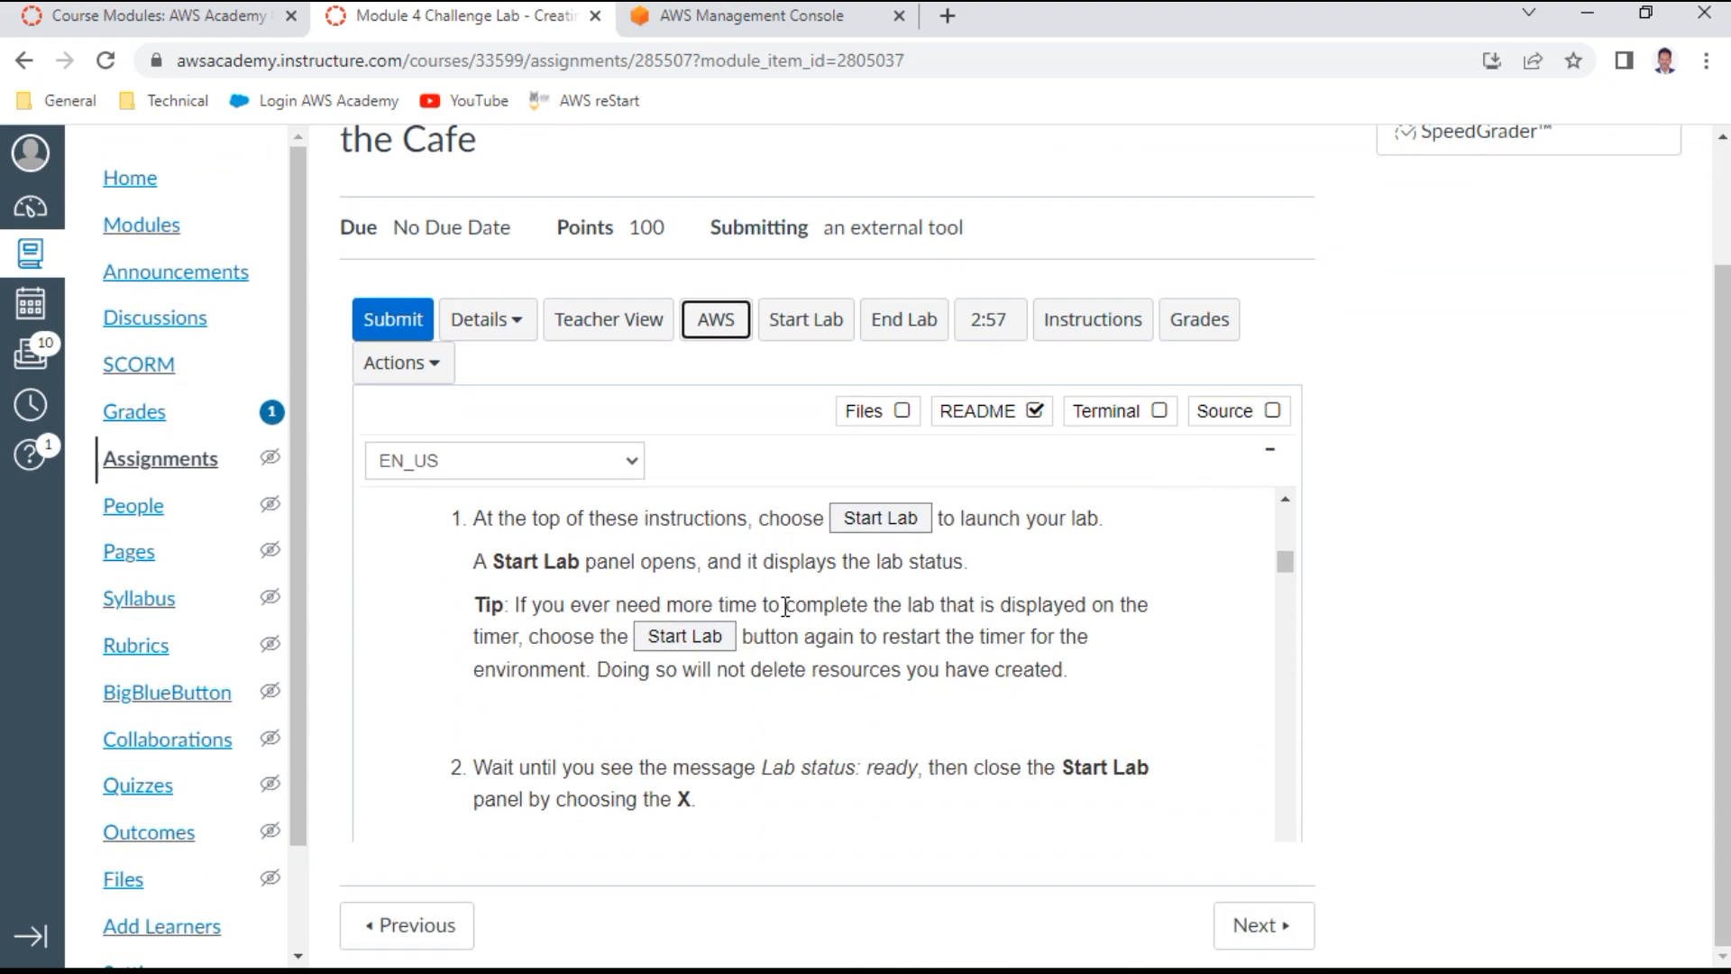
scroll(784, 606, "down", 7)
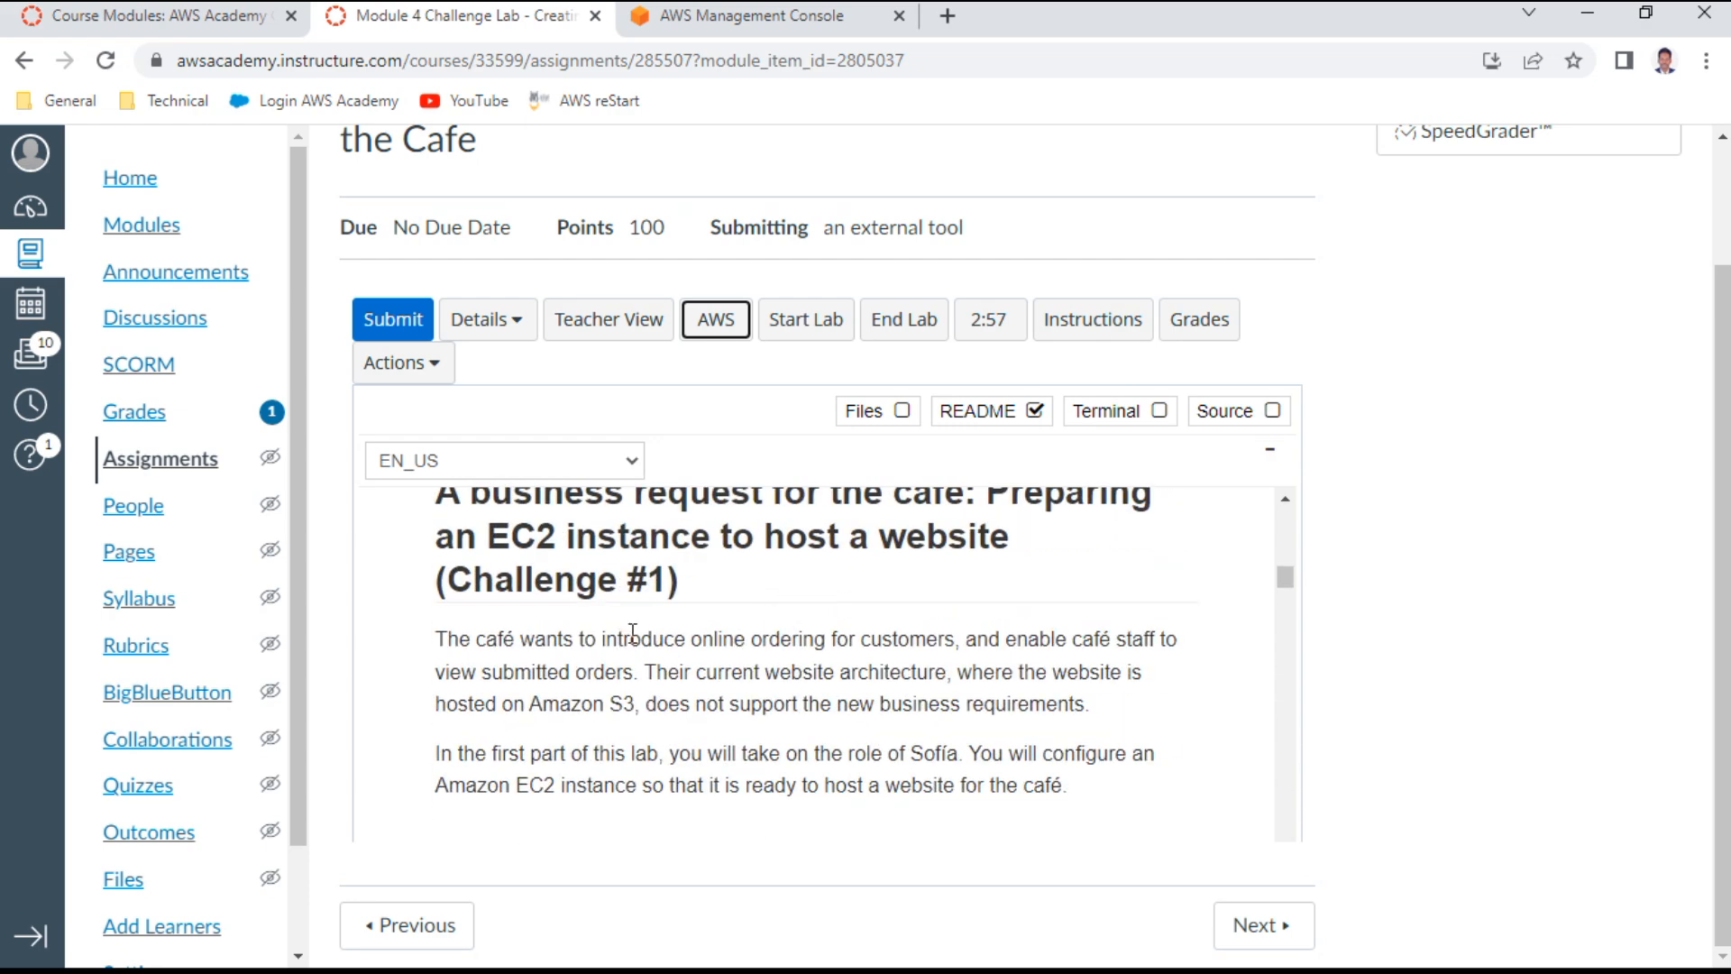
scroll(632, 633, "up", 2)
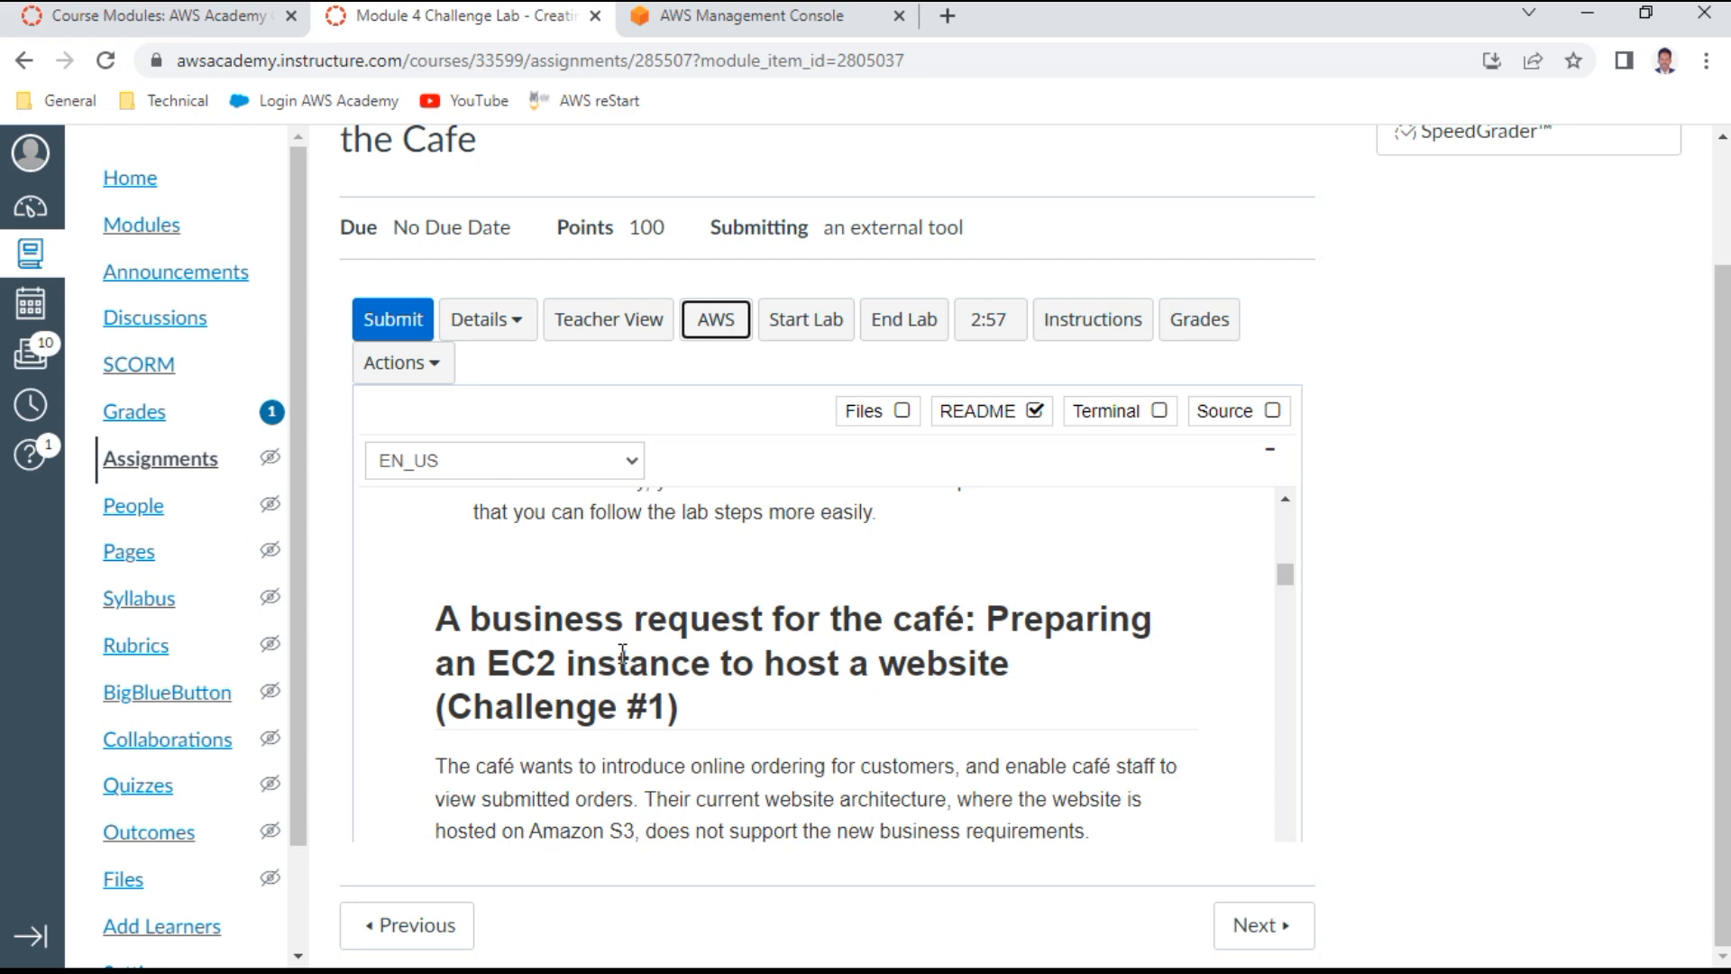
scroll(892, 681, "down", 4)
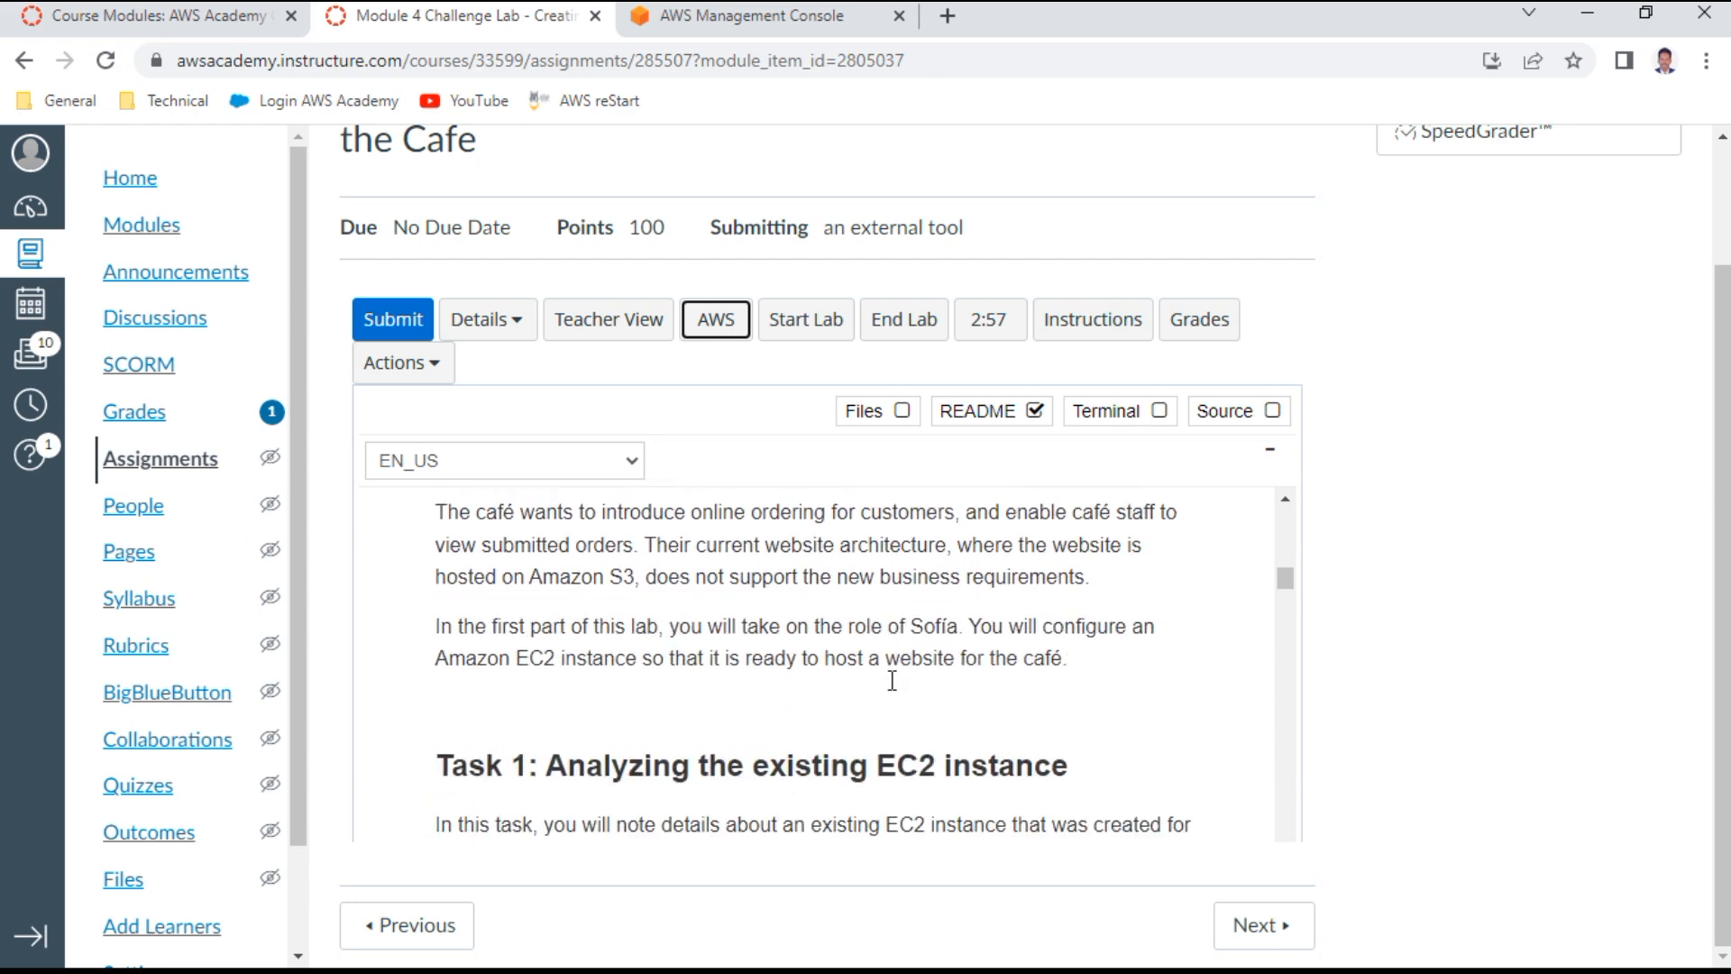
Read the Task 1 instructions on the existing EC2 instance and on accessing the multiple choice questions
scroll(892, 680, "down", 4)
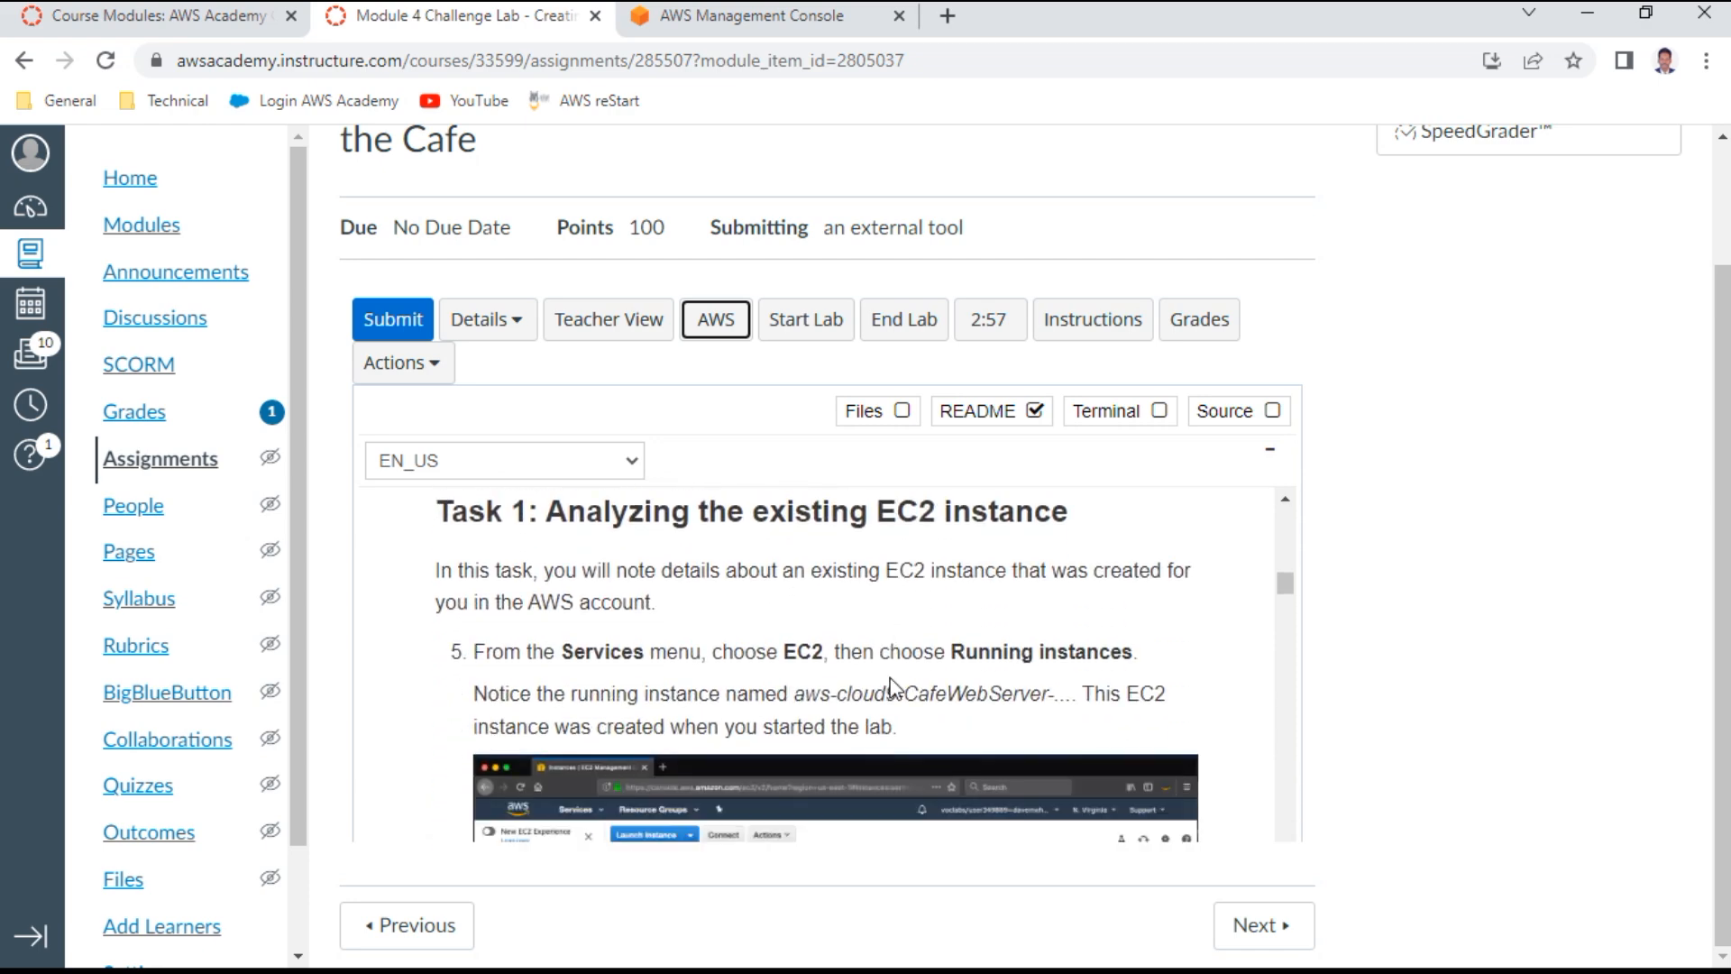
scroll(1089, 661, "down", 2)
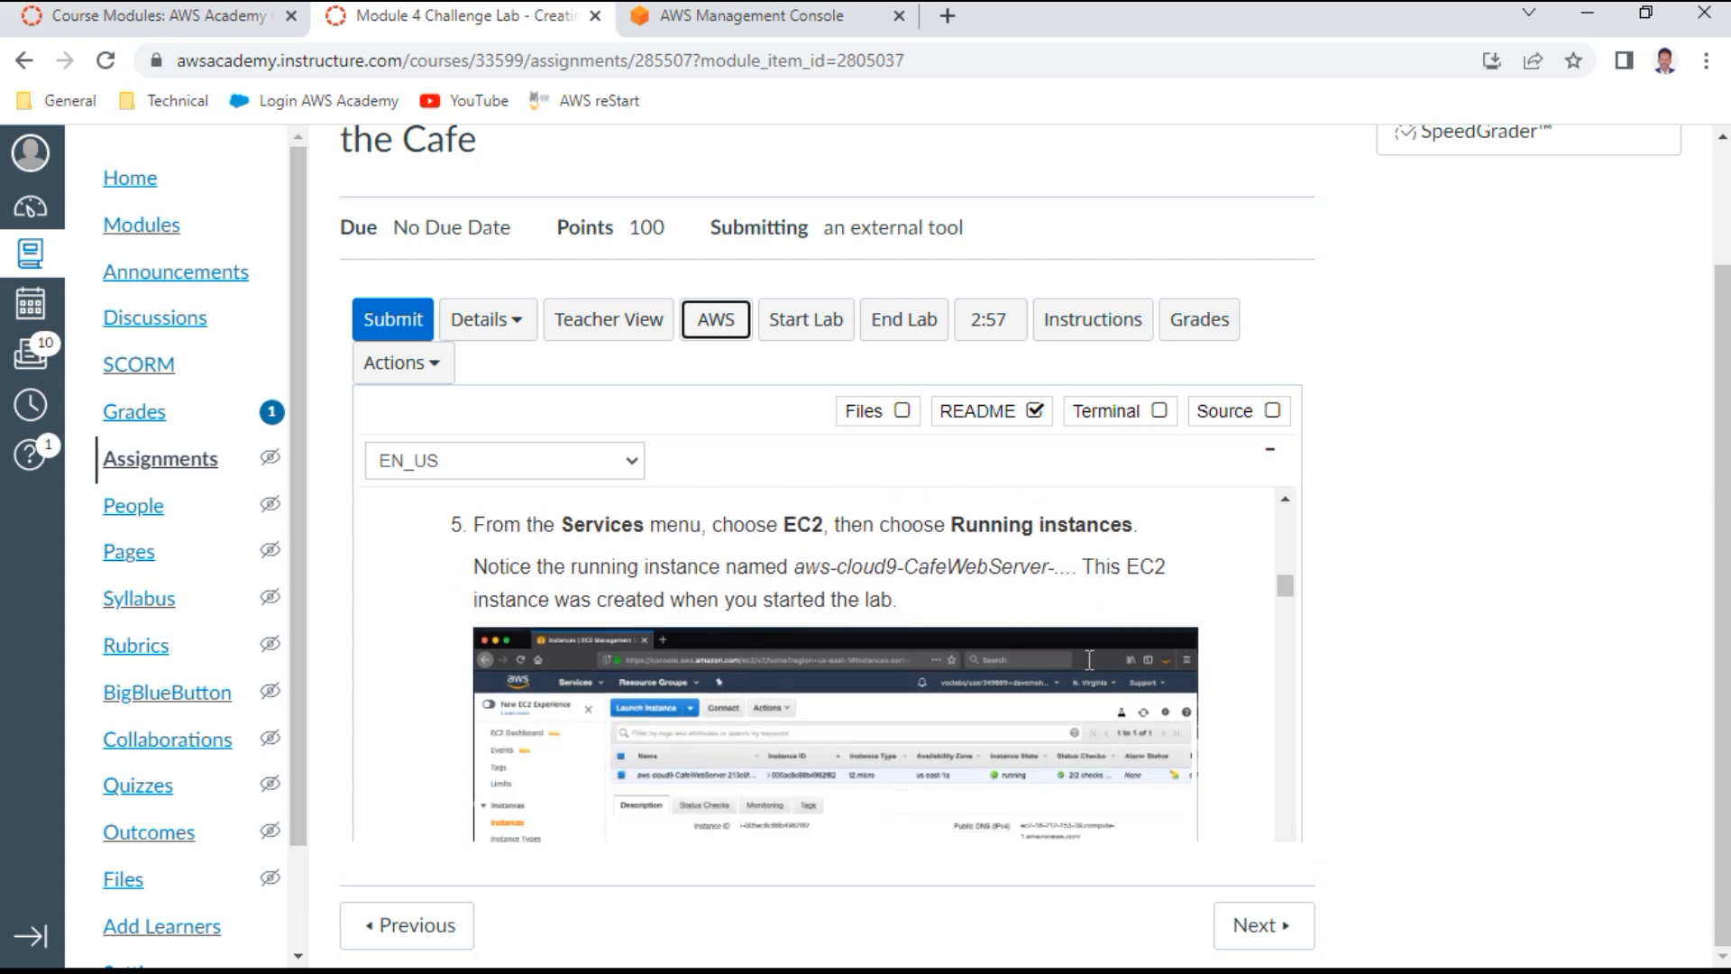
left_click_drag(891, 566, 1002, 569)
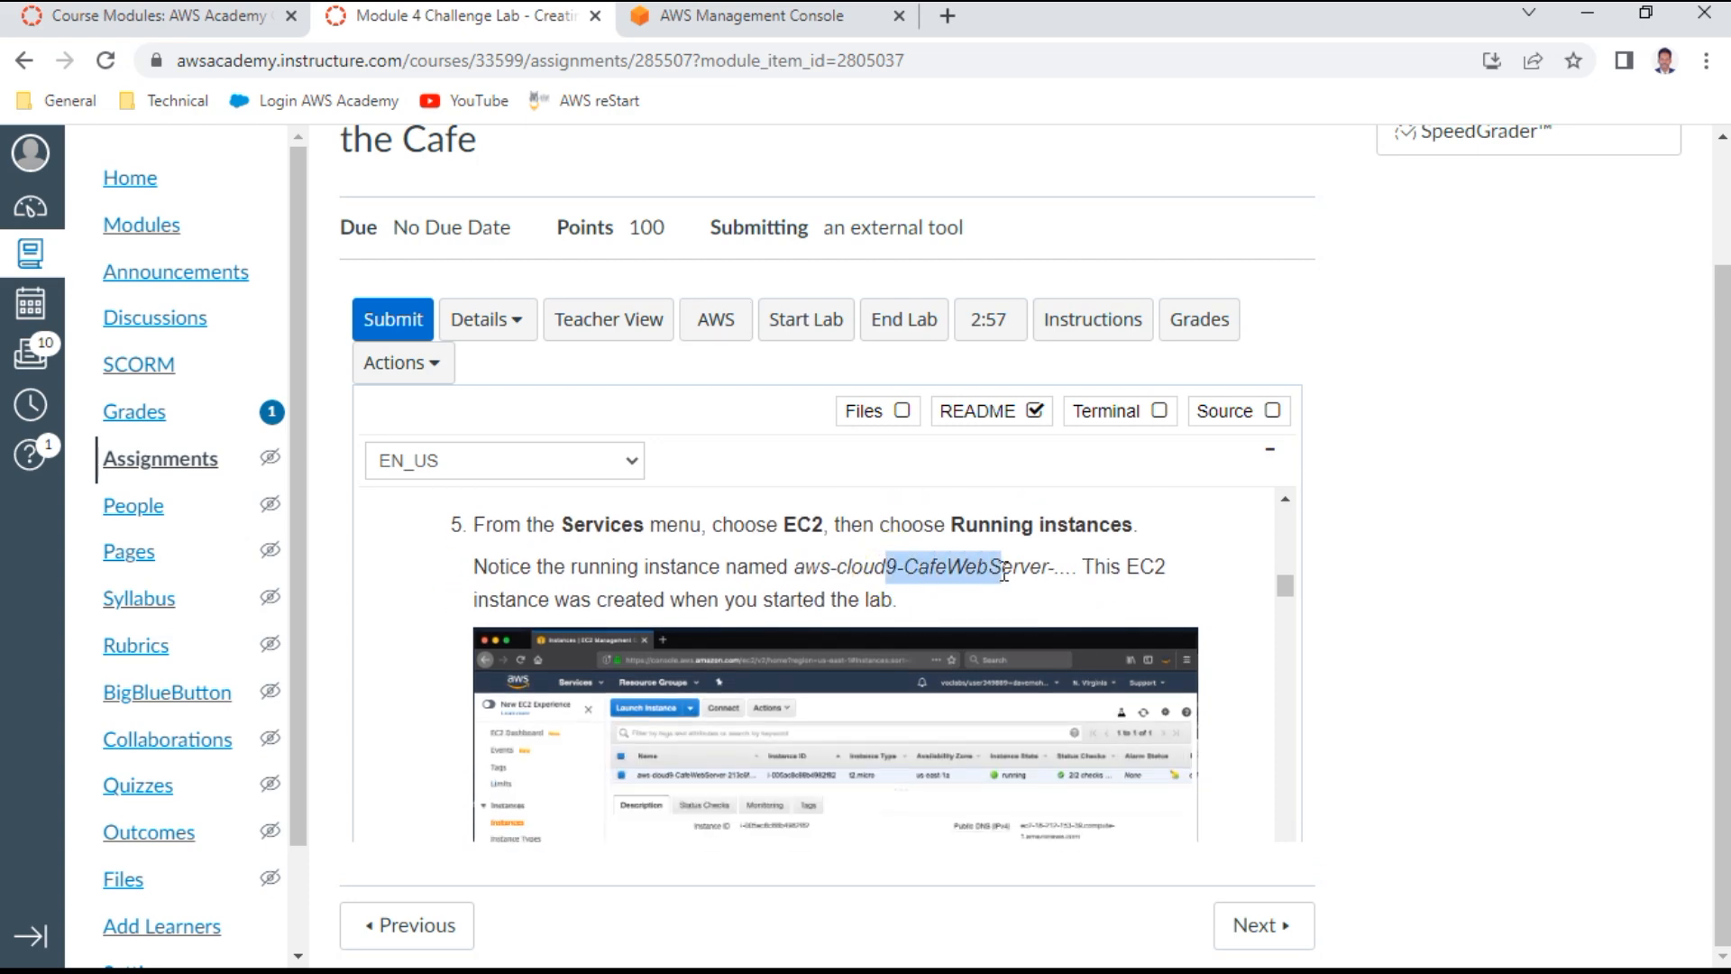
scroll(1002, 570, "down", 10)
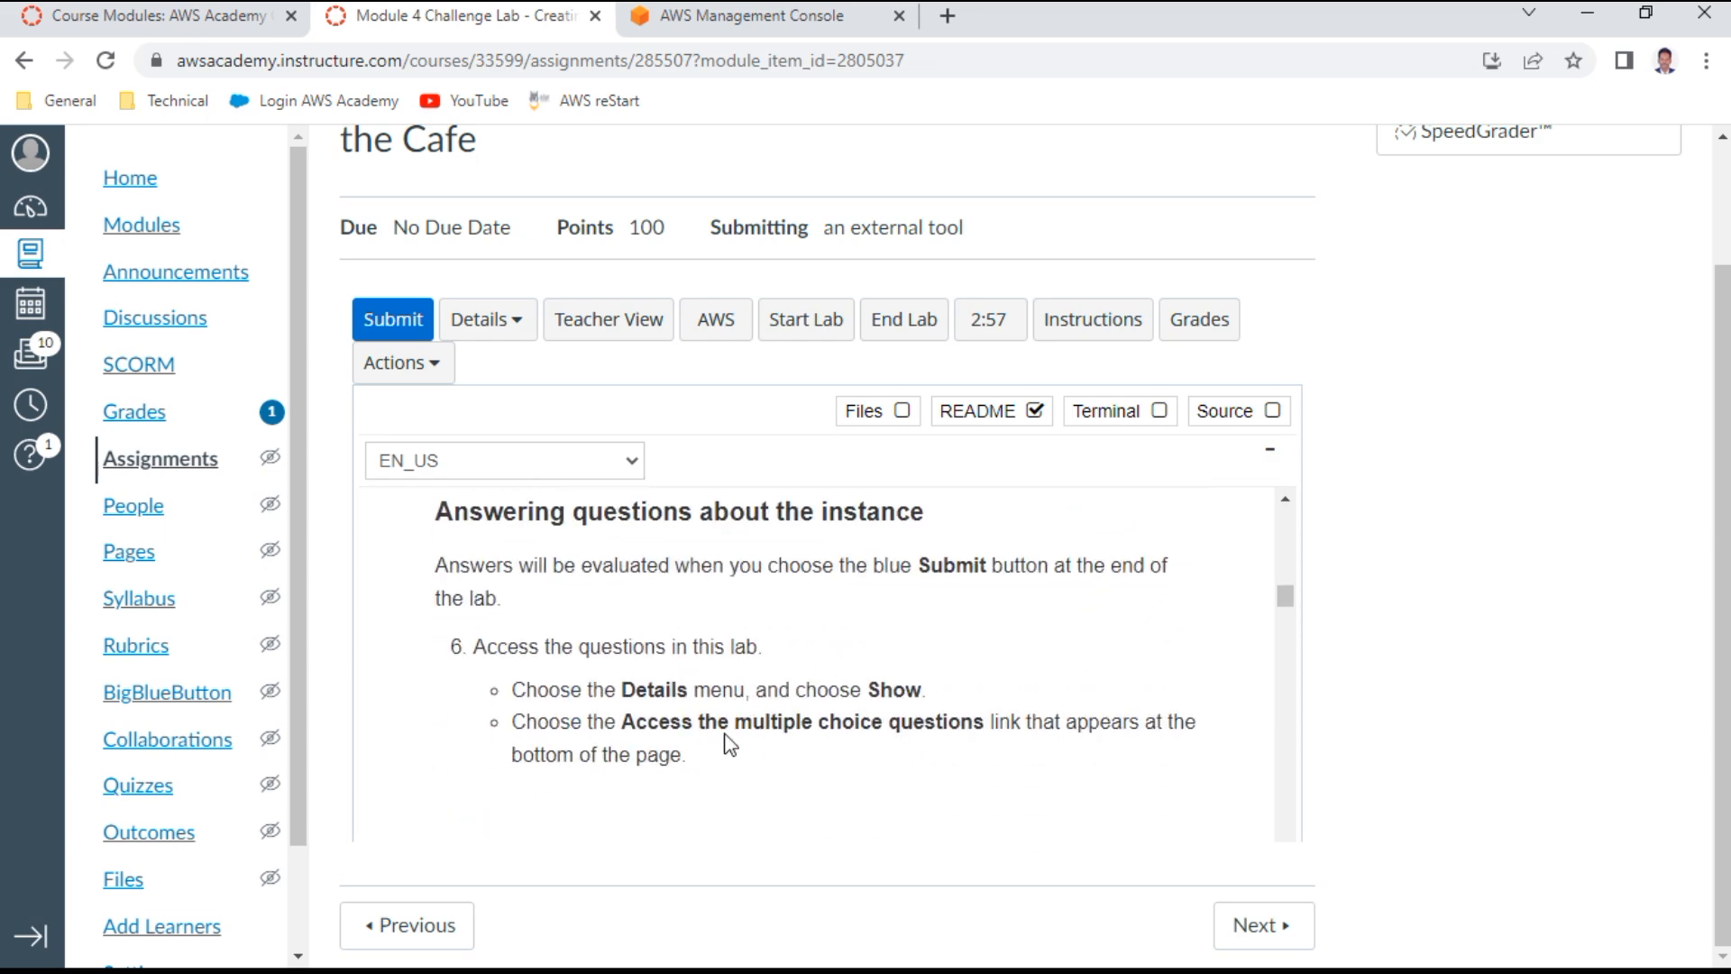
left_click_drag(727, 732, 942, 717)
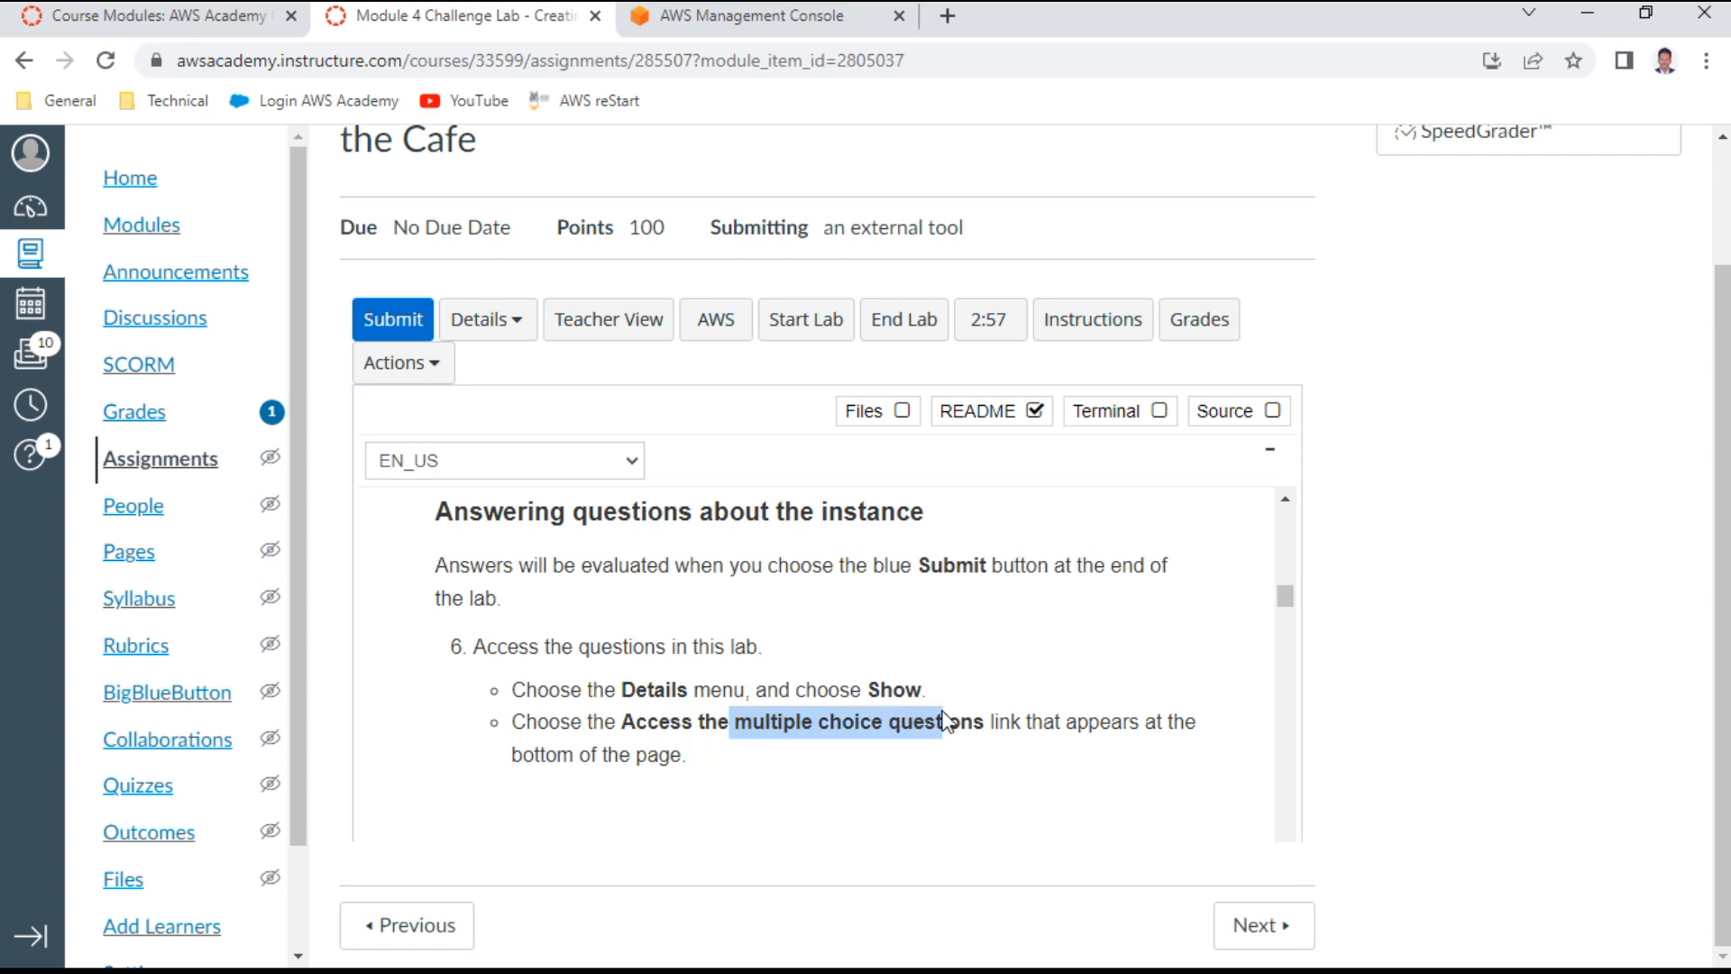
scroll(981, 680, "down", 1)
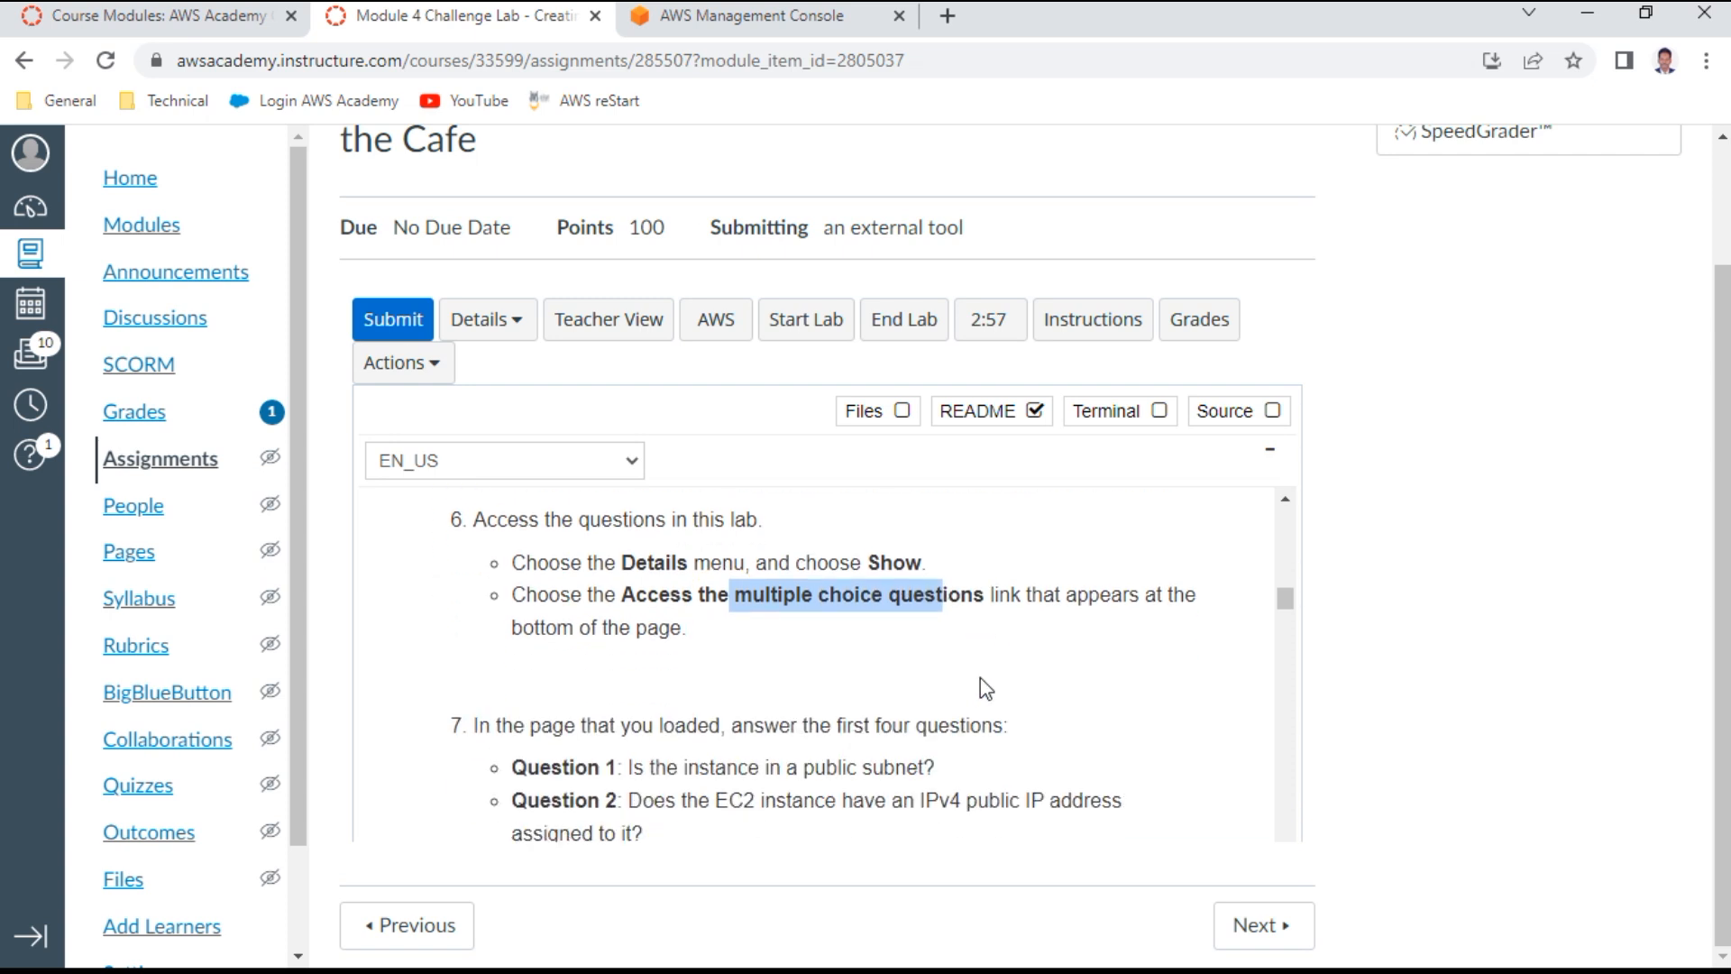
scroll(981, 679, "up", 1)
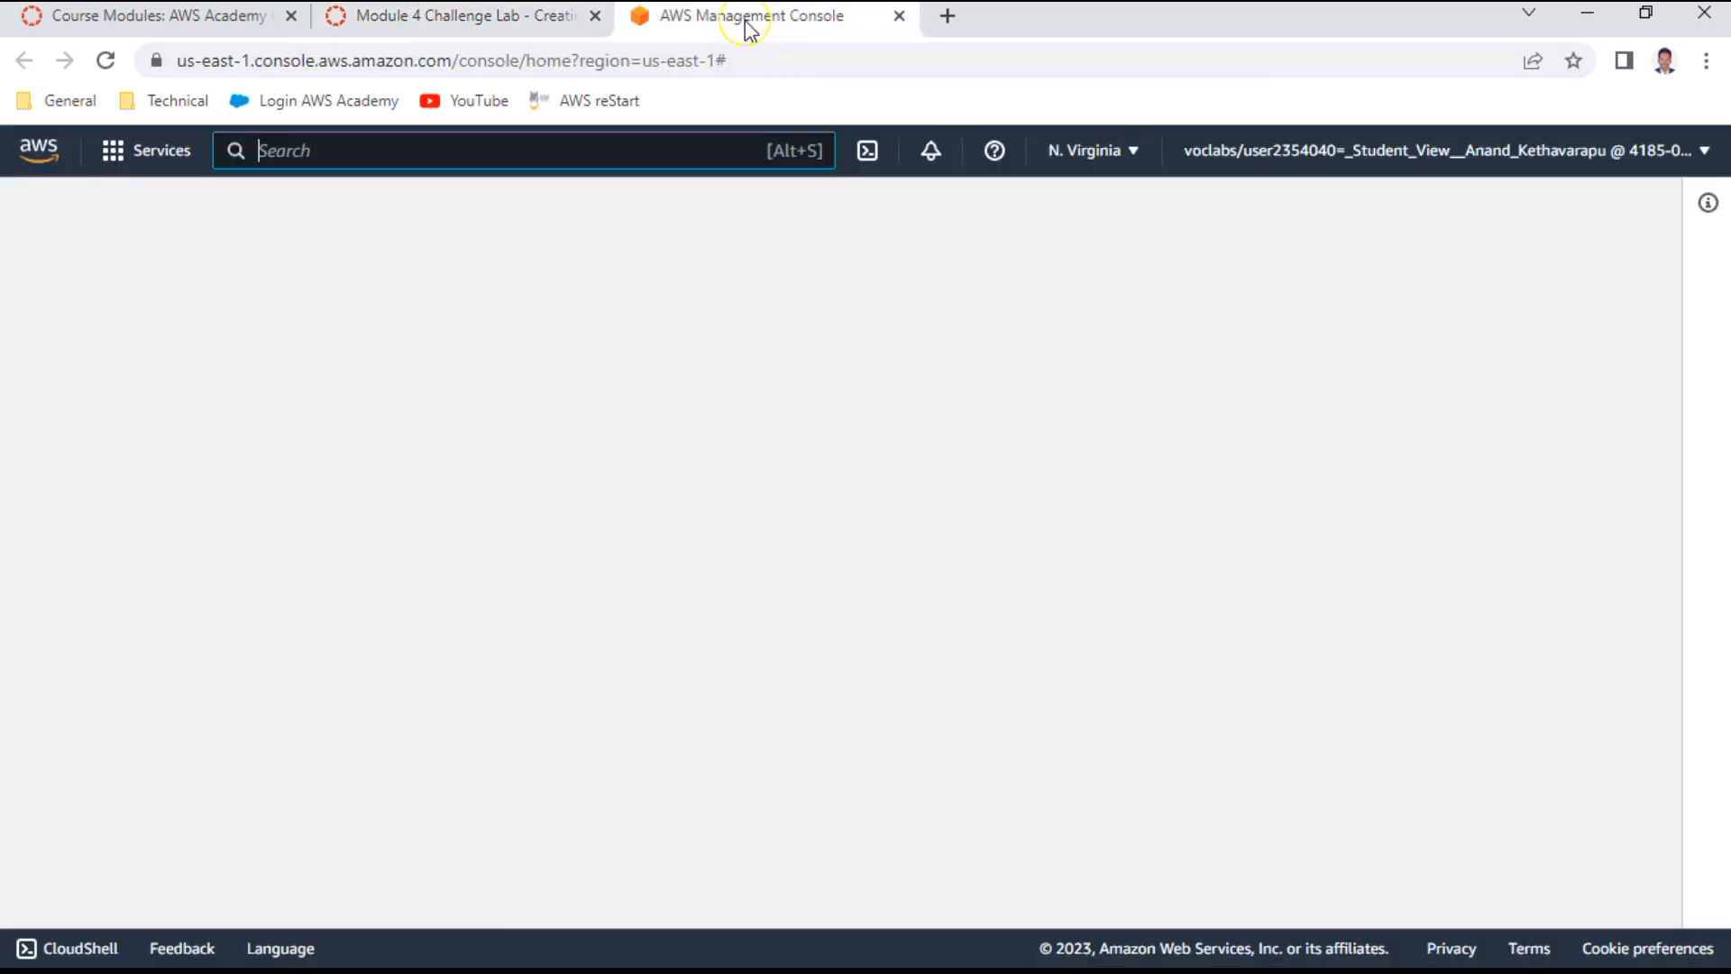
In the AWS console, list the running EC2 instances and select the aws-cloud9-CafeWebServer instance to show its details
left_click(741, 20)
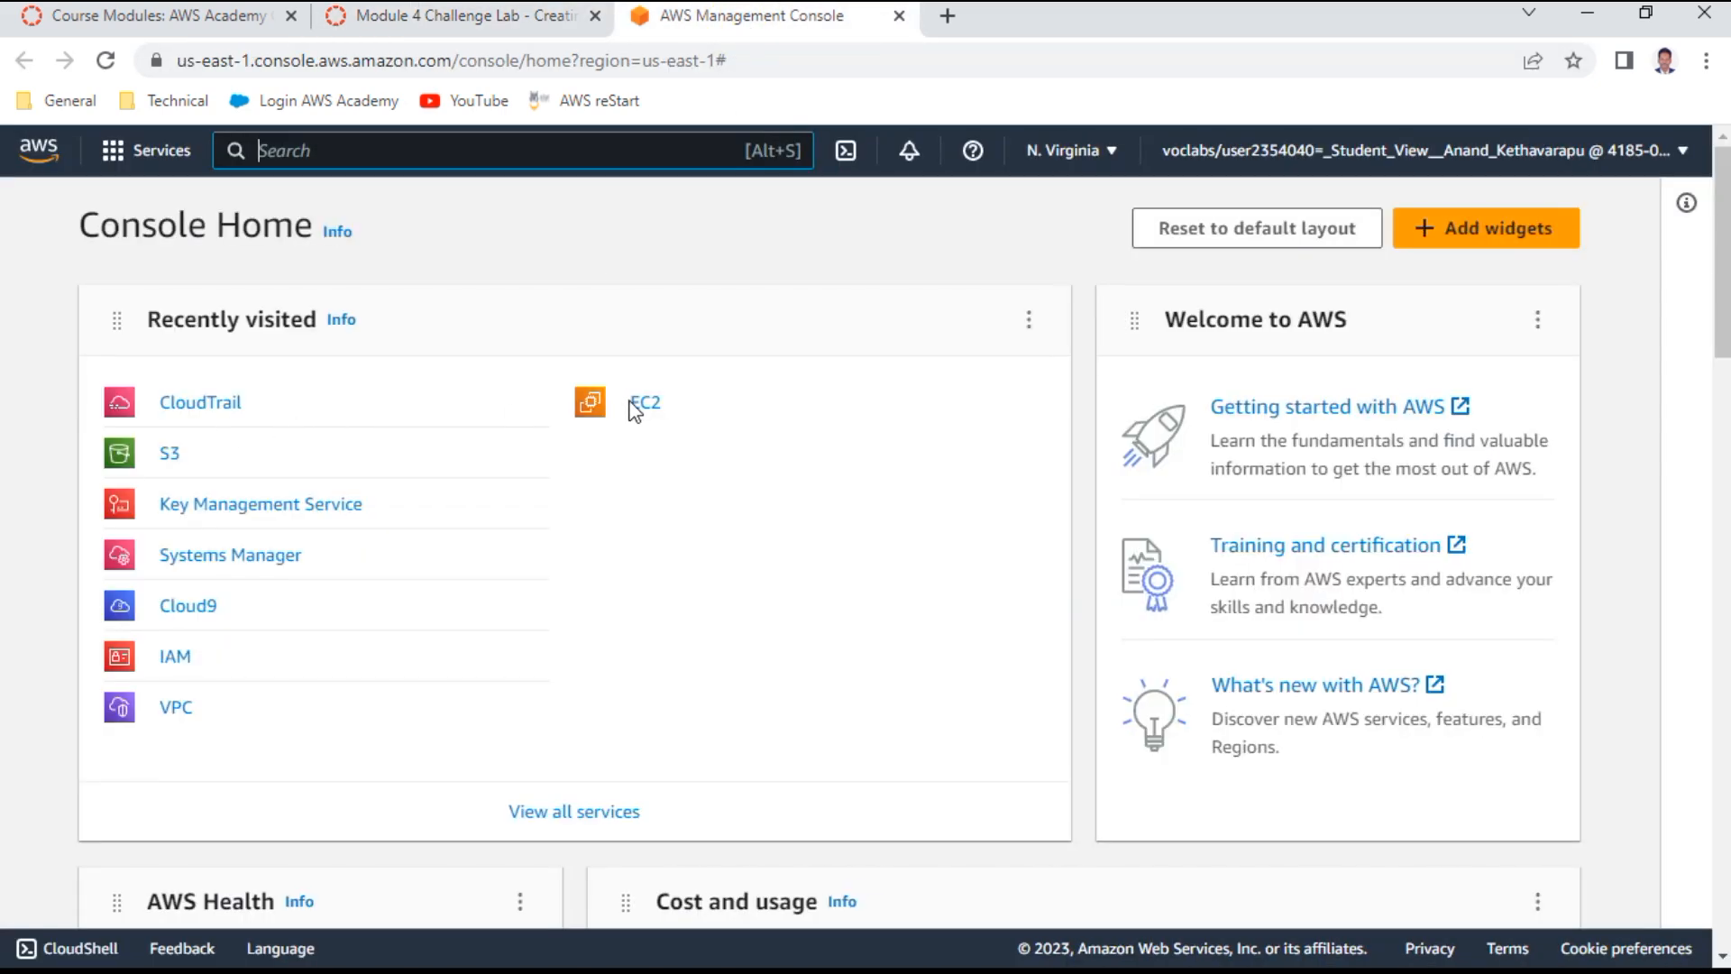
left_click(650, 408)
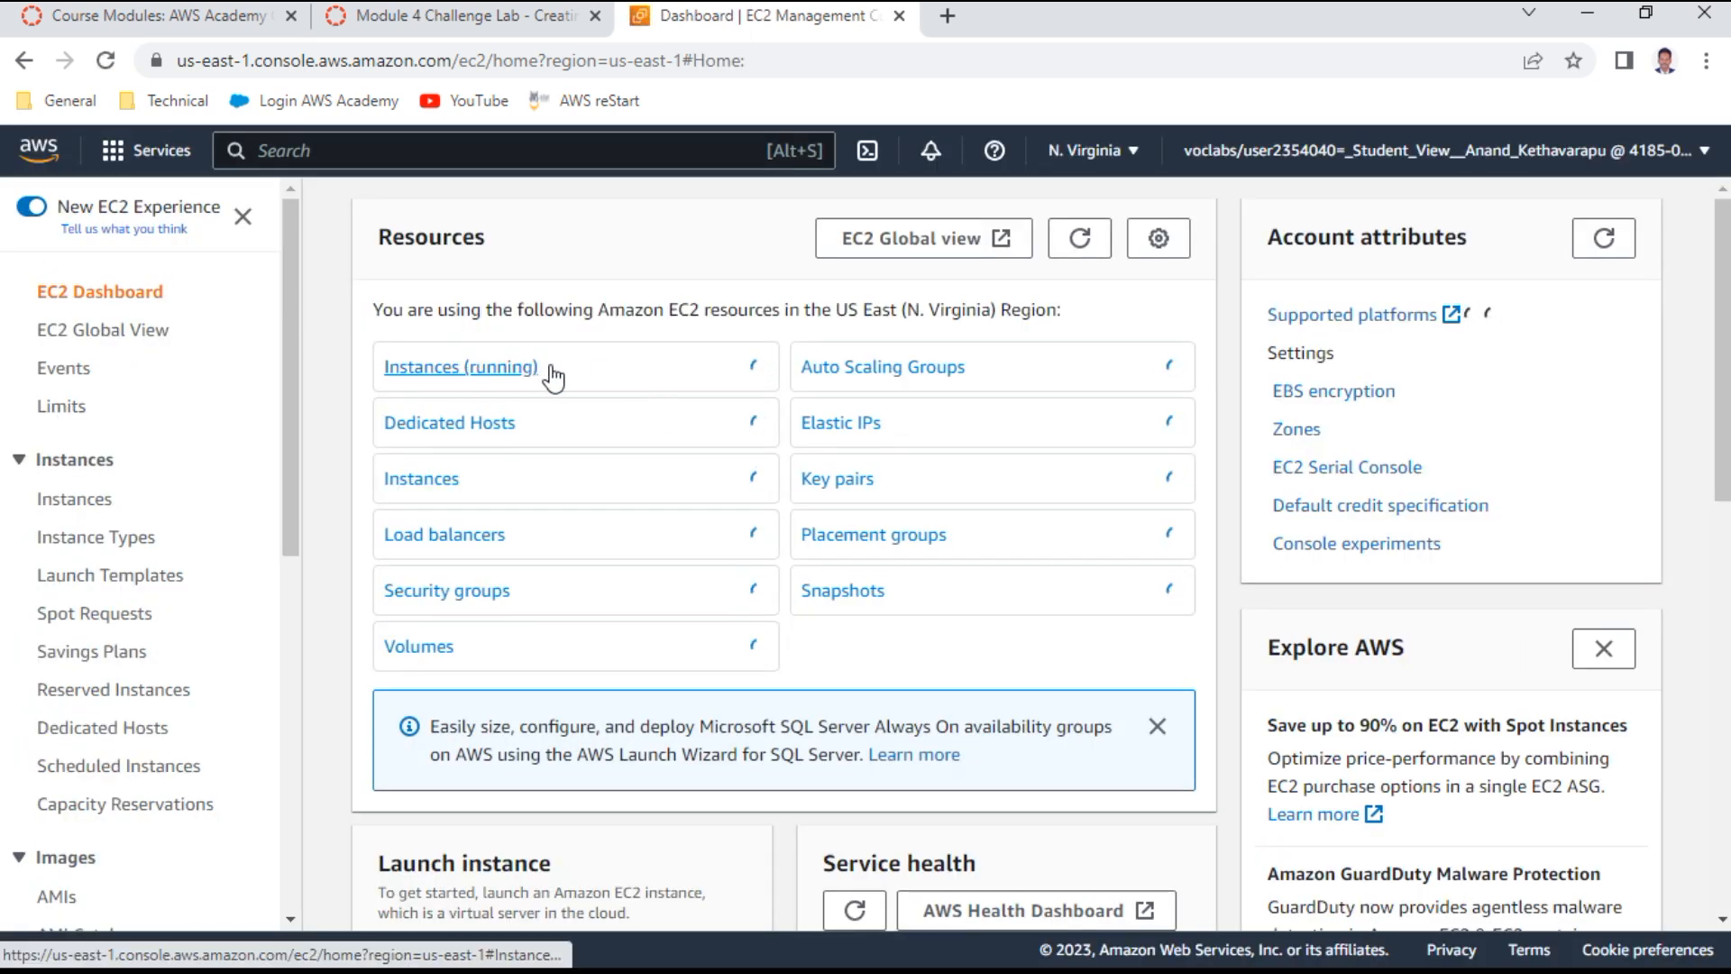
left_click(433, 386)
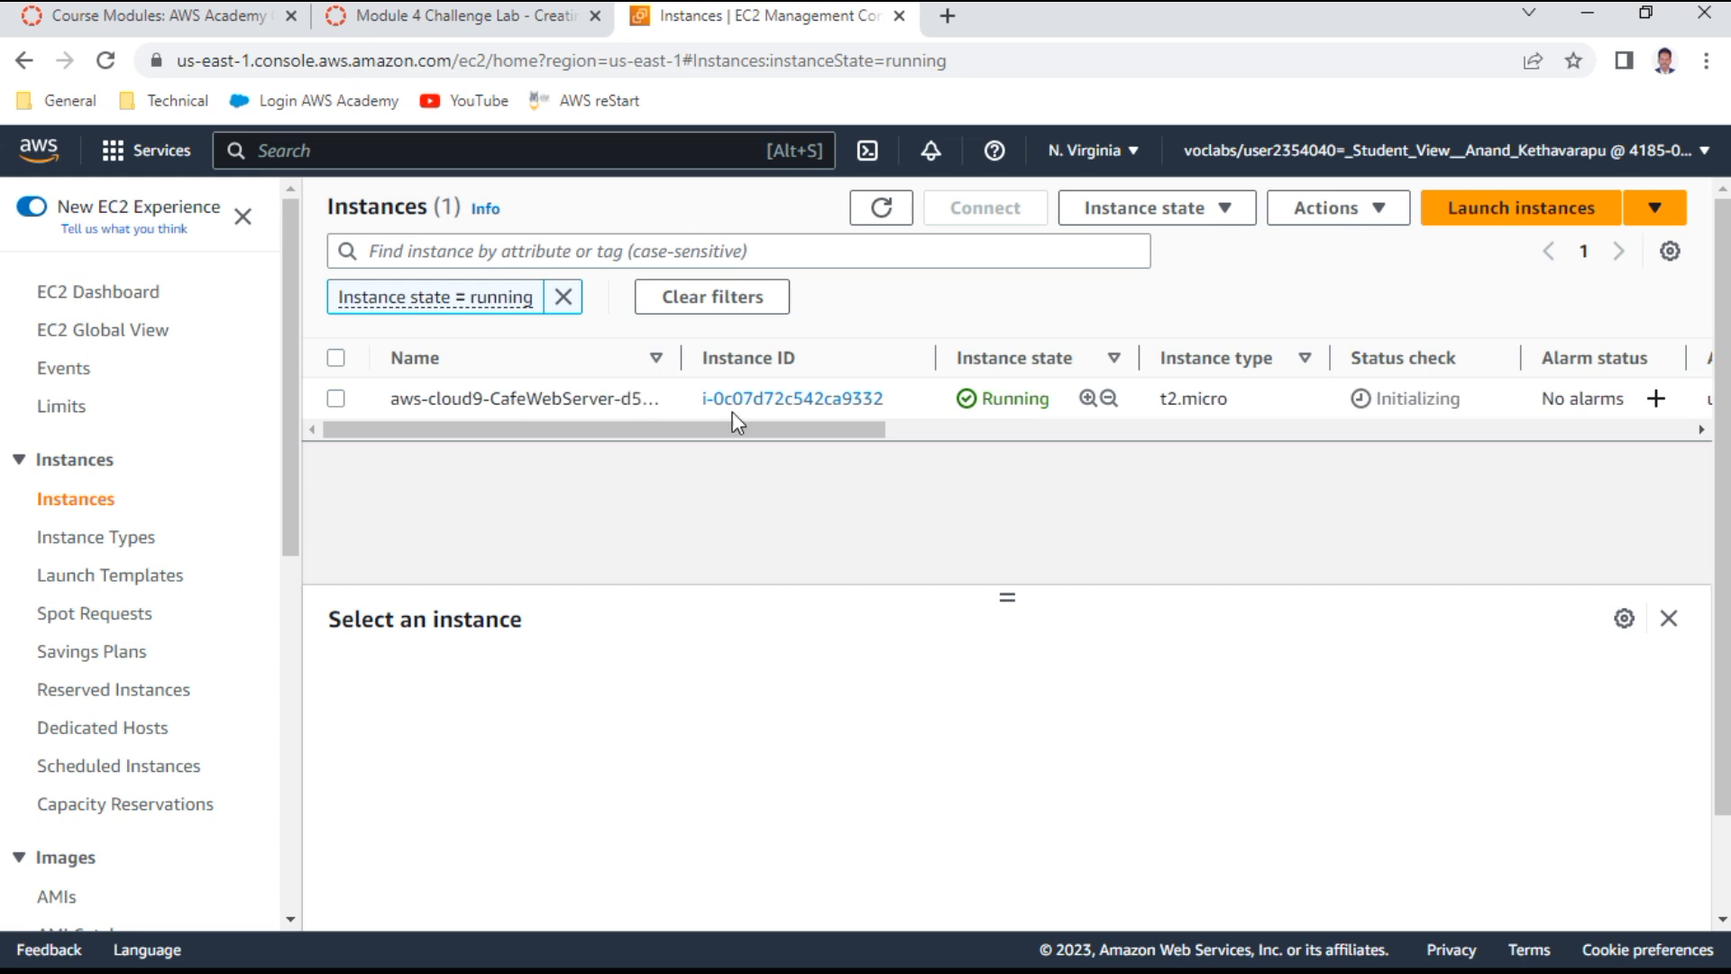
left_click(337, 399)
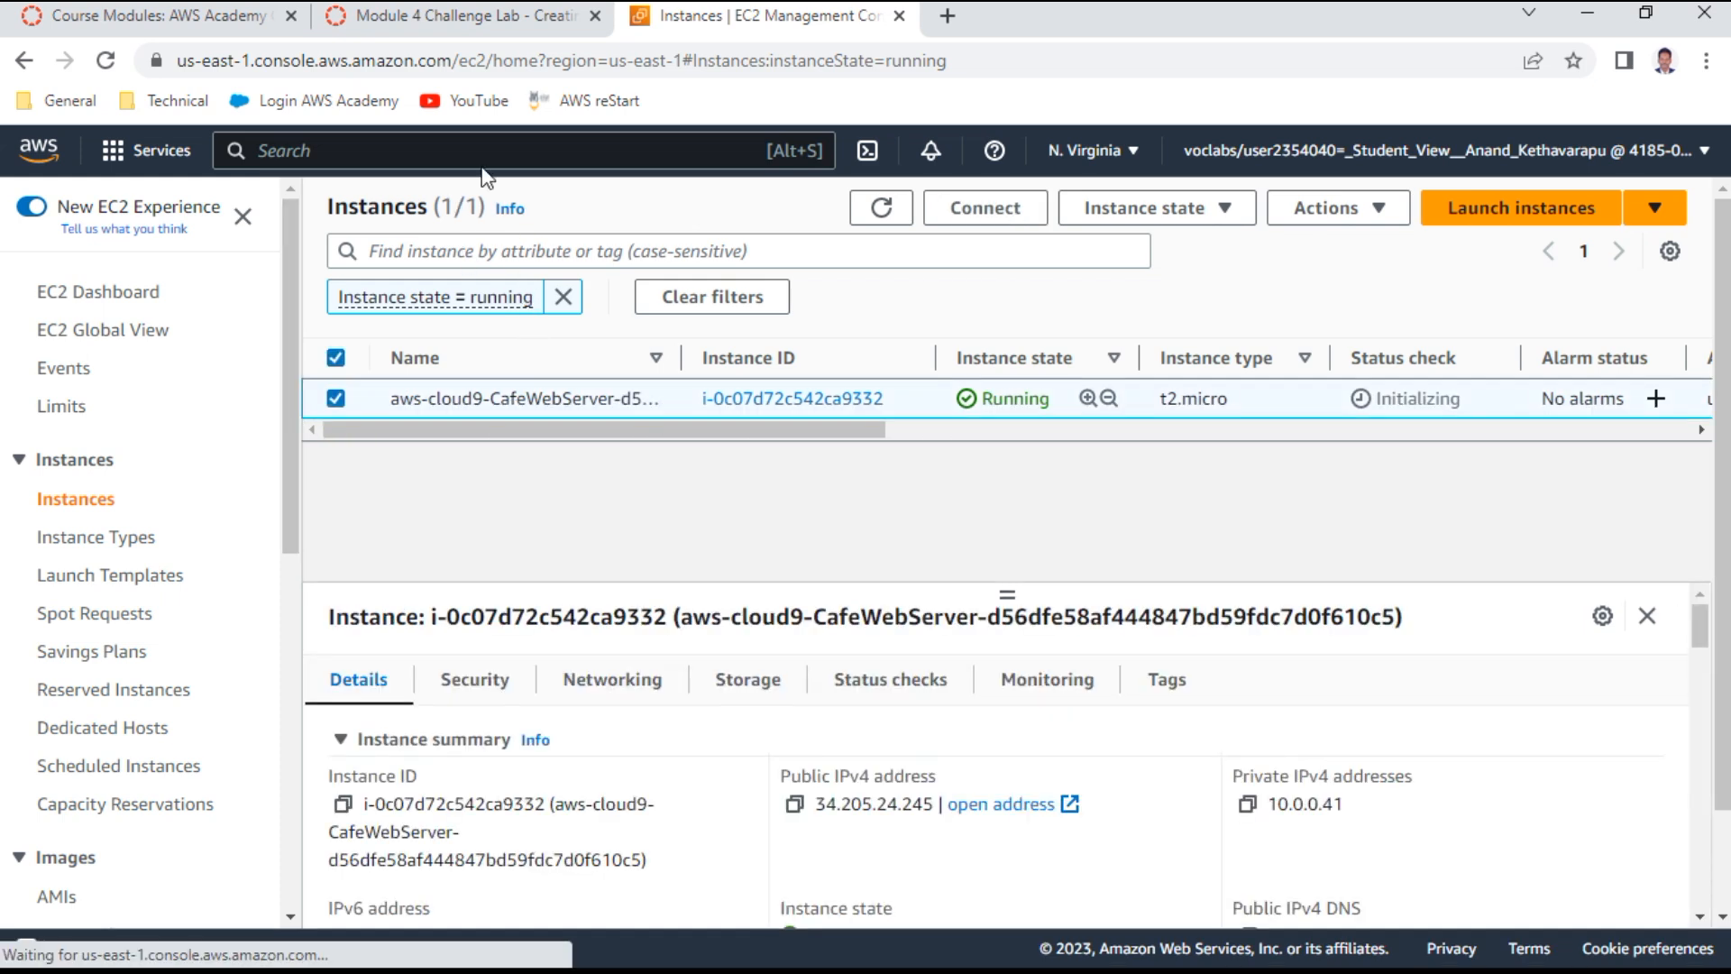
Return to the lab page, show the lab's credential details and open the multiple choice questions linked there
left_click(483, 18)
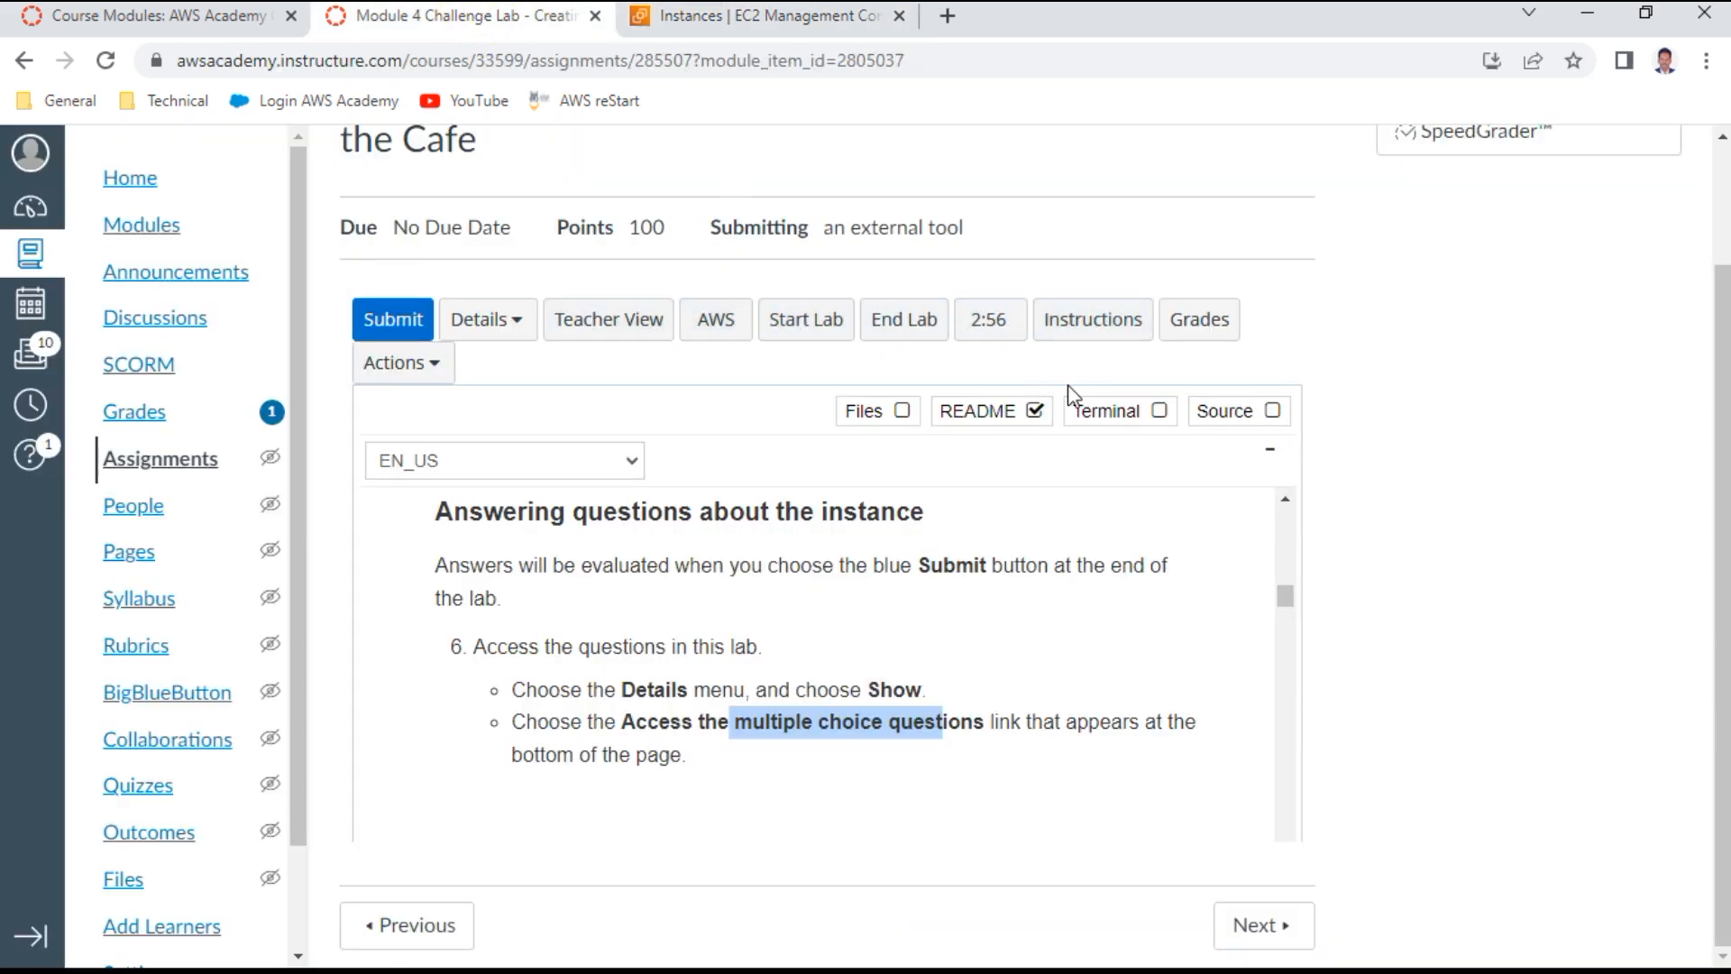
left_click(512, 324)
left_click(505, 500)
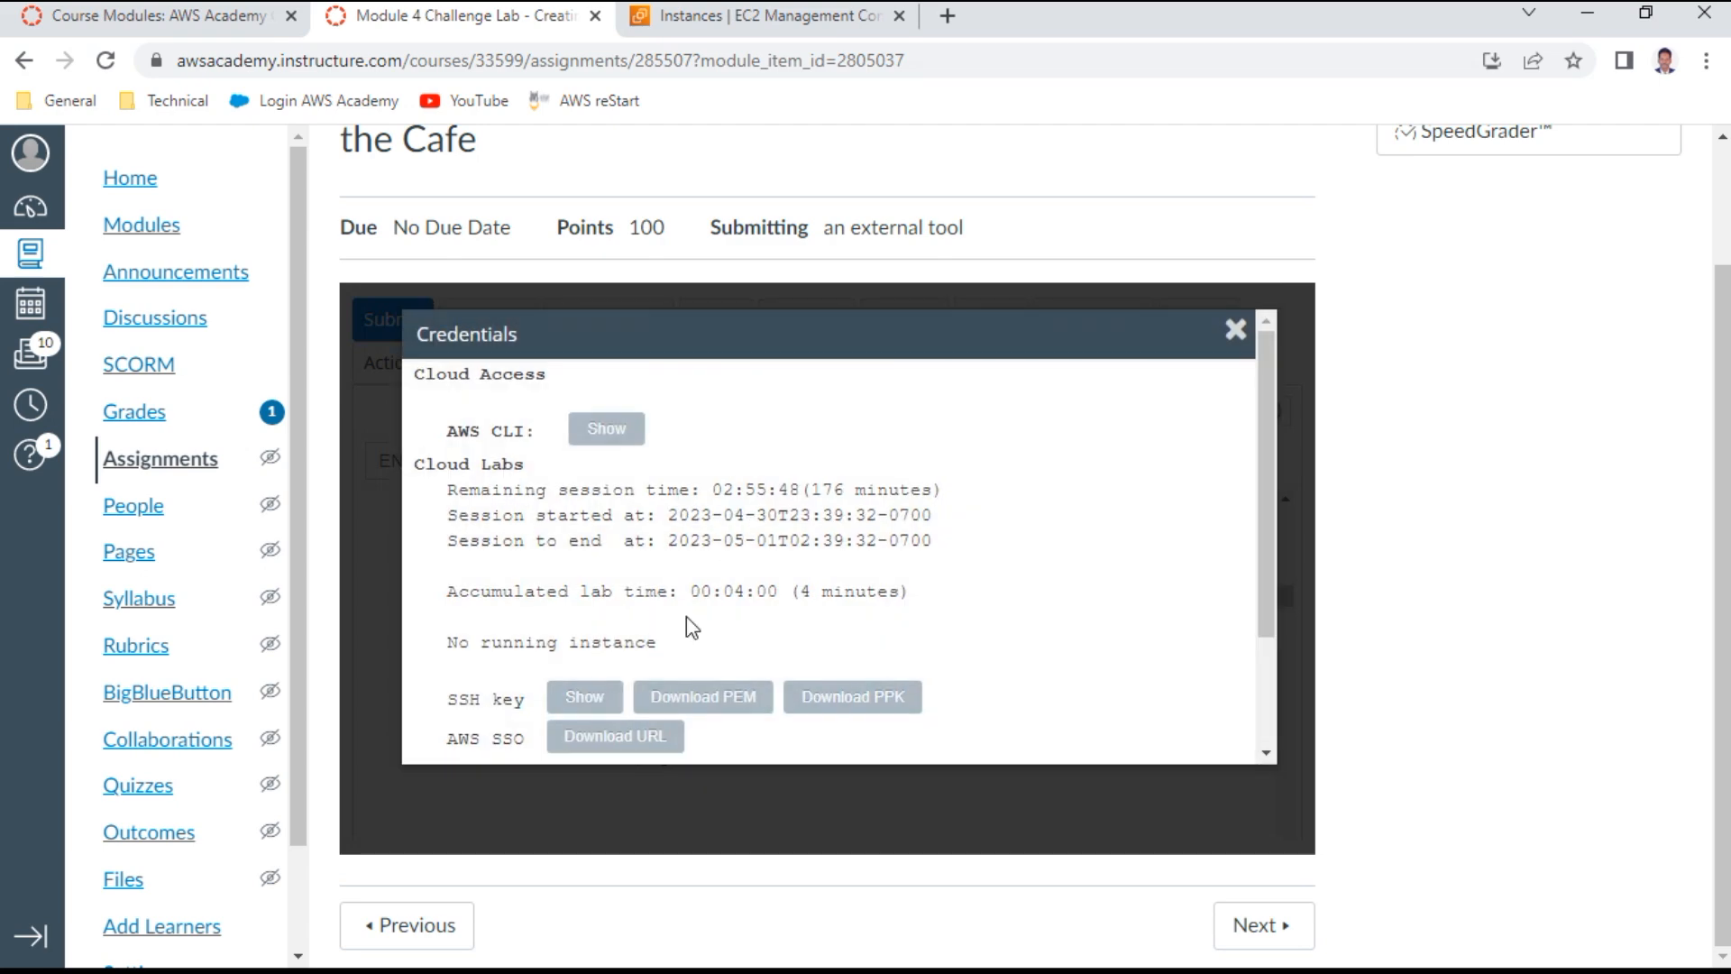
scroll(757, 594, "down", 2)
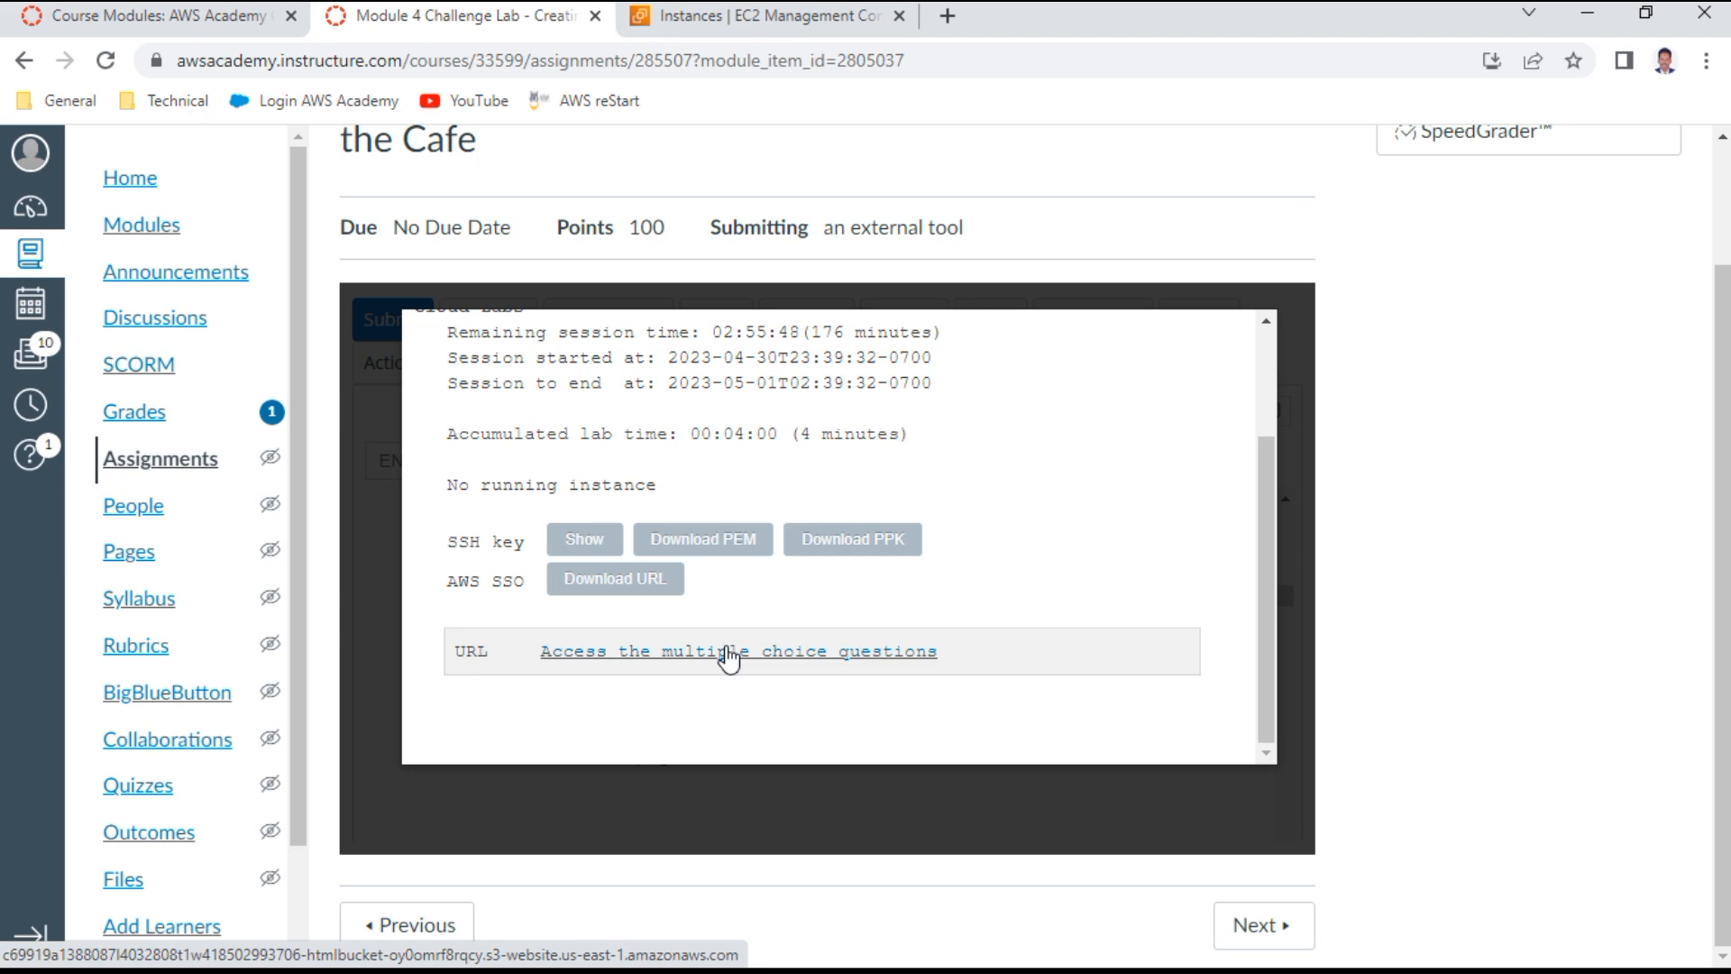
left_click(728, 653)
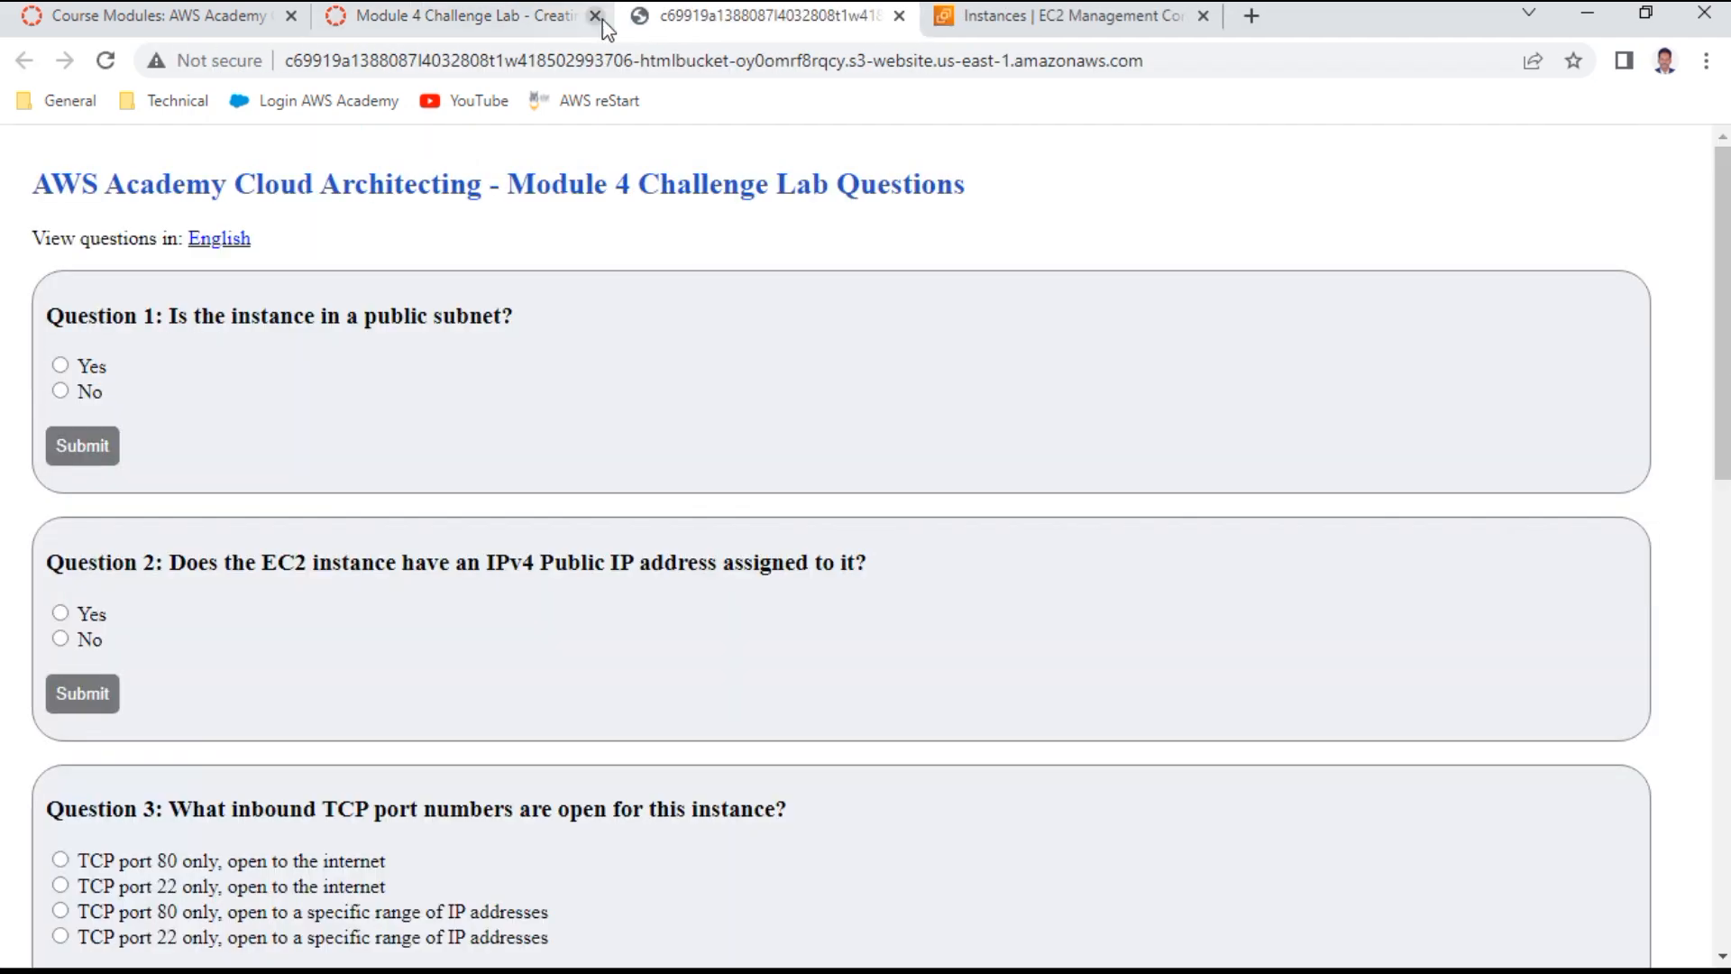
Close the Credentials dialog on the lab page and read the instruction on answering the first four questions
left_click(559, 27)
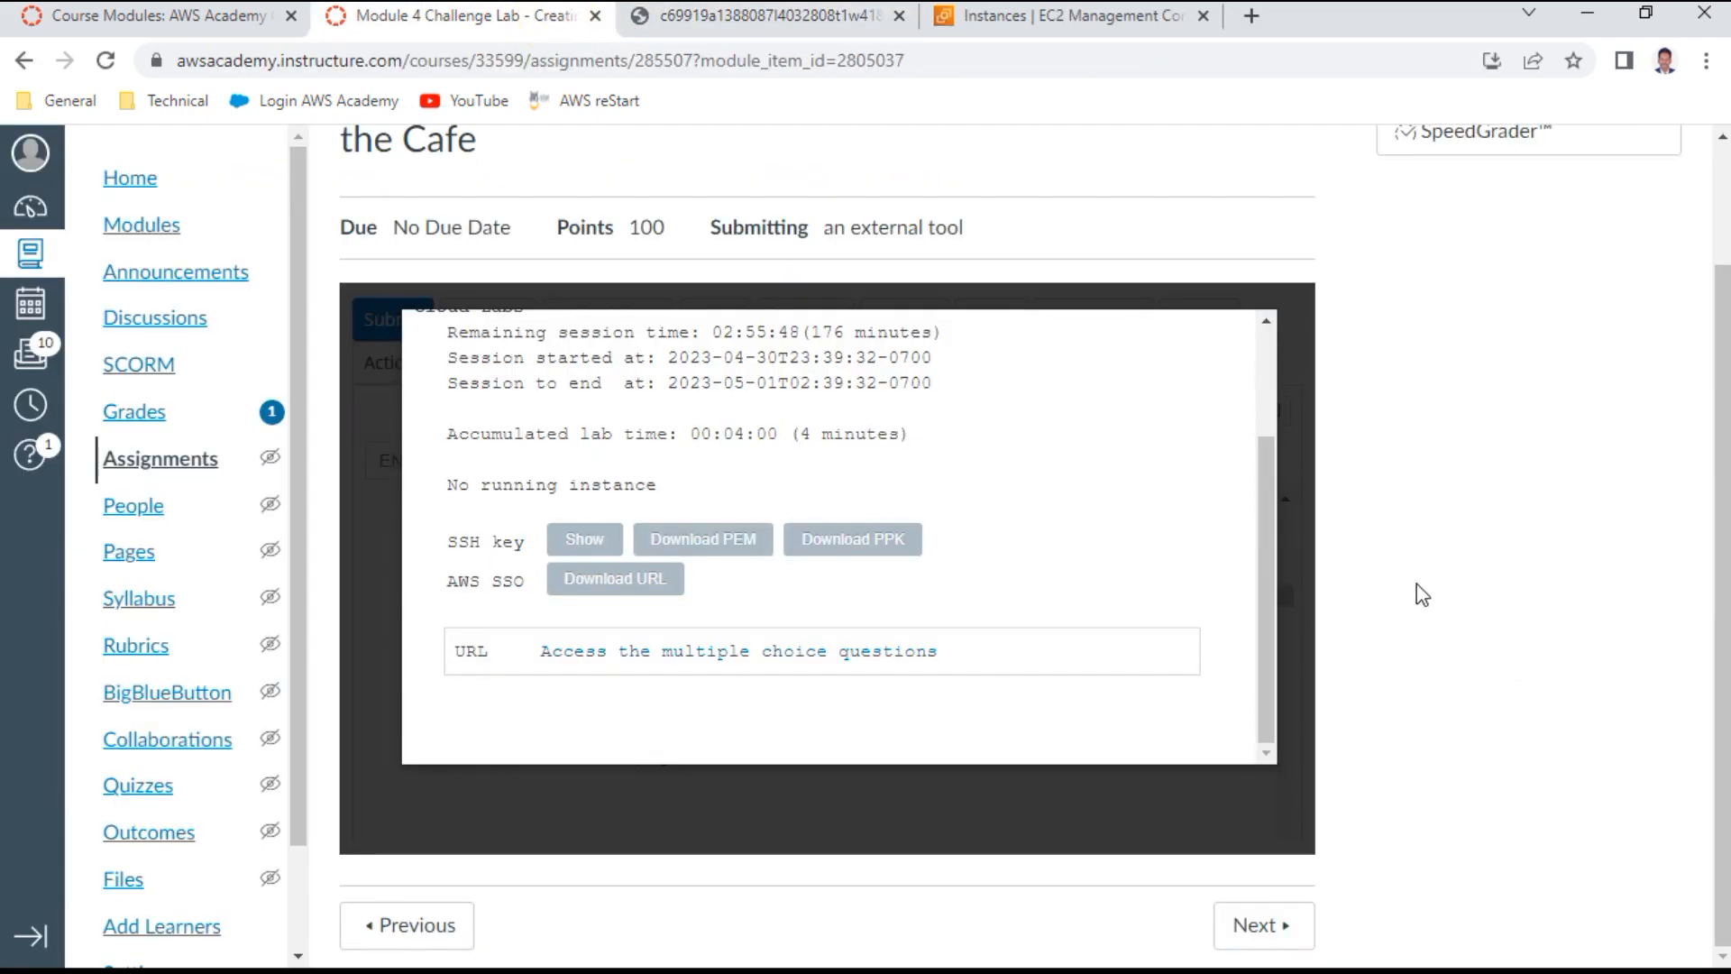
scroll(1063, 592, "up", 3)
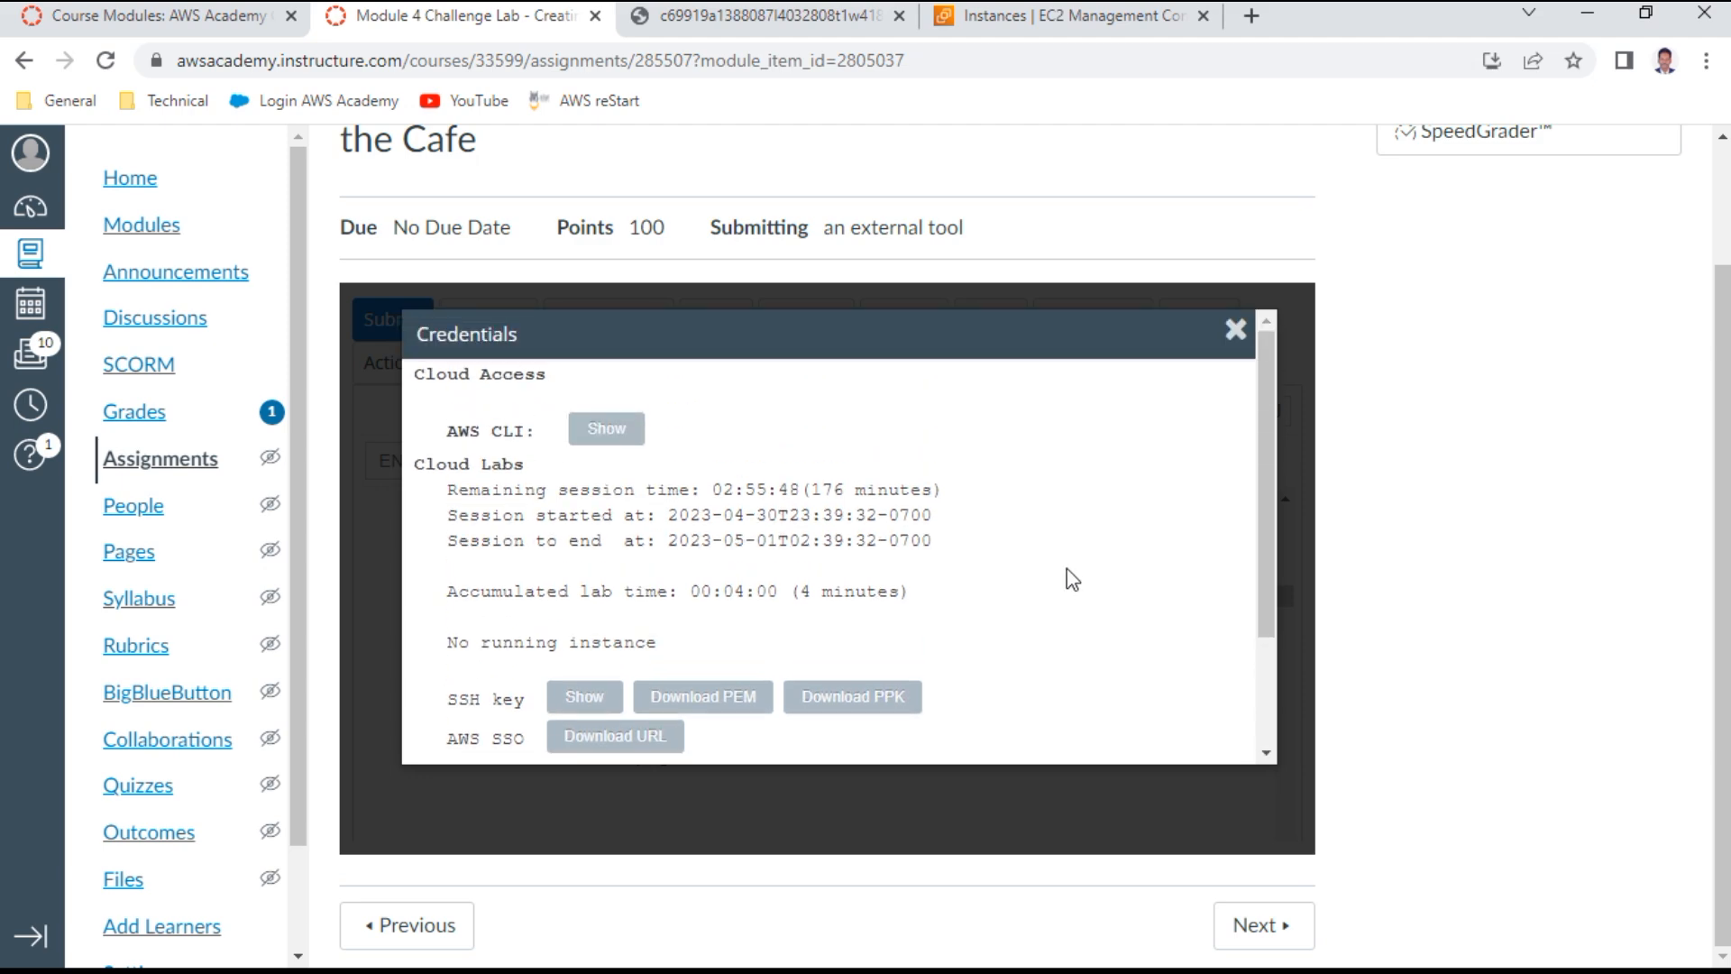
left_click(1232, 329)
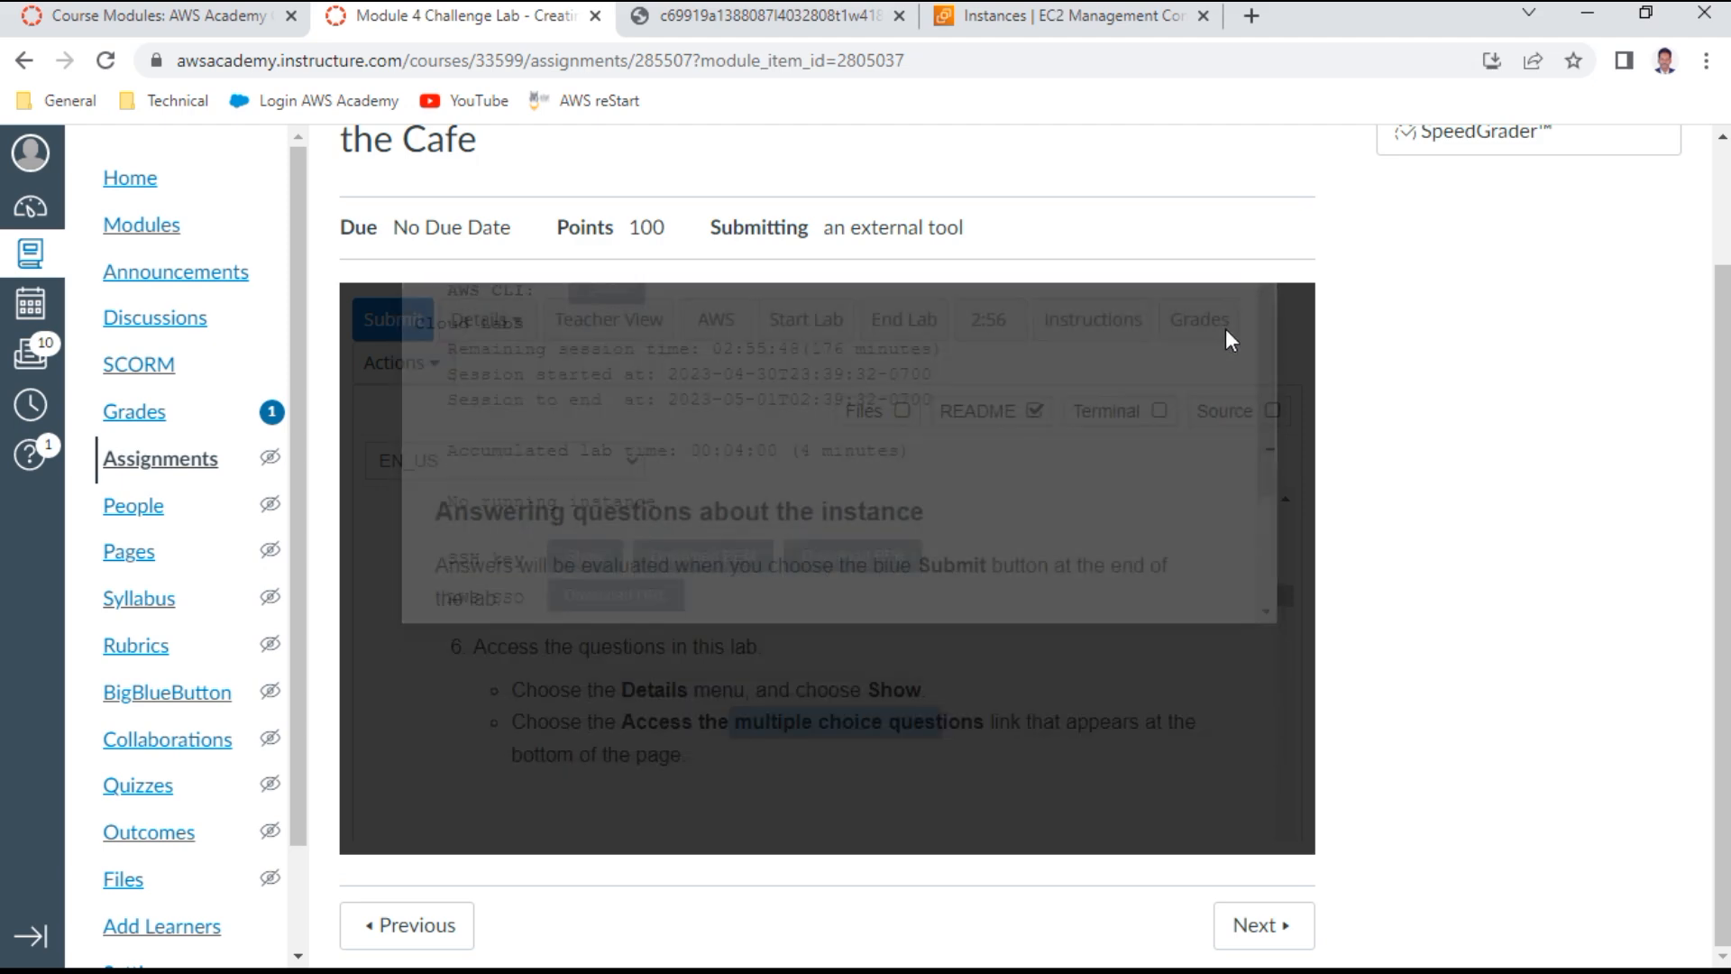
scroll(880, 636, "down", 2)
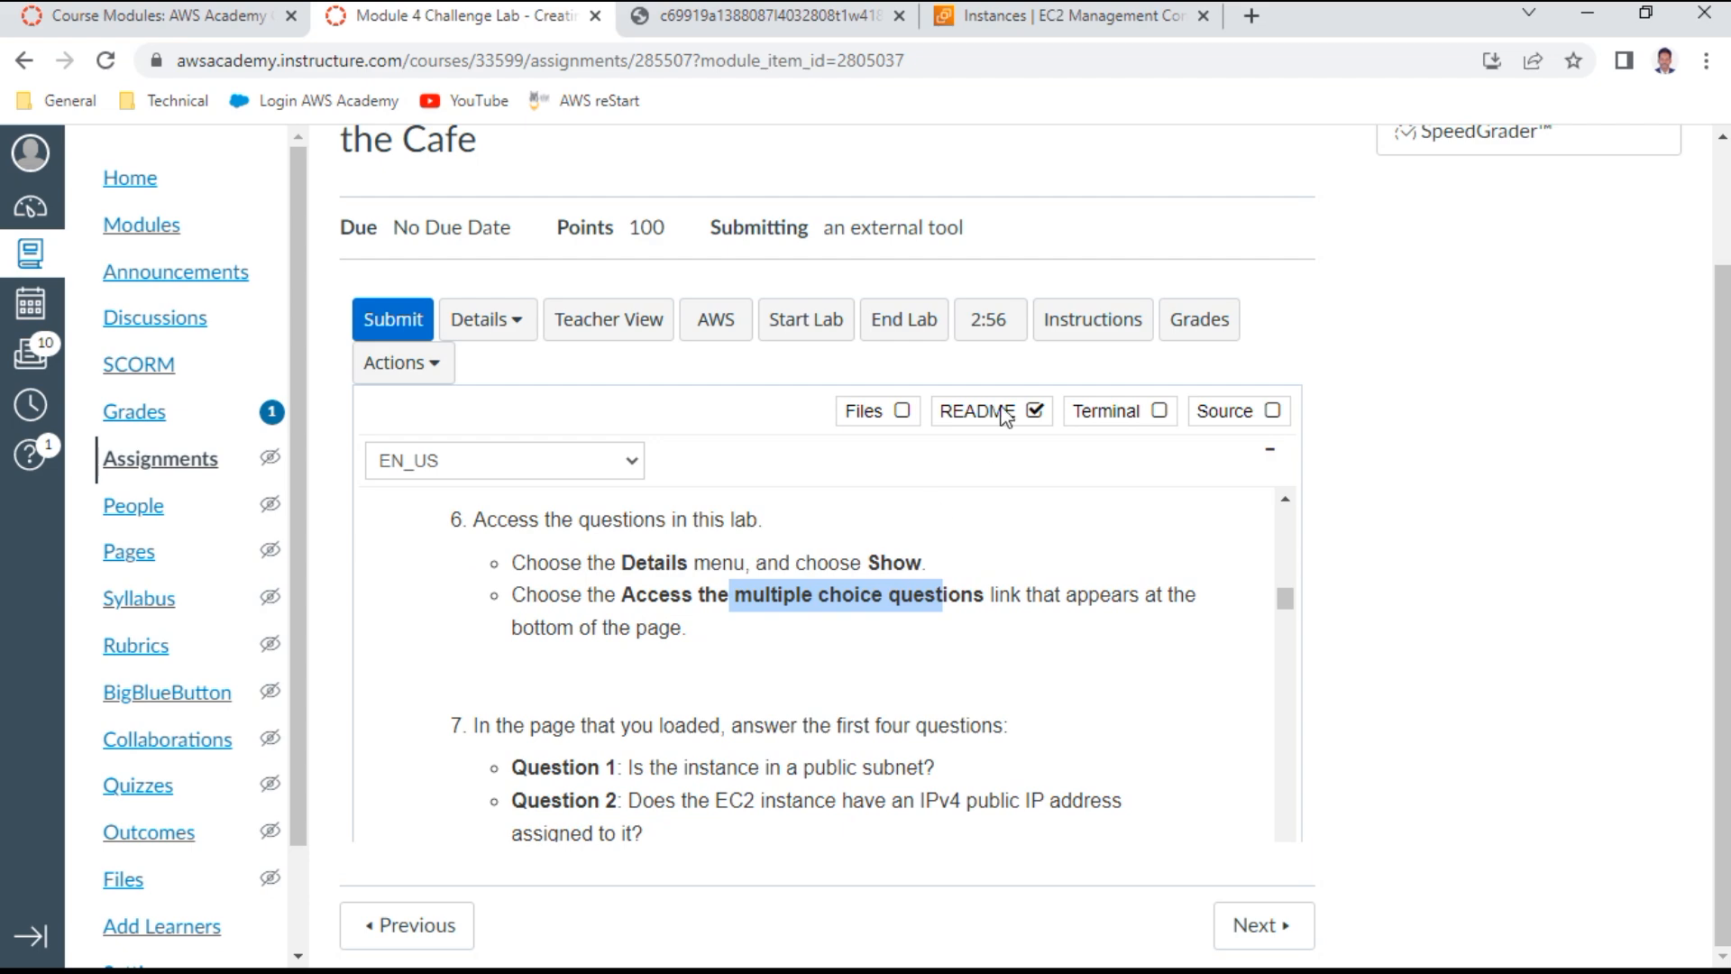
Read Question 1 and check the CafeWebServer instance's networking details for the subnet it belongs to
left_click(766, 17)
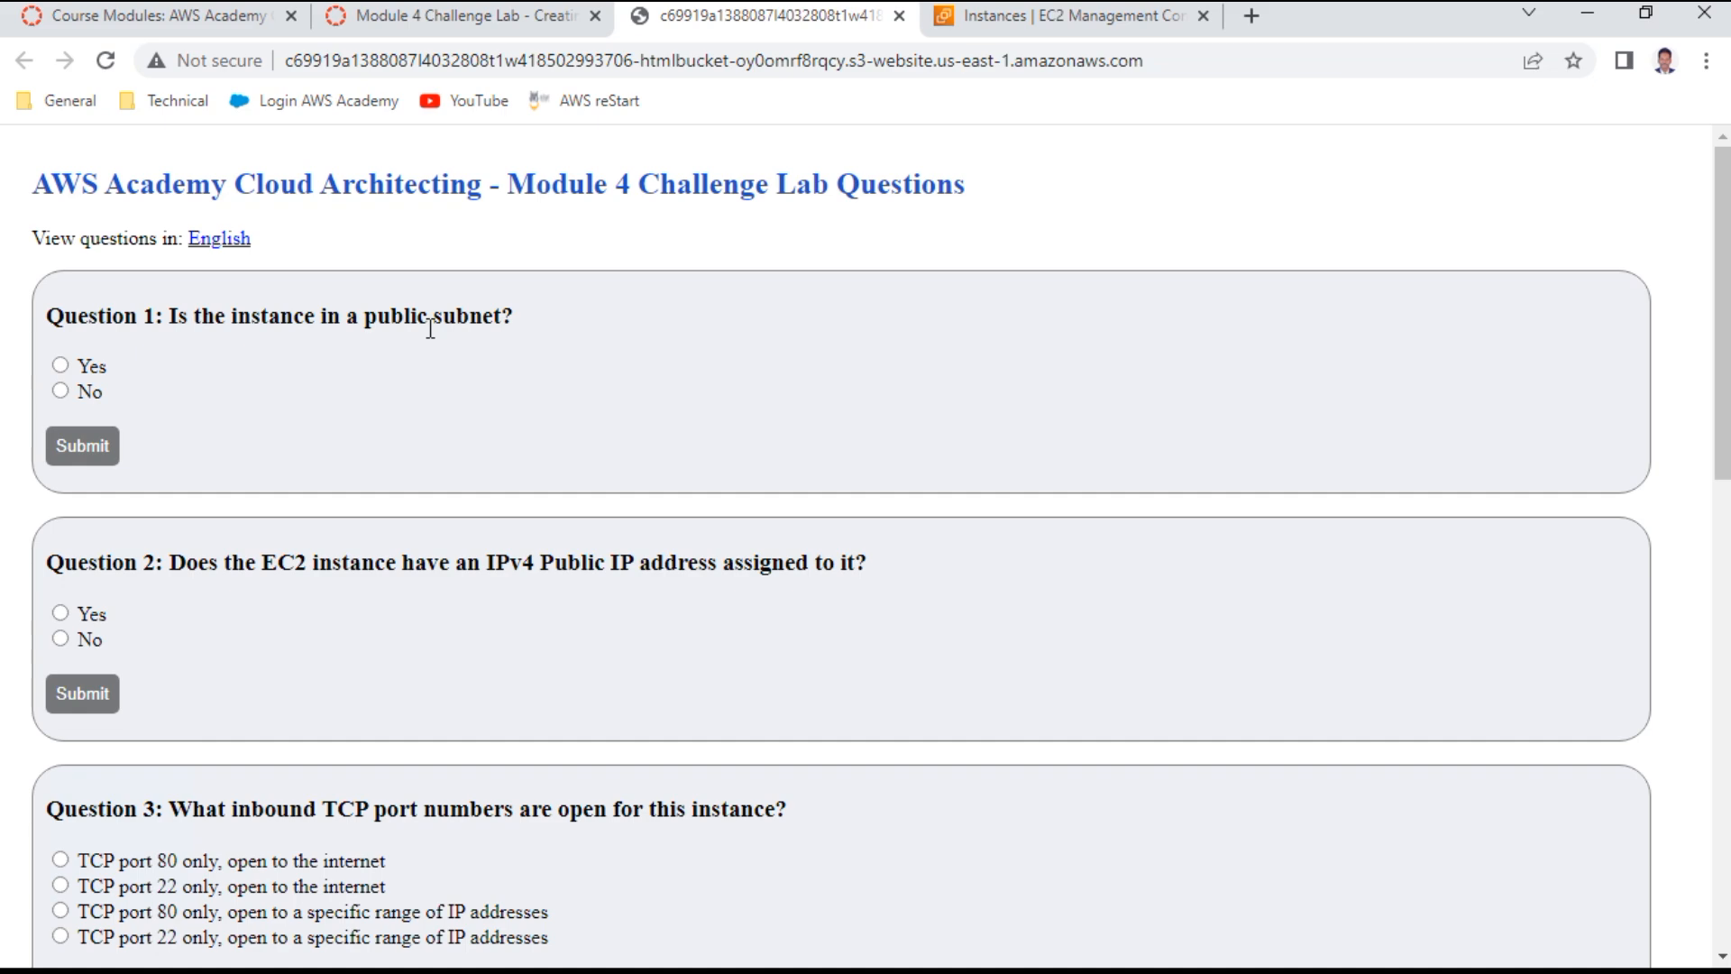
left_click(1052, 18)
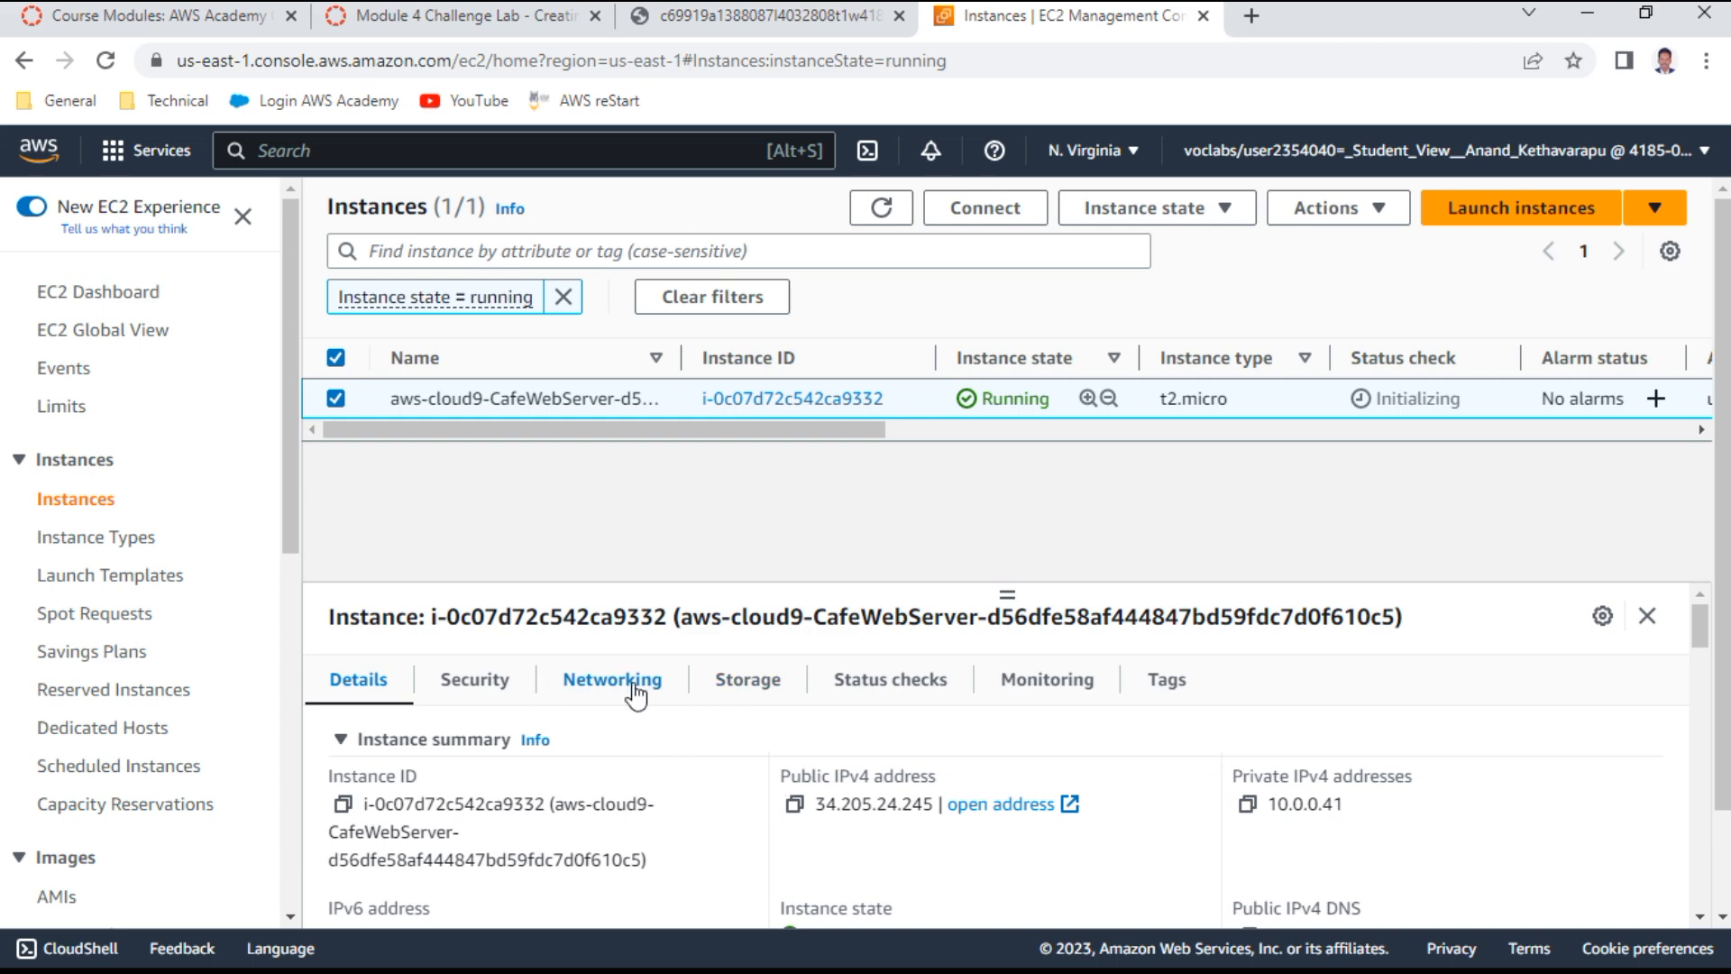
scroll(635, 751, "down", 3)
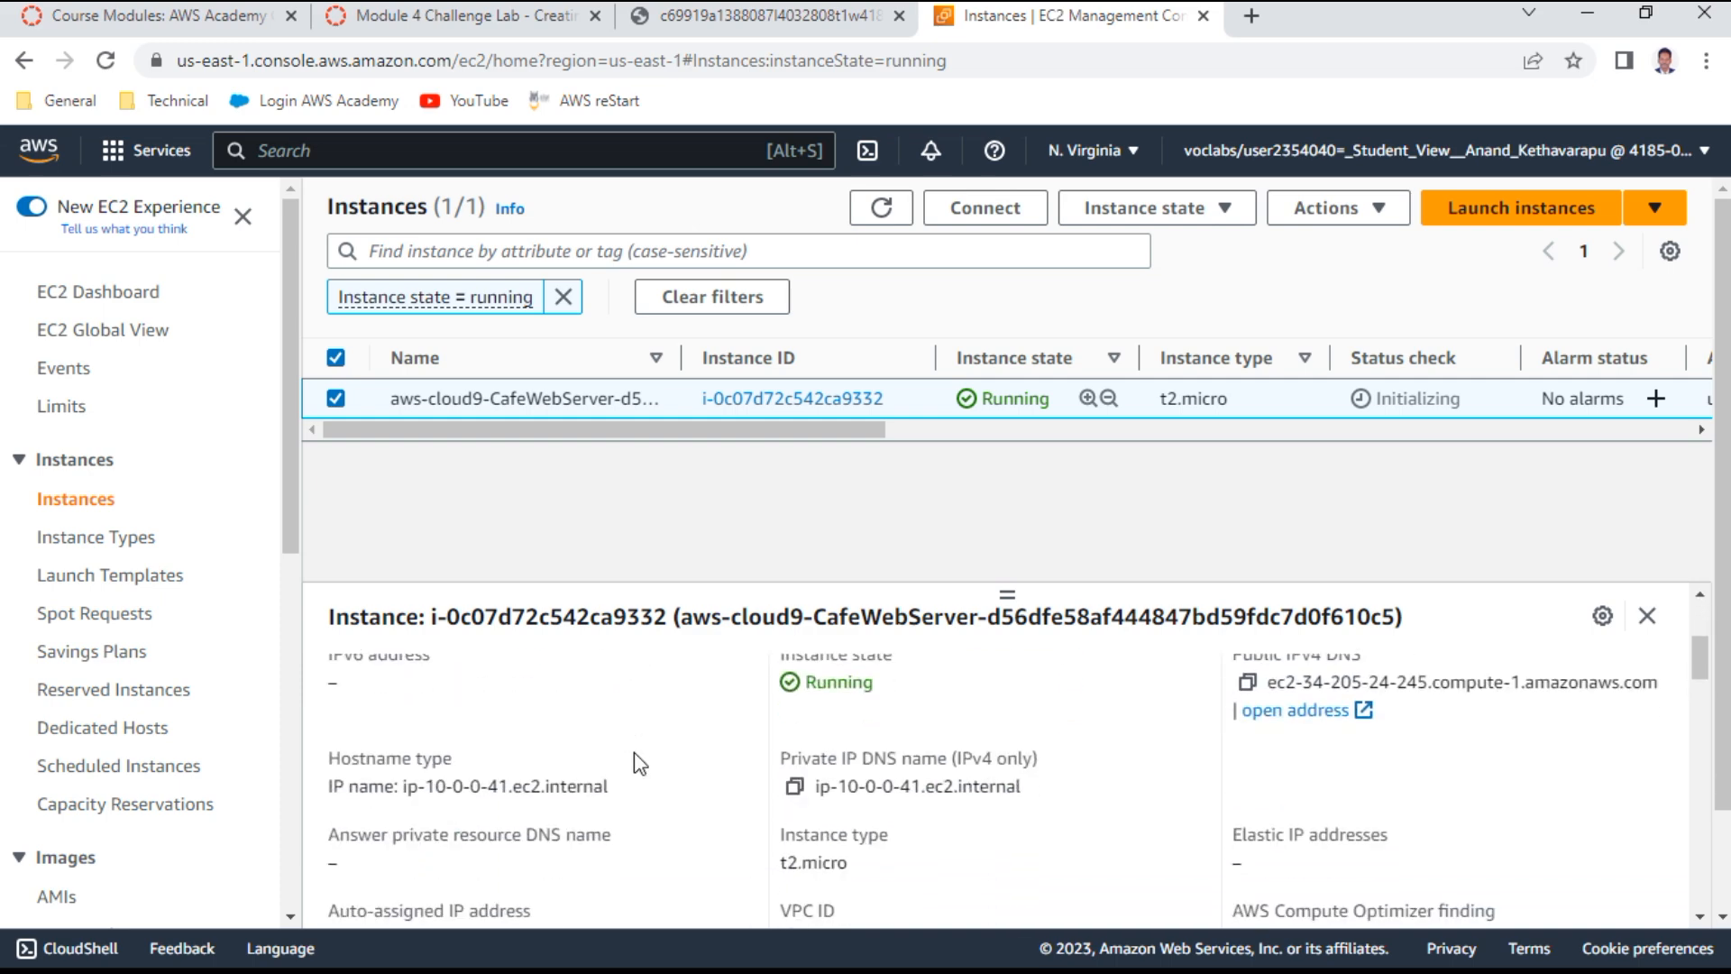
scroll(635, 752, "down", 2)
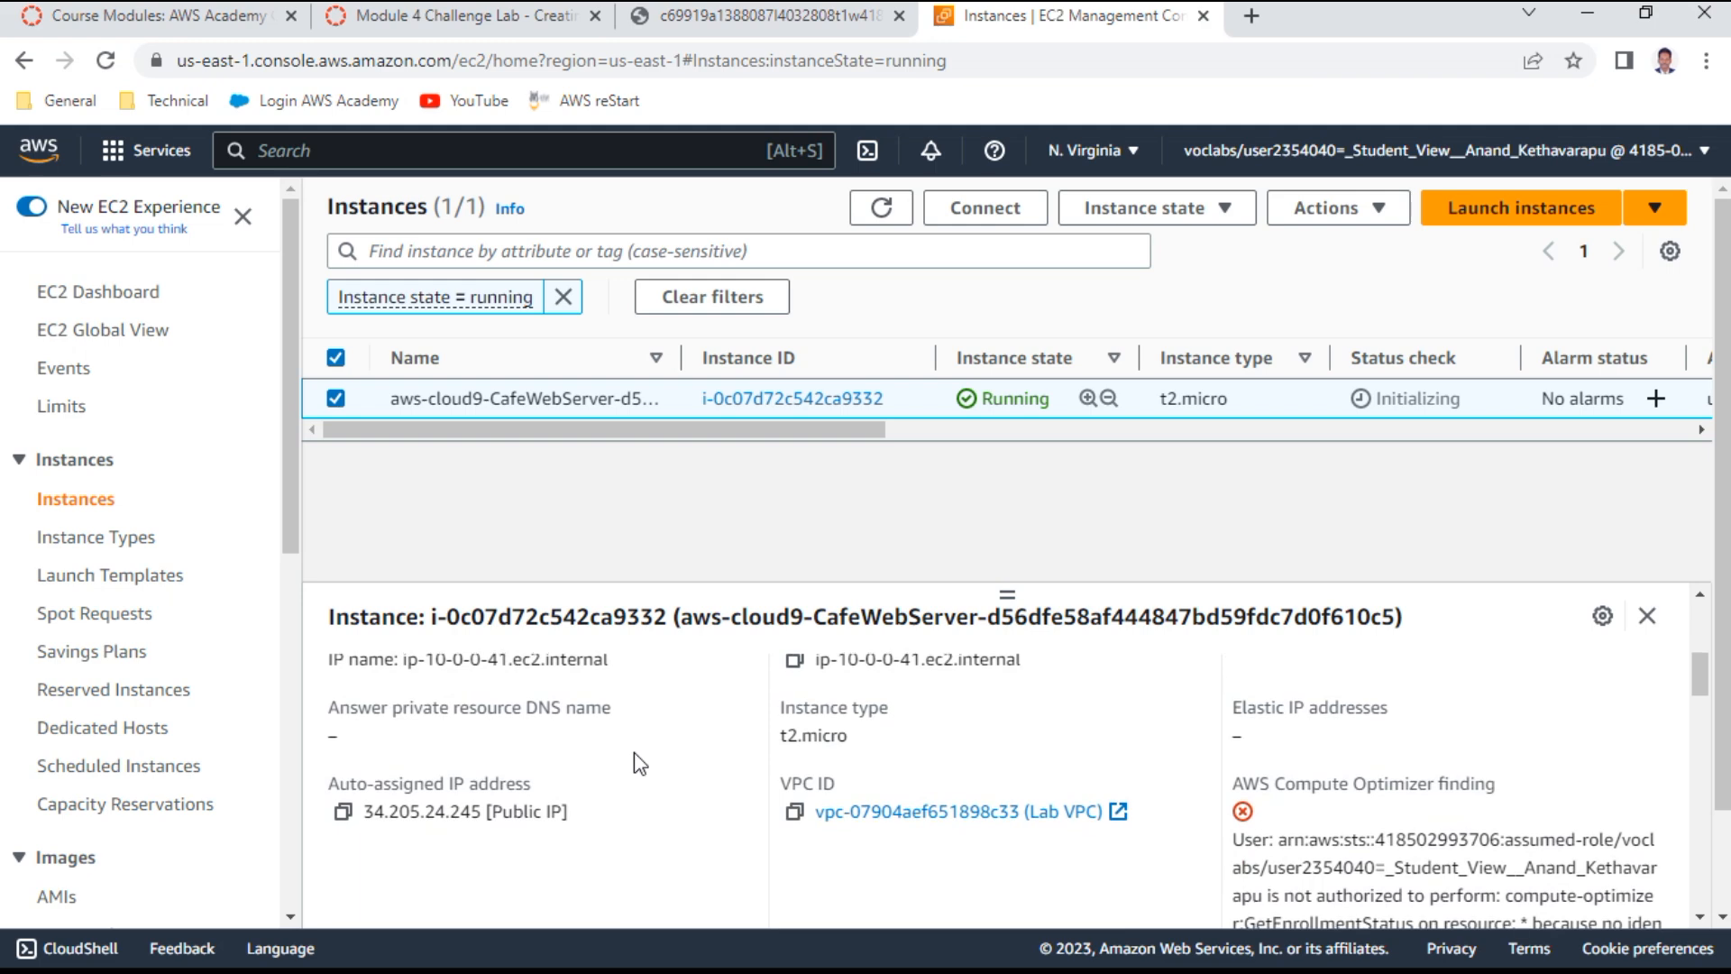
scroll(701, 837, "up", 5)
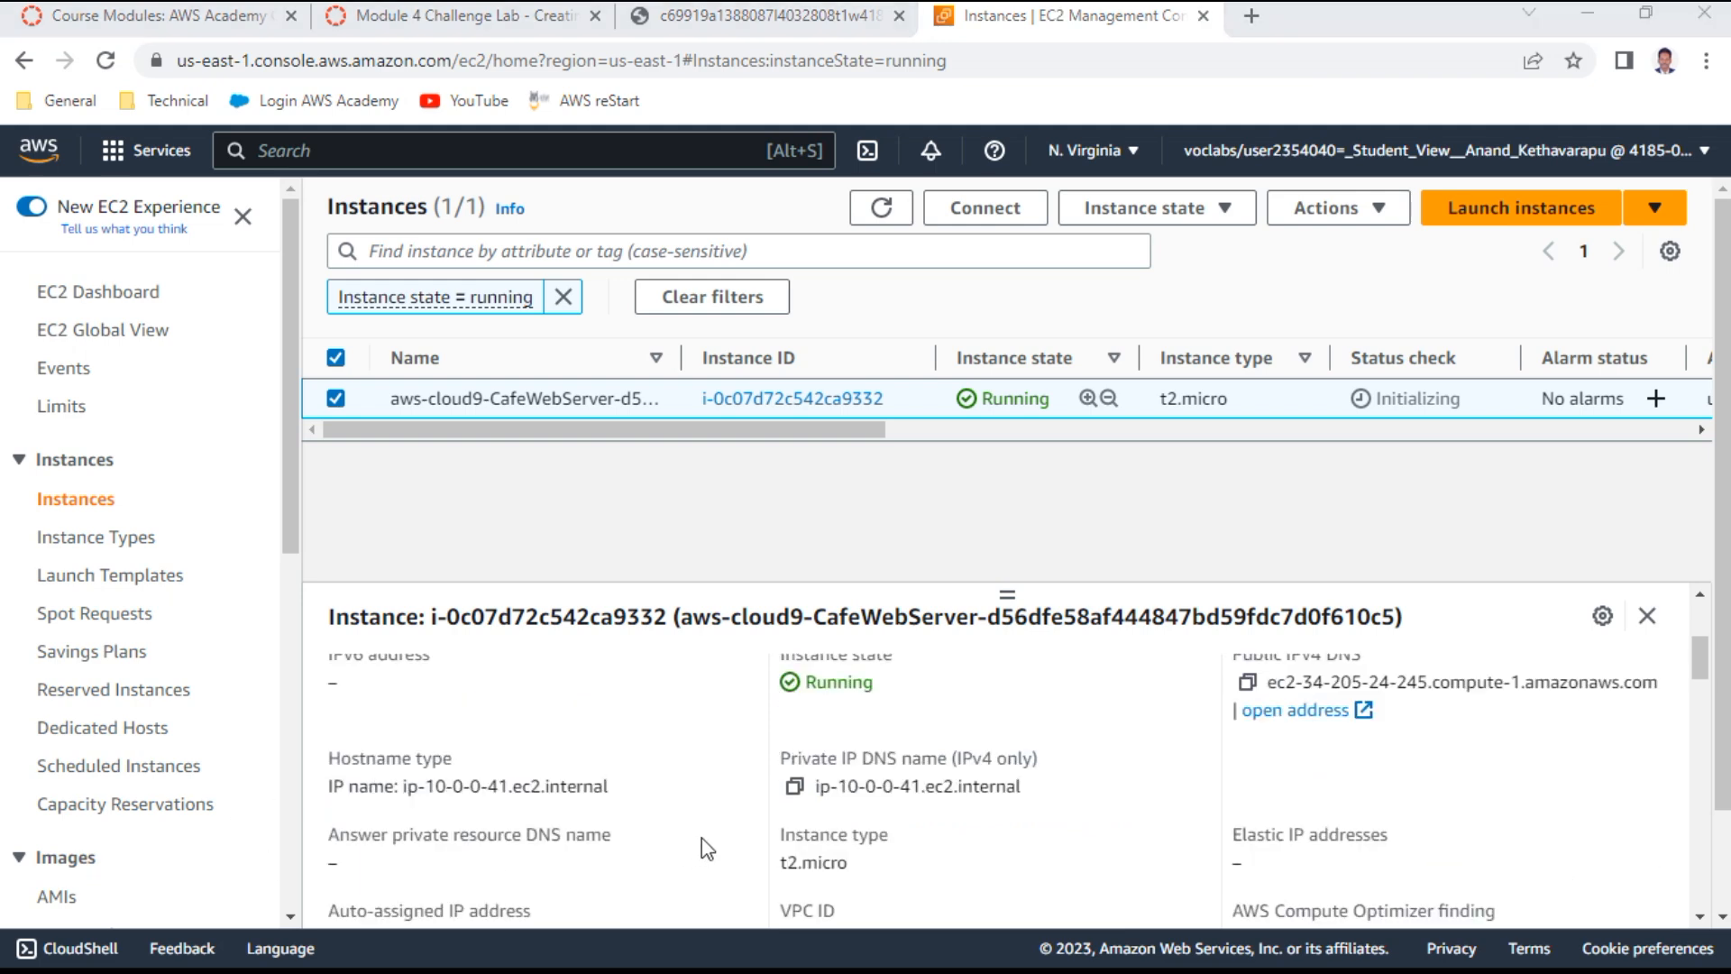
left_click(641, 693)
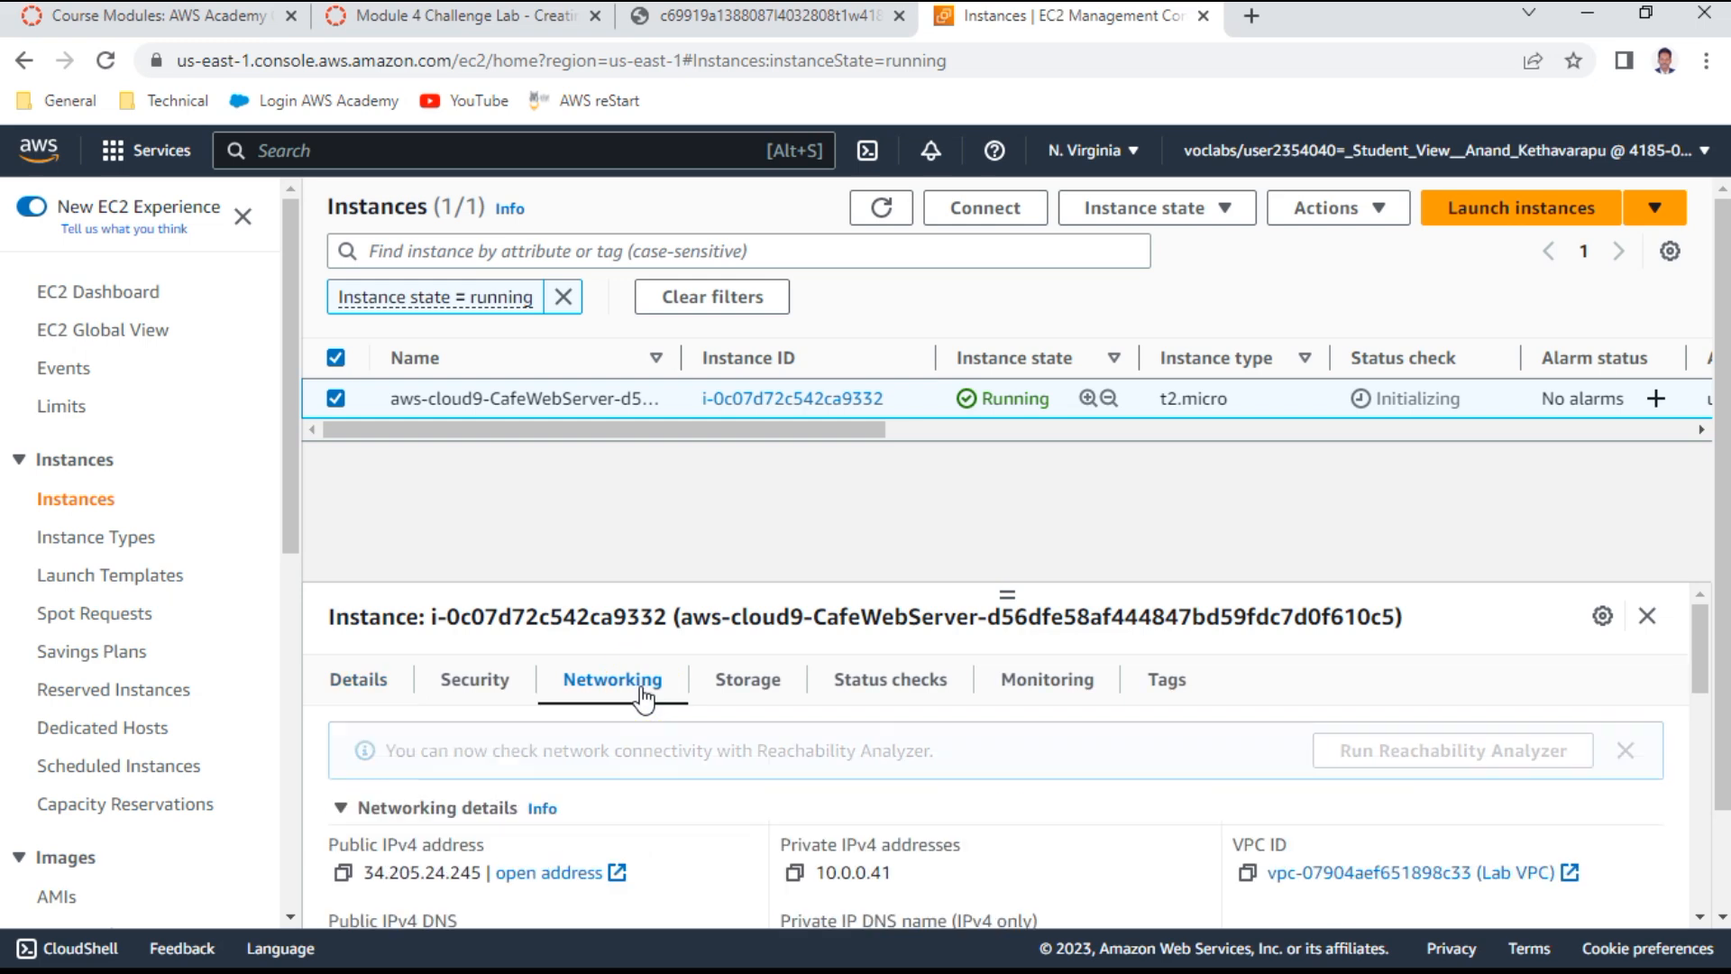
scroll(570, 783, "down", 3)
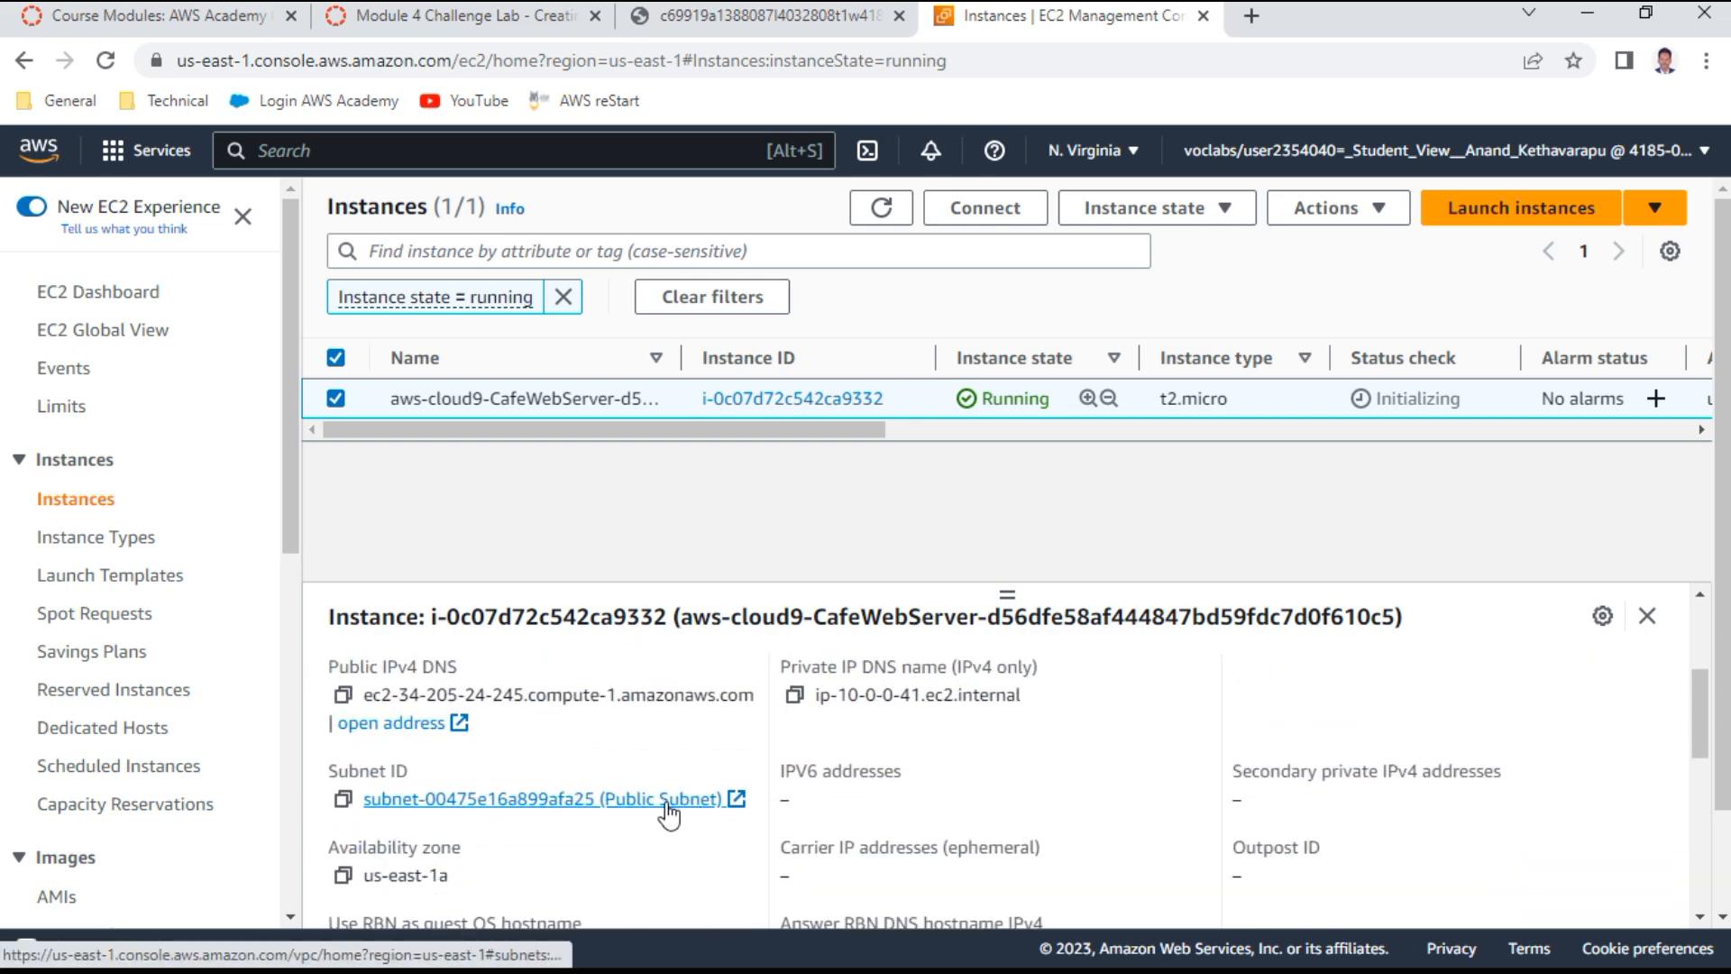
Submit Yes as the answer to Question 1 on the public subnet and return to the question list
left_click(753, 18)
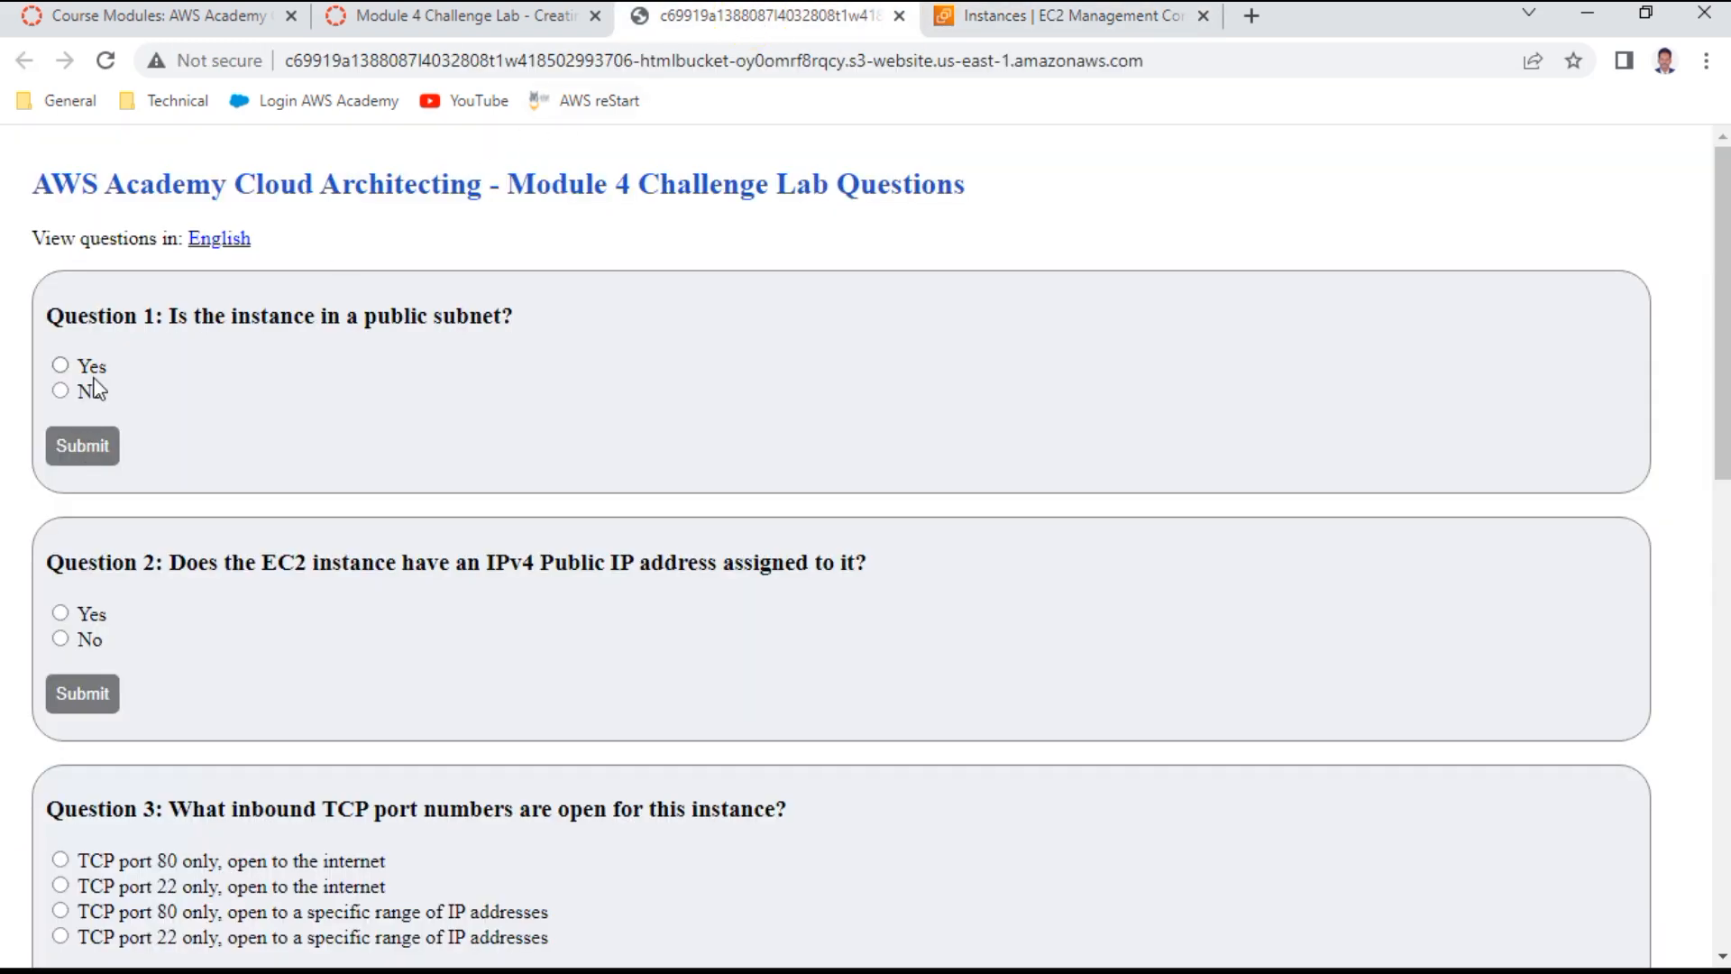
left_click(78, 442)
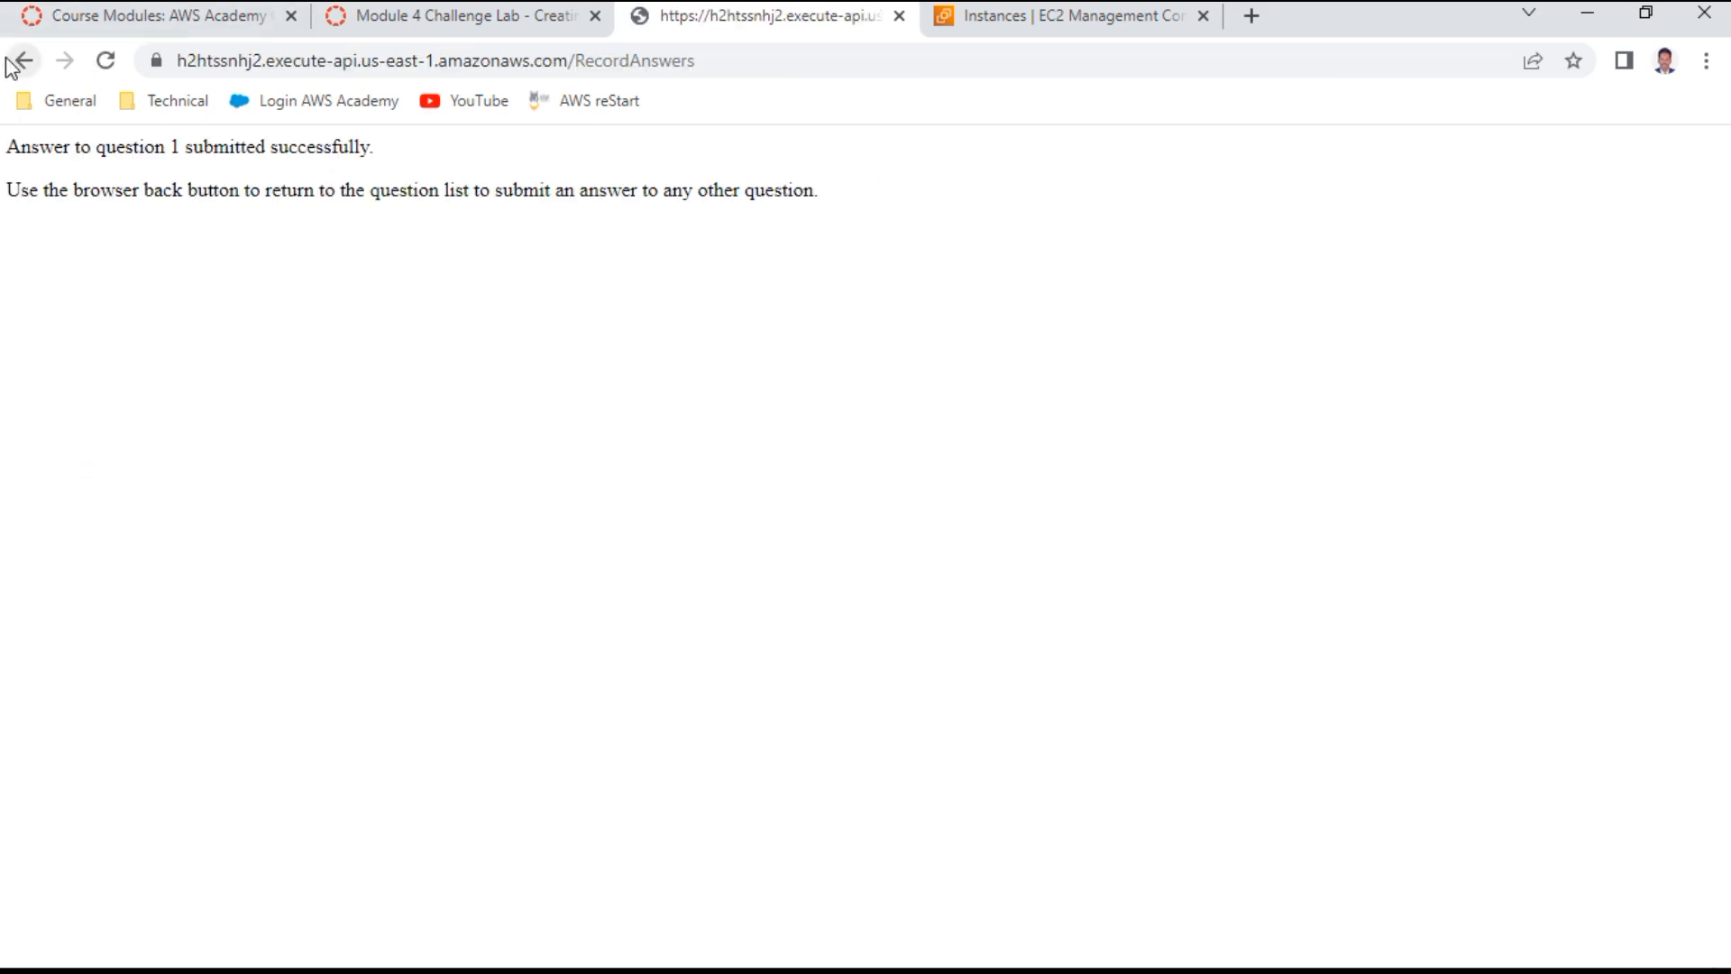
left_click(16, 60)
Read Question 2 and check the instance summary for an assigned public IPv4 address
left_click_drag(209, 561, 853, 541)
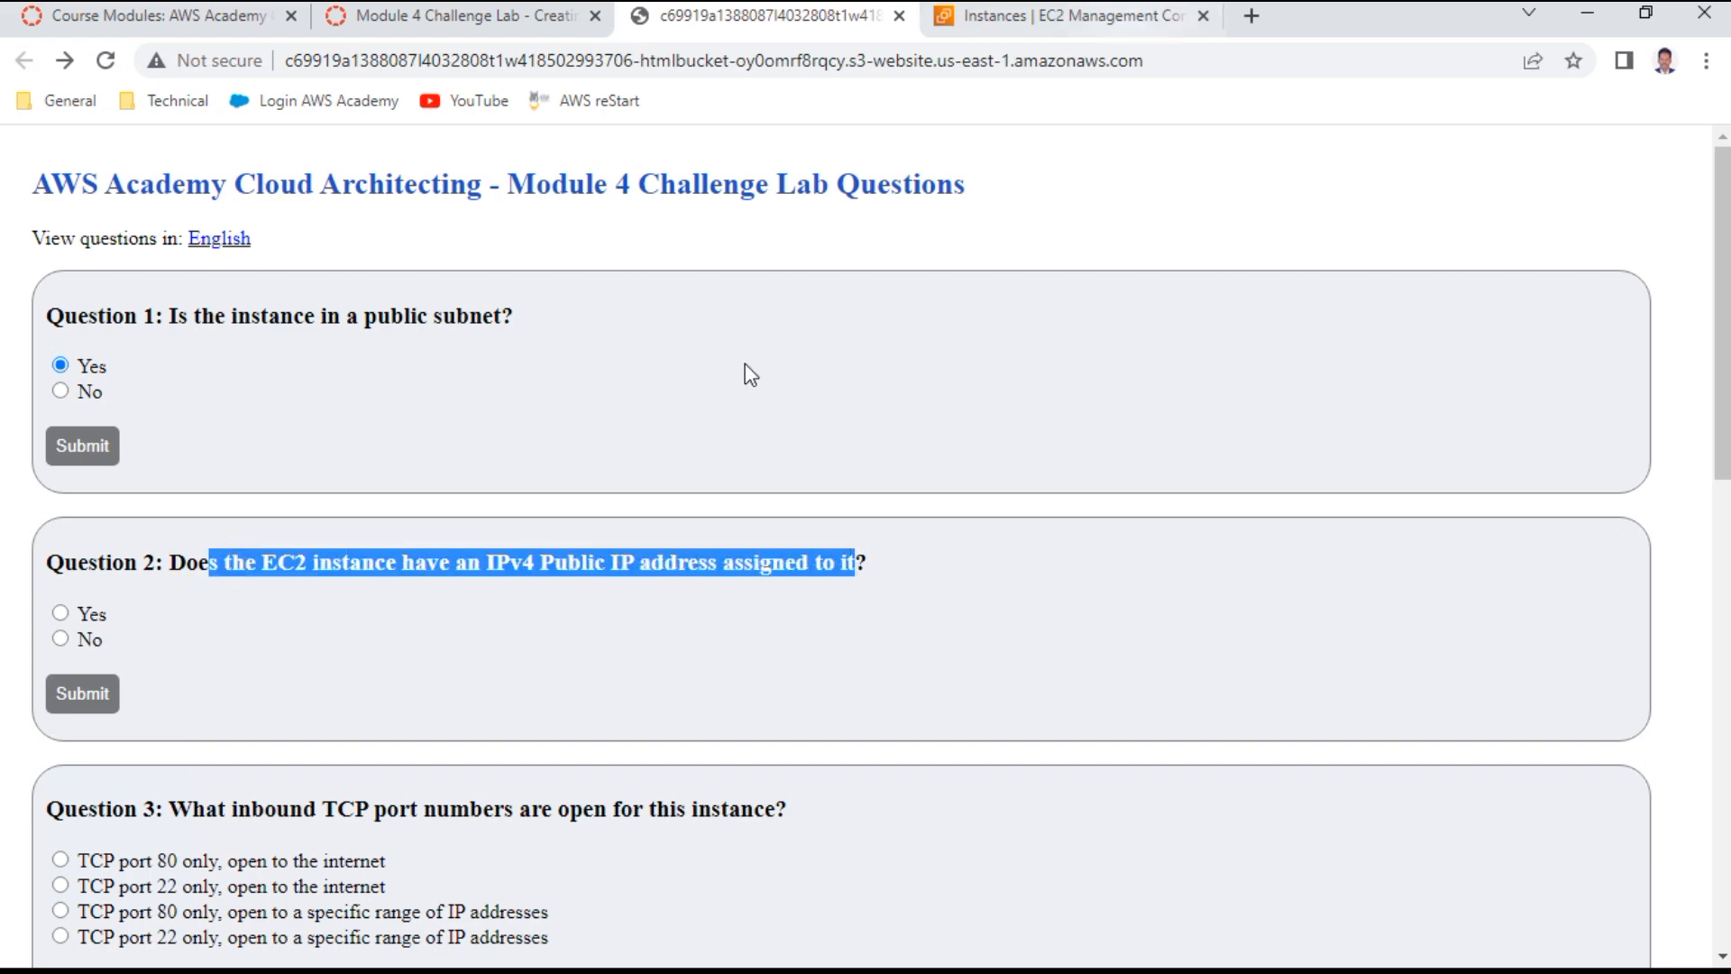
left_click(681, 613)
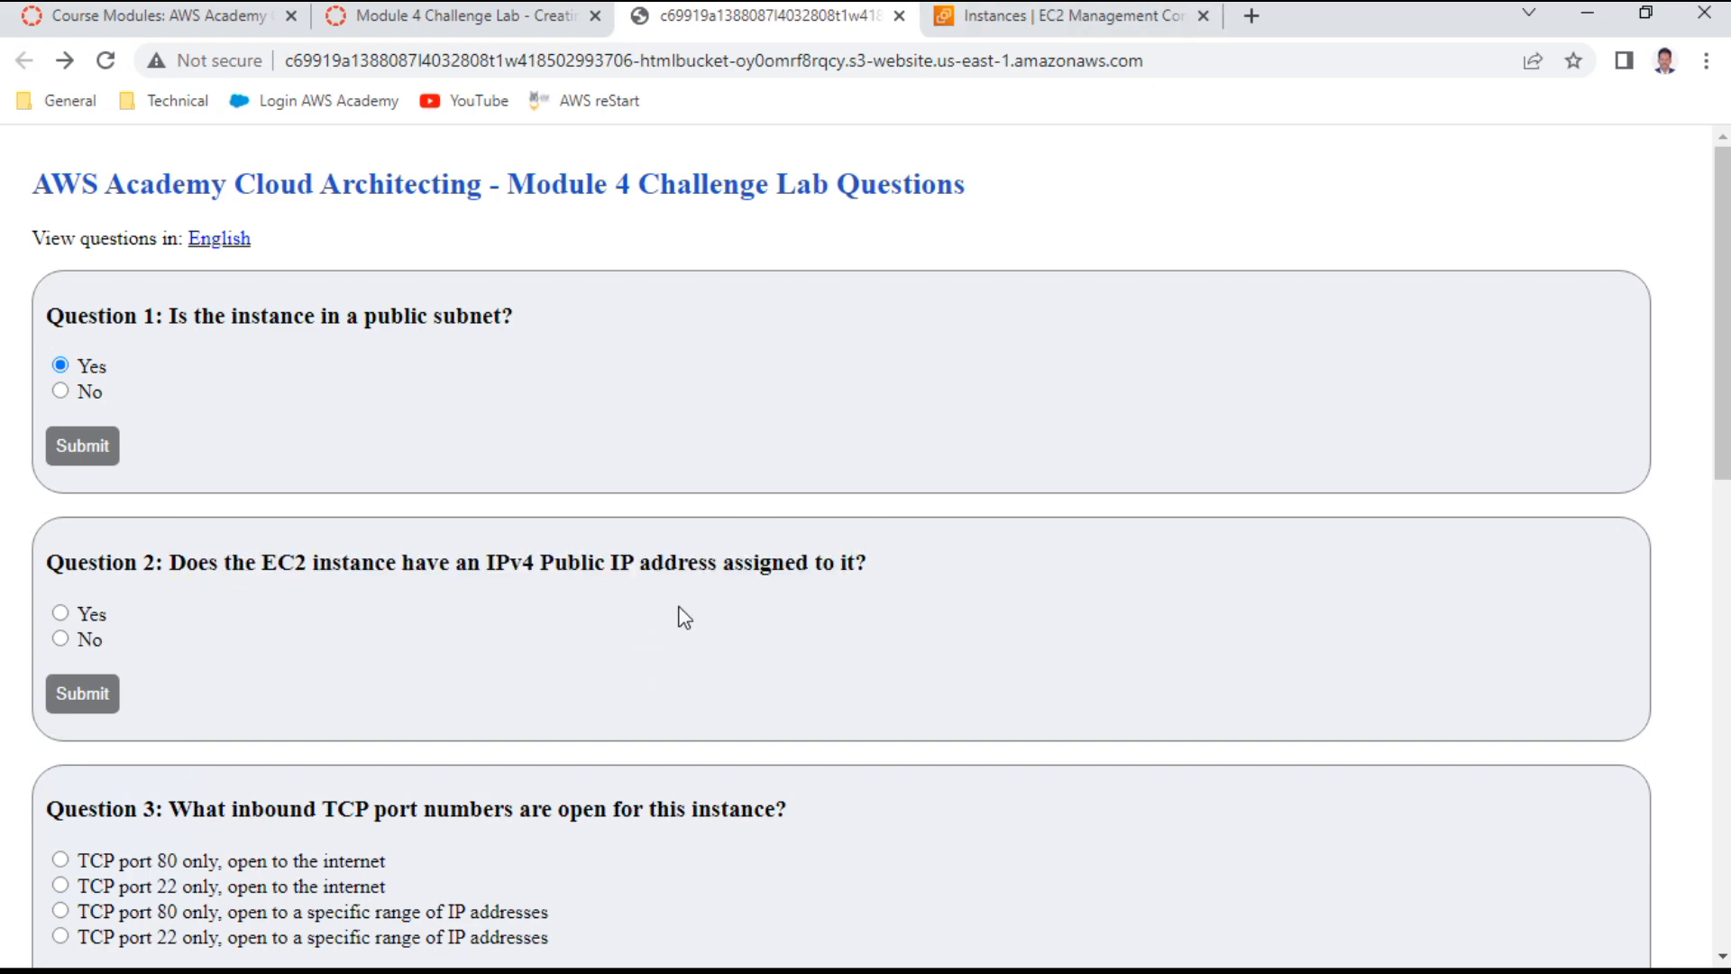
left_click(999, 27)
scroll(775, 678, "up", 3)
scroll(704, 721, "up", 1)
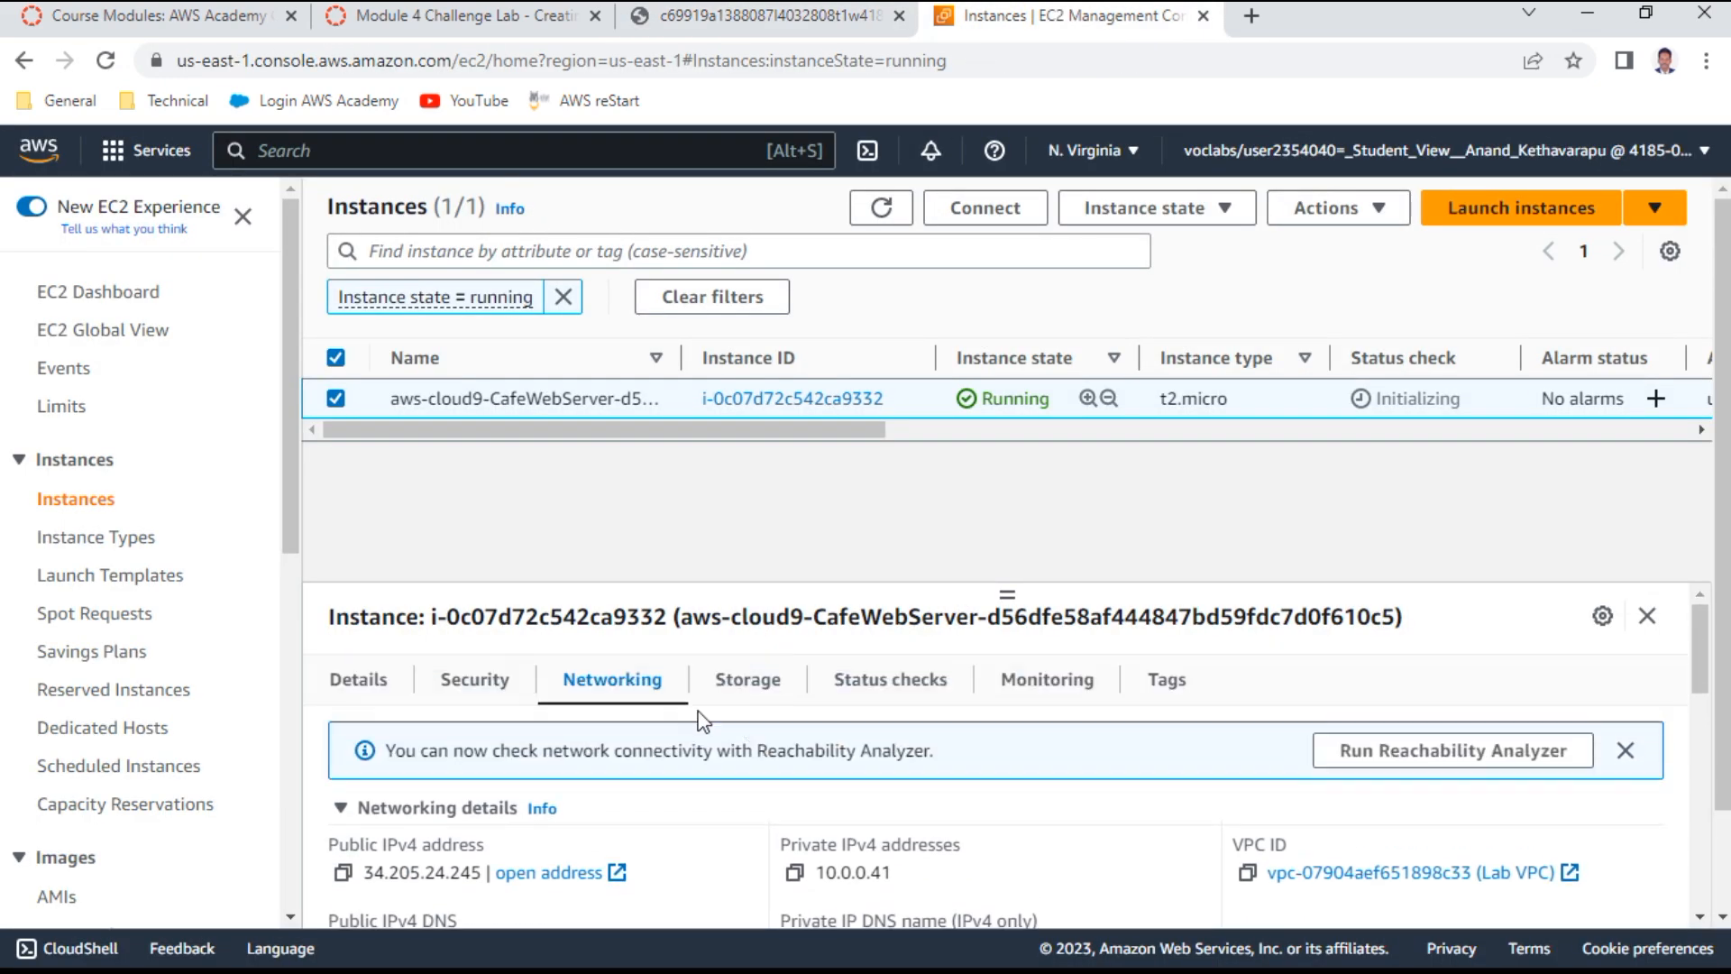
left_click(359, 678)
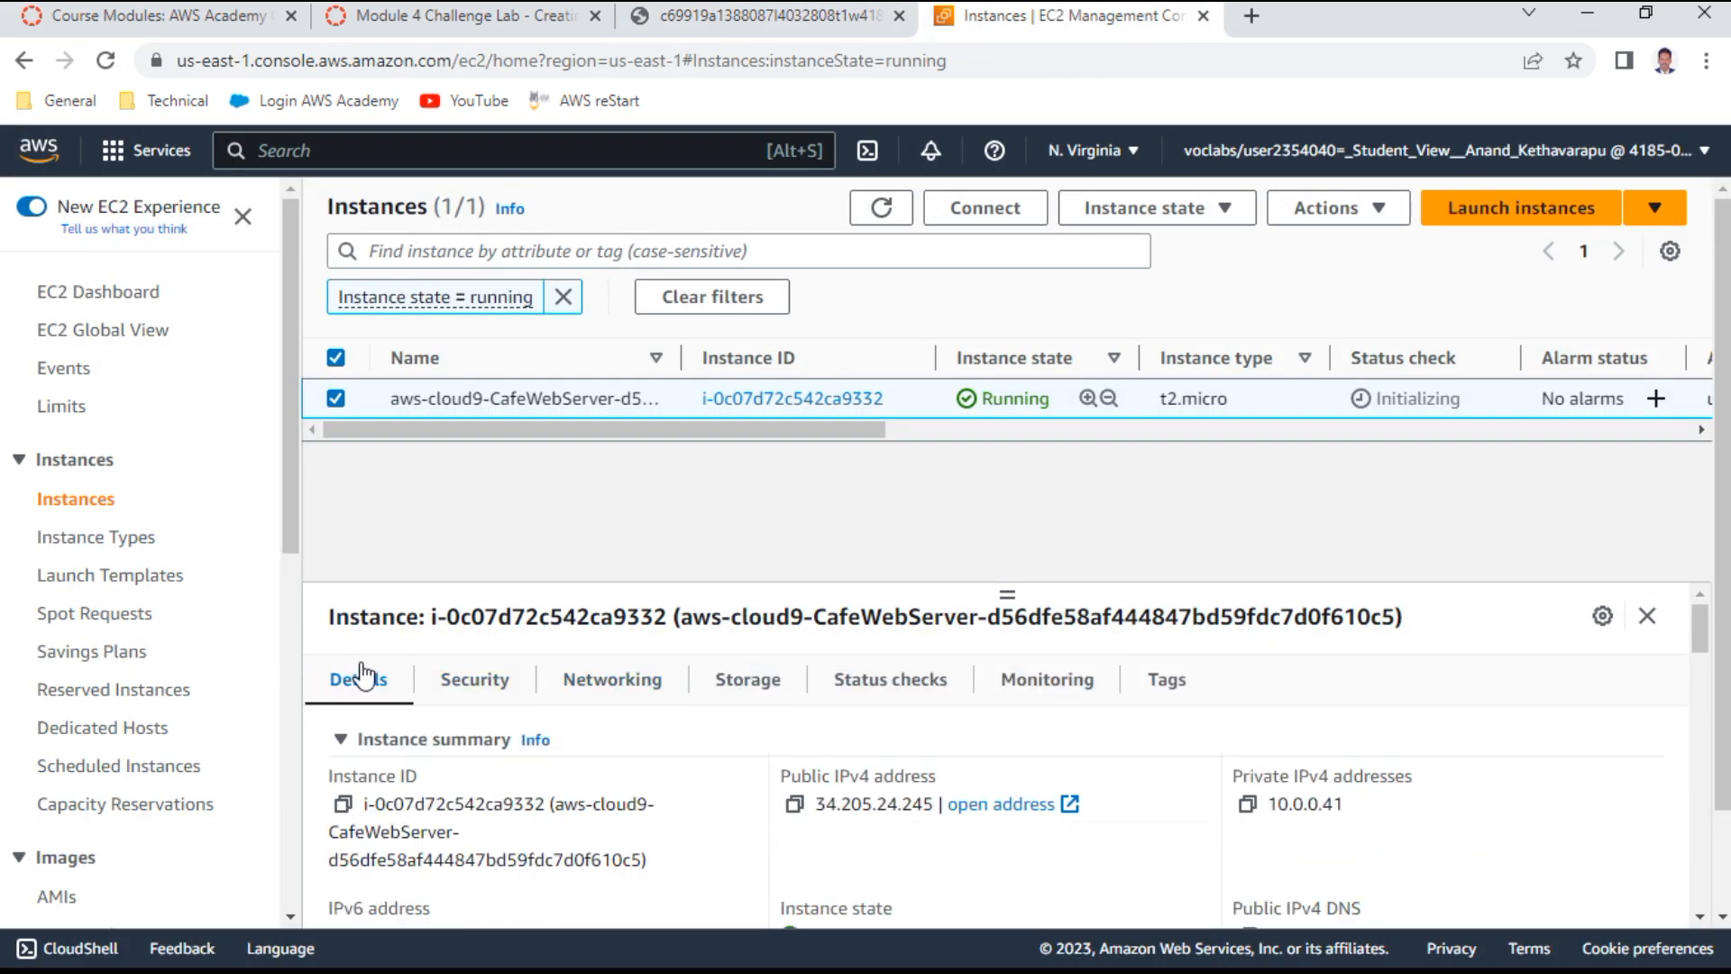
Submit Yes as the answer to Question 2 on the public IPv4 address and return to the question list
left_click(741, 22)
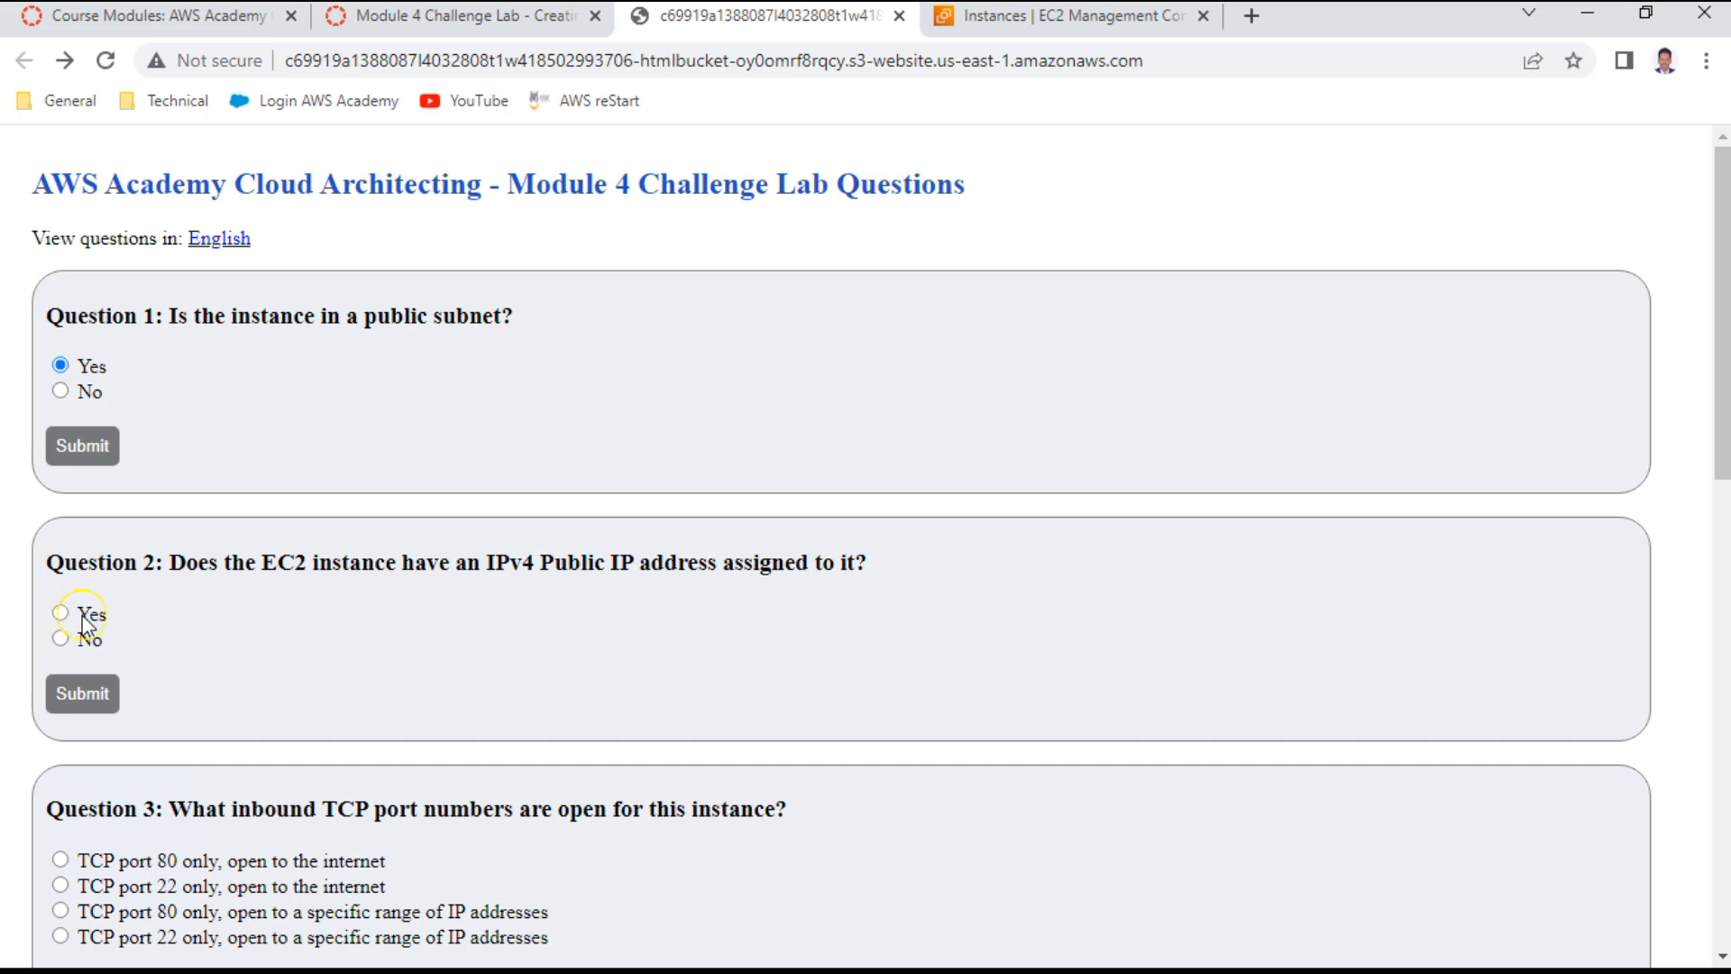
left_click(74, 696)
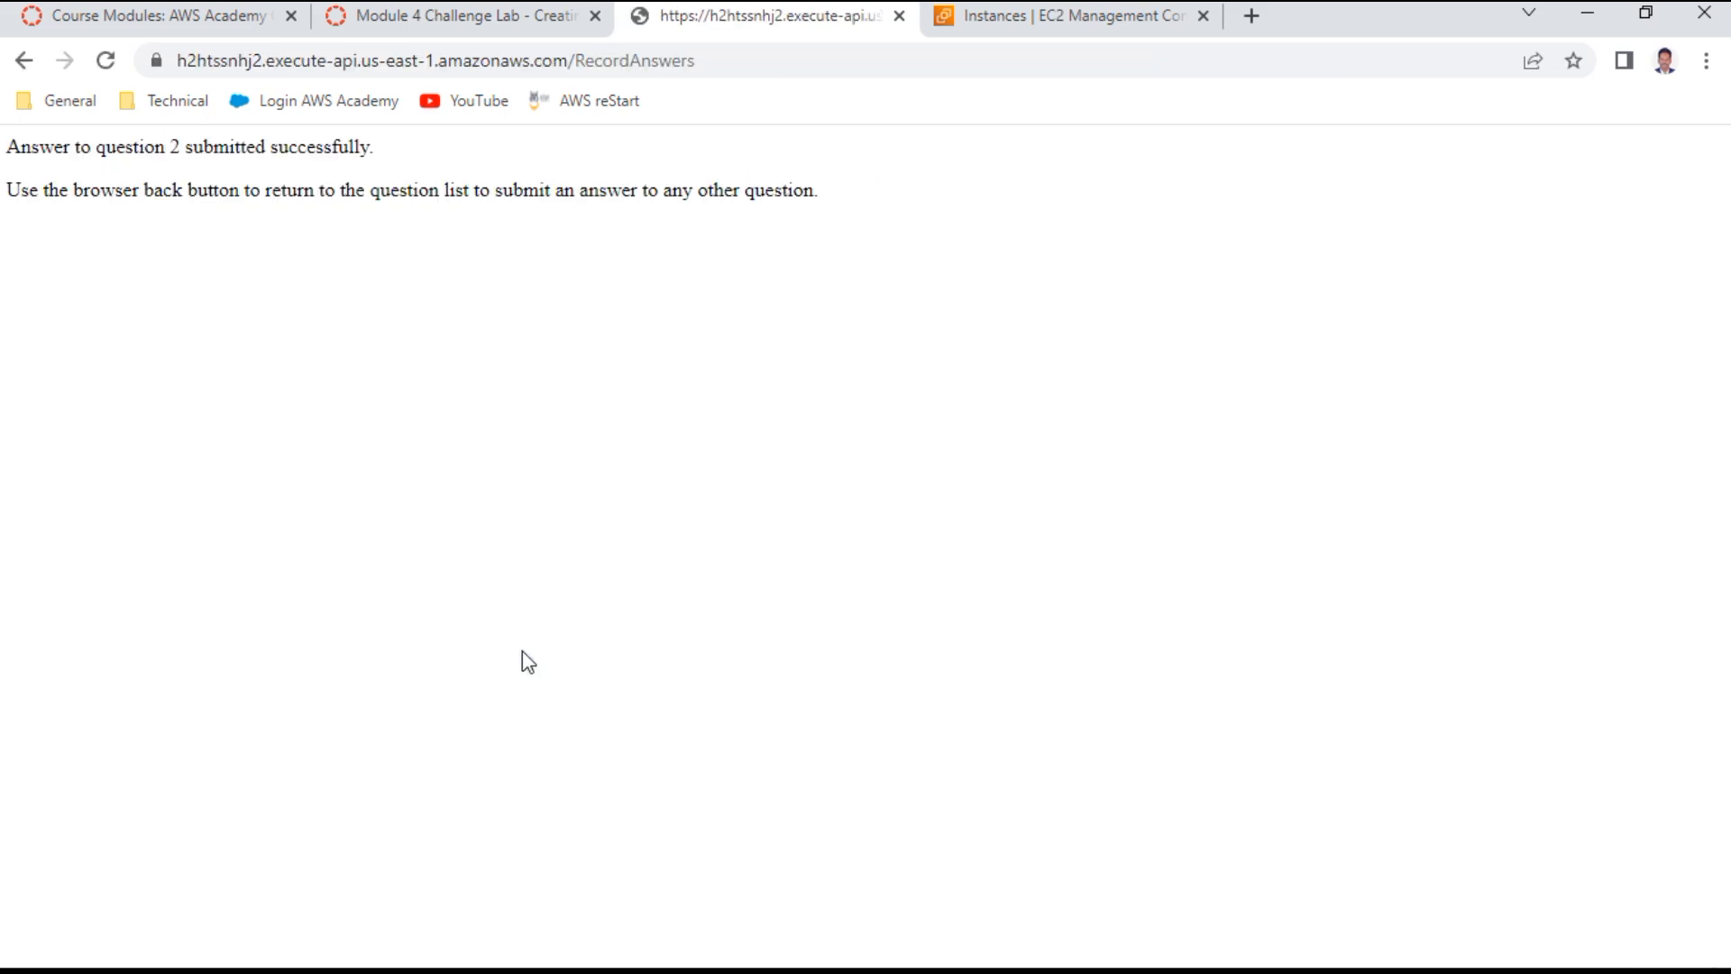
left_click(23, 60)
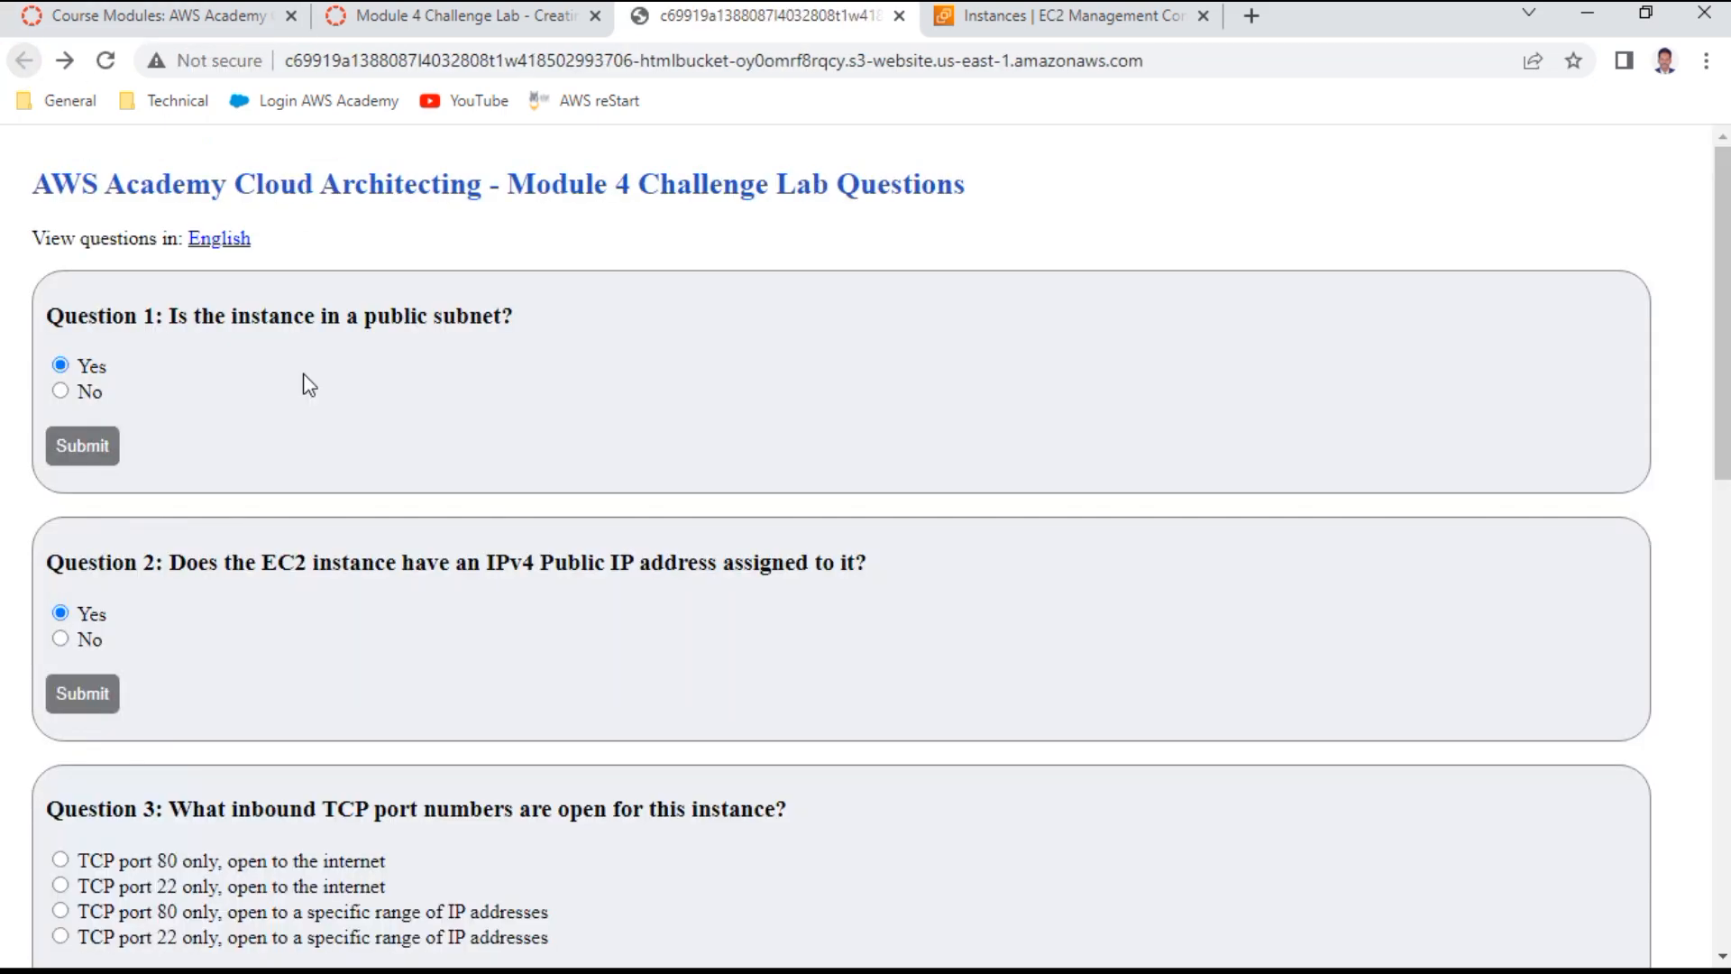
Read Question 3 on open inbound TCP ports and examine the inbound rules in the instance's security details
scroll(306, 433, "down", 2)
scroll(313, 487, "down", 2)
left_click_drag(297, 433, 730, 414)
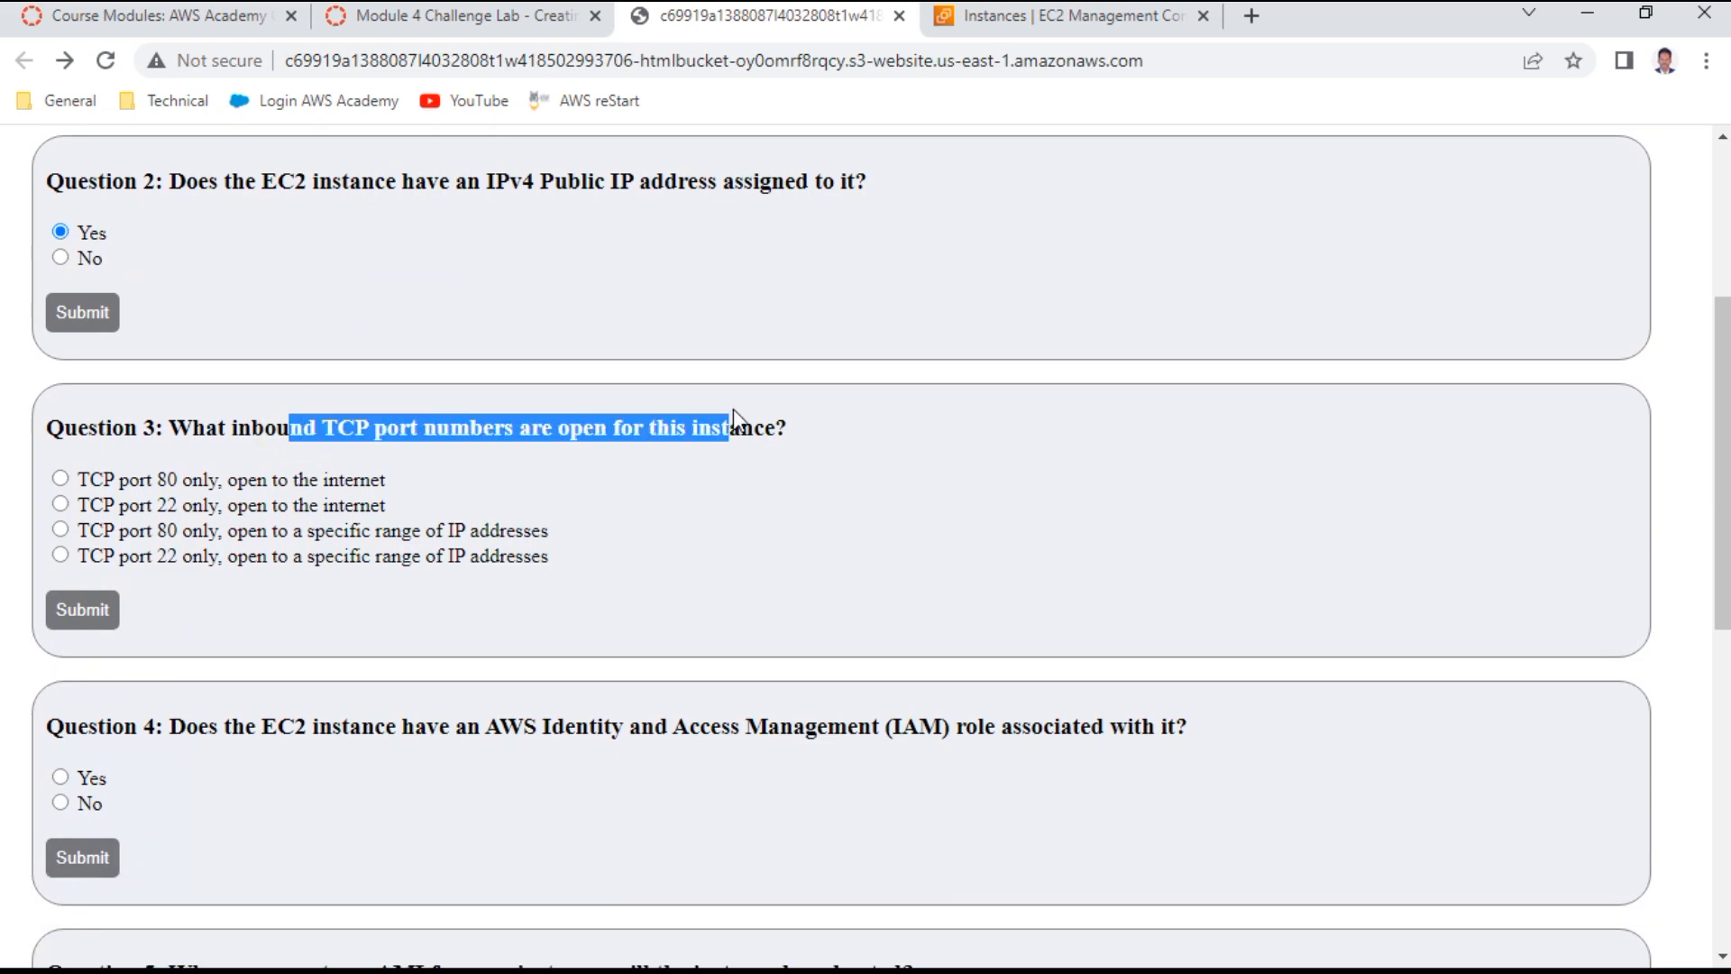
left_click(1154, 16)
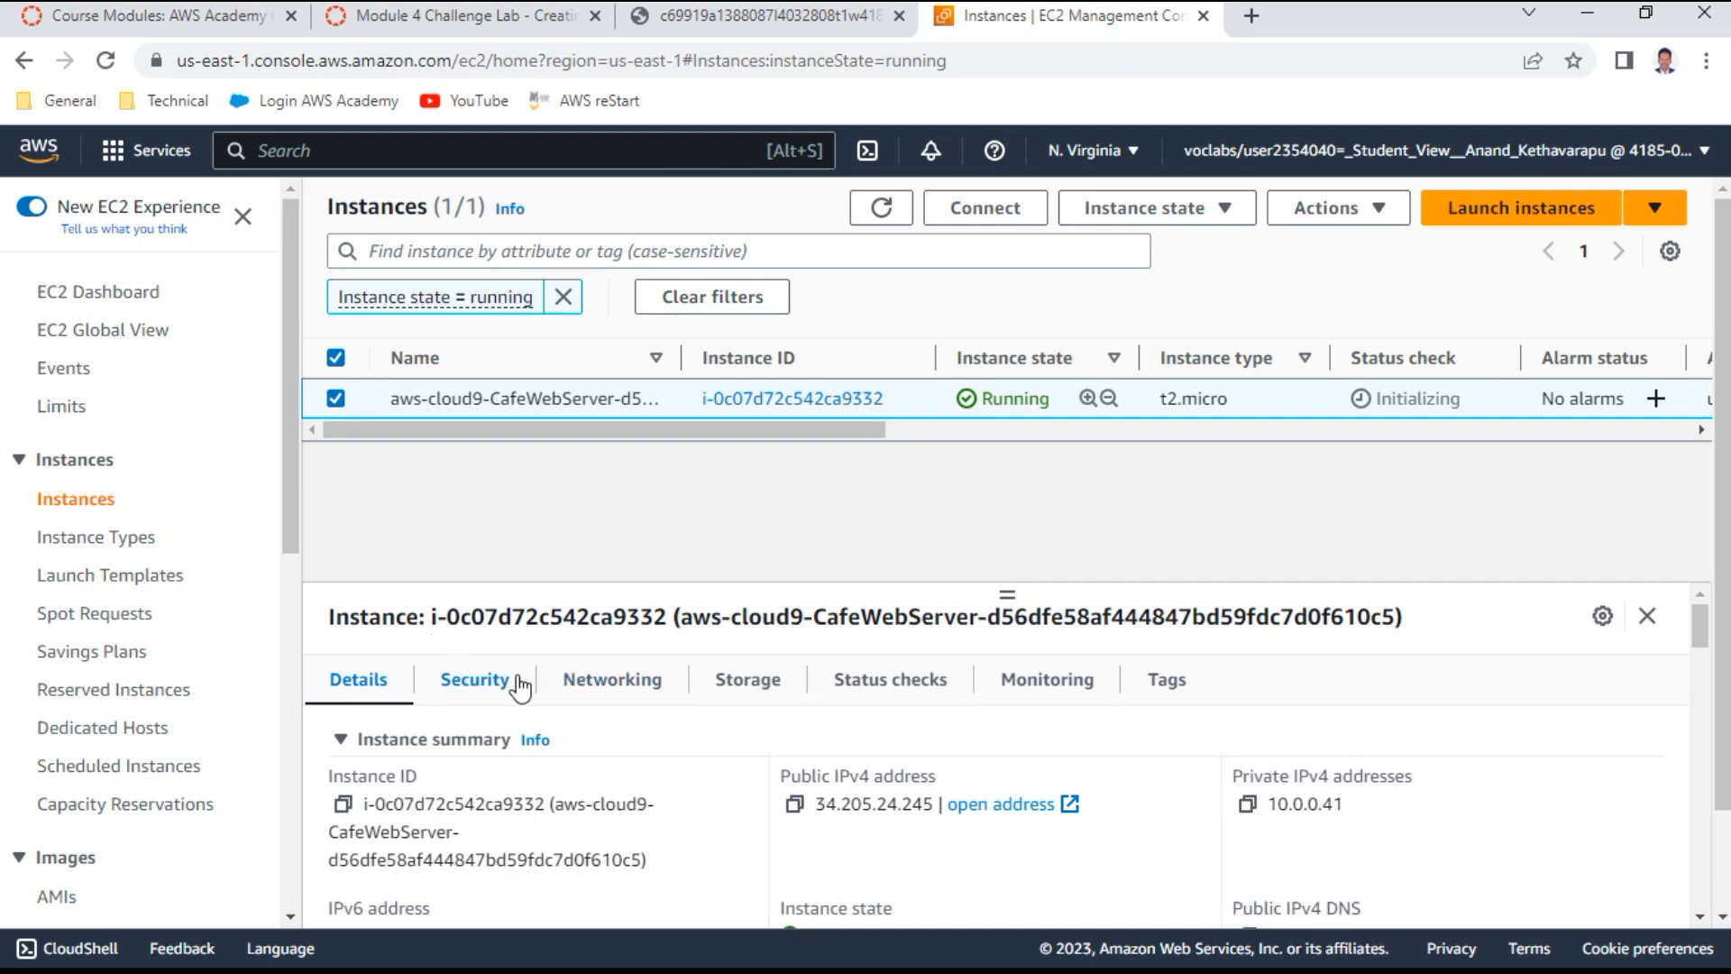
left_click(476, 681)
scroll(658, 726, "down", 5)
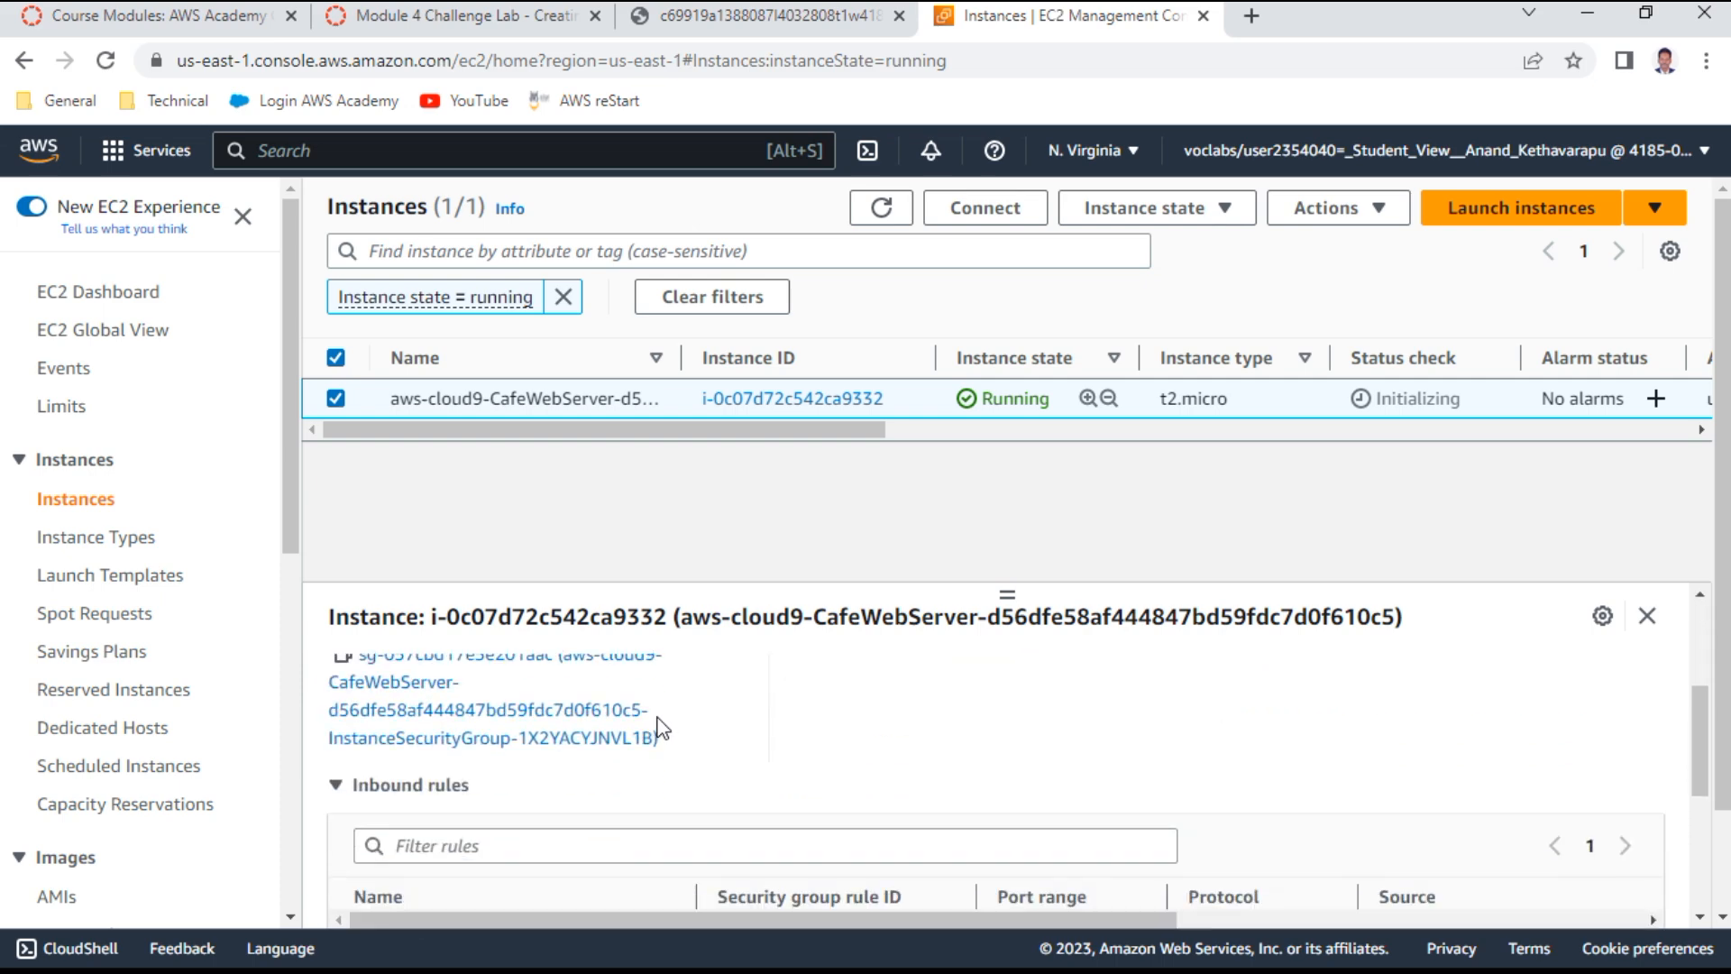
scroll(658, 725, "down", 3)
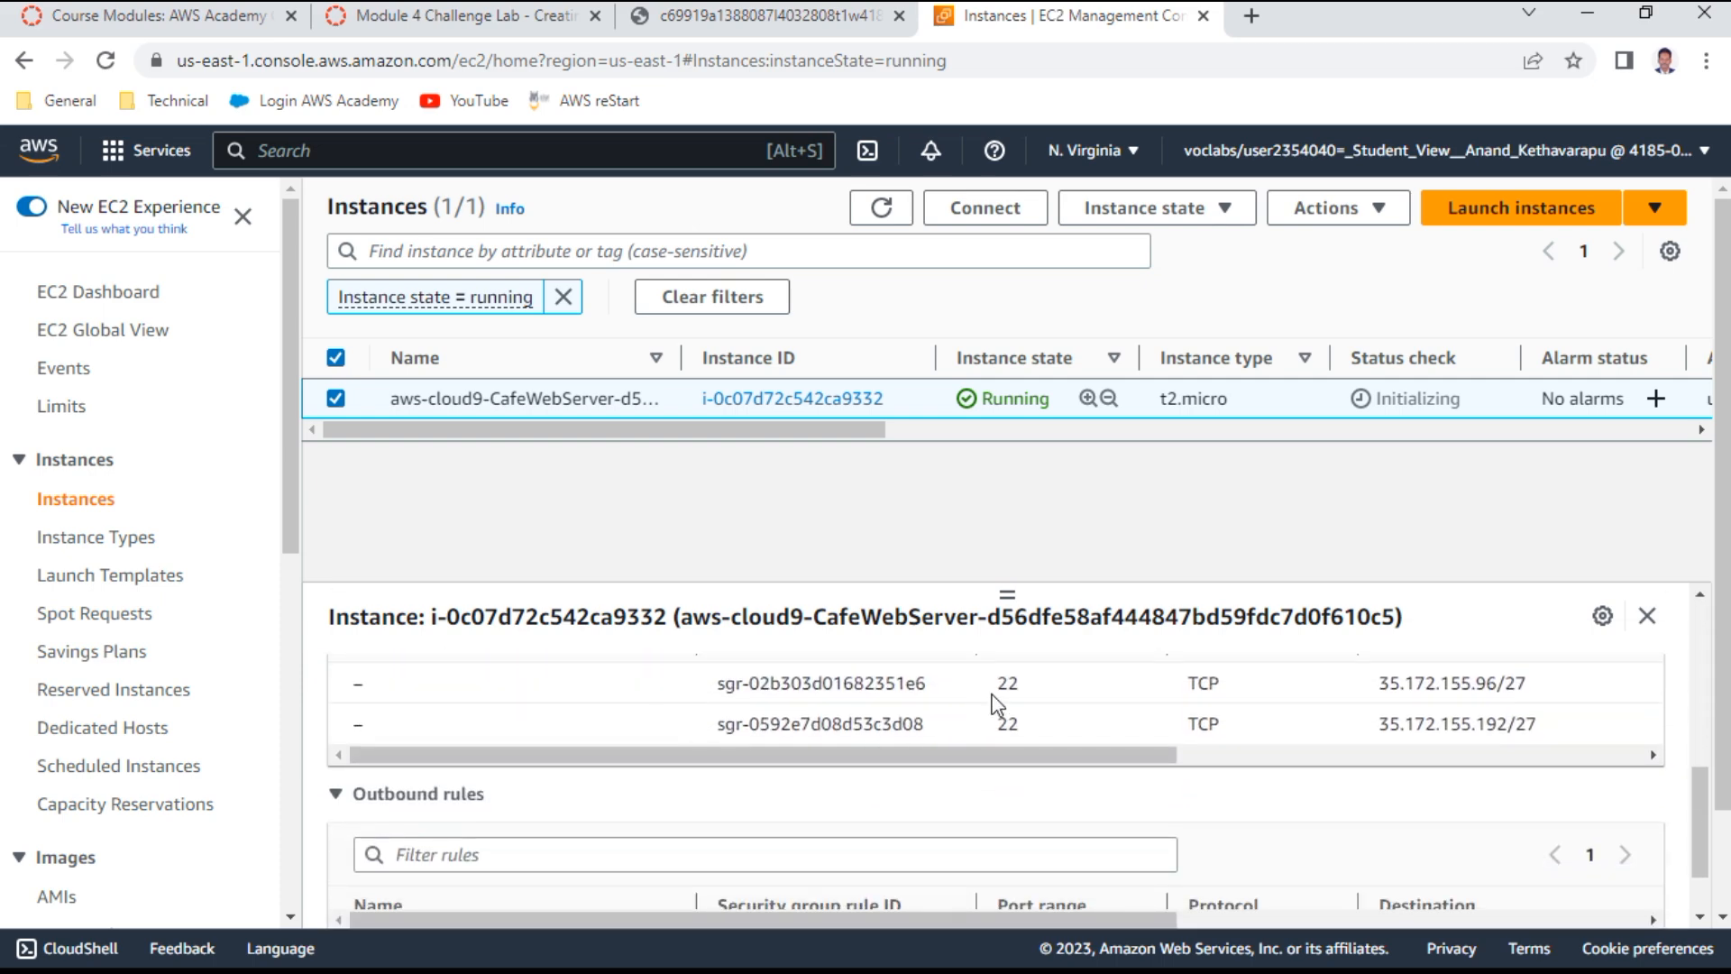
scroll(995, 712, "up", 8)
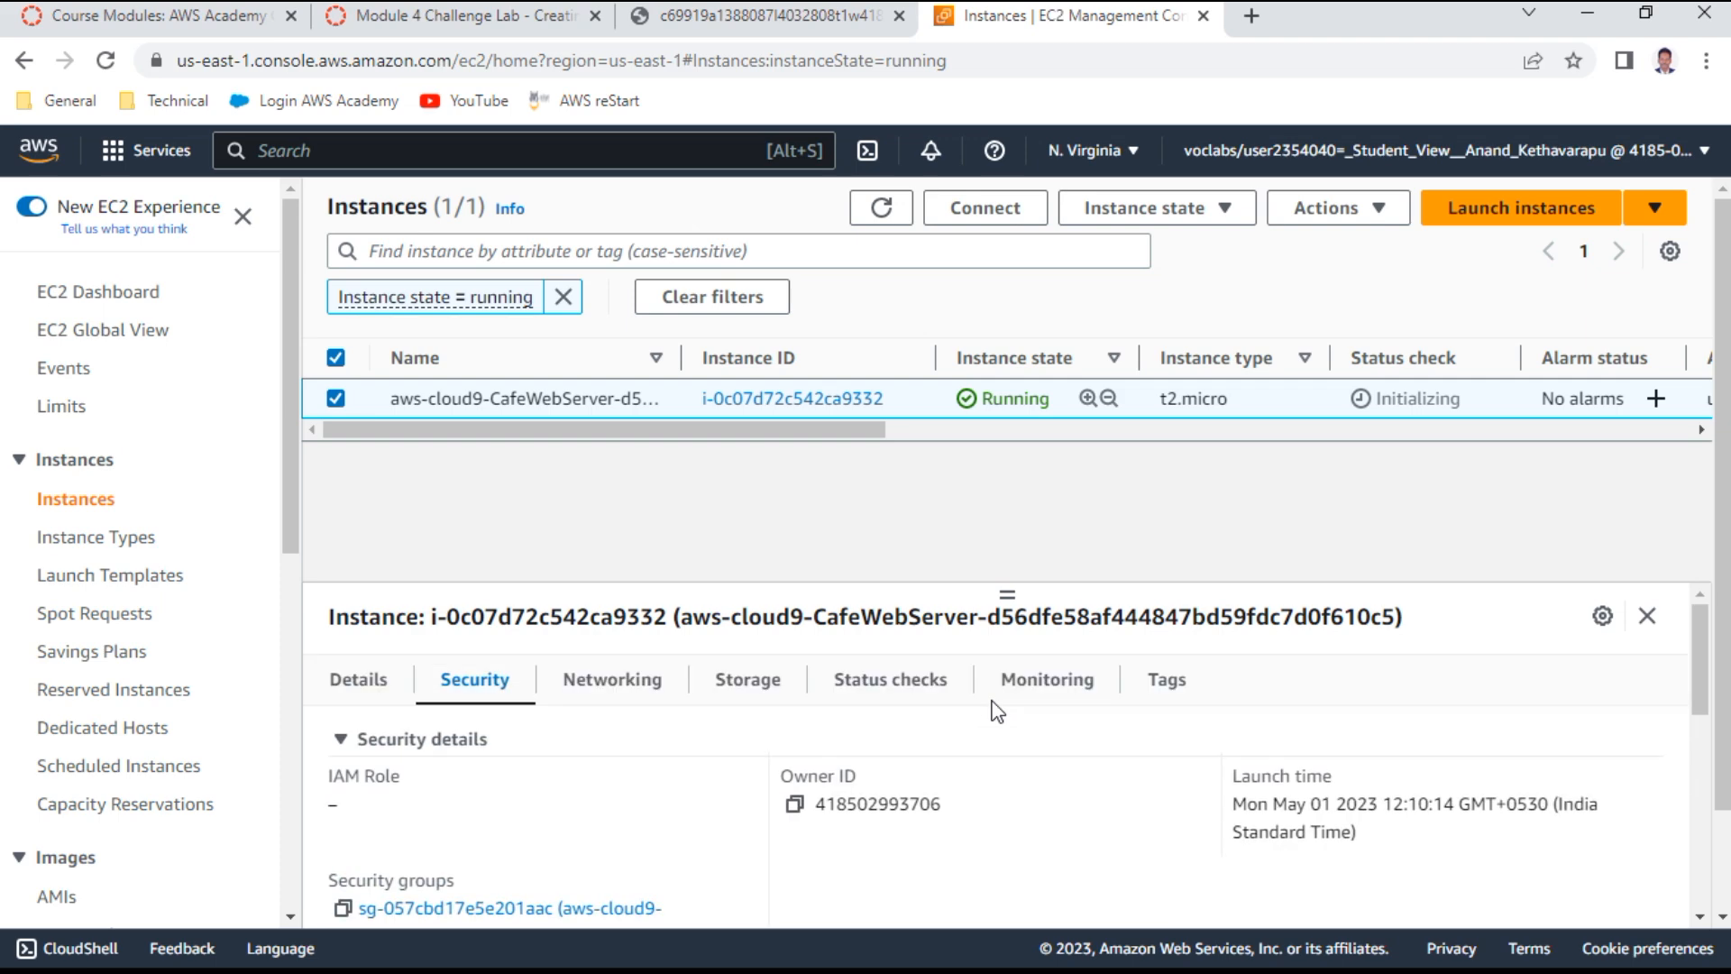
Compare Question 3's port and source options with the instance's inbound security rules
left_click(710, 27)
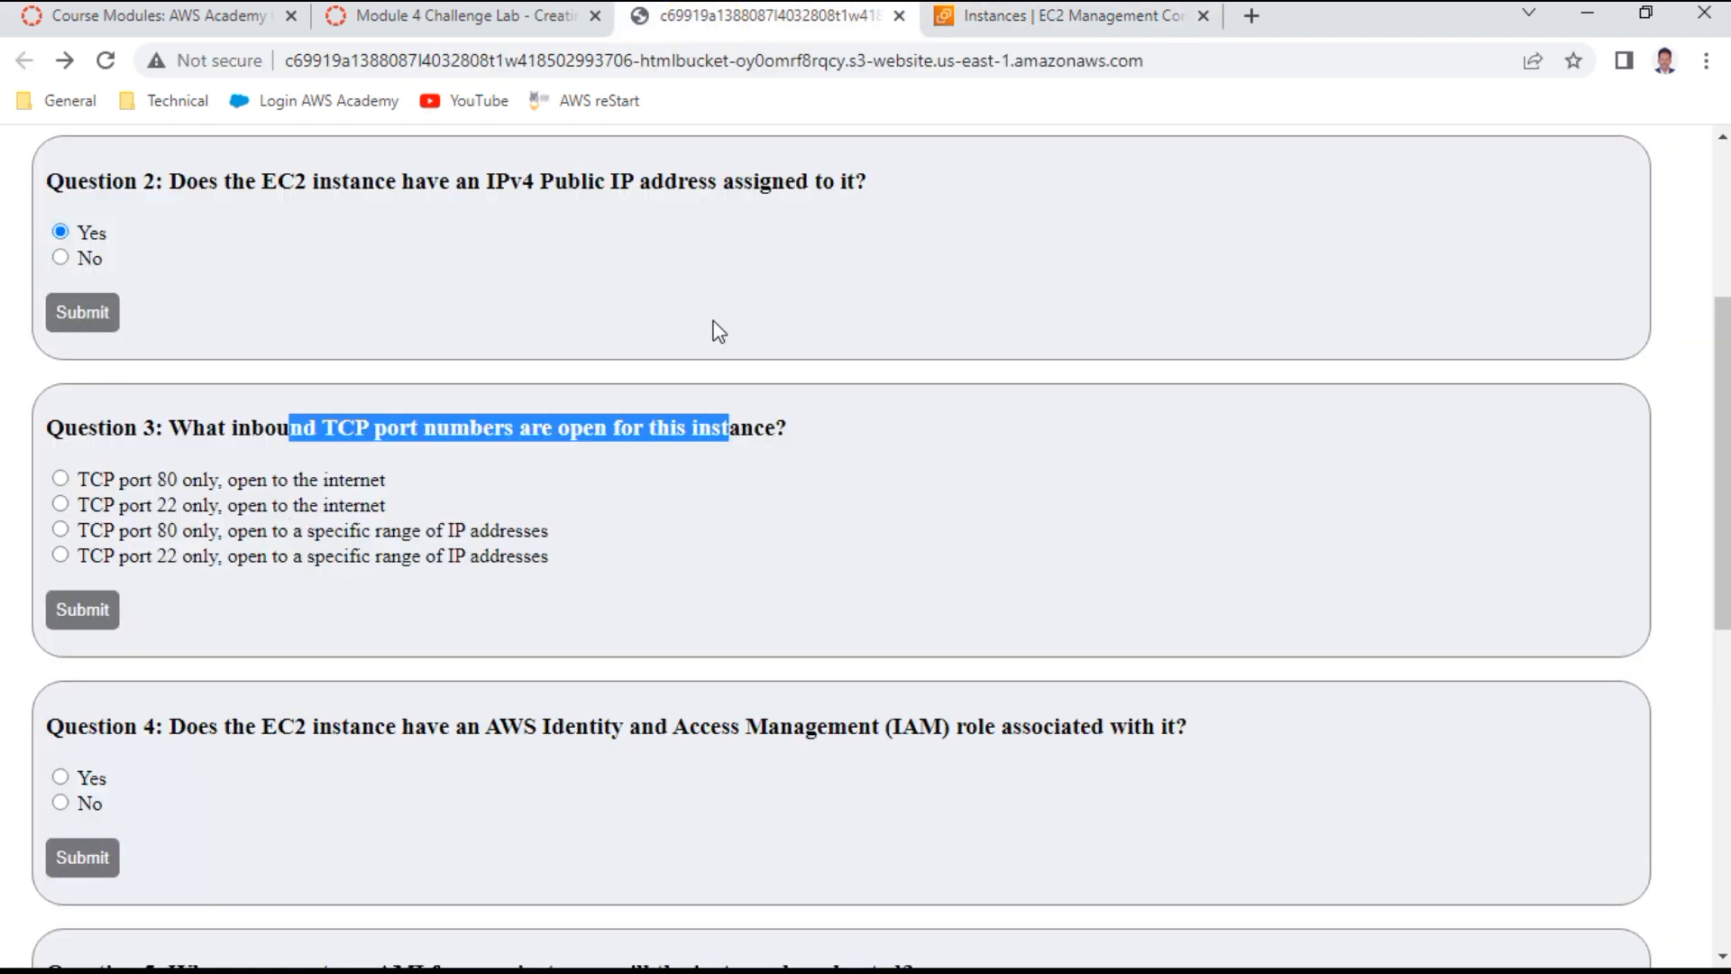
left_click(1009, 19)
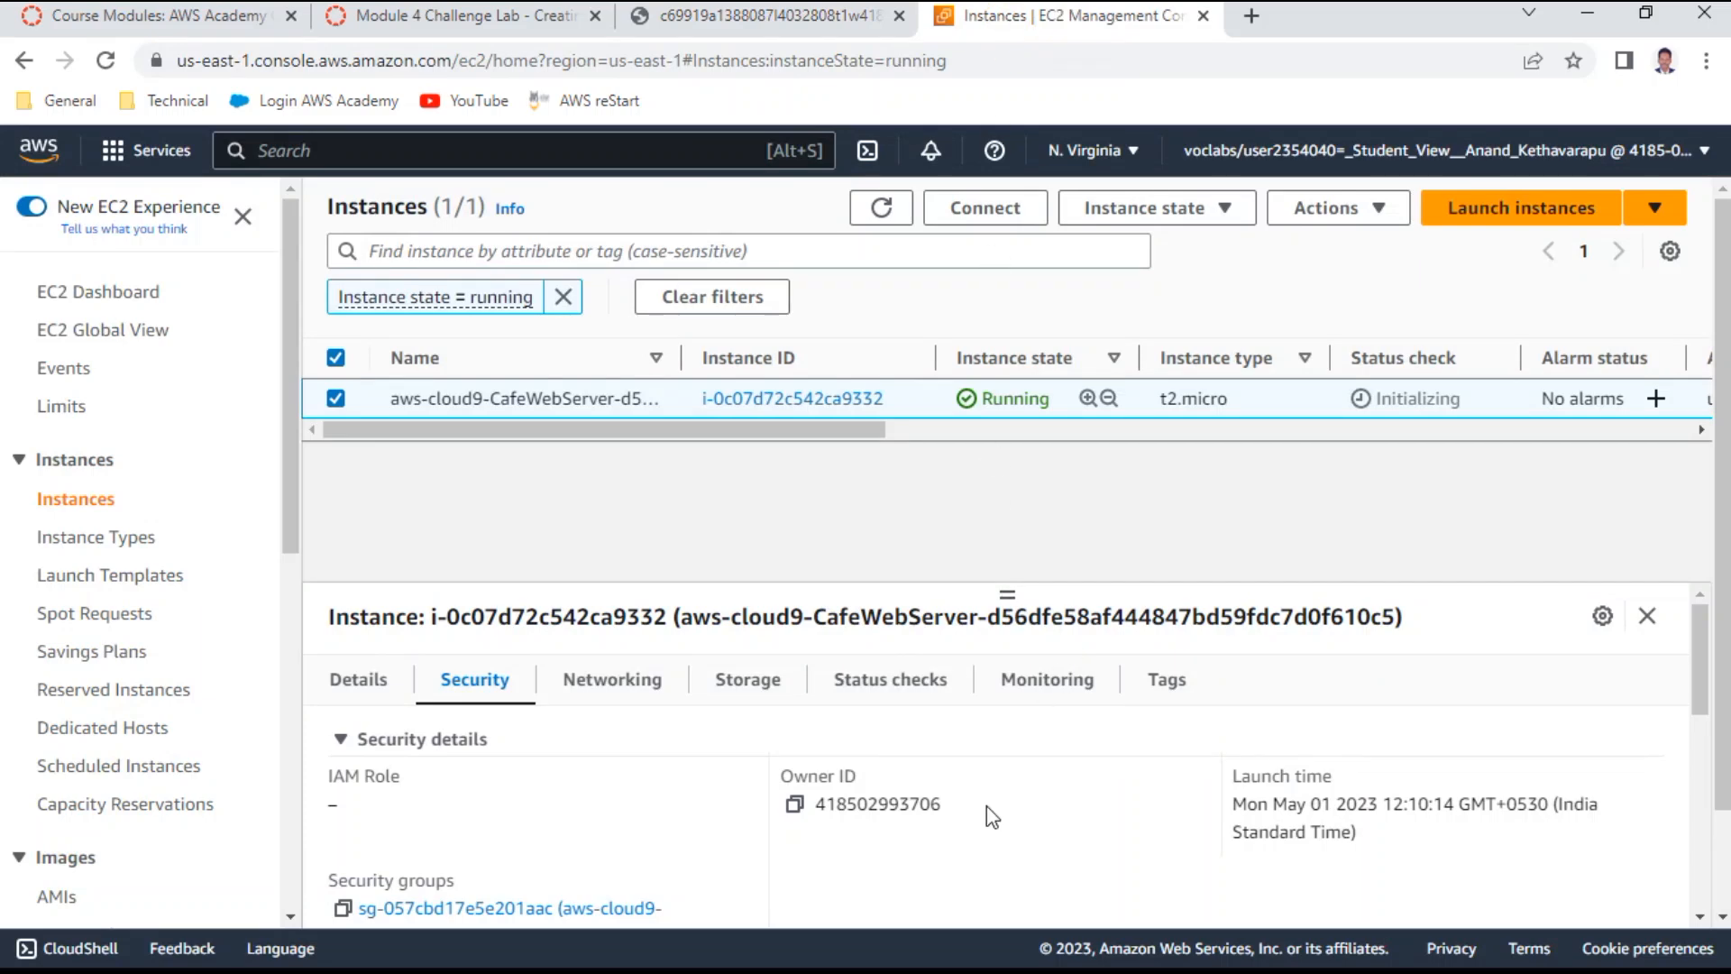
scroll(992, 815, "down", 5)
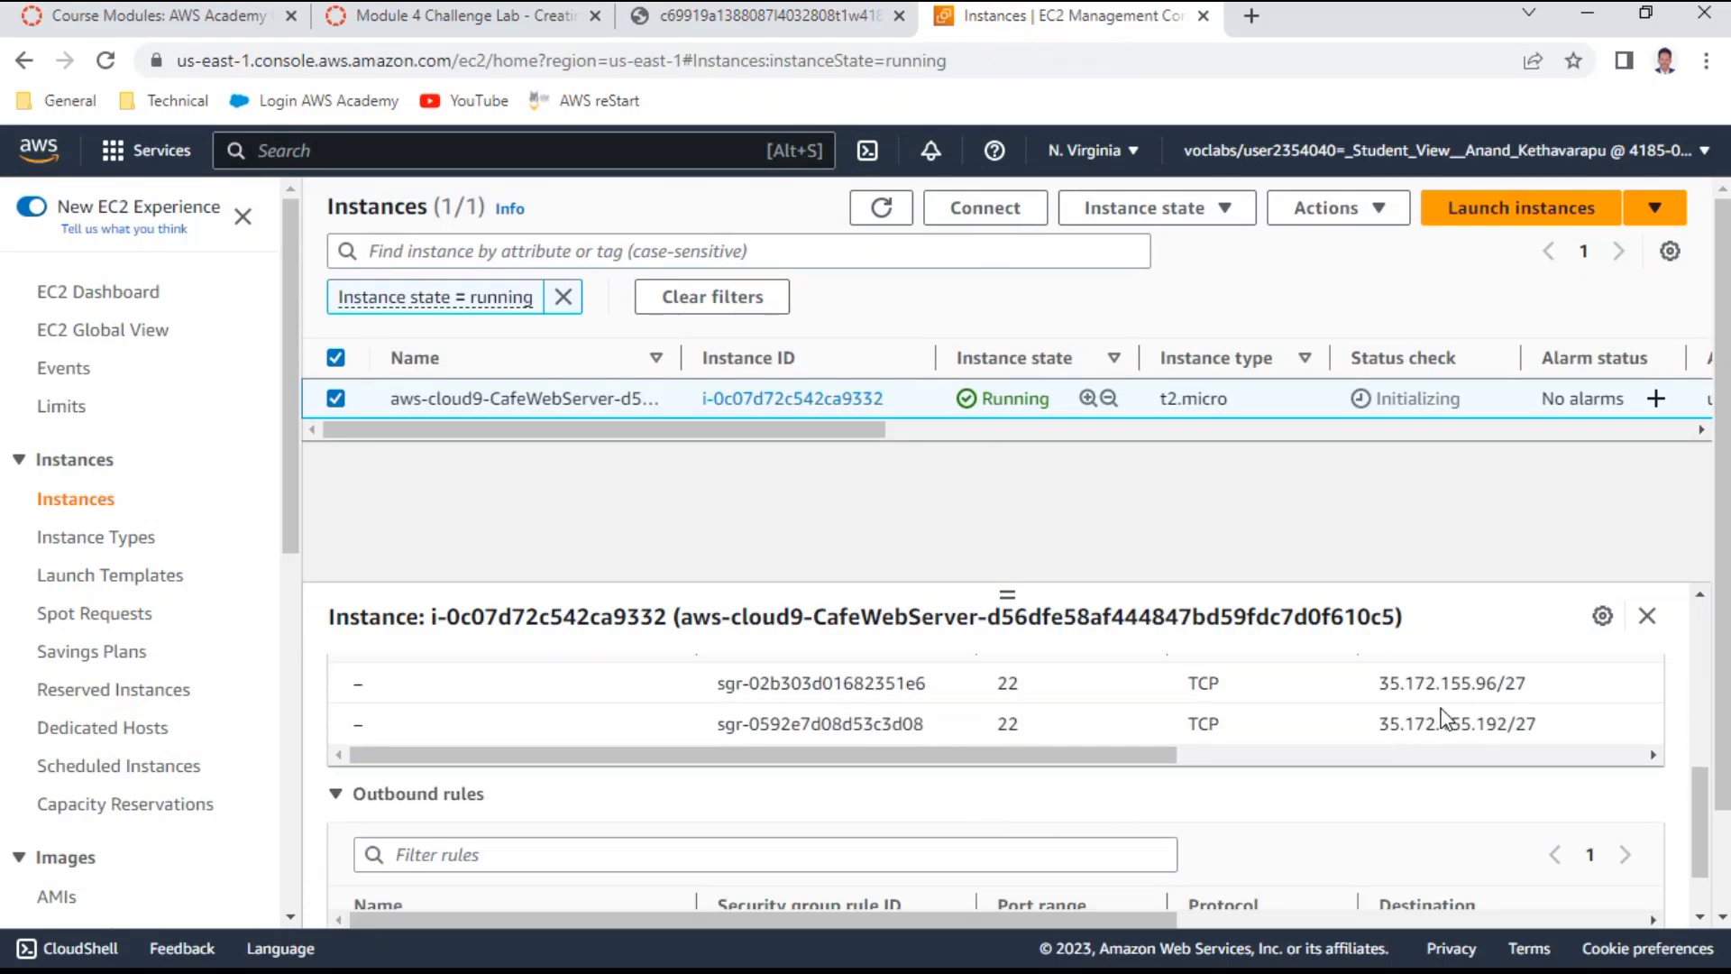
scroll(1408, 714, "up", 5)
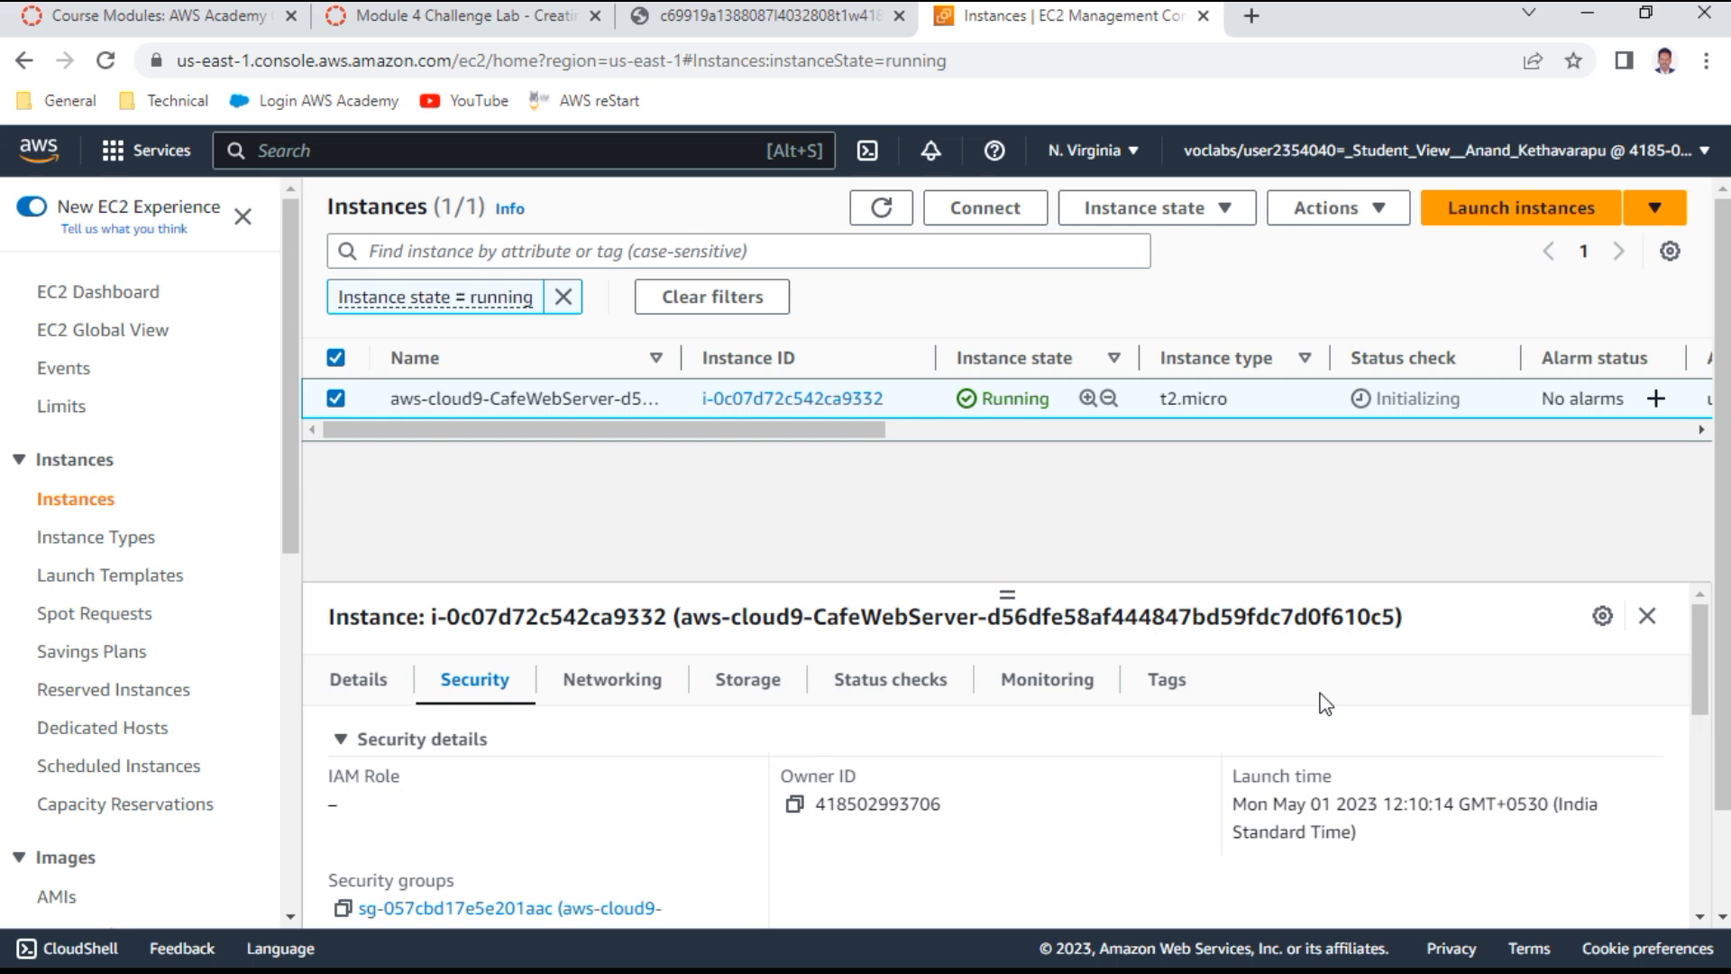
Submit "TCP port 22 only, open to a specific range of IP addresses" as the answer to Question 3 and return to the question list
left_click(762, 18)
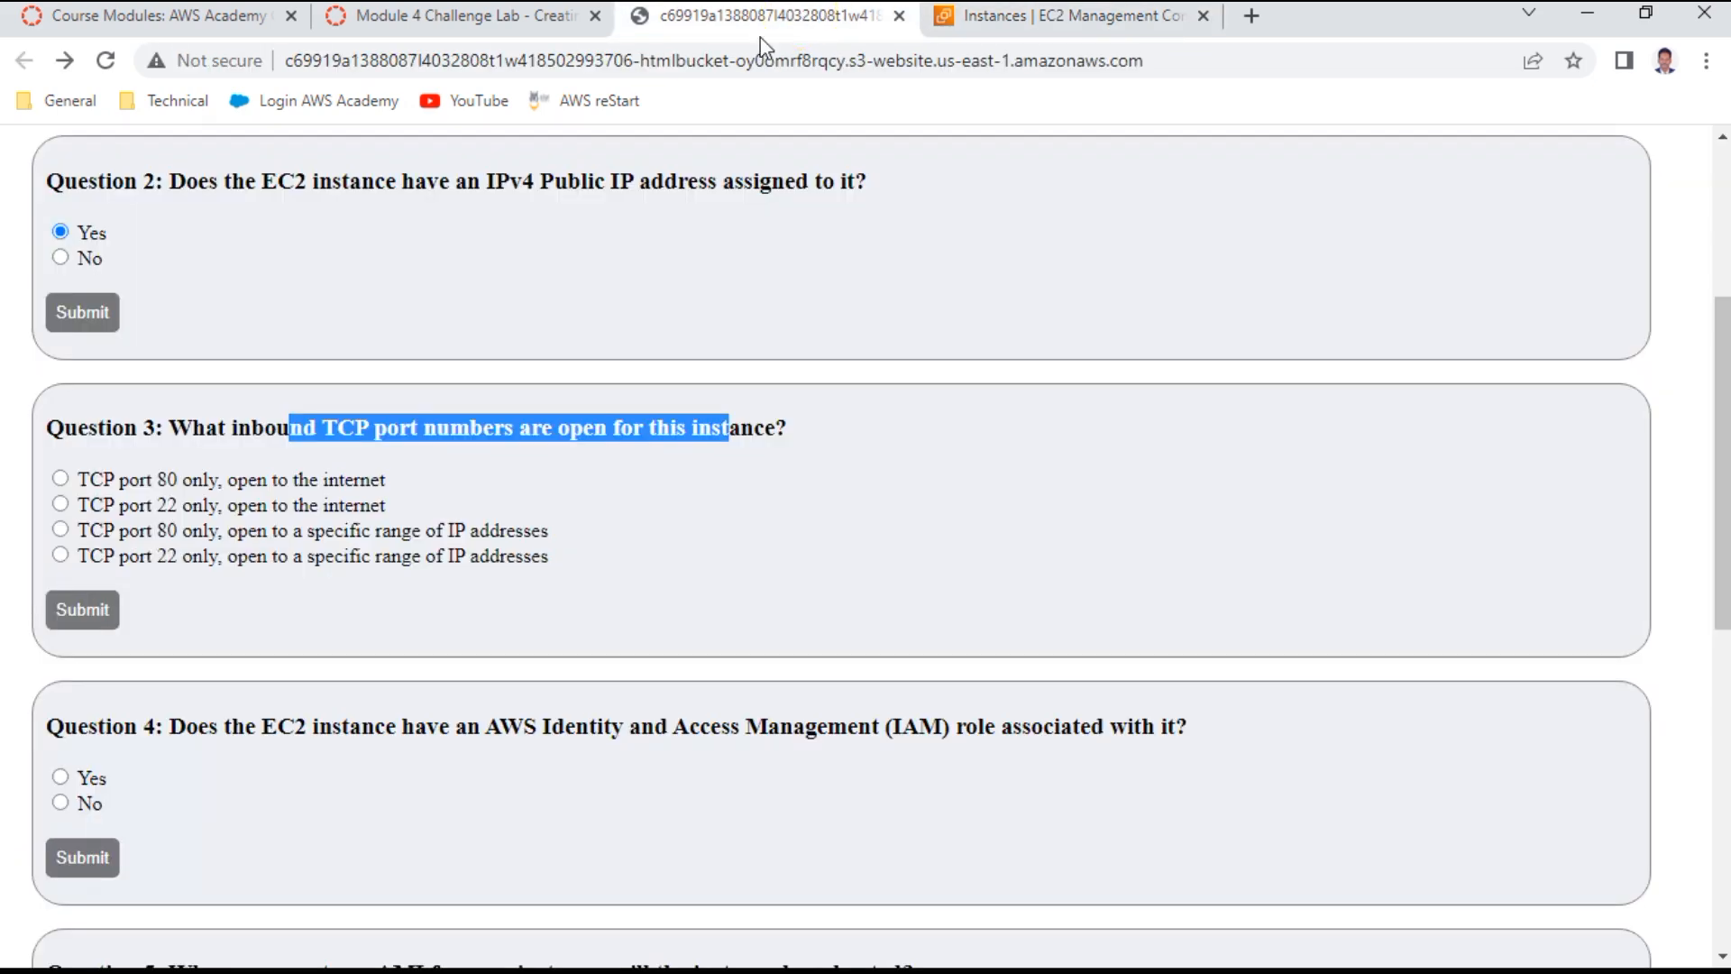
left_click(294, 561)
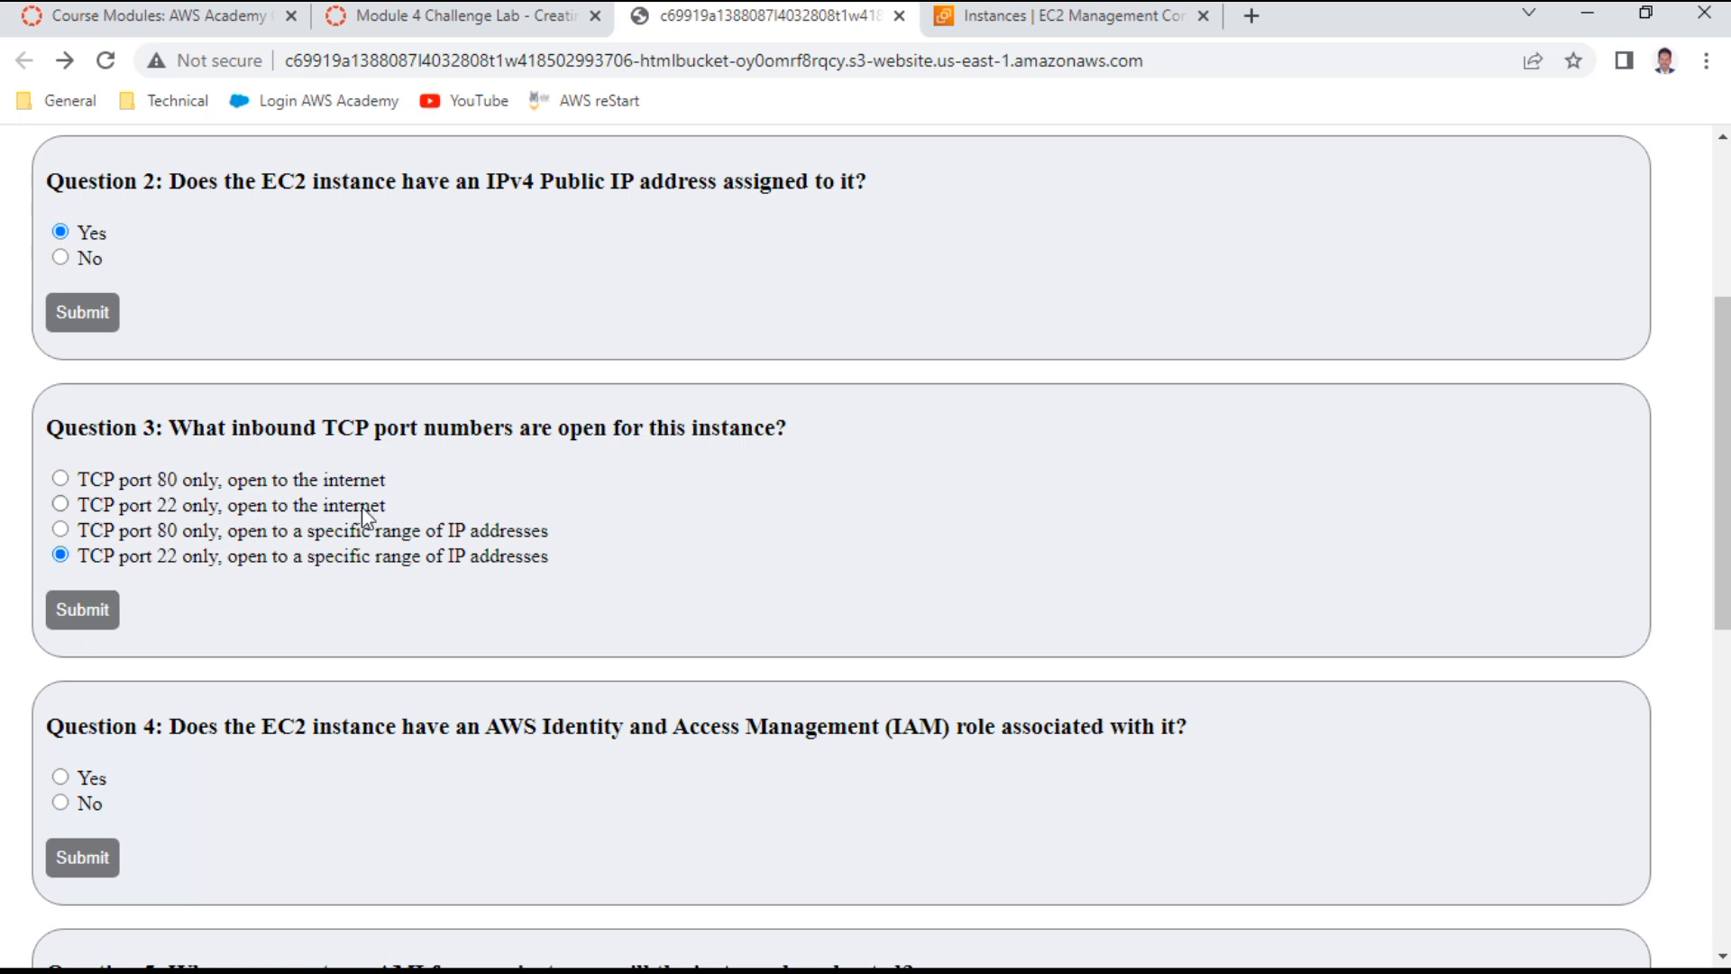
left_click(76, 610)
left_click(36, 75)
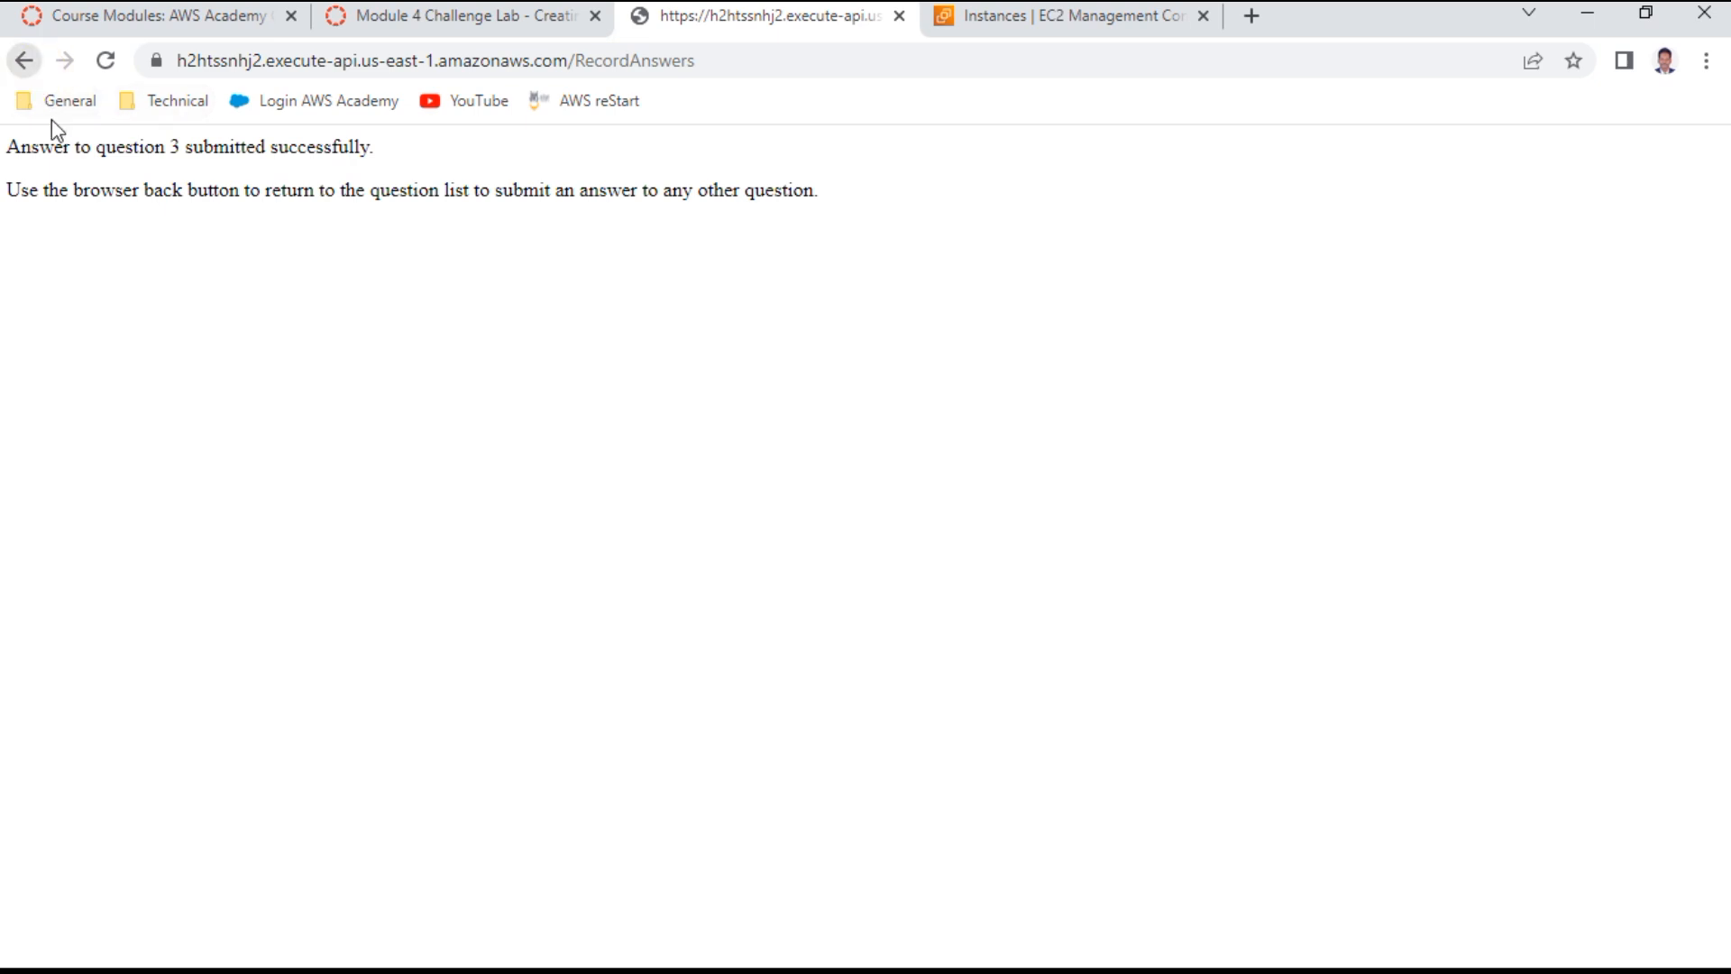
Read Question 4 and check the café web server instance's IAM role setting, leaving it without making changes
scroll(323, 374, "down", 2)
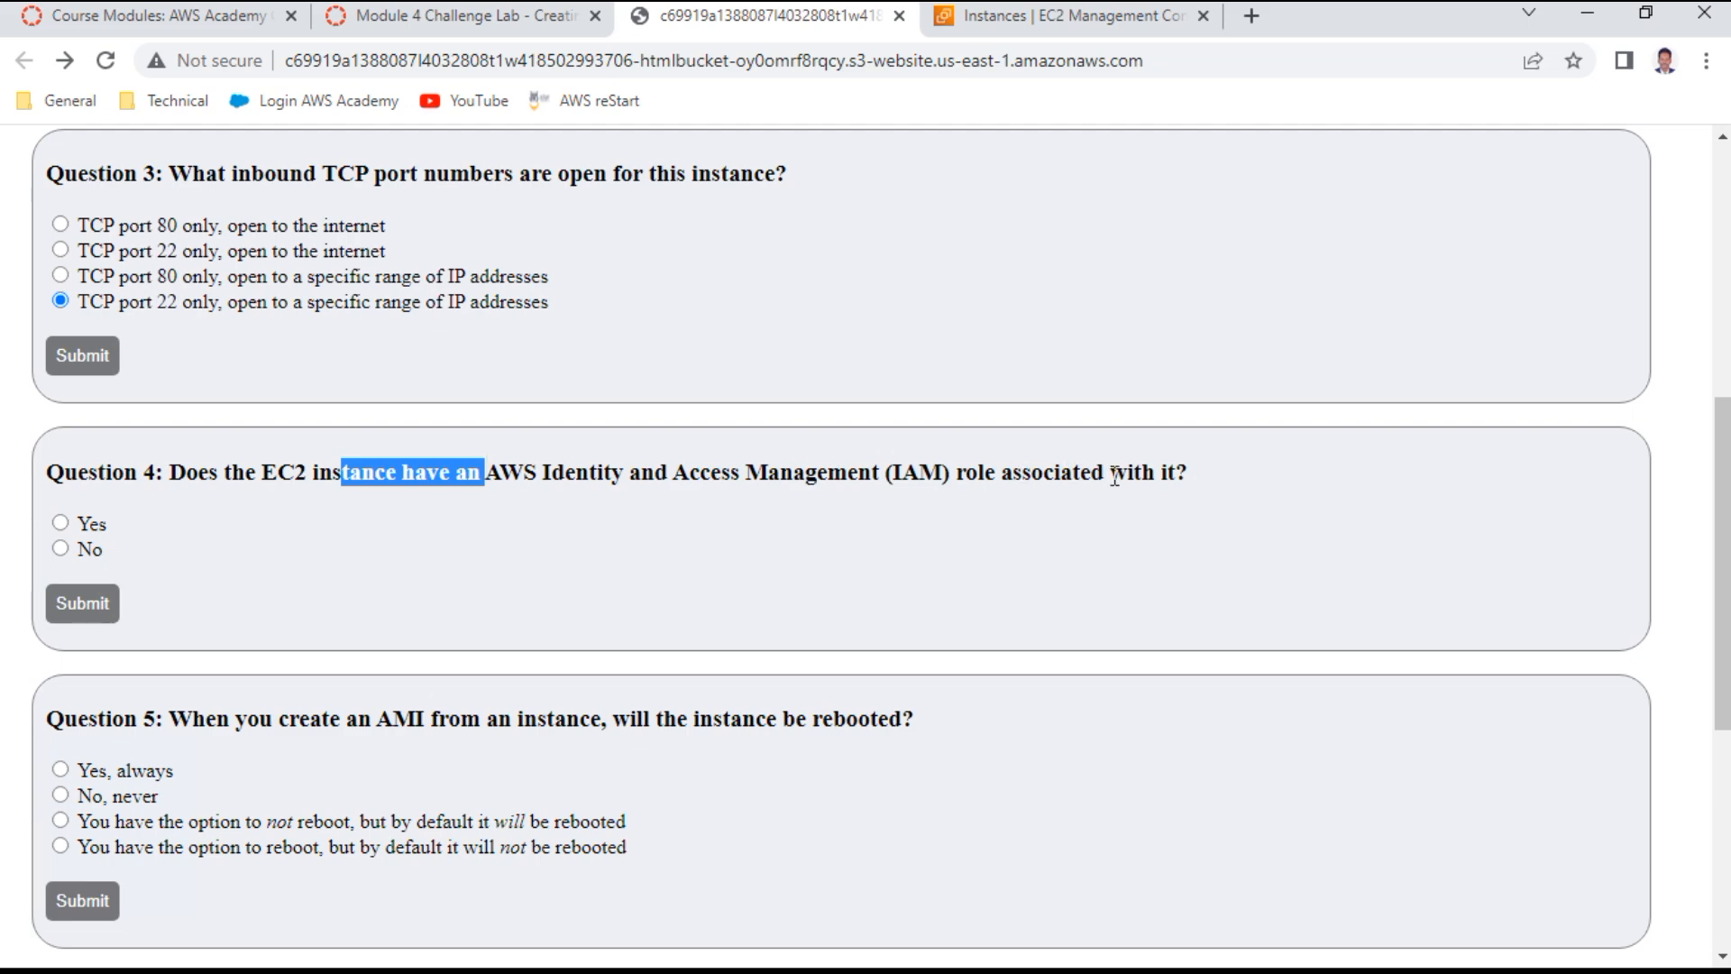
left_click(992, 16)
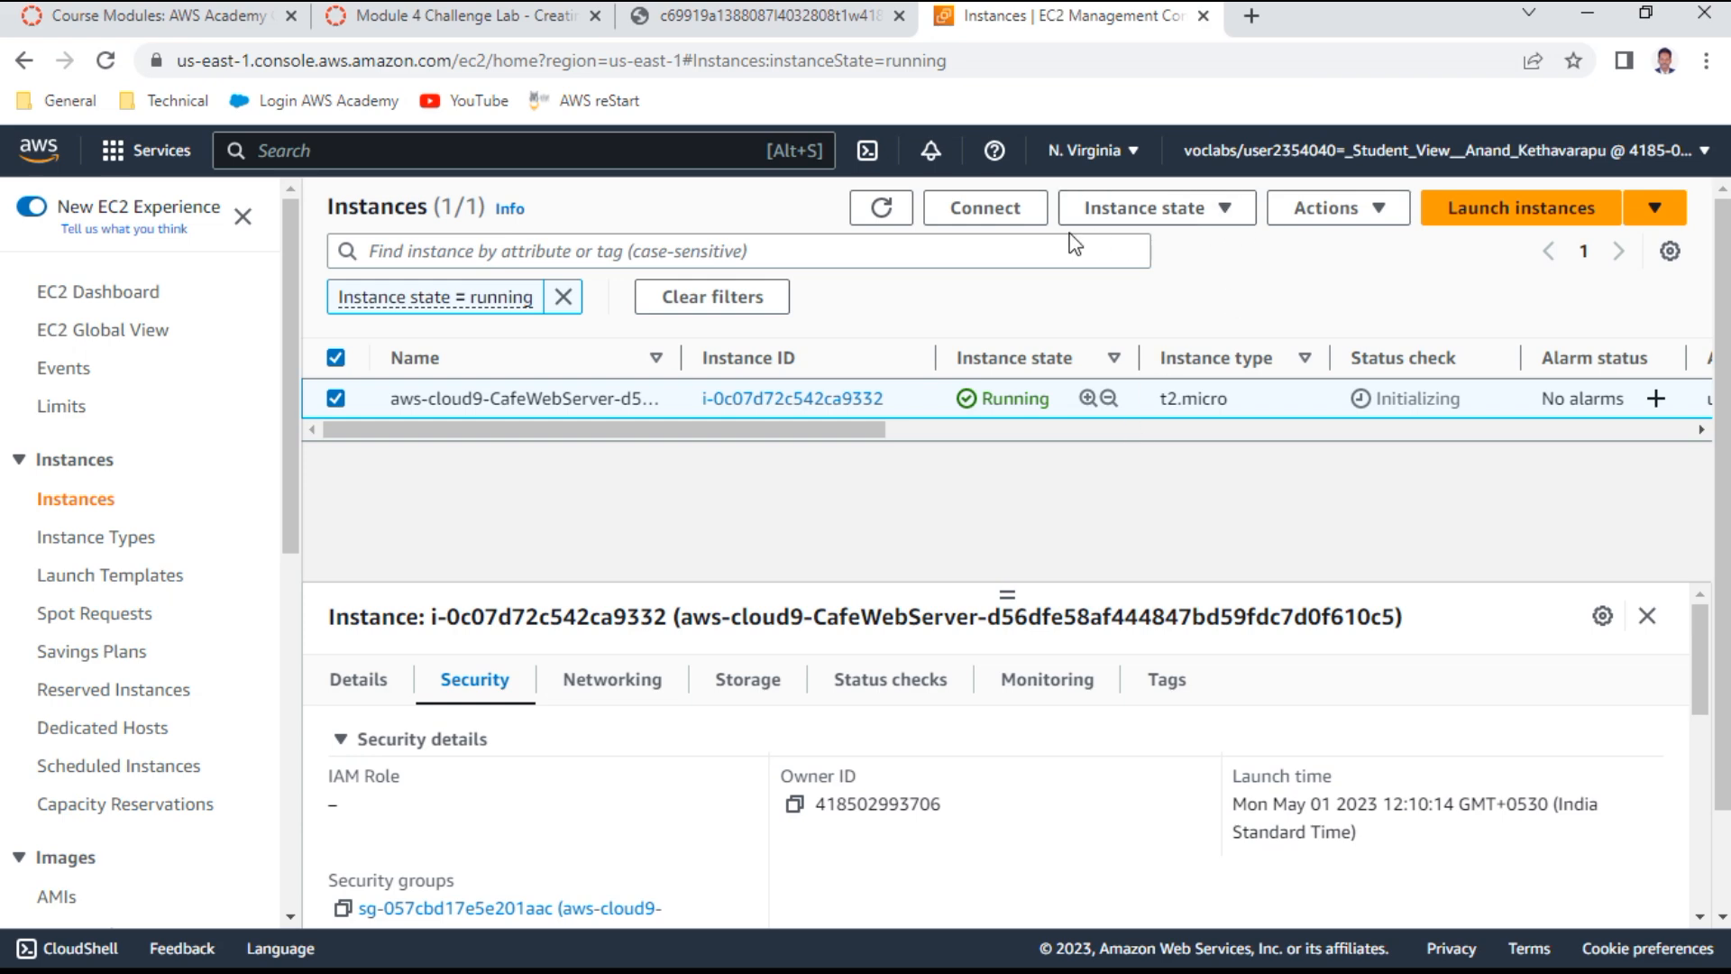
left_click(1334, 208)
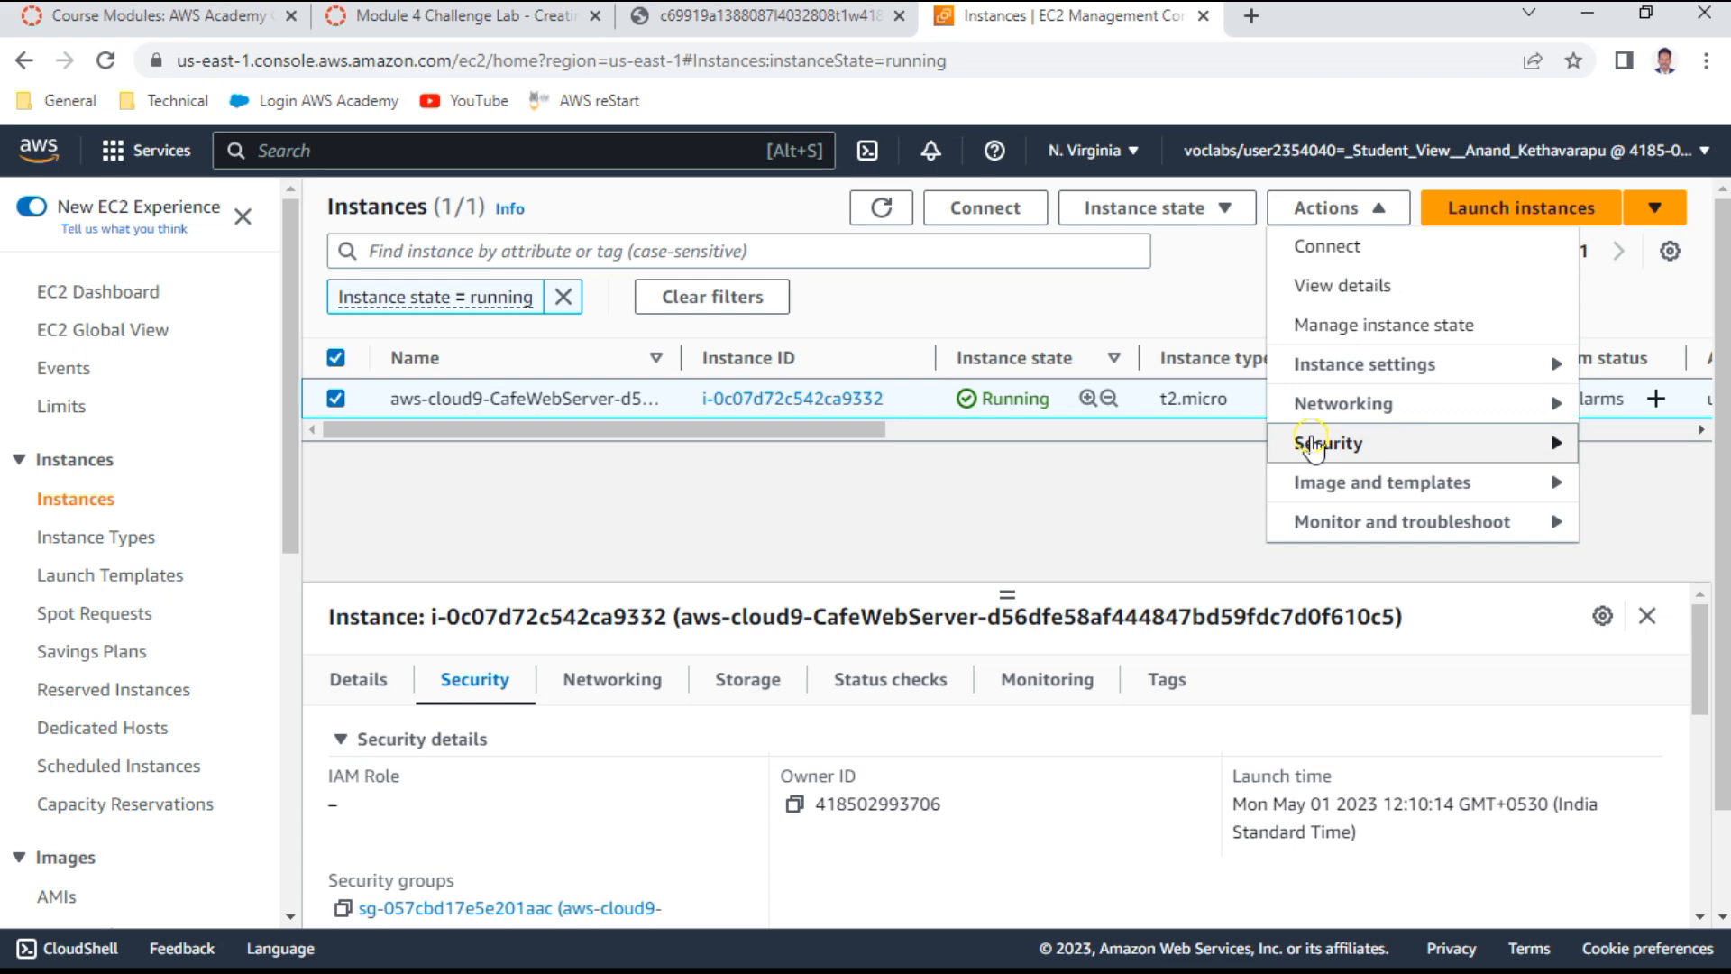
mouse_move(1321, 444)
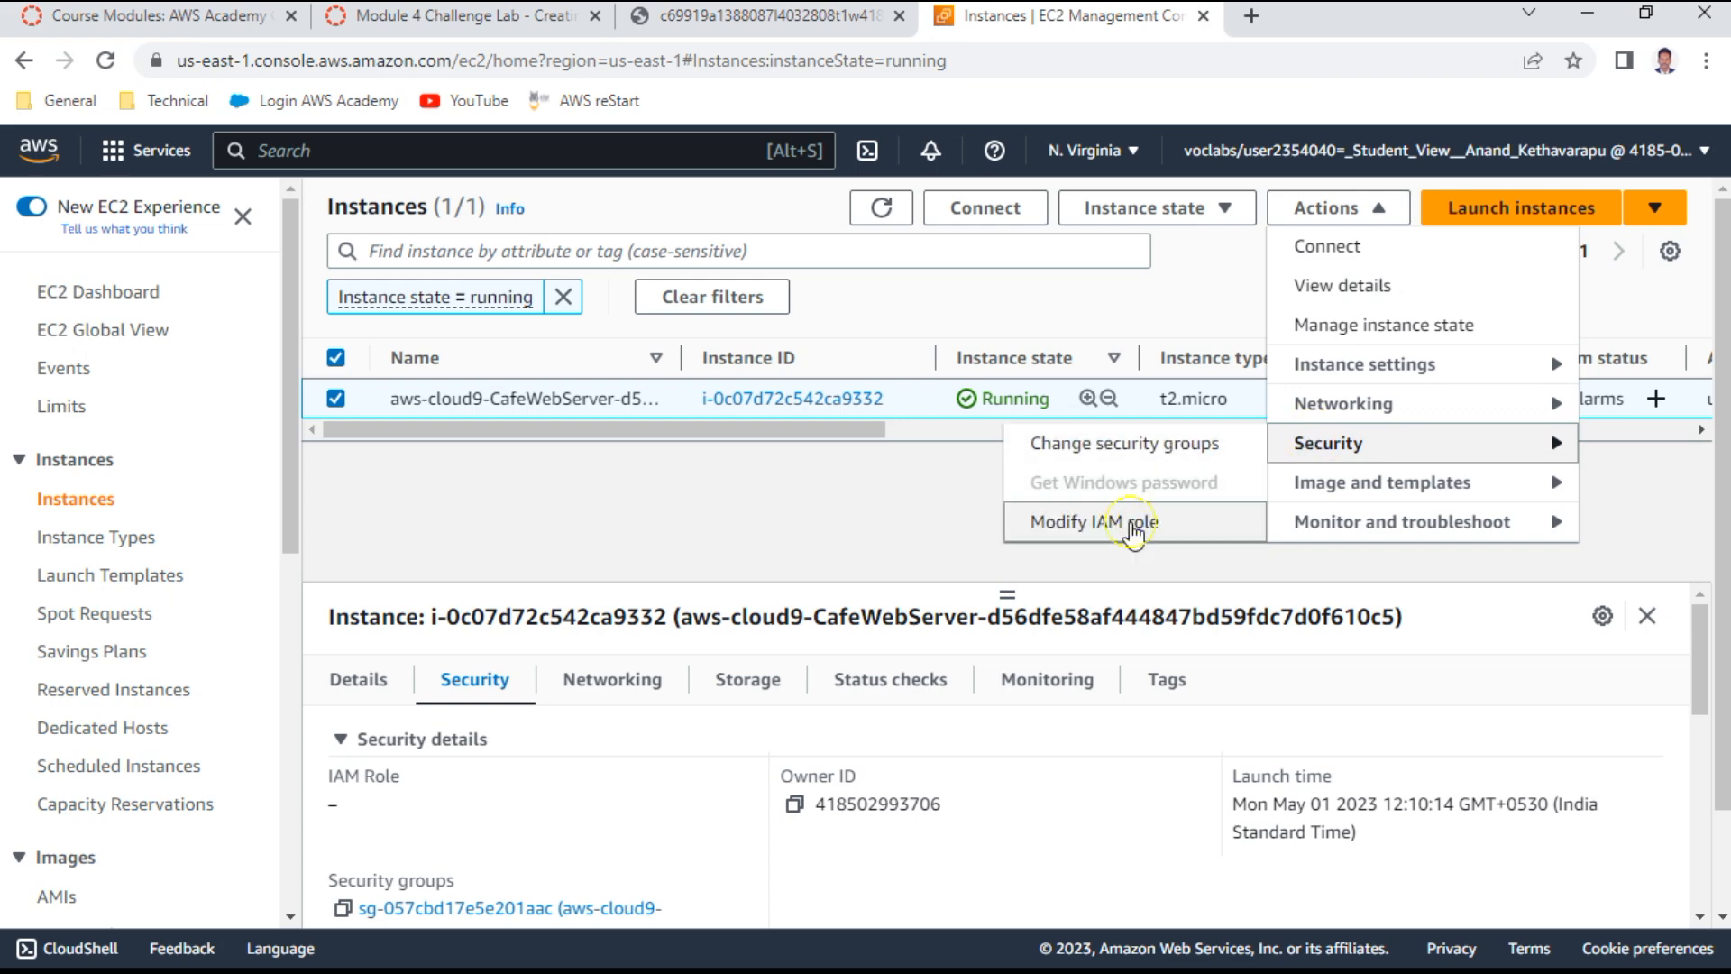
left_click(1134, 530)
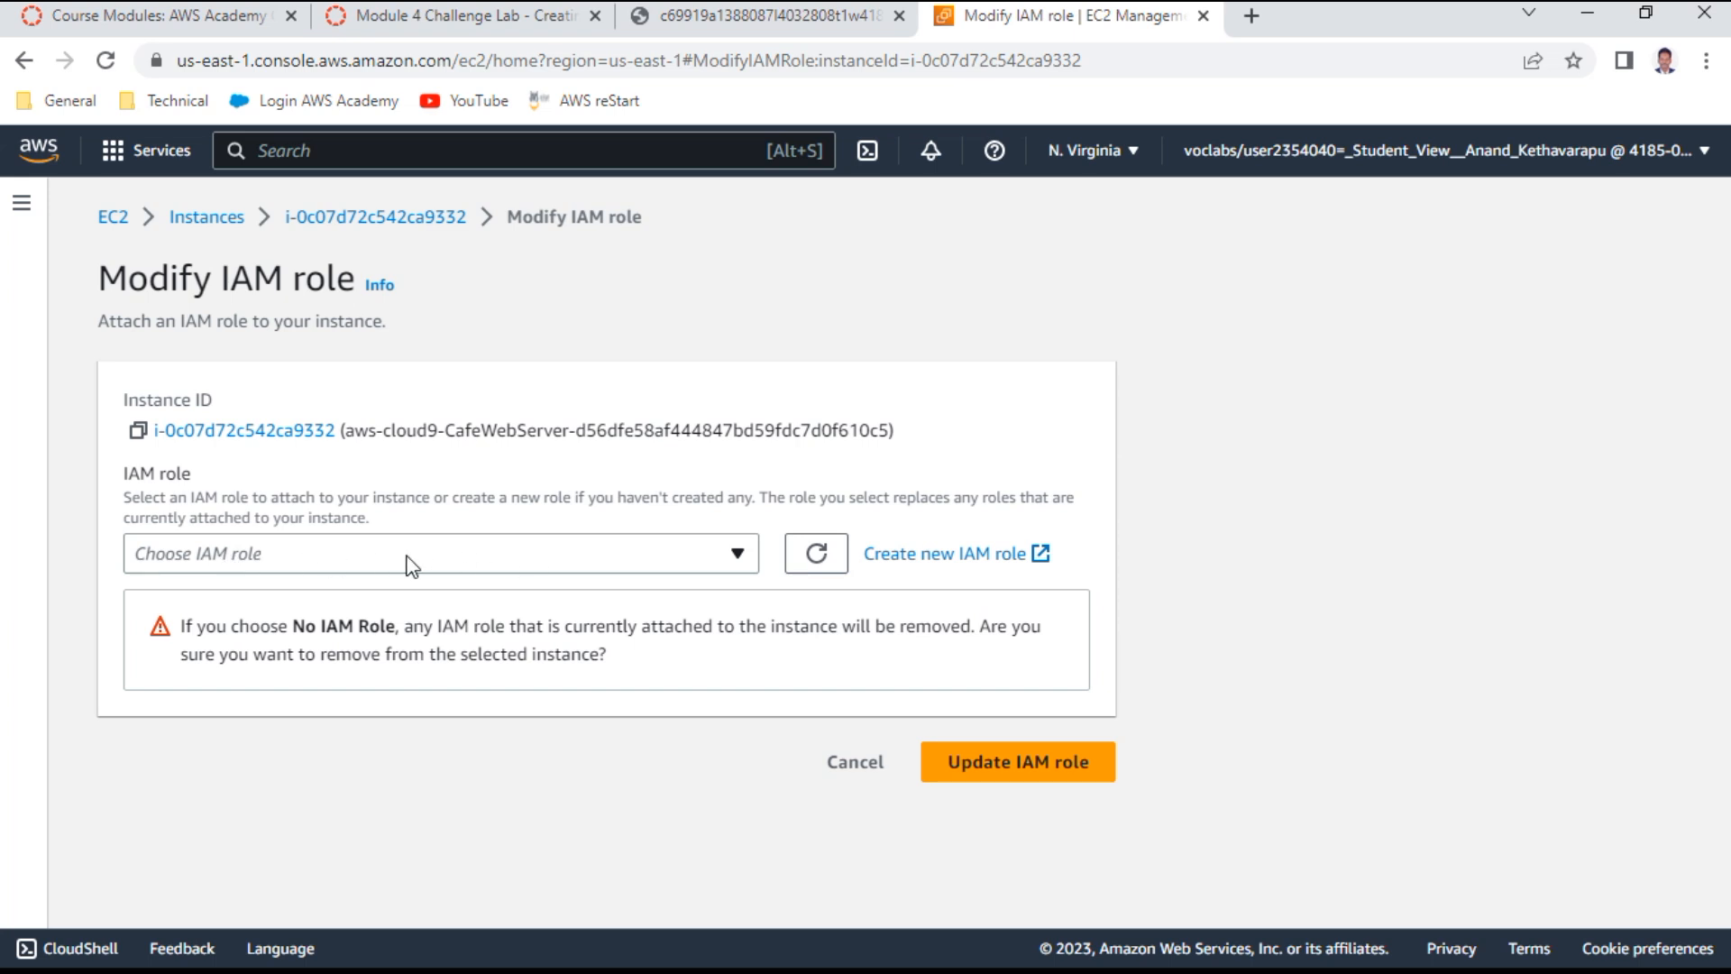
left_click(856, 763)
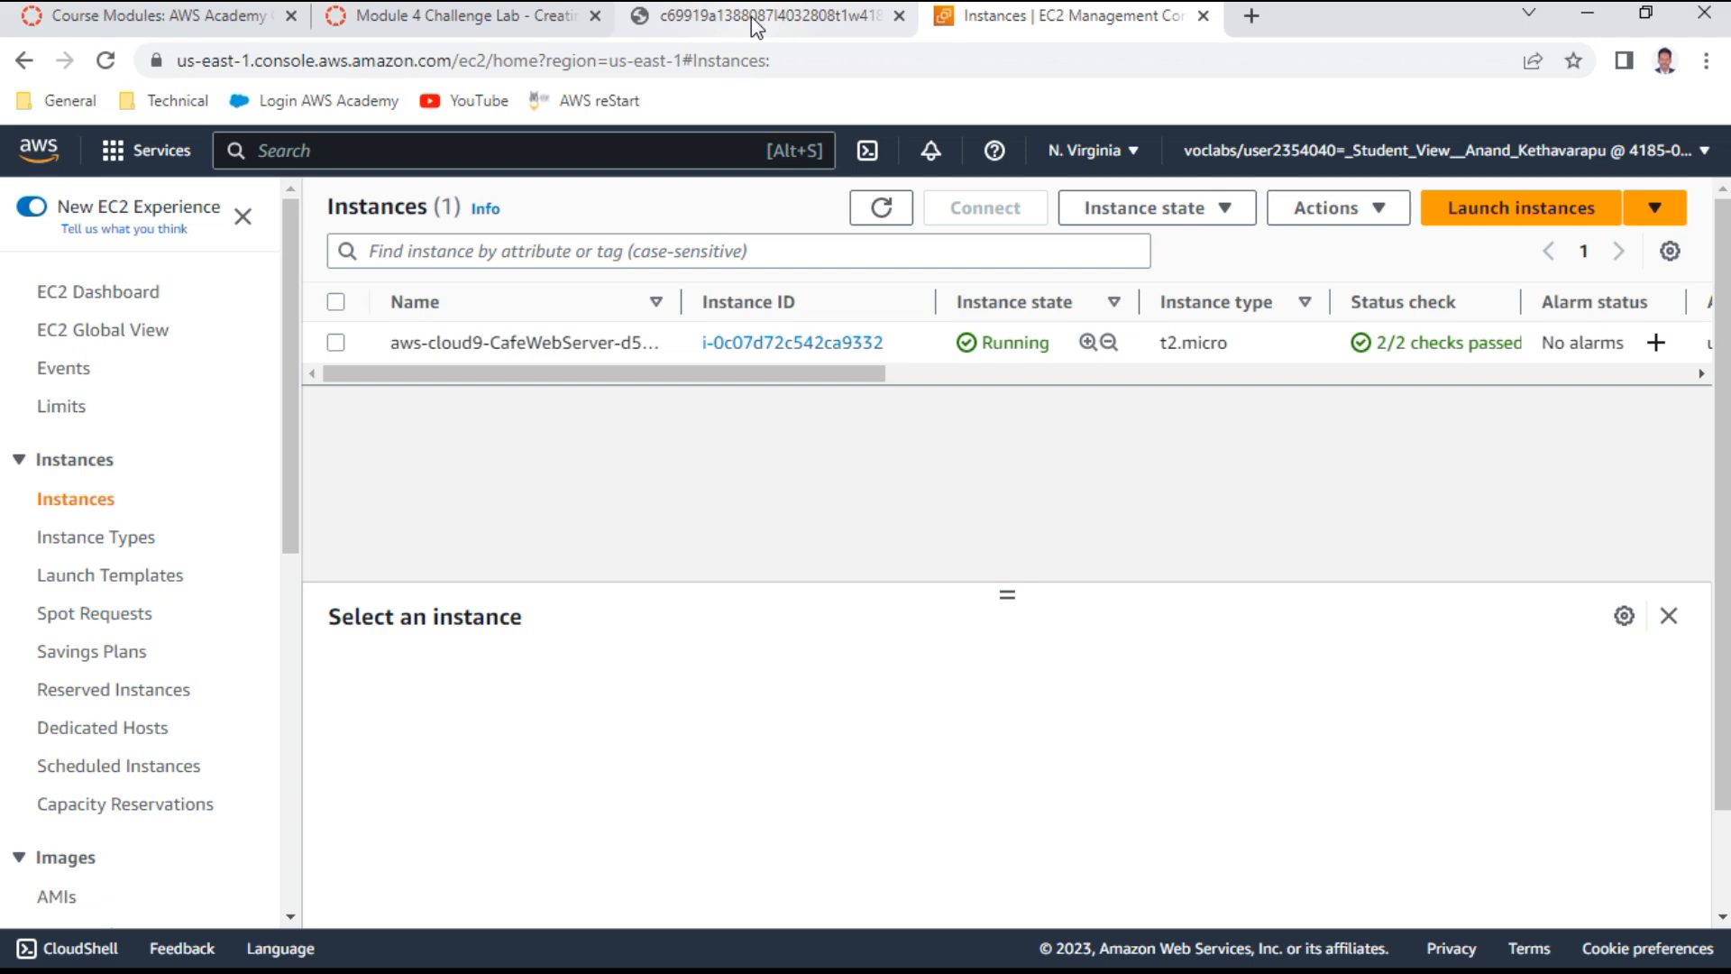
Submit No as the answer to Question 4 on the associated IAM role and return to the question list
left_click(749, 16)
left_click(61, 549)
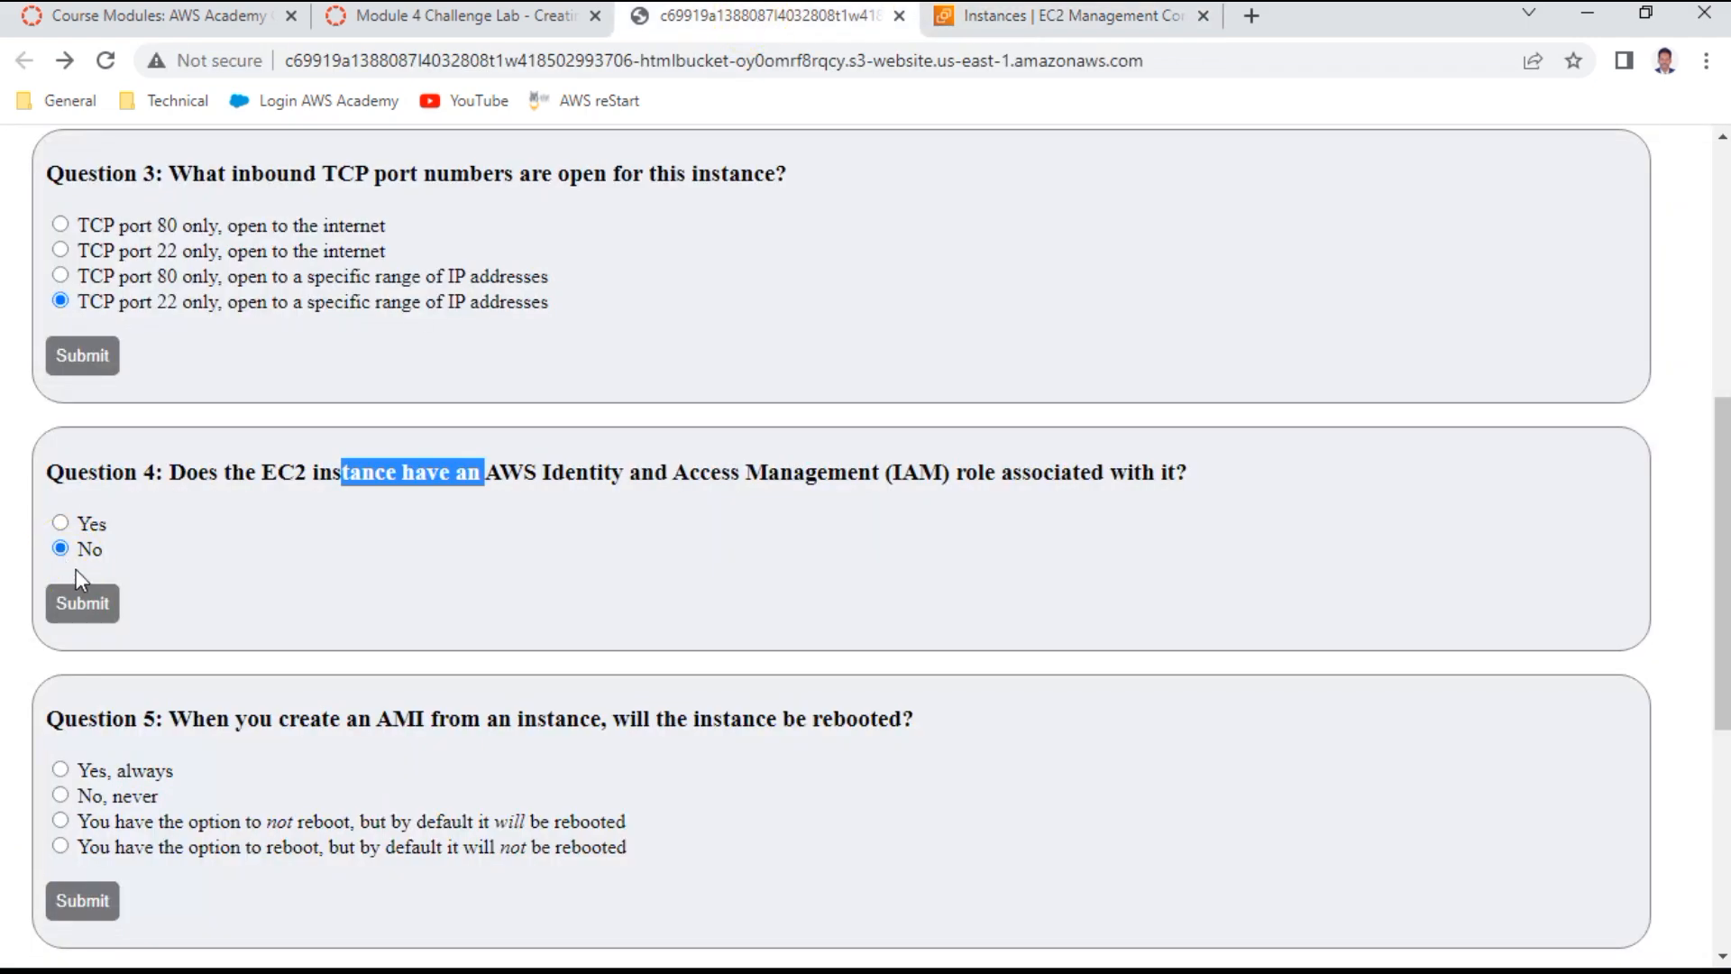
left_click(80, 599)
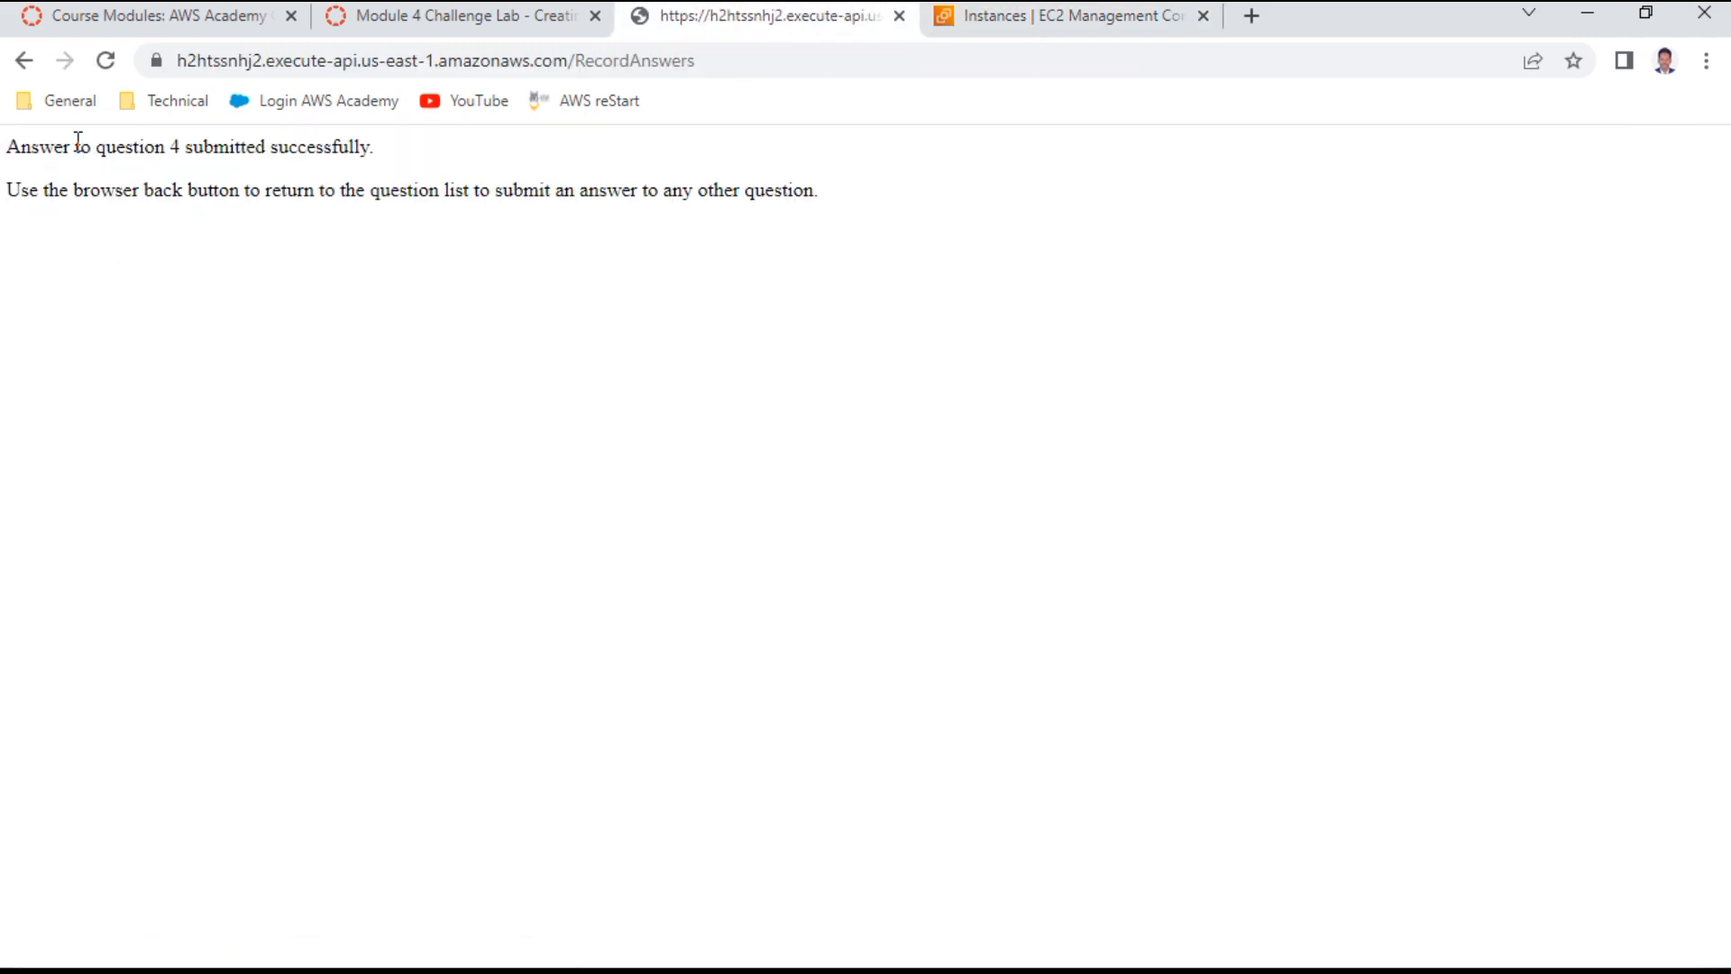
left_click(25, 61)
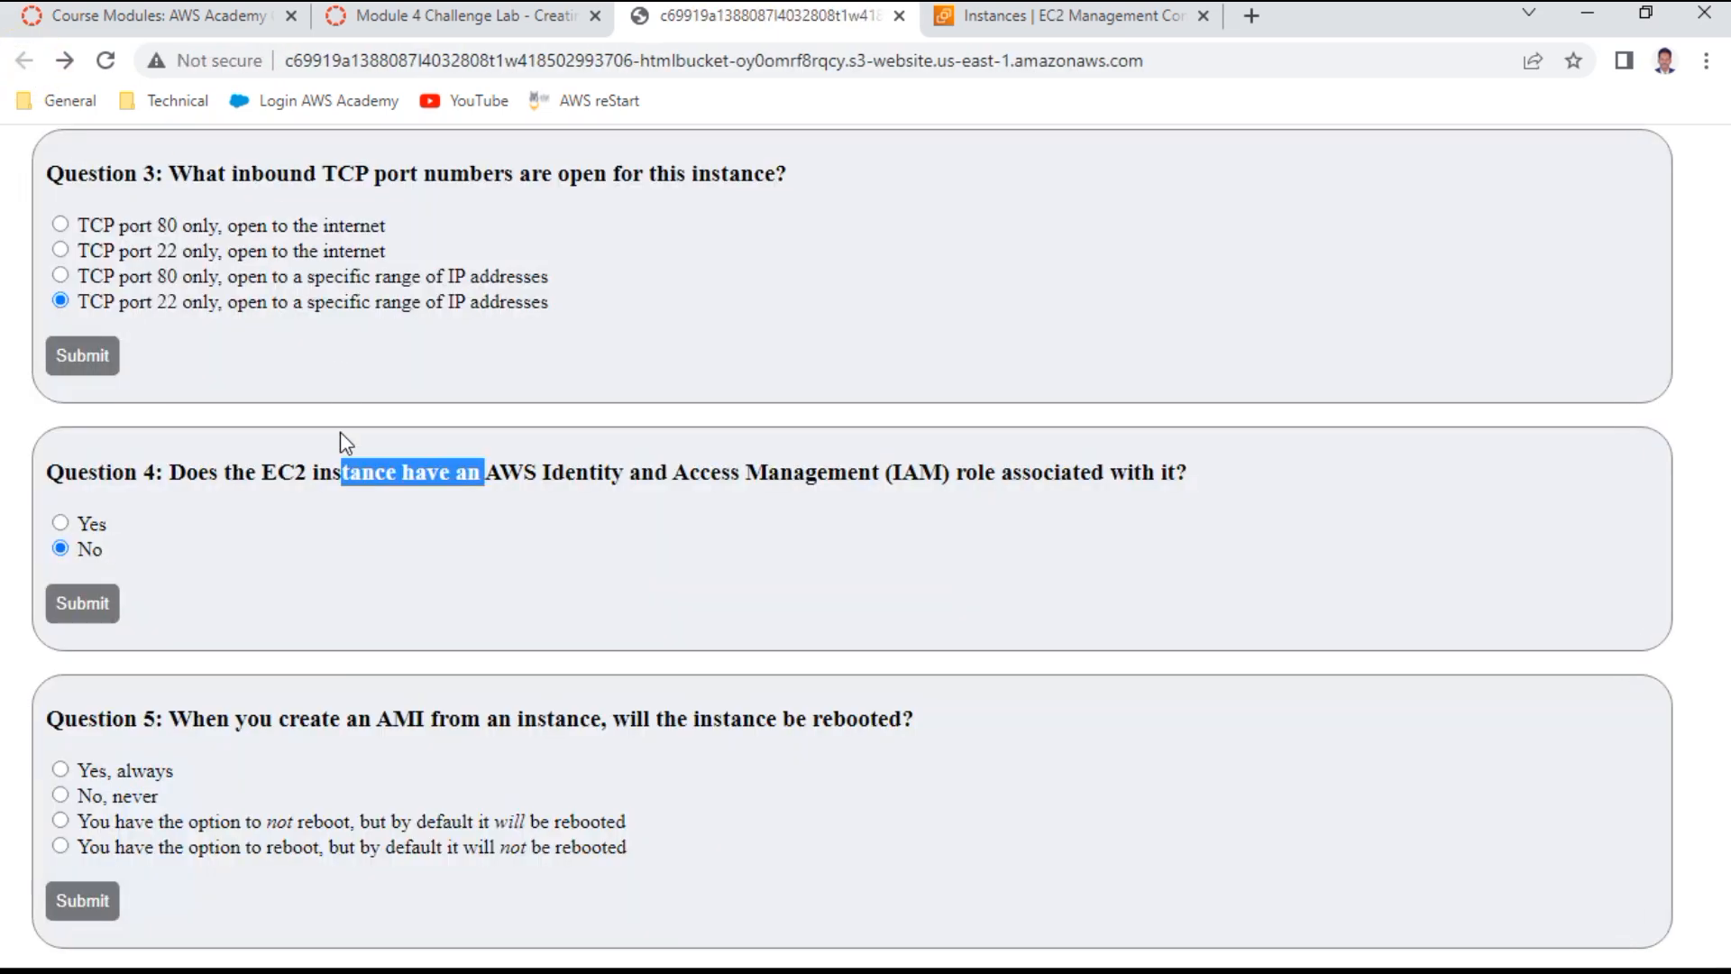
Read the Task 2 lab instructions on connecting to the IDE on the EC2 instance through AWS Cloud9
scroll(341, 432, "down", 3)
left_click_drag(766, 24, 468, 18)
left_click(766, 16)
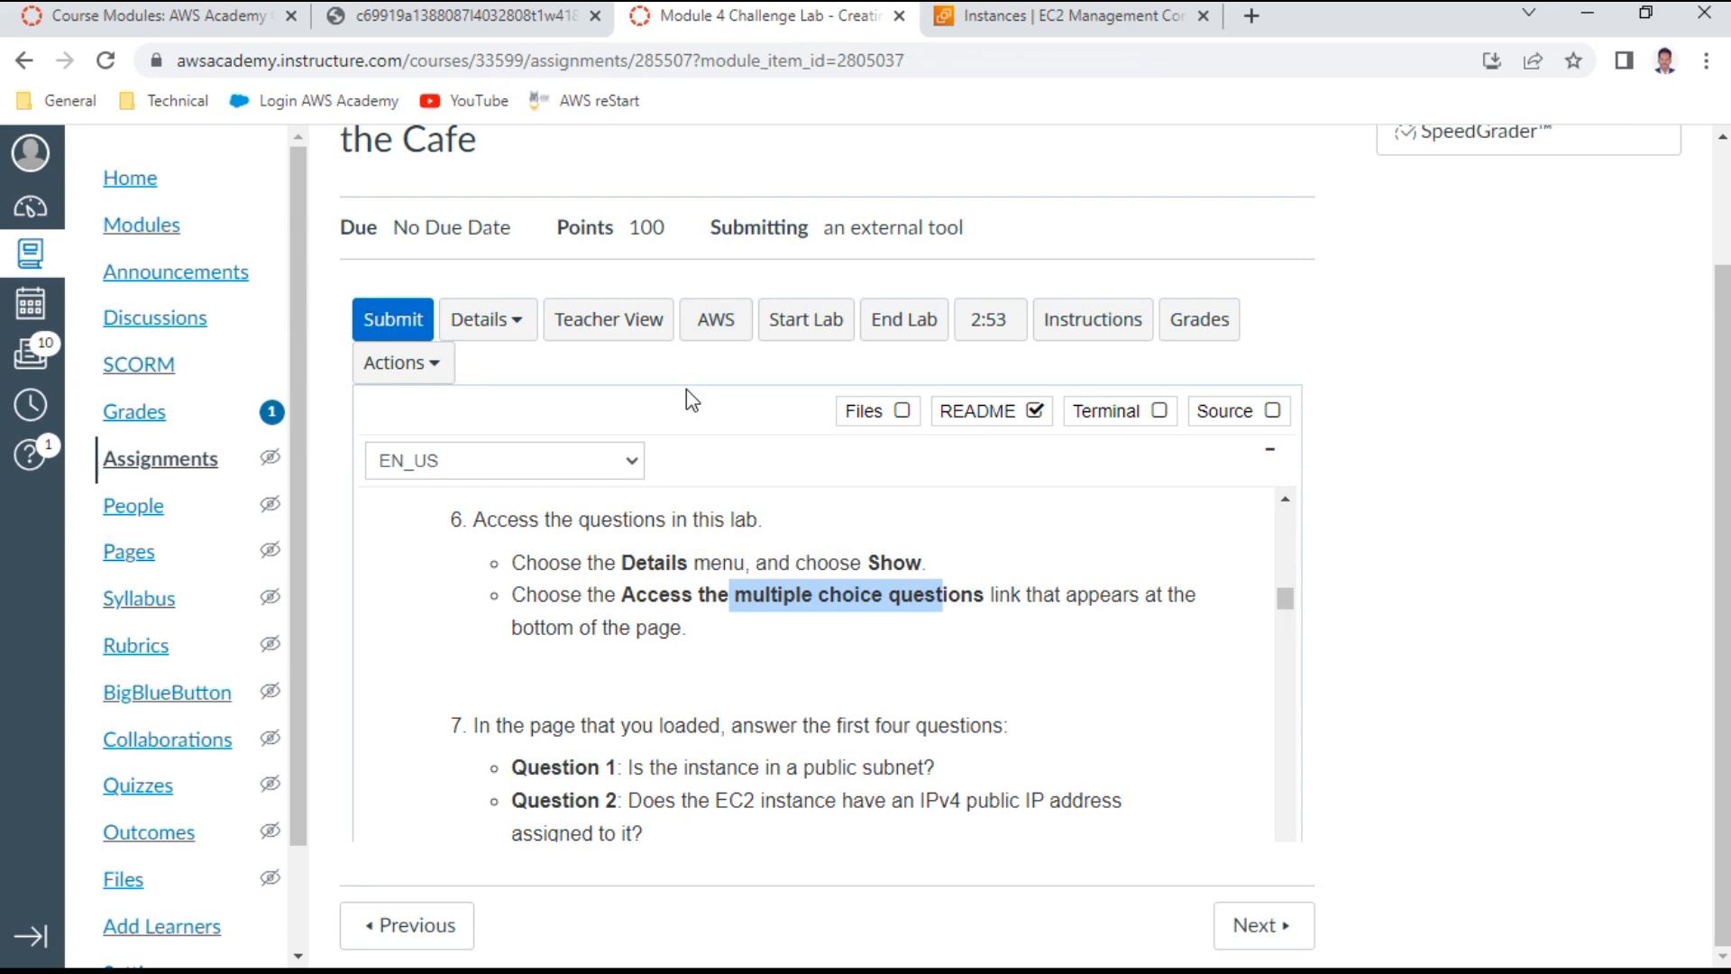
scroll(696, 674, "down", 5)
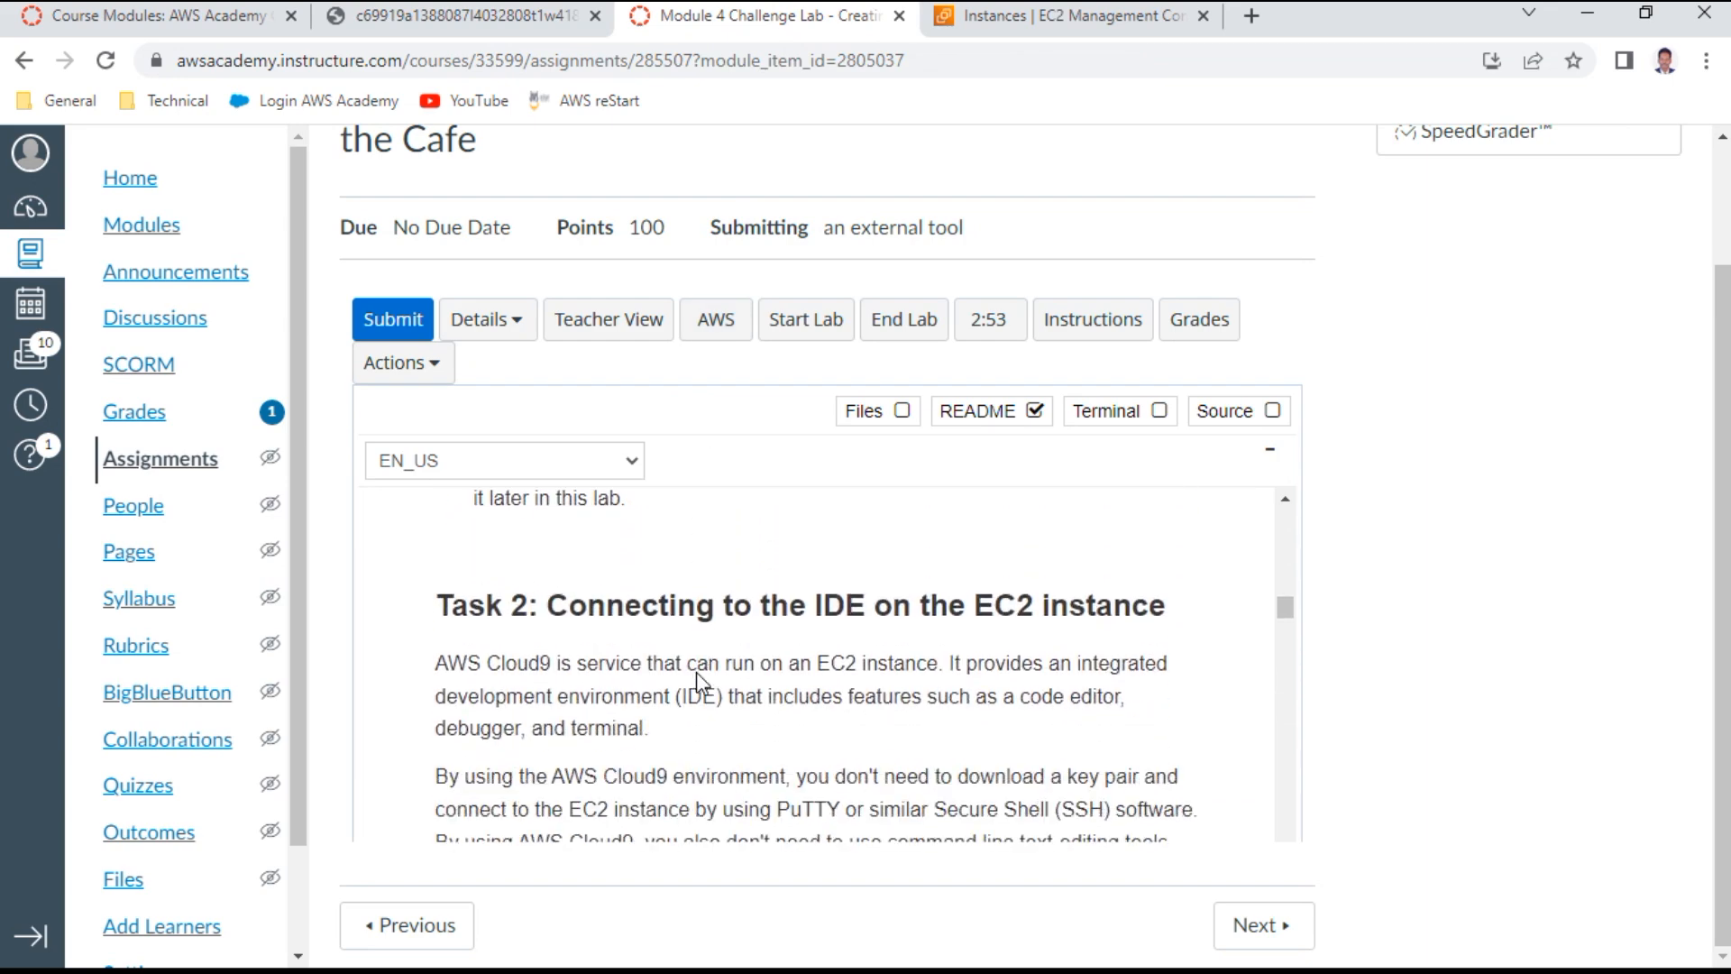
scroll(697, 674, "down", 3)
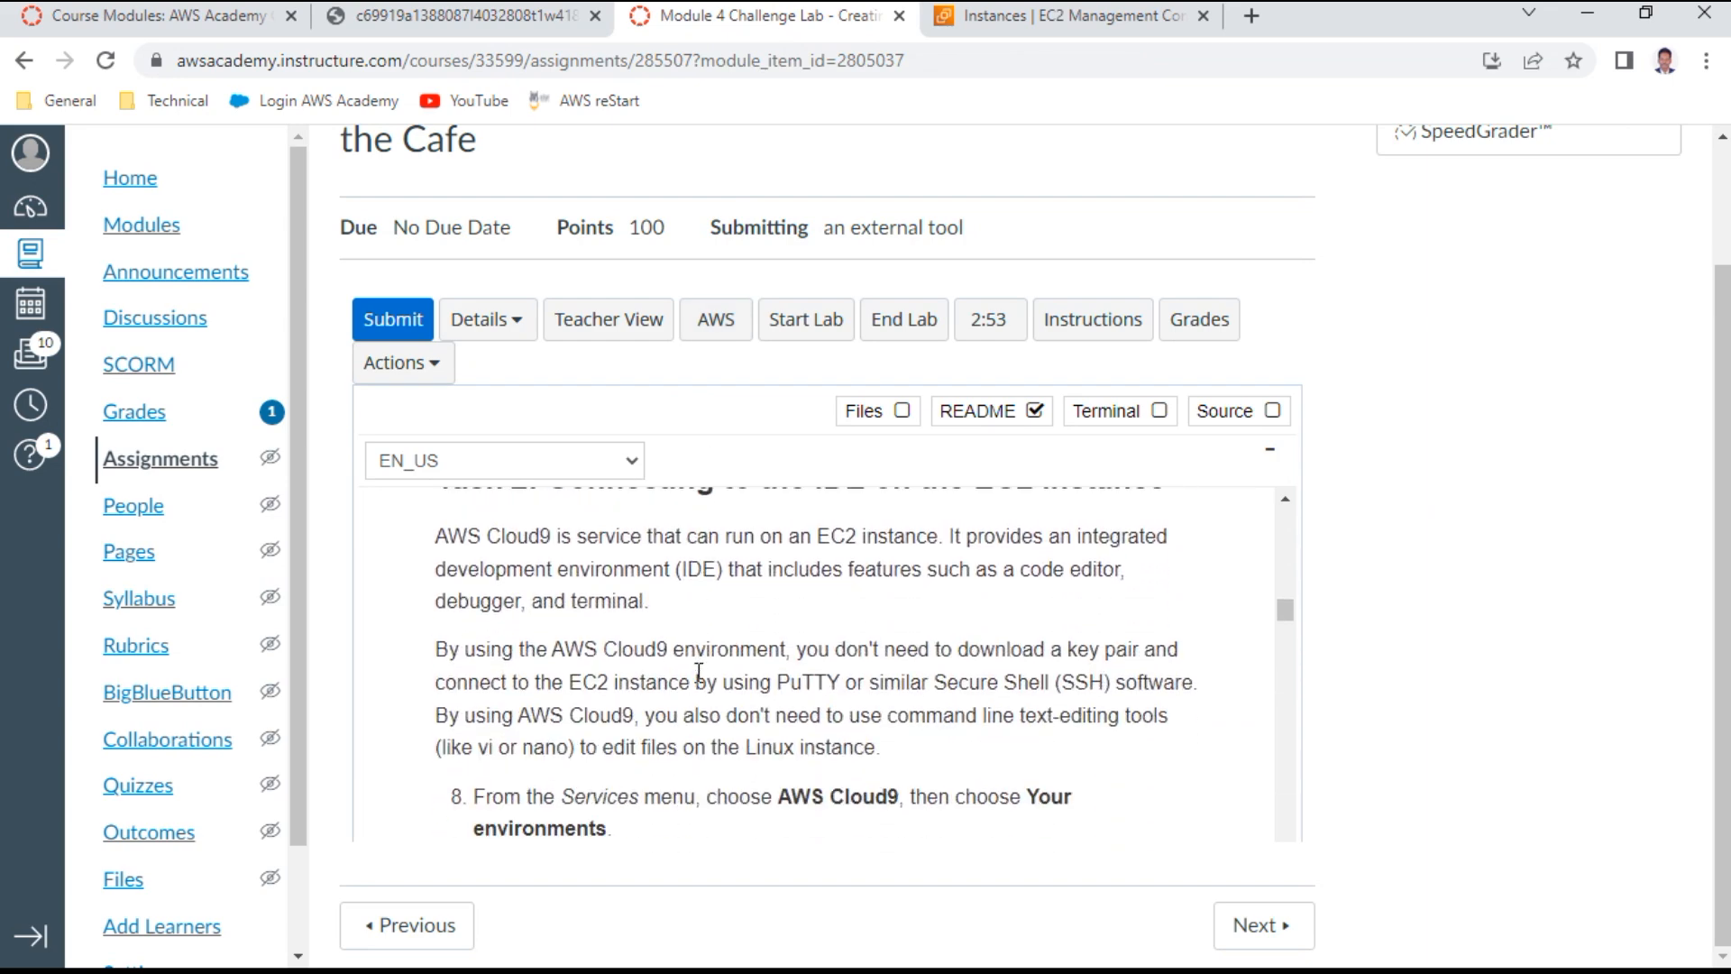
scroll(699, 675, "up", 3)
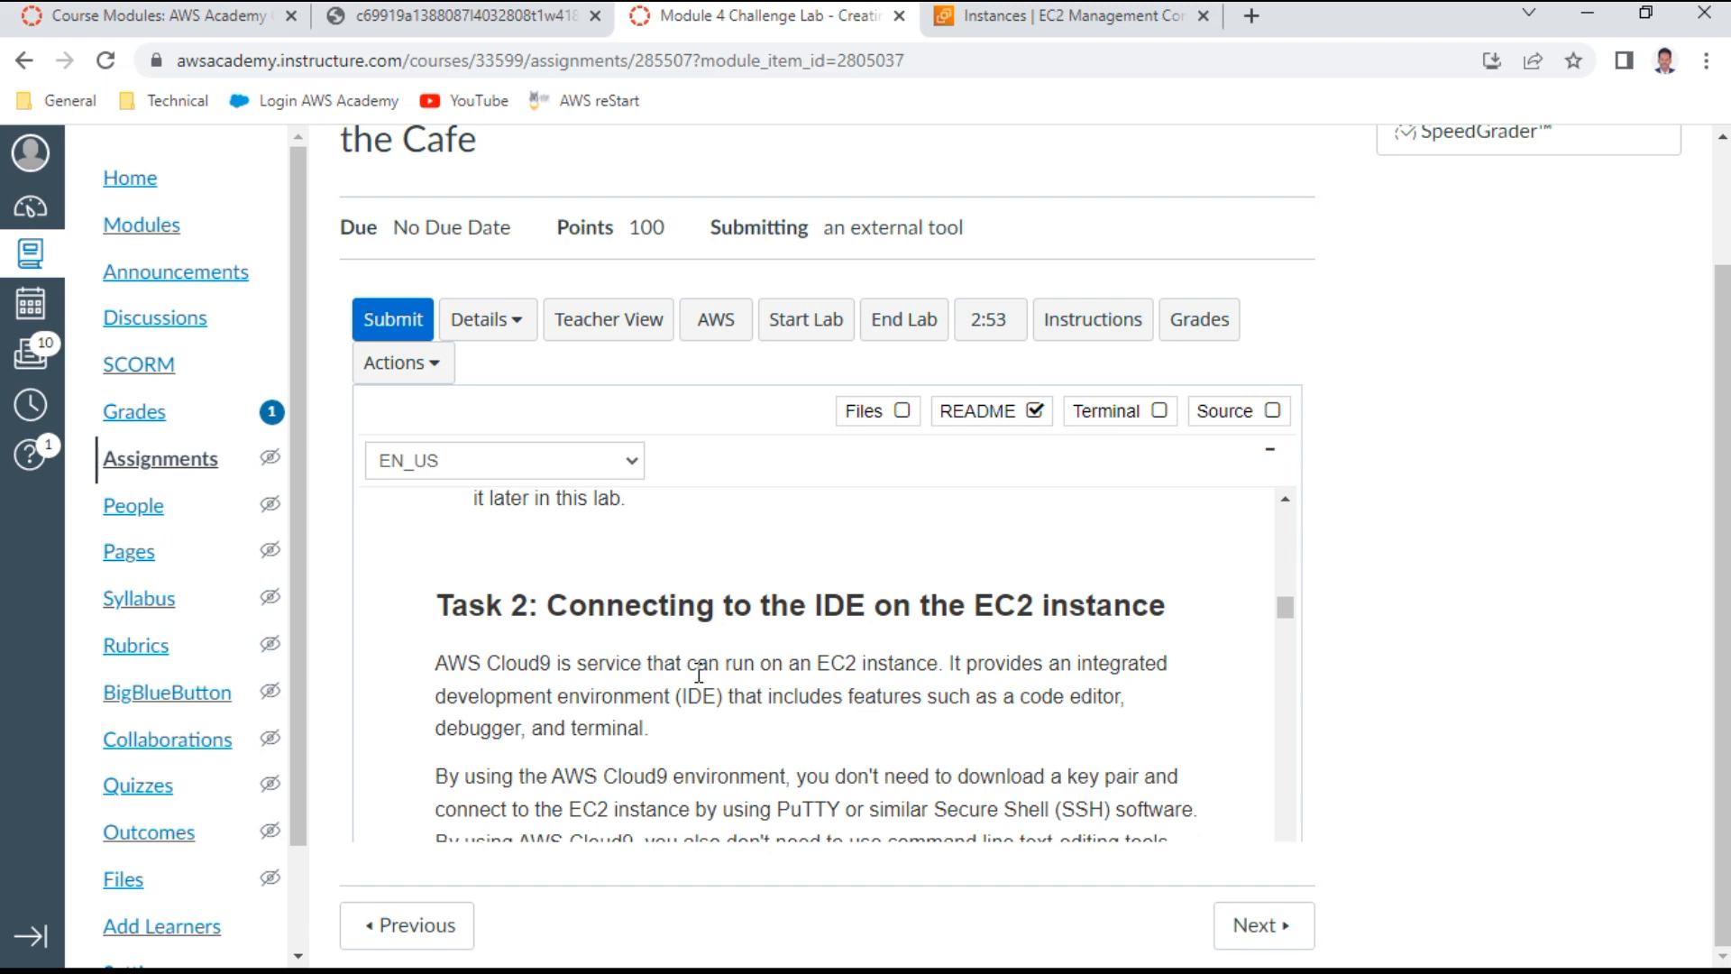
scroll(699, 671, "down", 3)
scroll(702, 682, "down", 3)
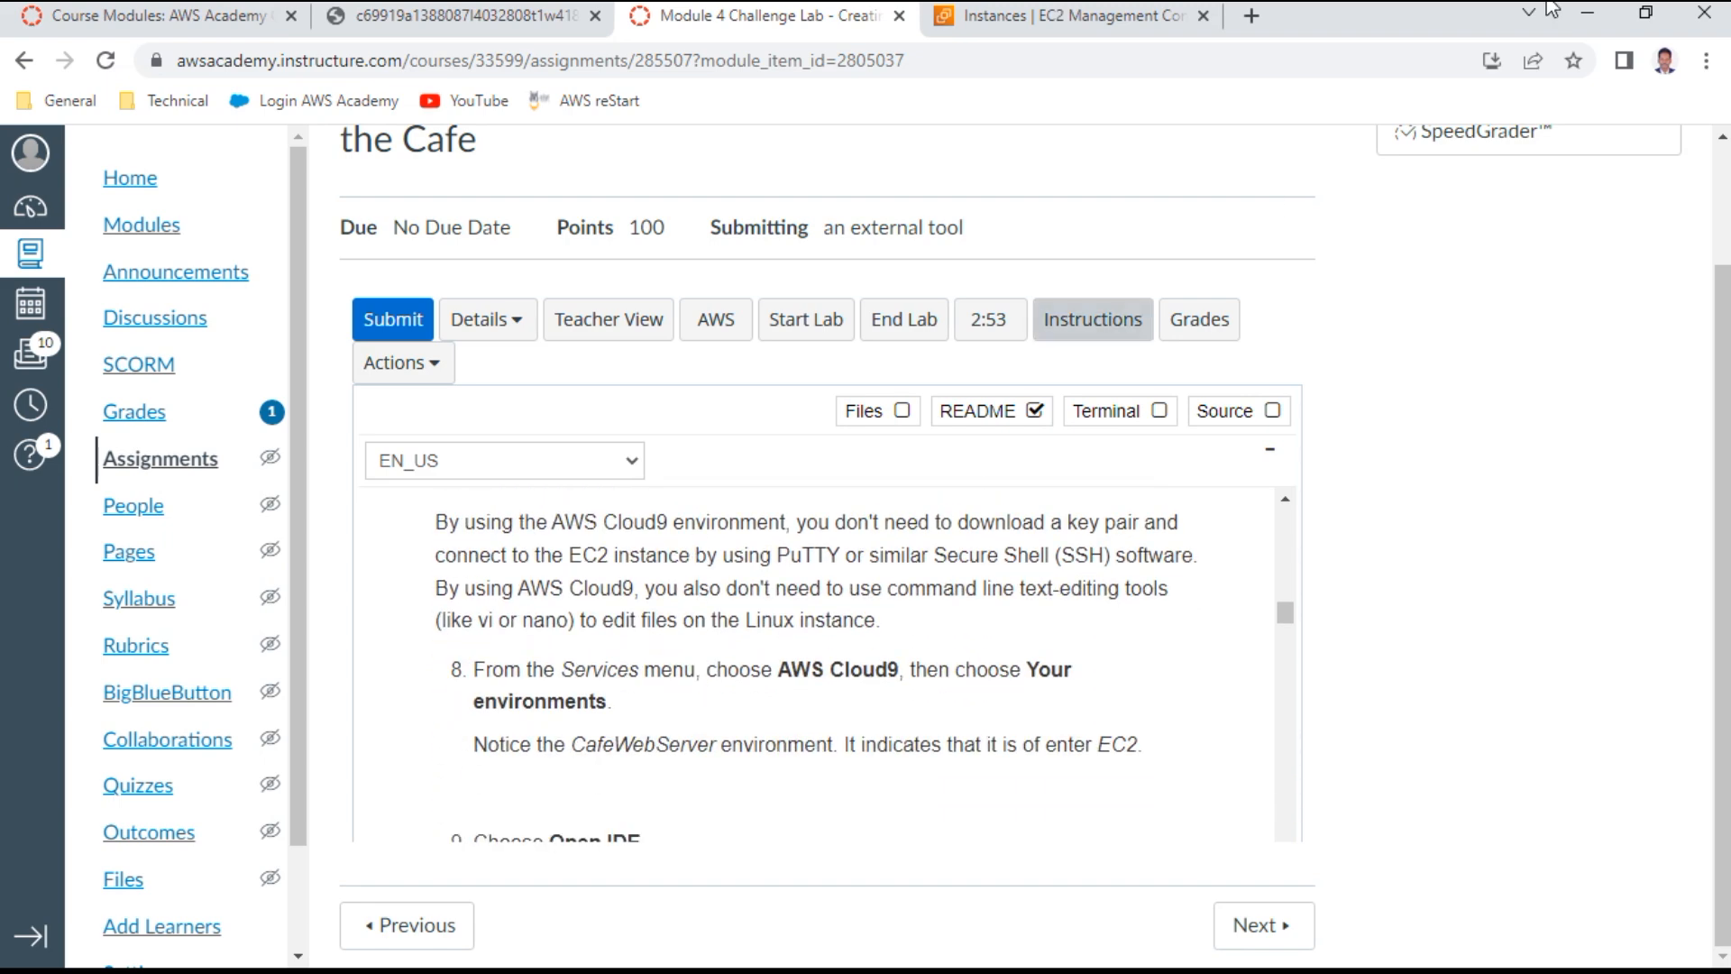
Duplicate the EC2 console in a new browser tab, search its services for cloud9 and open Cloud9 there
left_click(1138, 23)
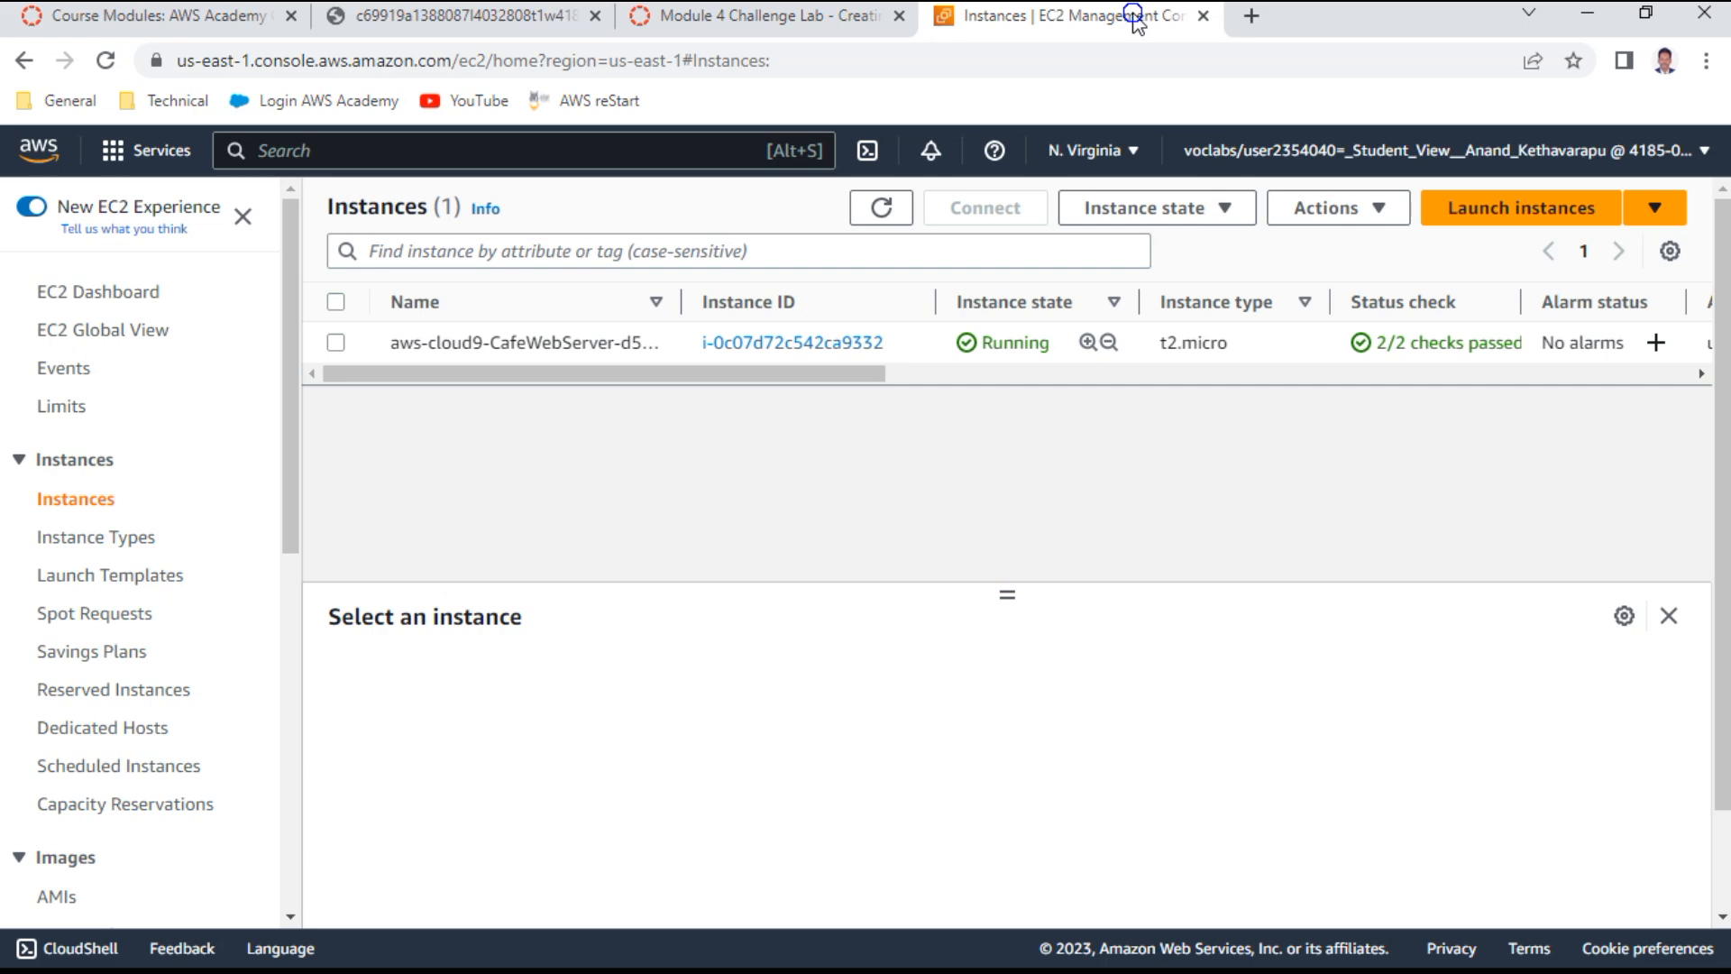
right_click(1138, 23)
left_click(1204, 193)
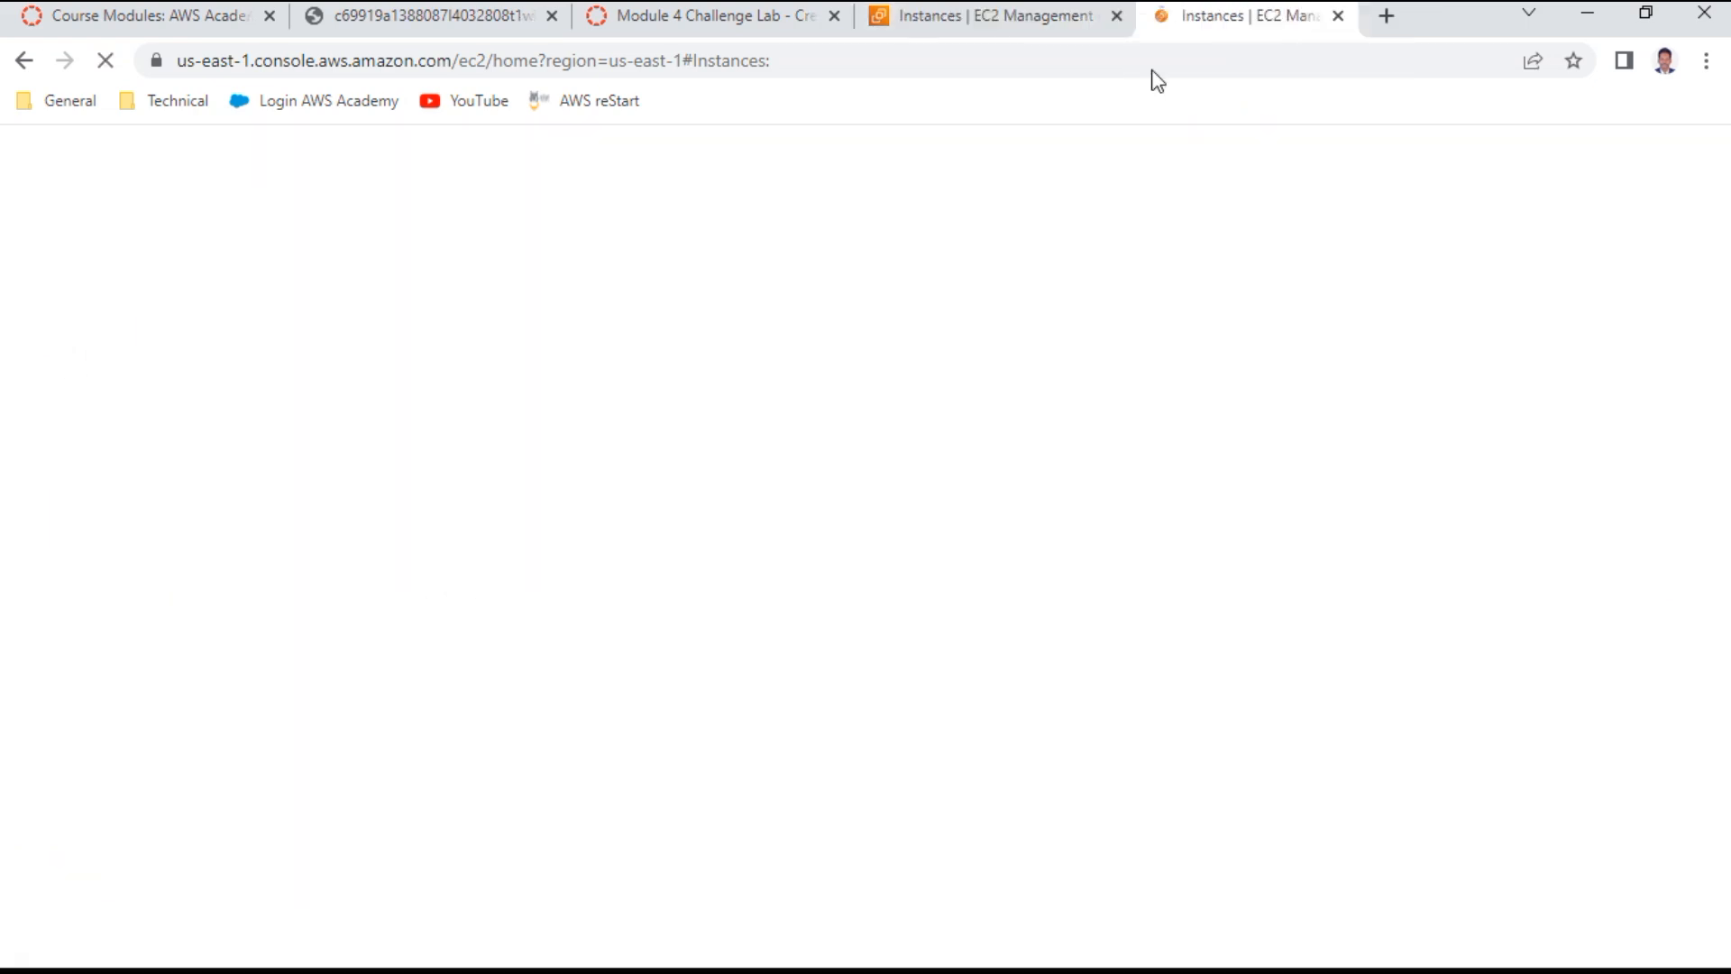
left_click_drag(792, 12, 1010, 21)
left_click(1247, 18)
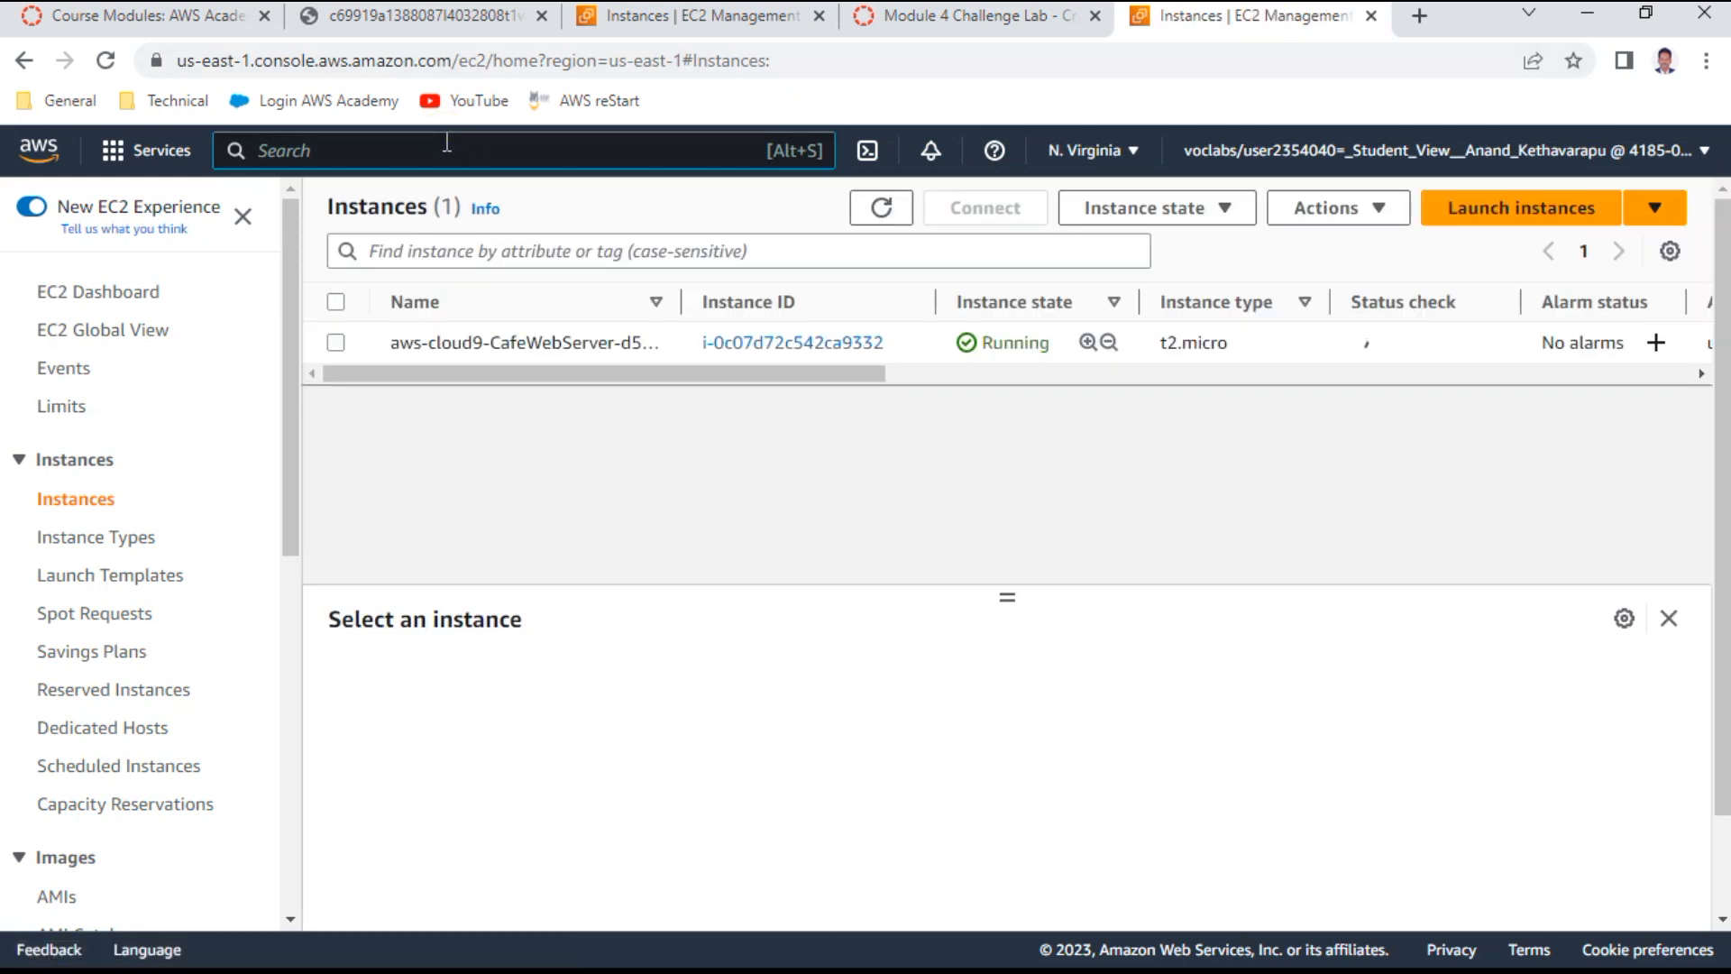
type("cloud9")
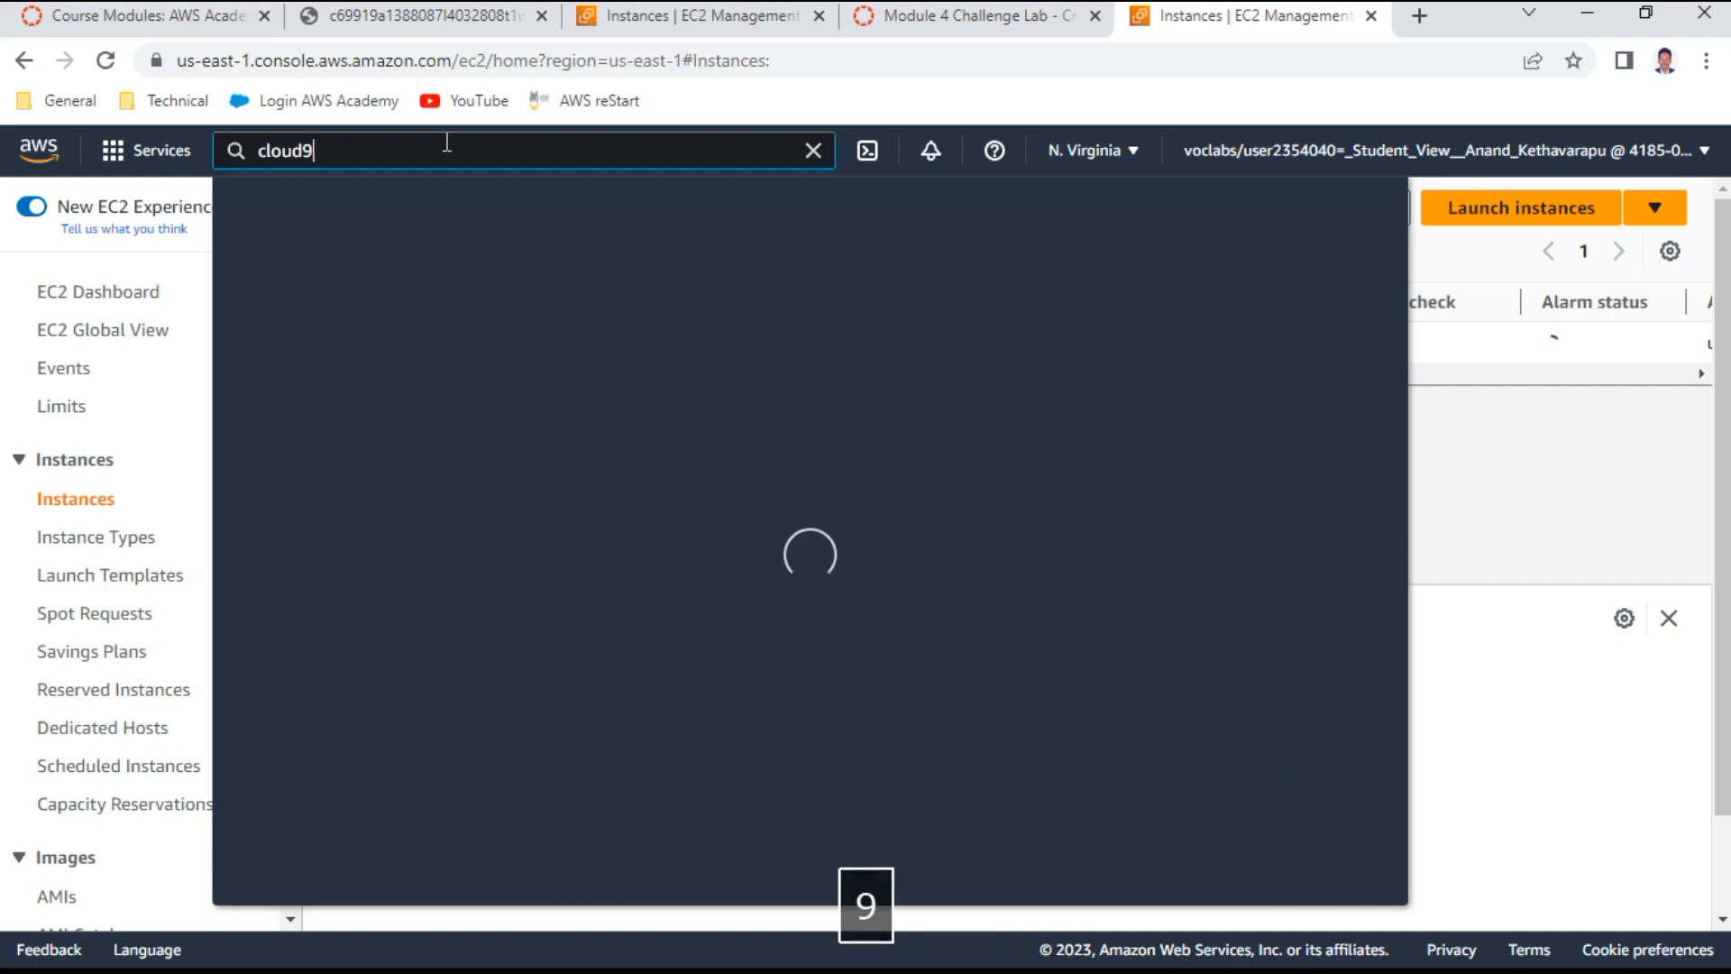
left_click(647, 344)
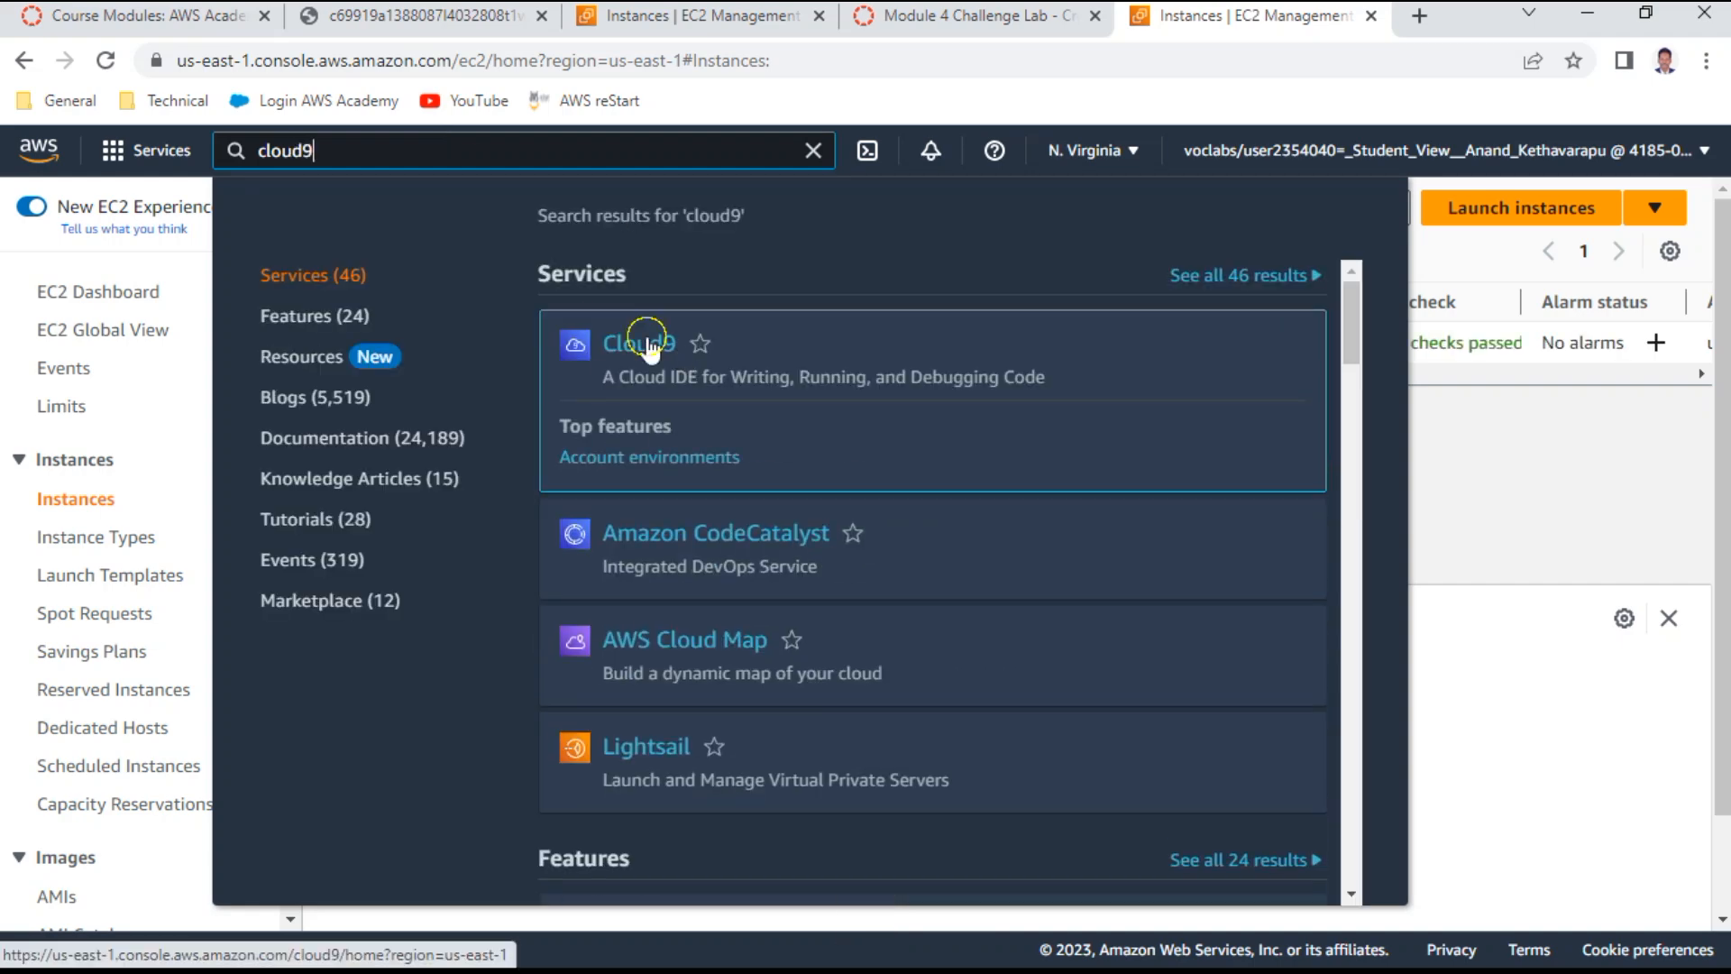
Read the lab instructions on opening the IDE and on its Bash terminal, file browser and file editor
left_click(999, 16)
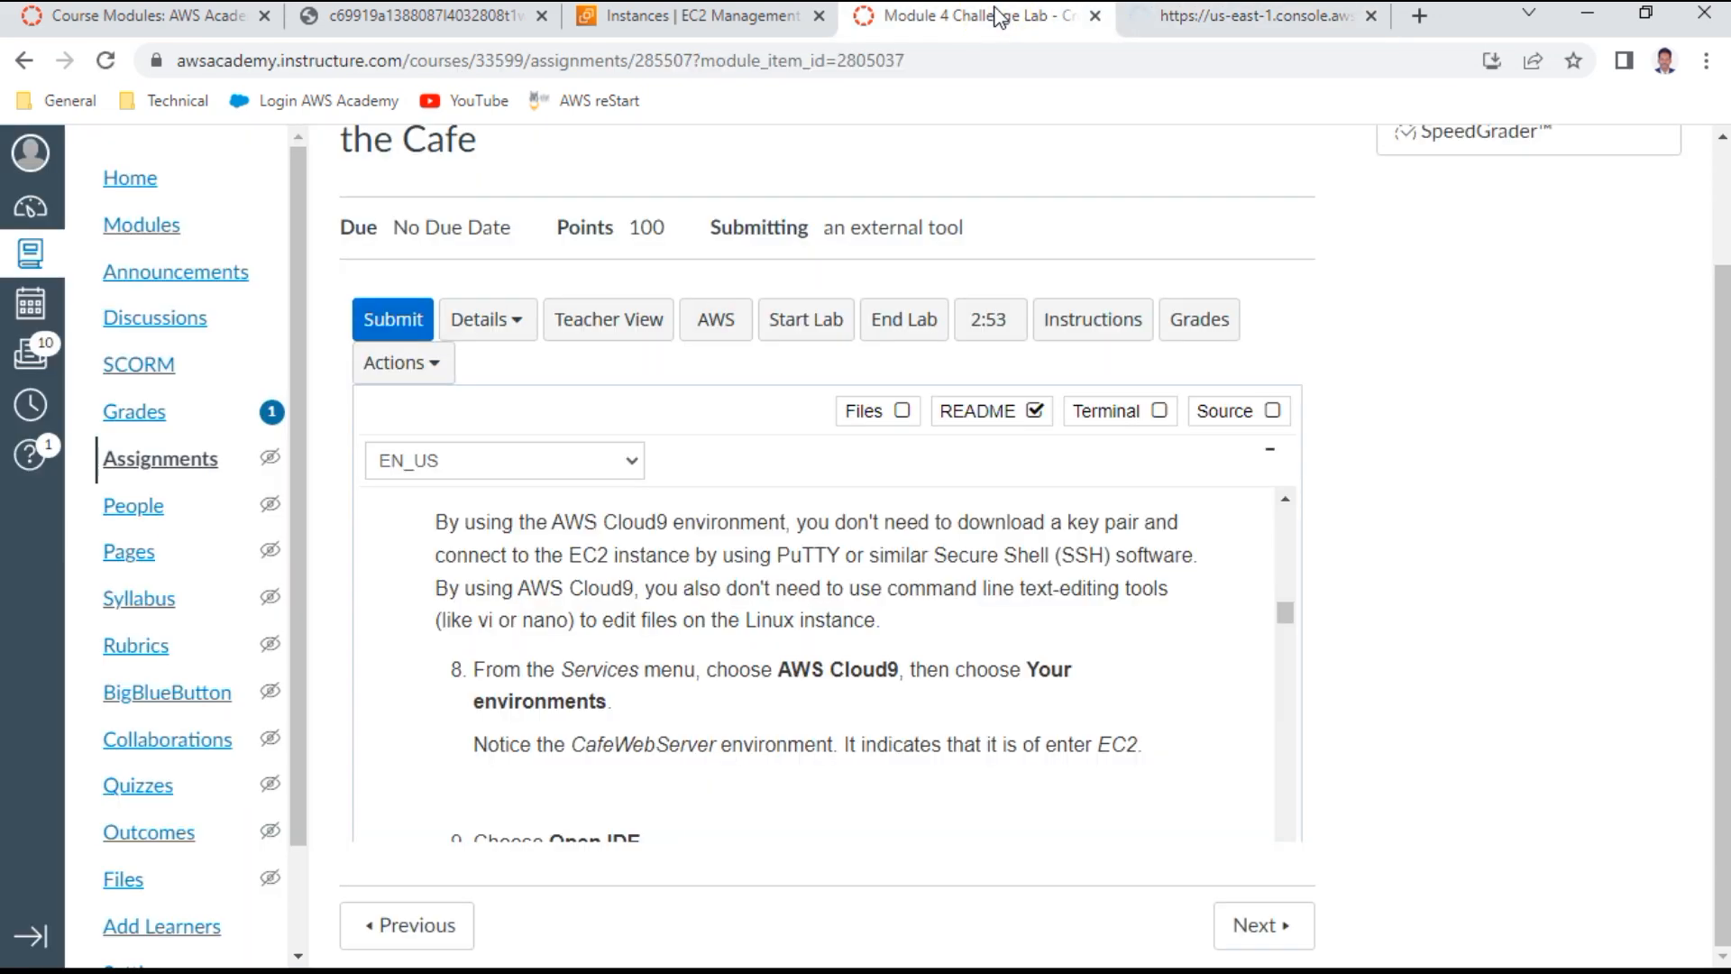
scroll(639, 716, "down", 1)
scroll(836, 613, "down", 2)
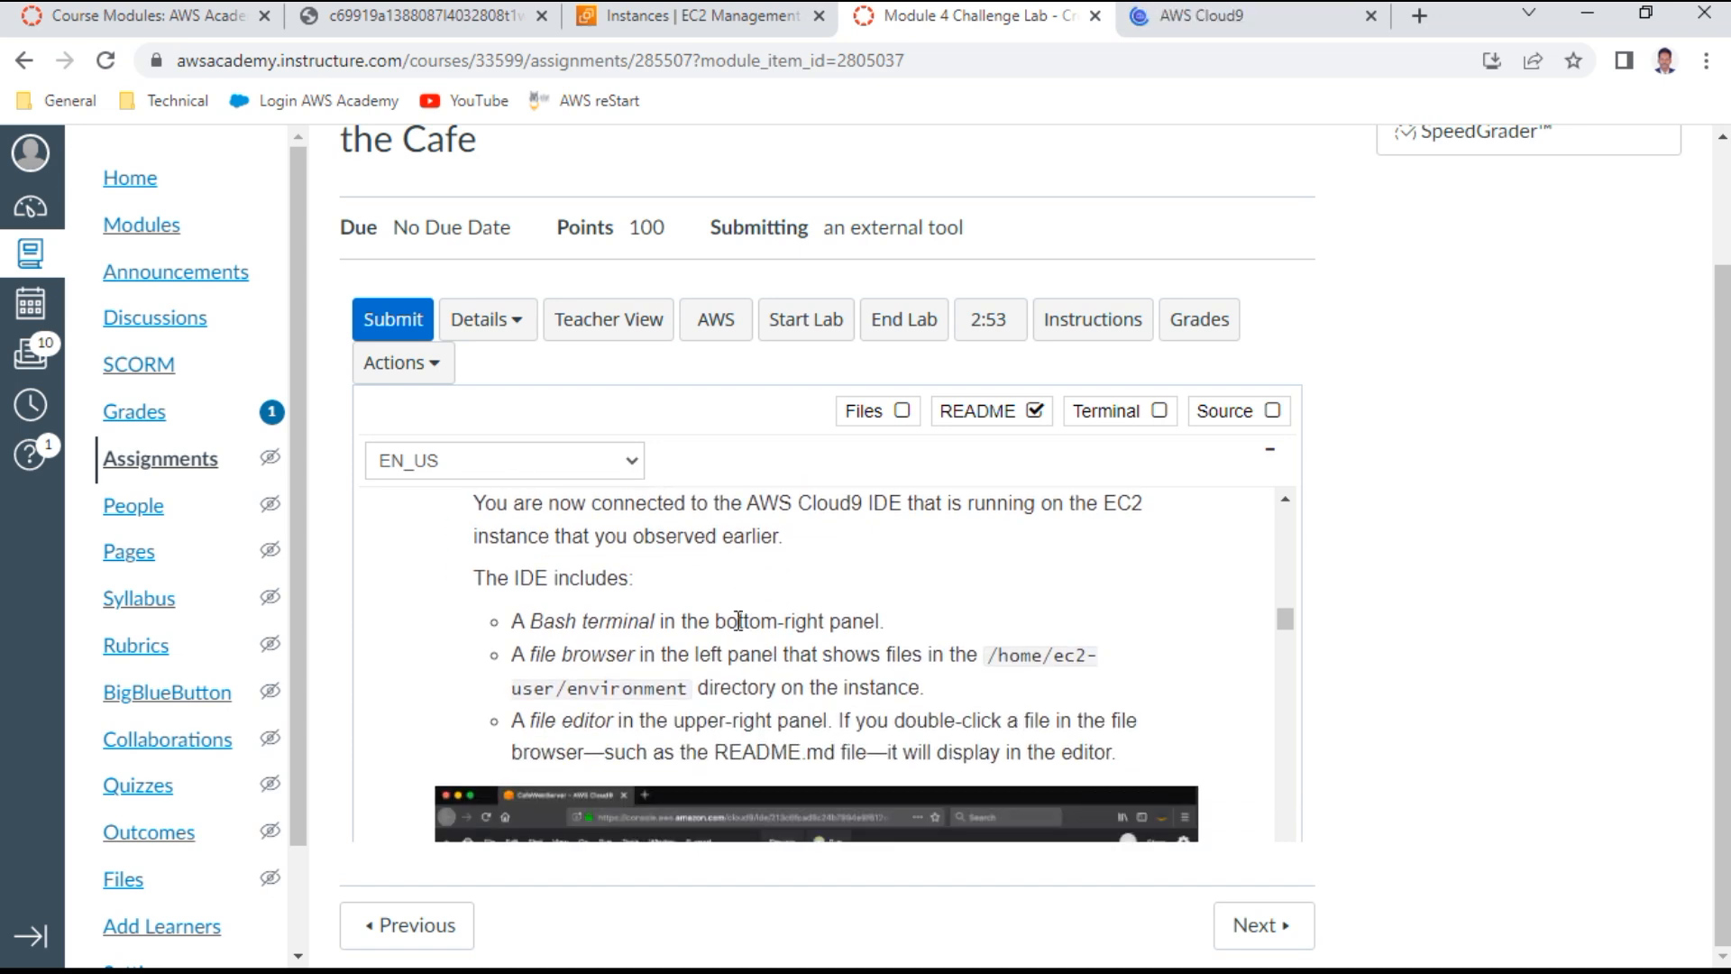
scroll(738, 621, "down", 1)
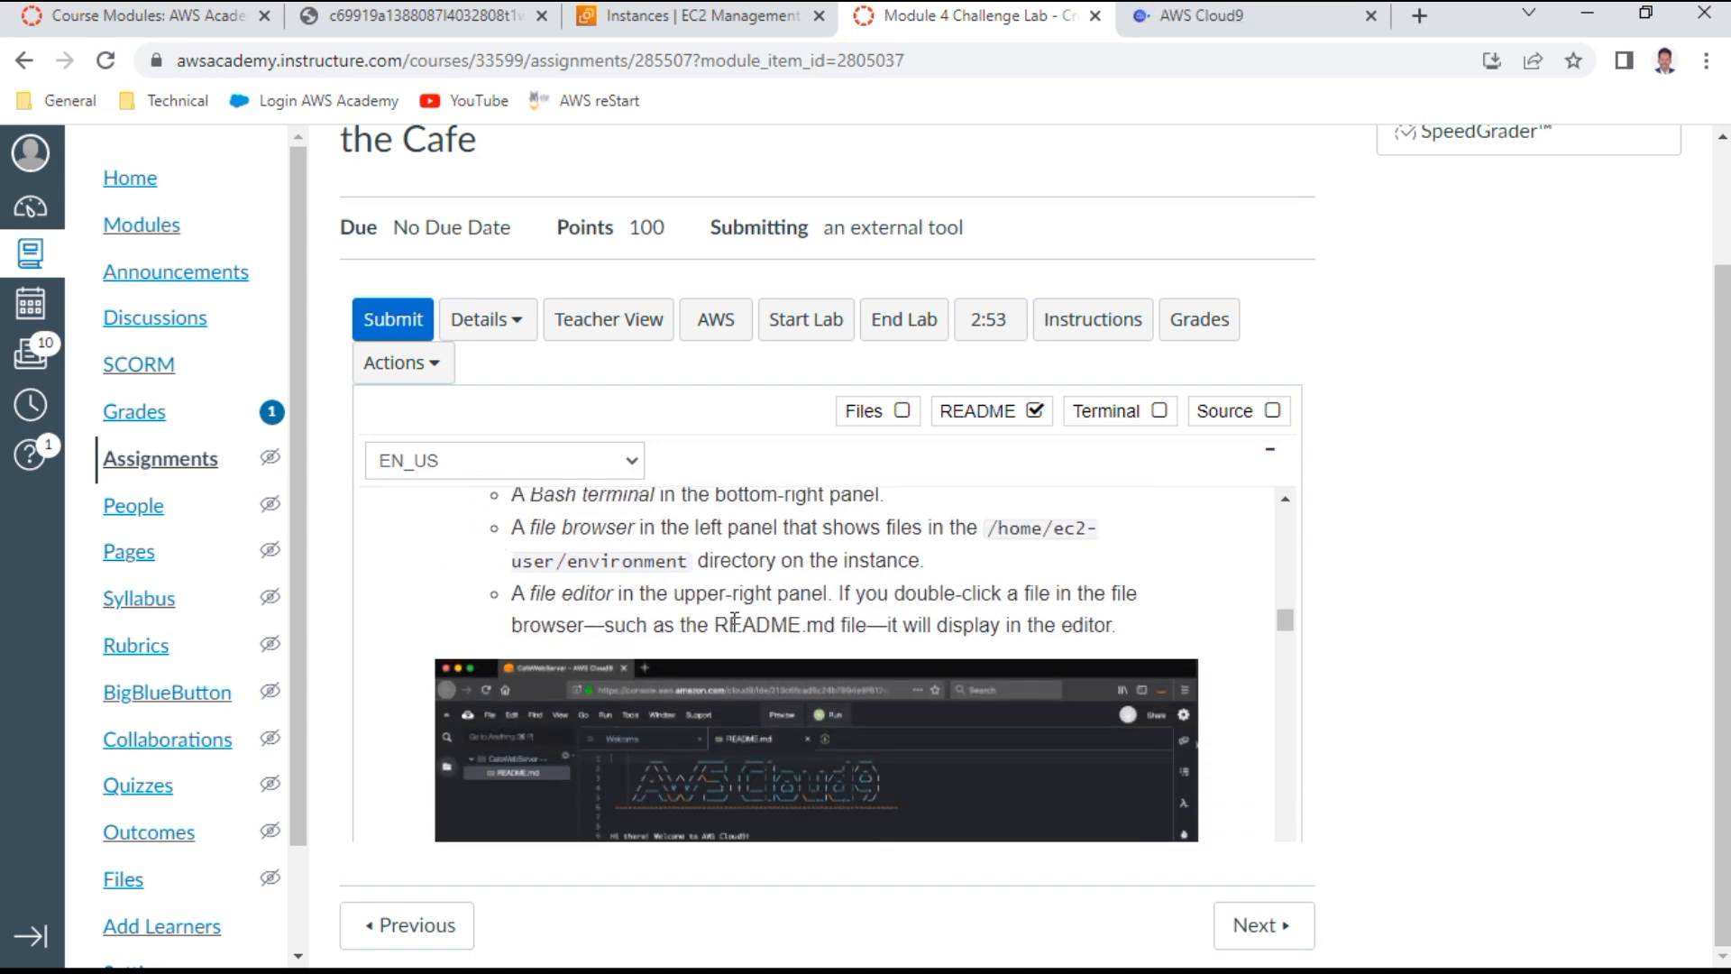
Open the CafeWebServer environment in the Cloud9 IDE and place the lab instructions tab beside it
left_click(1225, 20)
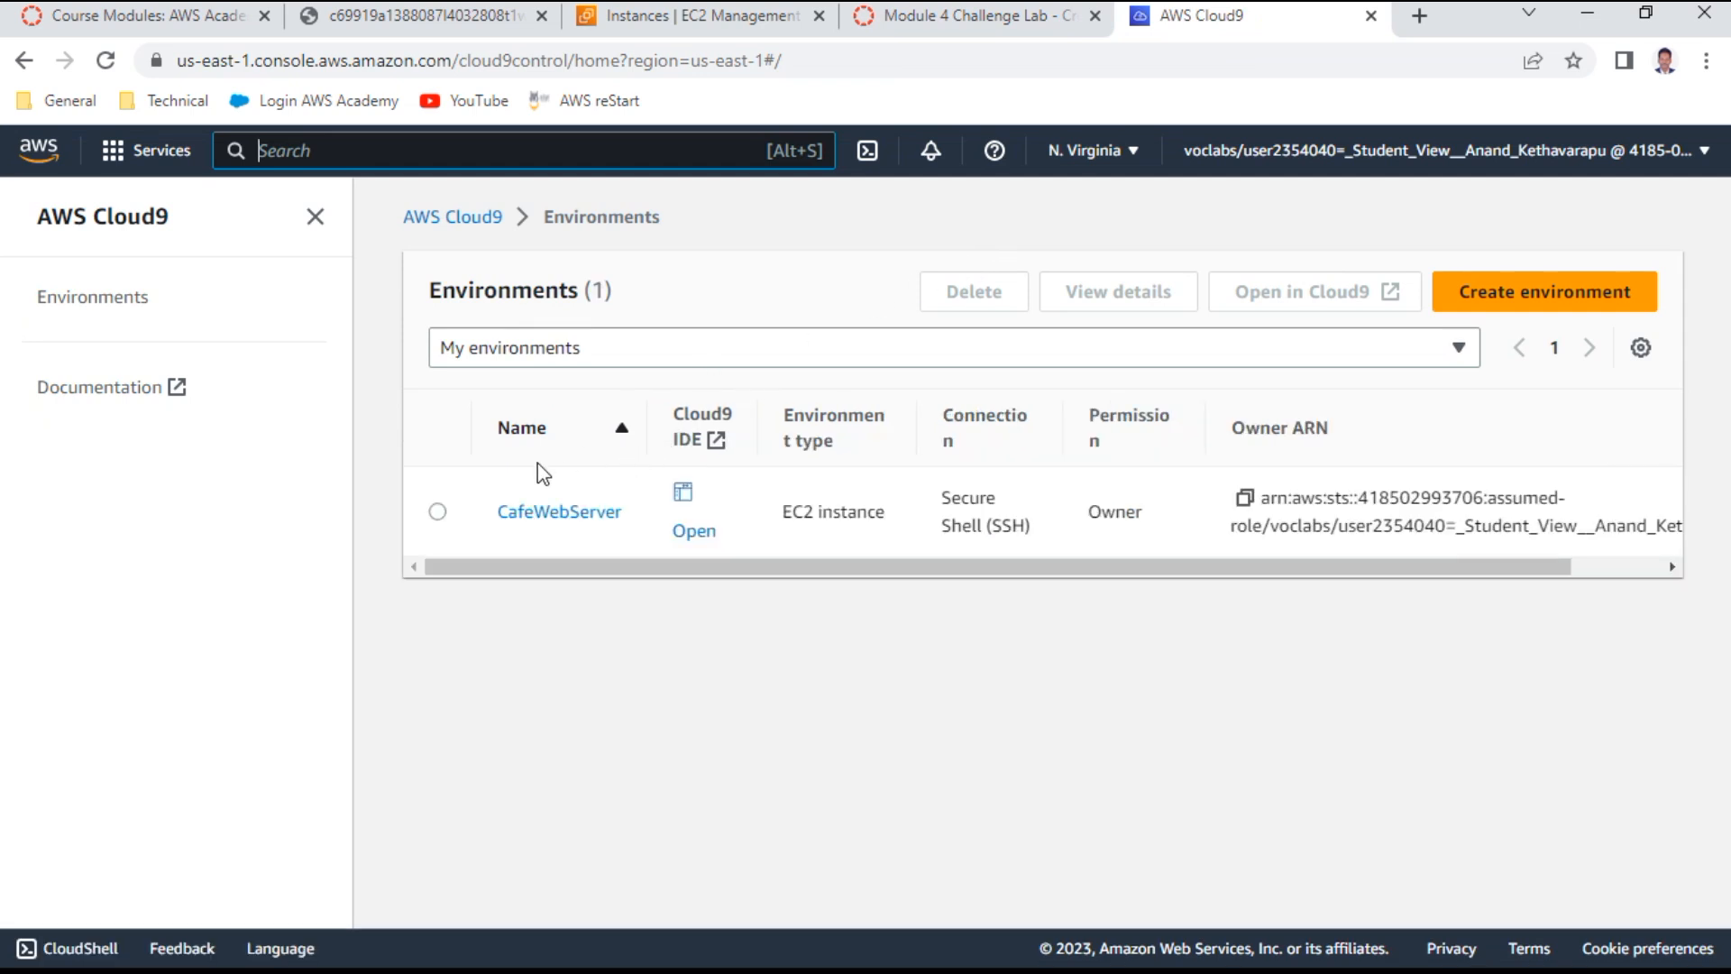
left_click(437, 511)
left_click(1343, 288)
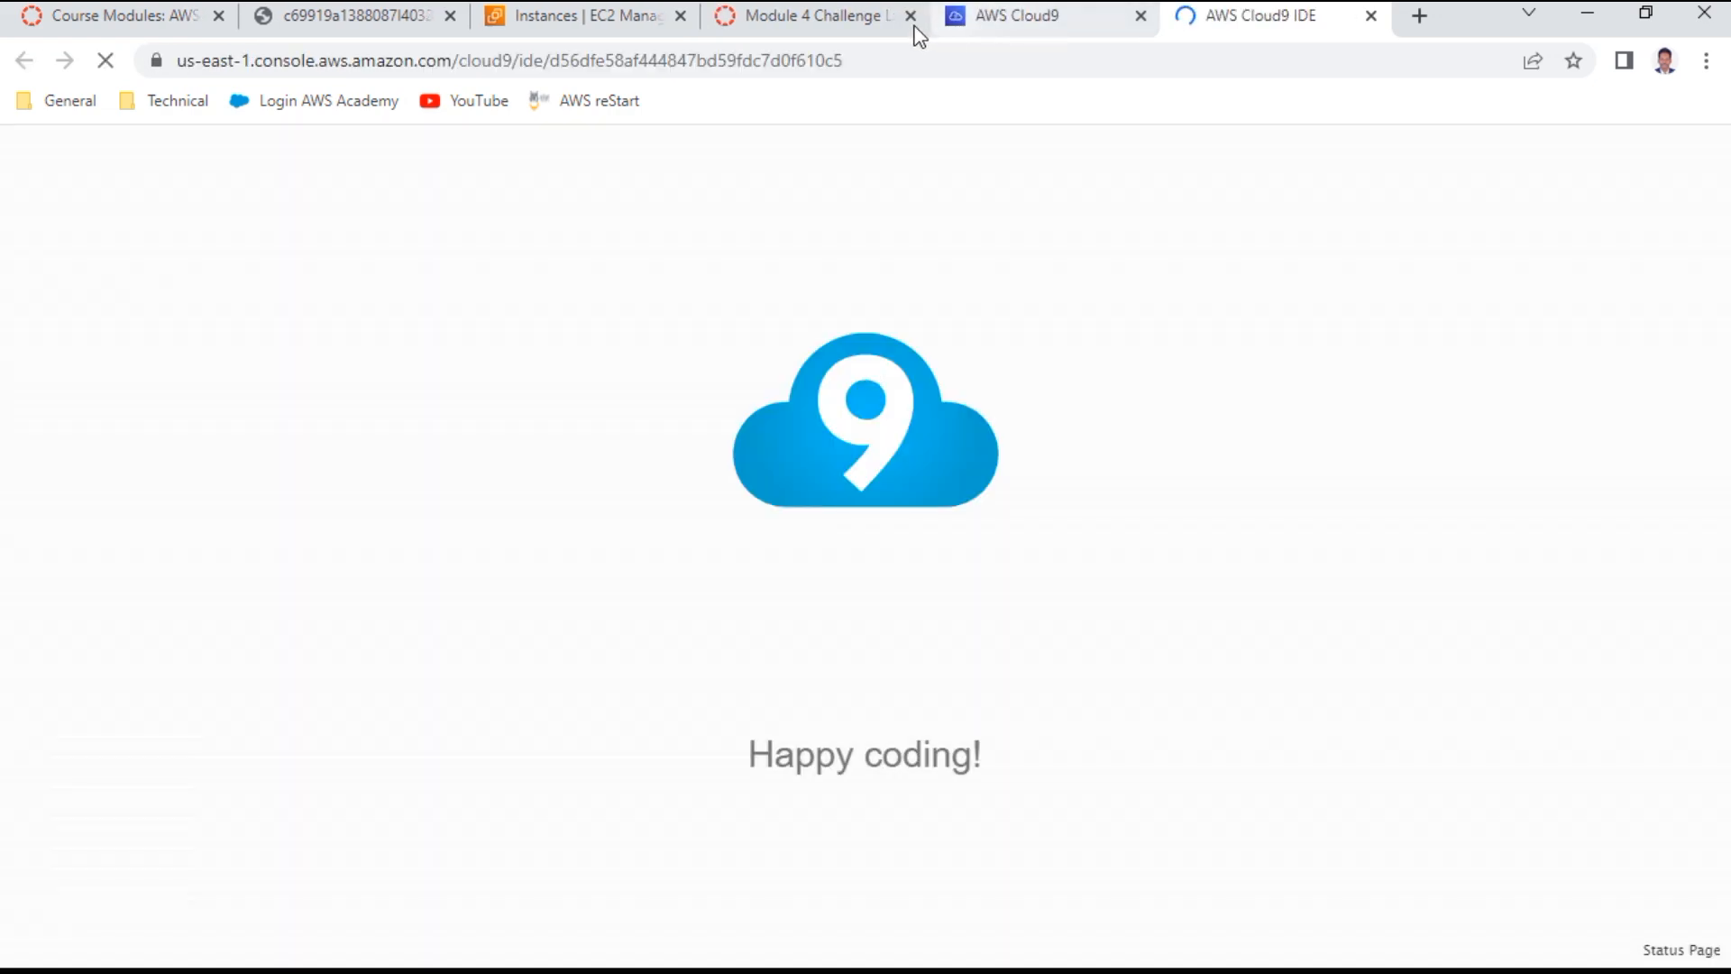
left_click_drag(838, 18, 1162, 18)
left_click(1242, 18)
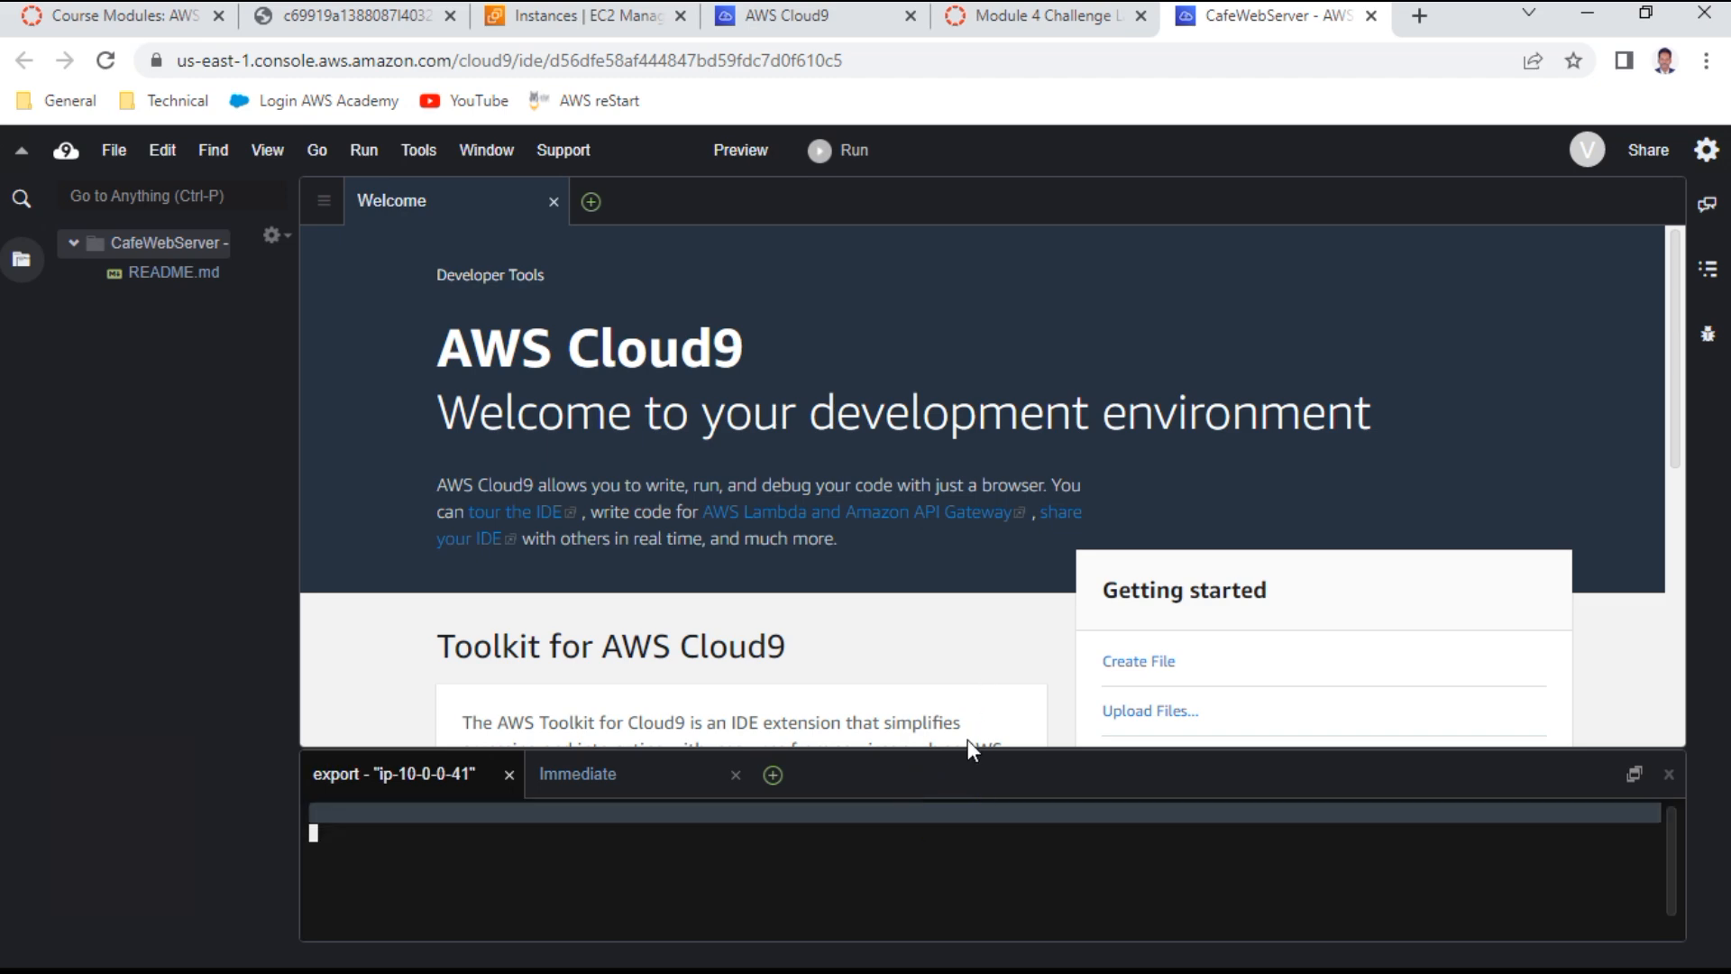
Enlarge the IDE's Bash terminal area and run pwd in it
left_click_drag(968, 748, 982, 440)
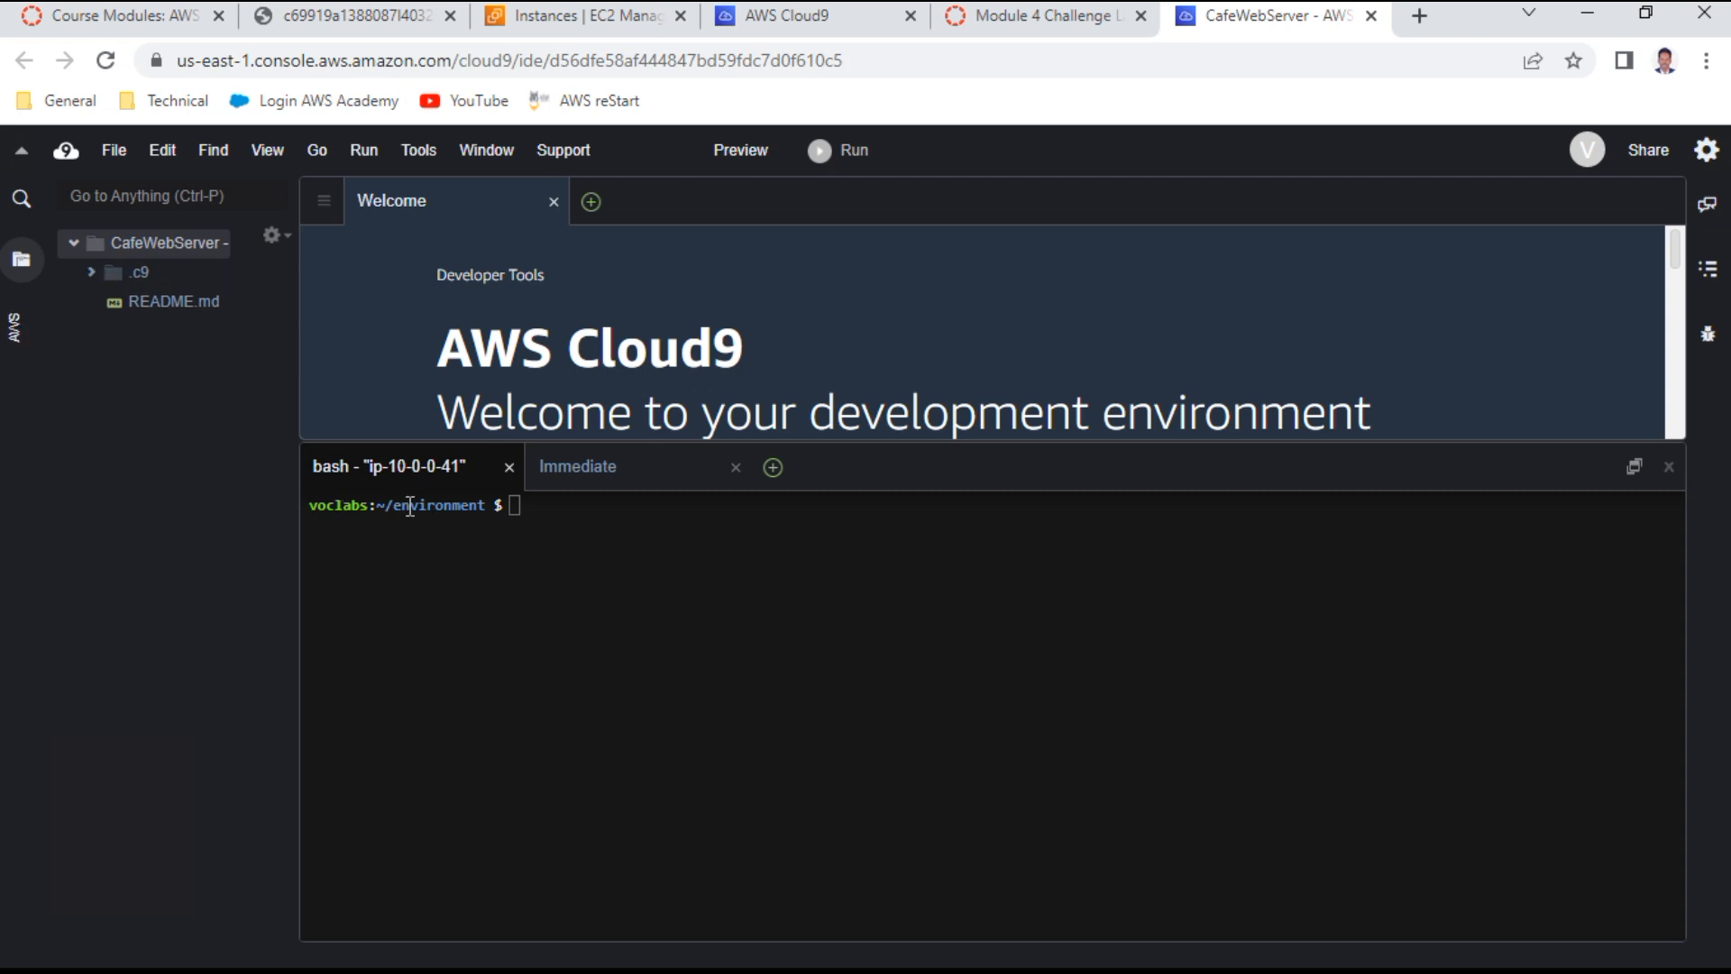
left_click(575, 516)
type("p")
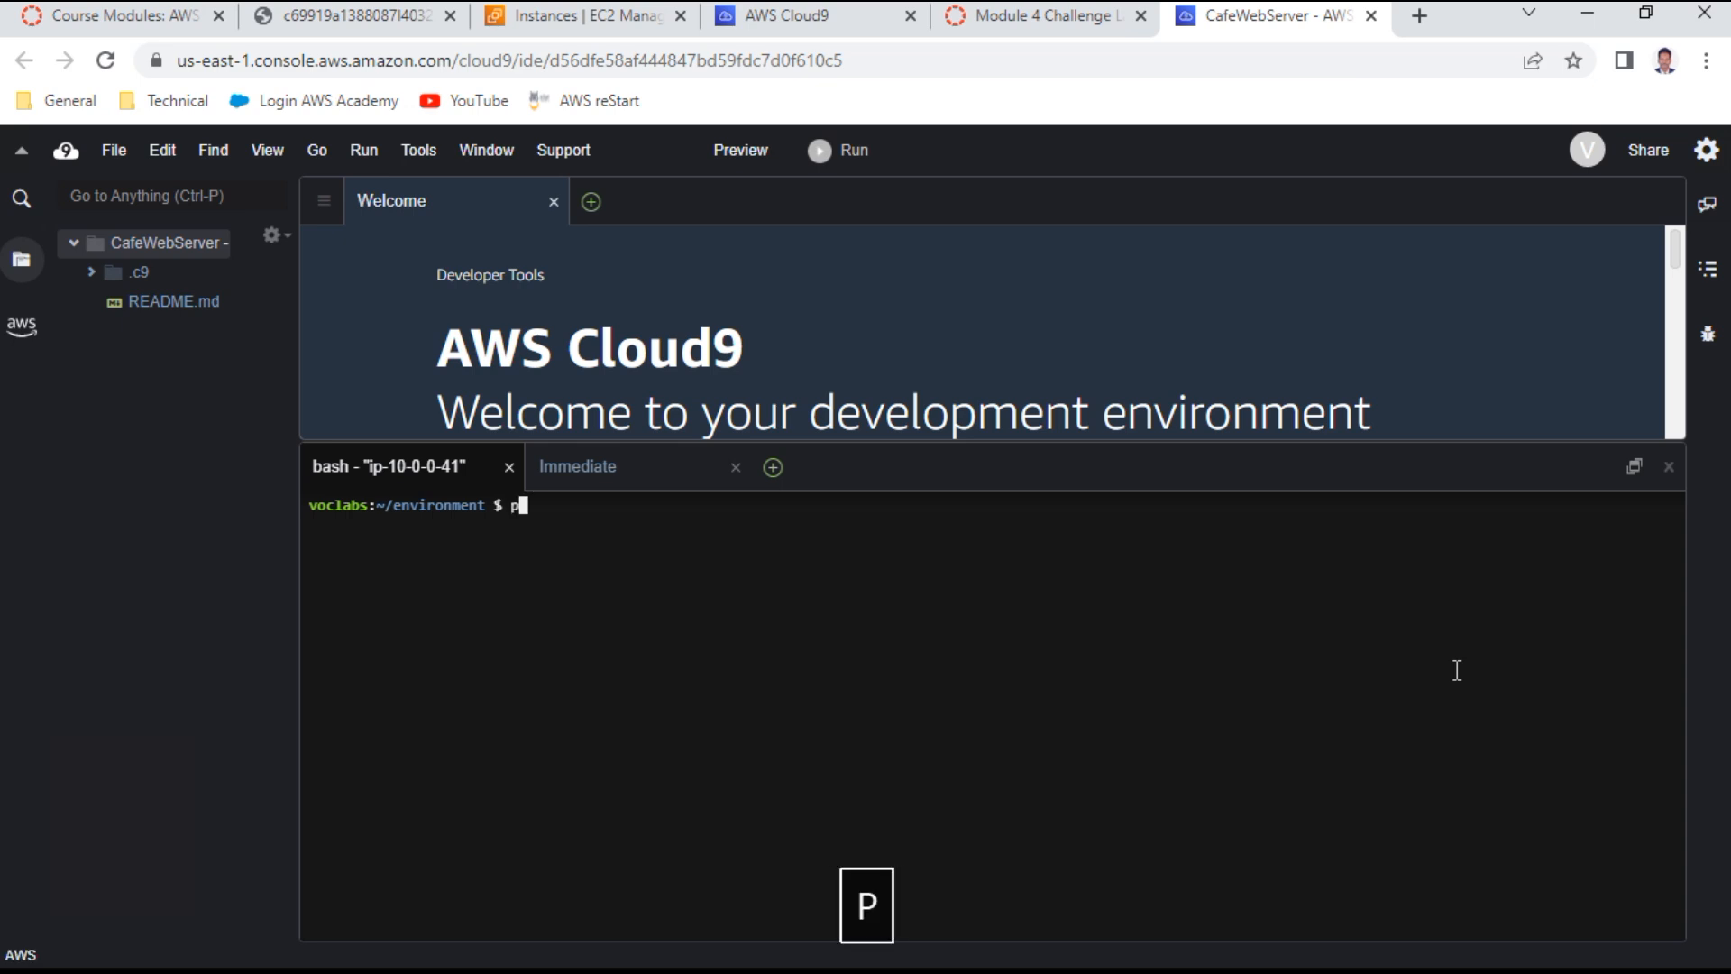
type("wd")
key("Return")
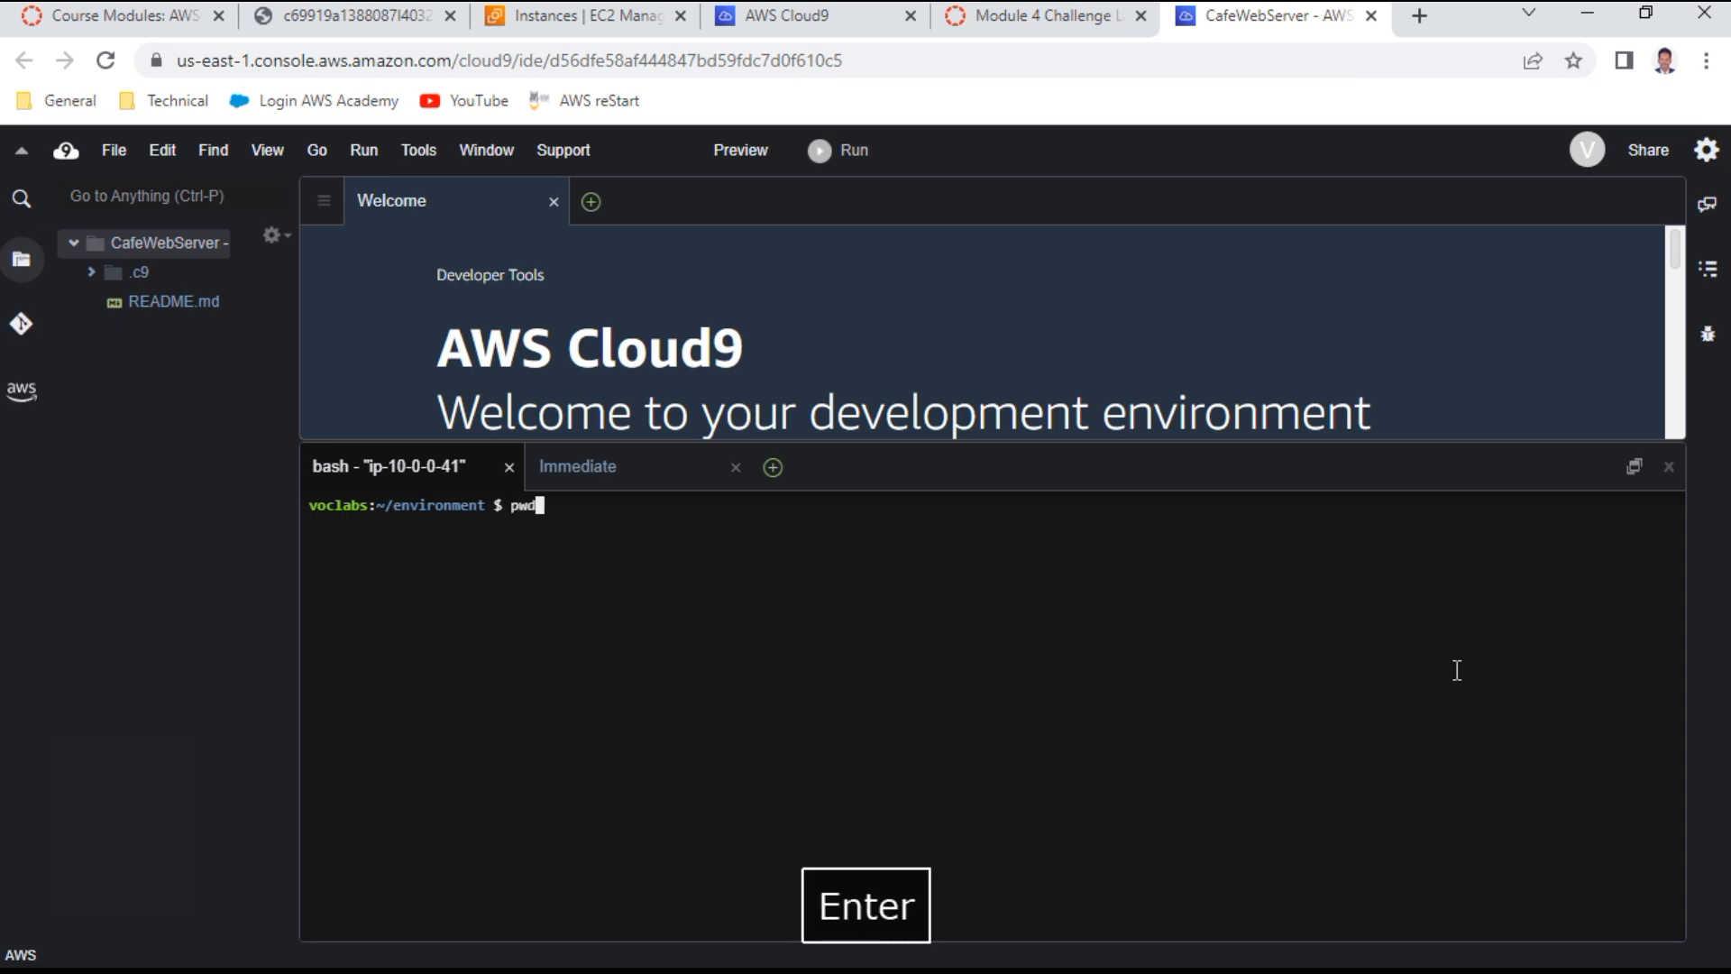
Copy the OS version command cat /proc/version from Task 3 of the lab instructions and run it in the Cloud9 Bash terminal
left_click(990, 24)
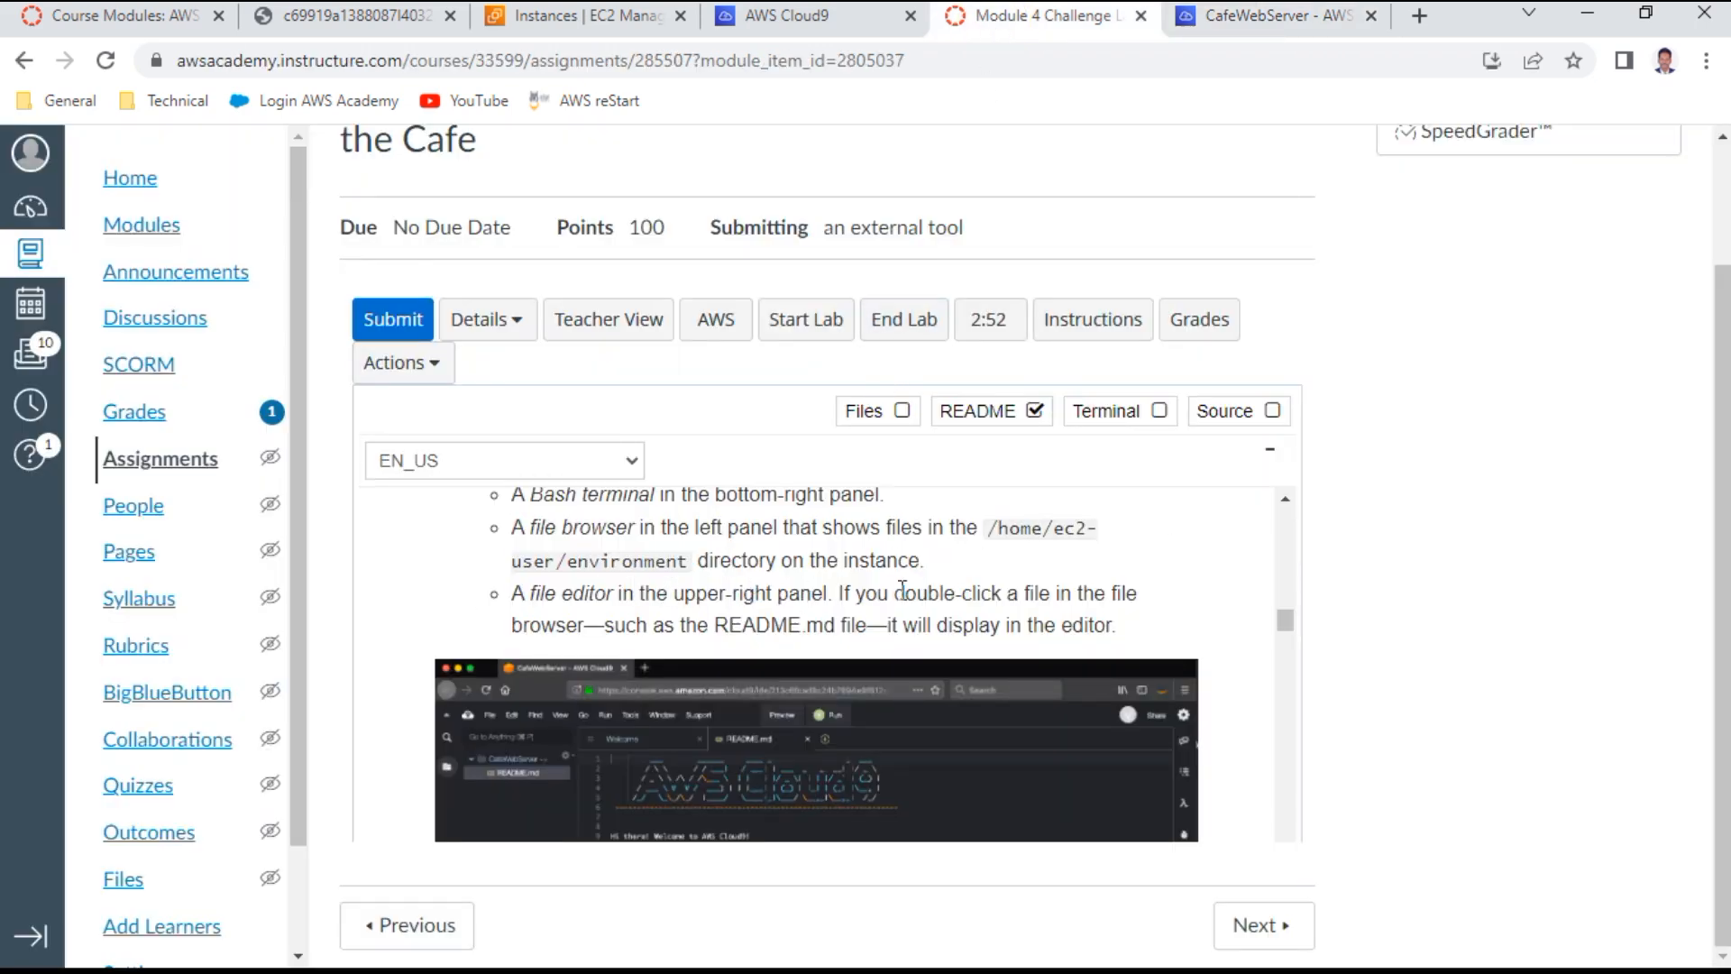
scroll(904, 591, "down", 5)
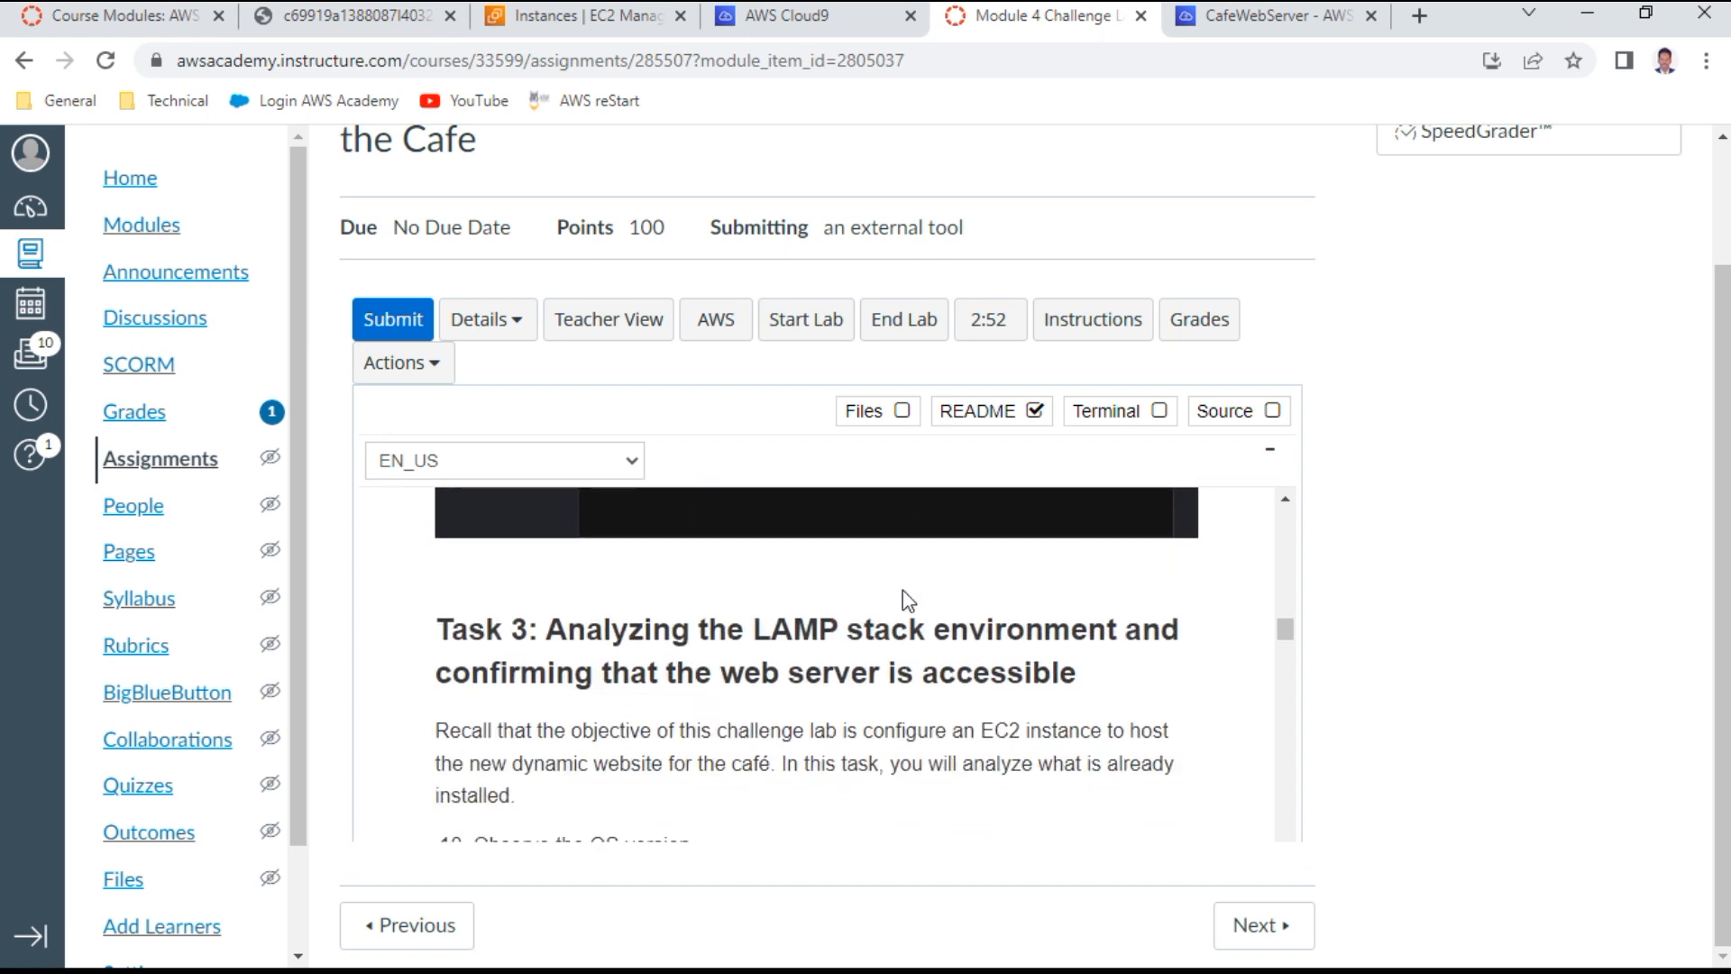
scroll(904, 599, "down", 1)
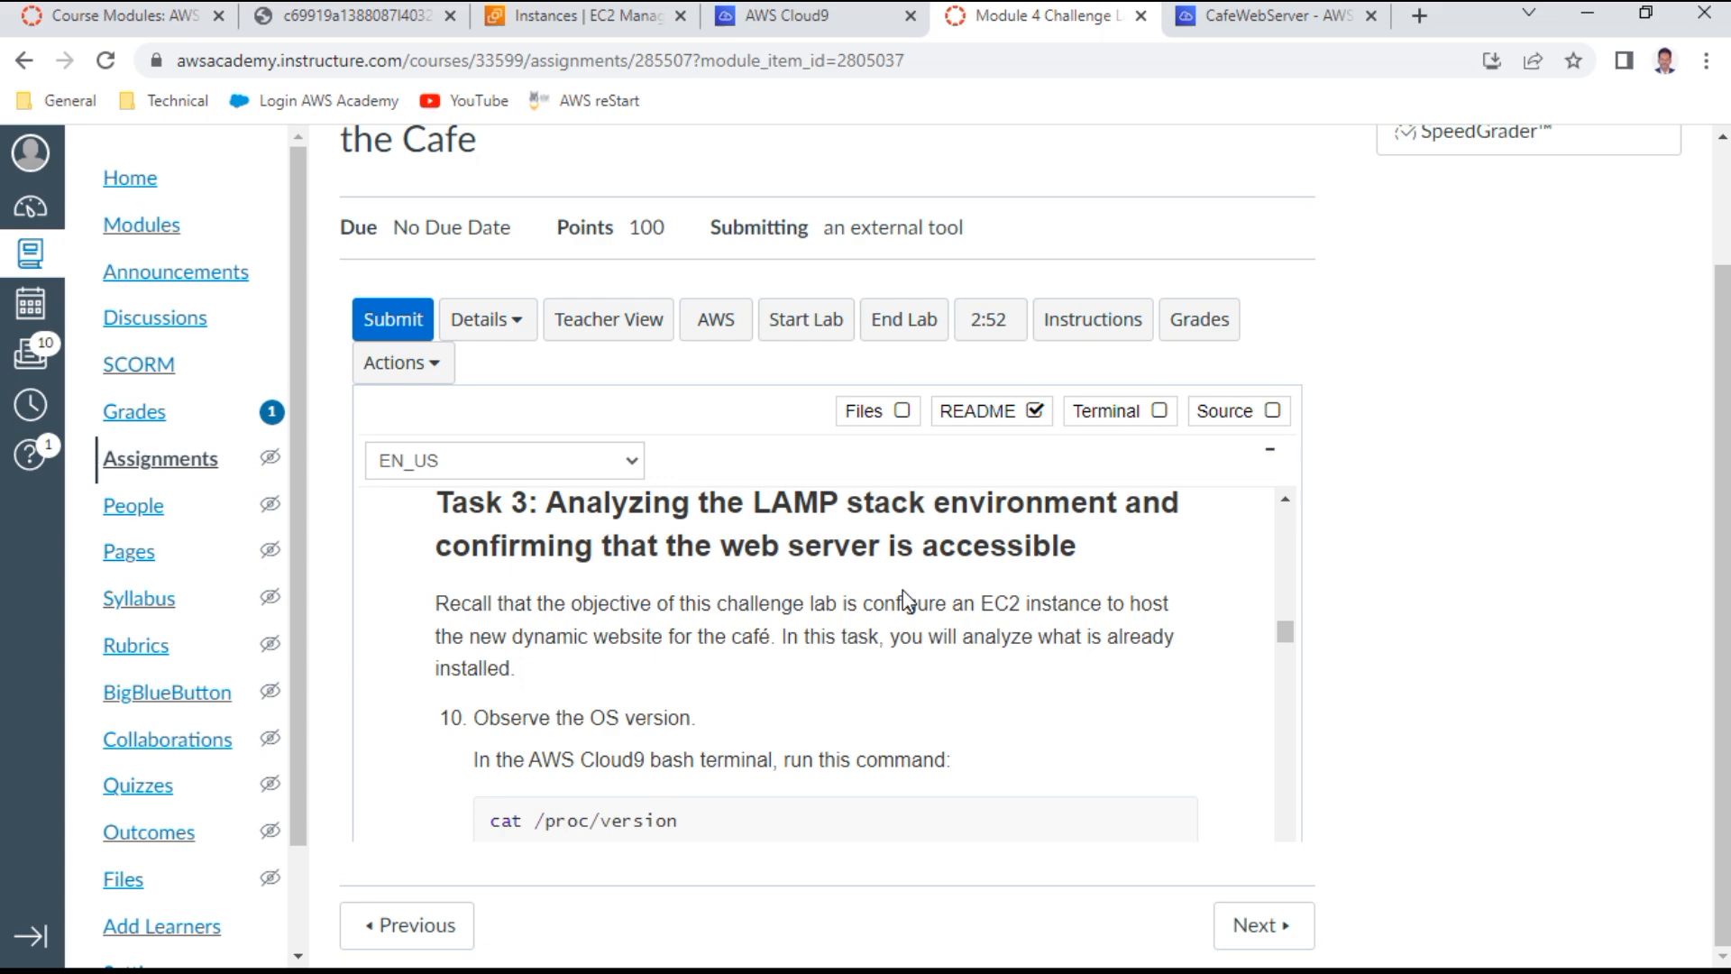
scroll(904, 600, "down", 1)
triple_click(633, 695)
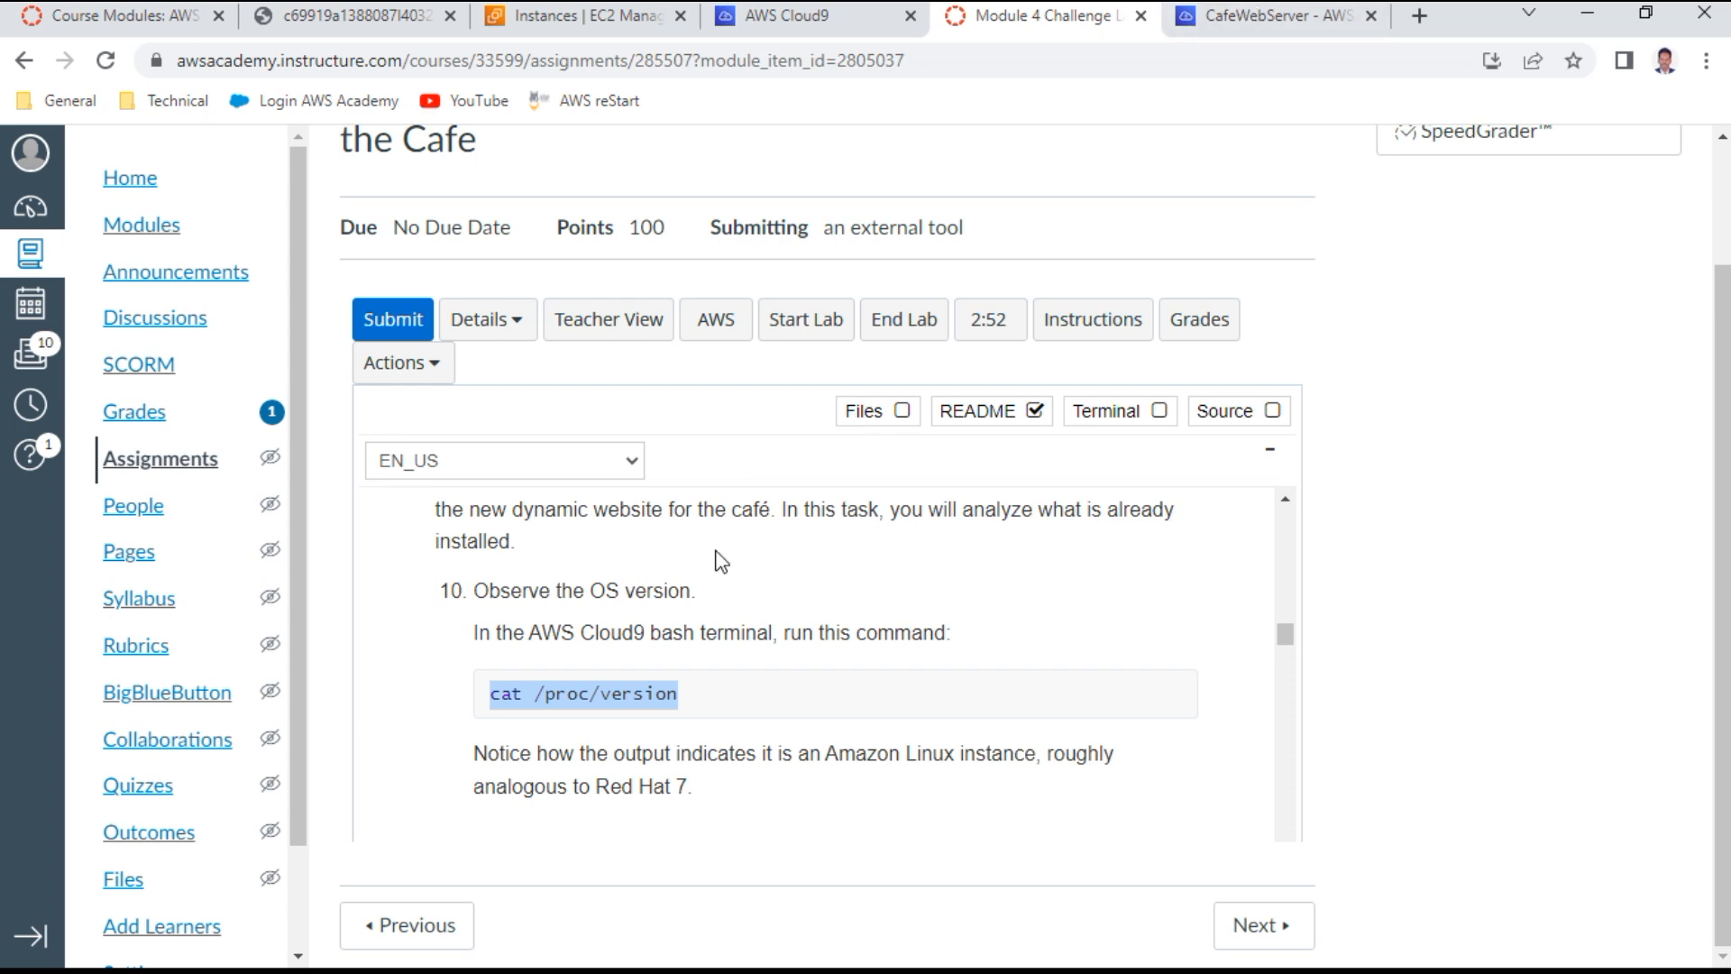
right_click(637, 707)
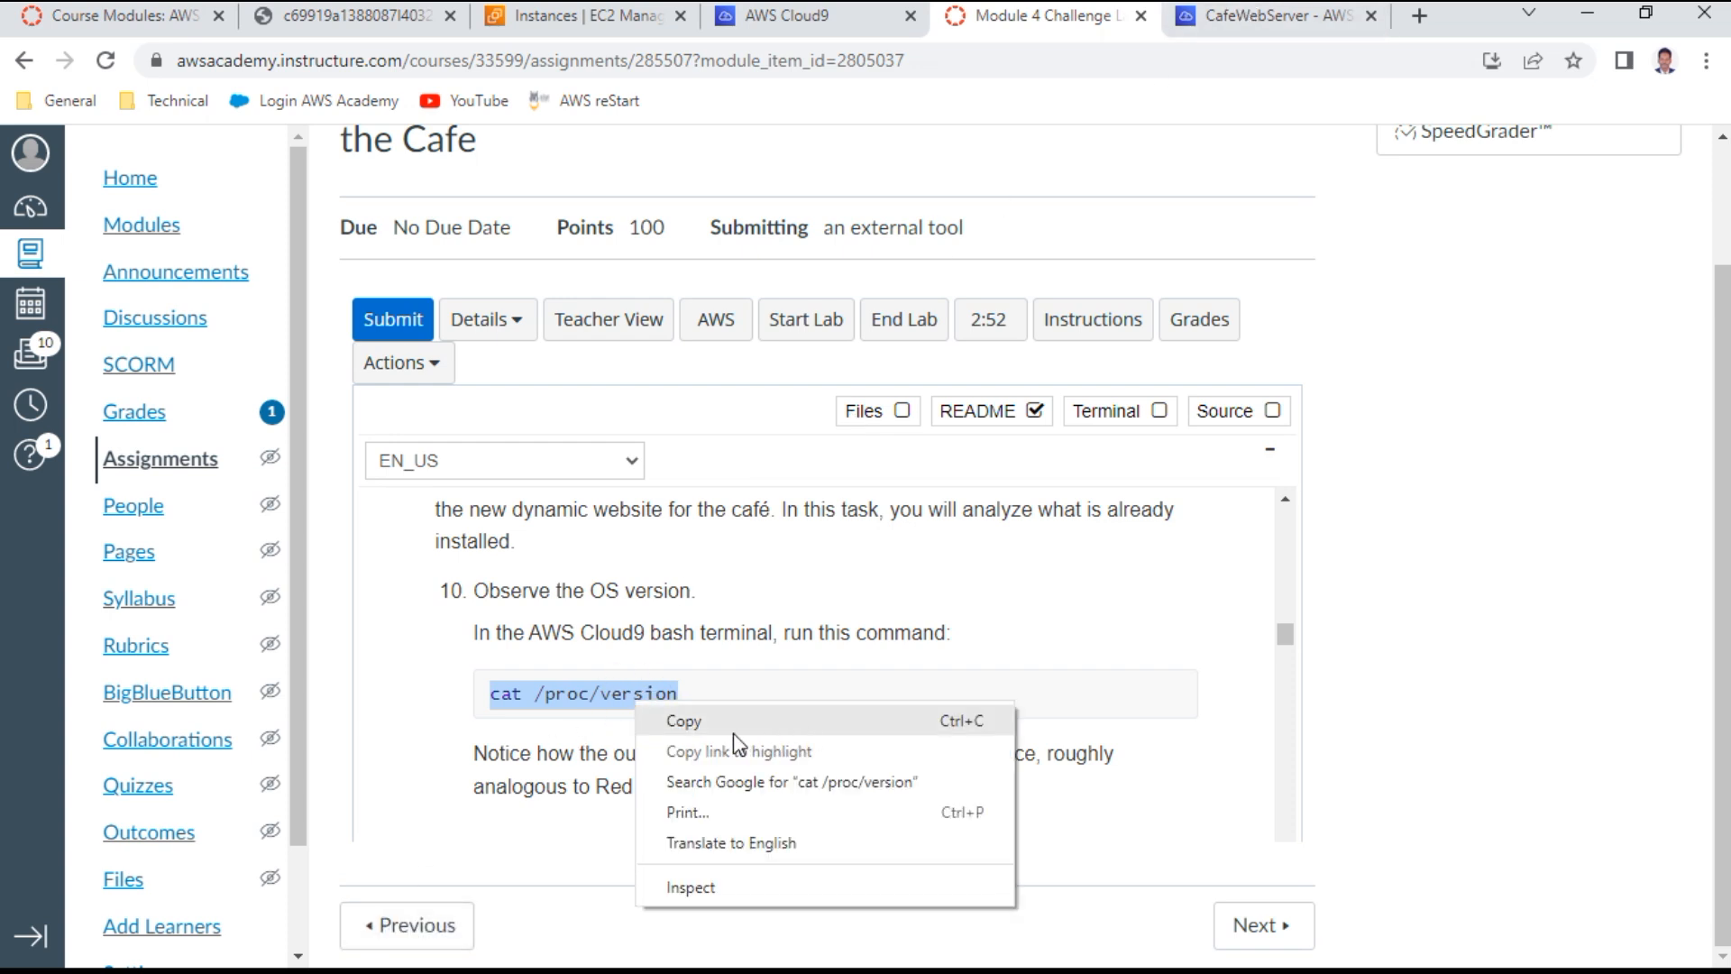
left_click(658, 721)
left_click(1321, 32)
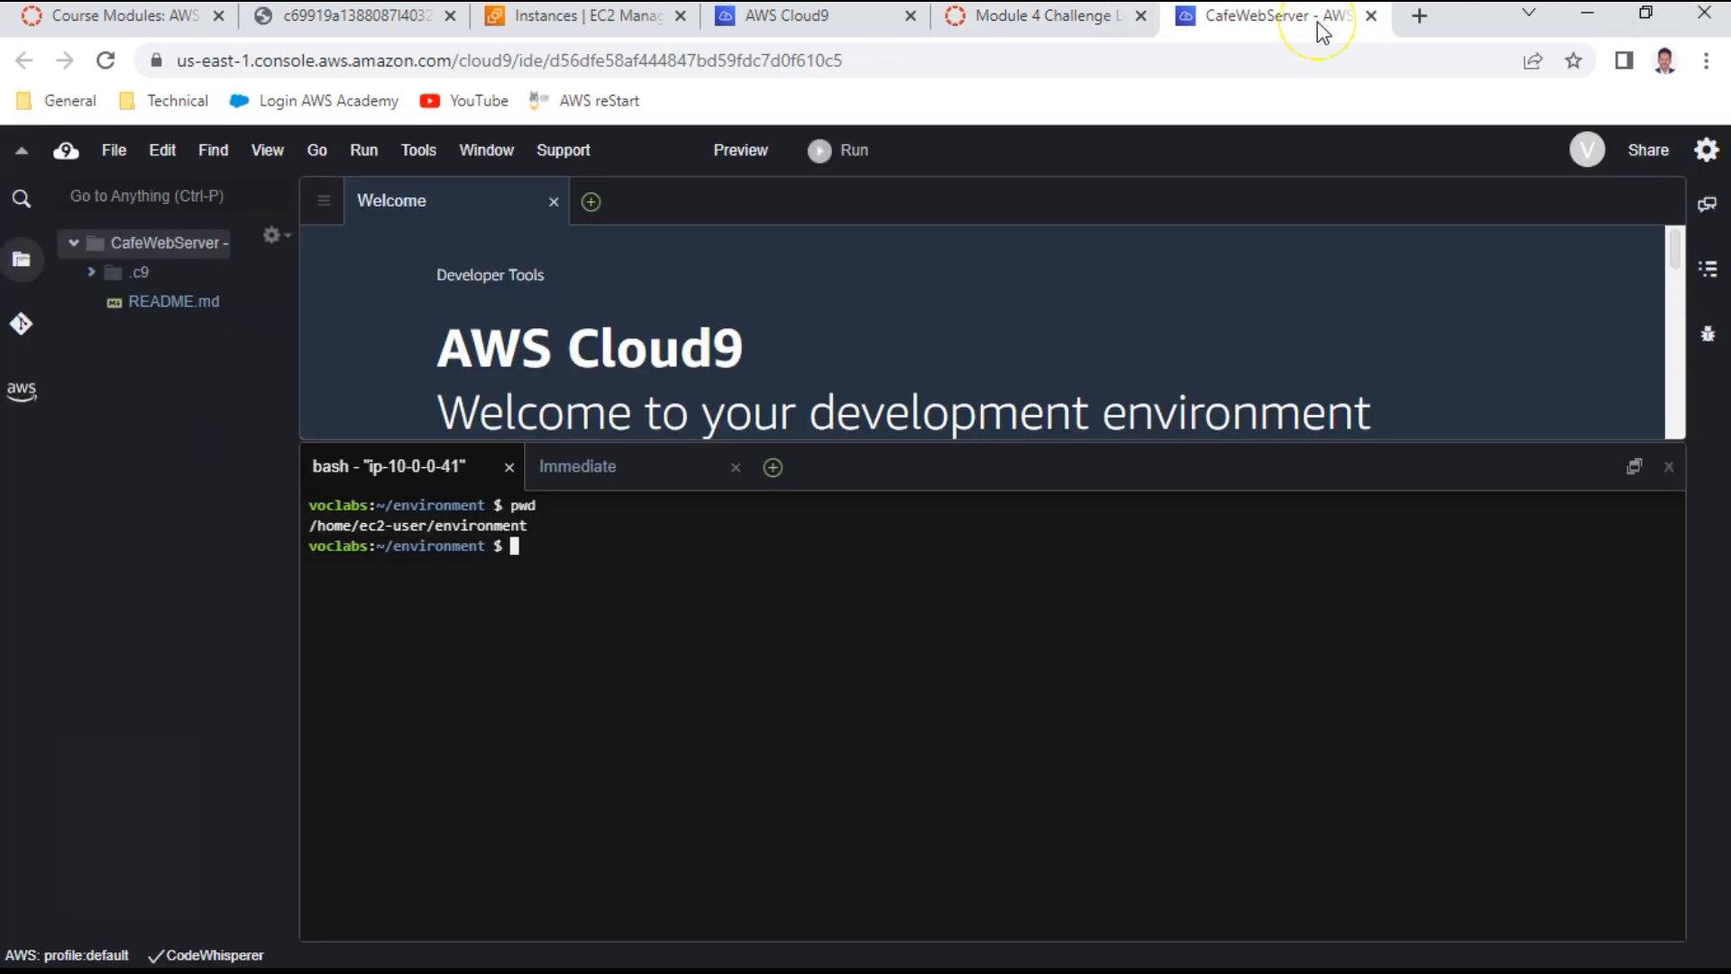
right_click(572, 546)
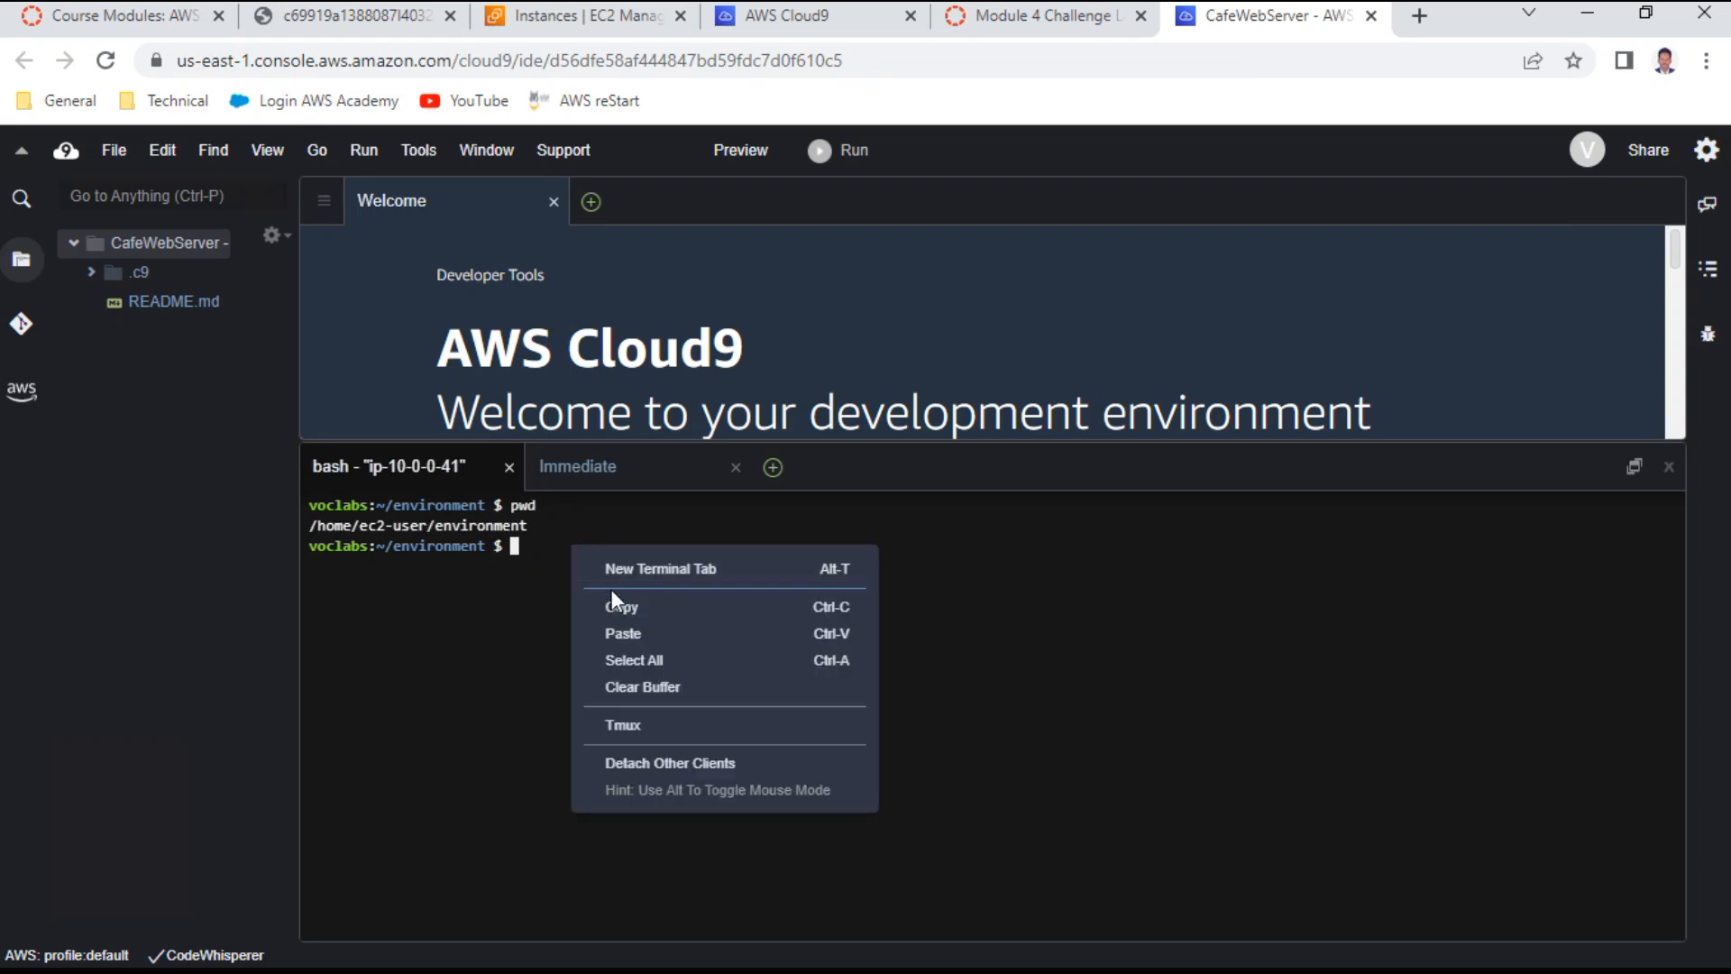
left_click(623, 634)
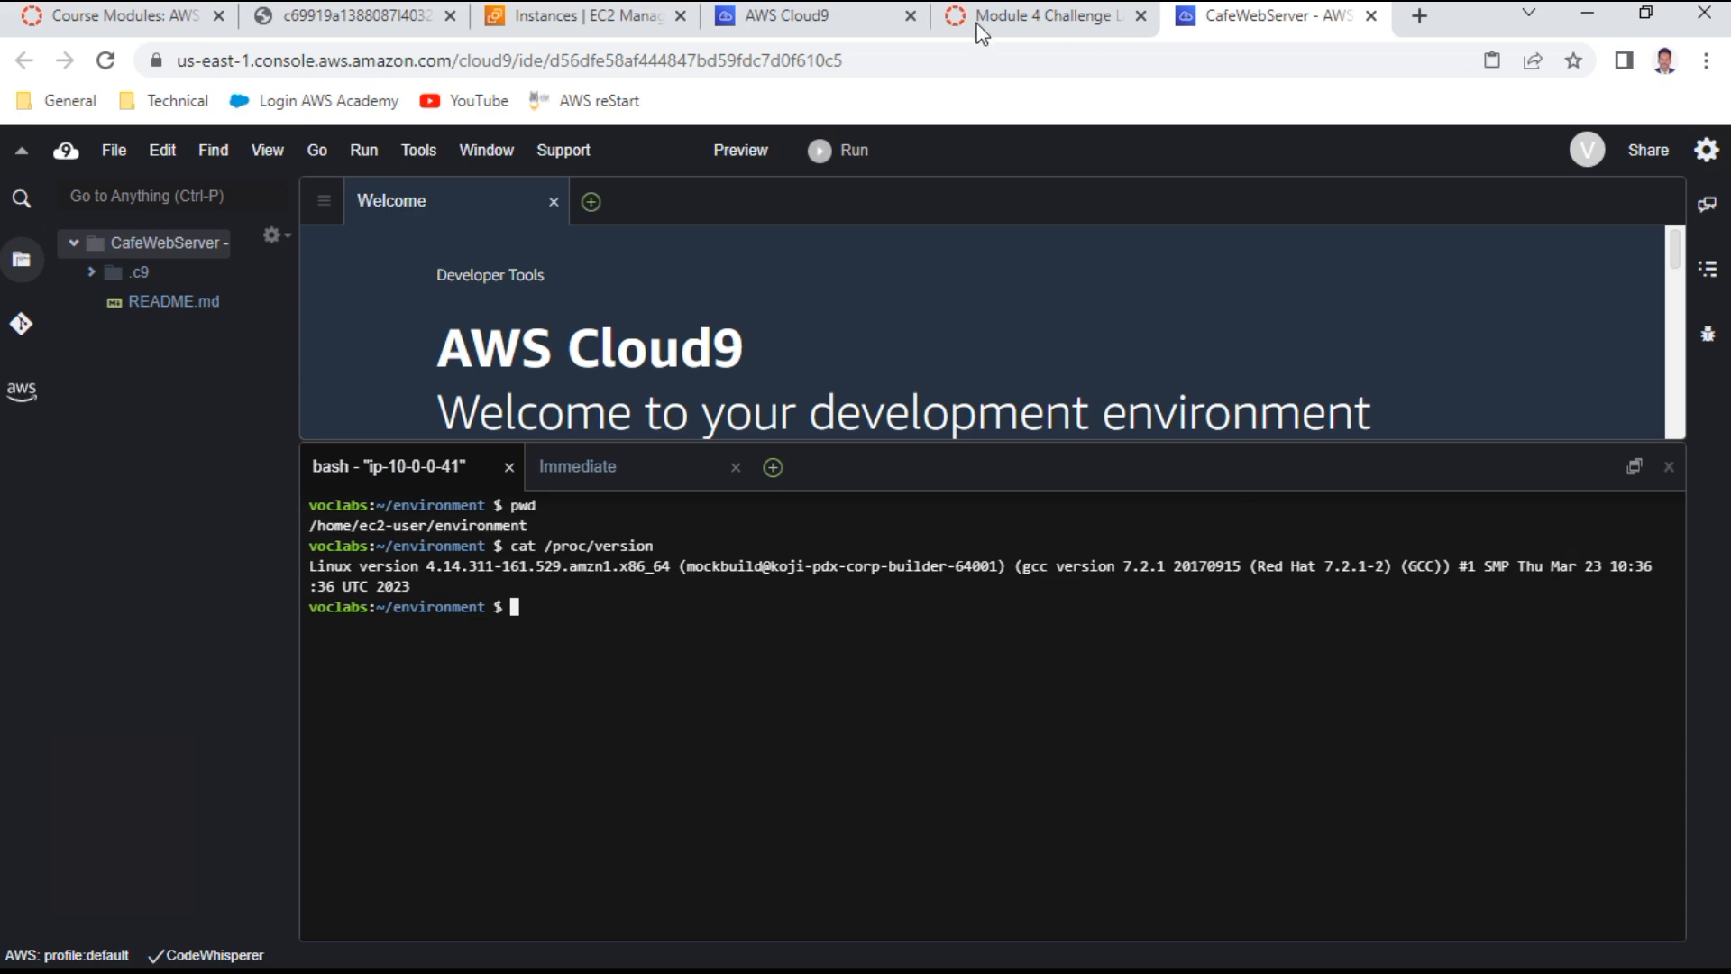
Copy the step 11 commands for httpd, mysql and php versions and service status from the lab instructions and paste them into the Cloud9 terminal
left_click(1054, 16)
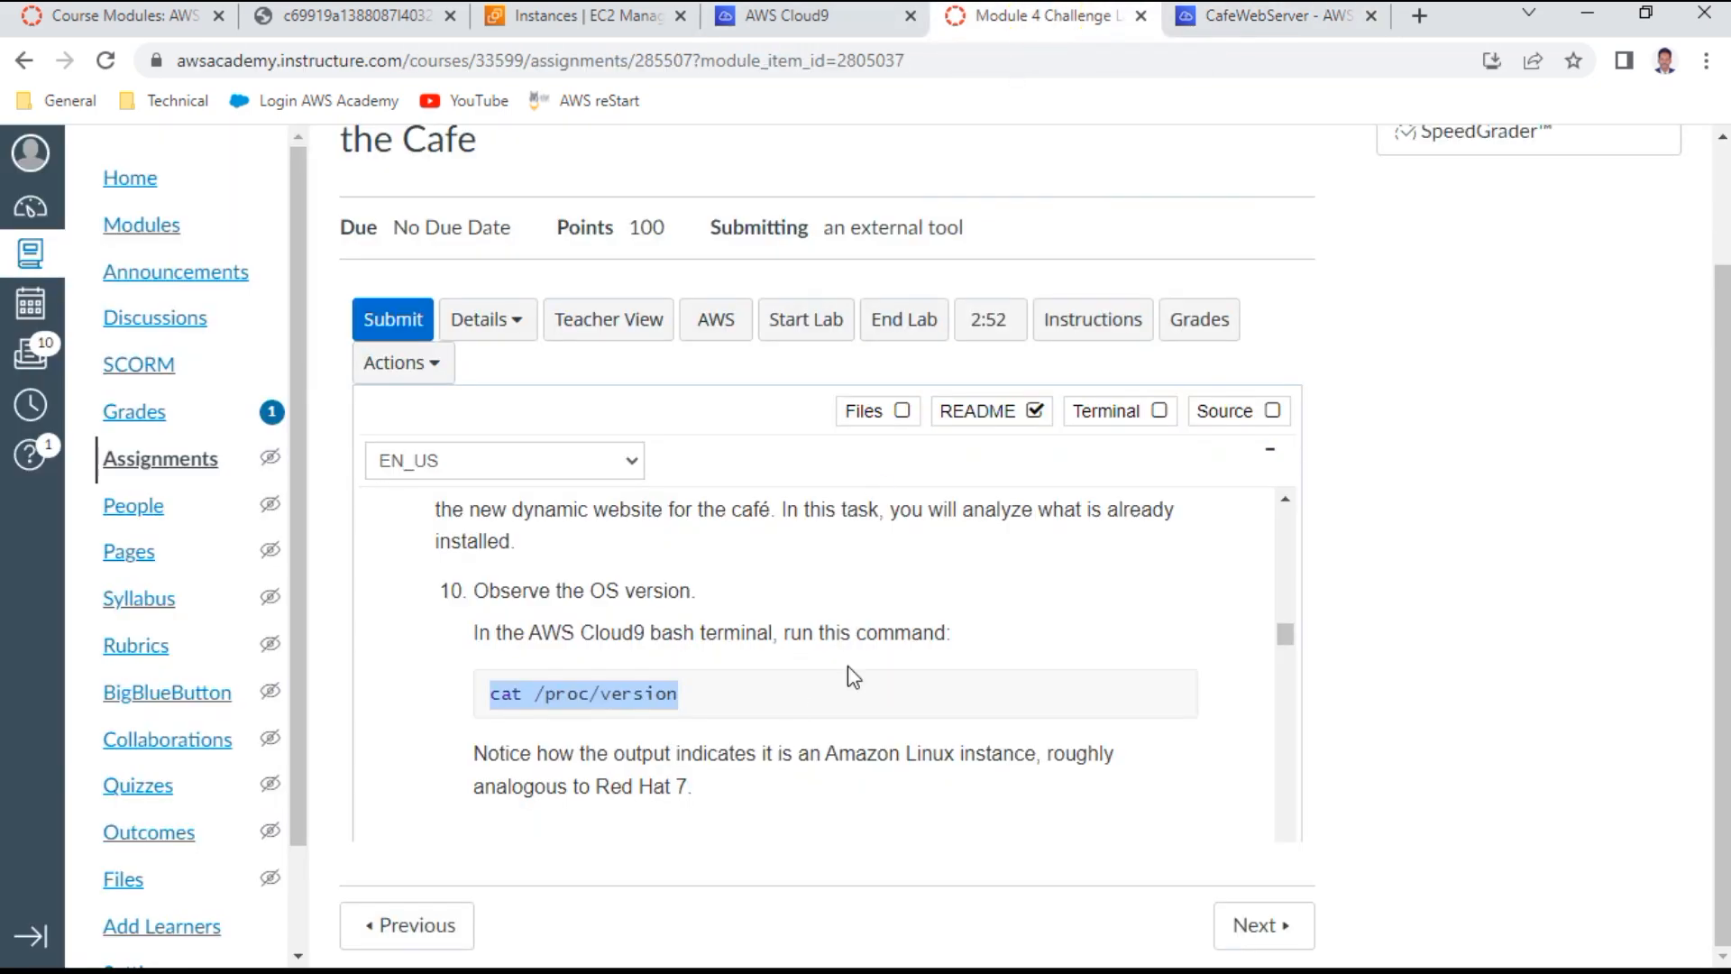
scroll(849, 668, "down", 1)
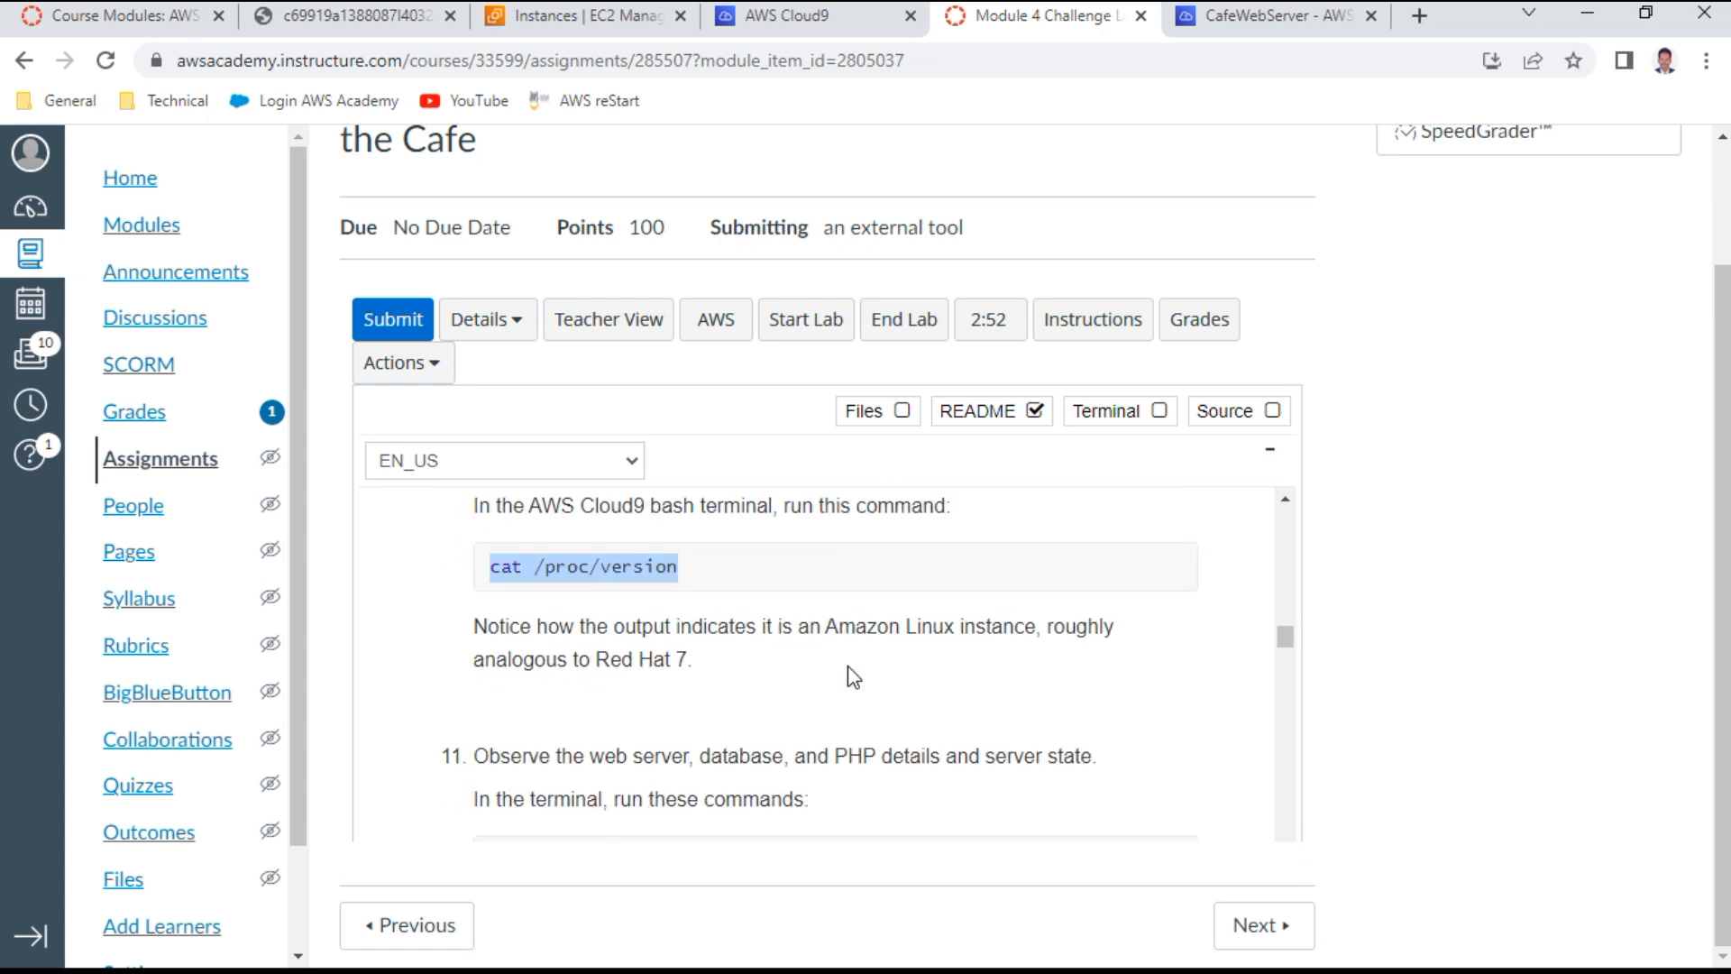
scroll(852, 676, "down", 2)
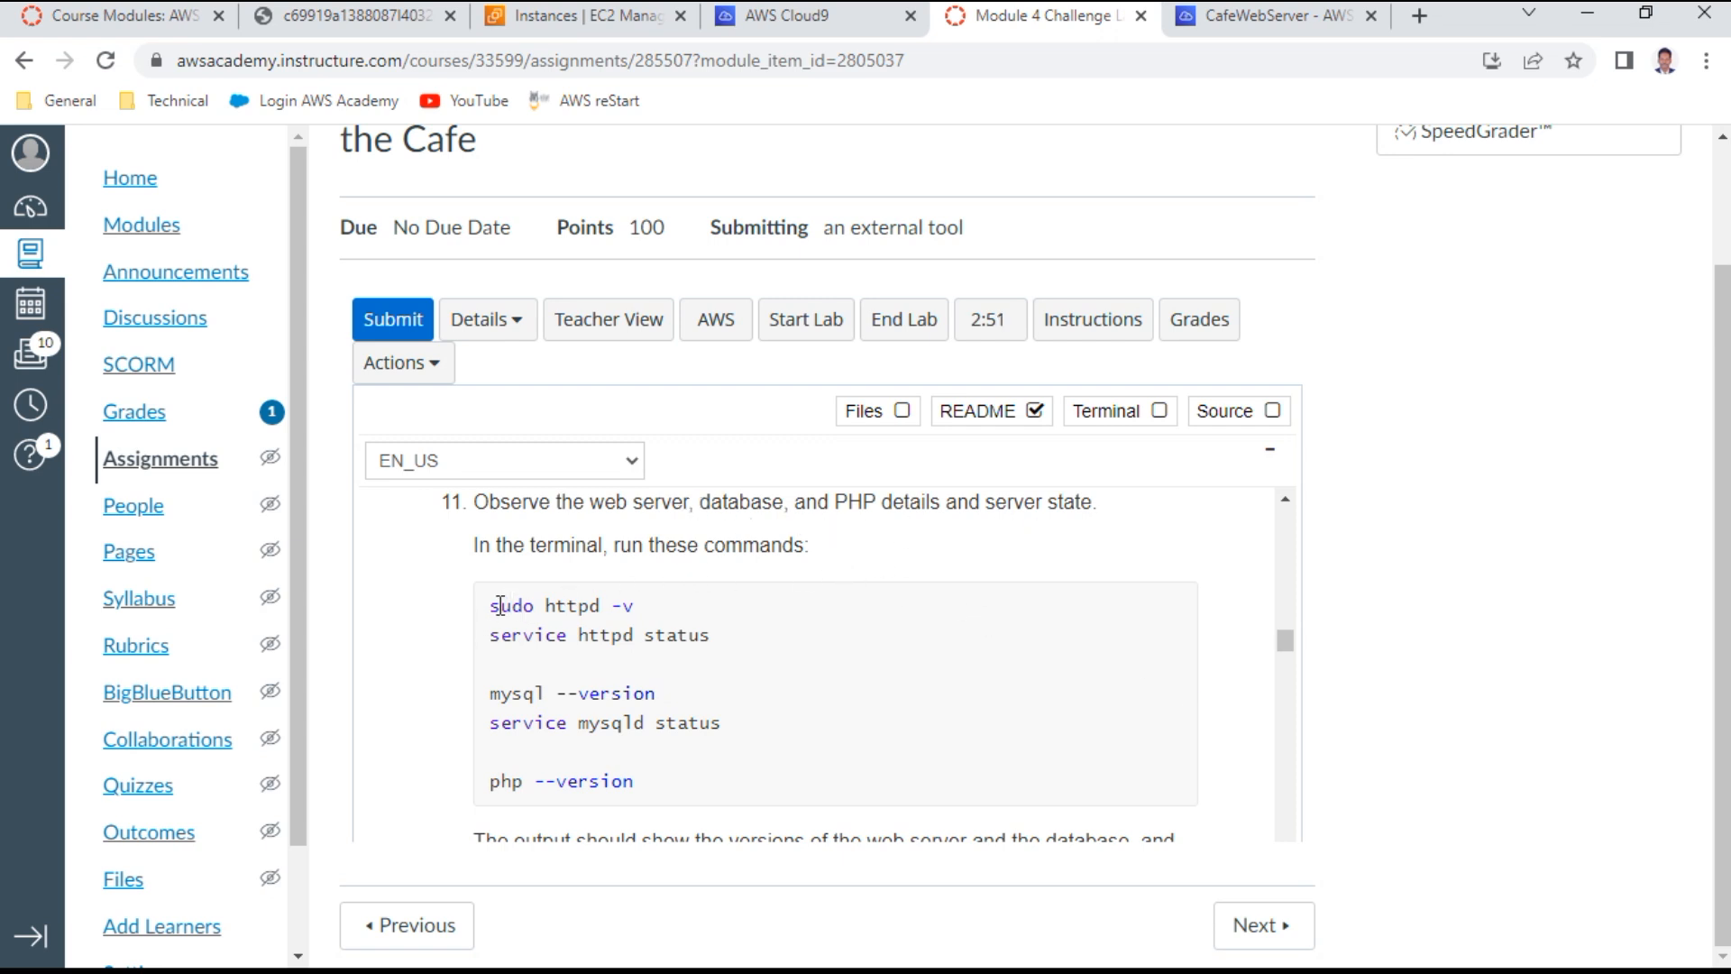
left_click_drag(493, 607, 673, 783)
right_click(602, 603)
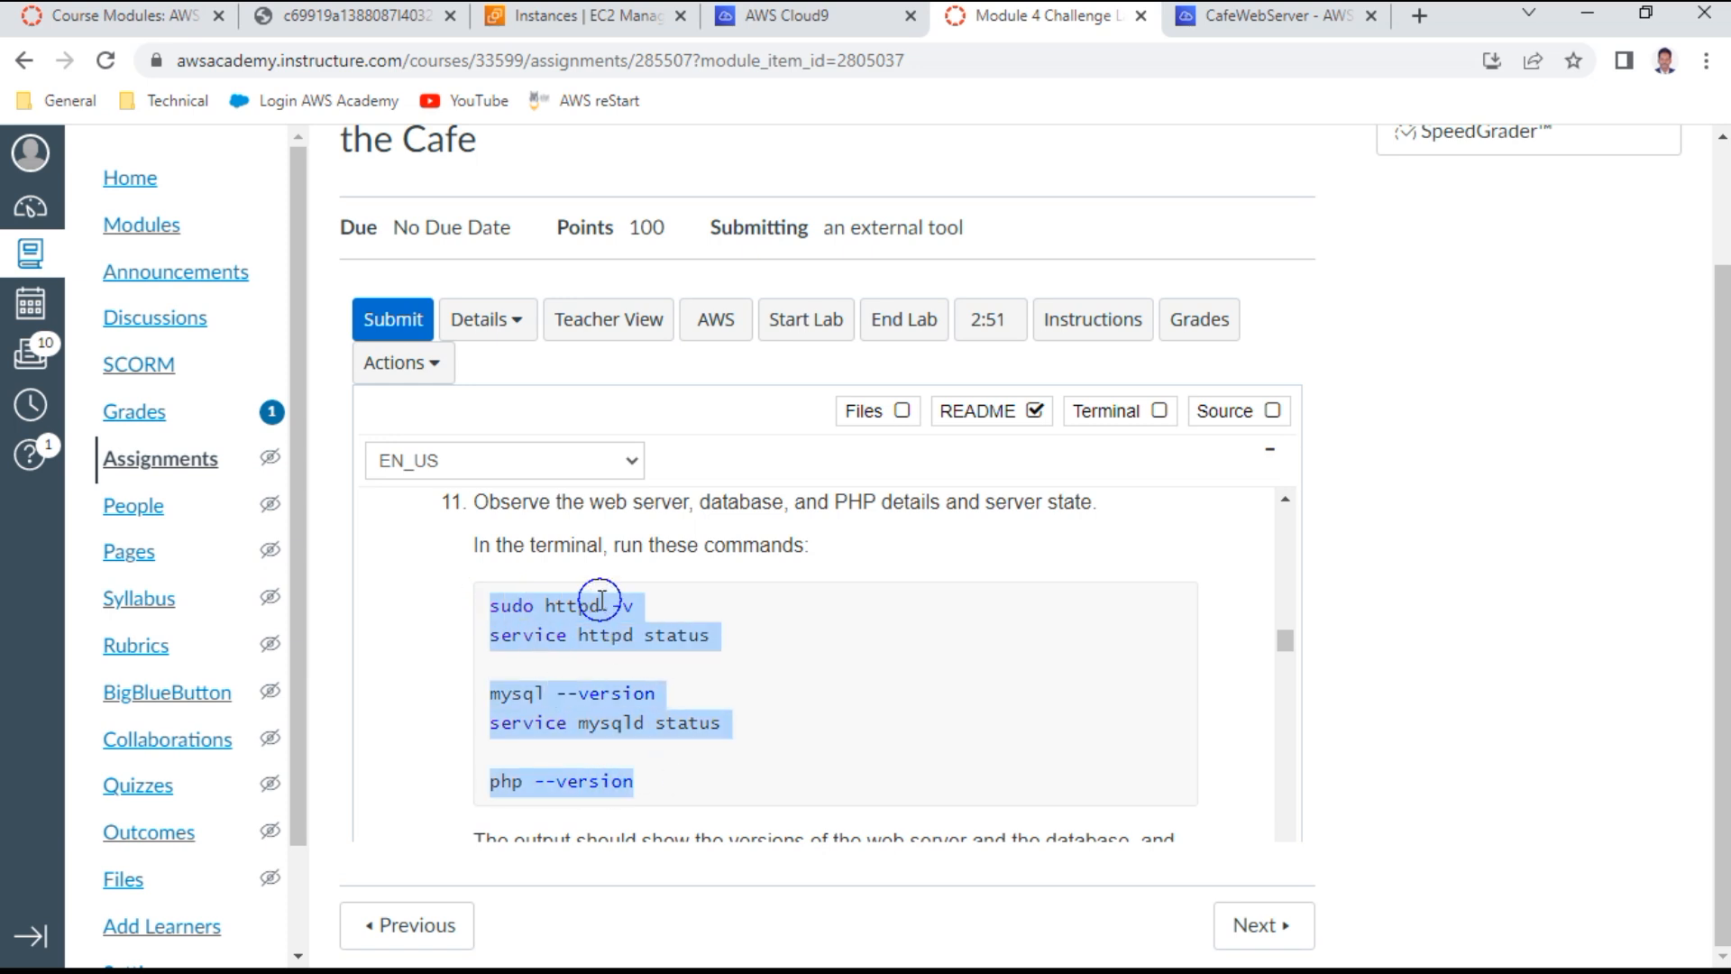
left_click(650, 620)
left_click(1273, 15)
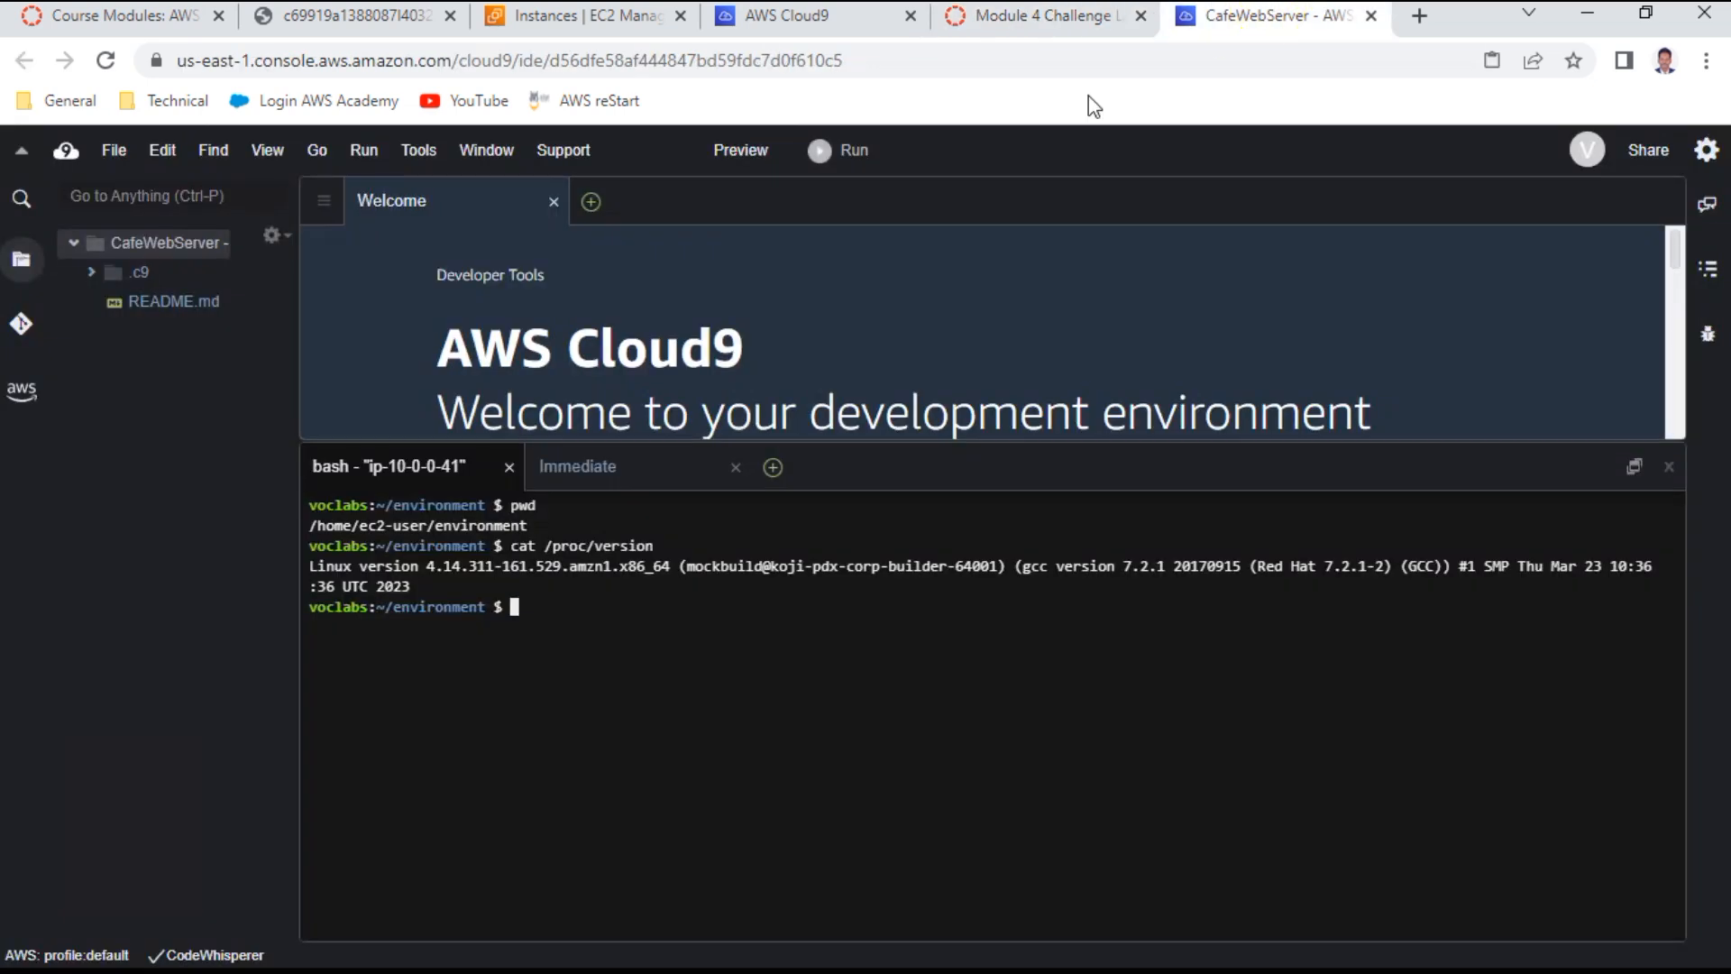
right_click(515, 610)
left_click(588, 695)
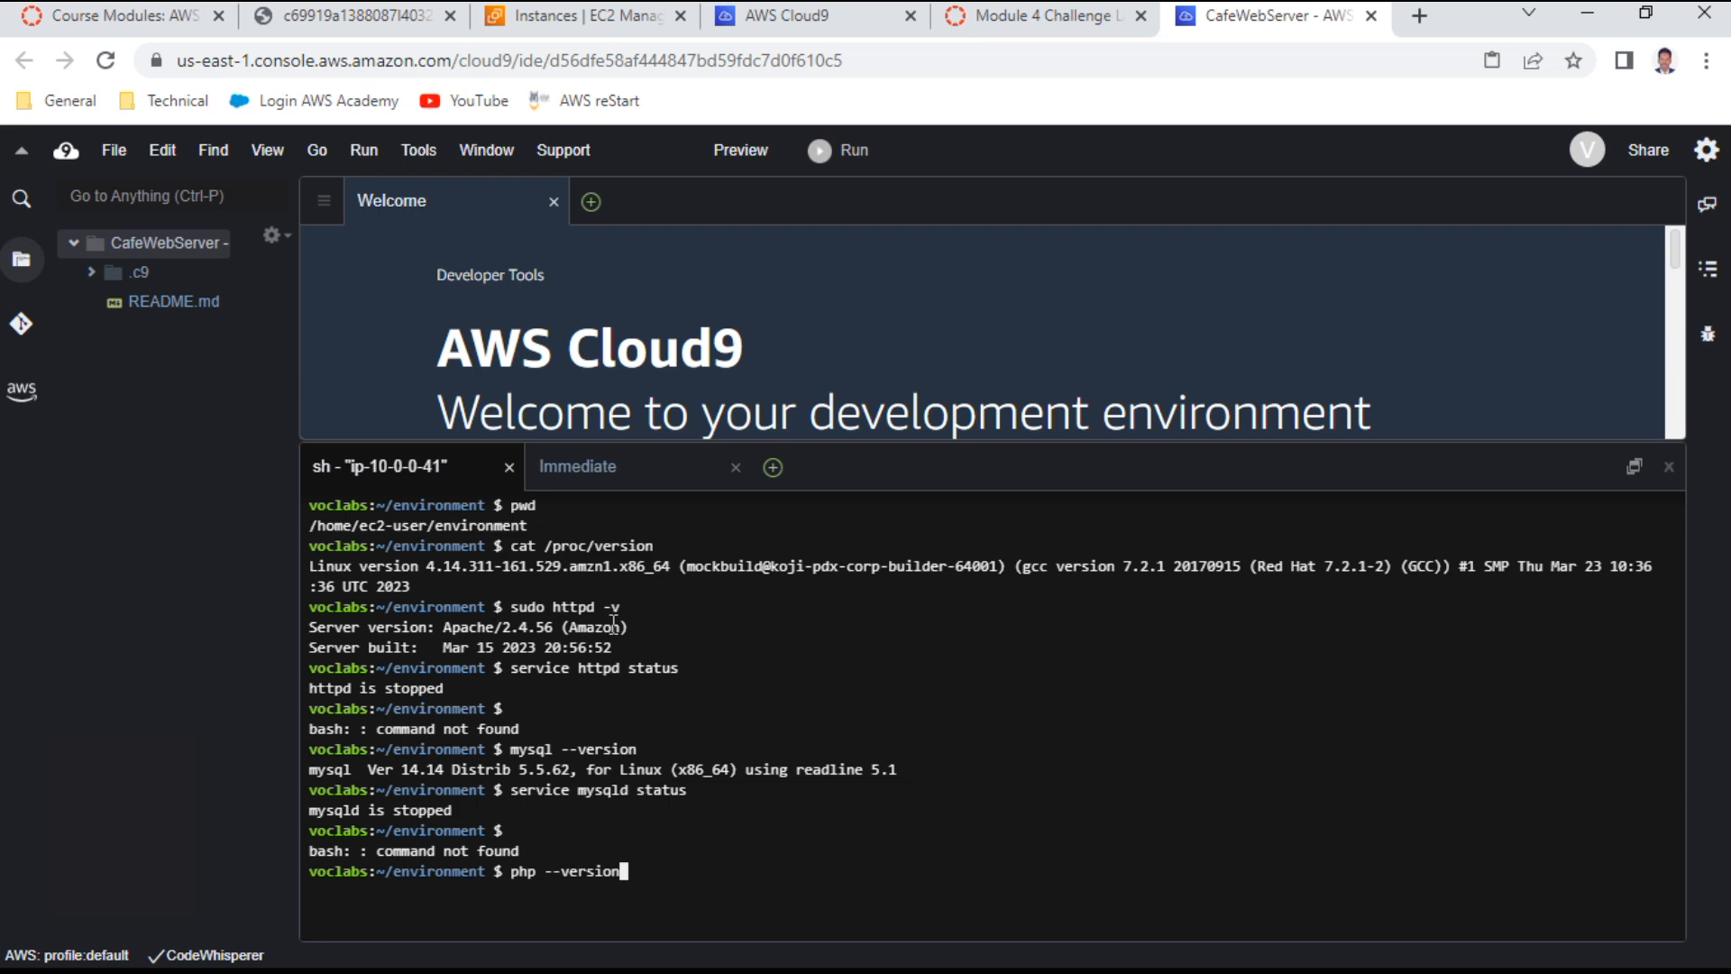
Check the httpd status and MySQL version lines in the terminal output, and run the pending php --version command
triple_click(412, 689)
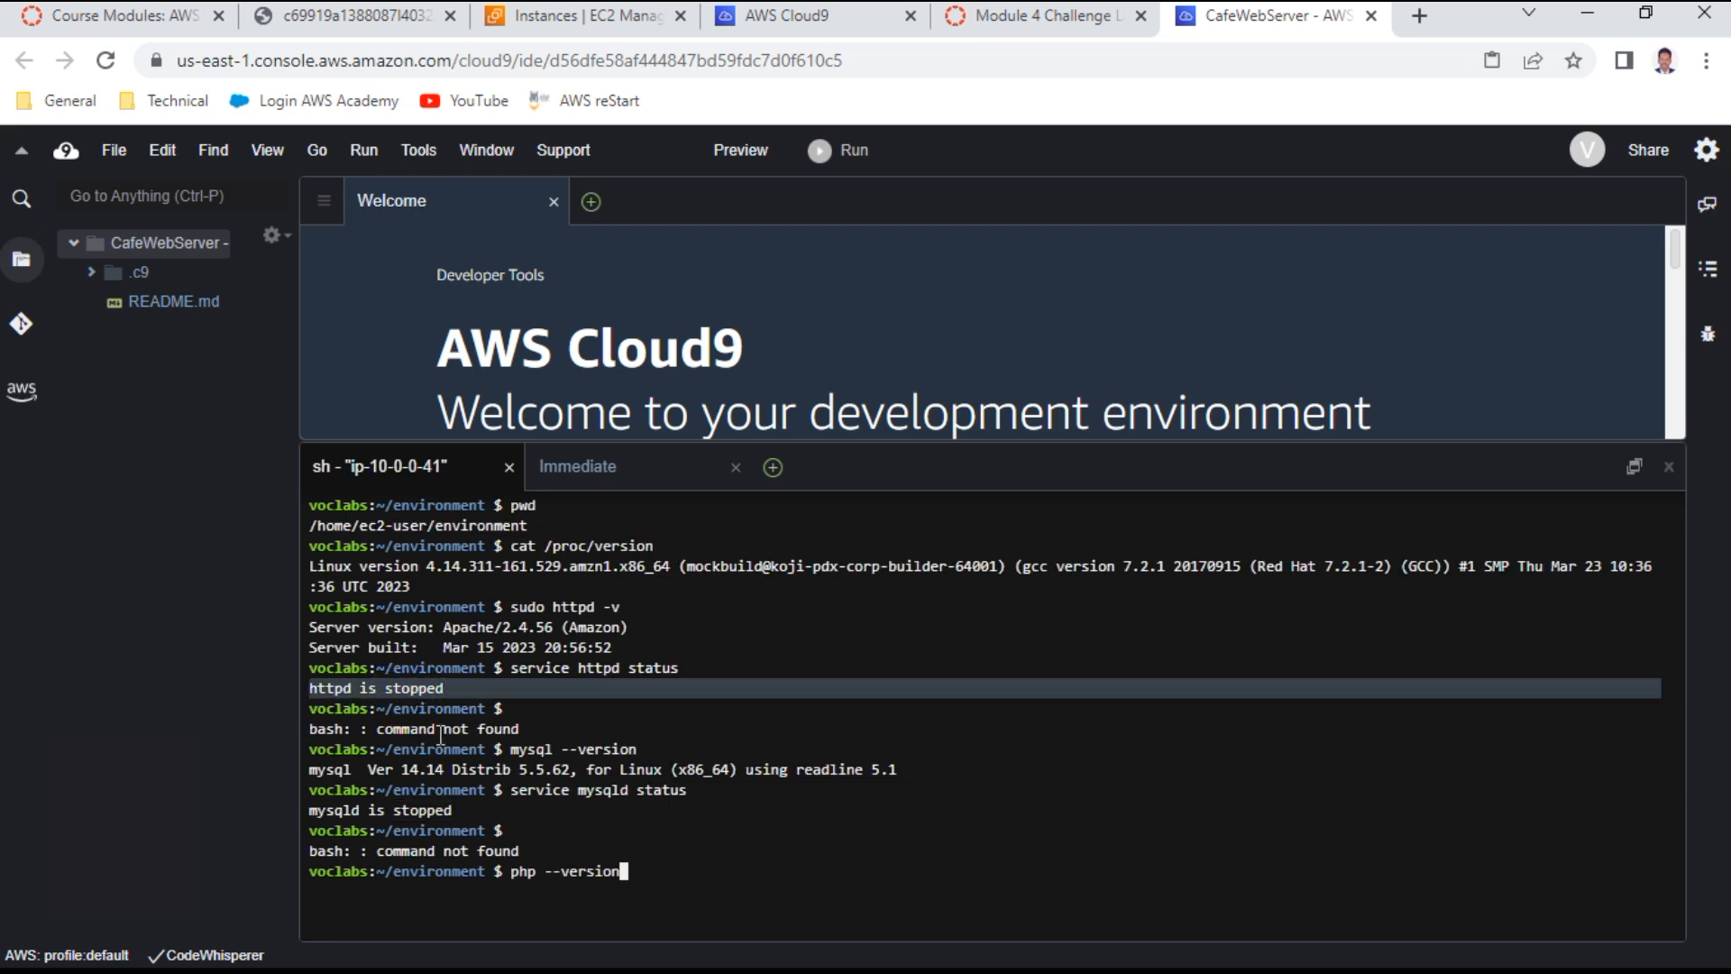
triple_click(565, 745)
double_click(546, 768)
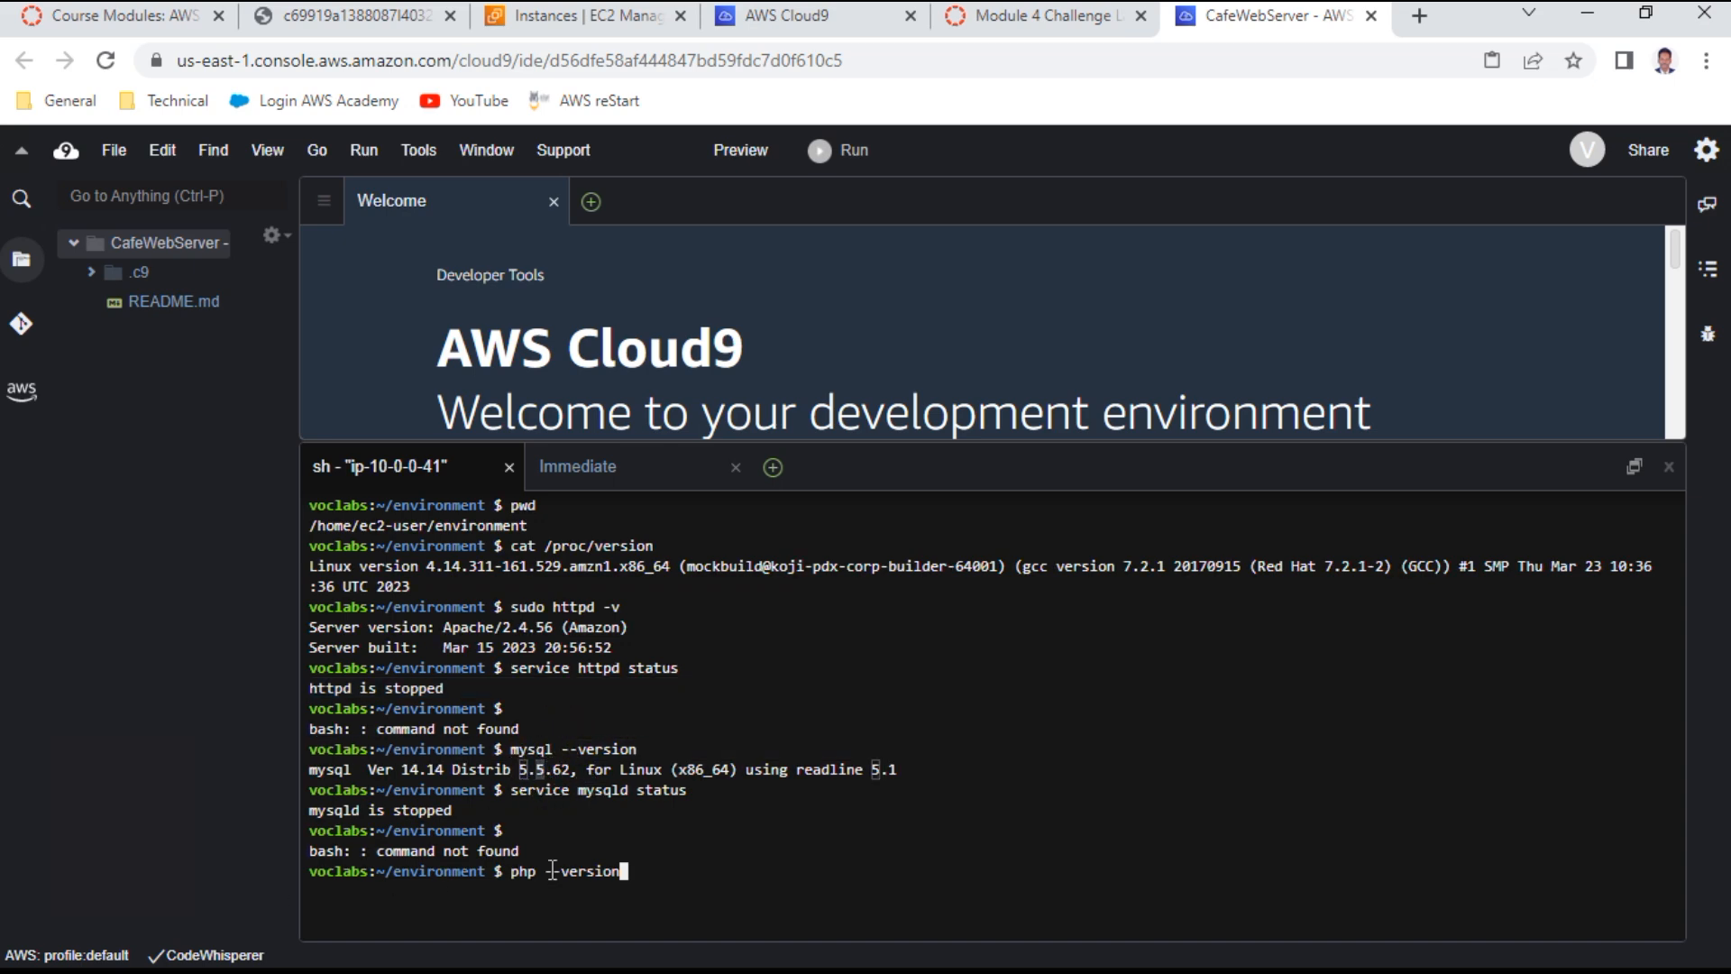
key("Return")
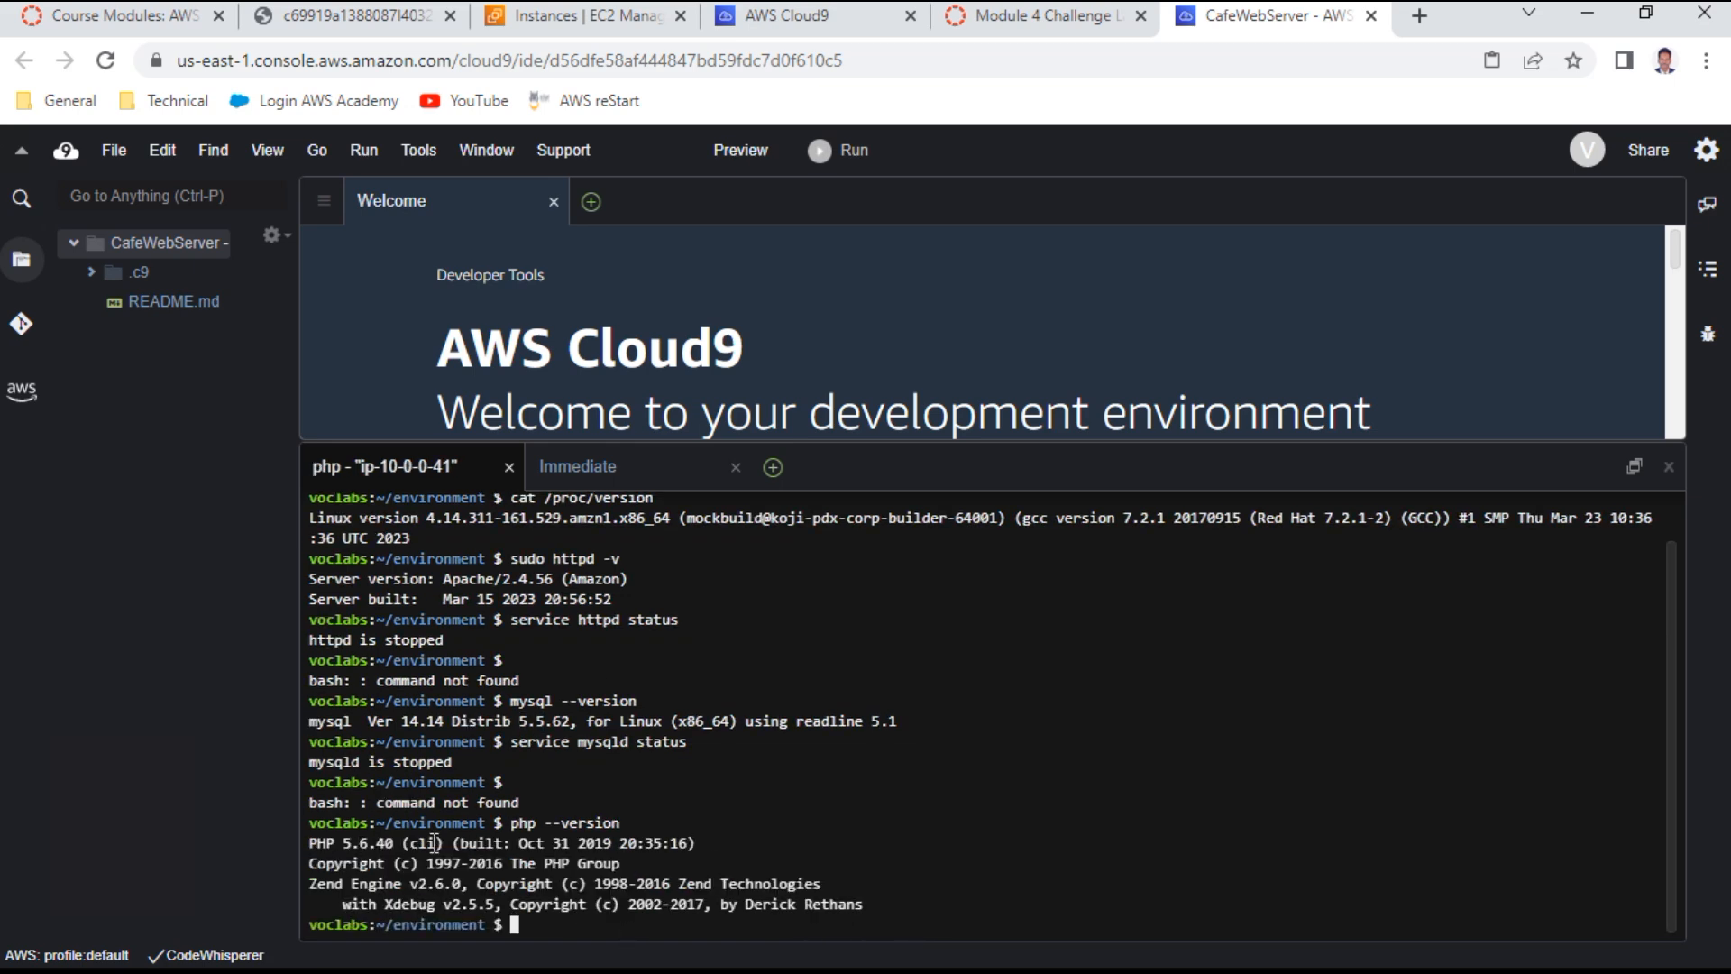
Copy the step 12 commands that enable, start and check httpd and mysqld from the lab instructions and paste them into the Cloud9 terminal
left_click(983, 16)
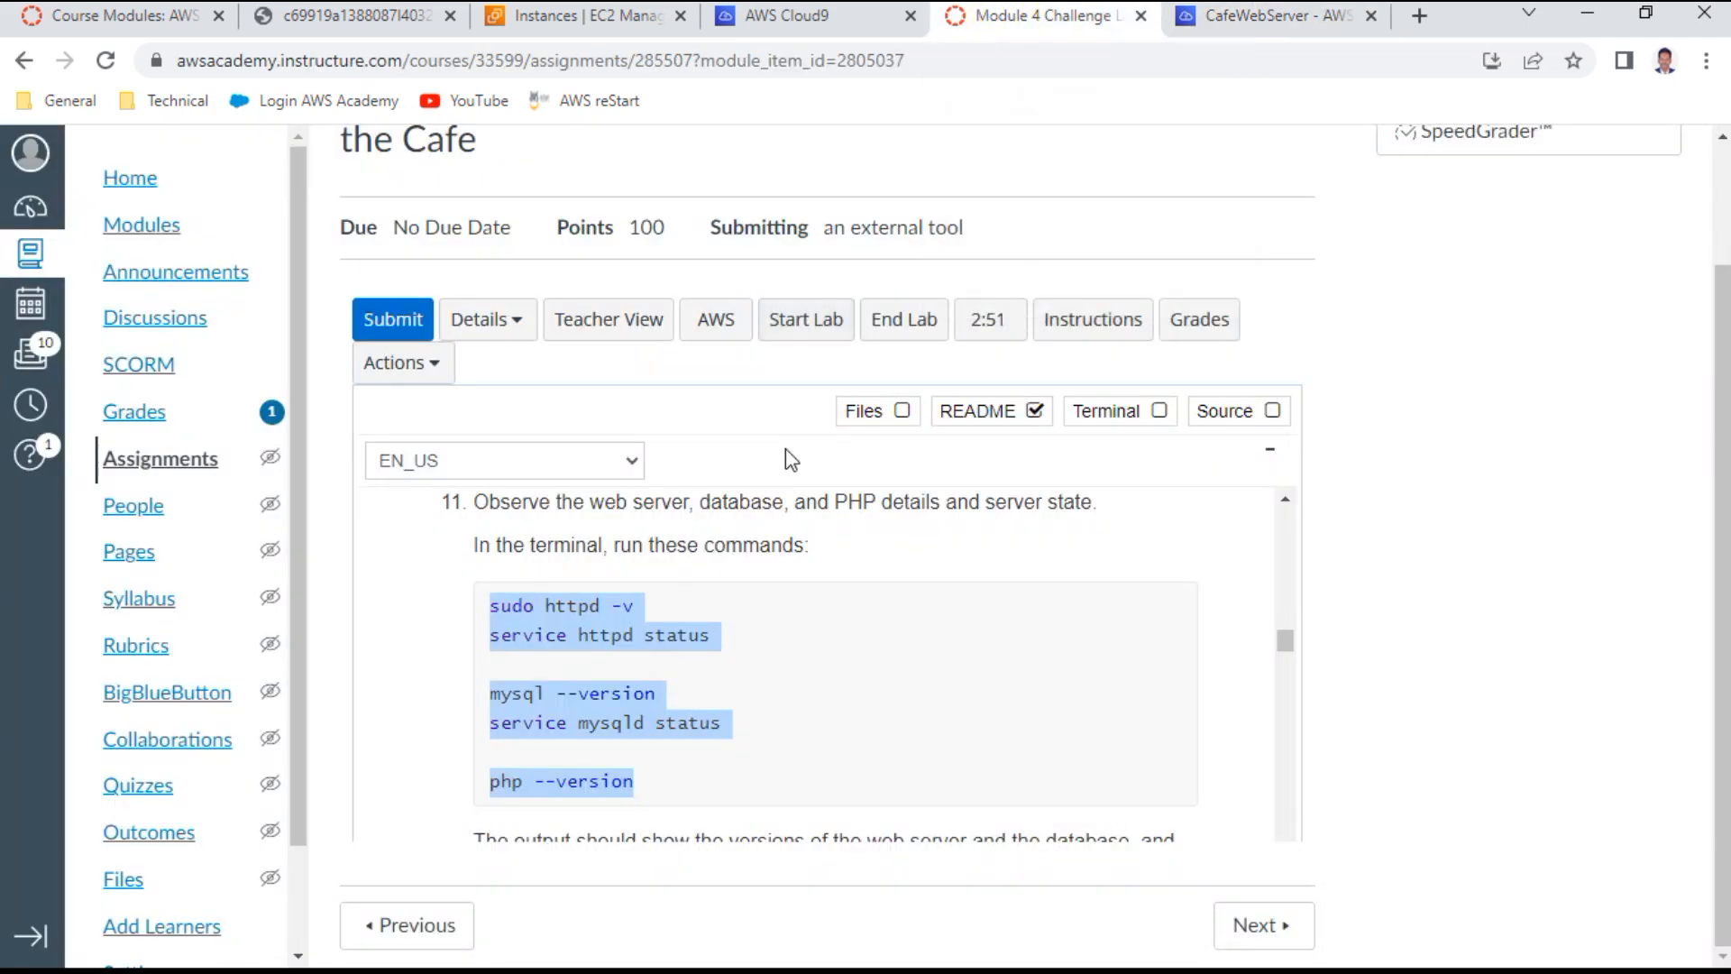
scroll(783, 547, "down", 3)
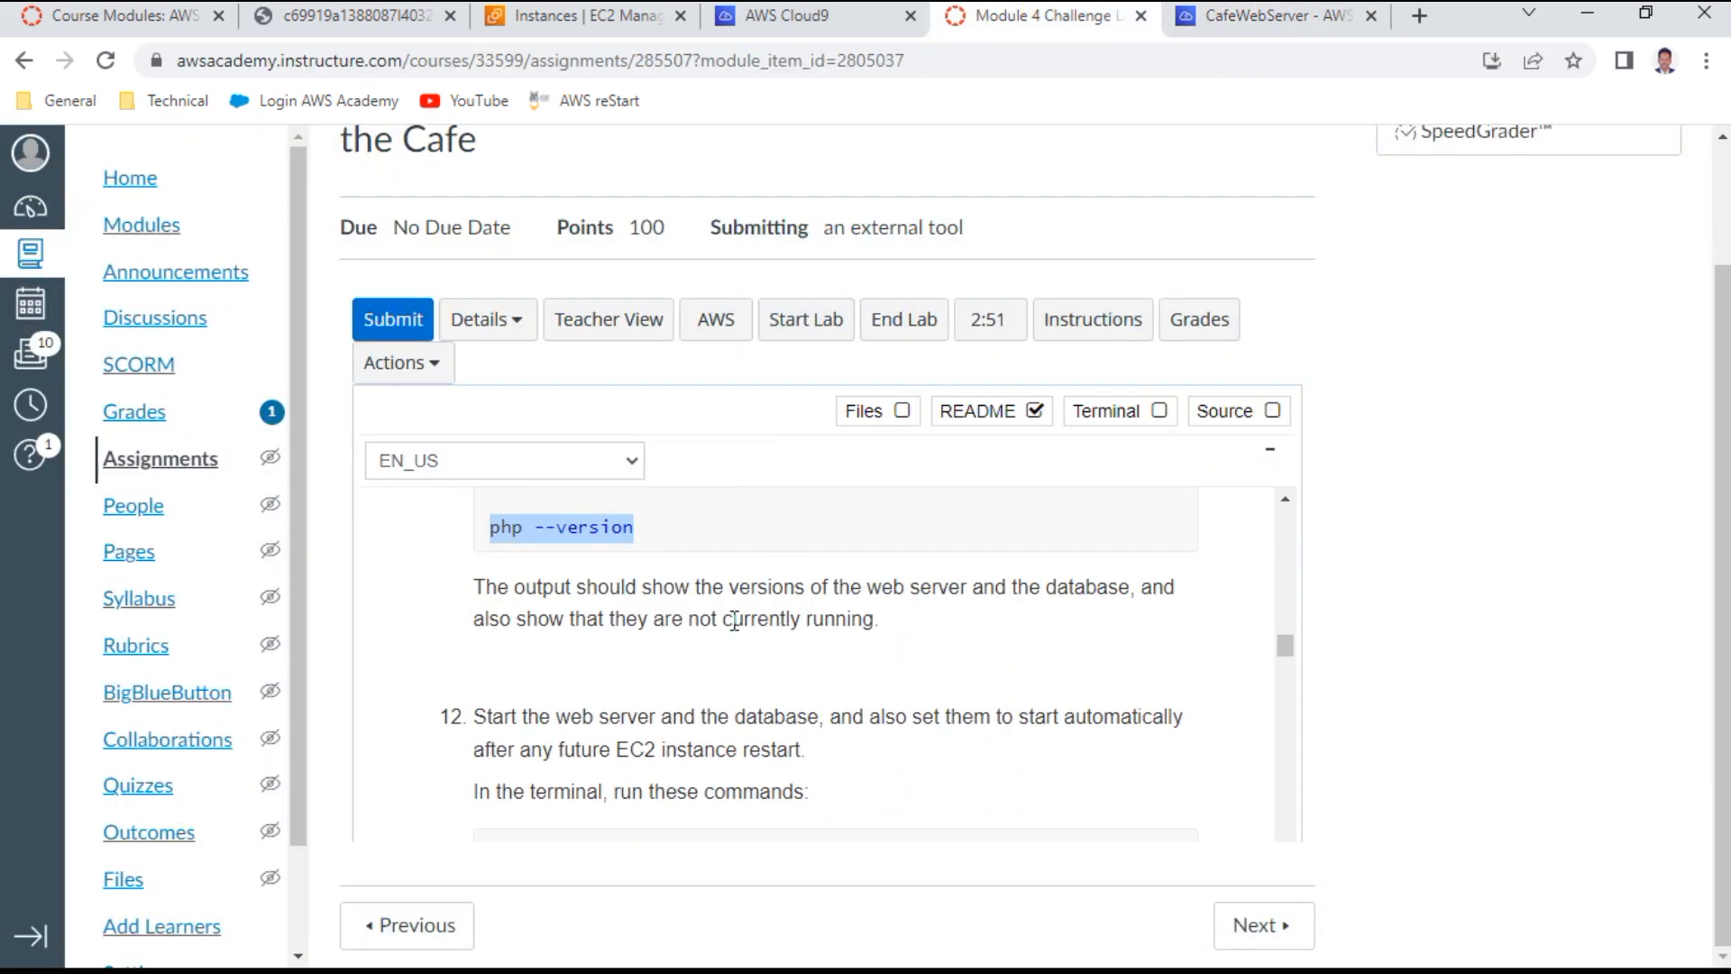
scroll(734, 620, "down", 2)
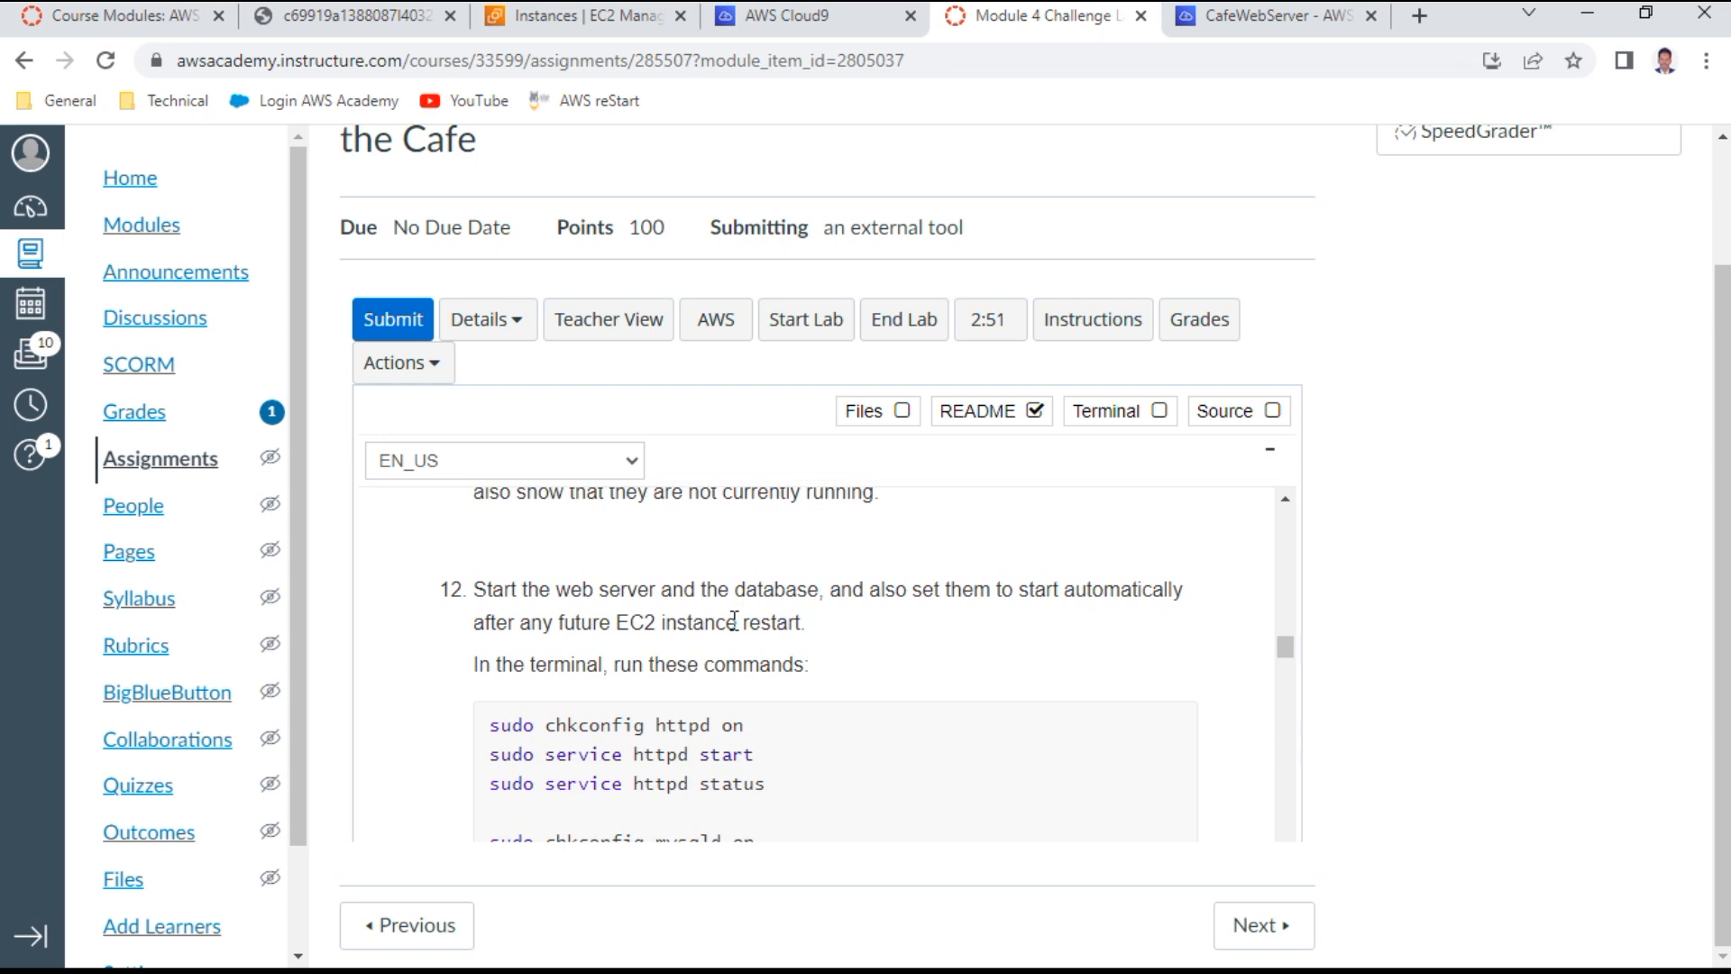
scroll(729, 625, "down", 2)
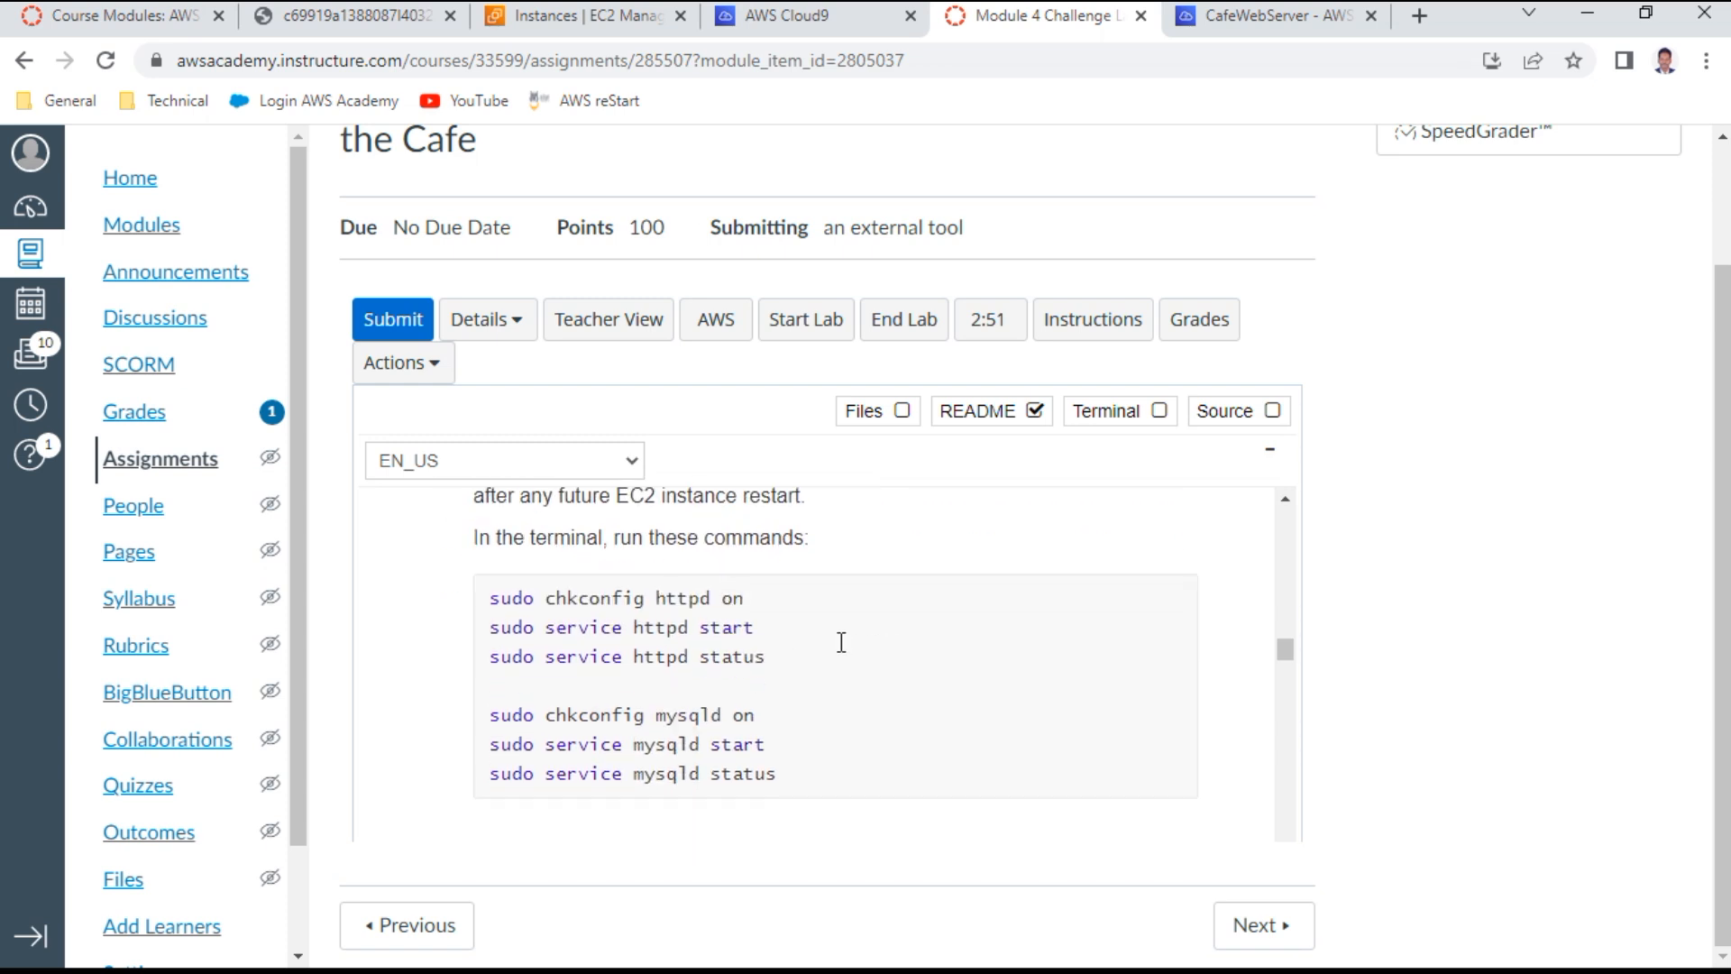
left_click_drag(490, 598, 792, 776)
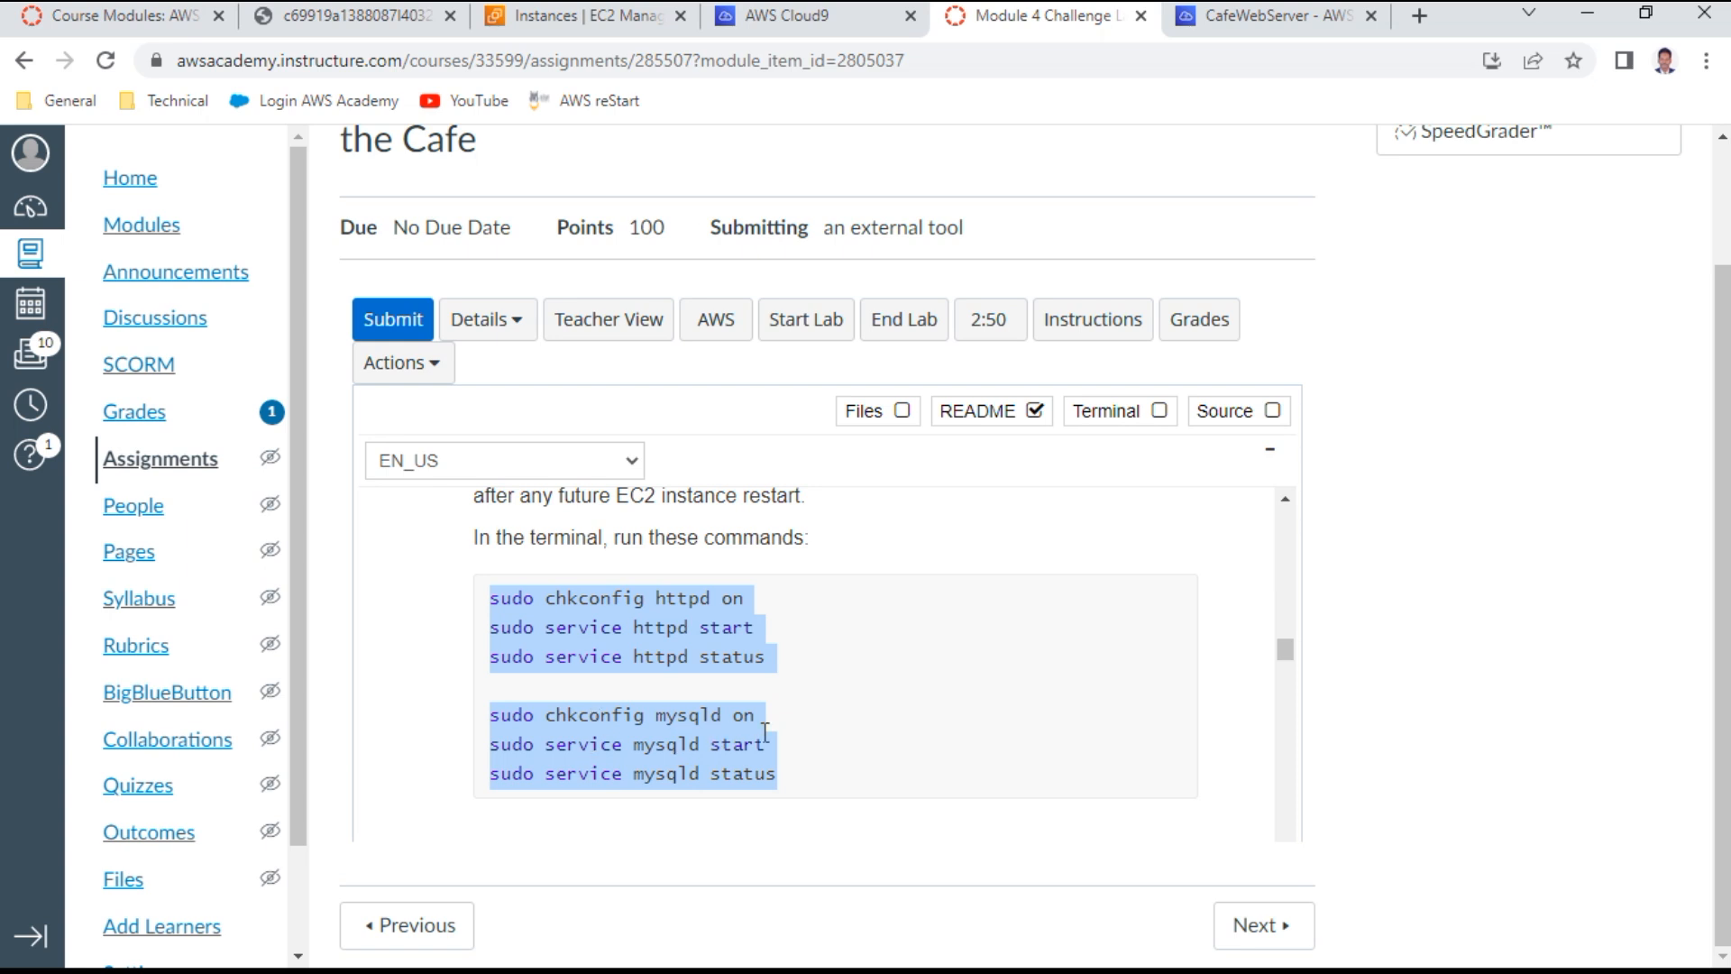
right_click(705, 623)
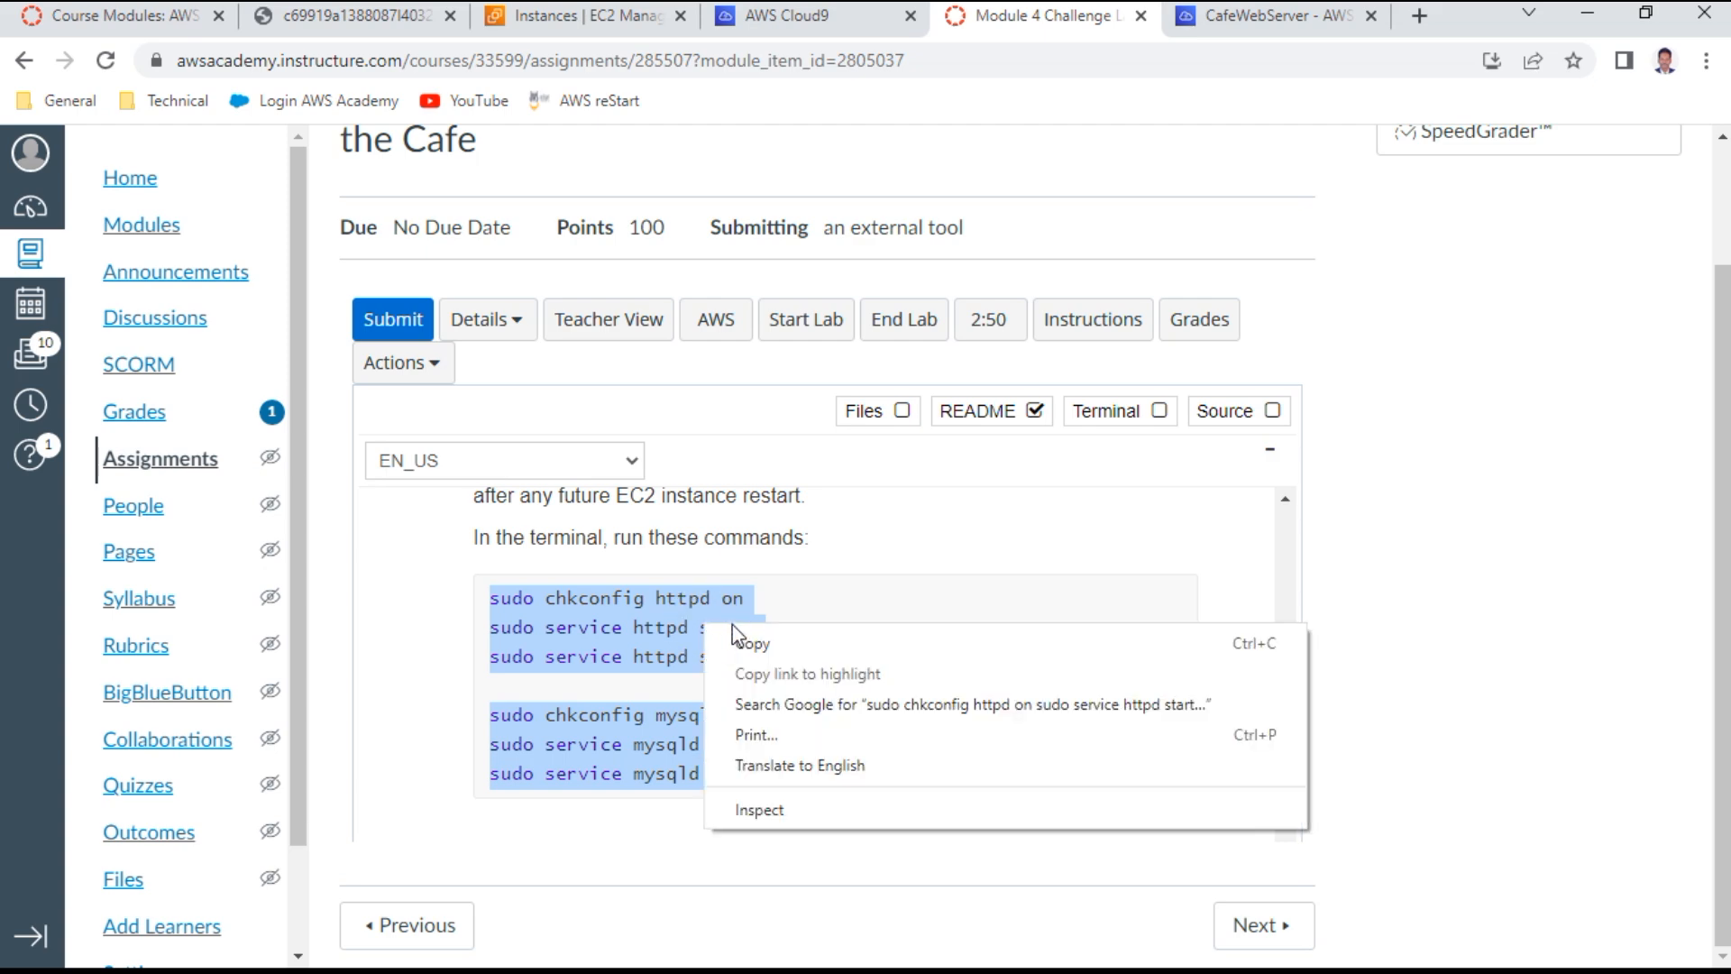
left_click(753, 644)
left_click(1294, 20)
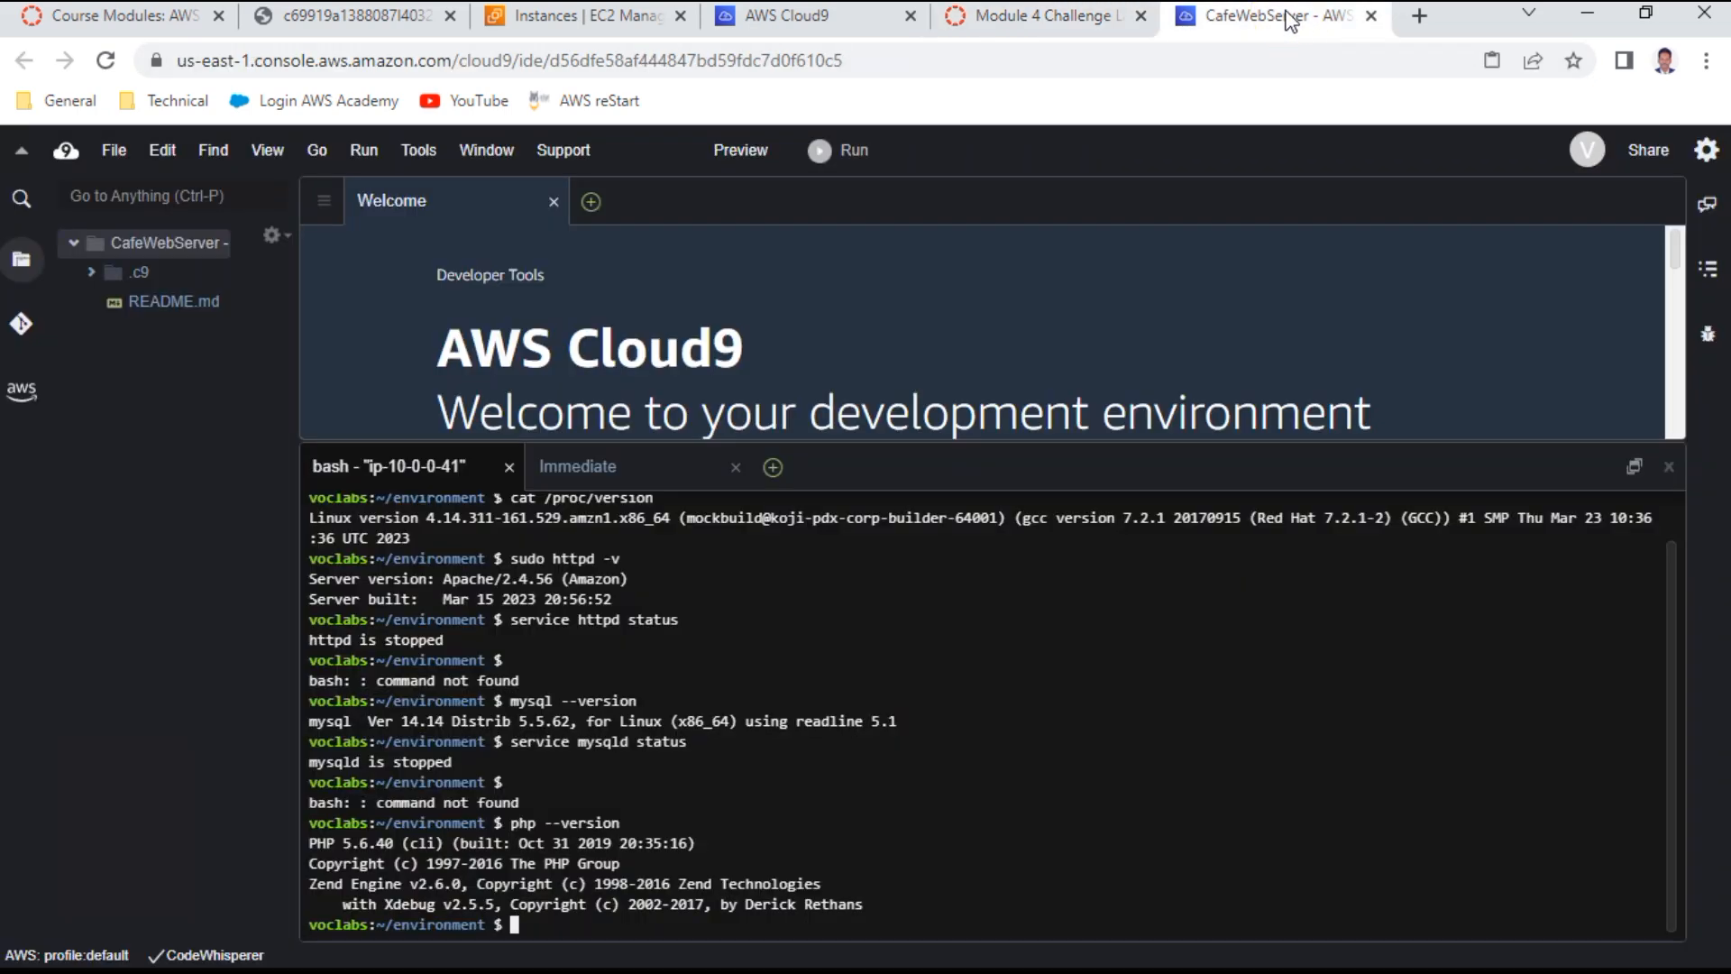
right_click(604, 925)
left_click(674, 790)
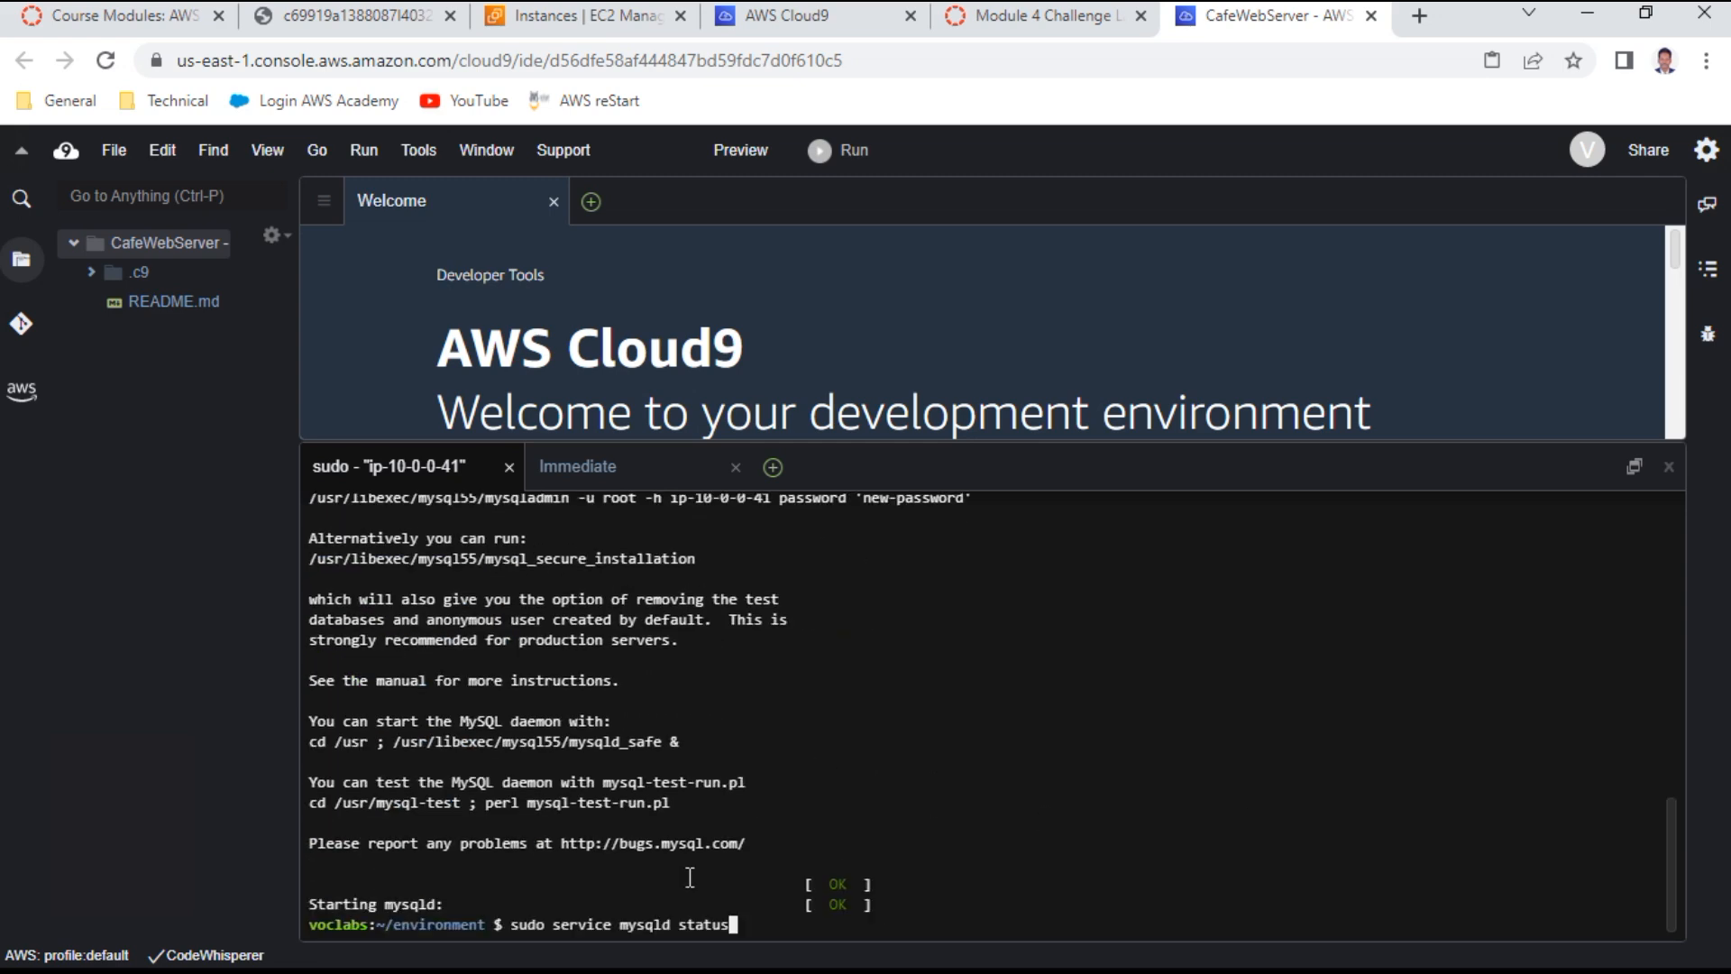
Review the terminal output of the httpd and mysqld enable, start and status commands
scroll(878, 880, "up", 2)
scroll(878, 879, "up", 2)
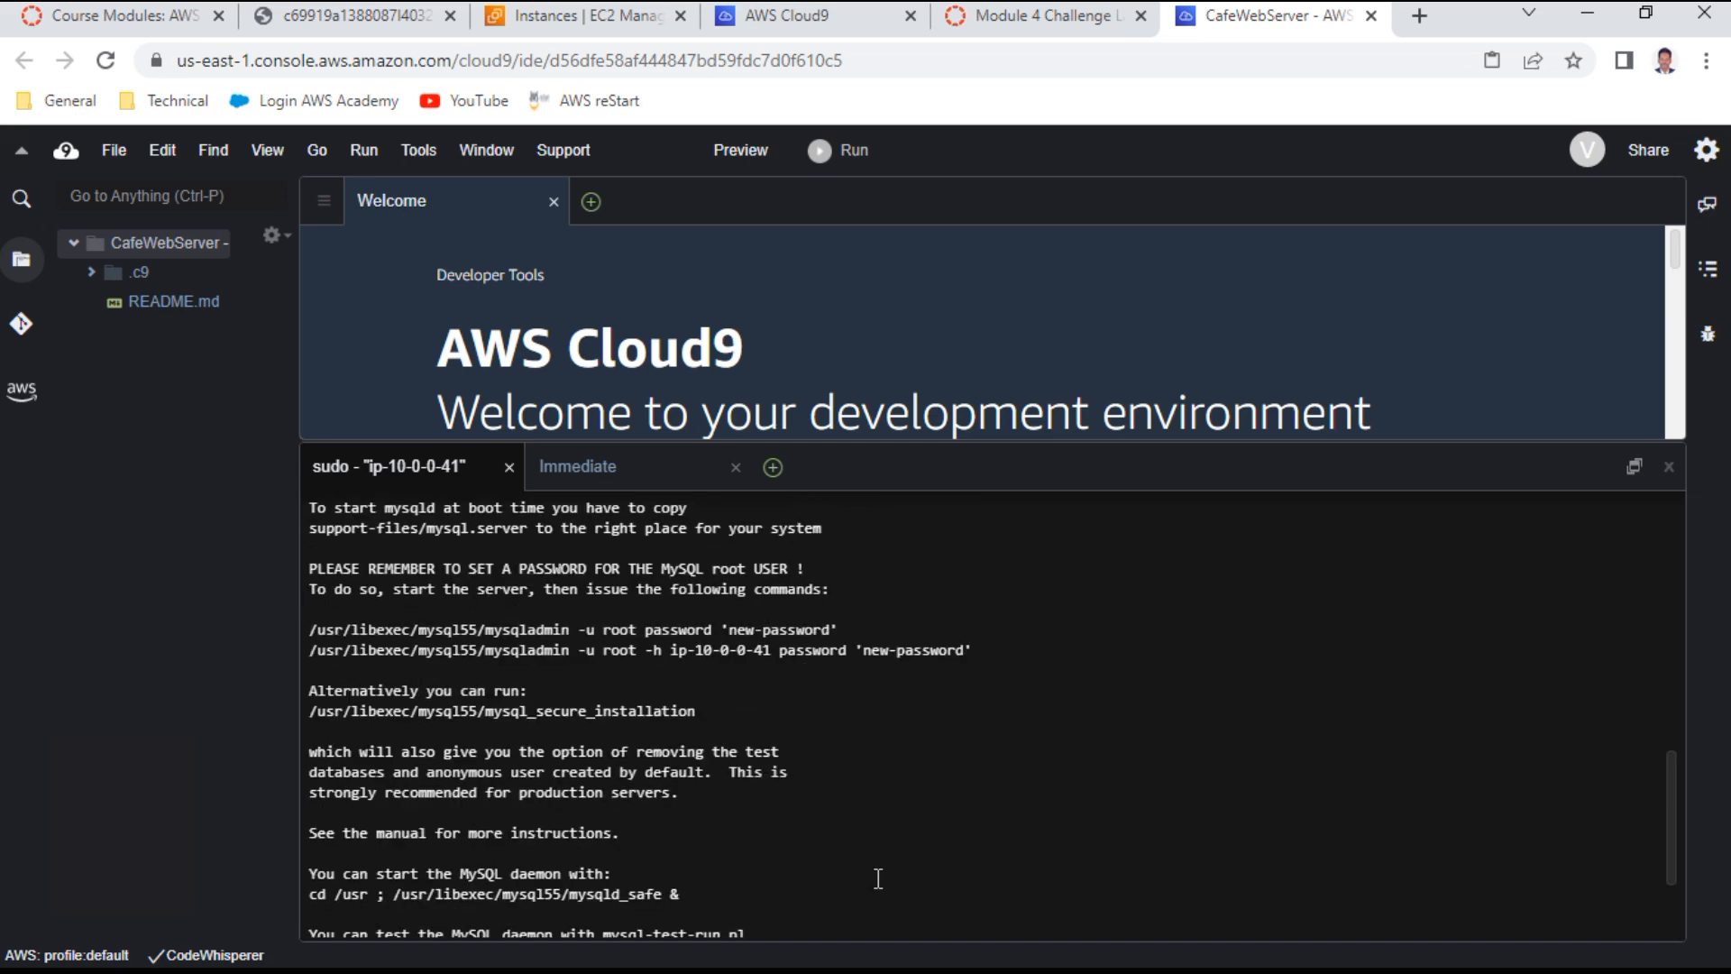
scroll(878, 879, "up", 2)
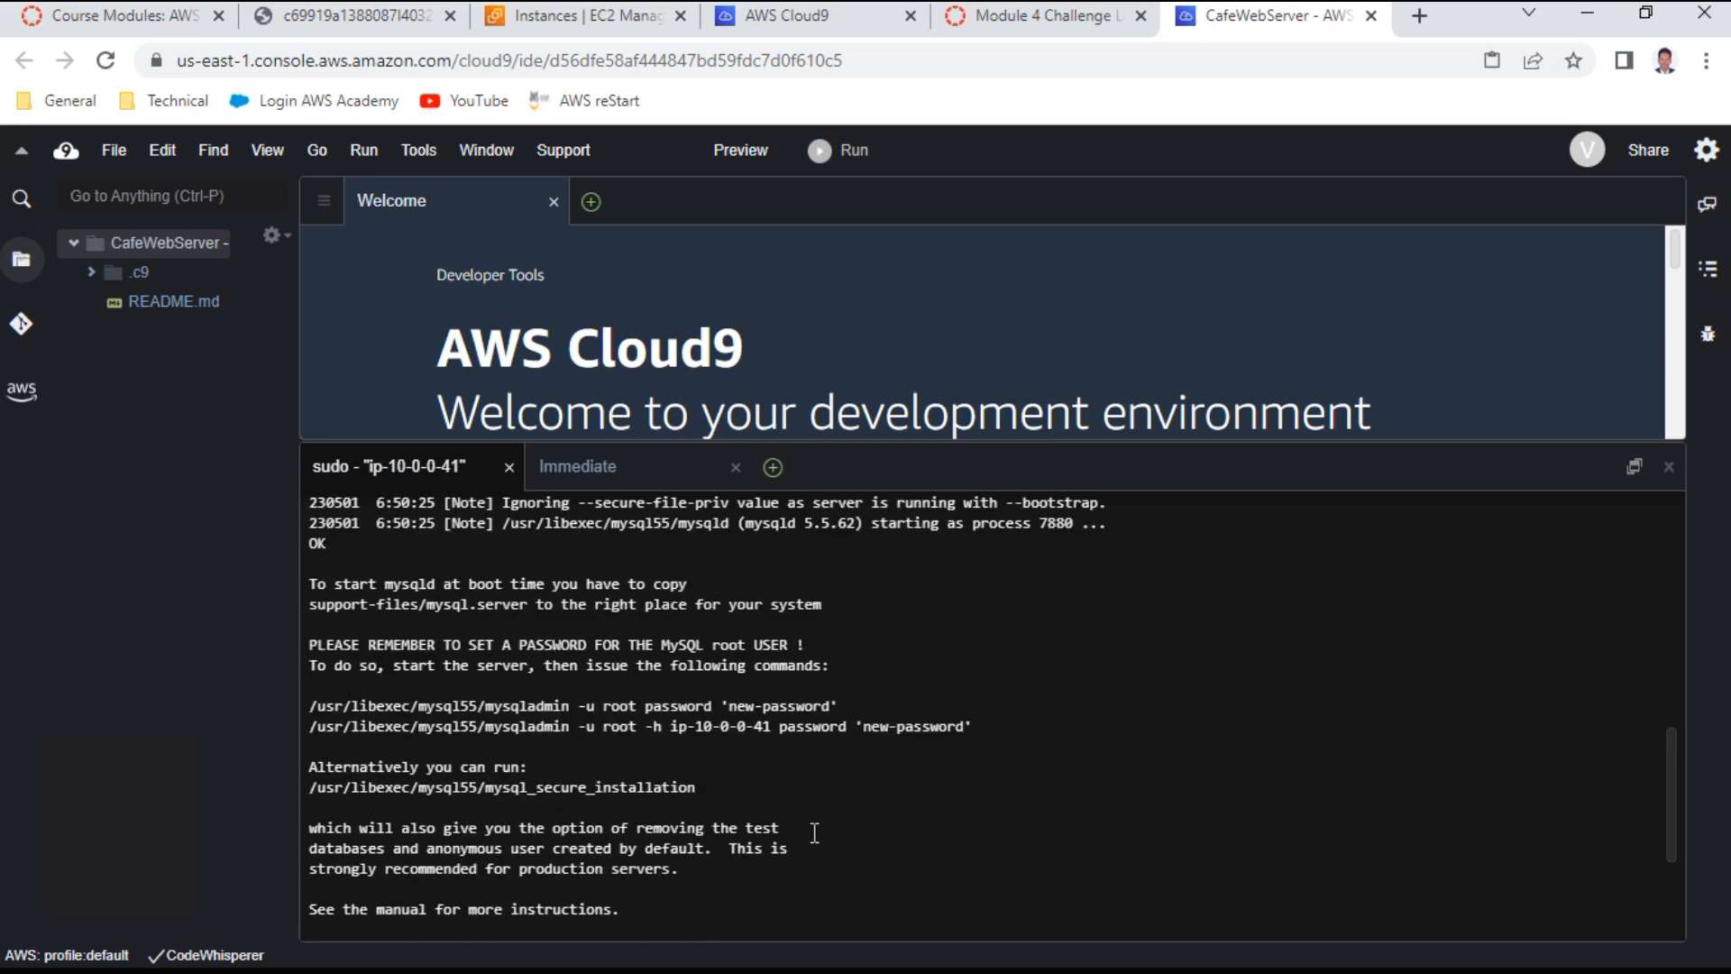
scroll(736, 776, "down", 2)
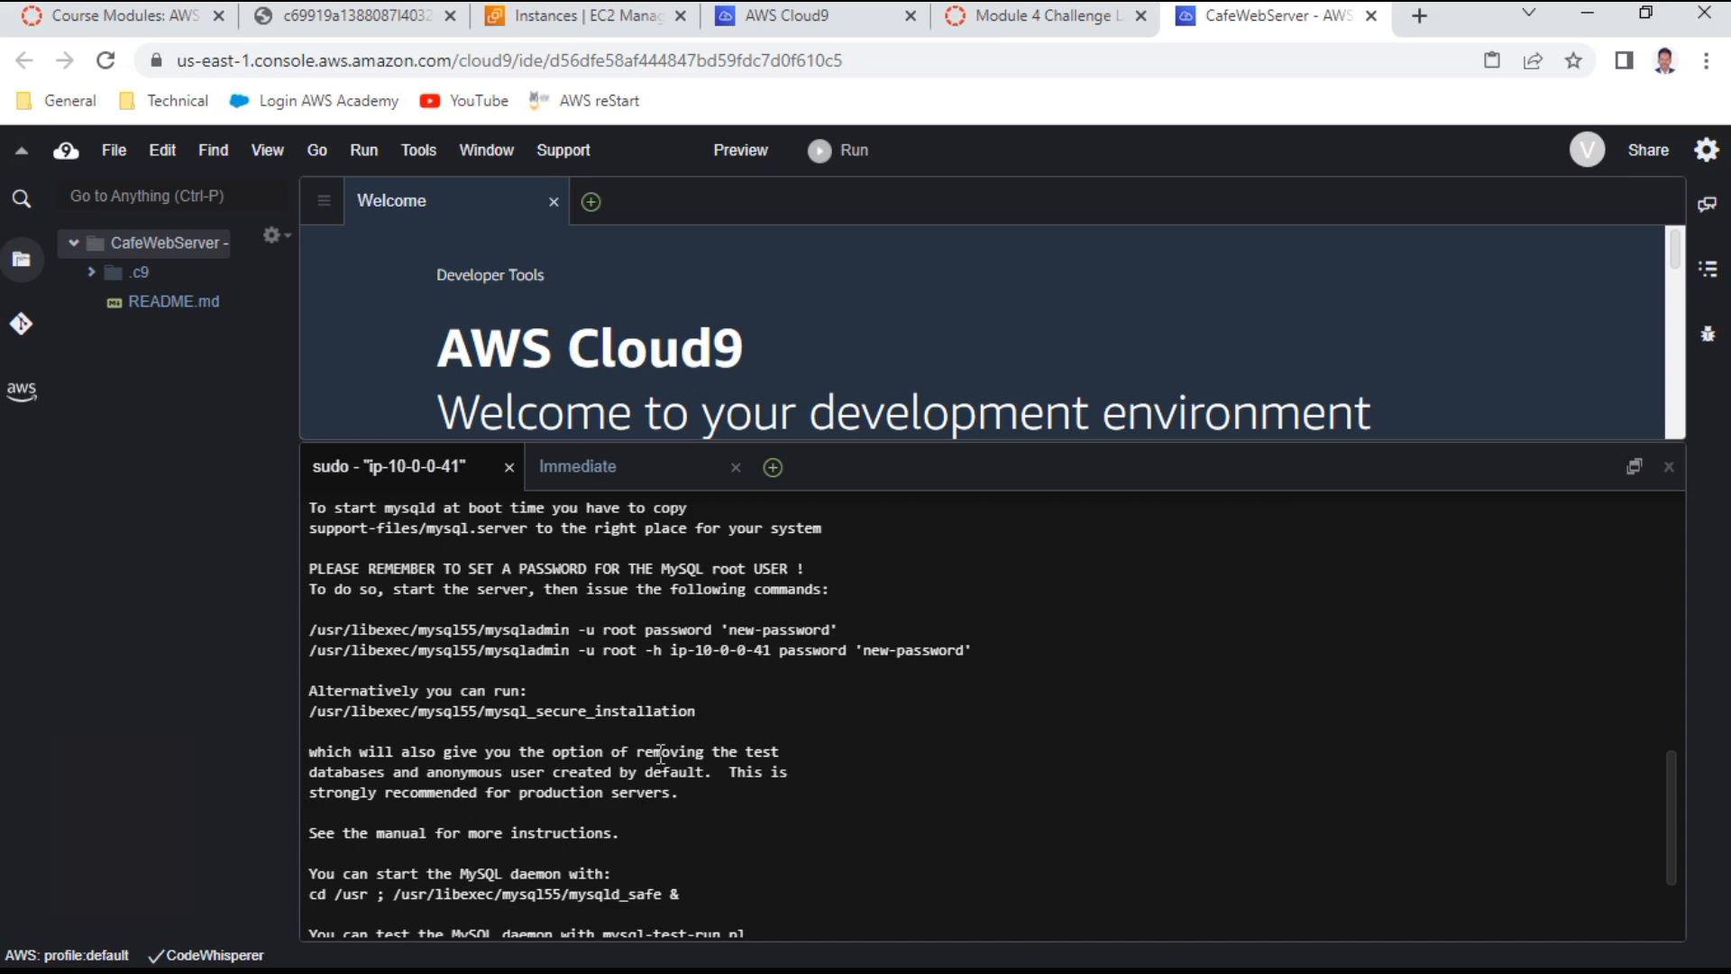
scroll(660, 754, "down", 4)
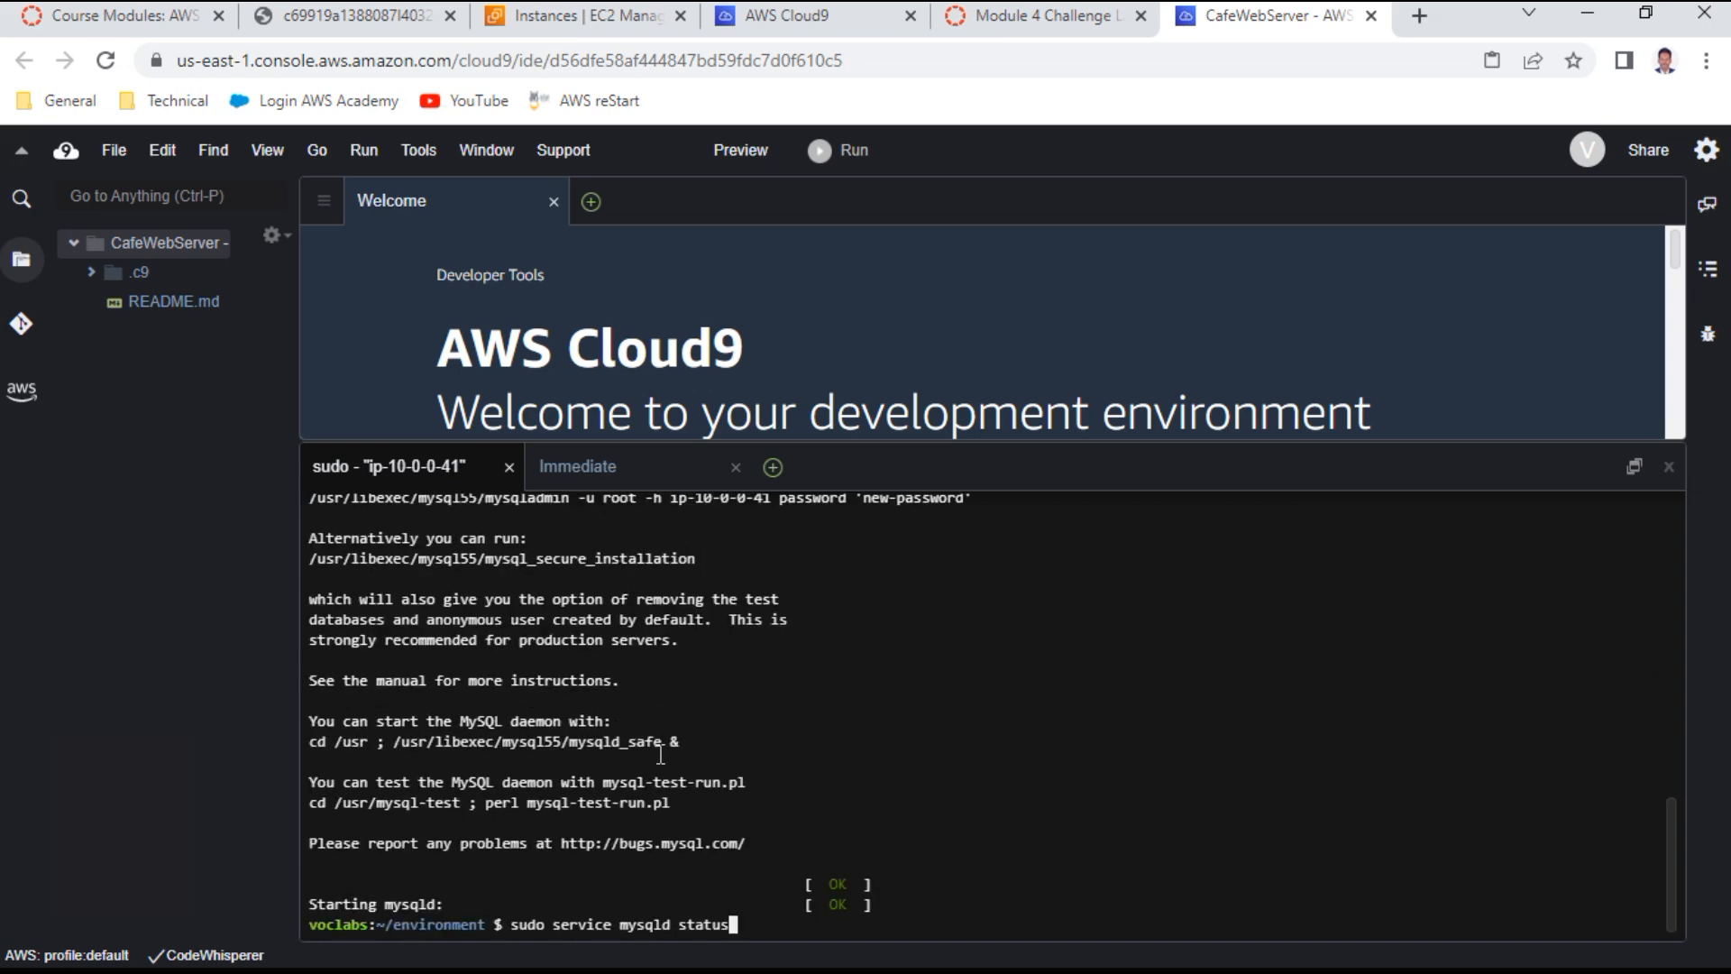
scroll(660, 754, "up", 4)
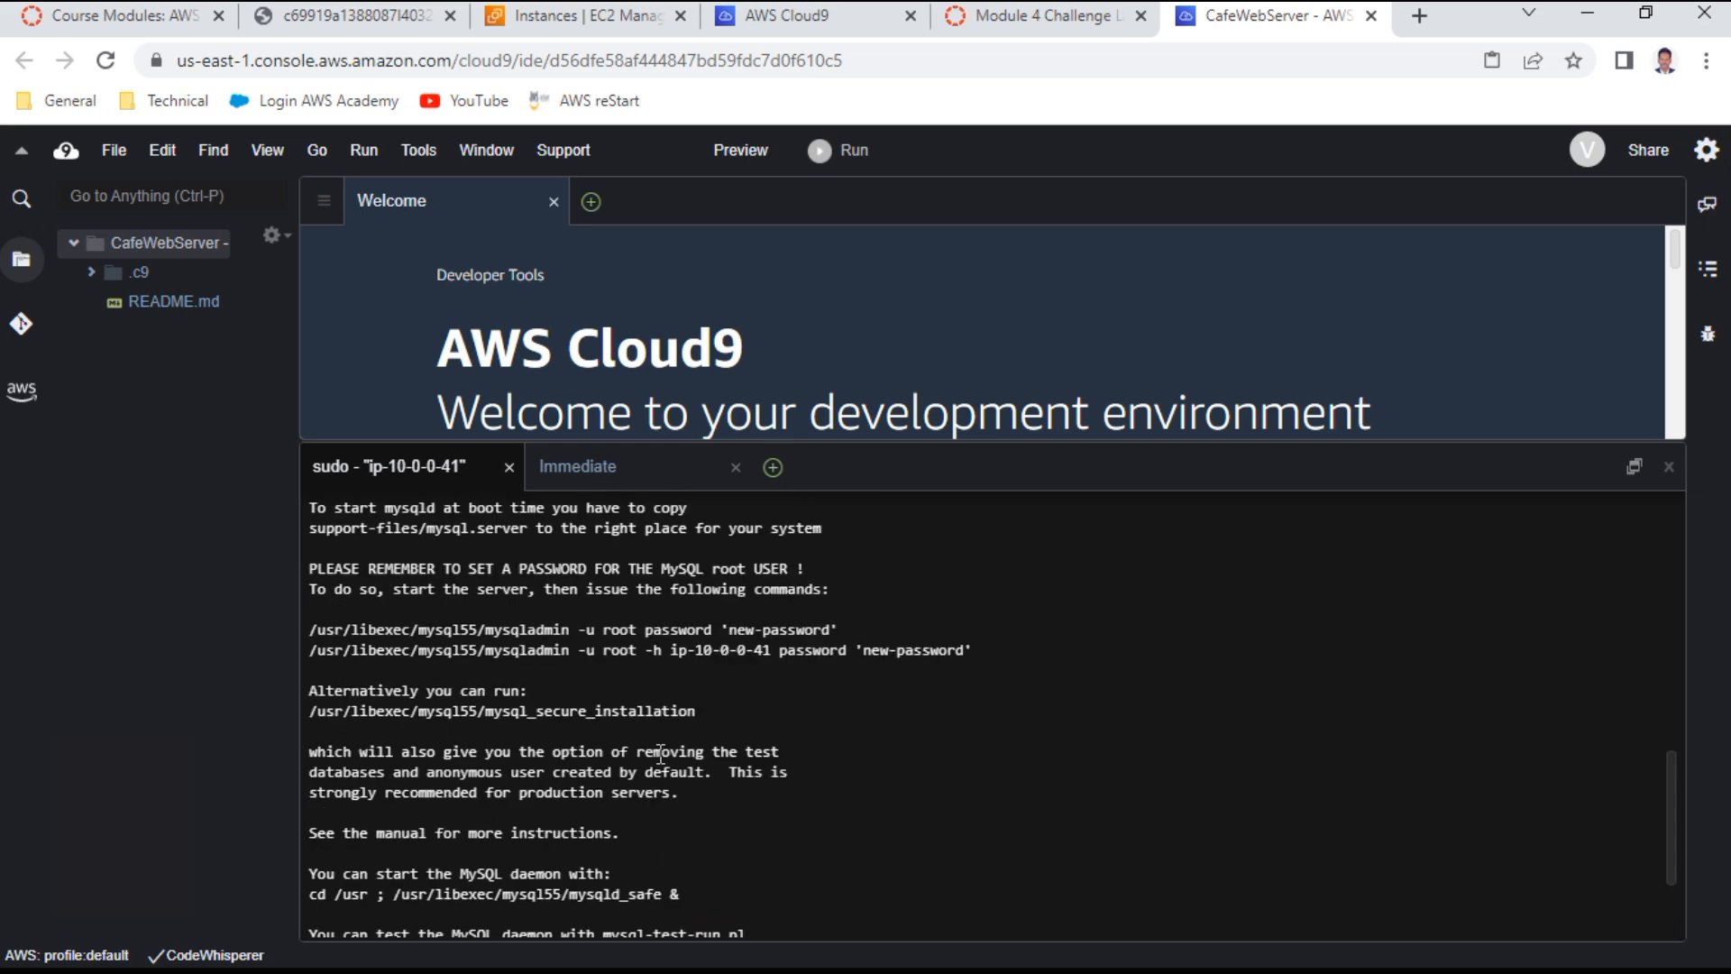
scroll(773, 622, "up", 2)
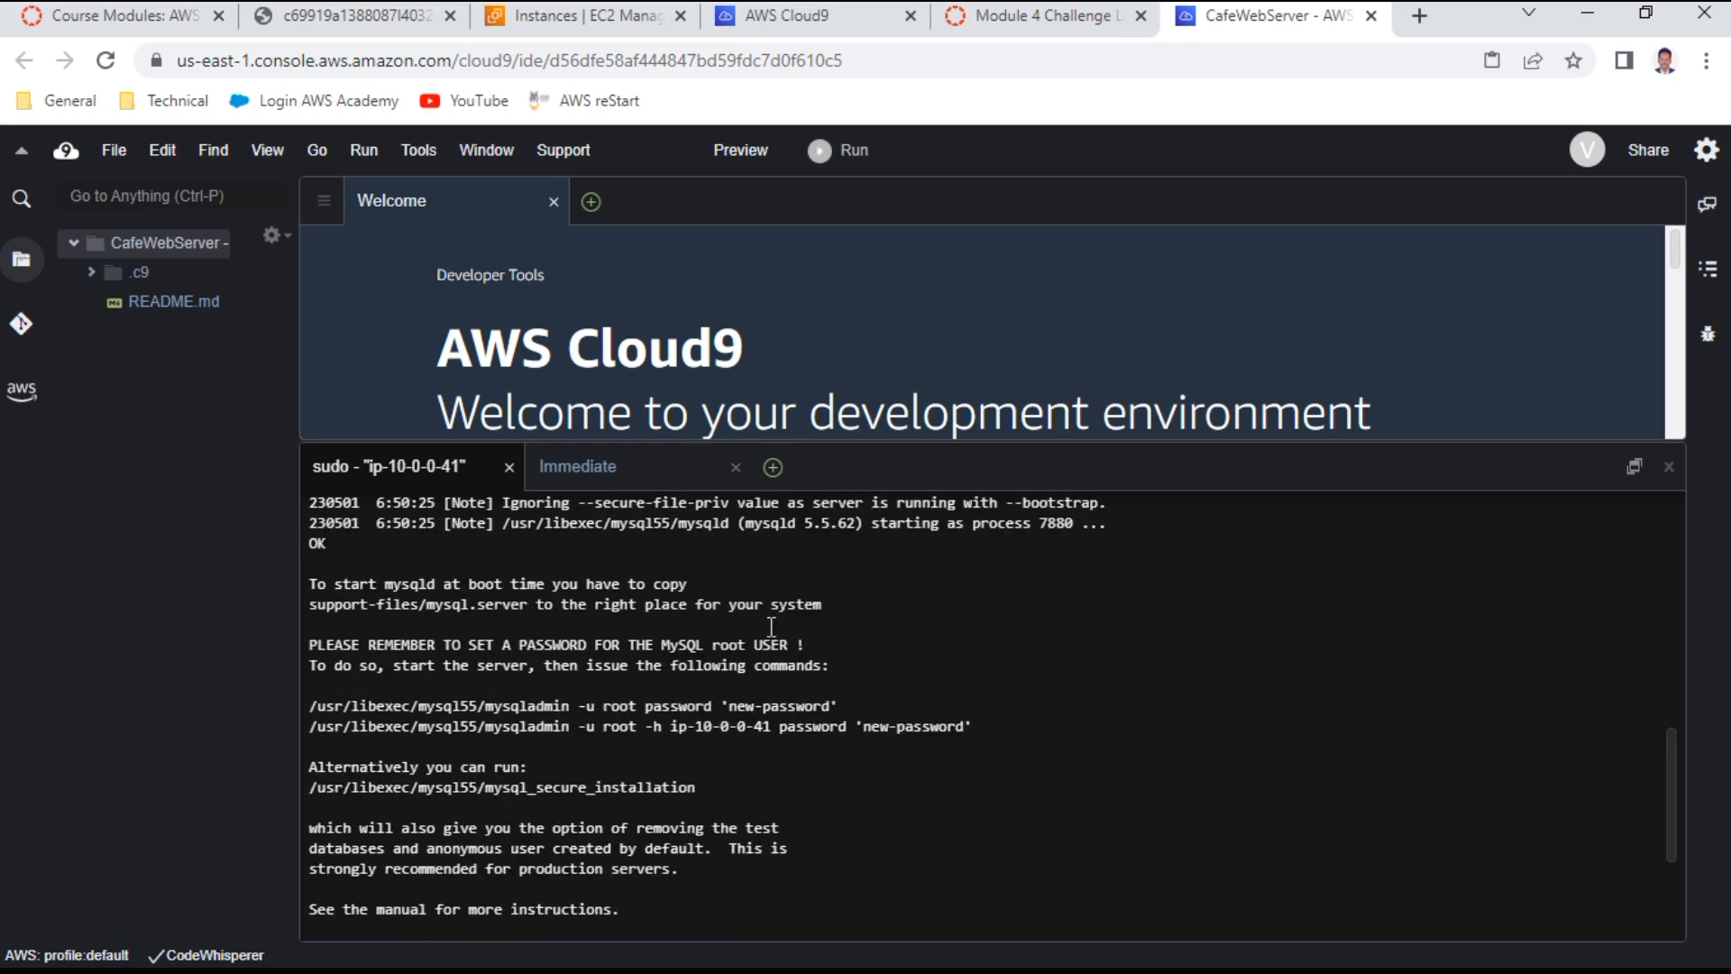
scroll(590, 584, "up", 4)
scroll(591, 584, "up", 2)
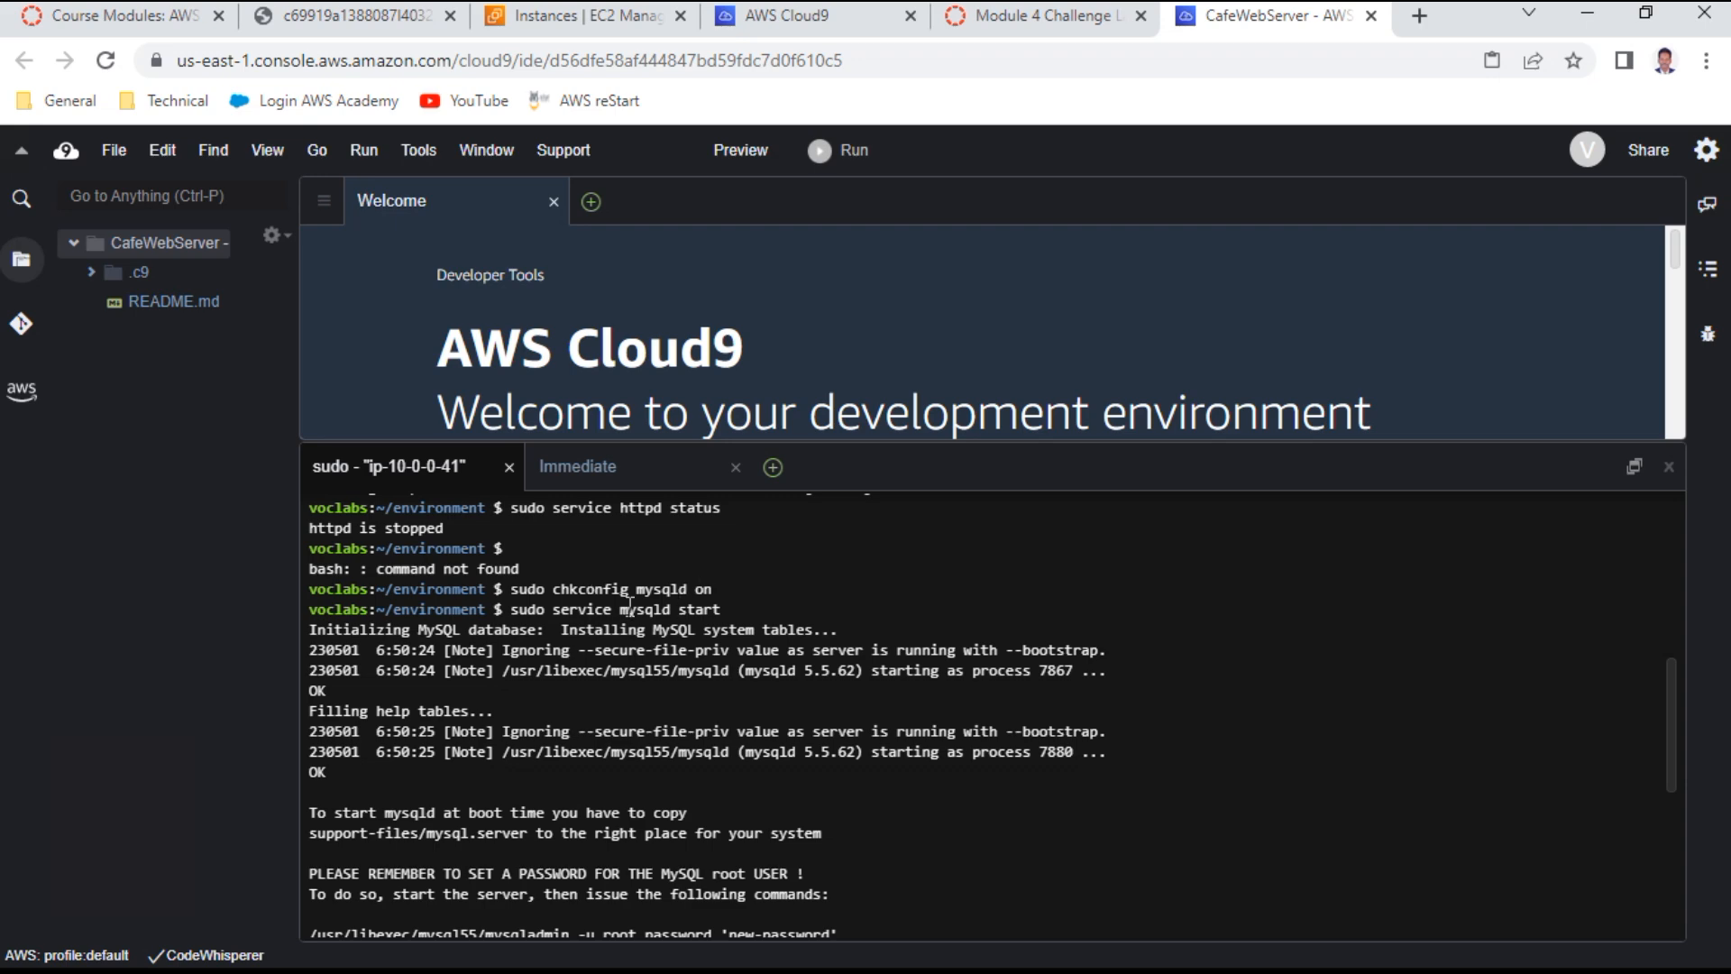
scroll(630, 599, "up", 2)
scroll(630, 606, "up", 2)
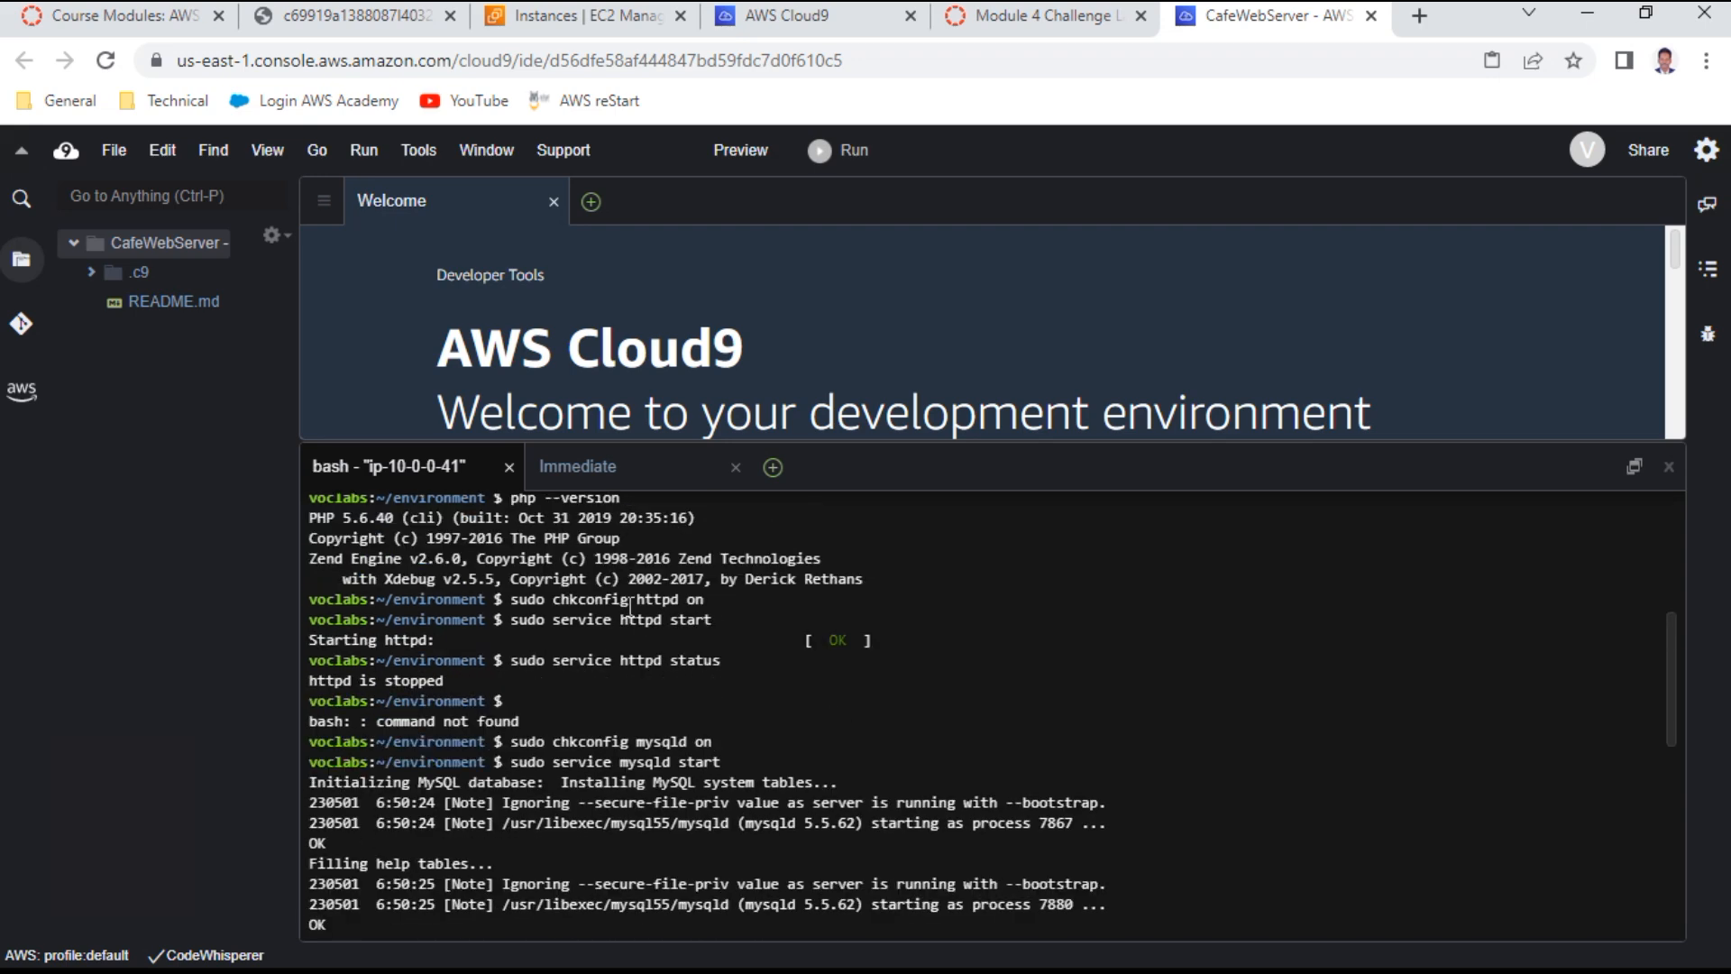
scroll(834, 653, "down", 8)
scroll(835, 652, "down", 5)
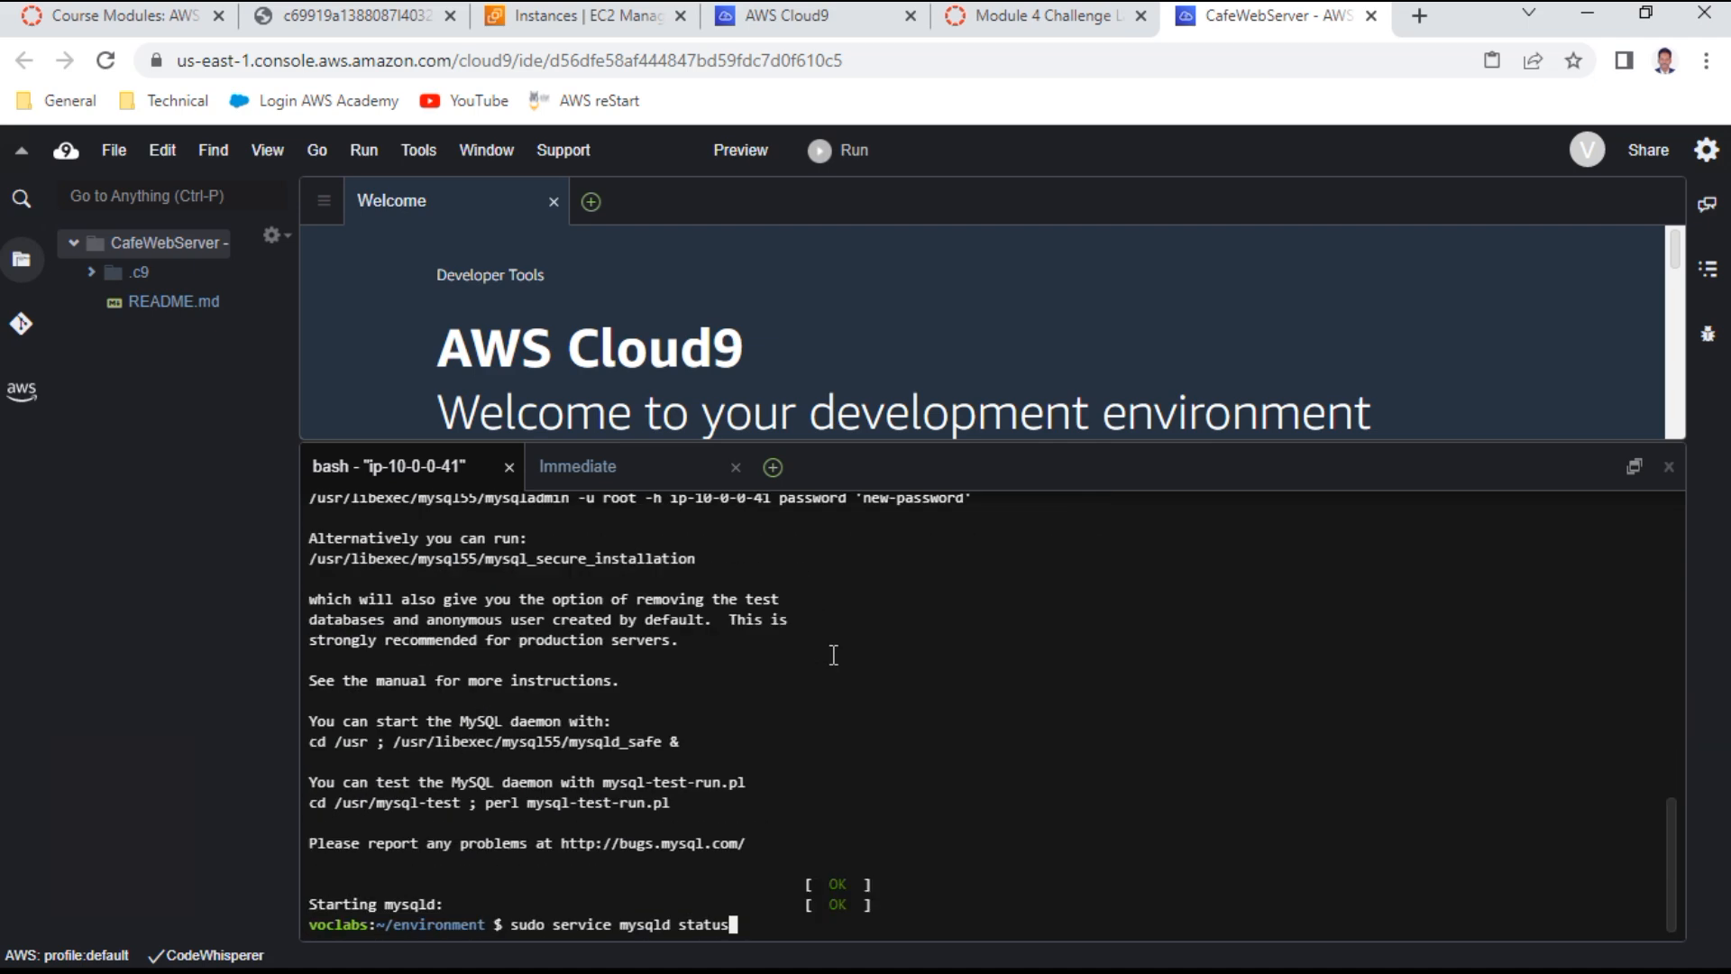
Copy the two step 13 commands, ln -s for /var/www/ and sudo chown for /var/www/html, from the lab instructions
left_click(1052, 23)
scroll(780, 533, "down", 3)
scroll(780, 532, "down", 2)
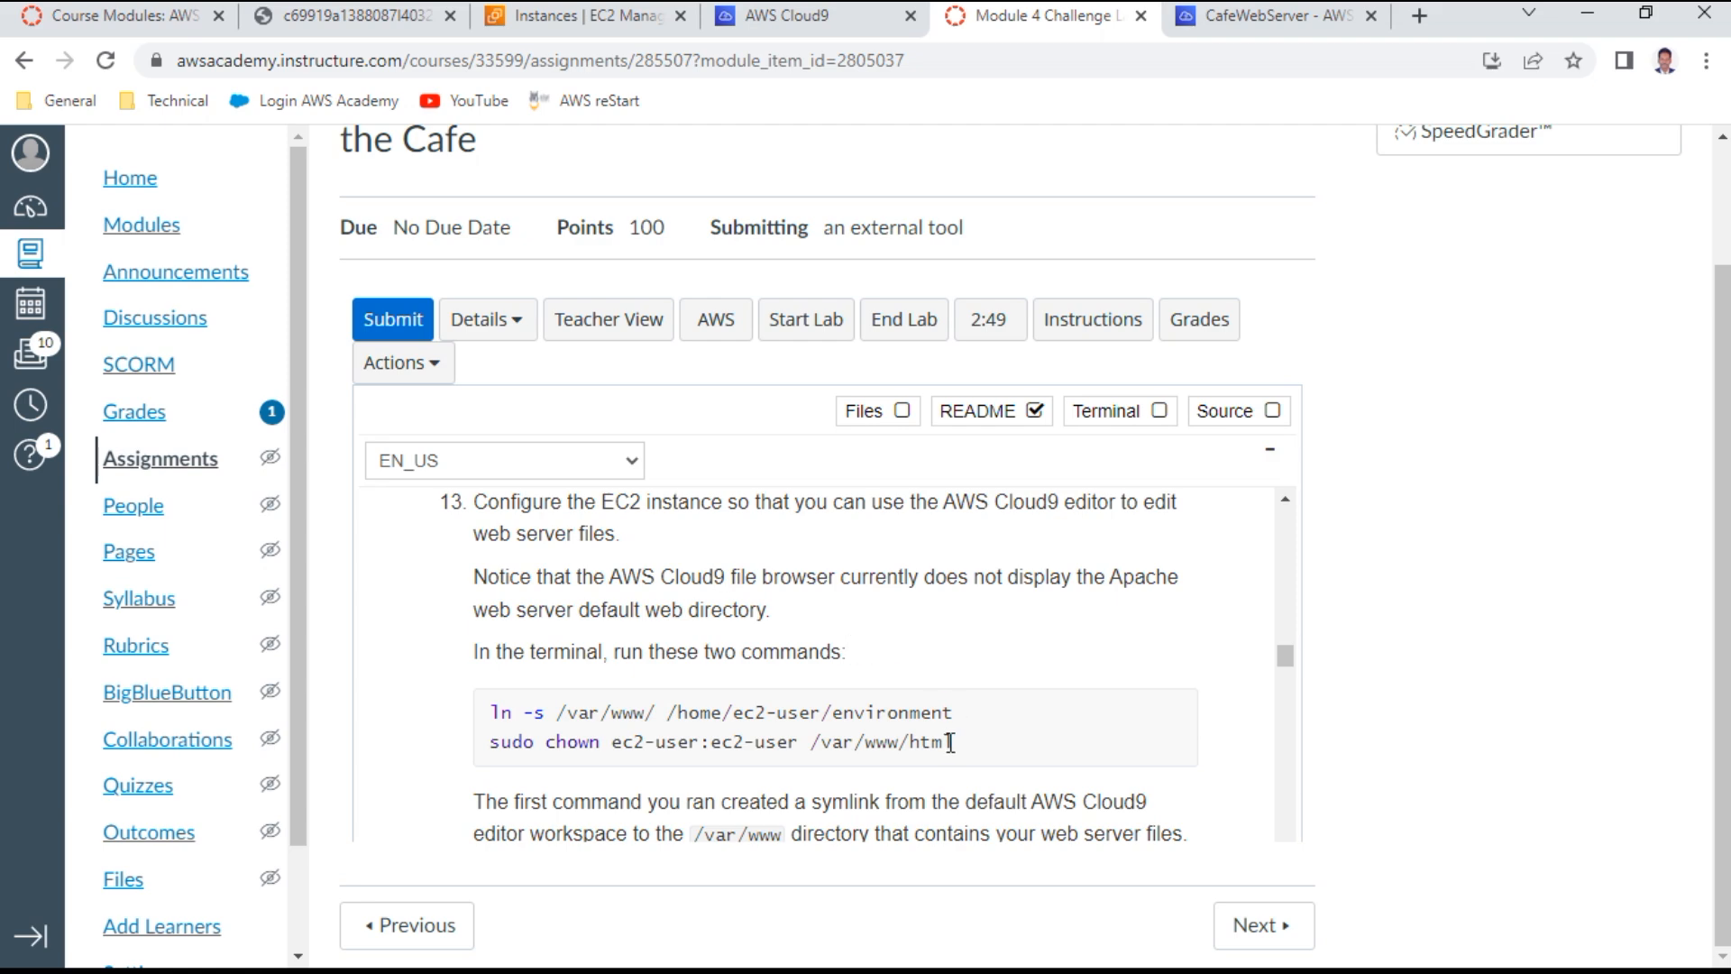
left_click_drag(961, 744, 482, 710)
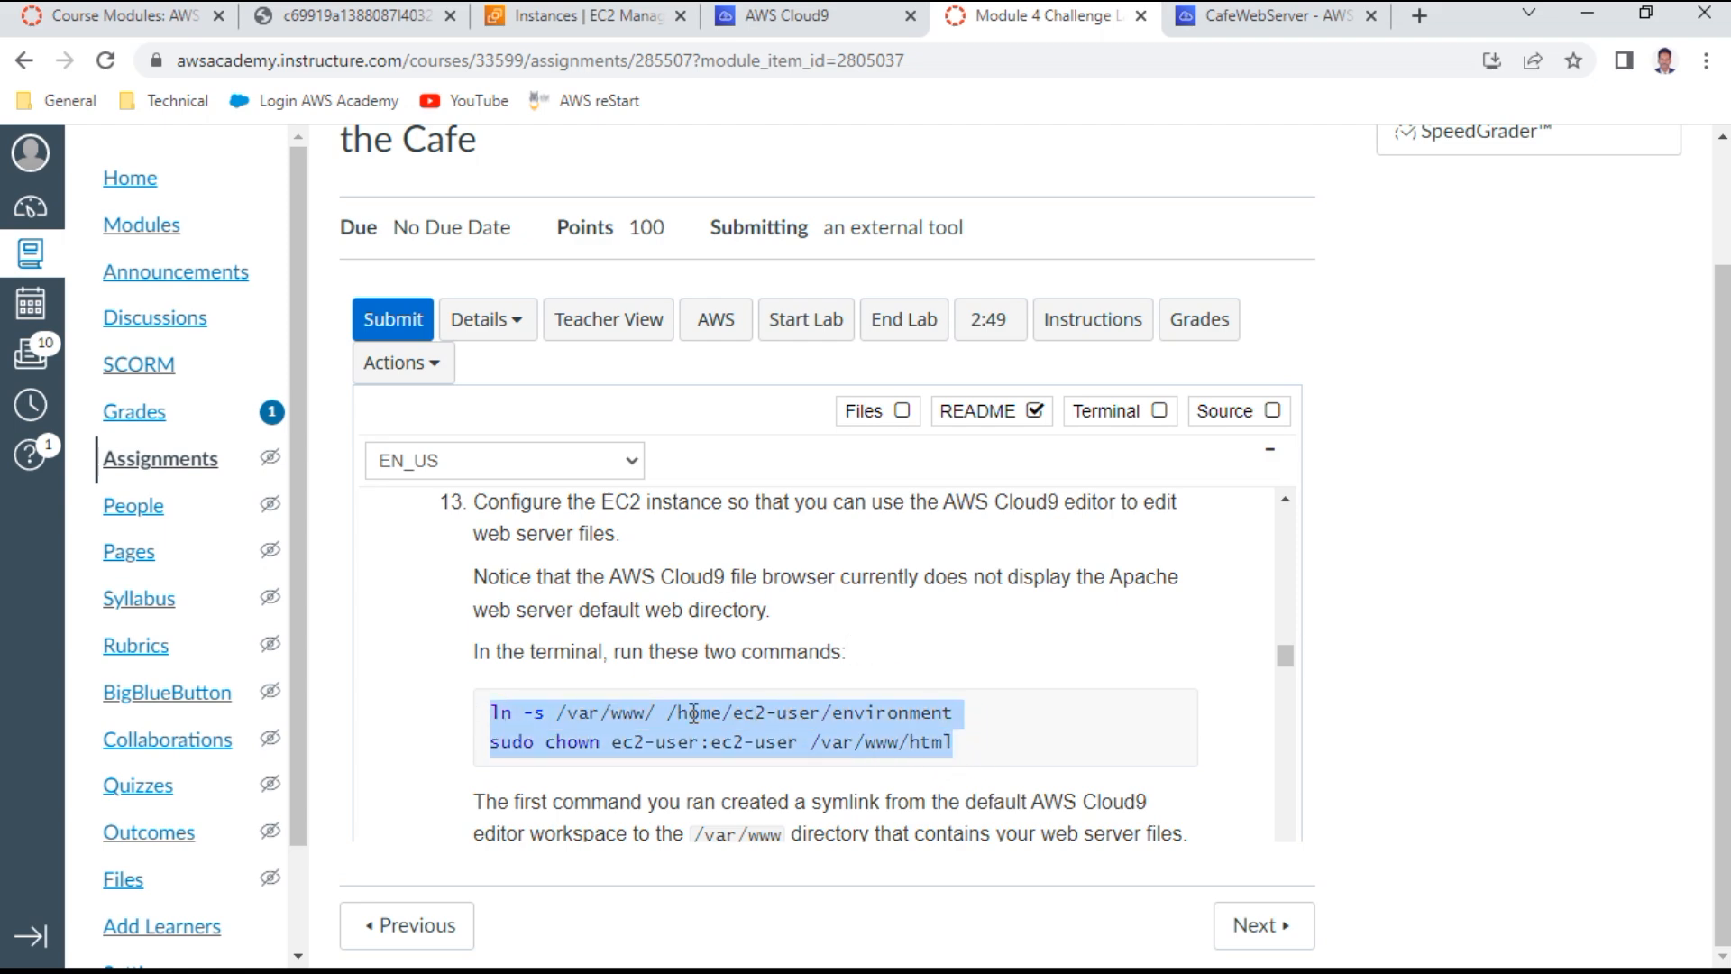
right_click(838, 721)
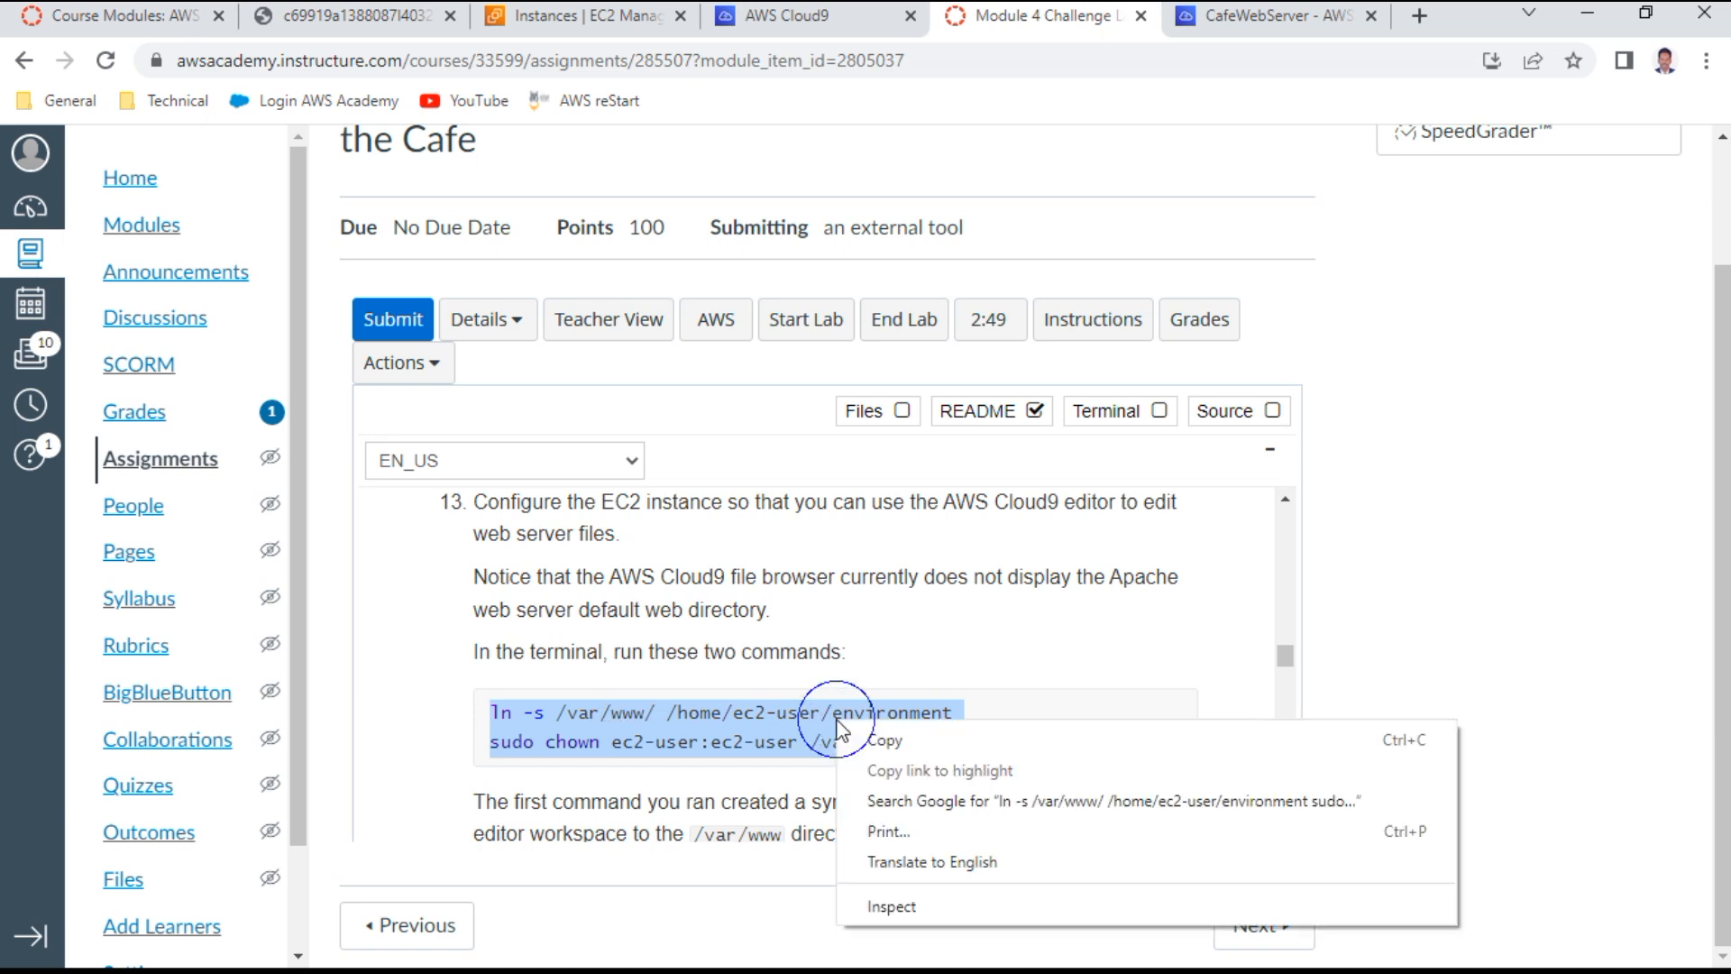
left_click(864, 737)
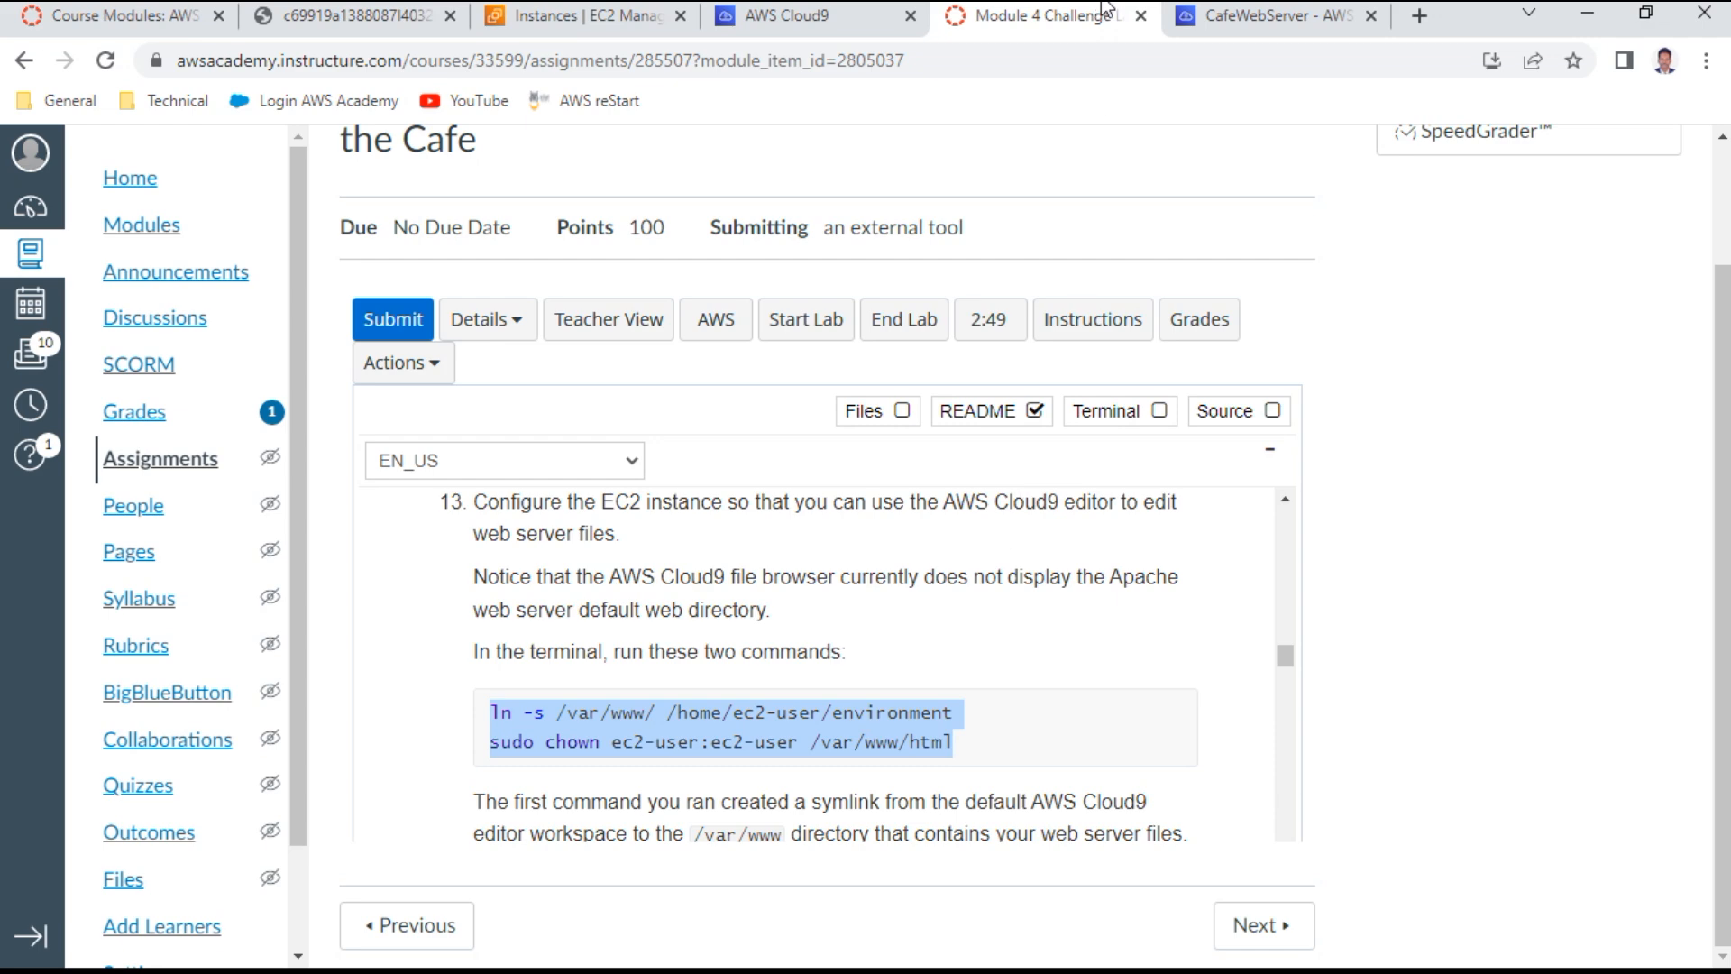
Run the pending mysqld status command in the Cloud9 terminal, and paste and run the copied symlink and ownership commands
left_click(1284, 16)
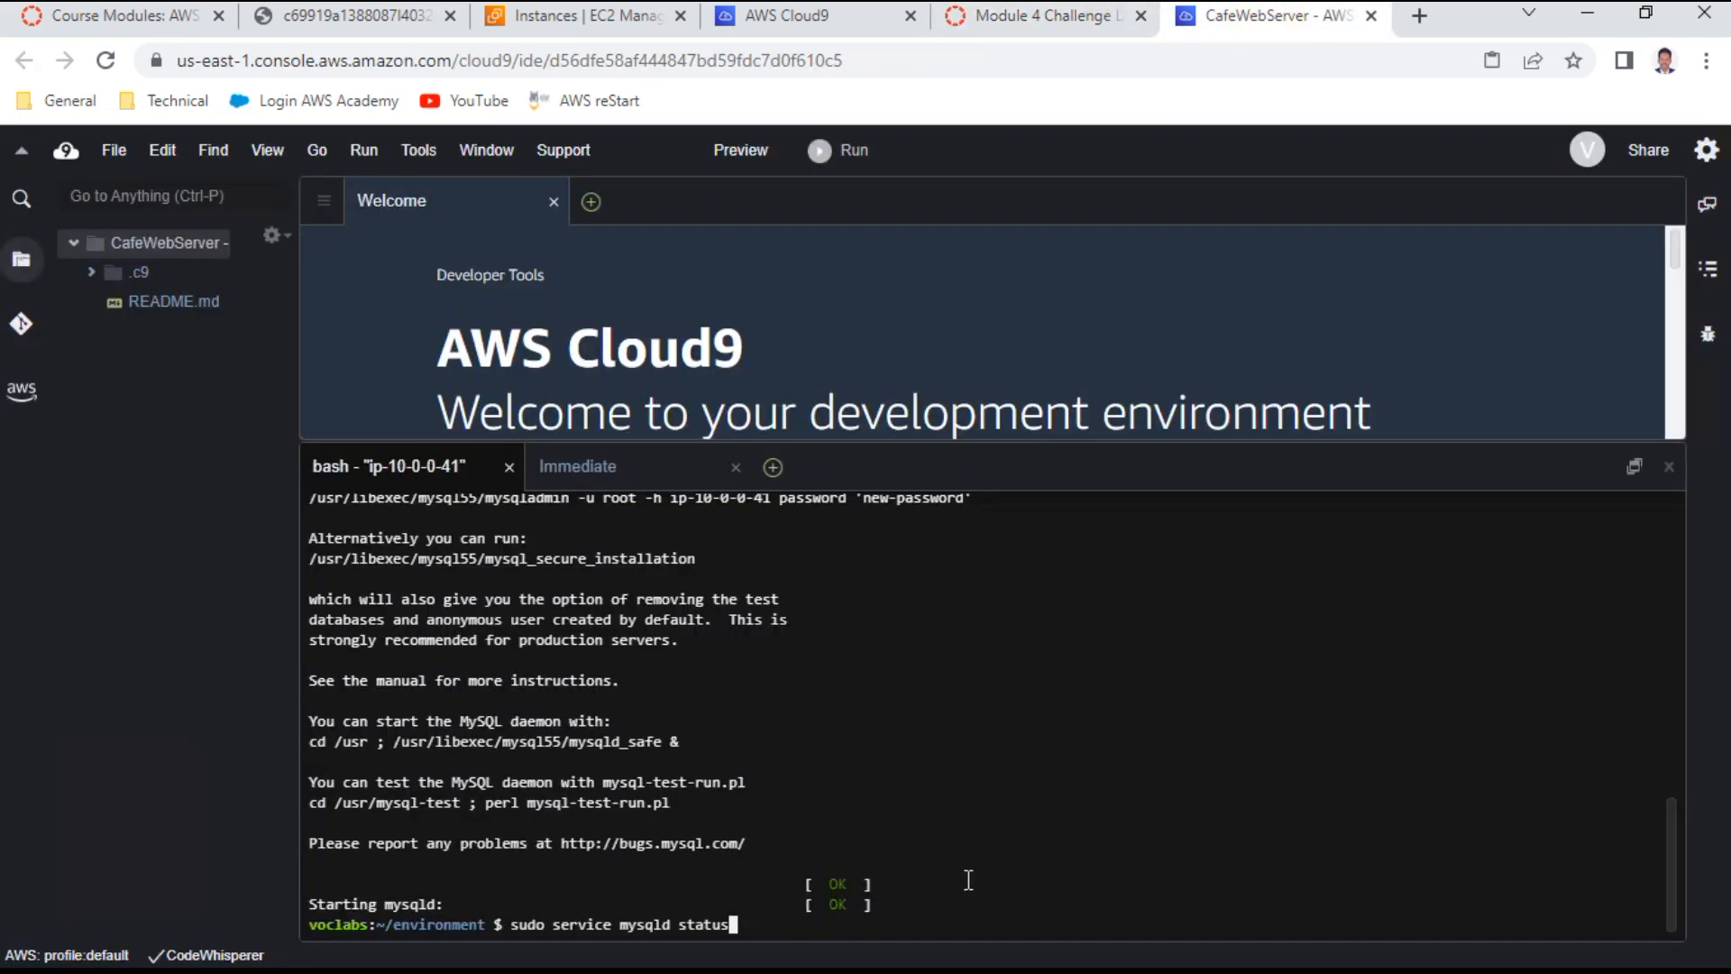
key("Return")
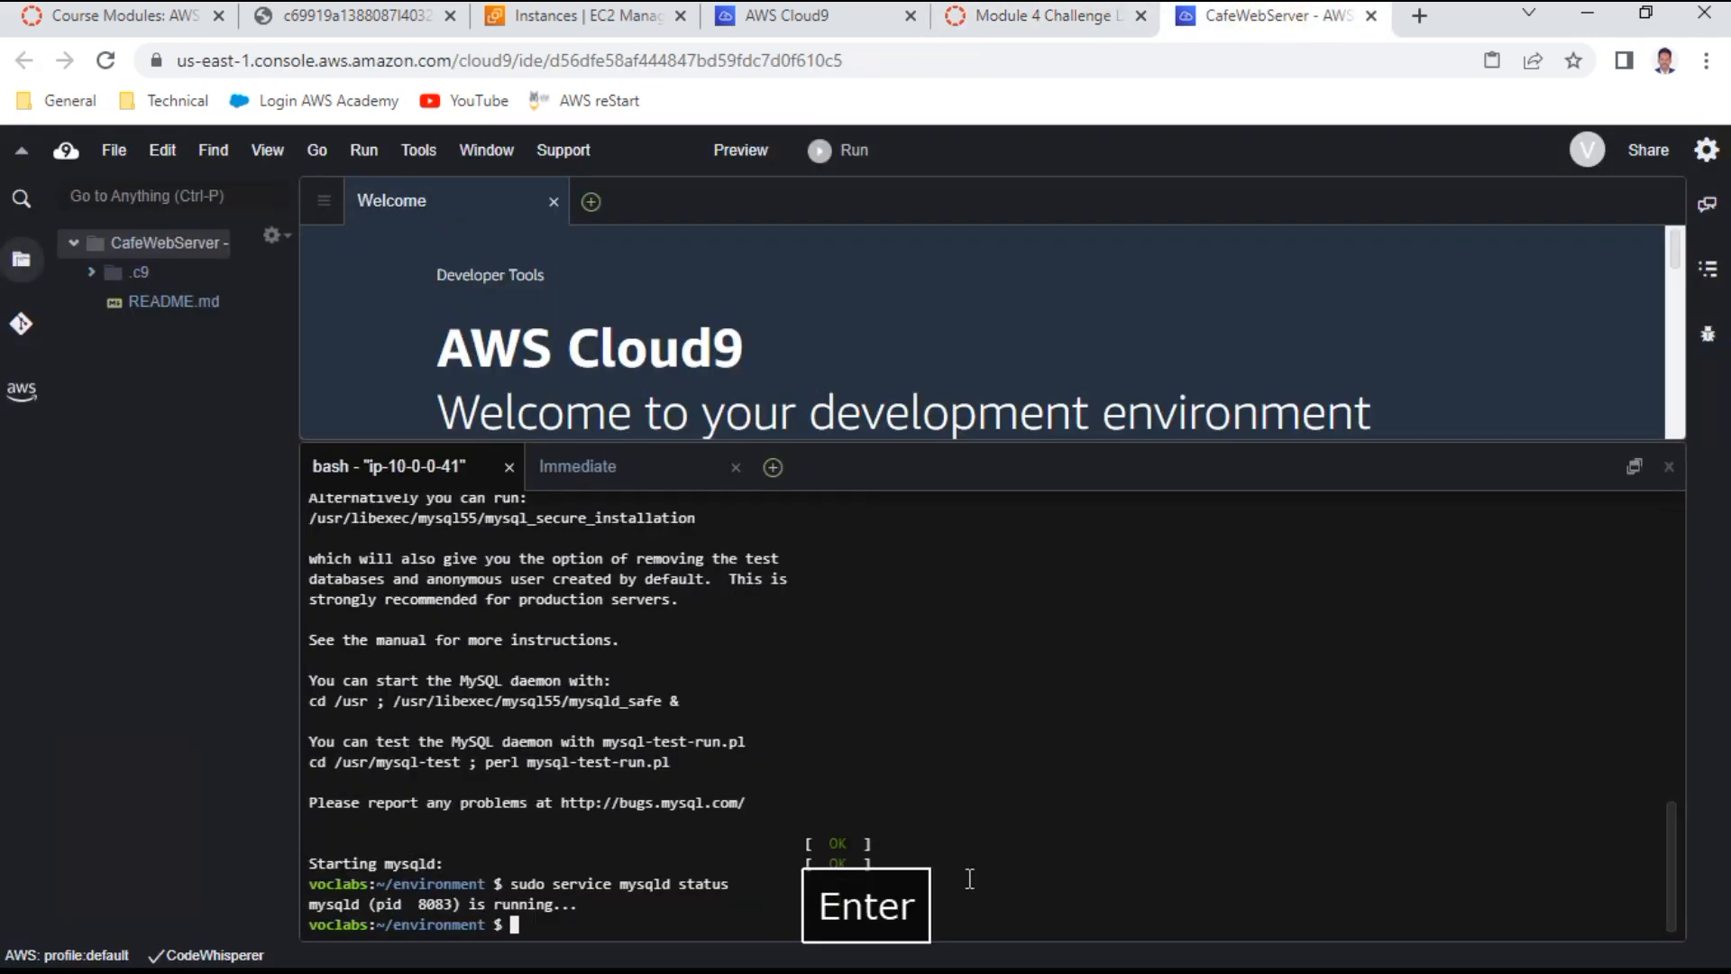
right_click(598, 912)
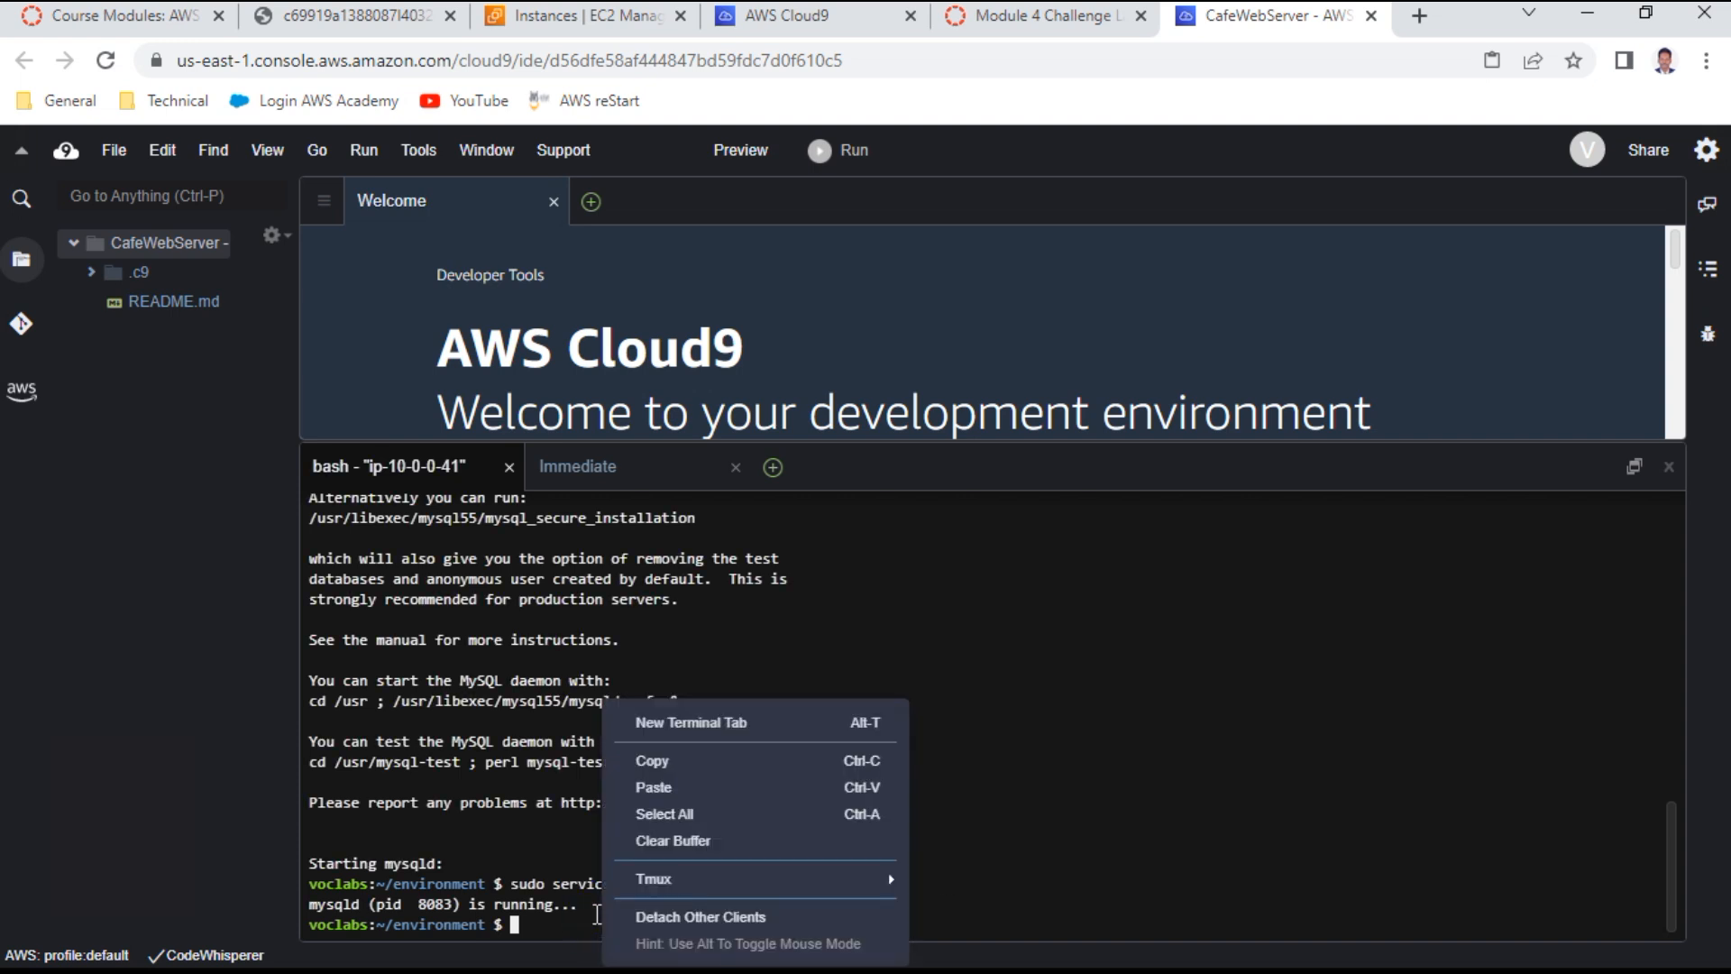
left_click(678, 790)
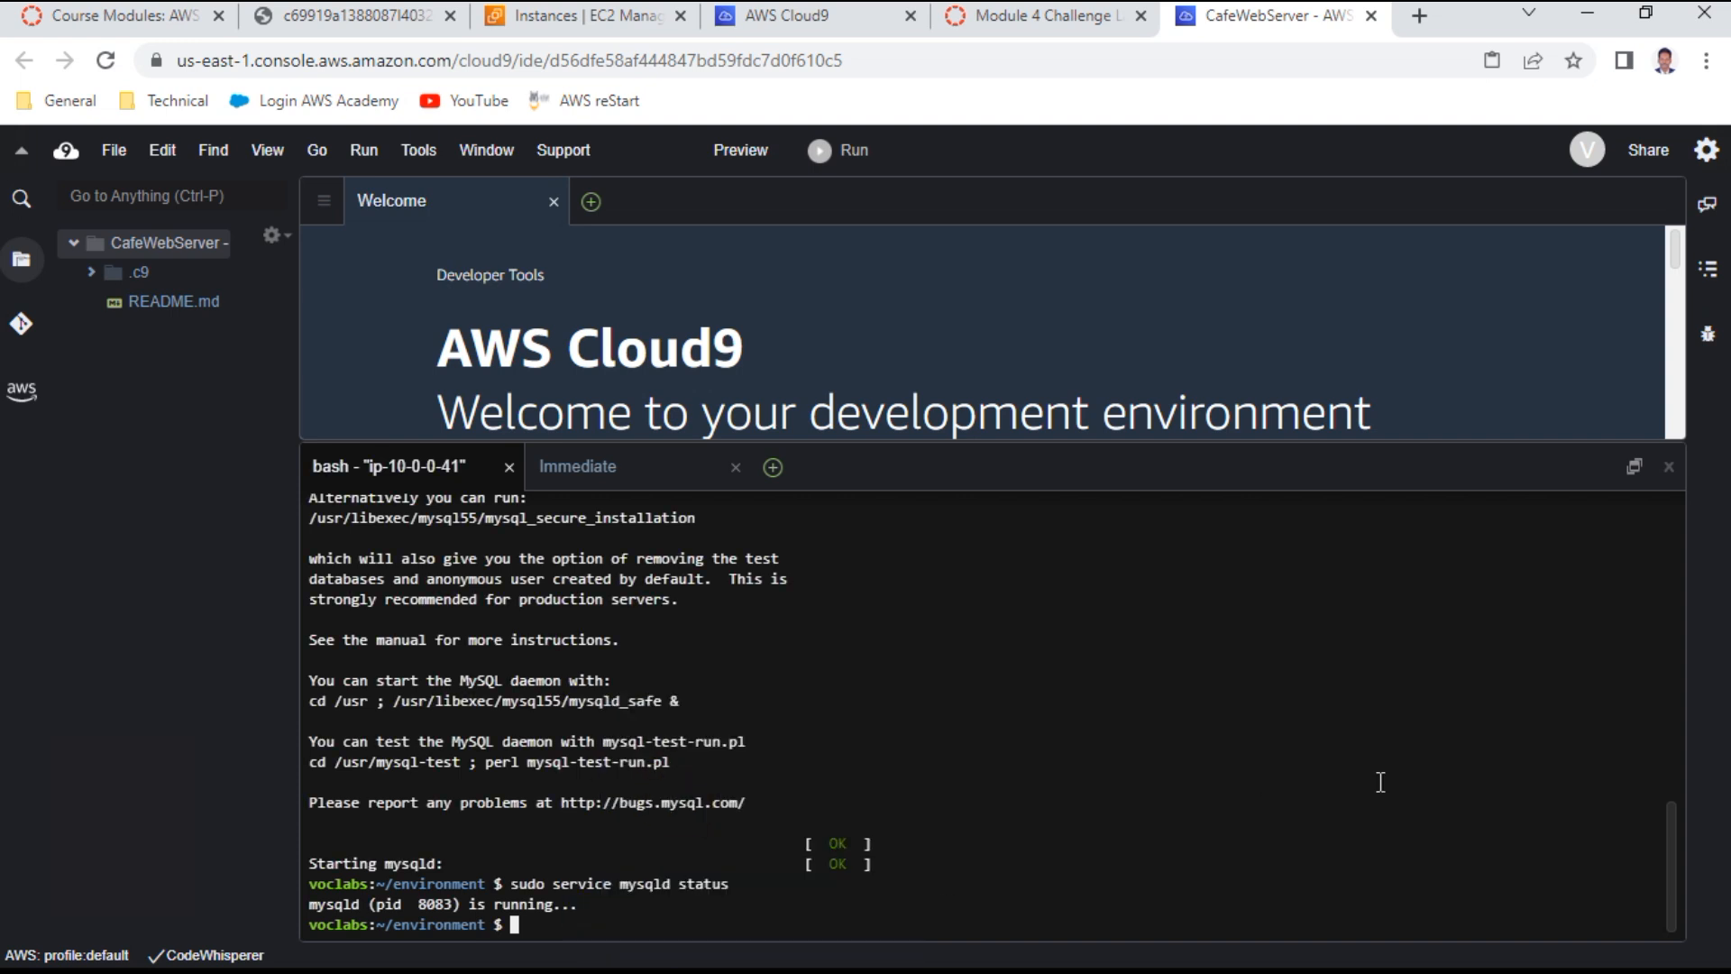
key("Return")
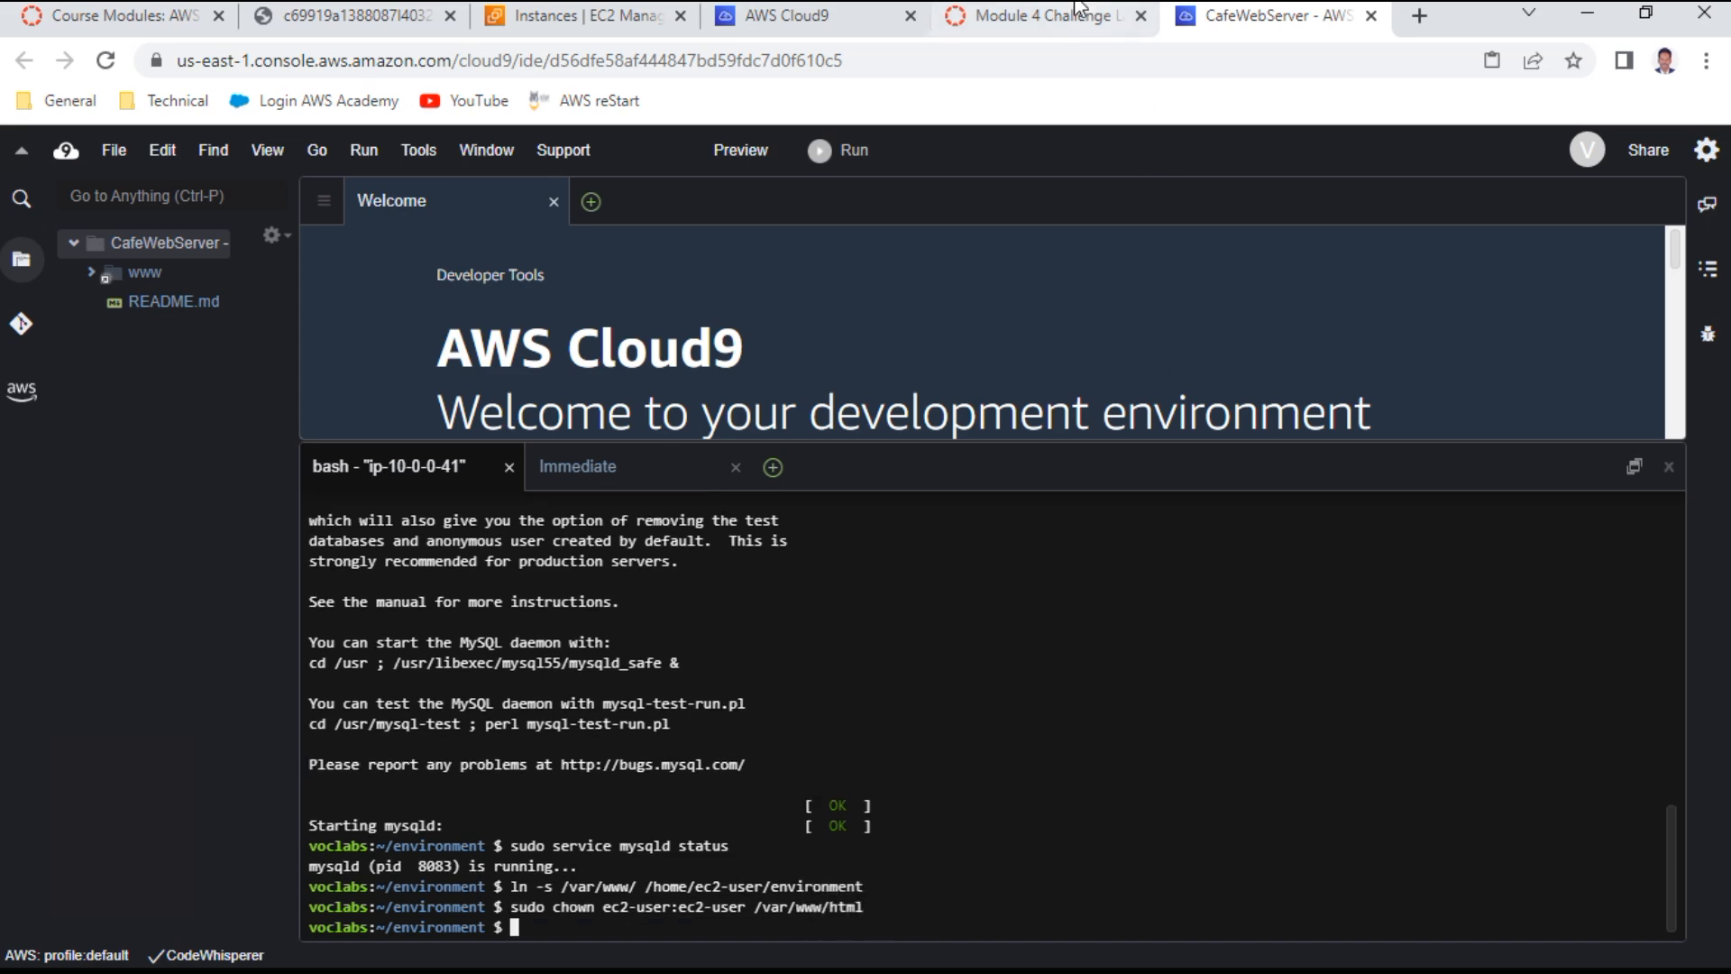
Read step 14 of the lab instructions and select the html directory under CafeWebServer > www in the Cloud9 file tree
left_click(1010, 27)
scroll(786, 630, "down", 3)
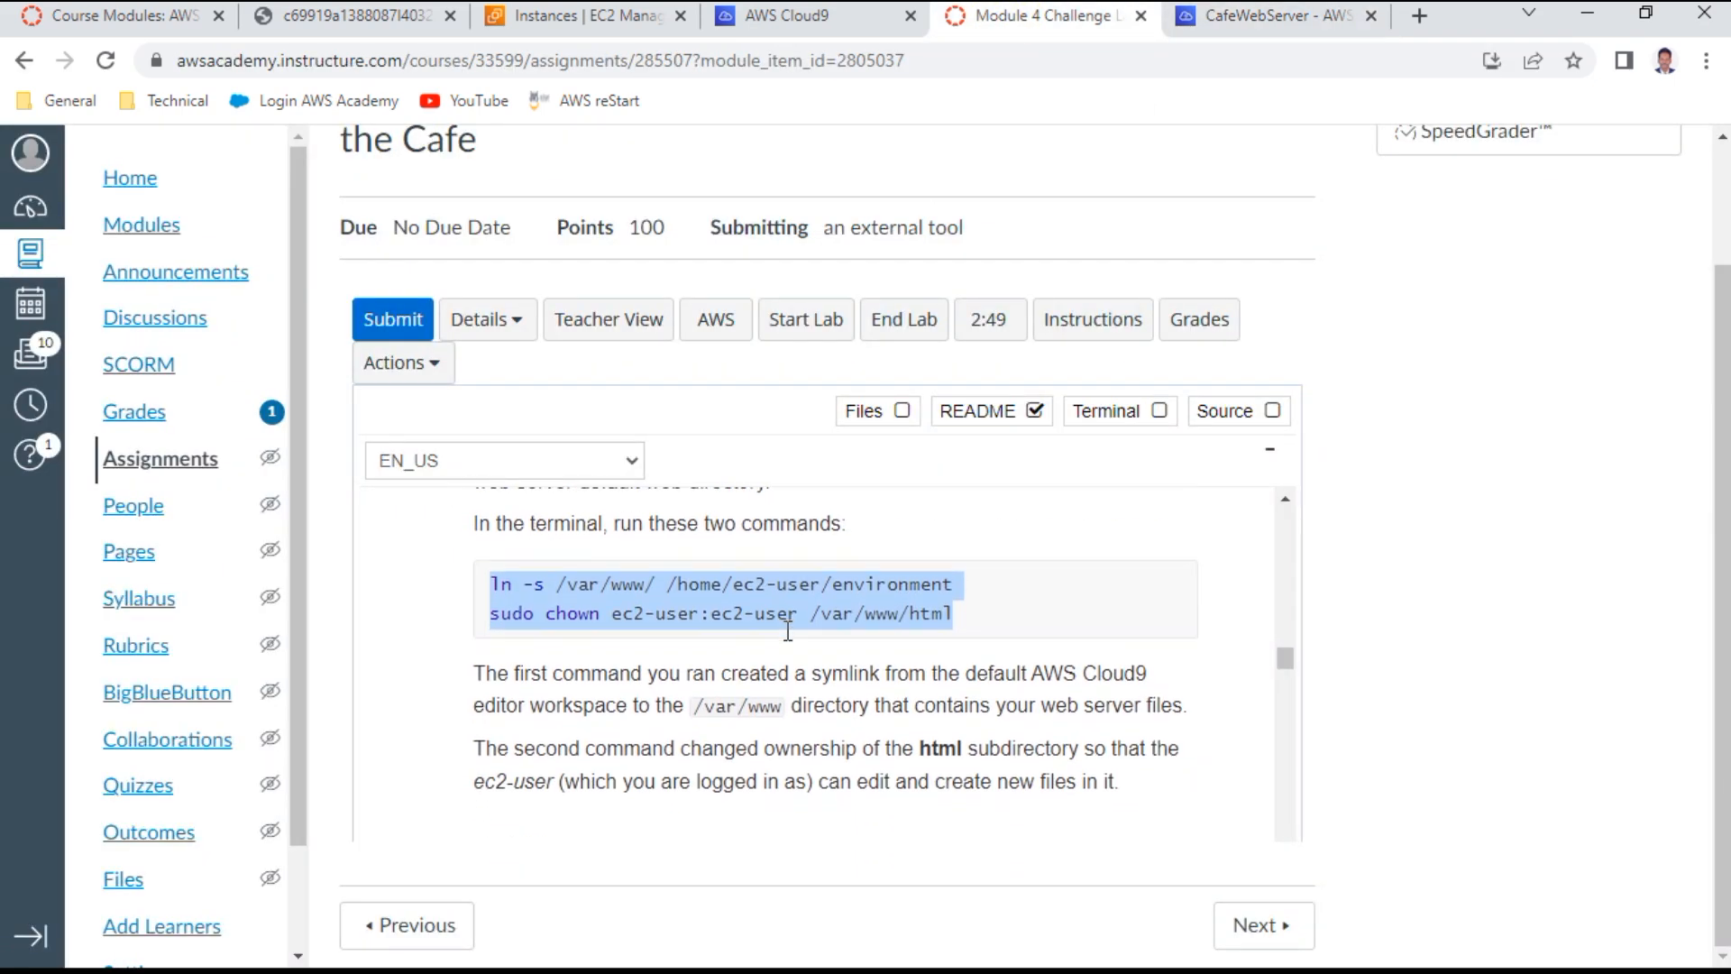
scroll(787, 631, "down", 2)
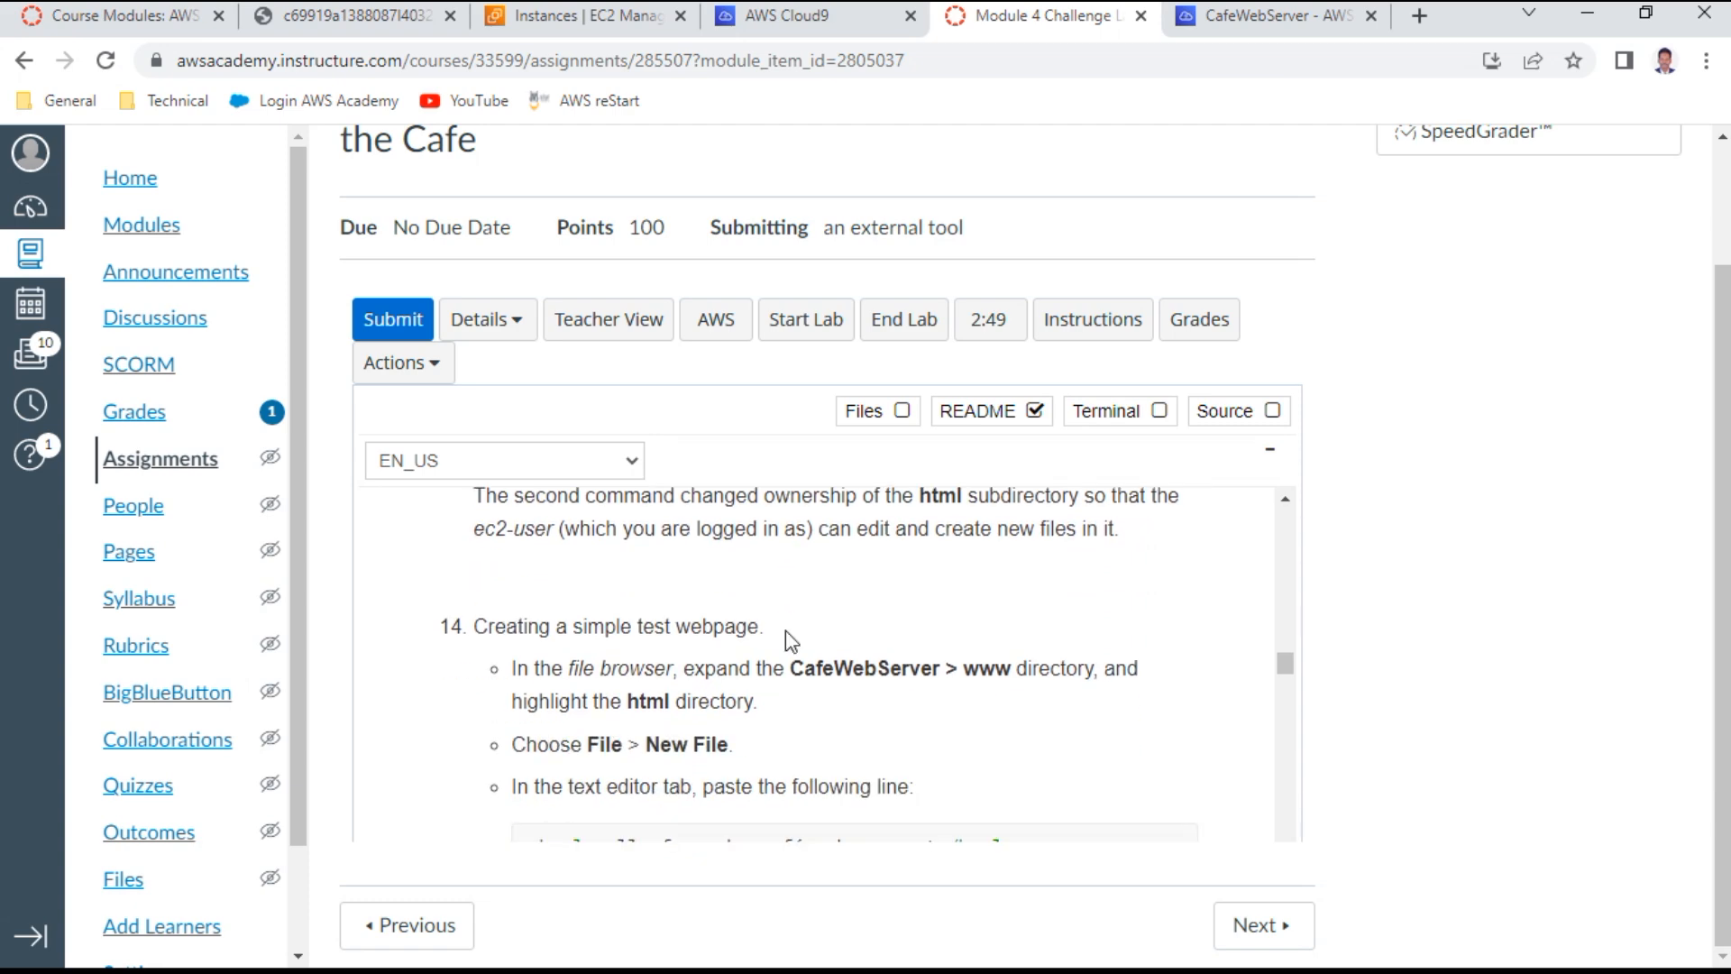
scroll(786, 630, "down", 2)
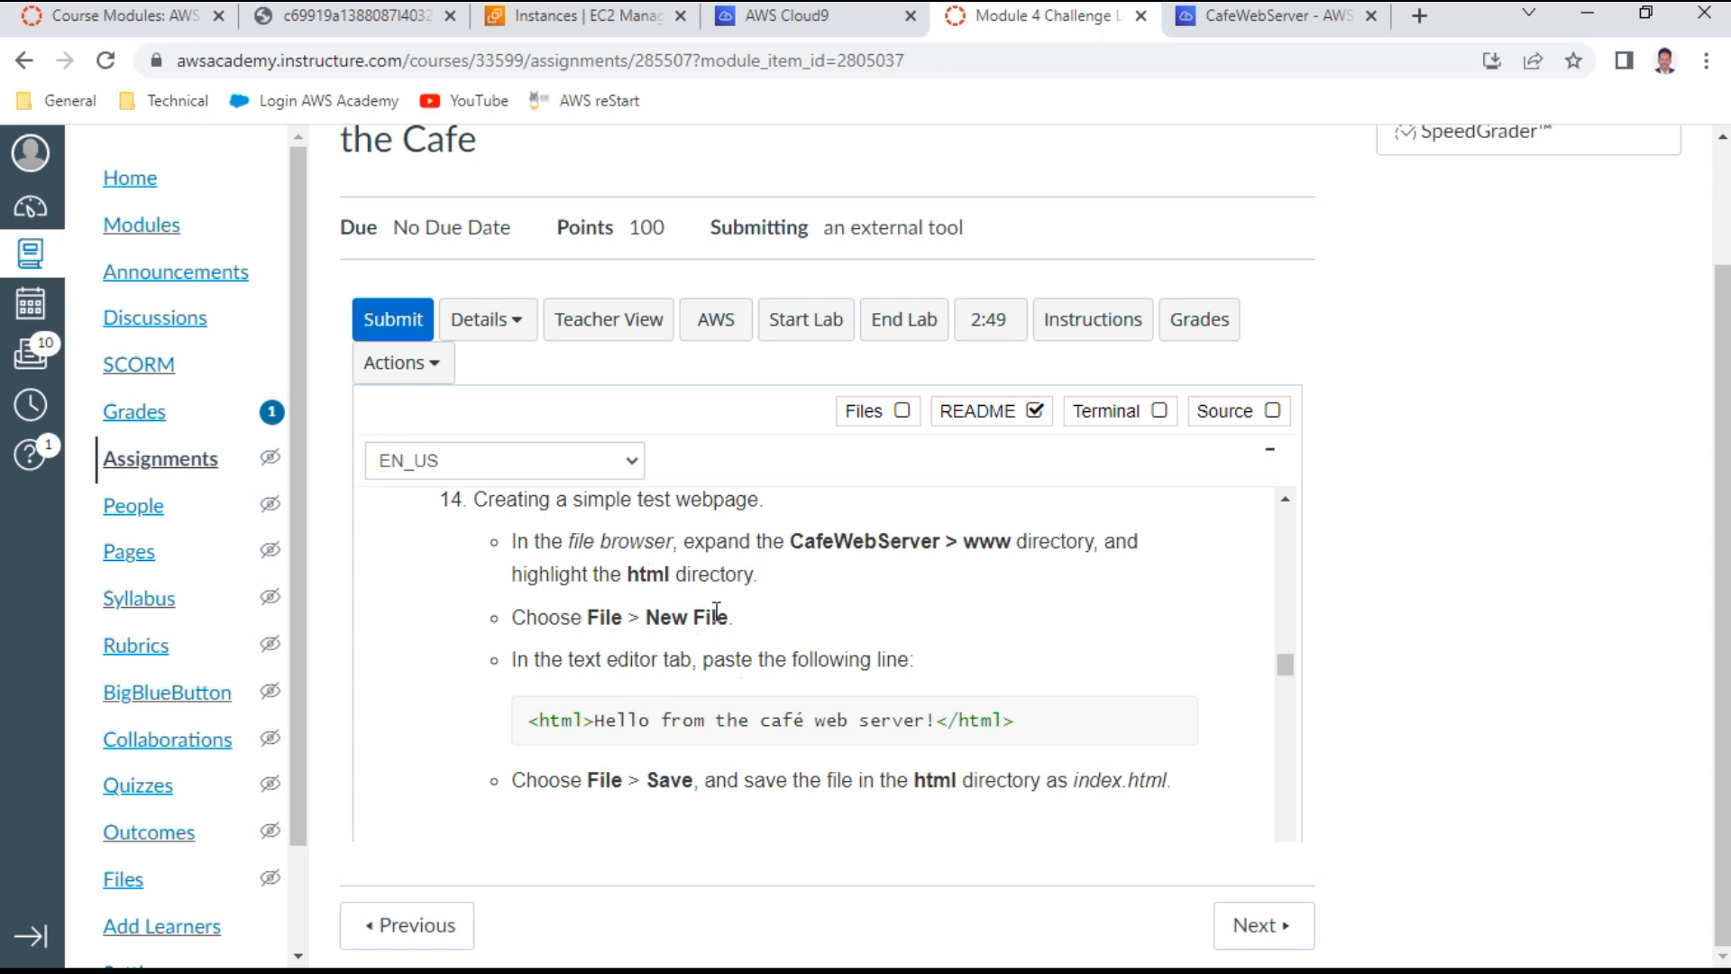
scroll(850, 707, "down", 1)
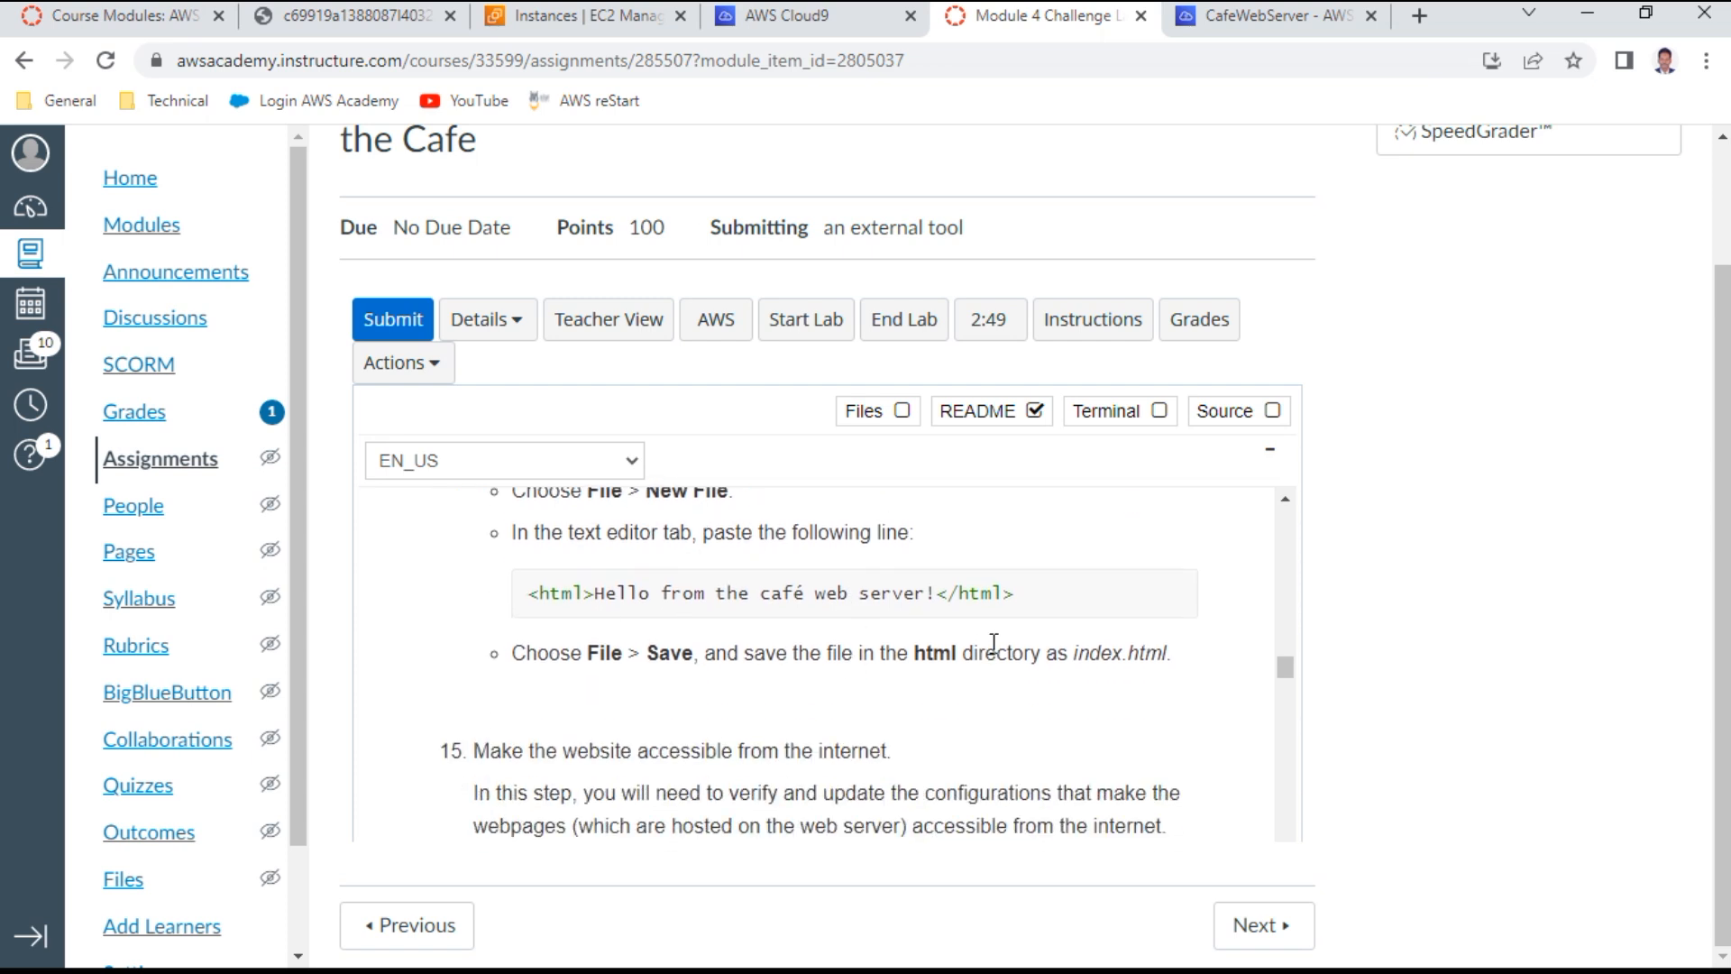
scroll(991, 644, "up", 1)
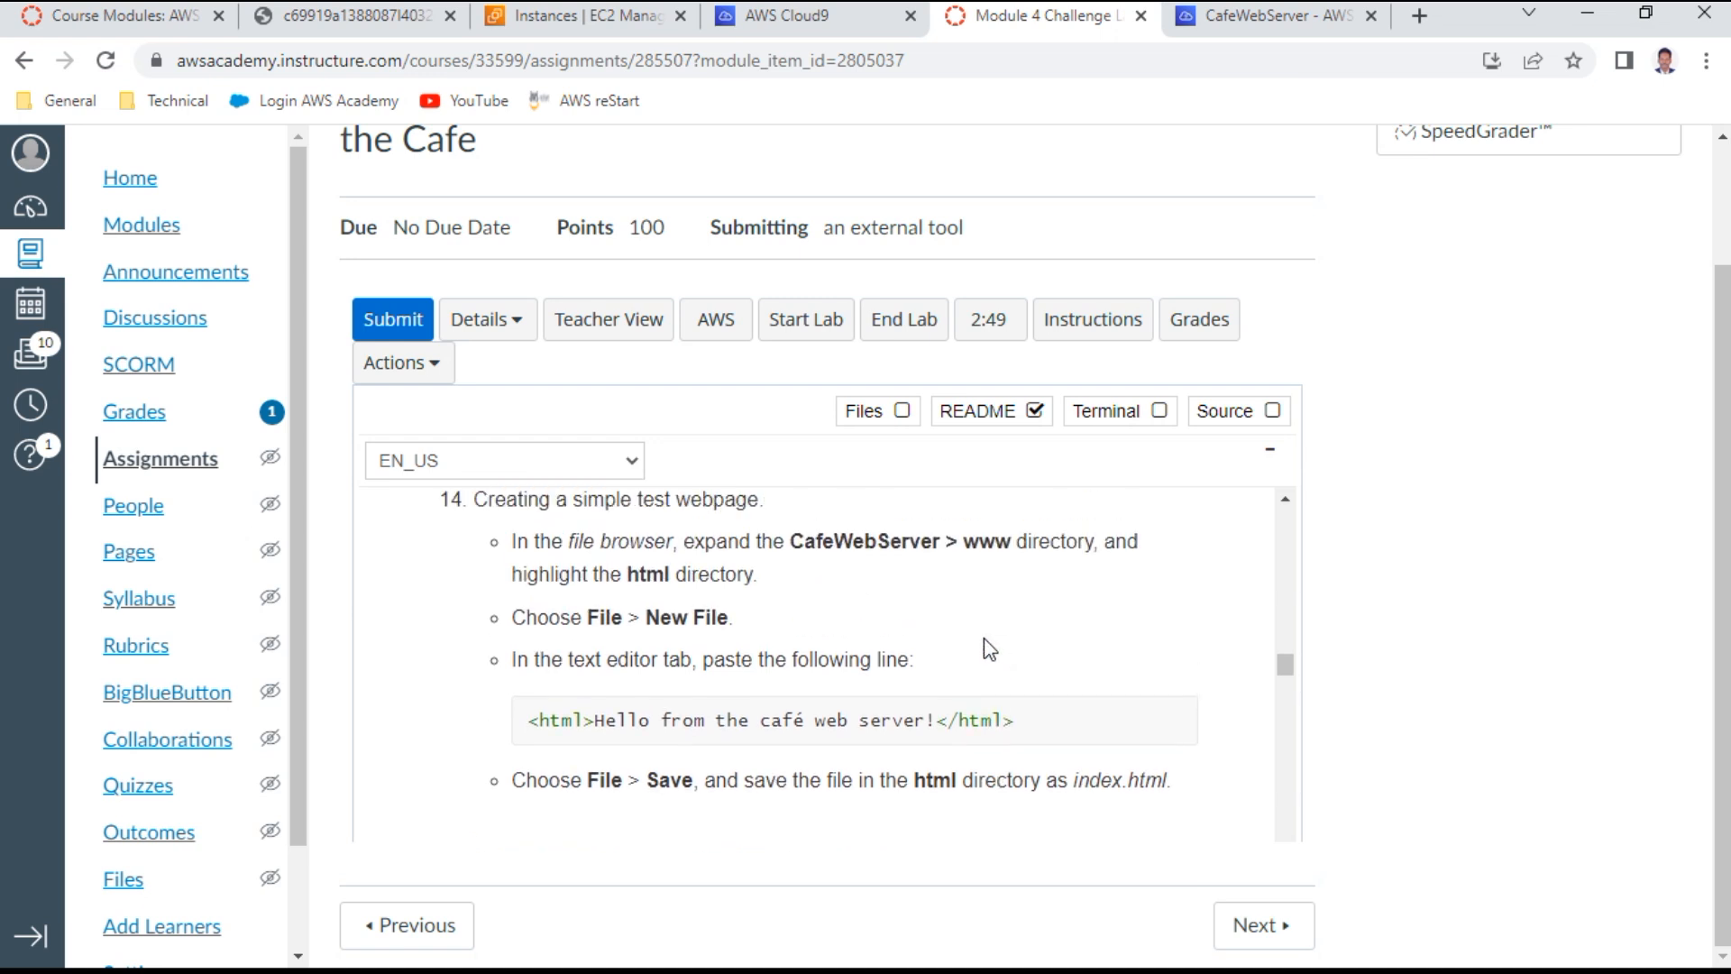
left_click(1305, 8)
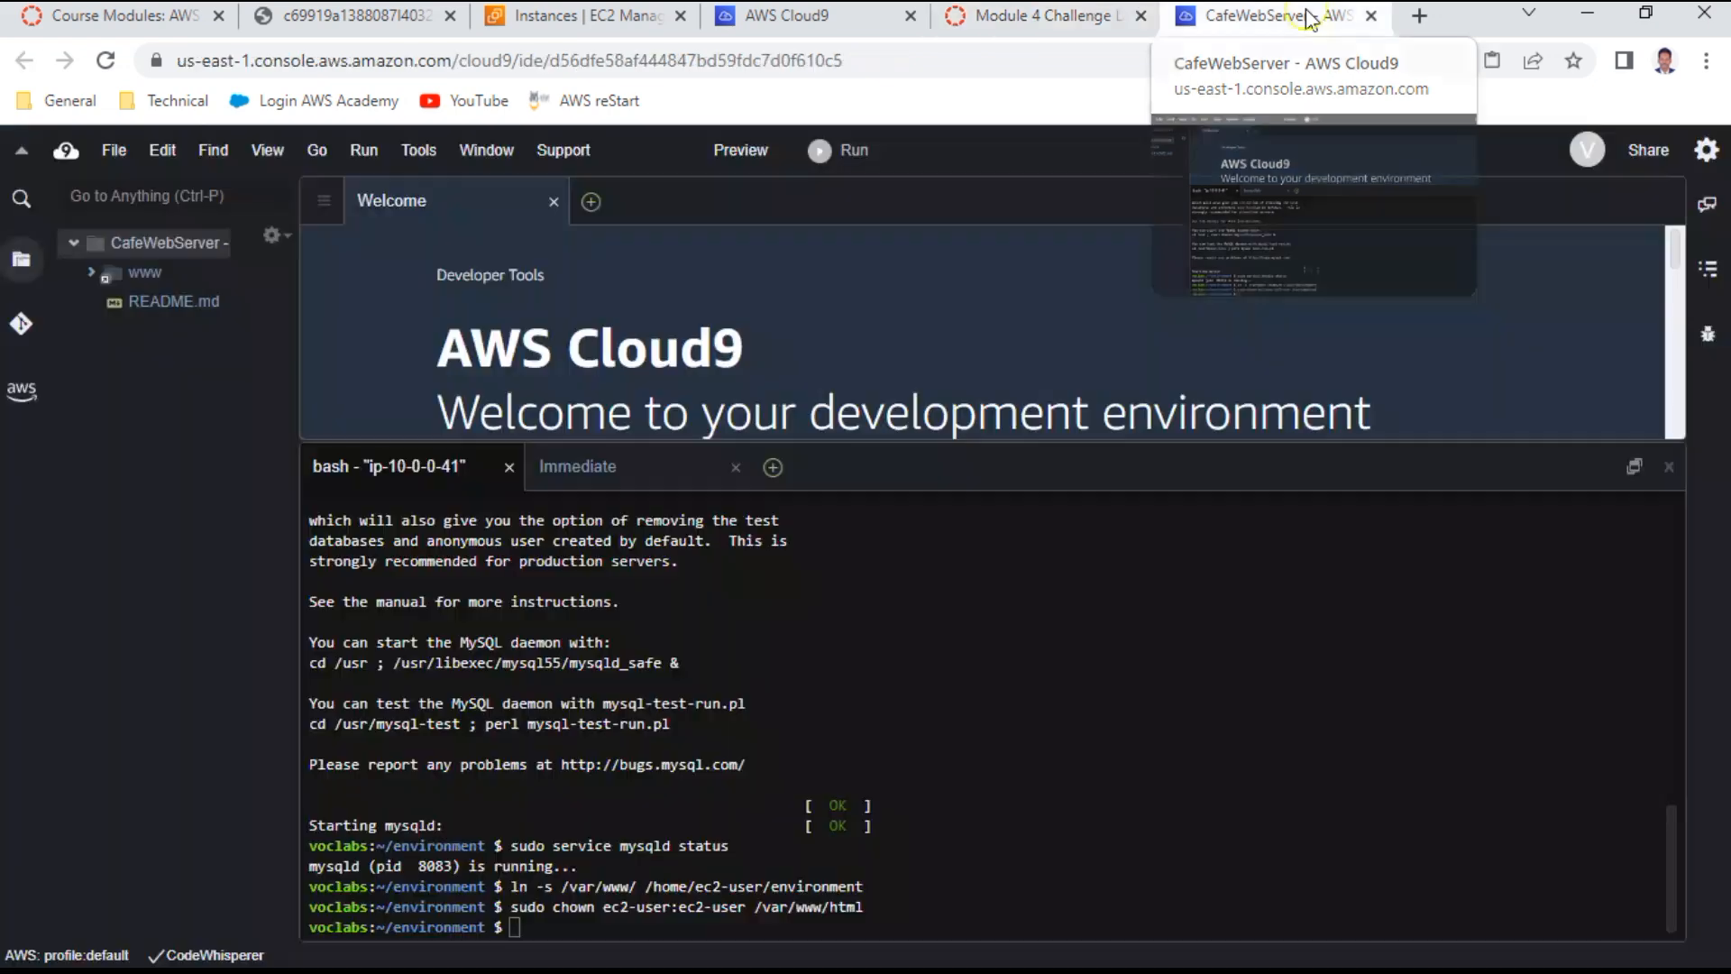
left_click(147, 272)
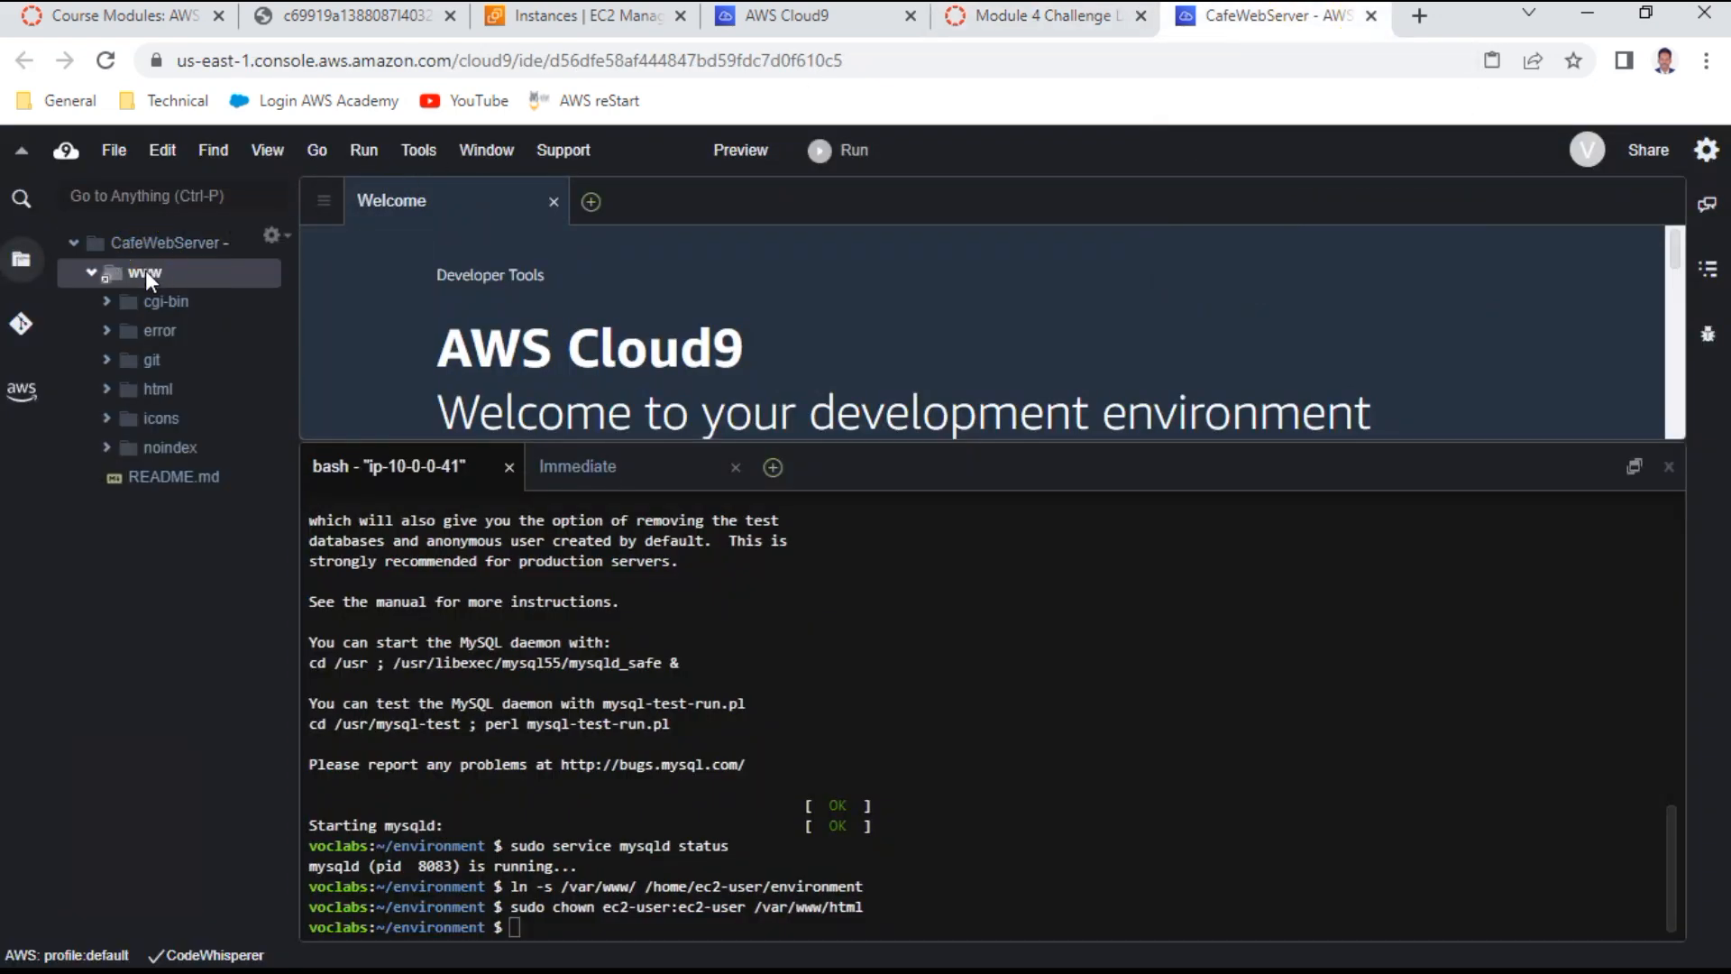
left_click(164, 388)
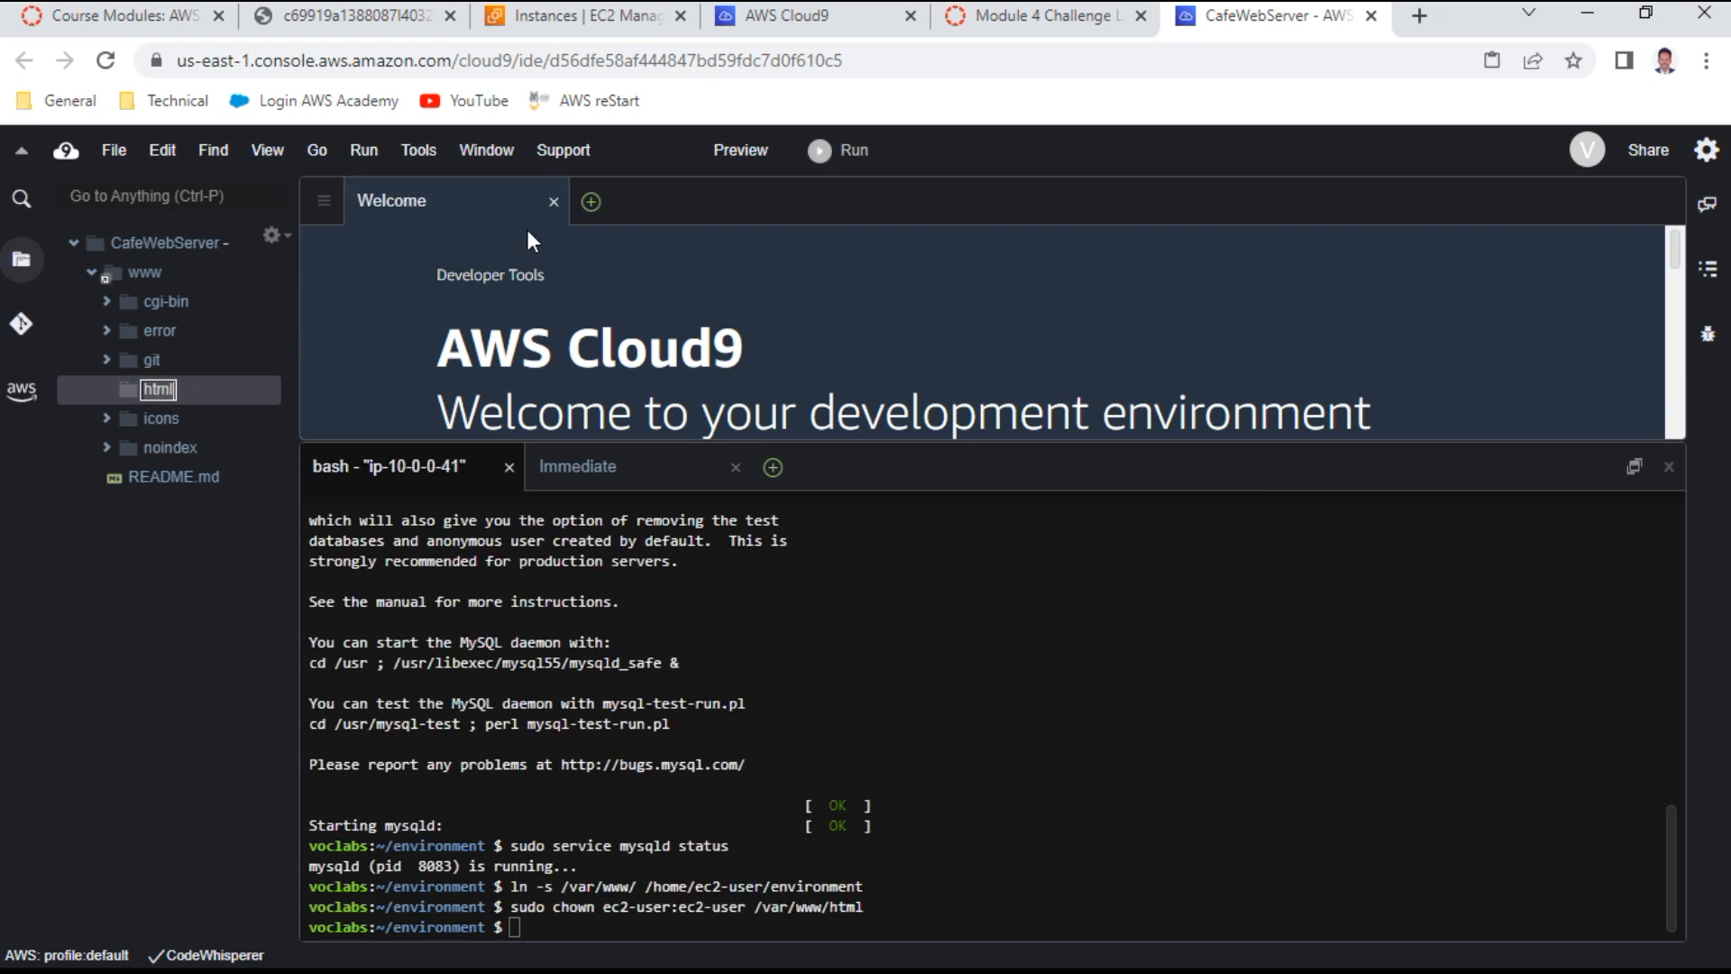
Close the Welcome page and create a new empty file in the editor
left_click(553, 202)
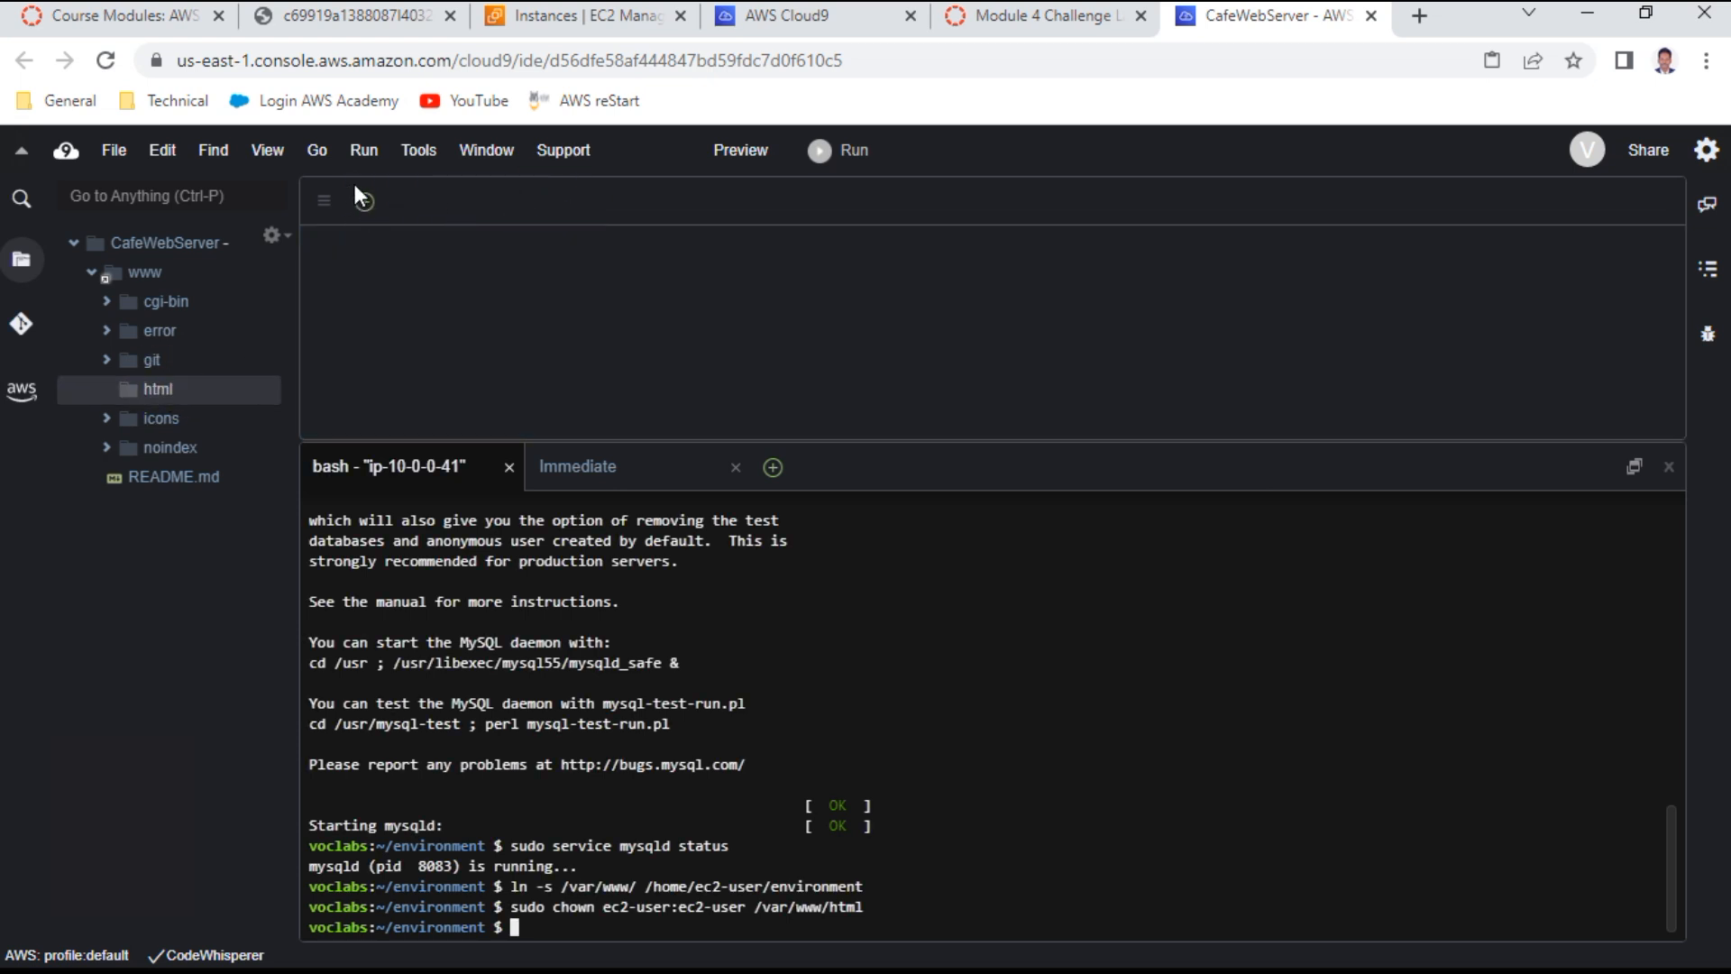
left_click(118, 150)
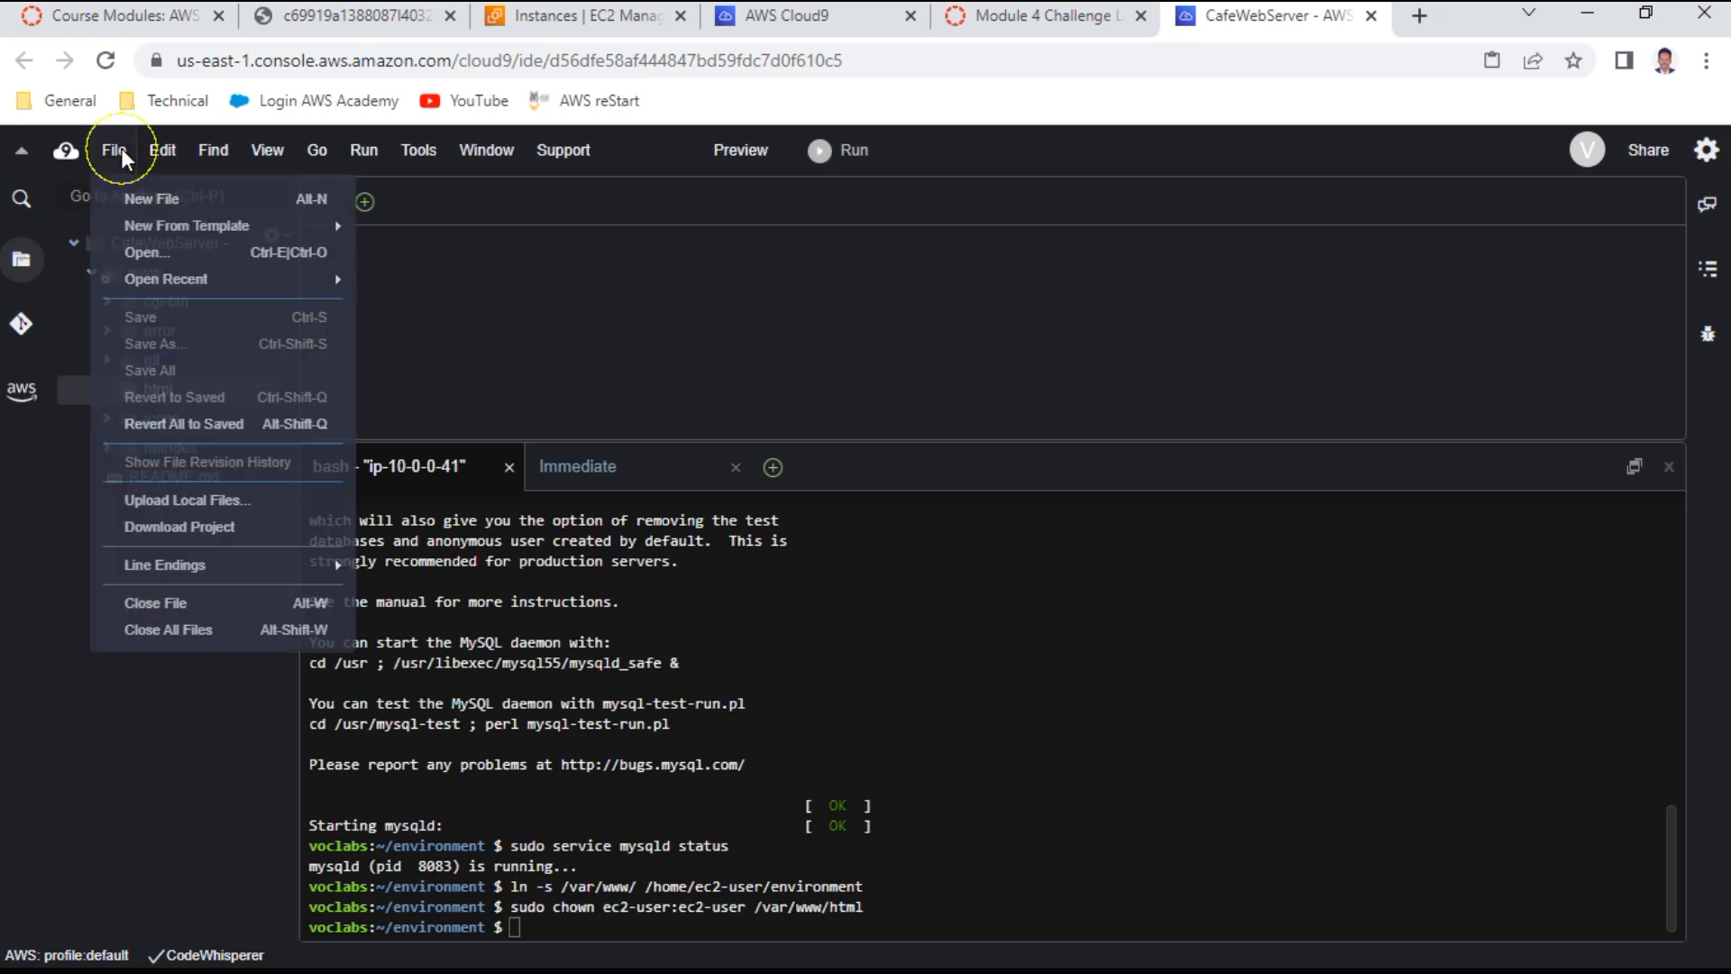
left_click(161, 200)
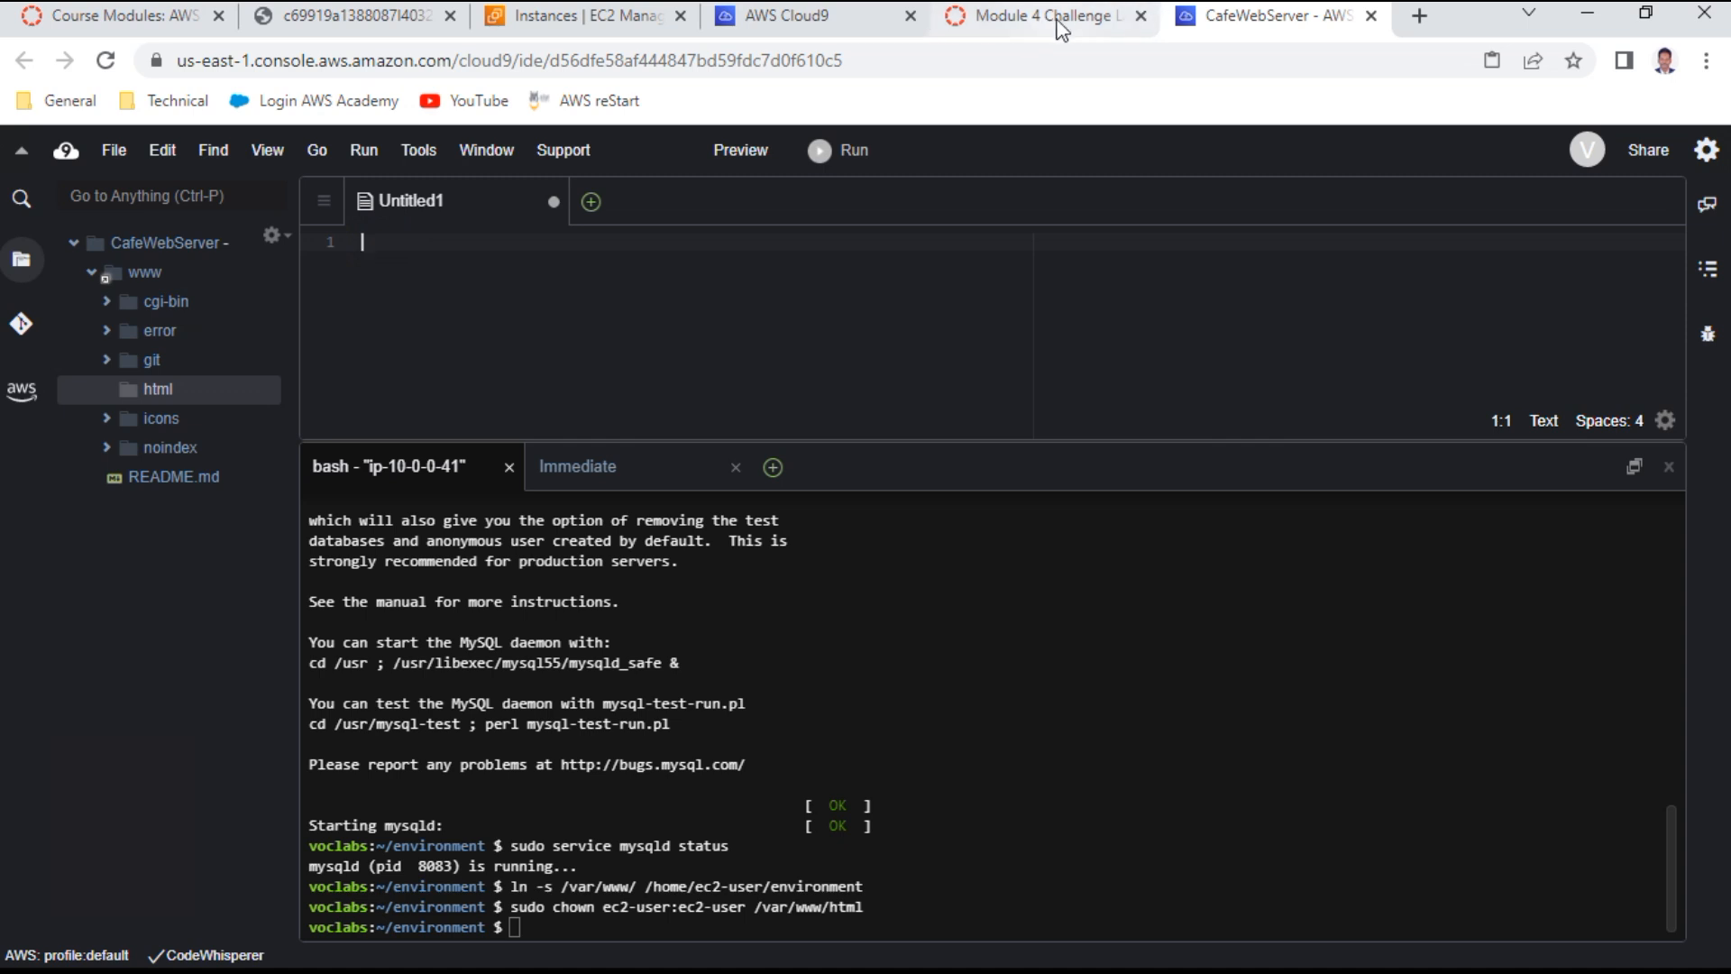
Copy the line <html>Hello from the café web server!</html> from lab step 14 and paste it into the new Cloud9 file
left_click(1133, 4)
left_click_drag(1033, 719, 501, 732)
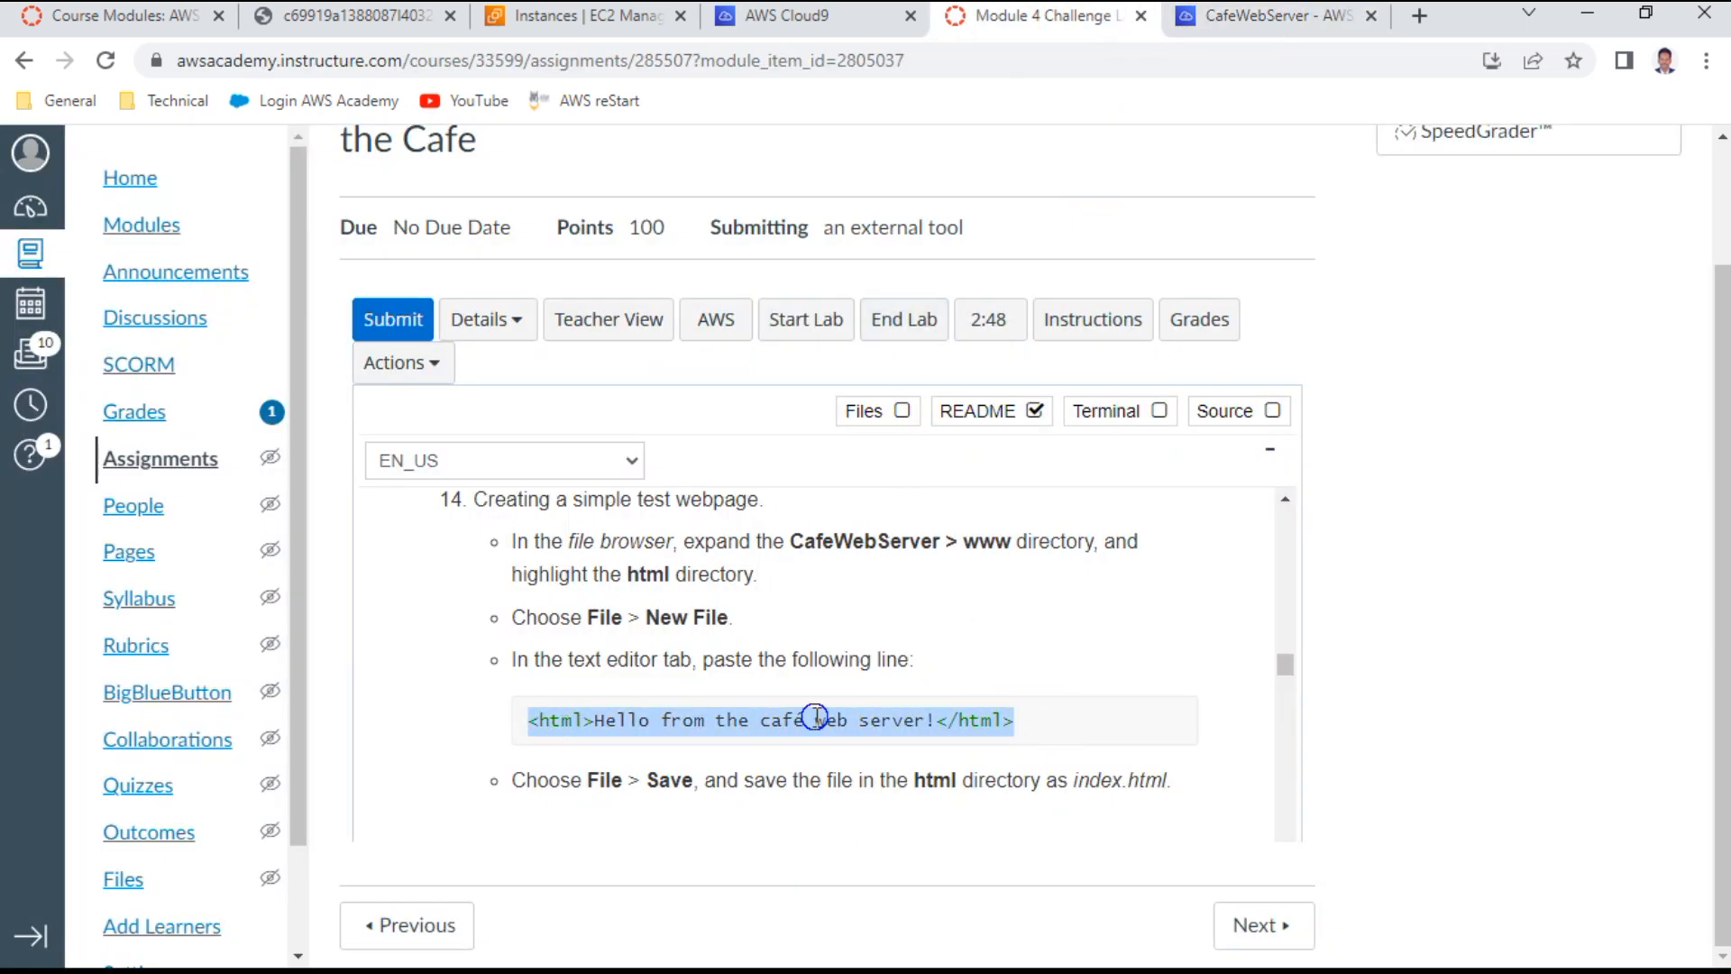
right_click(842, 720)
left_click(861, 734)
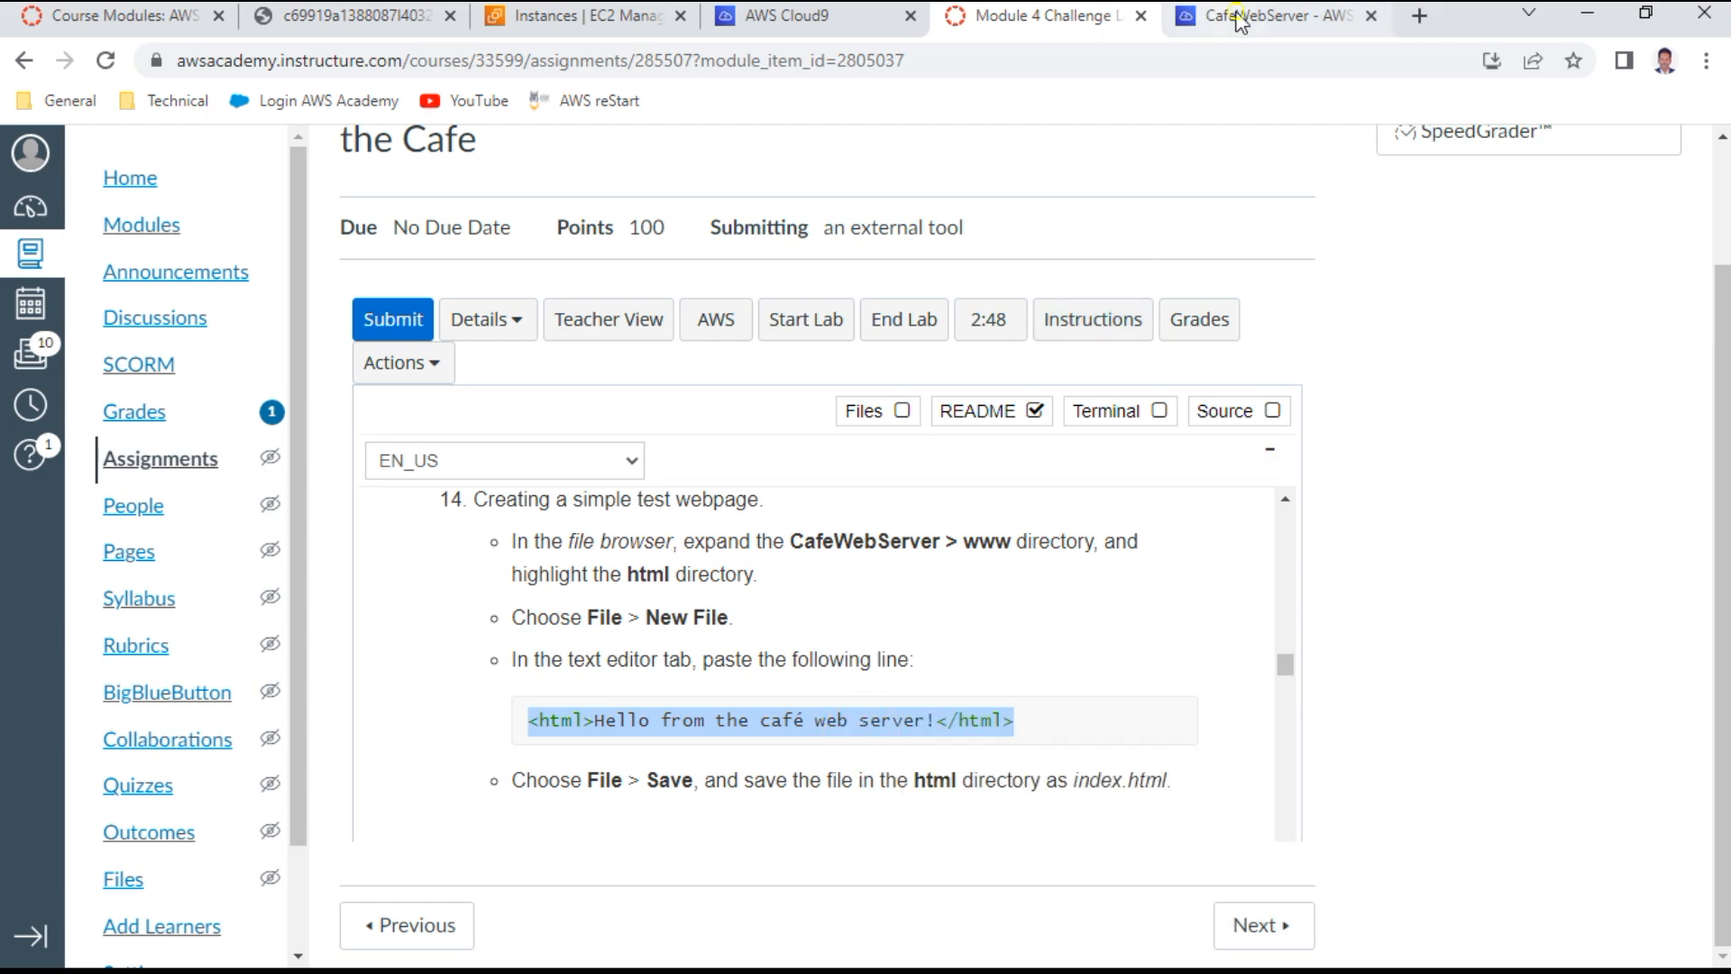
left_click(1235, 17)
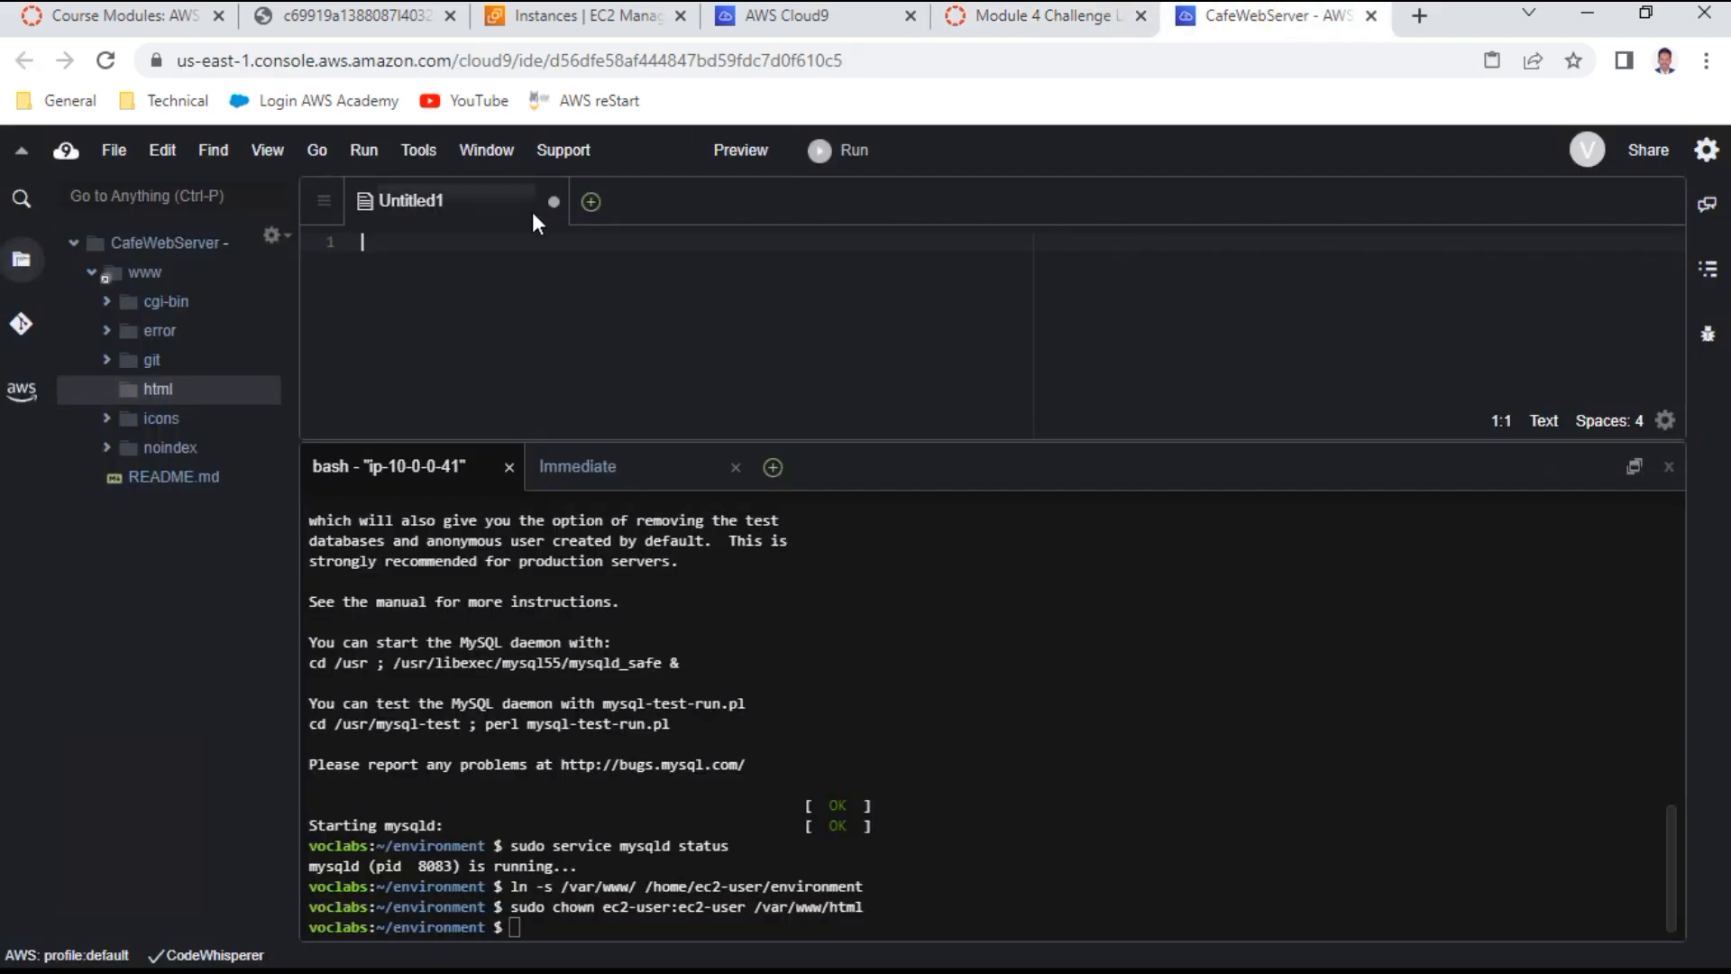
right_click(390, 229)
left_click(453, 301)
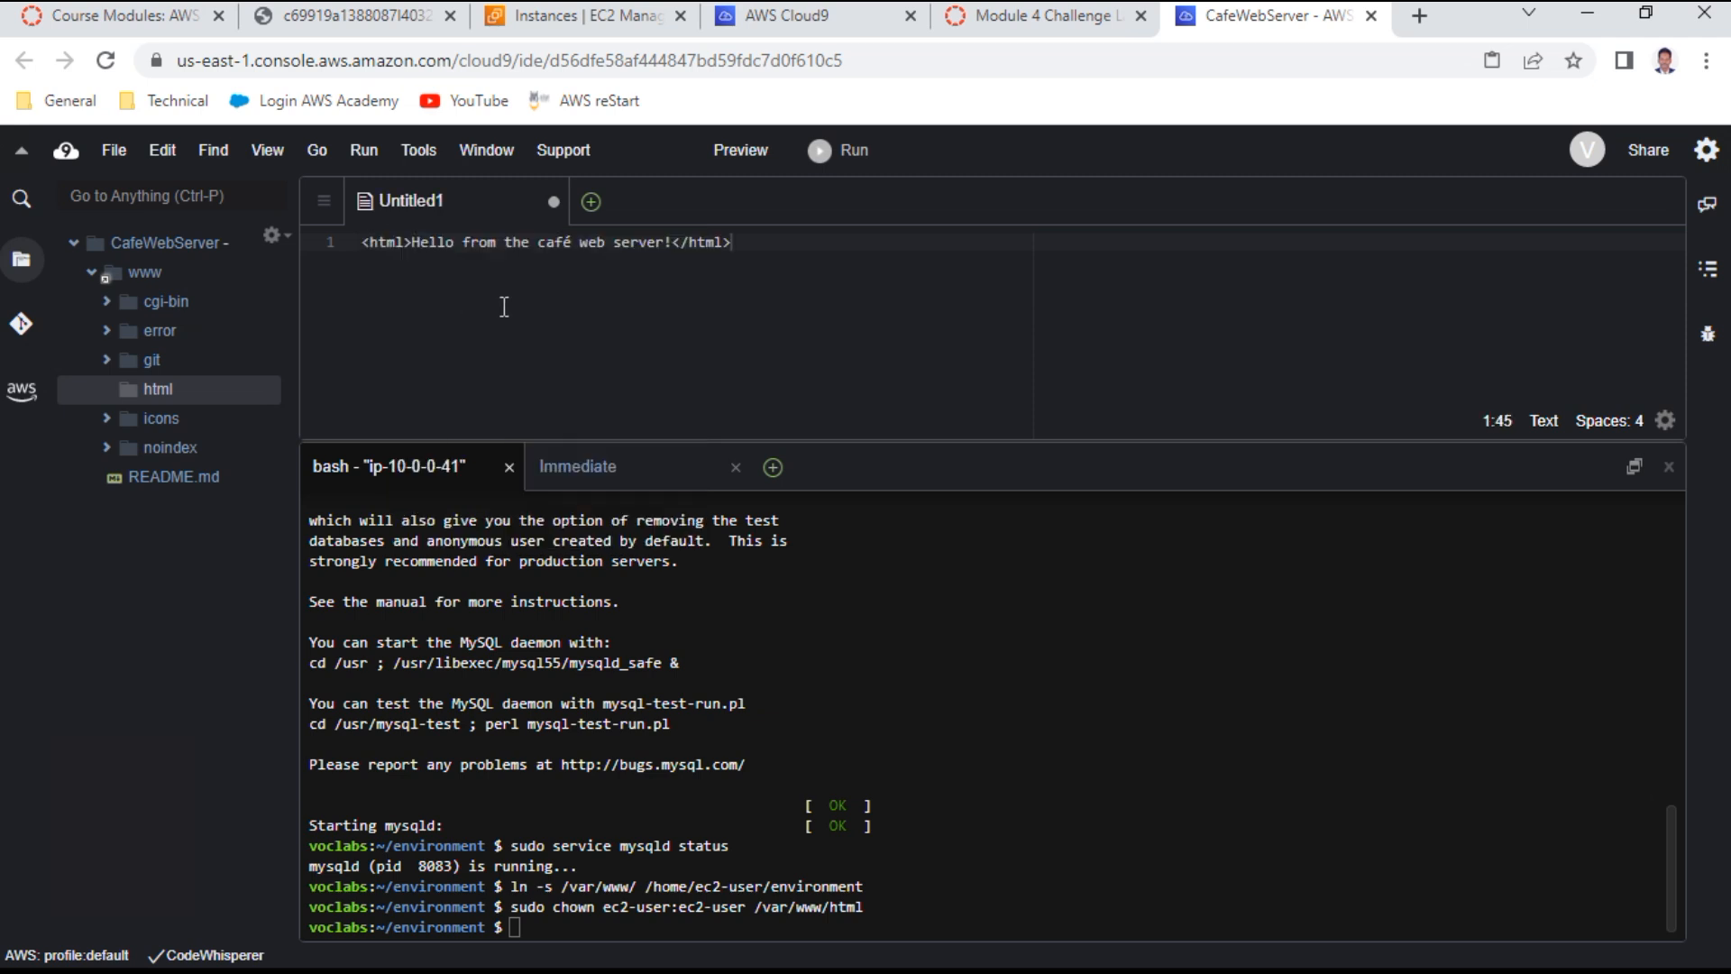
key("Return")
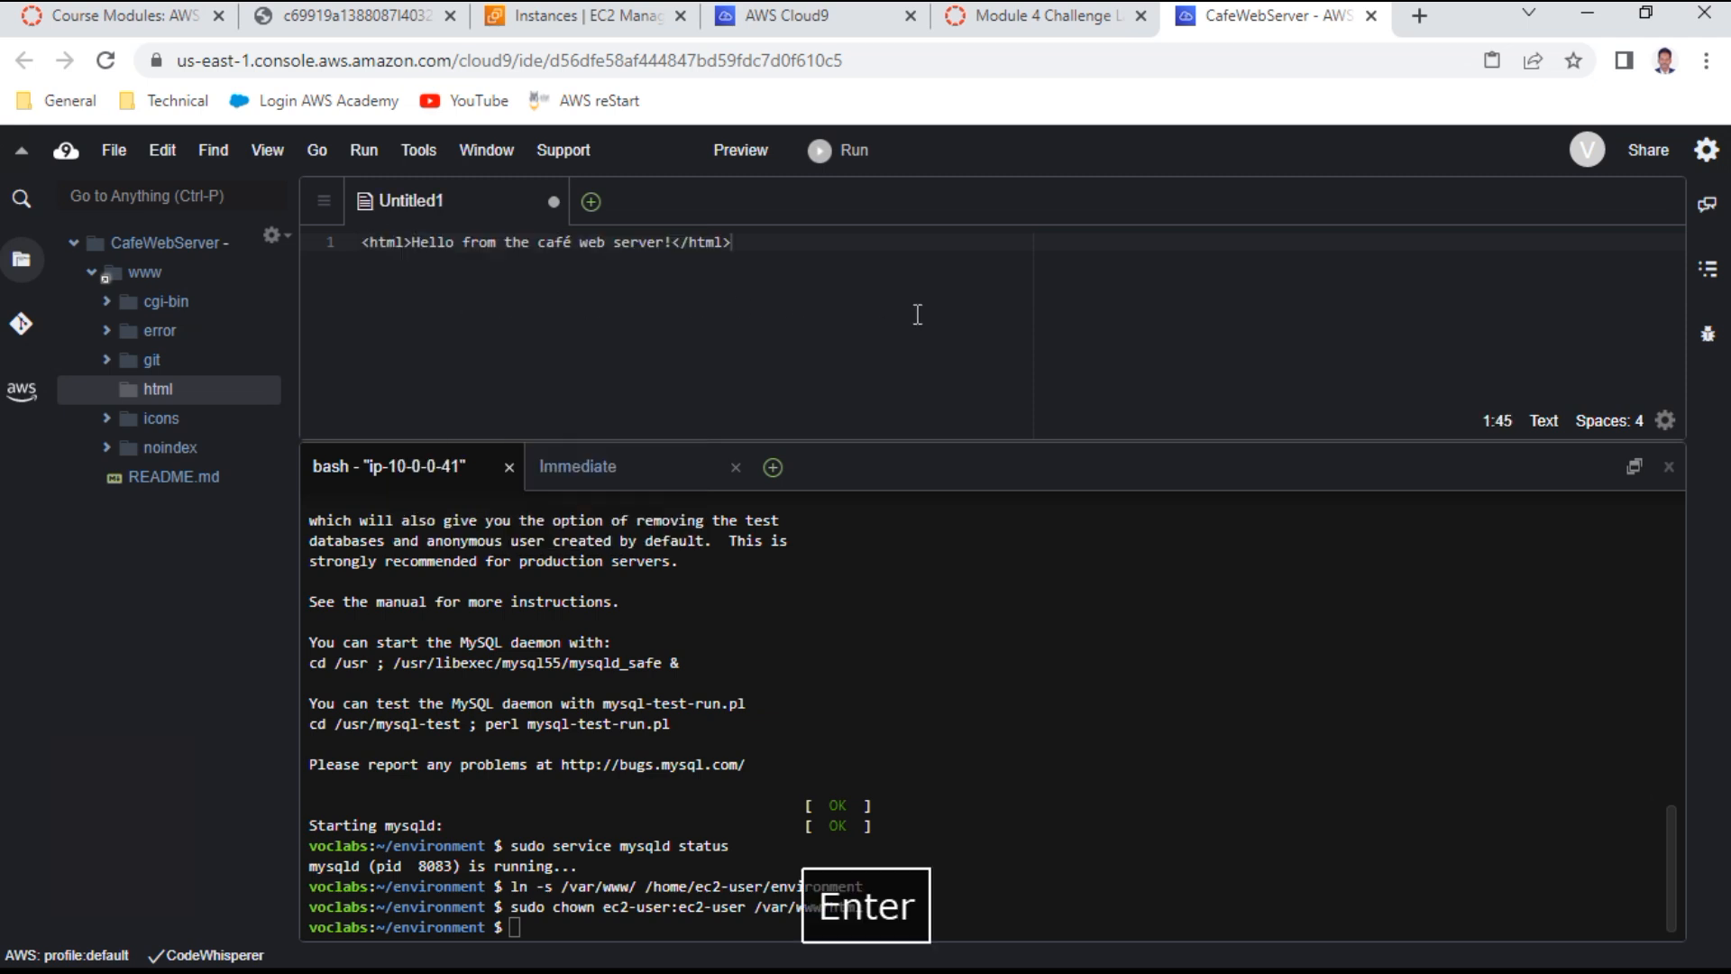
Save the new file as index.html in the /www/html folder, checking the required file name in the lab instructions
left_click(108, 151)
left_click(159, 344)
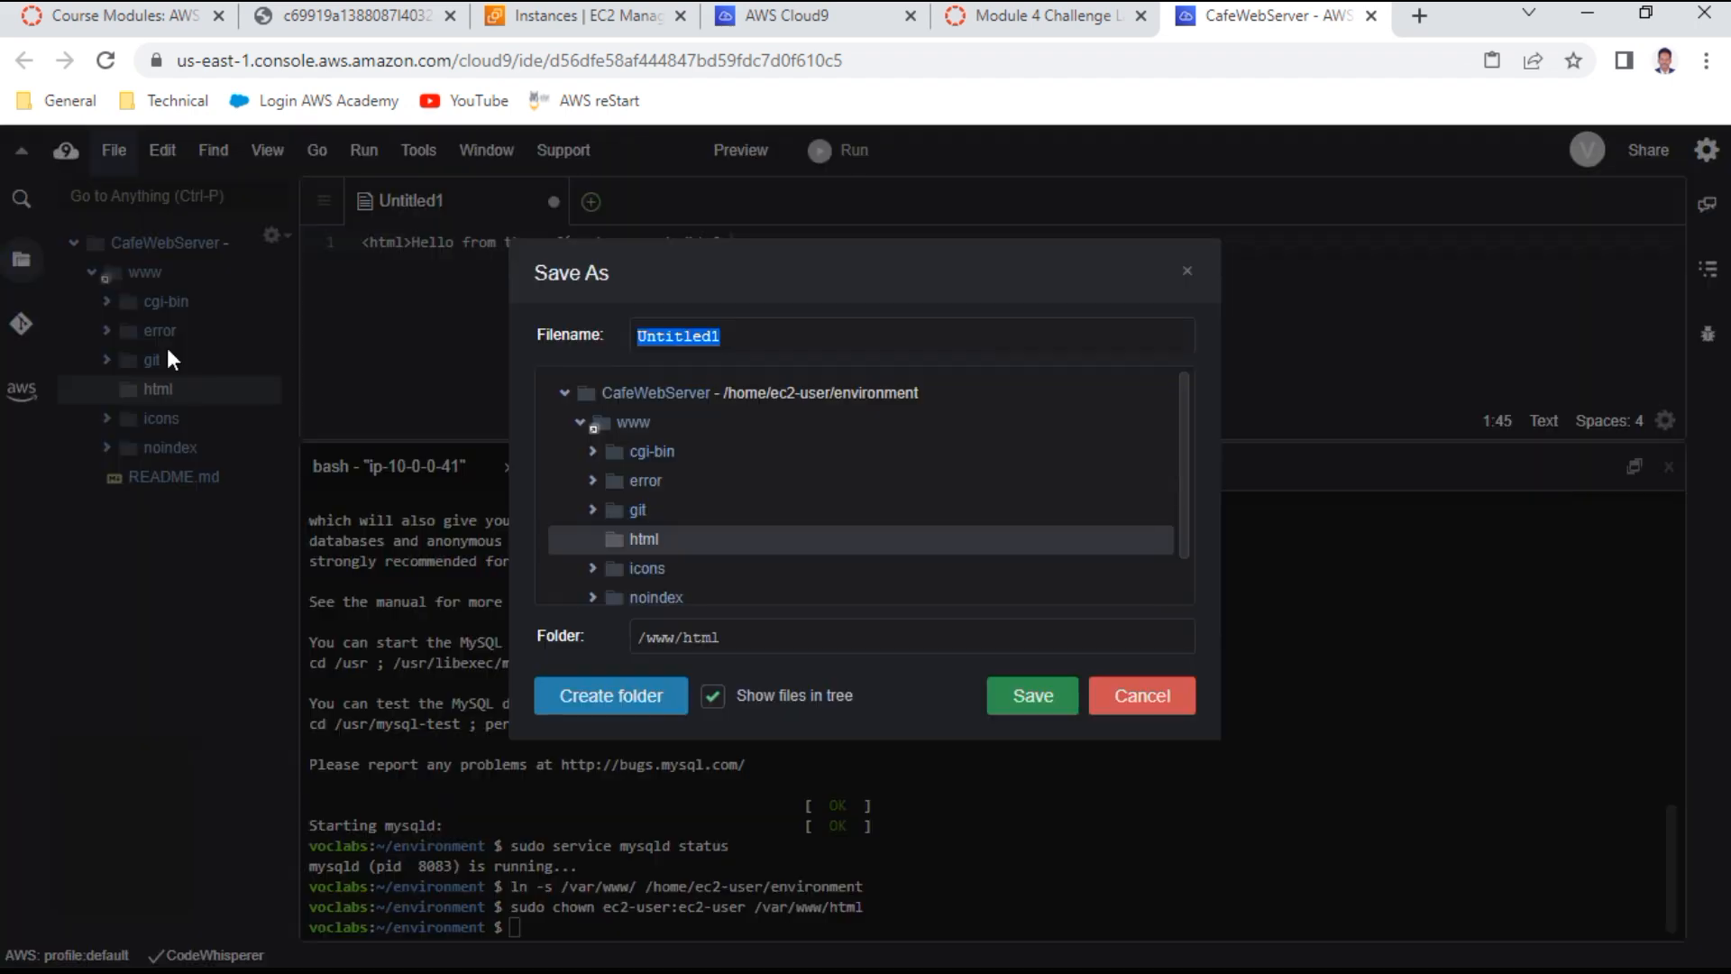
left_click(1070, 12)
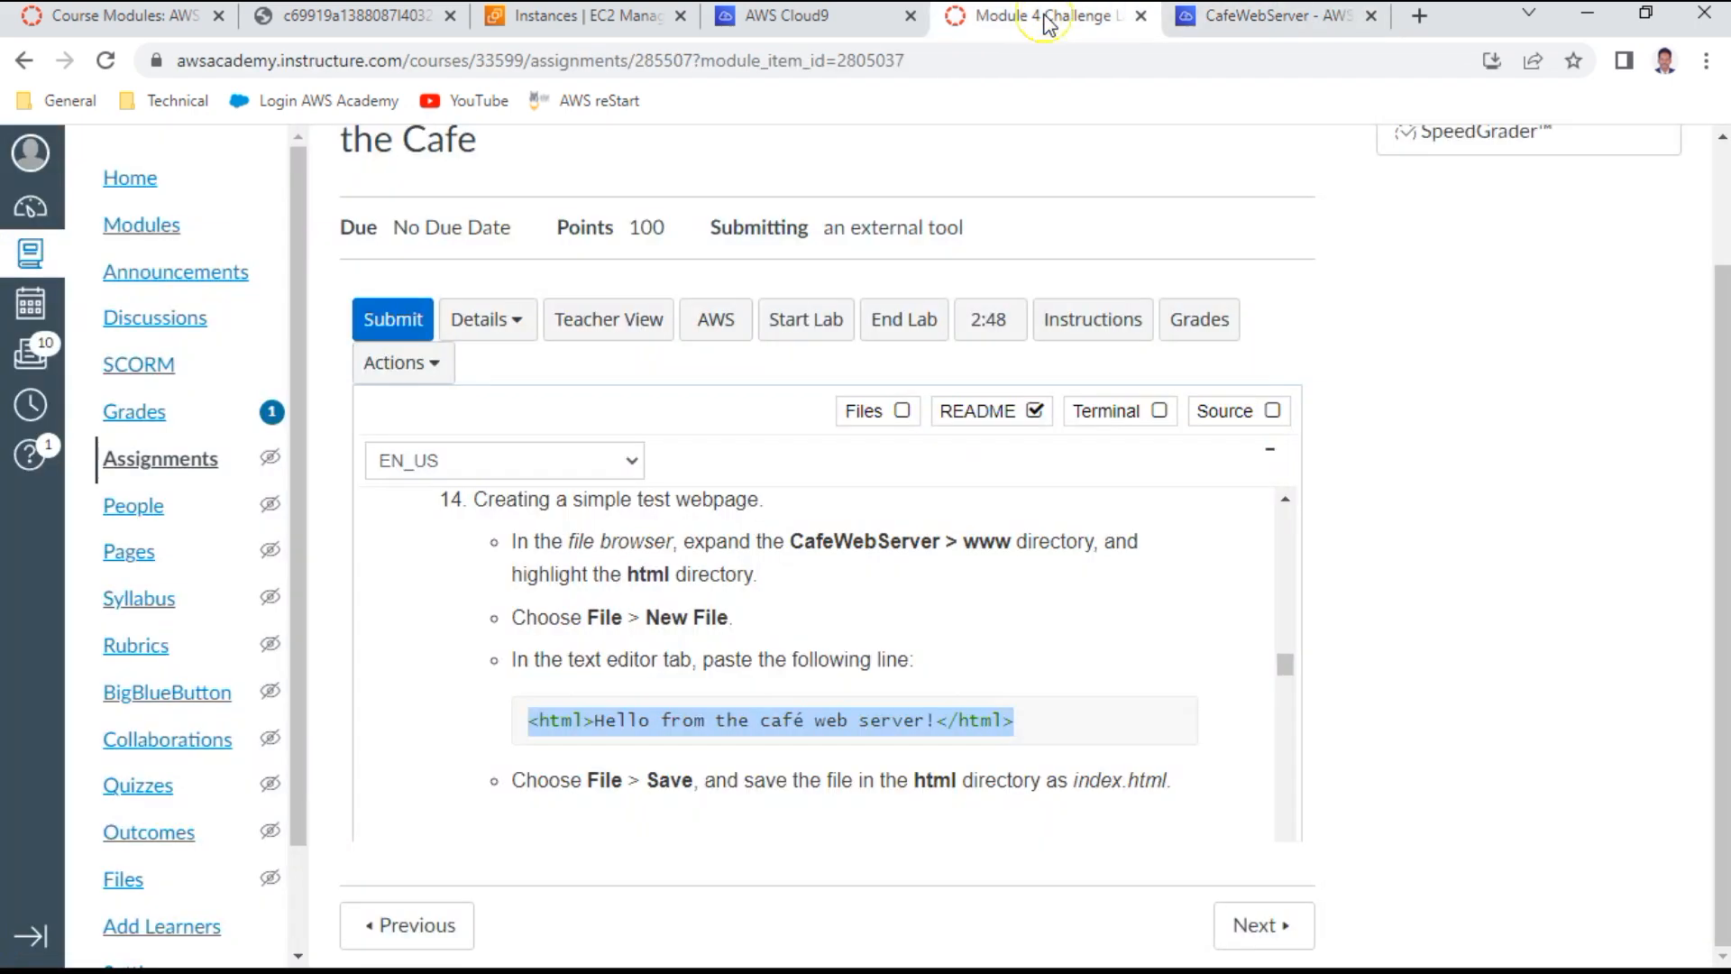
scroll(860, 634, "down", 1)
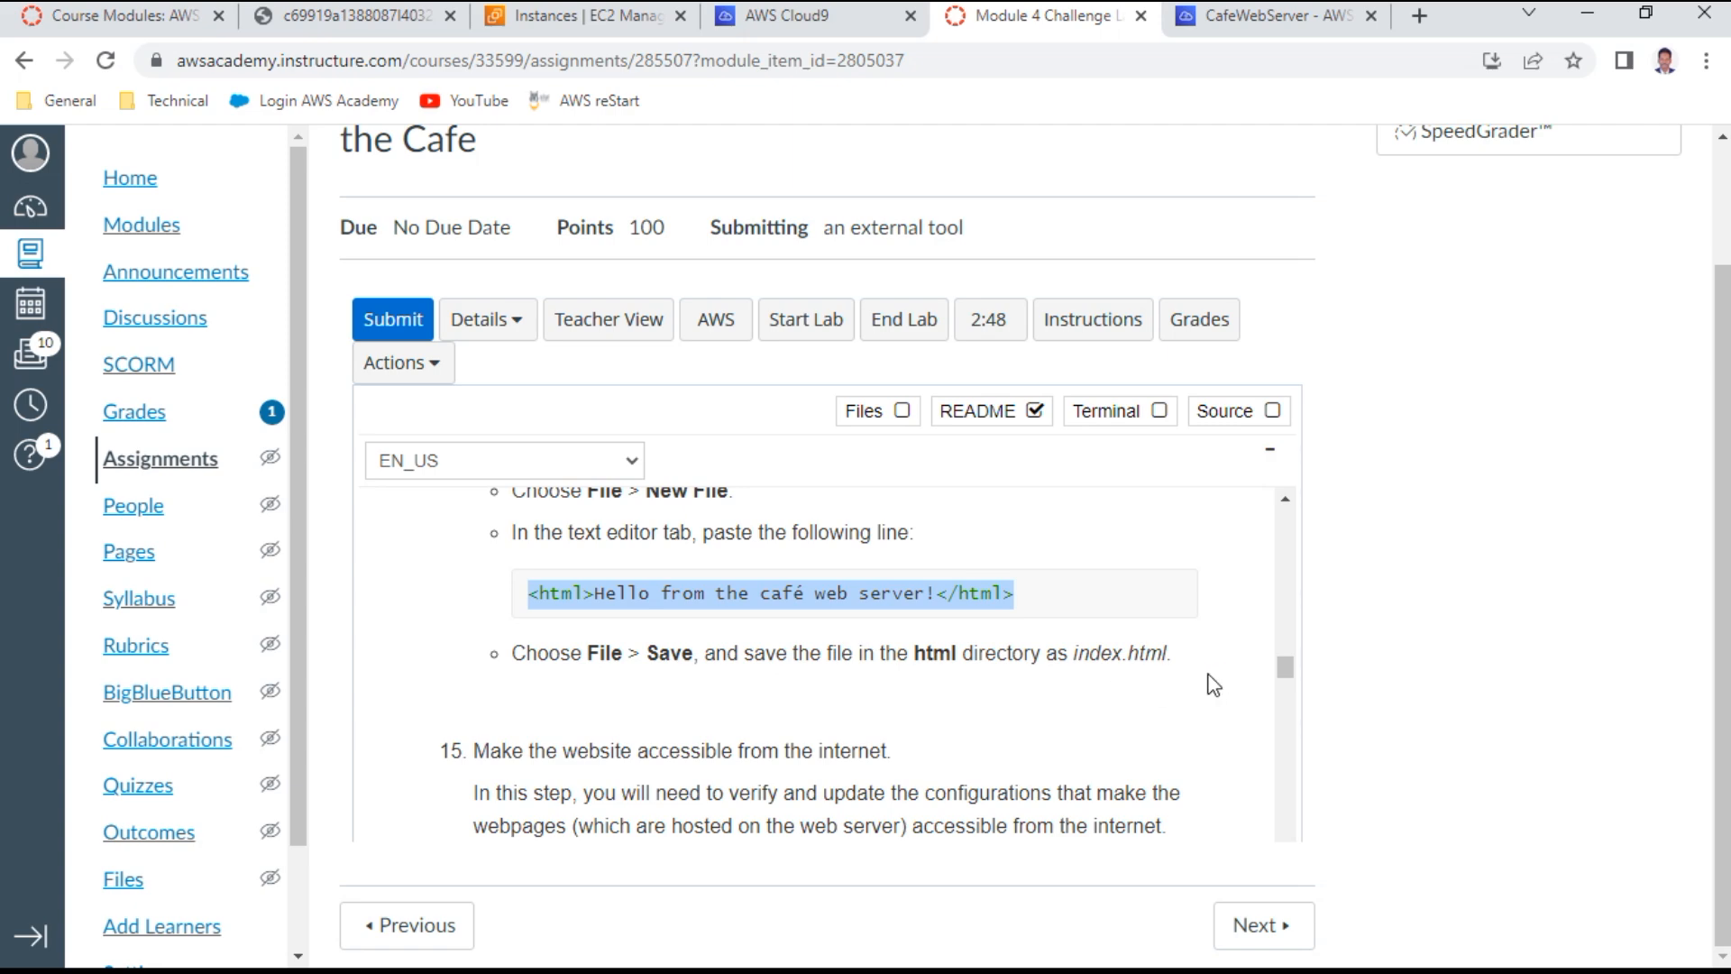
left_click(1267, 15)
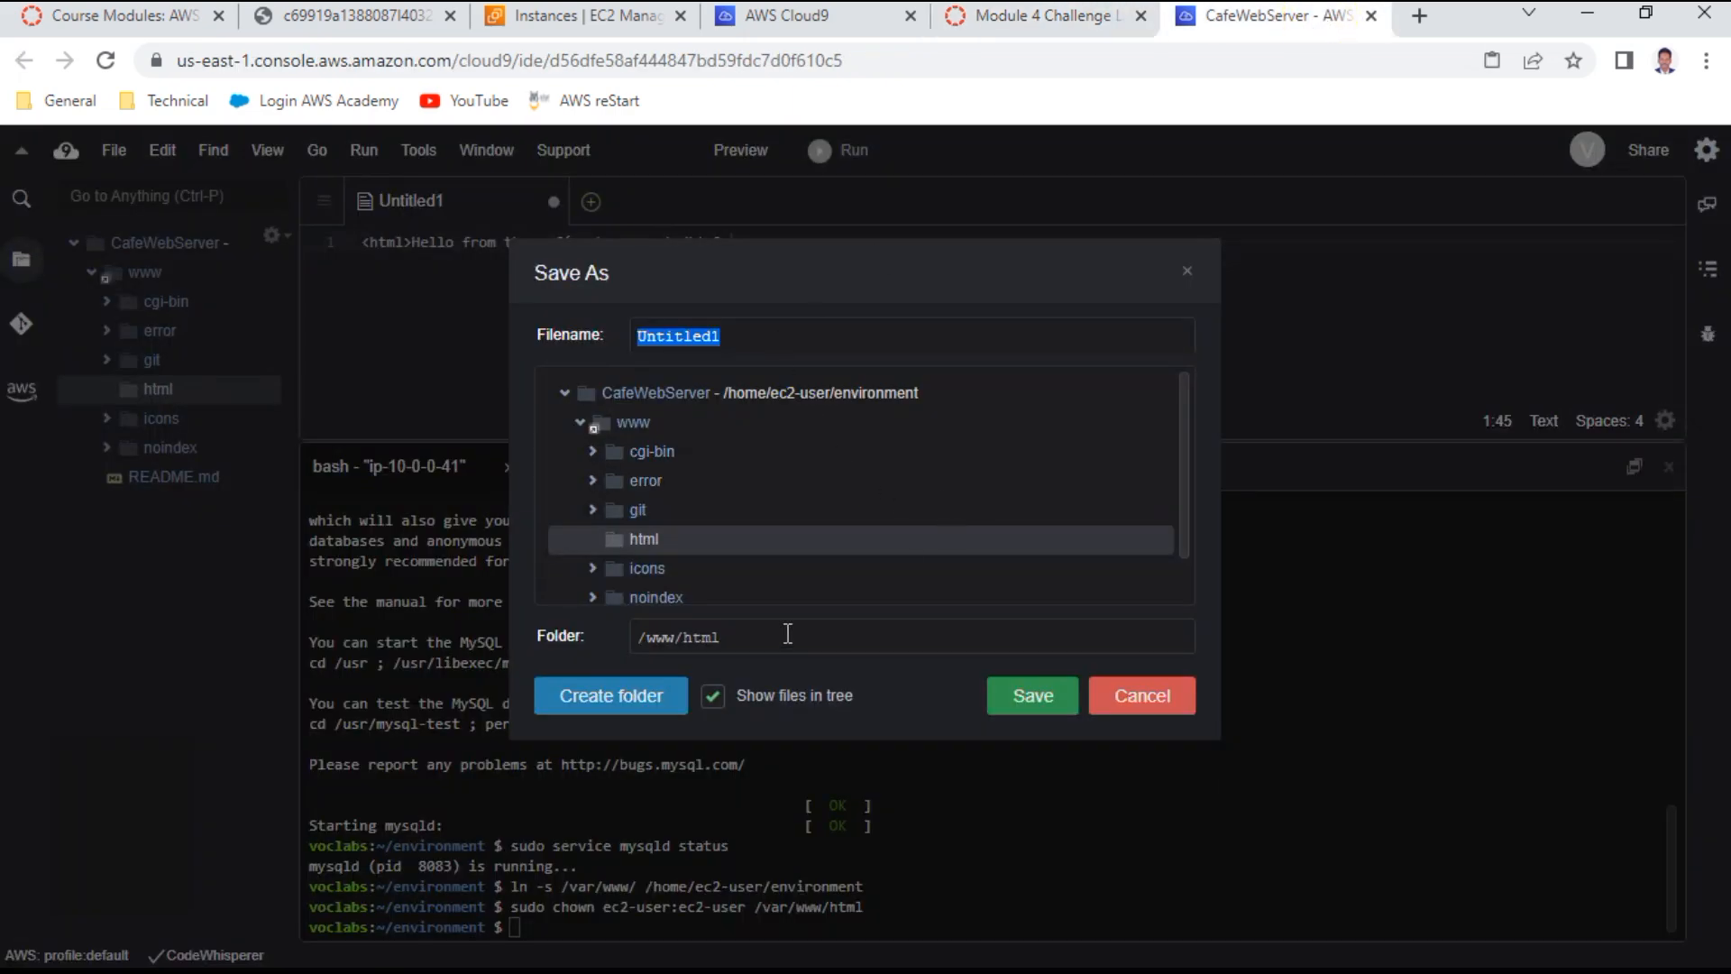
left_click(777, 346)
key("BackSpace")
key("BackSpace")
key("BackSpace")
key("BackSpace")
key("BackSpace")
key("BackSpace")
key("BackSpace")
key("BackSpace")
key("BackSpace")
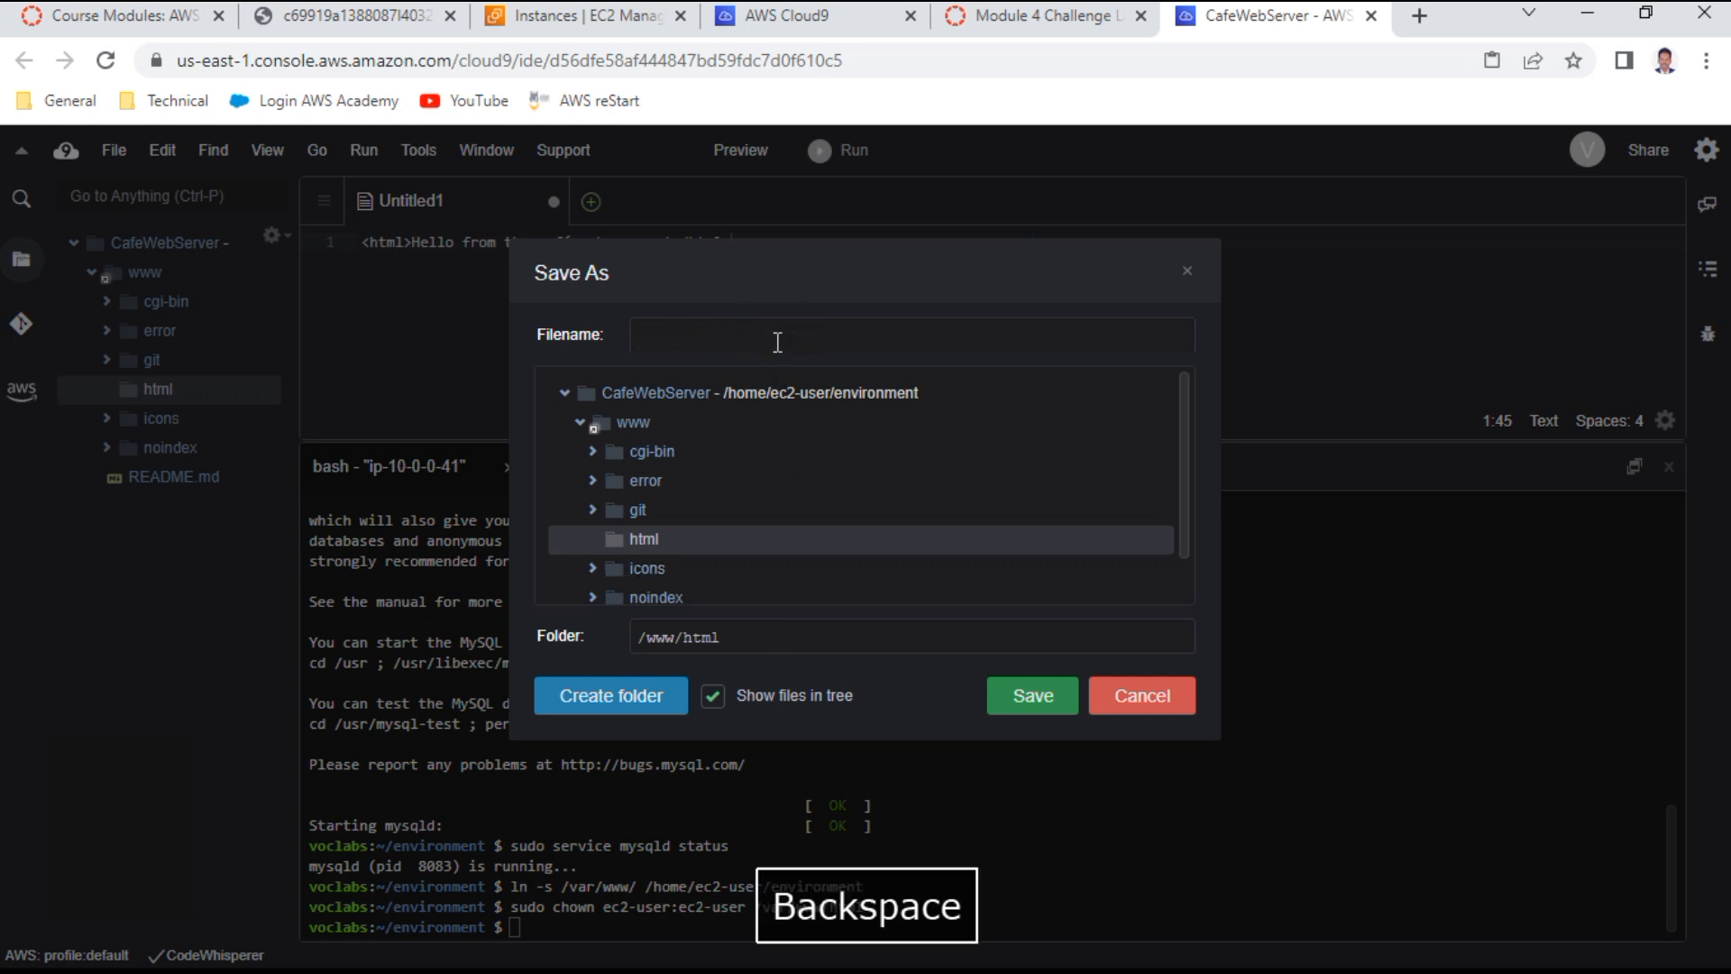
type("index.")
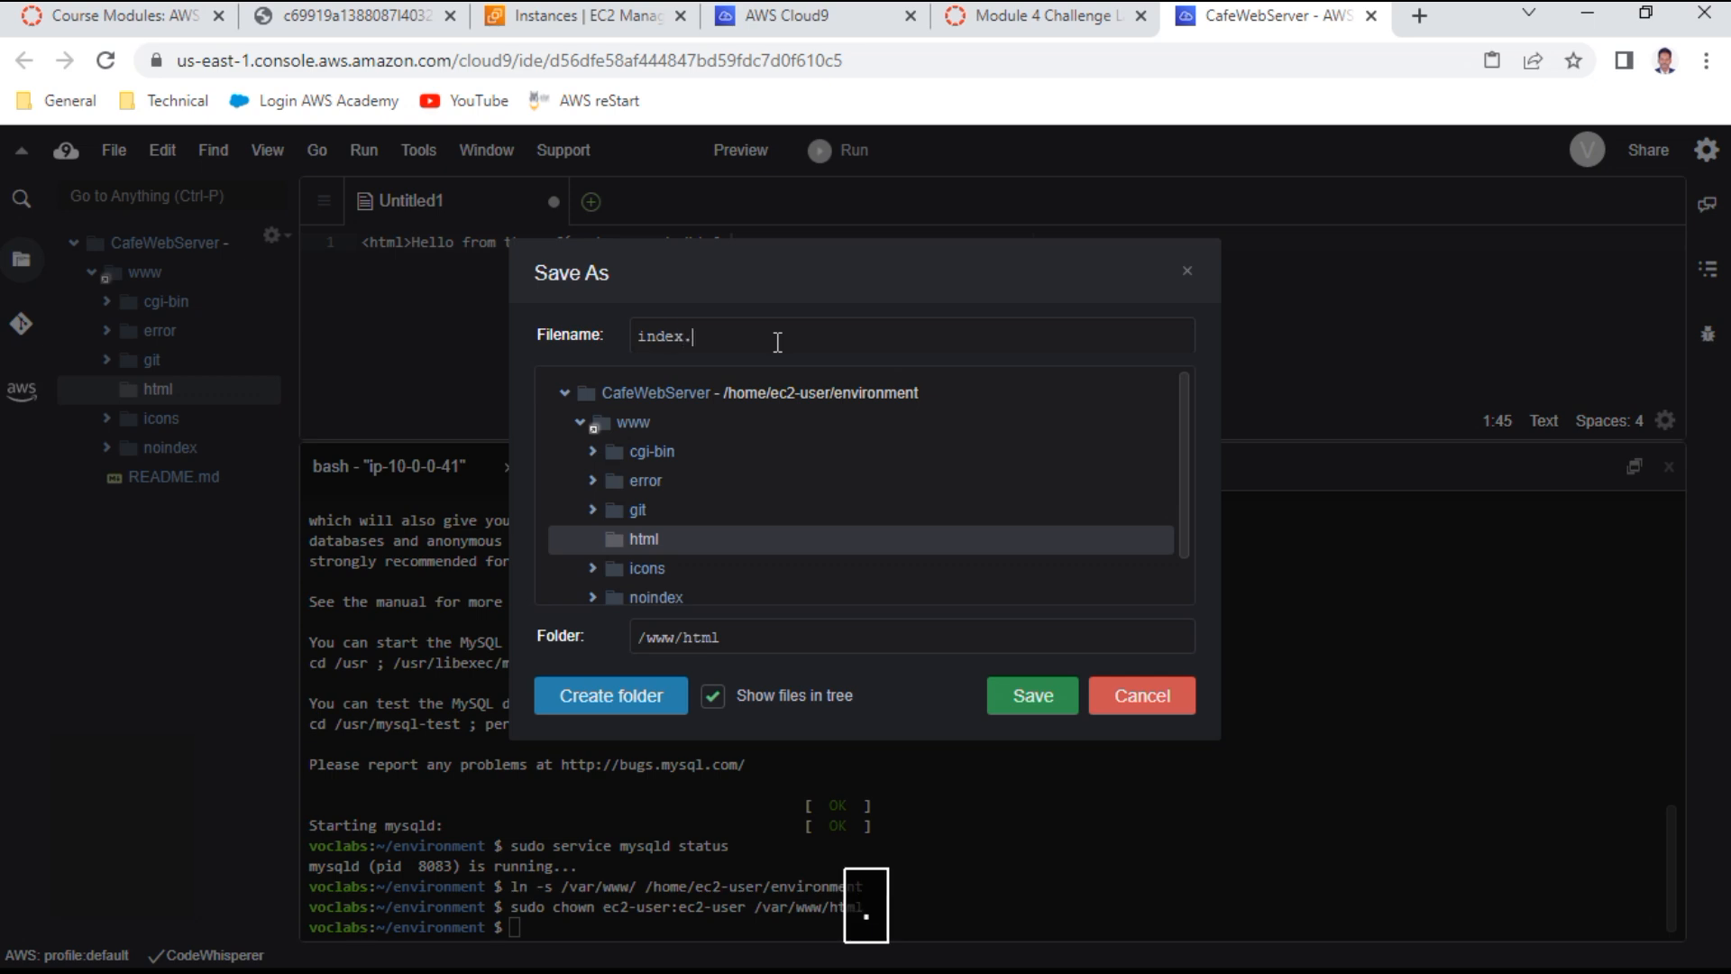
type("html")
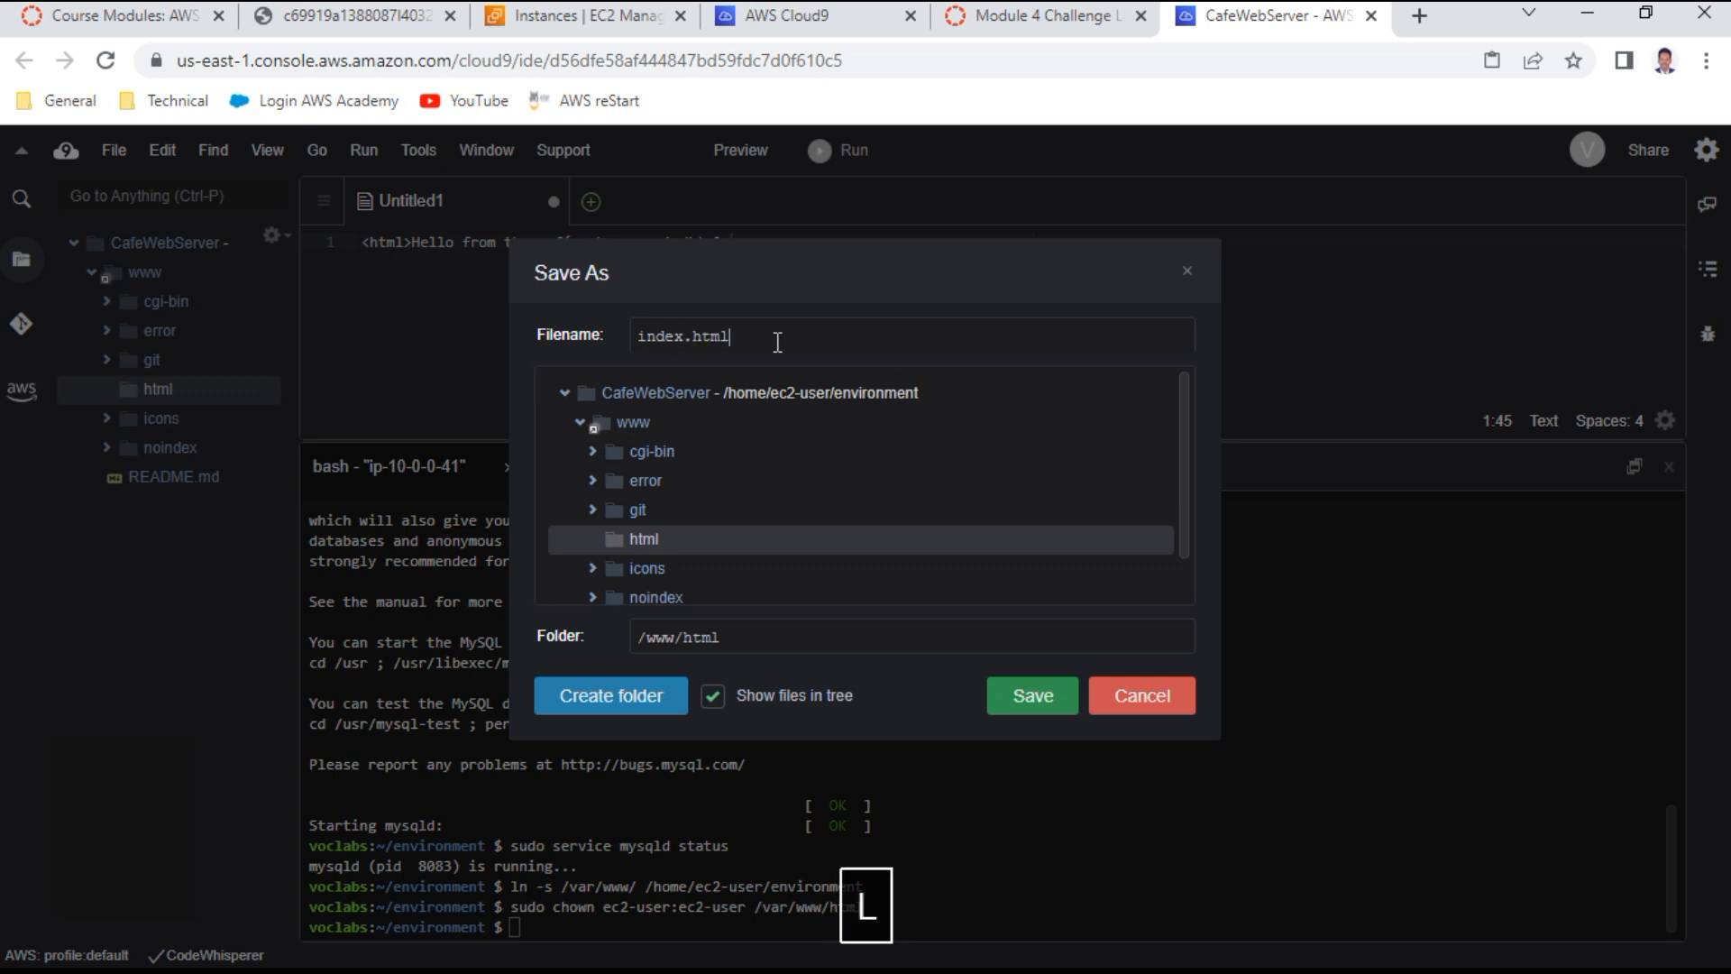
left_click(1033, 695)
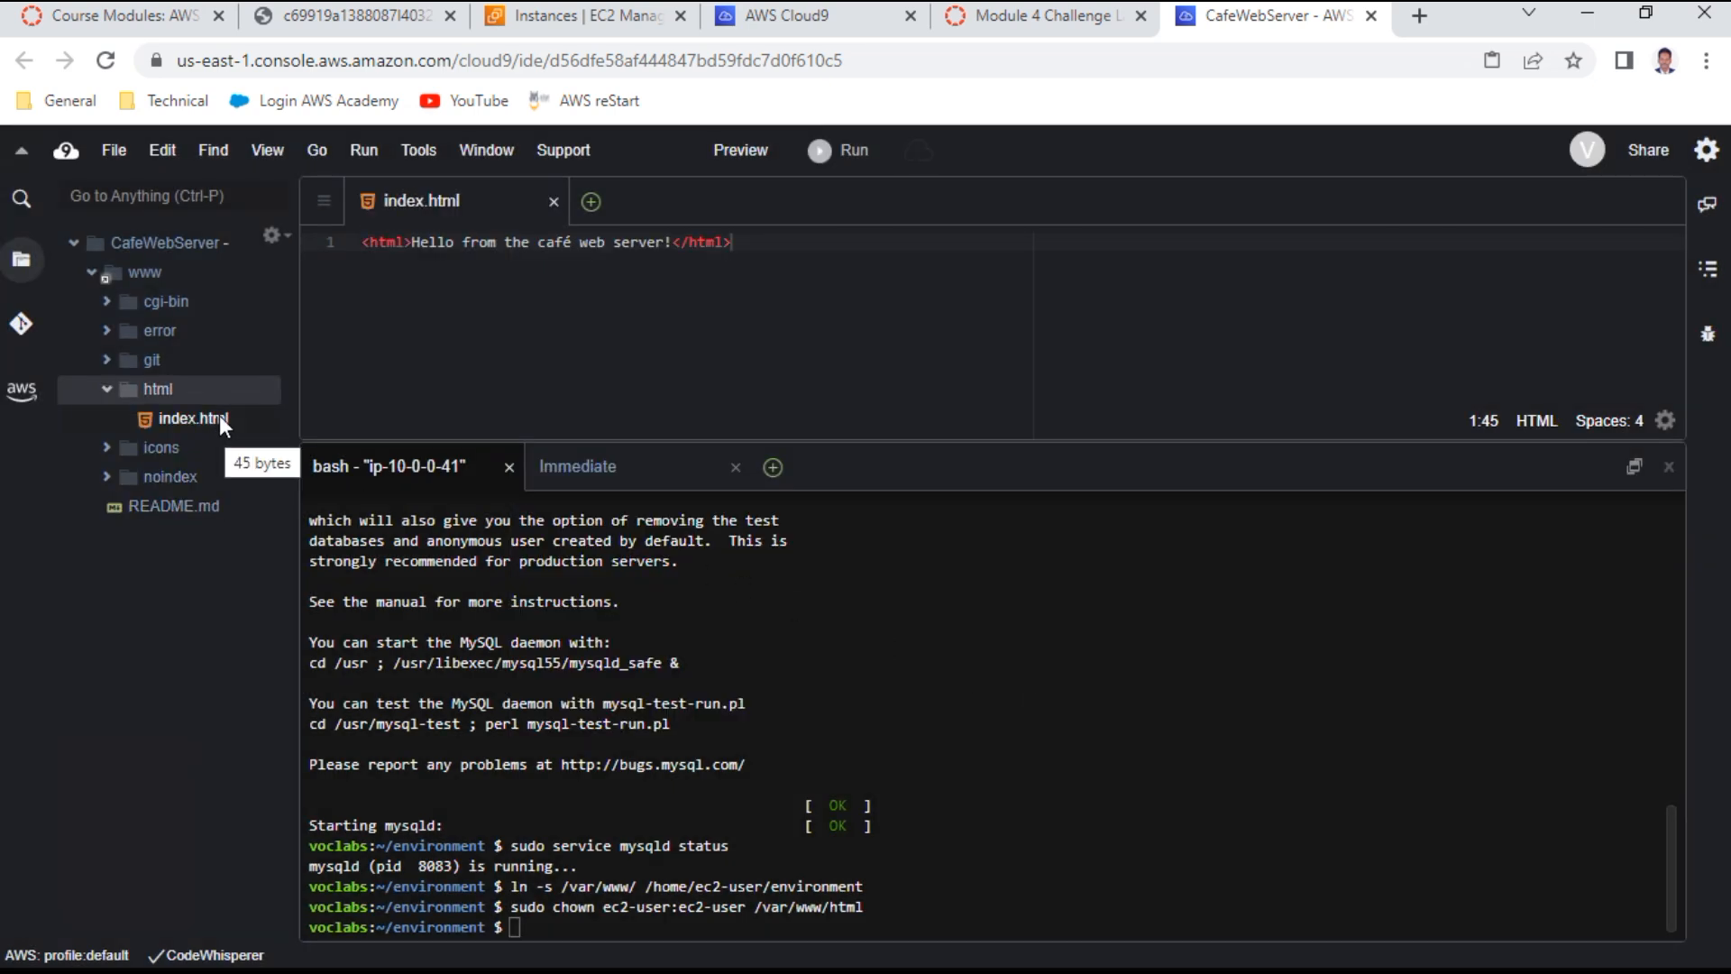
Check lab step 15 and copy the public IPv4 address of the aws-cloud9-CafeWebServer instance from the EC2 console
left_click(1052, 25)
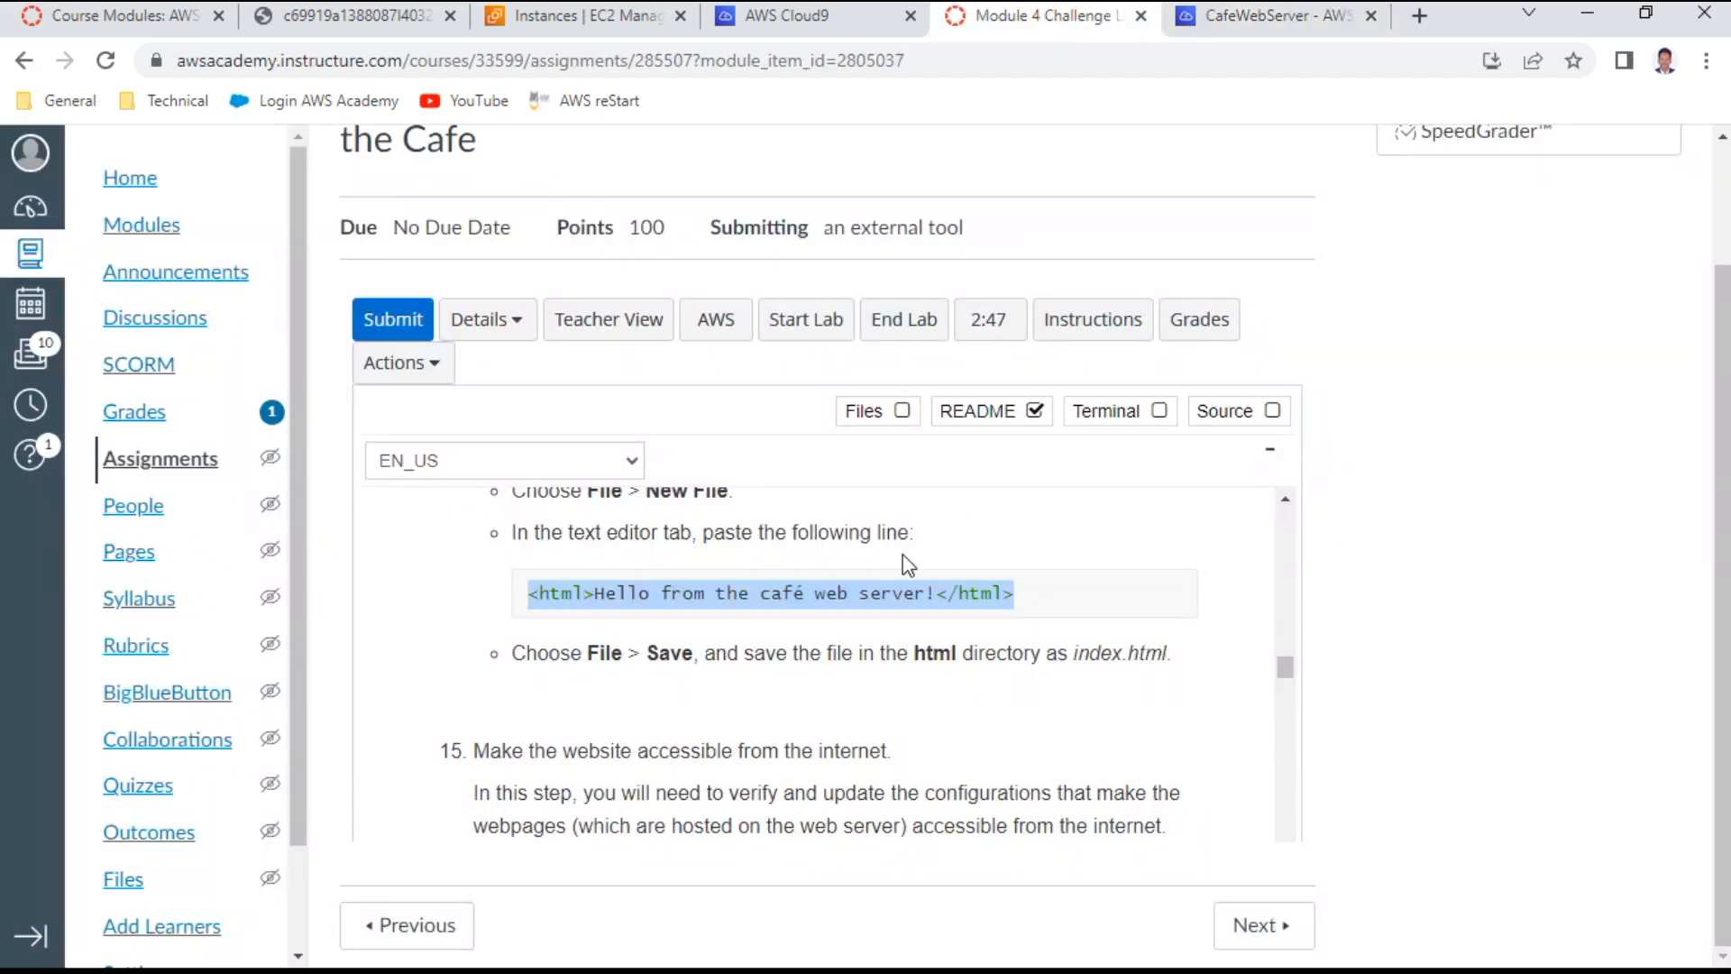
scroll(902, 559, "down", 3)
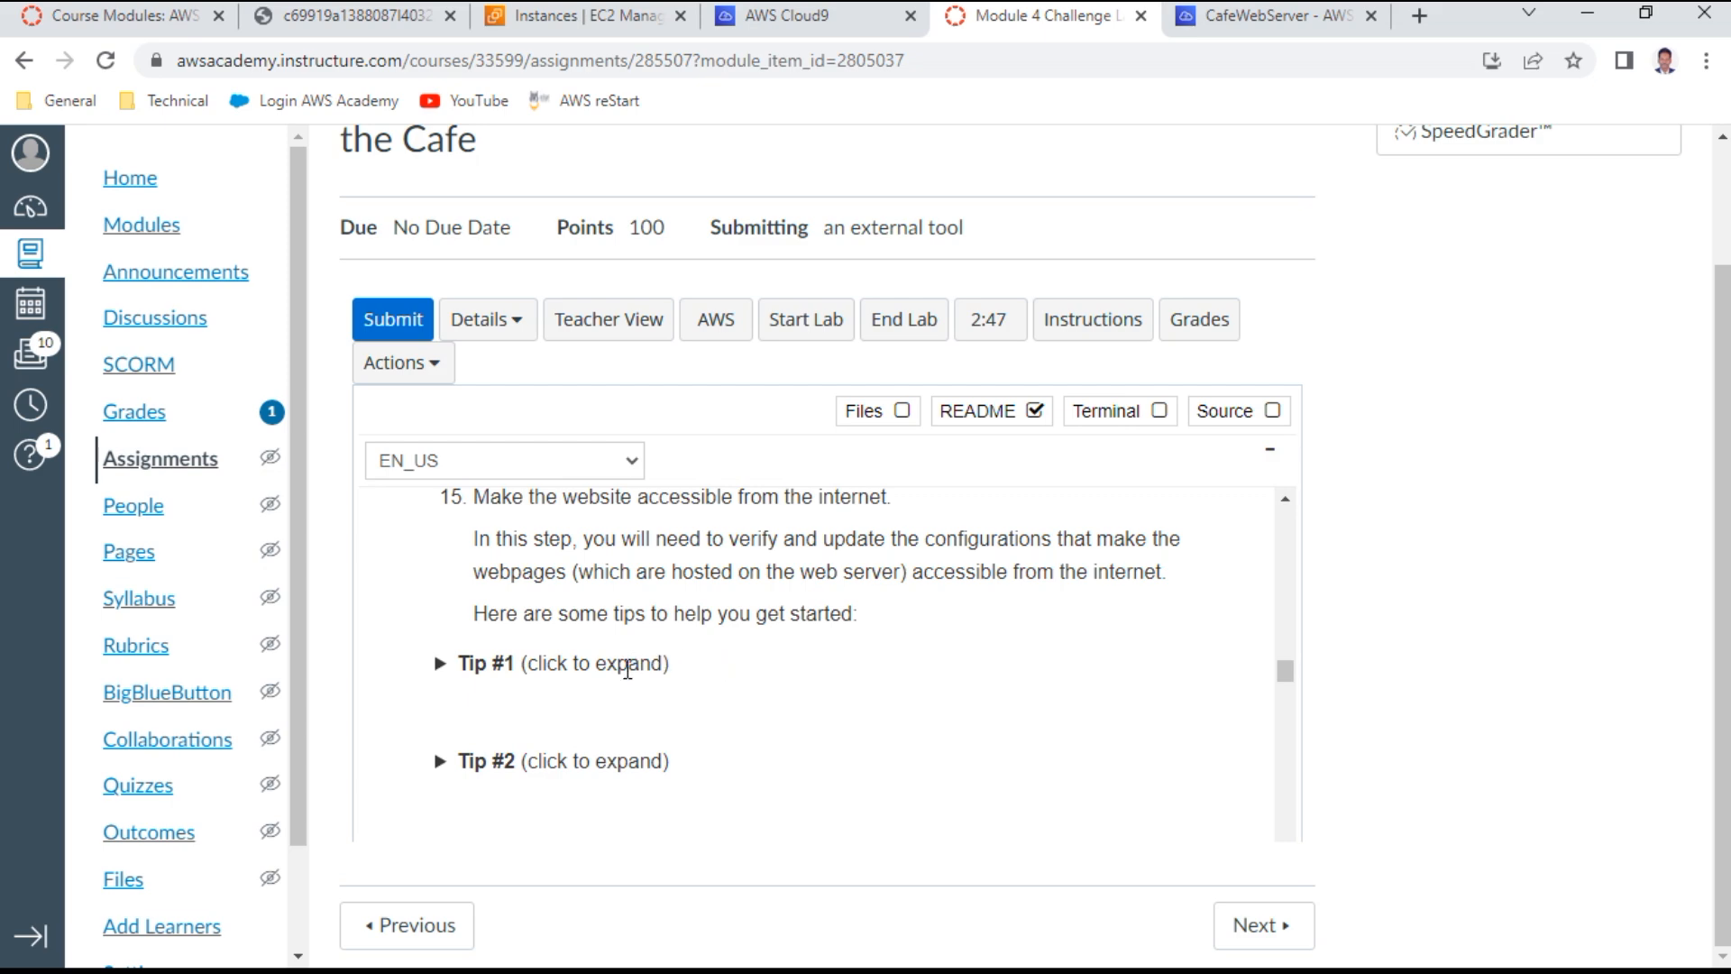
left_click(1308, 20)
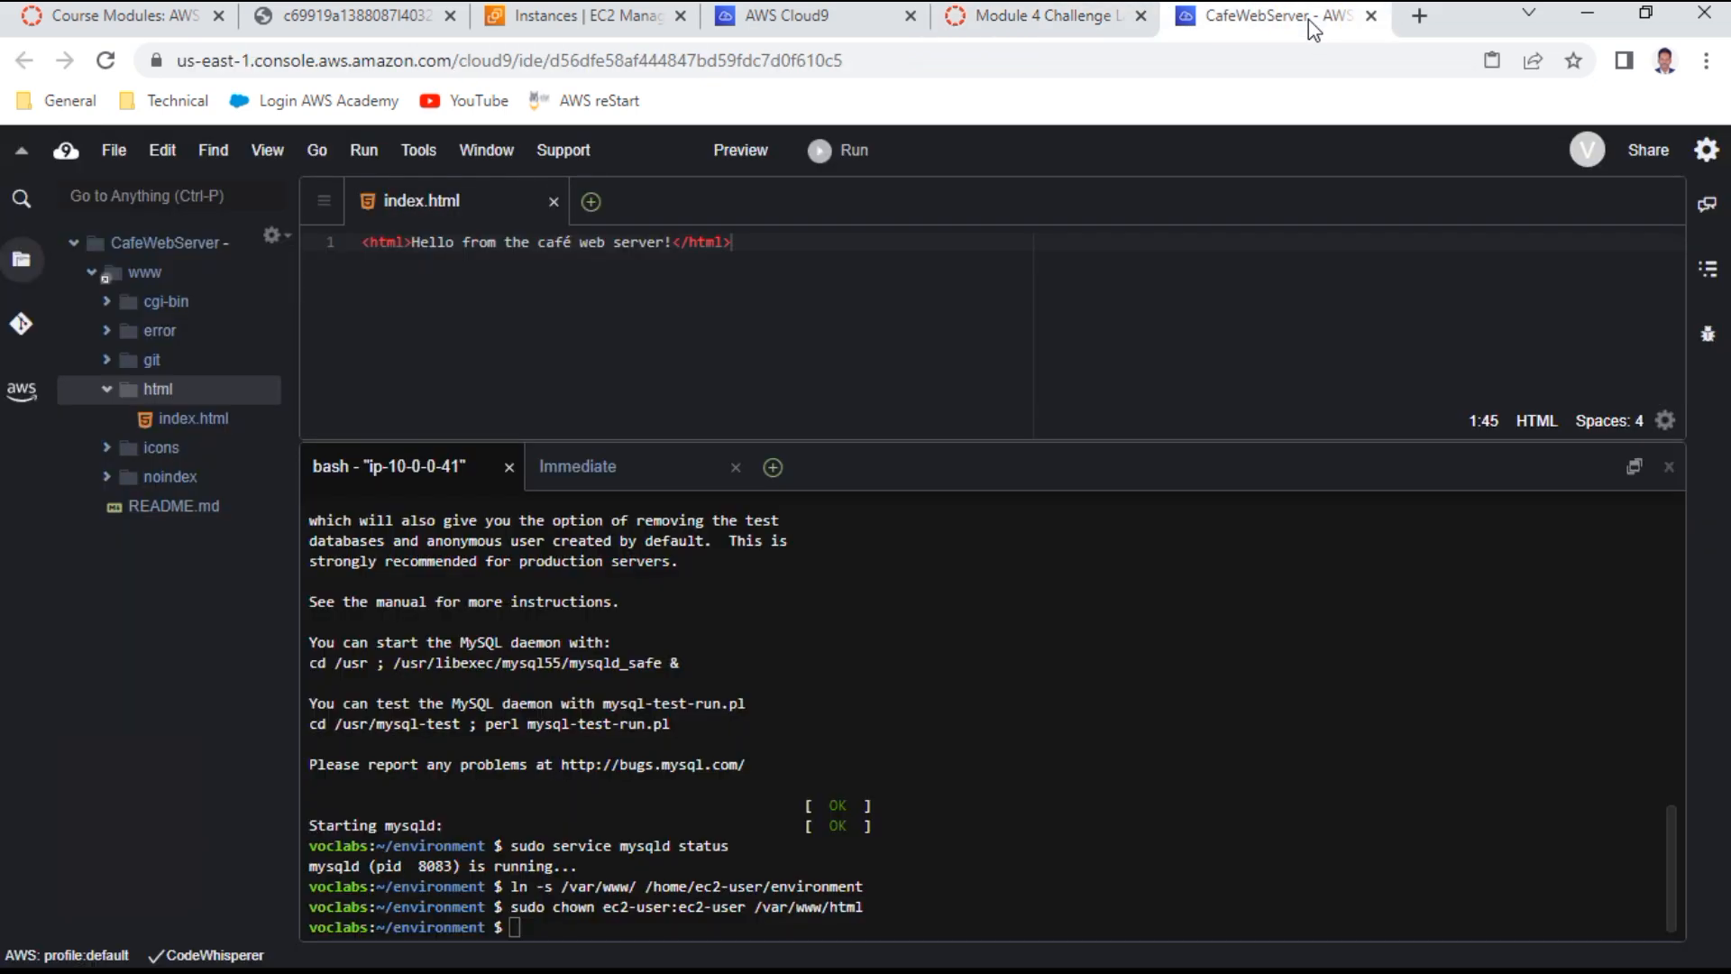
left_click(830, 20)
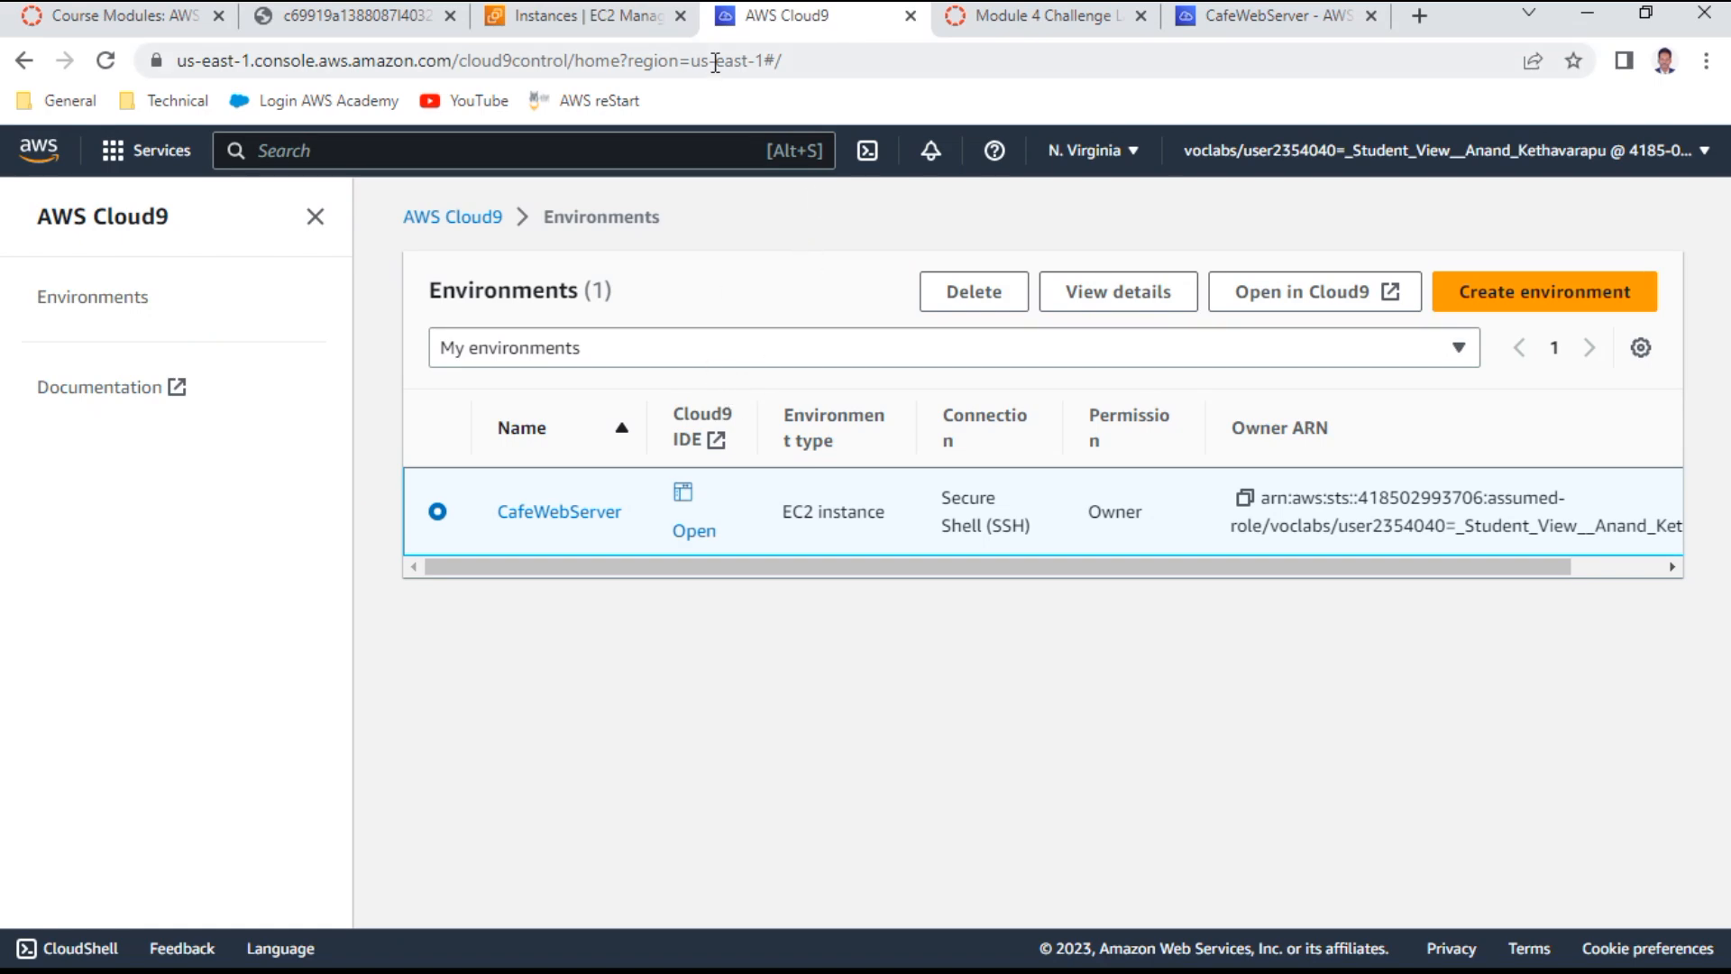
left_click(631, 16)
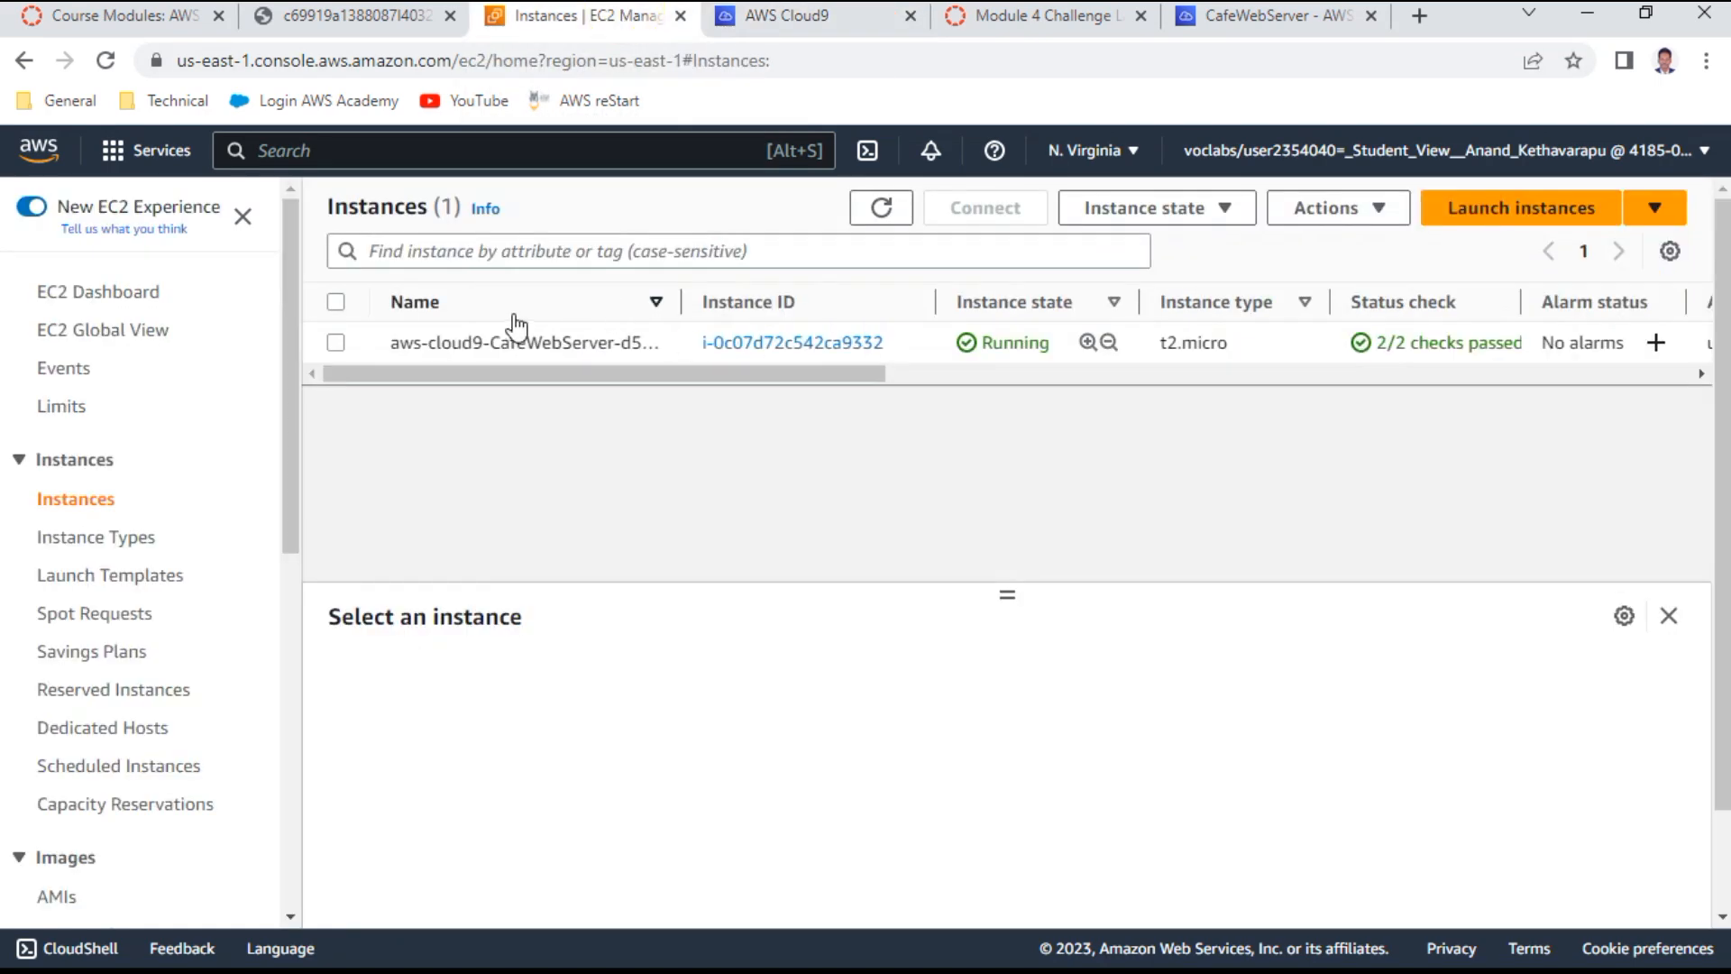
left_click(336, 342)
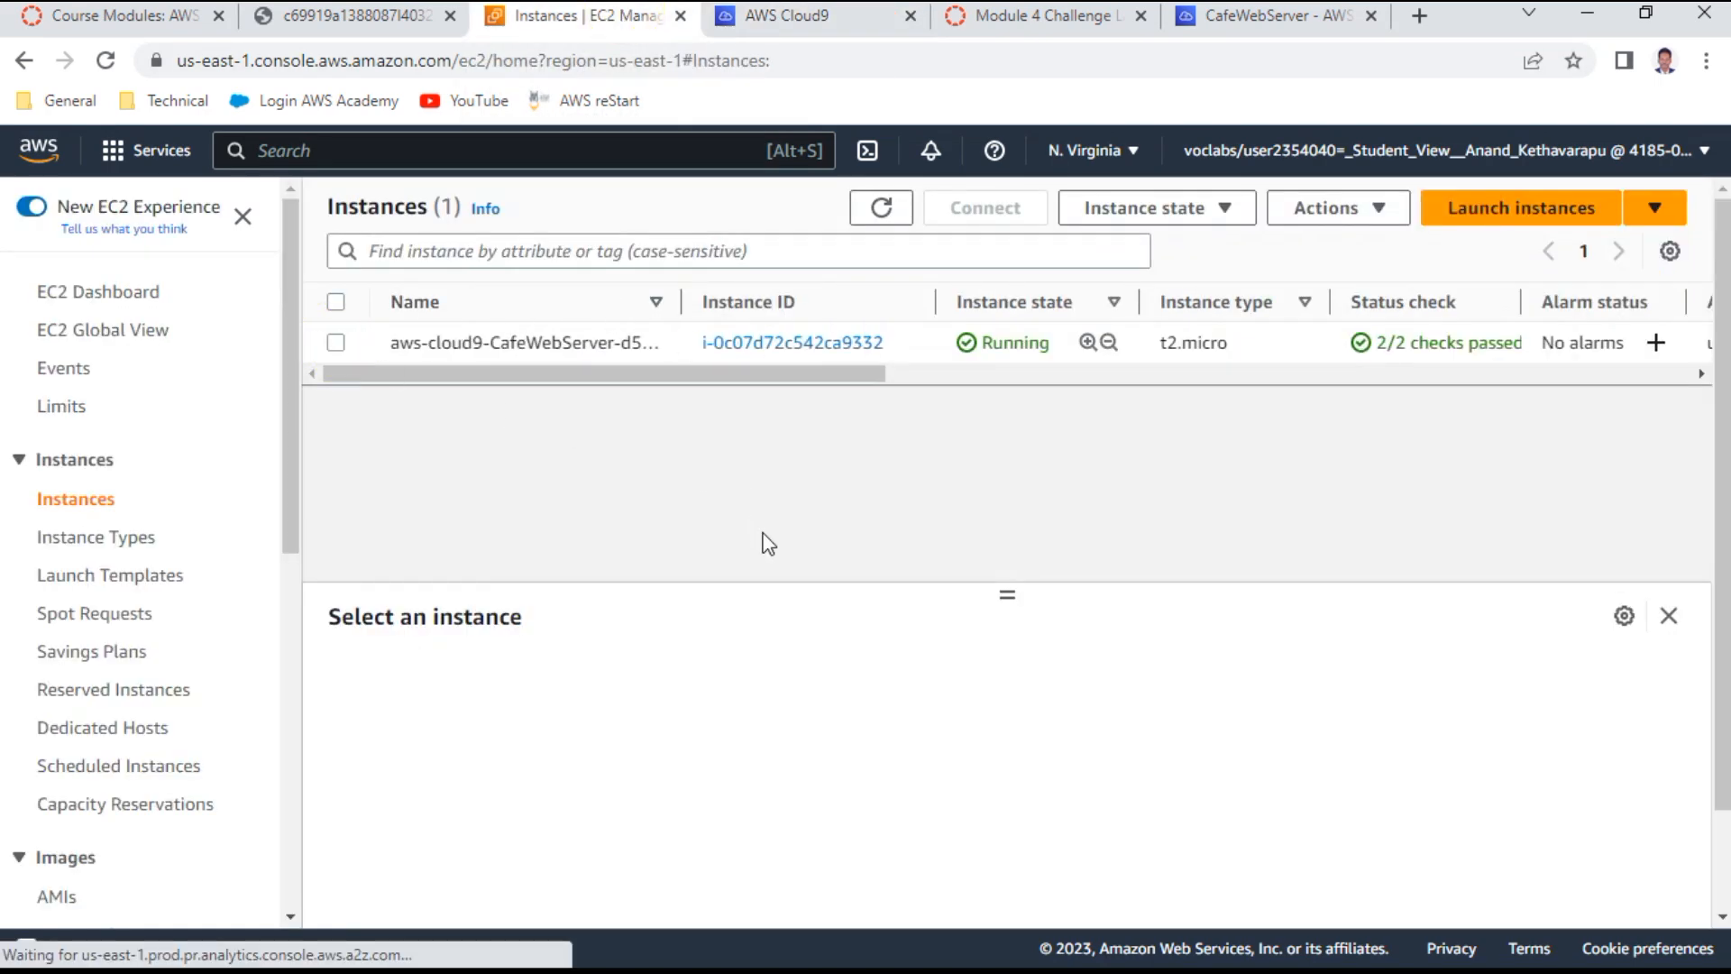
left_click(793, 805)
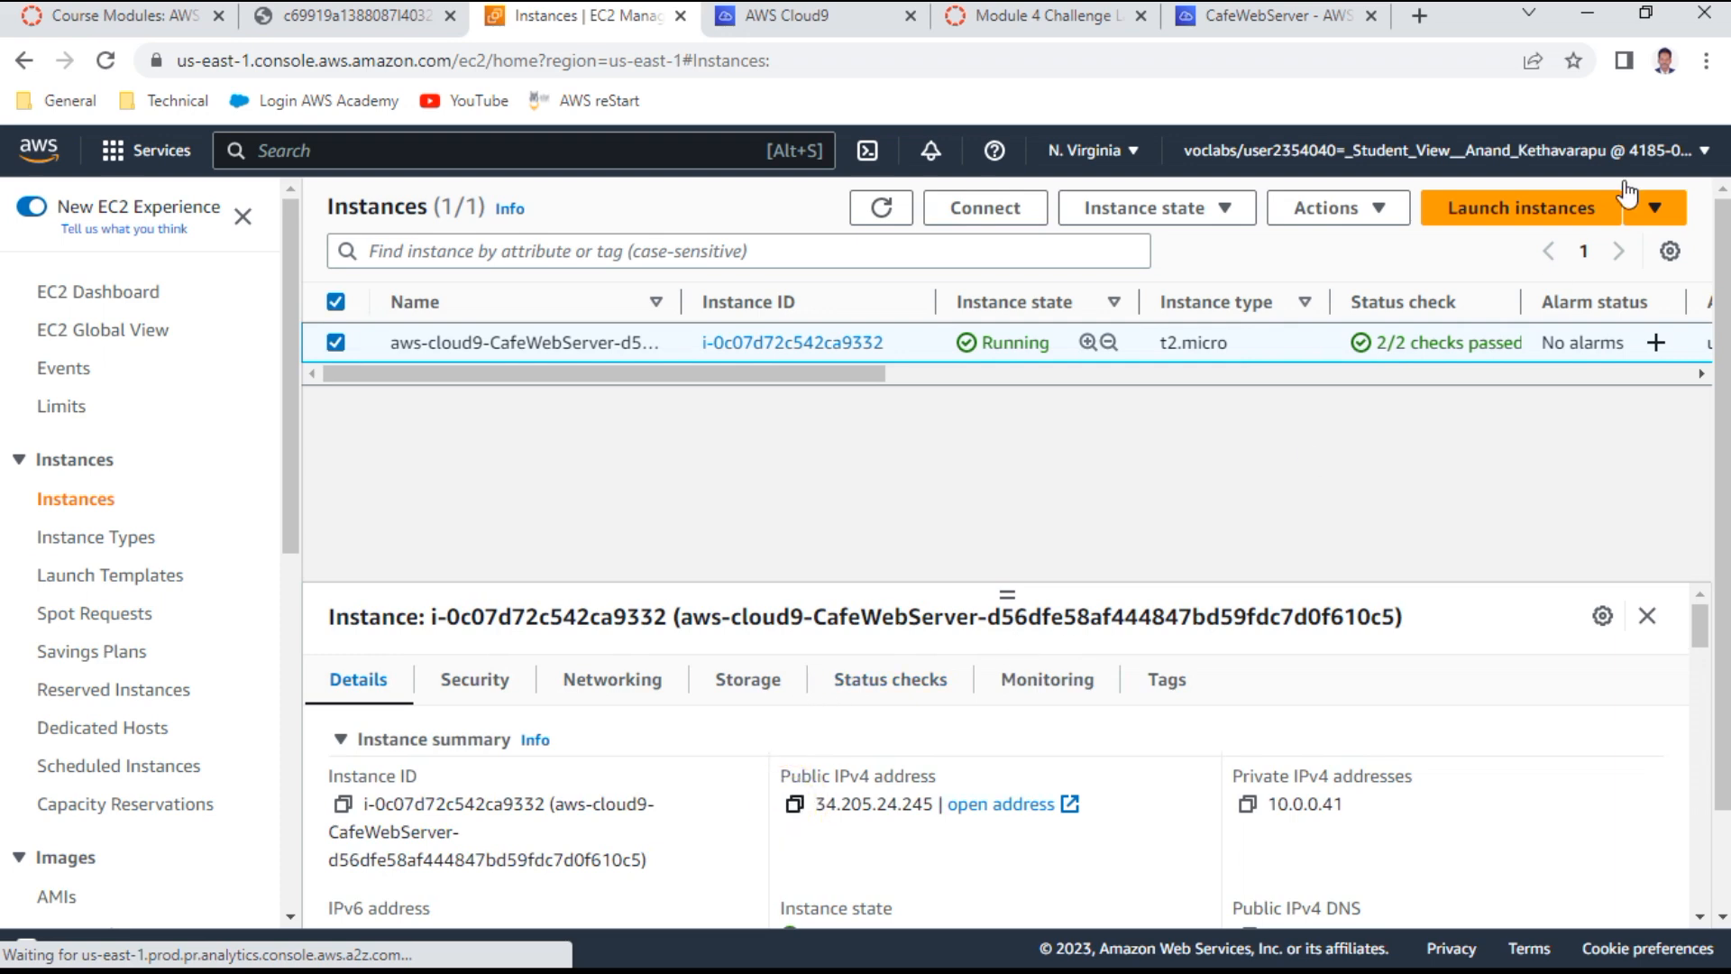
Load the instance's public IP address 34.205.24.245 in a new browser tab
left_click(1431, 22)
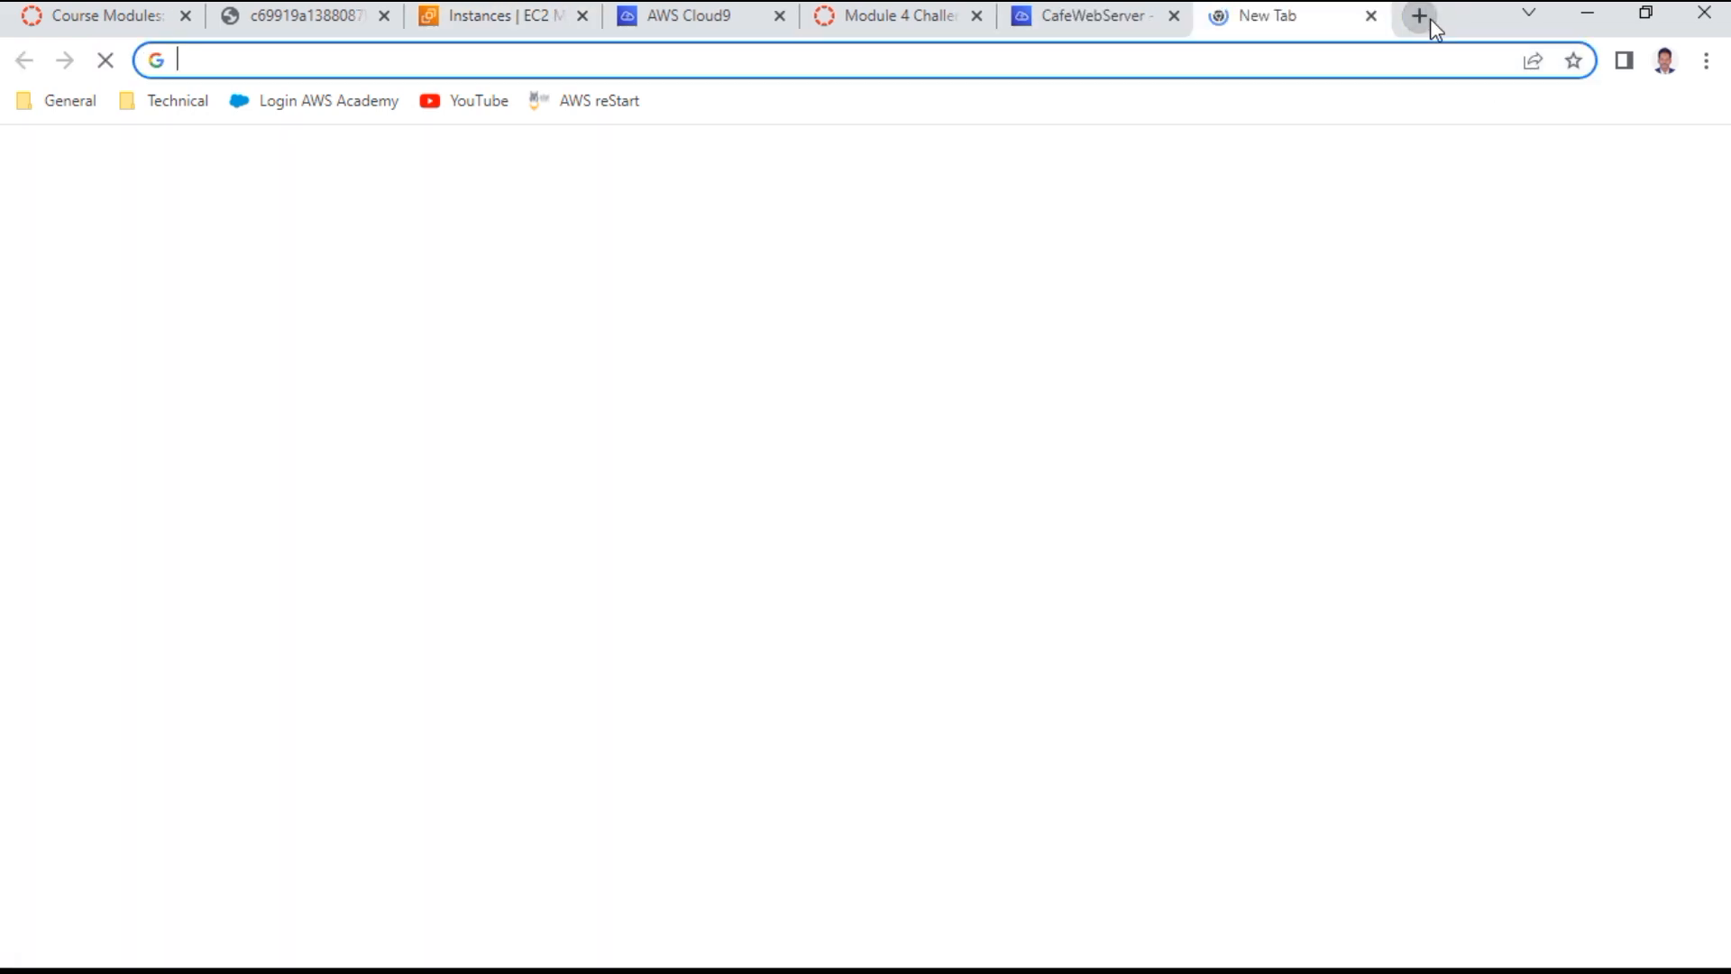
key("ctrl+v")
key("Return")
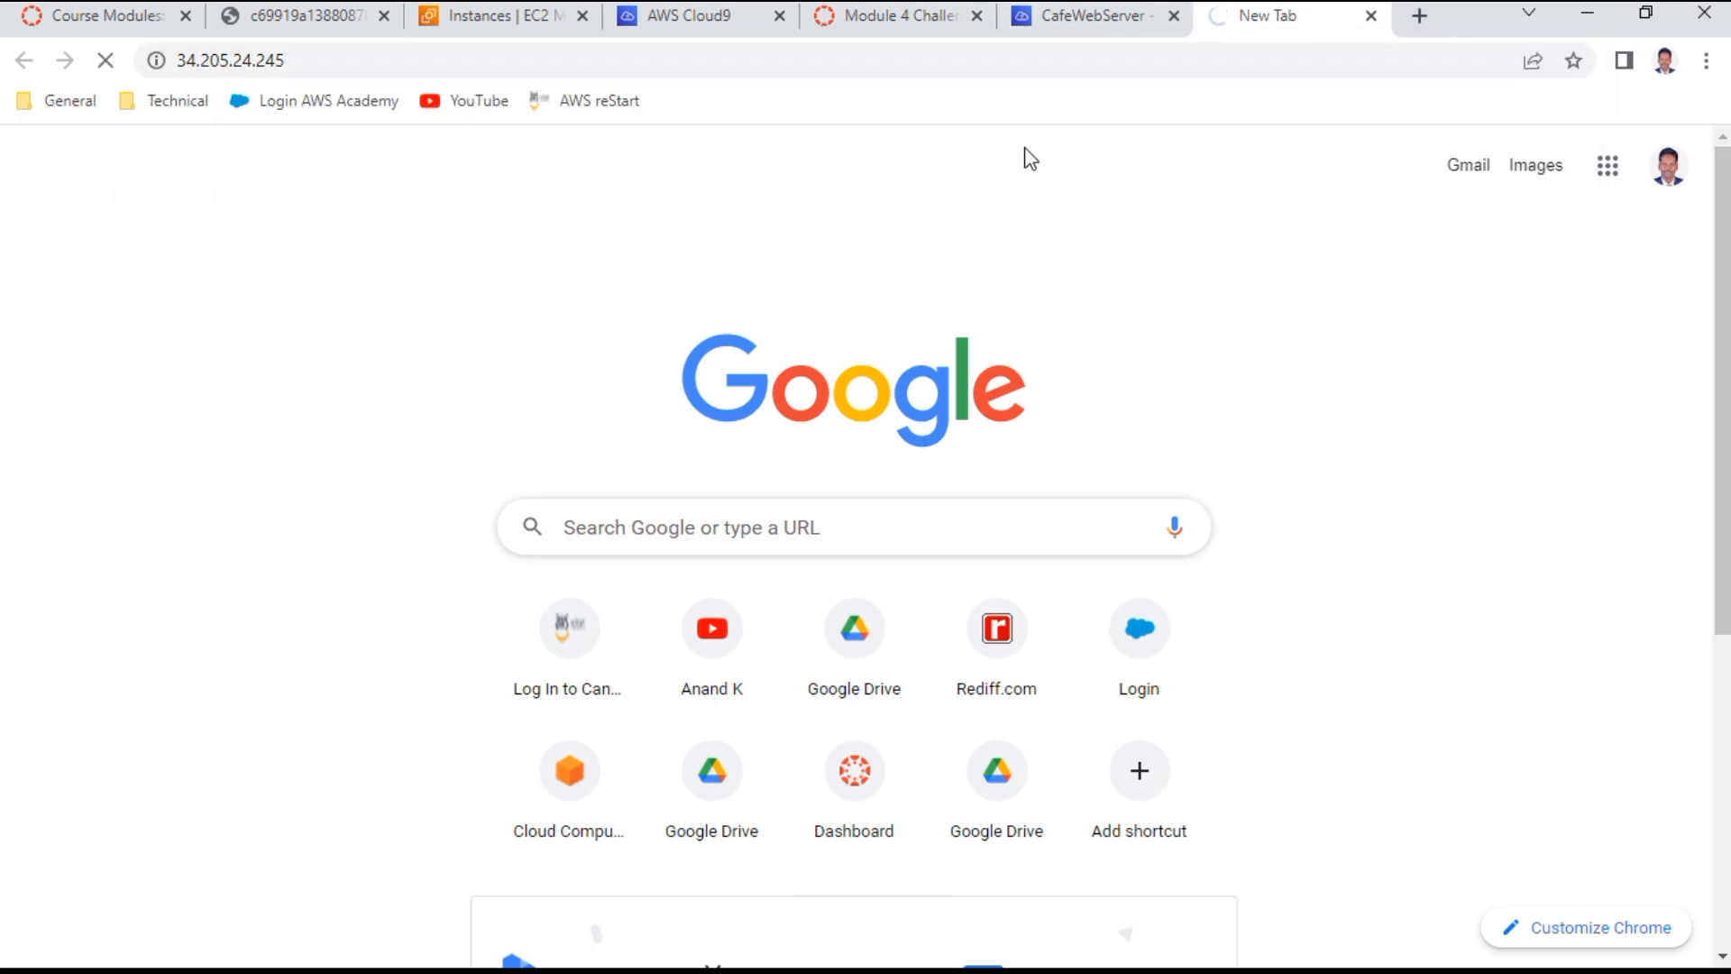
Expand and read Tip #1 and Tip #2 under step 15 of the lab instructions
left_click(1093, 18)
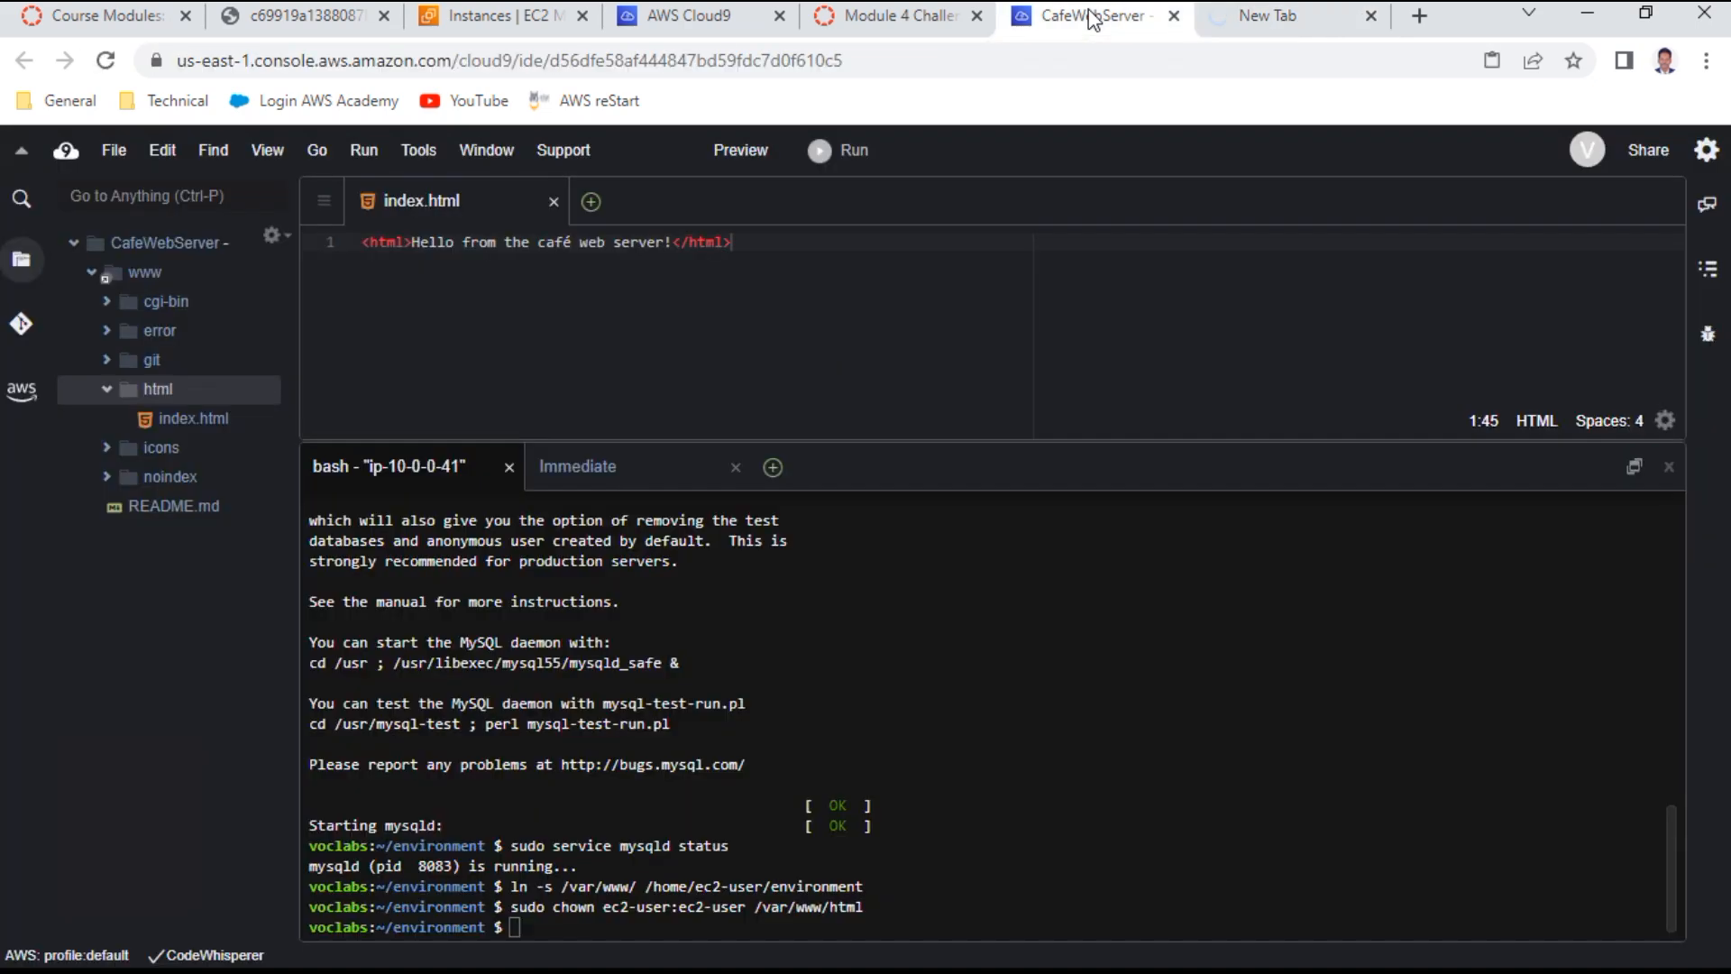
left_click(913, 16)
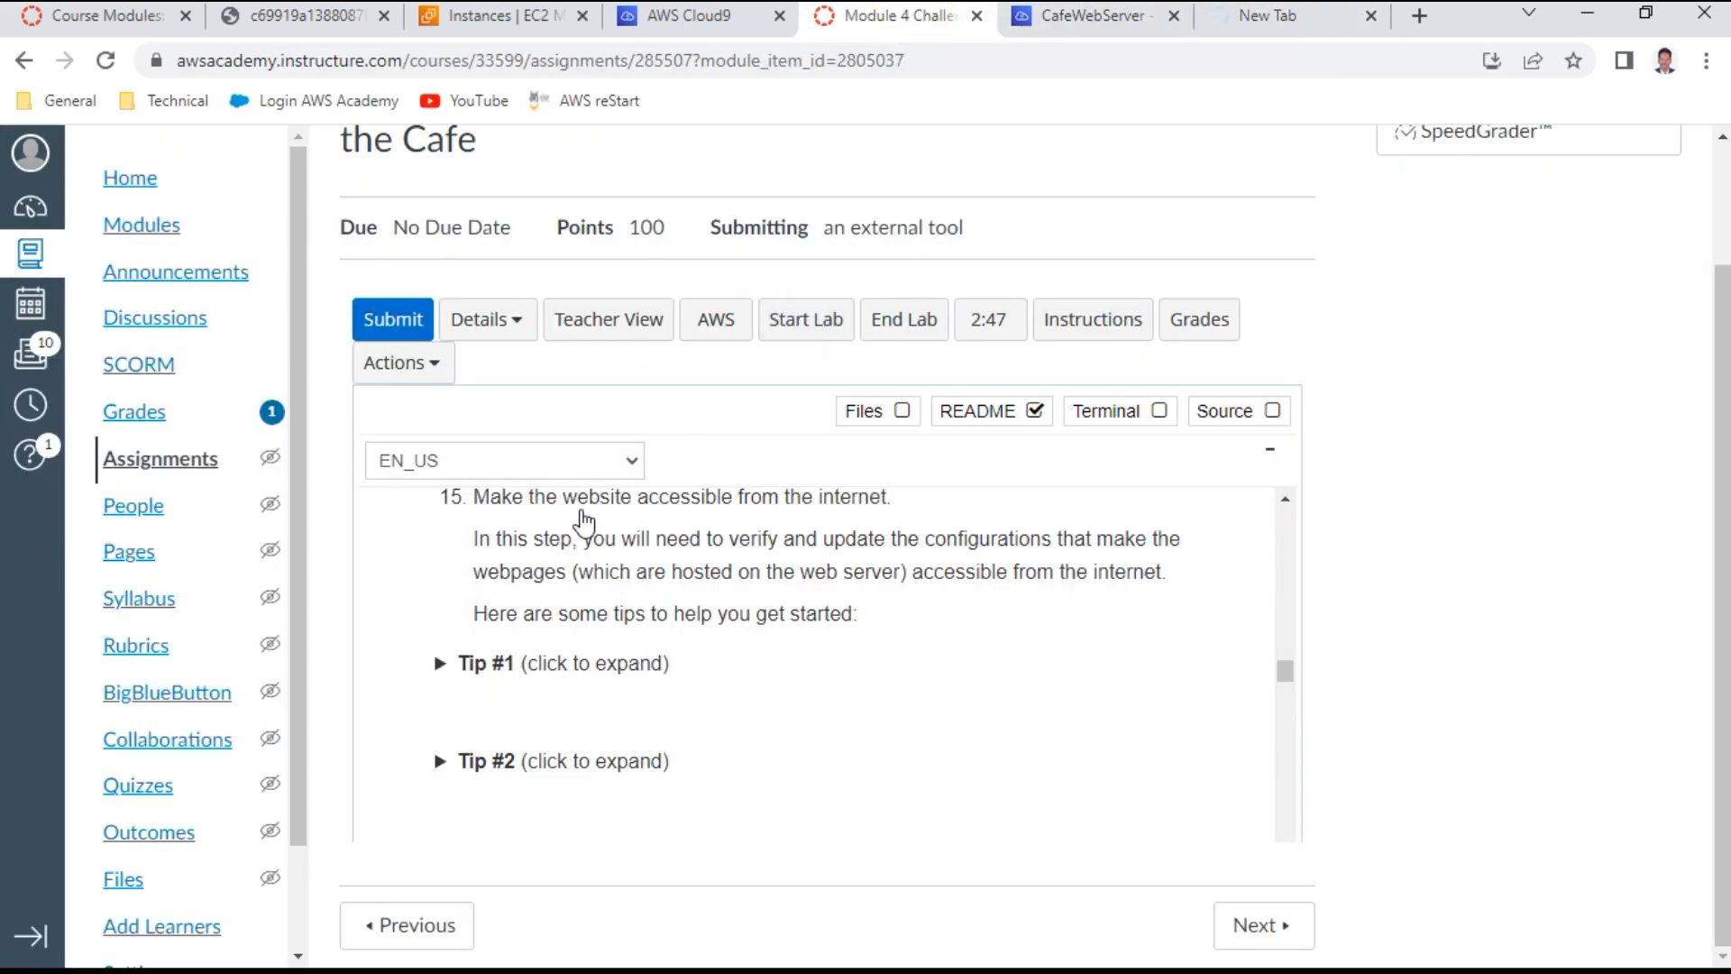
left_click(586, 664)
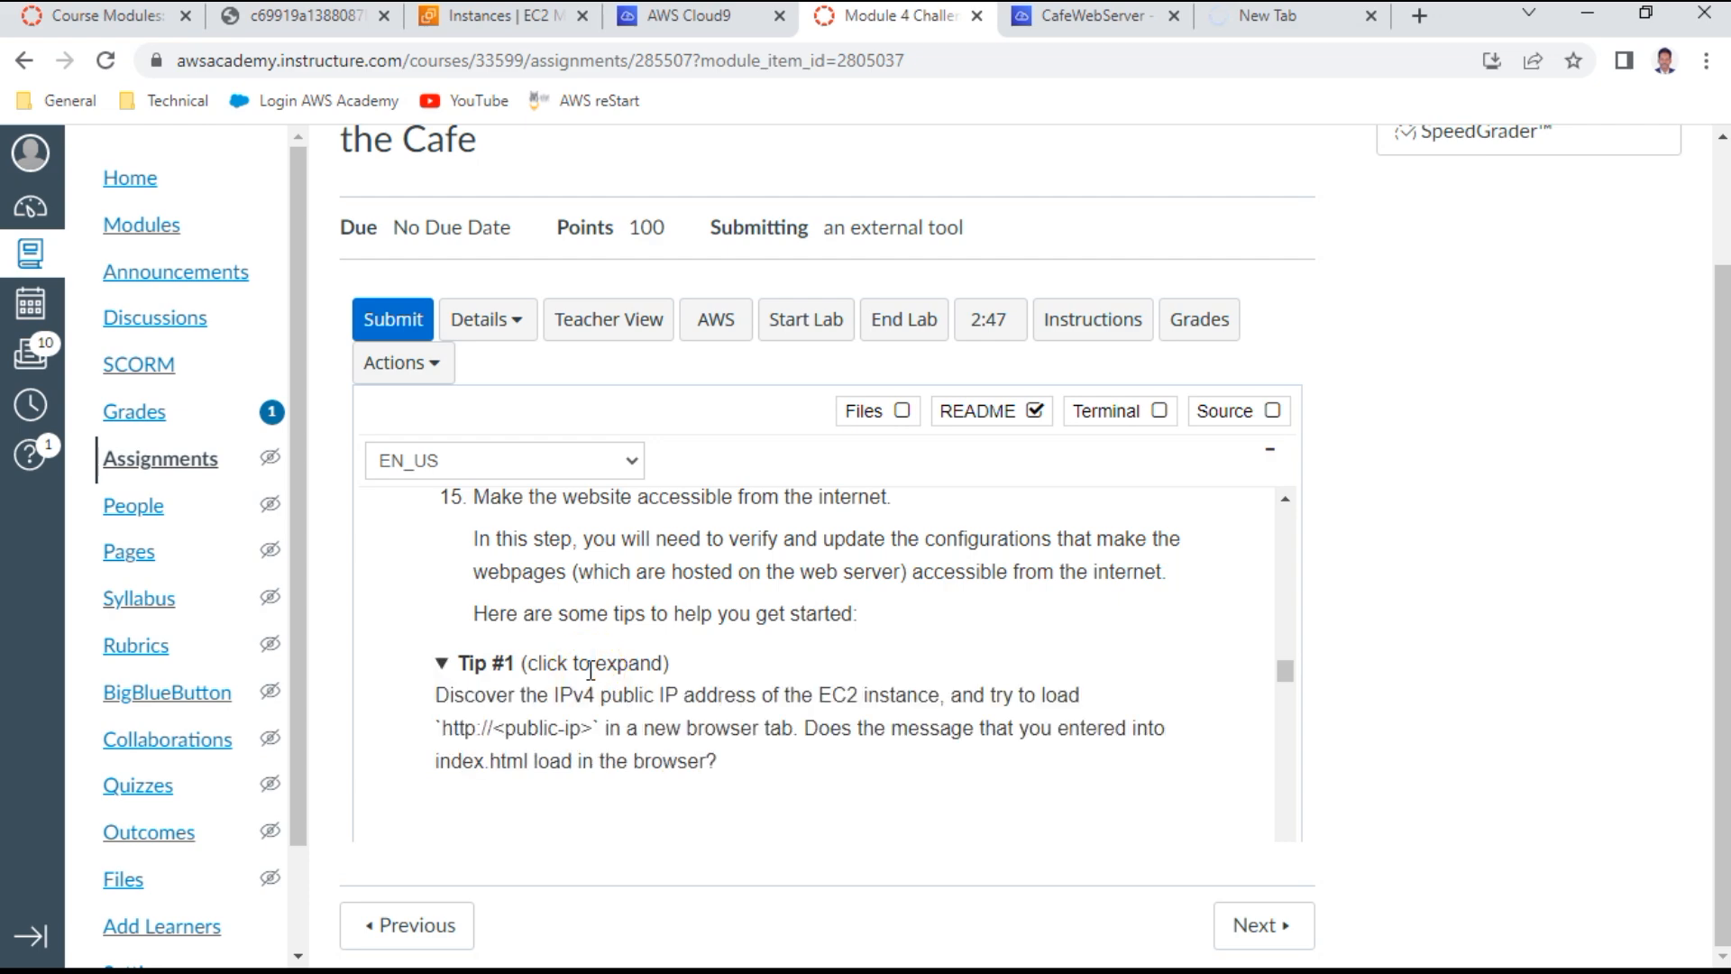
scroll(856, 631, "down", 3)
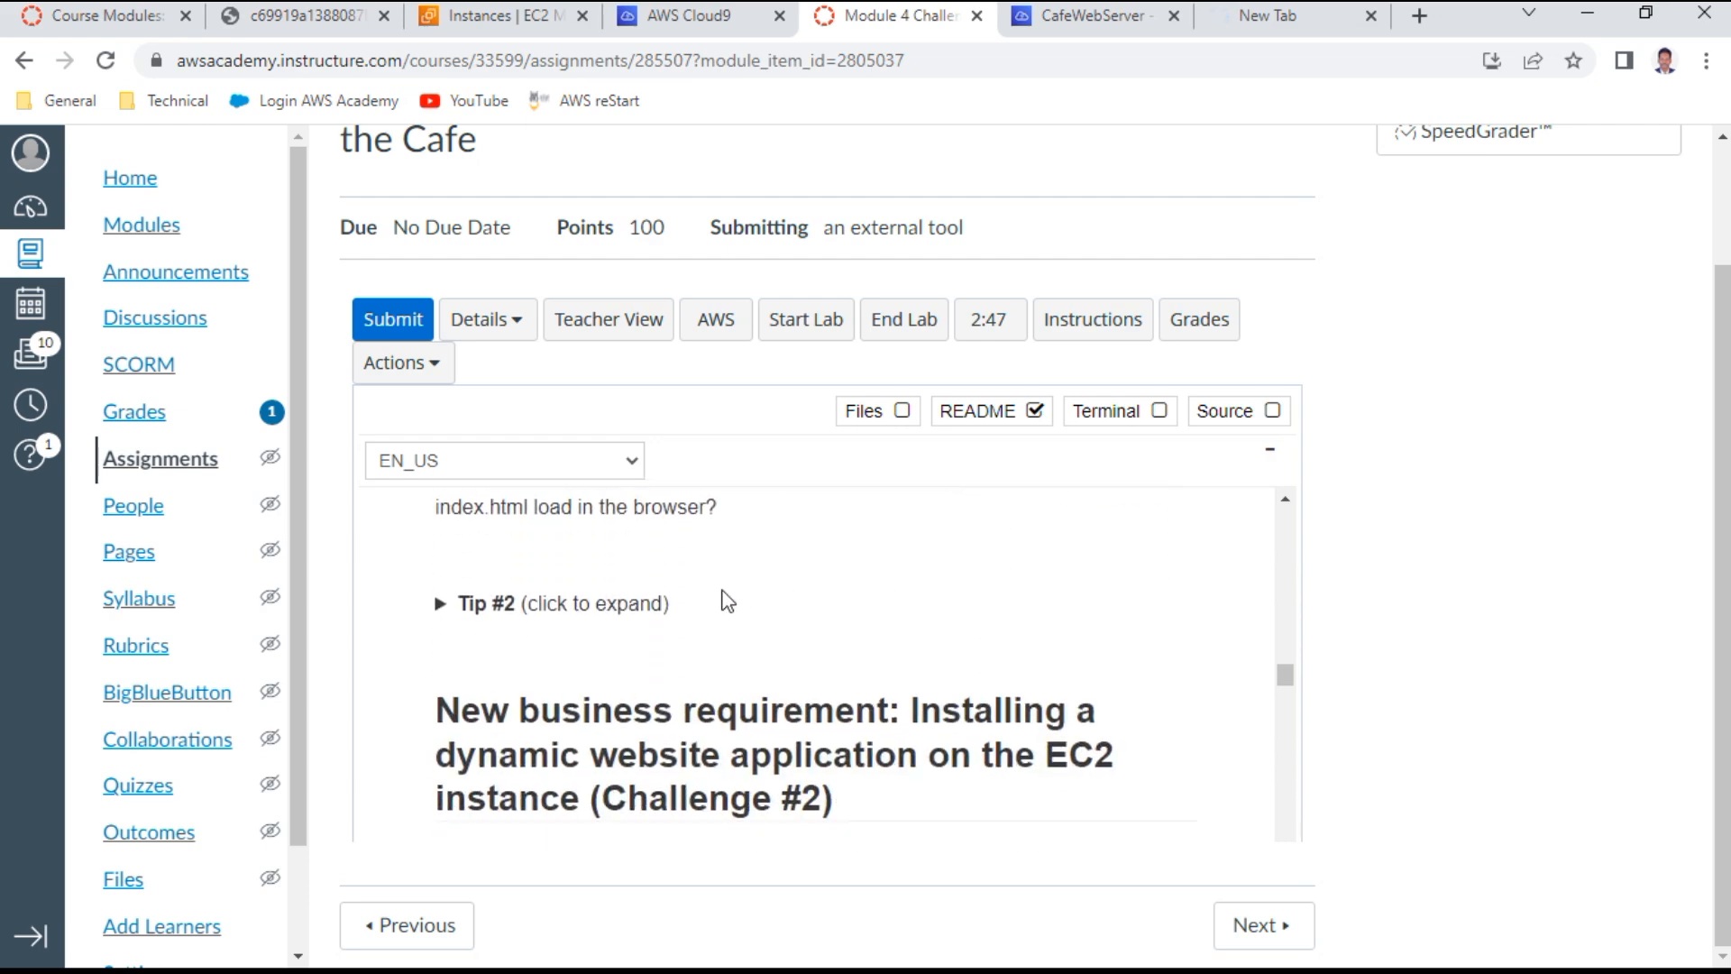
left_click(552, 603)
left_click(552, 603)
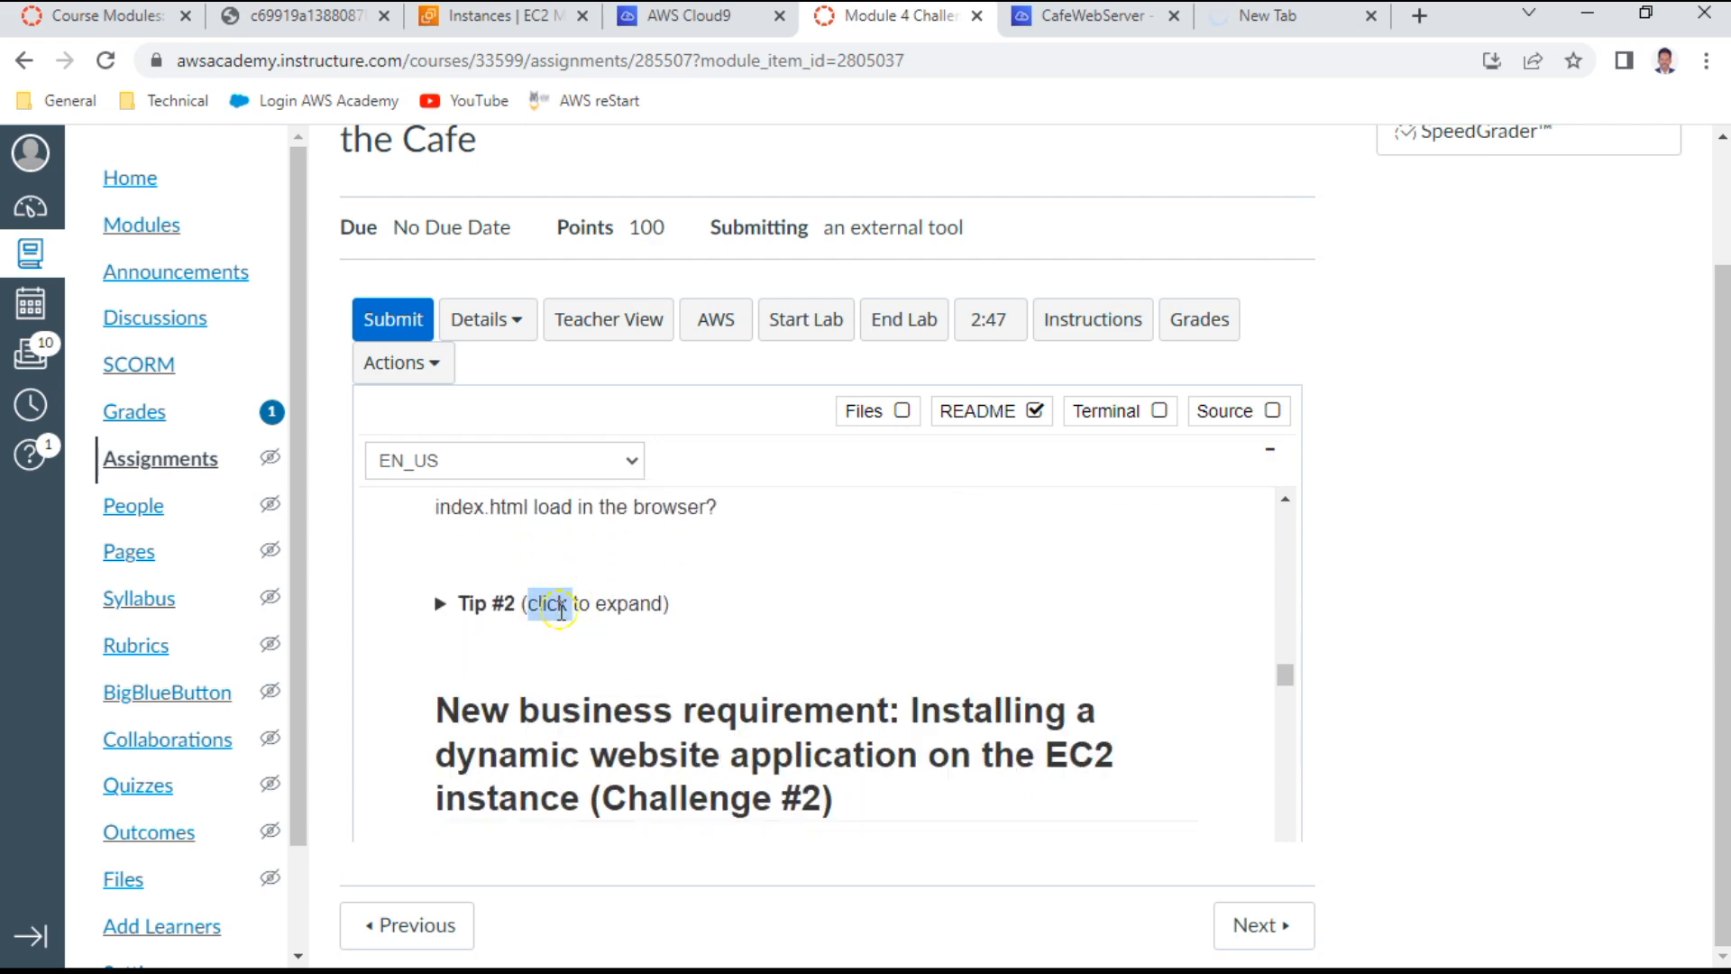
left_click(557, 605)
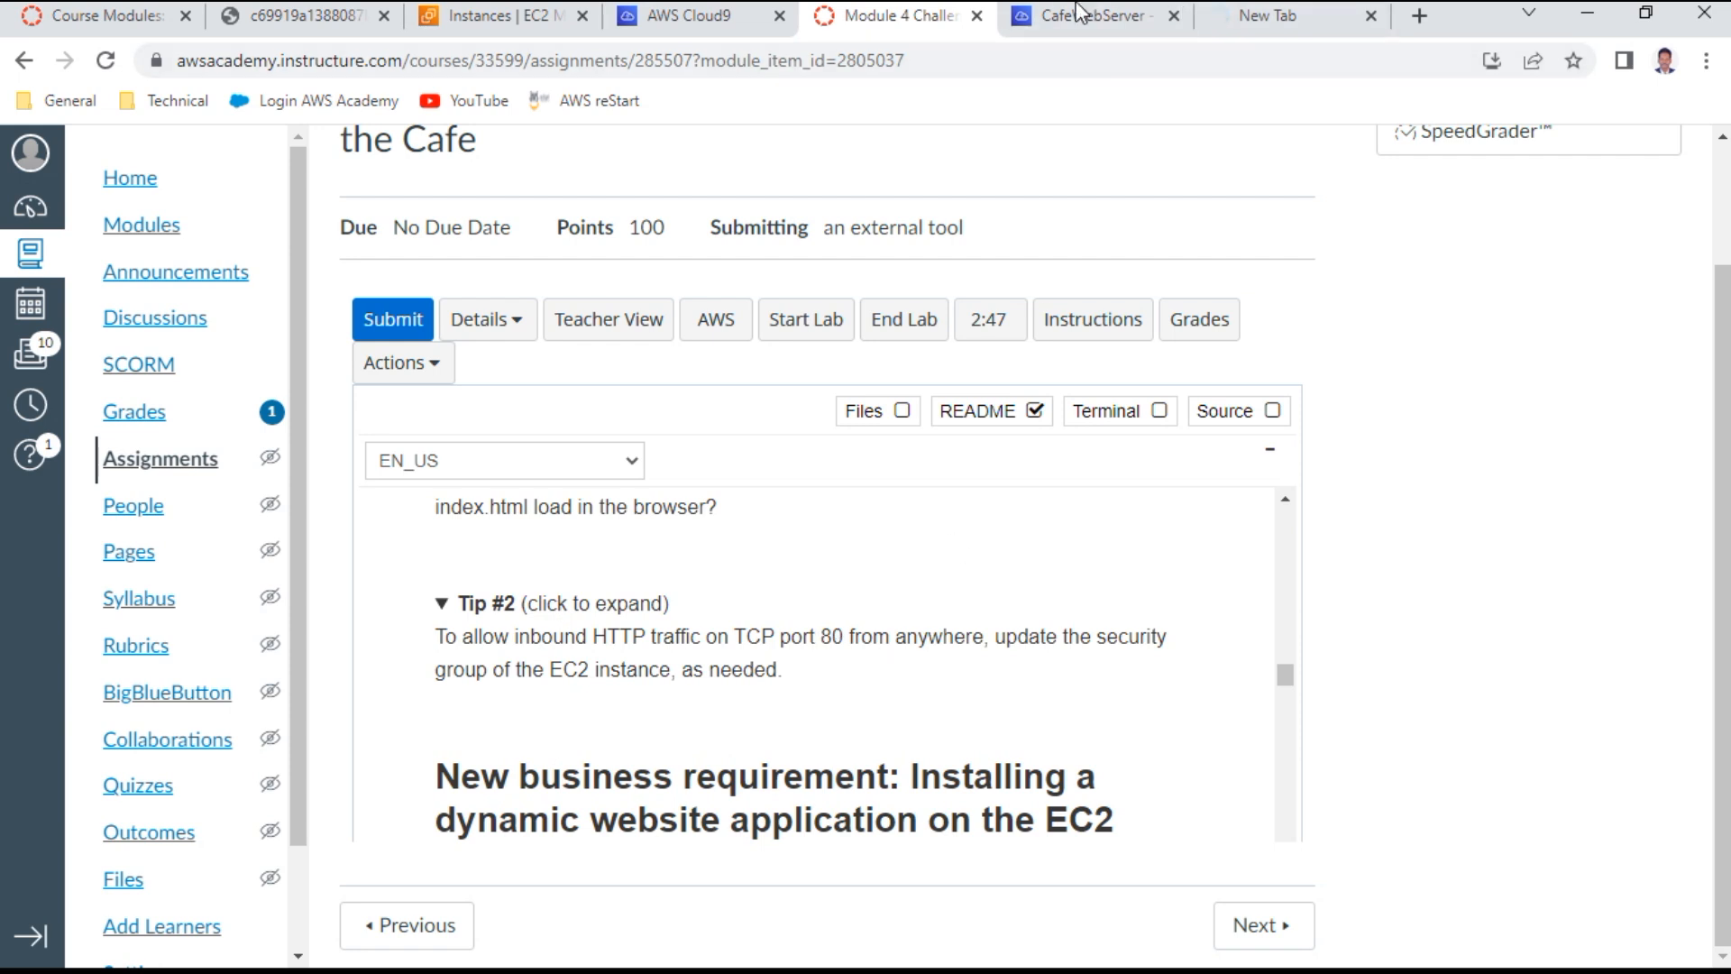
Review the security details of the CafeWebServer instance in EC2 and open its security group's inbound rules for editing
mouse_move(1073, 18)
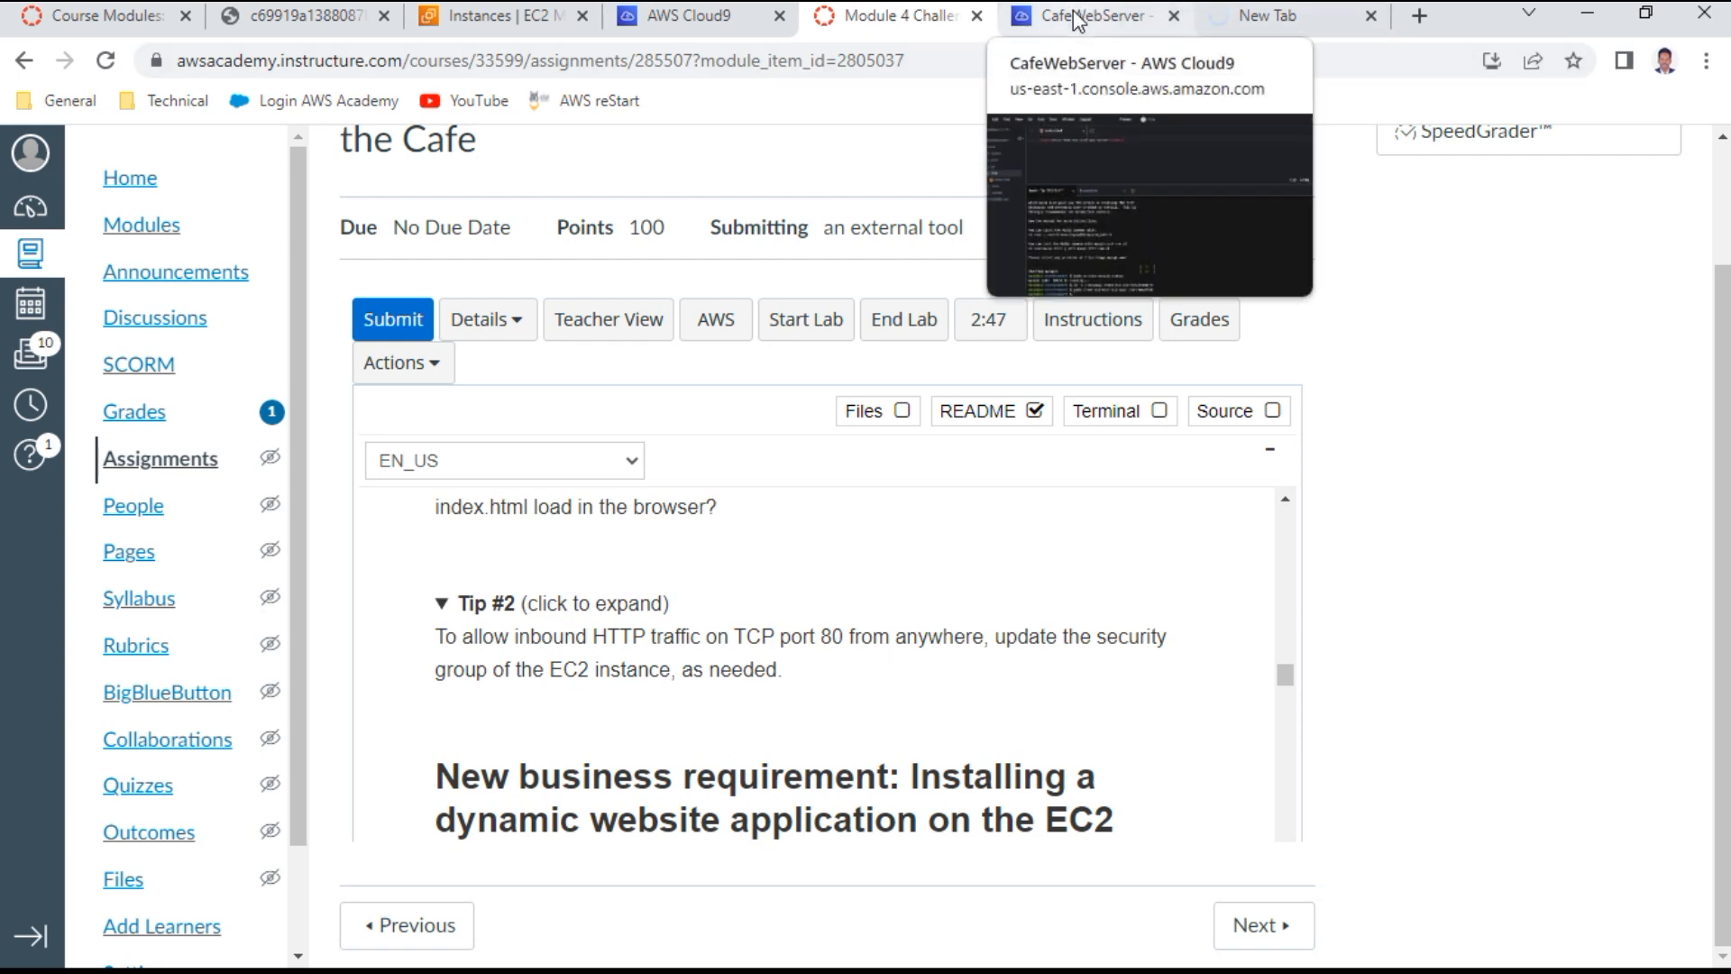
left_click(492, 16)
left_click(470, 679)
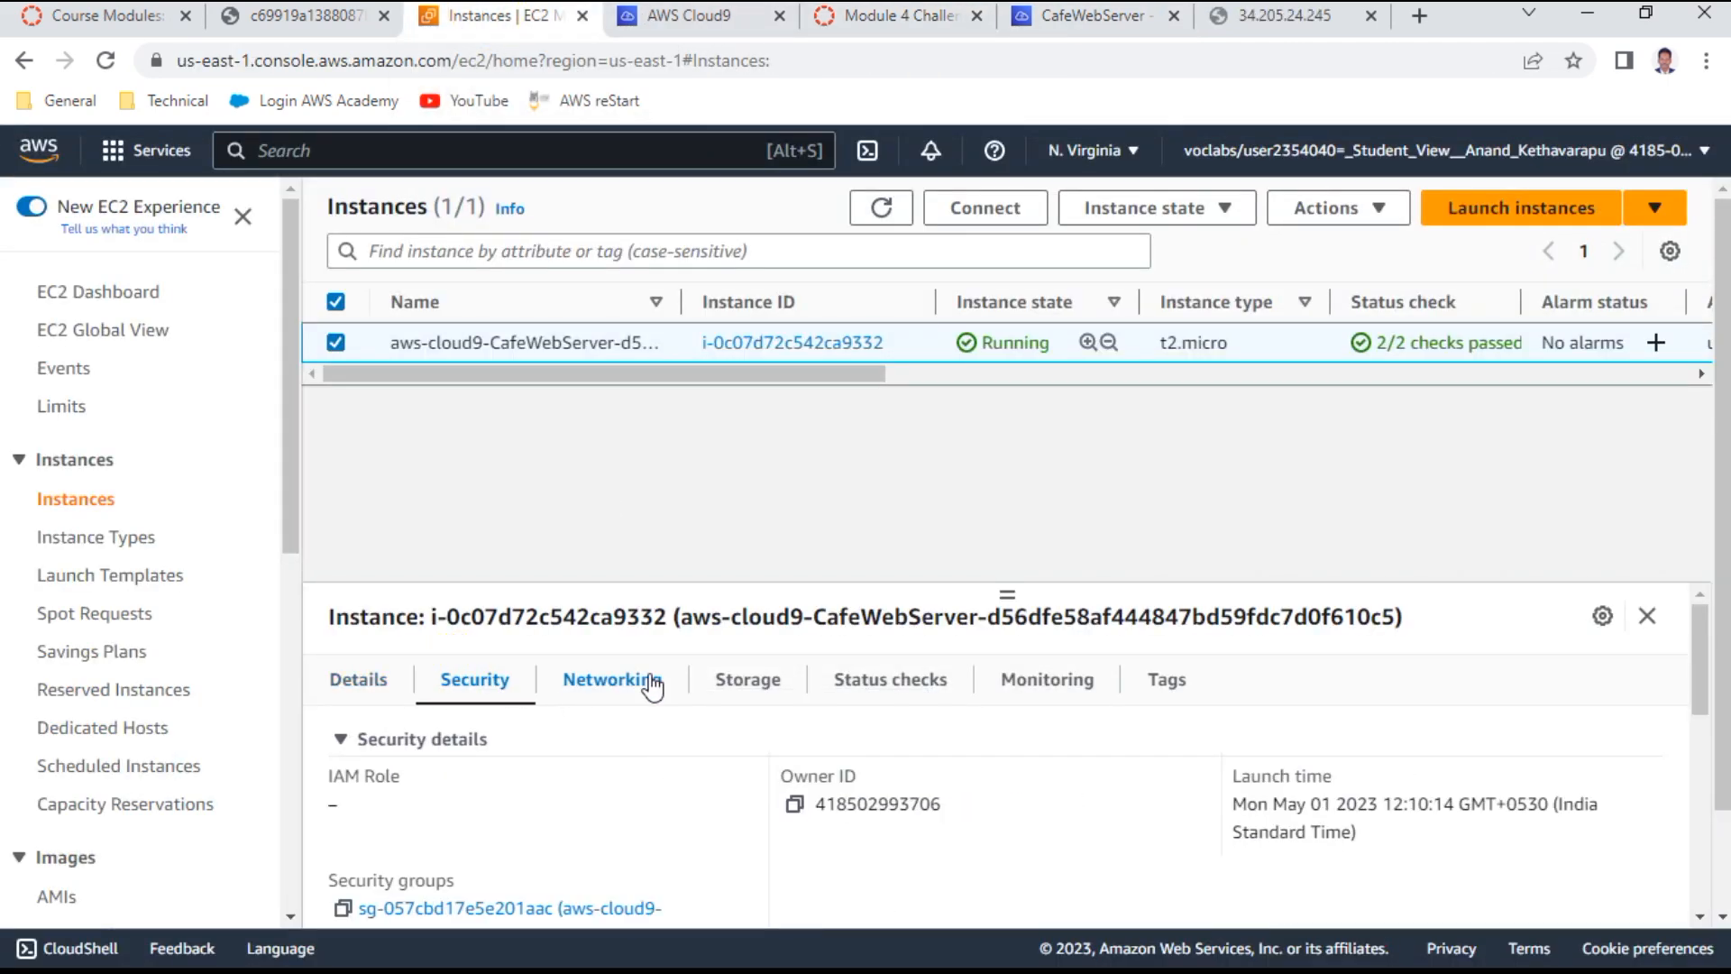
scroll(646, 703, "down", 3)
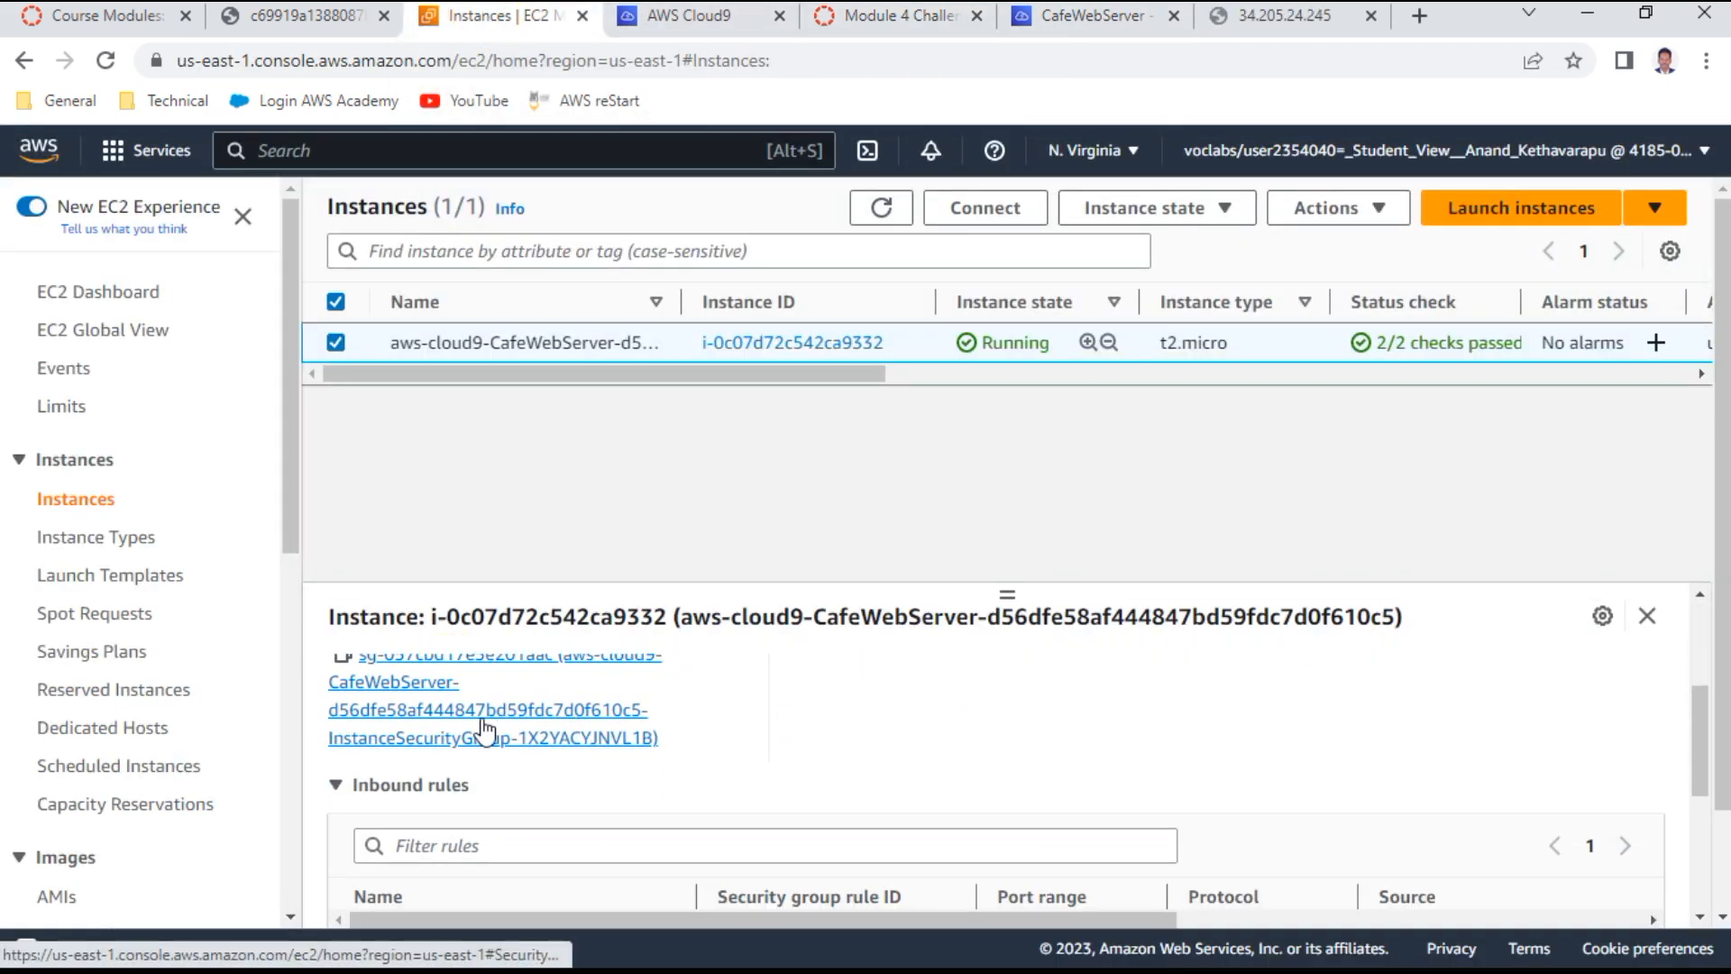
scroll(839, 784, "down", 3)
scroll(998, 694, "up", 1)
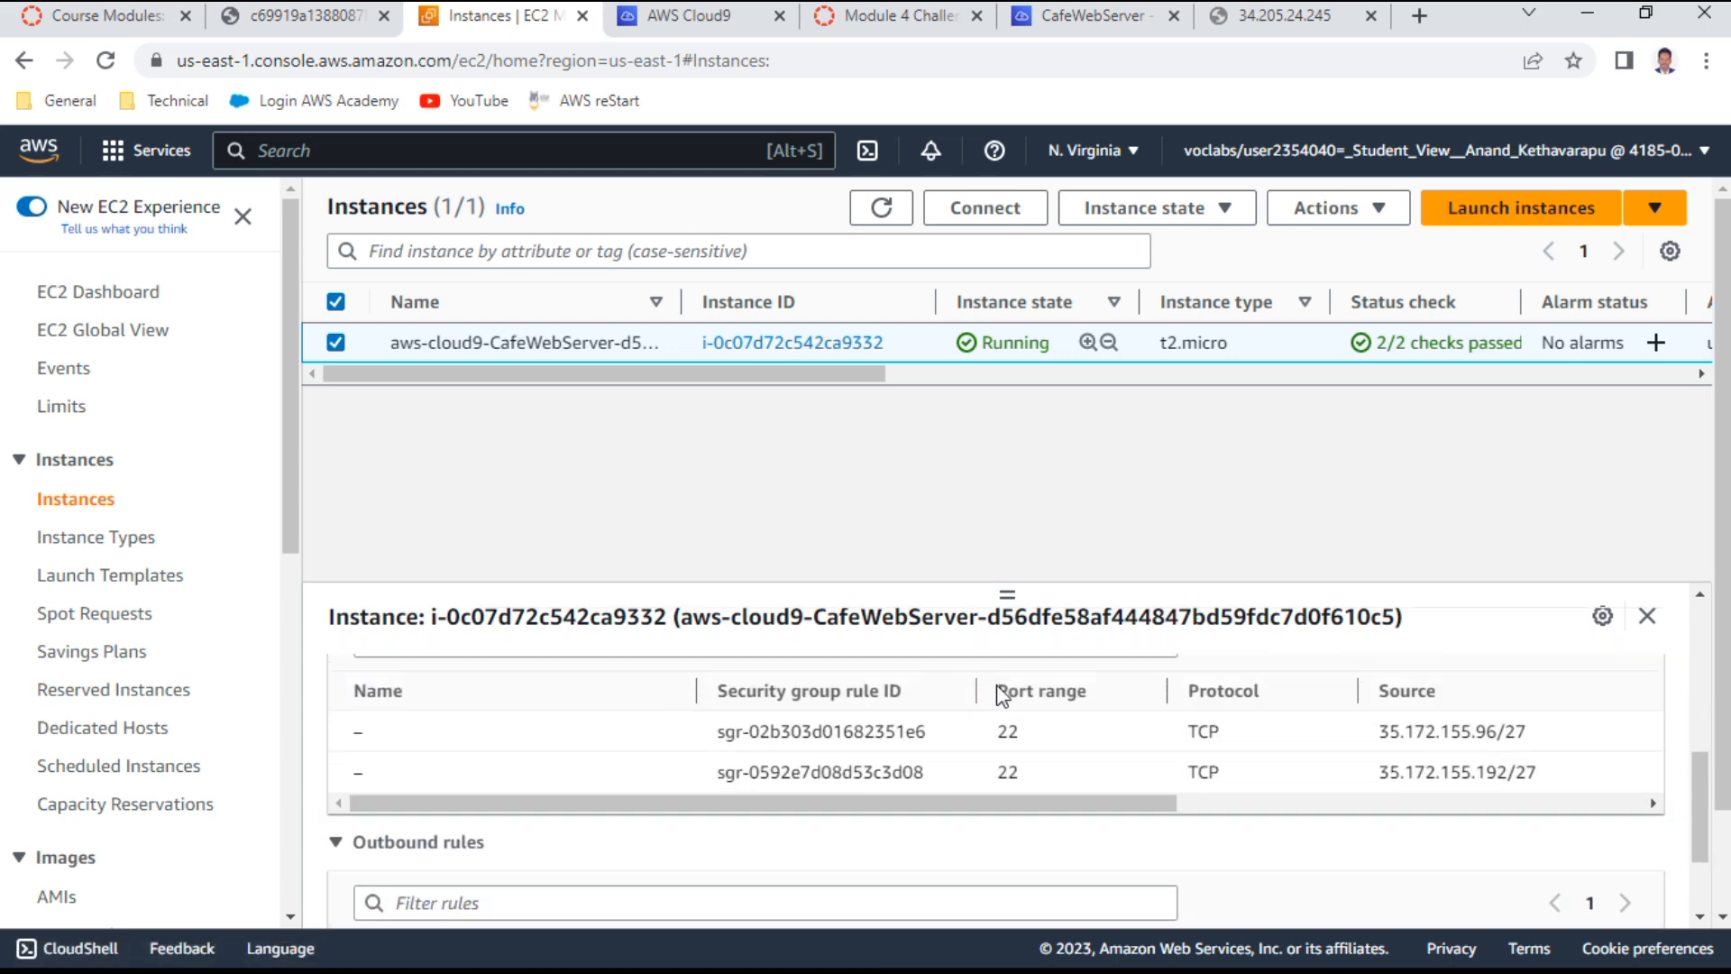
scroll(999, 694, "up", 3)
left_click(573, 718)
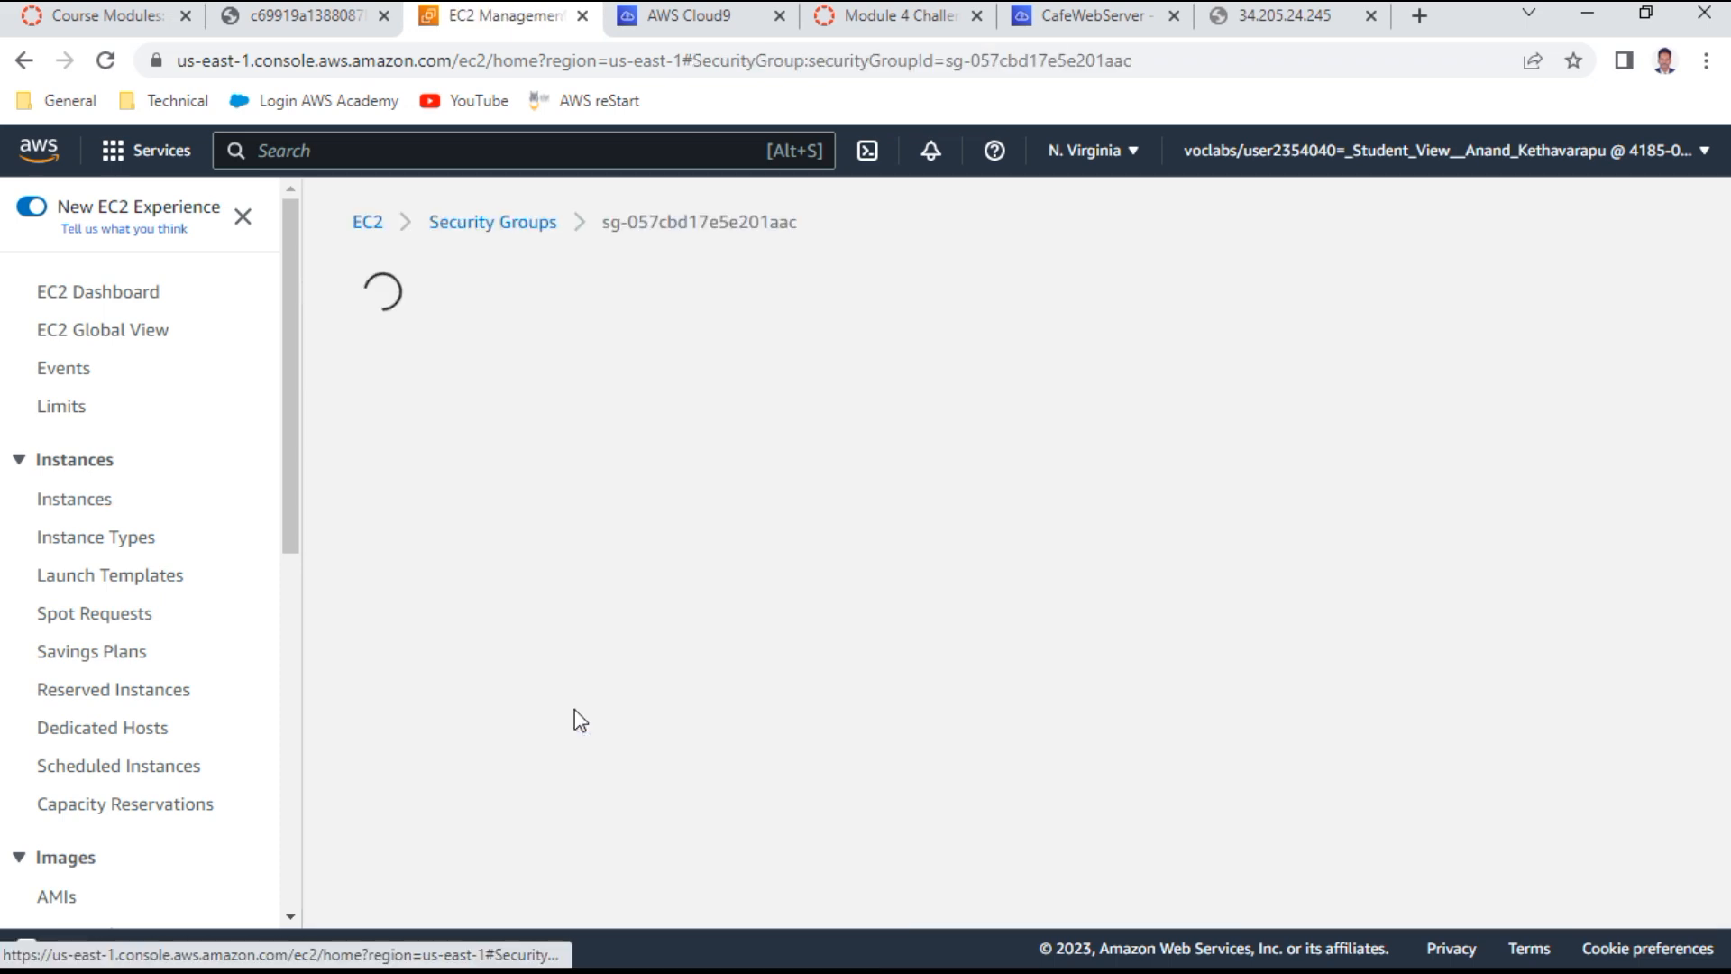
scroll(869, 668, "down", 2)
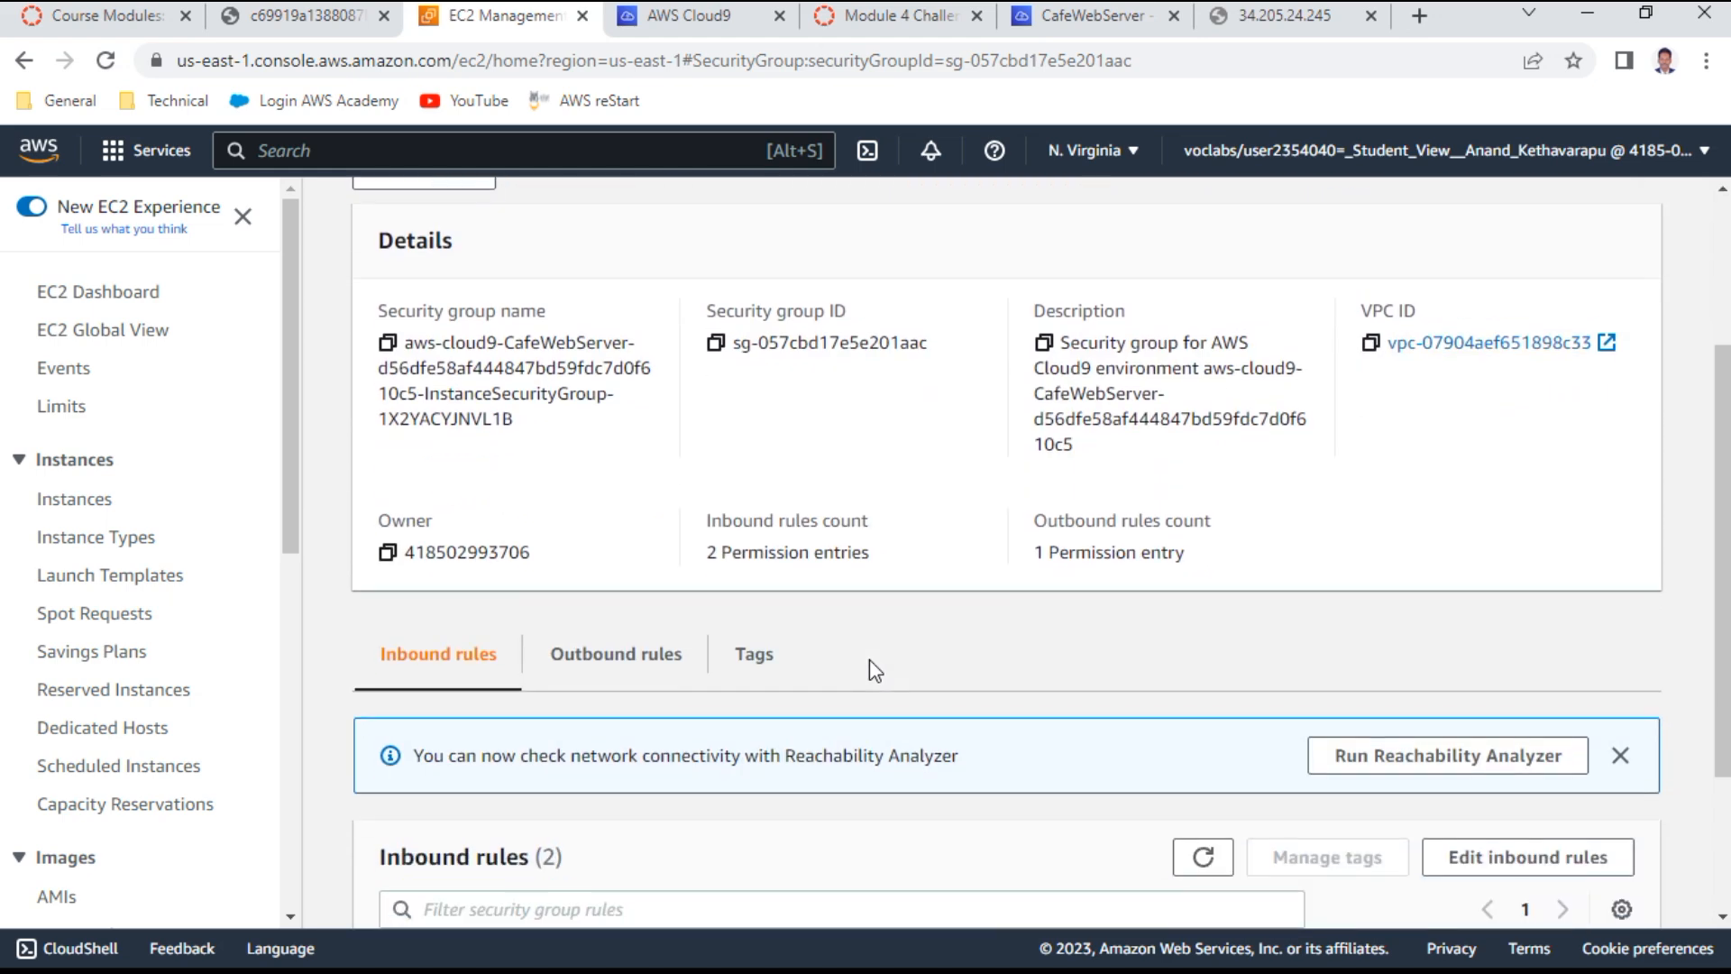
scroll(869, 669, "down", 2)
left_click(1532, 635)
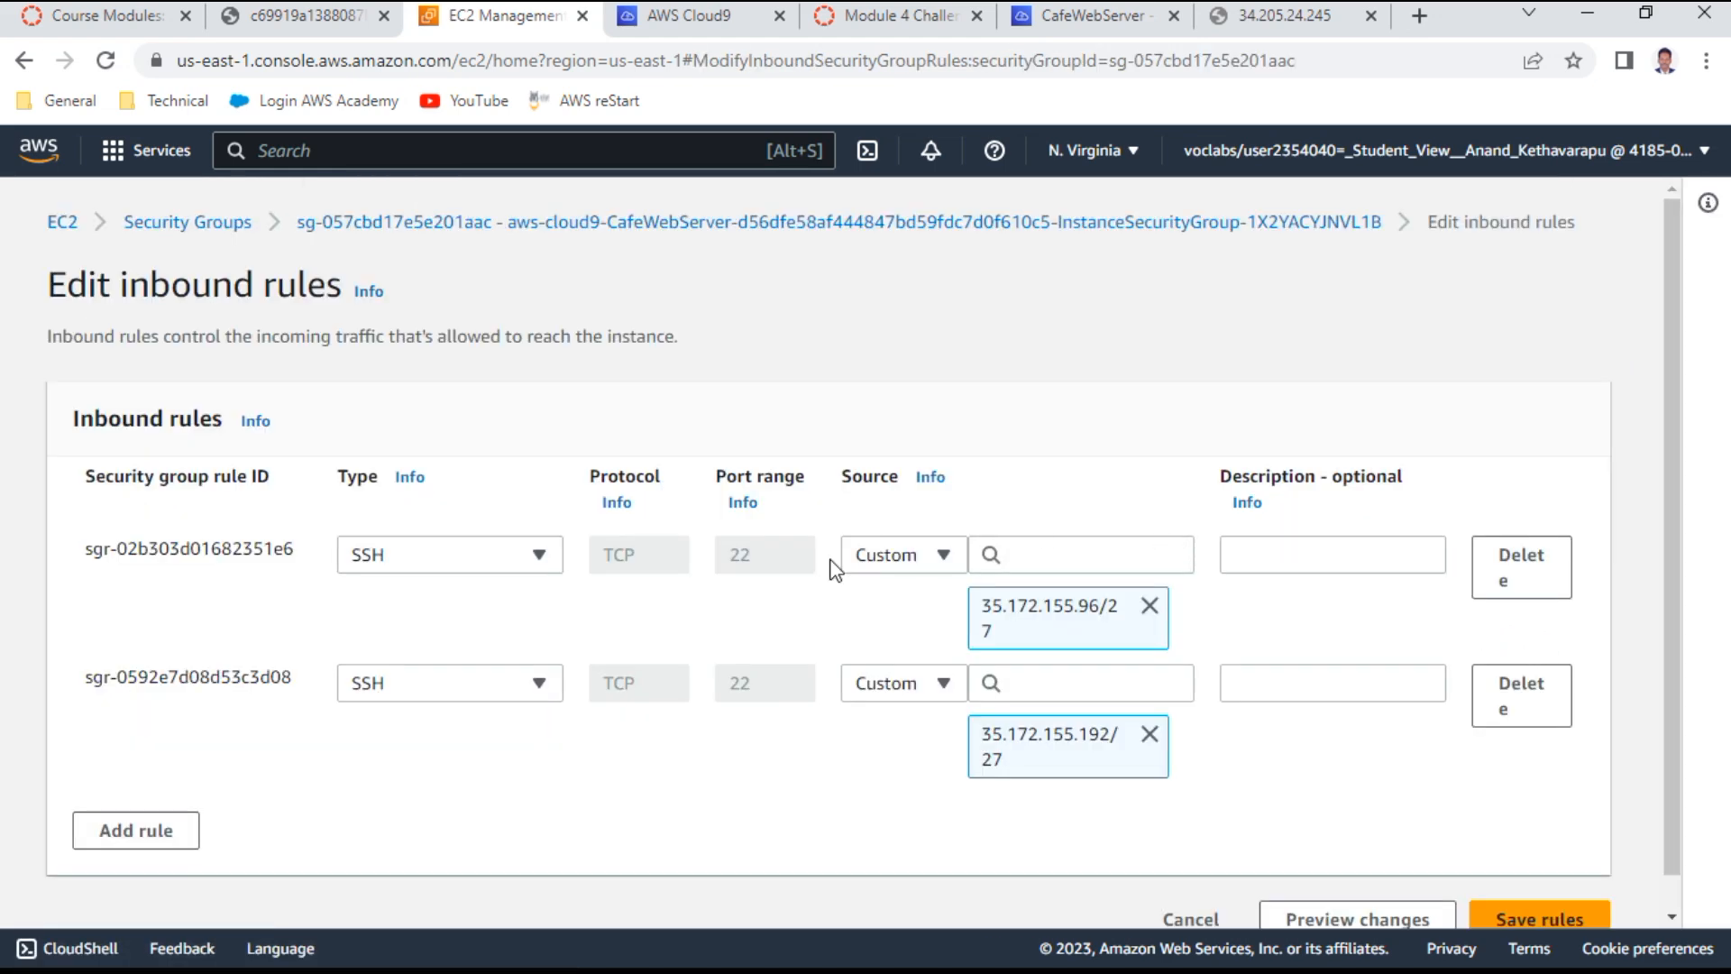
Add an inbound HTTP rule on port 80 with source Anywhere-IPv4 (0.0.0.0/0) and save the security group rules
scroll(448, 727, "down", 1)
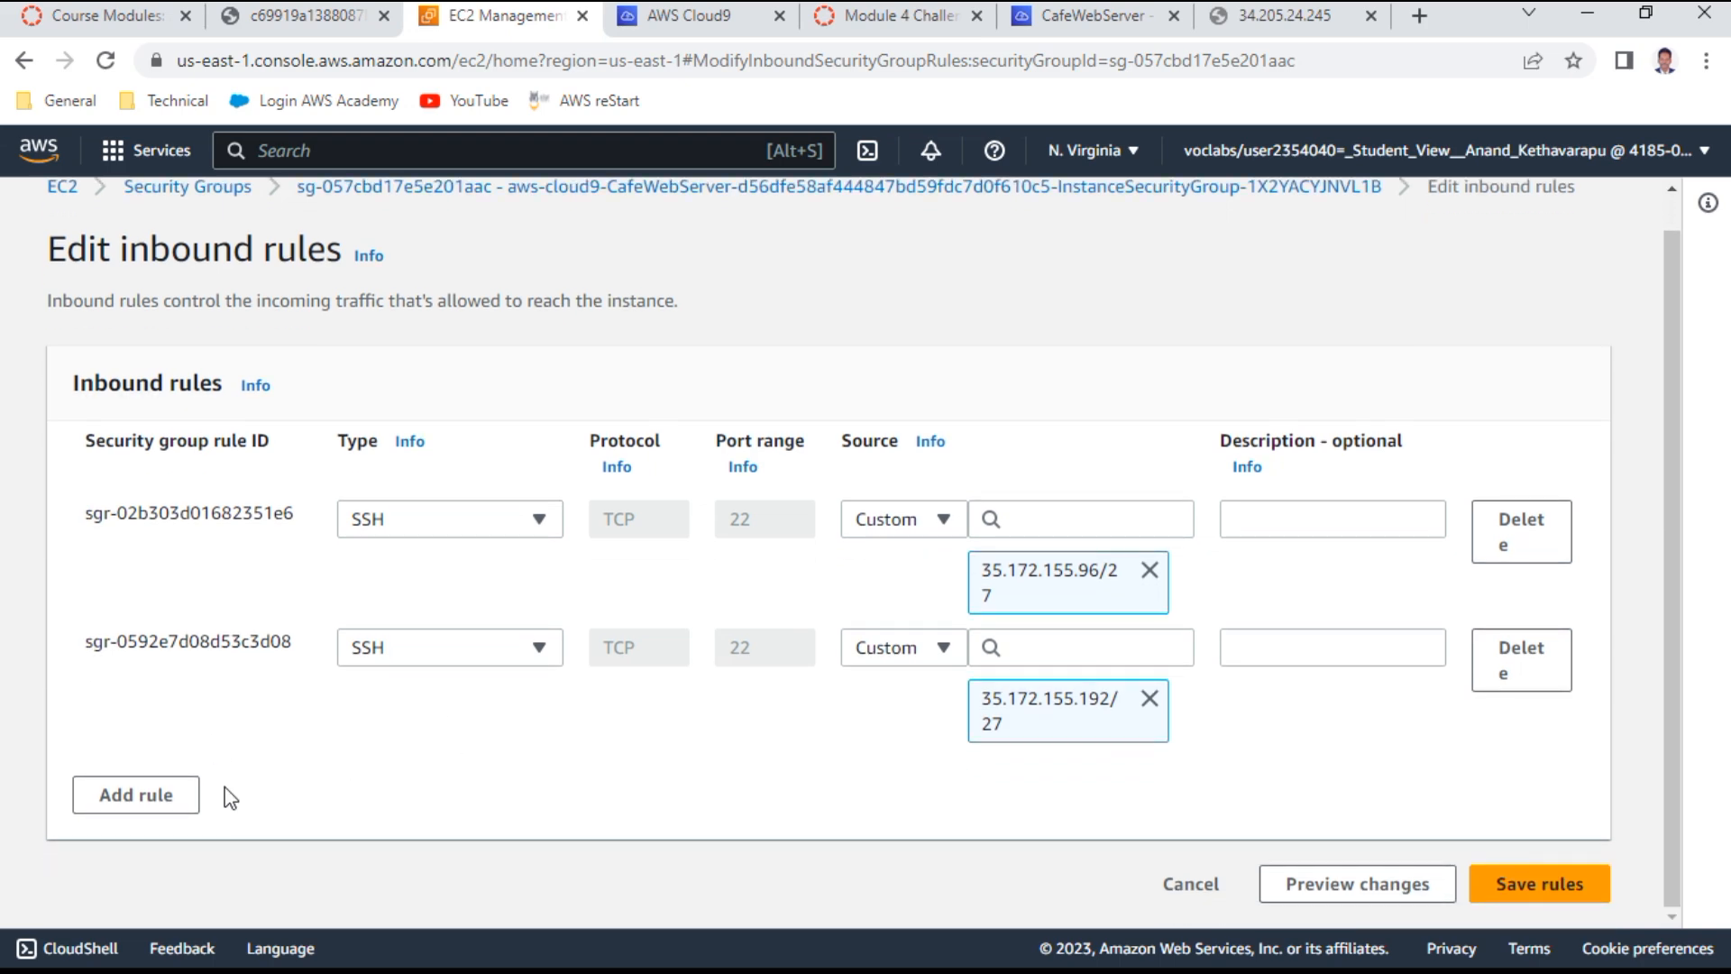
left_click(193, 799)
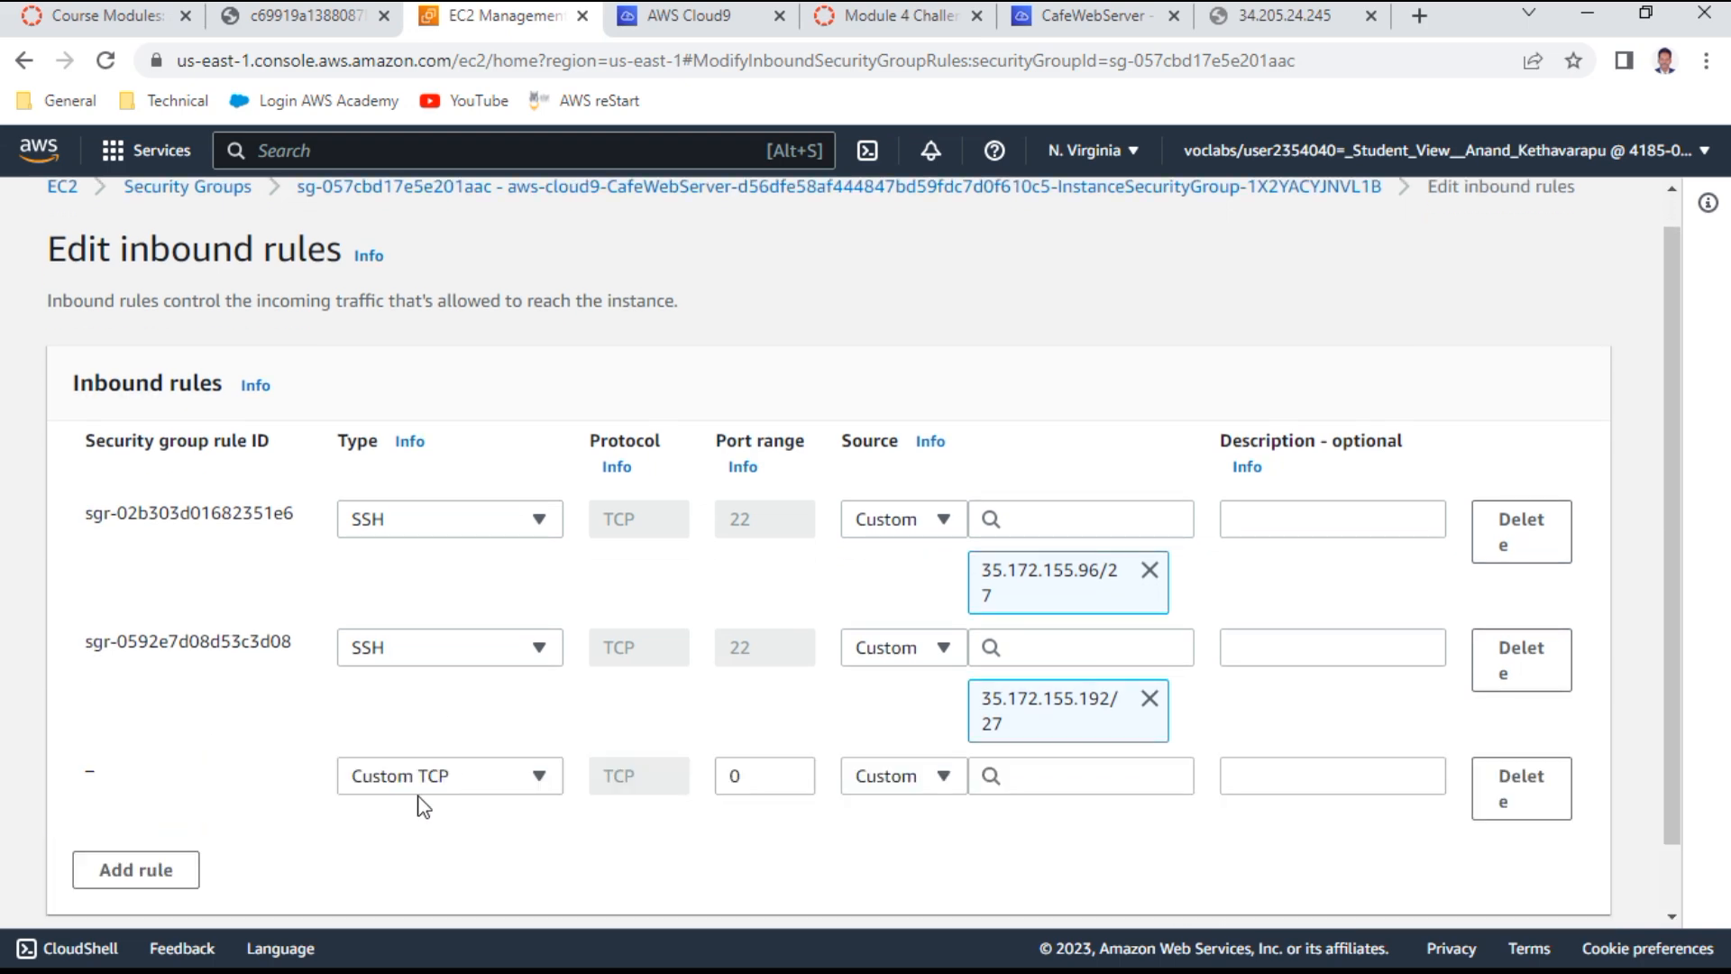
left_click(487, 784)
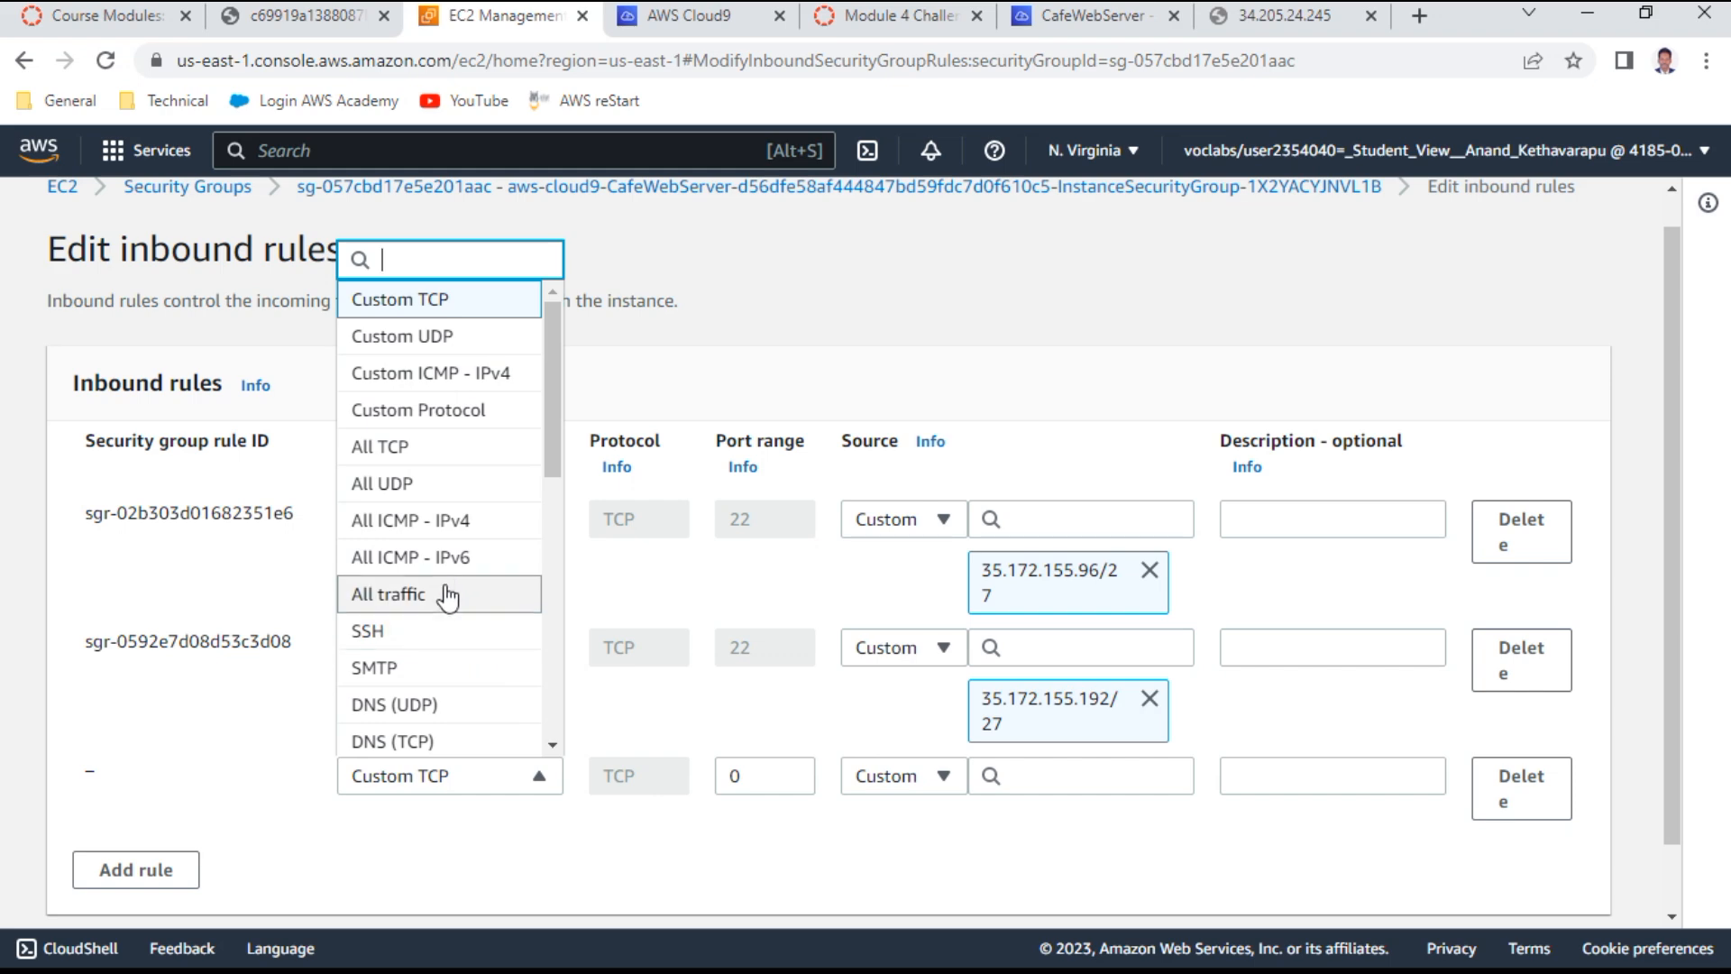
scroll(450, 613, "down", 2)
left_click(392, 649)
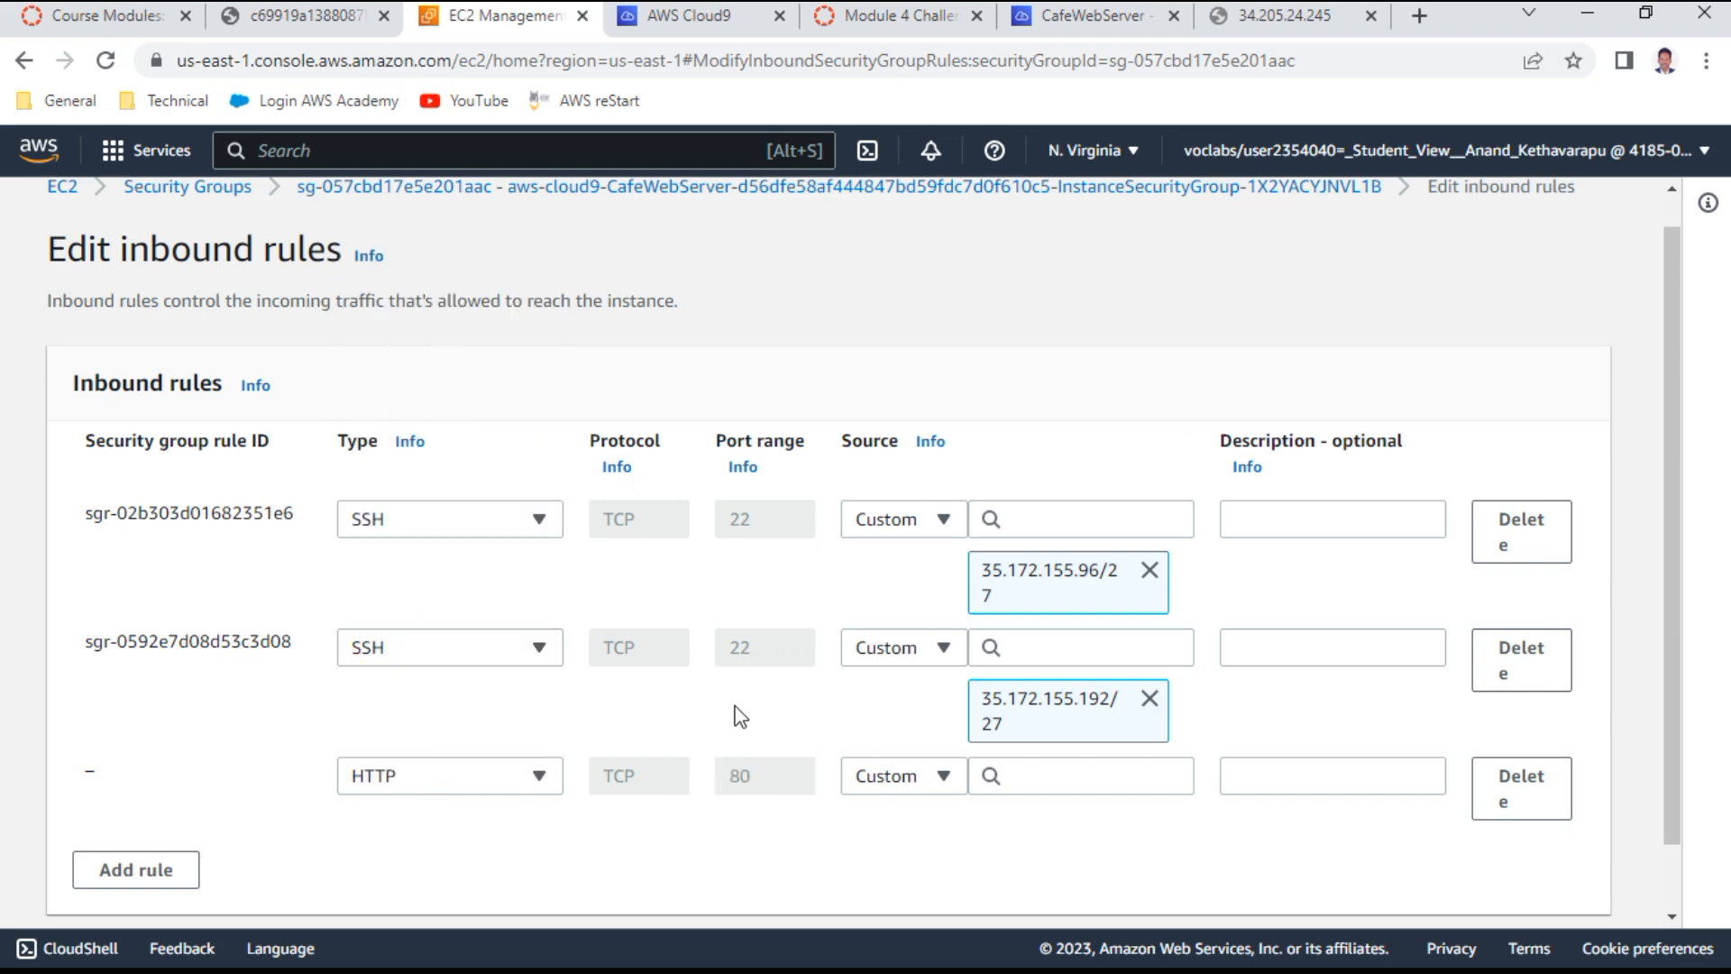
left_click(897, 775)
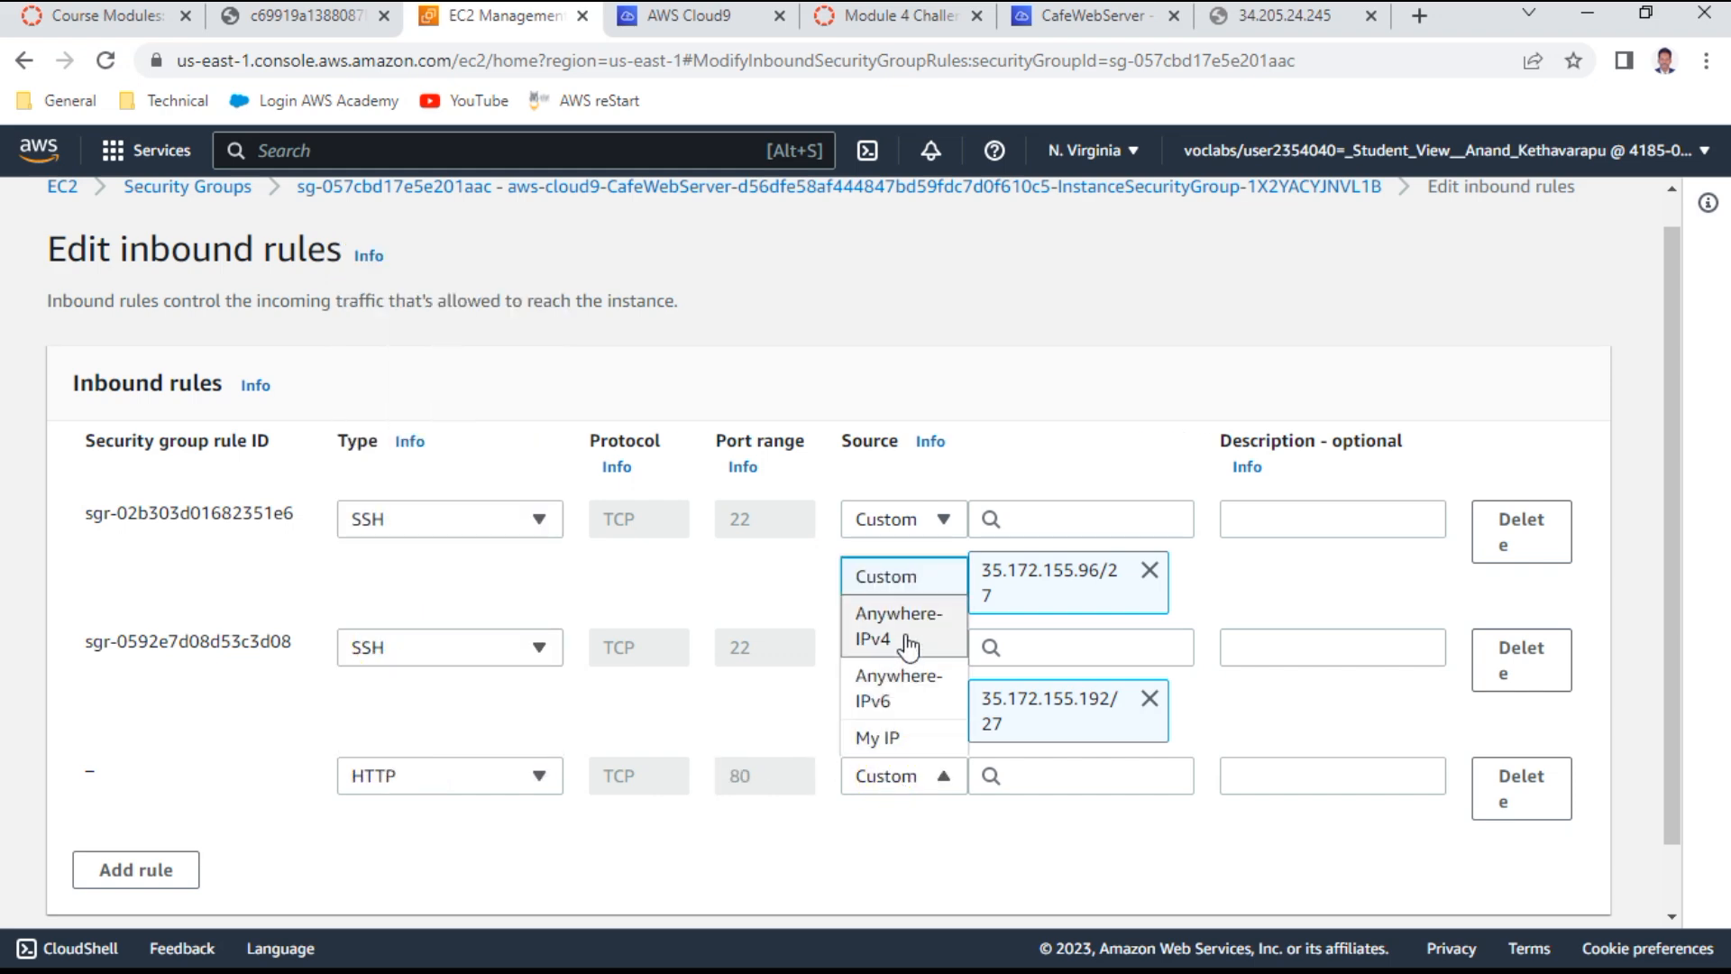
left_click(908, 616)
scroll(1068, 741, "down", 2)
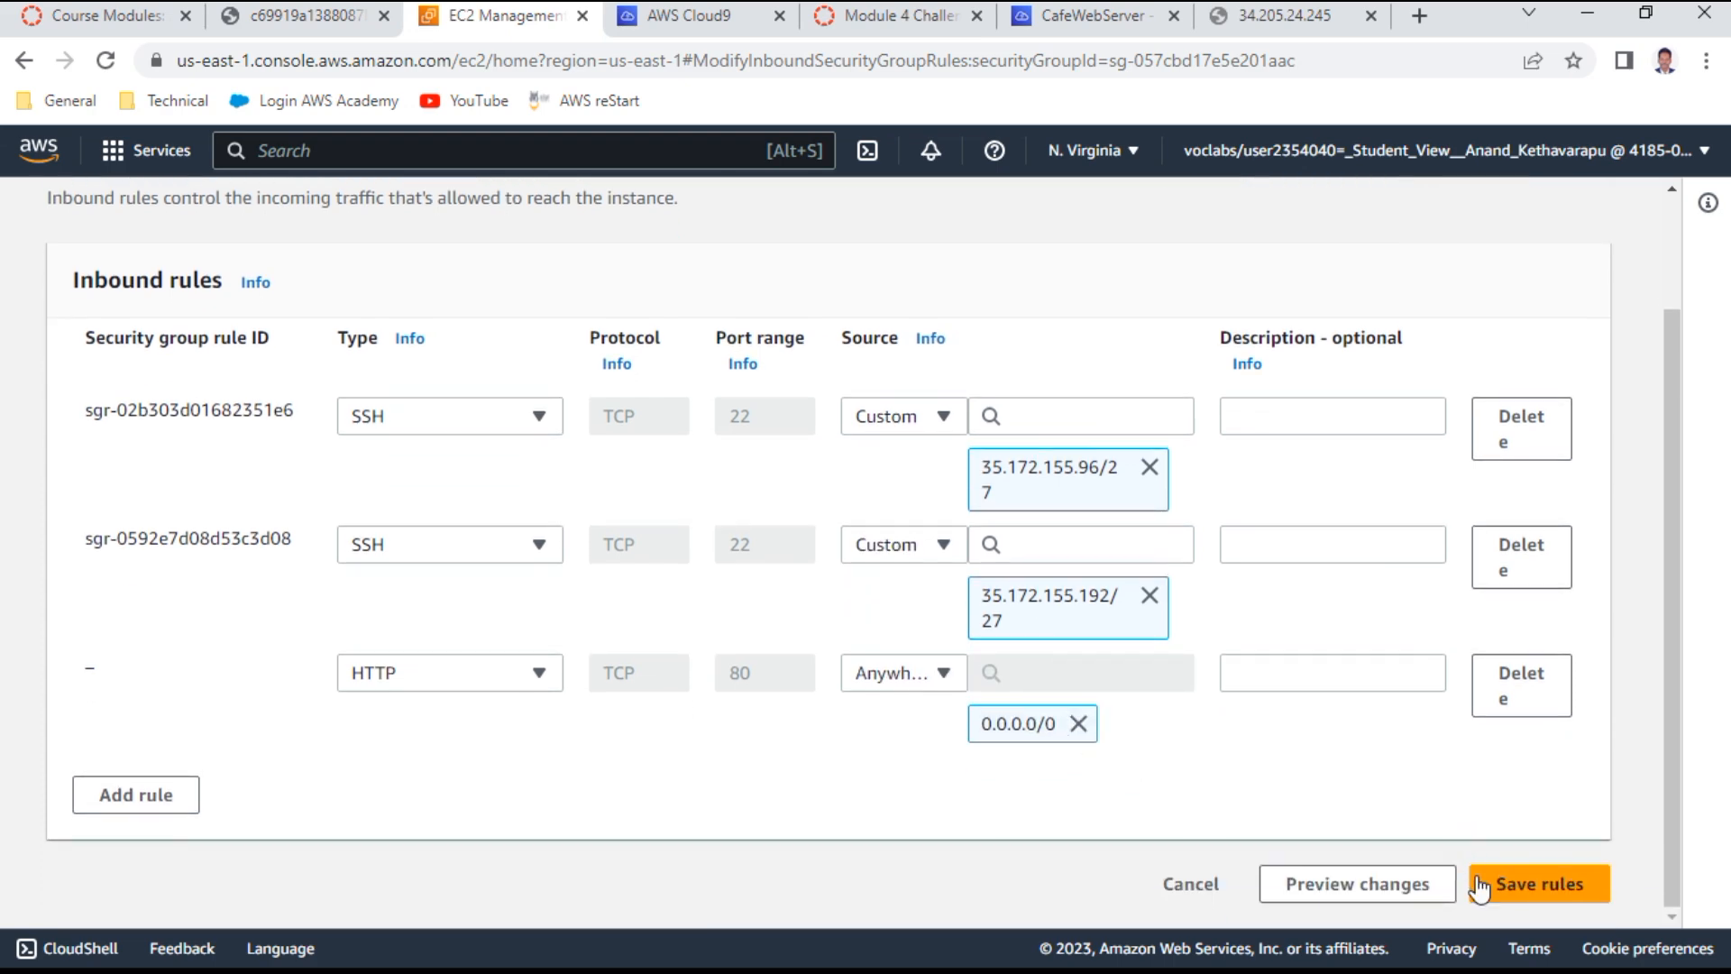
left_click(1537, 884)
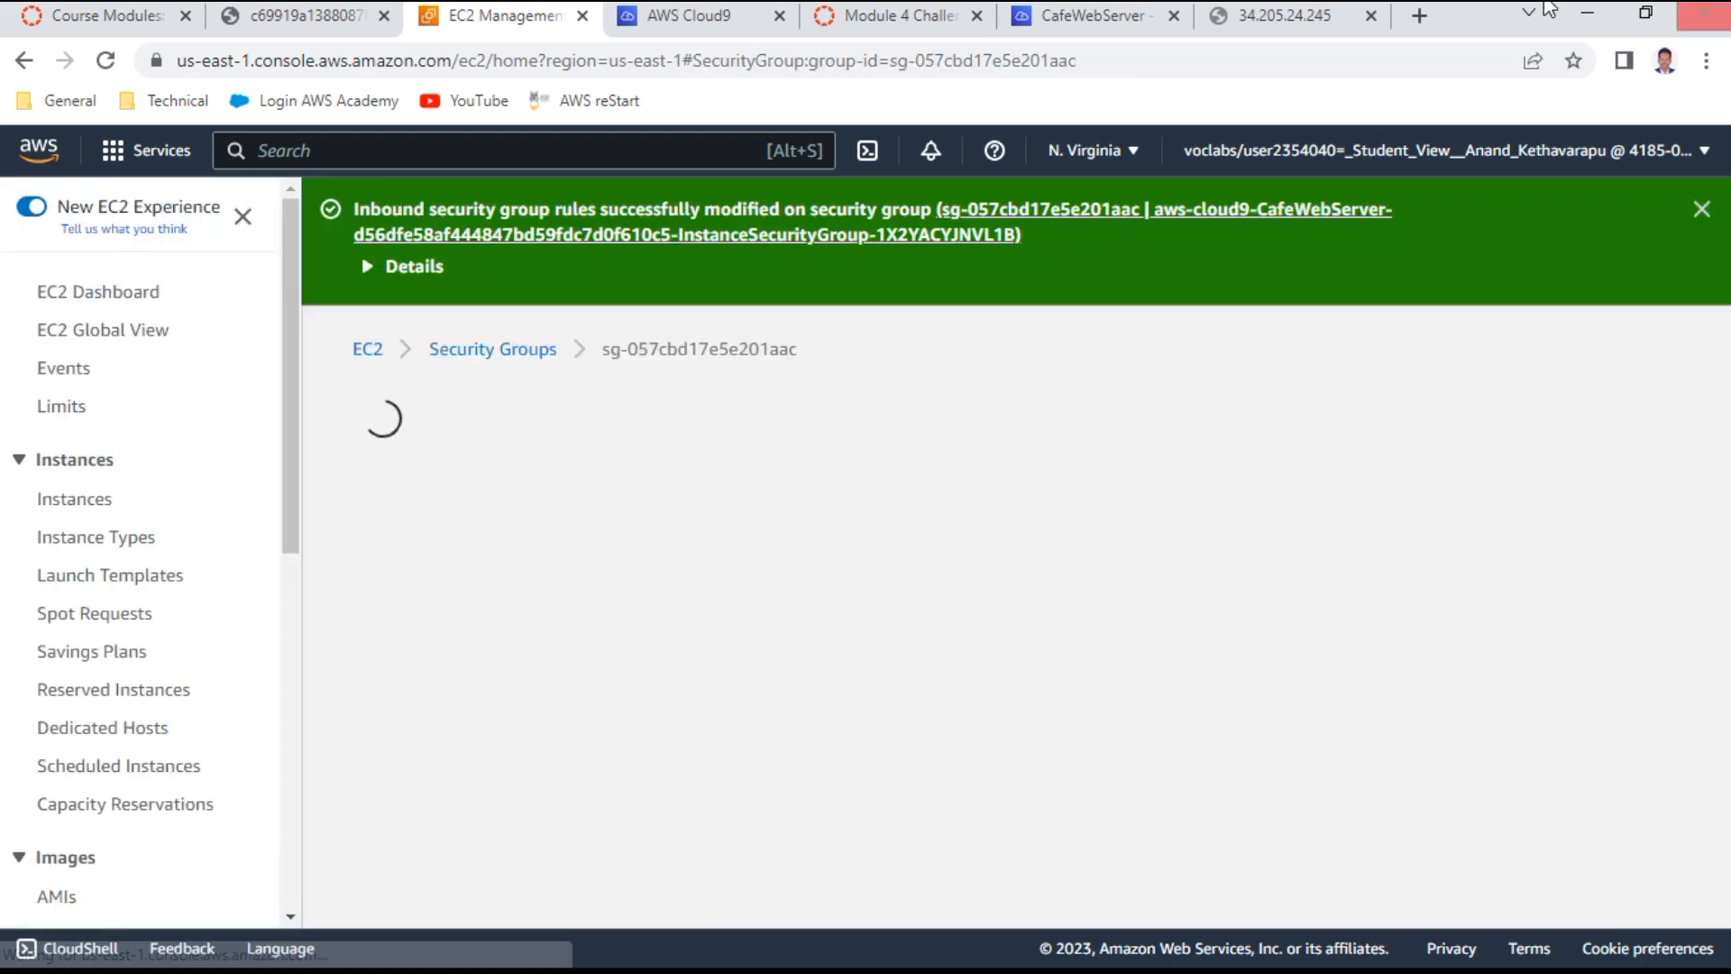
Reload the page at 34.205.24.245 and check the café web server's test message
left_click(1261, 18)
key("F5")
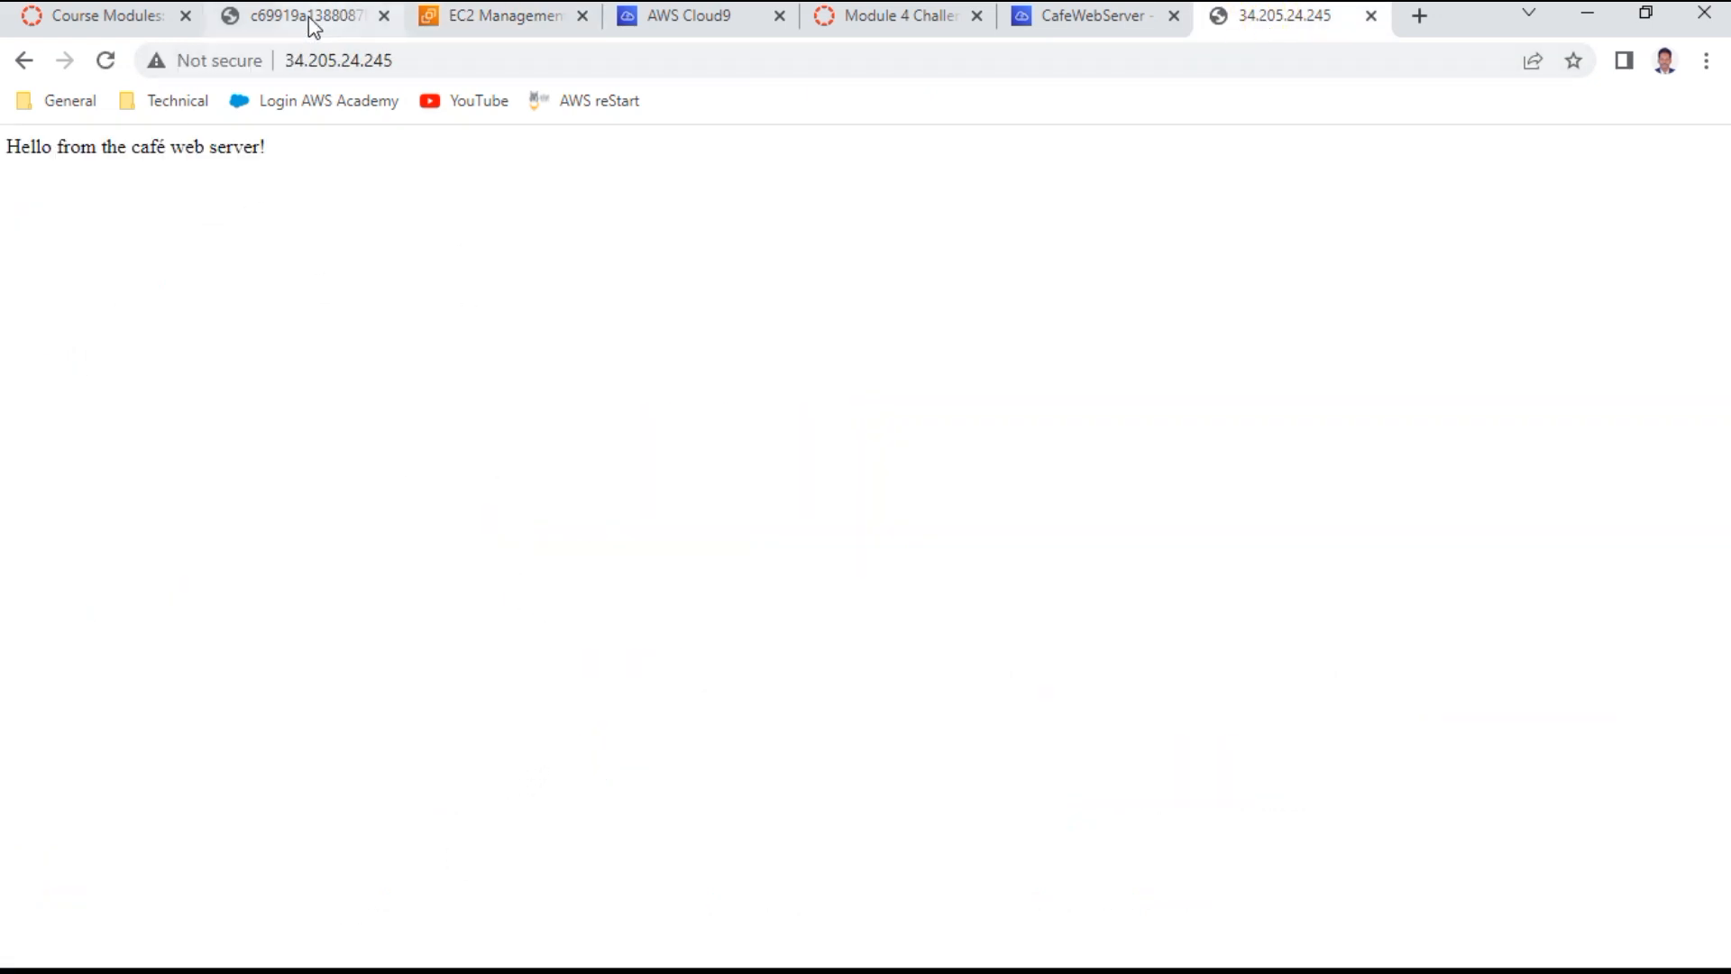
triple_click(163, 147)
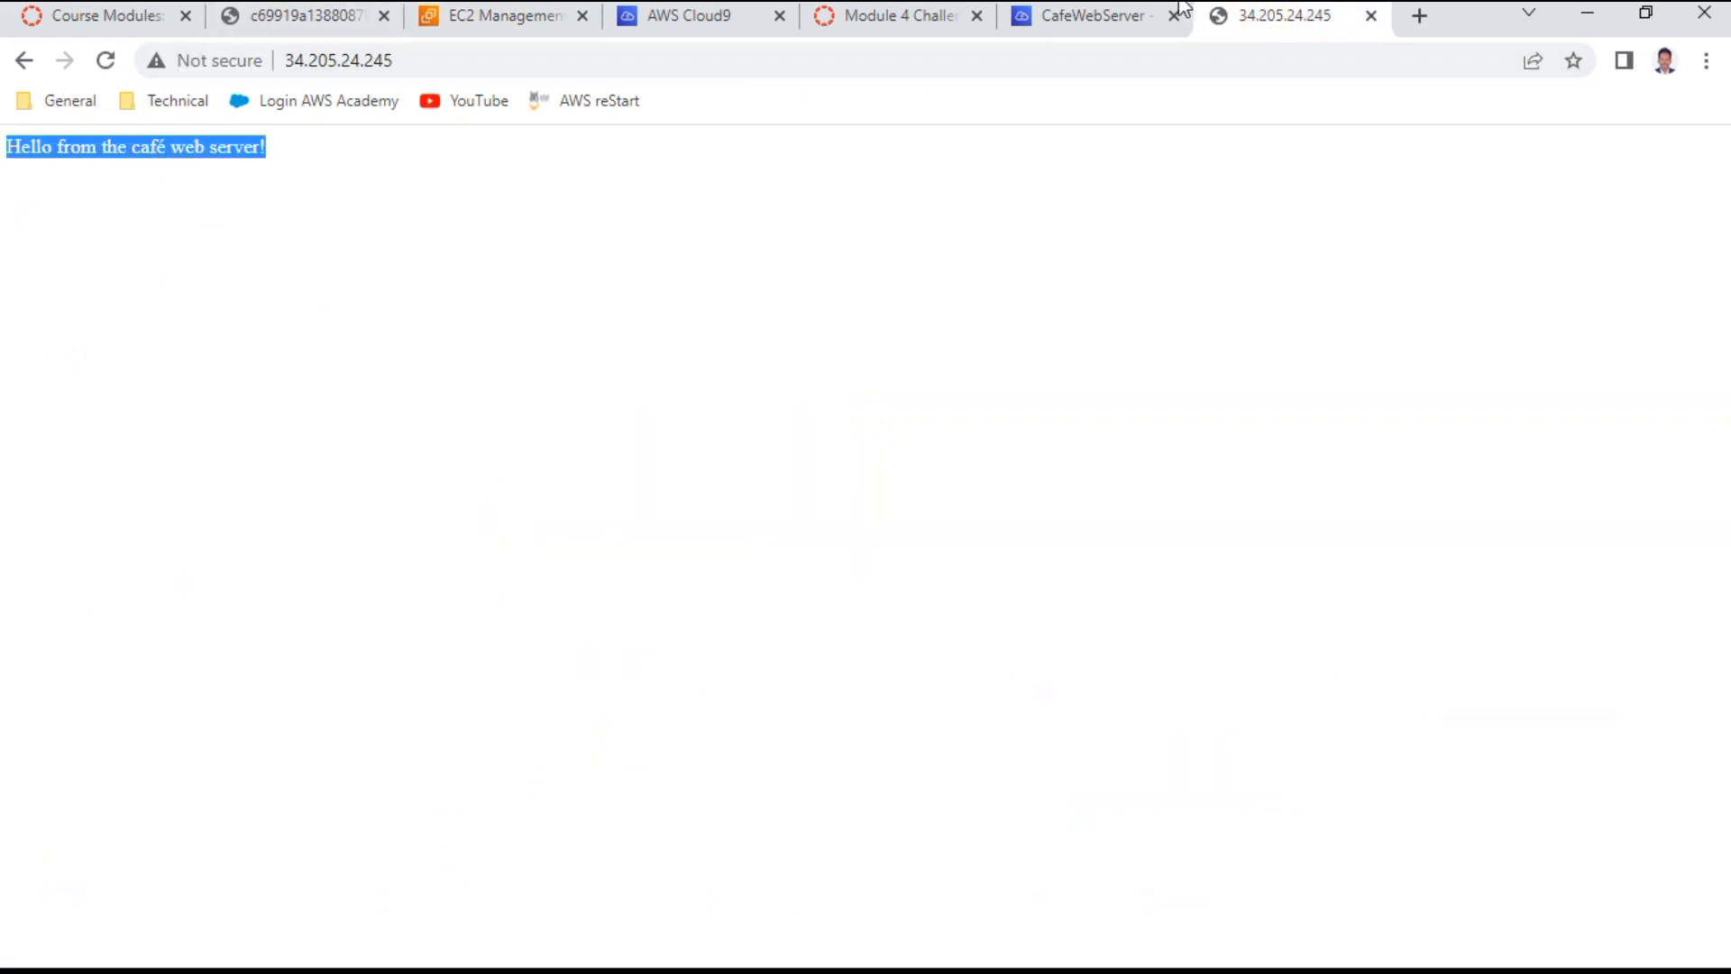
Return to the lab instructions and read the Challenge #2 introduction on installing a dynamic website application on the EC2 instance
left_click(1124, 21)
left_click(907, 22)
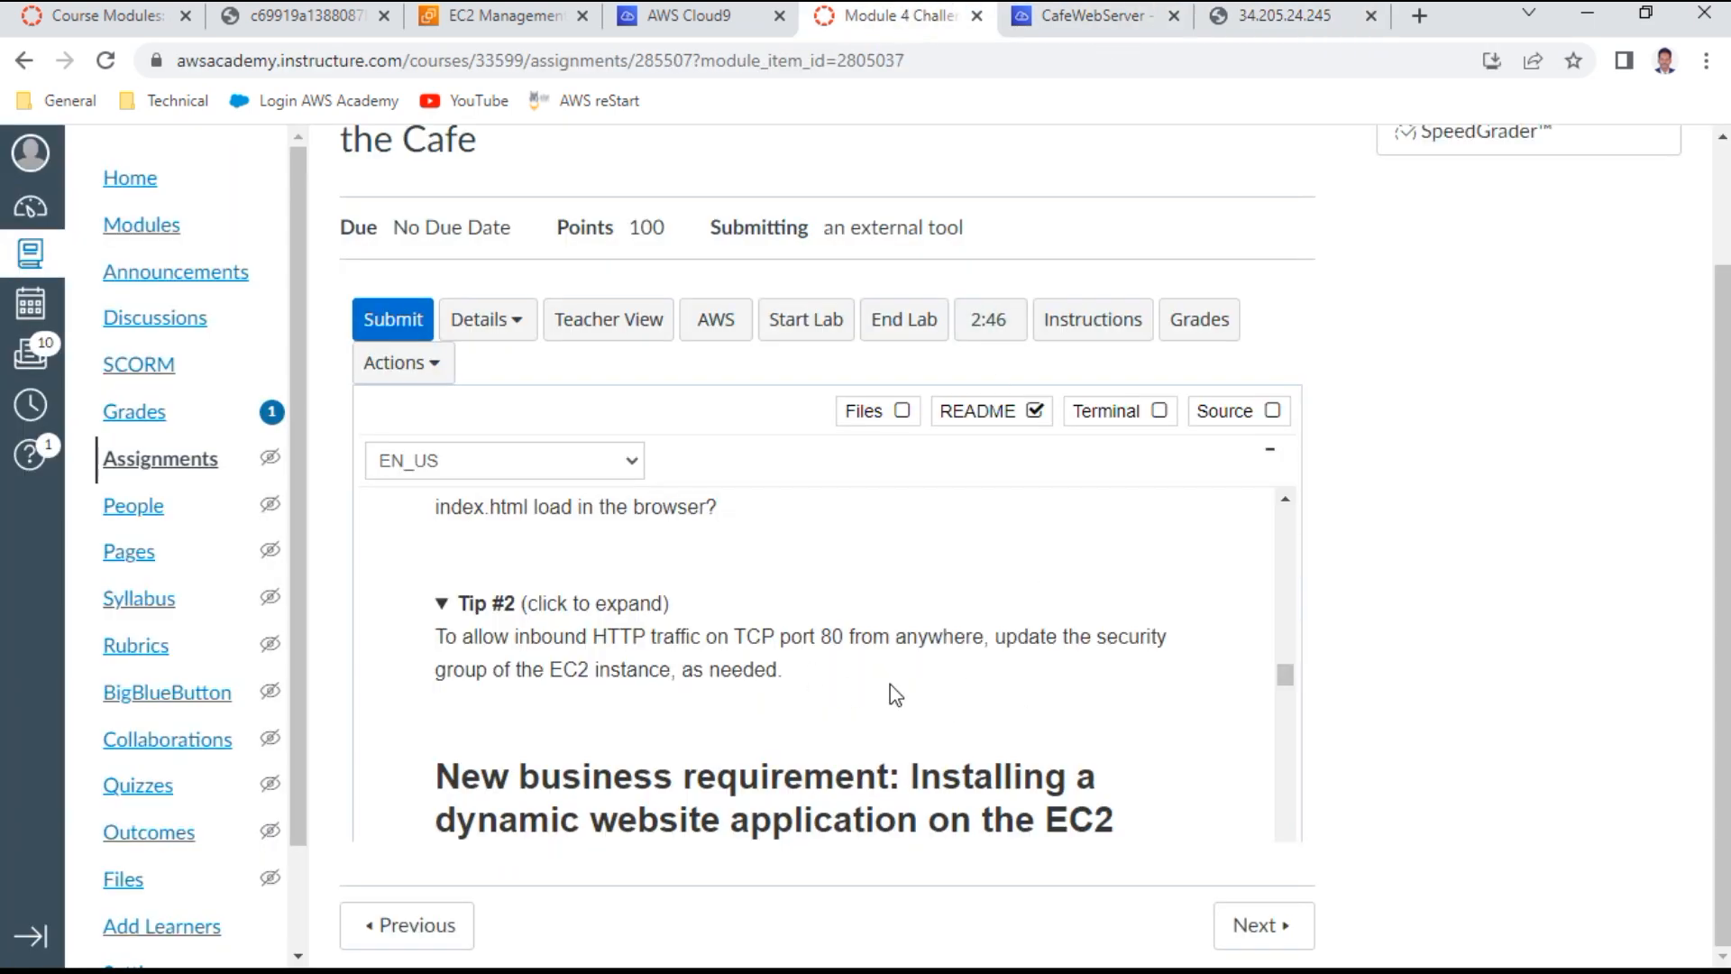
scroll(895, 694, "down", 2)
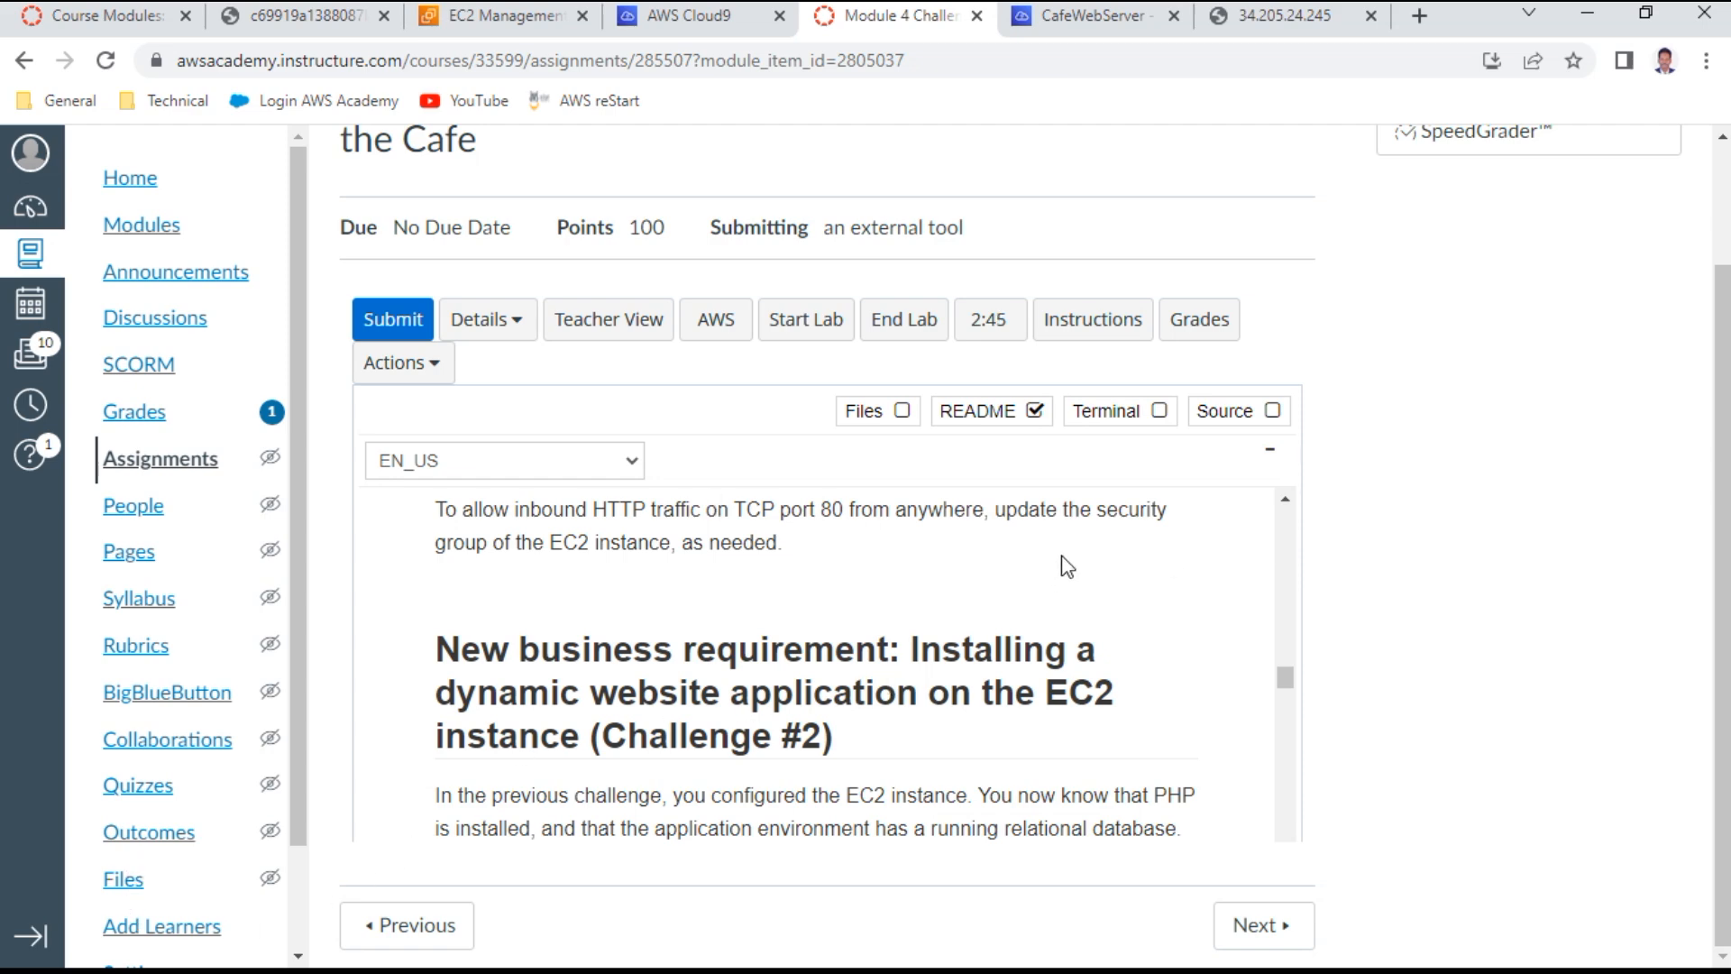
scroll(1067, 566, "down", 2)
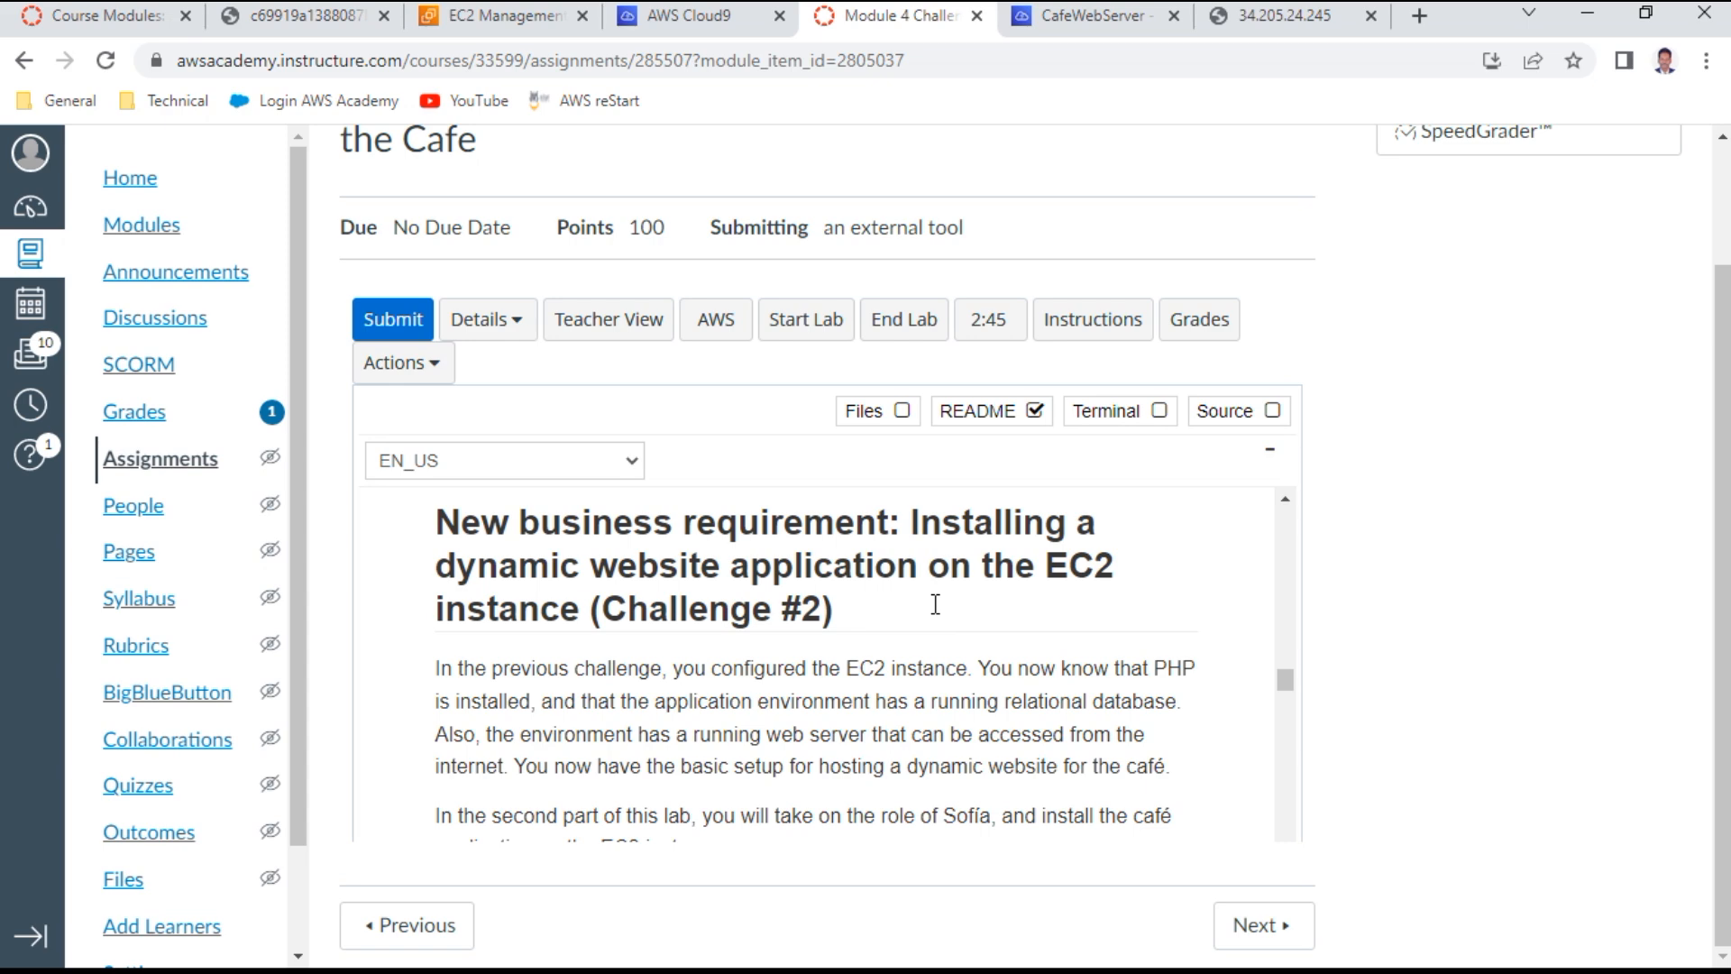
scroll(936, 604, "down", 5)
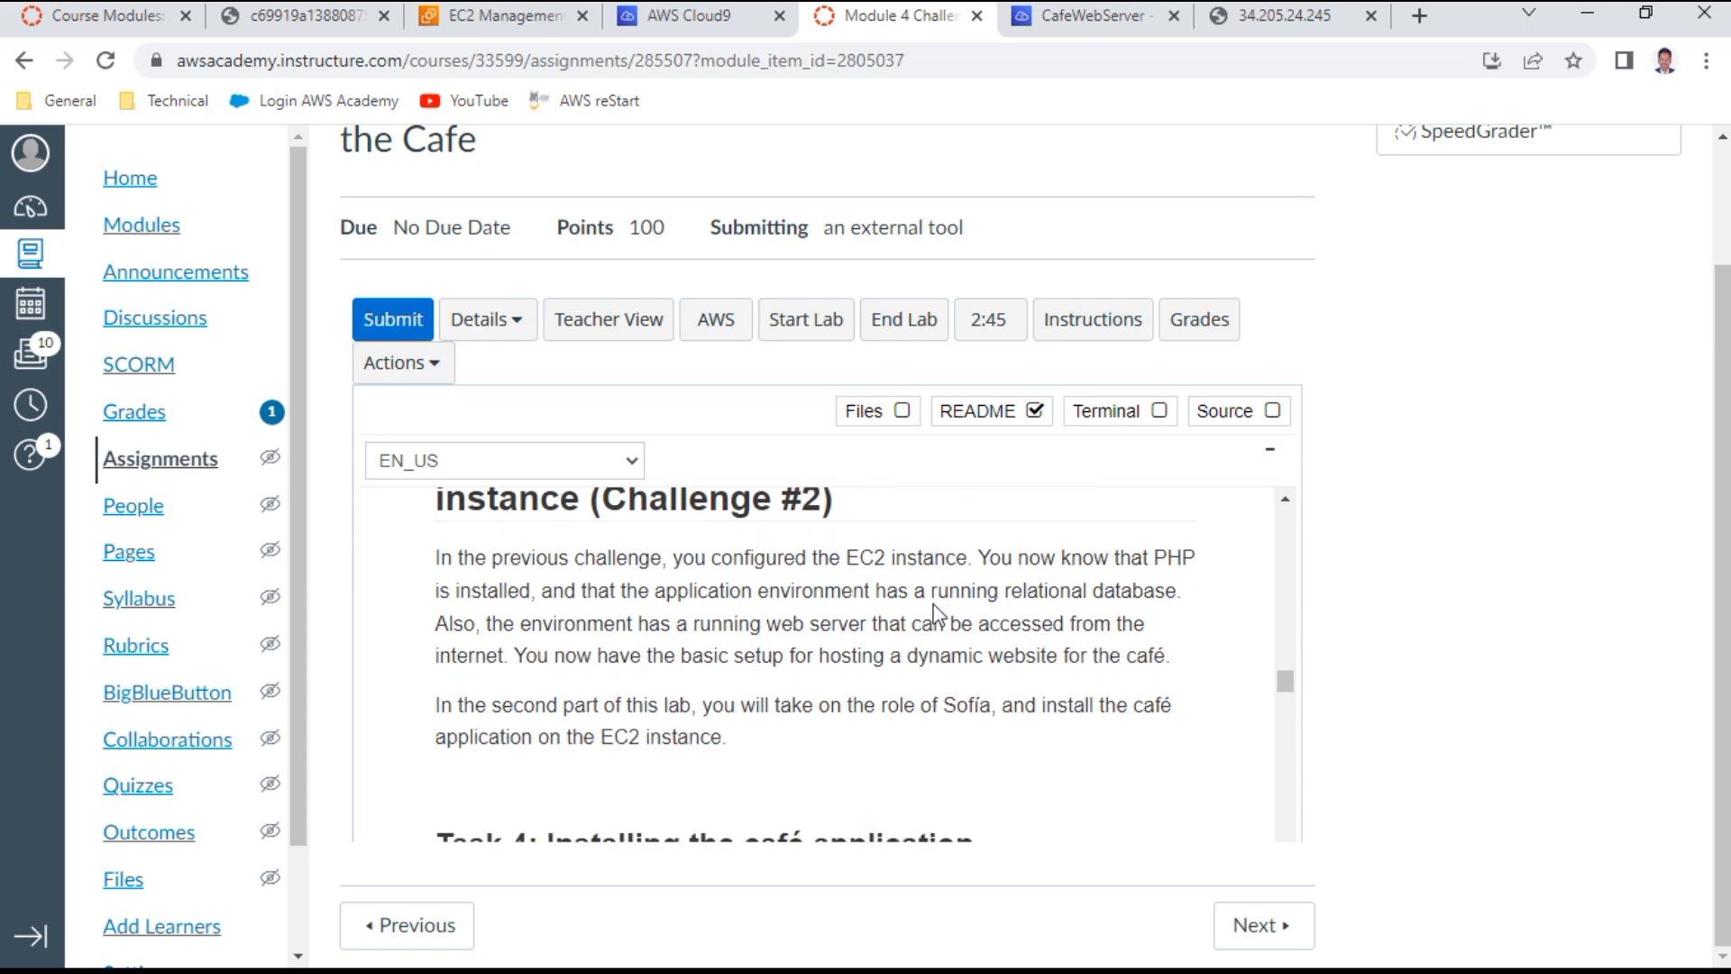
scroll(935, 611, "down", 2)
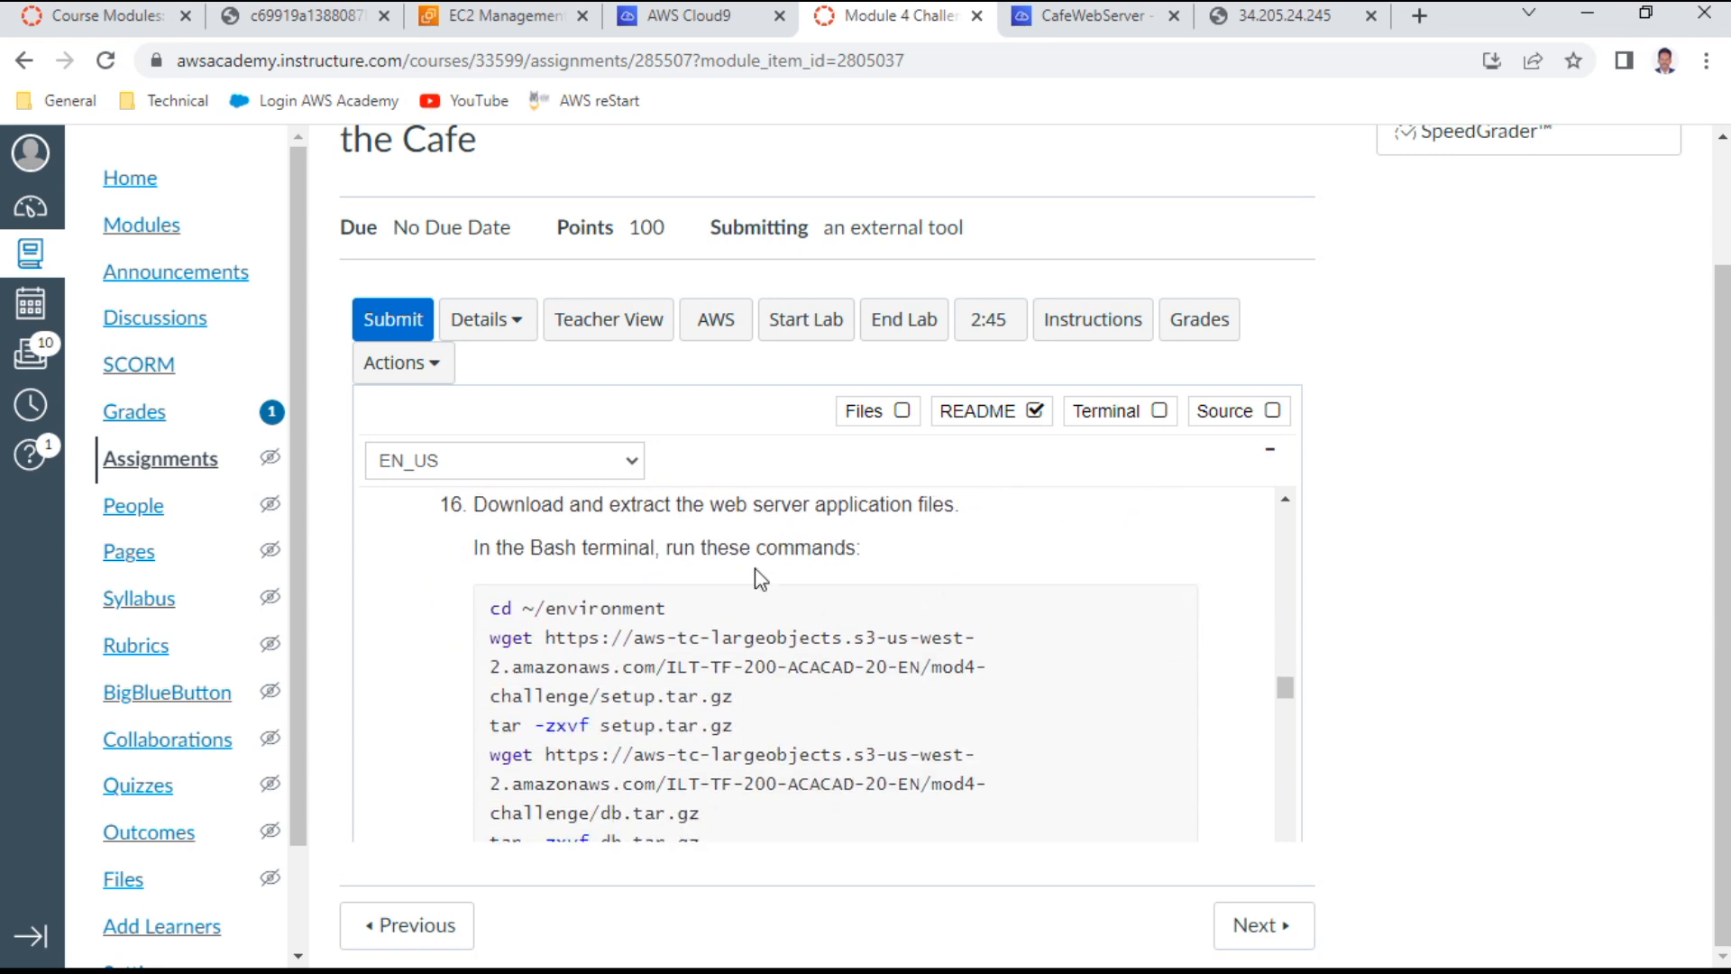
left_click_drag(484, 605, 641, 875)
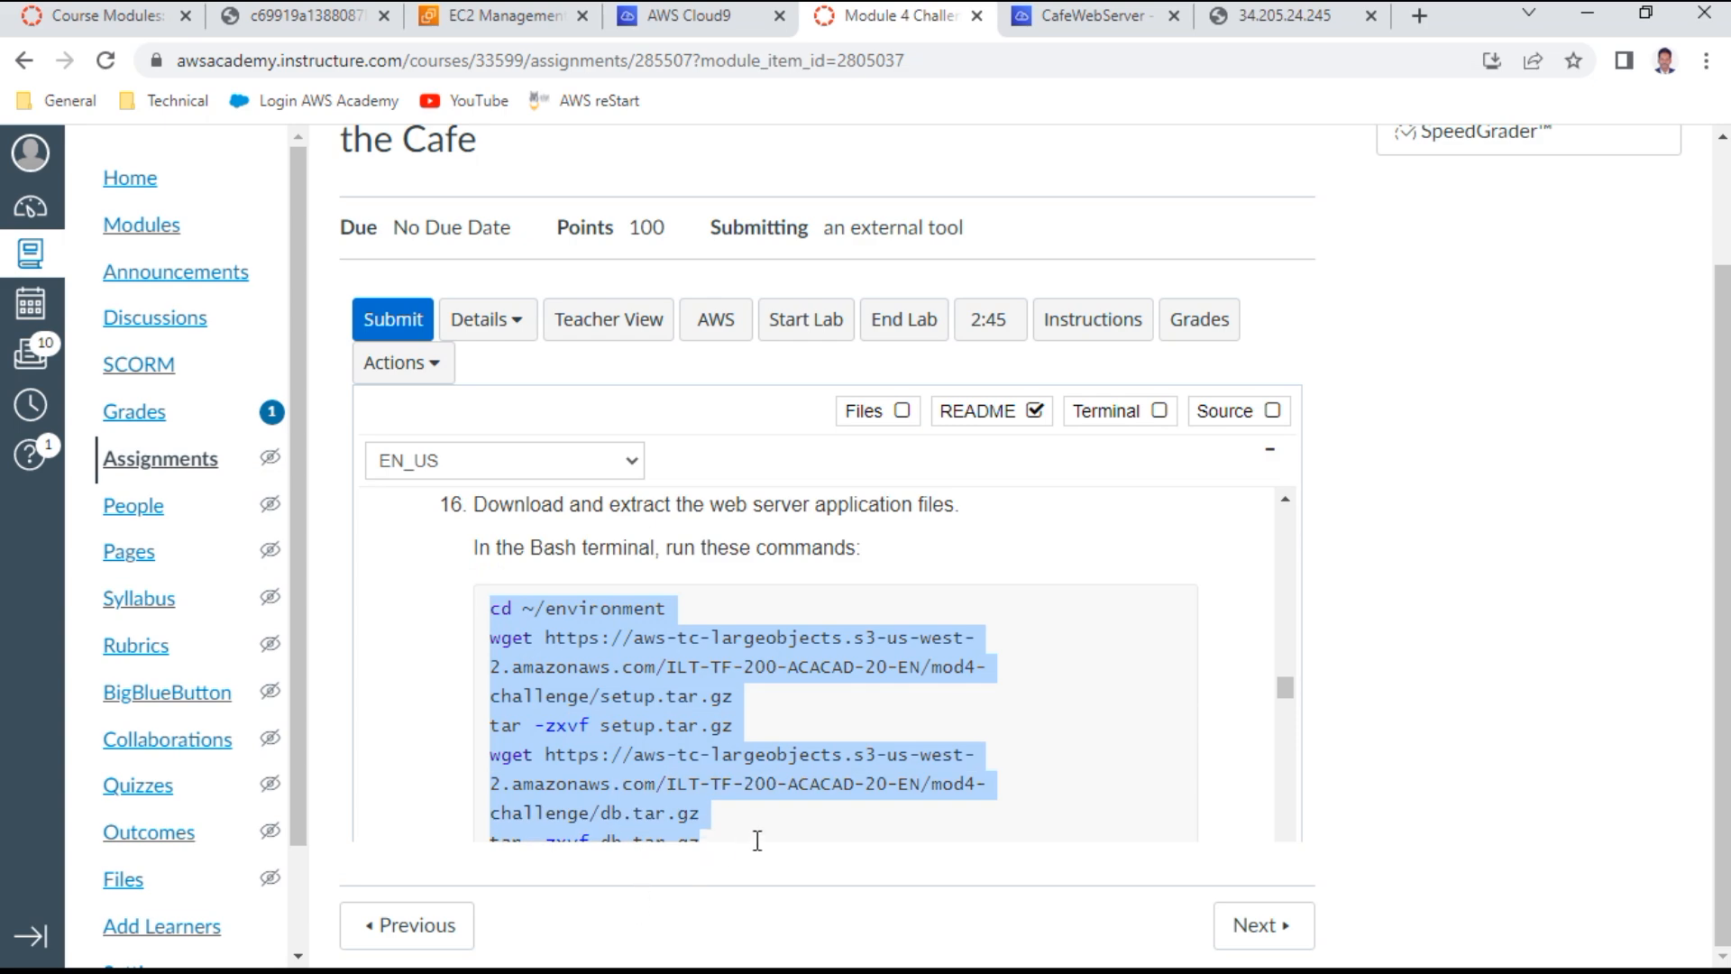
scroll(772, 733, "down", 2)
scroll(772, 733, "down", 3)
scroll(772, 733, "up", 4)
left_click_drag(492, 613, 698, 701)
left_click(699, 701)
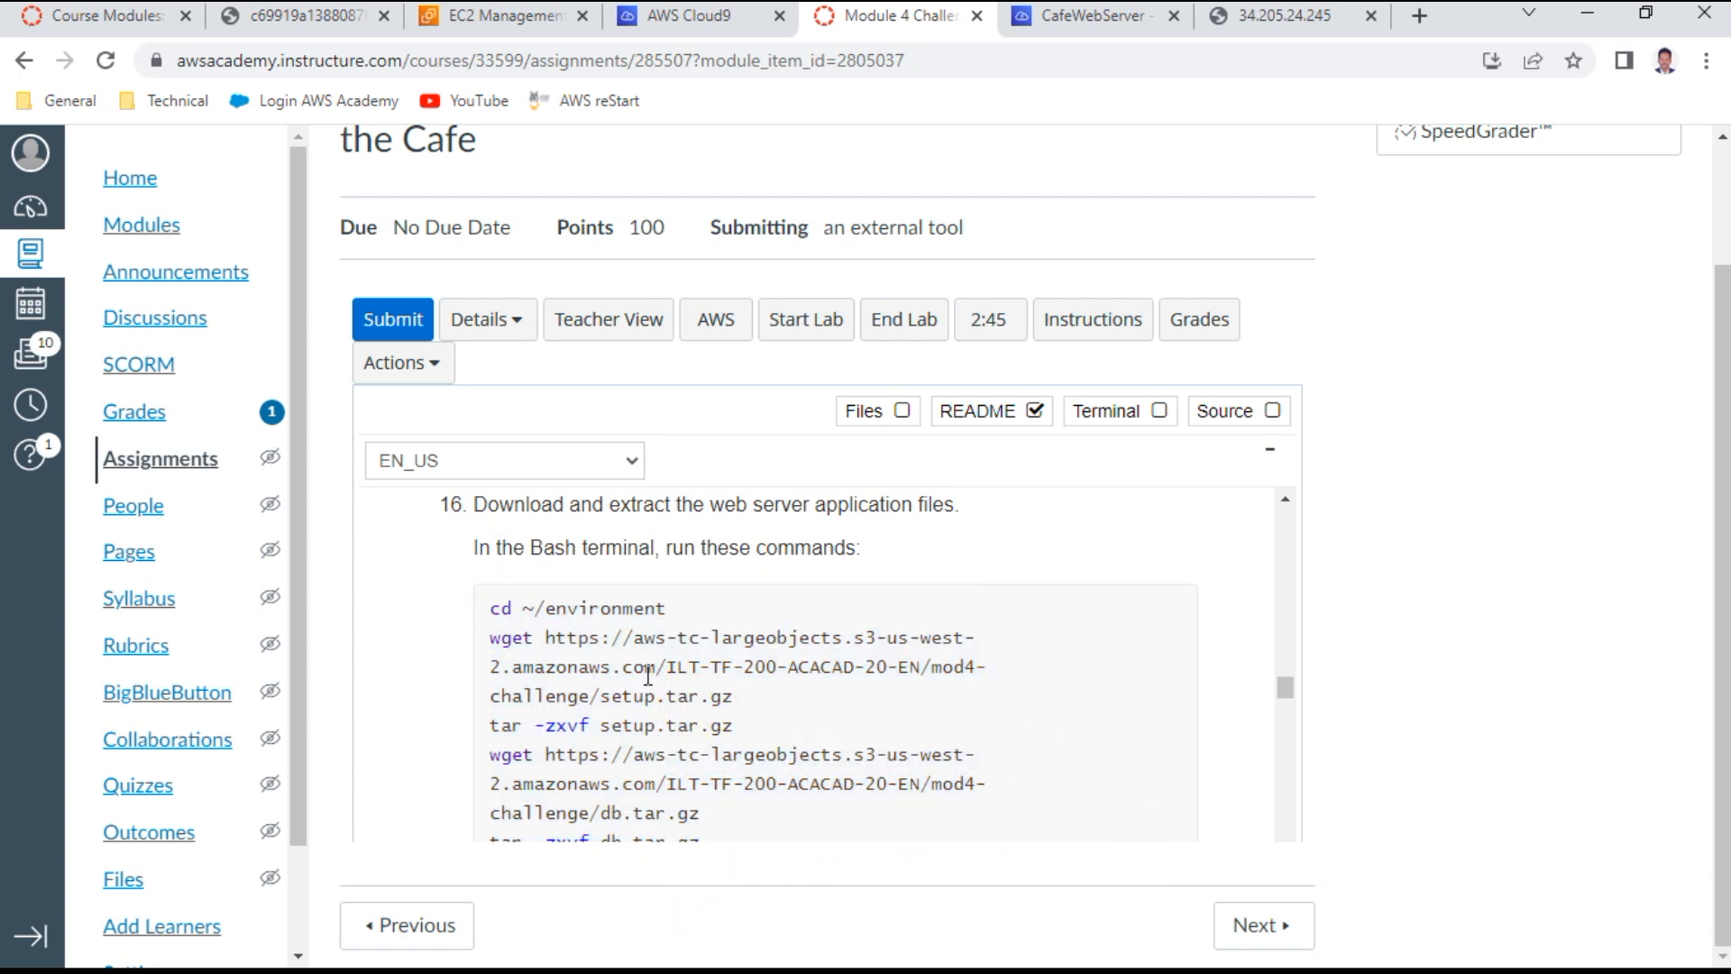
right_click(631, 665)
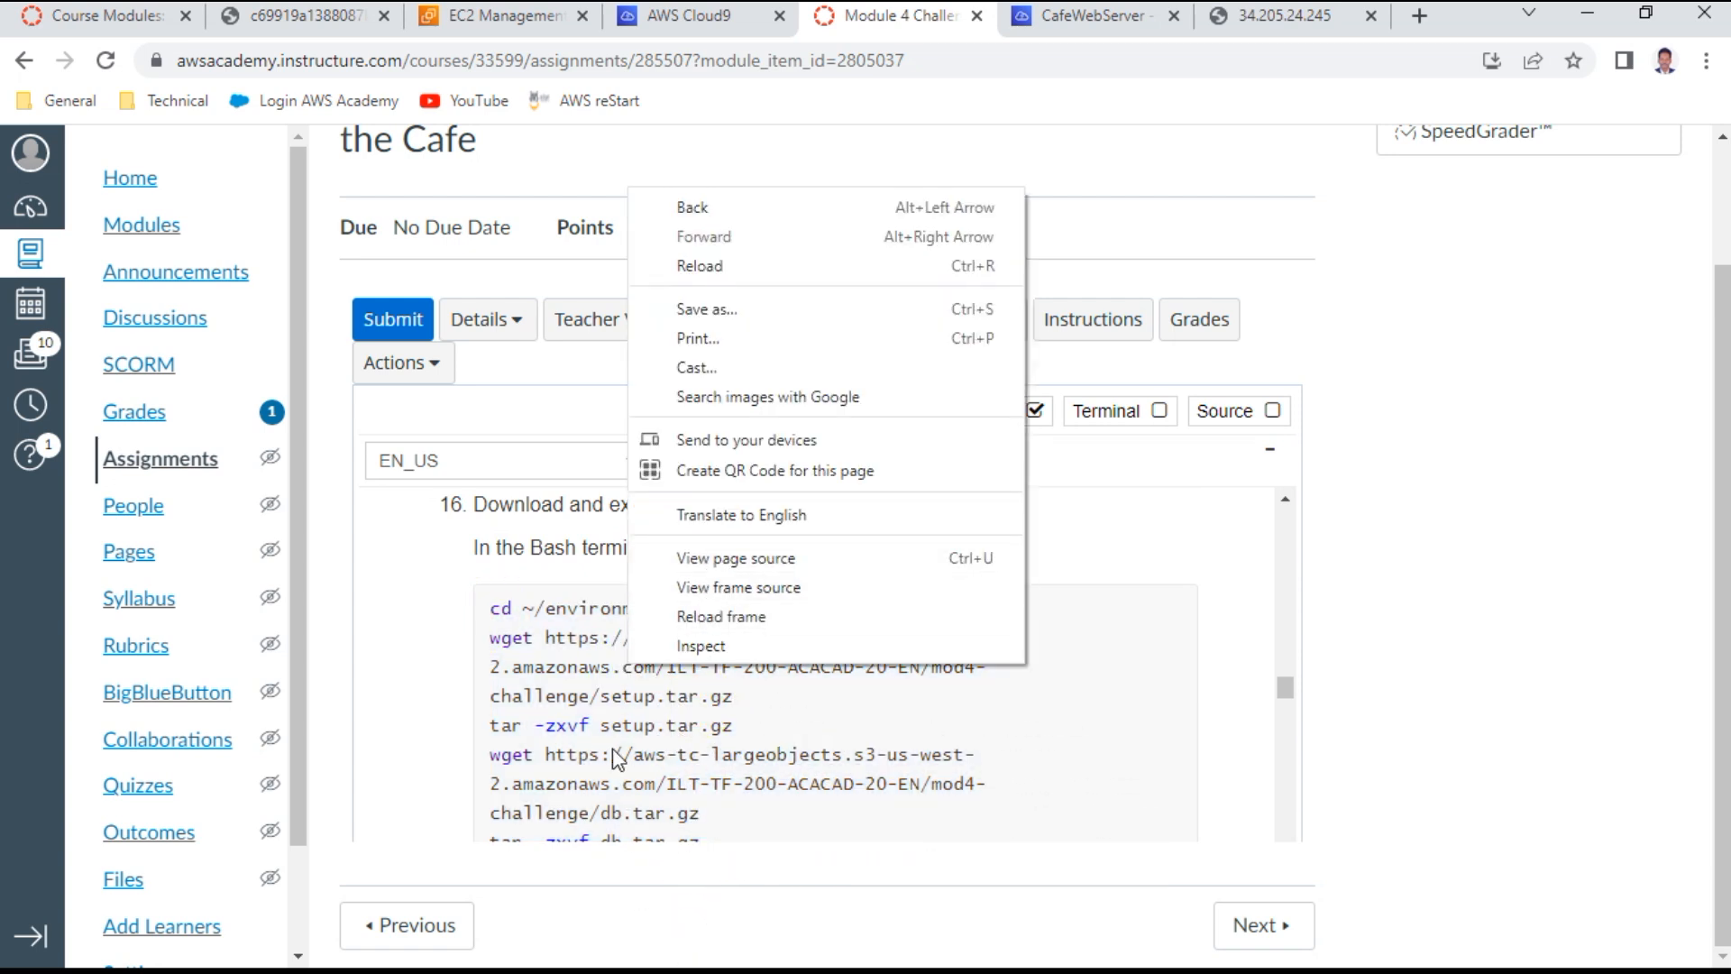
key("Escape")
Copy the whole step 16 command block that downloads and extracts setup.tar.gz, db.tar.gz and cafe.tar.gz, and review its commands
left_click_drag(482, 604, 758, 606)
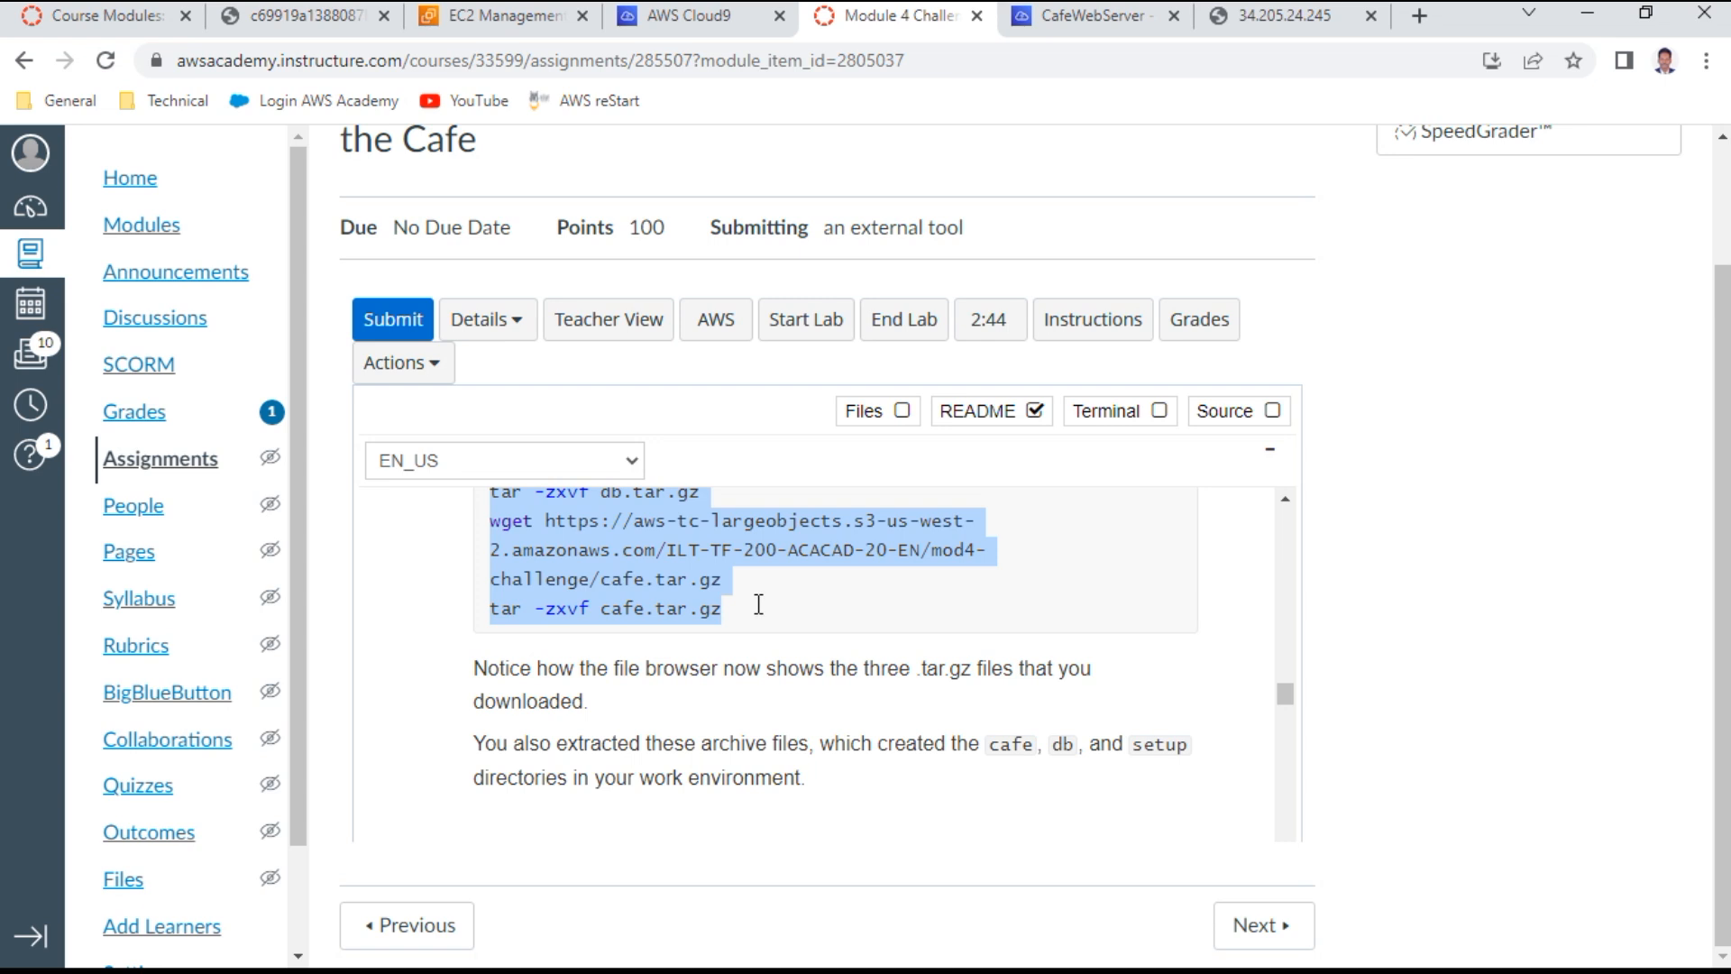
right_click(777, 560)
left_click(816, 572)
scroll(717, 588, "up", 3)
scroll(717, 588, "up", 3)
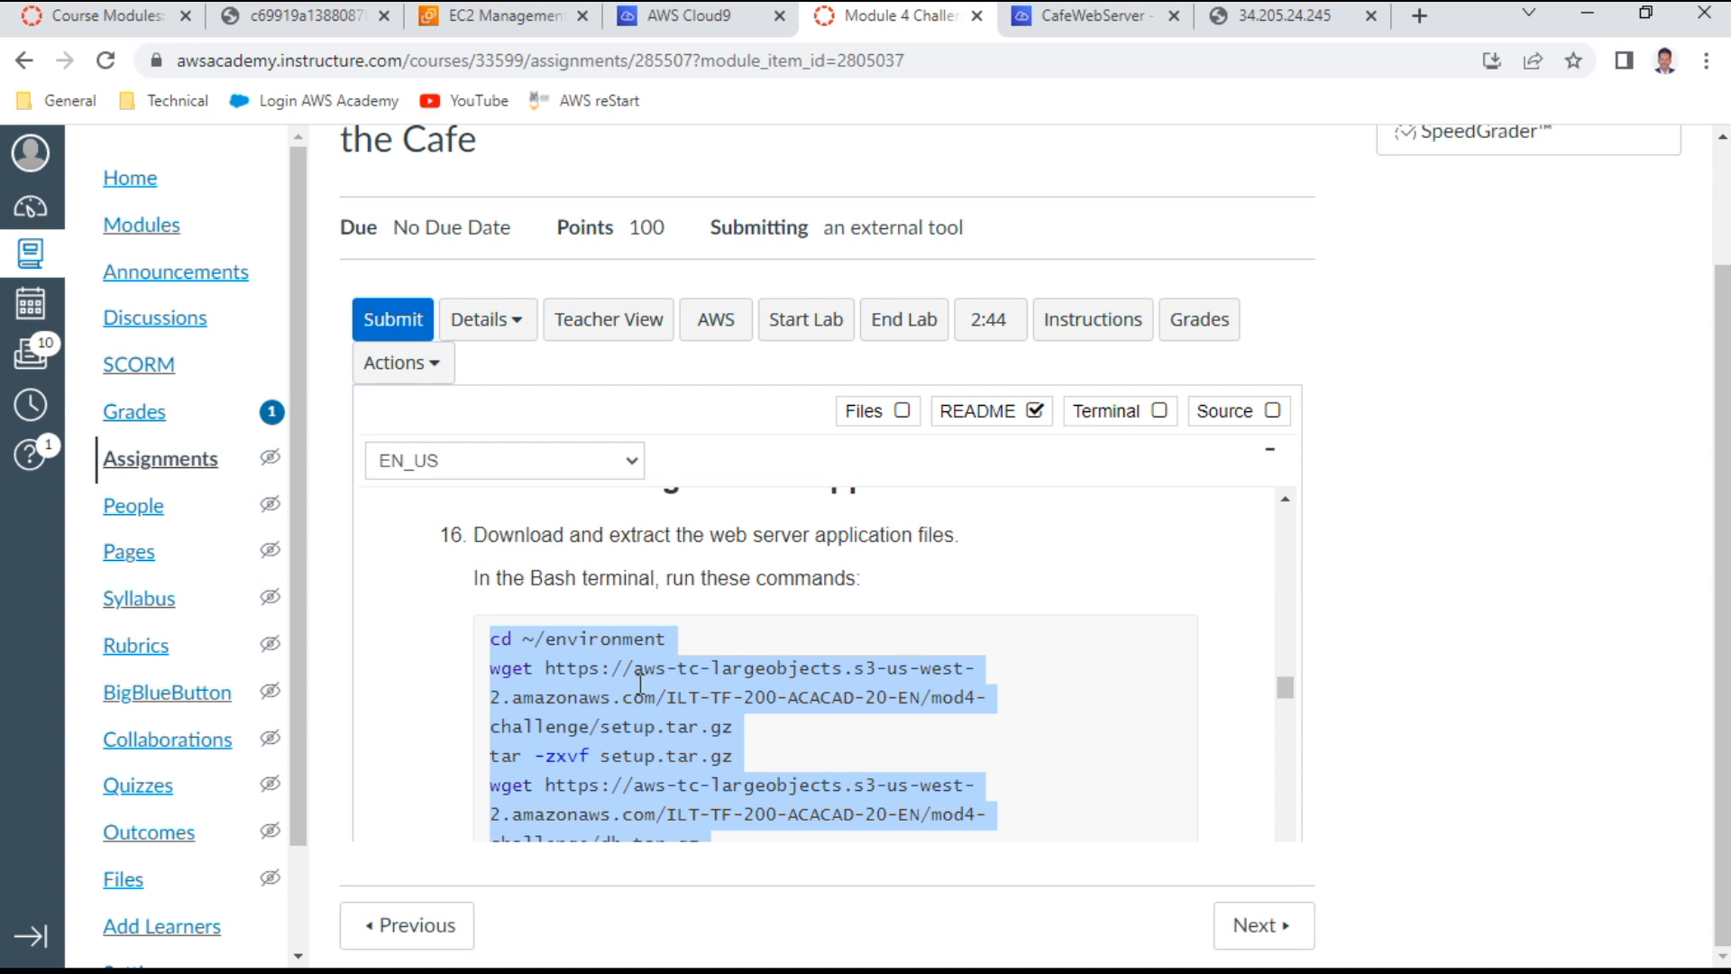
scroll(702, 676, "down", 1)
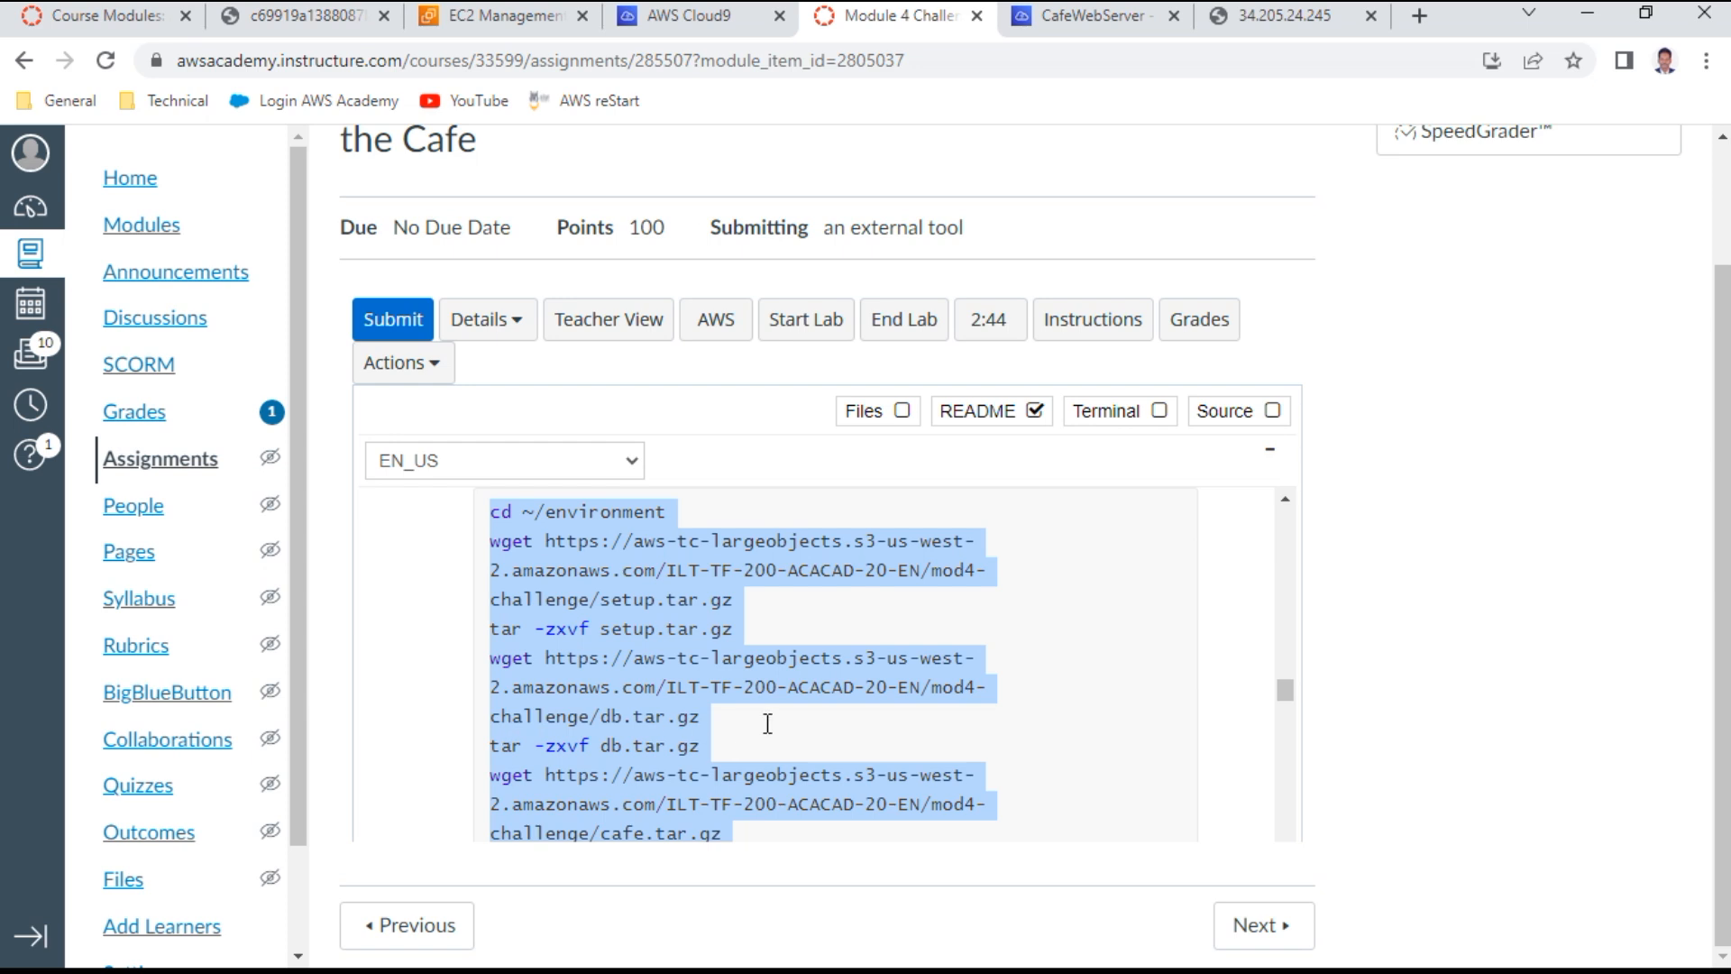
scroll(762, 724, "down", 2)
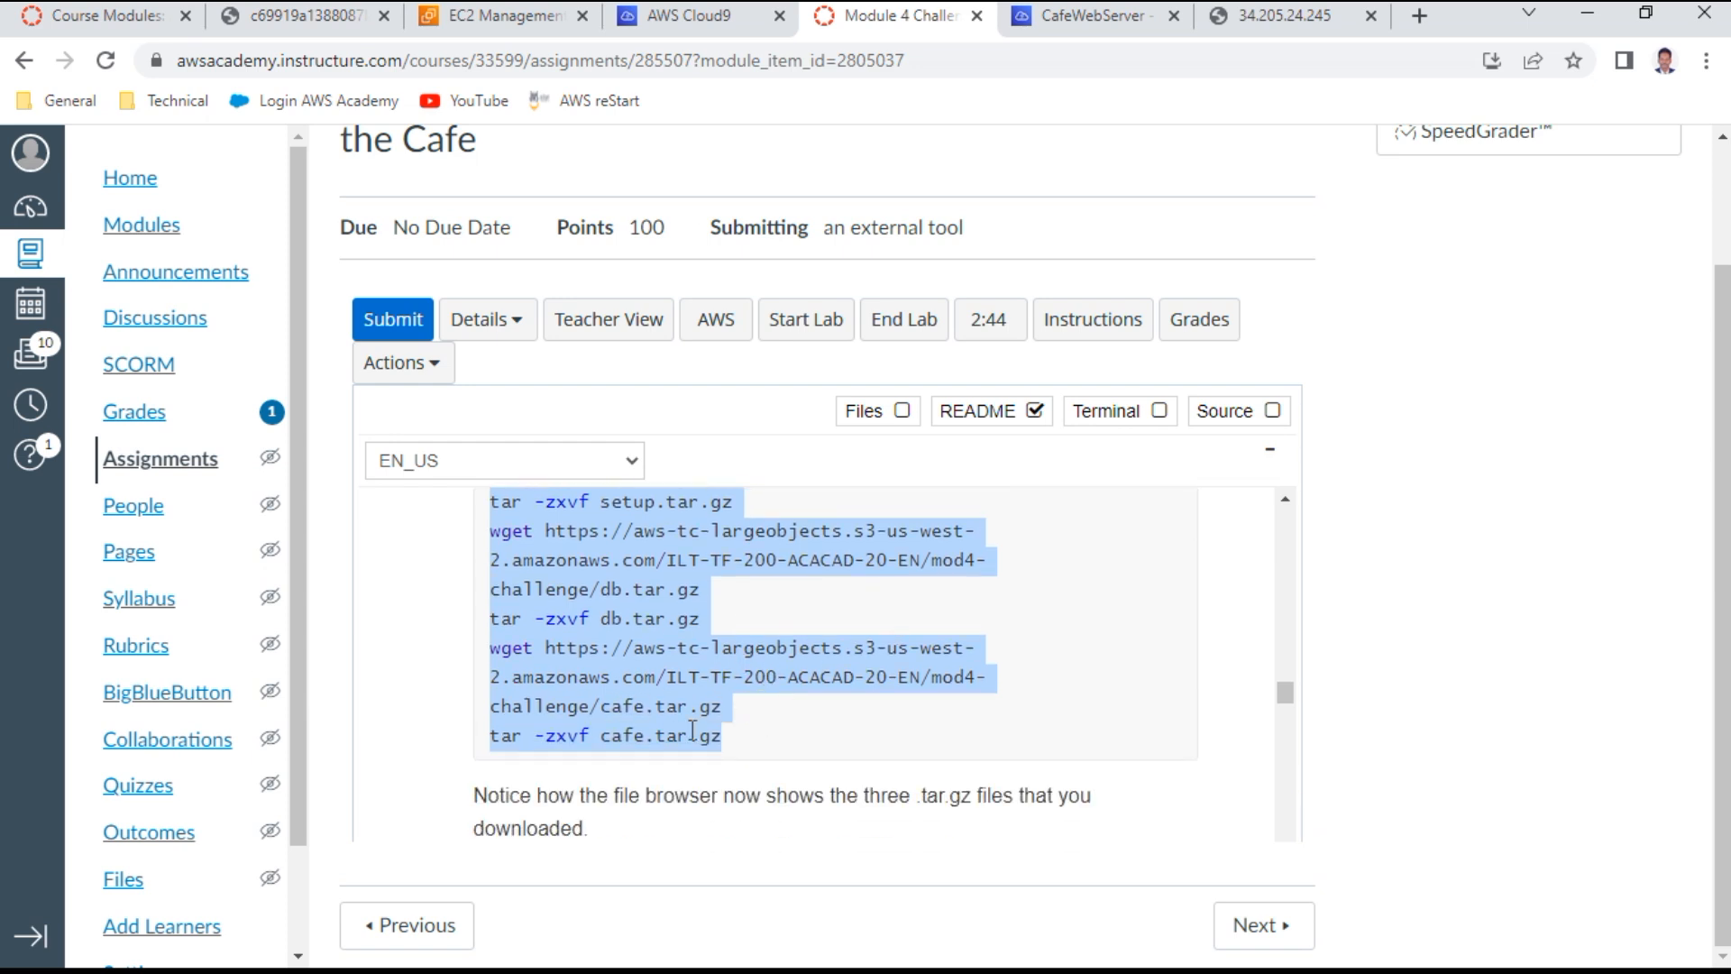
Switch to Cloud9, run the copied download and extraction commands in the Bash terminal, and list the environment directory with ll
left_click(1094, 17)
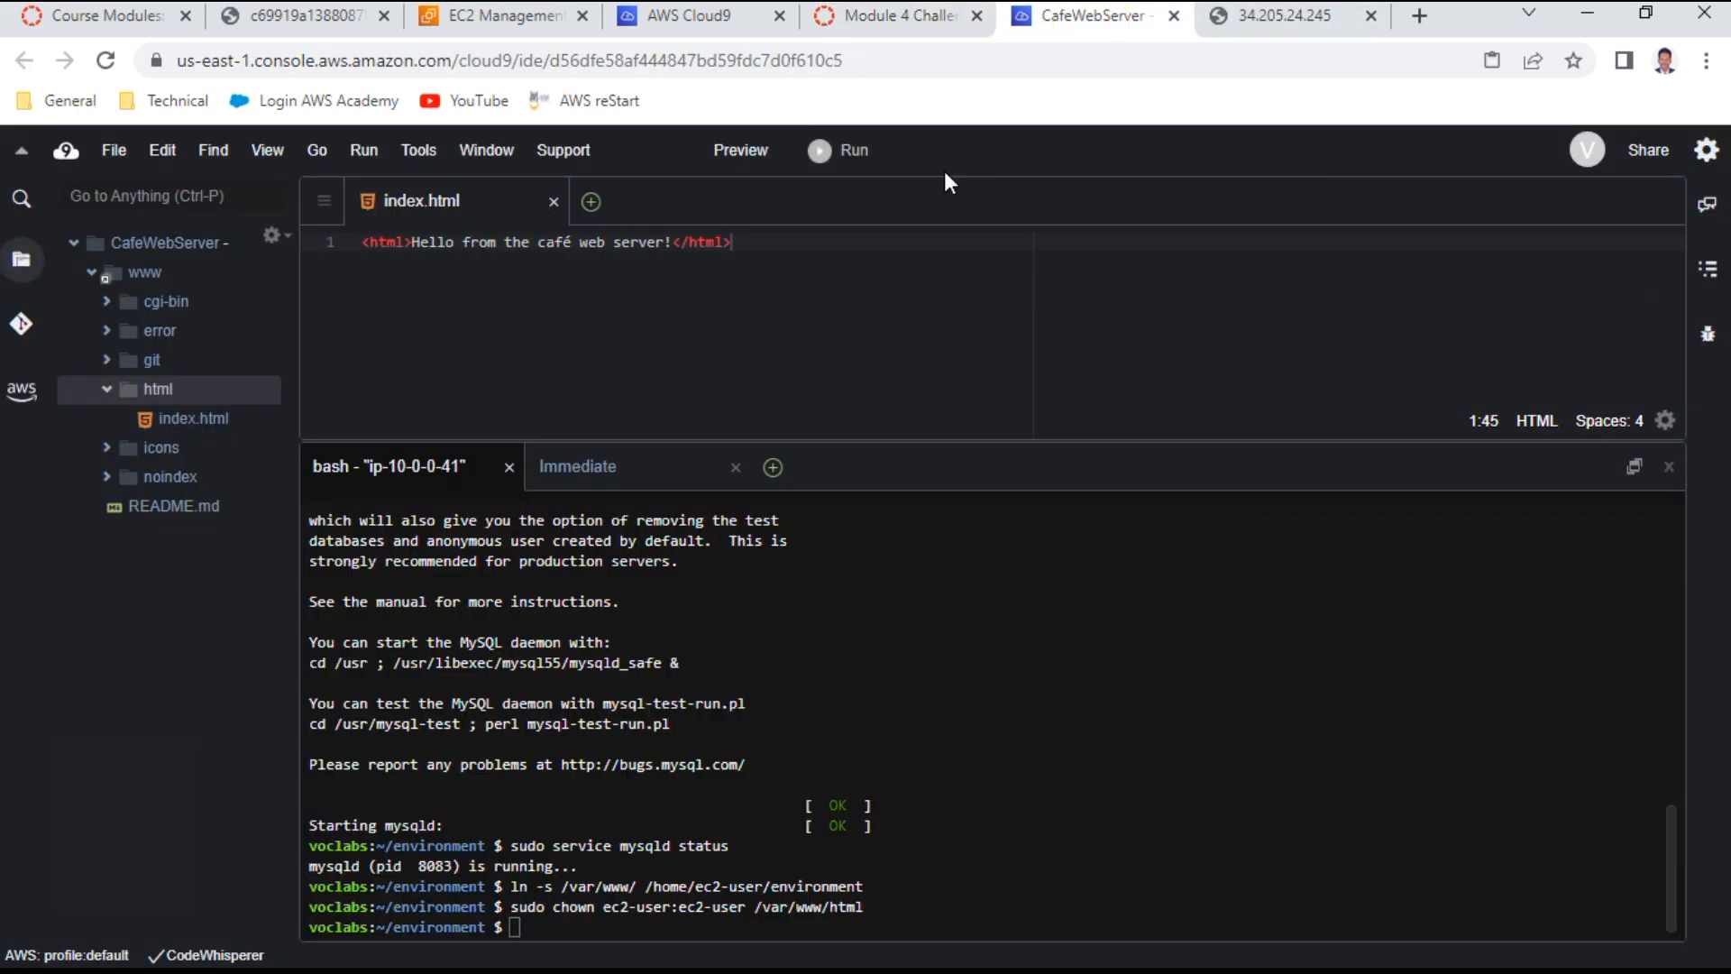
right_click(582, 919)
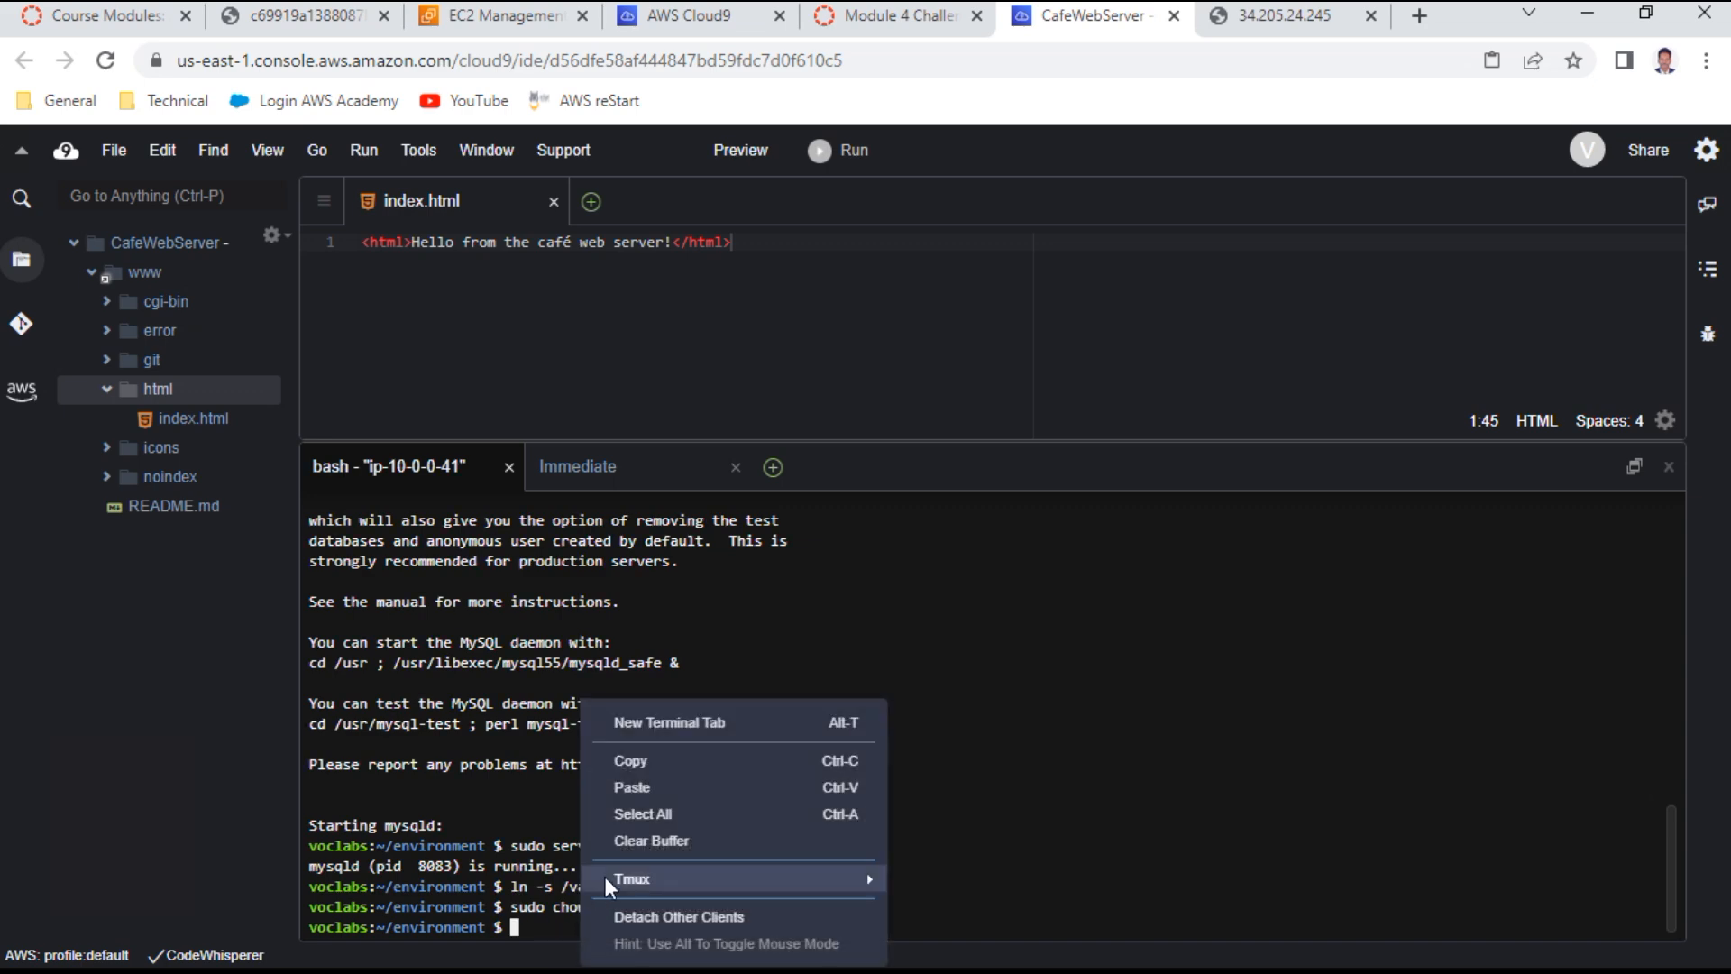
left_click(649, 786)
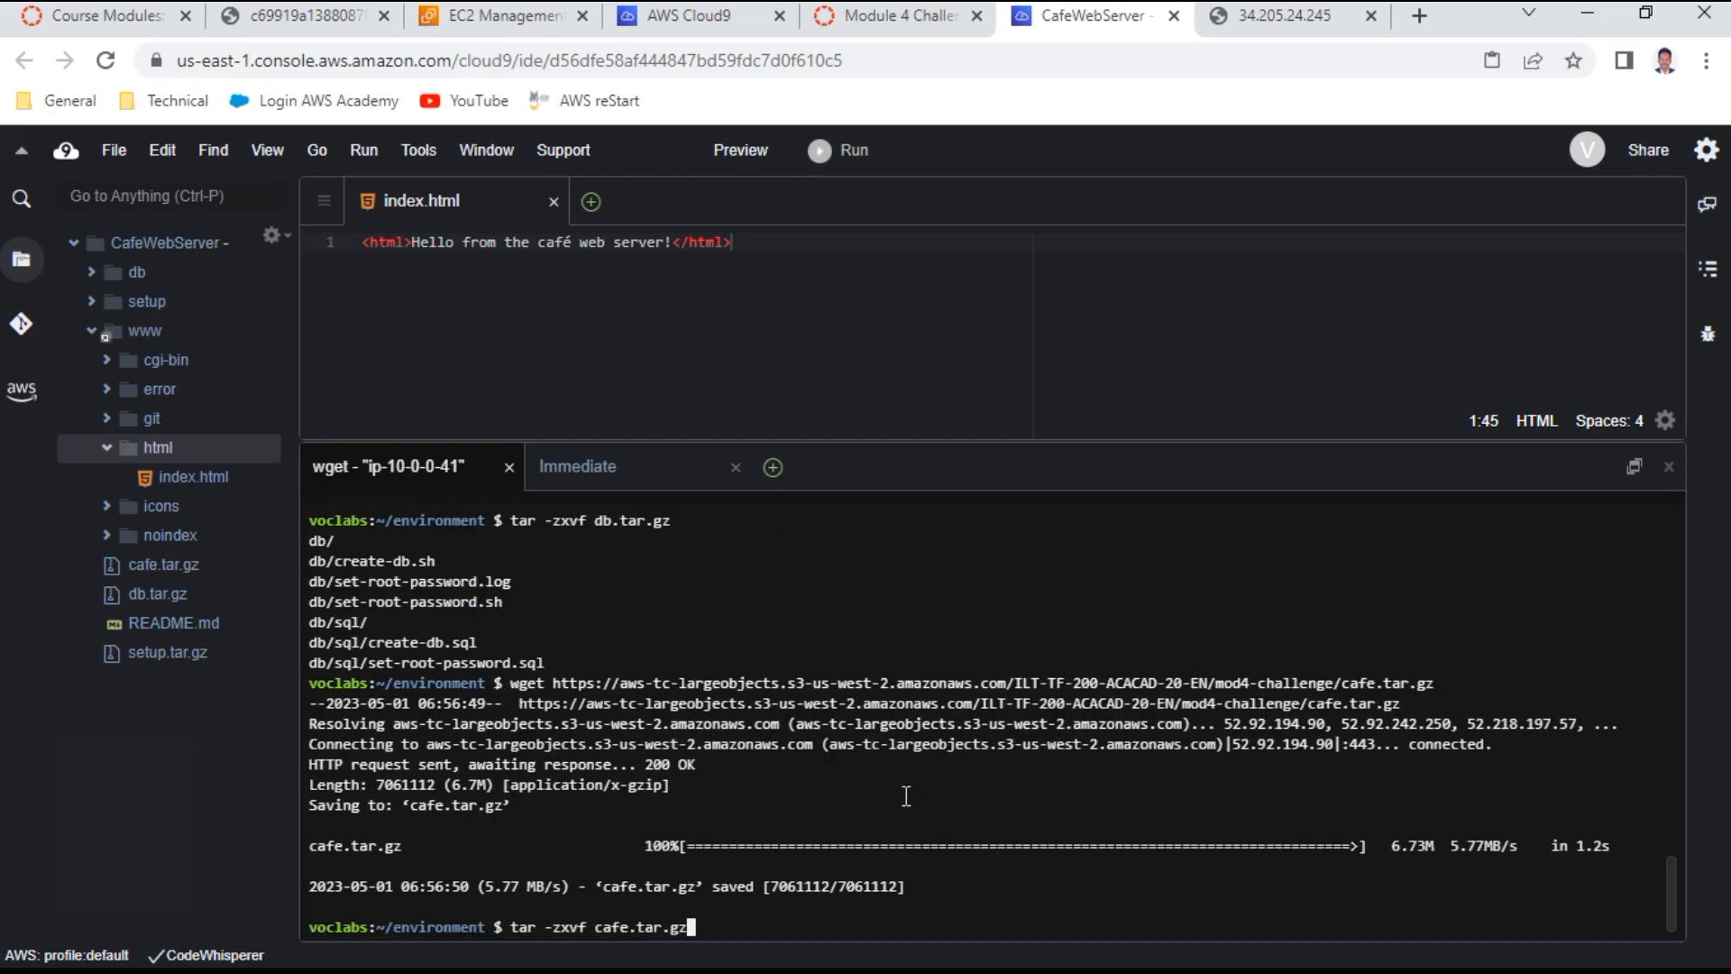
key("Return")
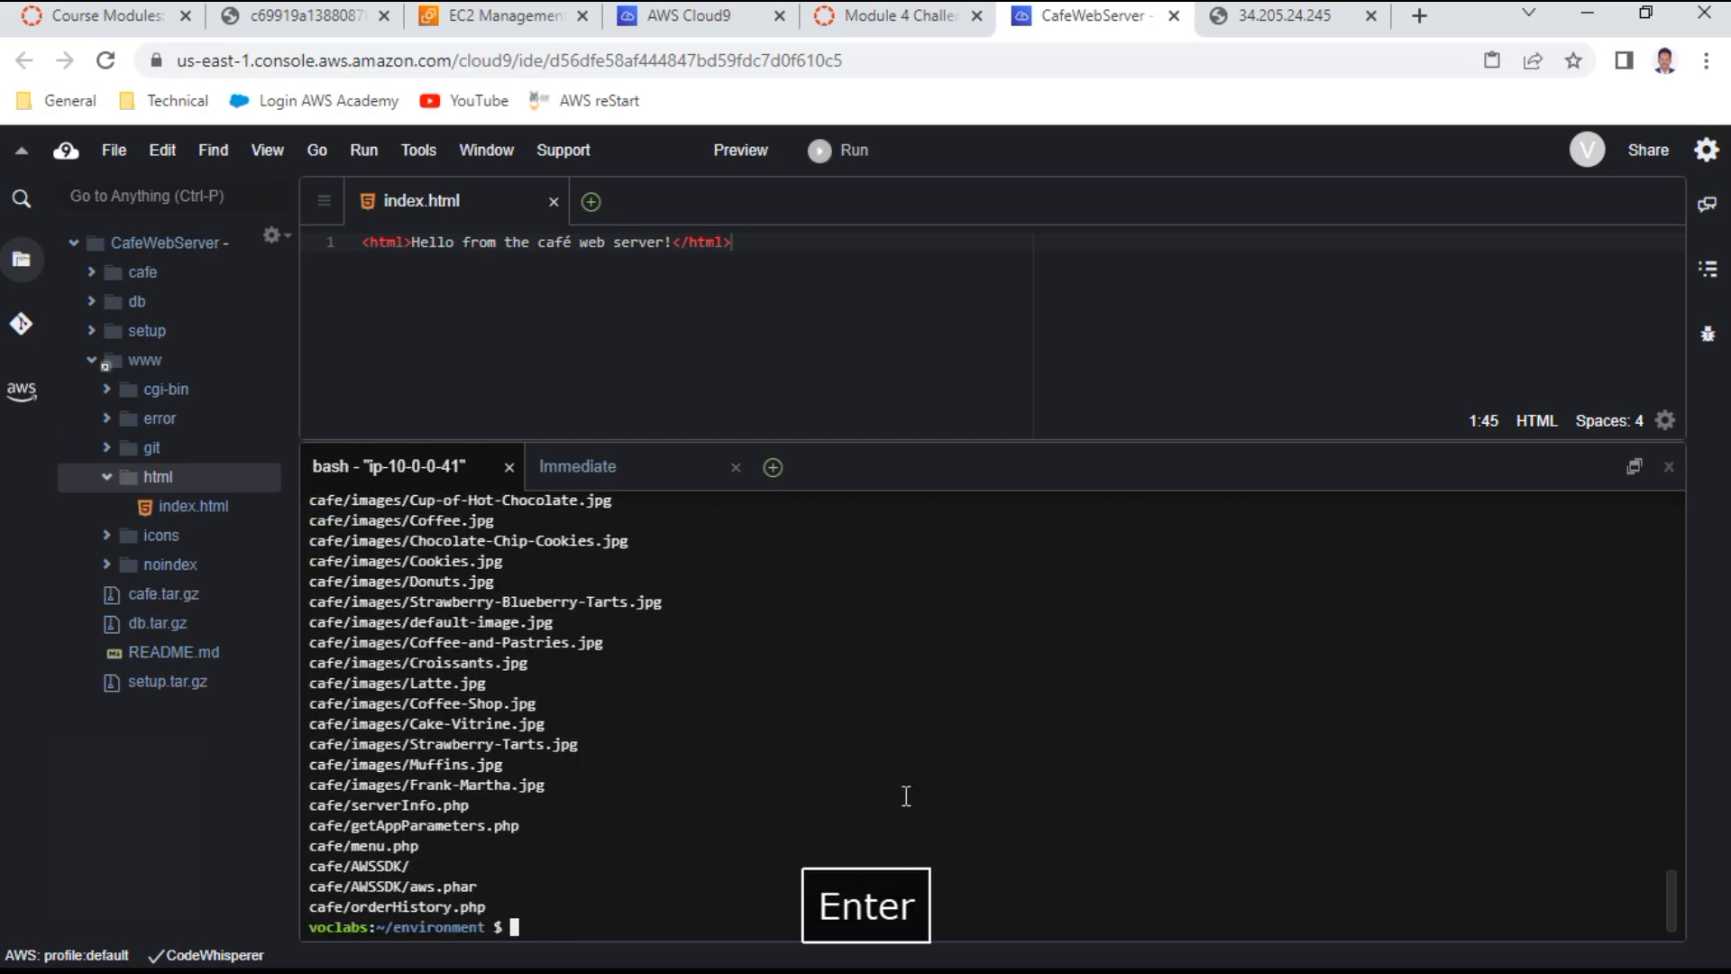
type("ll")
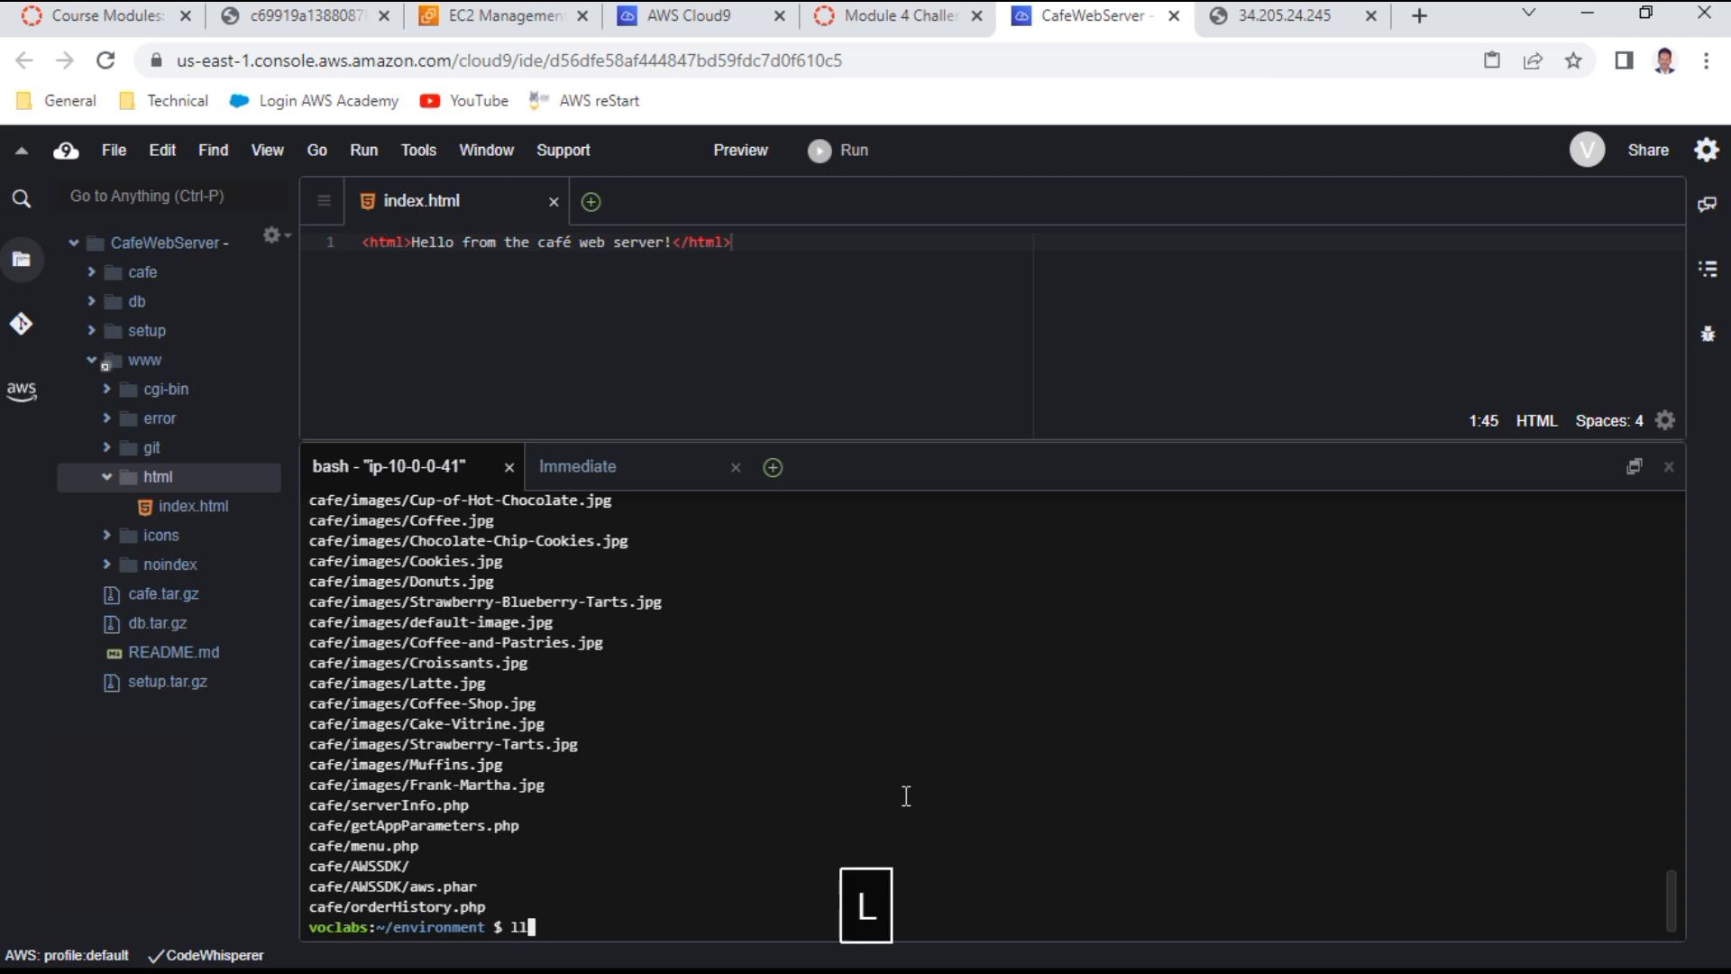
key("Return")
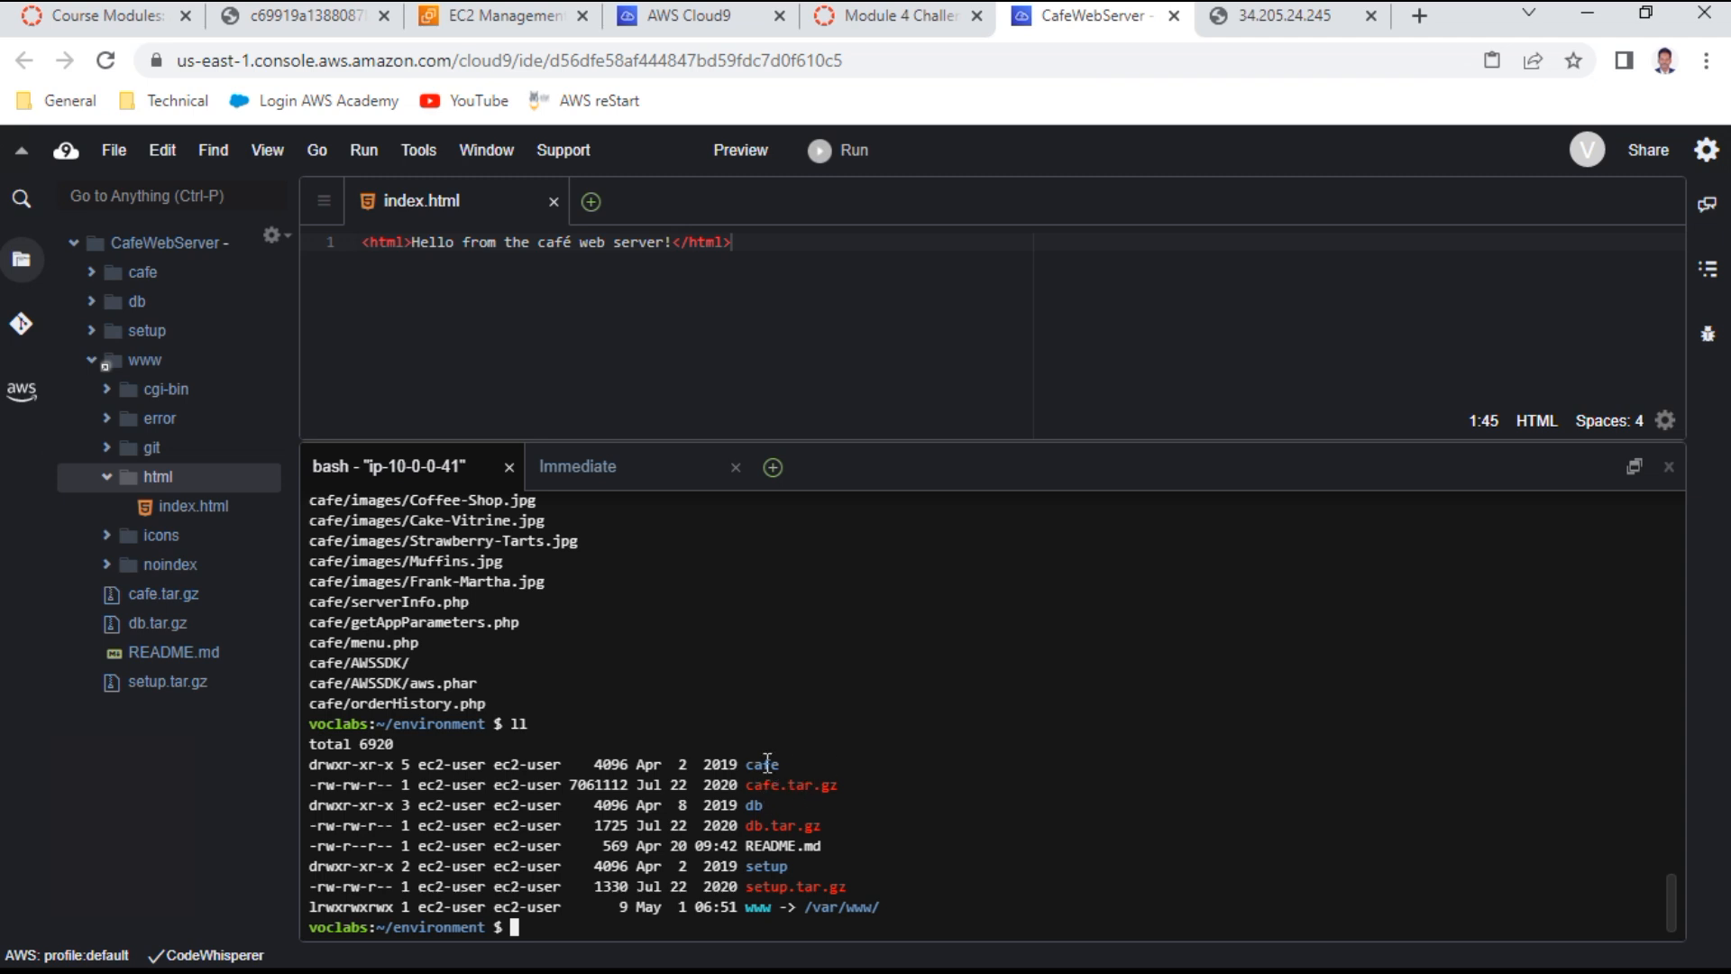
Copy the step 17 command mv cafe /var/www/html/ from the lab instructions and run it in the Cloud9 terminal
left_click(918, 29)
scroll(847, 622, "down", 4)
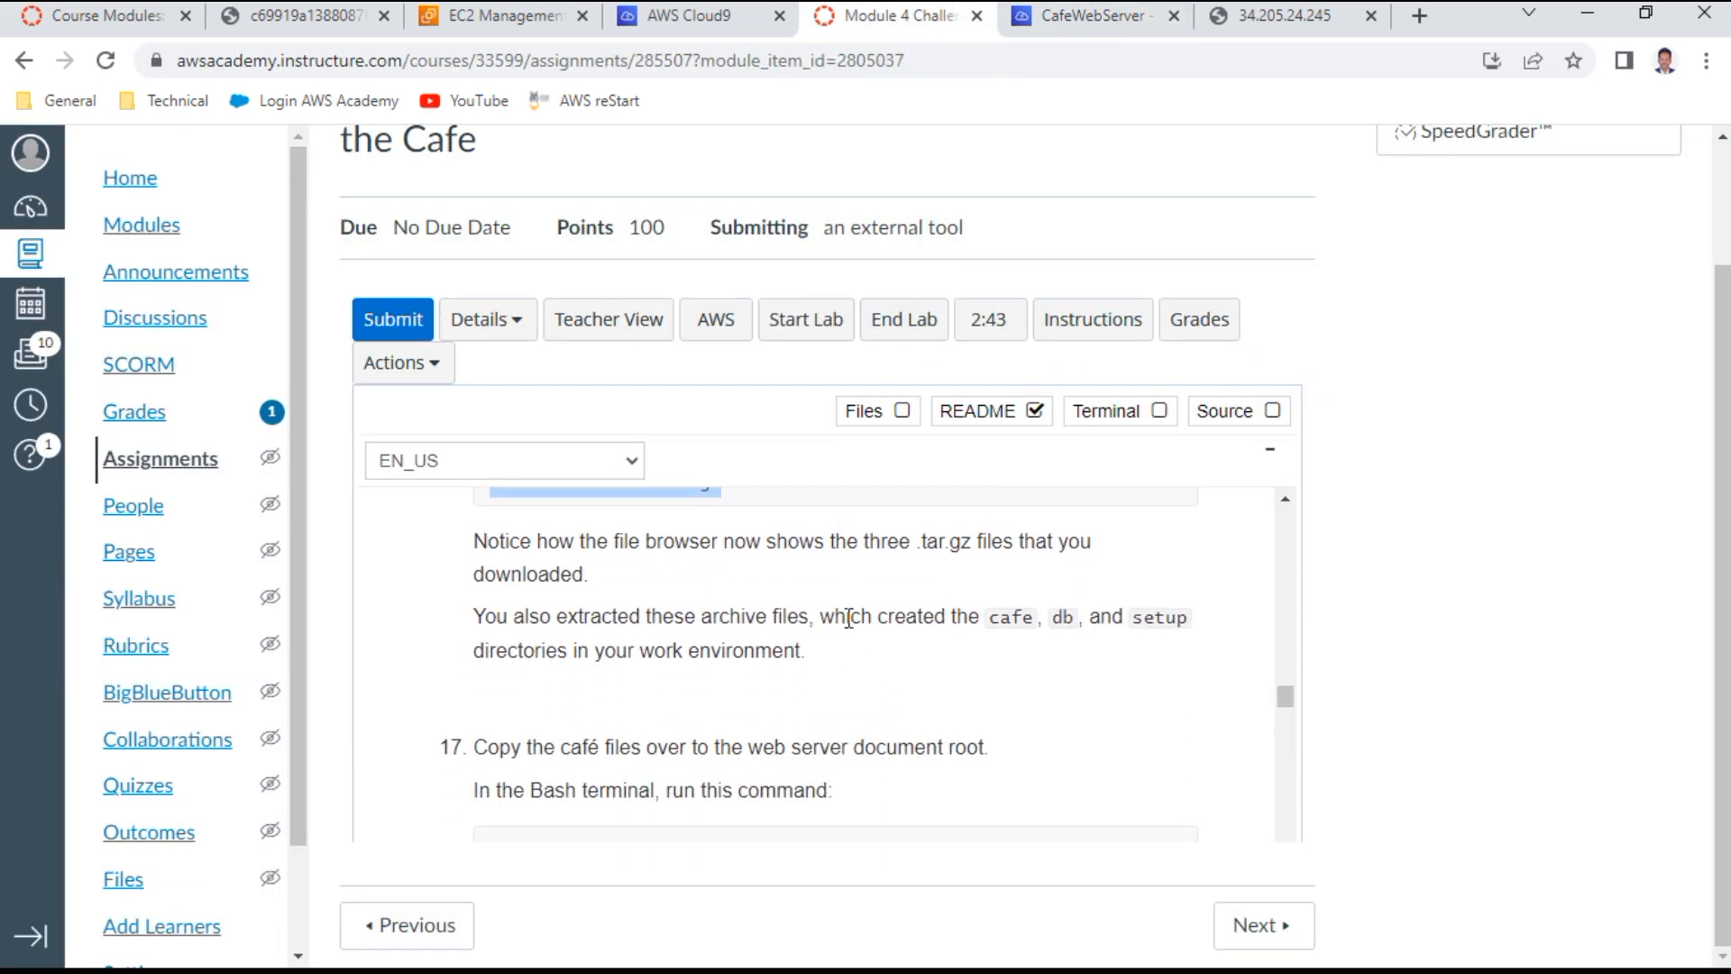
left_click_drag(765, 726, 487, 734)
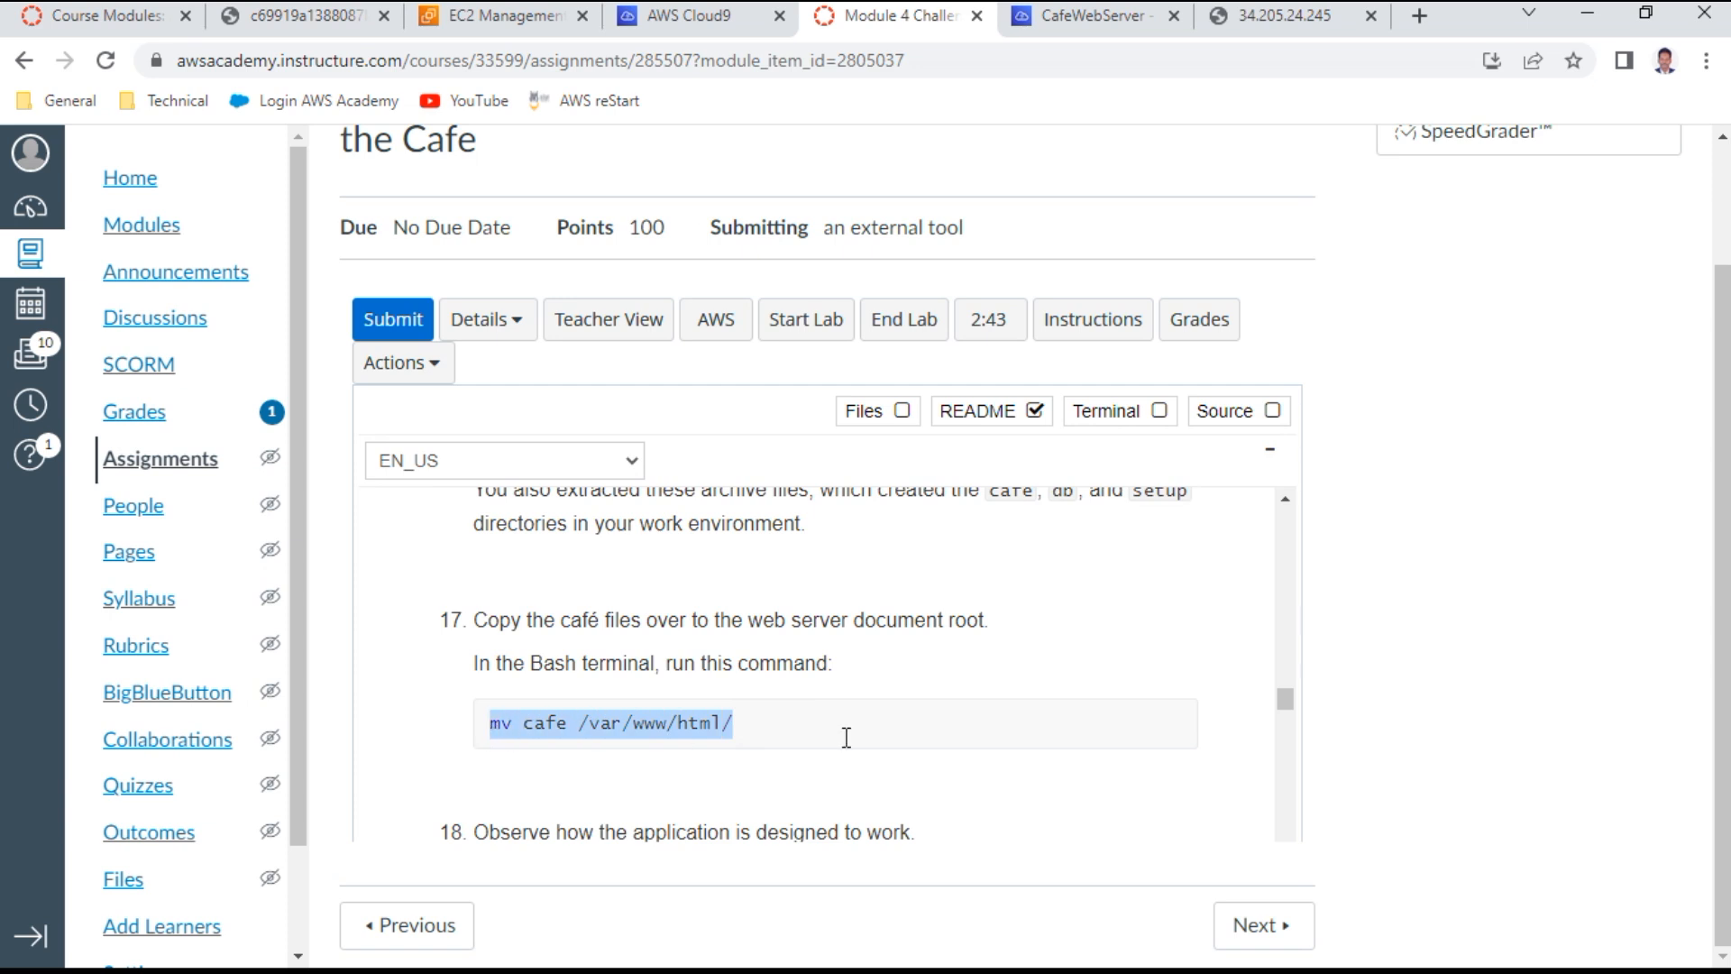
key("ctrl+c")
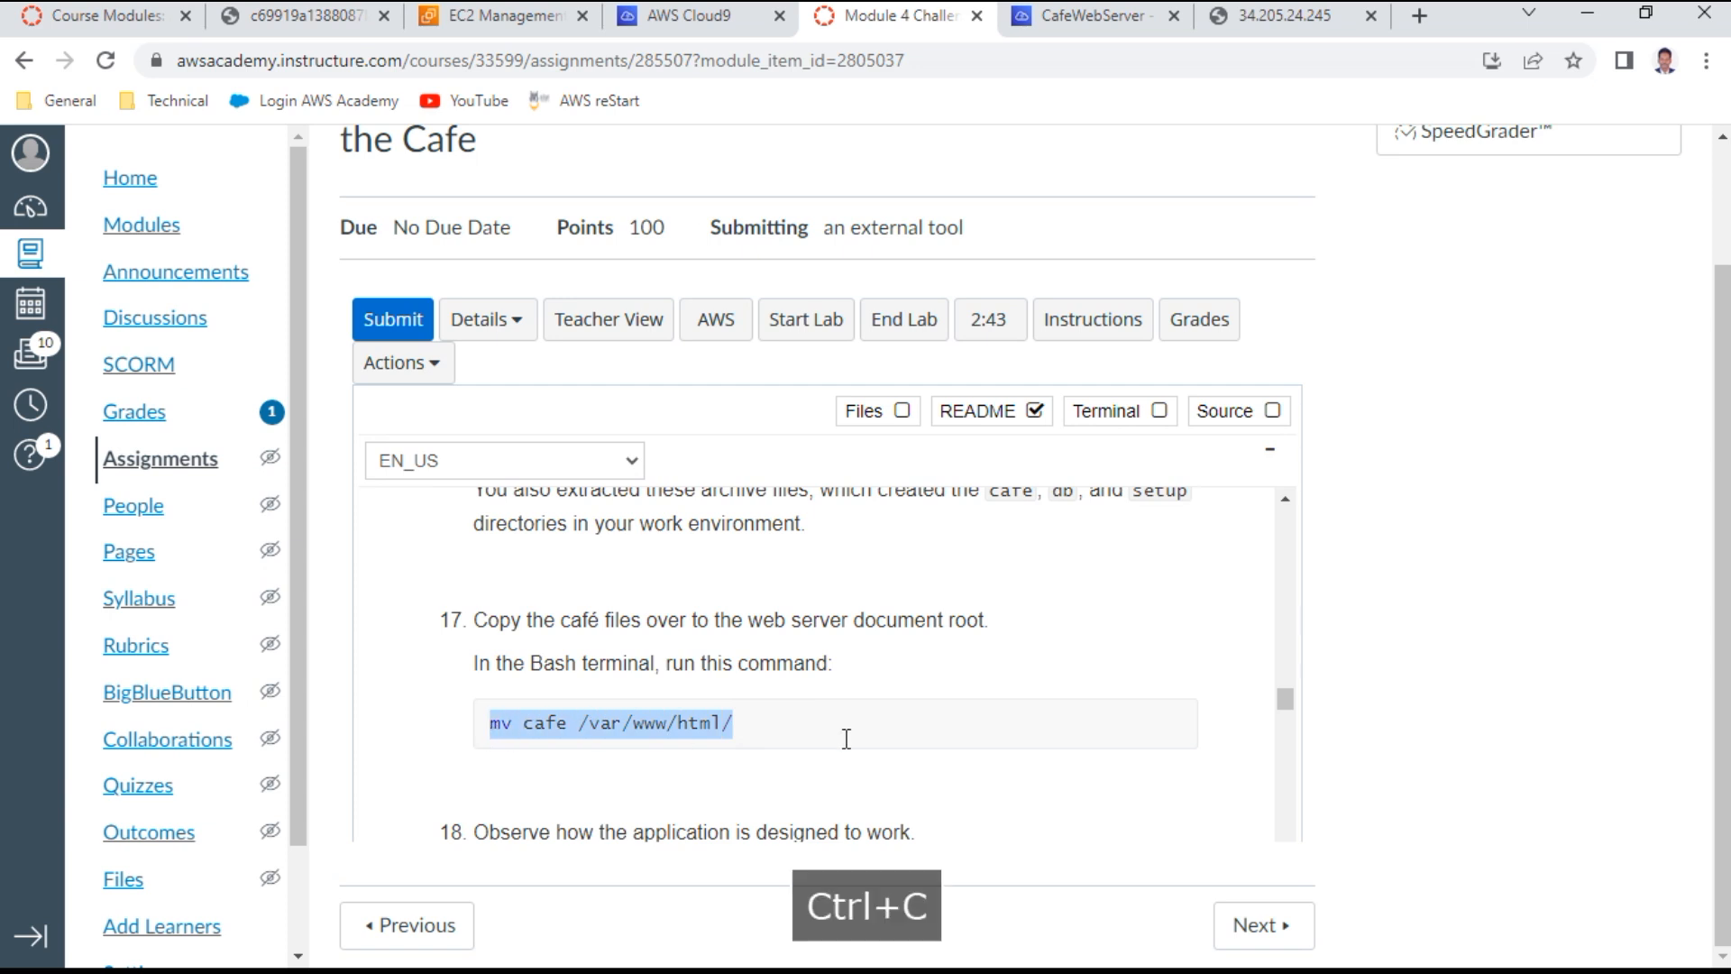
left_click(1085, 15)
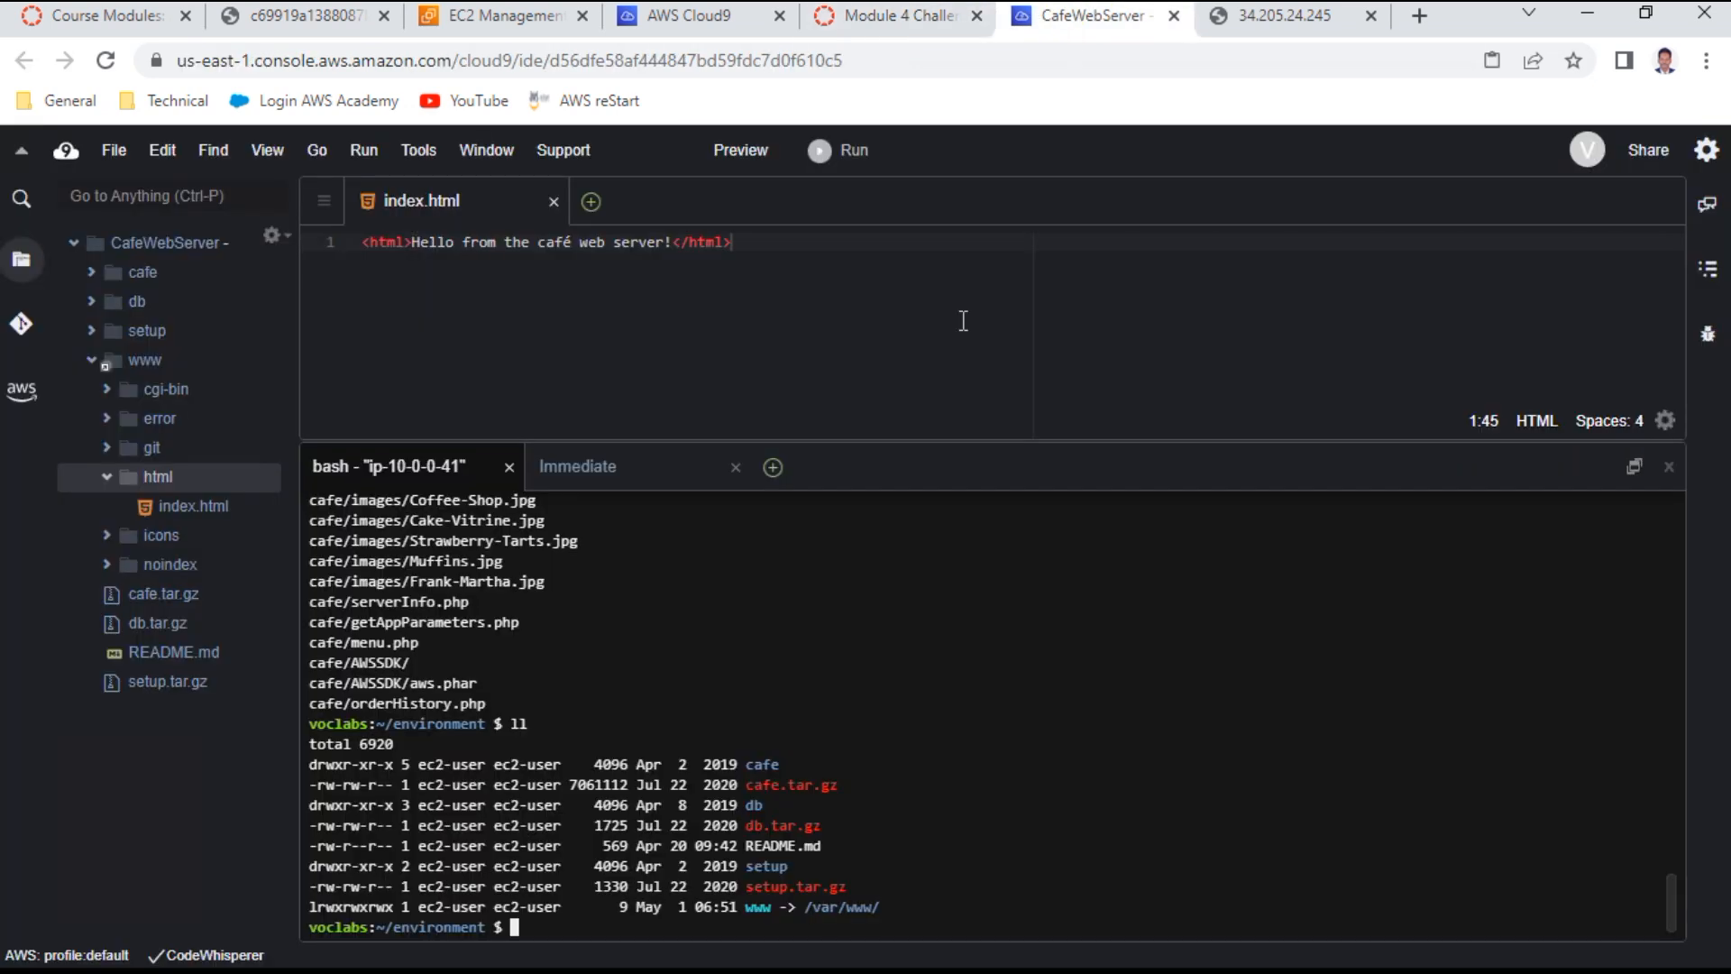
right_click(628, 926)
left_click(673, 787)
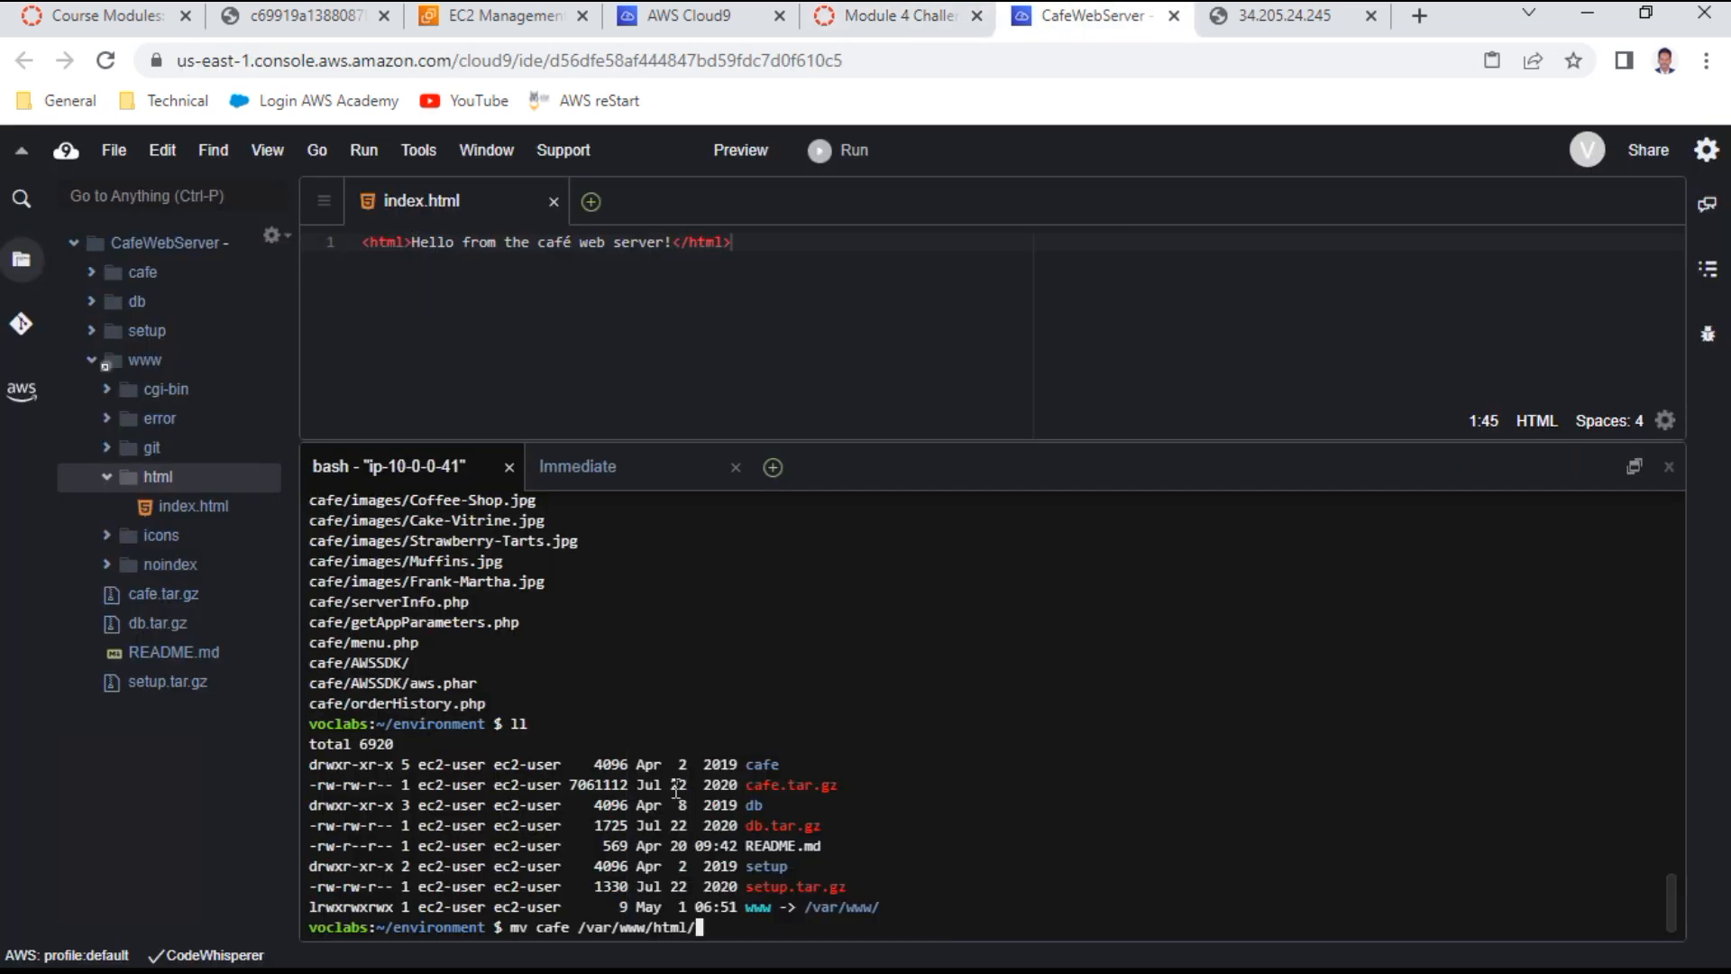
key("Return")
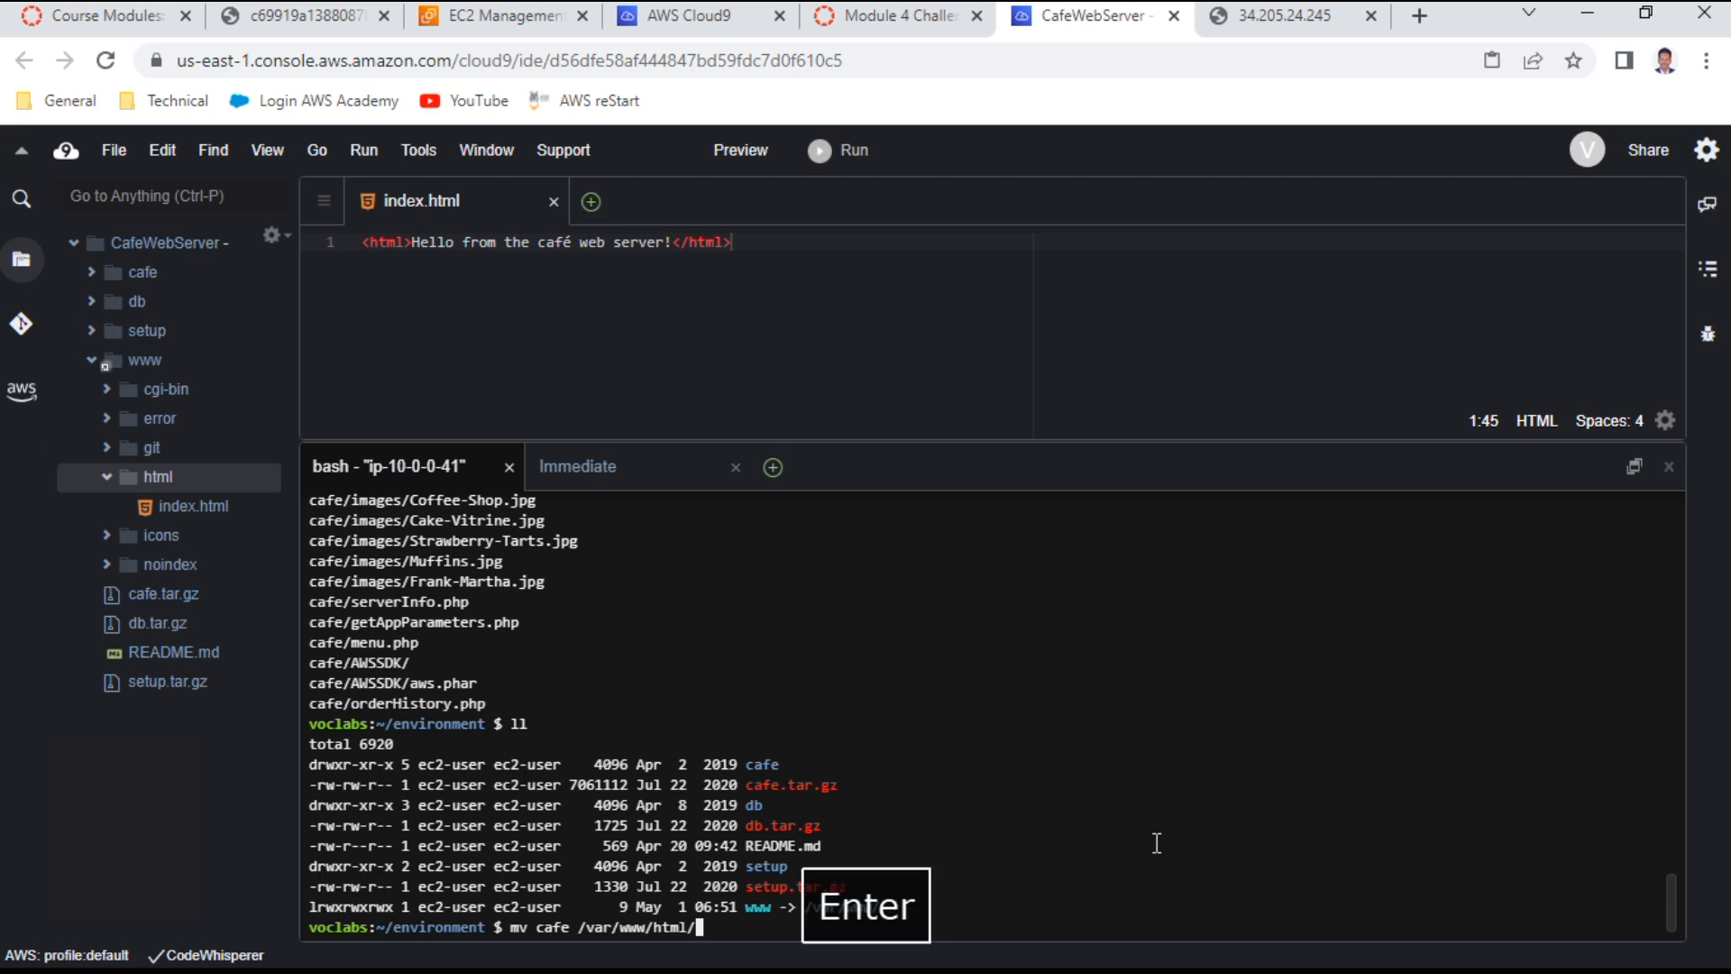
Open 34.205.24.245/cafe in the web server's browser tab to check the café site
left_click(1266, 16)
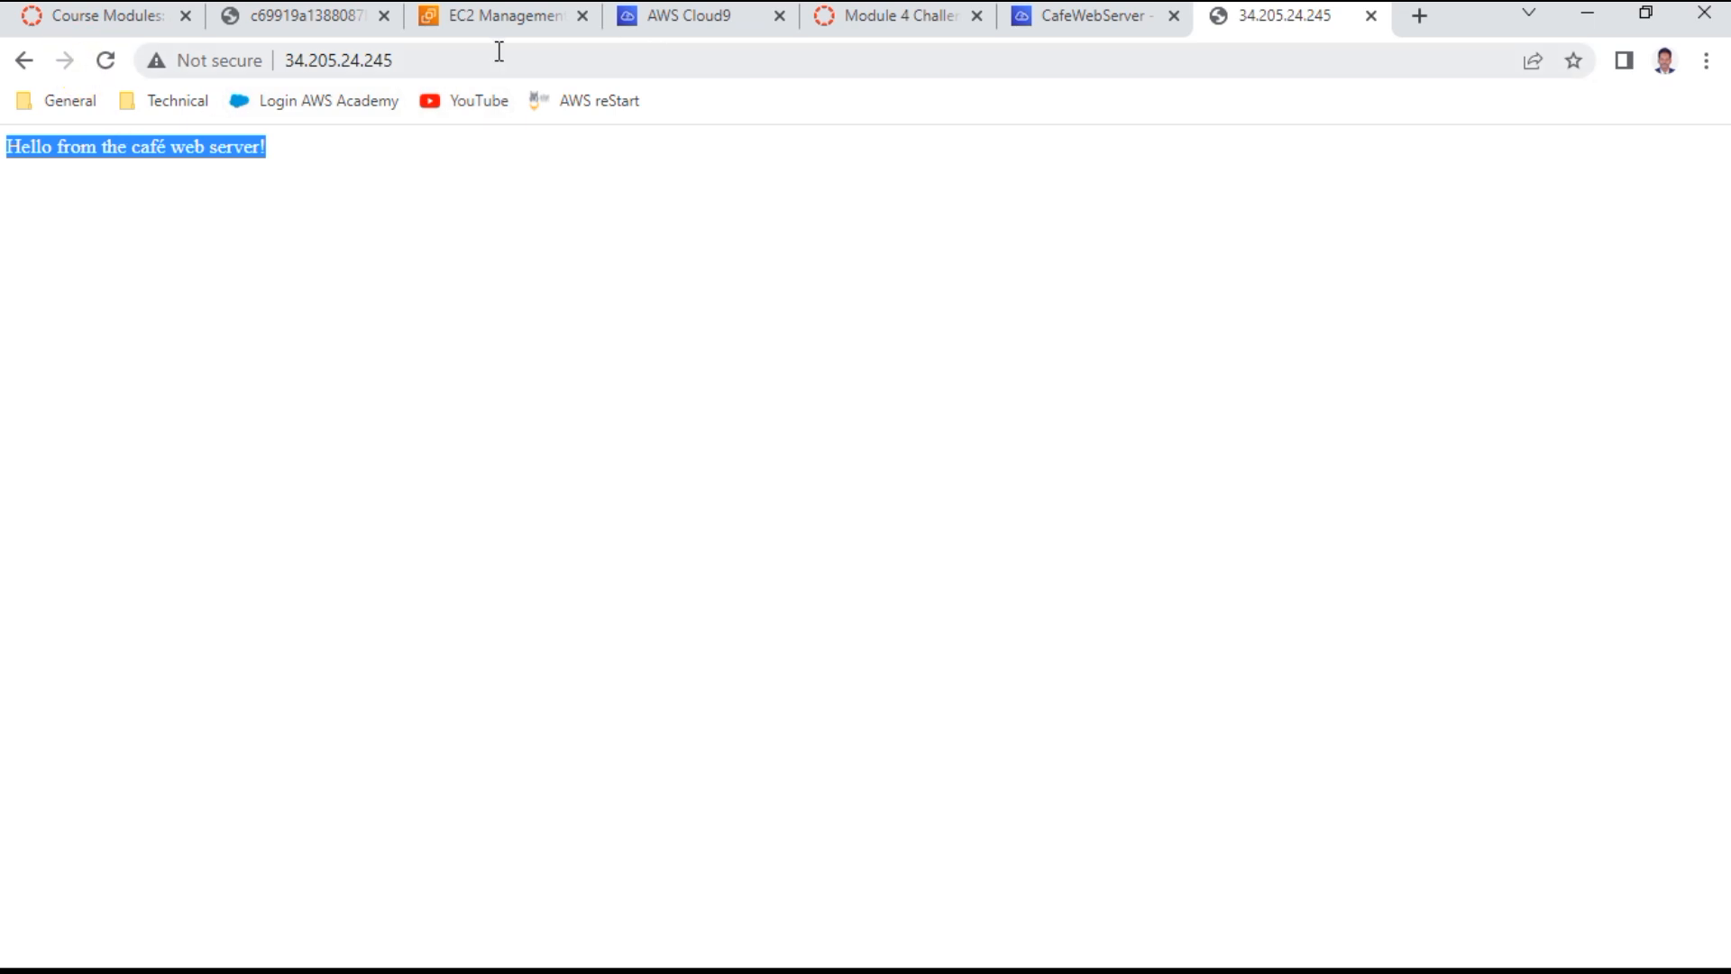
left_click(458, 59)
left_click(458, 59)
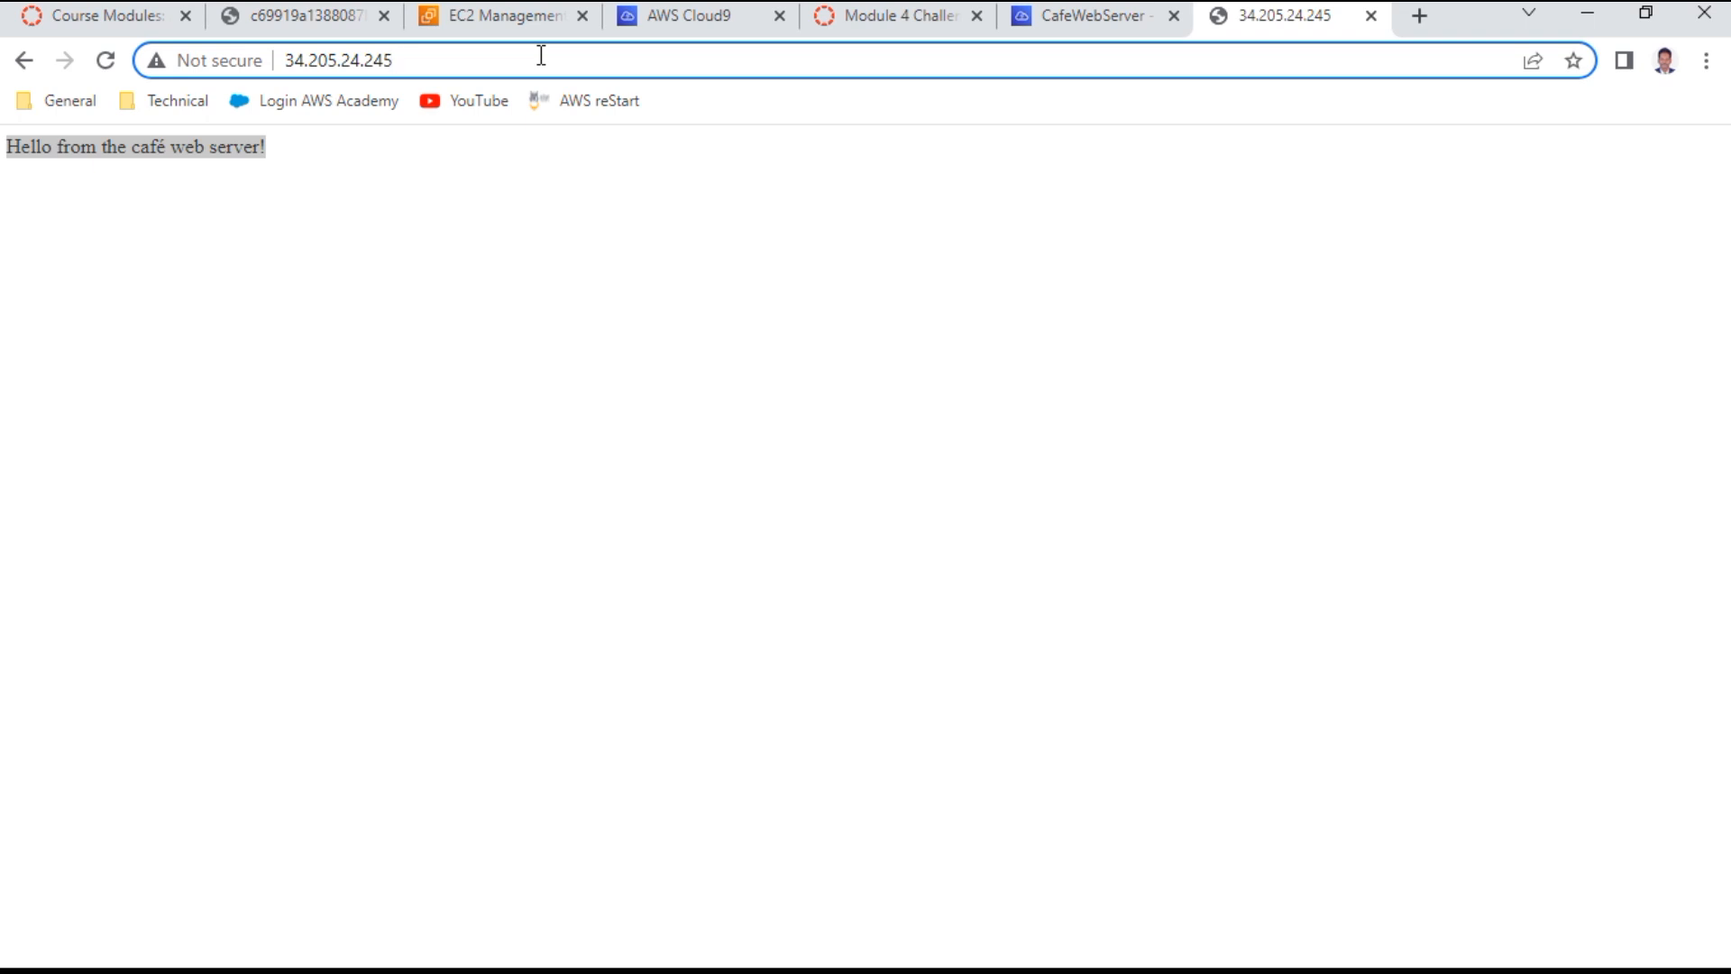
type("/cafe")
key("Return")
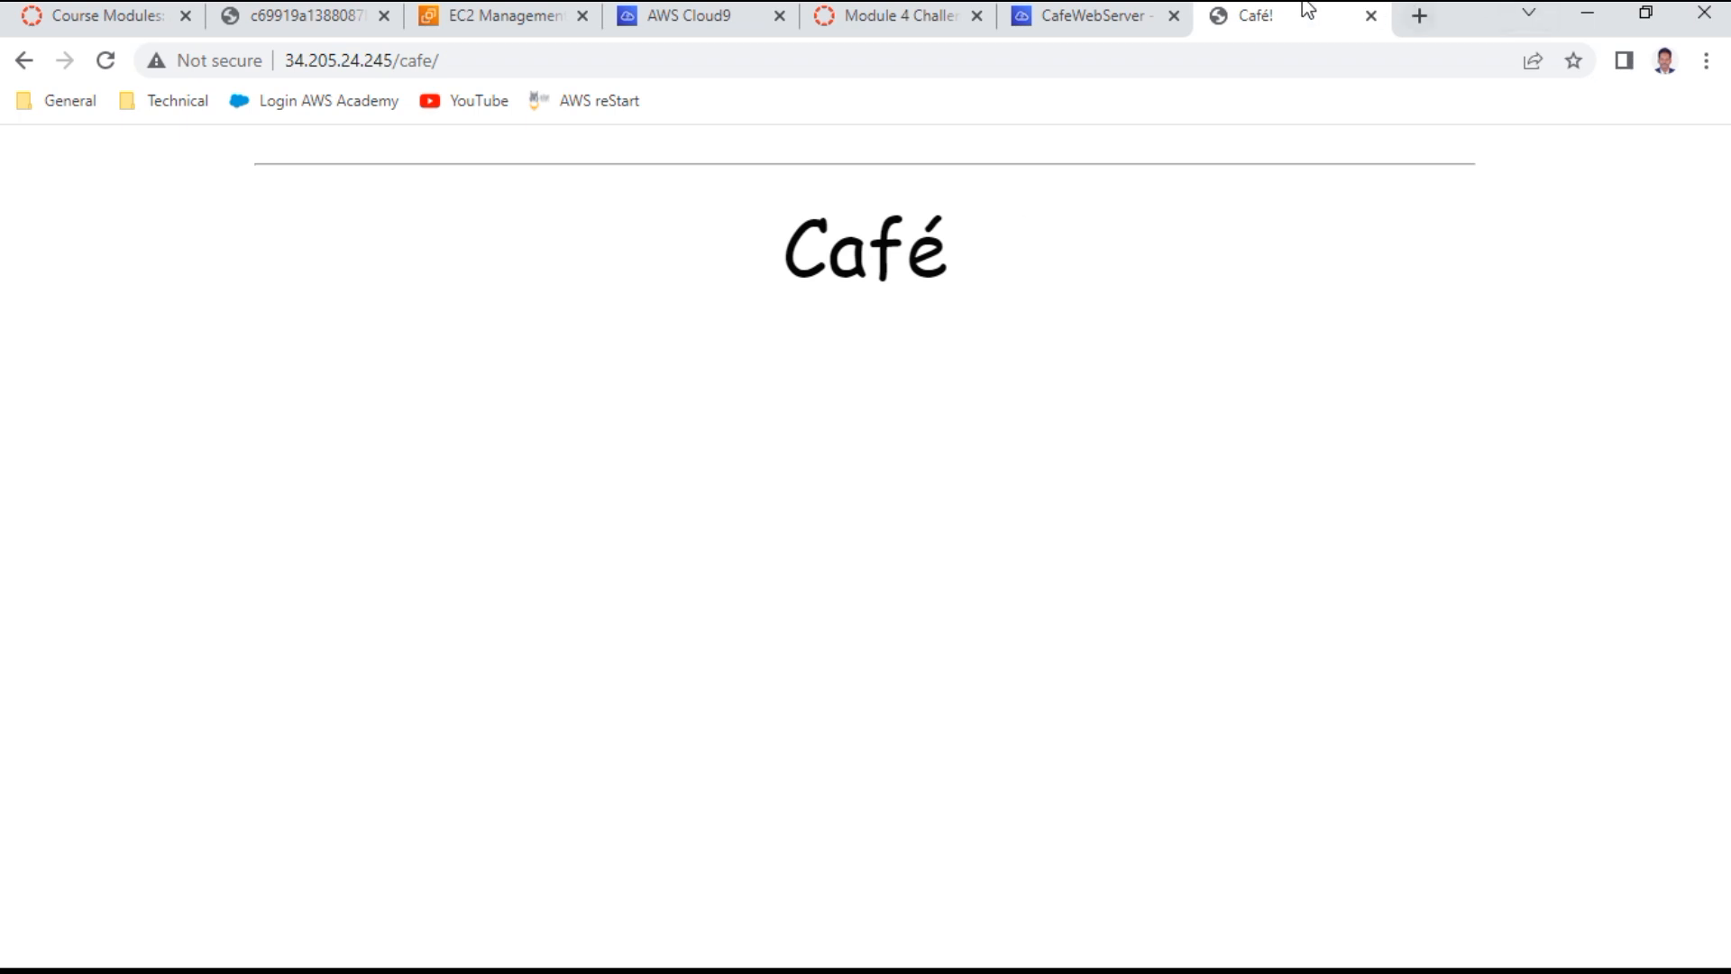
Return to the lab instructions and read step 18 on observing how the application is designed to work
left_click(1103, 14)
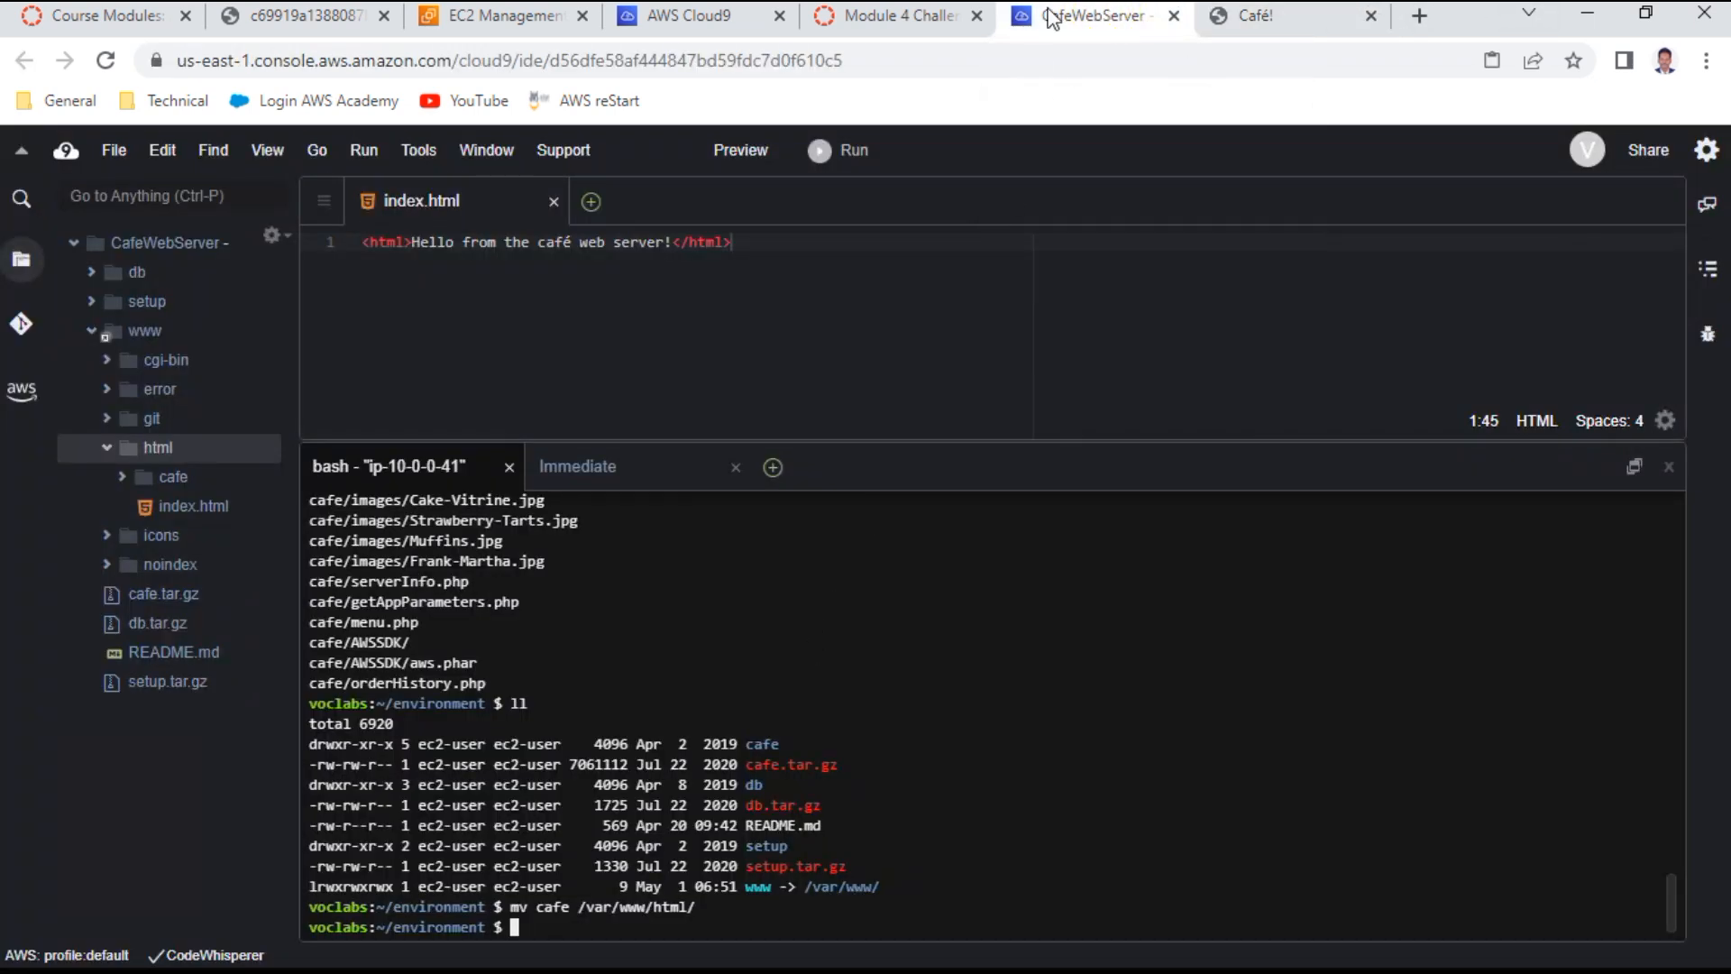
left_click(919, 16)
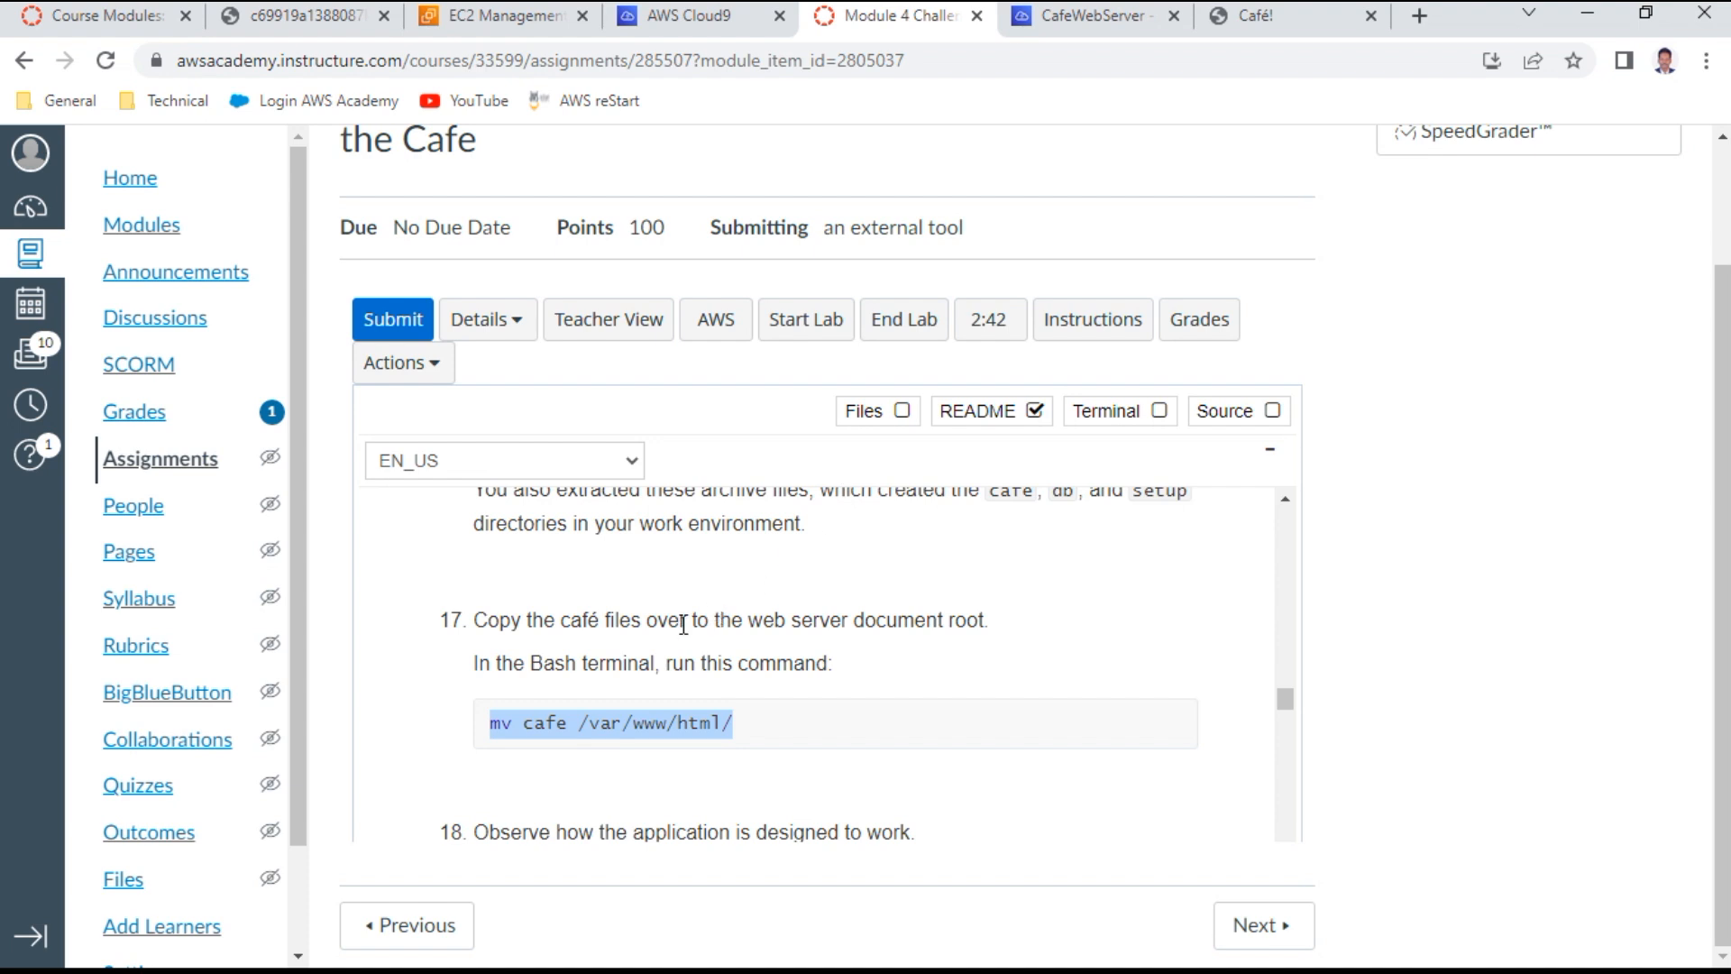
scroll(712, 683, "down", 1)
scroll(712, 684, "down", 1)
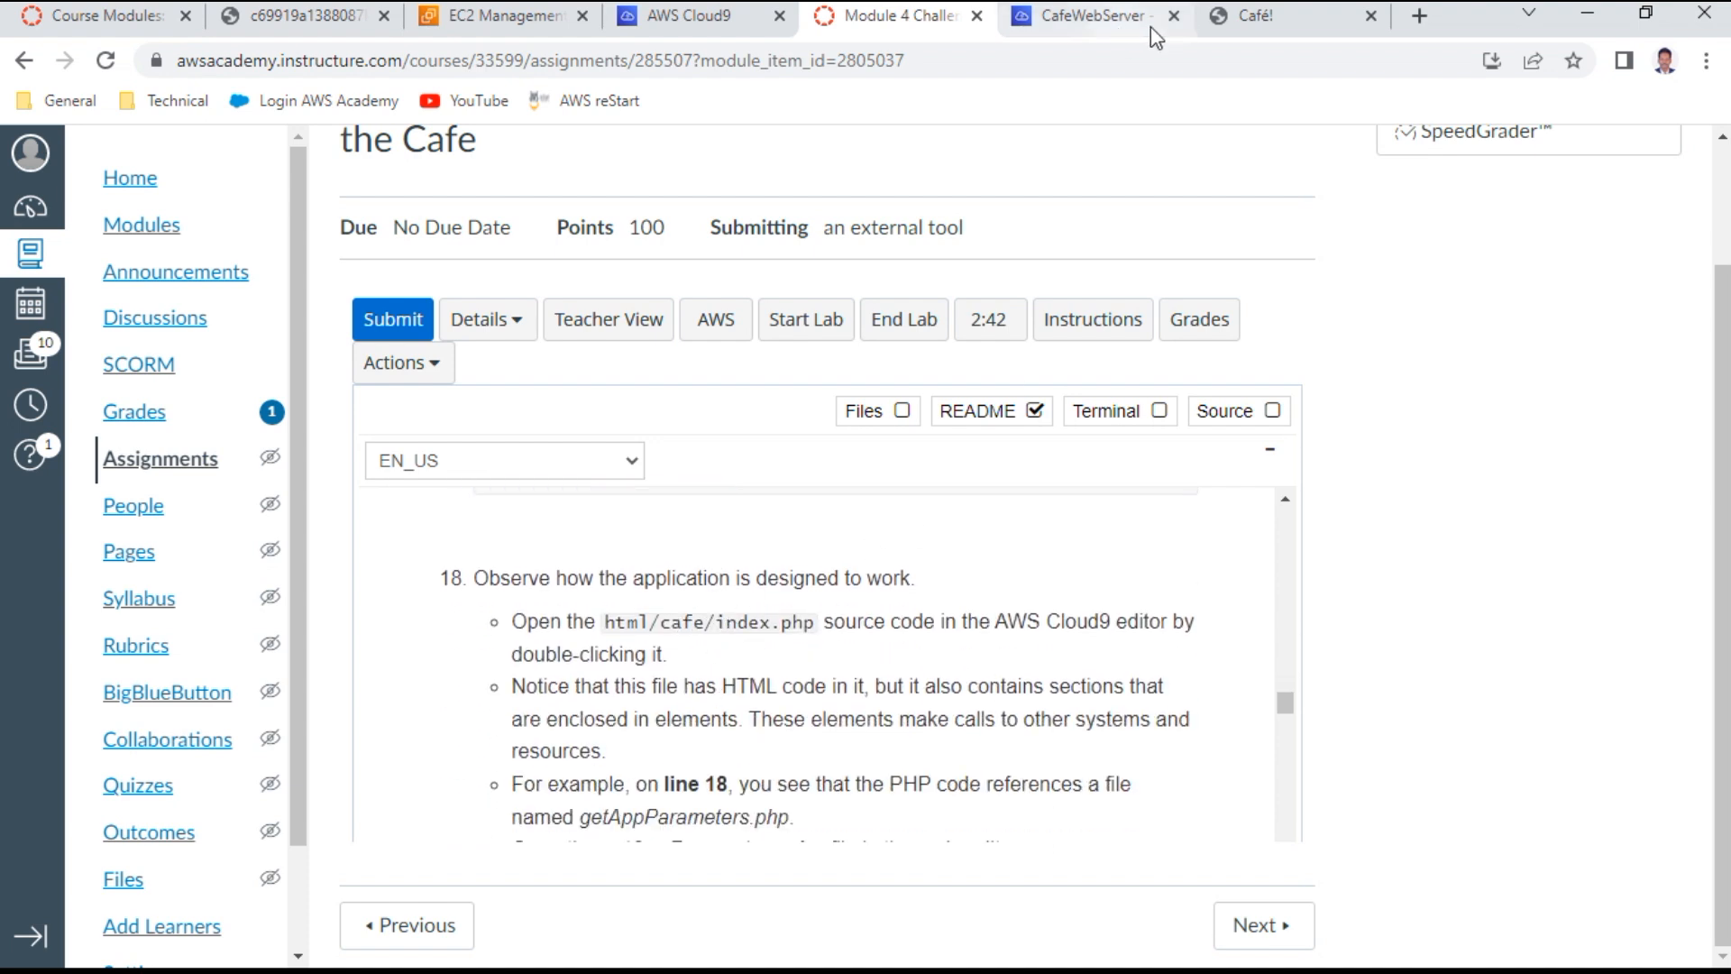
Load 34.205.24.245/cafe/index.php in the browser to view the café's home page
left_click(1227, 18)
left_click(448, 50)
left_click(455, 56)
type("in")
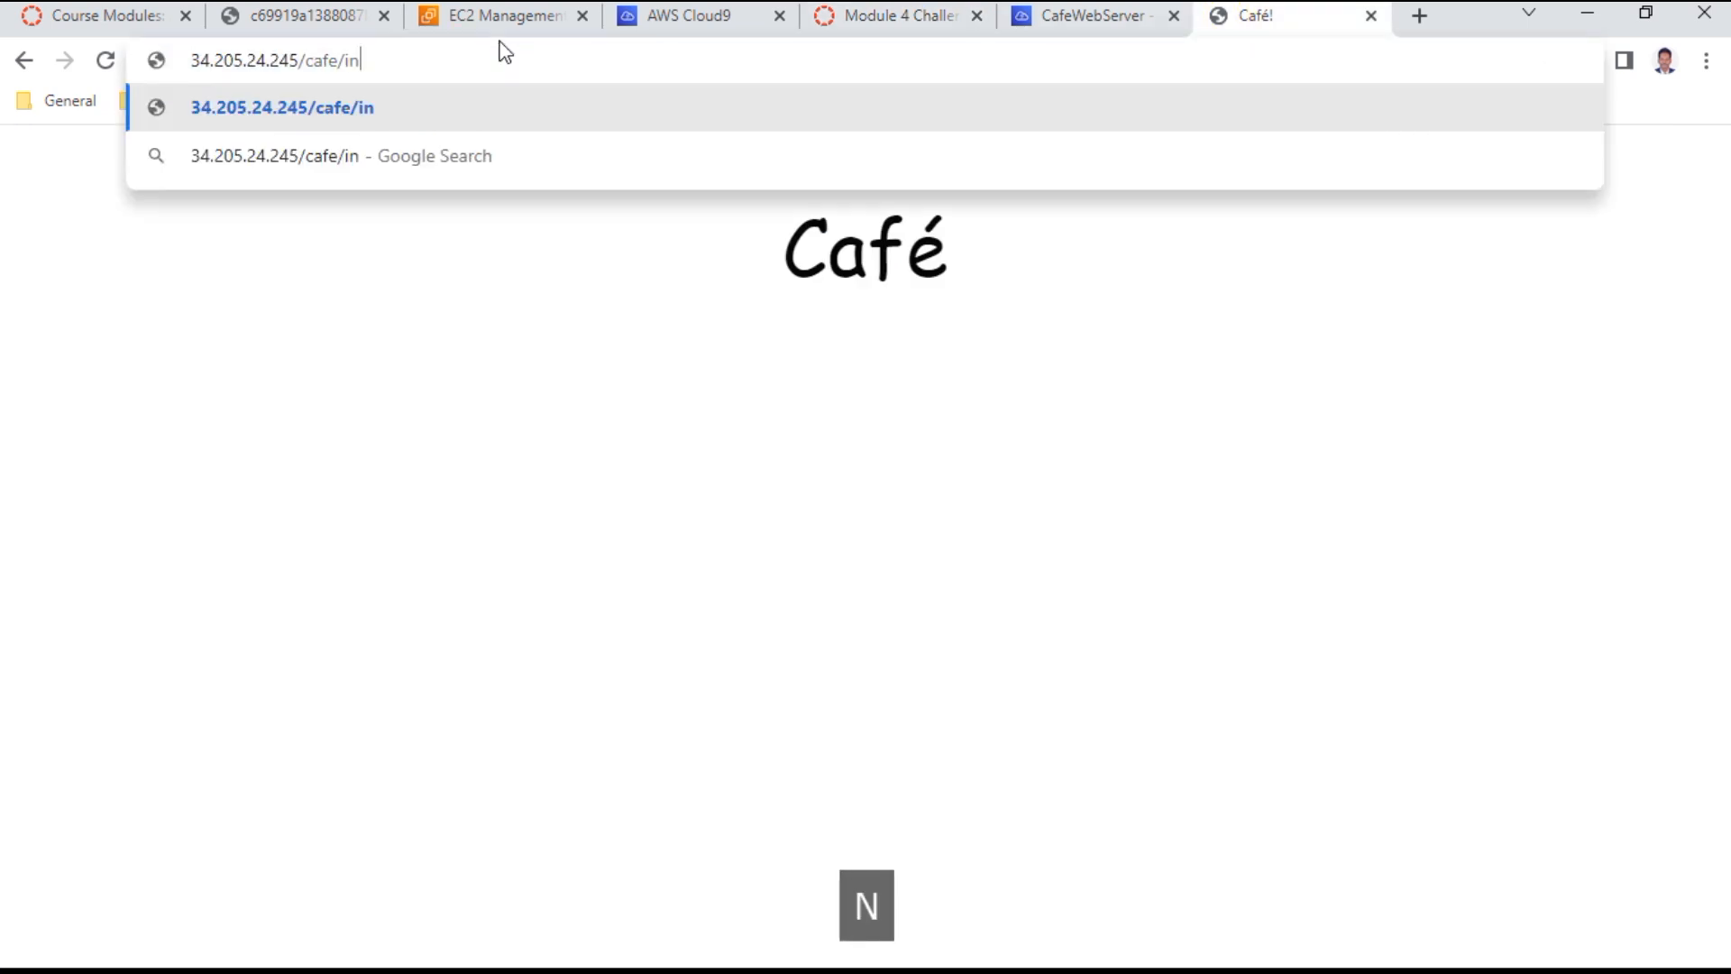
type("dex.php")
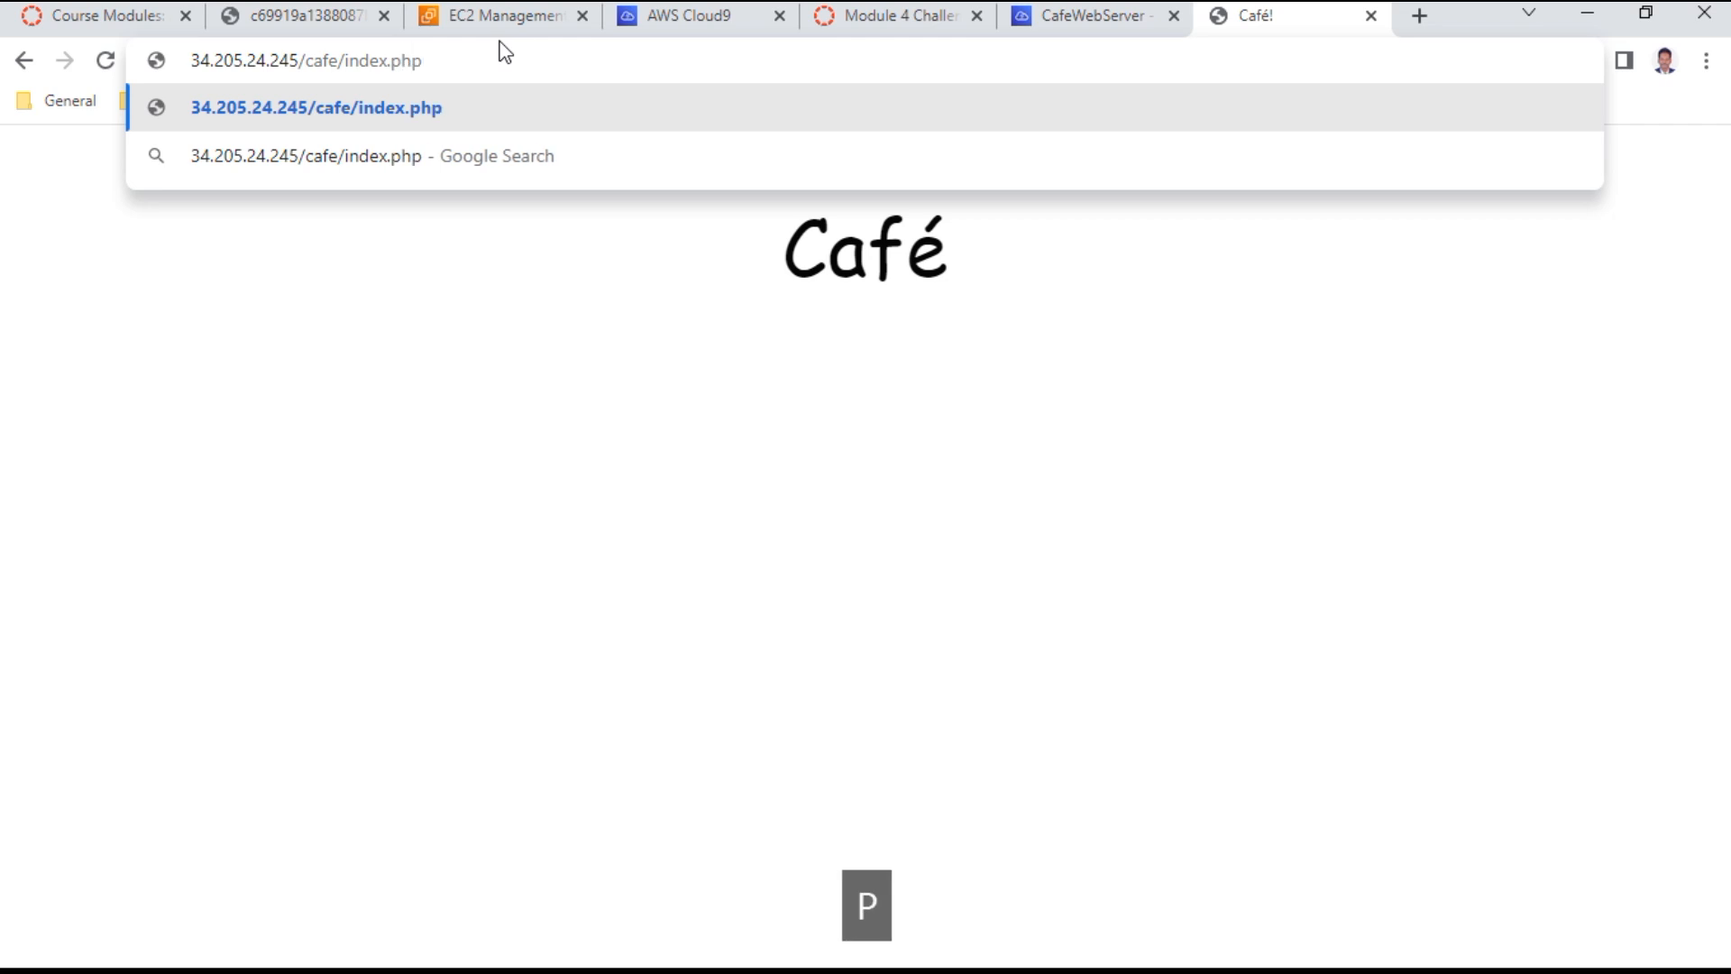
key("Return")
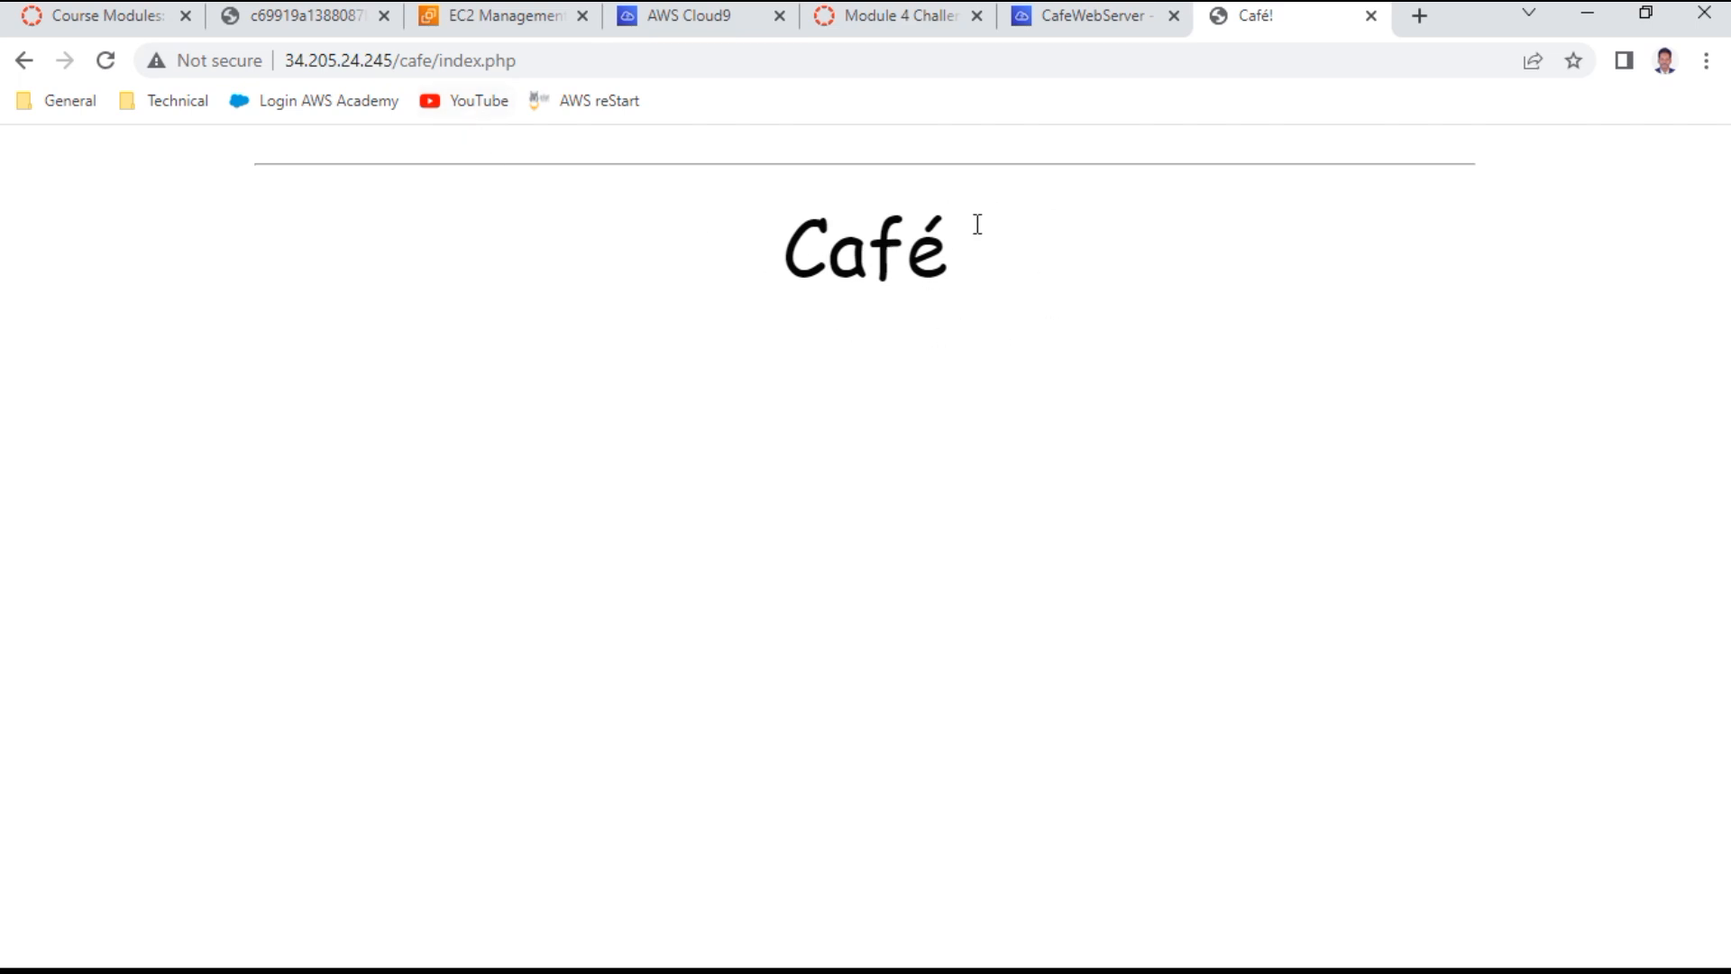
Check step 18 in the lab instructions and expand the html/cafe folder in the Cloud9 file tree
left_click(1113, 17)
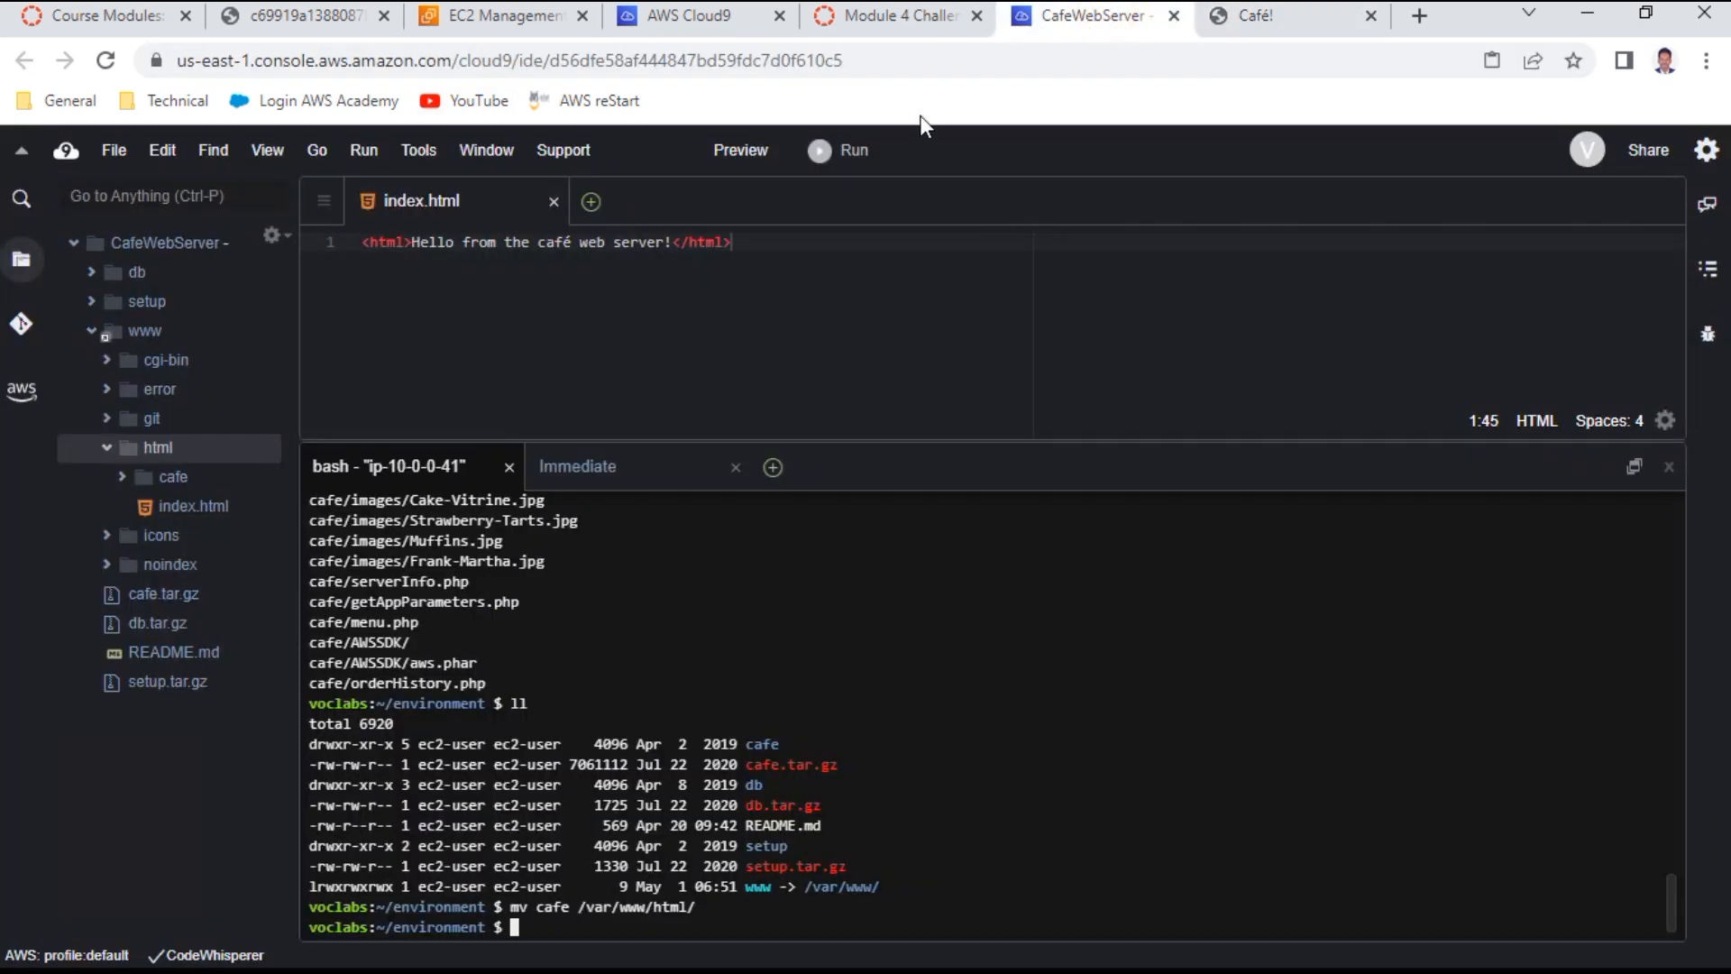
left_click(910, 15)
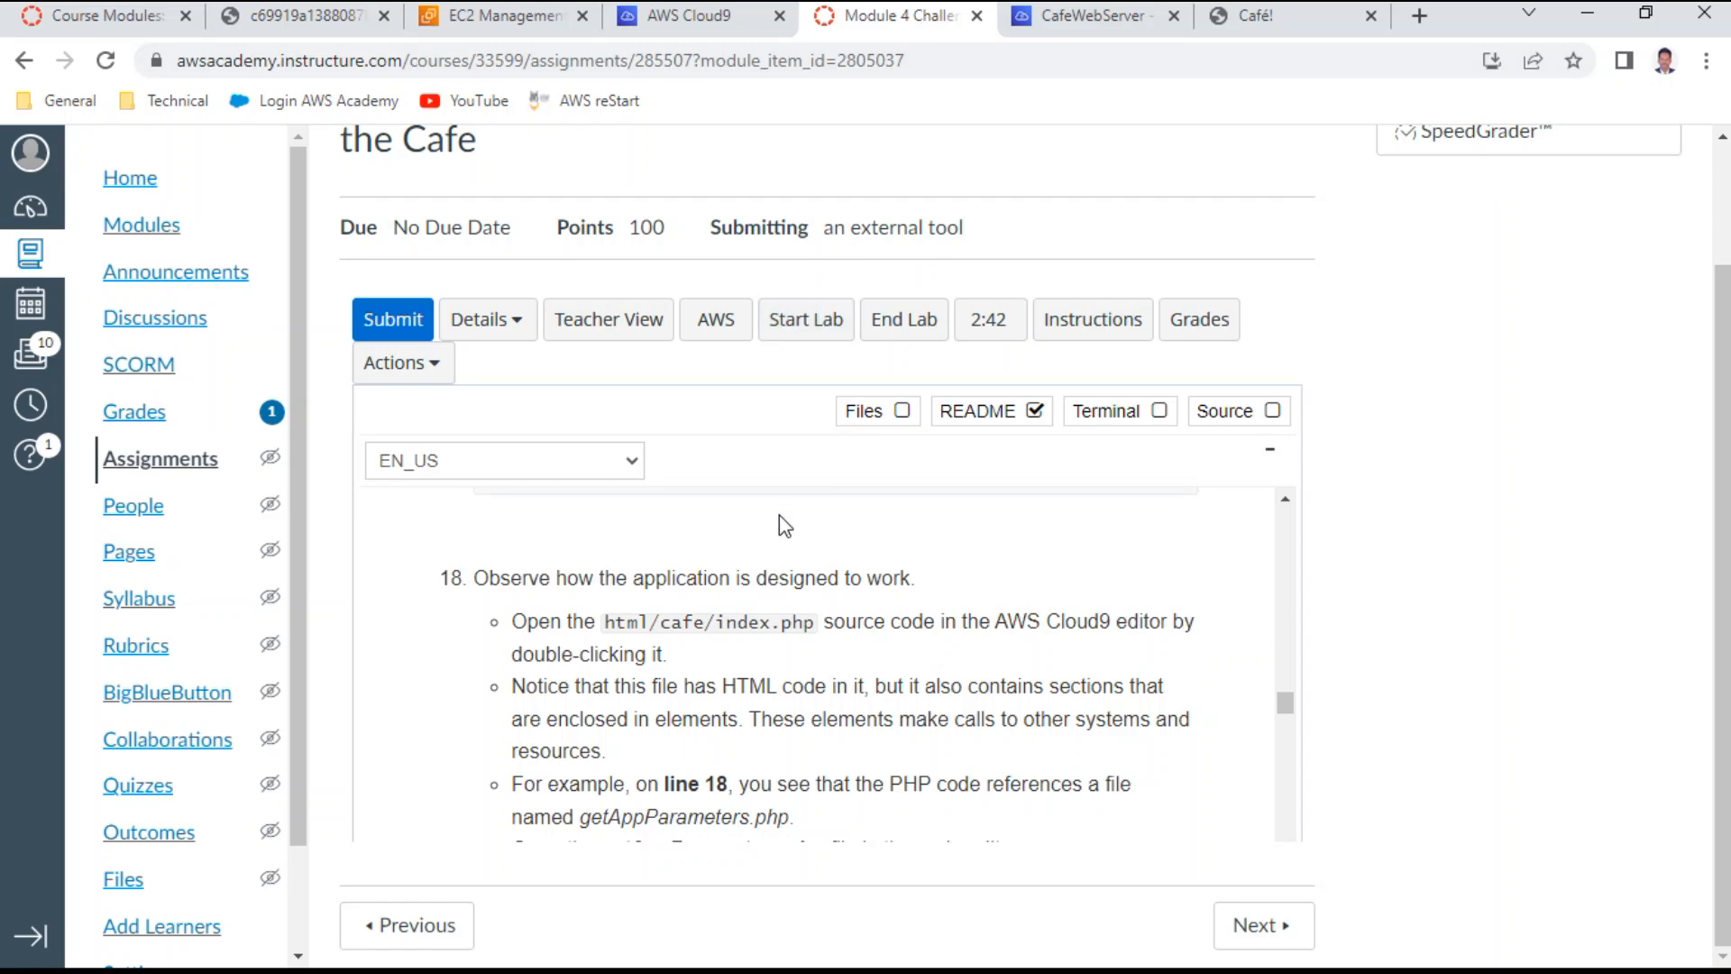
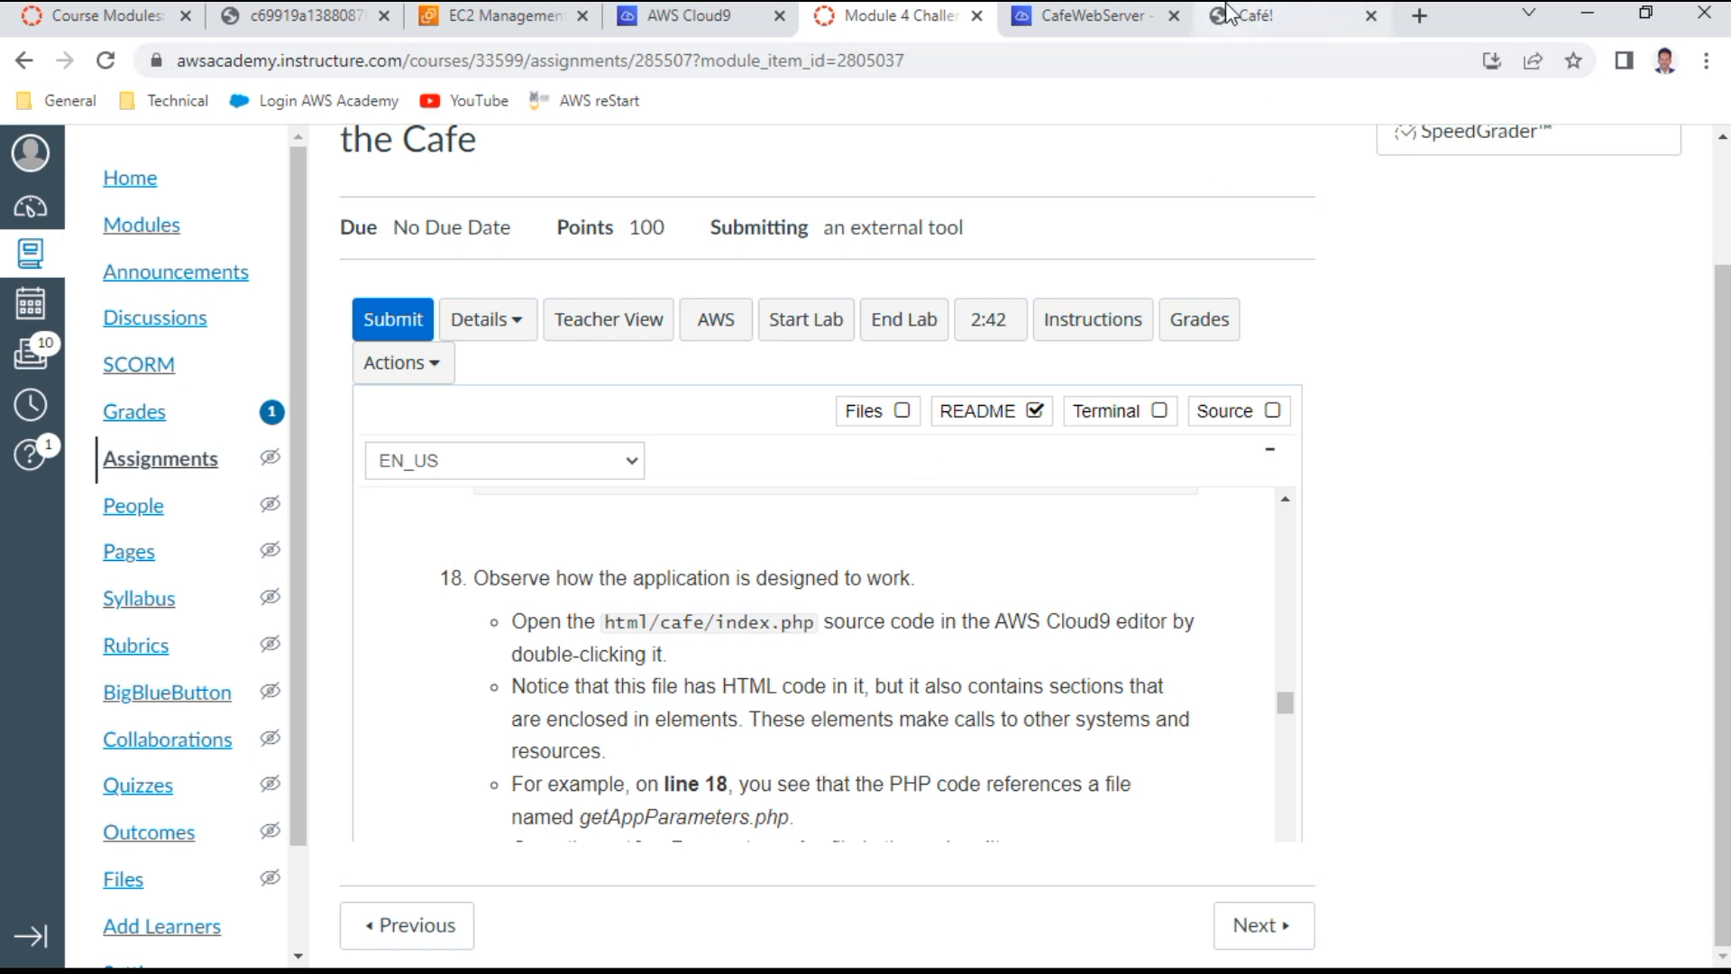
left_click(1089, 15)
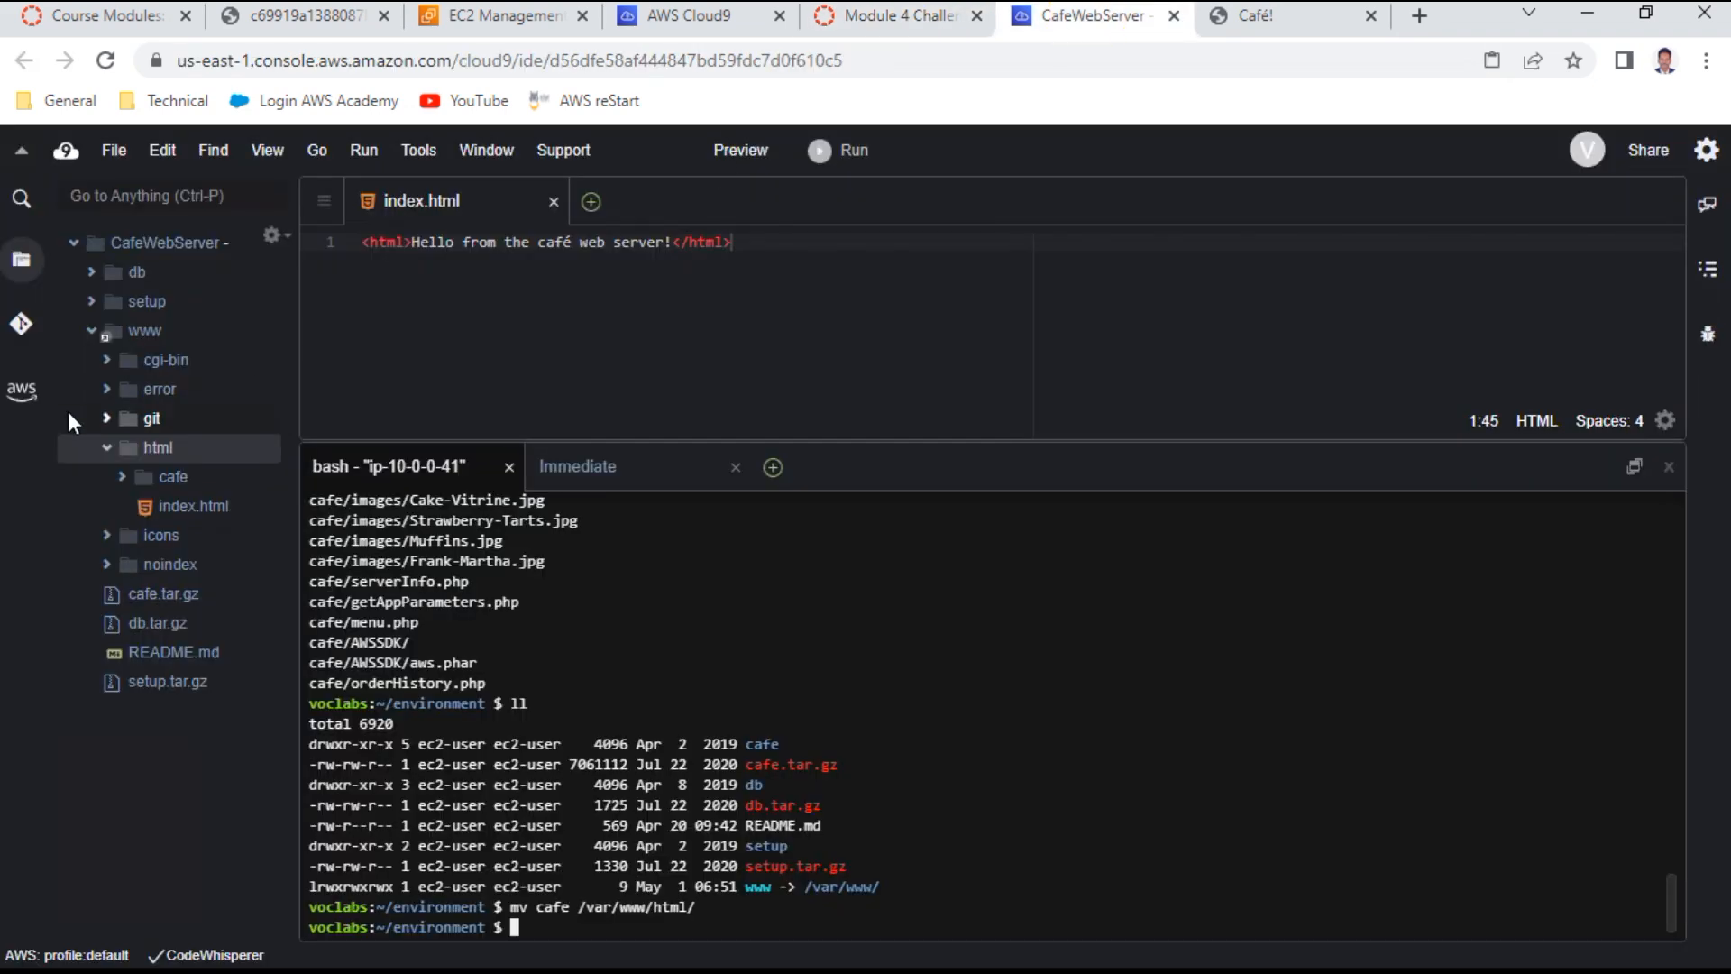
left_click(175, 476)
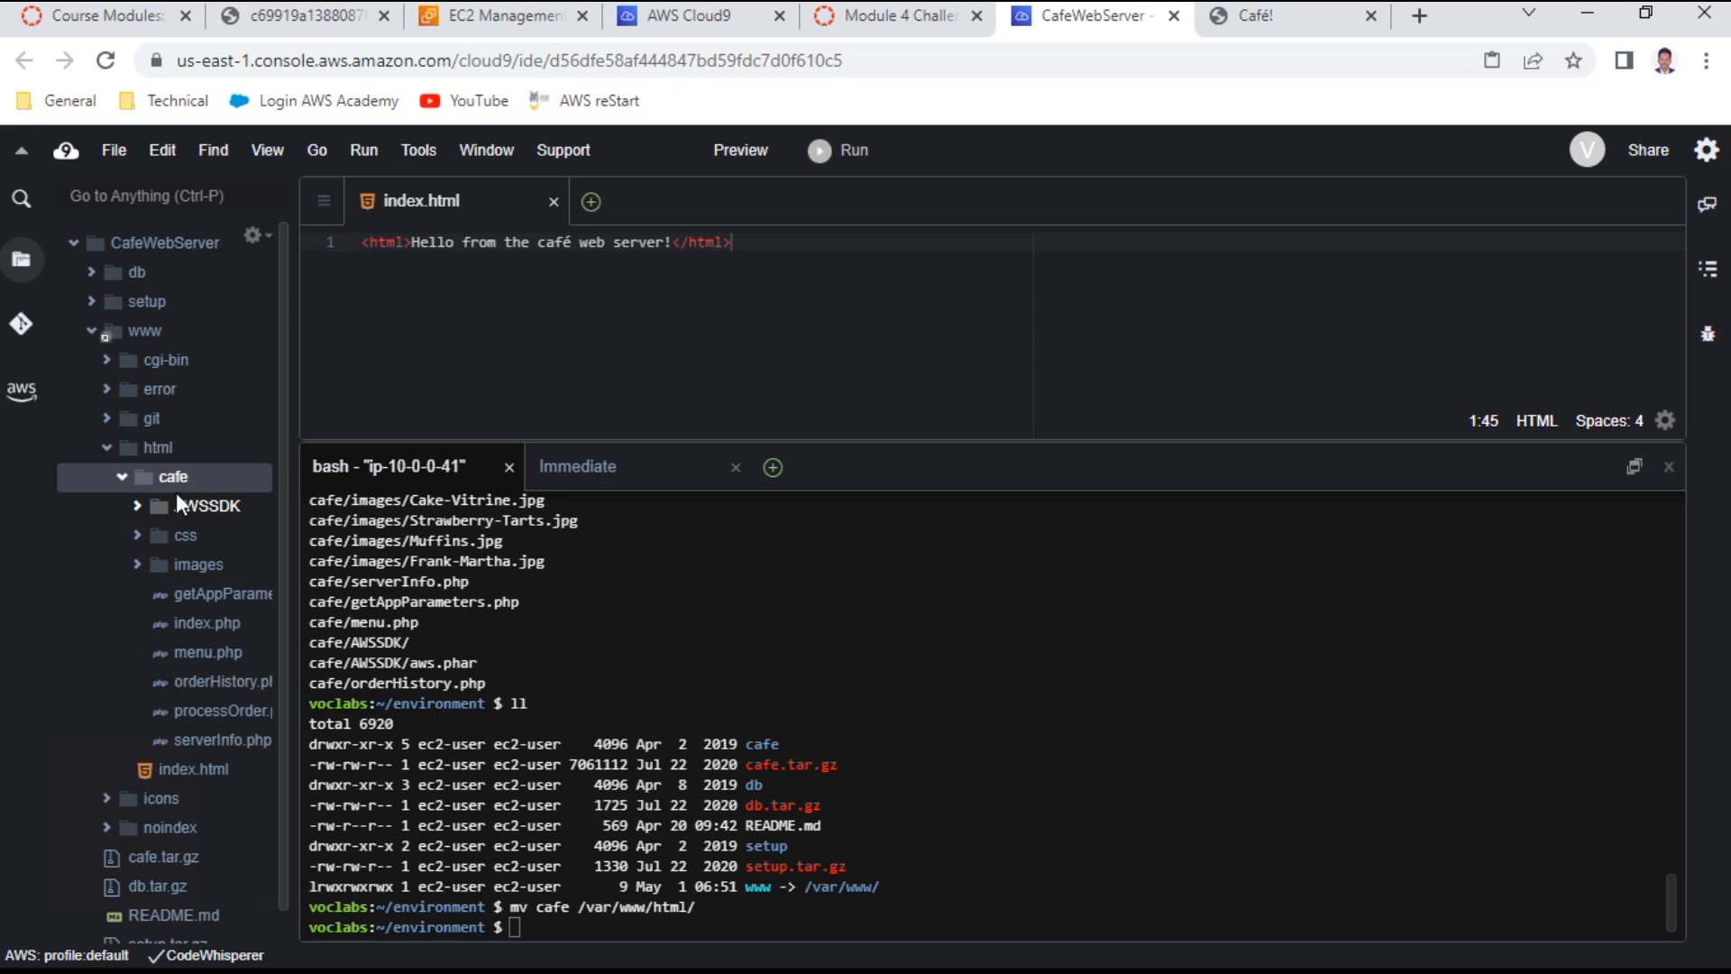
left_click(170, 479)
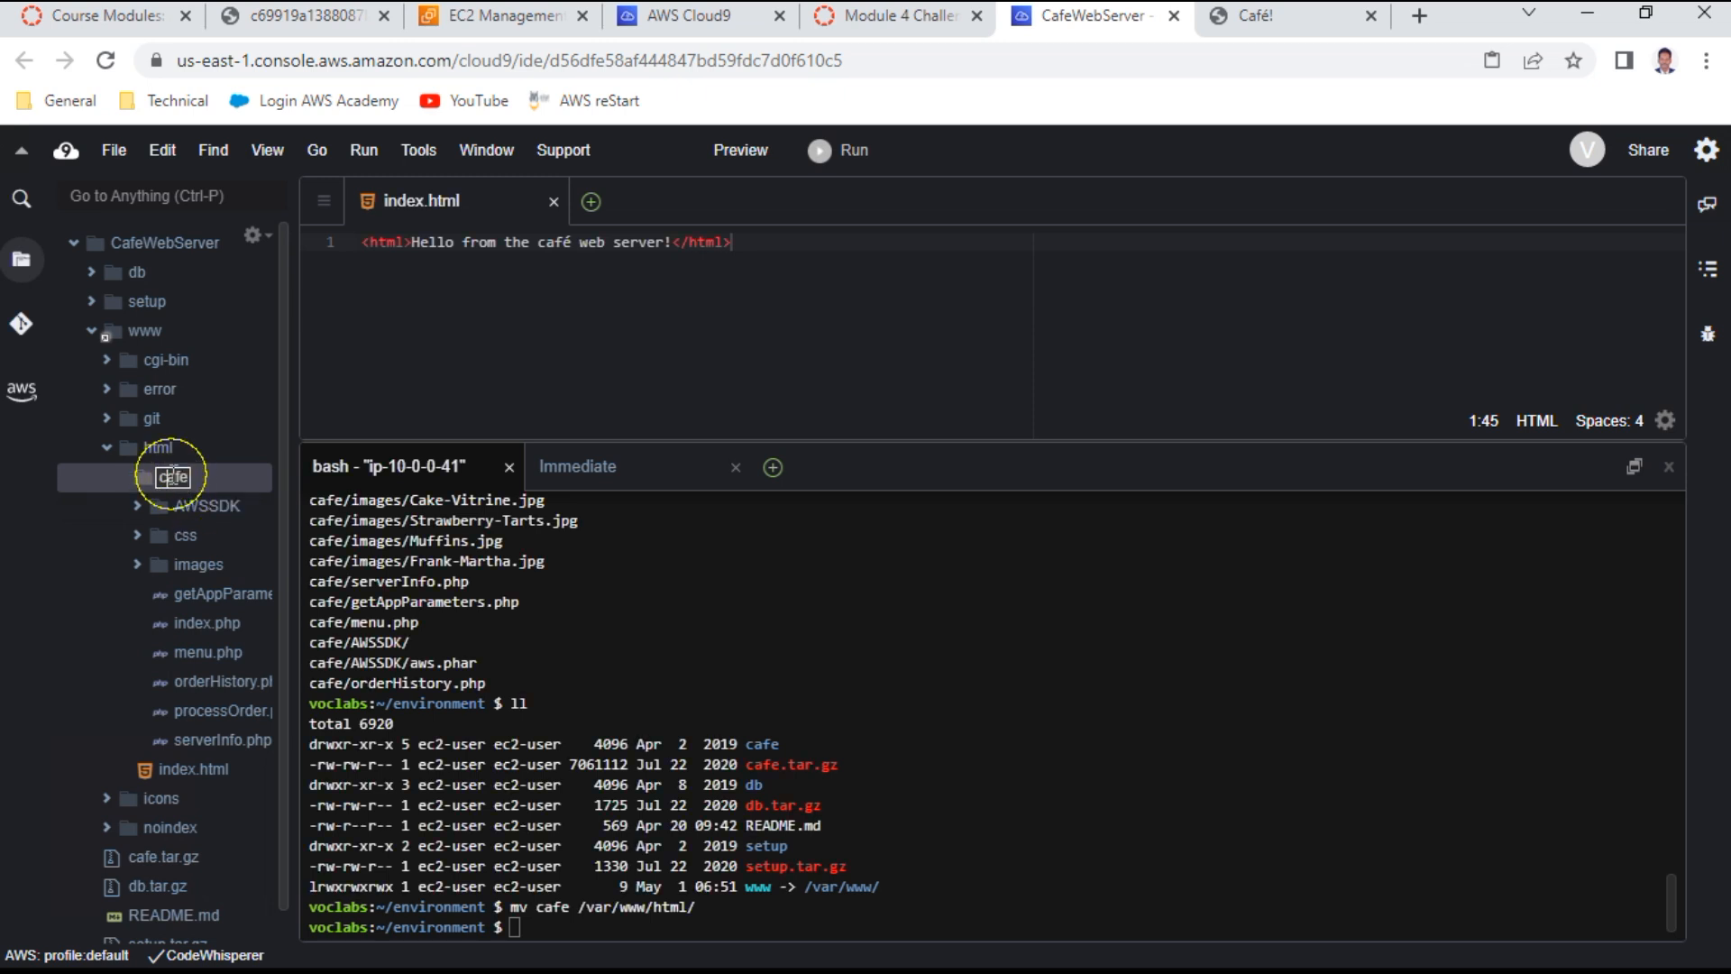
left_click(253, 448)
left_click(166, 476)
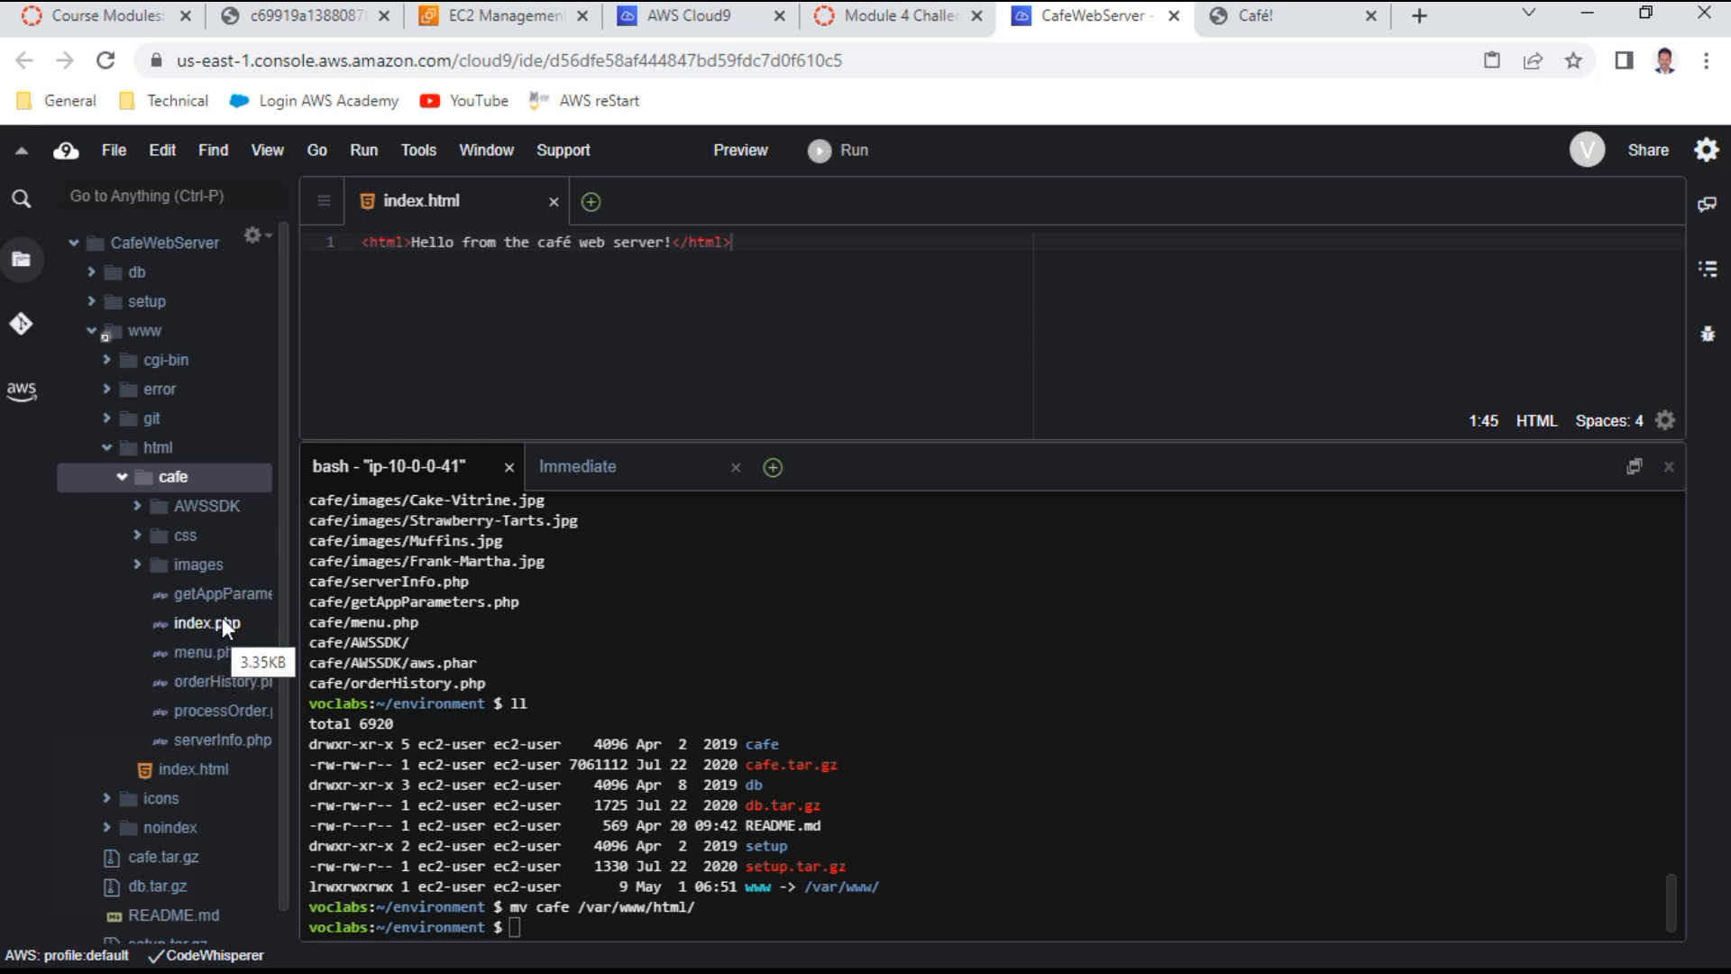
Open html/cafe/index.php in the Cloud9 code editor and enlarge the editor area above the terminal
left_click(885, 24)
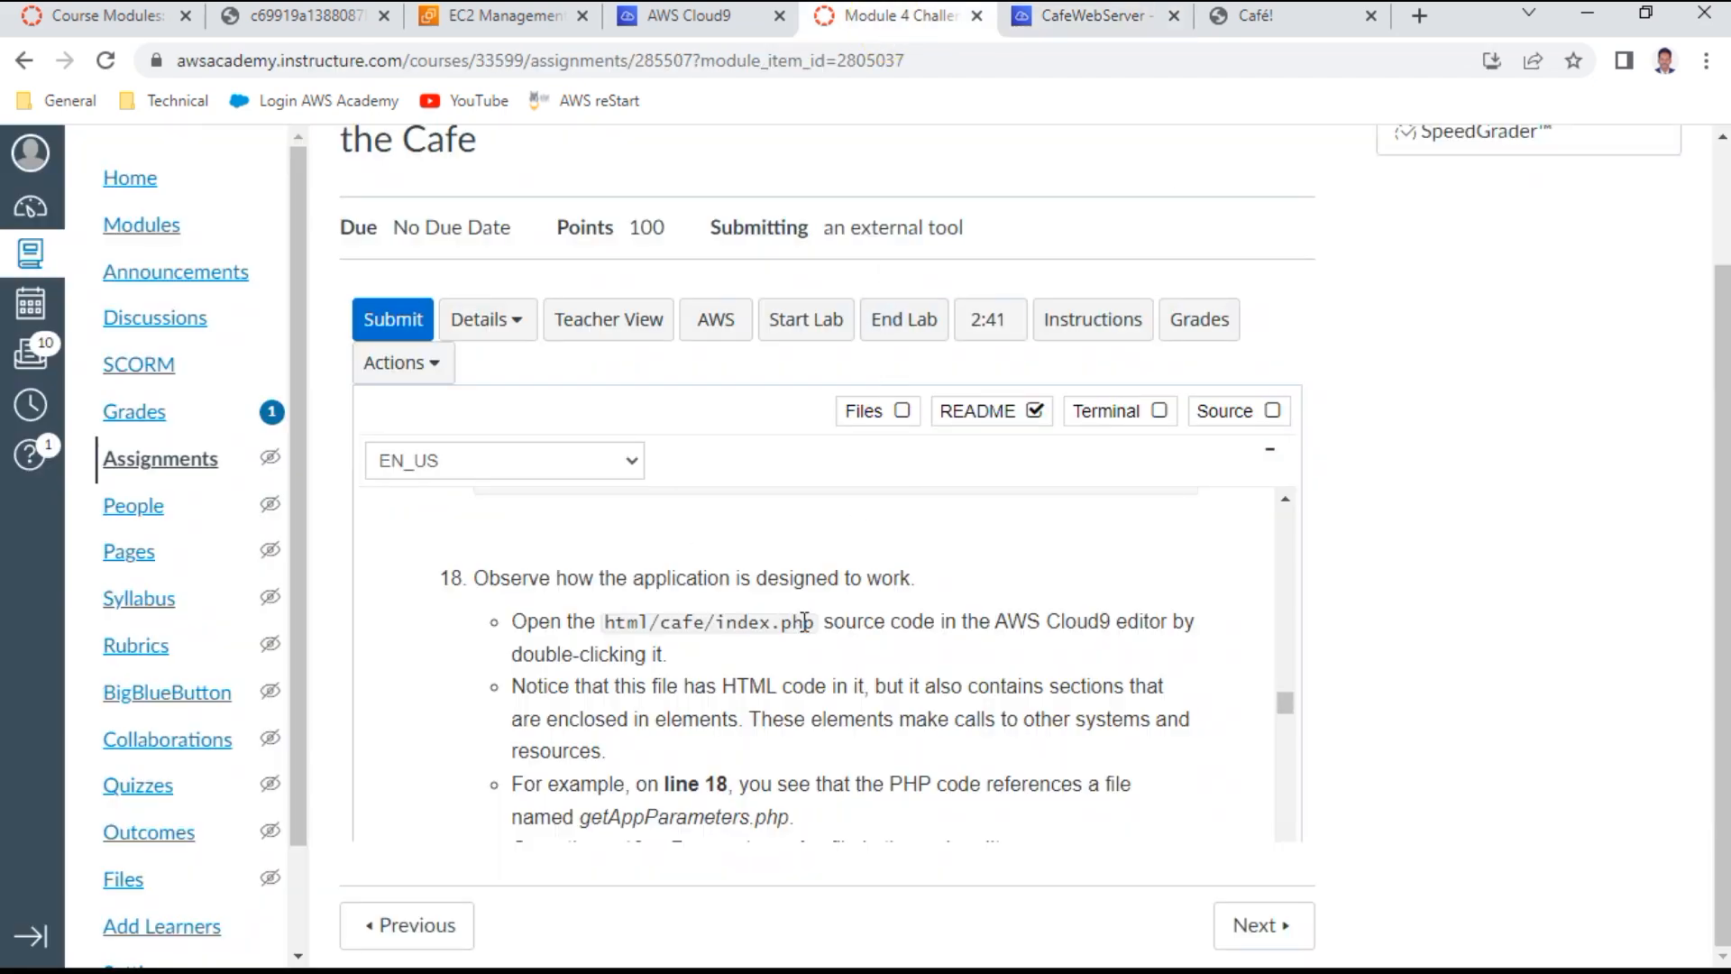
left_click(1163, 14)
scroll(251, 609, "down", 1)
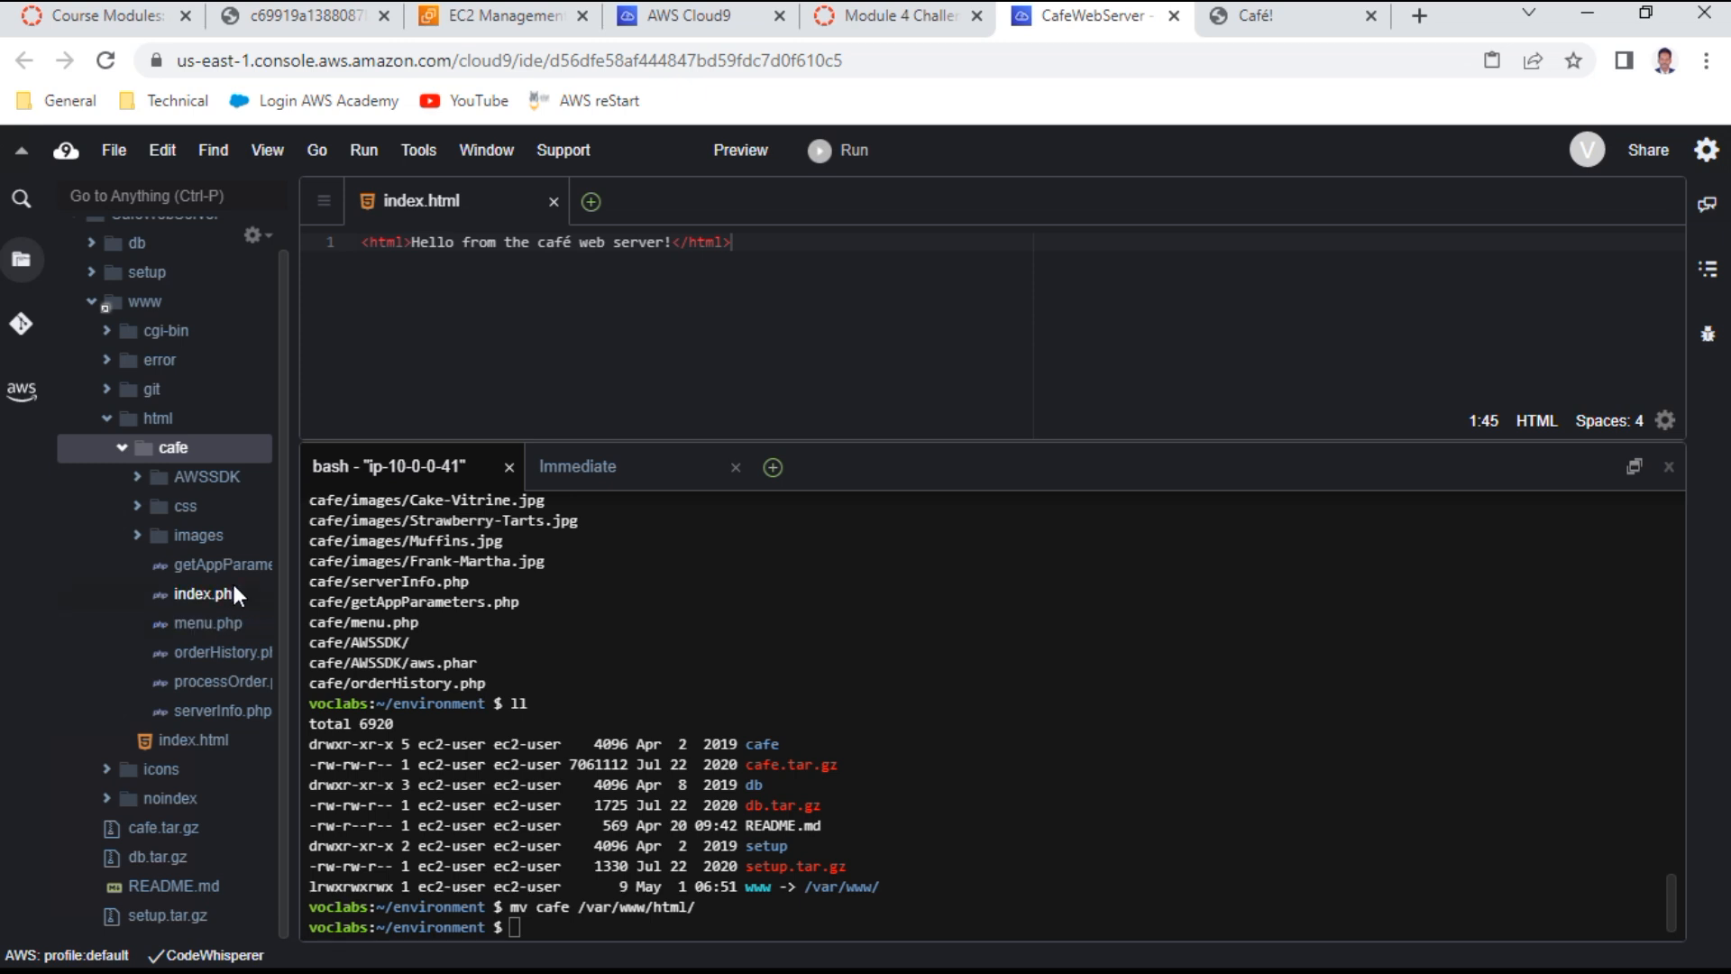
left_click(233, 595)
double_click(234, 593)
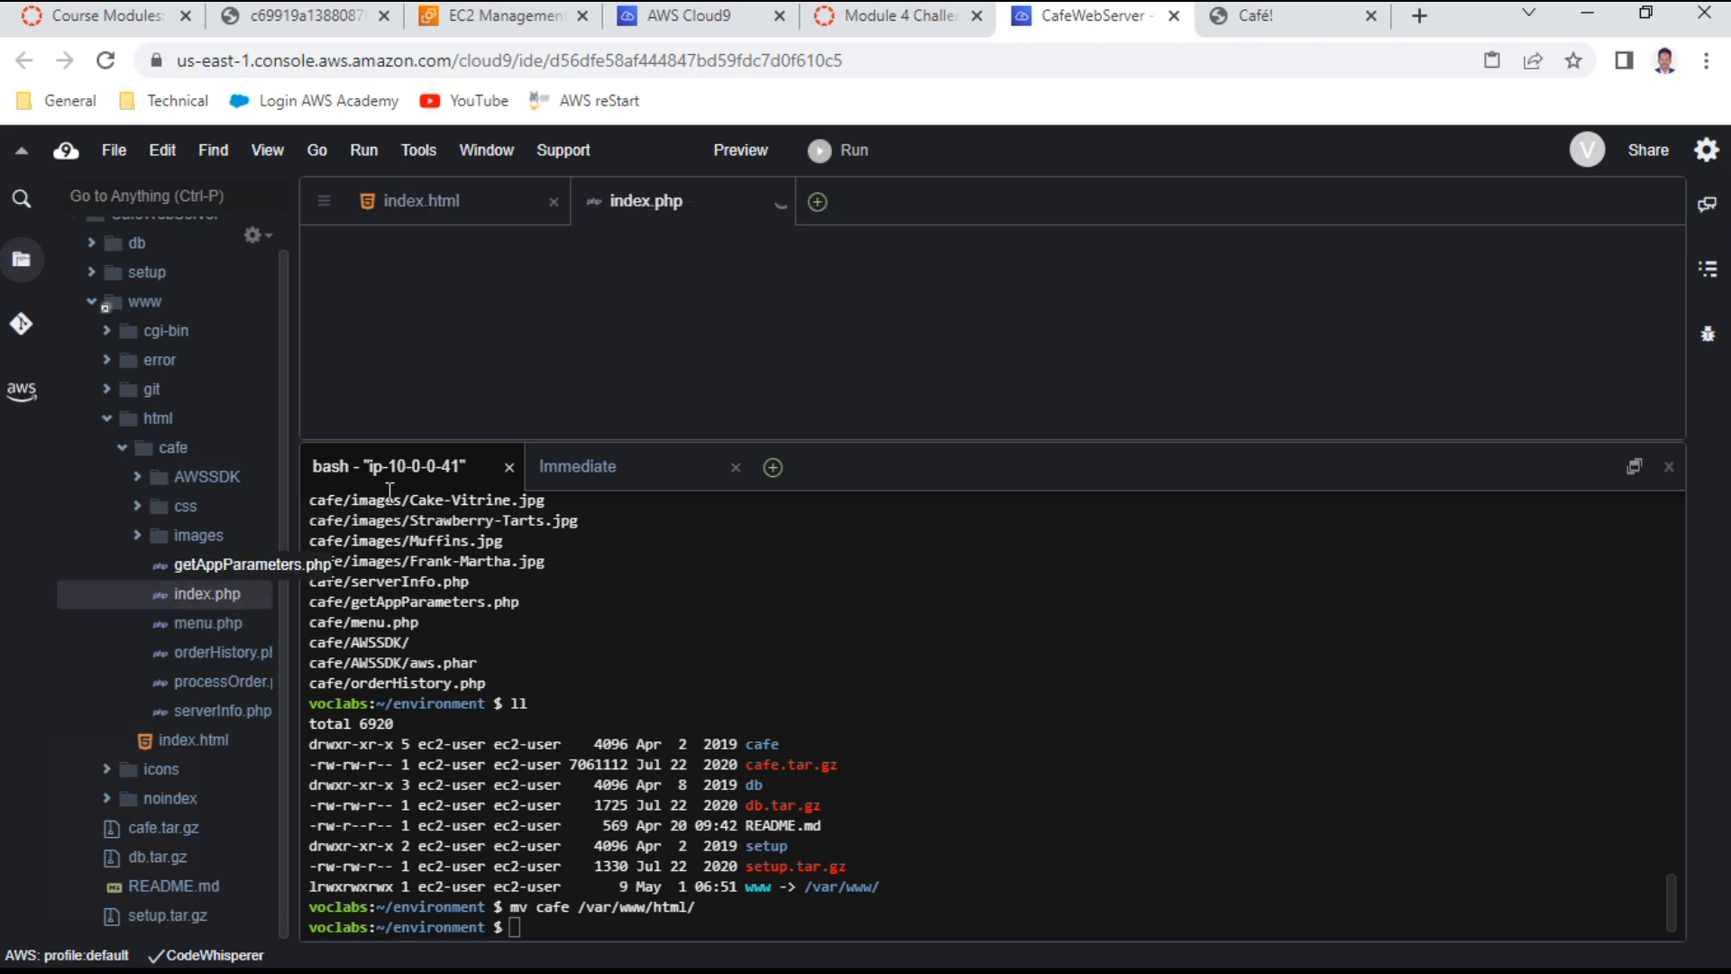
left_click_drag(984, 442, 952, 618)
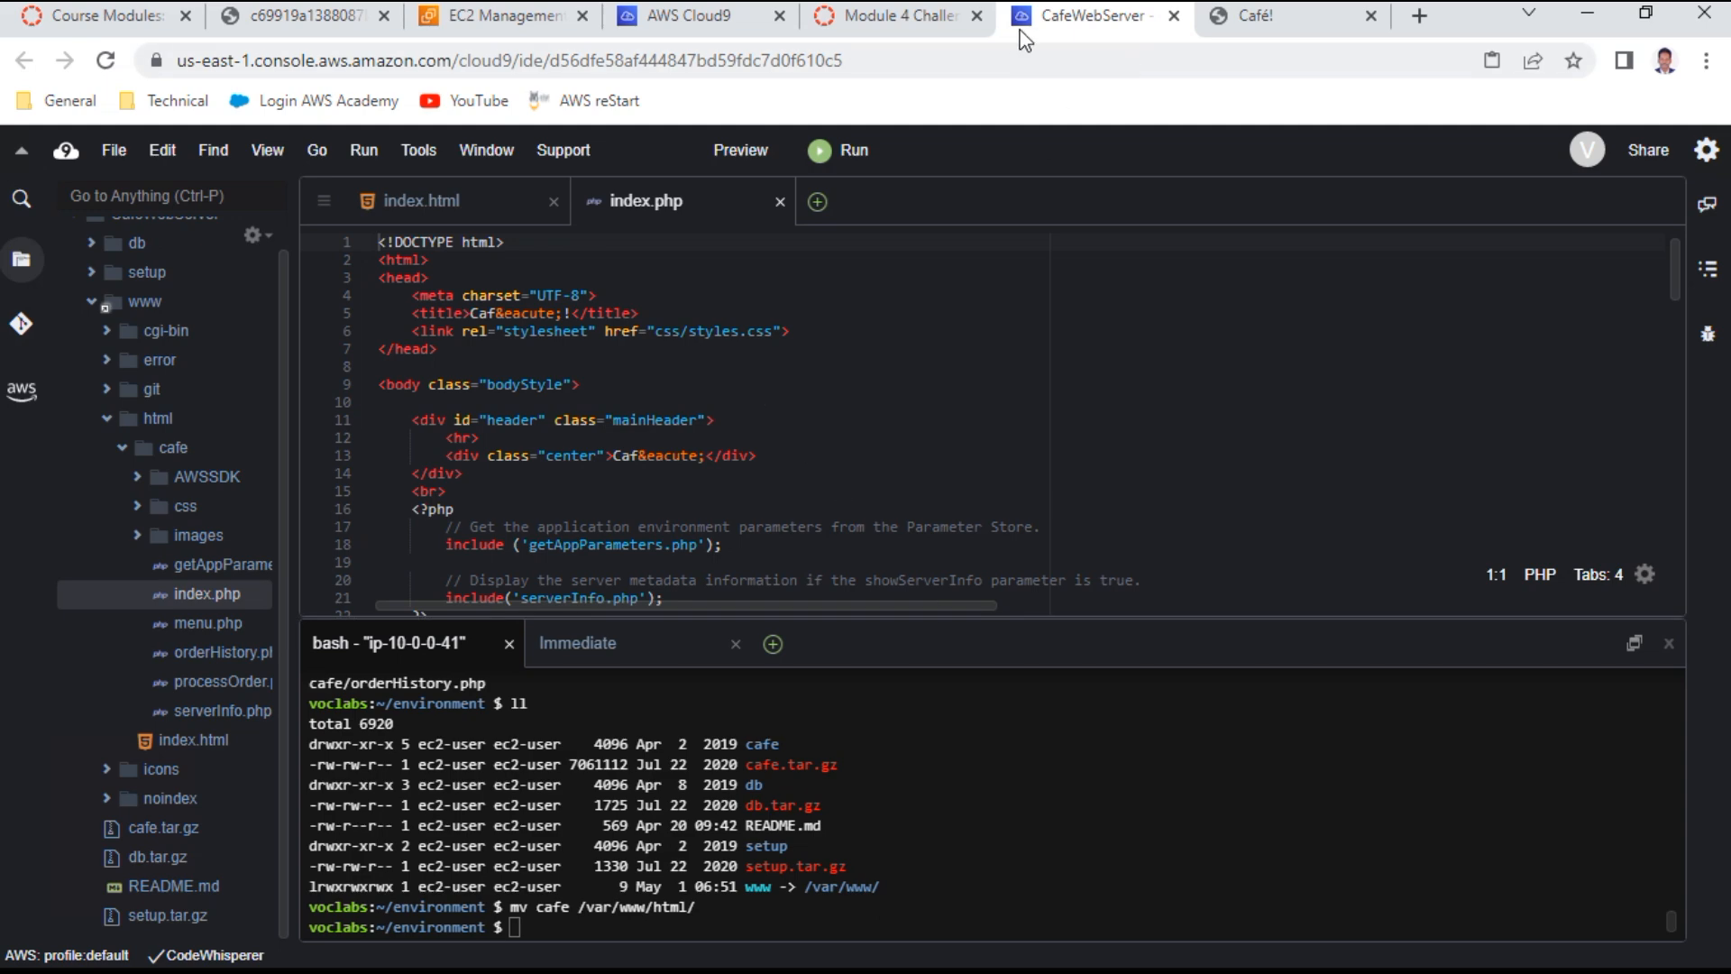
Compare the index.php source with step 18 of the lab instructions, including the getAppParameters.php reference on line 18
left_click(879, 16)
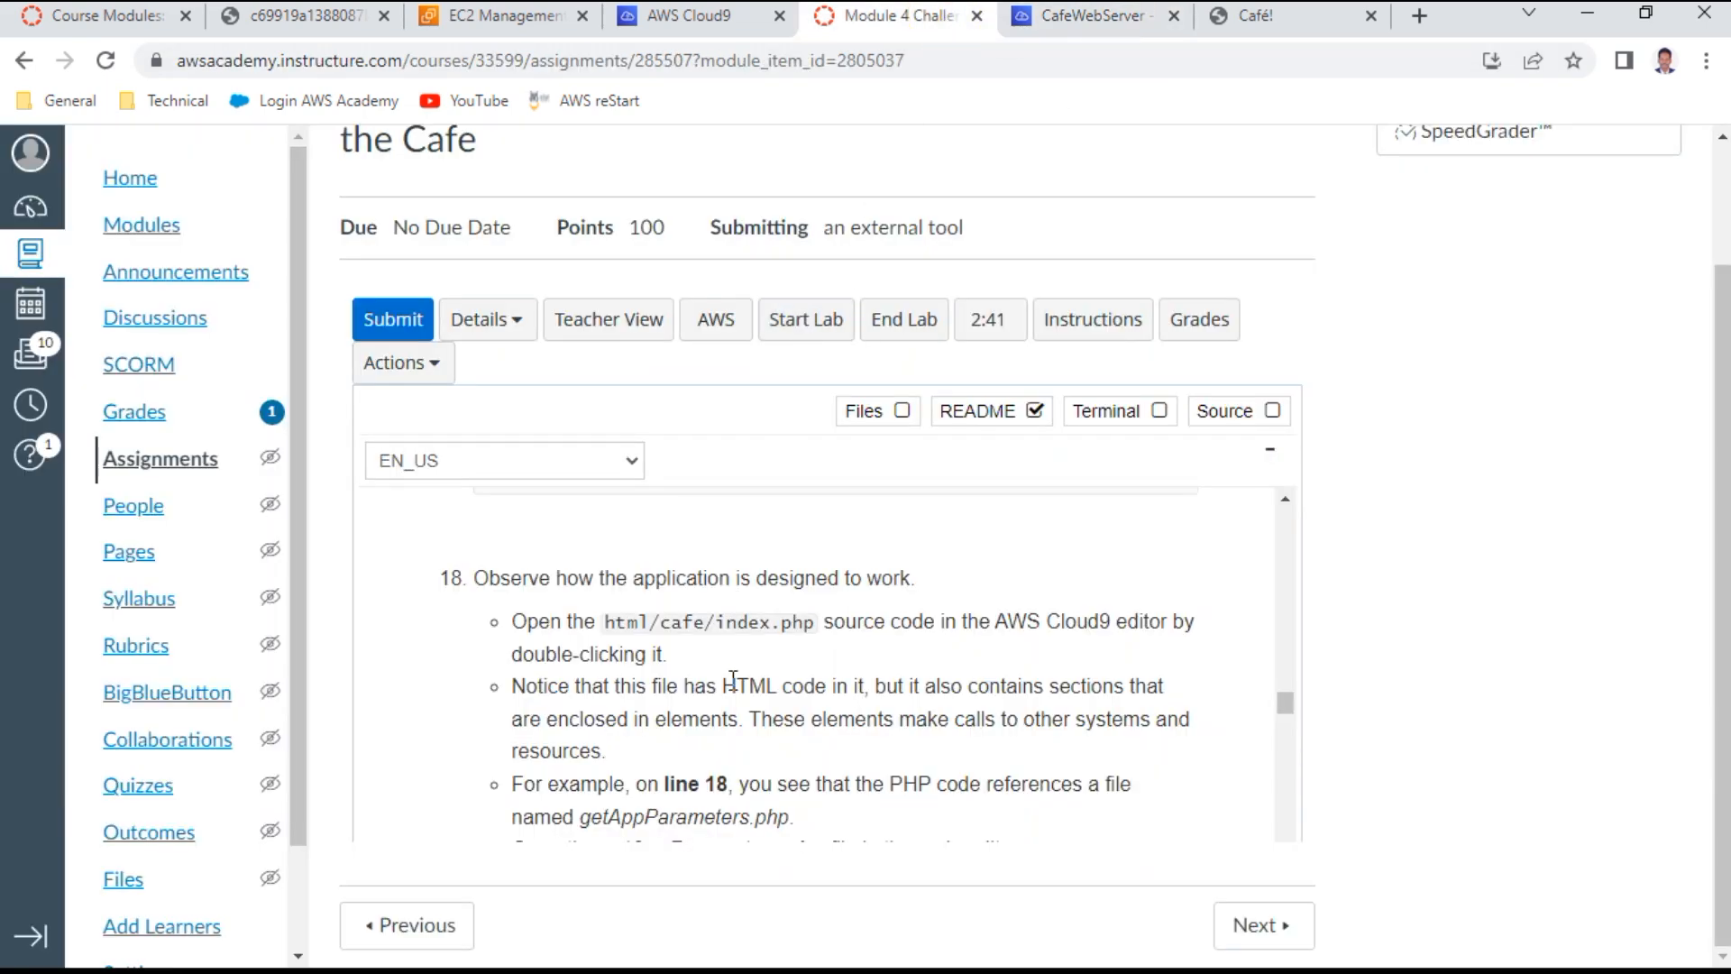
scroll(733, 679, "down", 2)
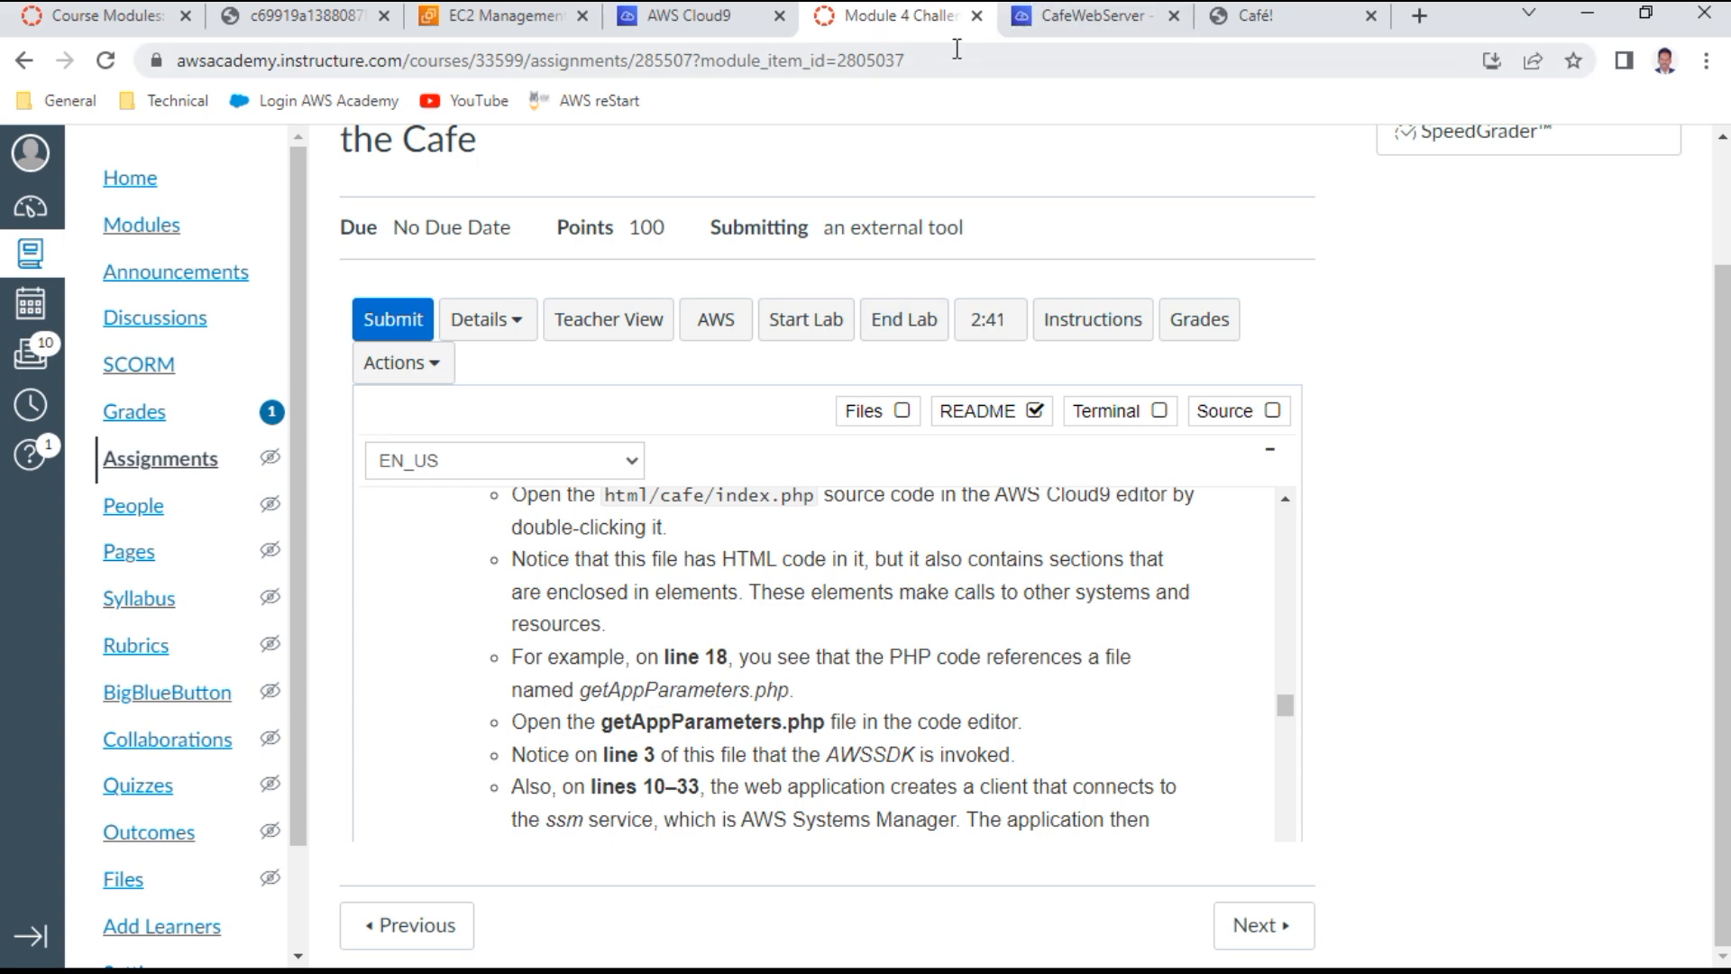
left_click(1115, 21)
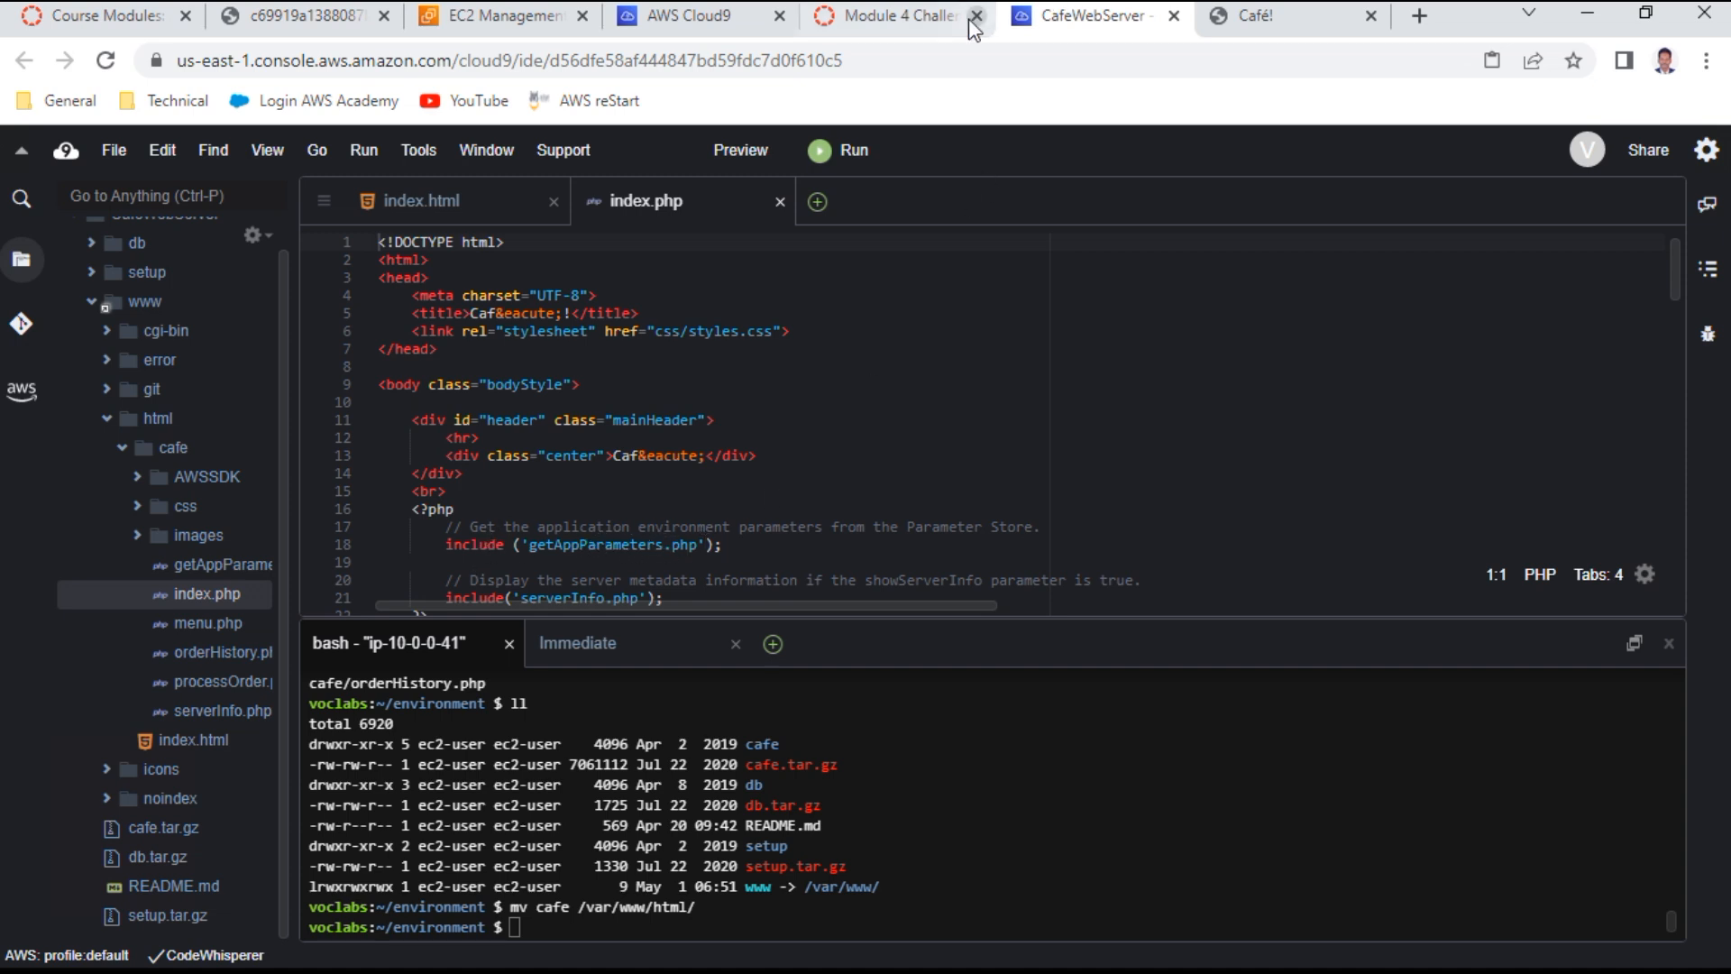
left_click(843, 18)
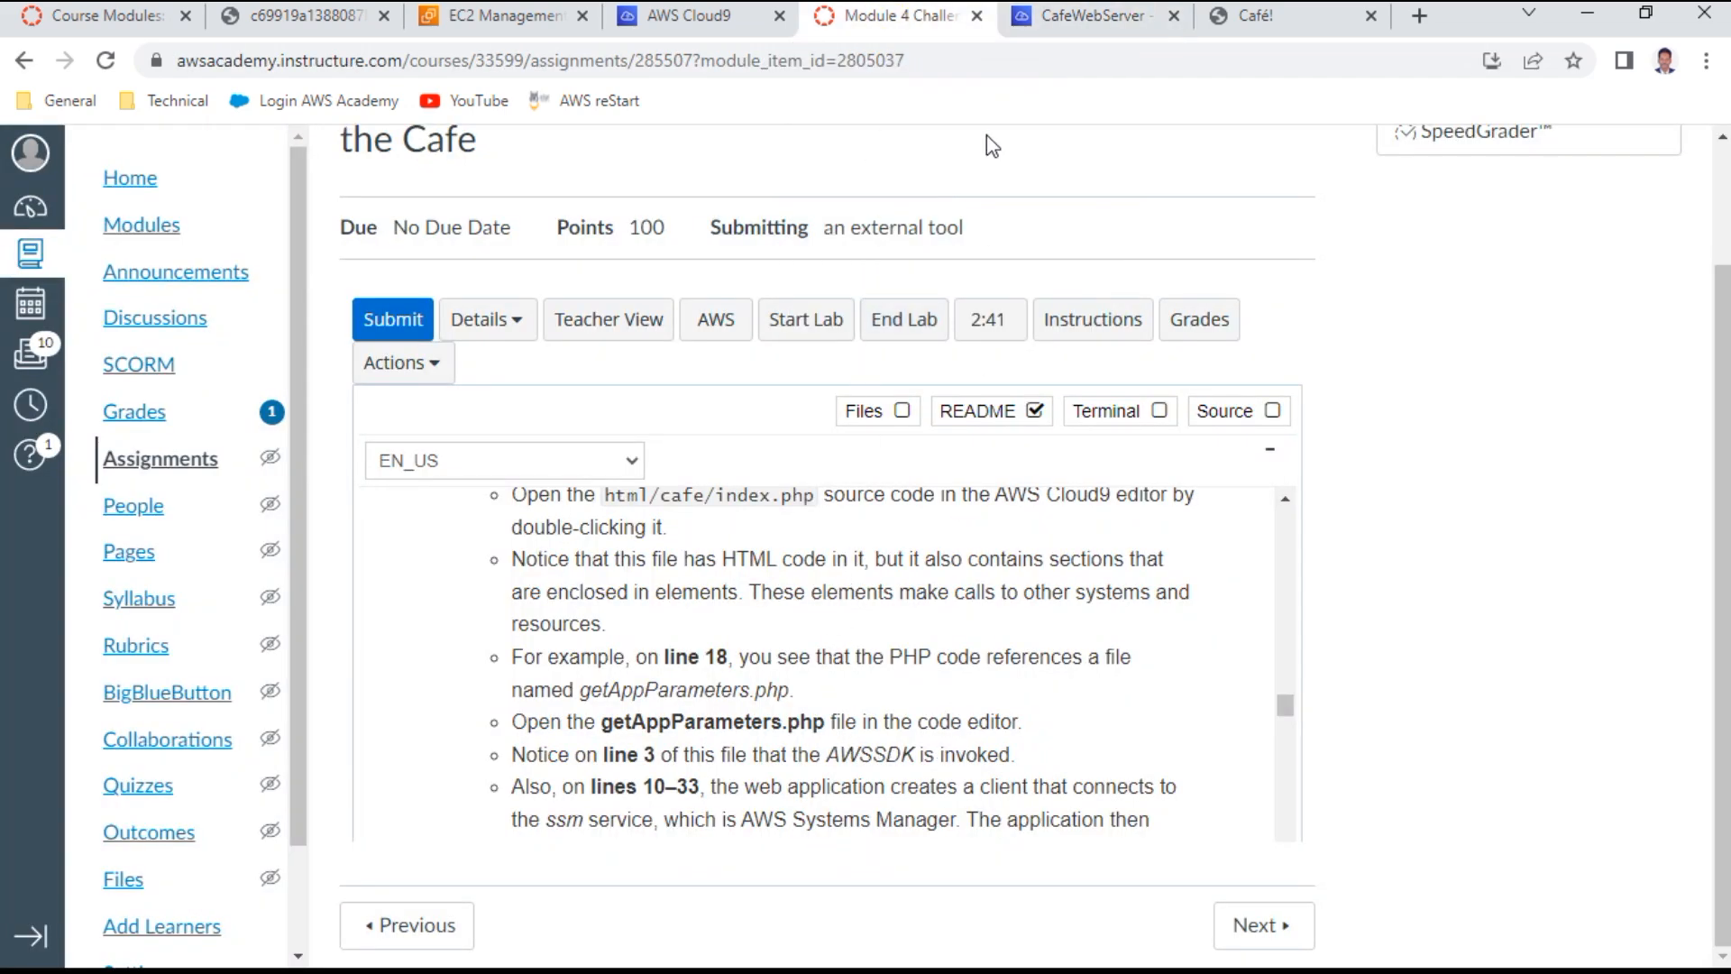
left_click(1081, 16)
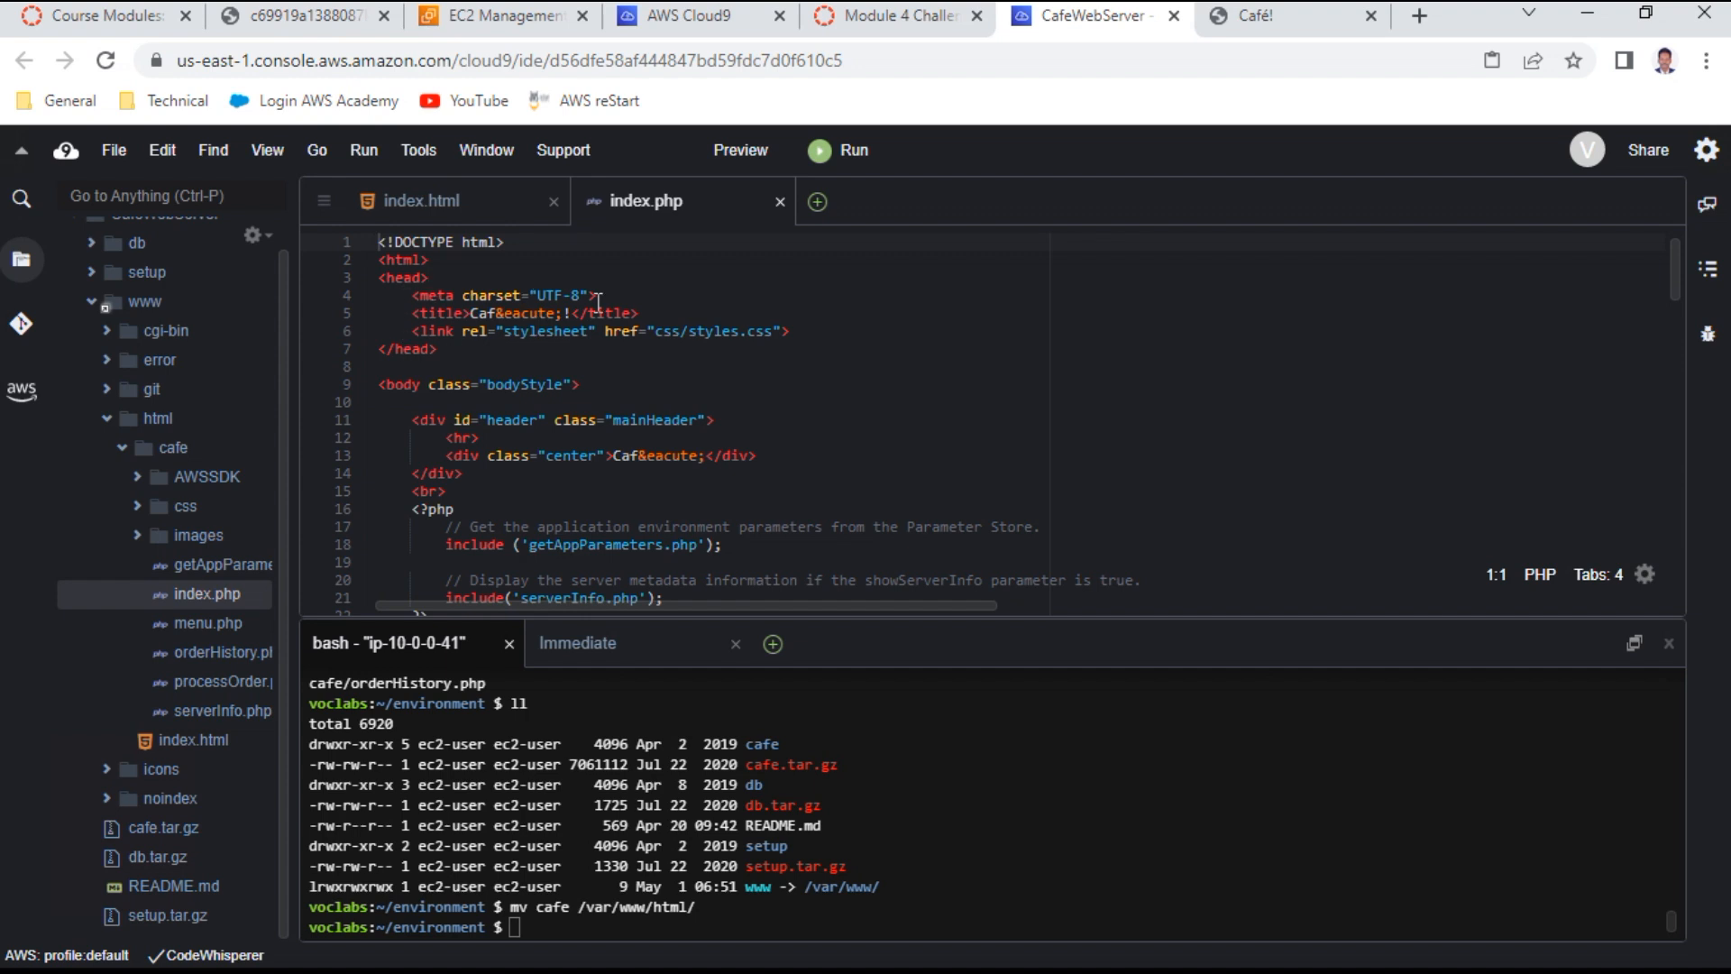
left_click(902, 16)
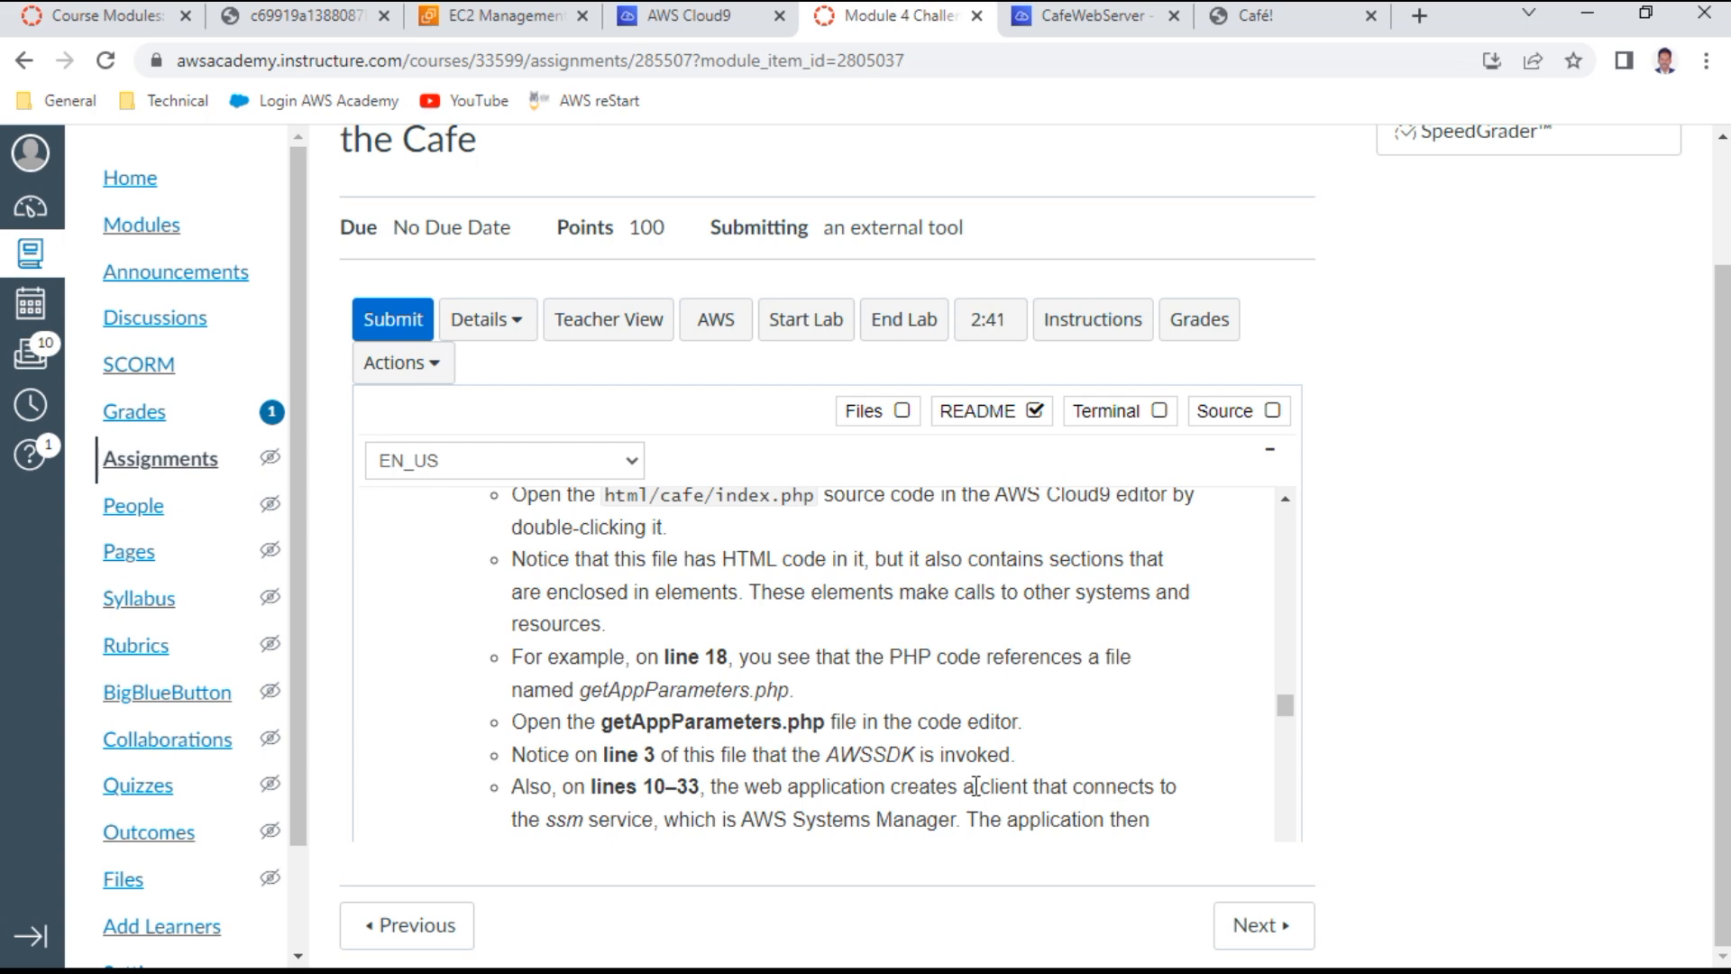
scroll(1014, 786, "down", 1)
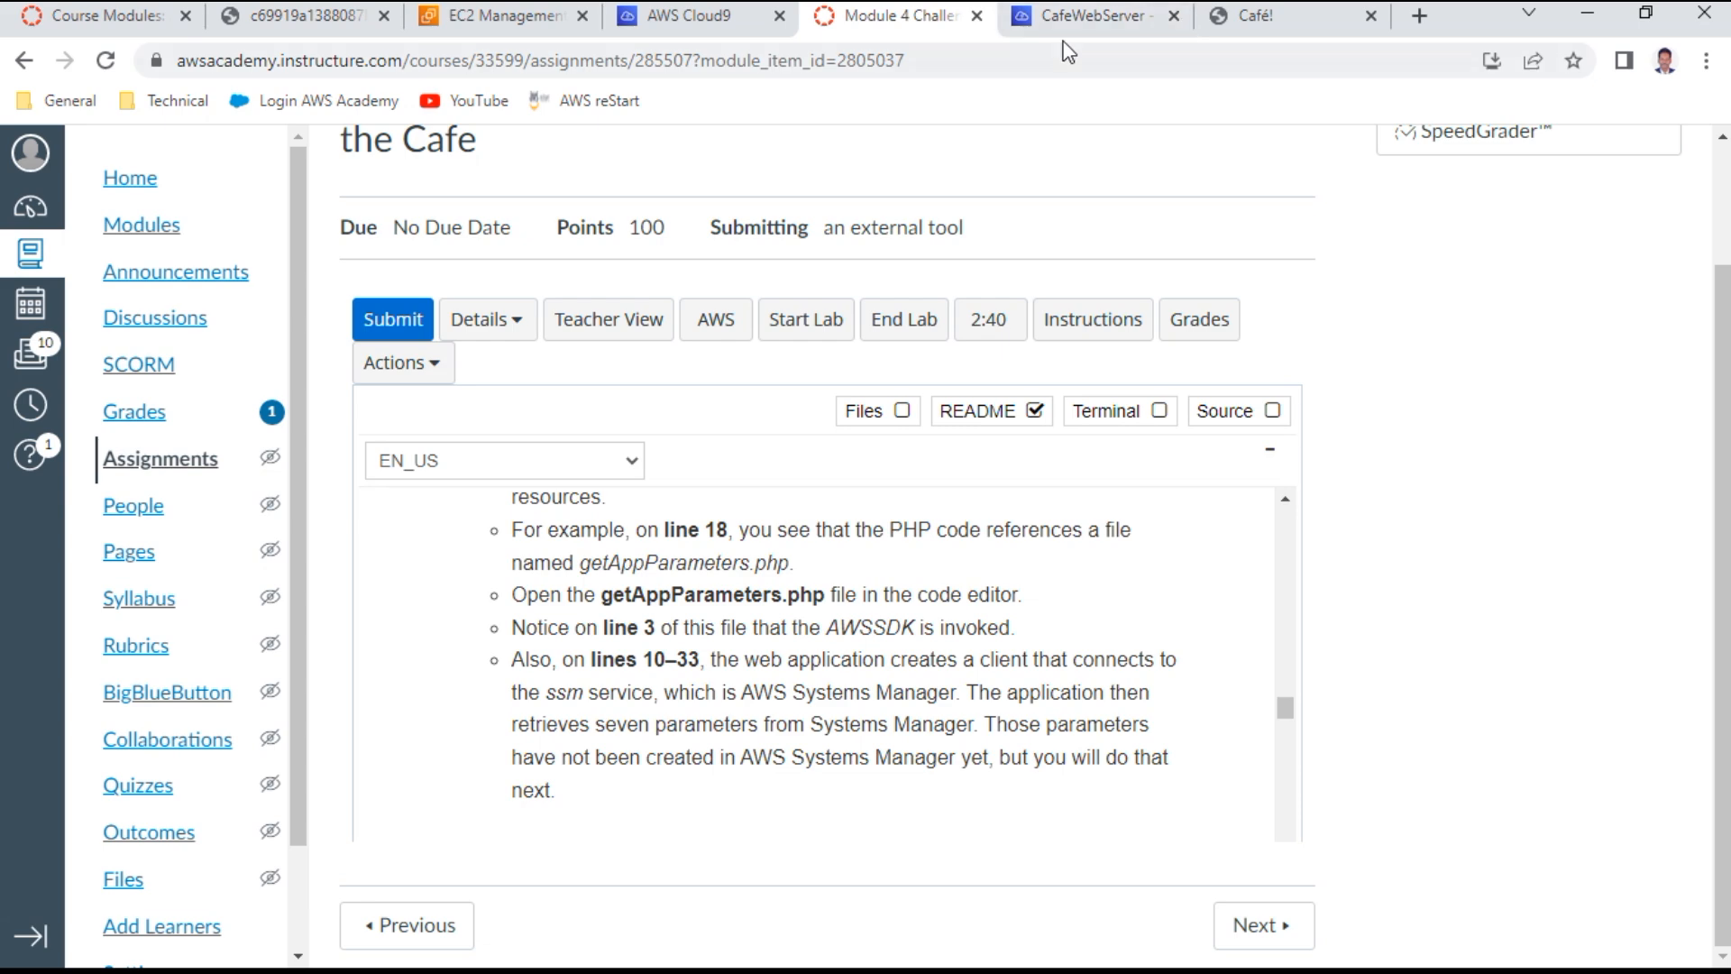
left_click(1078, 16)
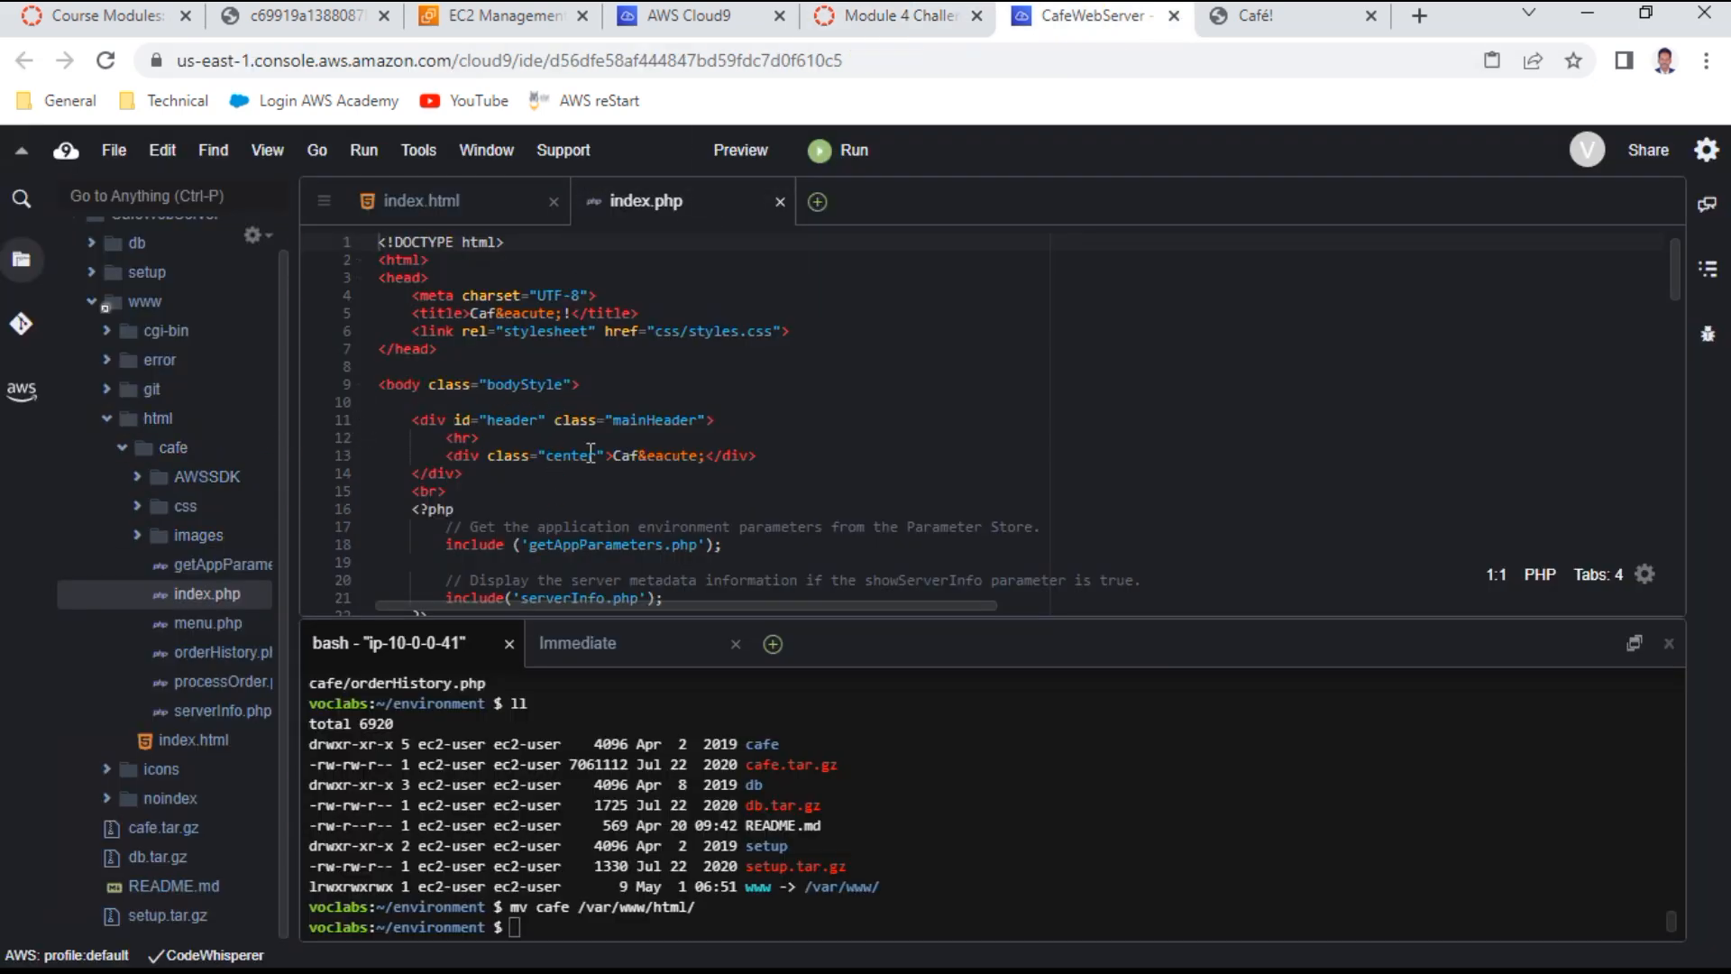
Copy the step 19 commands cd setup and ./set-app-parameters.sh from the lab instructions and run them in the Cloud9 terminal
left_click(942, 16)
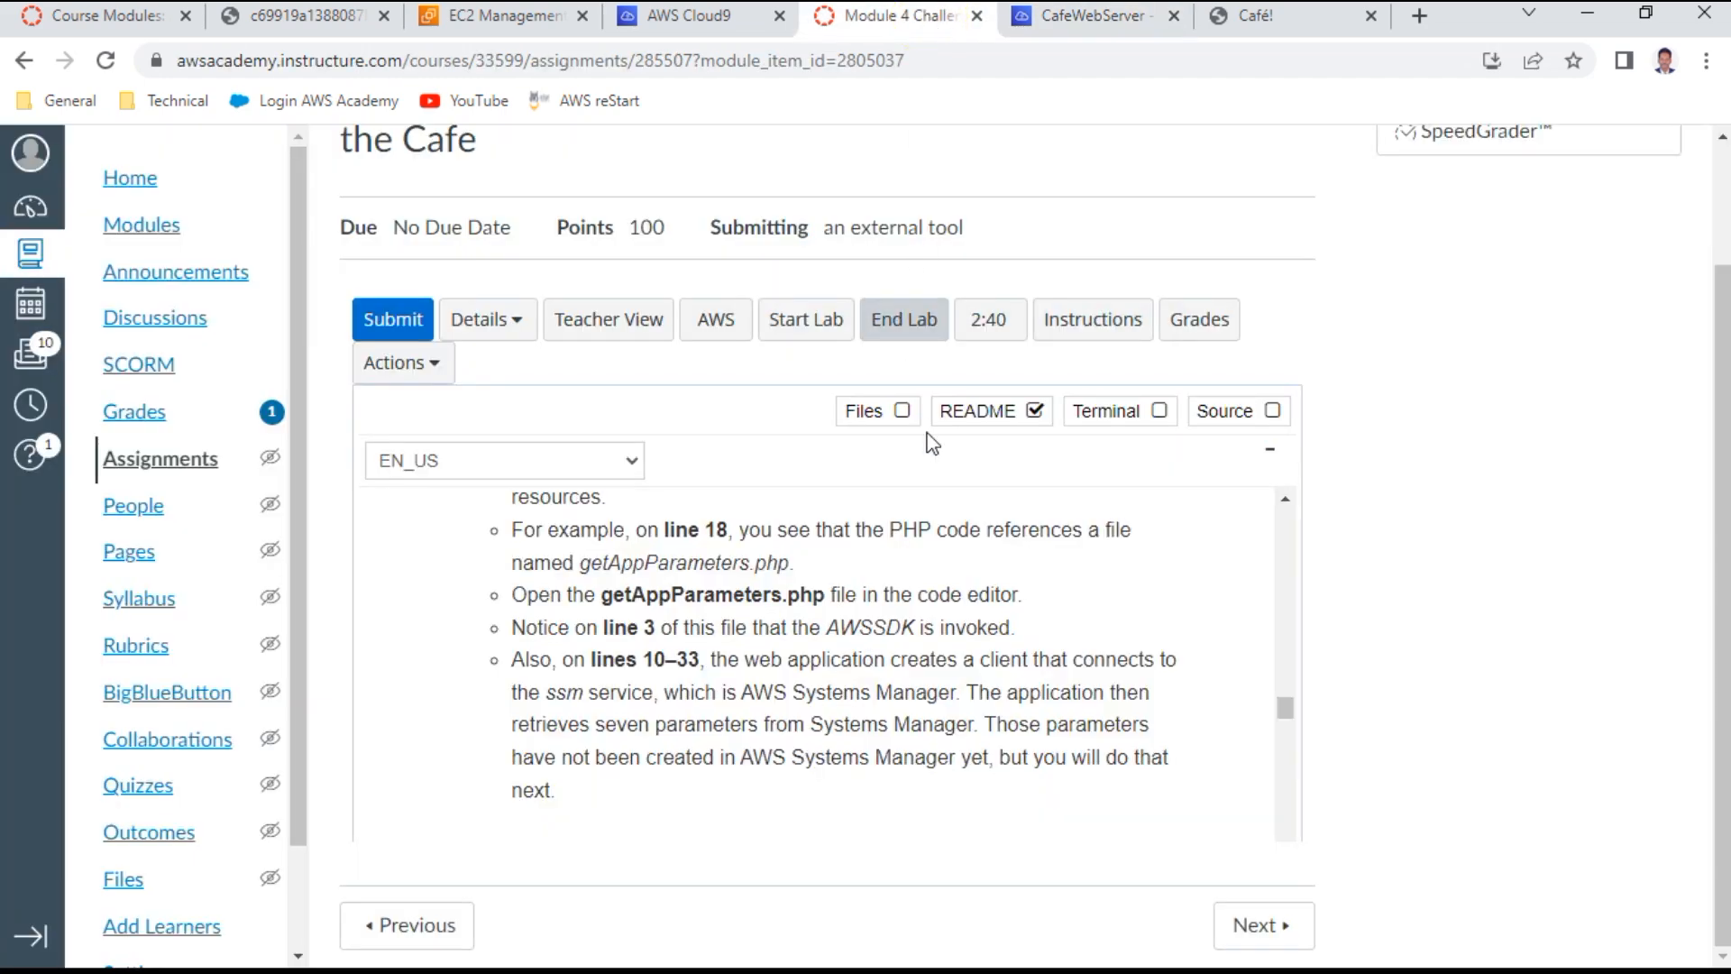
scroll(805, 748, "down", 3)
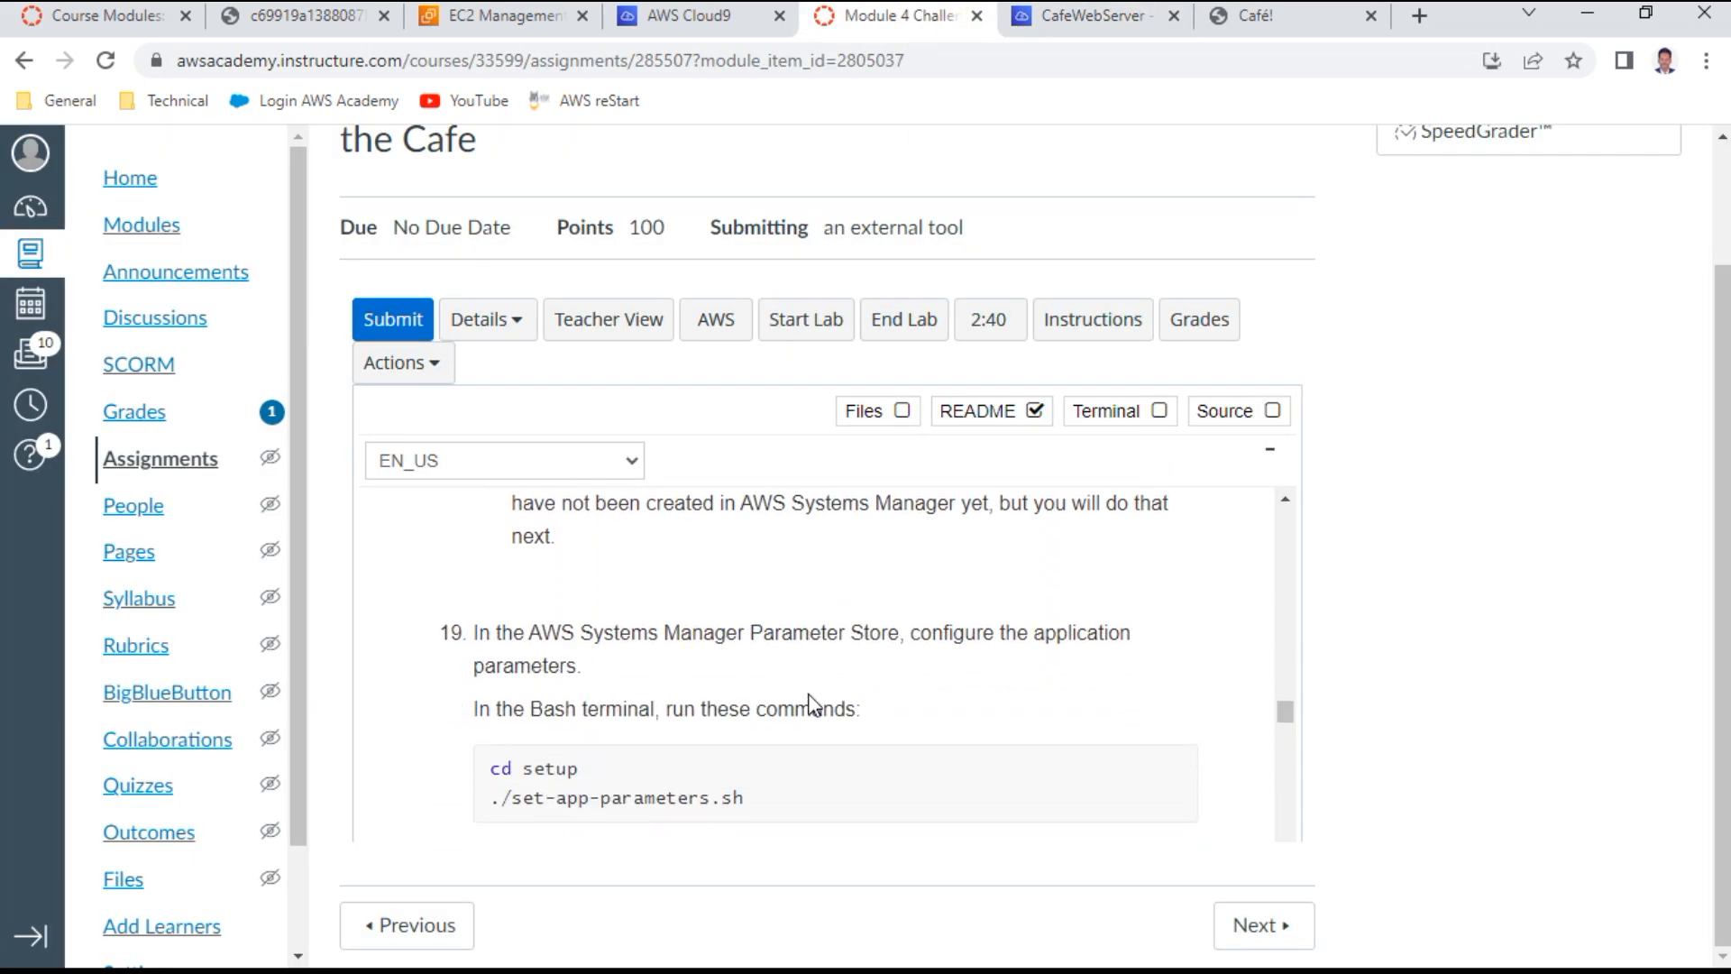
scroll(809, 705, "down", 2)
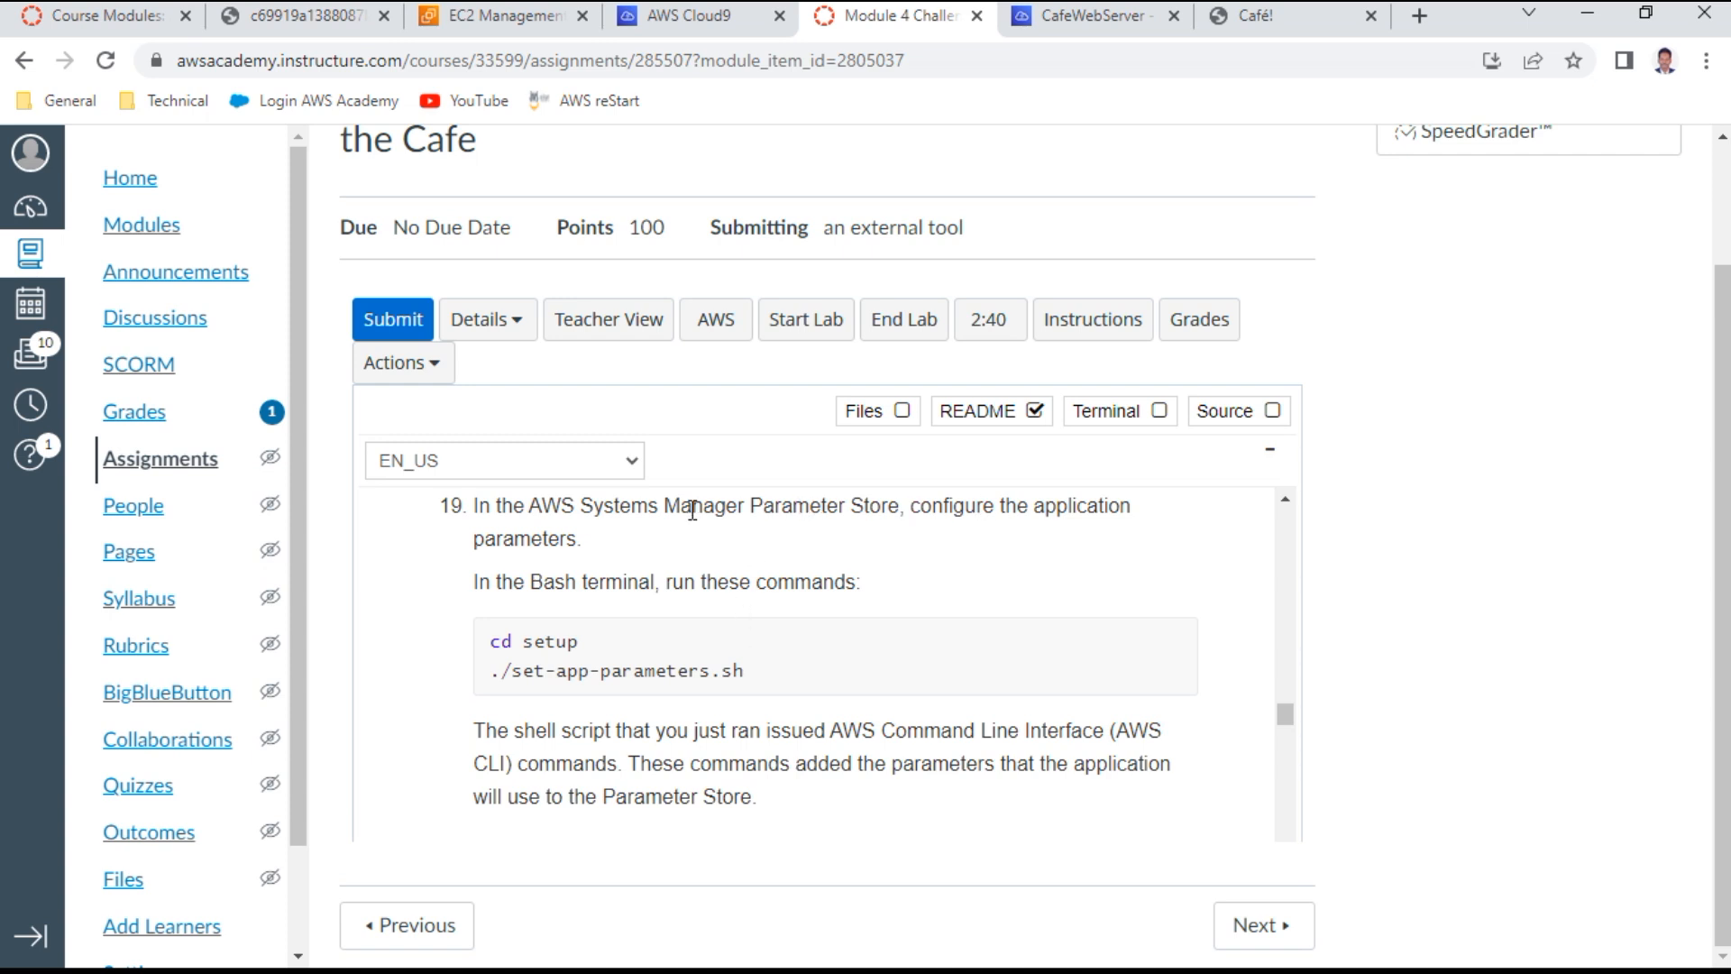
left_click_drag(752, 670, 460, 647)
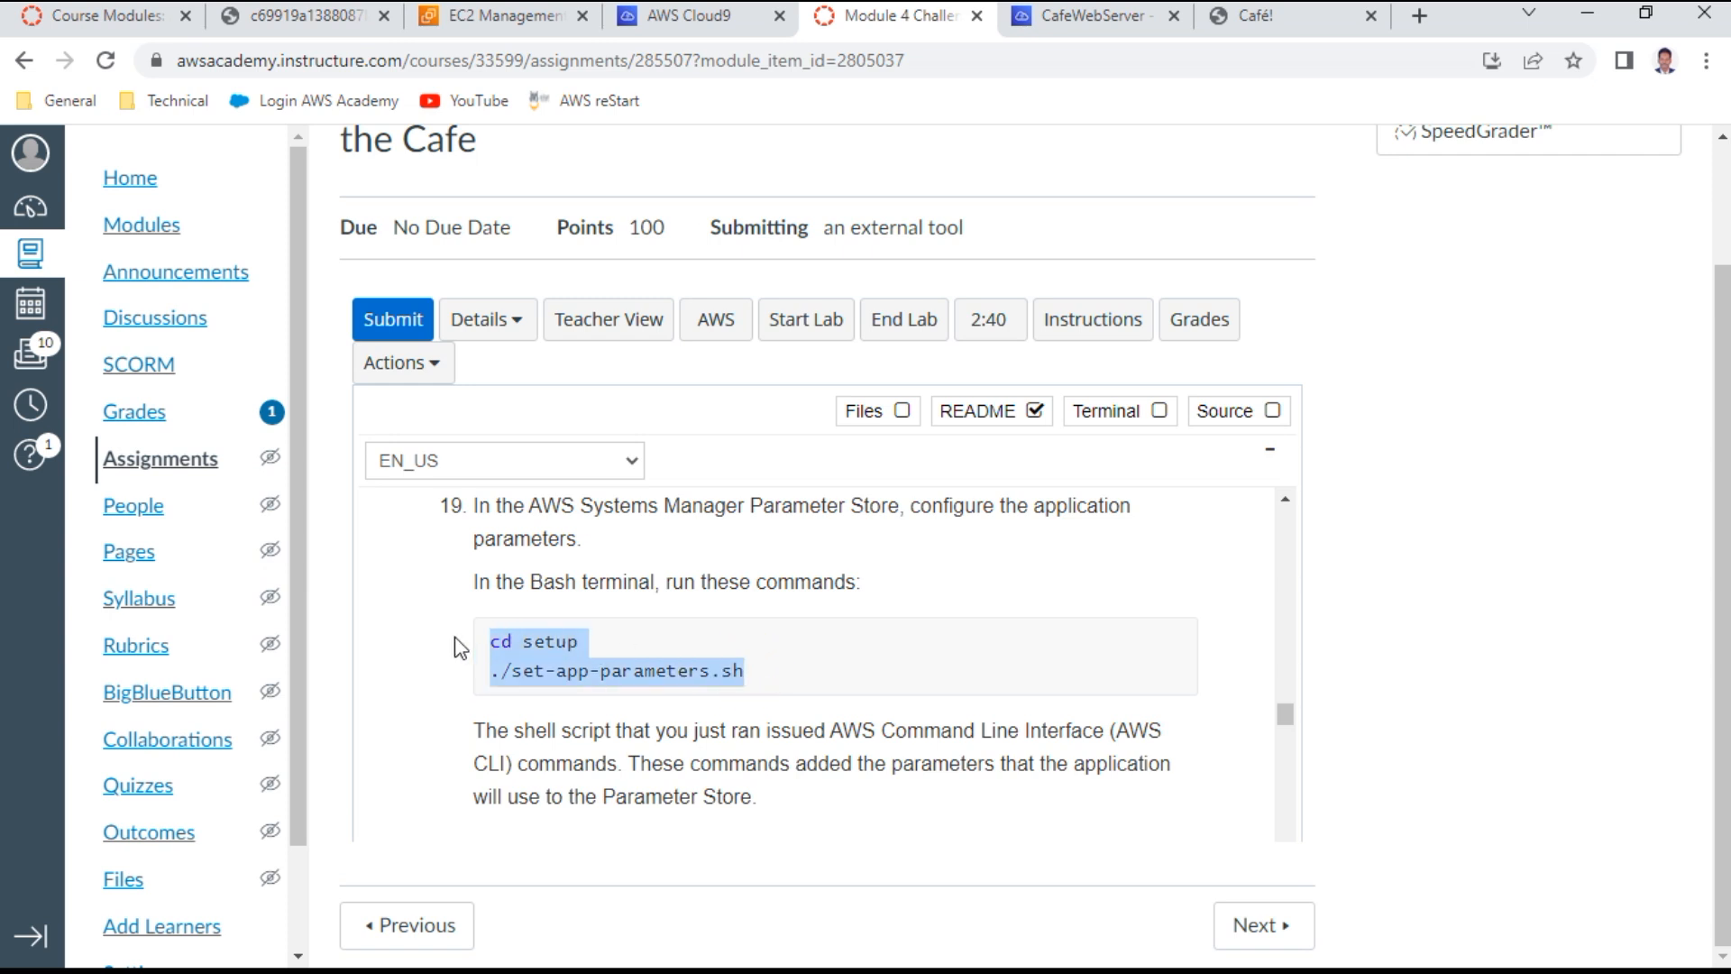
right_click(530, 642)
left_click(546, 661)
left_click(1084, 17)
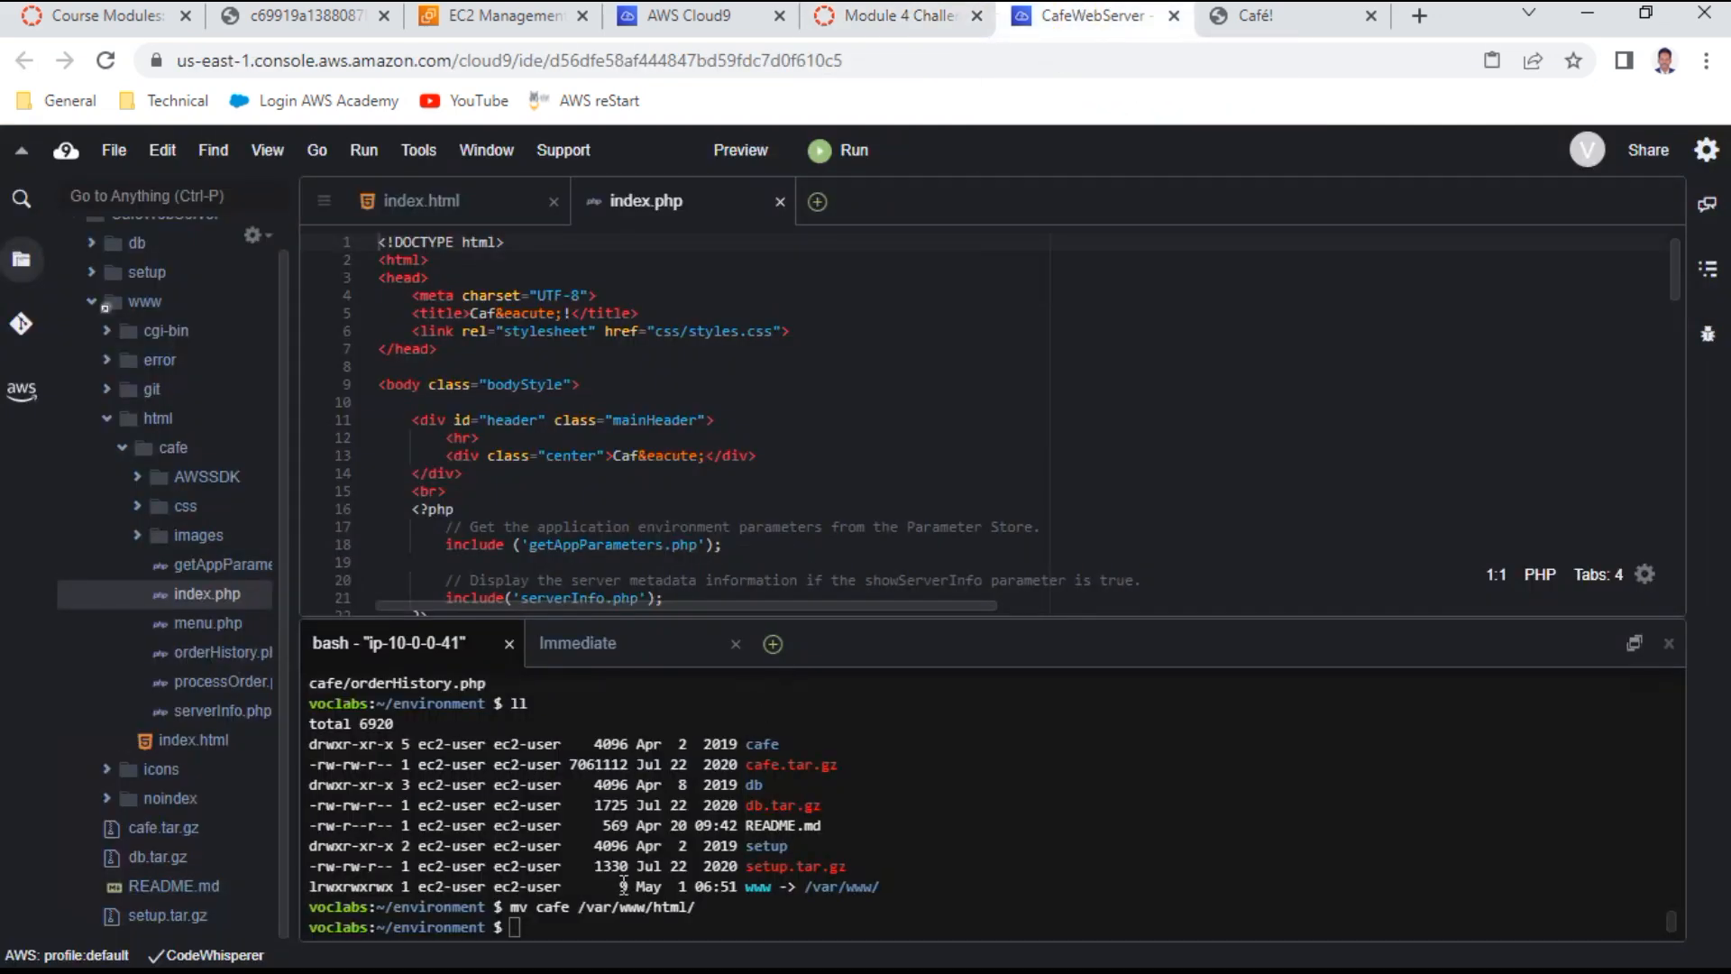
right_click(531, 932)
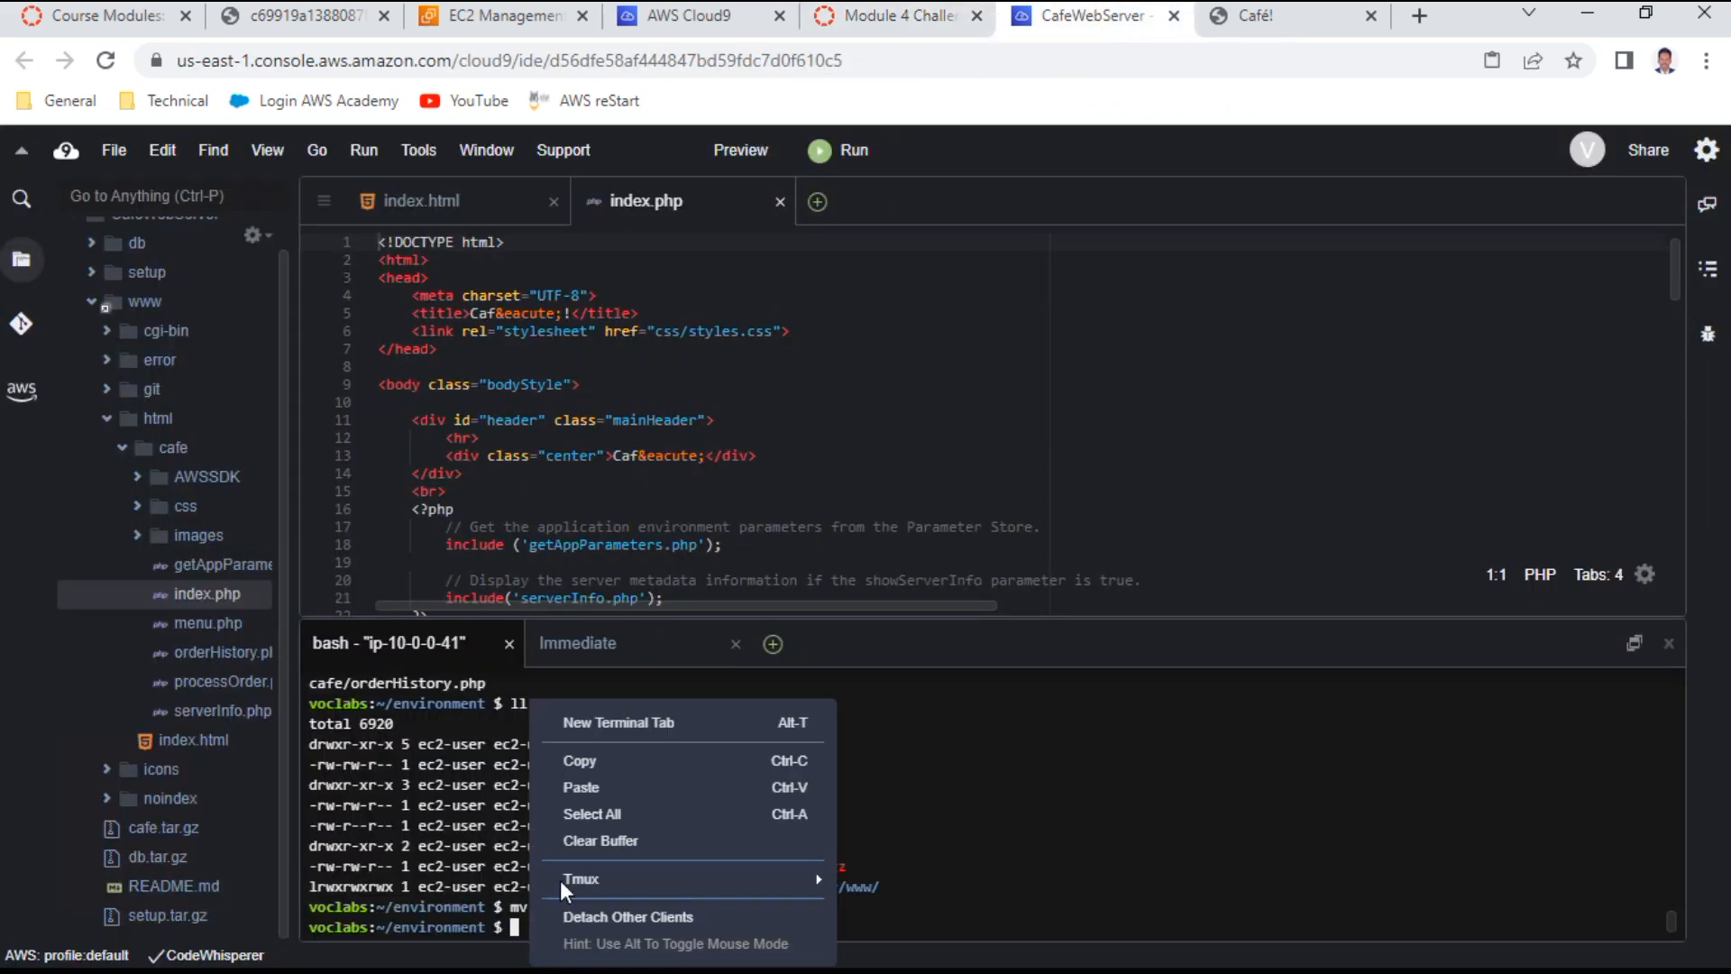
left_click(585, 797)
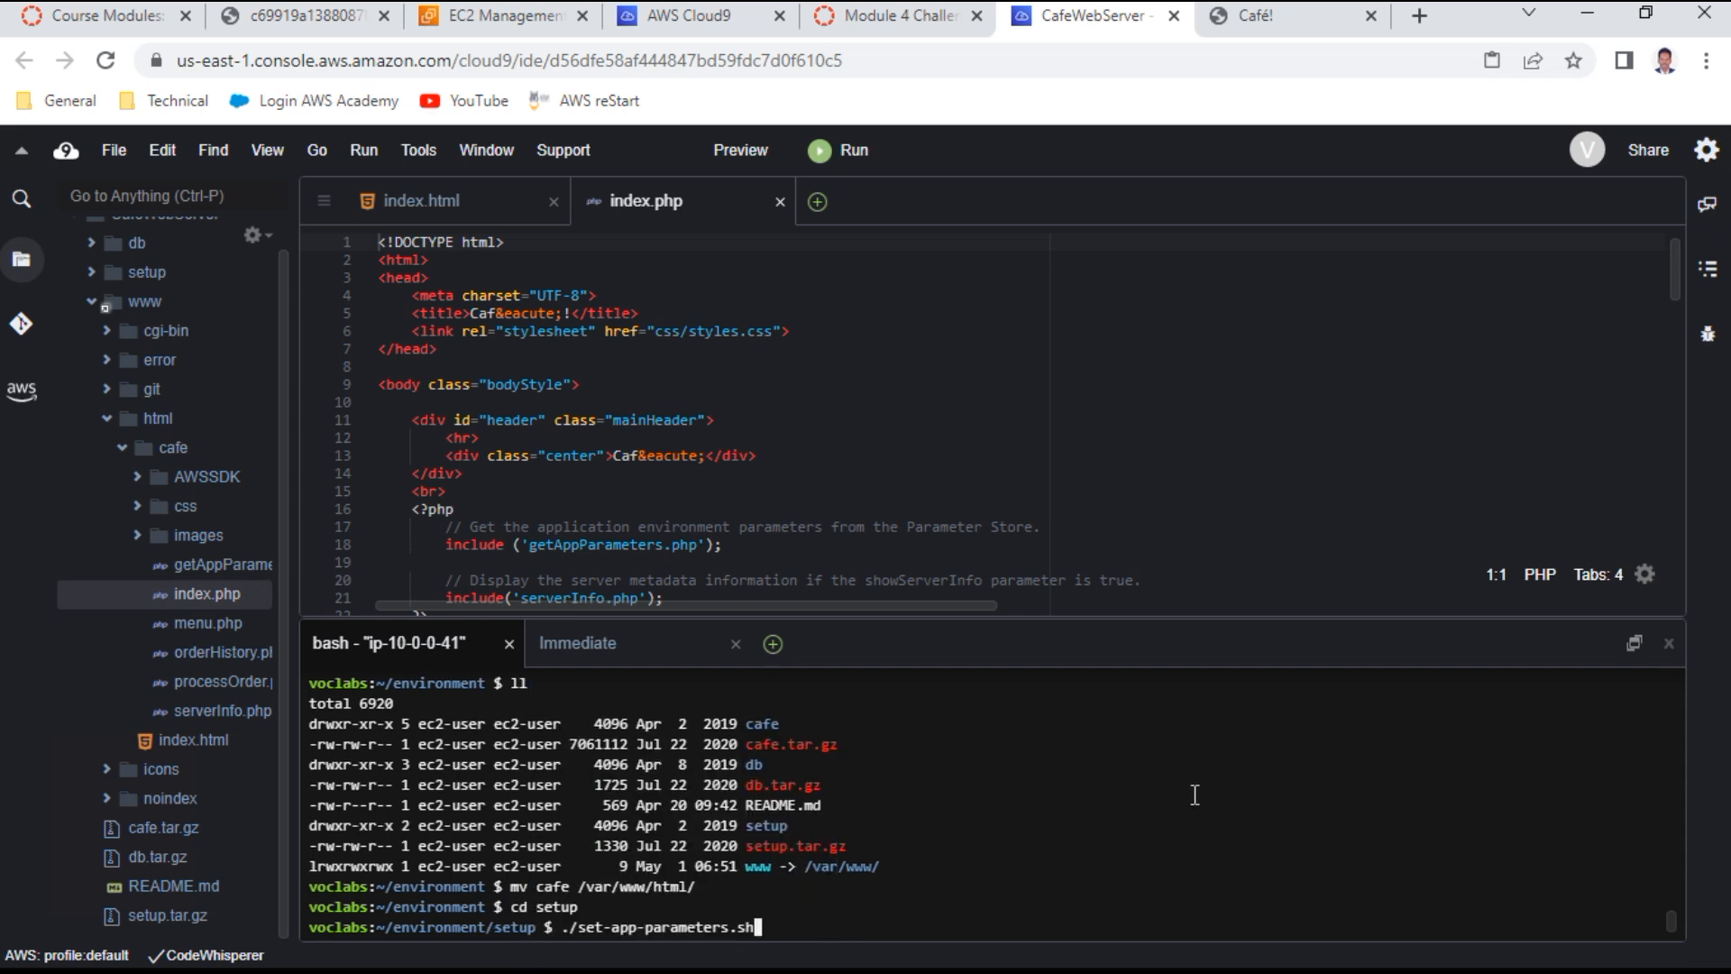
key("Return")
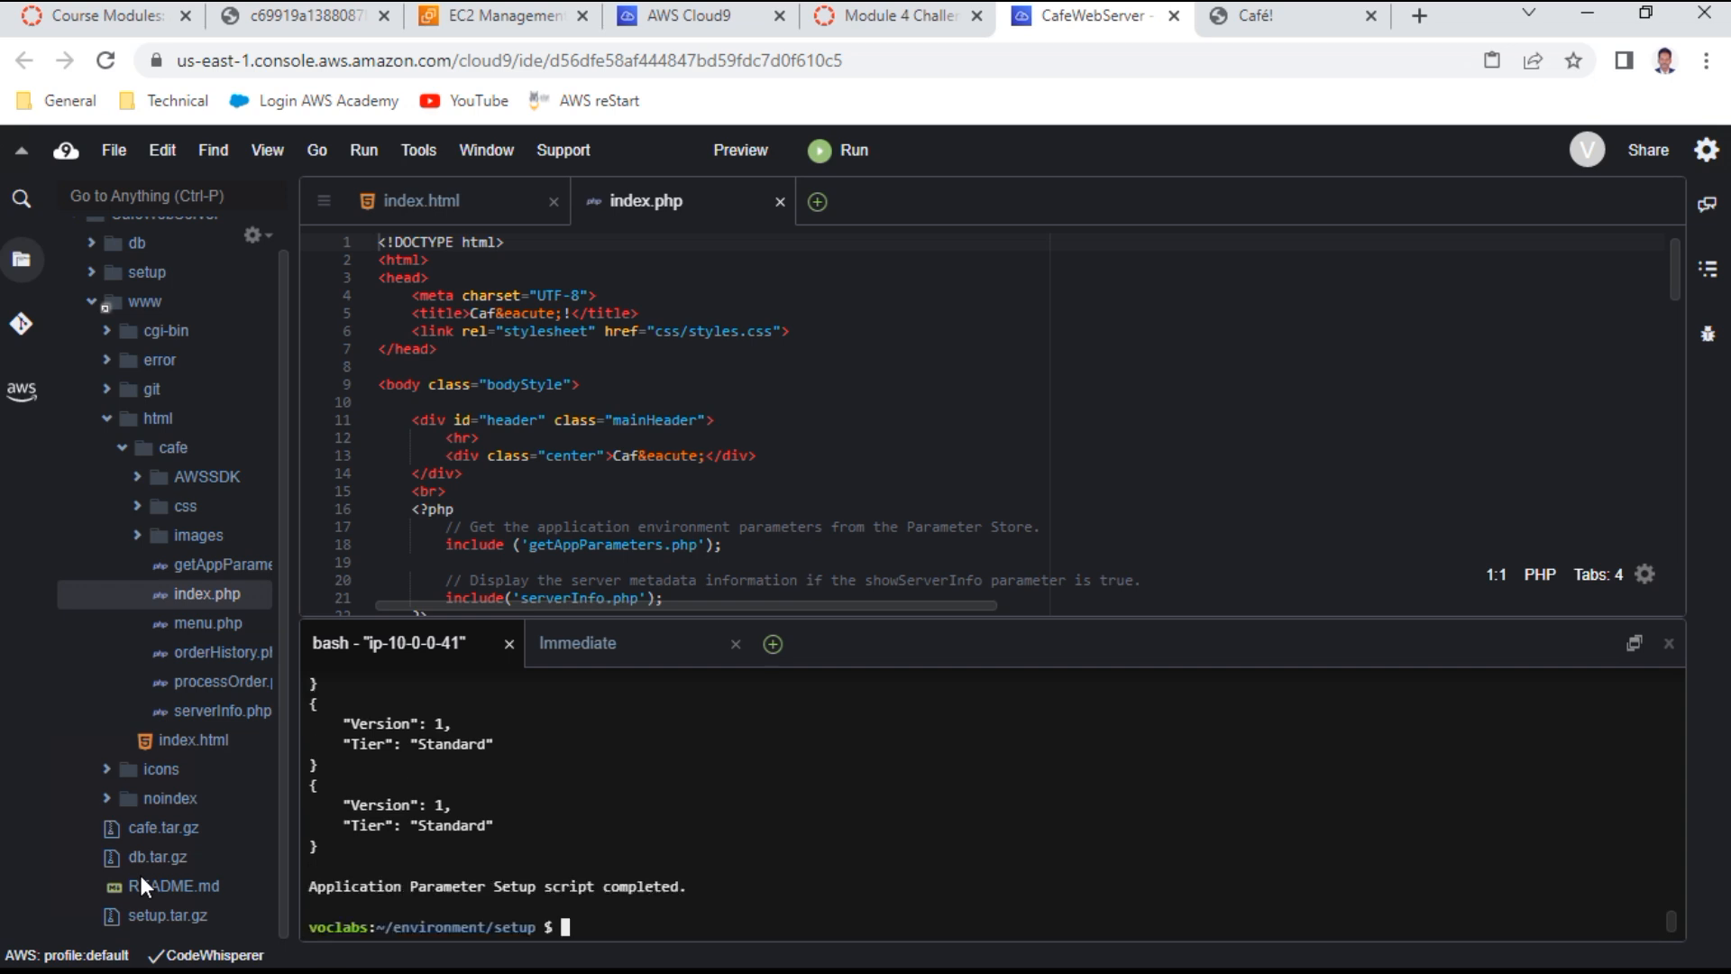
Read lab steps 20 and 21, then search the AWS console for "systems ma" and open Systems Manager
left_click(873, 28)
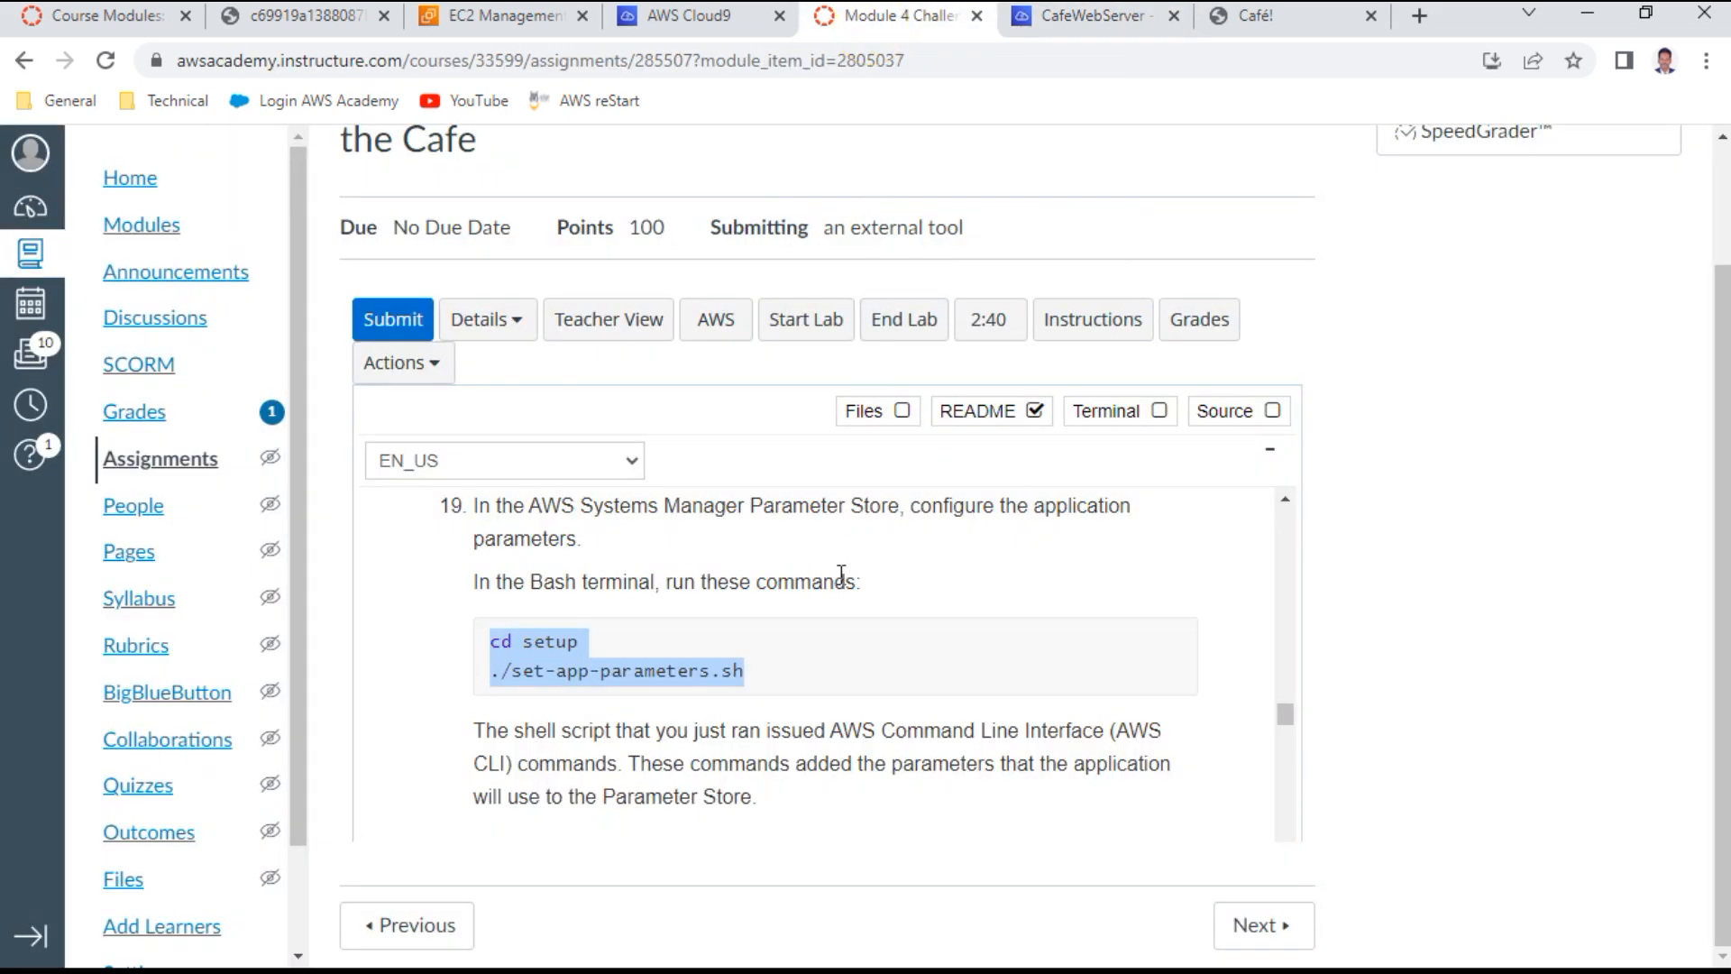
scroll(835, 574, "down", 1)
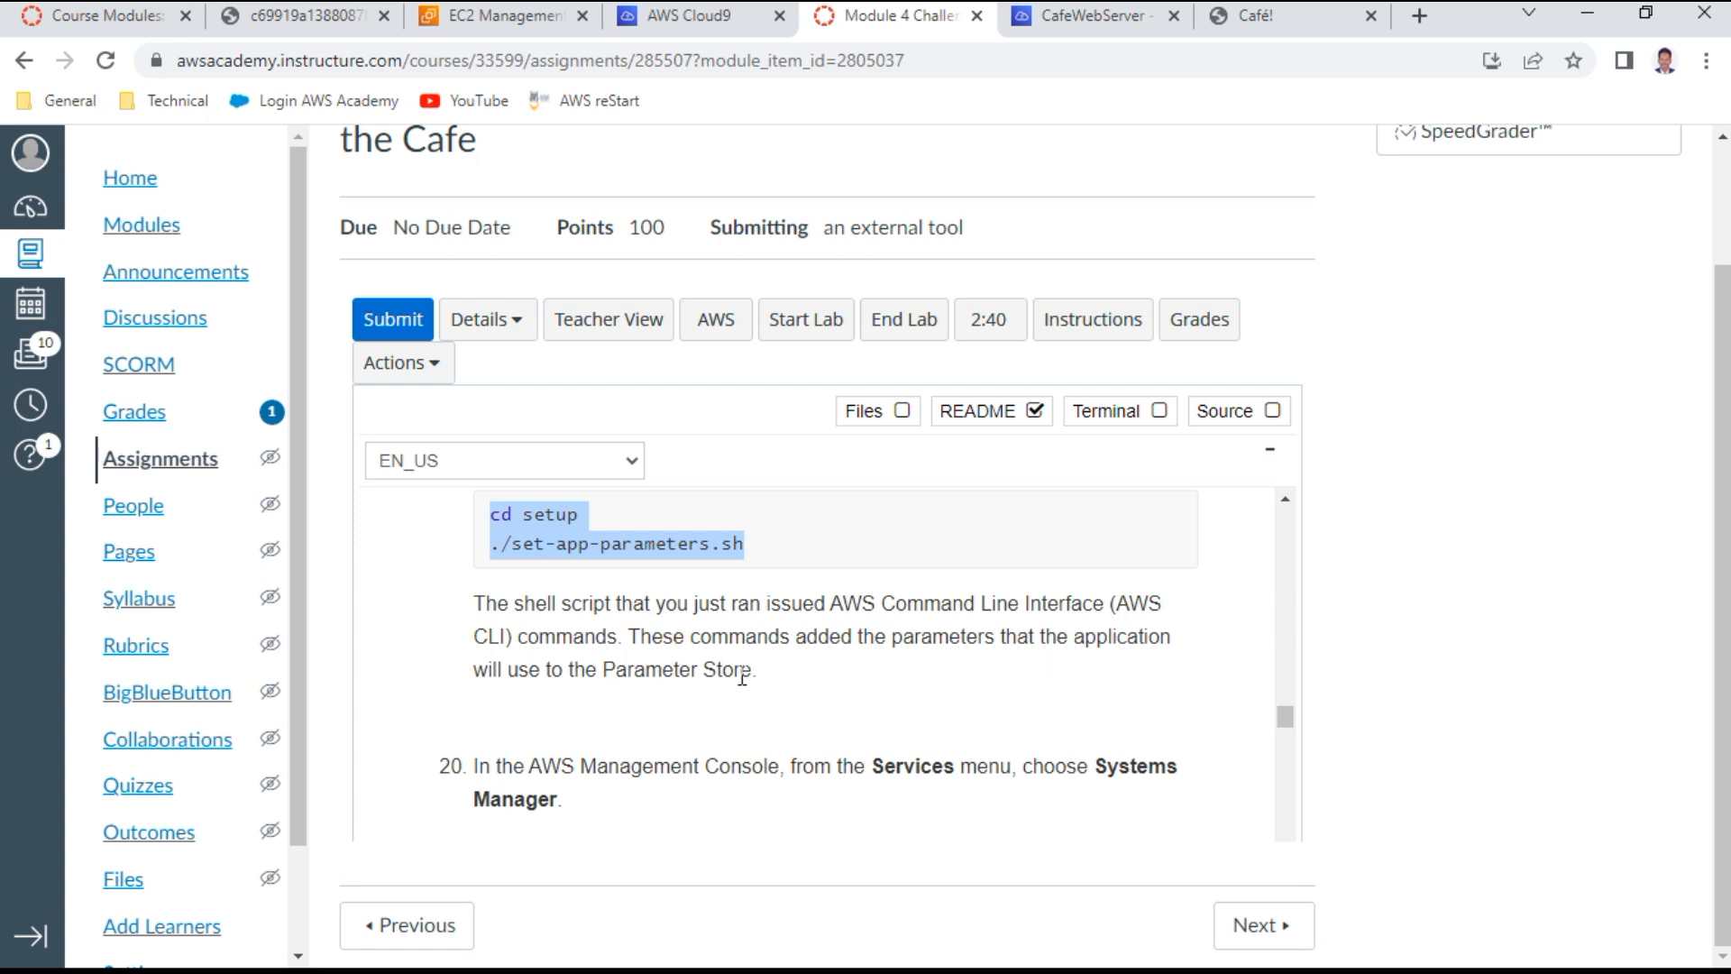
scroll(741, 676, "down", 3)
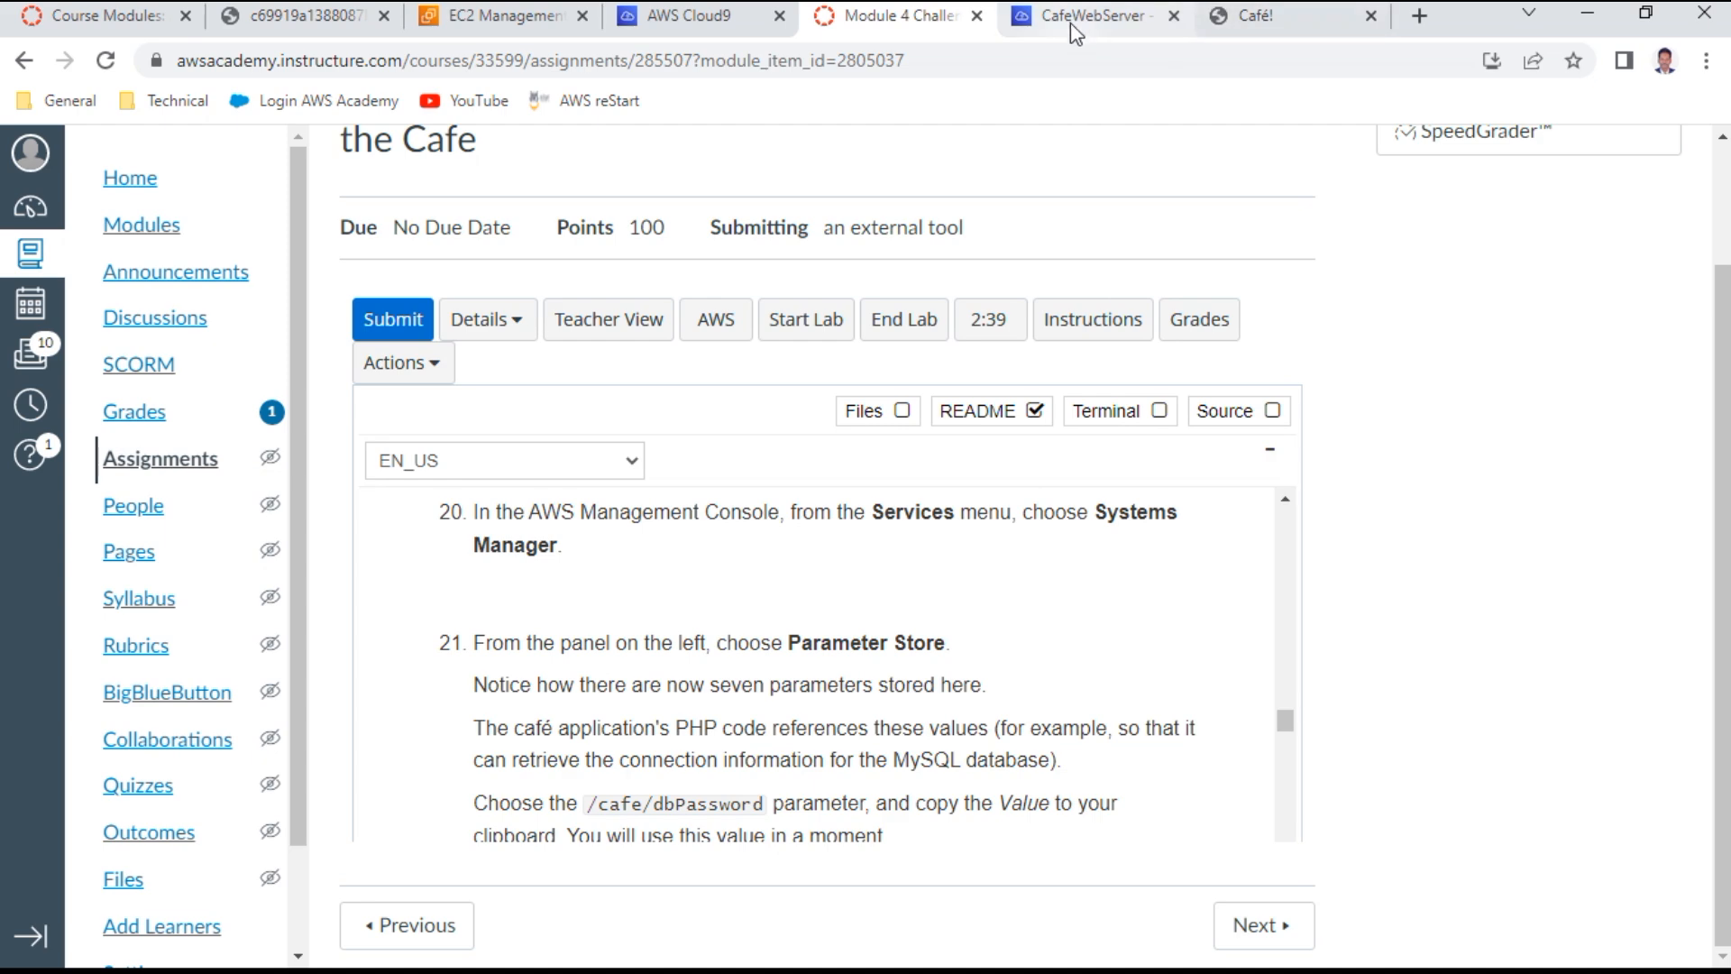
left_click(726, 19)
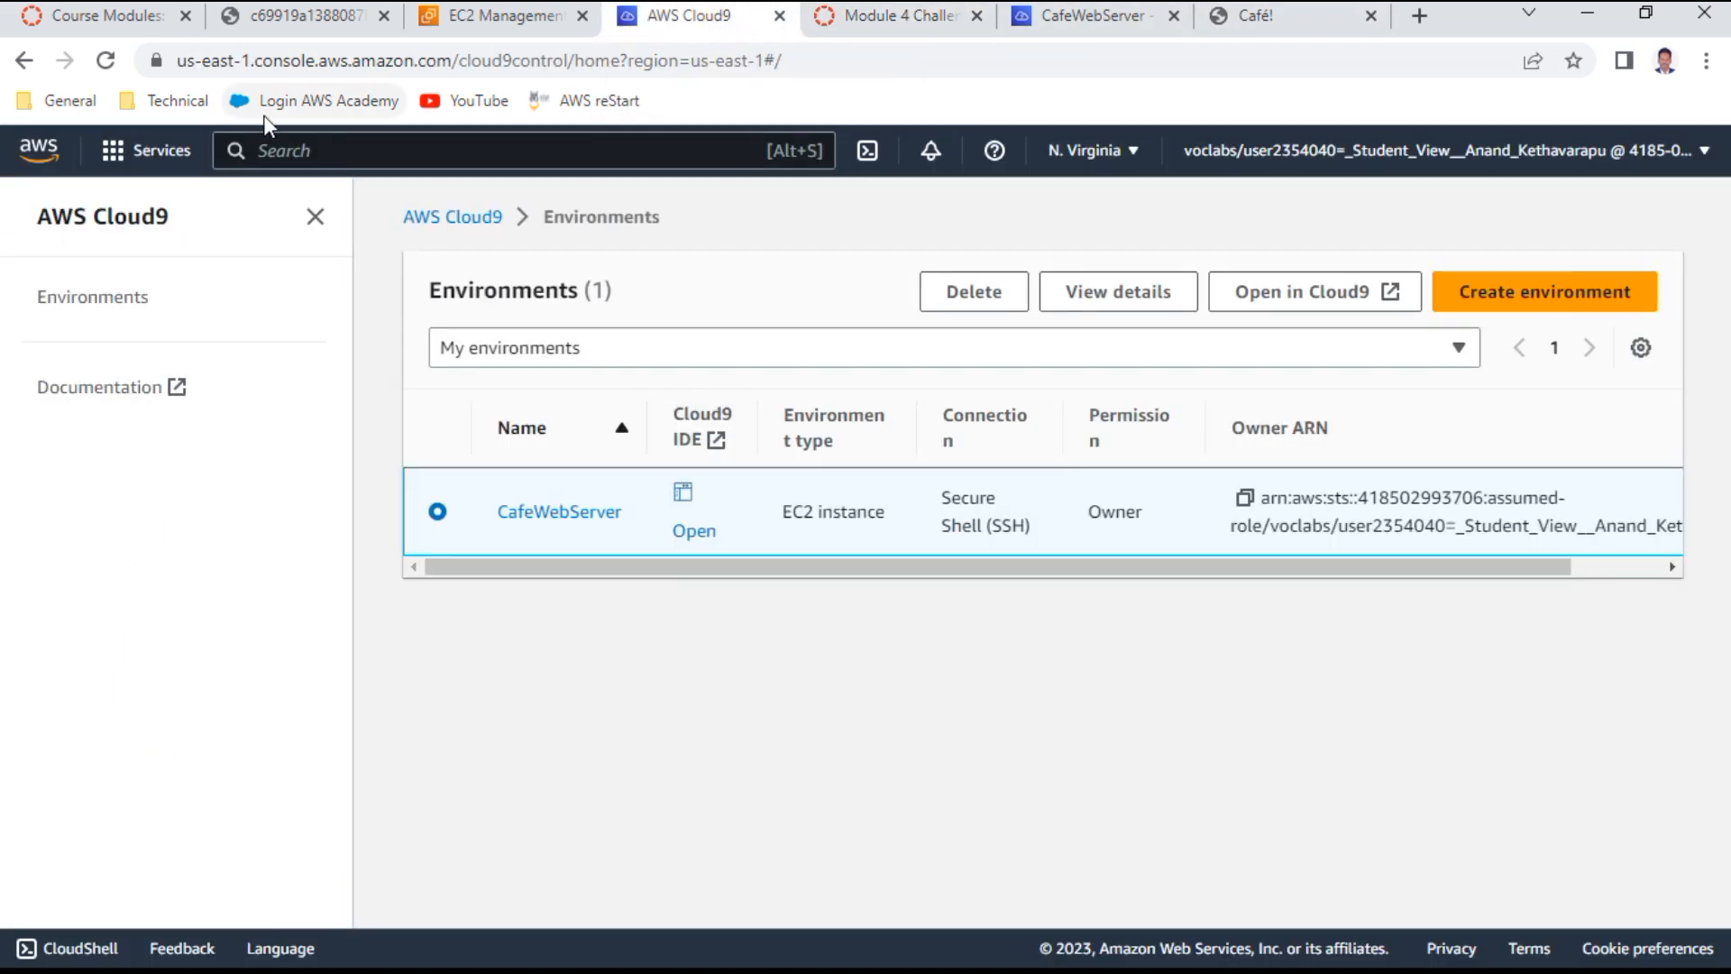
left_click(146, 150)
left_click(436, 155)
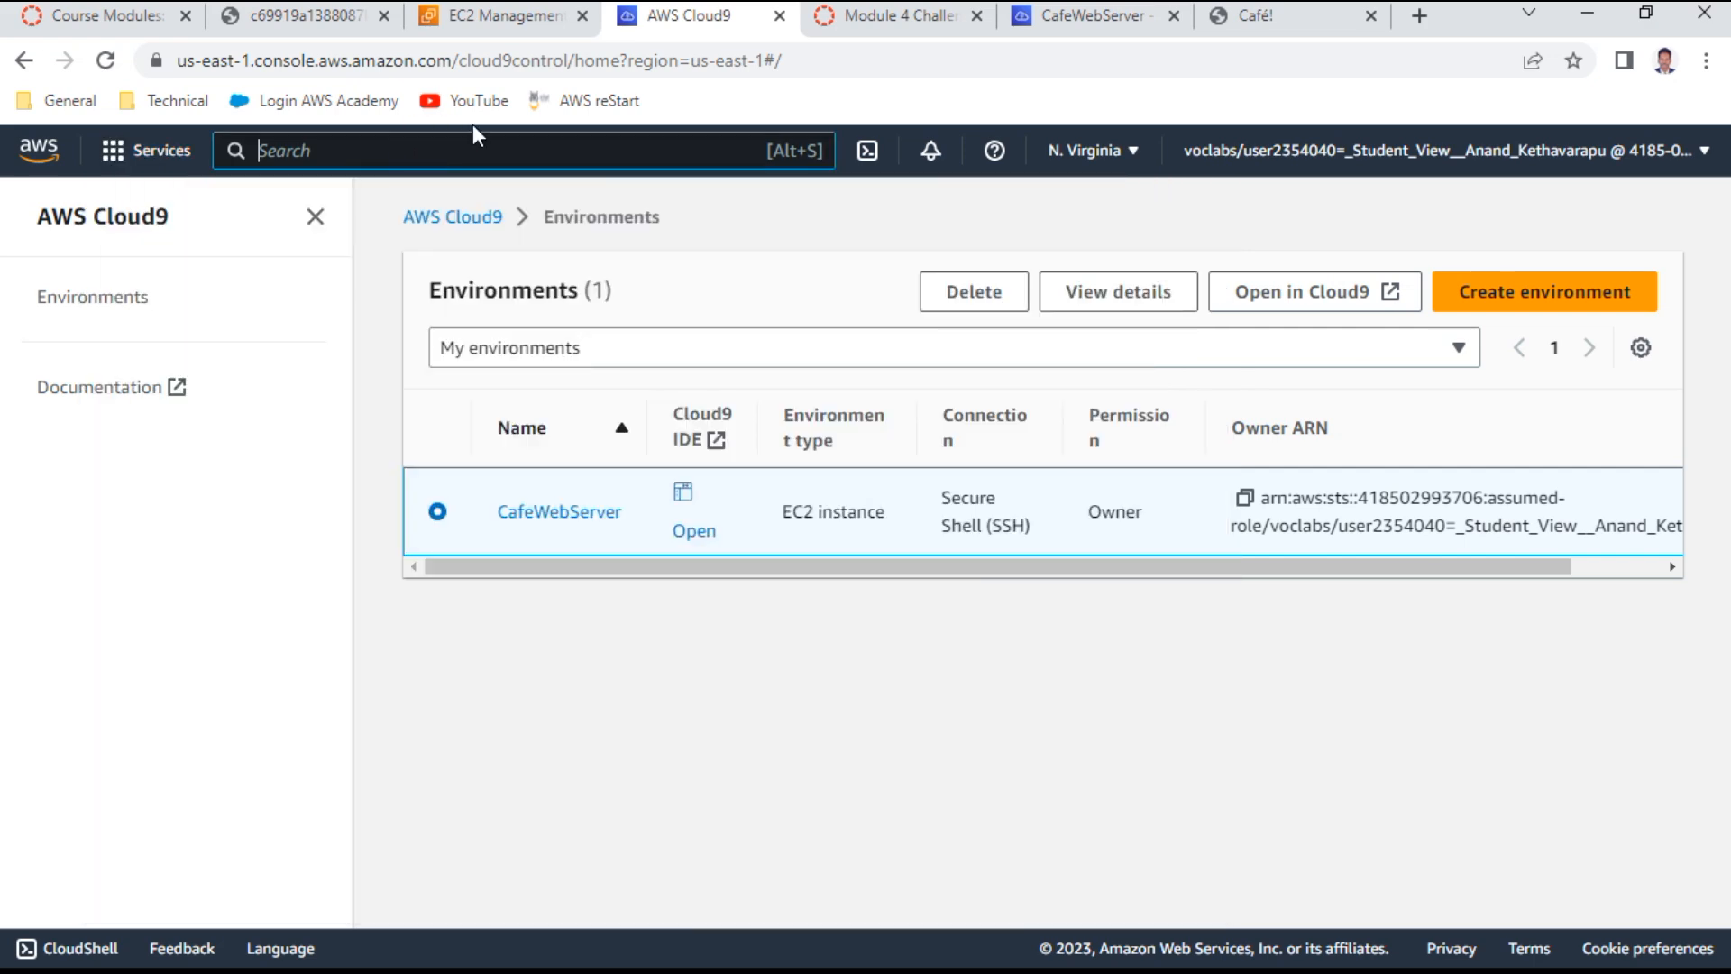
type("syste")
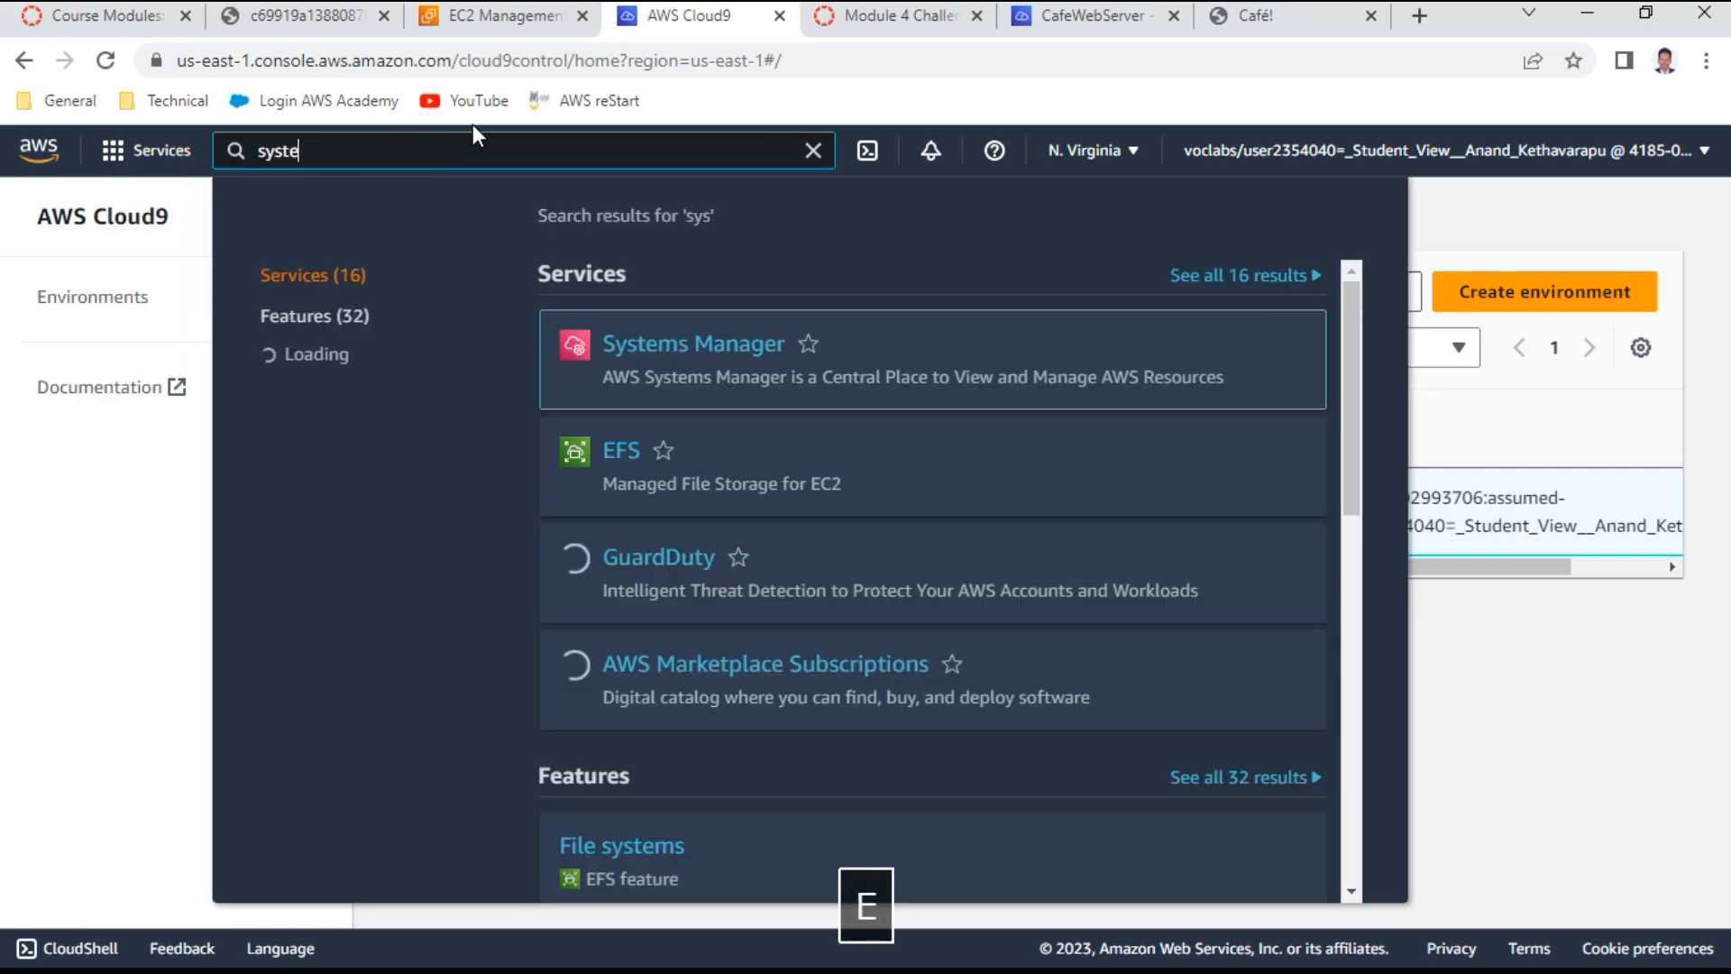
type("ms ma")
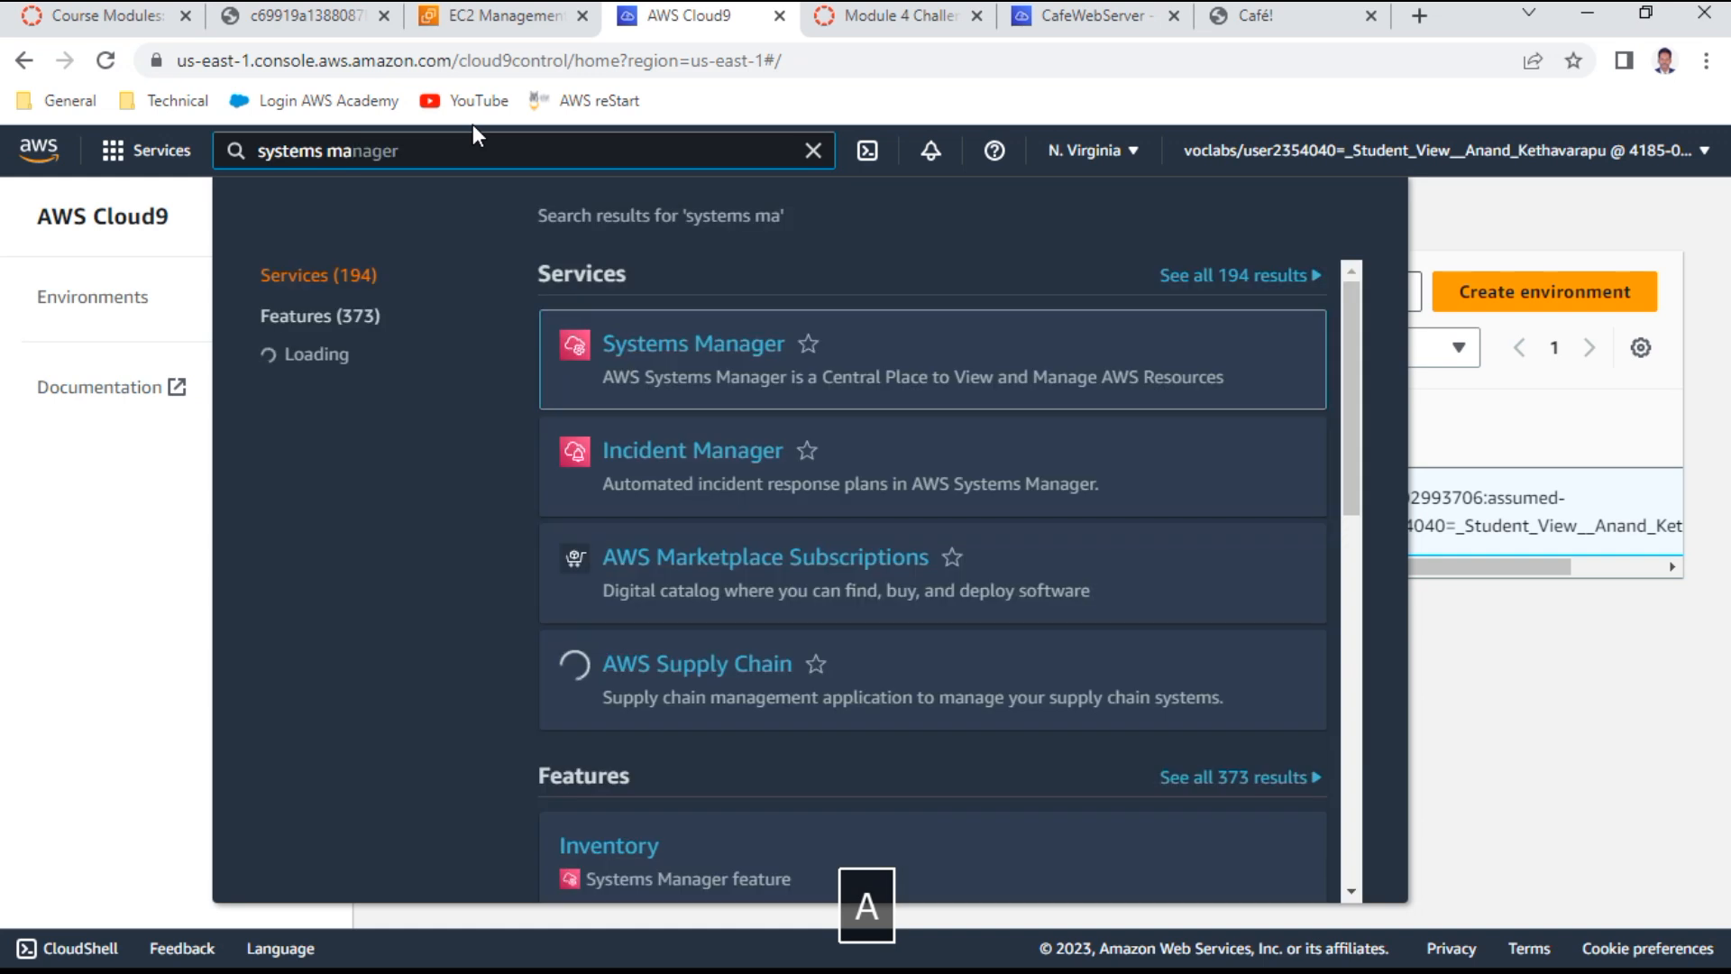
left_click(680, 344)
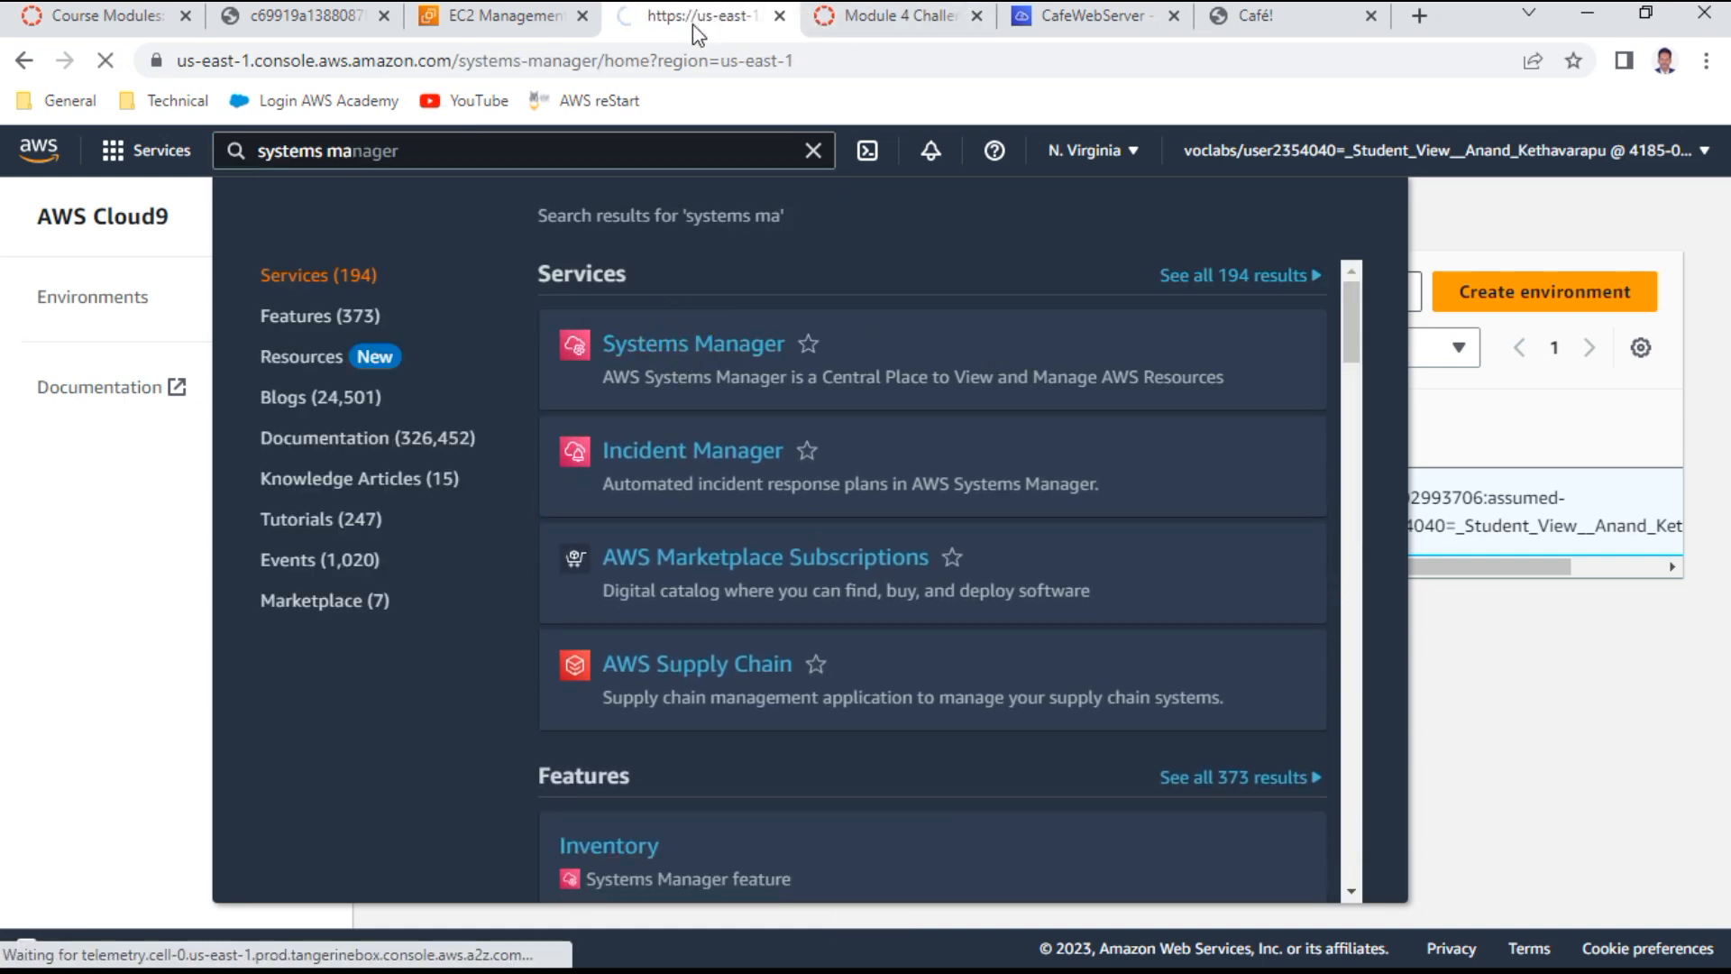
Open Parameter Store in Systems Manager and compare its café parameters with step 21 of the lab instructions
left_click_drag(691, 18, 921, 18)
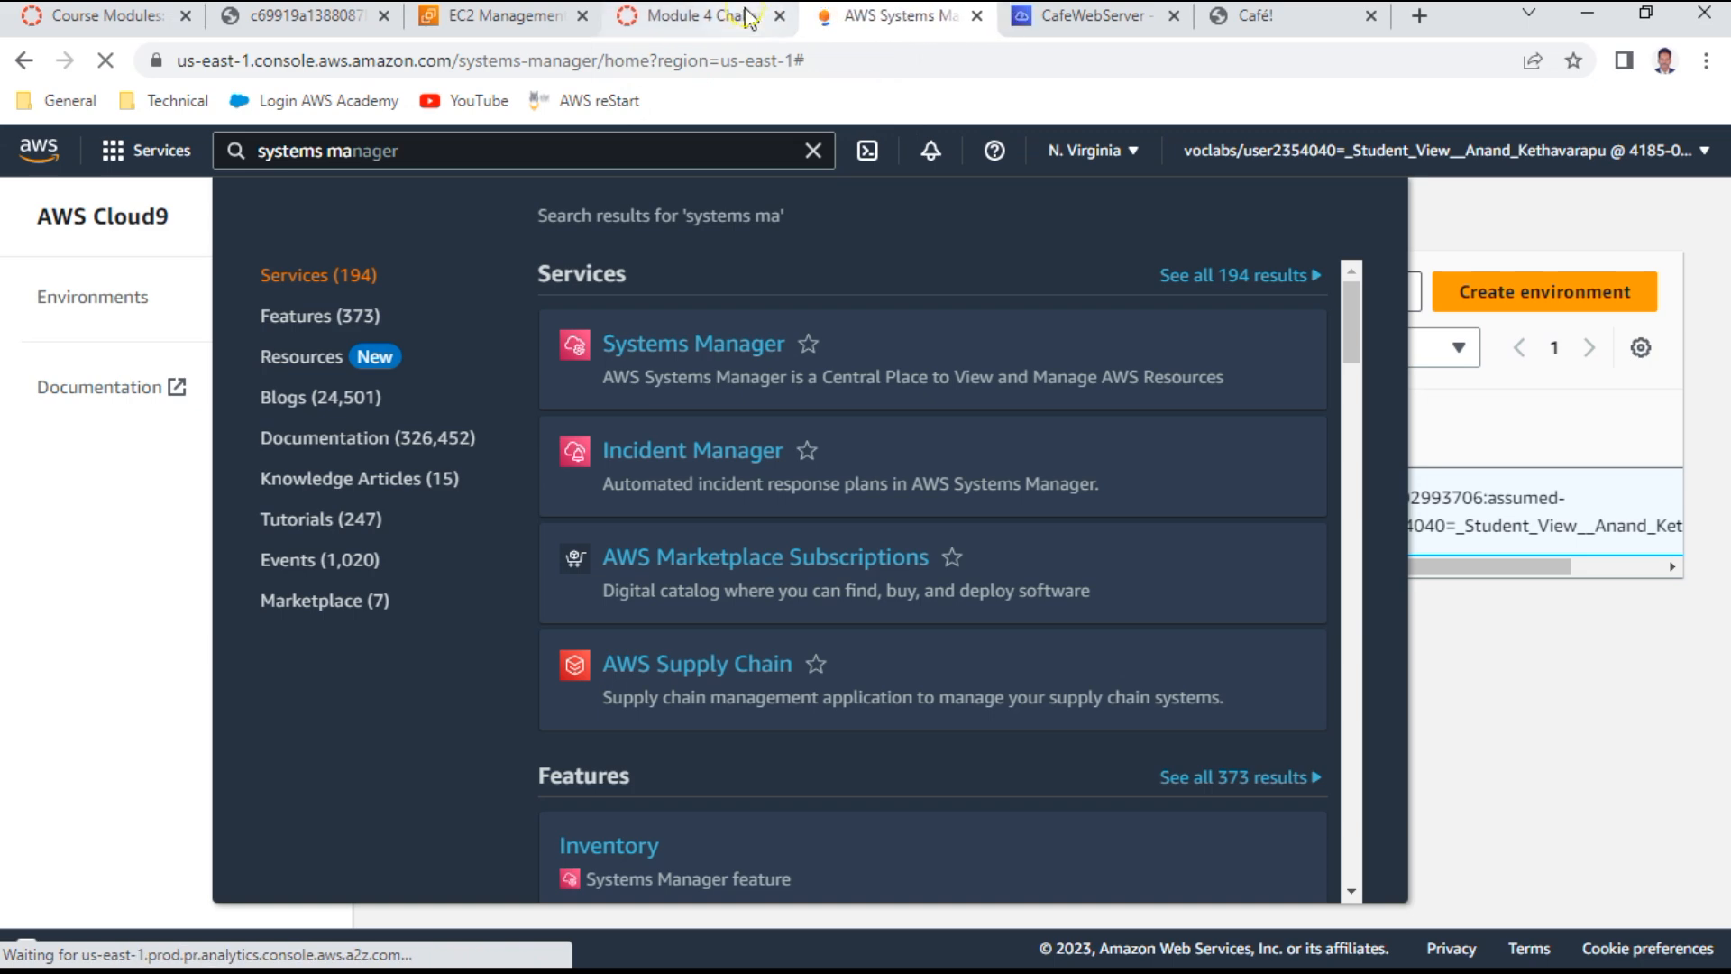
left_click(744, 13)
left_click(852, 16)
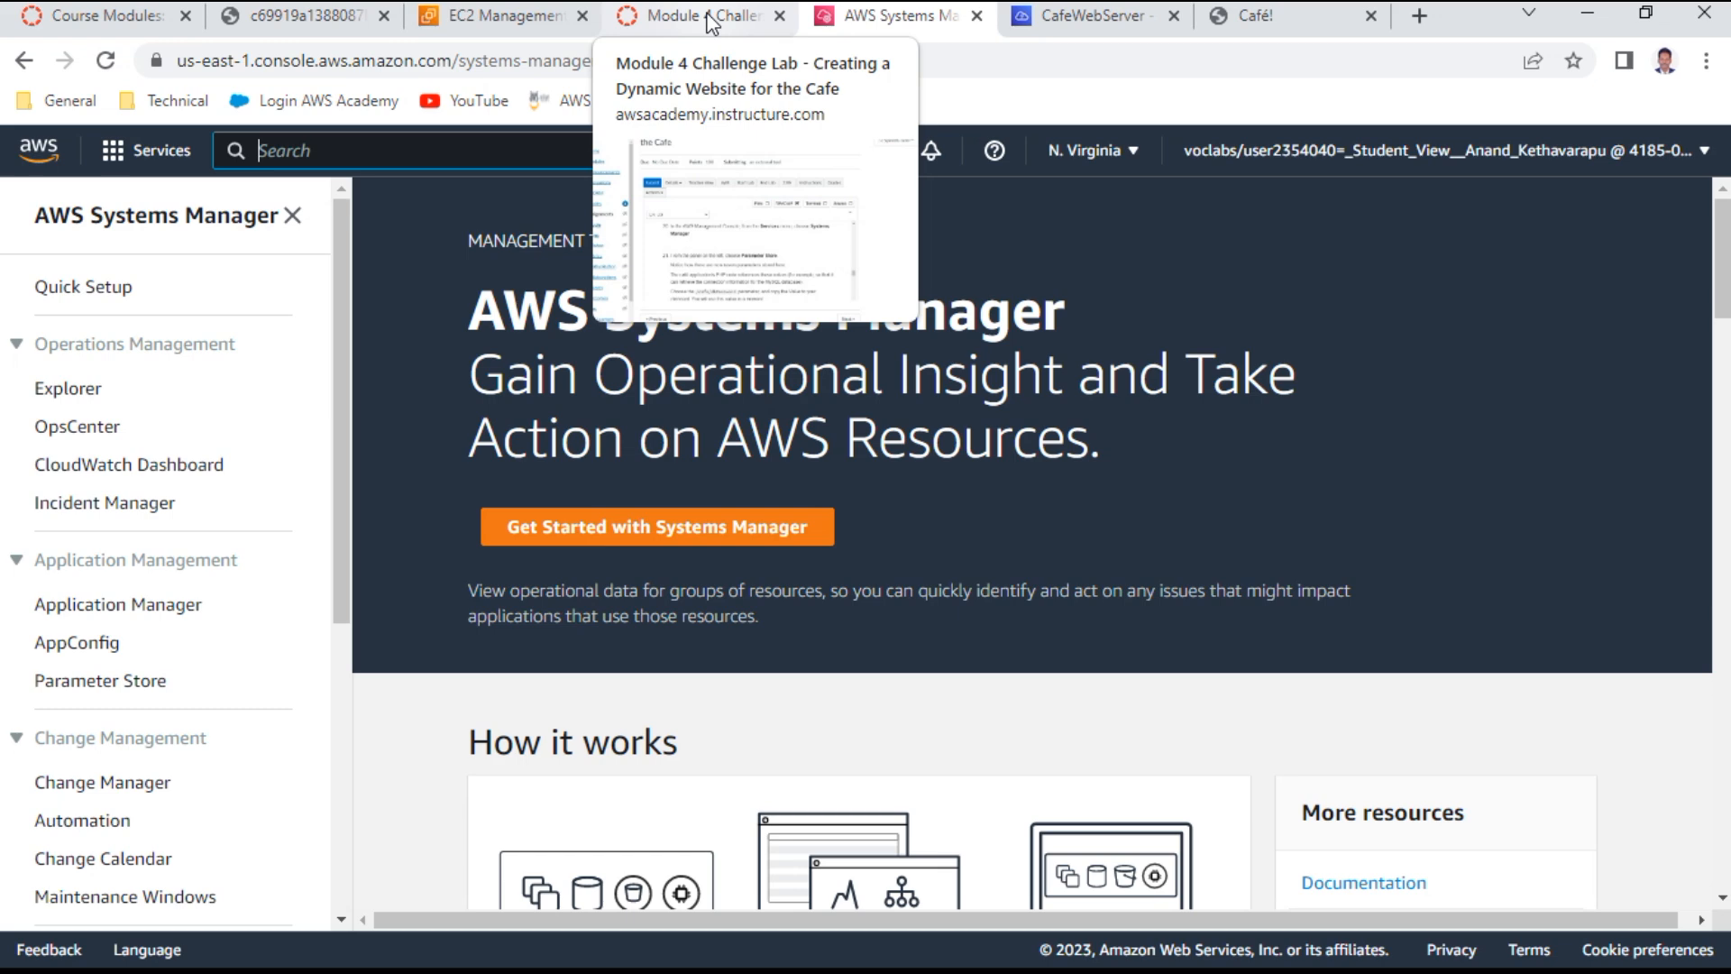
left_click(131, 683)
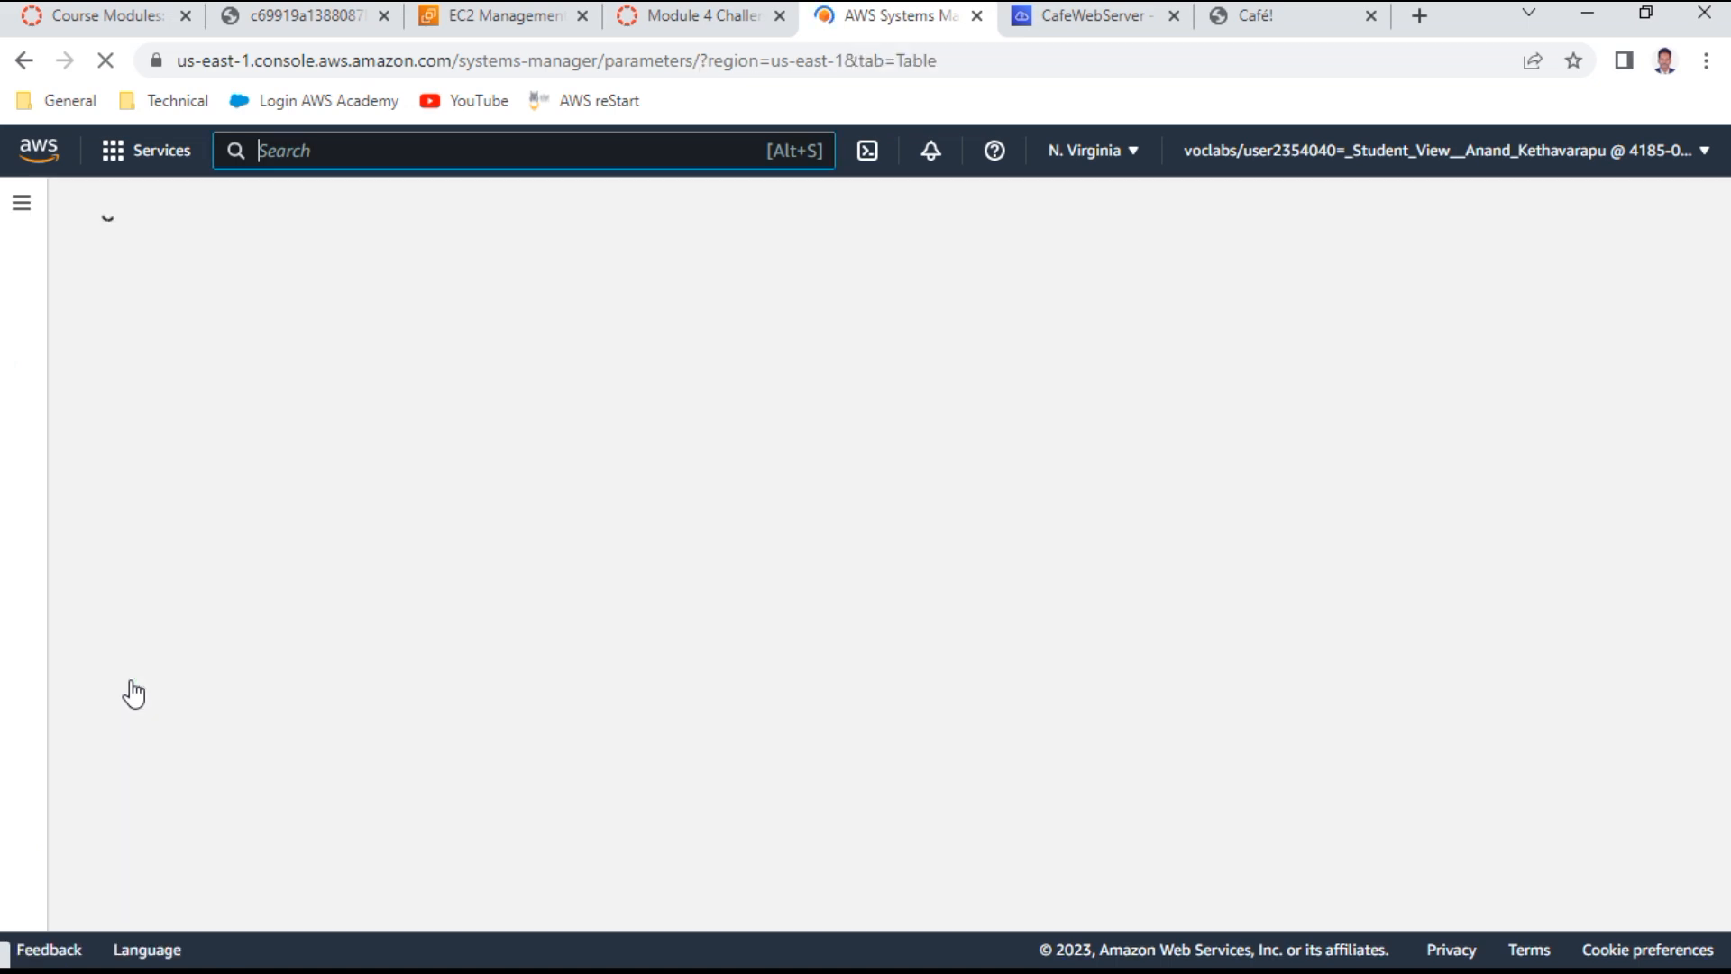
left_click(747, 34)
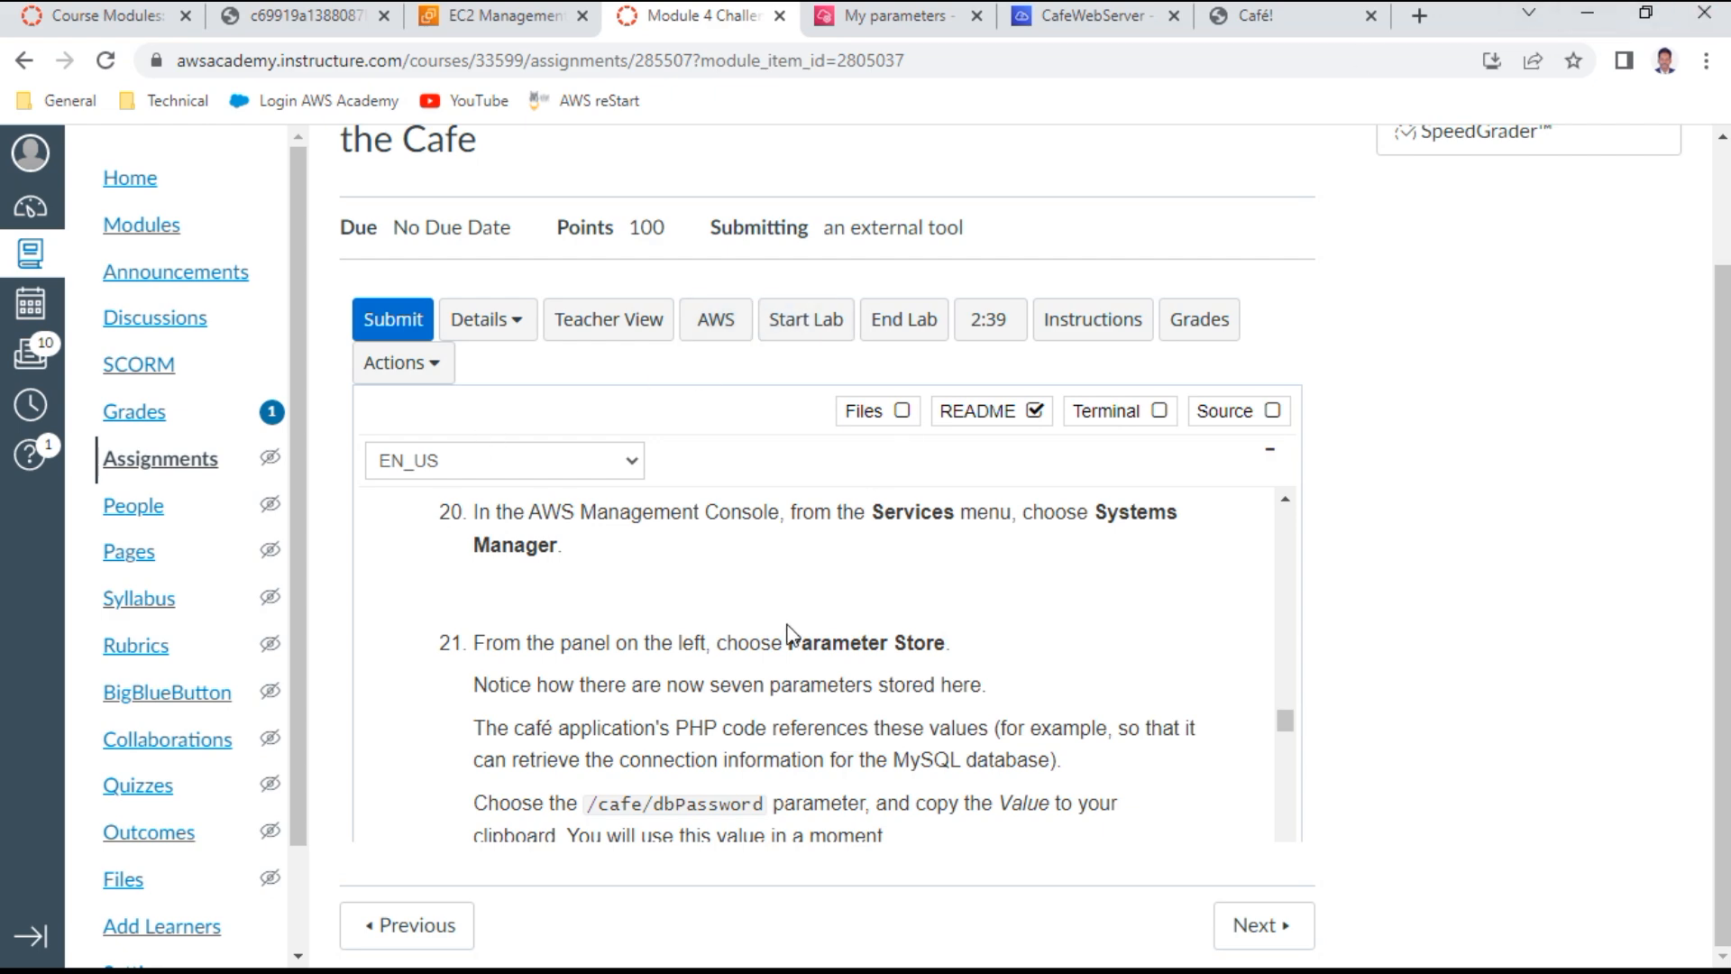
scroll(788, 634, "down", 1)
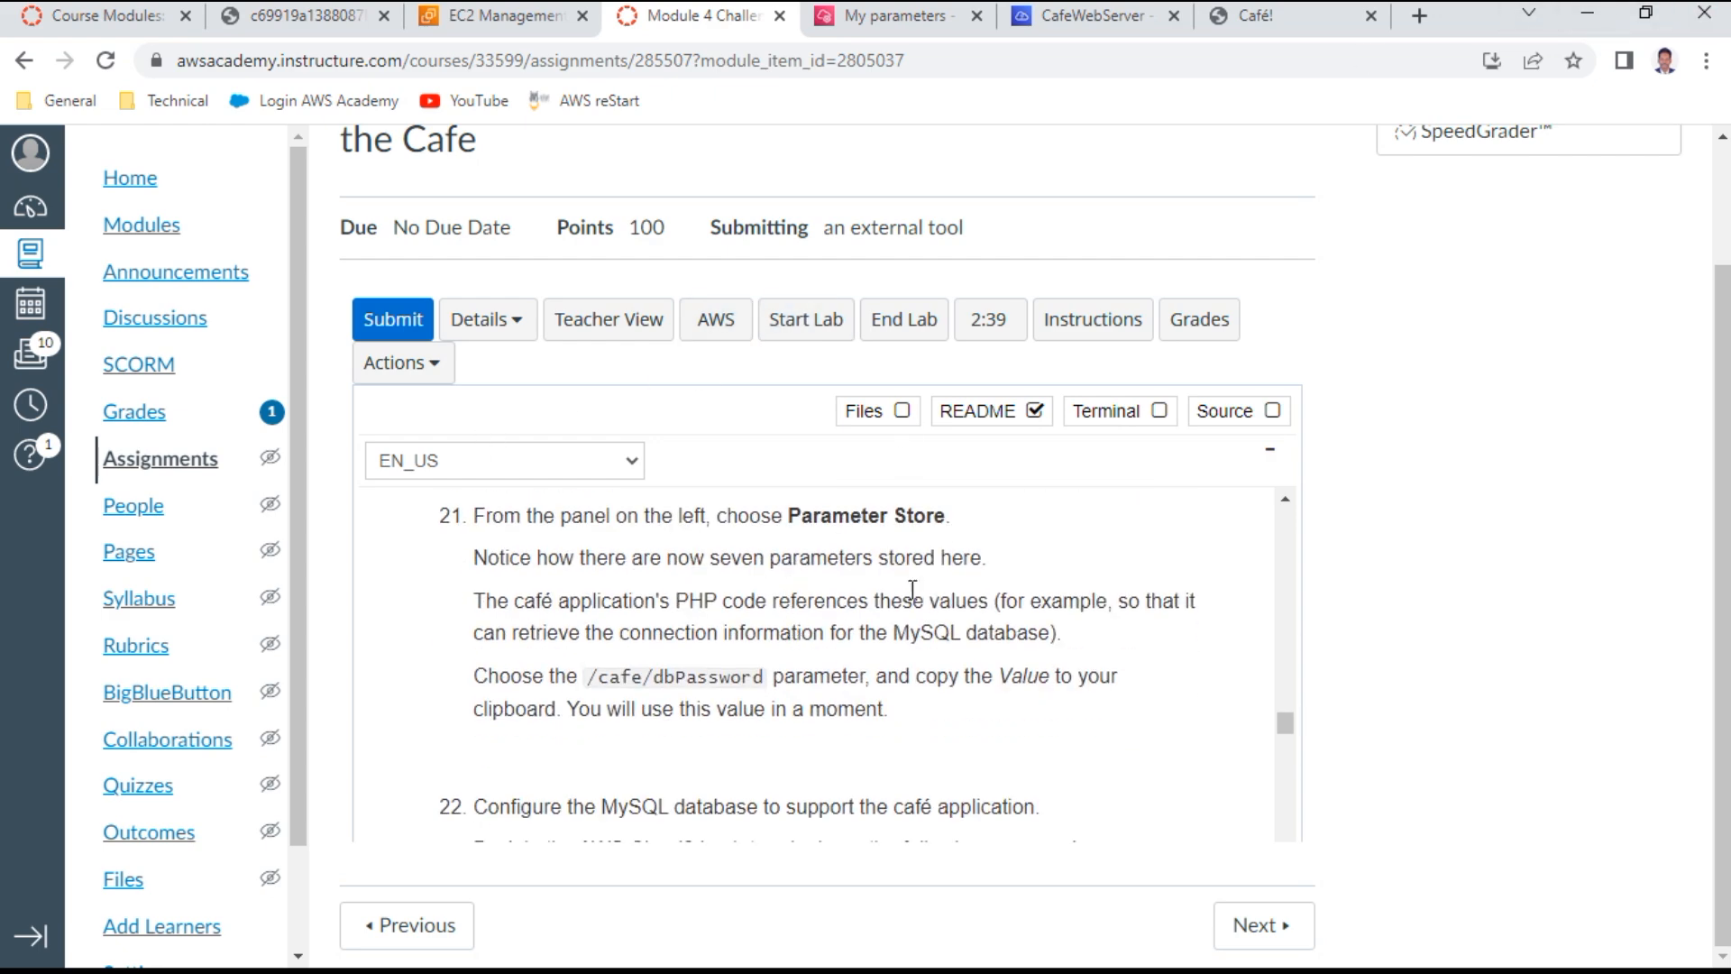
left_click(901, 16)
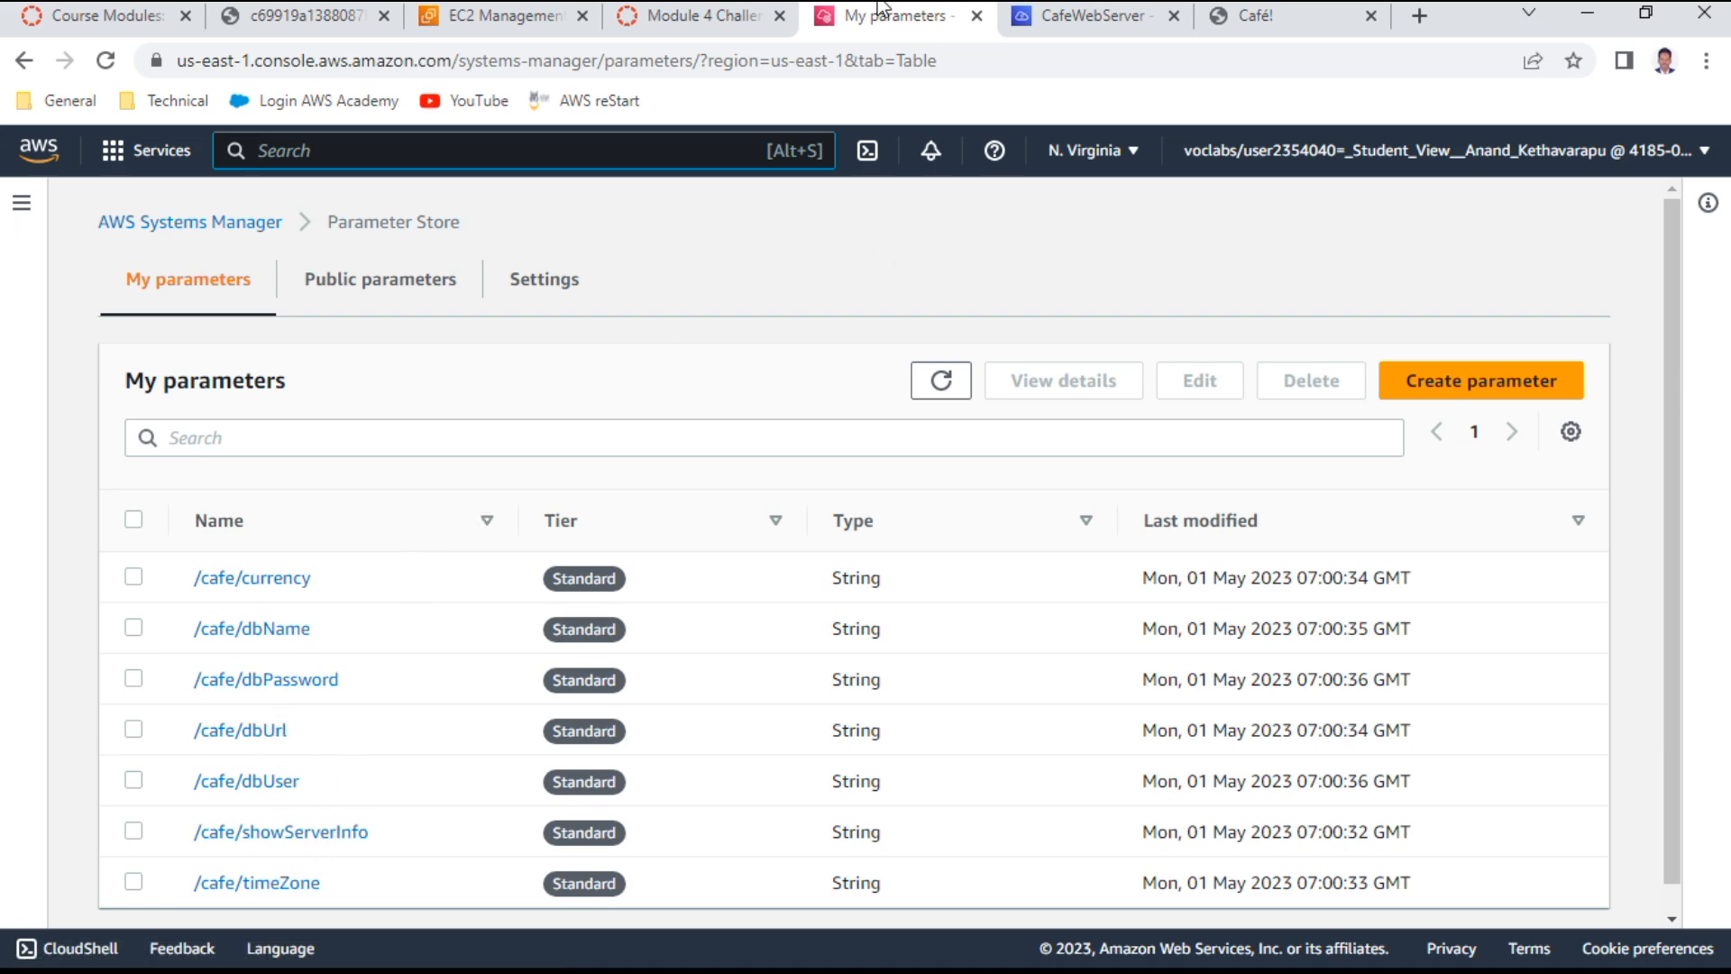
left_click(707, 16)
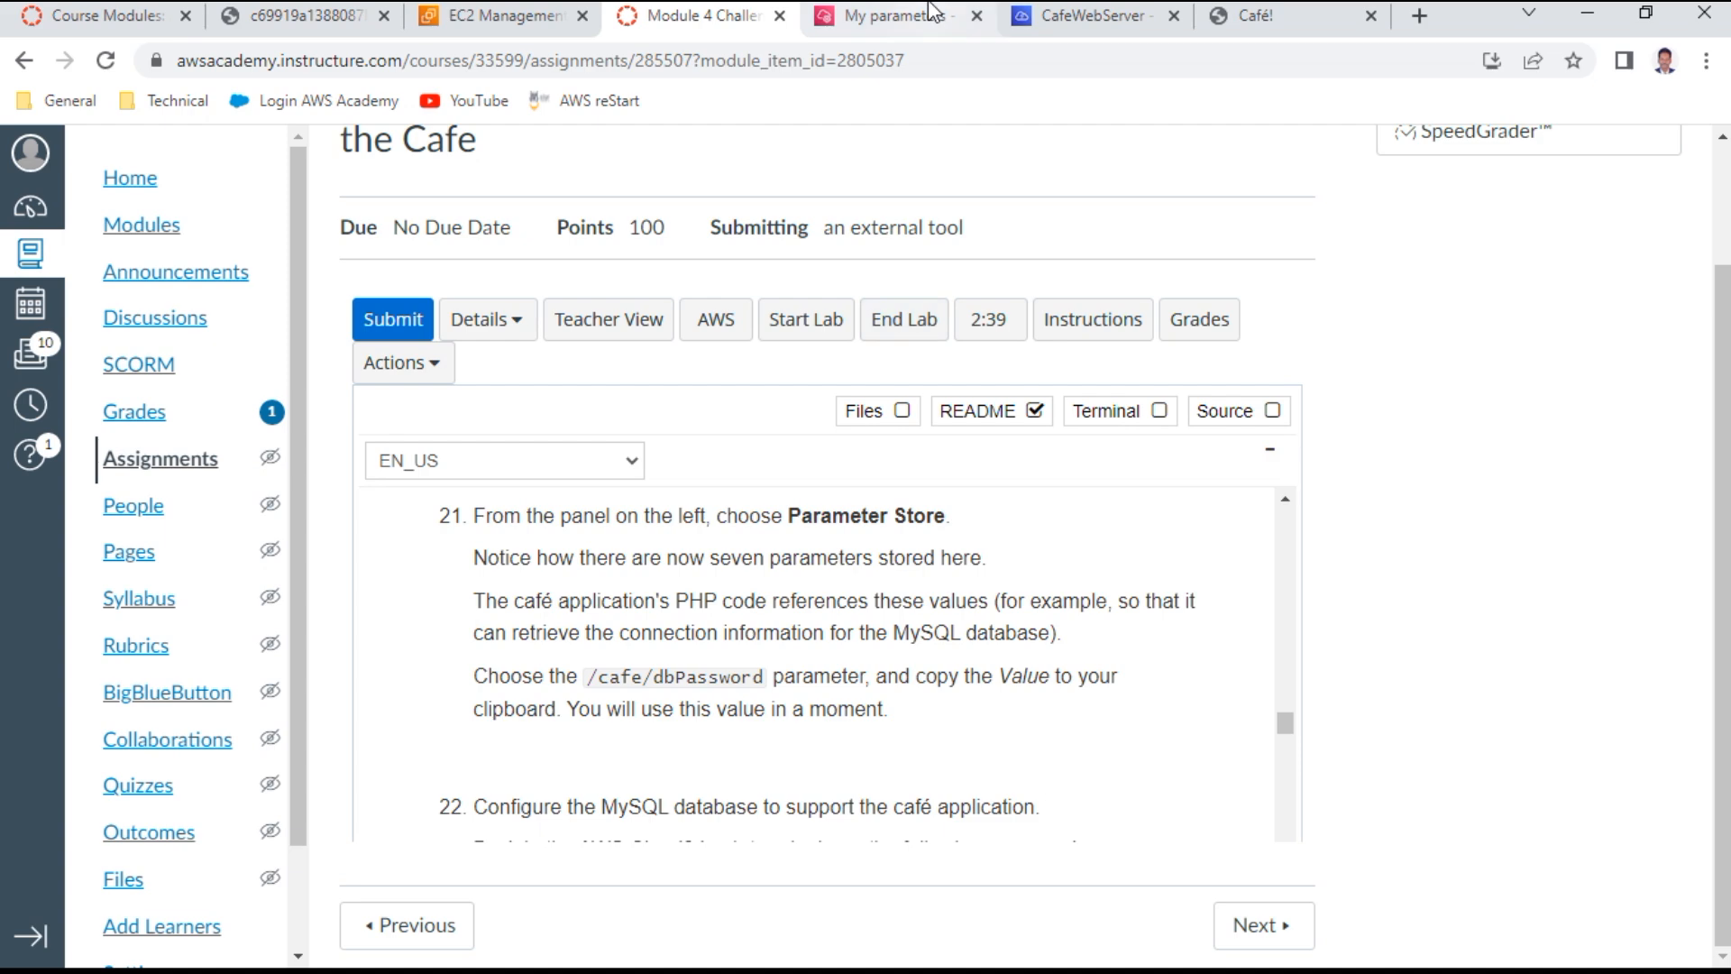
left_click(900, 27)
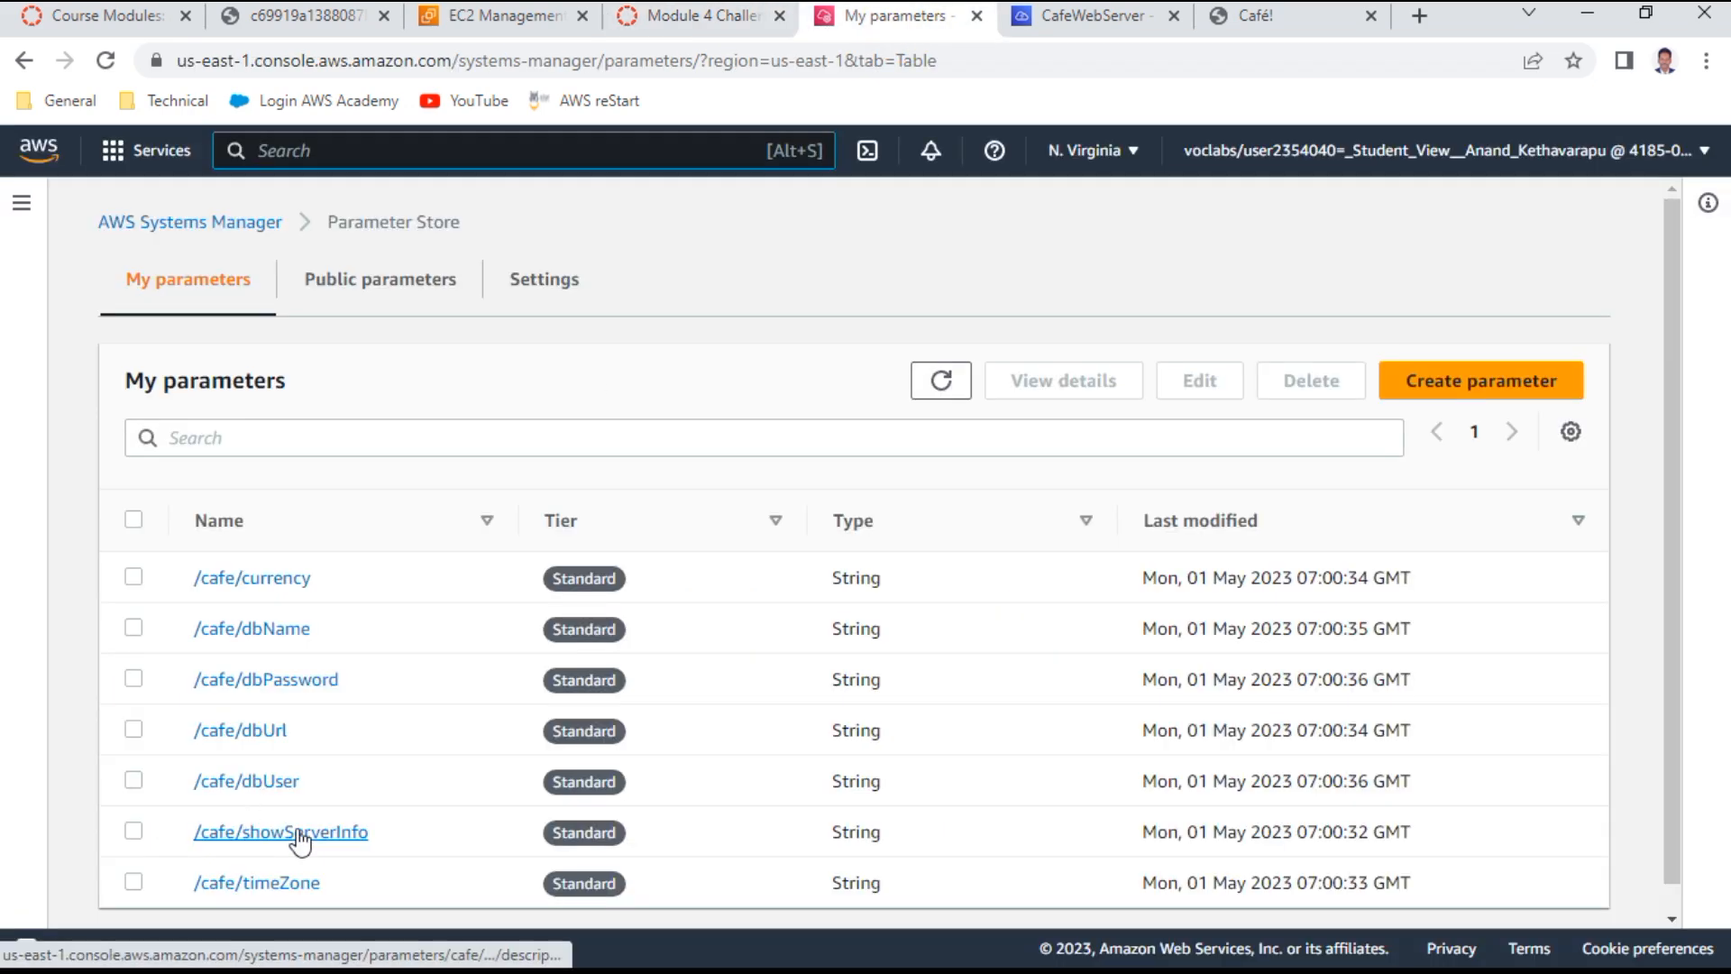
Open the /cafe/dbPassword parameter and copy its password value into the untitled Notepad document
left_click(305, 678)
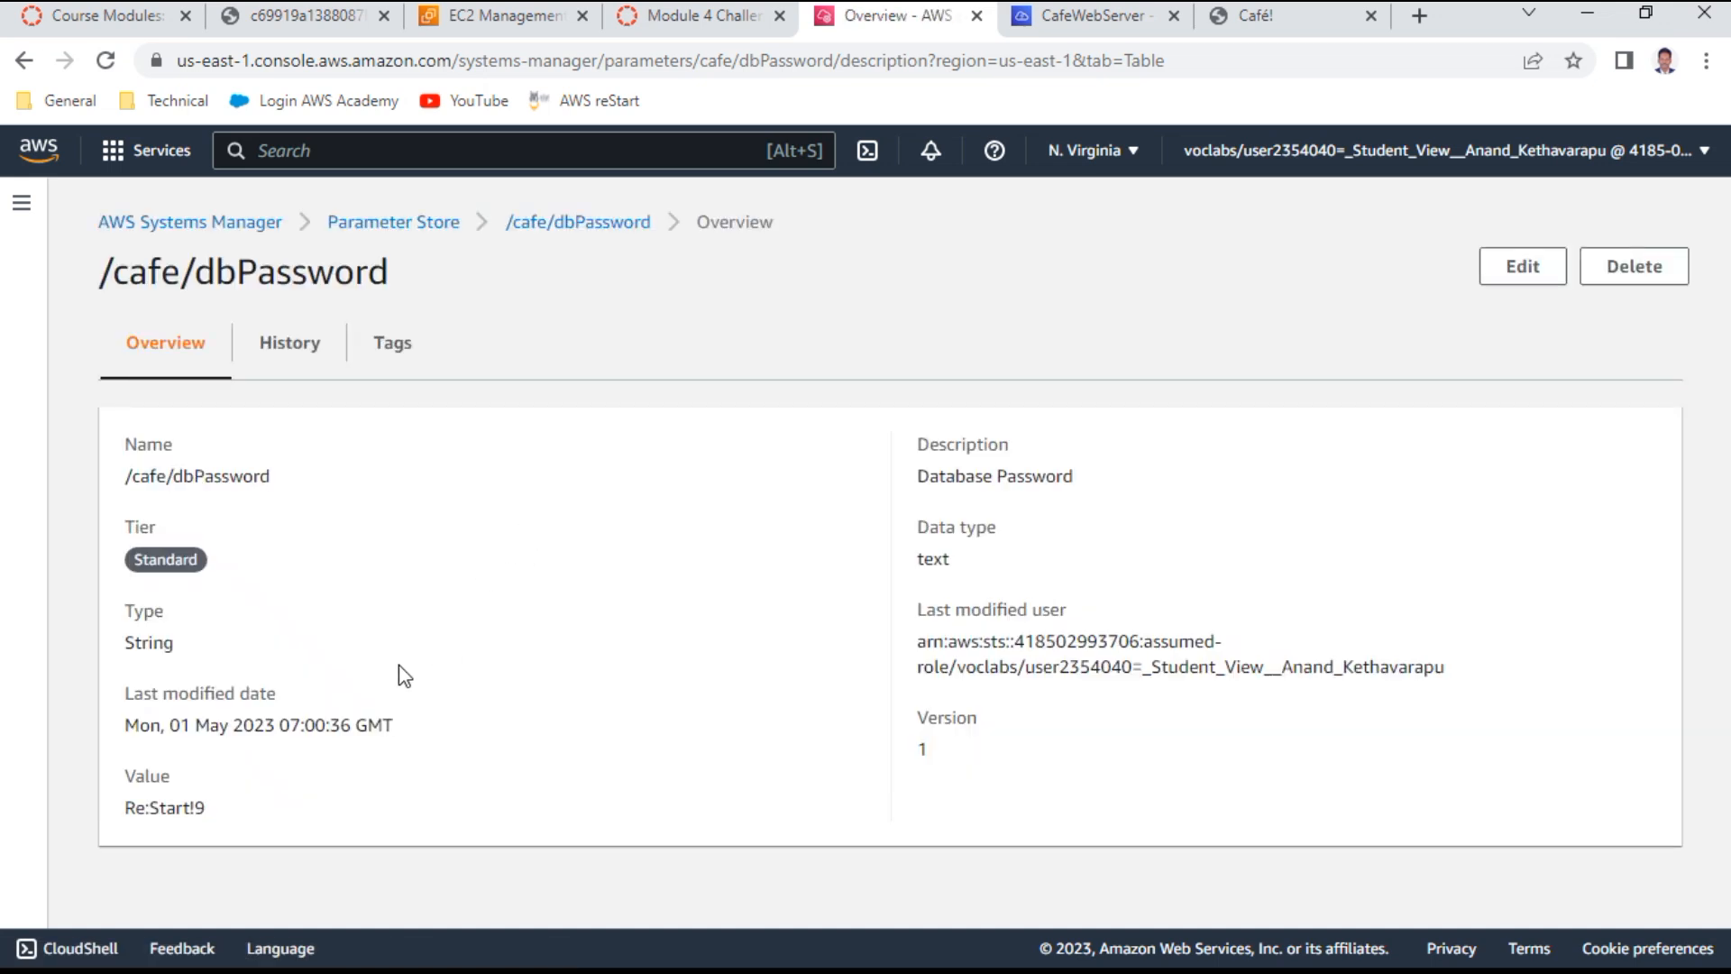
double_click(199, 806)
triple_click(200, 807)
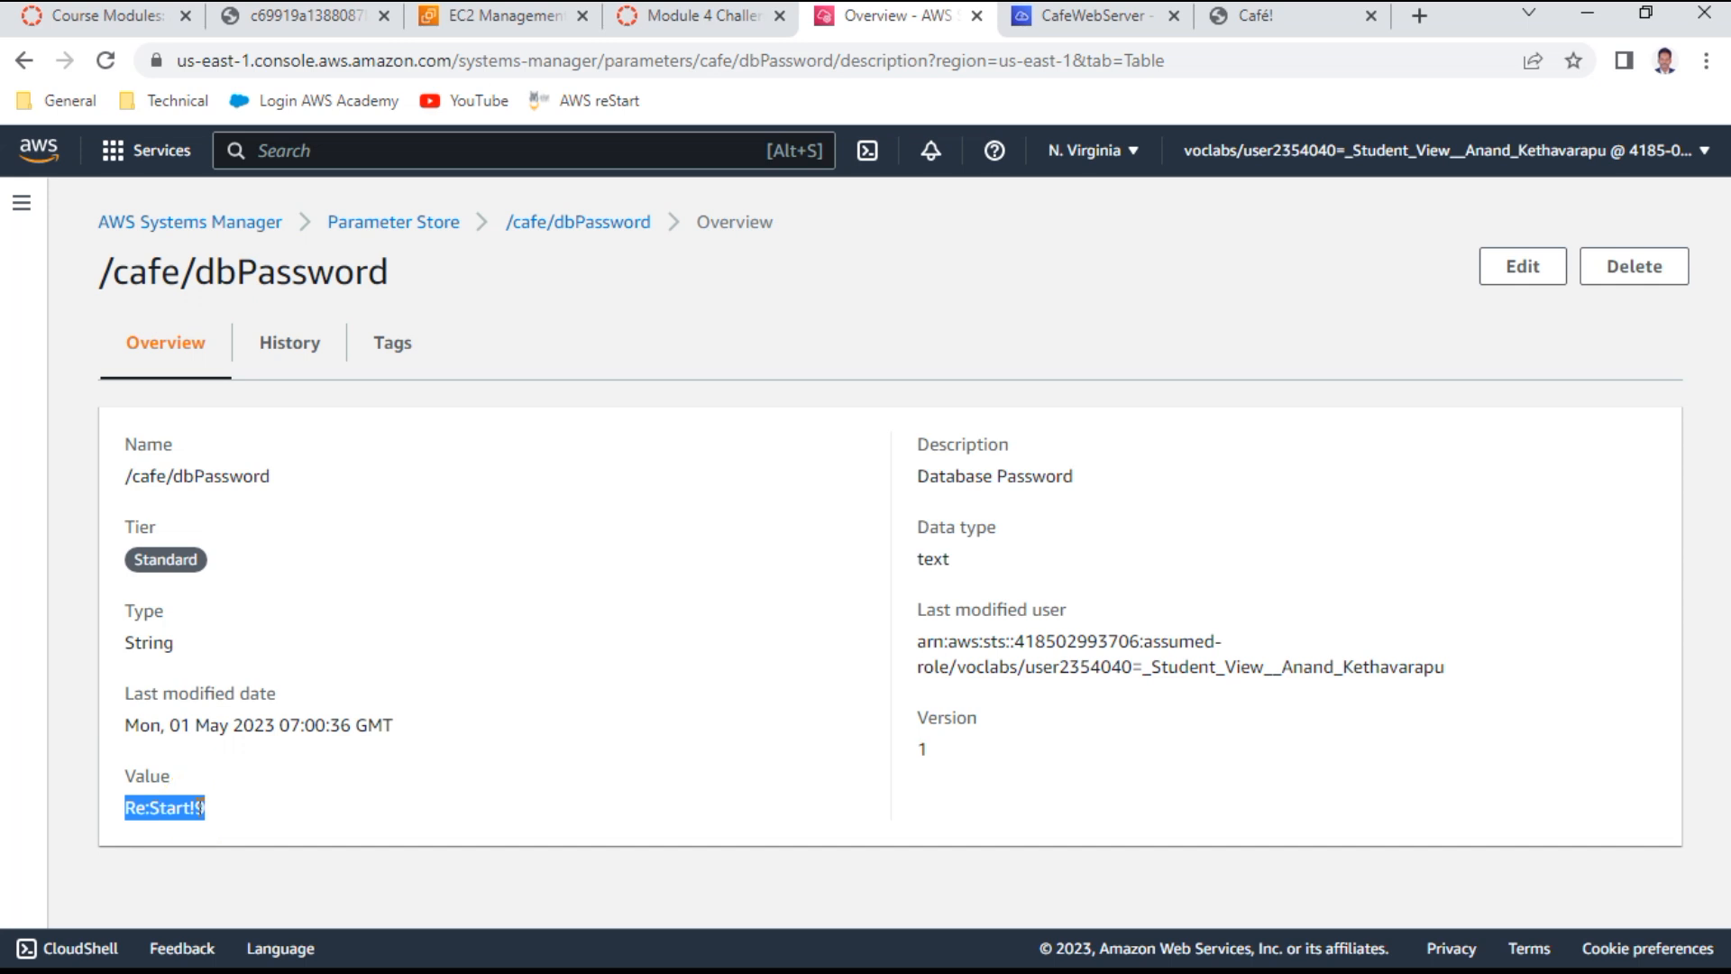
right_click(199, 807)
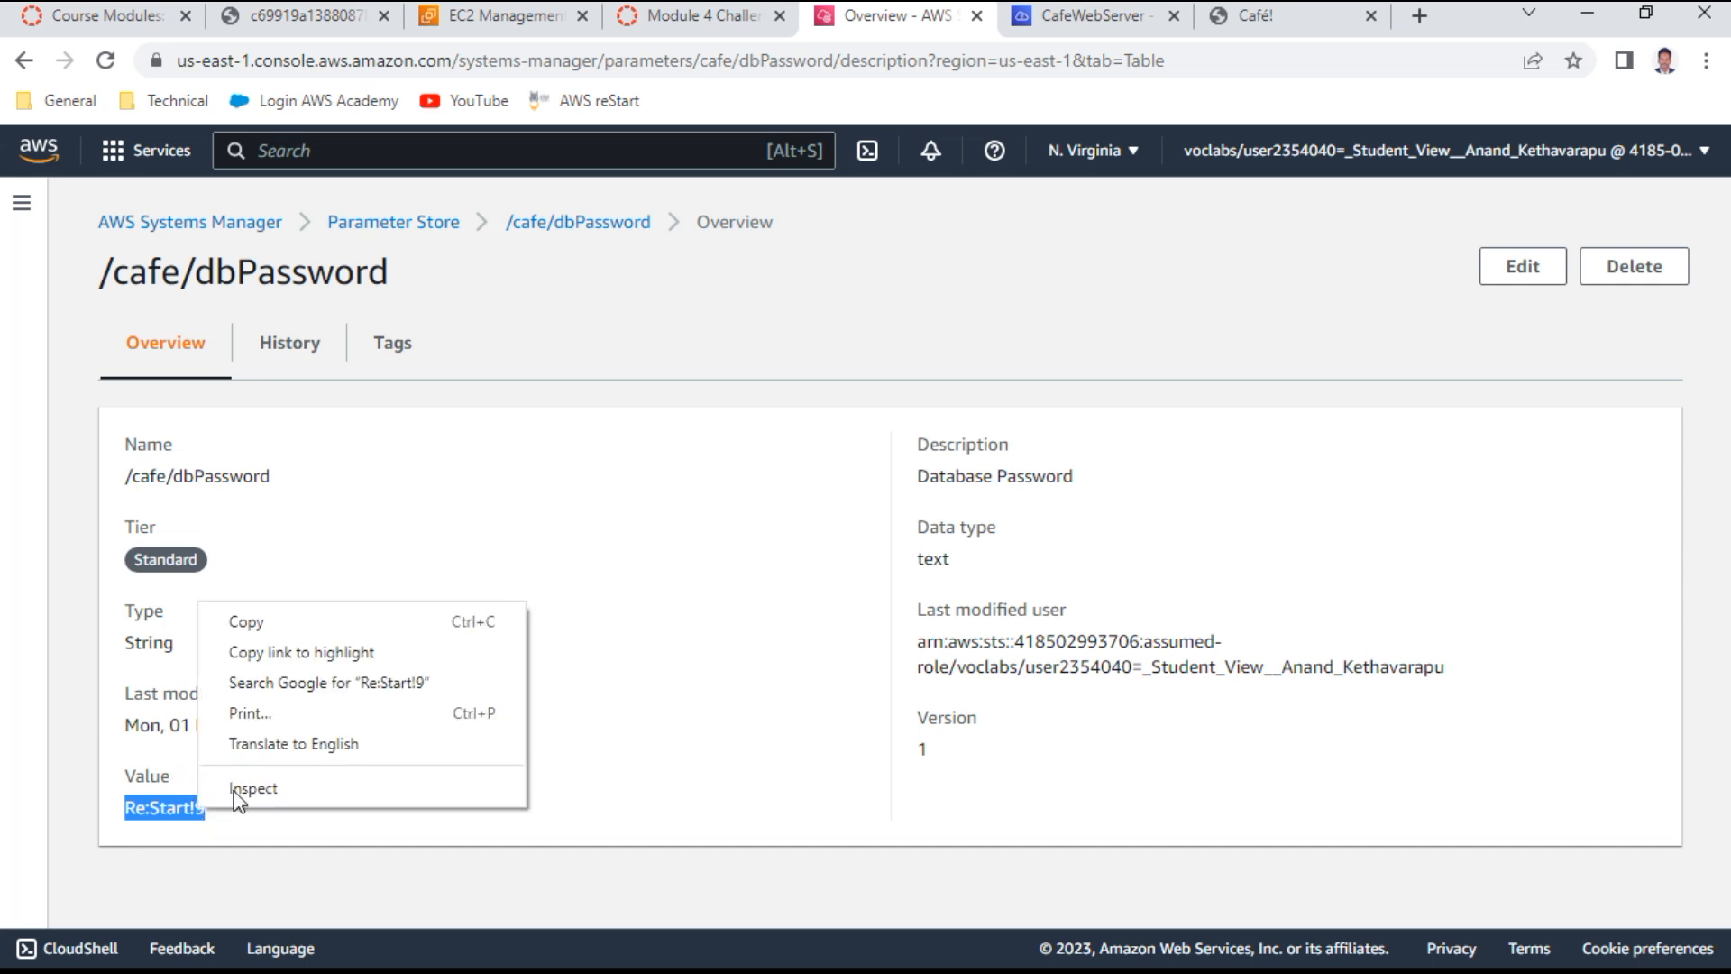
left_click(247, 622)
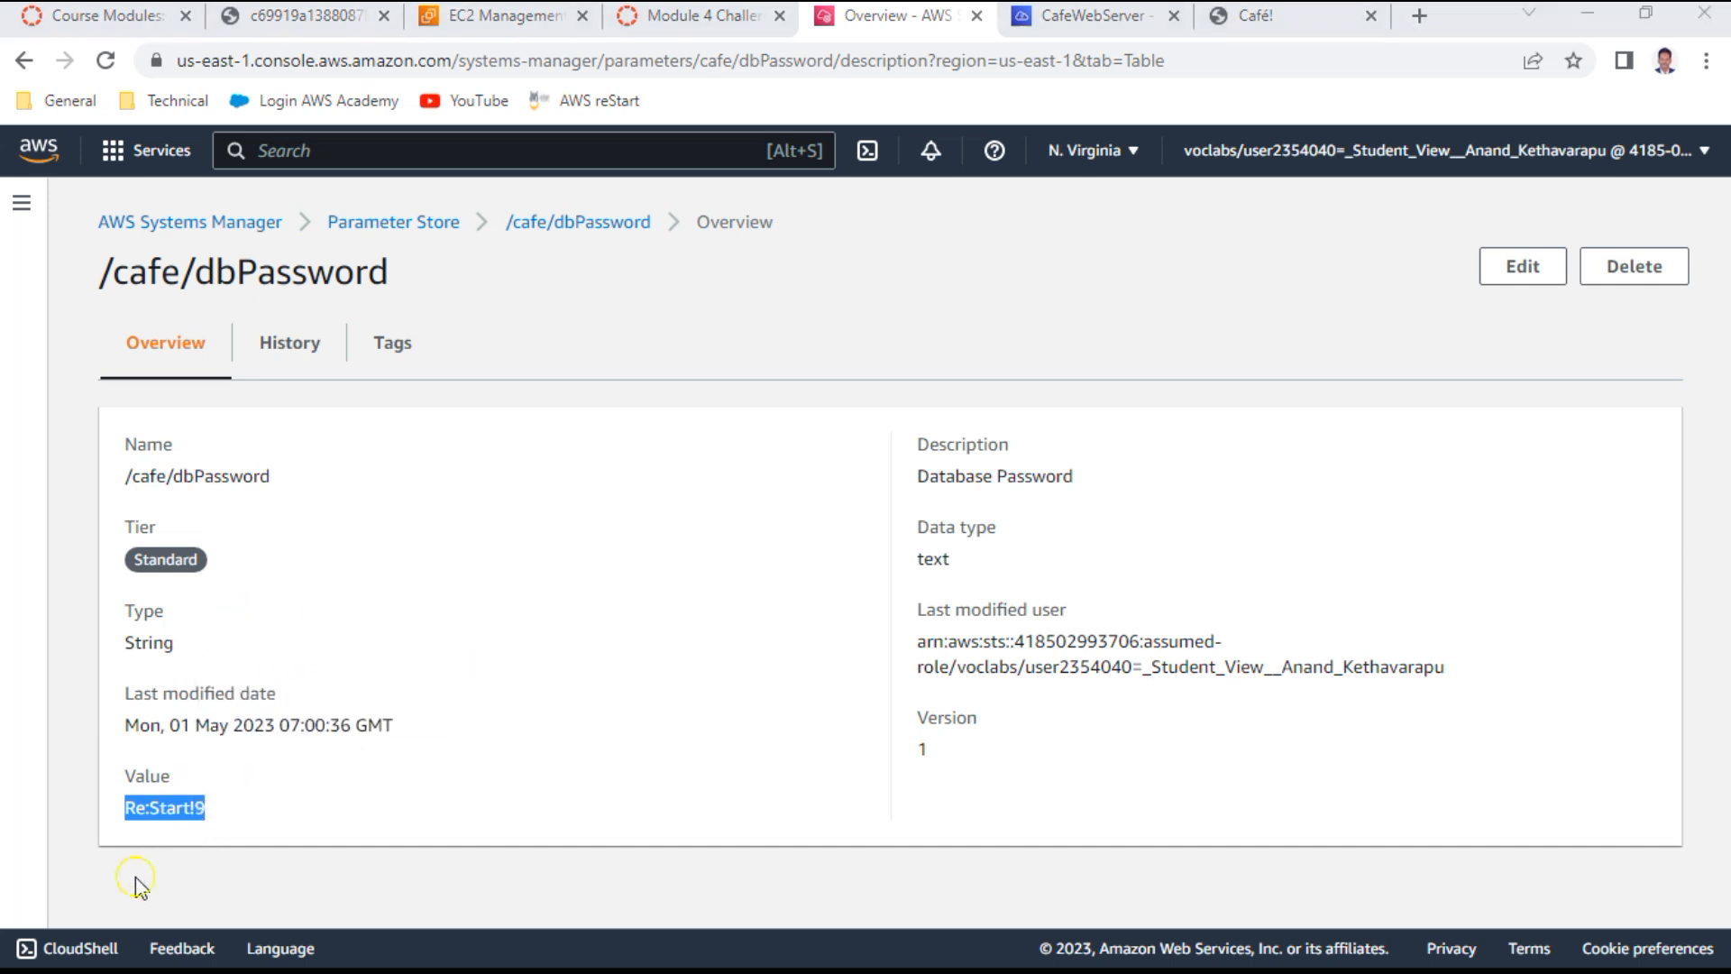
key("alt+Tab")
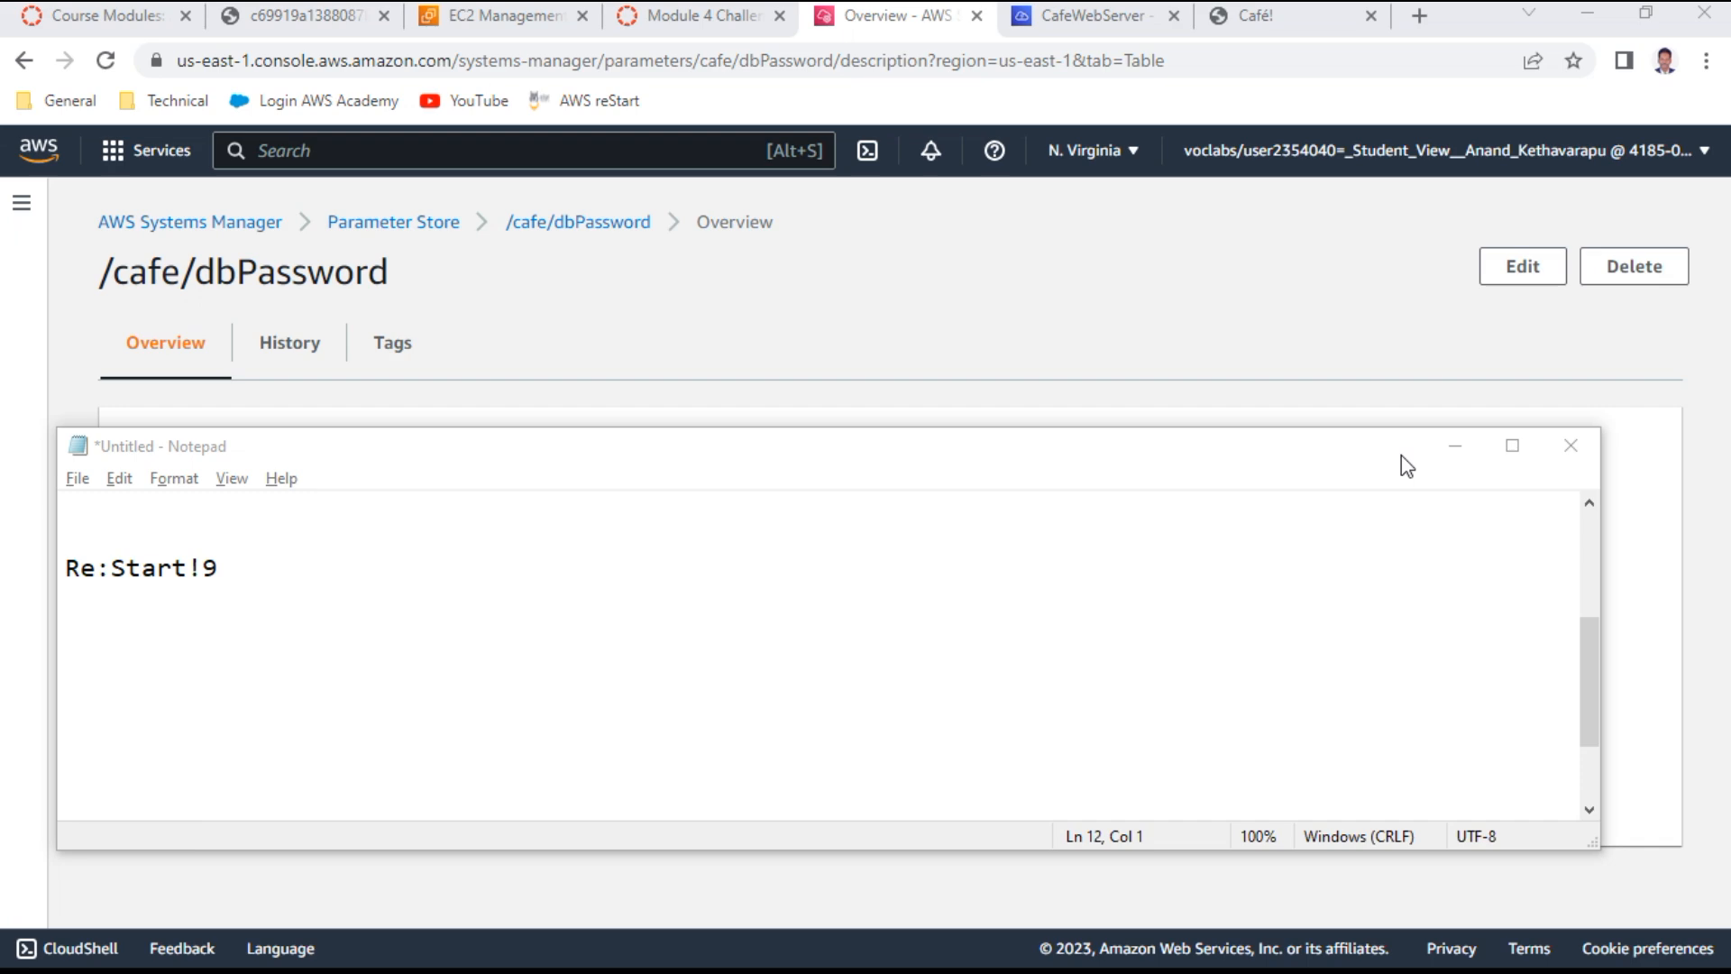
left_click(1455, 448)
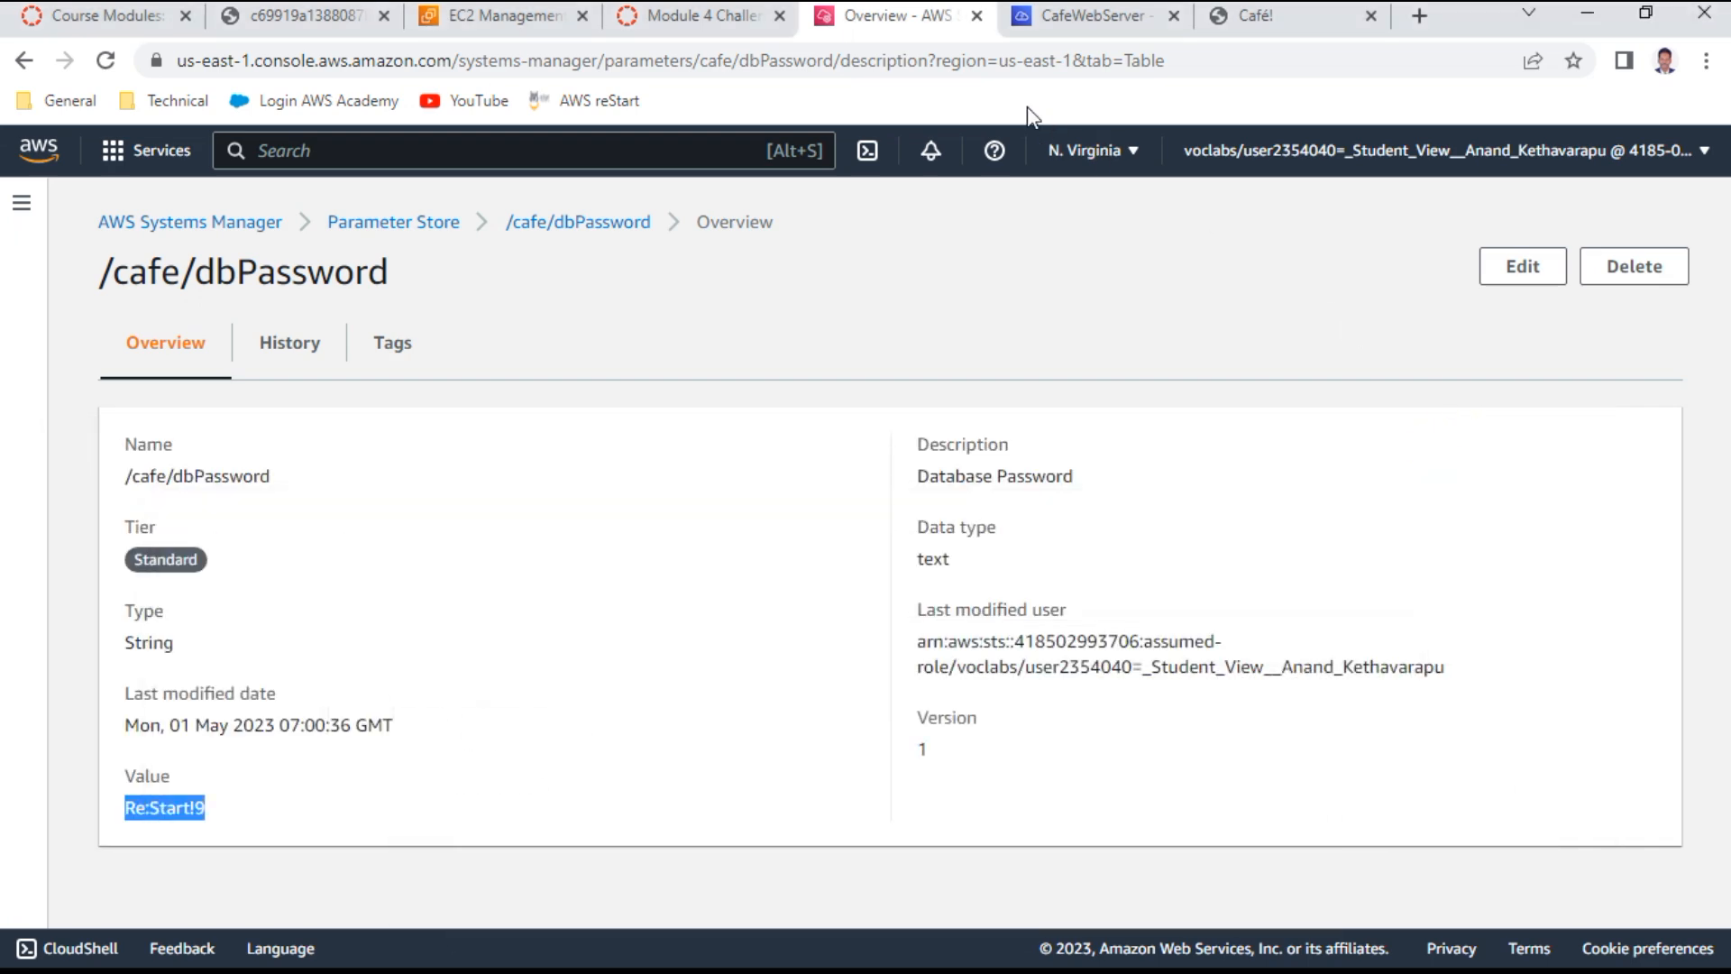
Copy the step 22 commands cd ../db/, ./set-root-password.sh and ./create-db.sh from the lab instructions and run them in the Cloud9 terminal
left_click(710, 16)
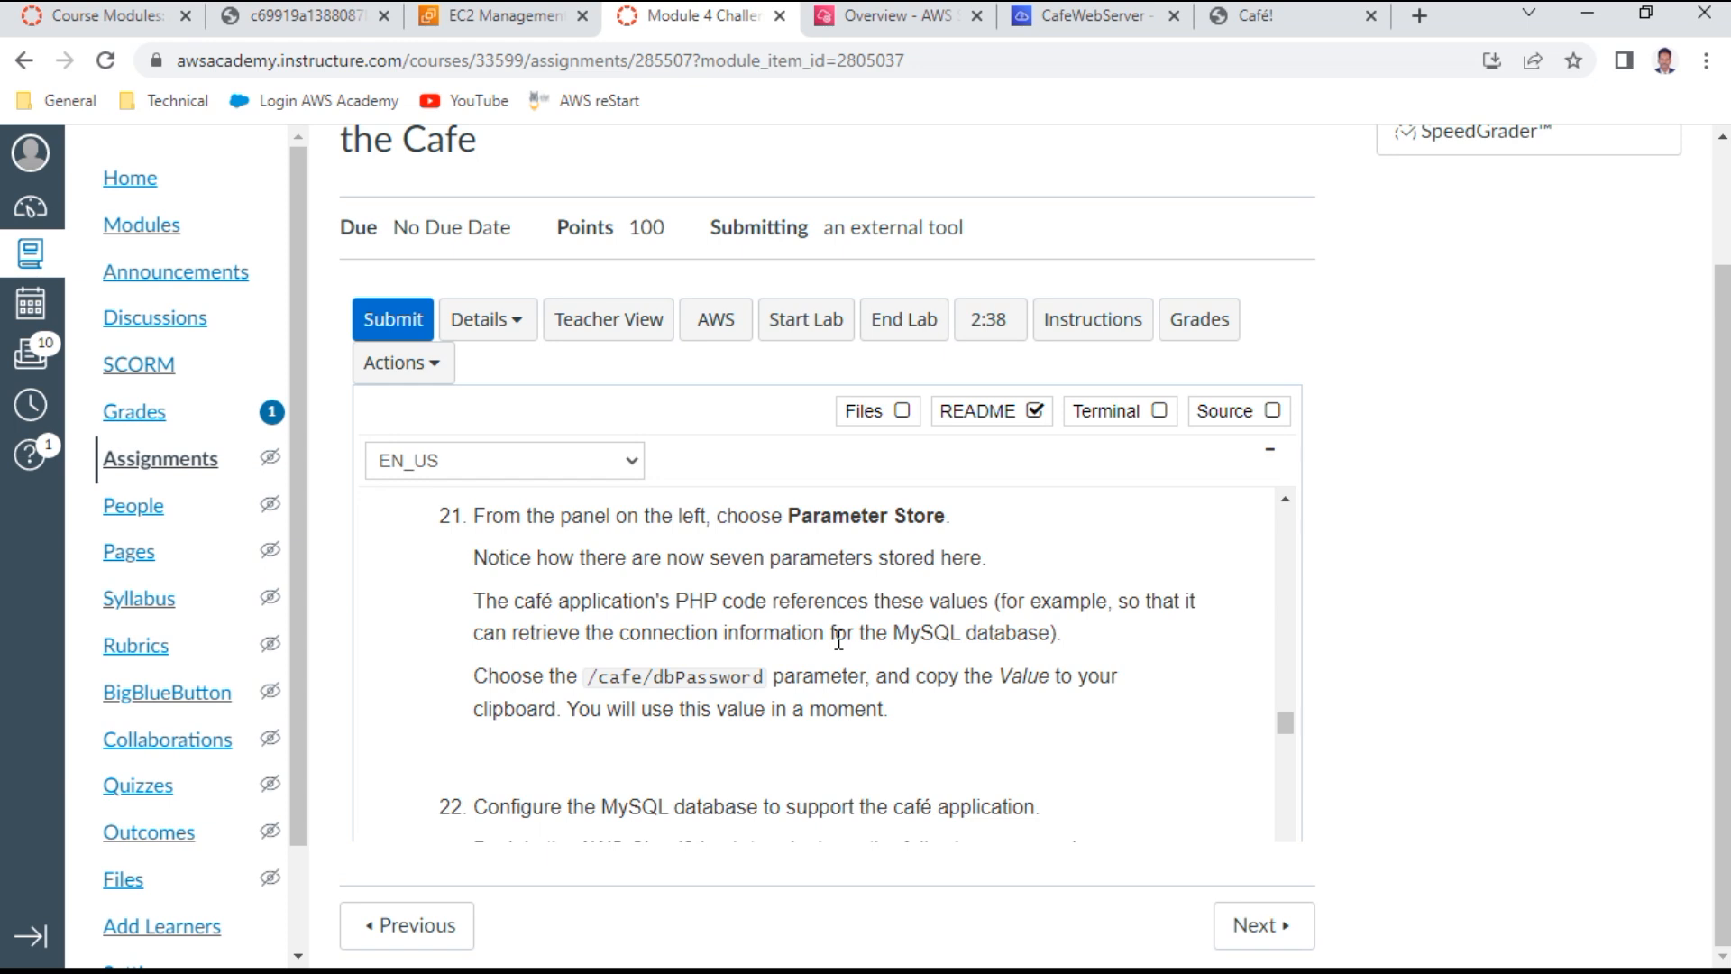
scroll(838, 640, "down", 3)
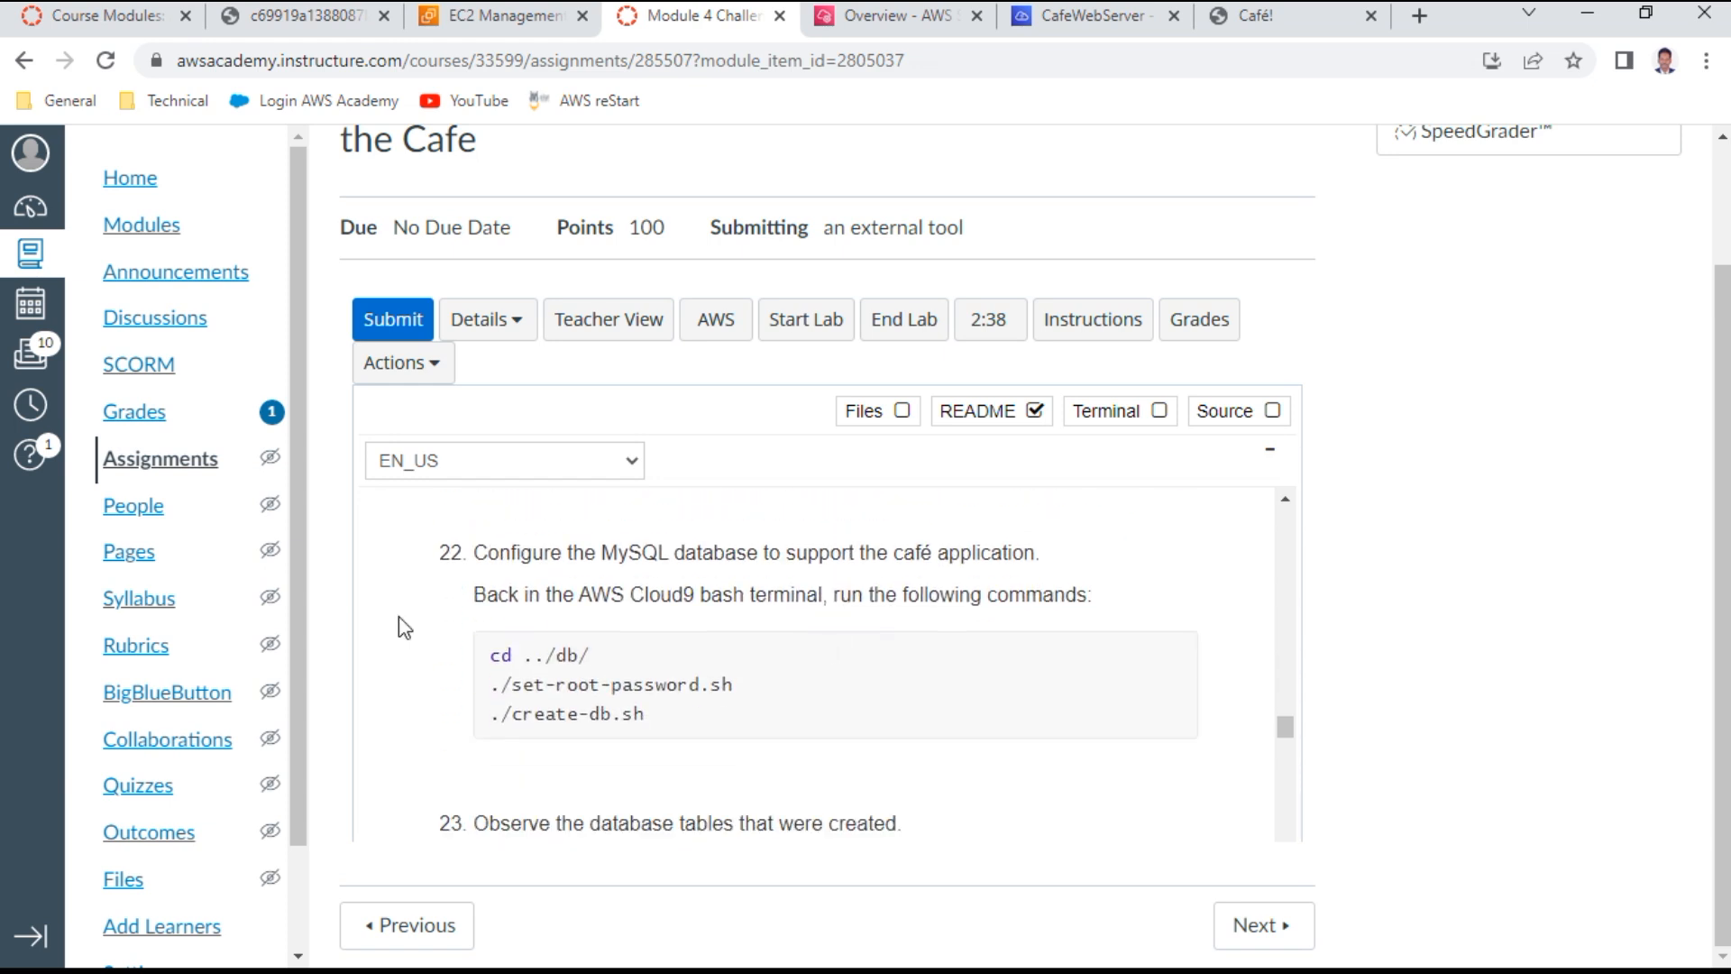
left_click_drag(397, 626, 676, 645)
left_click_drag(670, 718, 467, 665)
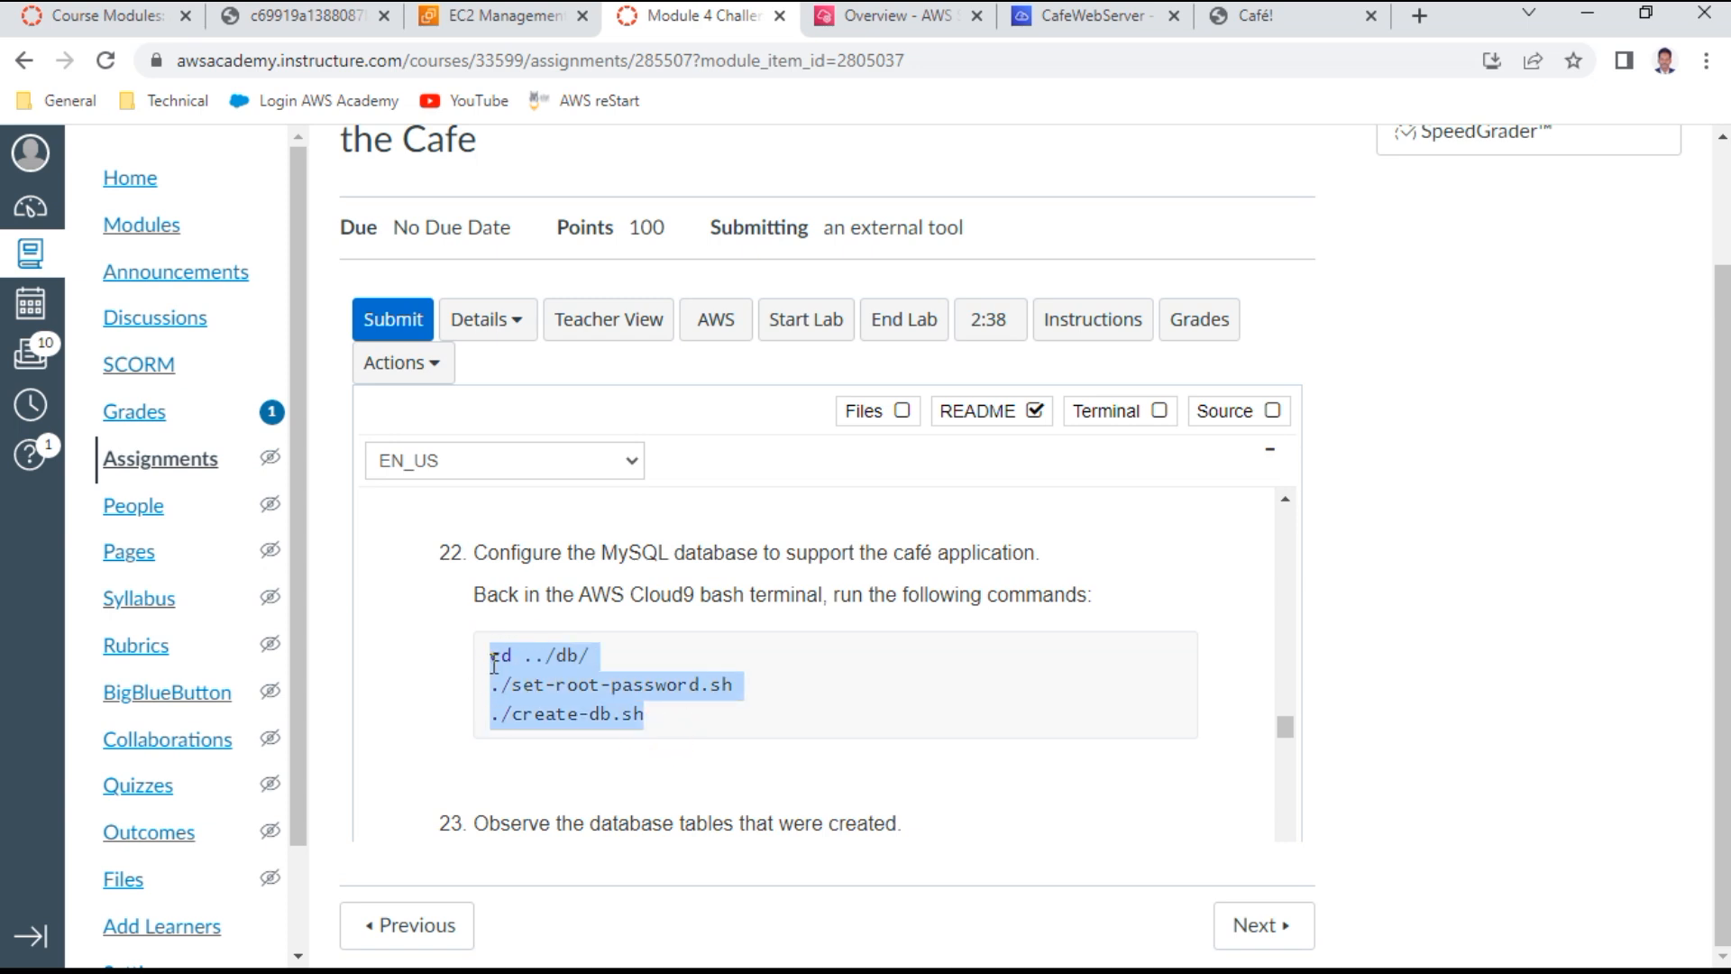
right_click(547, 667)
left_click(600, 694)
left_click(1094, 16)
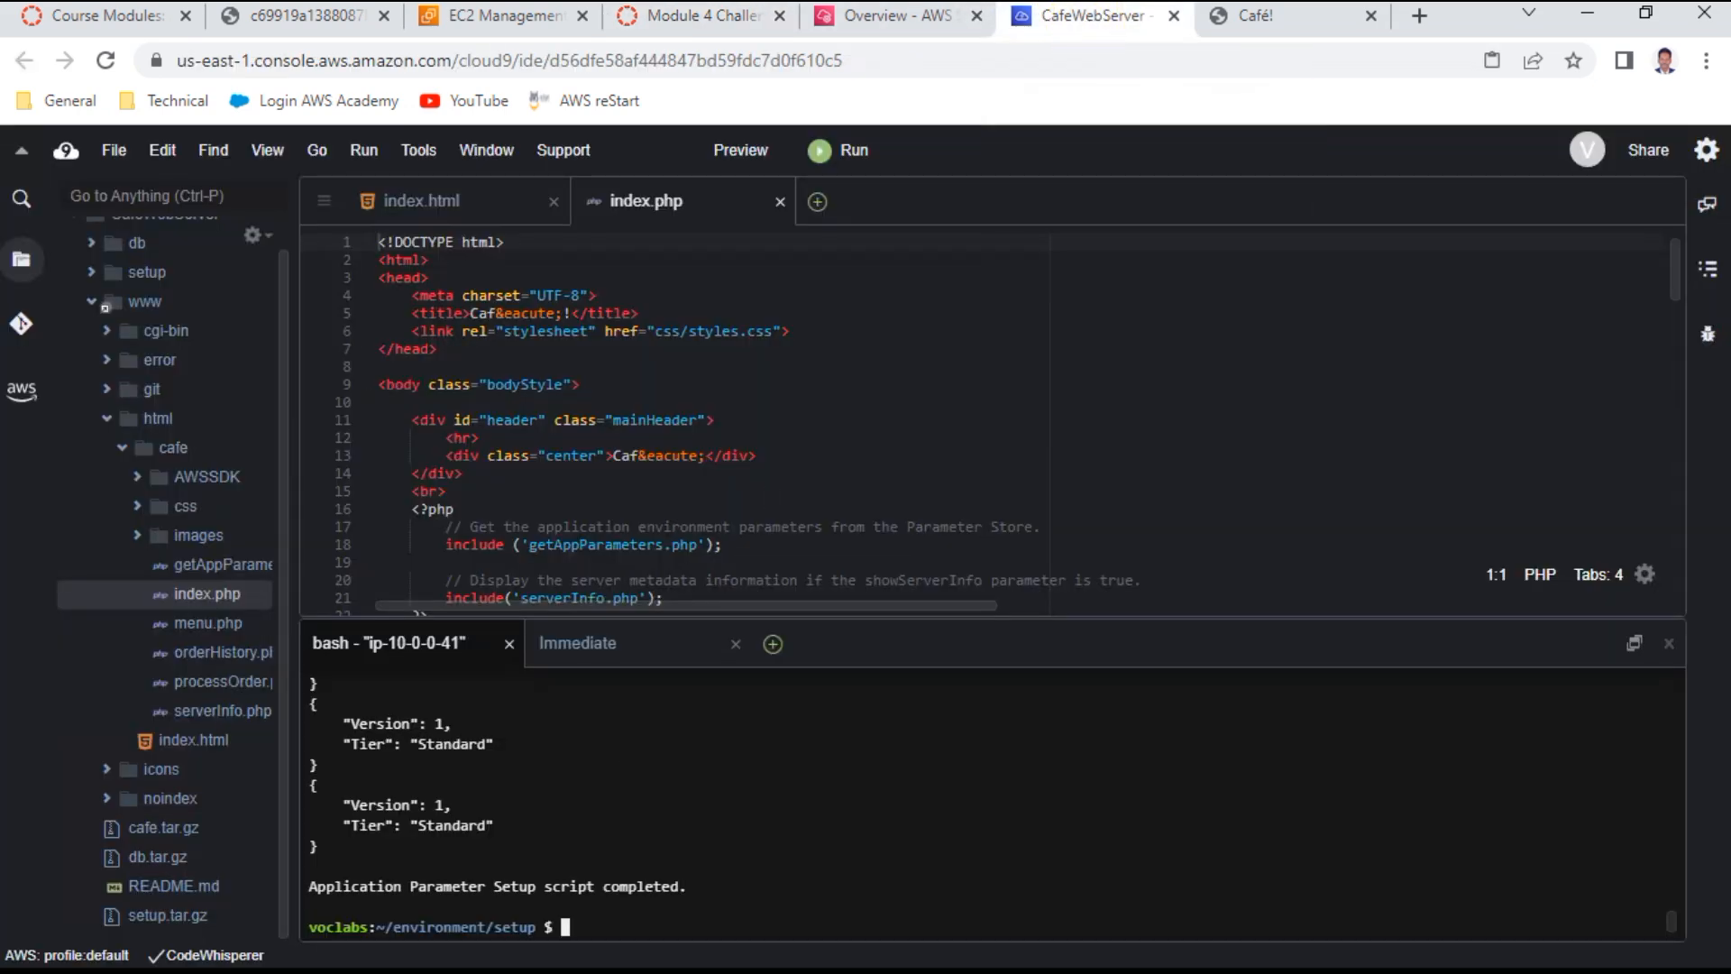
right_click(595, 920)
left_click(649, 796)
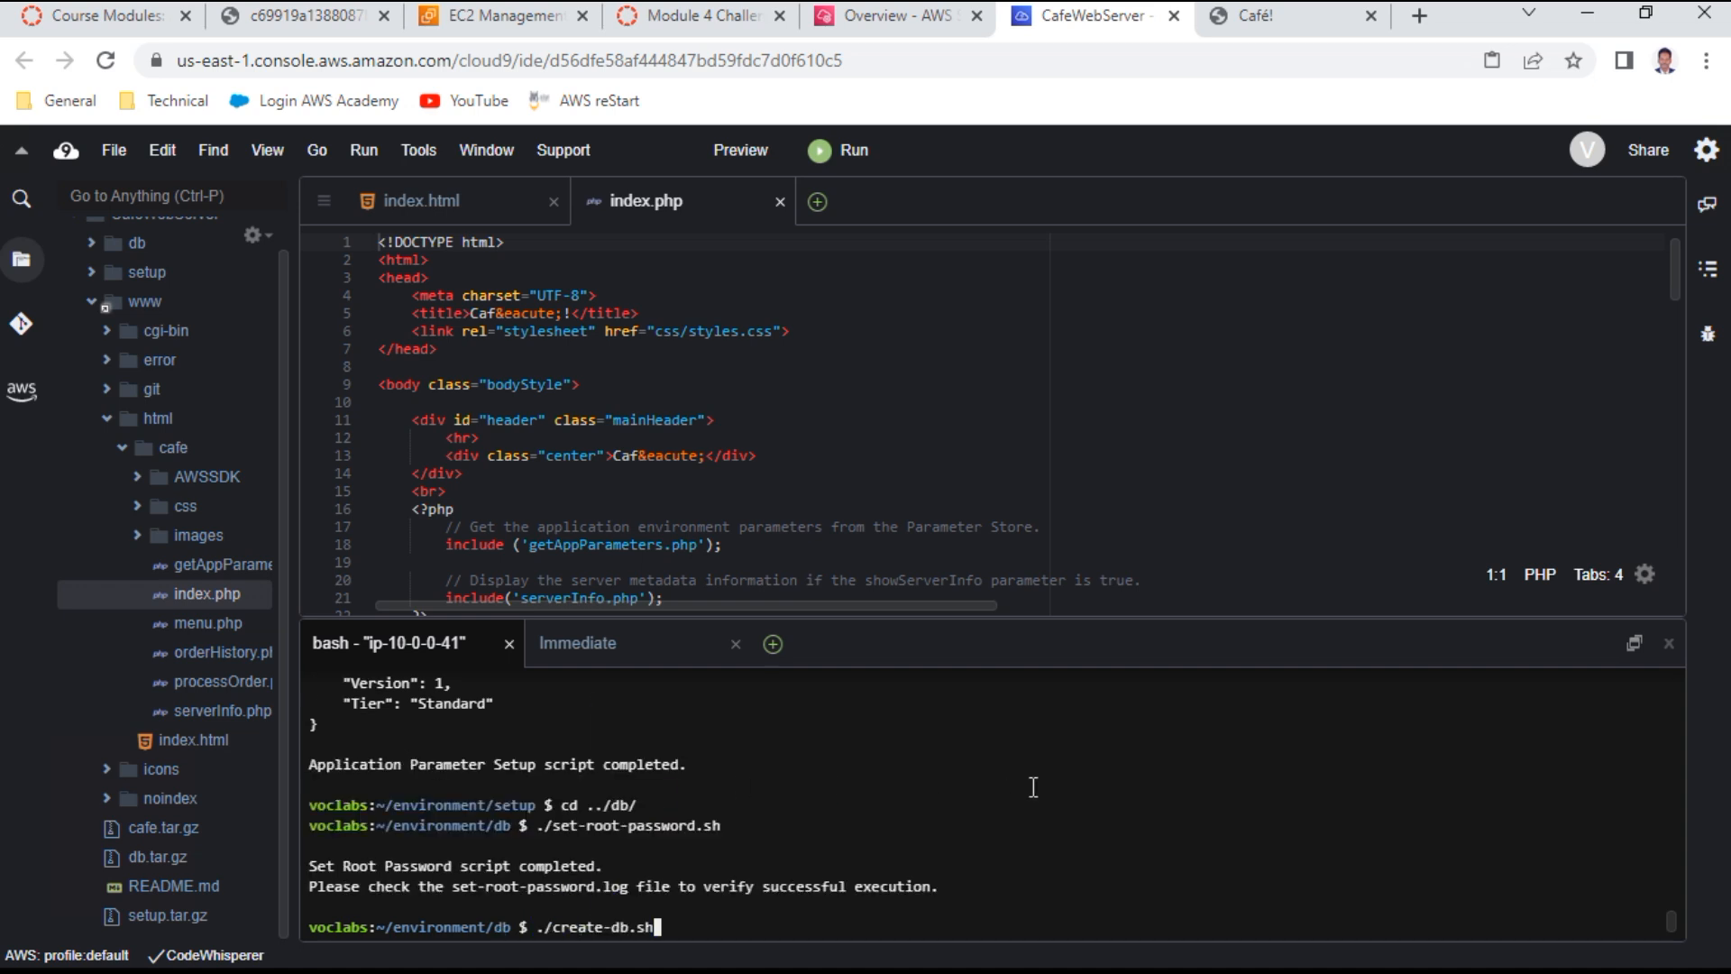
key("Return")
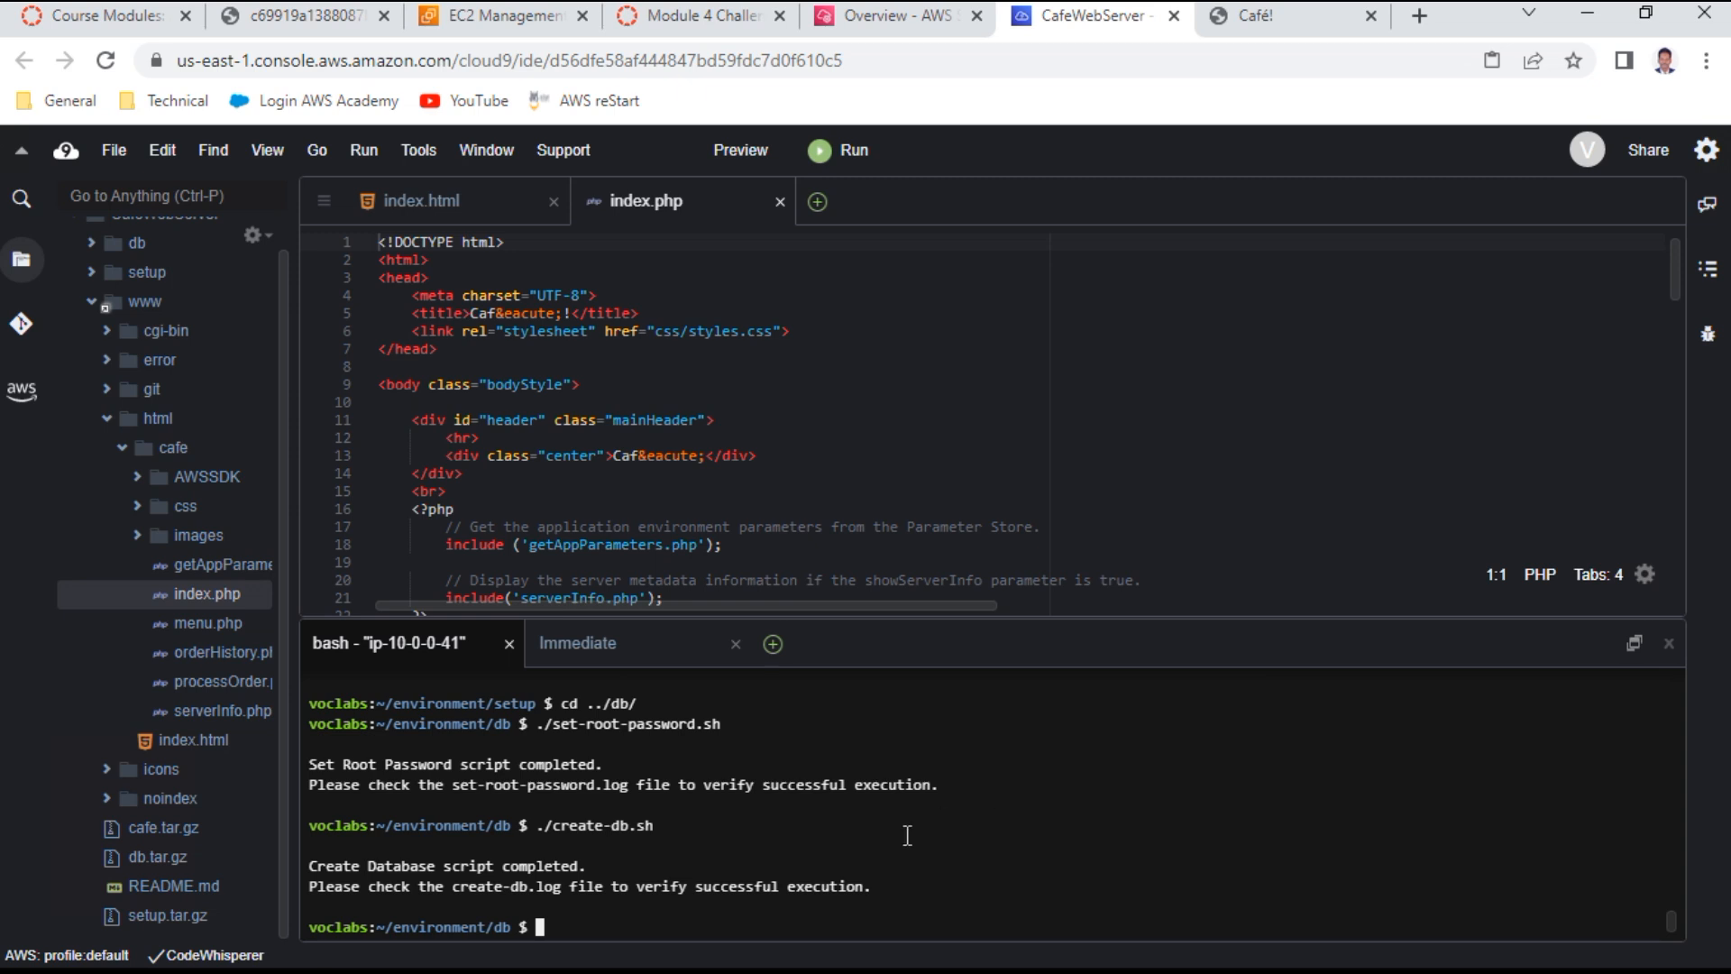
Copy the step 23 command mysql -u root -p from the lab instructions and run it in the Cloud9 terminal
left_click(915, 20)
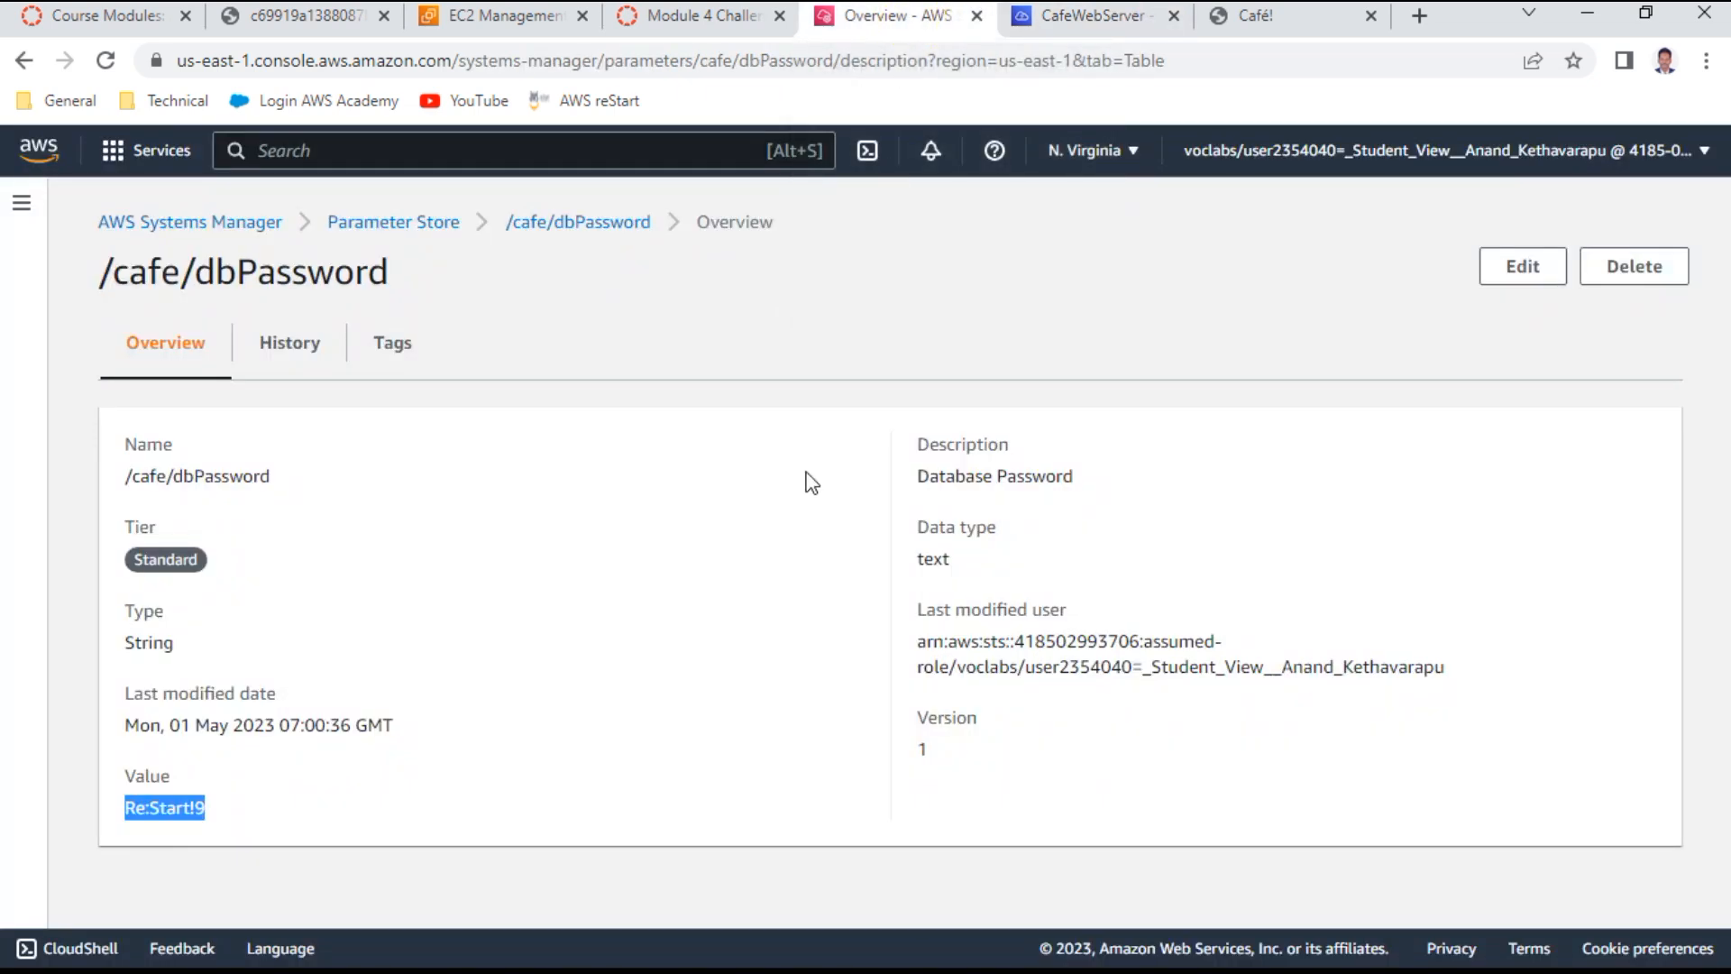
left_click(752, 18)
scroll(733, 690, "down", 3)
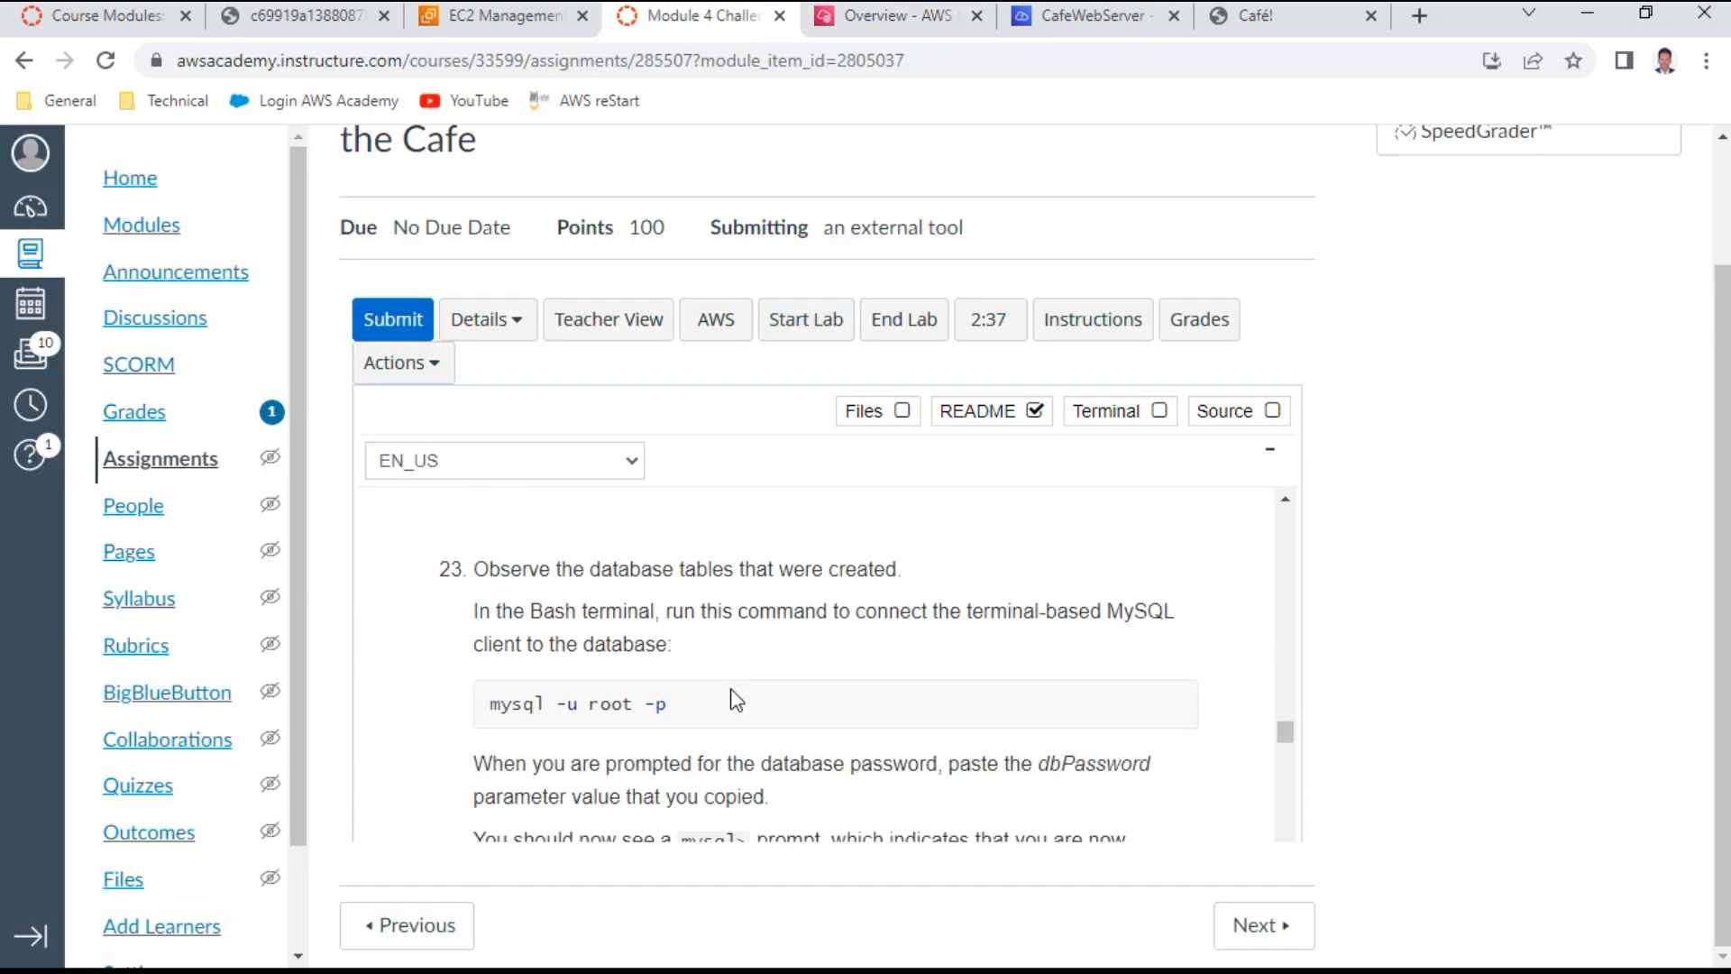
left_click_drag(677, 716, 478, 700)
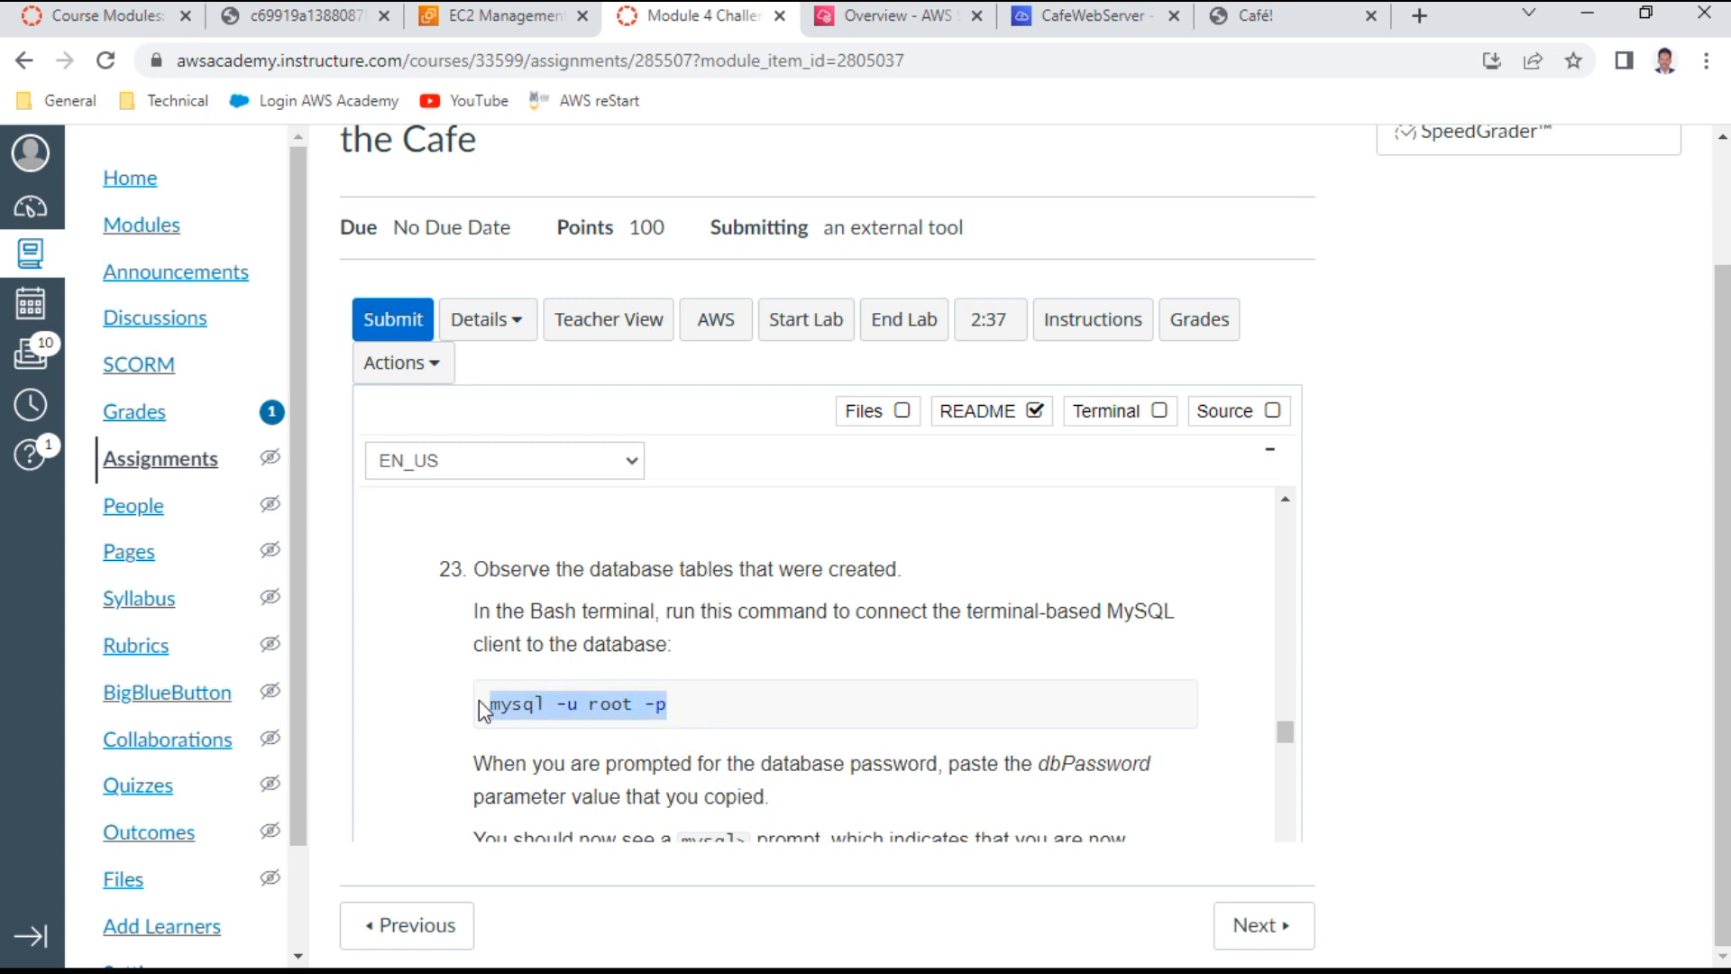
right_click(633, 698)
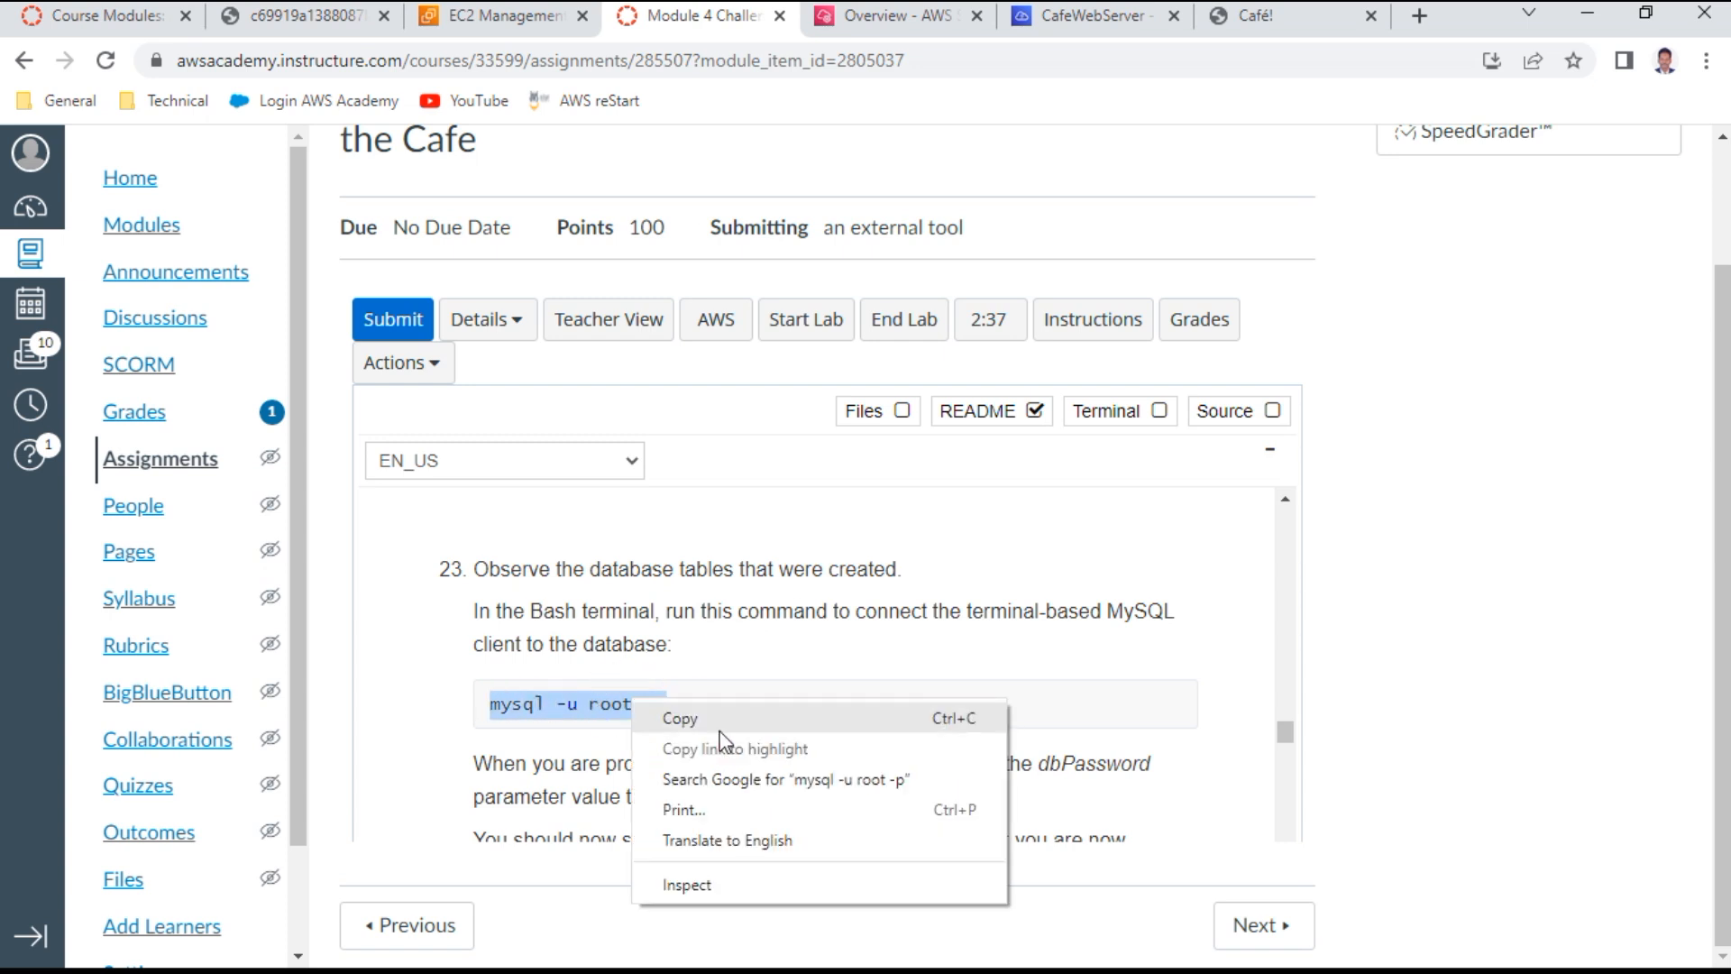
left_click(721, 729)
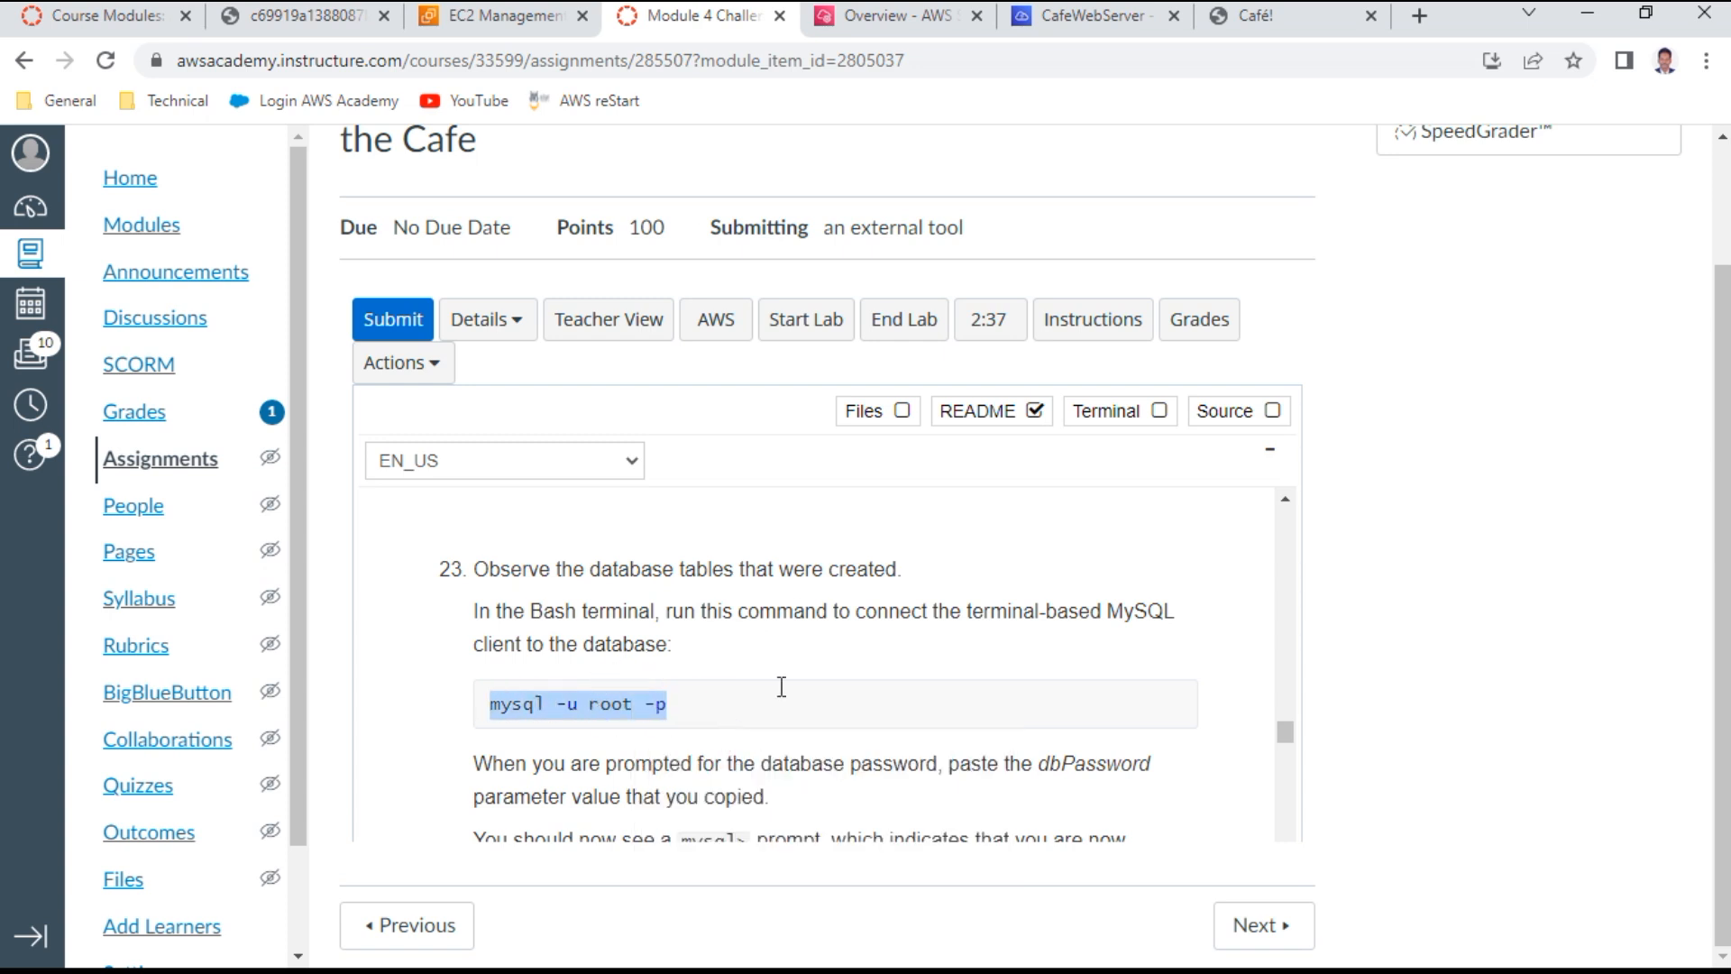
left_click(879, 20)
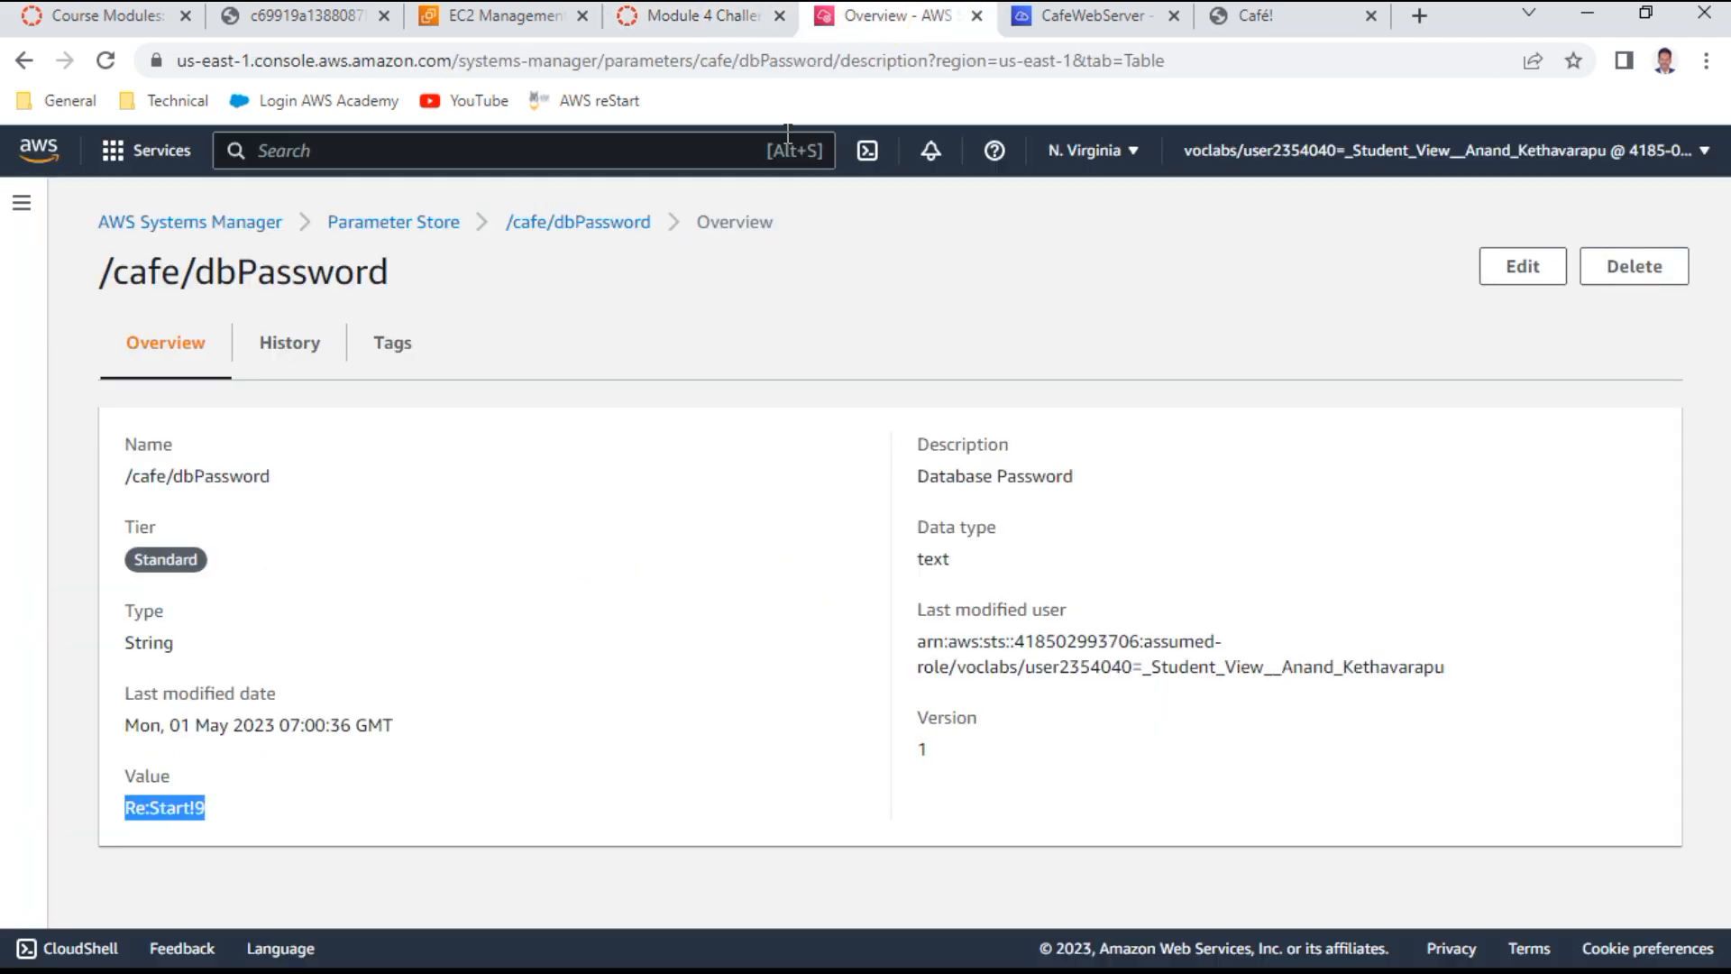
left_click(1119, 17)
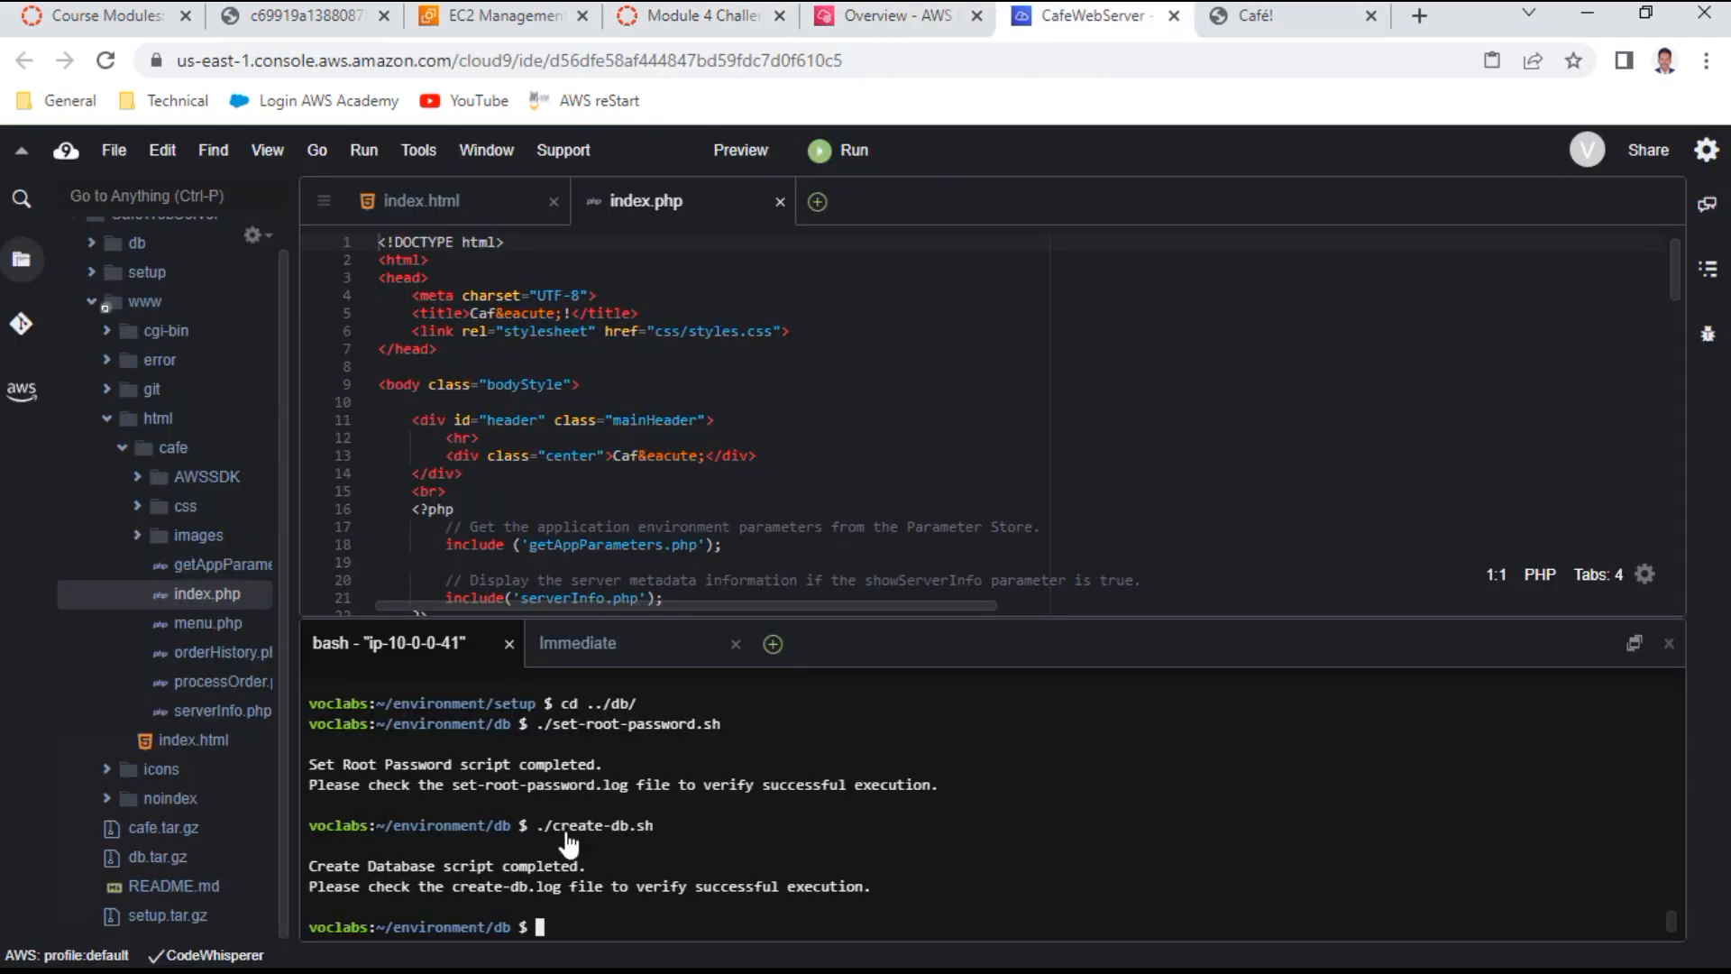
right_click(580, 921)
left_click(646, 793)
key("Return")
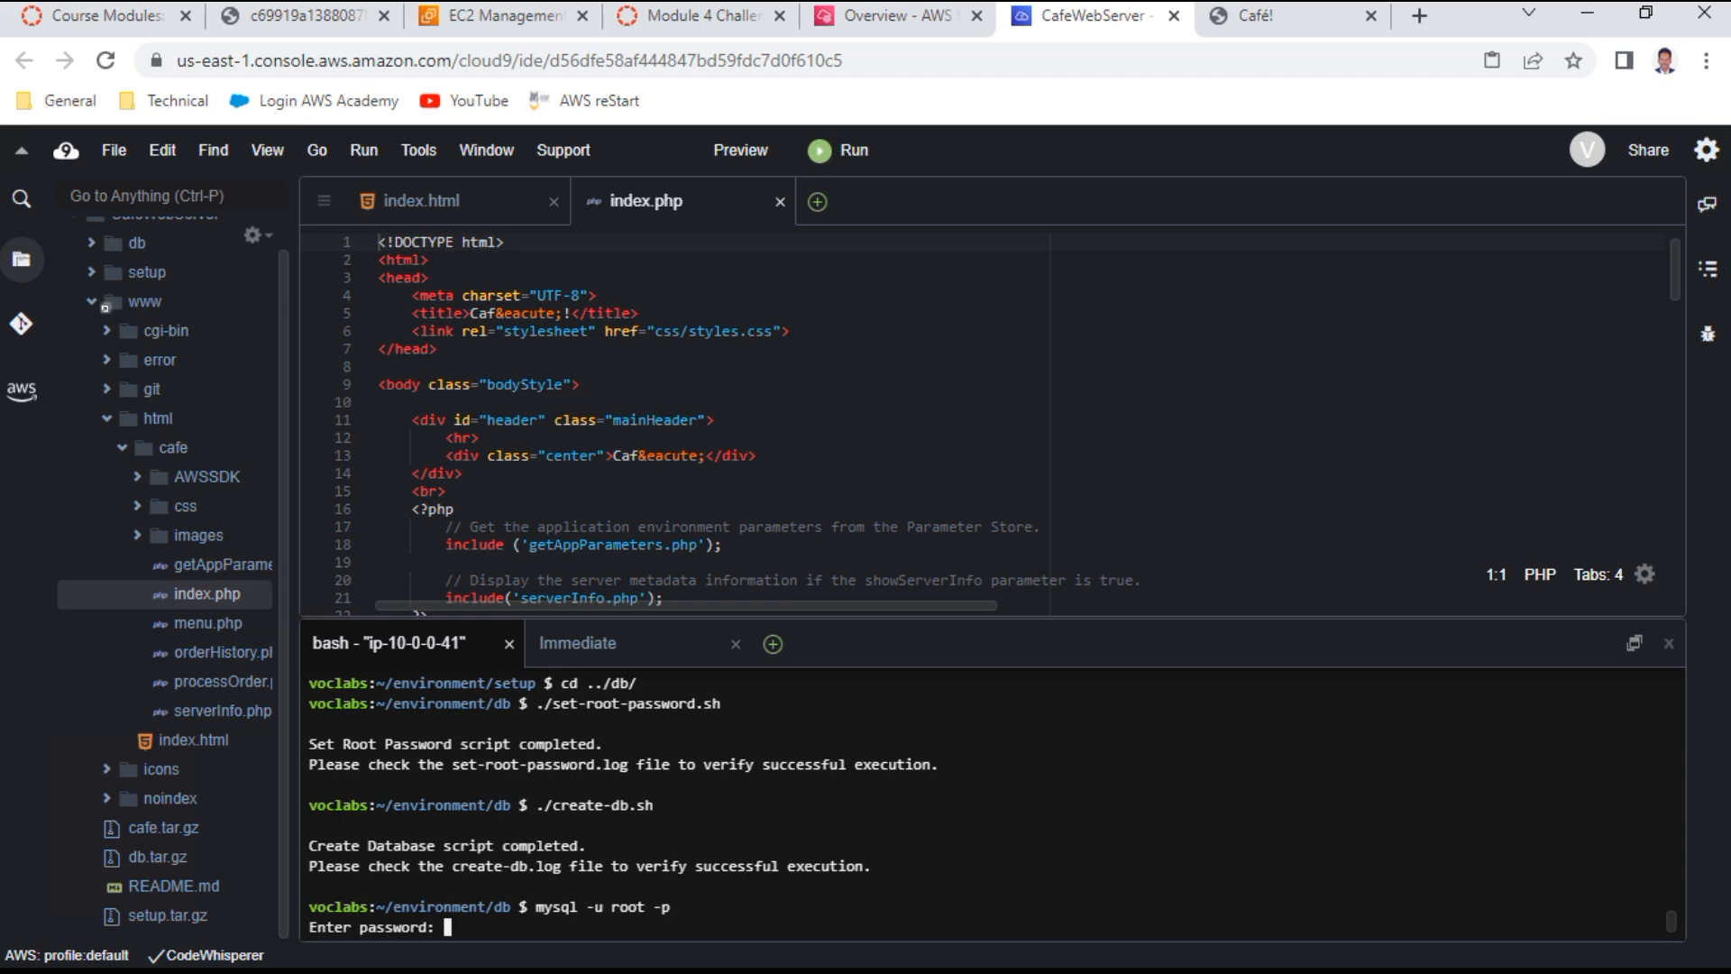
Copy the database password from Notepad and submit it at the MySQL password prompt in the Cloud9 terminal
key("alt+Tab")
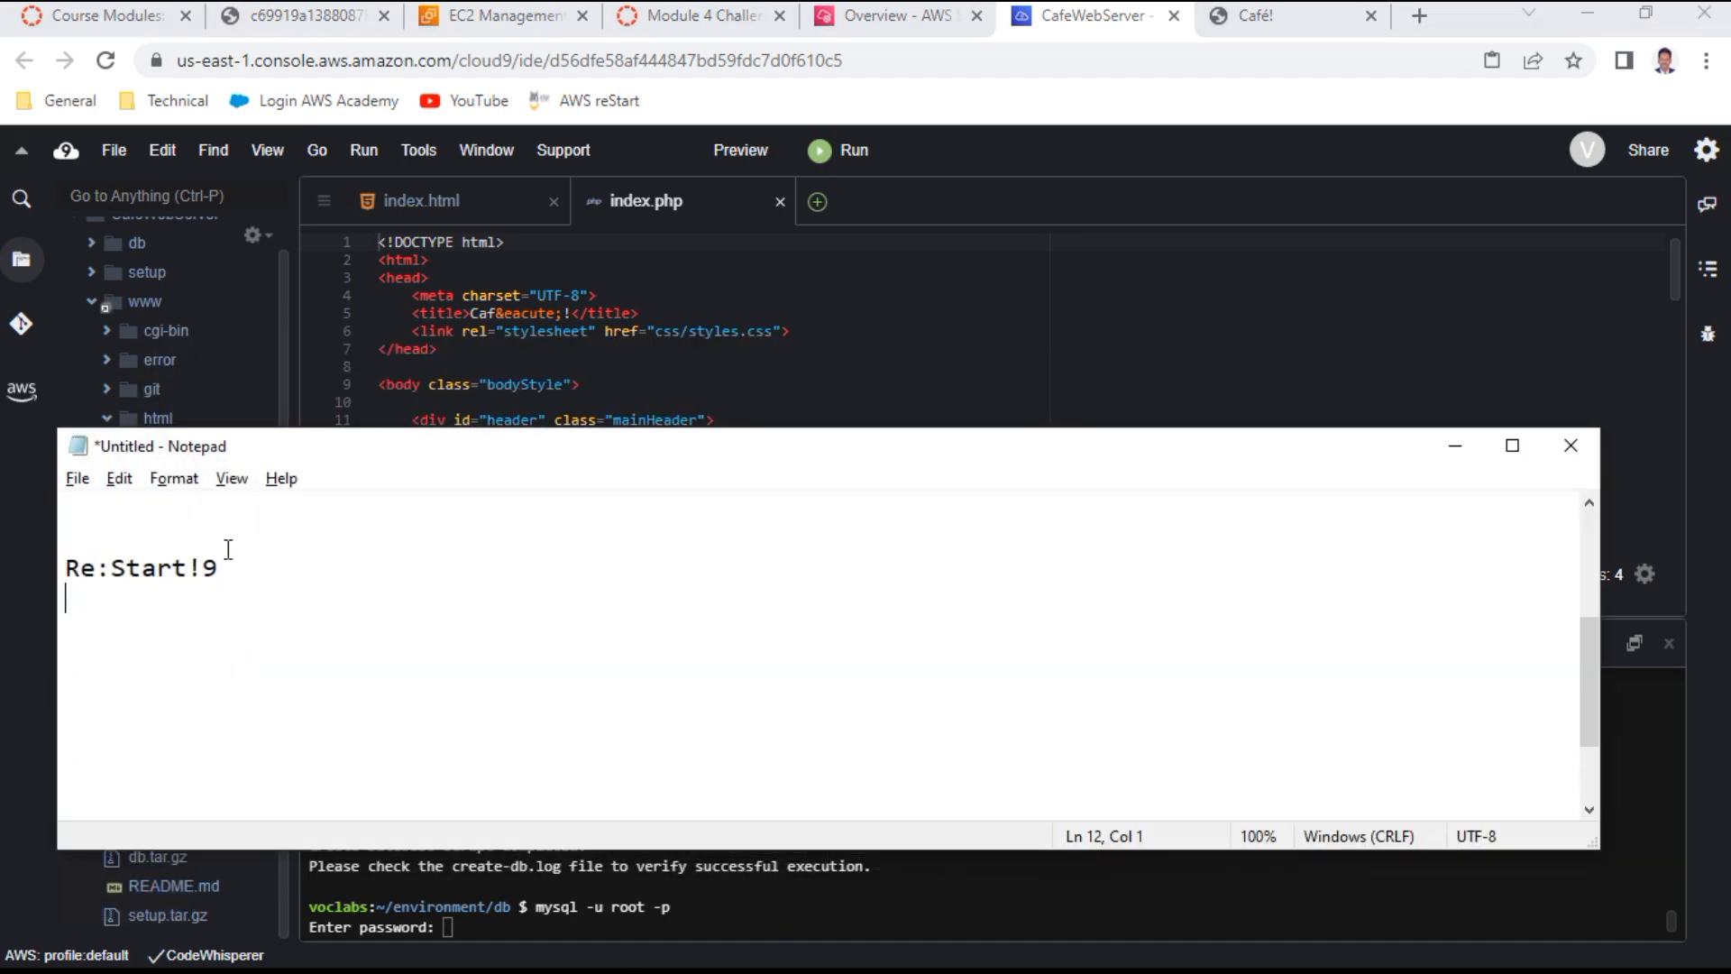
left_click_drag(219, 567, 49, 566)
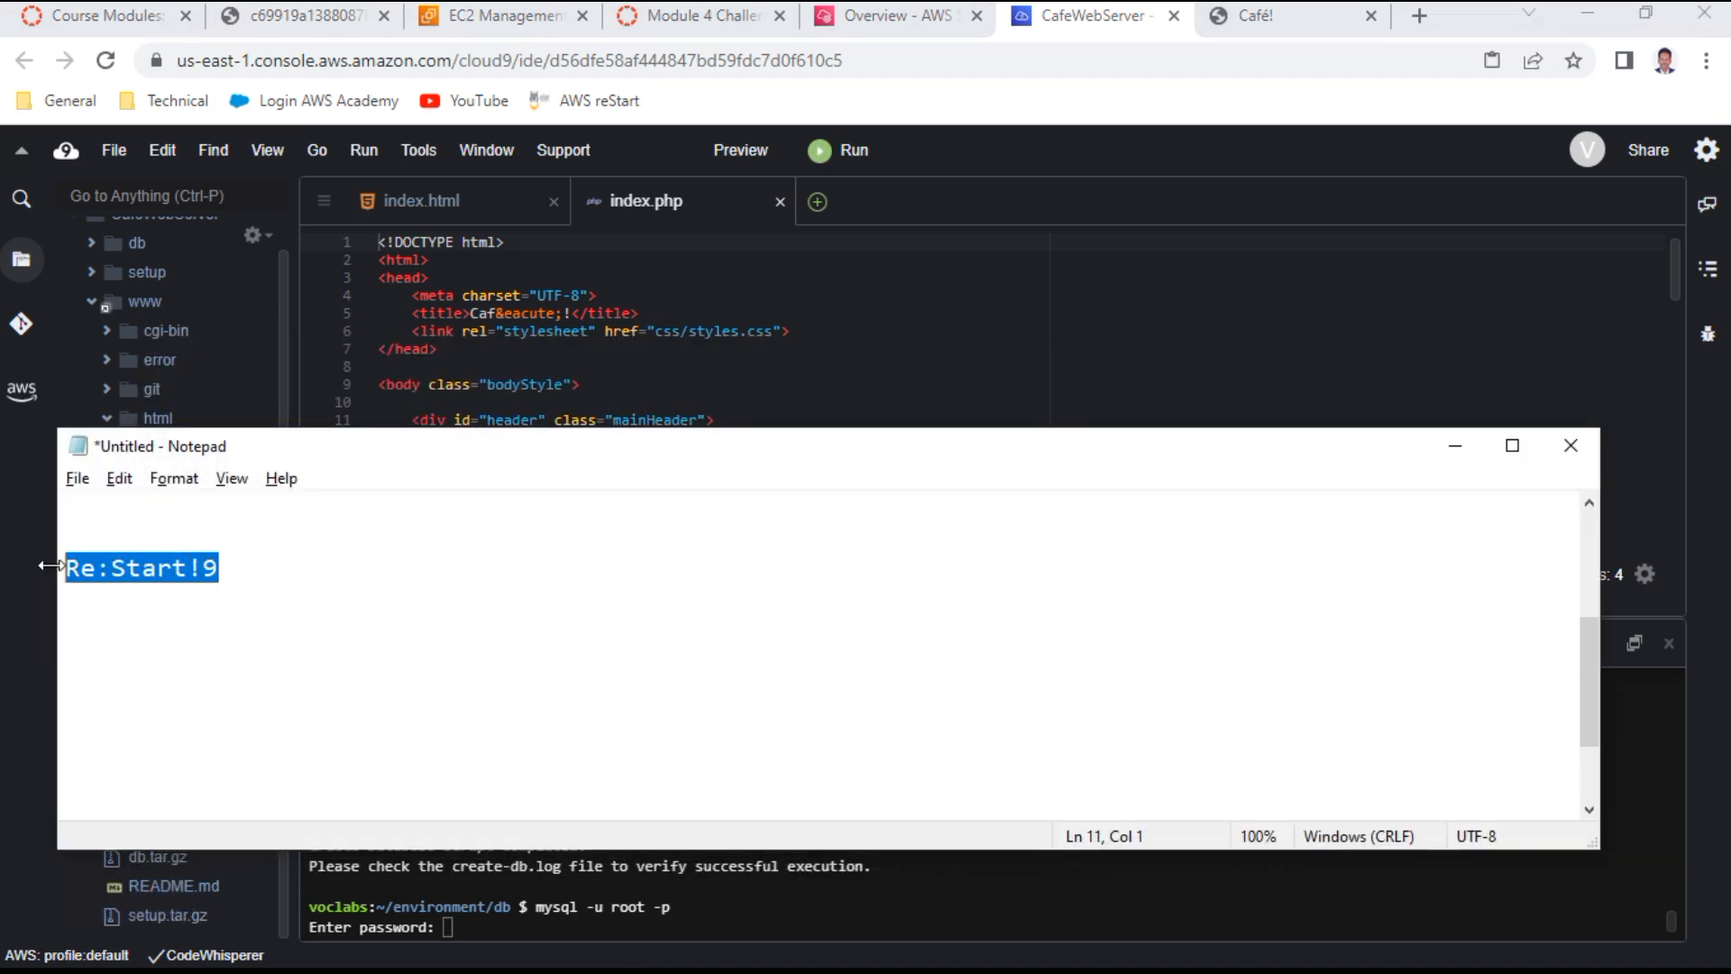
key("ctrl+c")
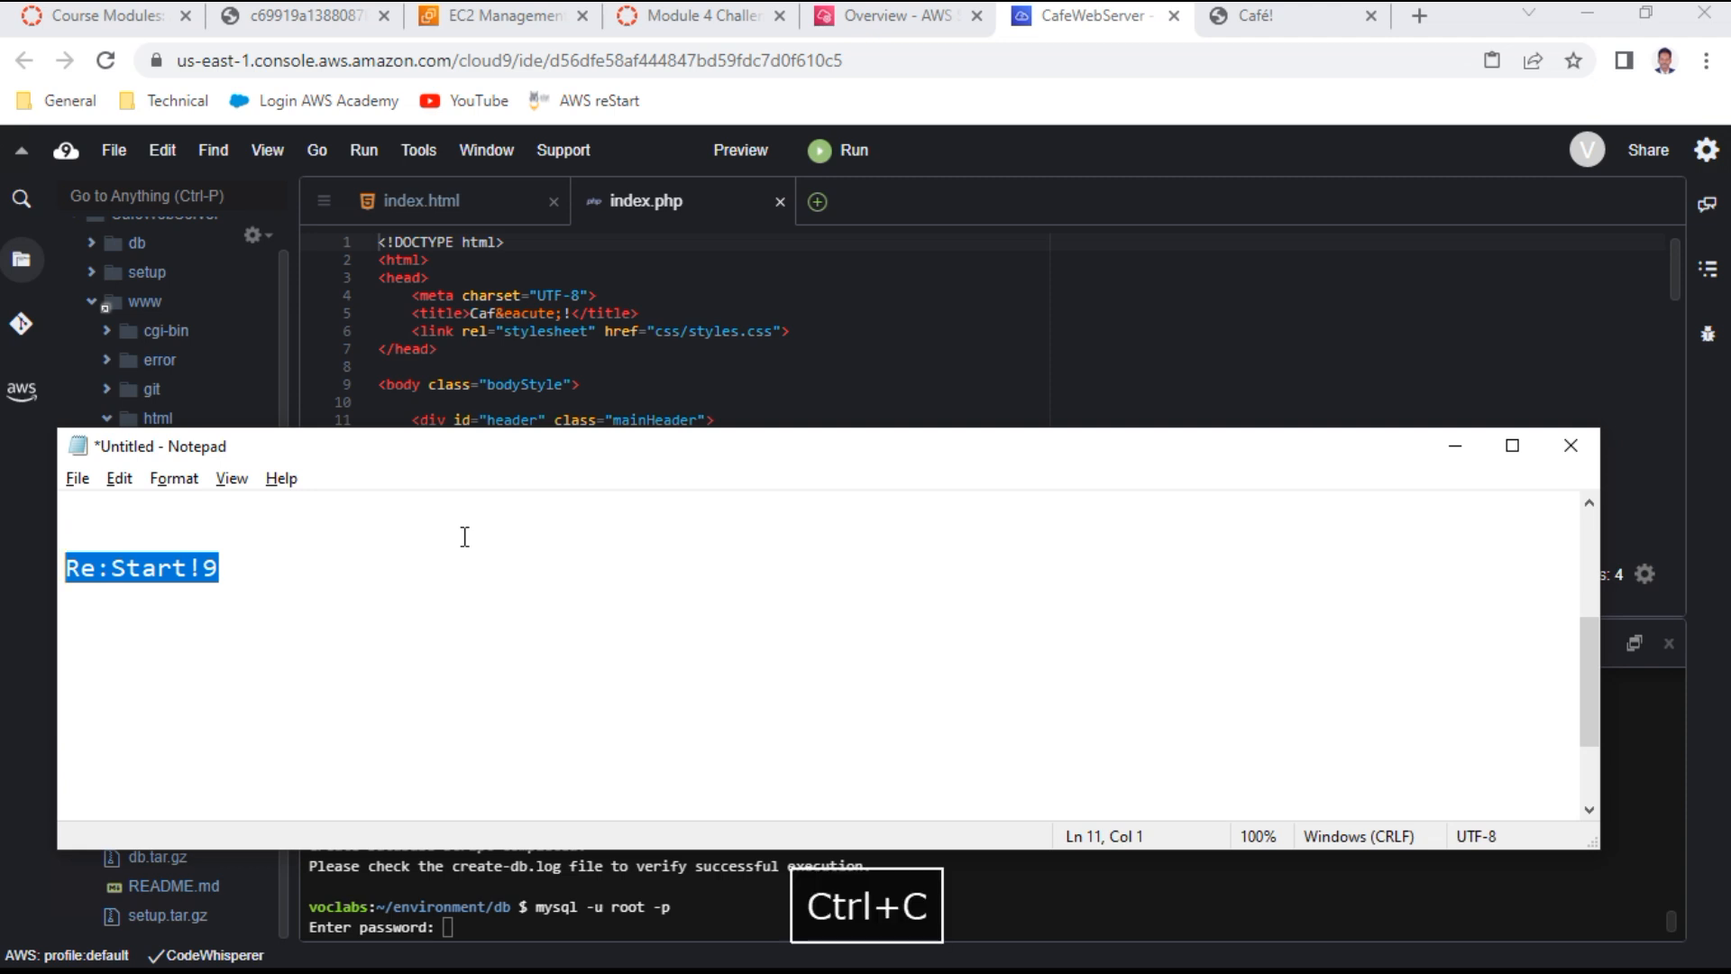
right_click(481, 924)
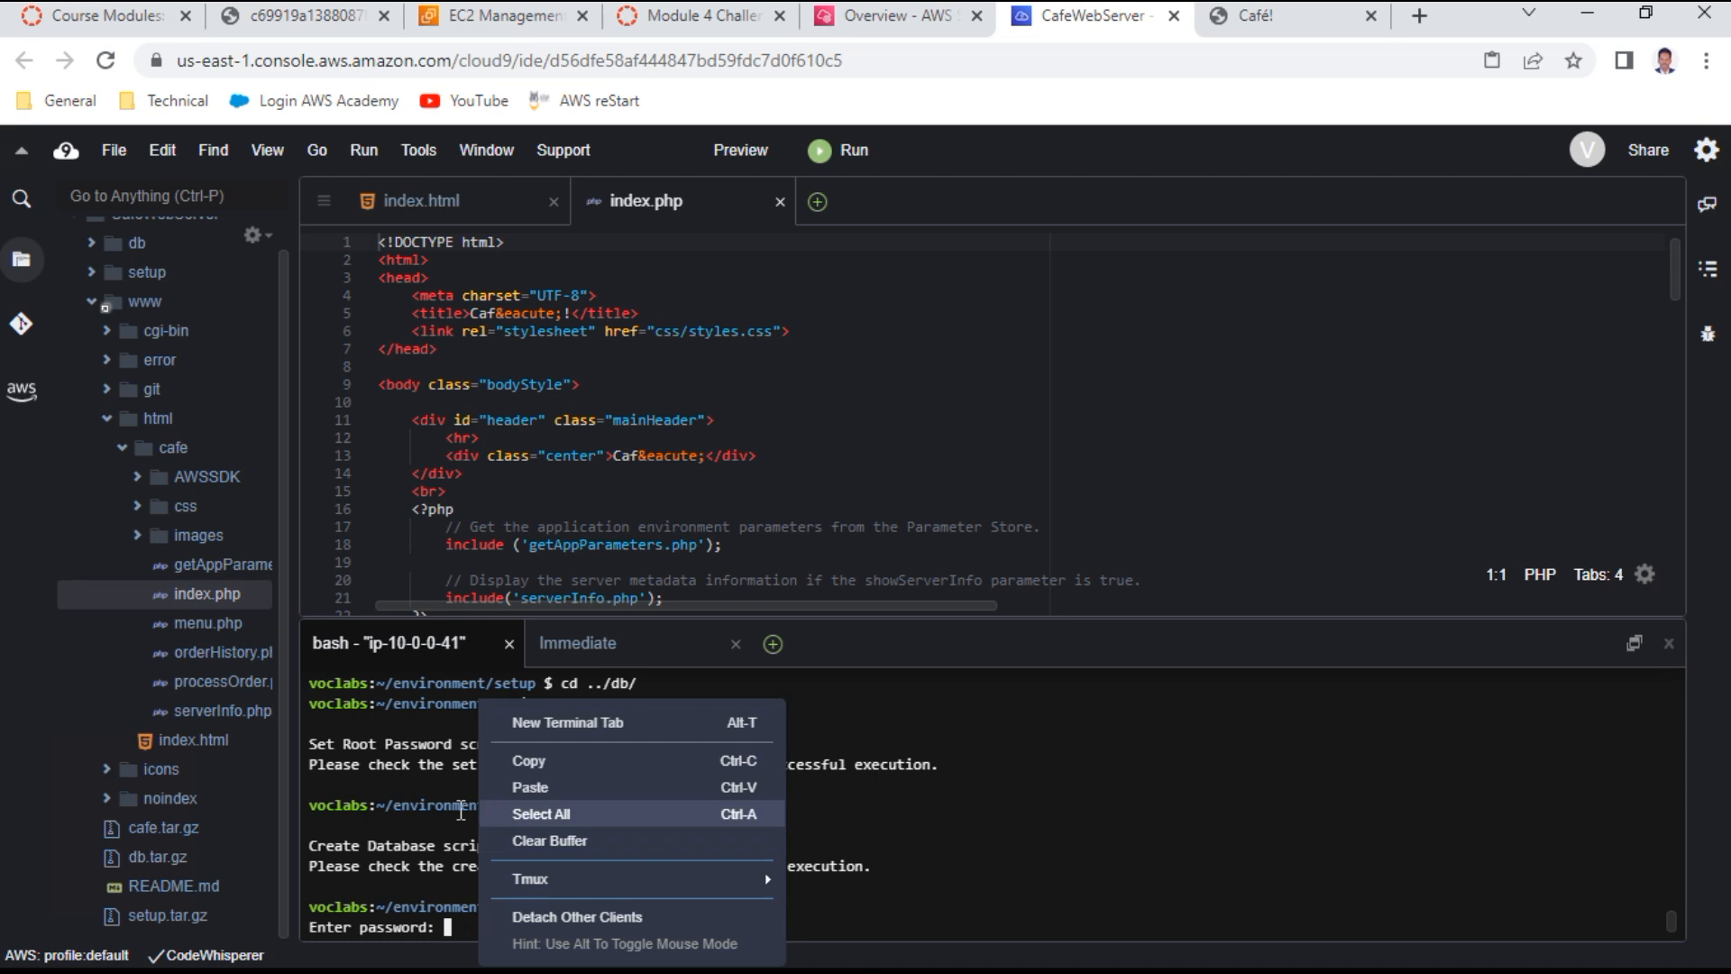
left_click(587, 786)
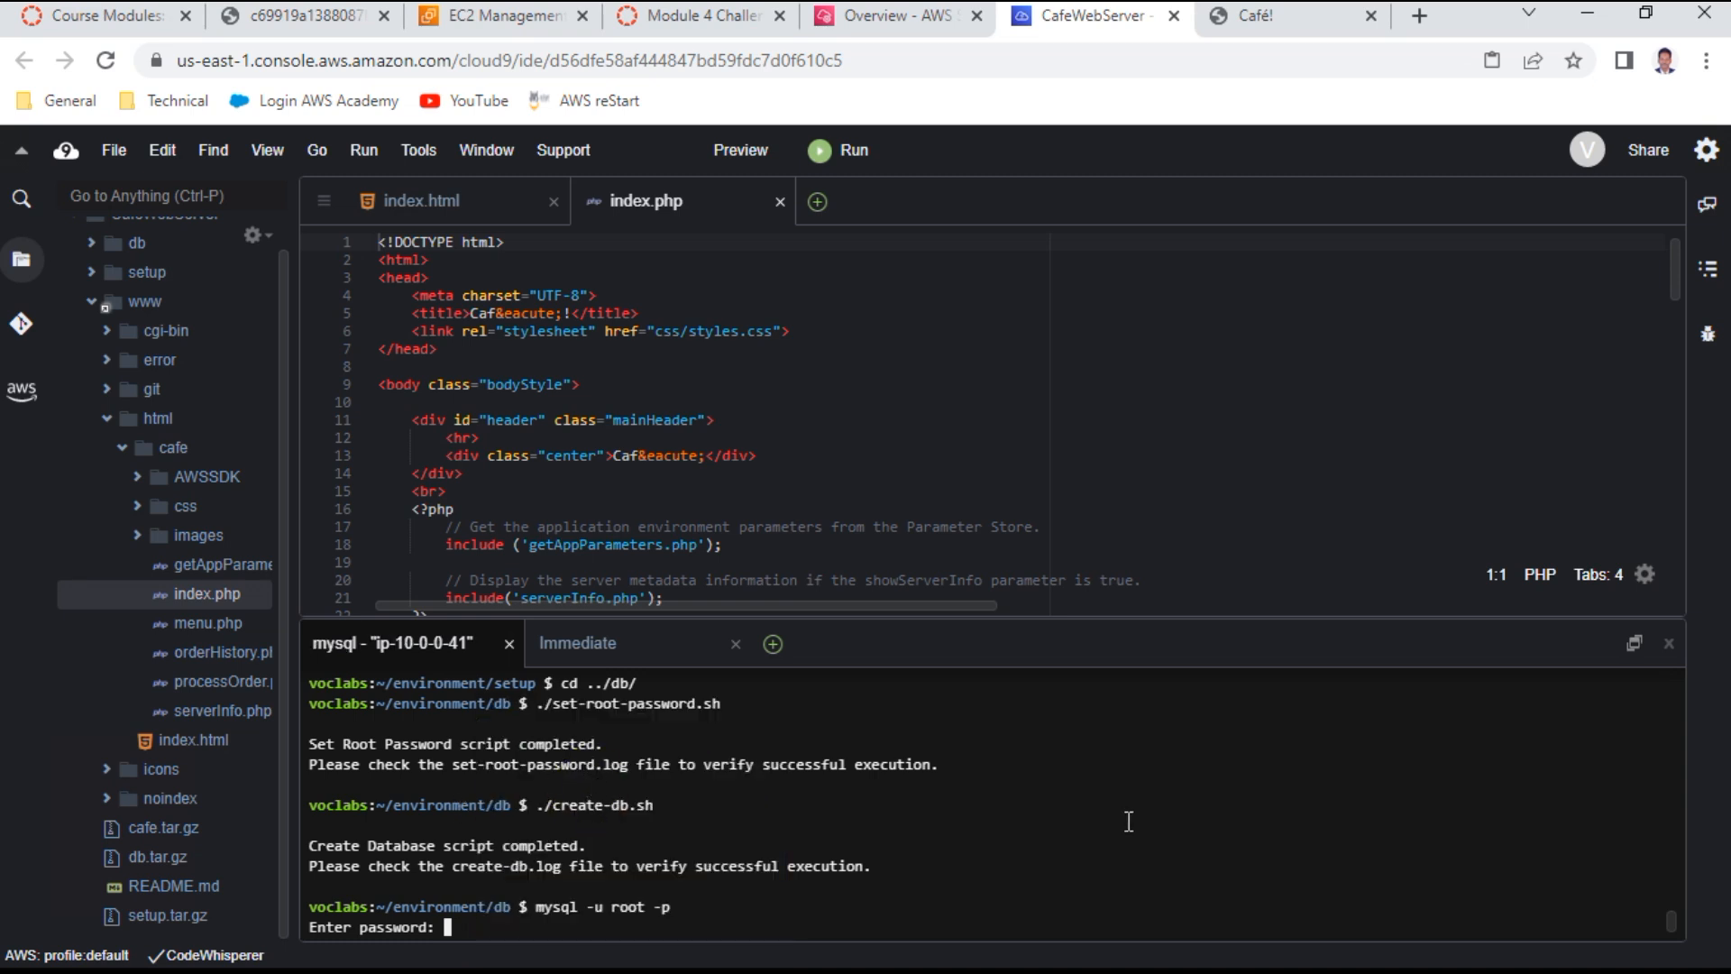
key("Return")
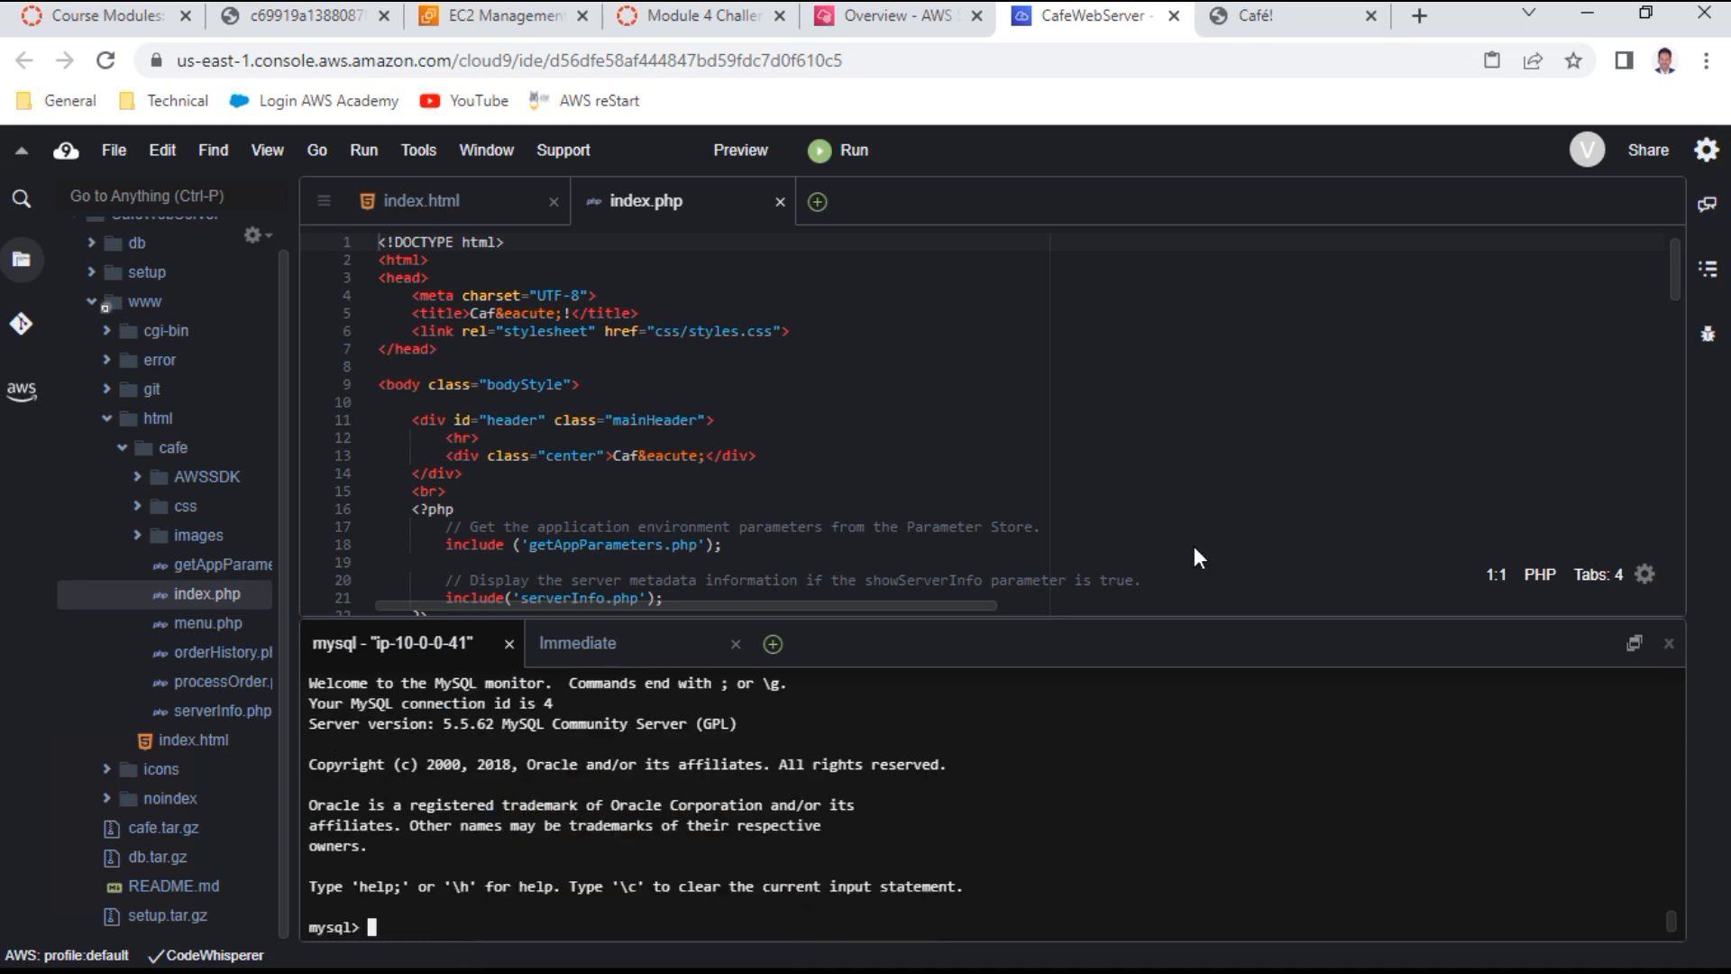
left_click(874, 18)
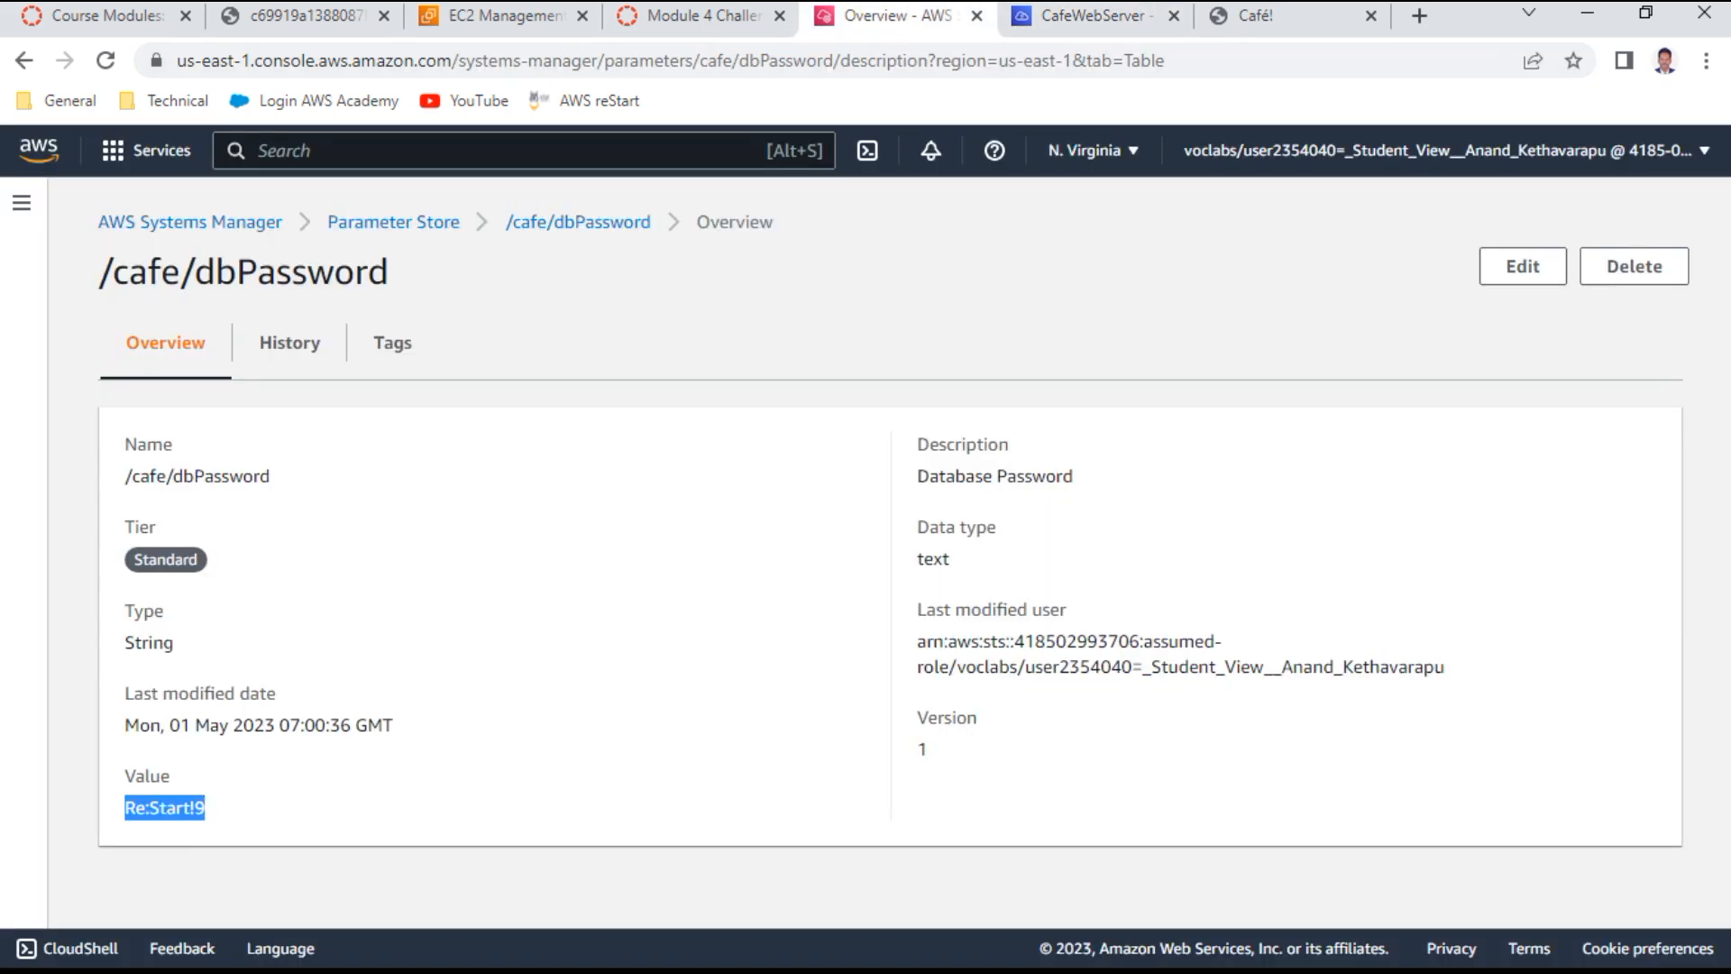
Copy the SQL commands from show databases; through exit; from step 23 of the lab instructions and paste them at the mysql prompt in Cloud9
left_click(704, 20)
left_click_drag(704, 20, 901, 20)
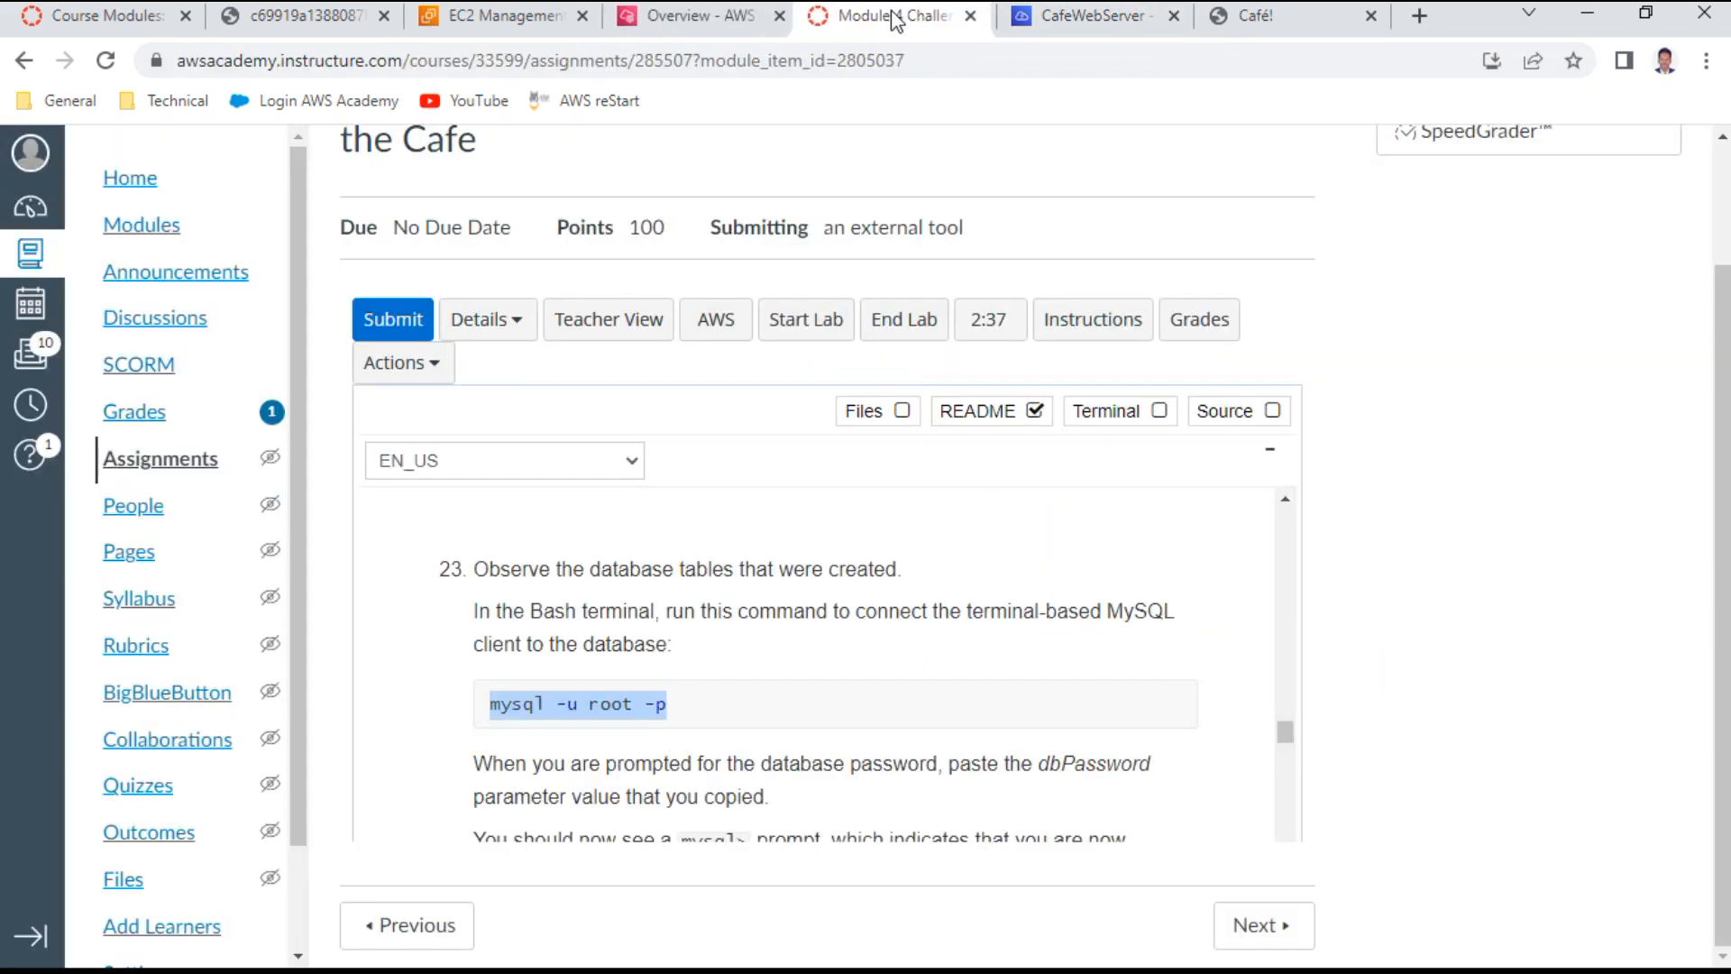
scroll(685, 739, "down", 2)
scroll(685, 739, "down", 5)
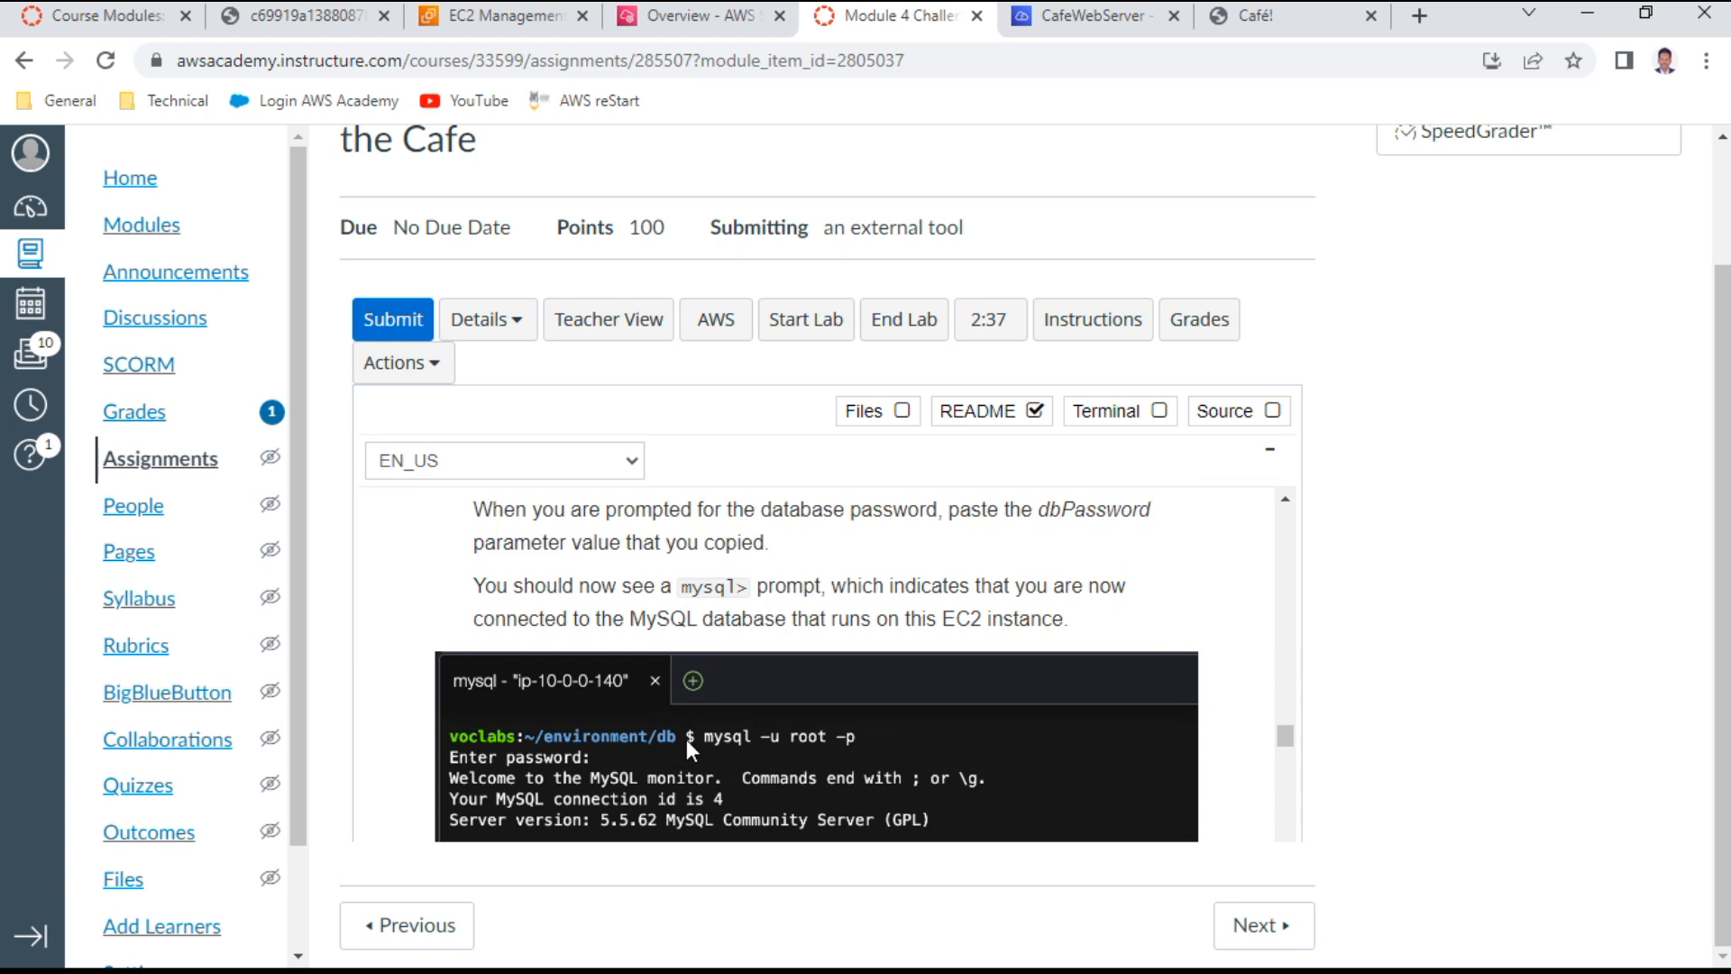
scroll(686, 739, "down", 4)
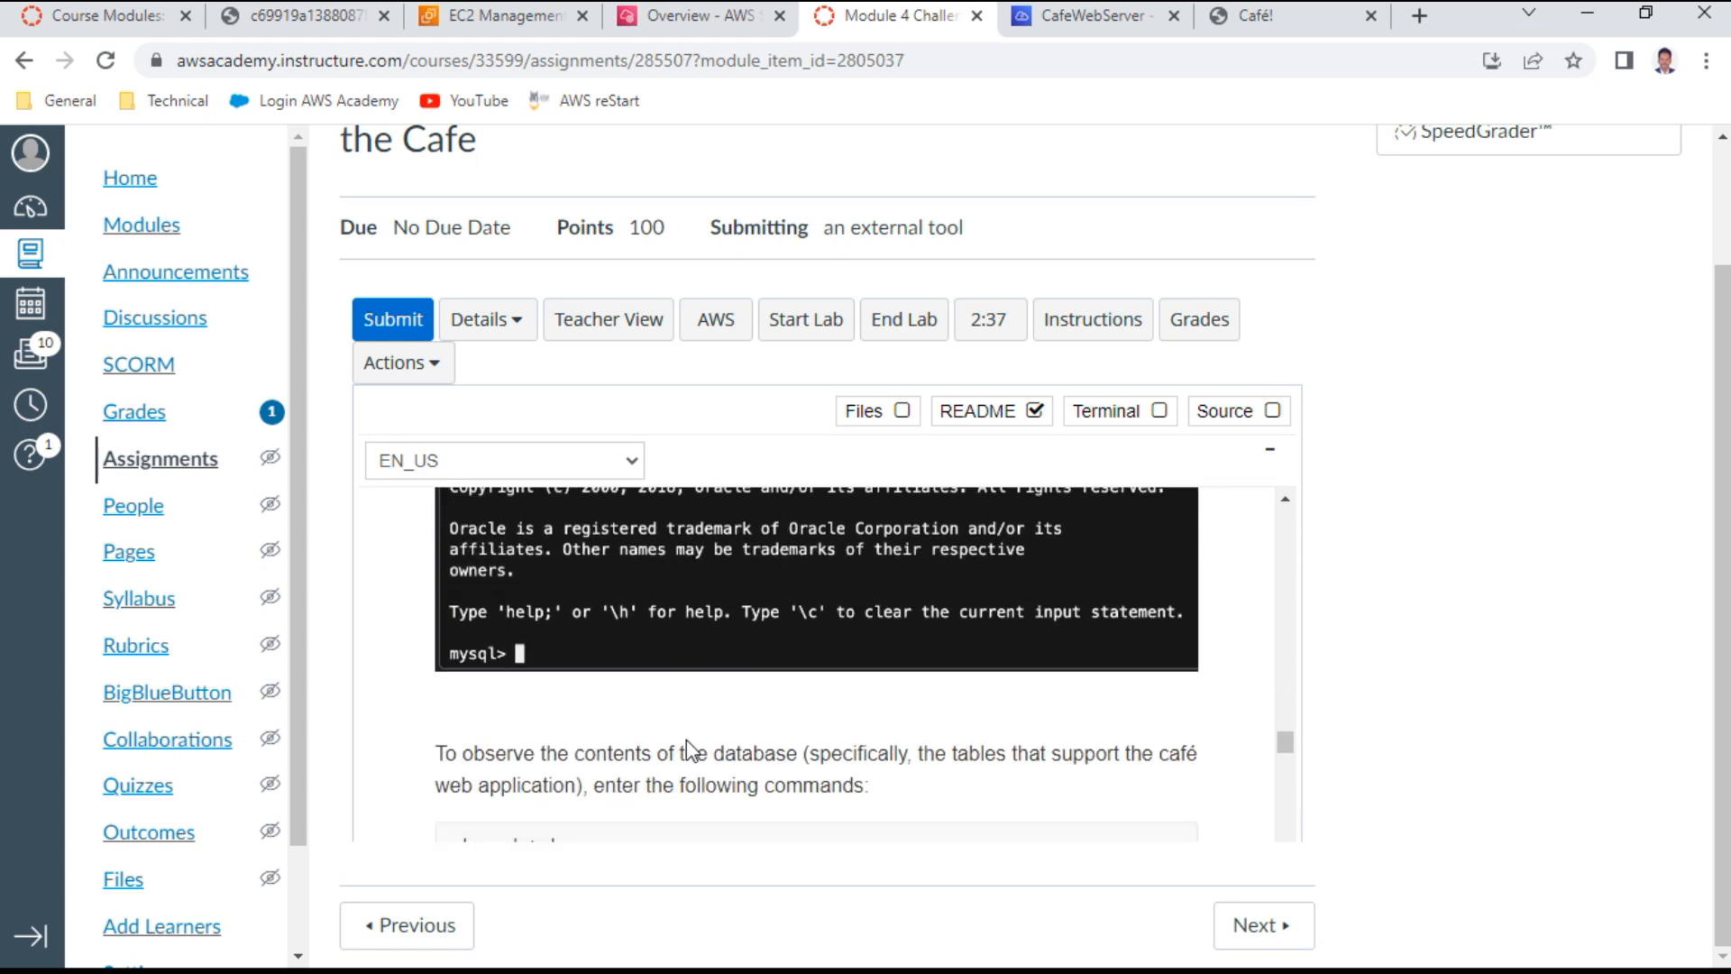
scroll(689, 740, "down", 2)
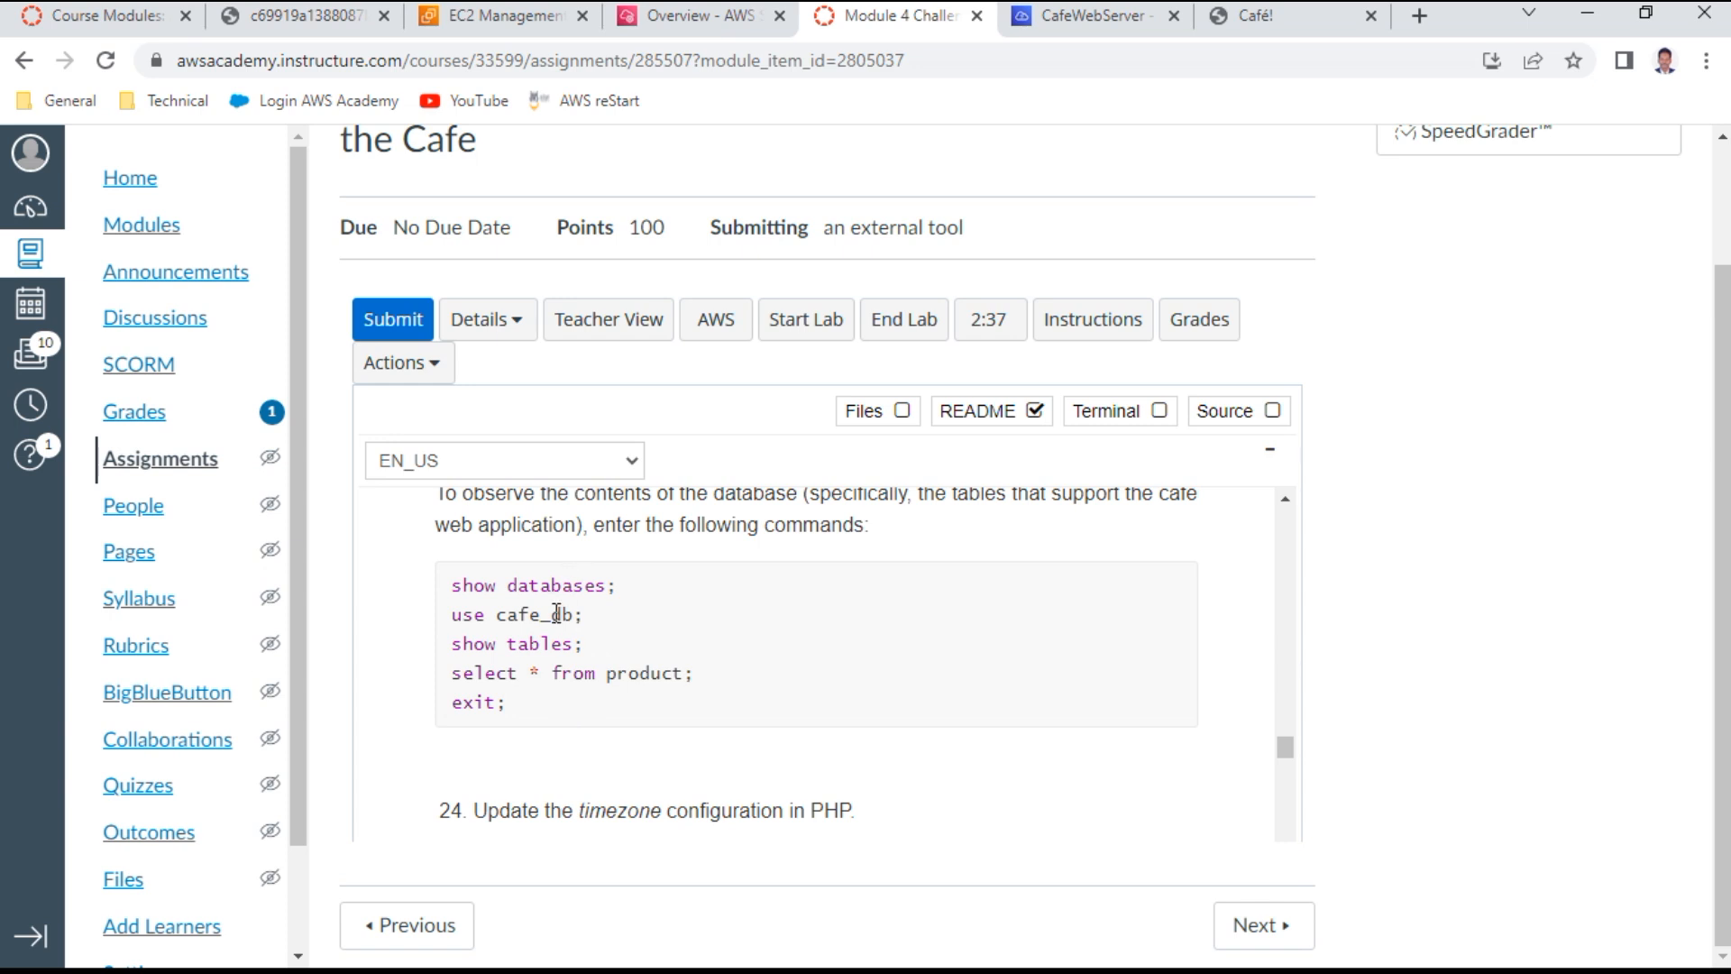
left_click_drag(519, 716, 455, 596)
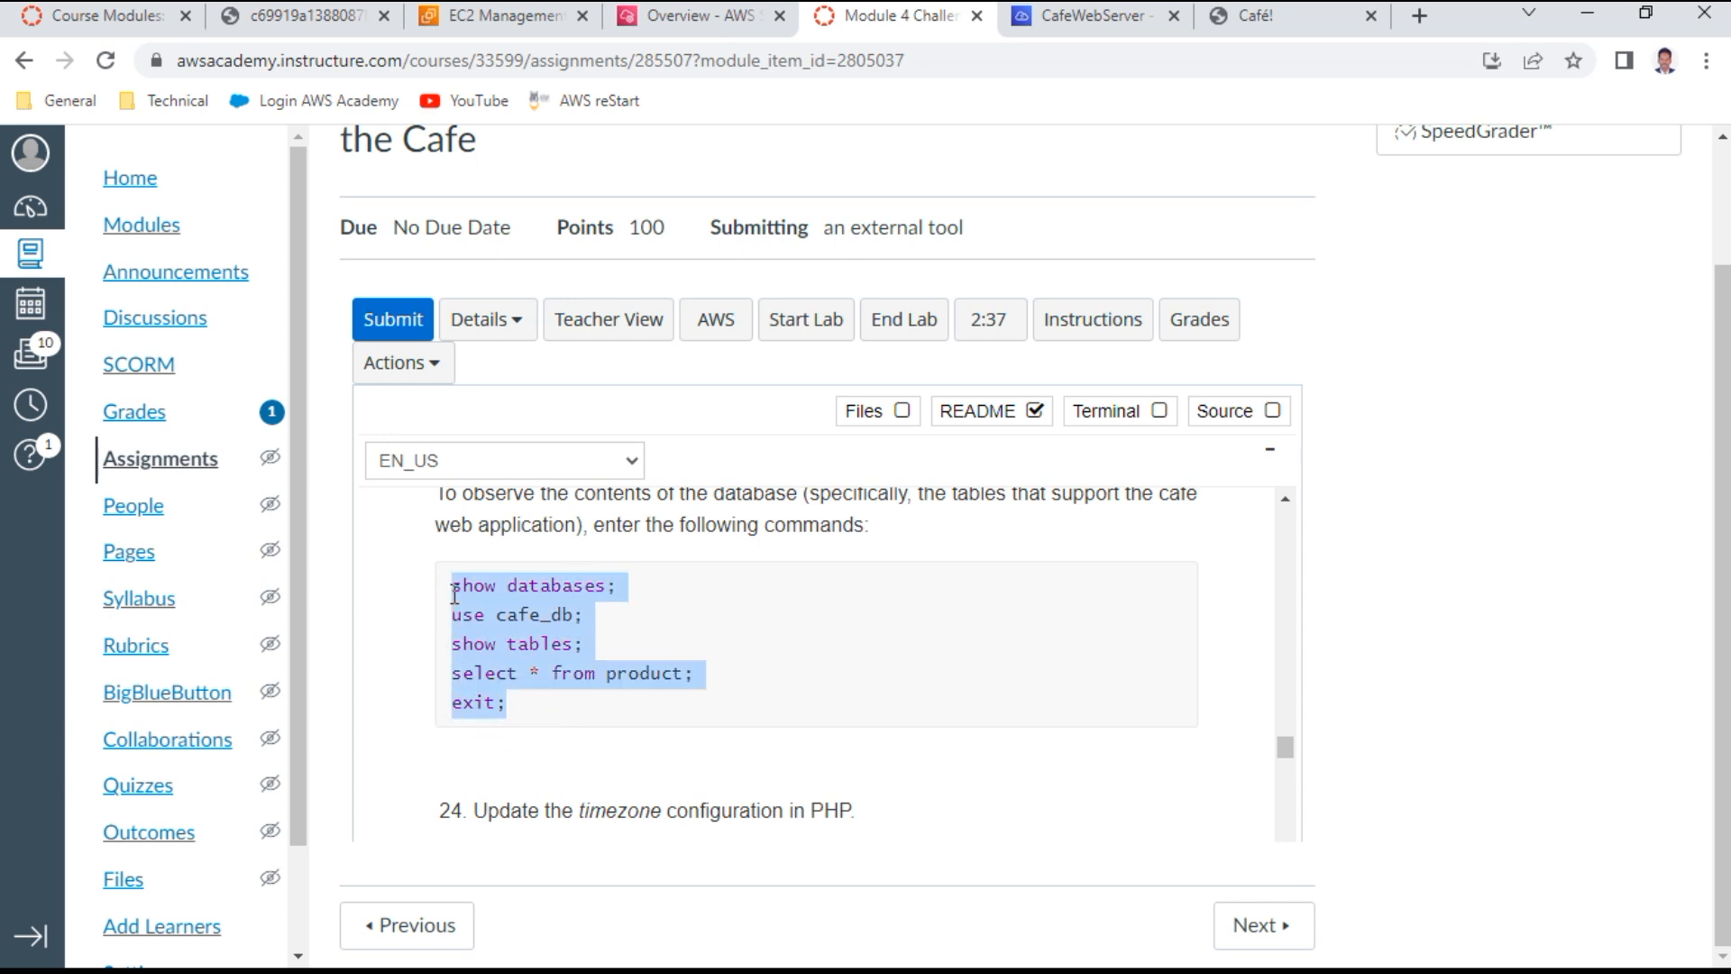
right_click(506, 610)
left_click(550, 628)
left_click(1068, 19)
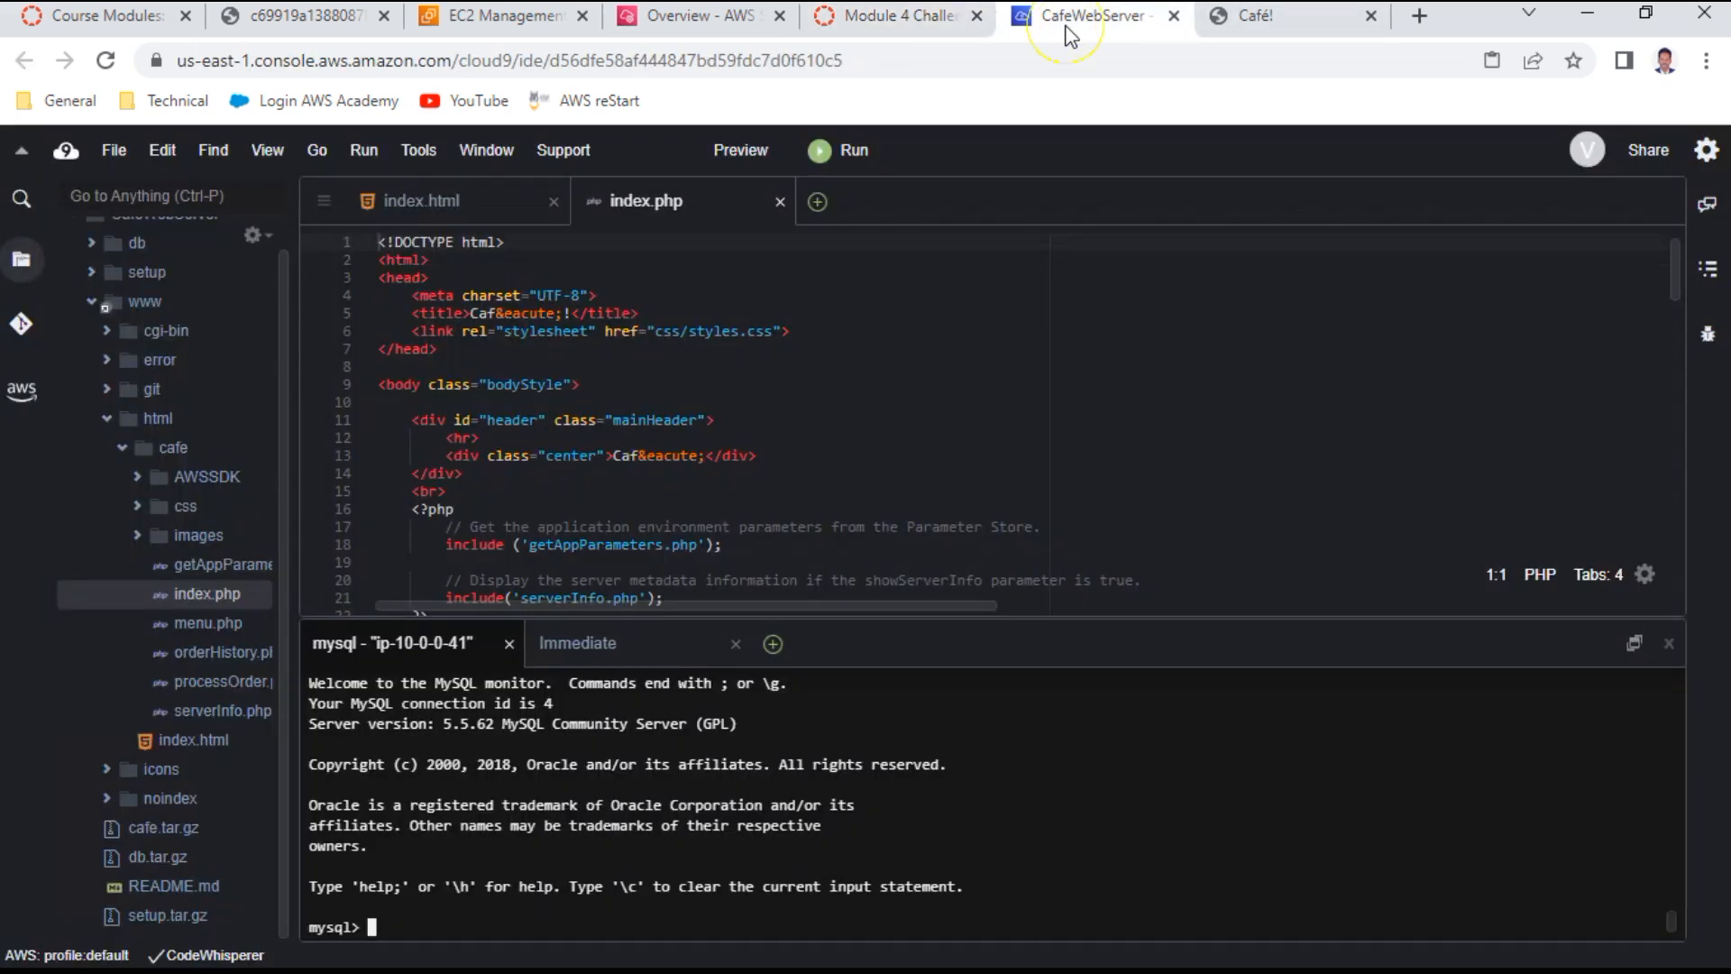
right_click(471, 906)
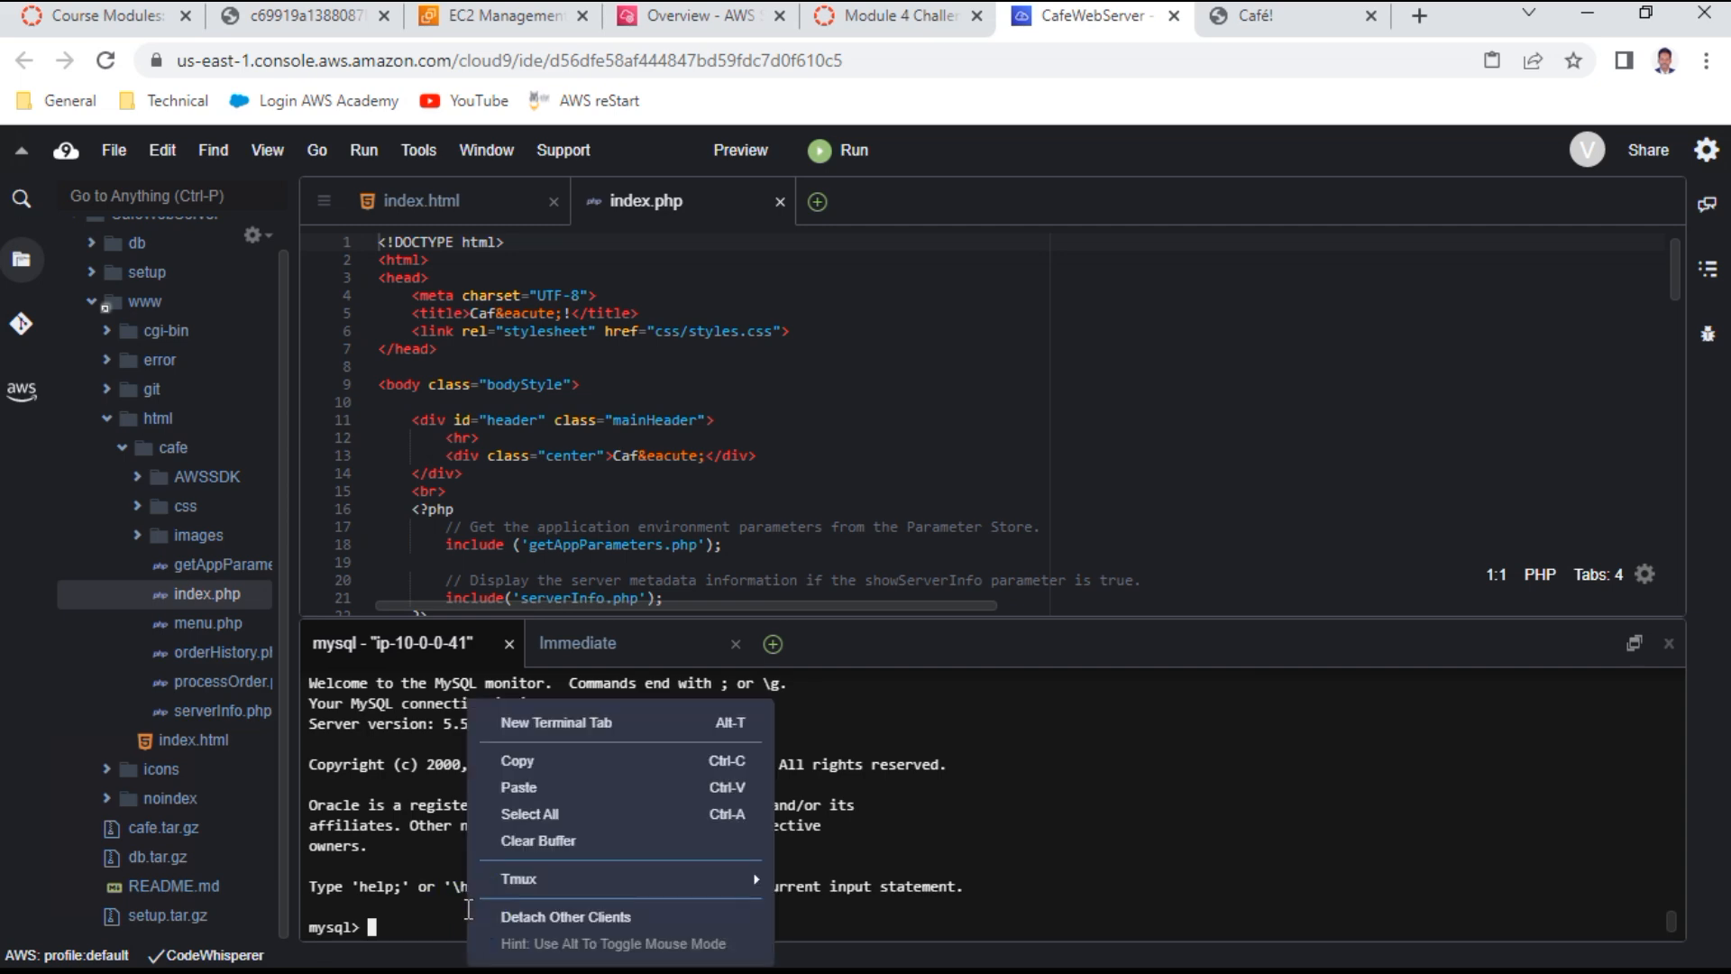
left_click(512, 790)
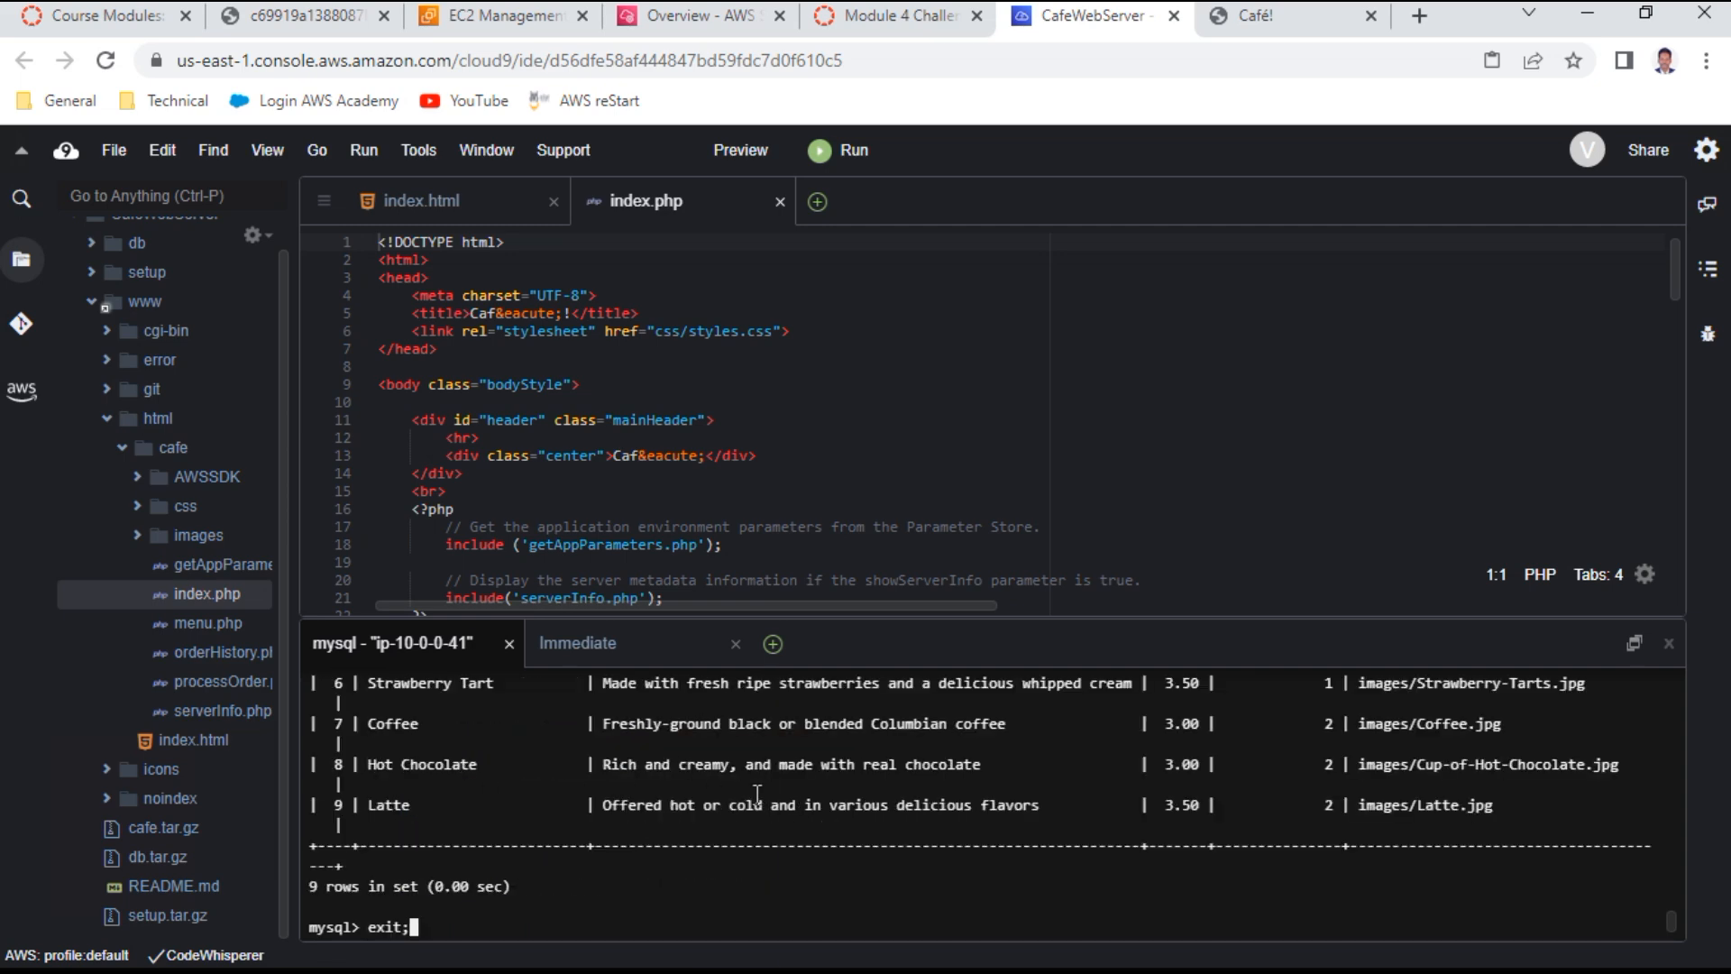
Examine the output for the database list, the cafe_db tables and the product rows, and run exit; to leave the MySQL client
scroll(674, 834, "up", 8)
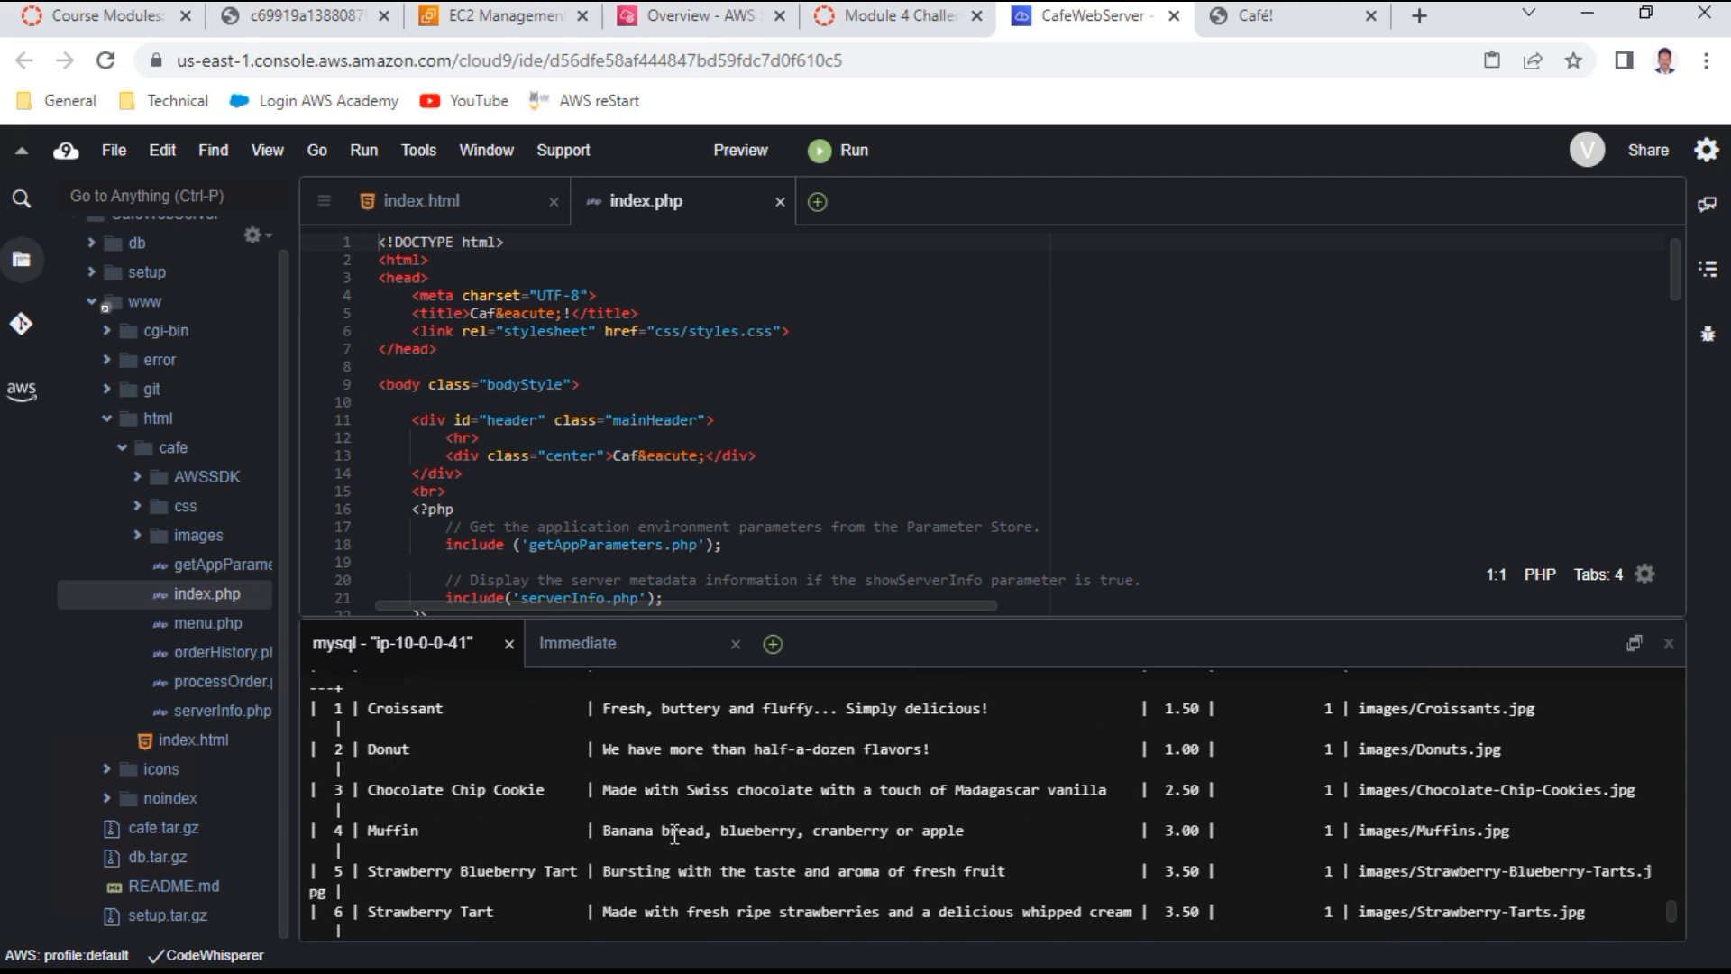
scroll(674, 834, "up", 2)
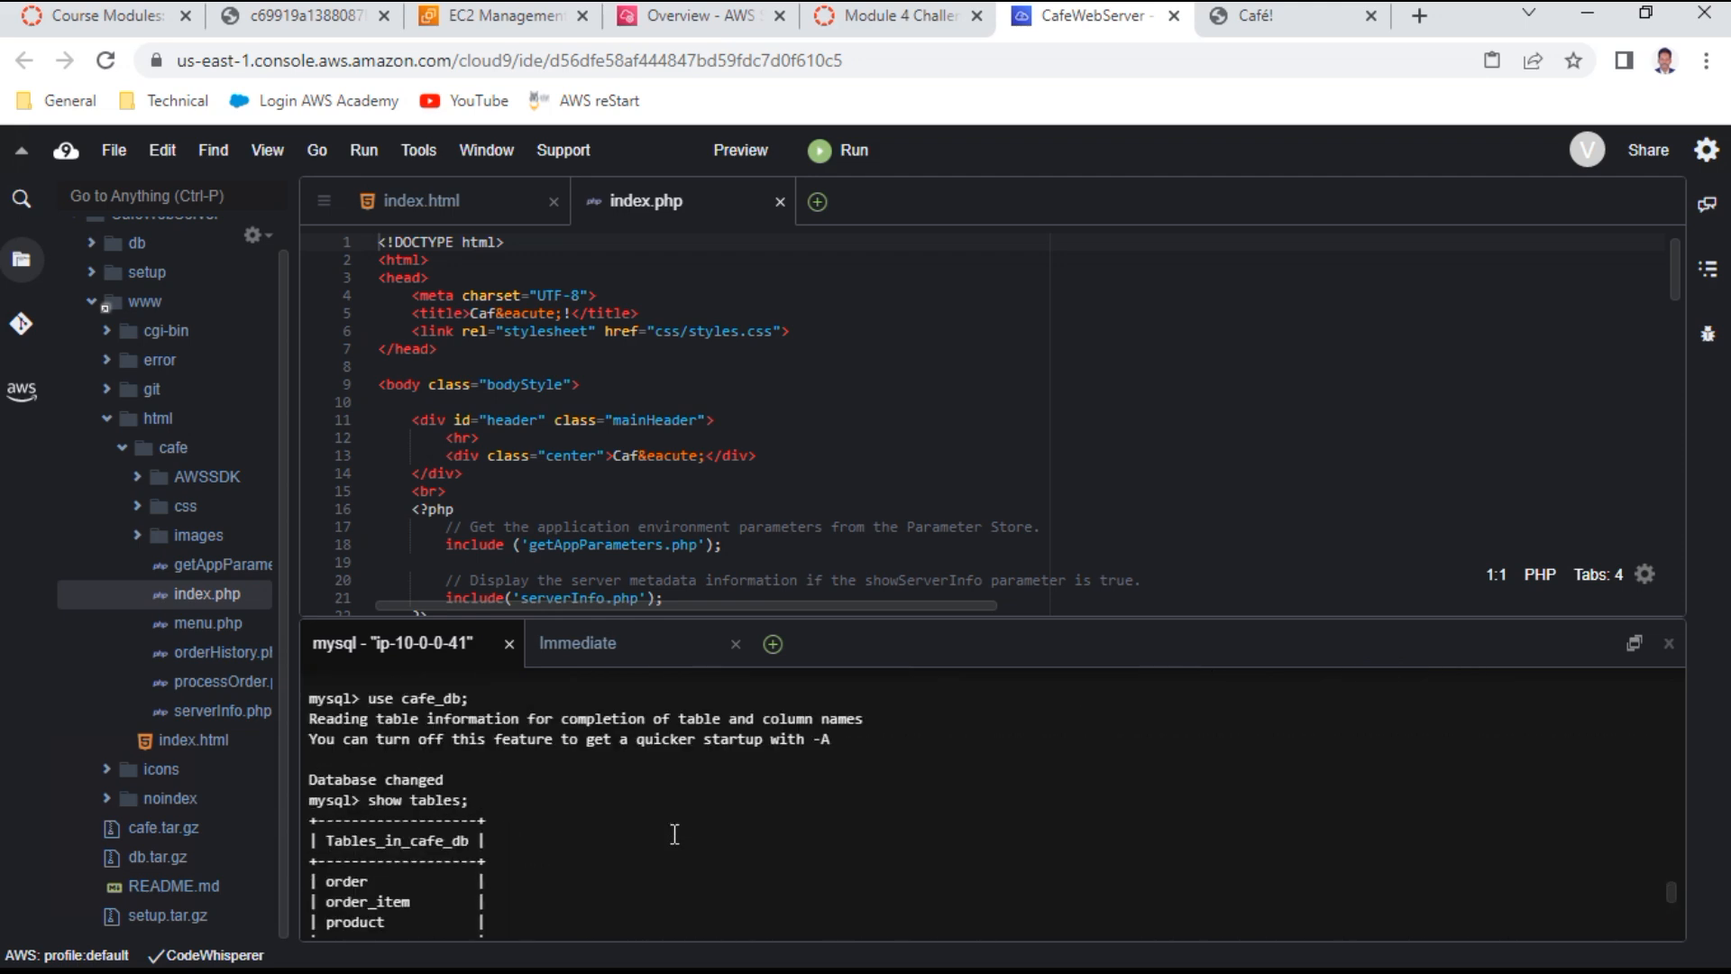
scroll(674, 834, "up", 2)
scroll(674, 833, "up", 4)
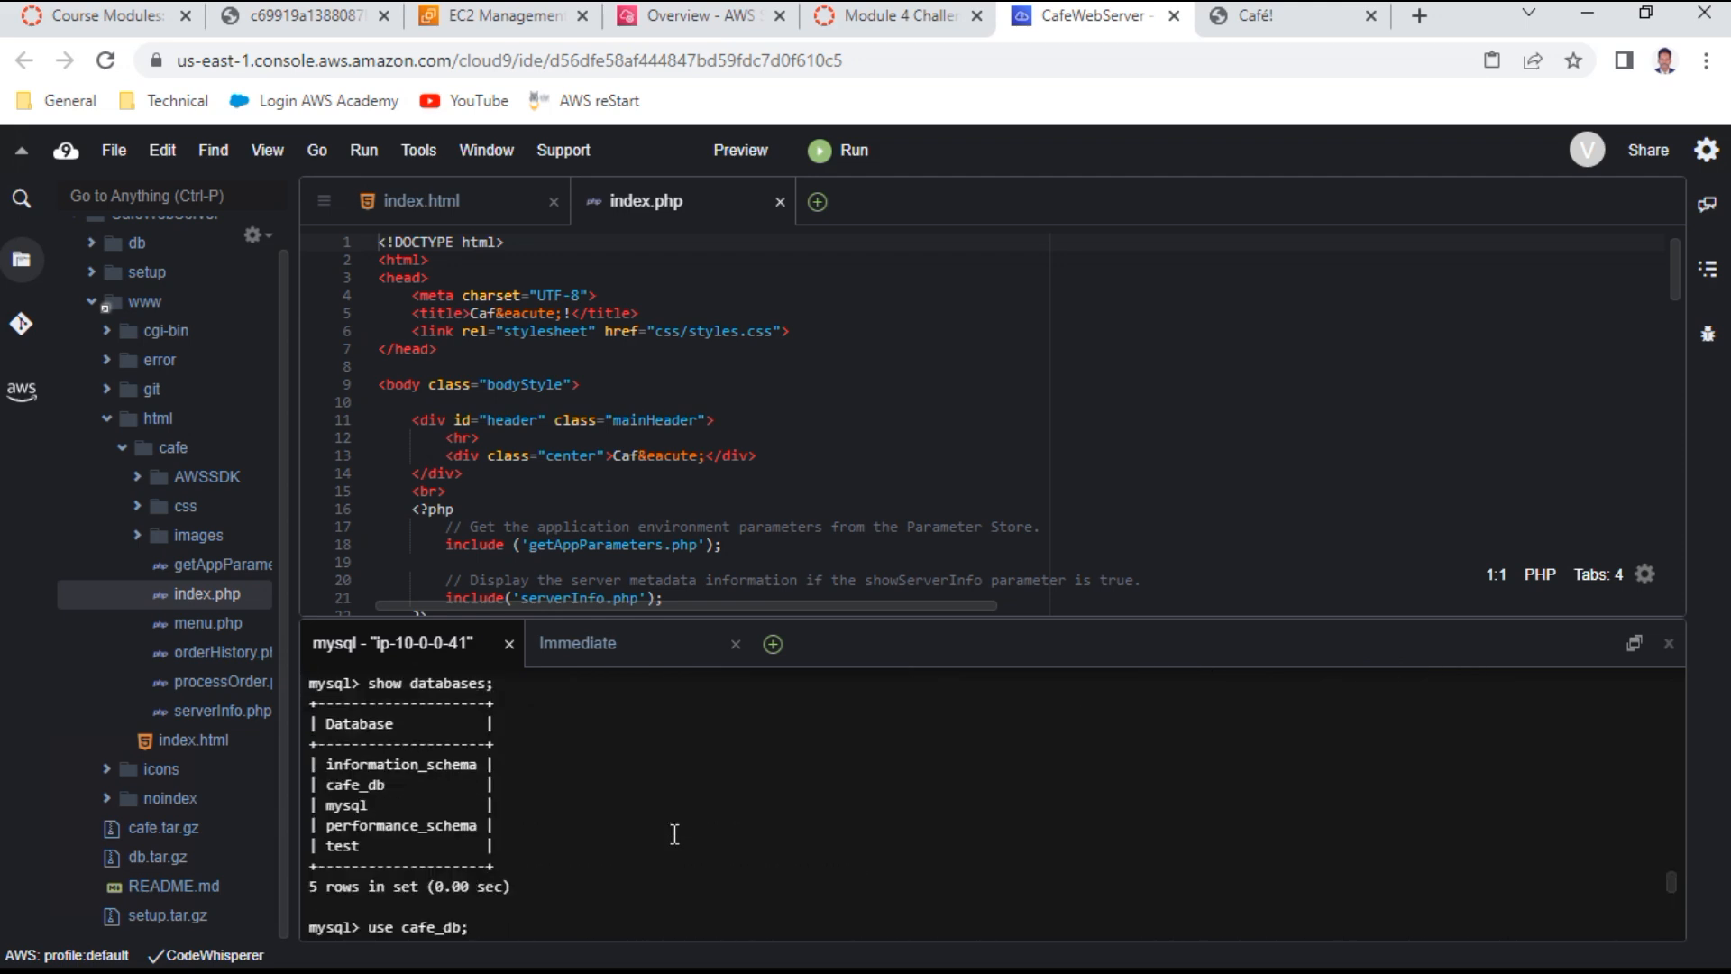
scroll(674, 834, "up", 4)
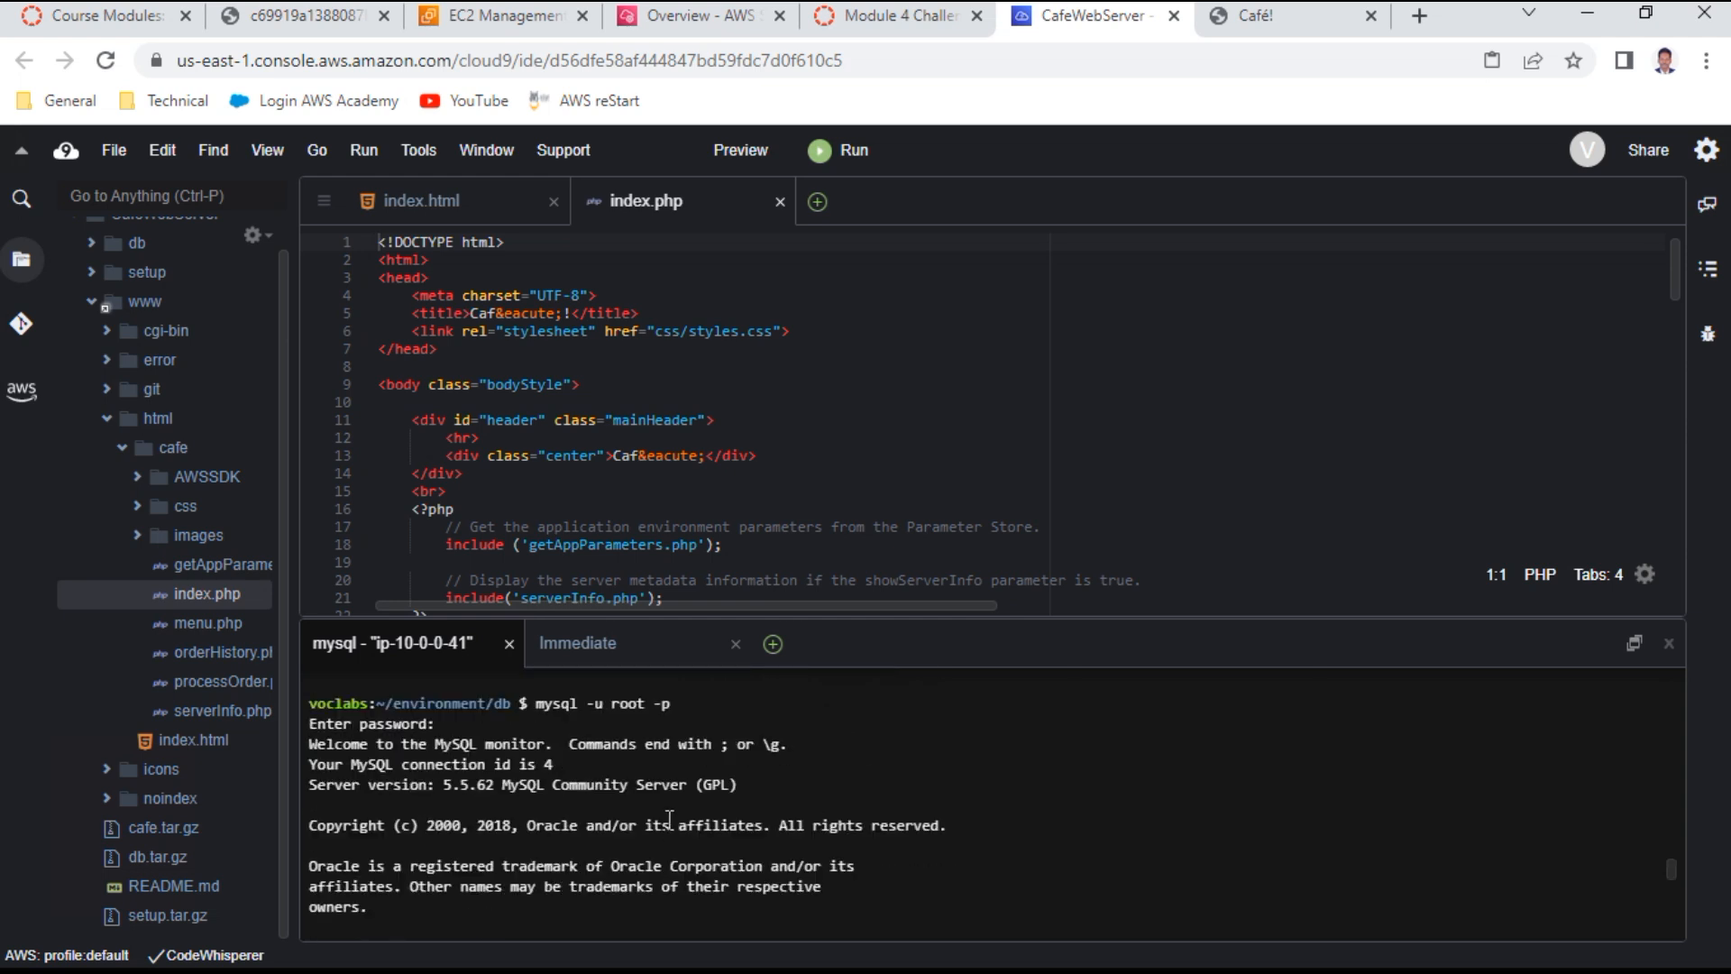
scroll(669, 819, "down", 2)
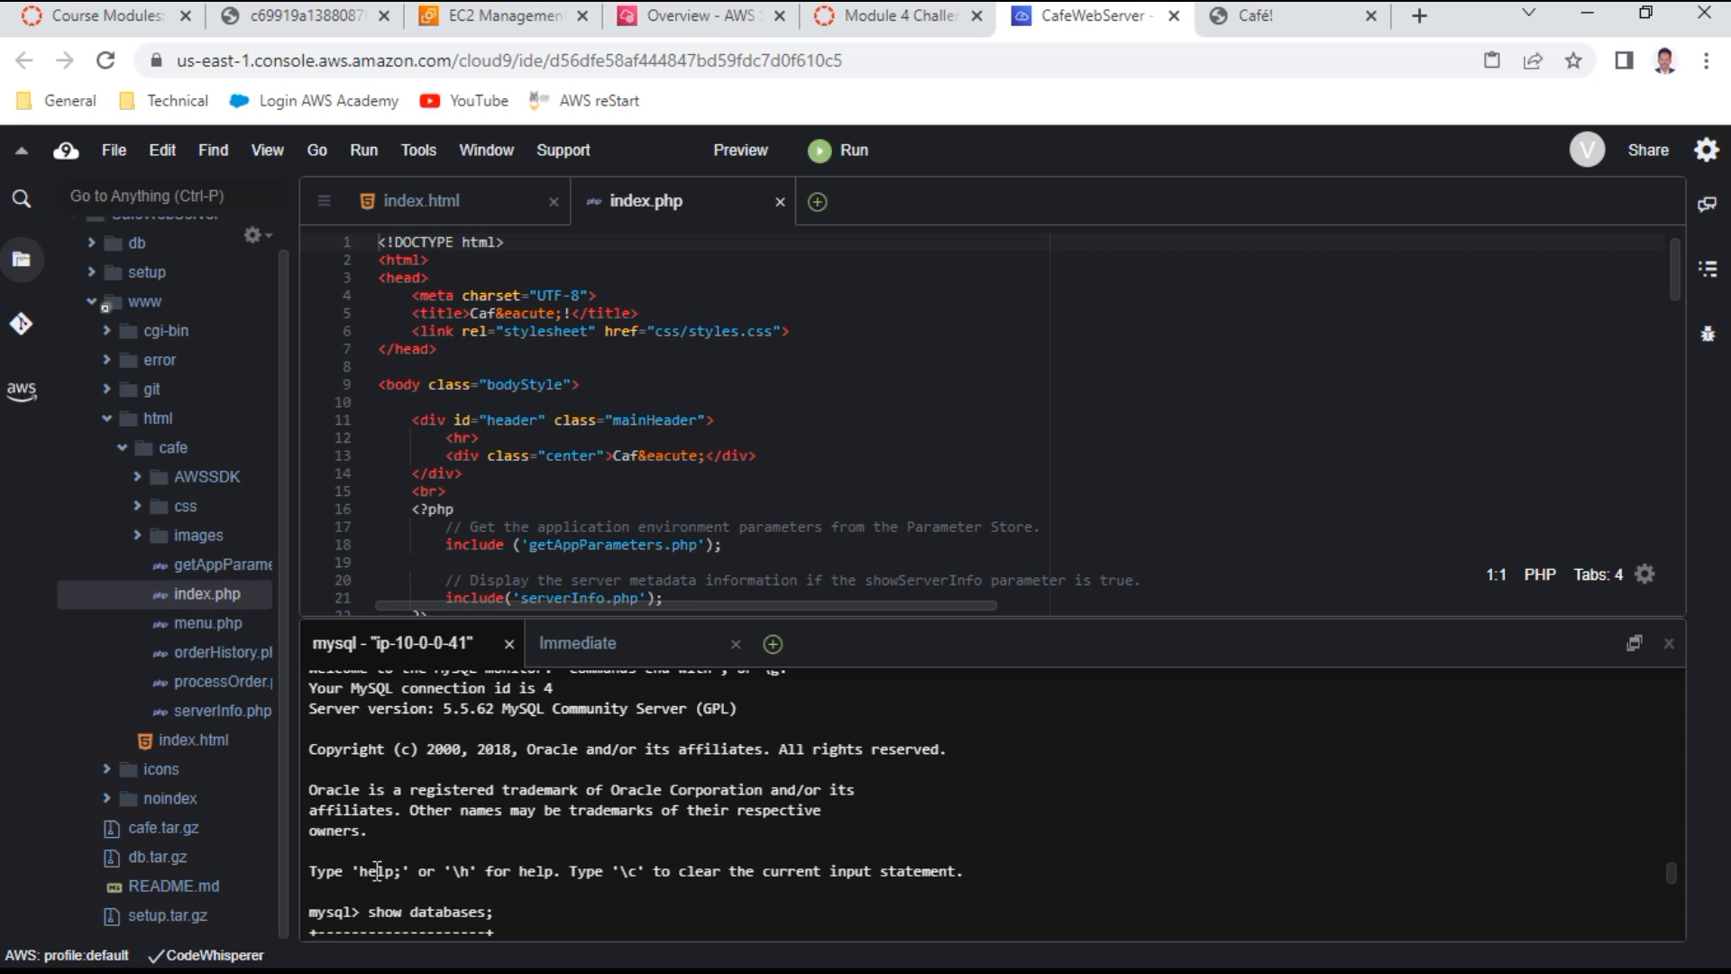
scroll(478, 870, "down", 4)
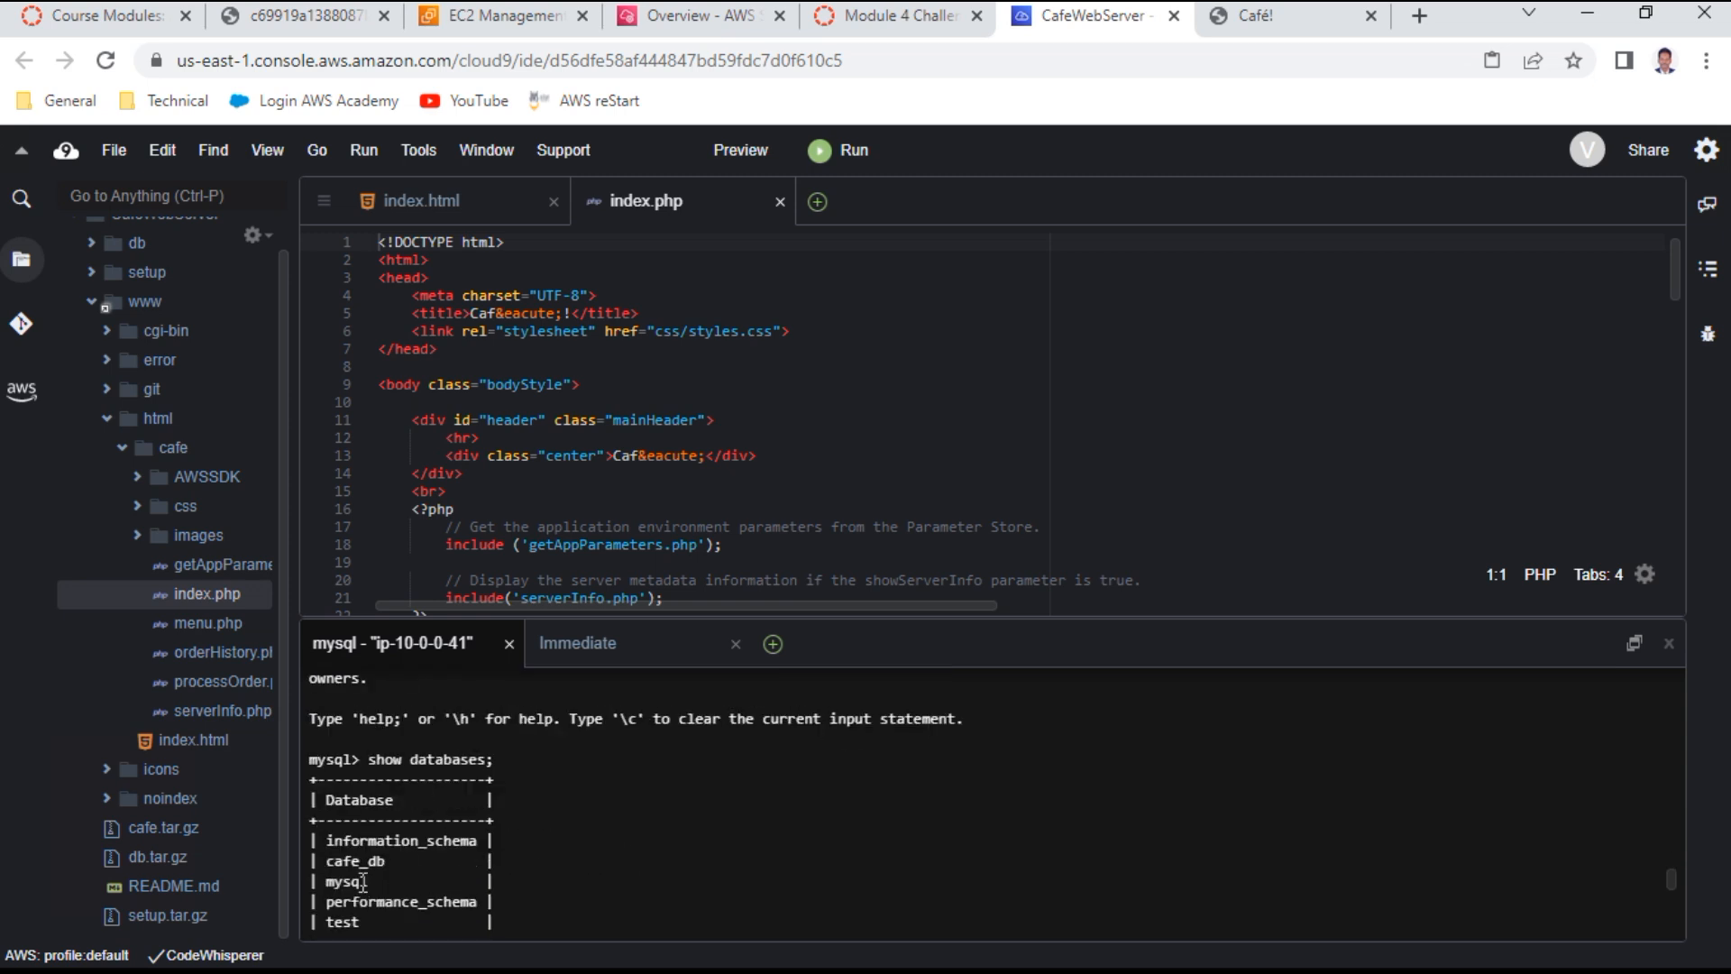
scroll(363, 882, "down", 2)
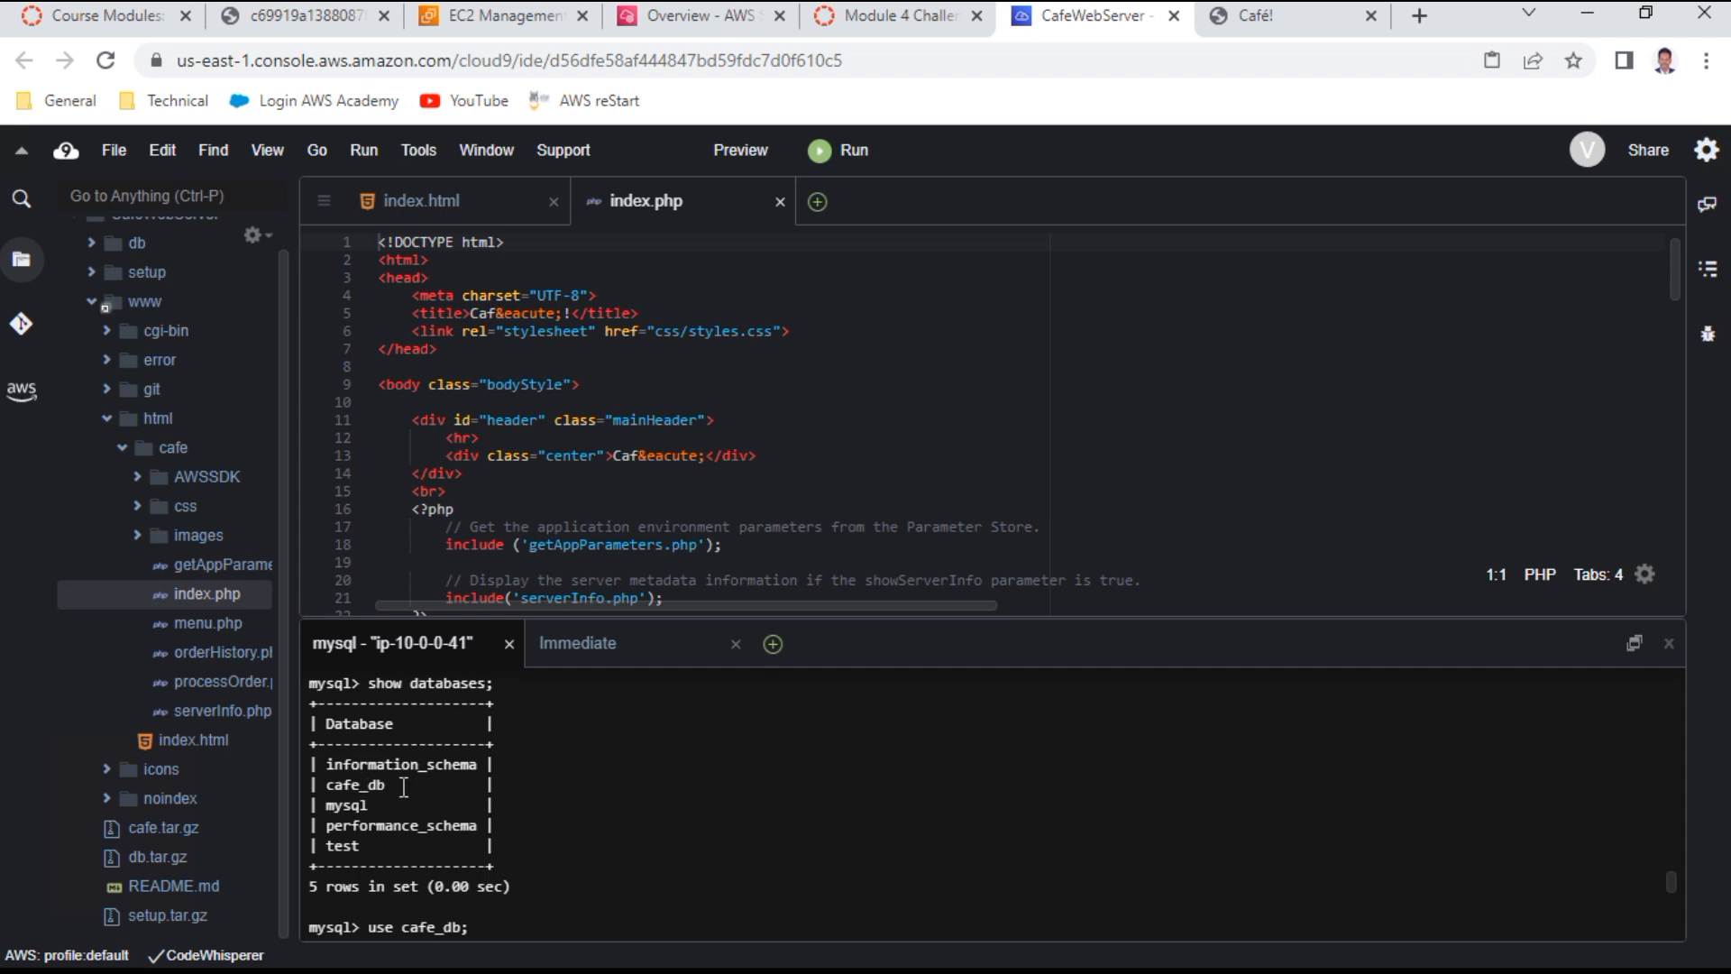
scroll(587, 780, "down", 2)
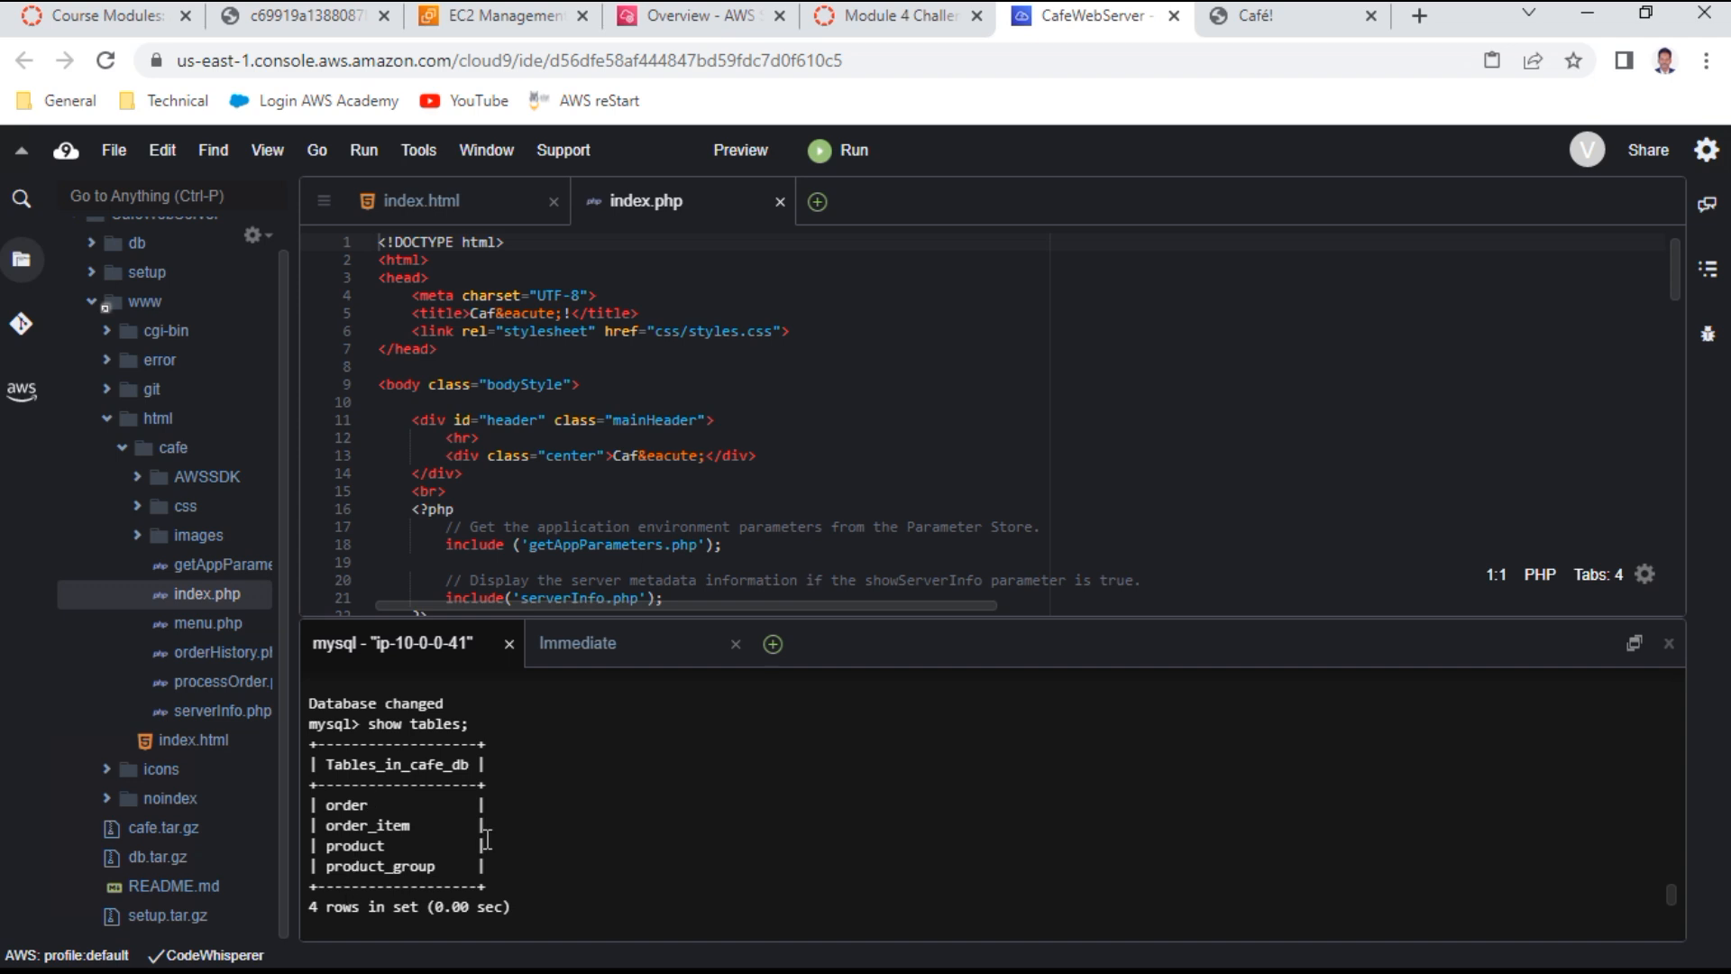
key("Return")
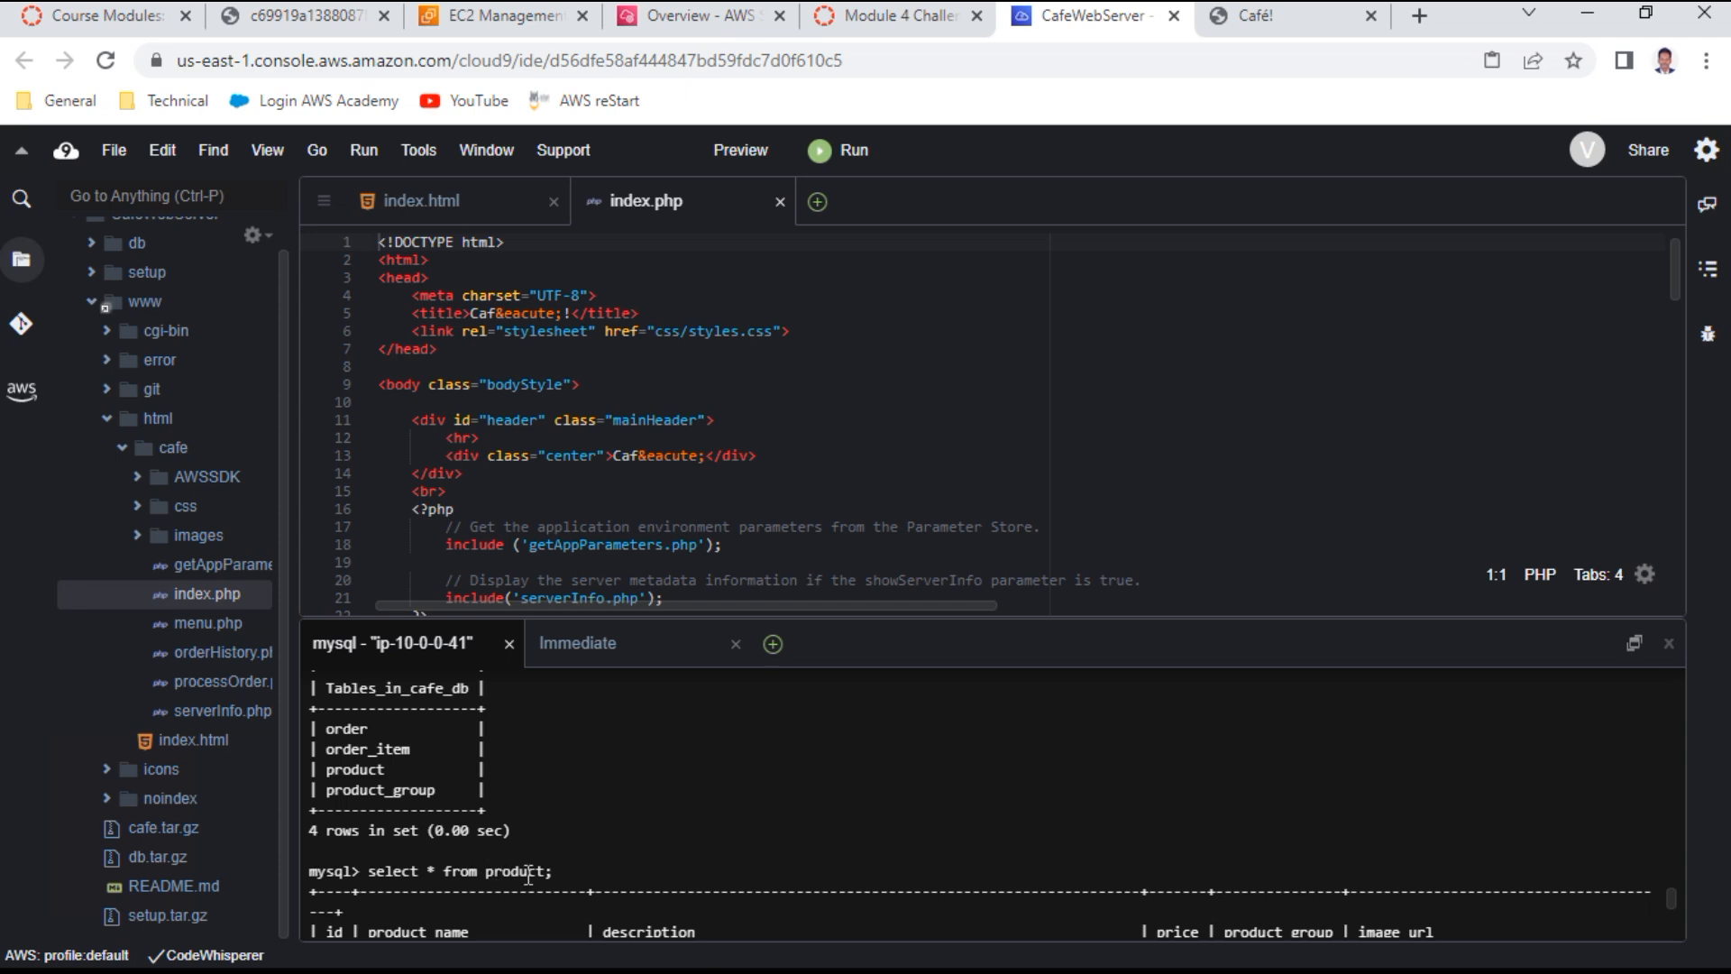
scroll(660, 804, "down", 3)
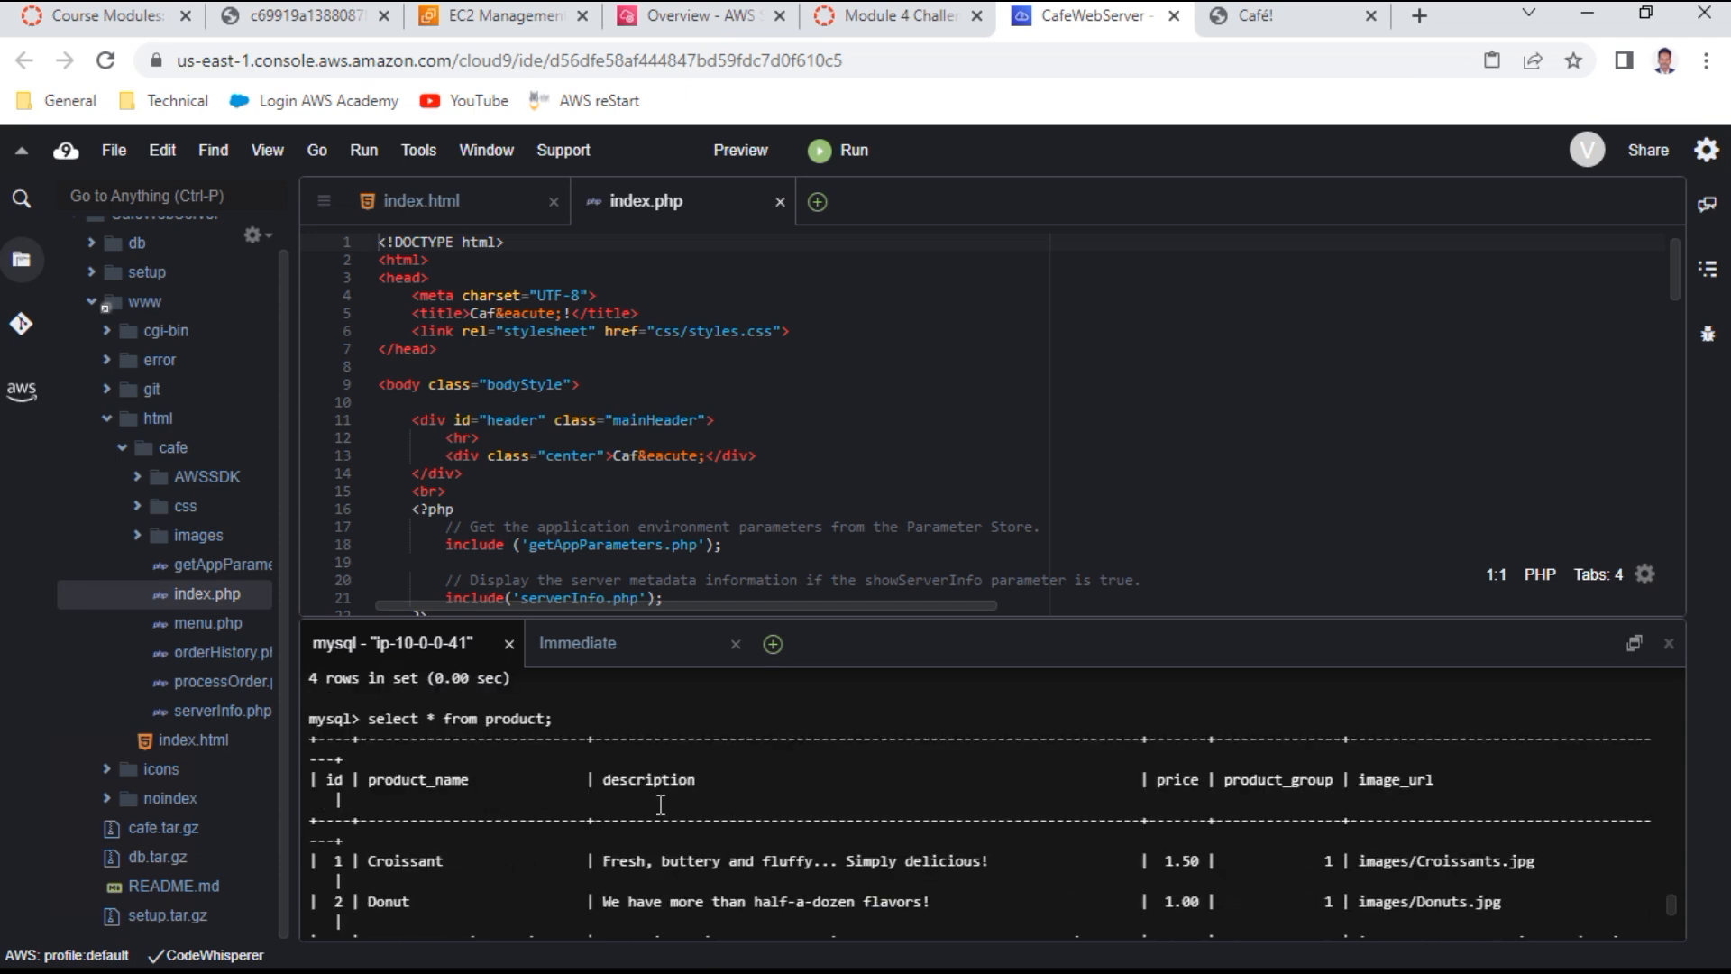
scroll(661, 805, "down", 6)
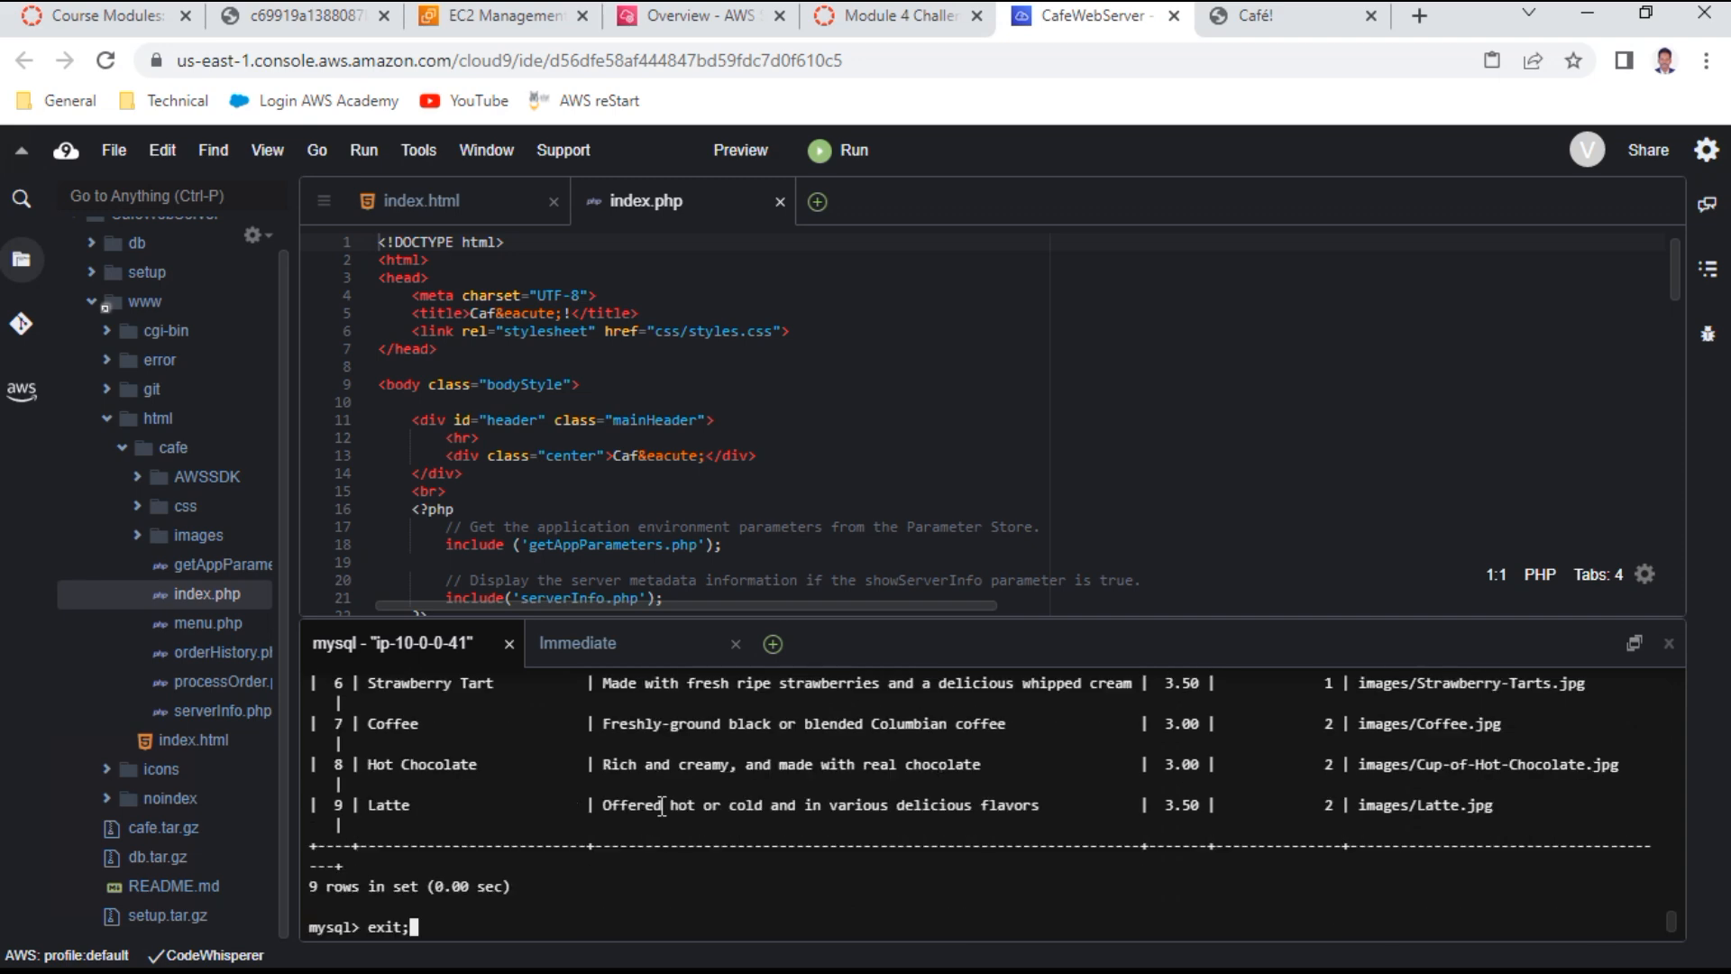
key("Return")
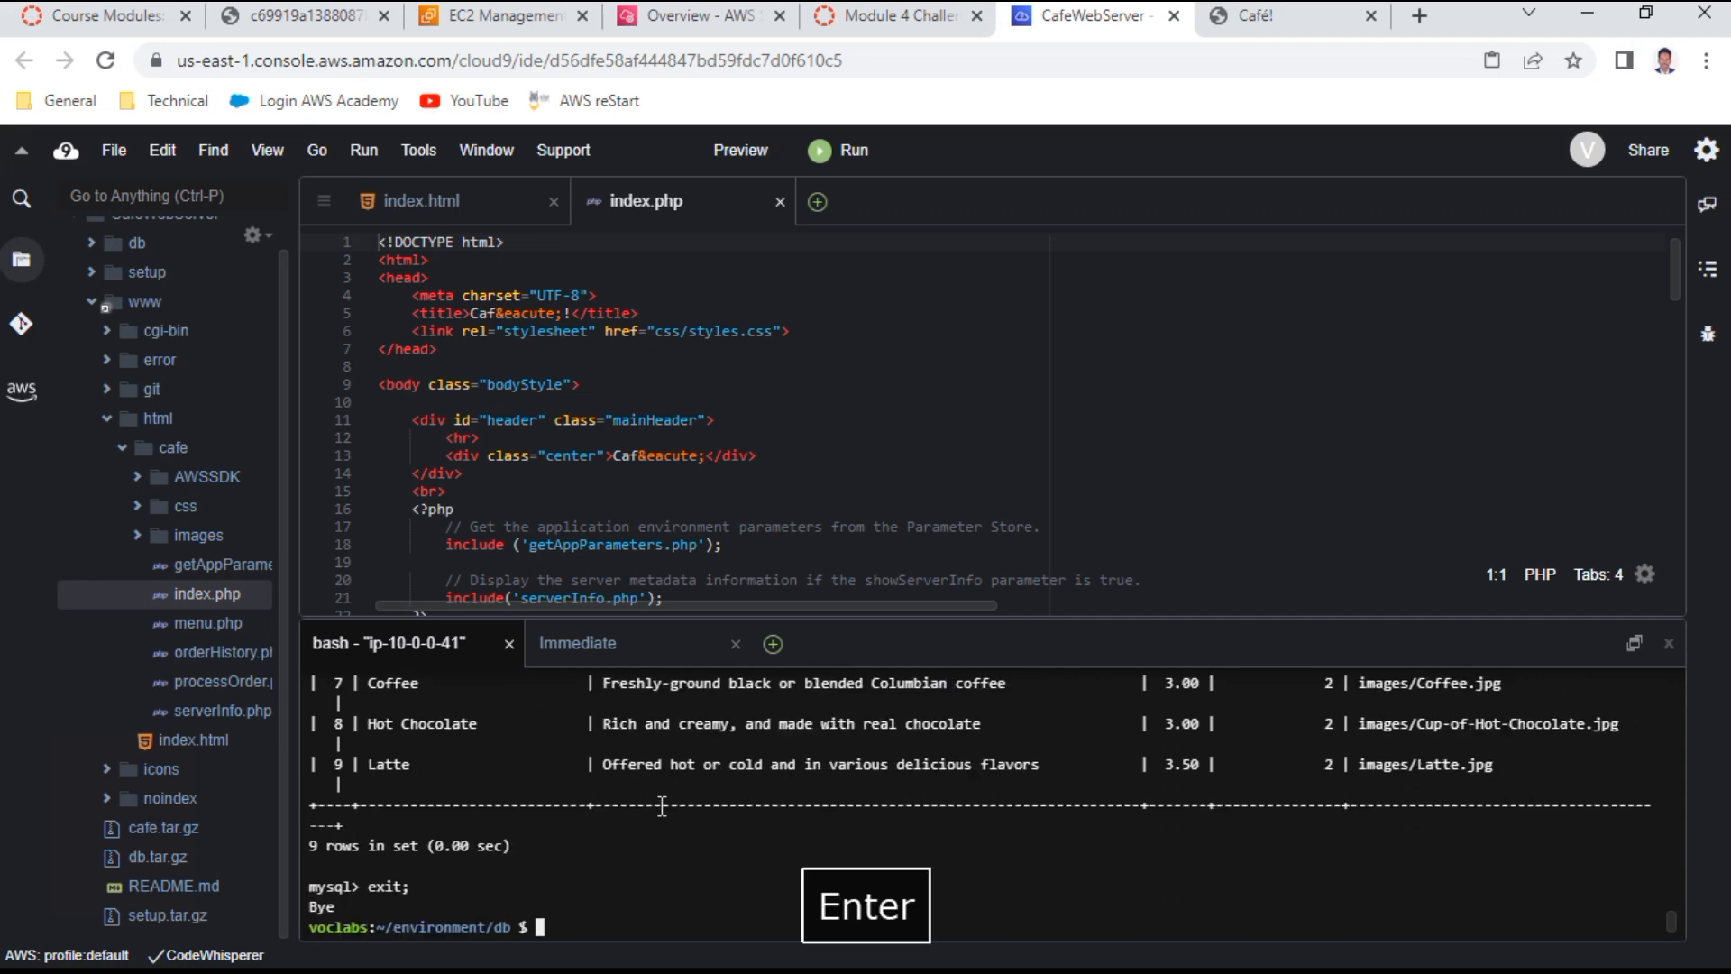
Copy the step 24 commands setting date.timezone to America/New_York in /etc/php.ini and restarting httpd, run them in the Cloud9 terminal, and return to the instructions
left_click(880, 27)
scroll(749, 637, "down", 3)
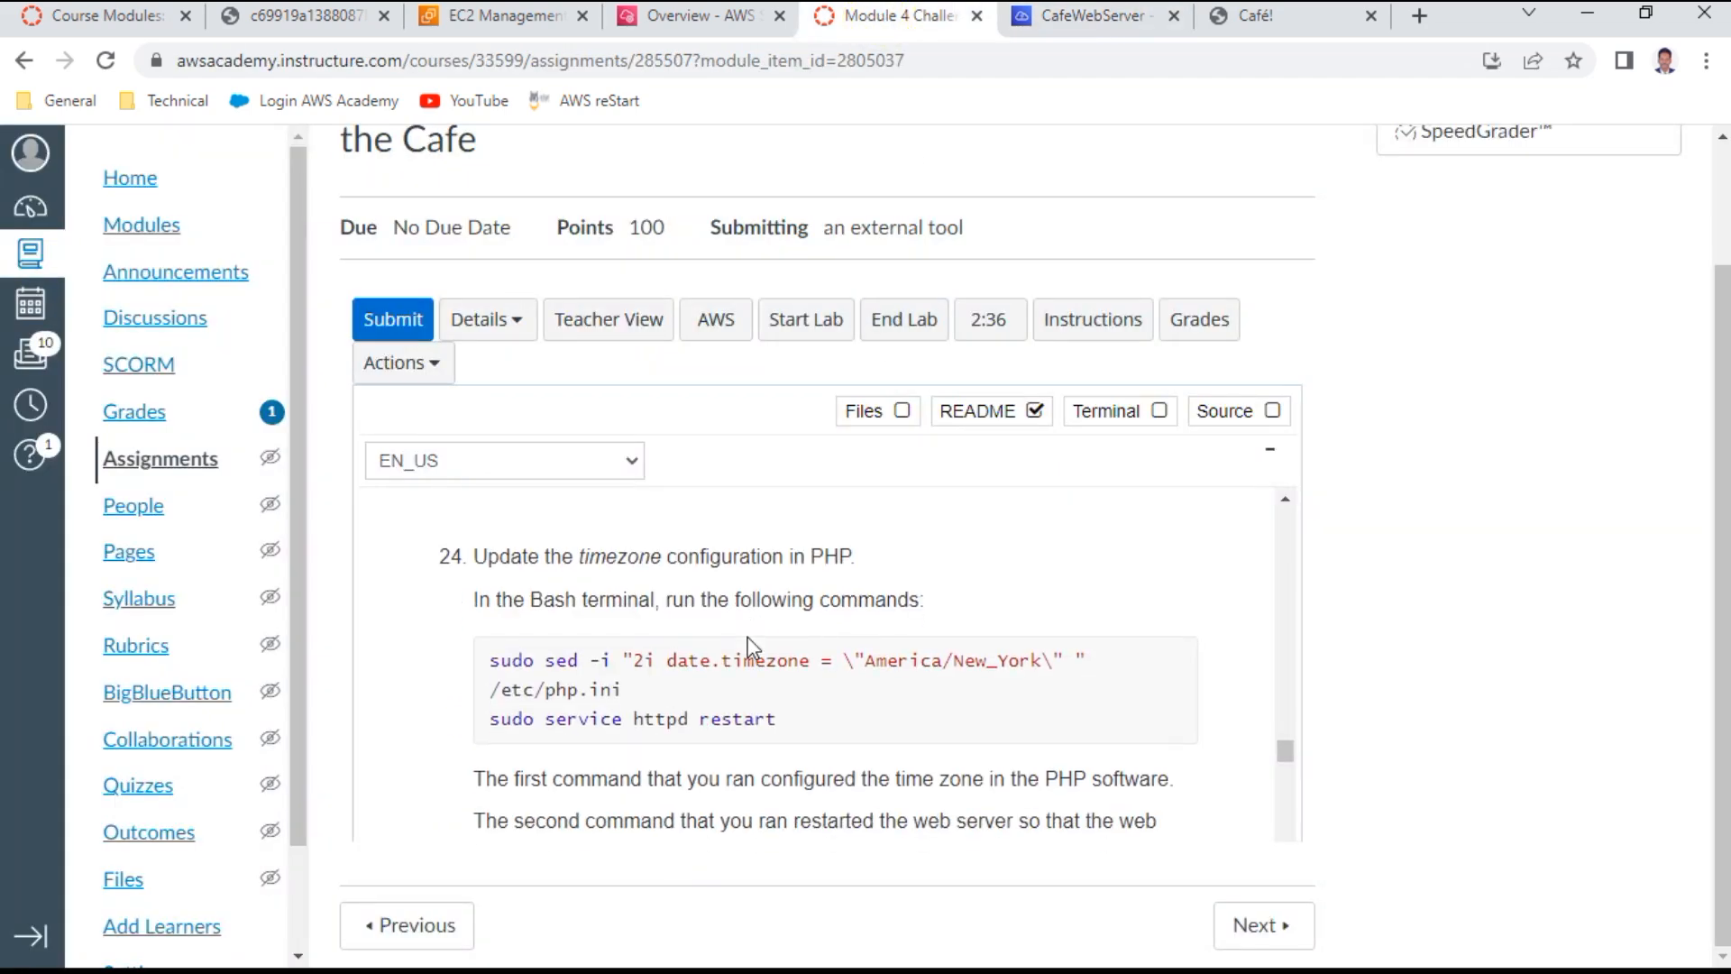
left_click_drag(800, 719, 492, 672)
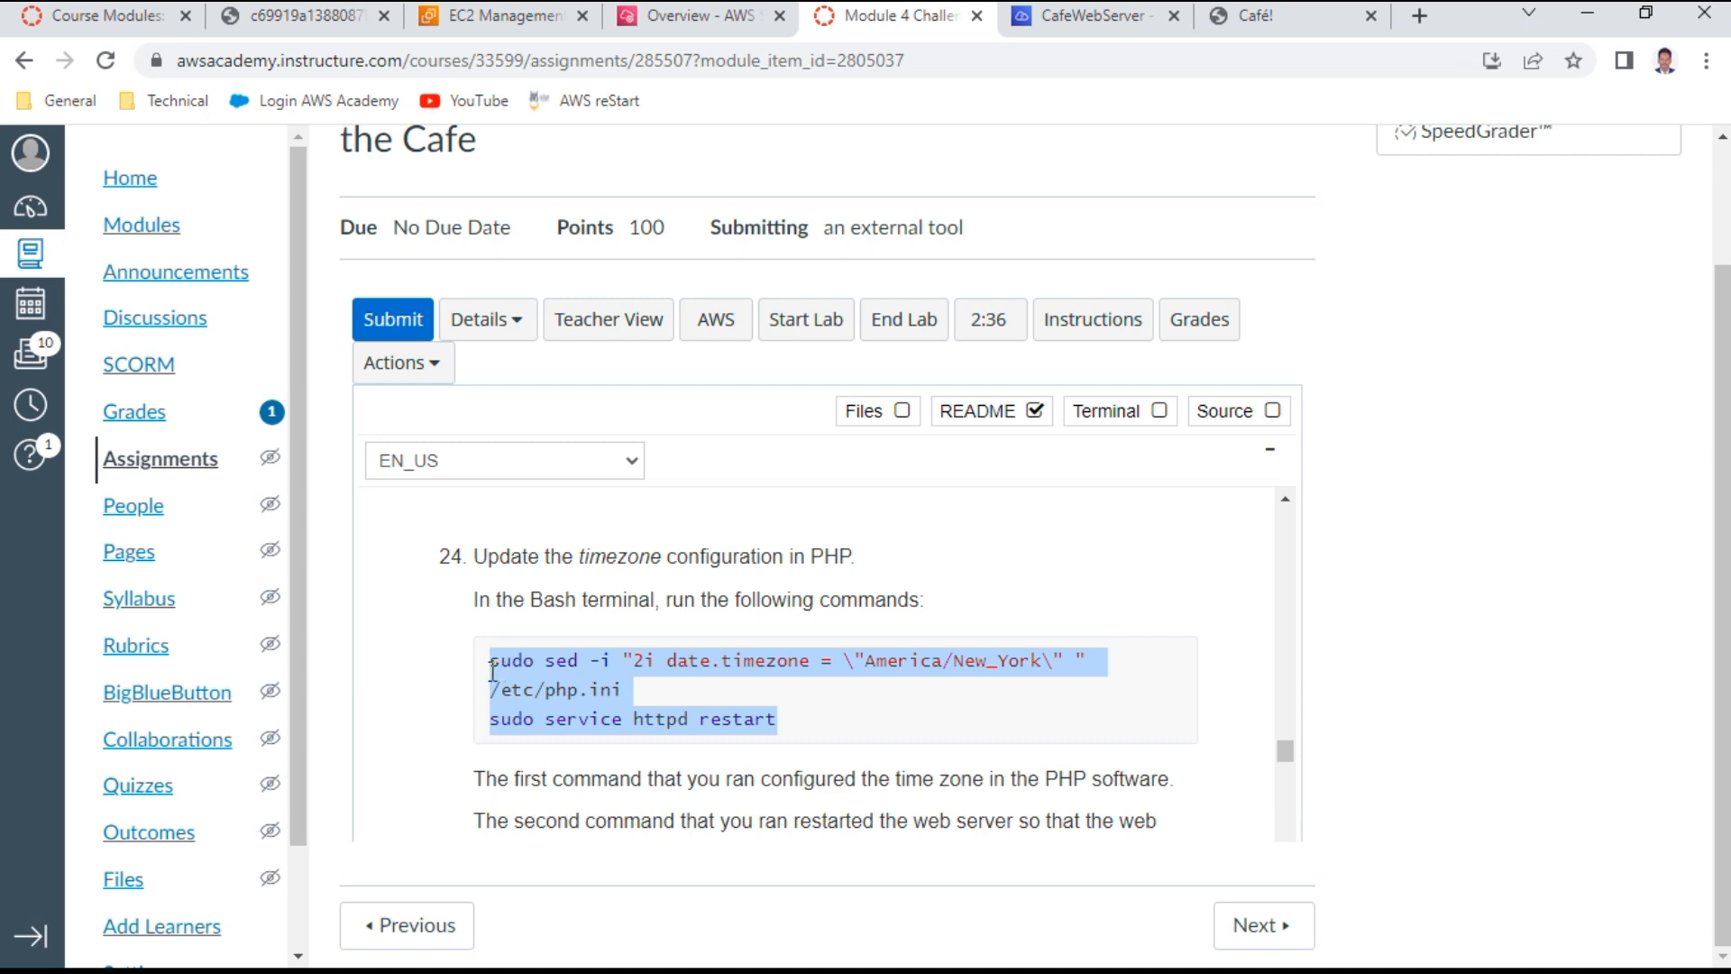
right_click(645, 678)
left_click(708, 700)
left_click(1088, 22)
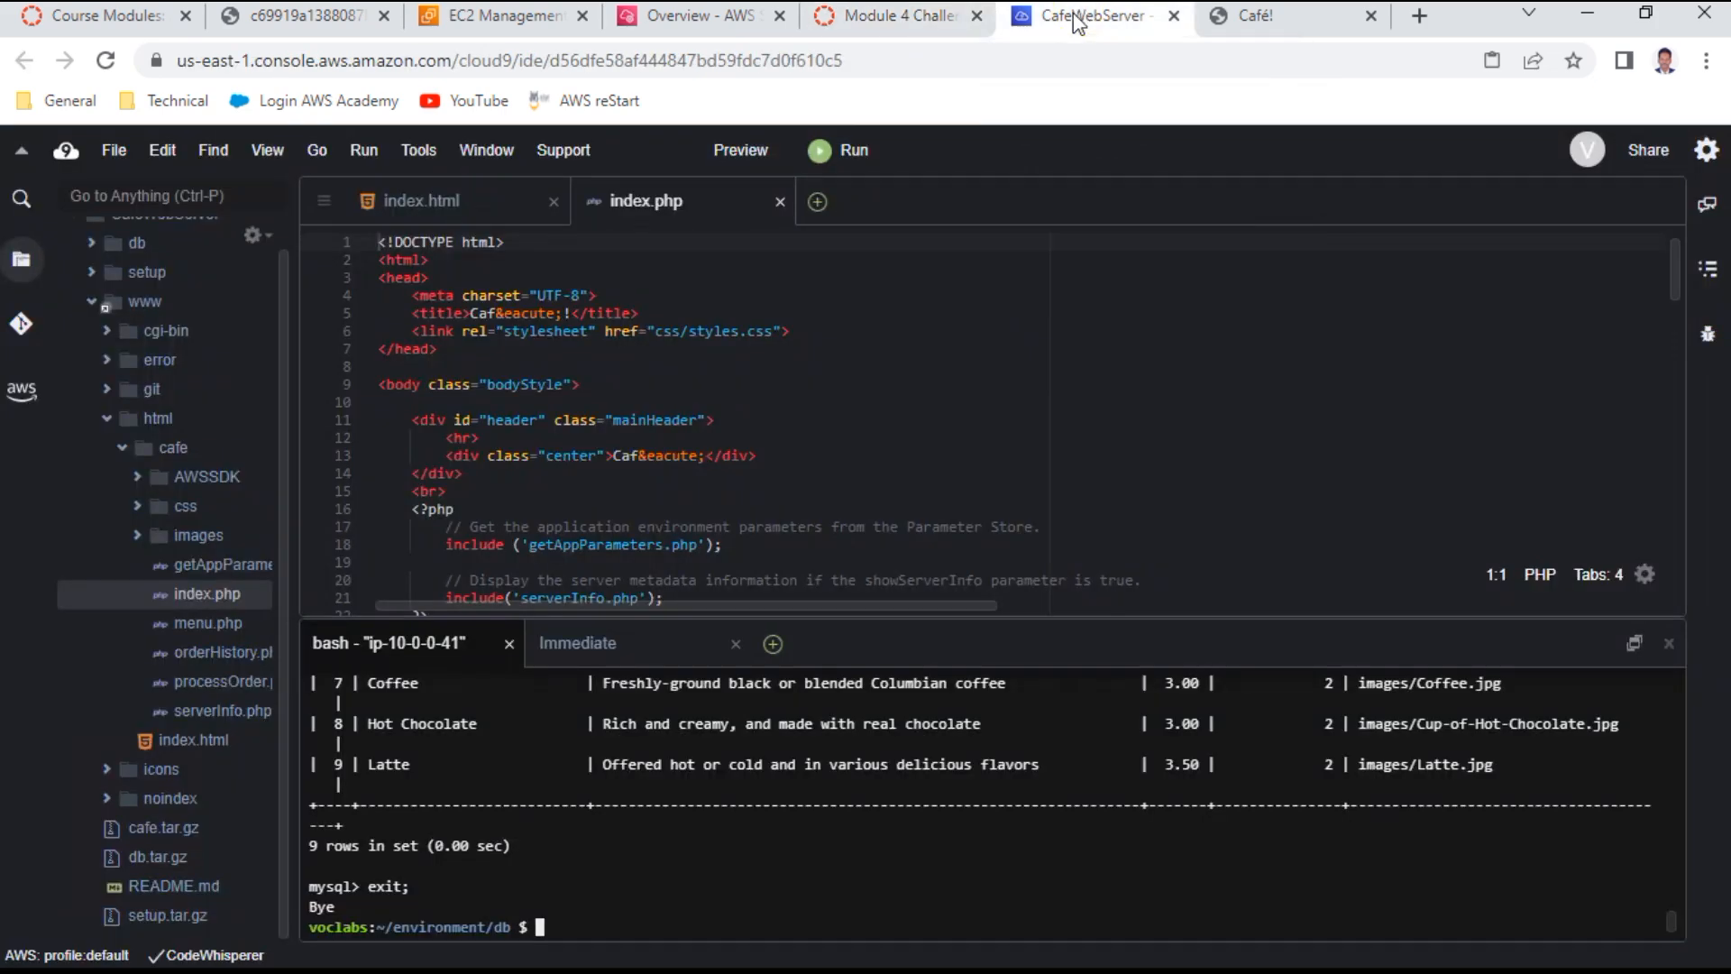
right_click(551, 916)
left_click(577, 797)
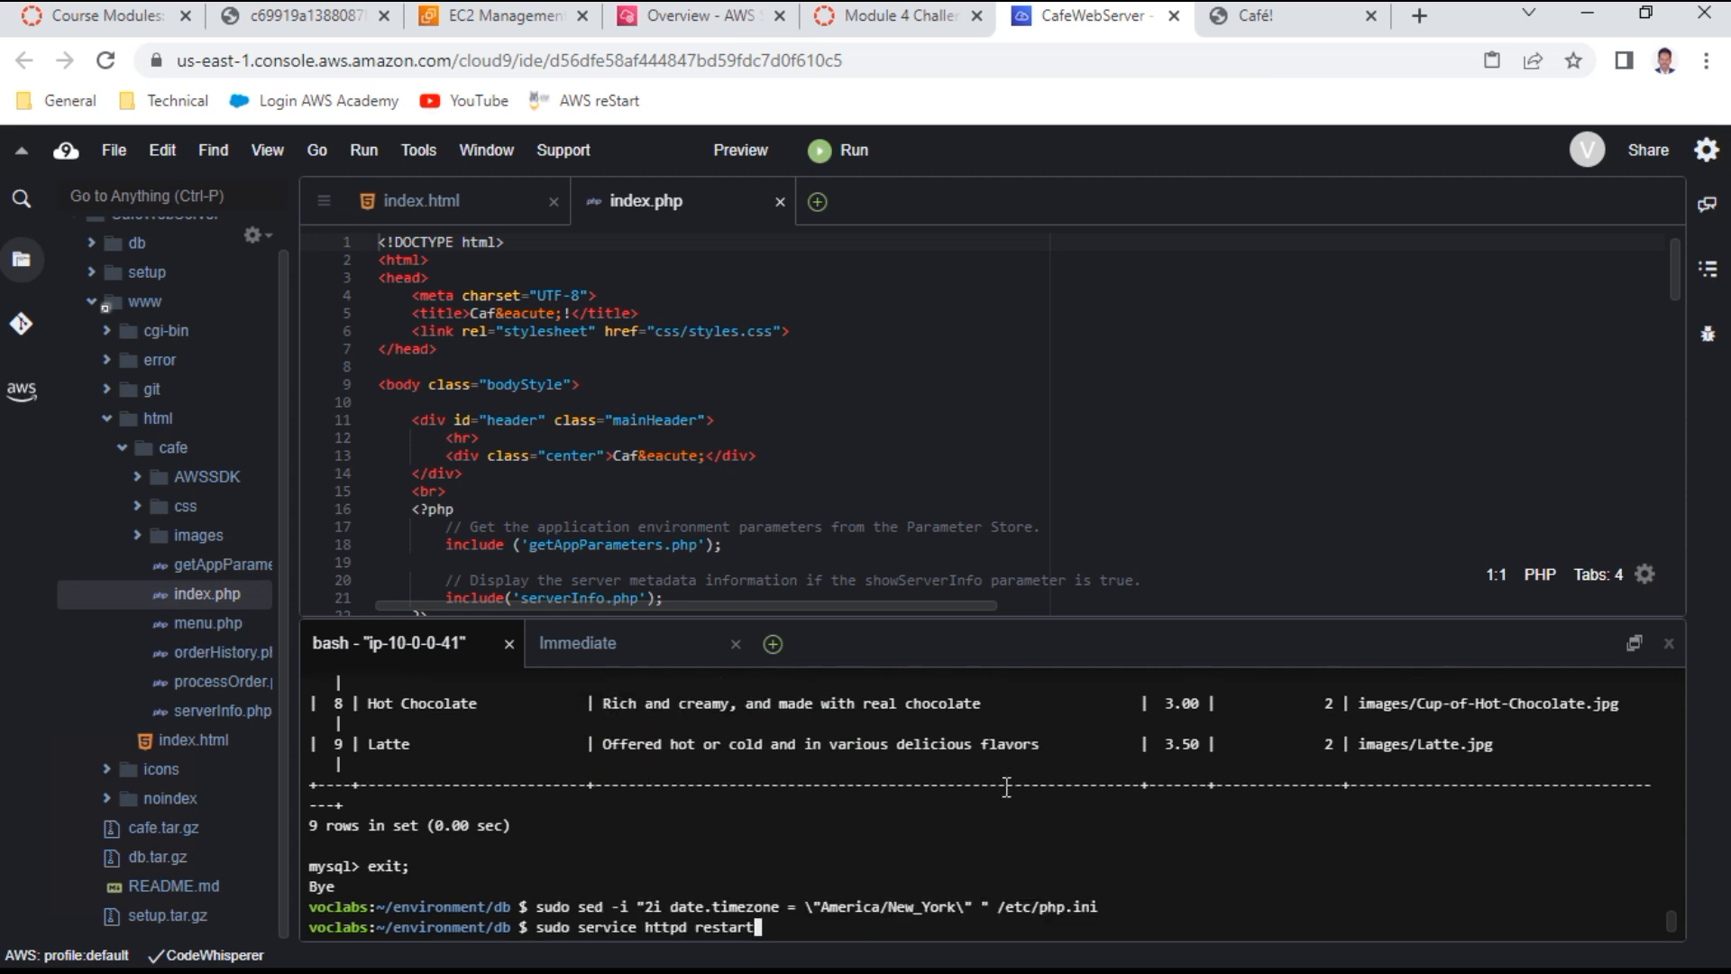
key("Return")
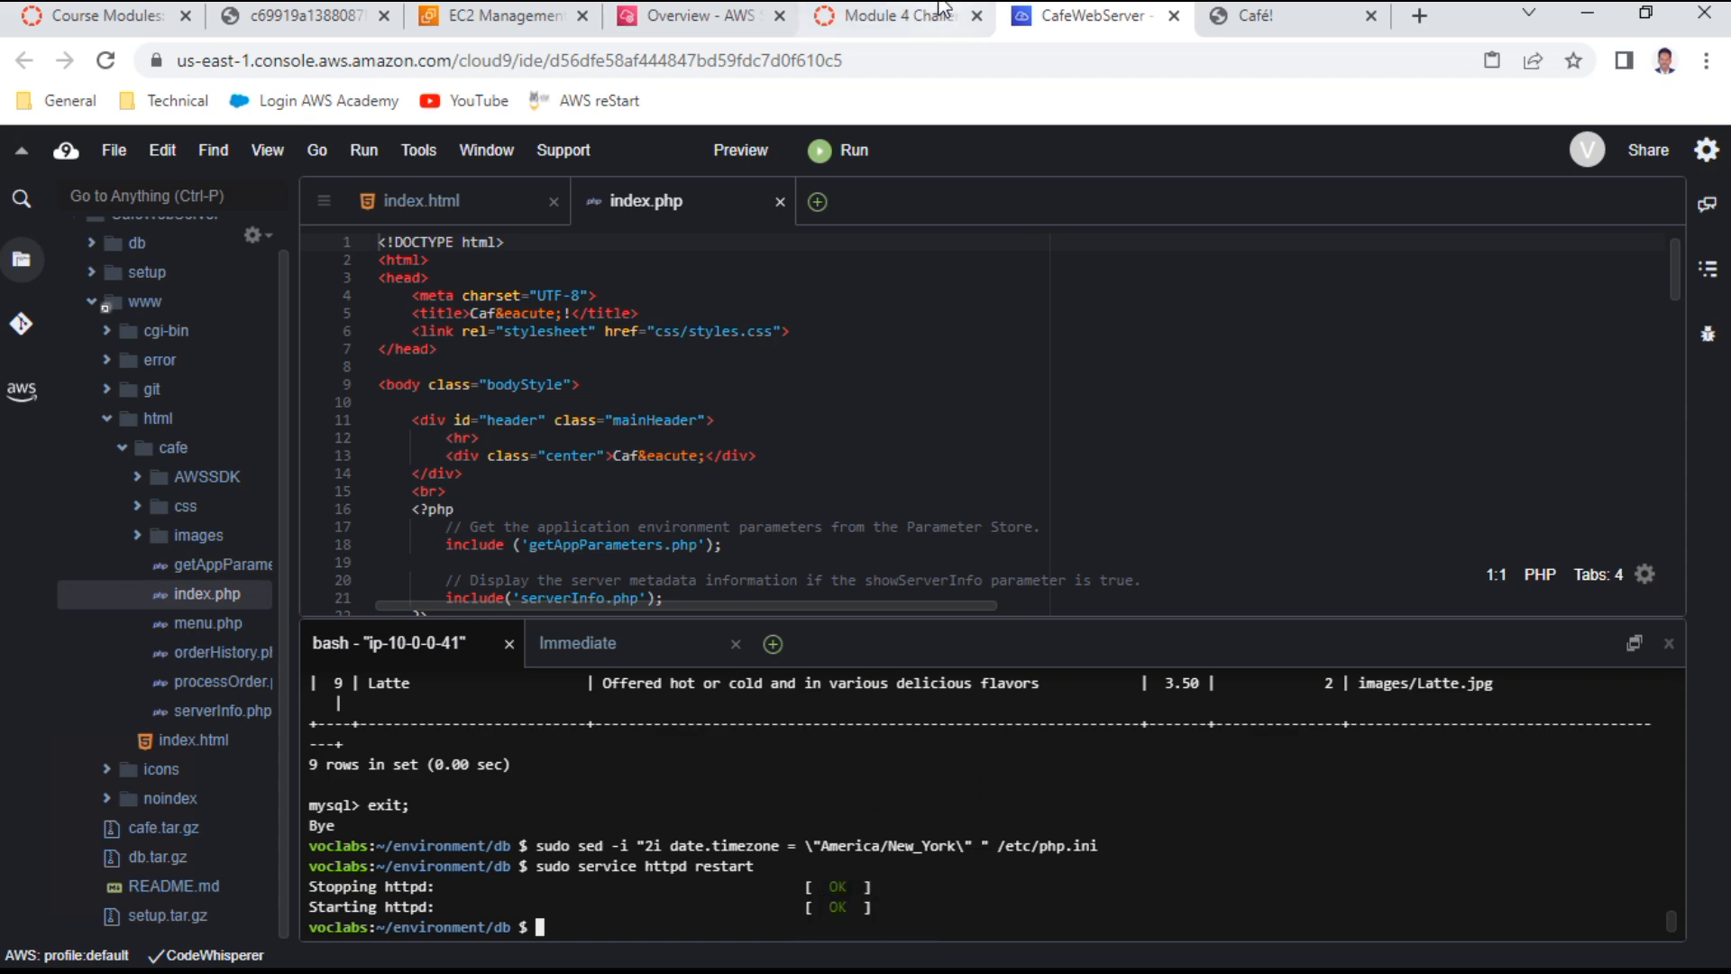
left_click(906, 27)
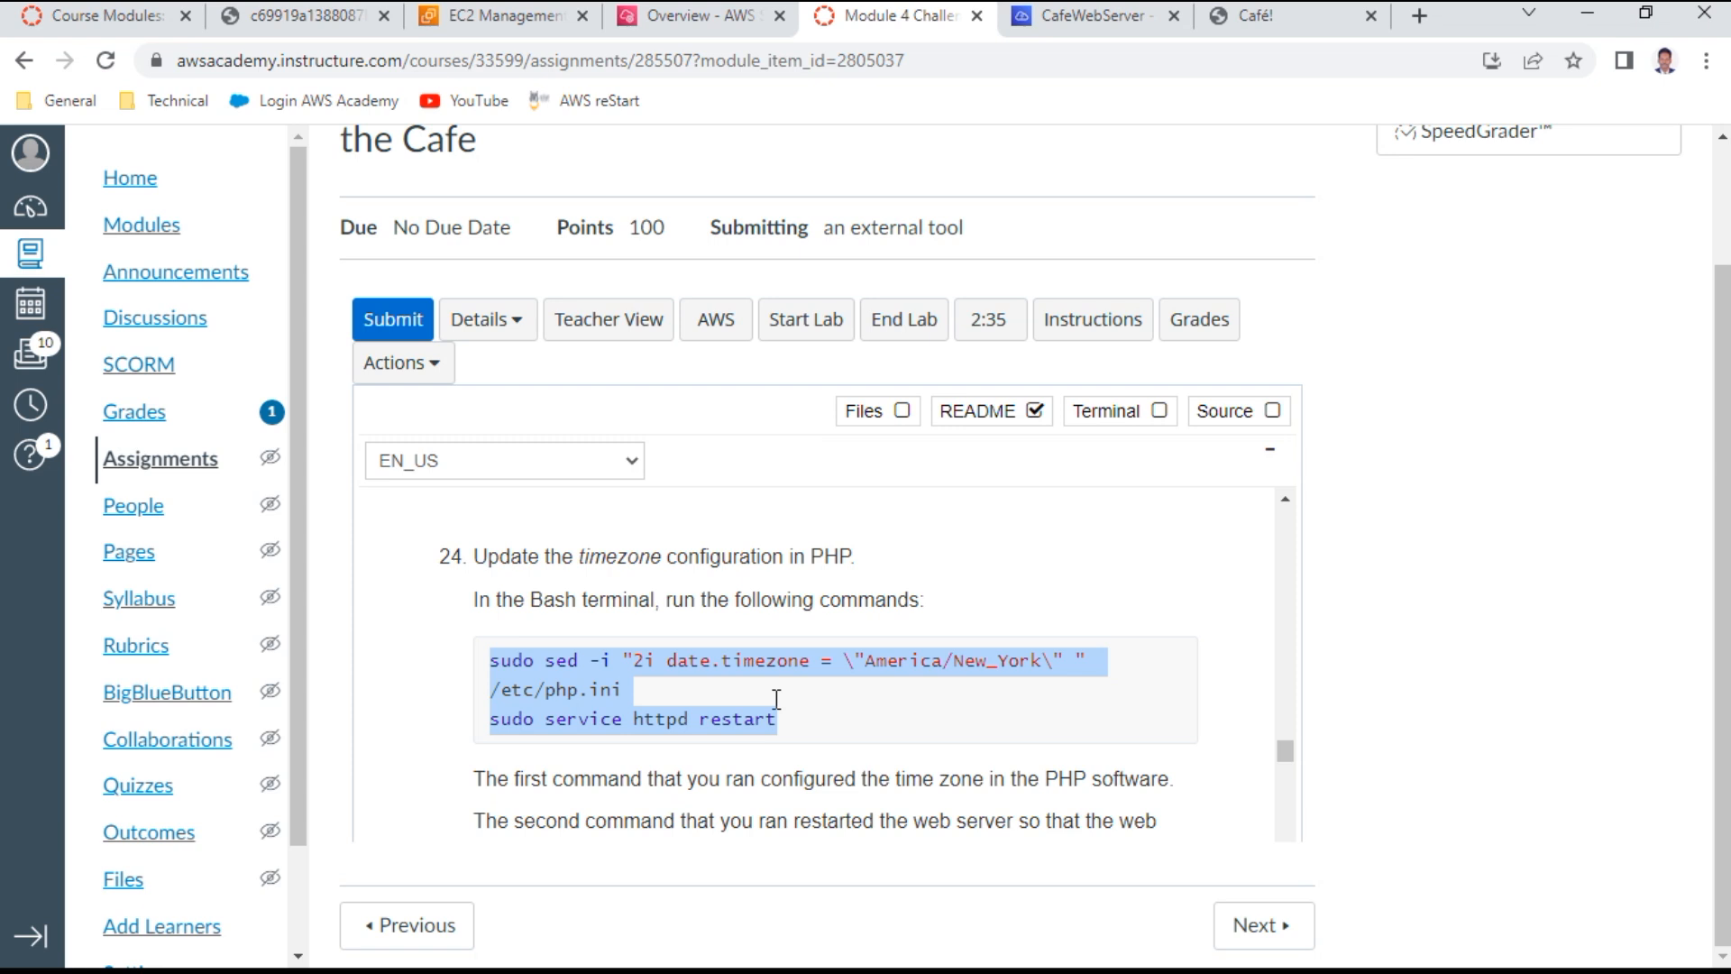
Read instruction 25 on testing the café website, and reload the café page at /cafe/index.php
scroll(776, 700, "down", 3)
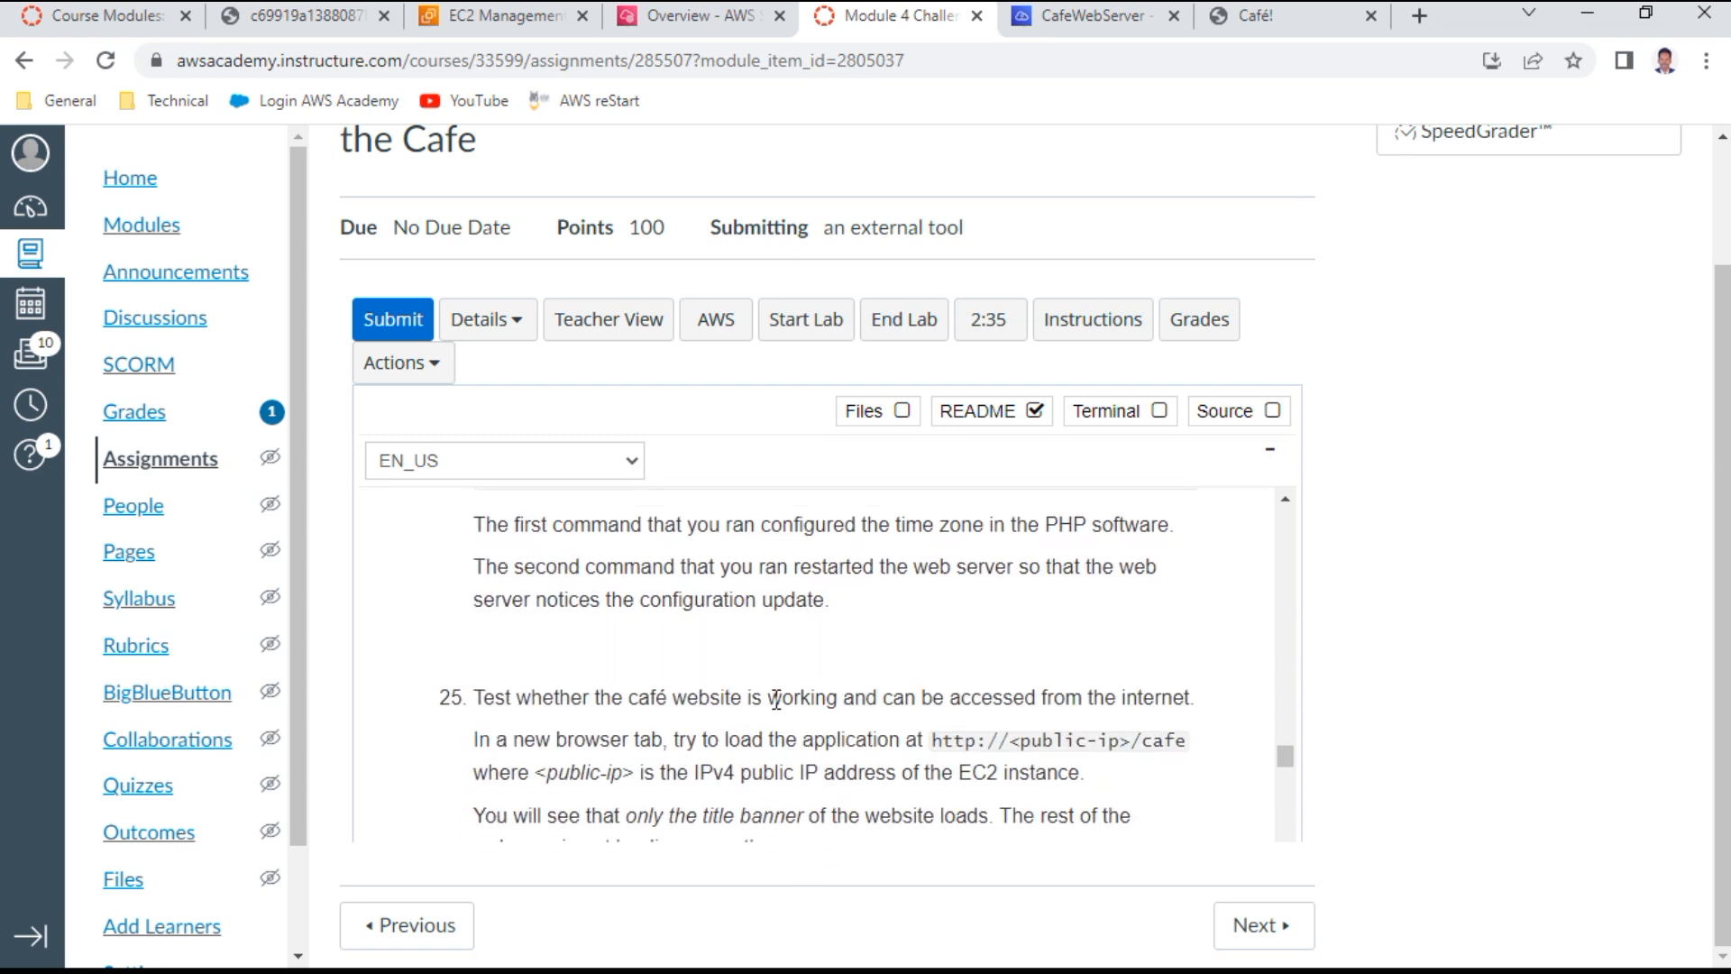
scroll(776, 700, "down", 2)
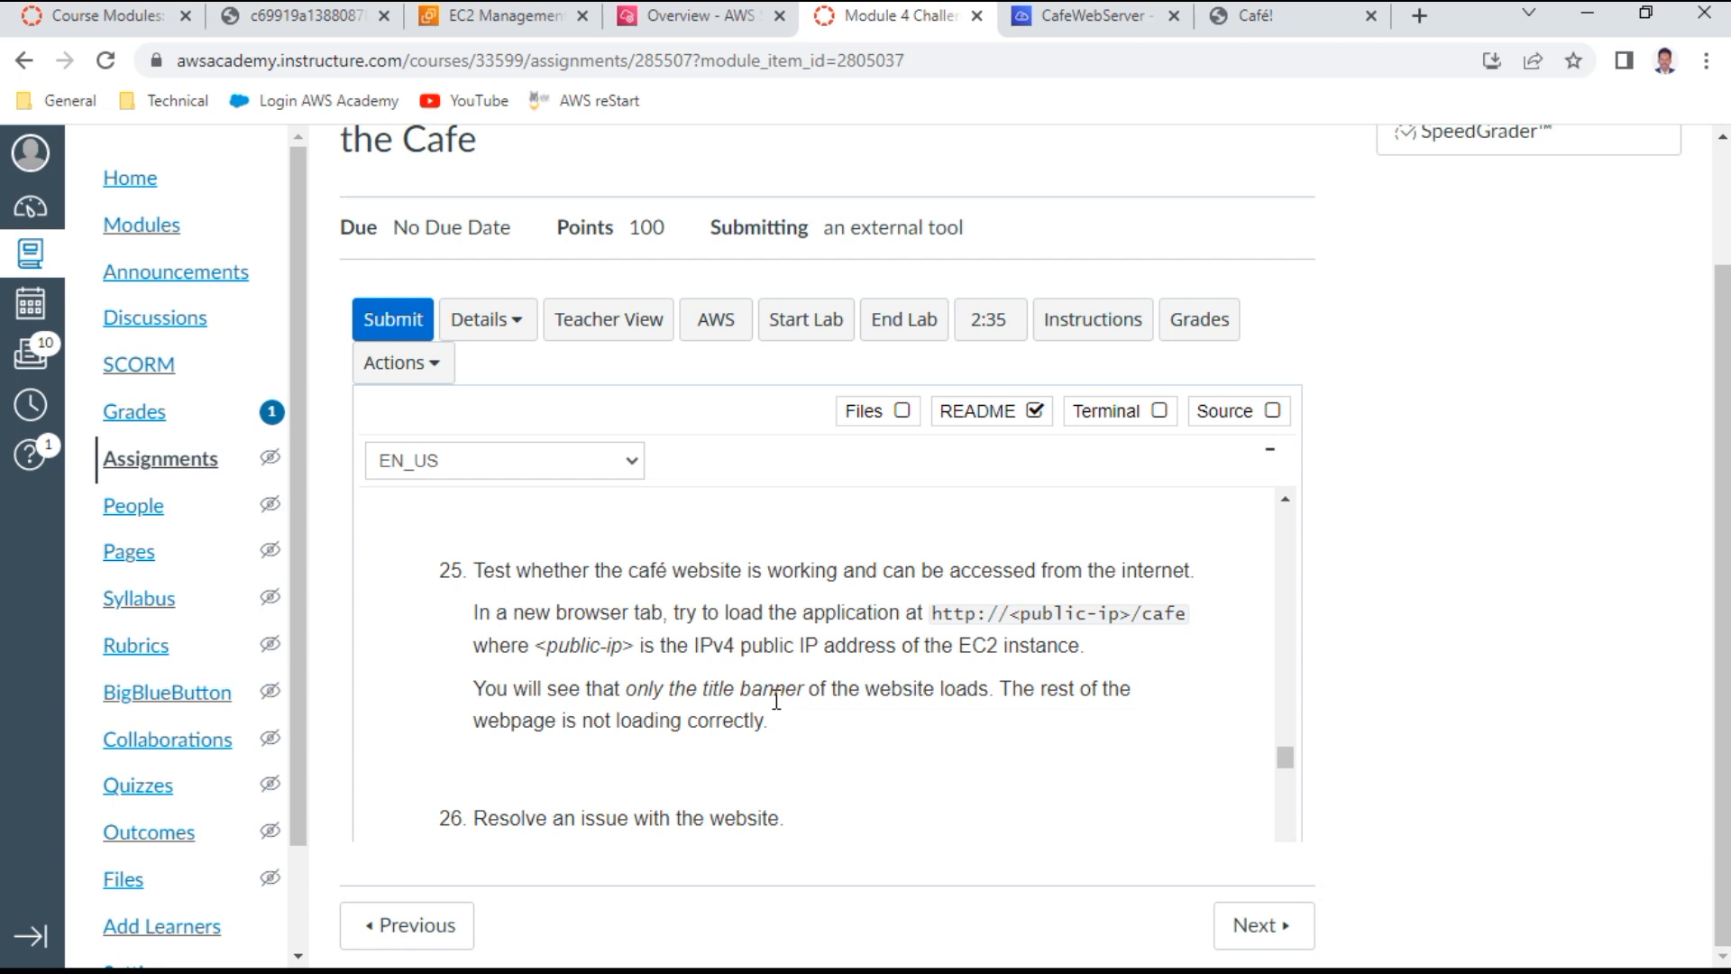
left_click(1258, 24)
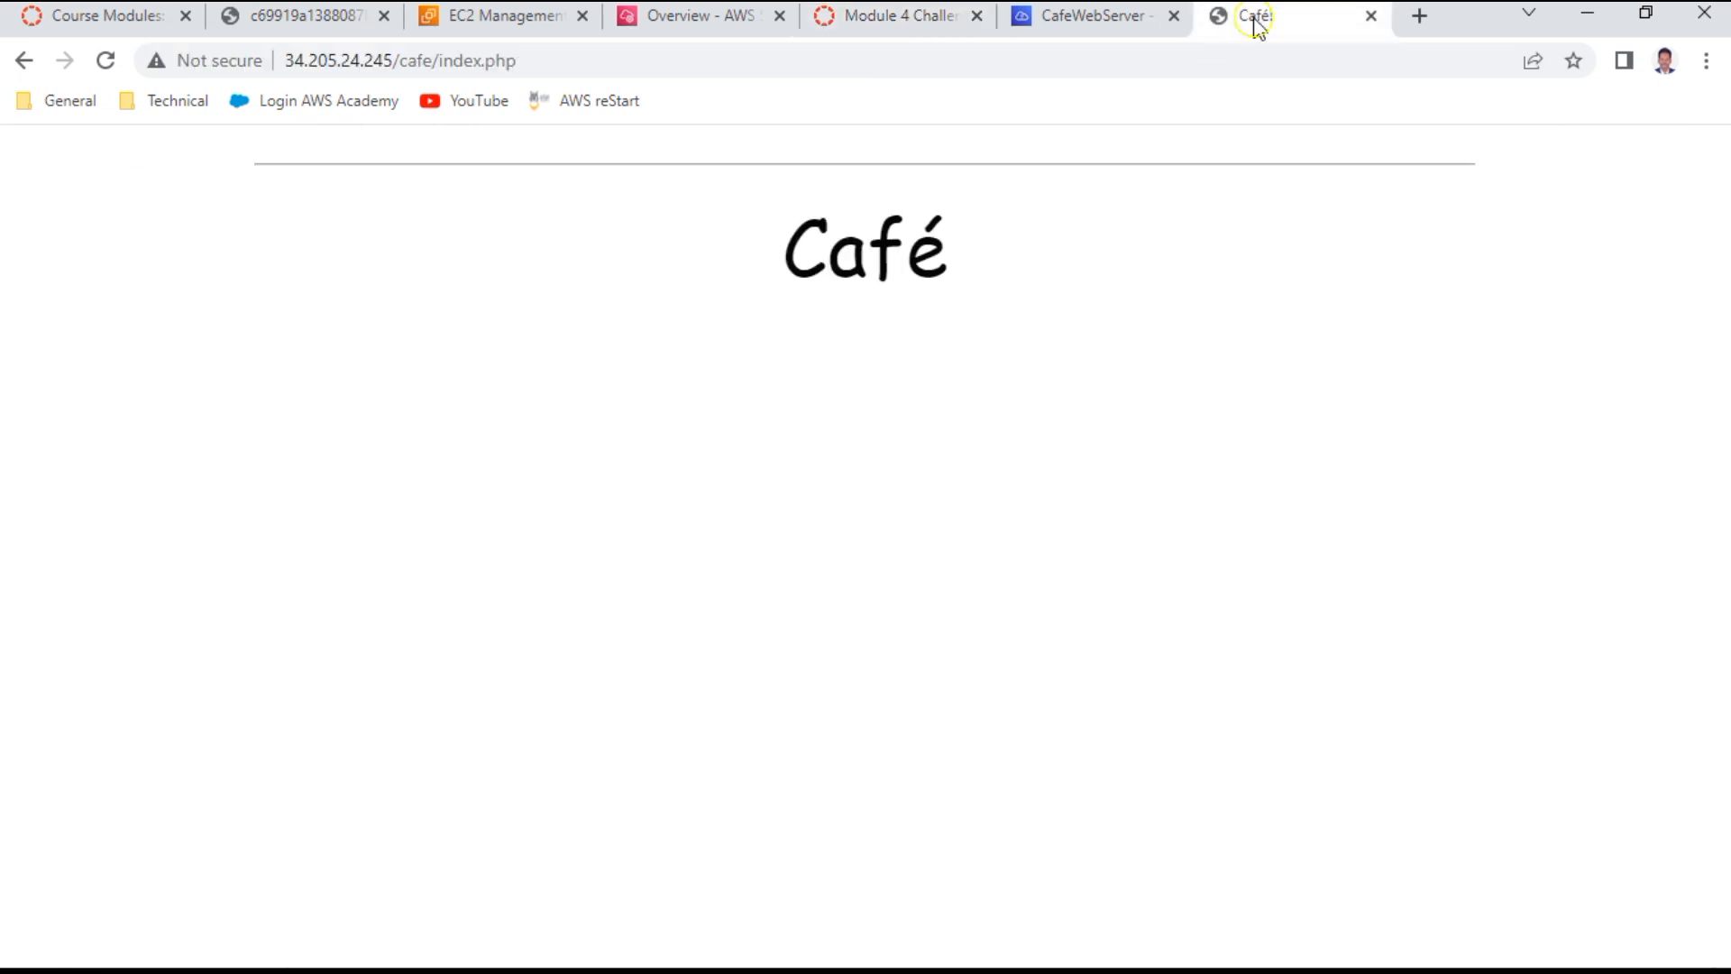
left_click(105, 60)
left_click(105, 61, "shift")
left_click(132, 865)
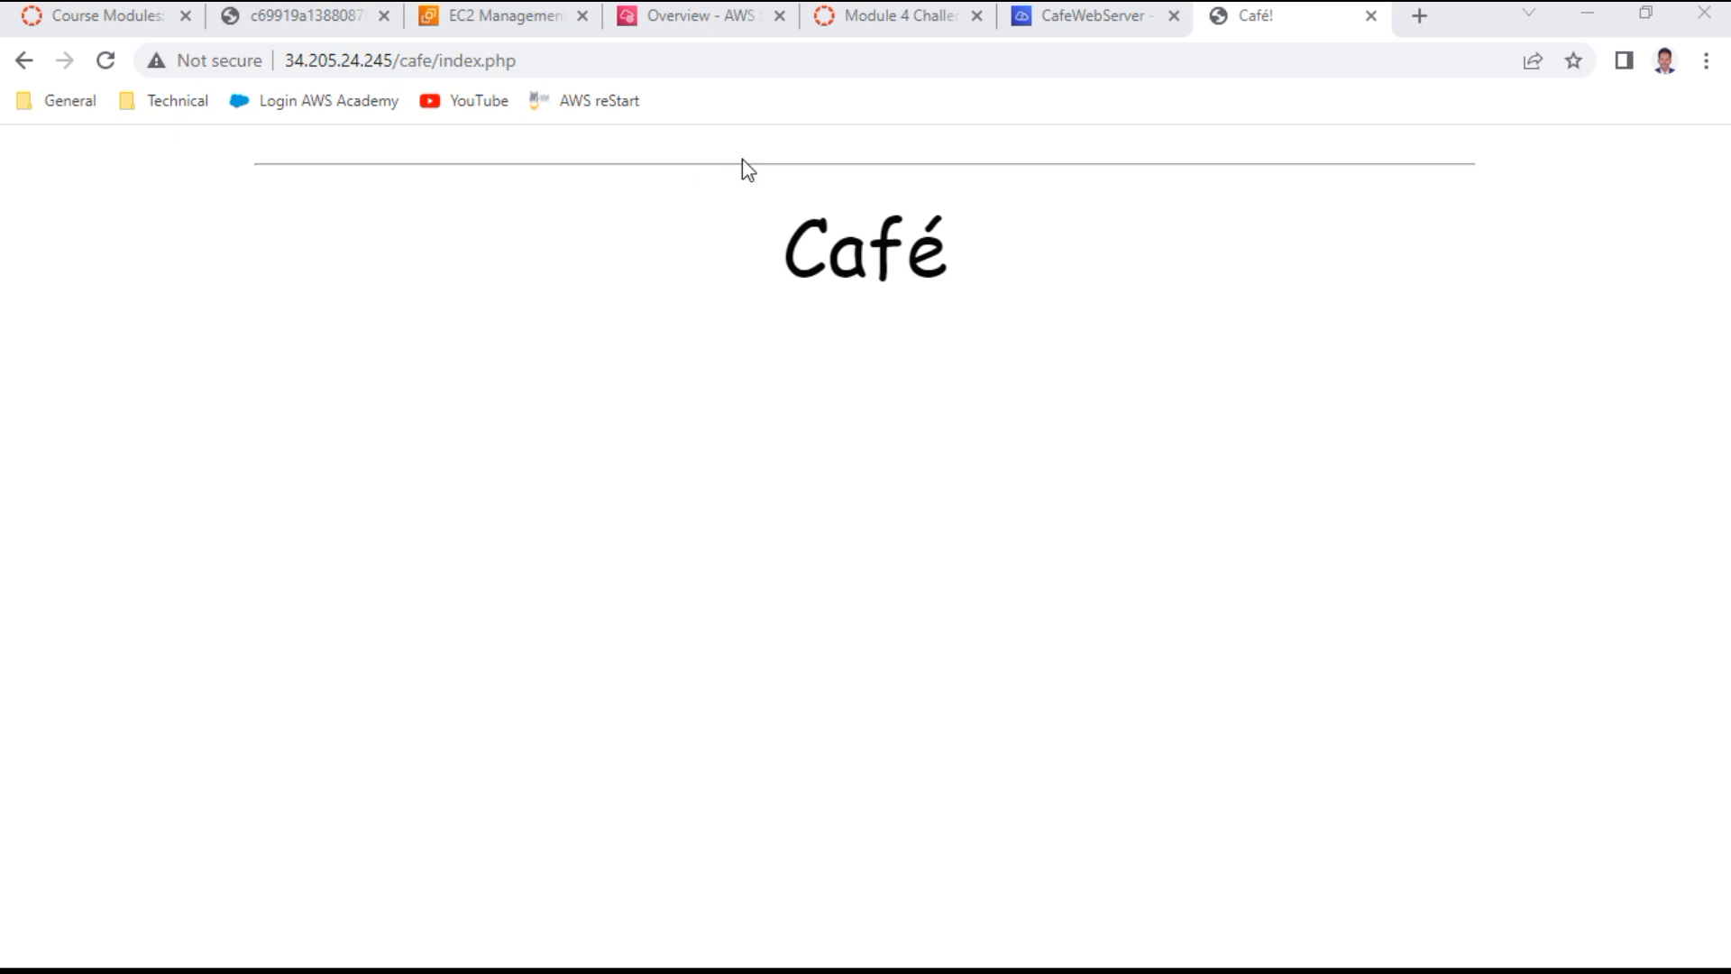
Return to the Module 4 lab instructions and read instruction 26 on resolving the website issue, down to its list of tips
left_click(882, 29)
left_click_drag(657, 692, 1064, 683)
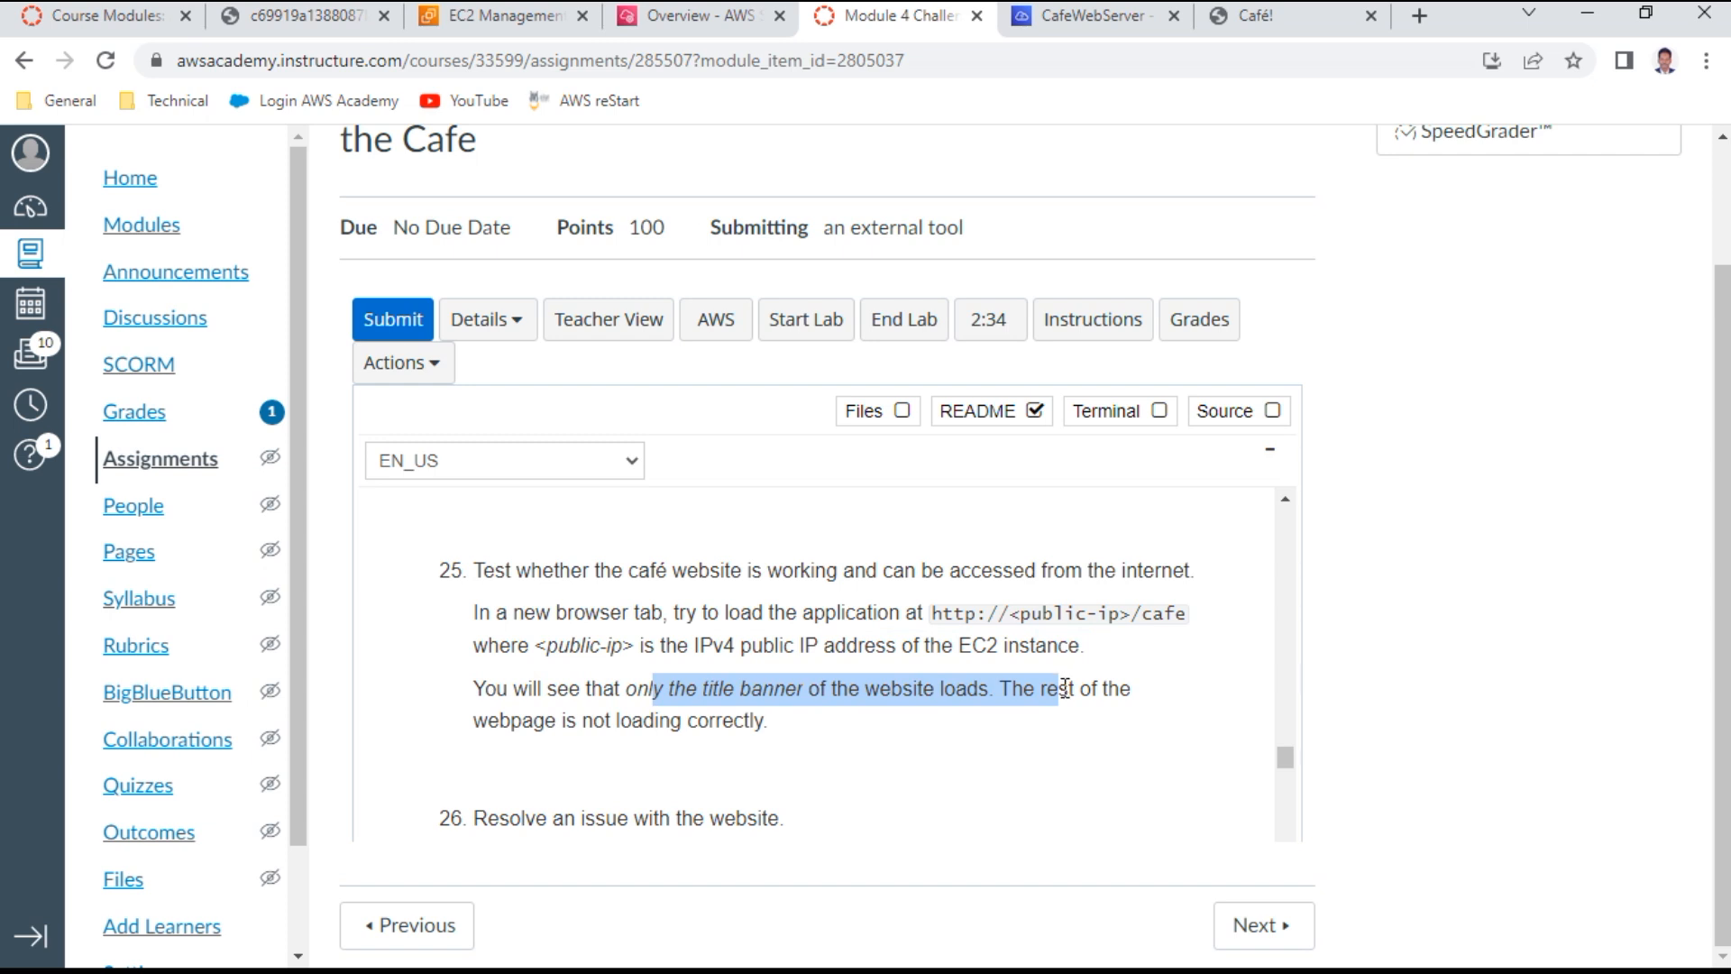
scroll(830, 737, "down", 1)
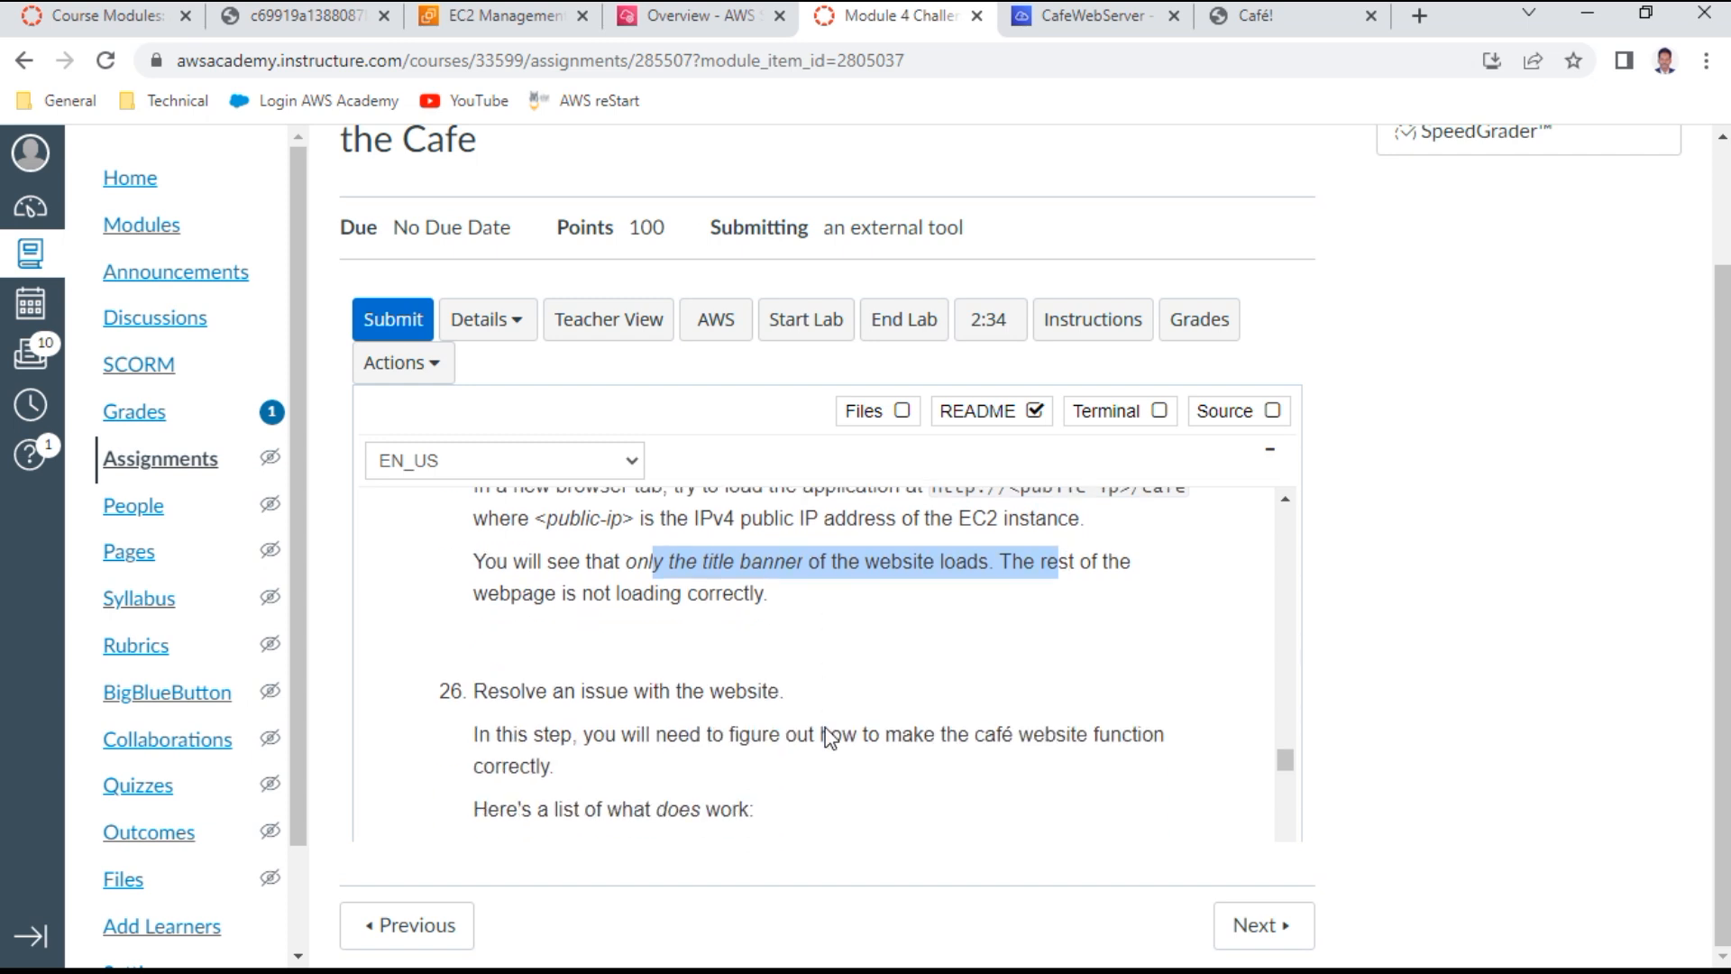
scroll(826, 726, "down", 1)
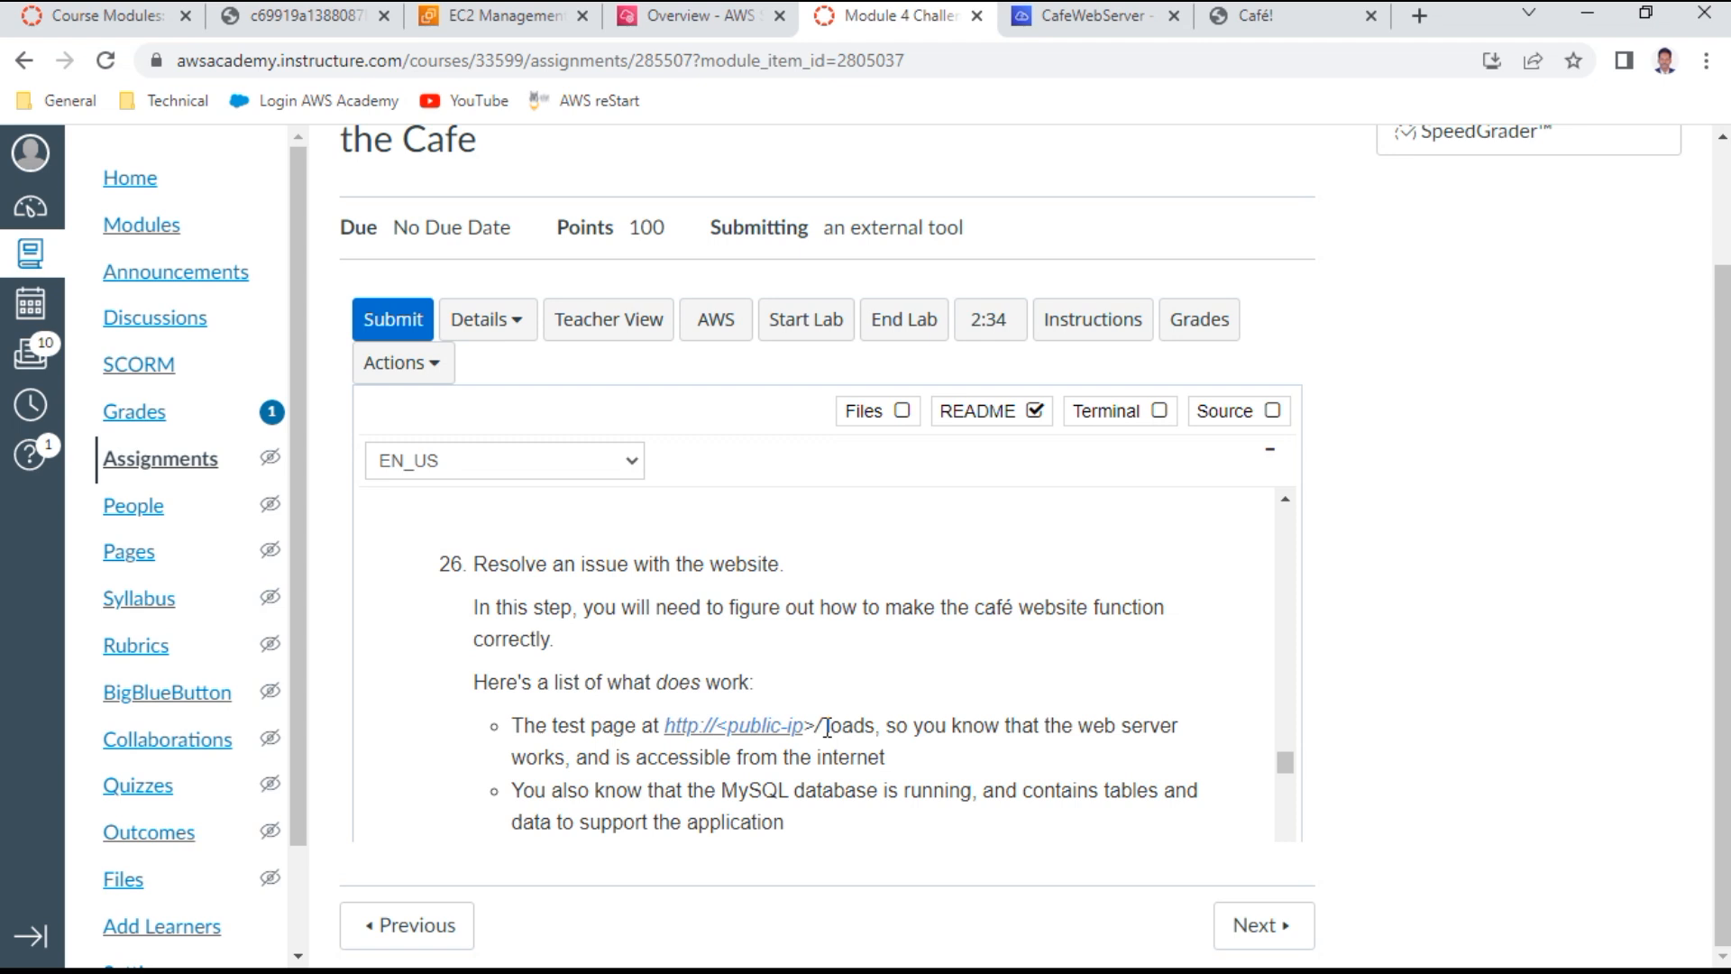
scroll(827, 727, "down", 1)
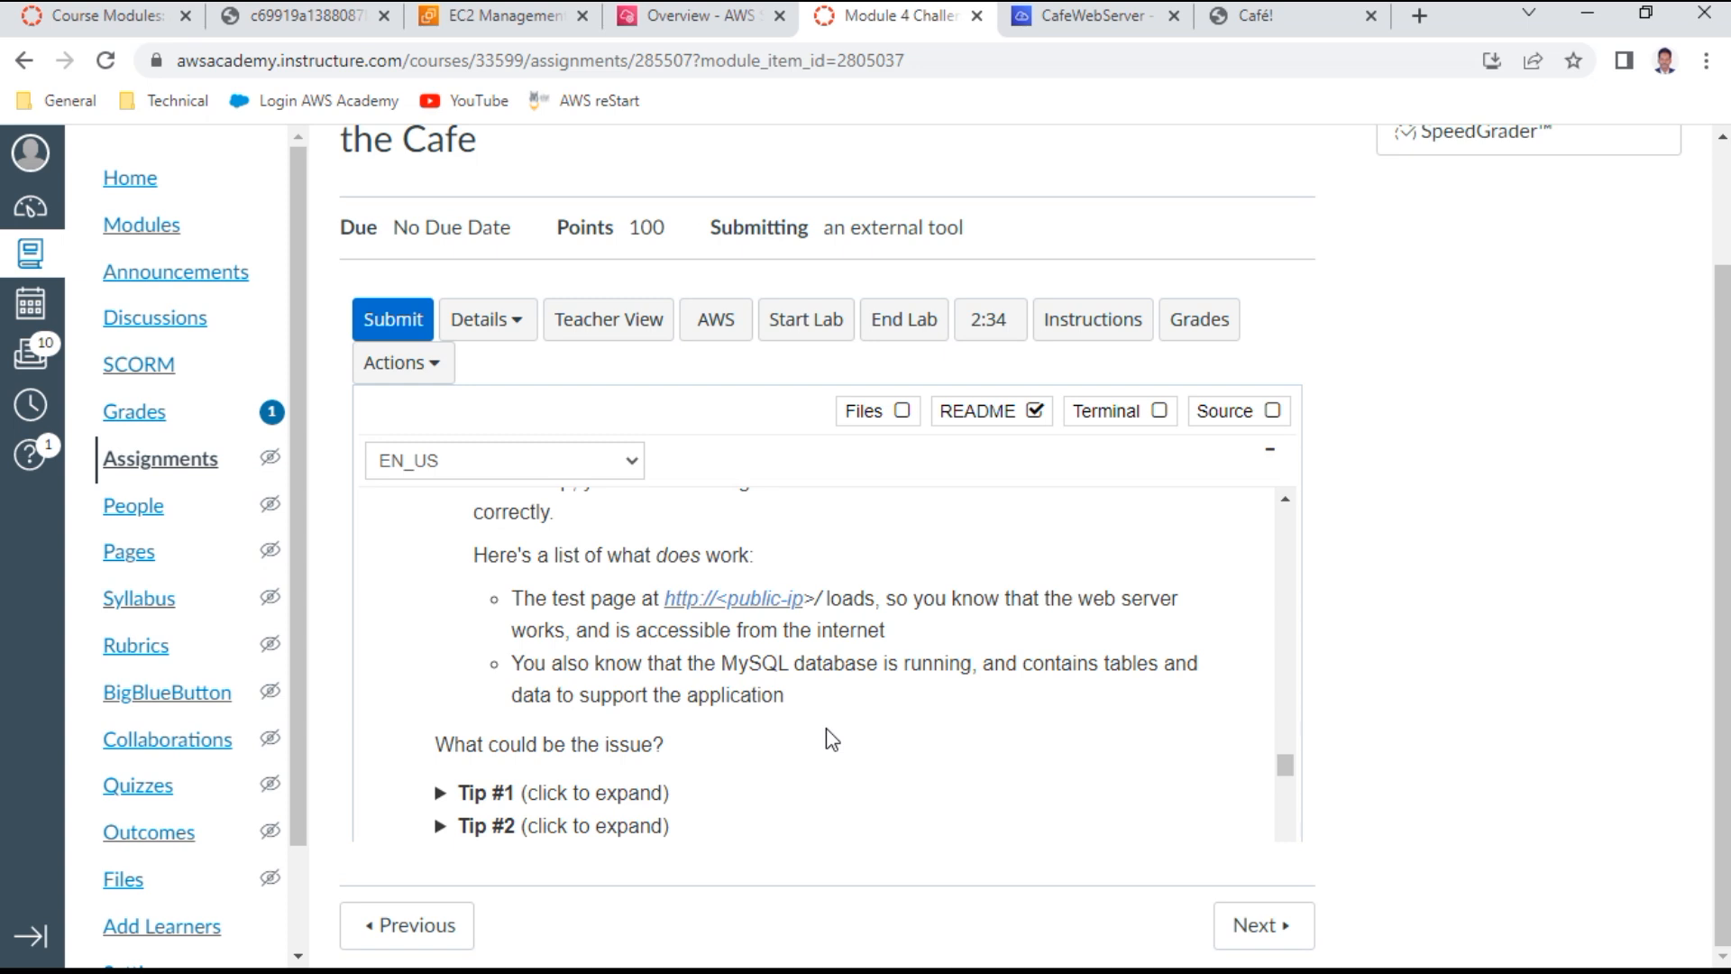
scroll(829, 738, "down", 1)
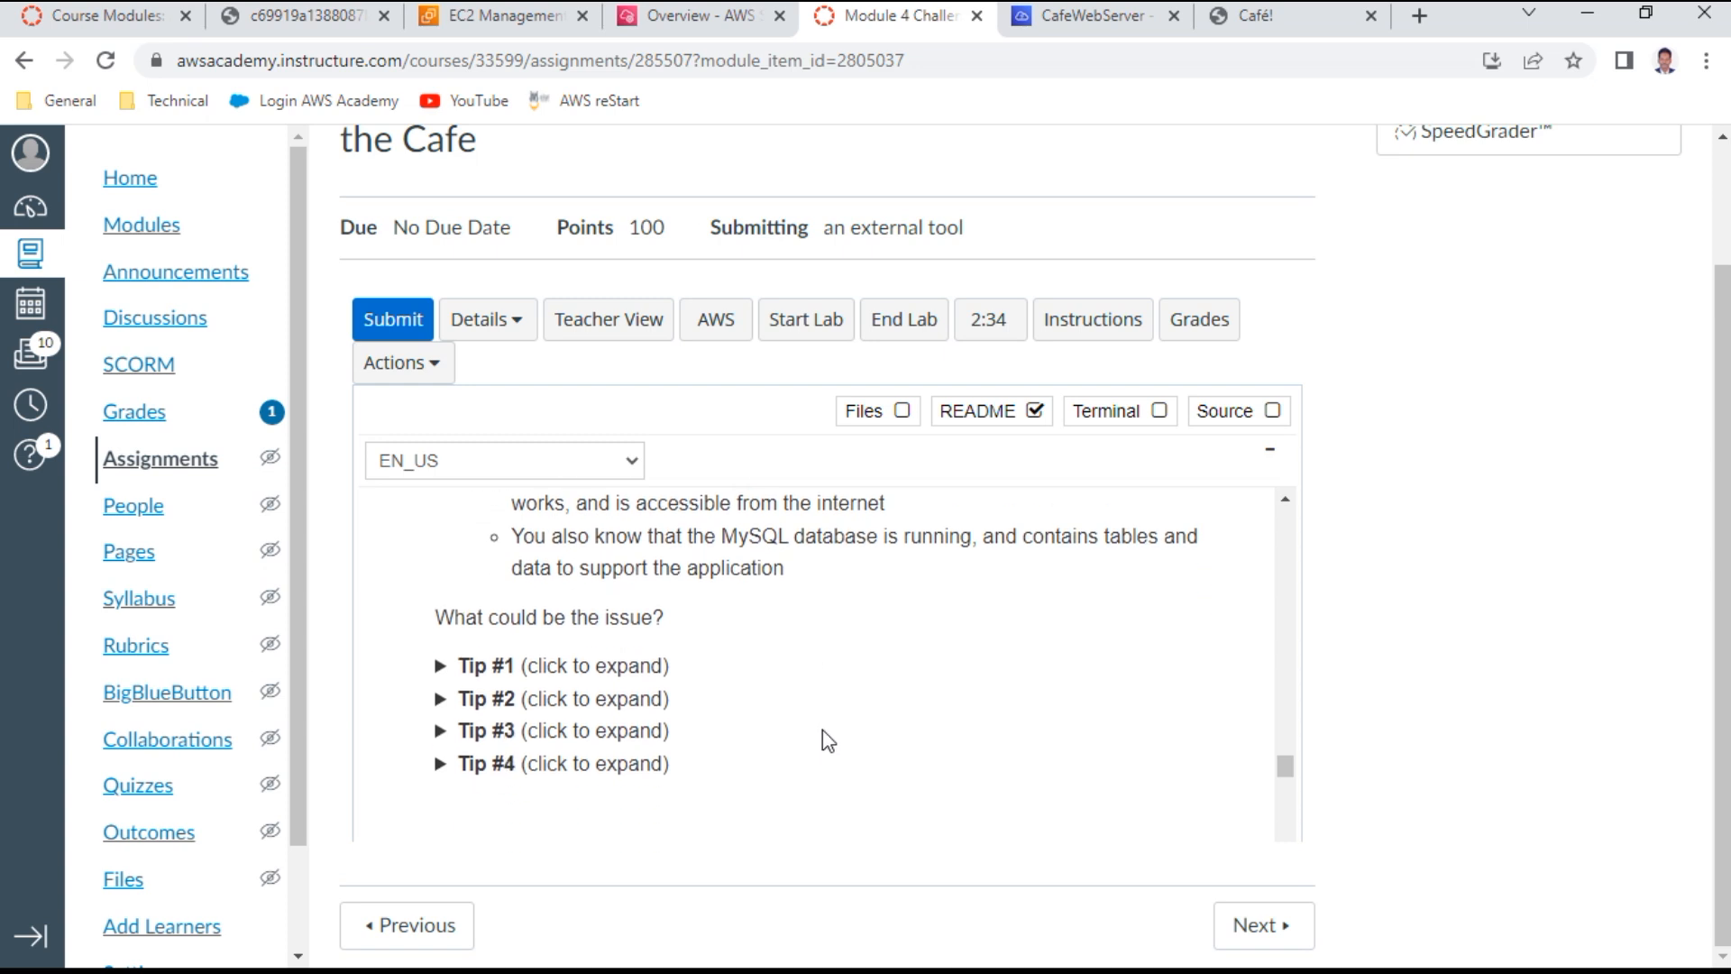
Expand and read Tip #1 through Tip #4 under "What could be the issue?" in the lab instructions
double_click(646, 665)
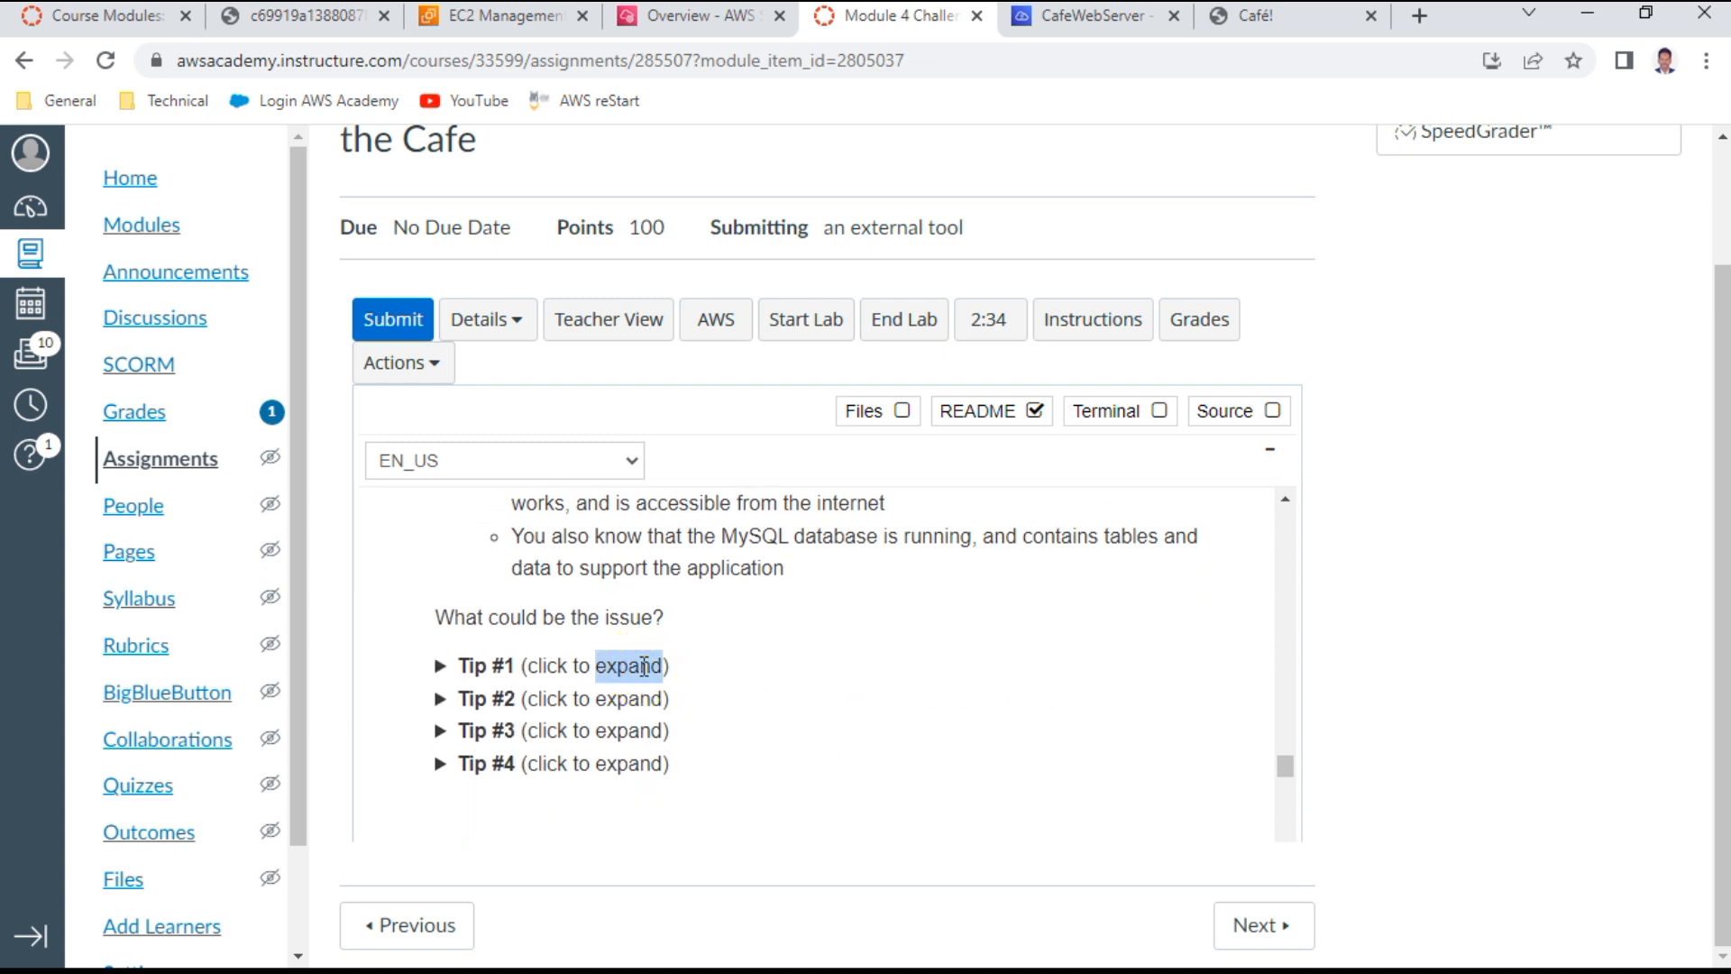
left_click(644, 665)
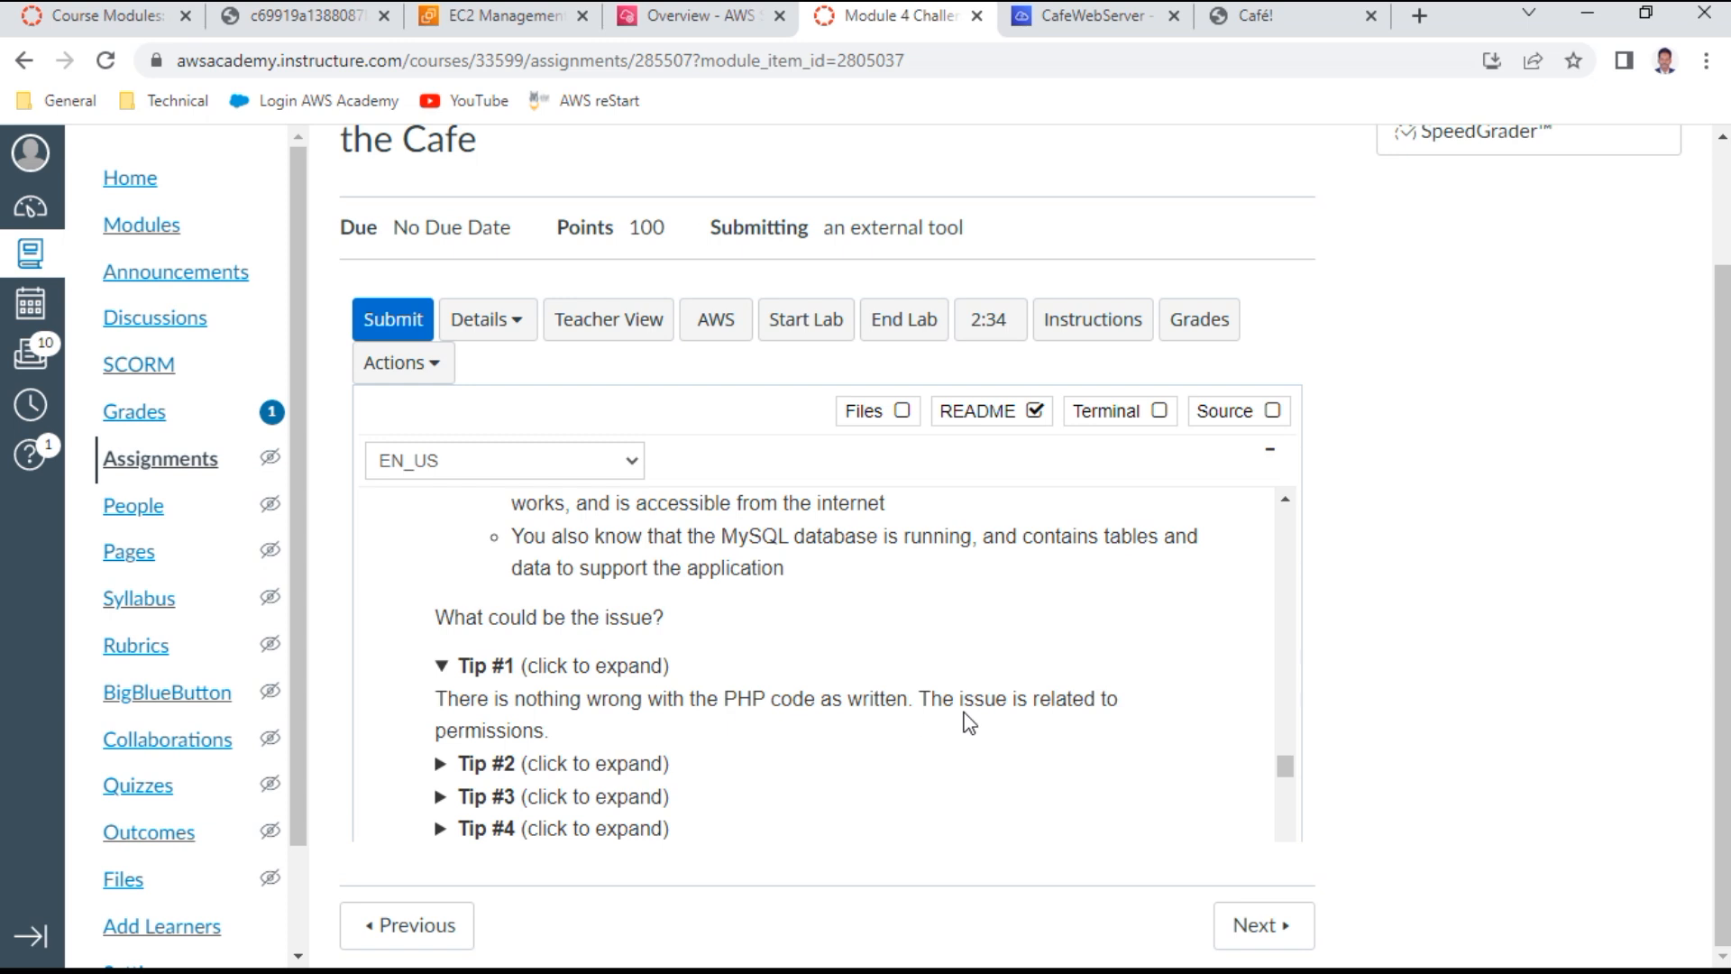
left_click(577, 763)
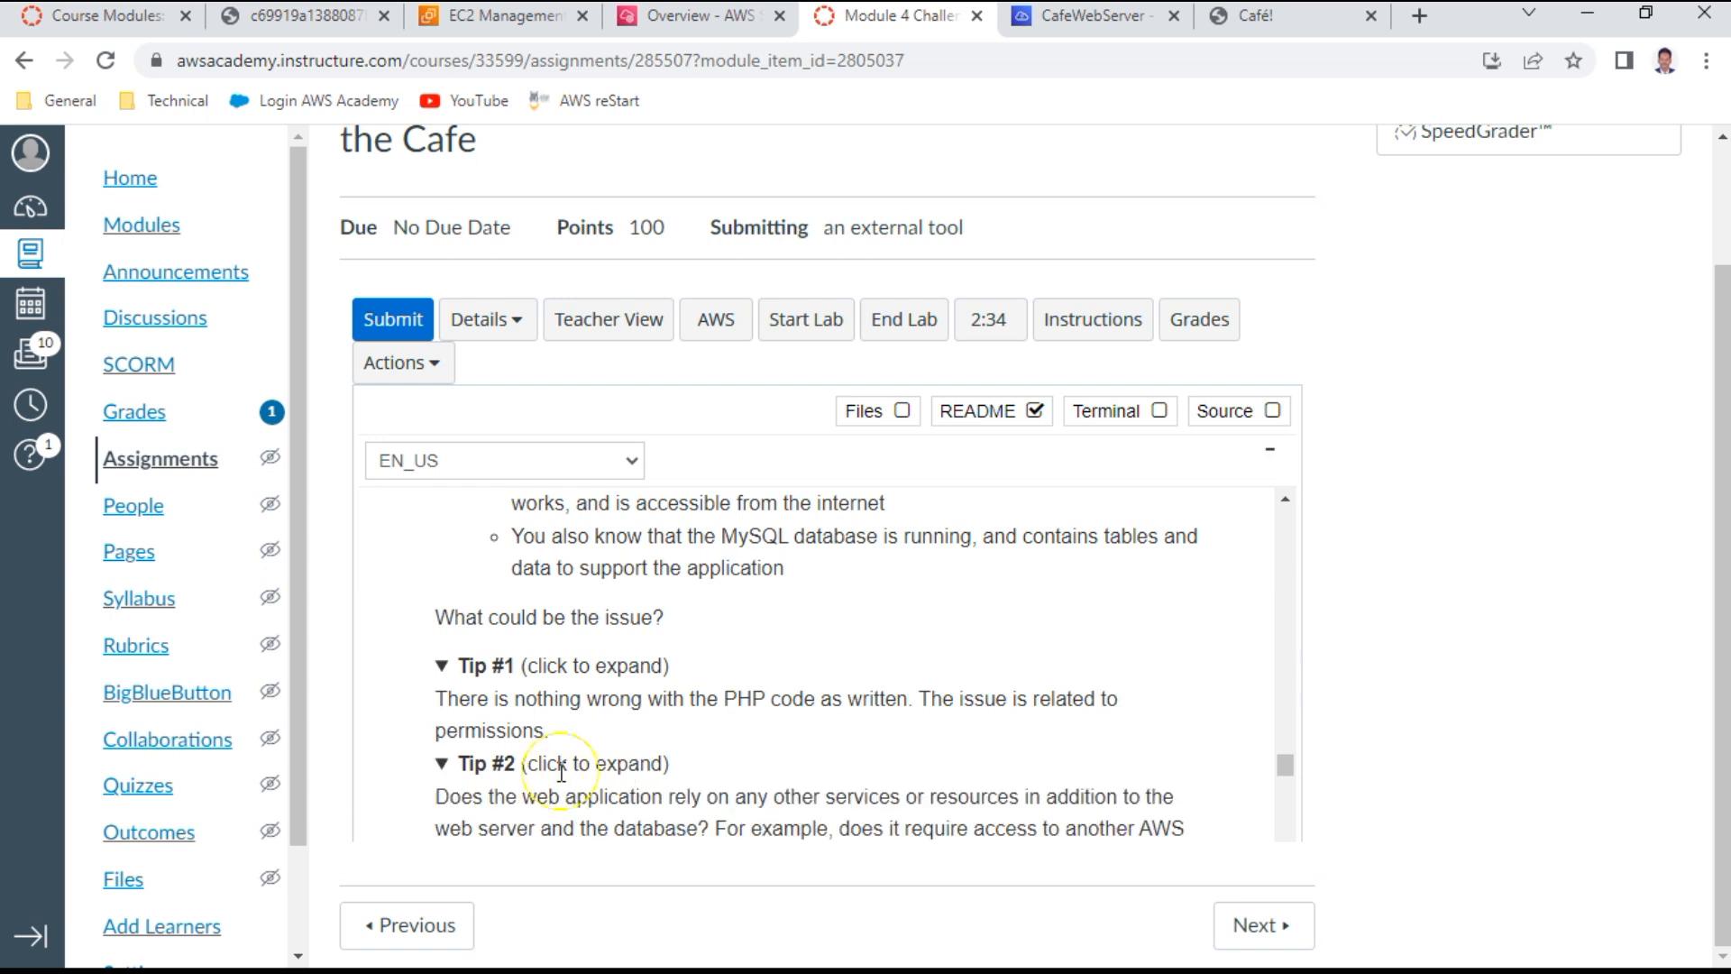
left_click(564, 763)
left_click(561, 764)
scroll(793, 772, "down", 2)
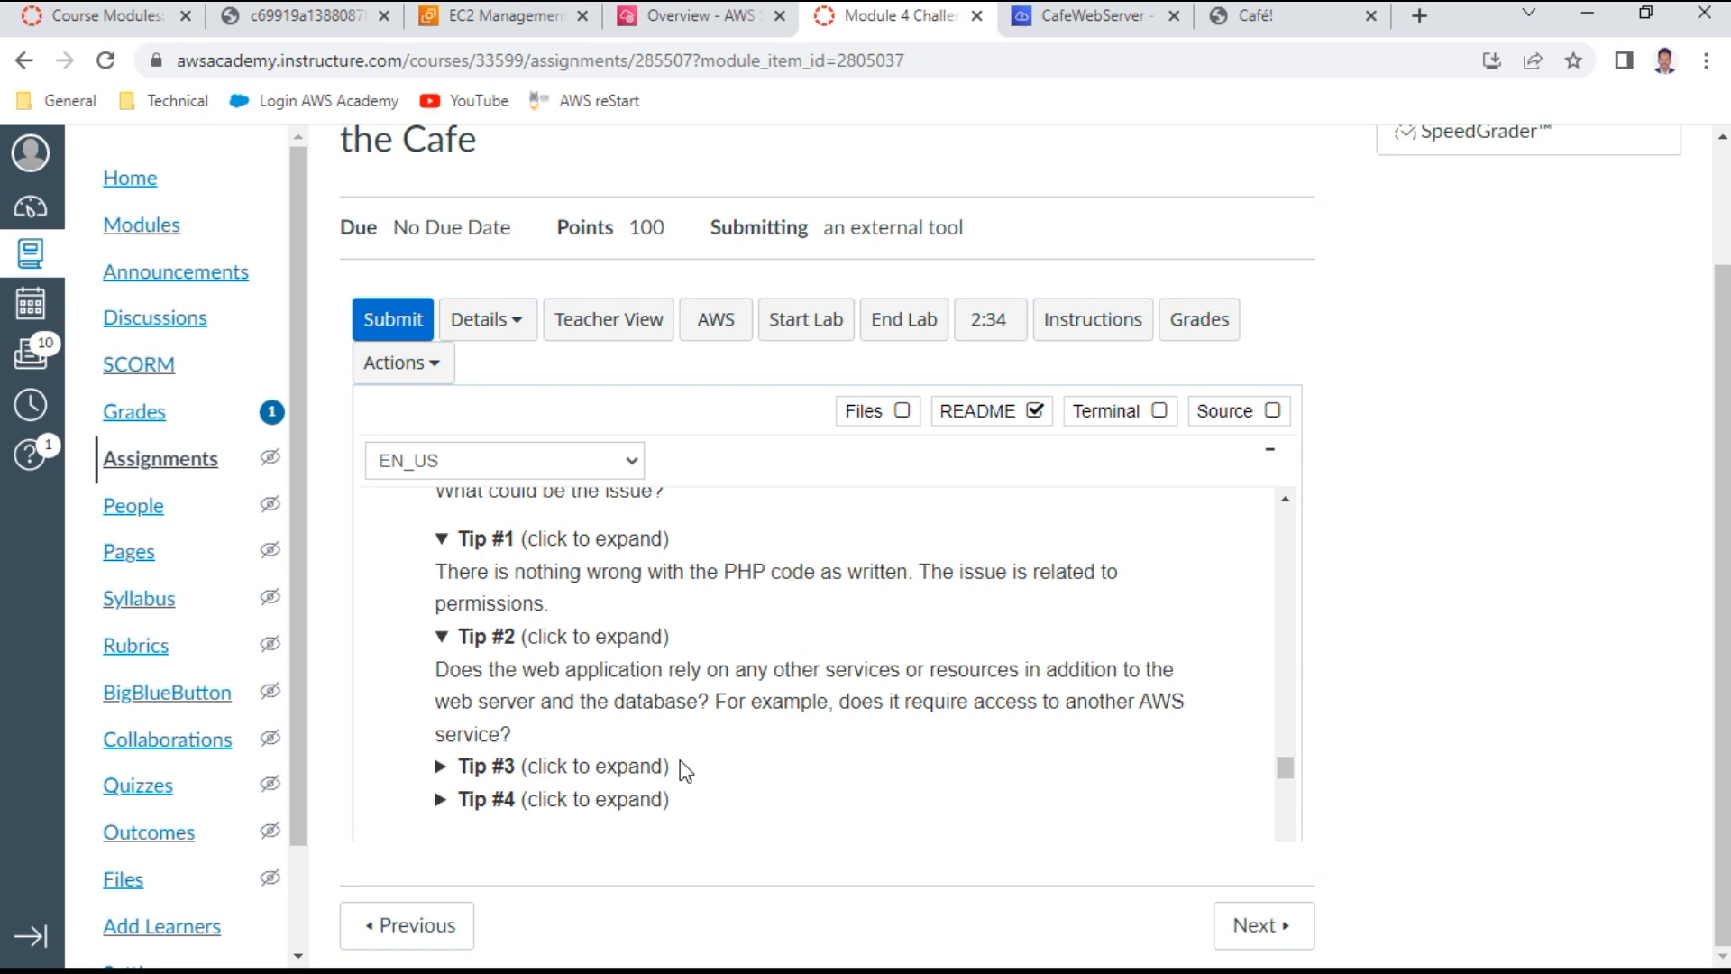
left_click(611, 766)
scroll(800, 775, "down", 2)
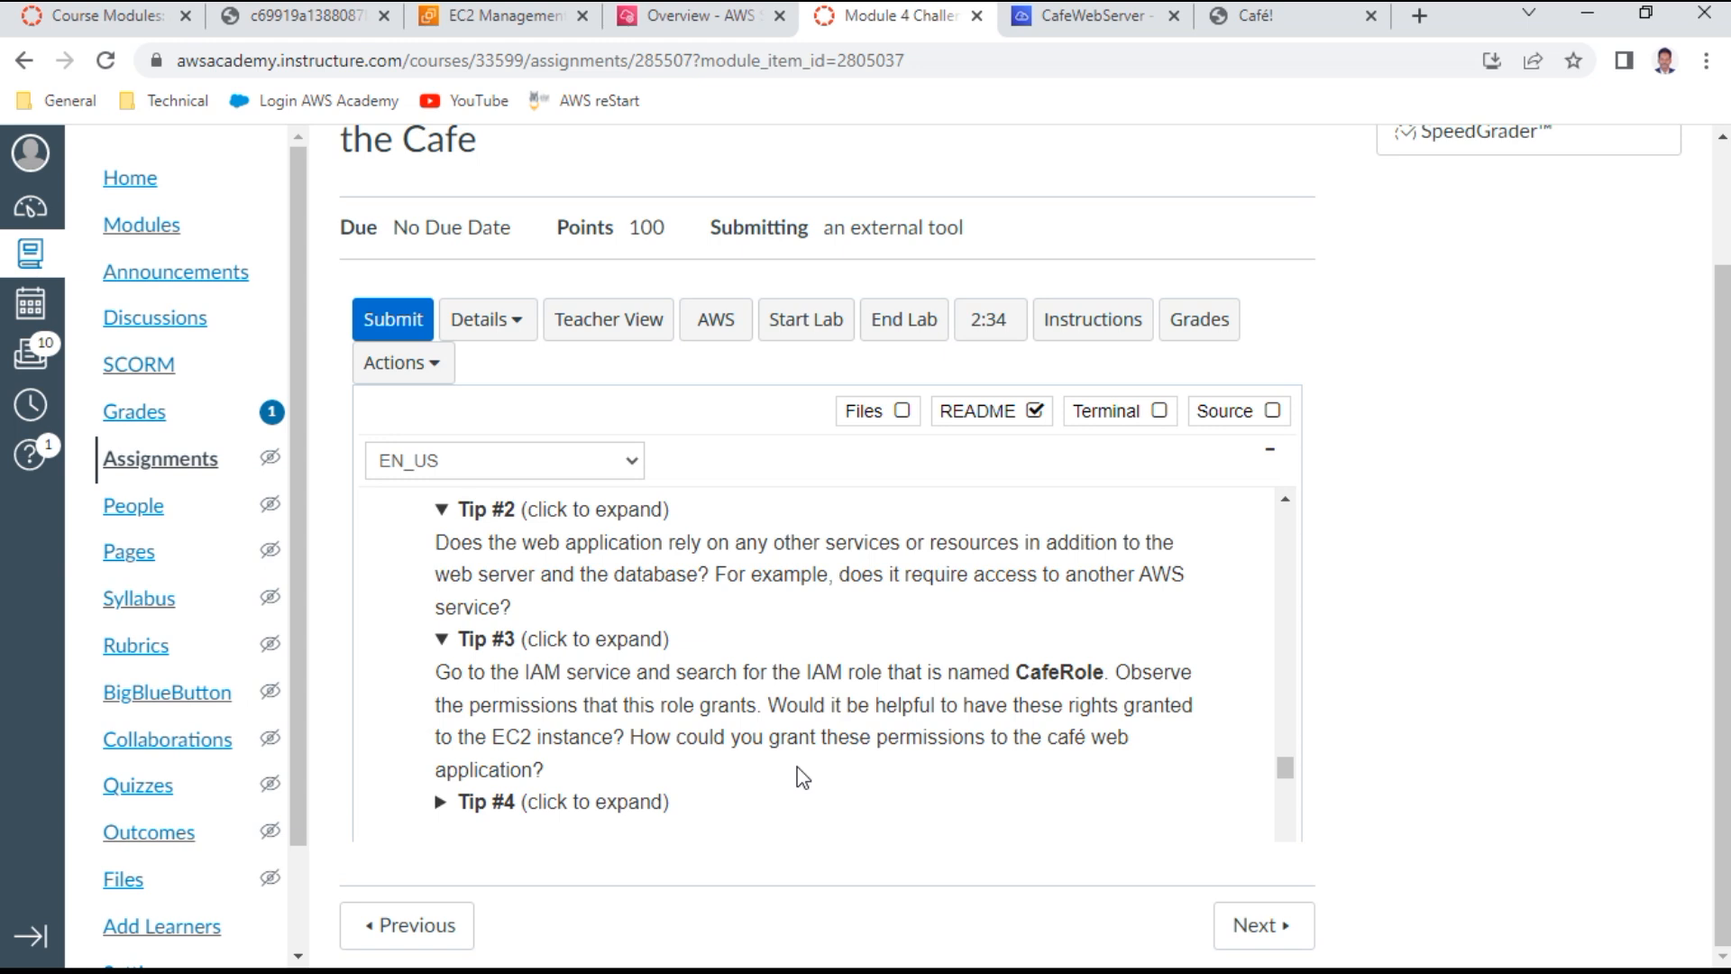
scroll(800, 775, "down", 2)
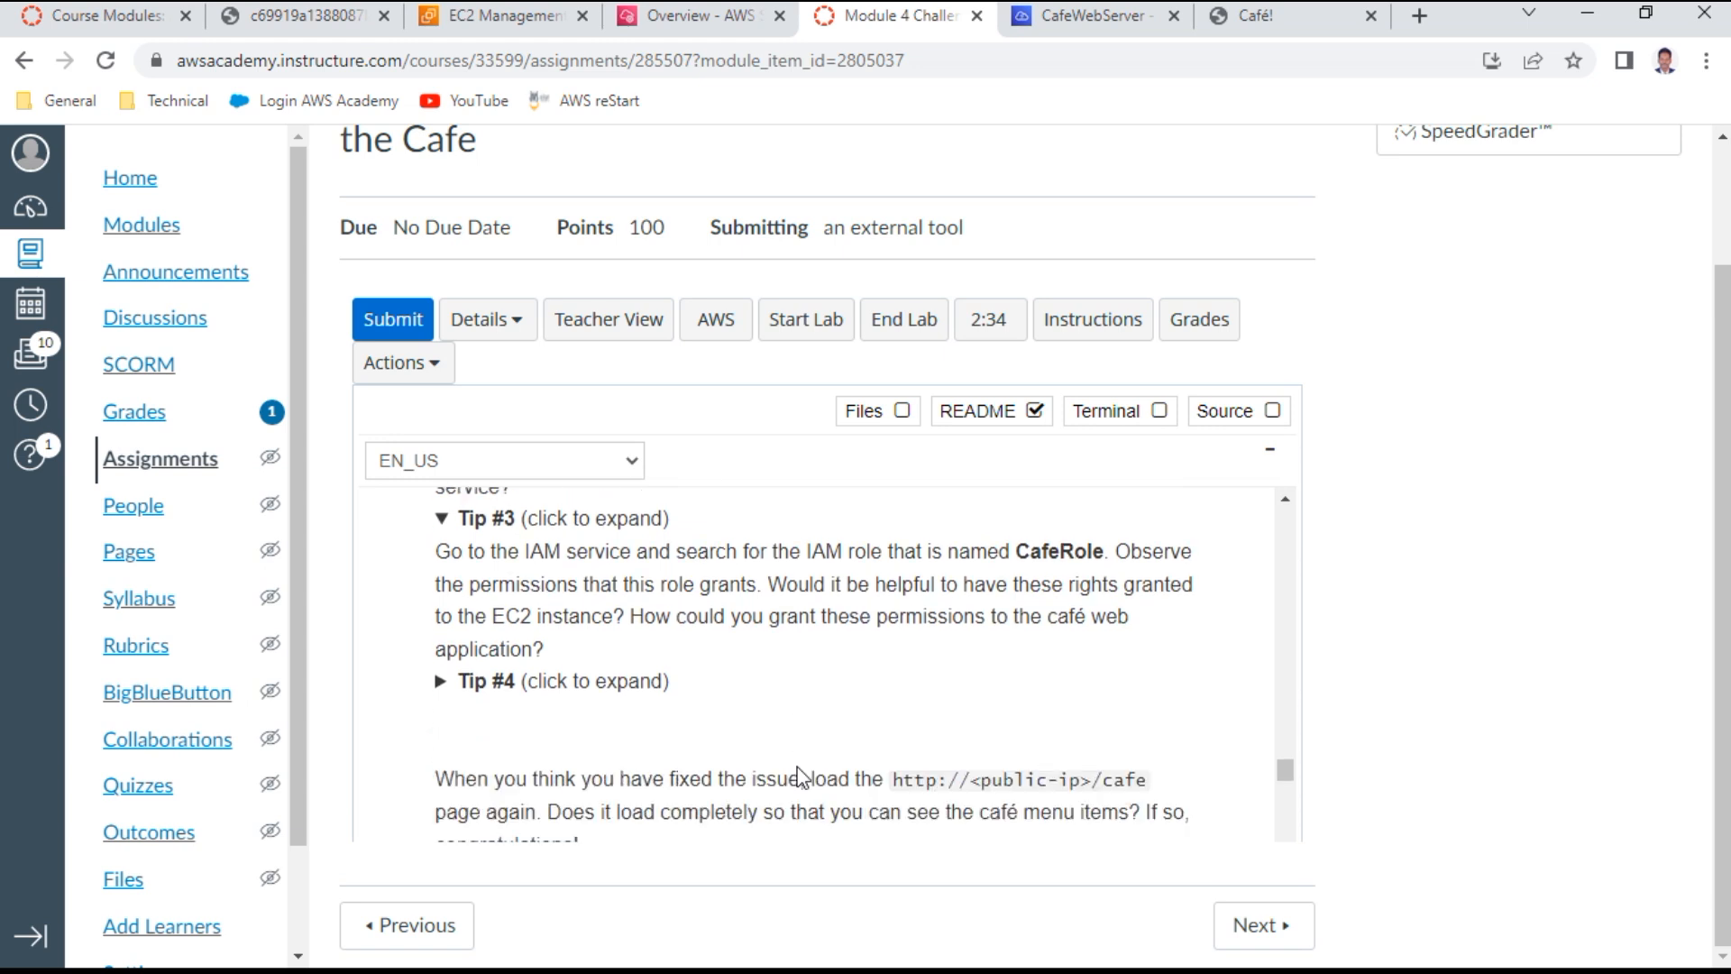
left_click(541, 677)
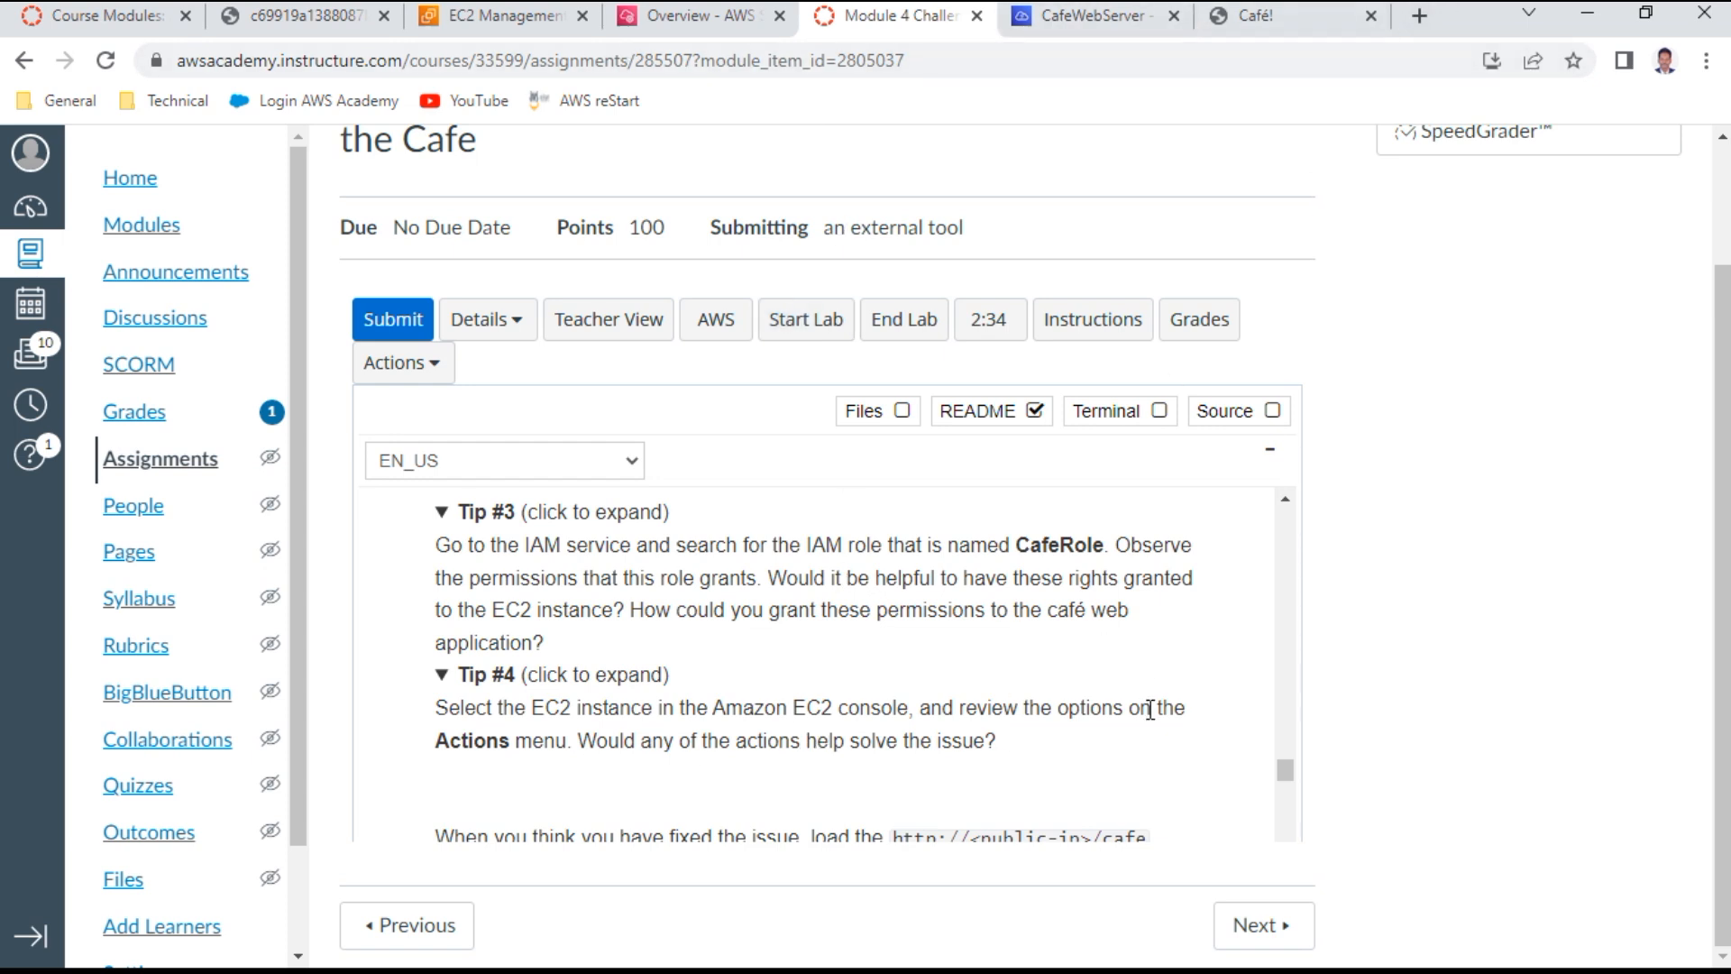
Duplicate the AWS Parameter Store browser tab and open the IAM service in the copy
left_click(665, 27)
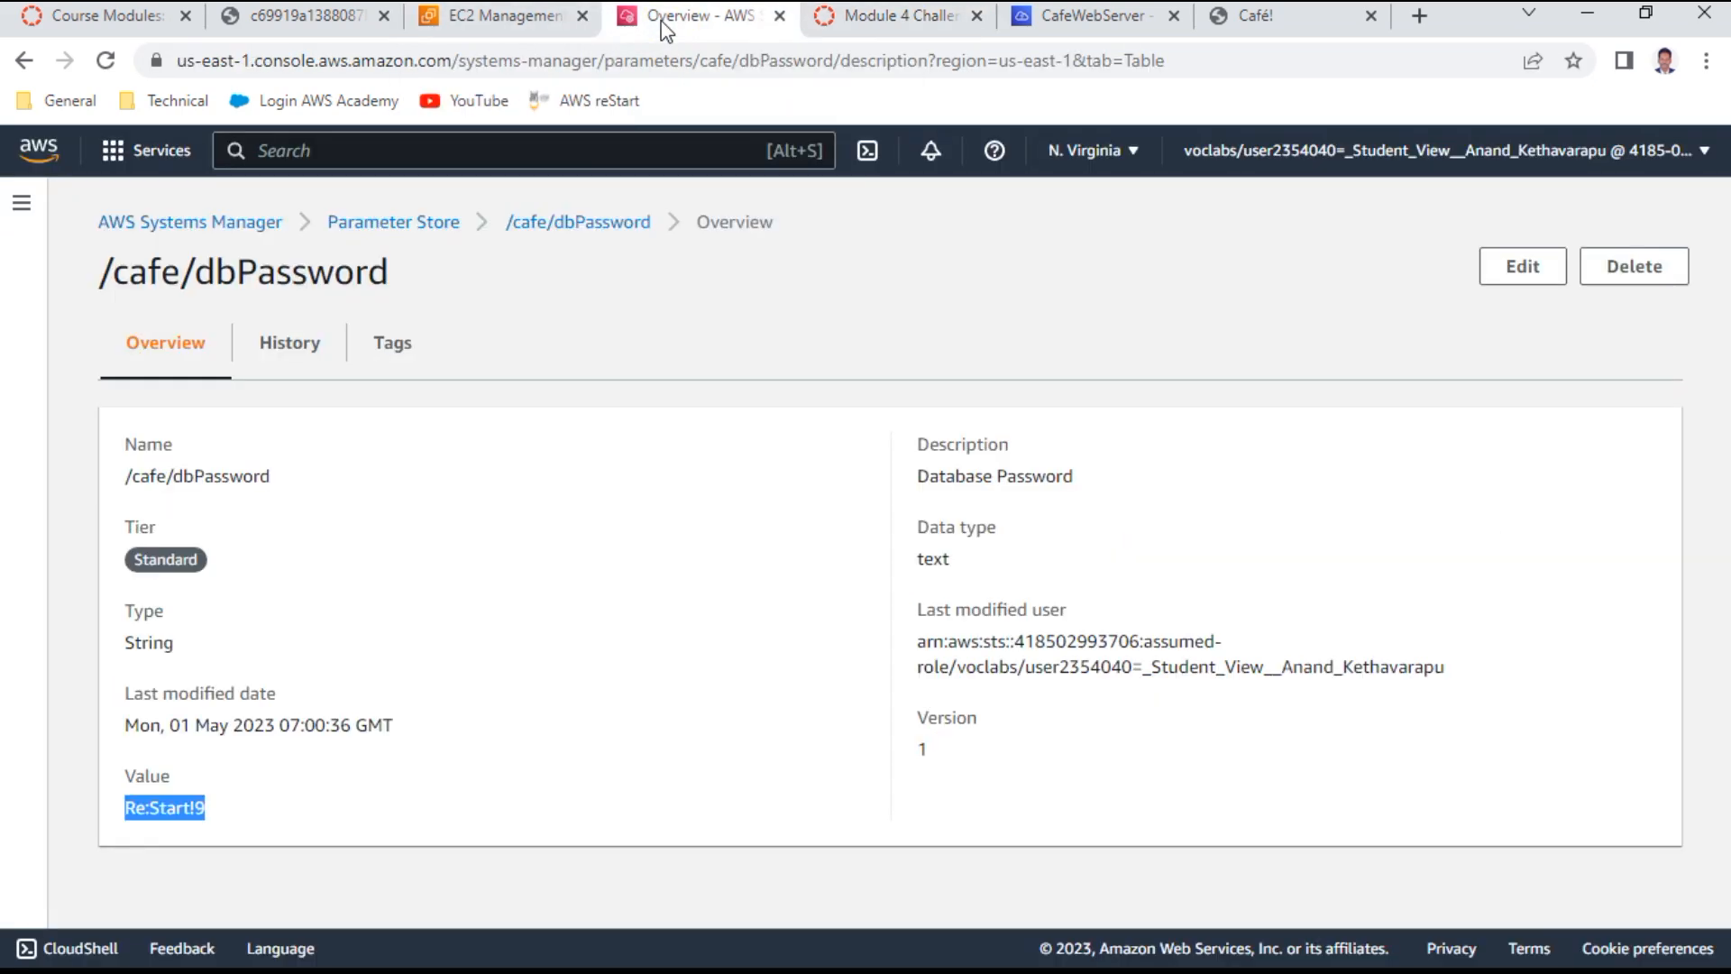
right_click(665, 27)
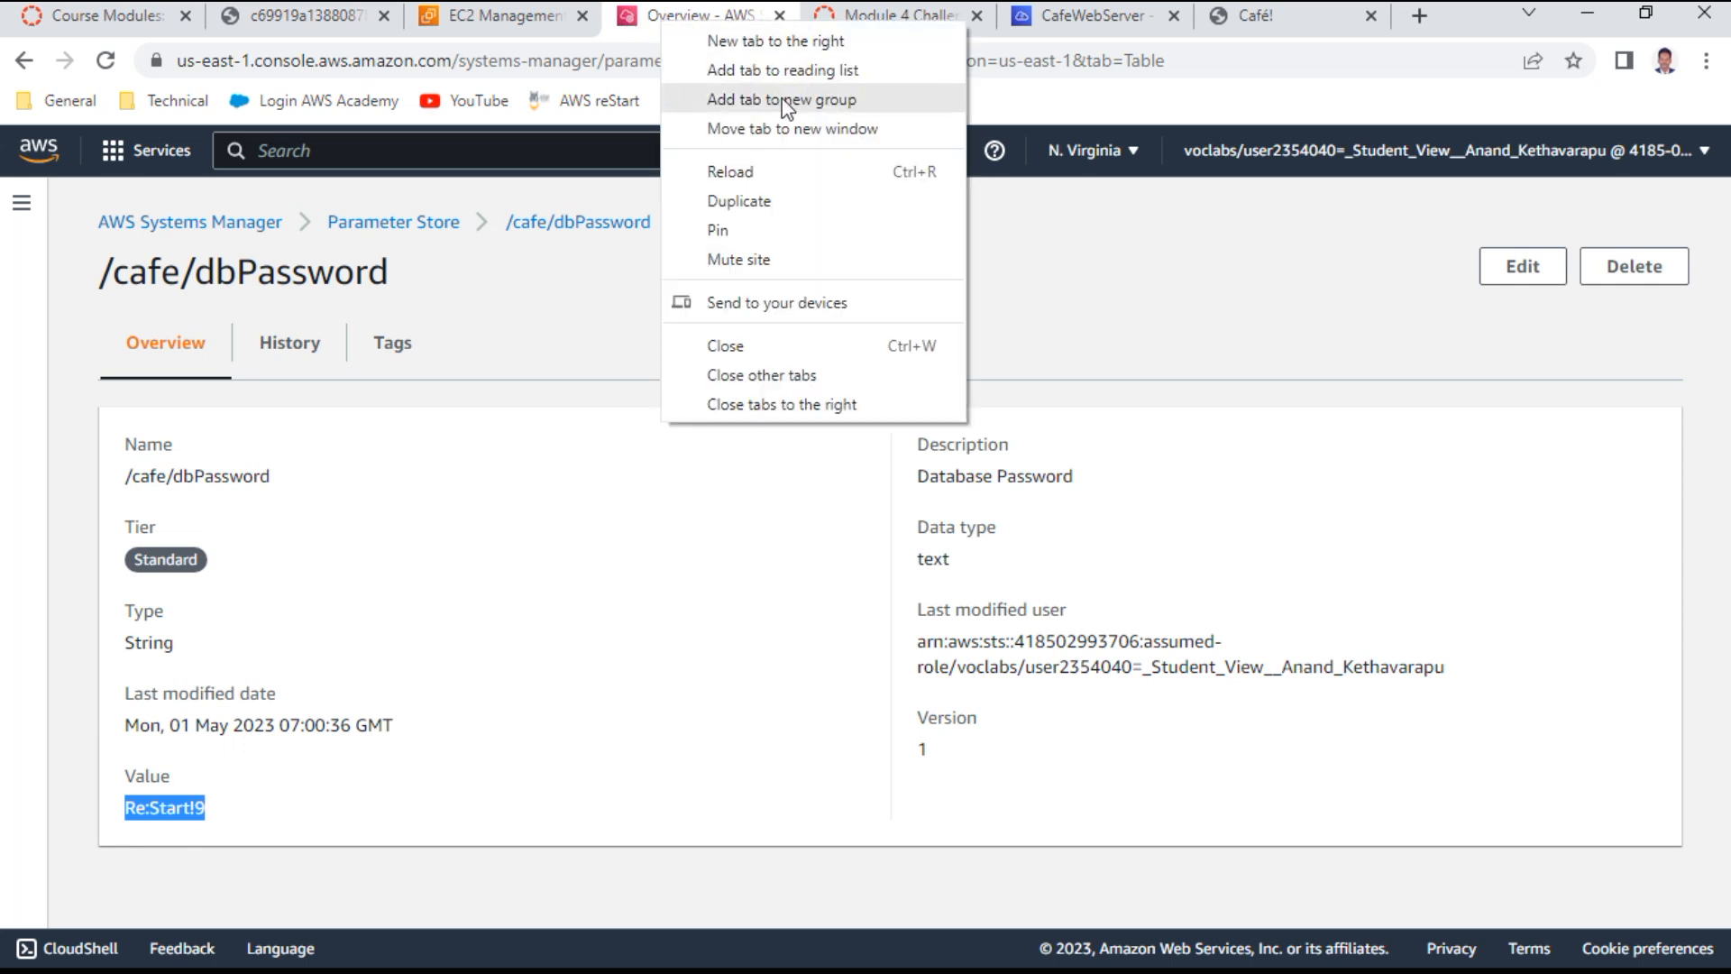
left_click(757, 209)
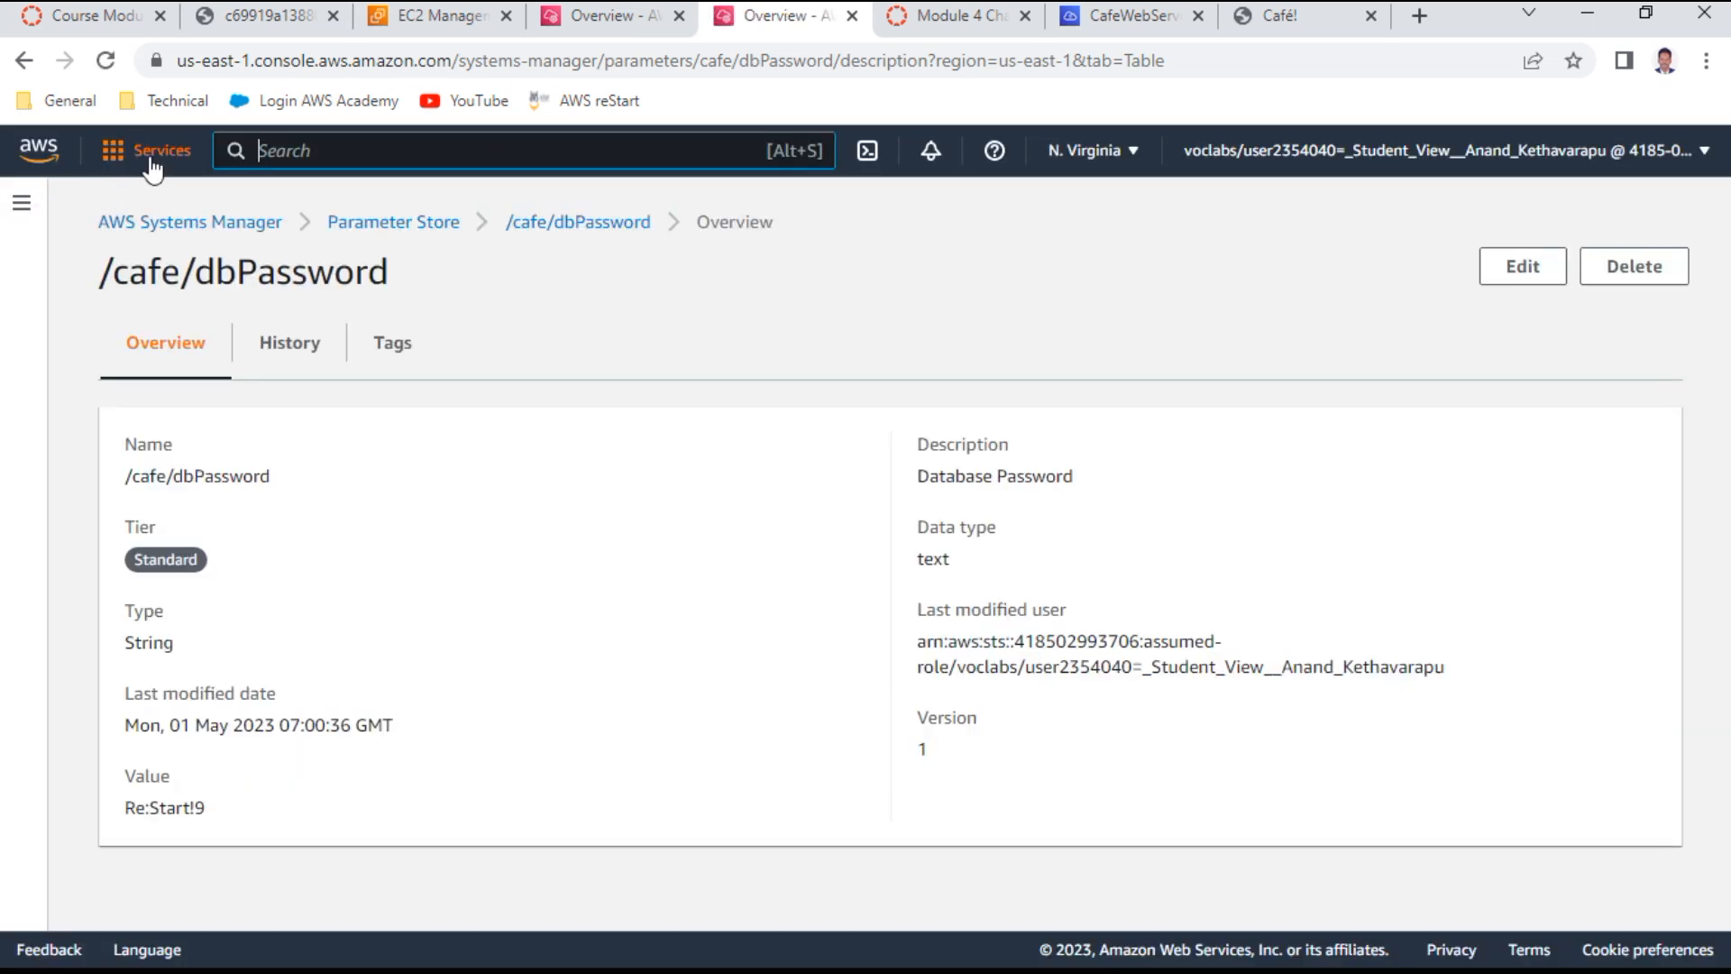
left_click(152, 170)
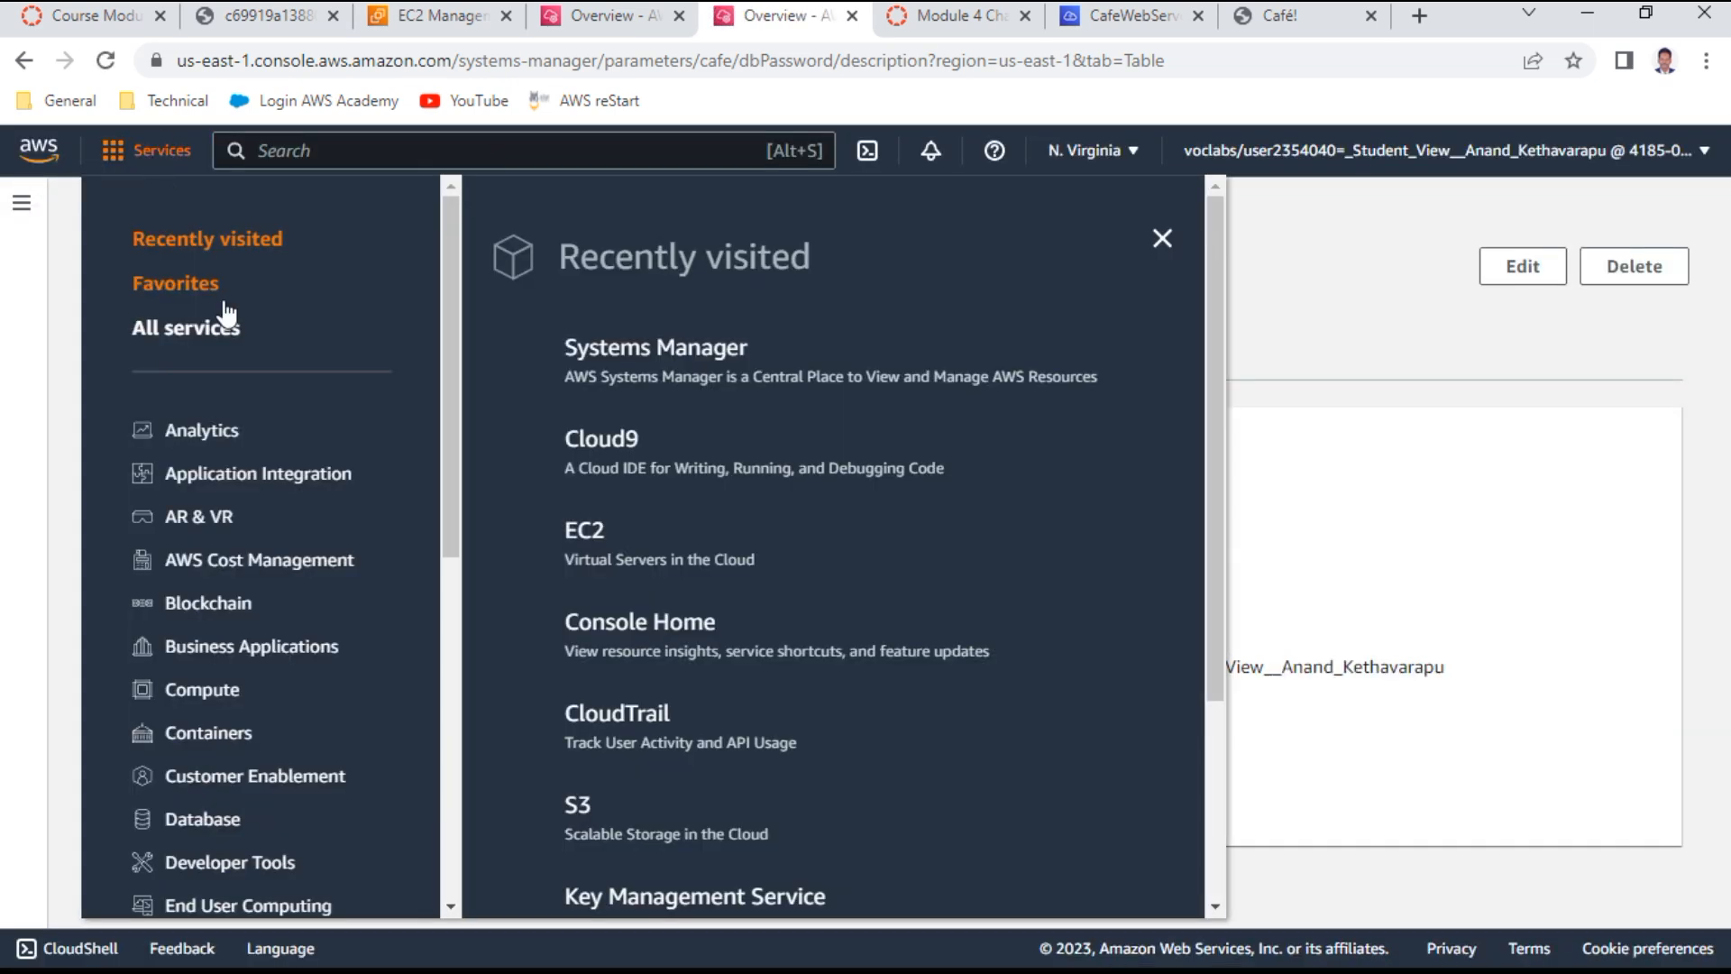
scroll(690, 561, "down", 3)
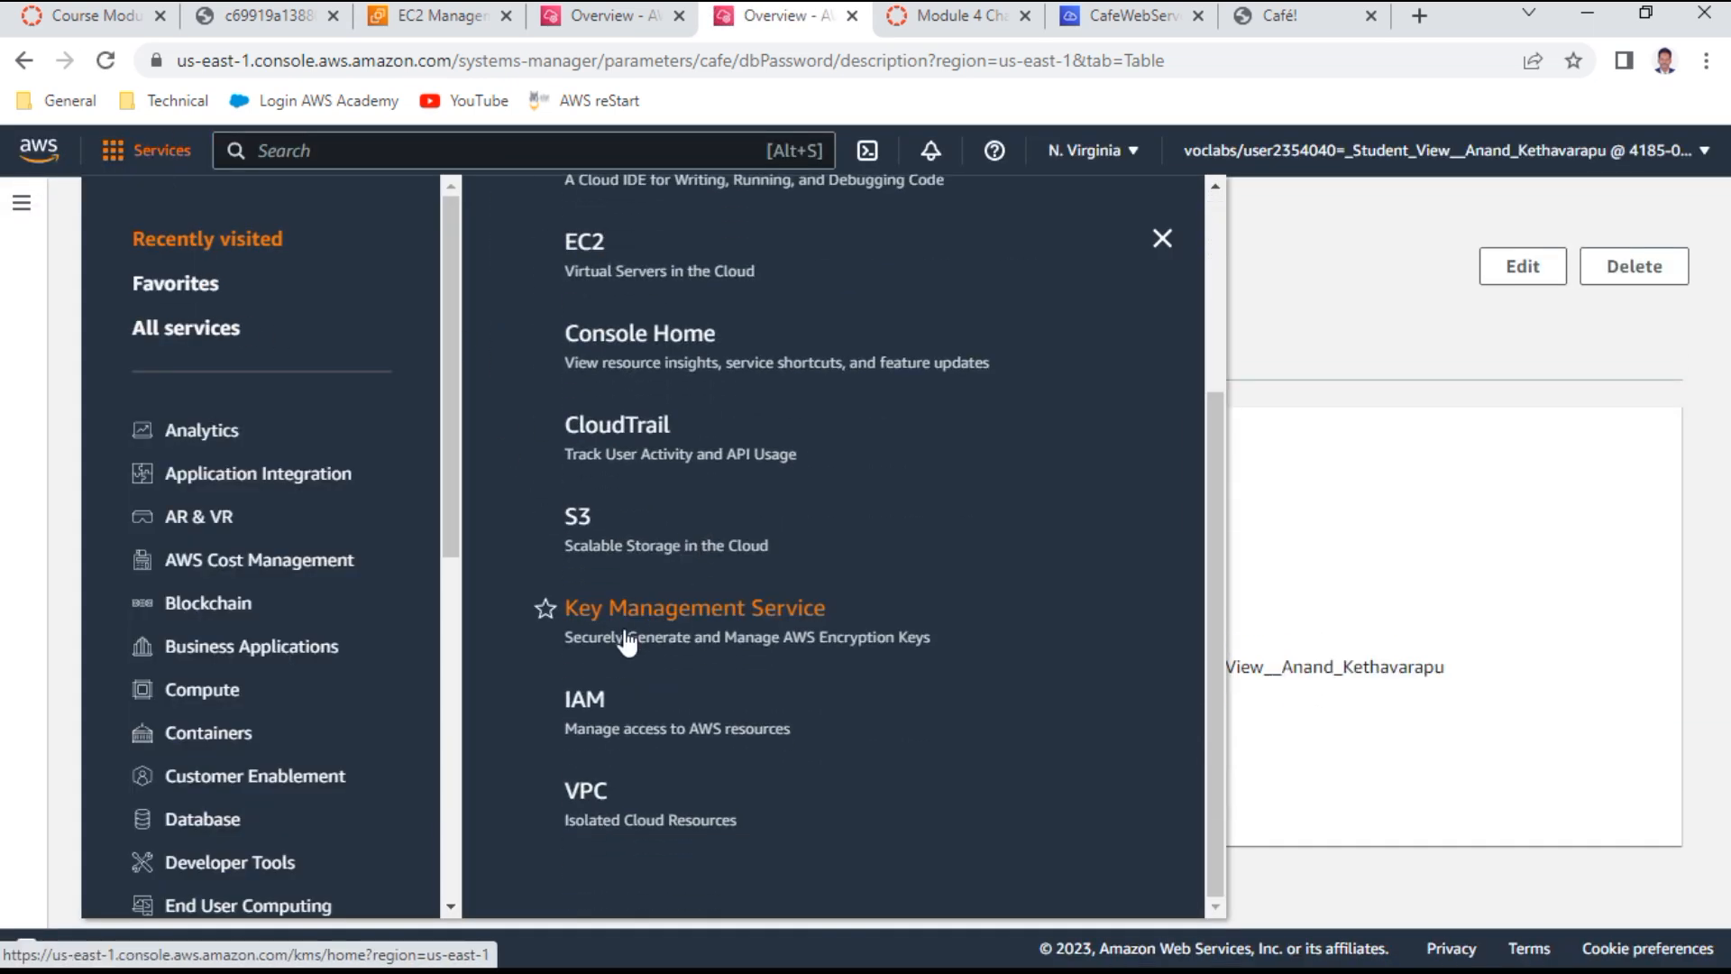
left_click(576, 708)
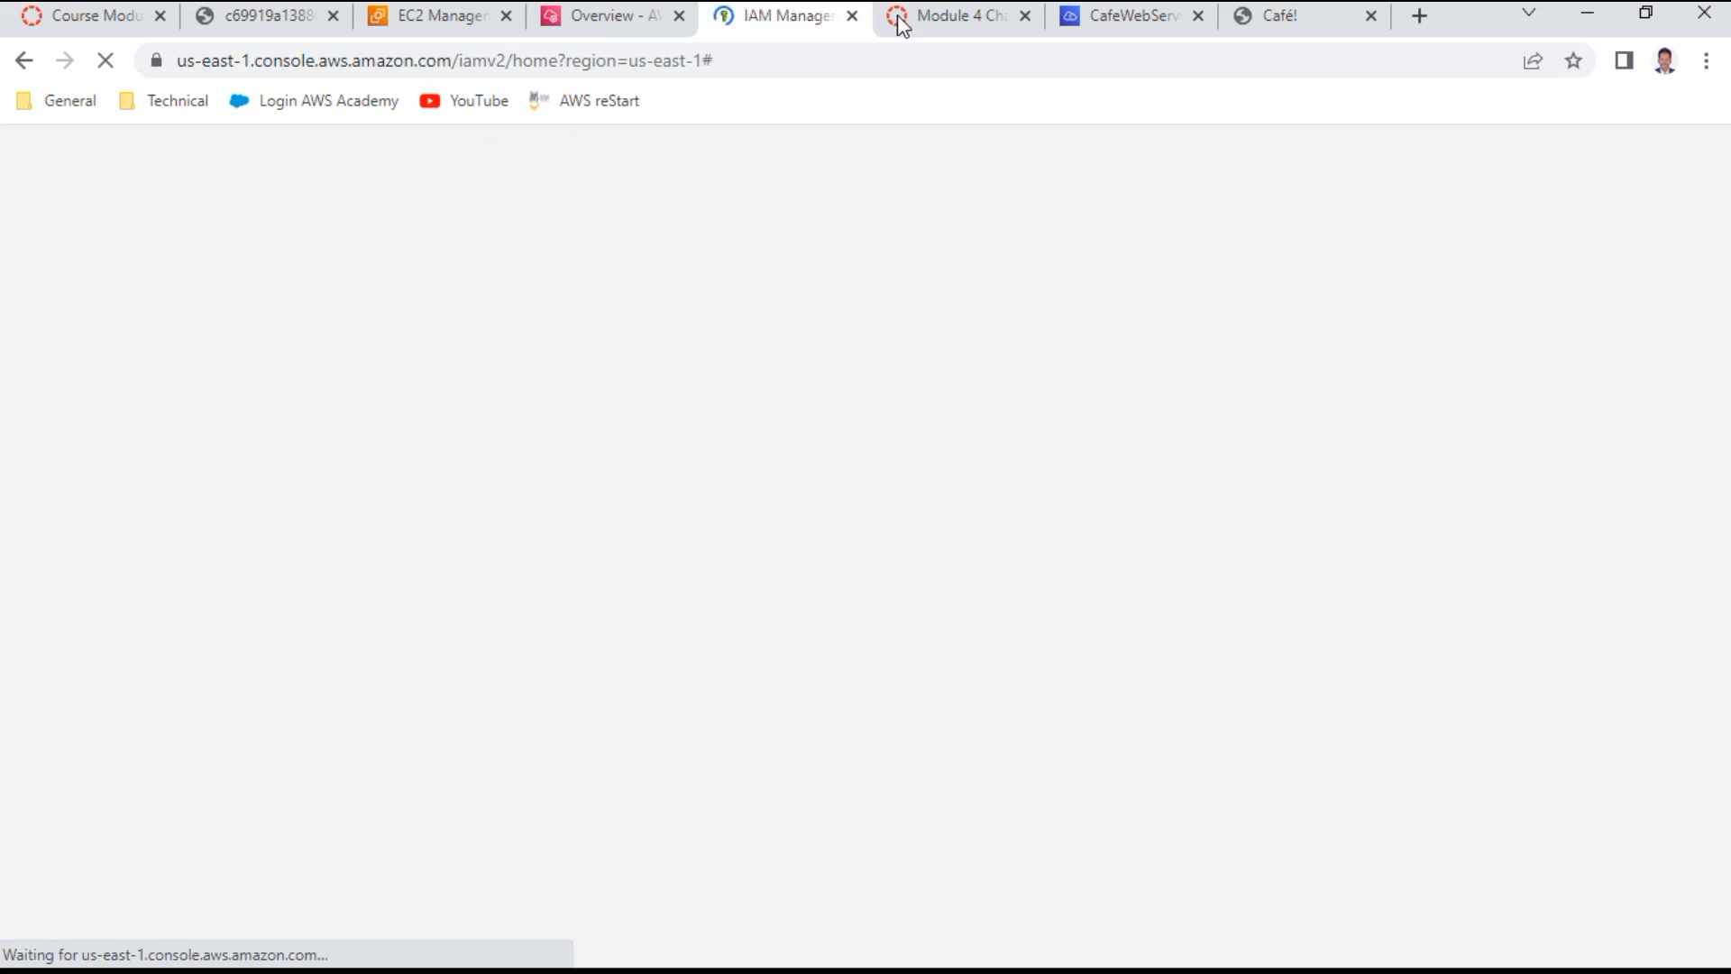
Recheck the role name in Tip #3 and look for CafeRole in the IAM roles list
left_click(982, 15)
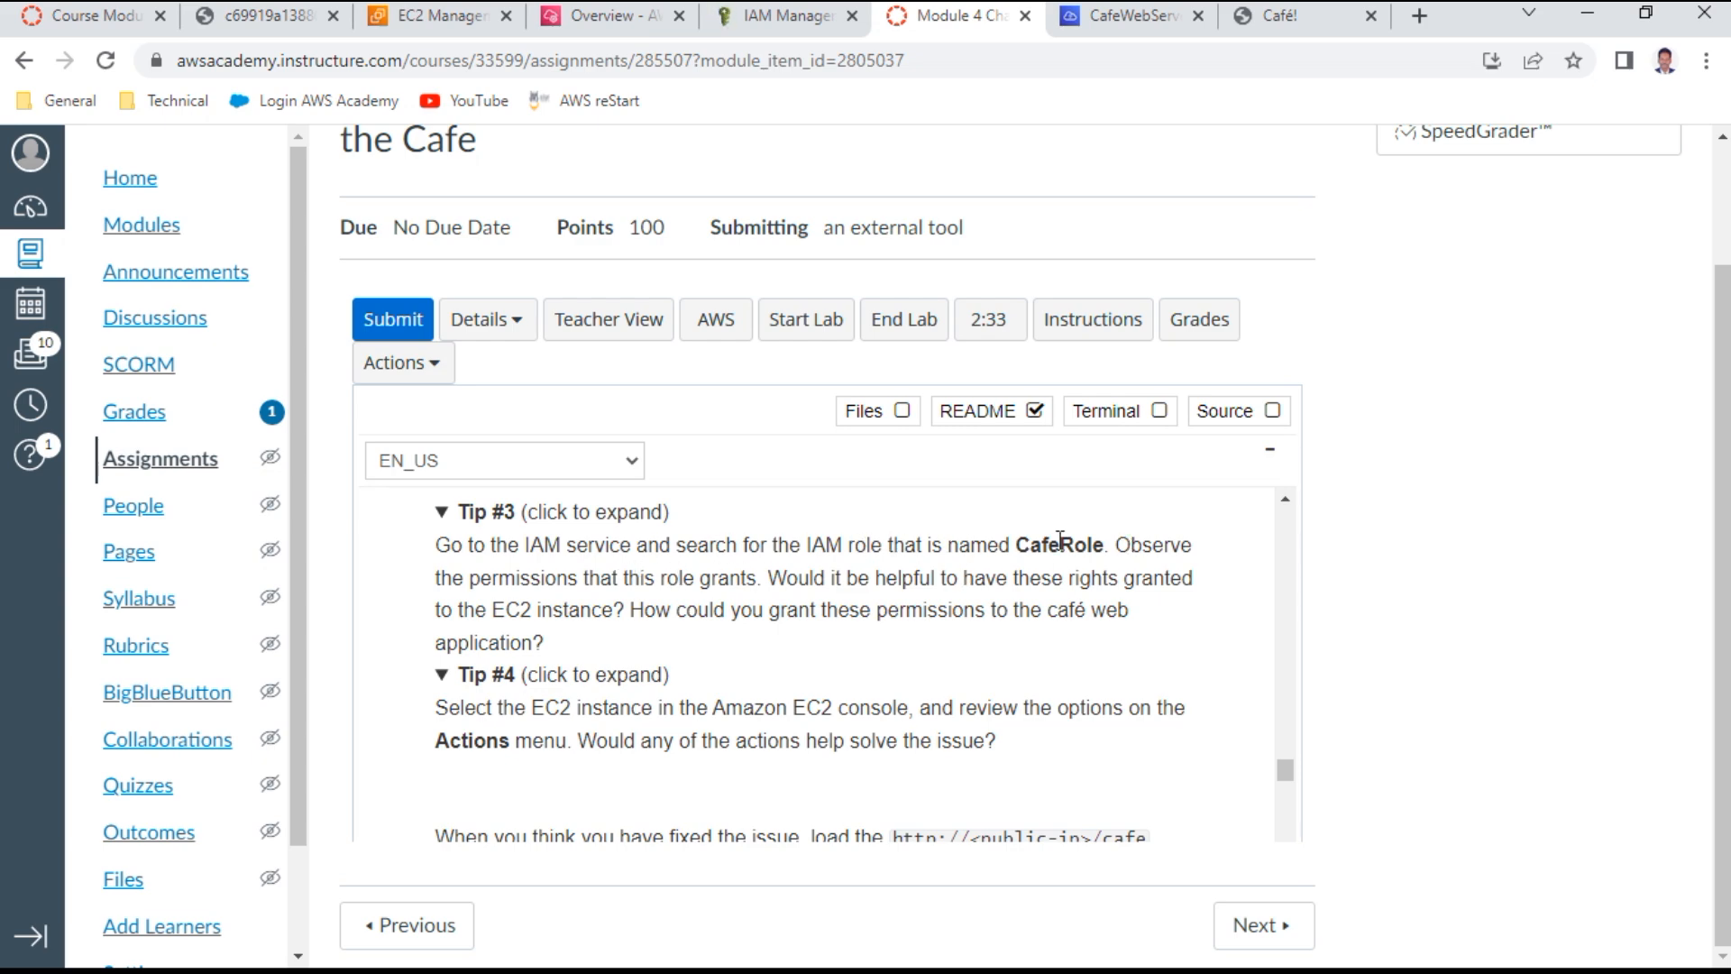
left_click(825, 16)
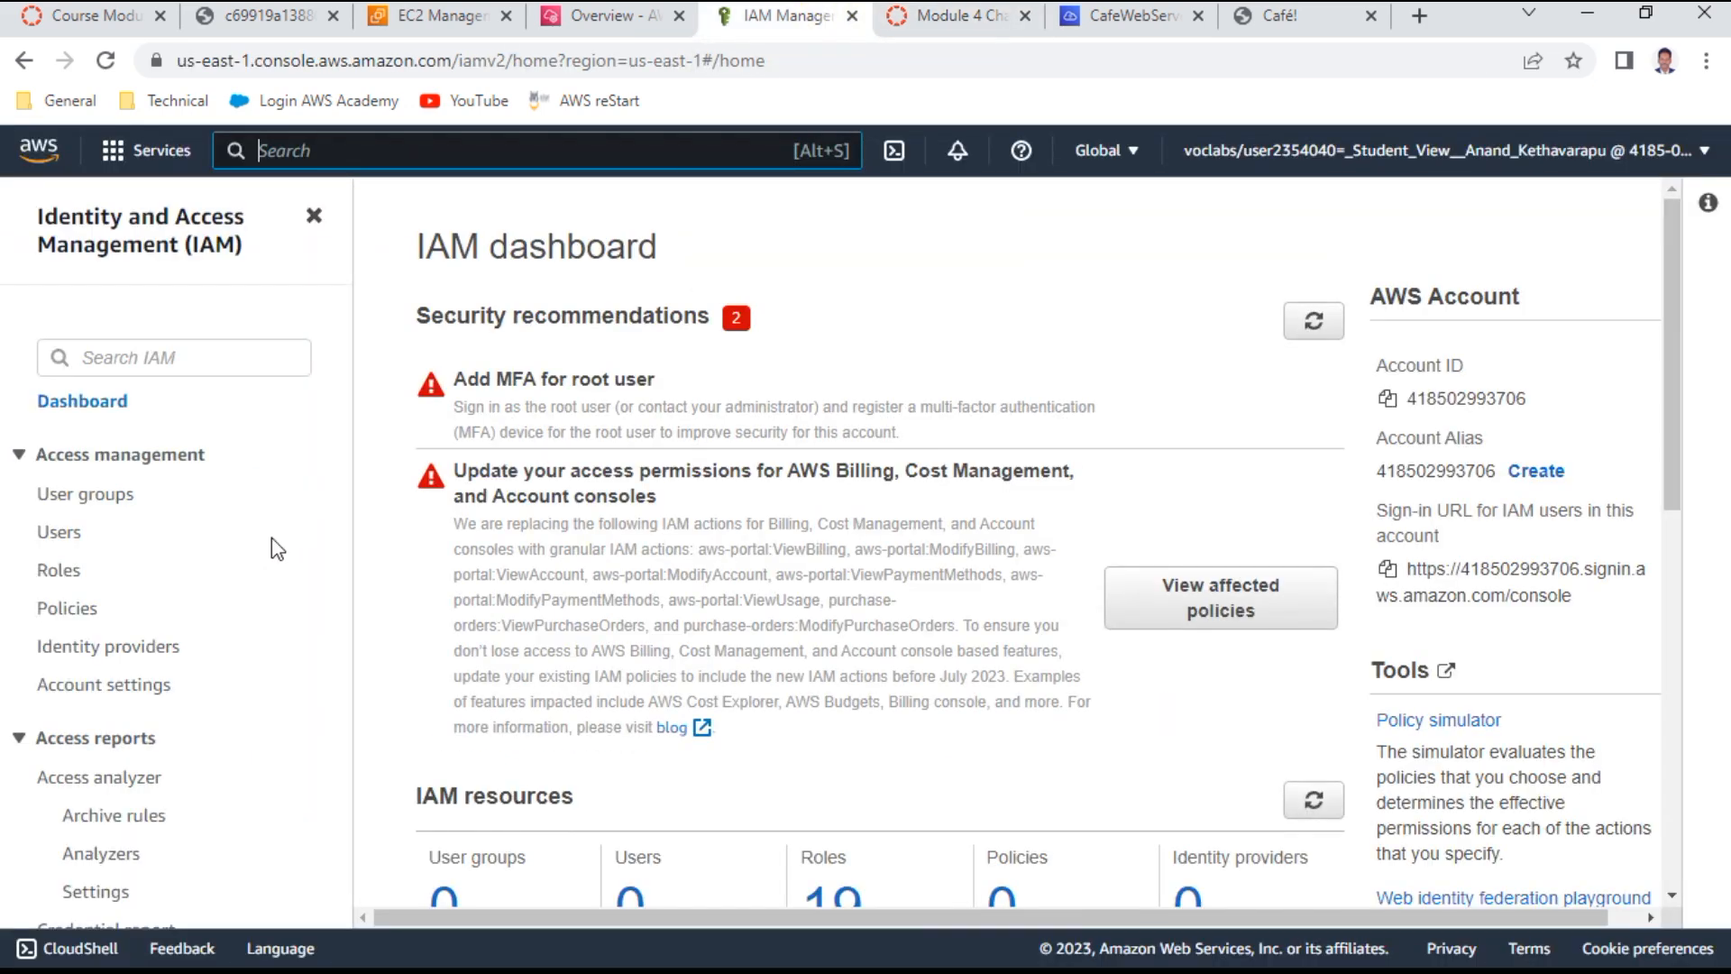
left_click(73, 571)
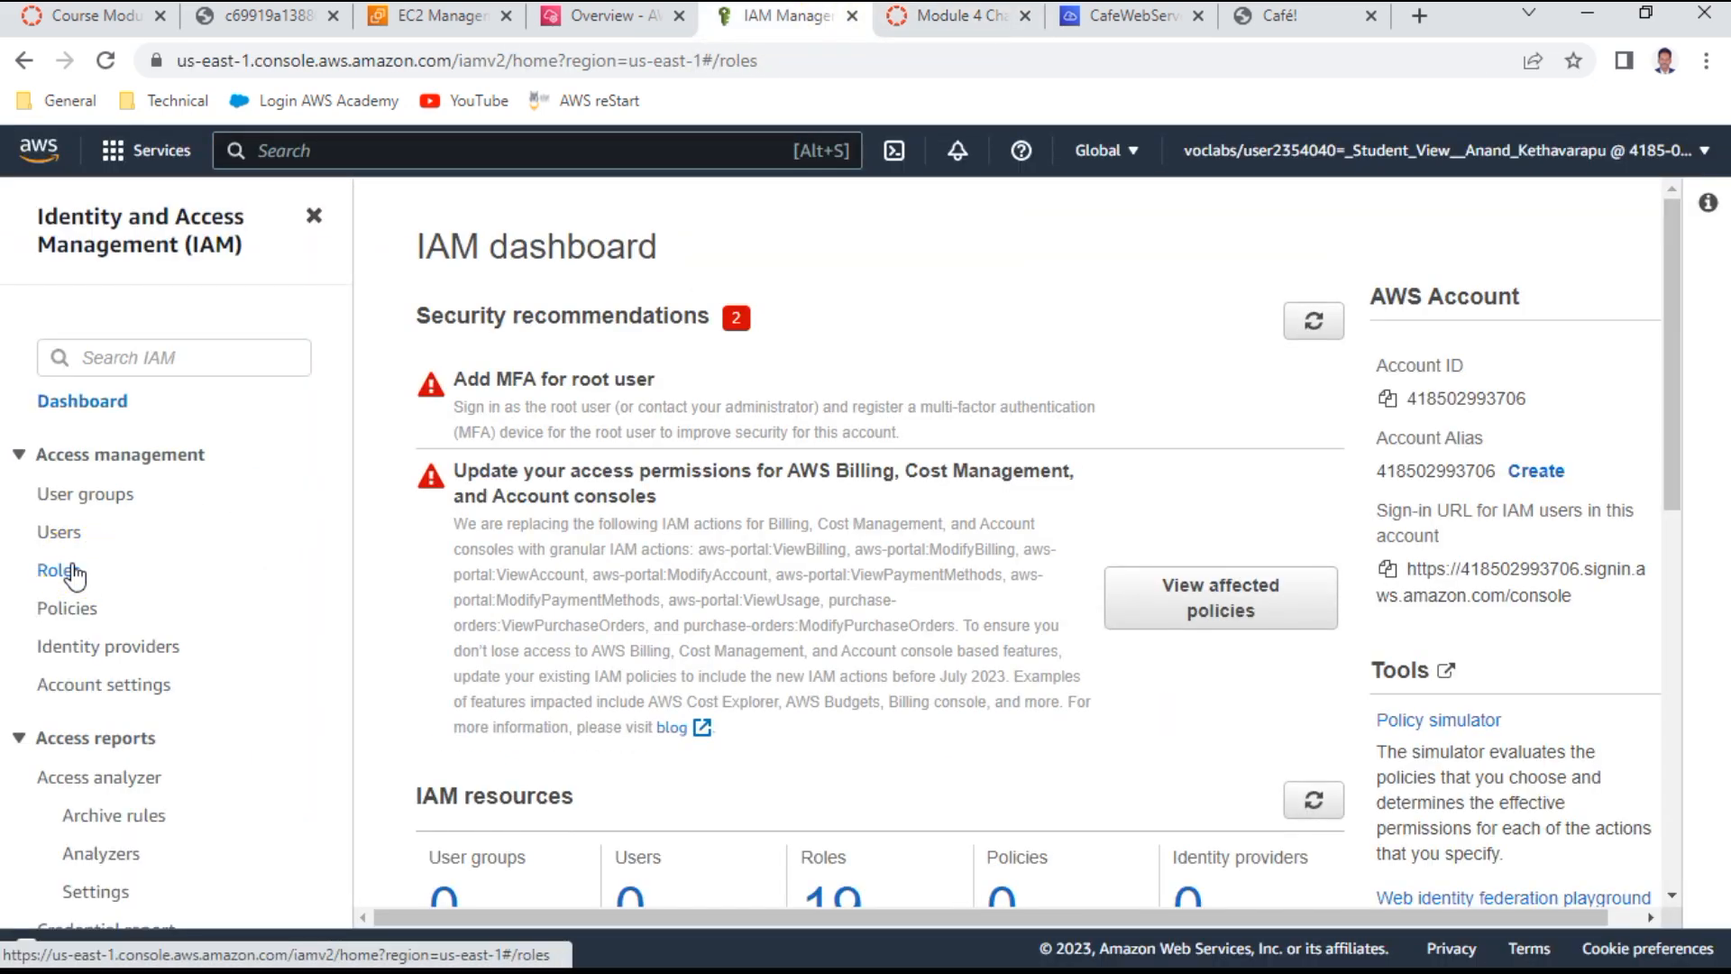
scroll(862, 582, "down", 1)
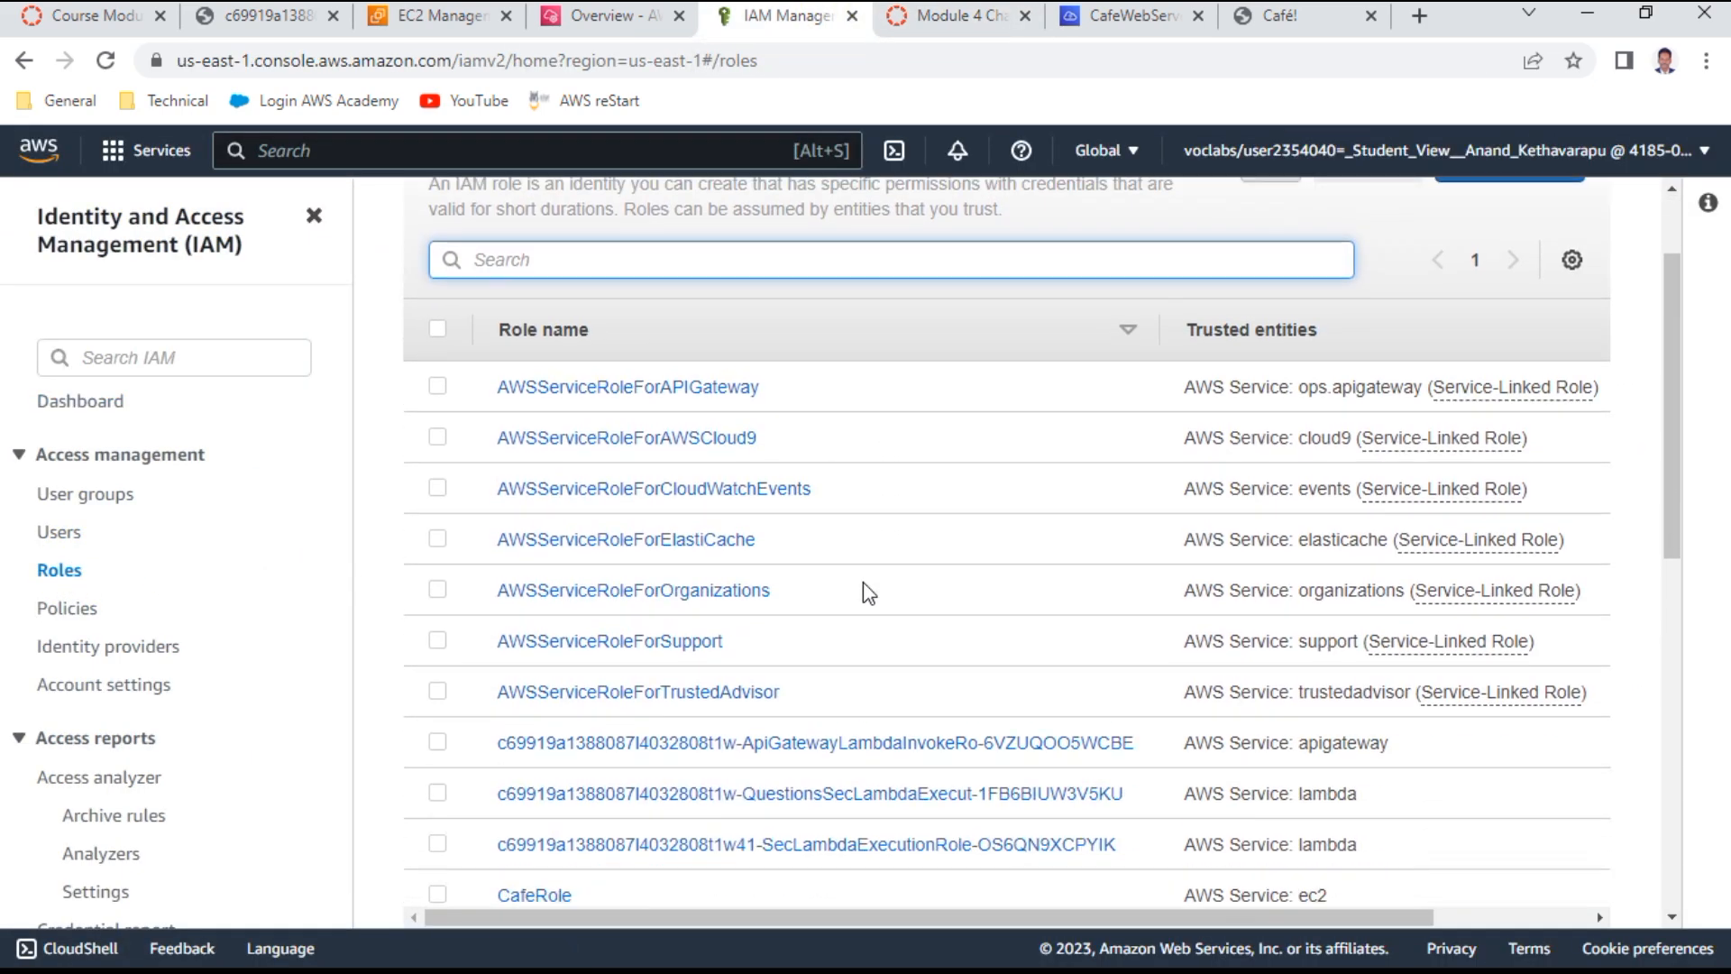
scroll(863, 592, "down", 1)
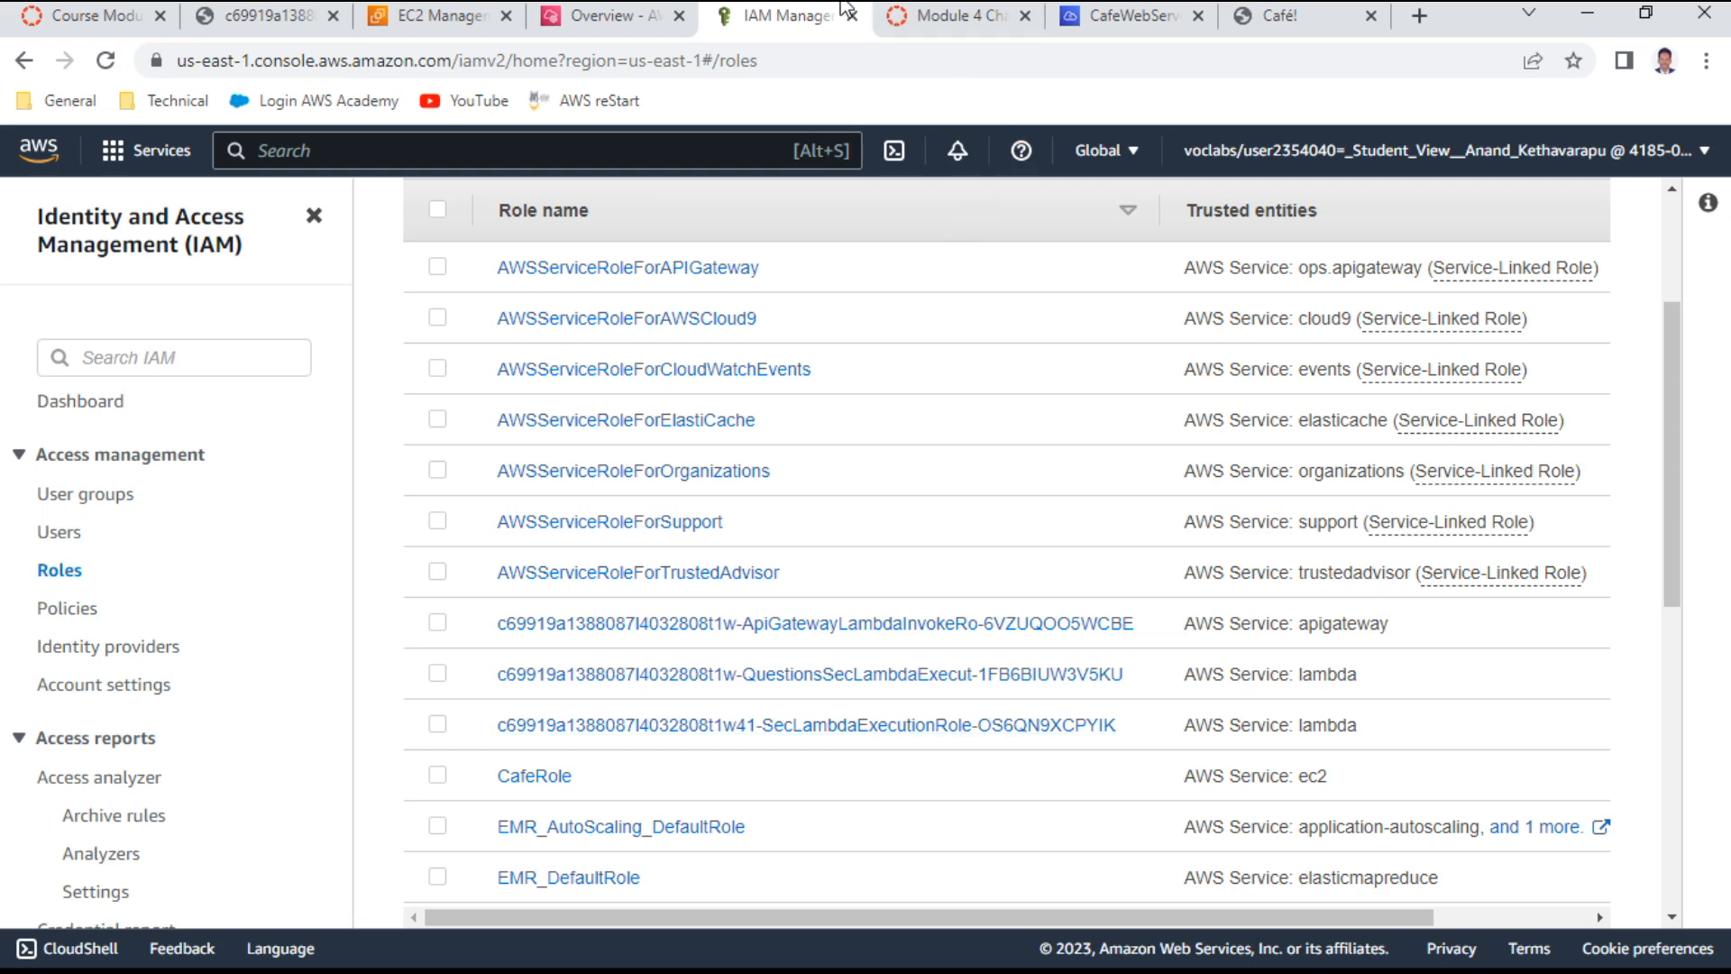
Recheck Tip #4 in the lab instructions and show the running instances in the EC2 console
left_click(942, 16)
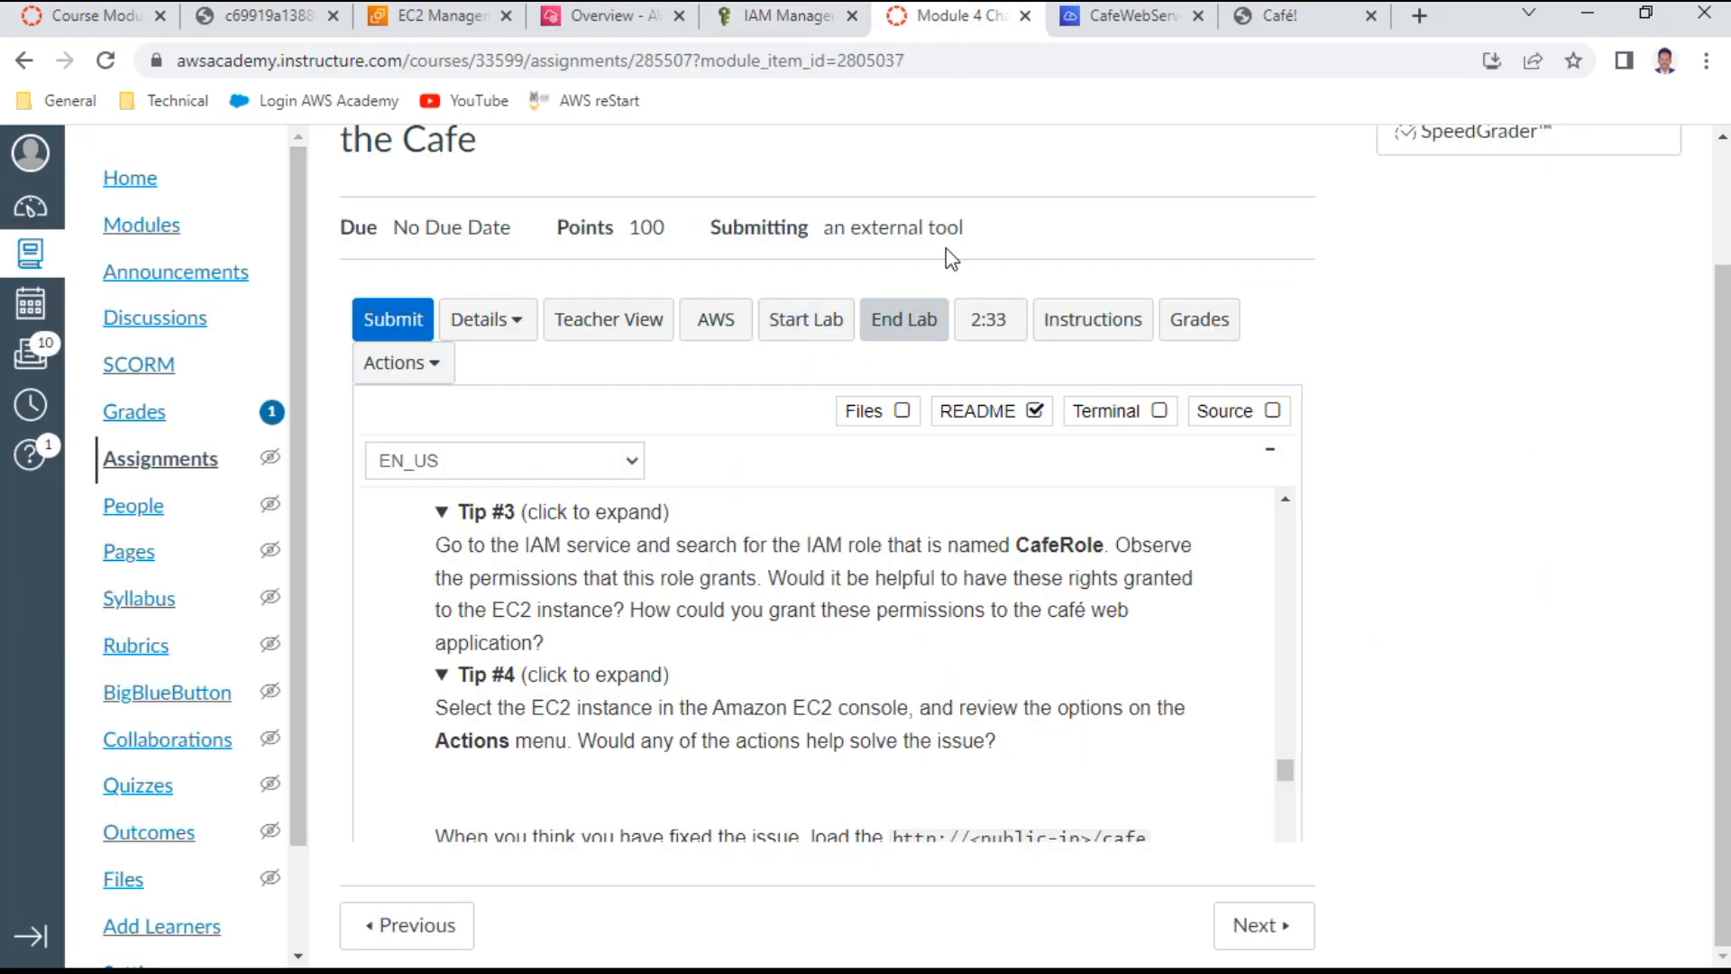
left_click(498, 15)
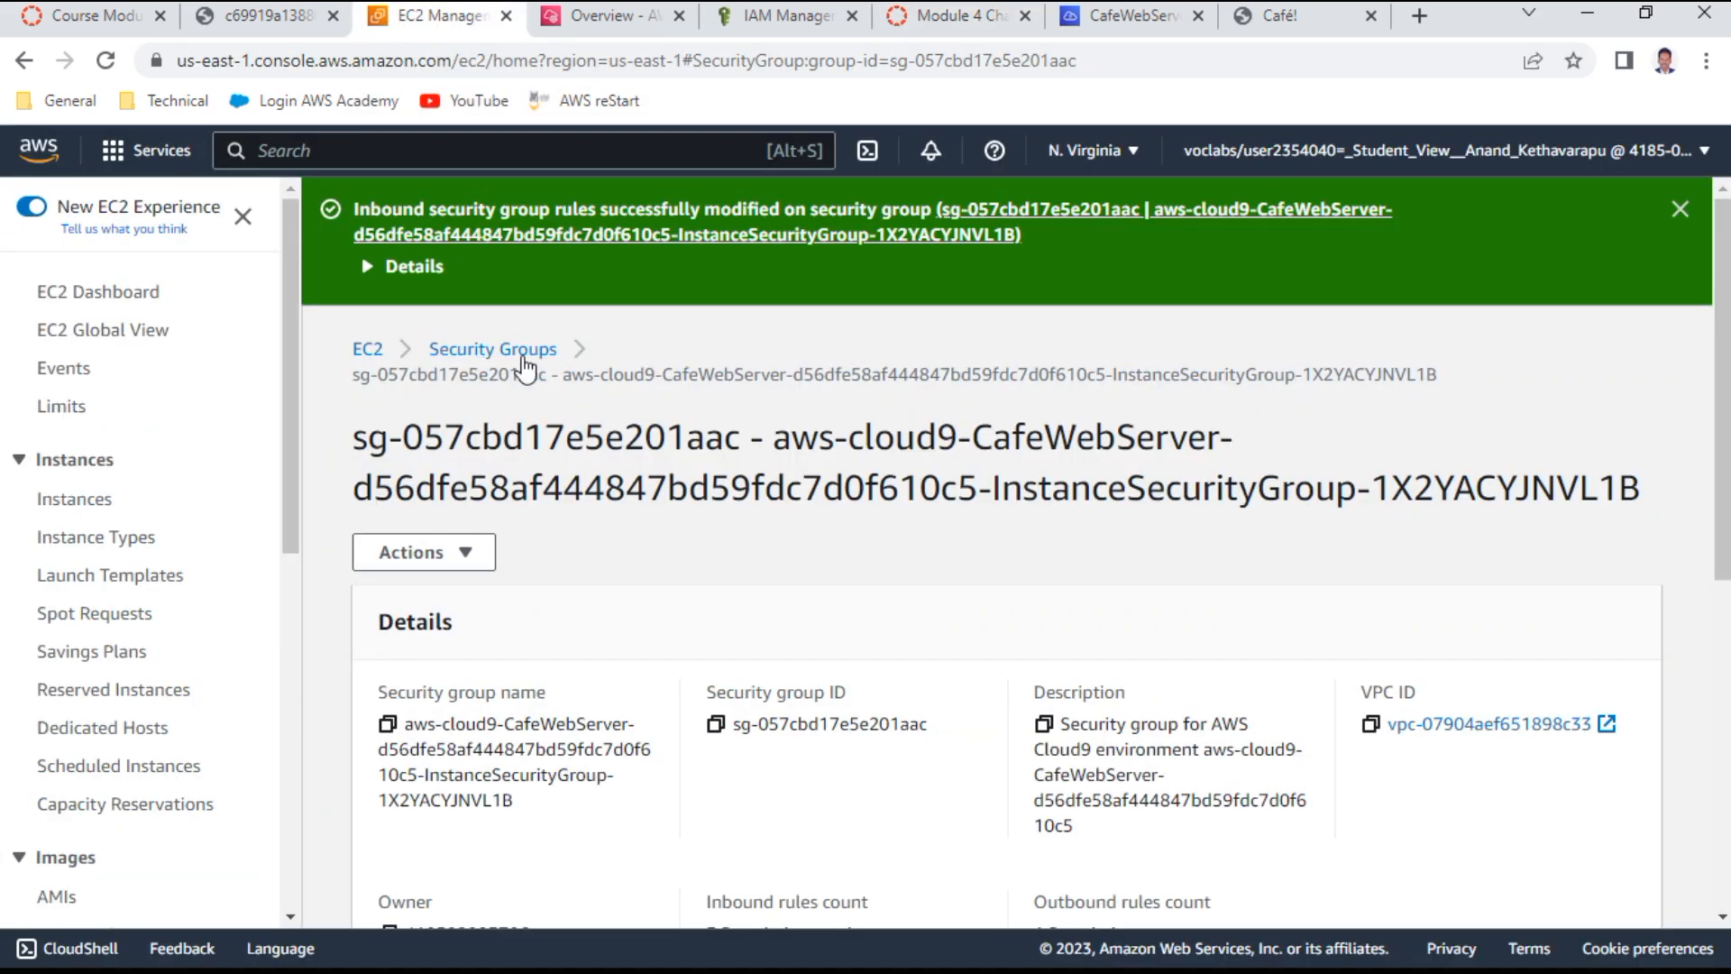
left_click(365, 349)
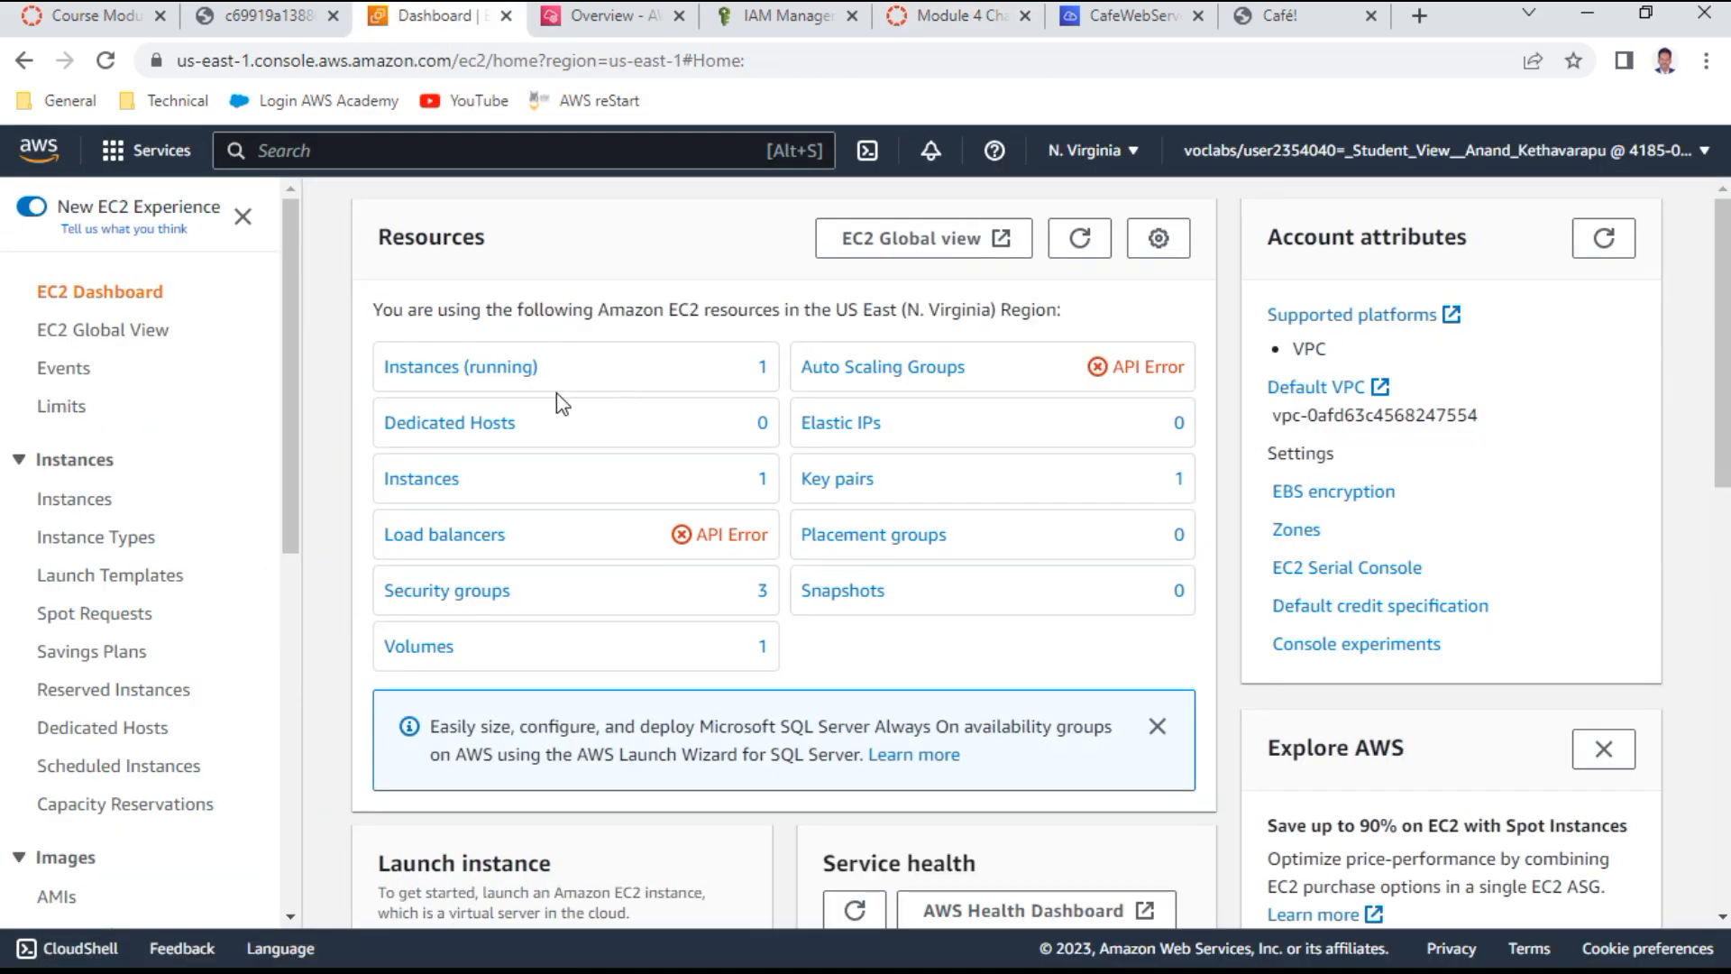
left_click(514, 371)
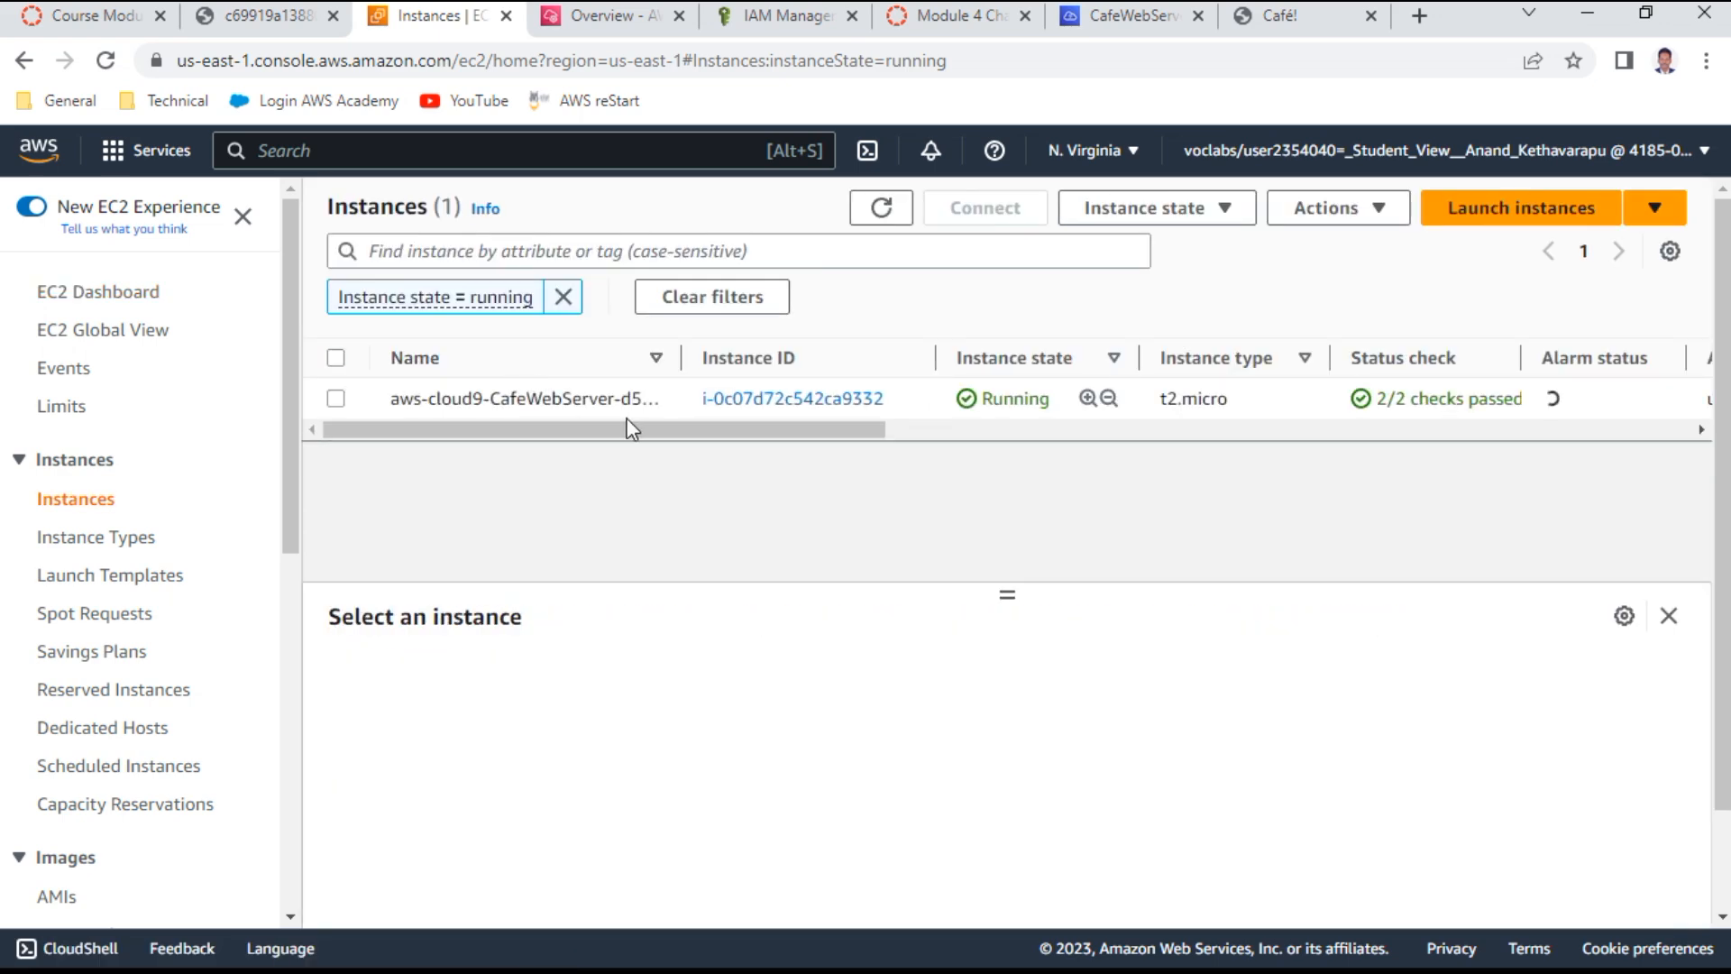
Attach the CafeRole IAM role to the running aws-cloud9-CafeWebServer EC2 instance
left_click(419, 397)
left_click(1334, 210)
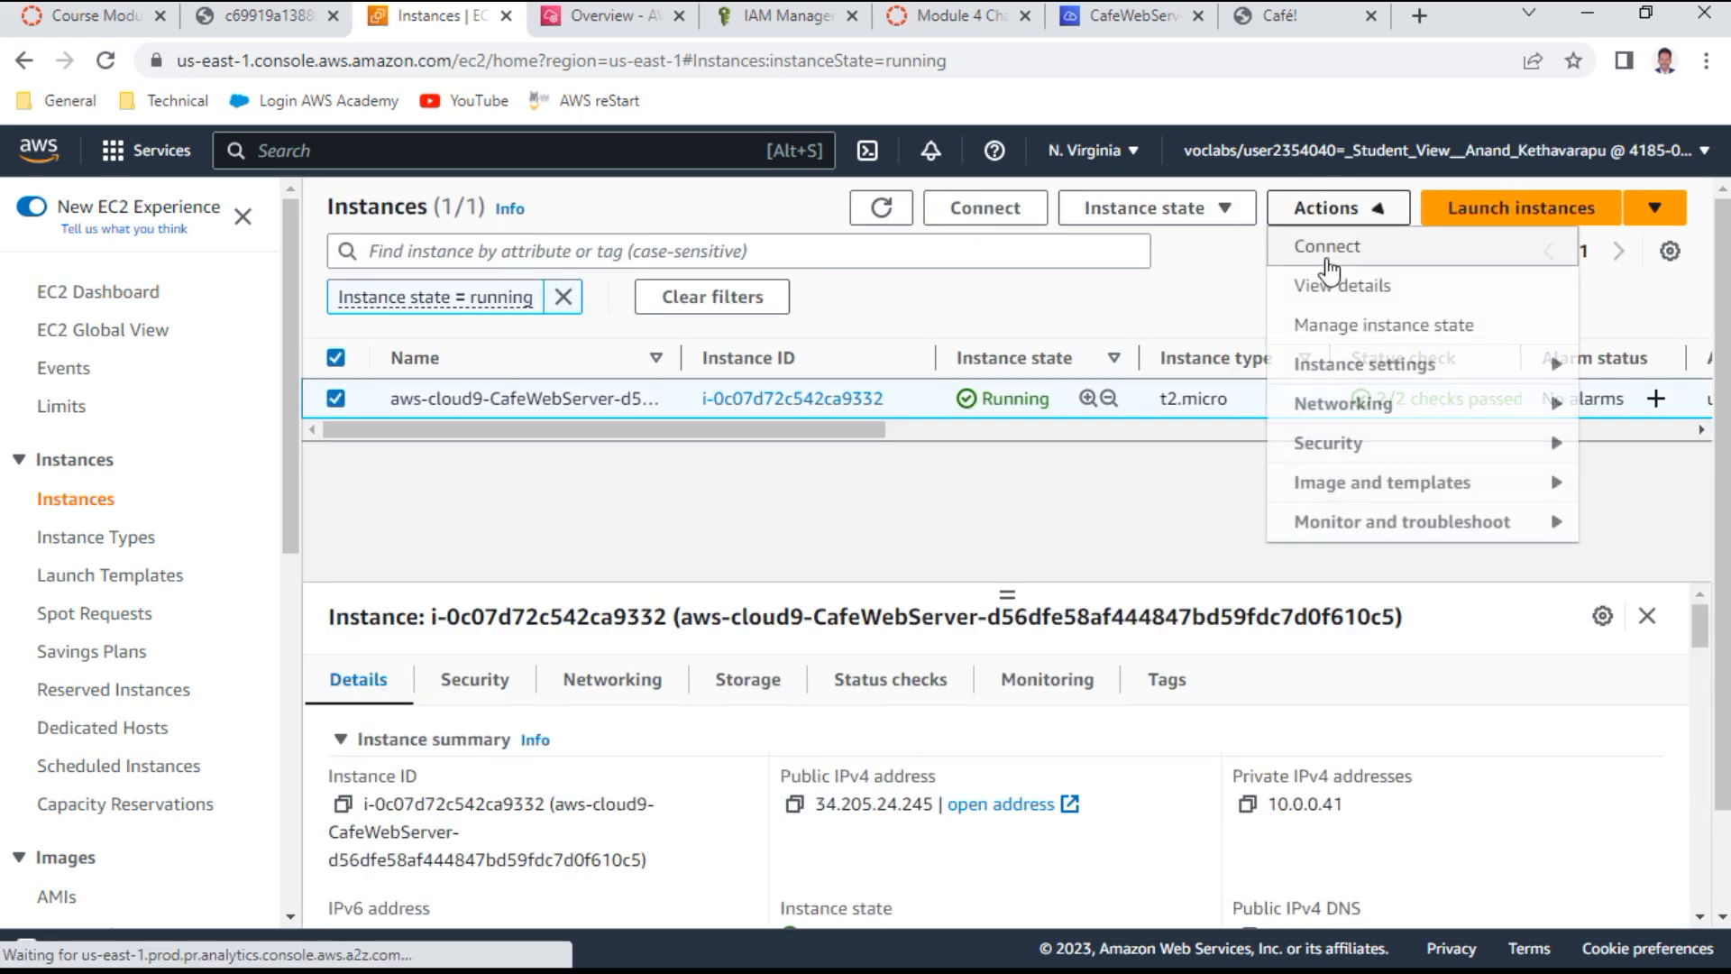
mouse_move(1343, 446)
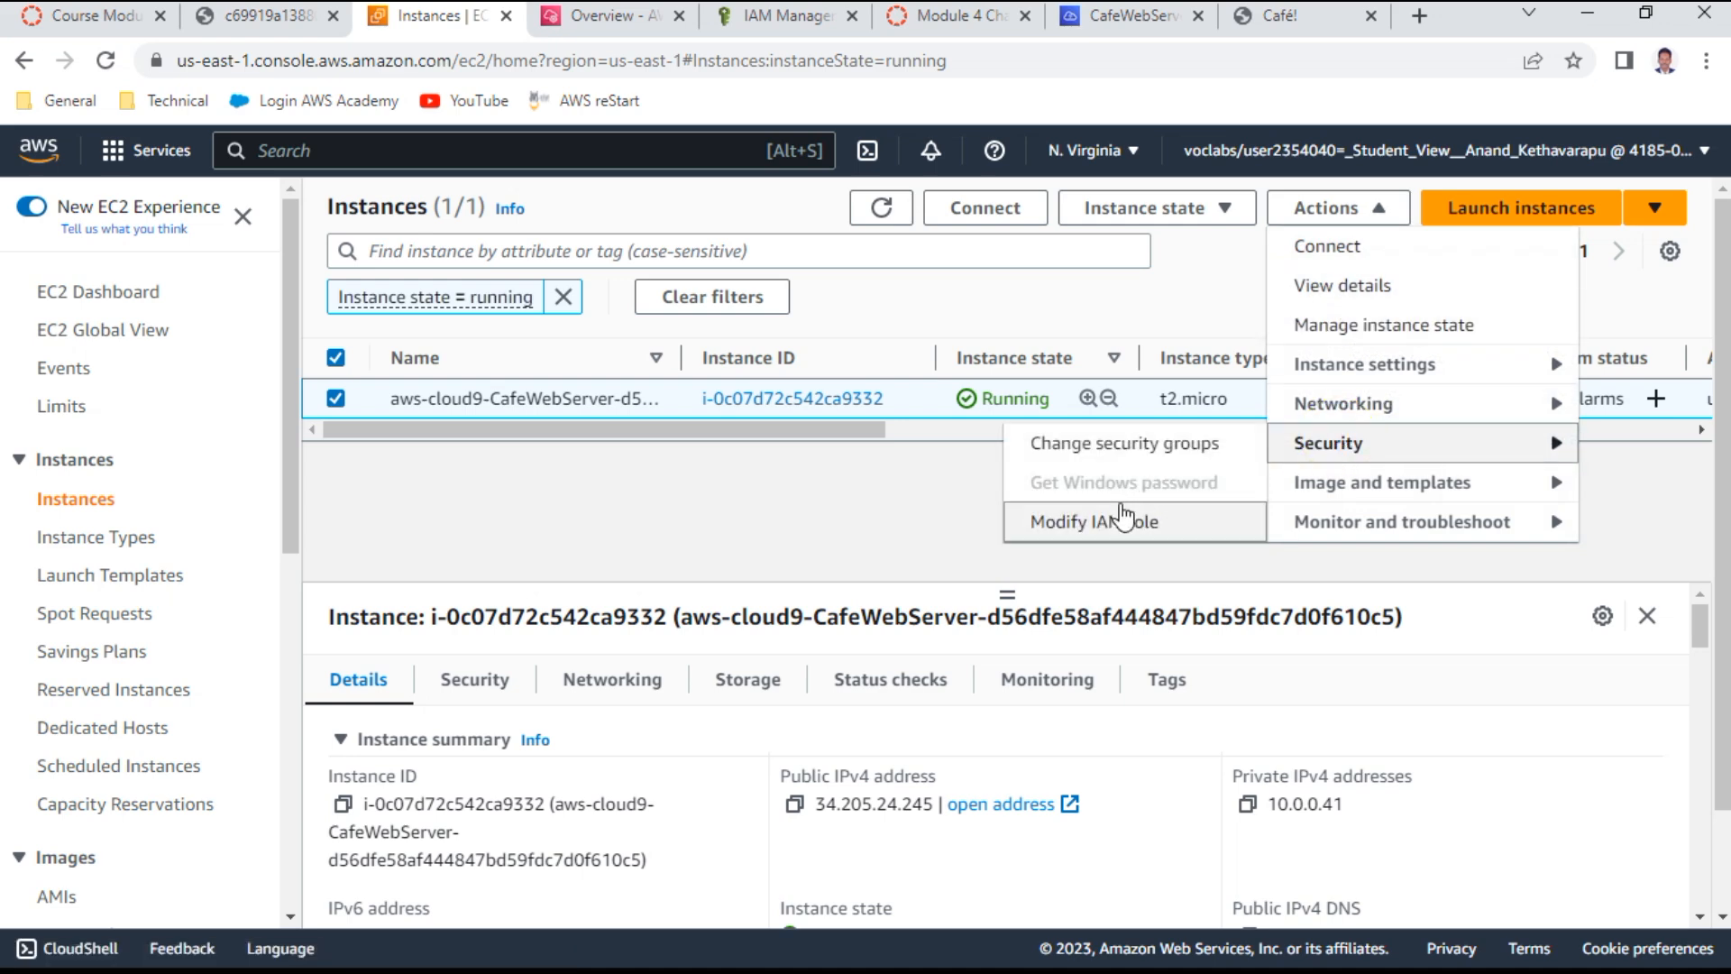
left_click(1108, 518)
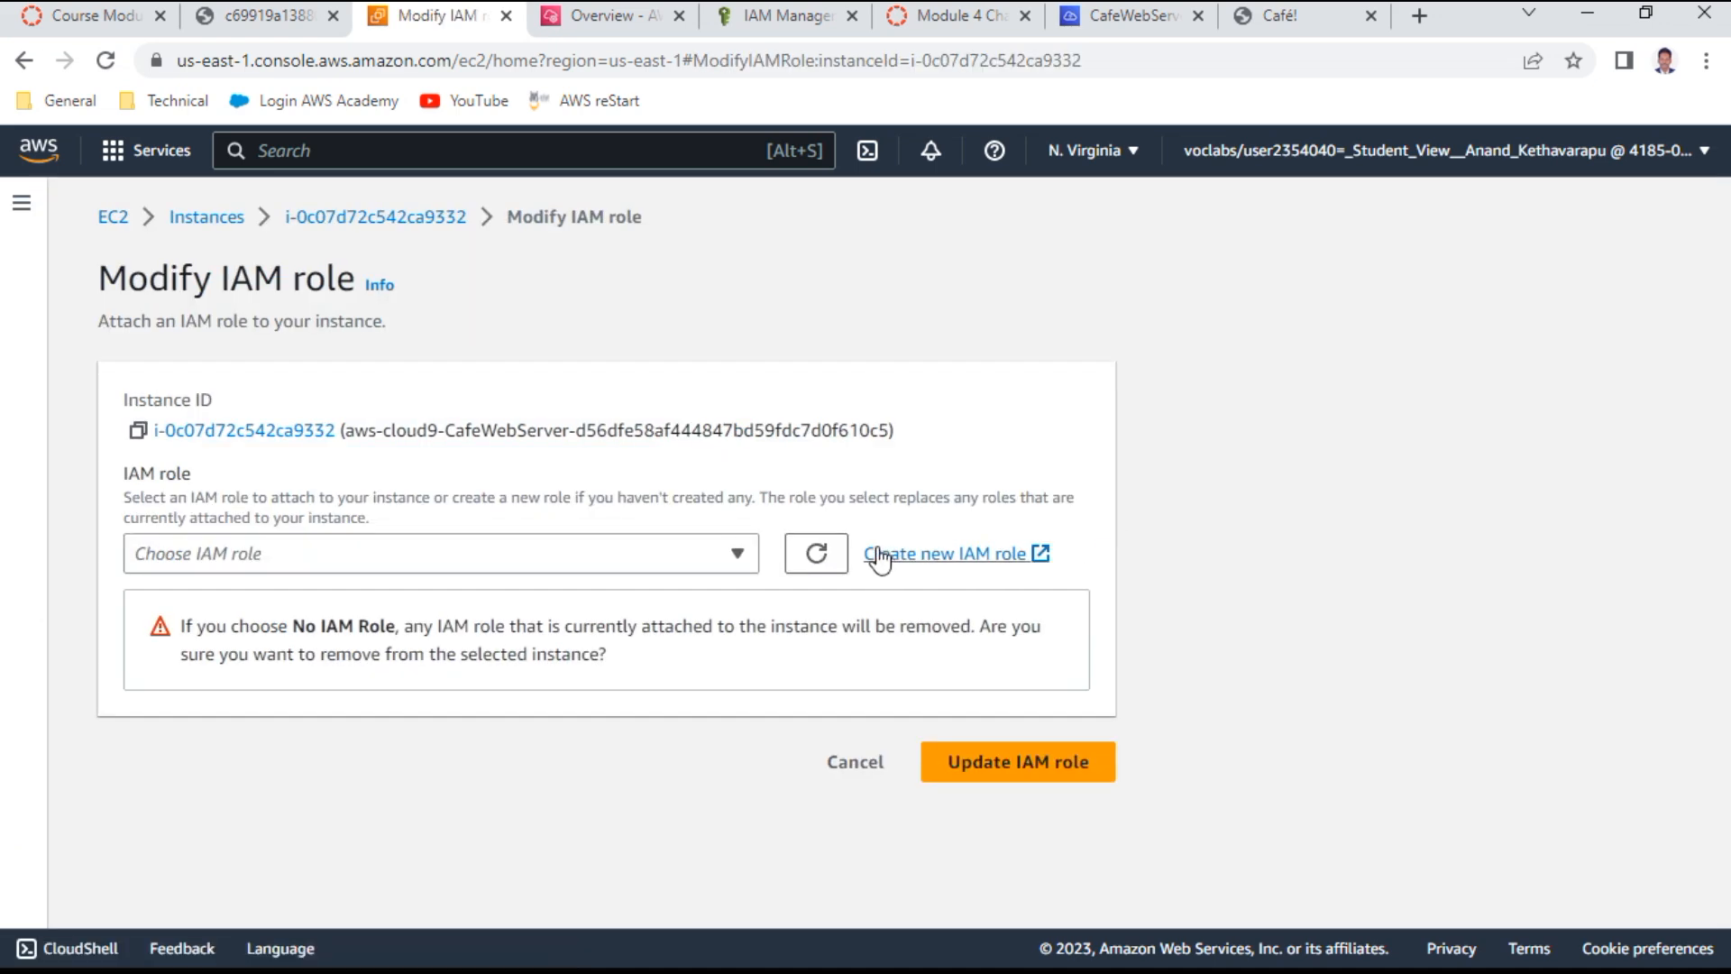
left_click(685, 557)
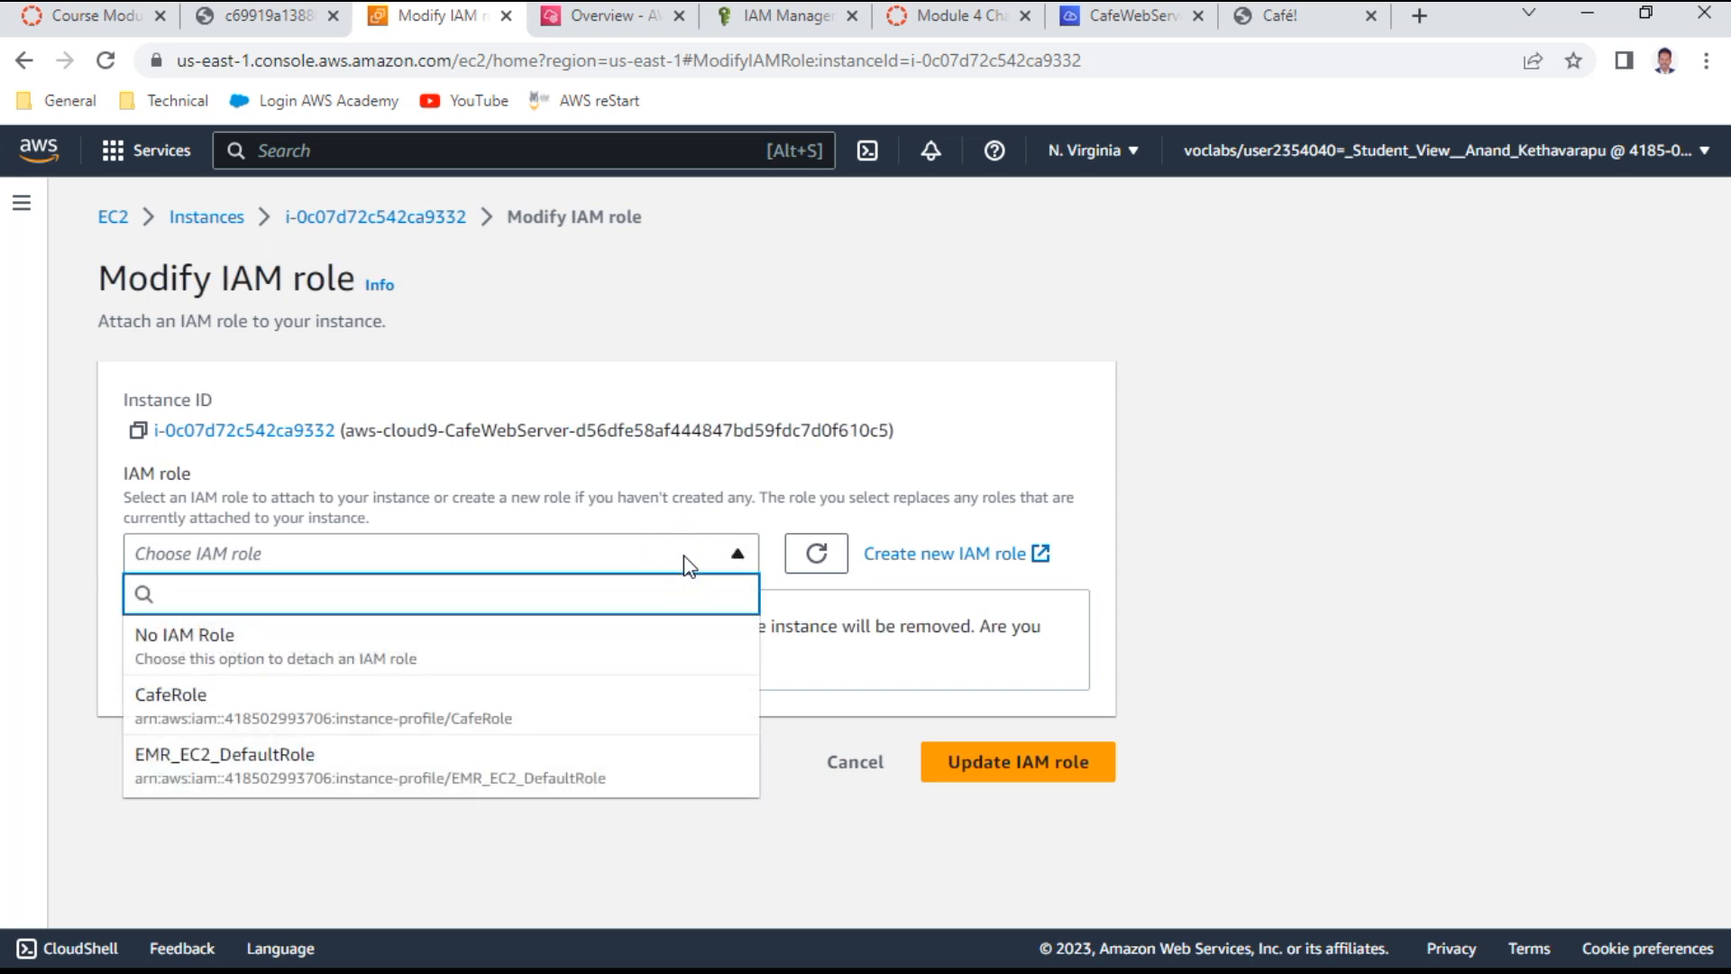
left_click(346, 706)
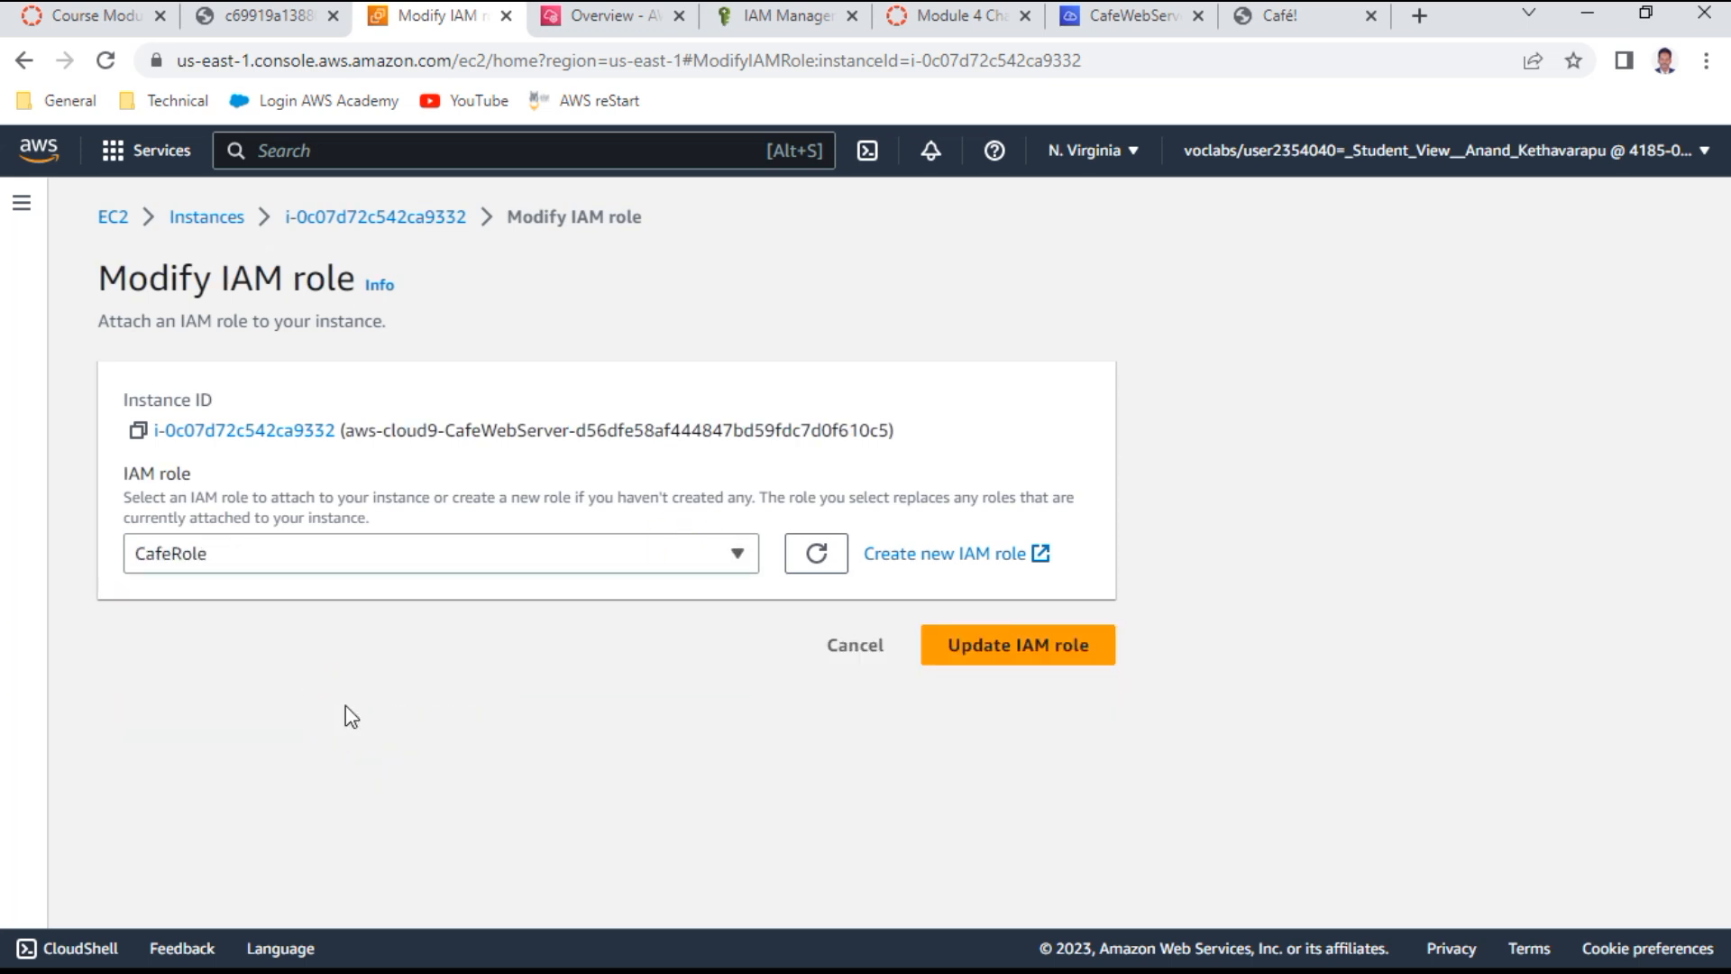
left_click(1056, 648)
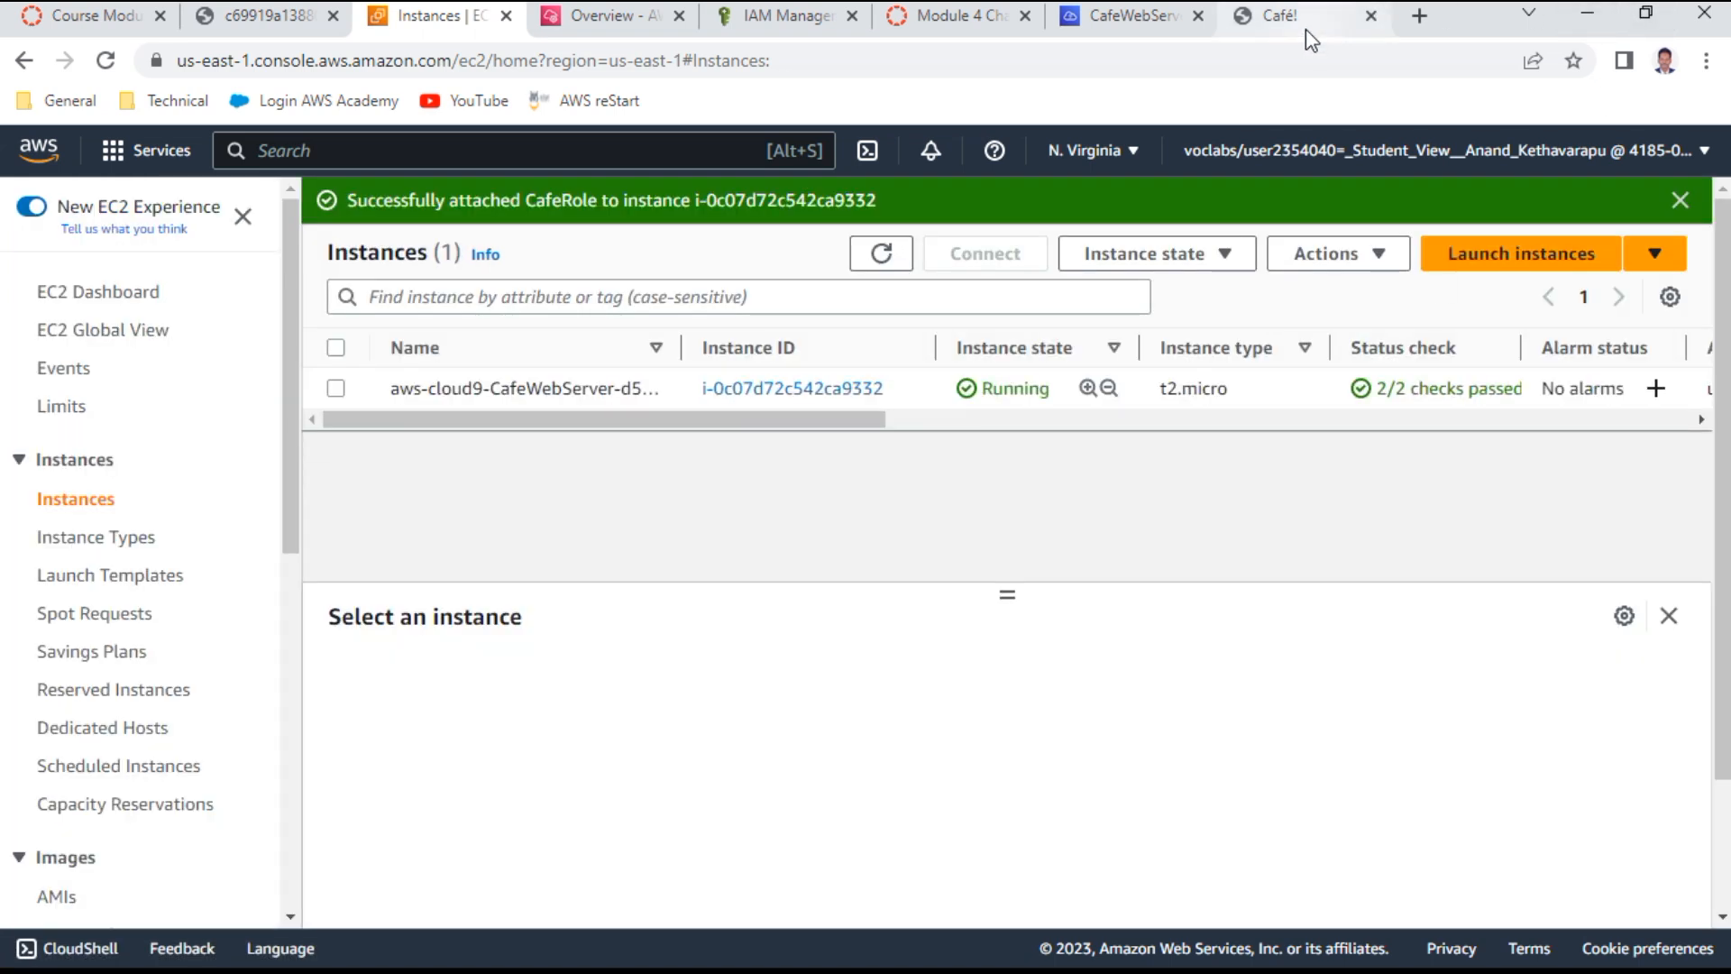
Reload the café website, look over its home page, and open the Menu page to check that the items load
left_click(1280, 15)
left_click(106, 74)
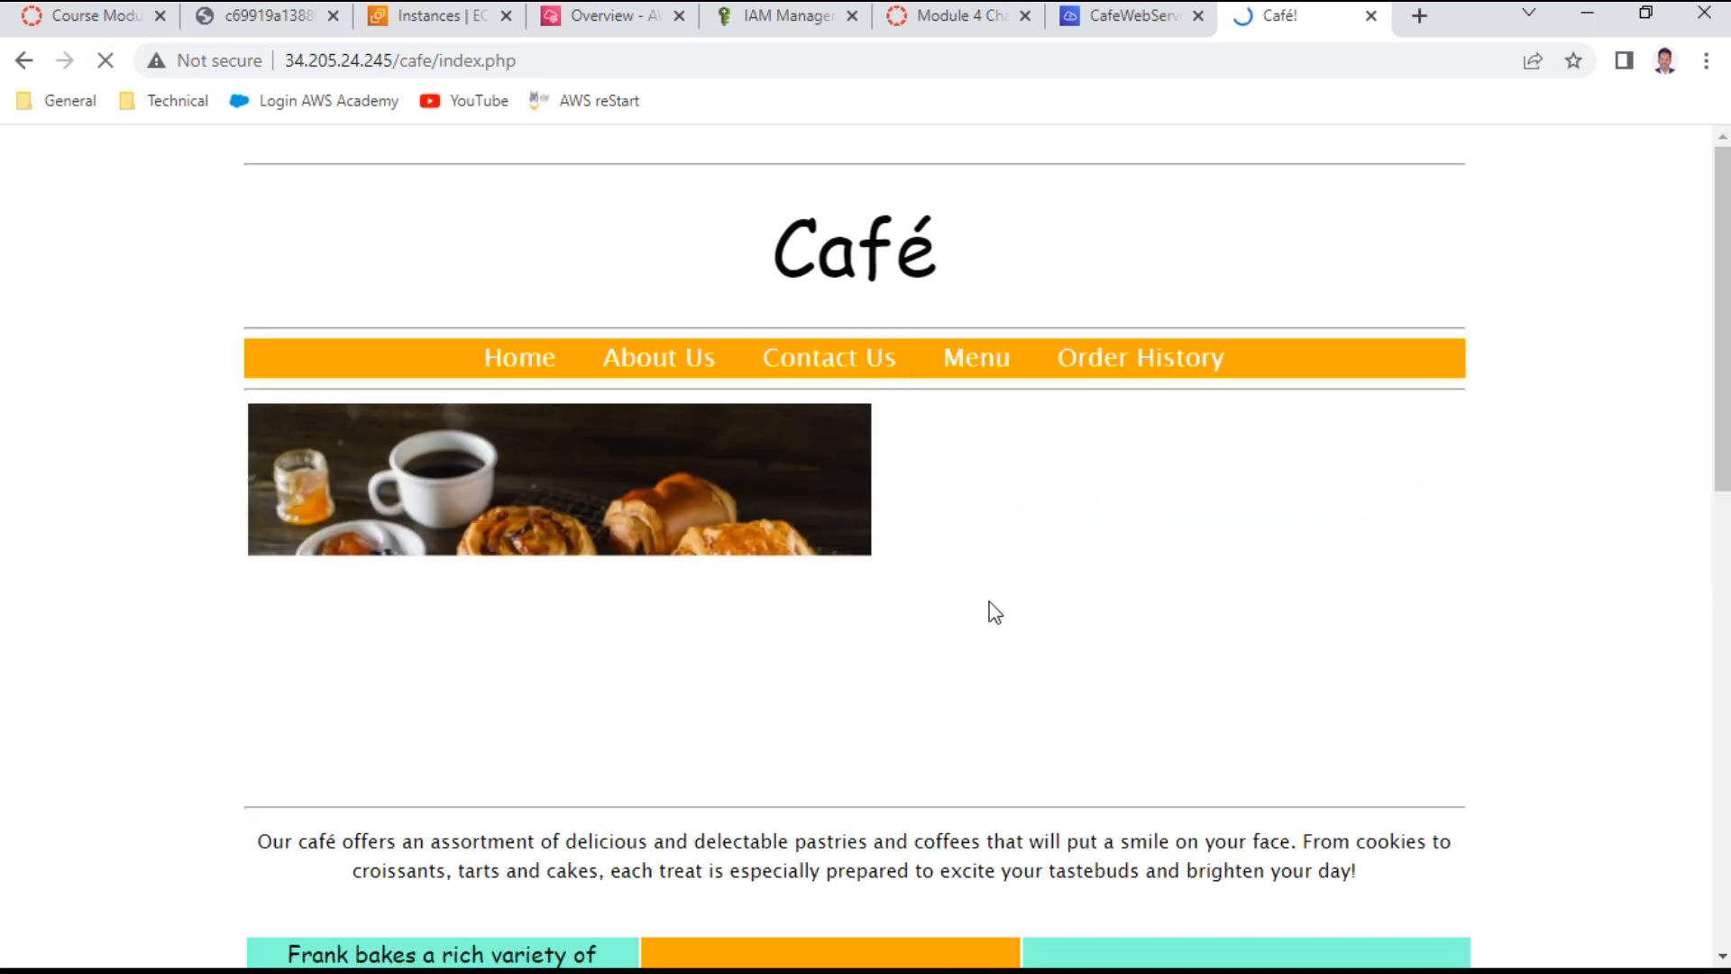
scroll(869, 573, "down", 4)
scroll(869, 569, "up", 4)
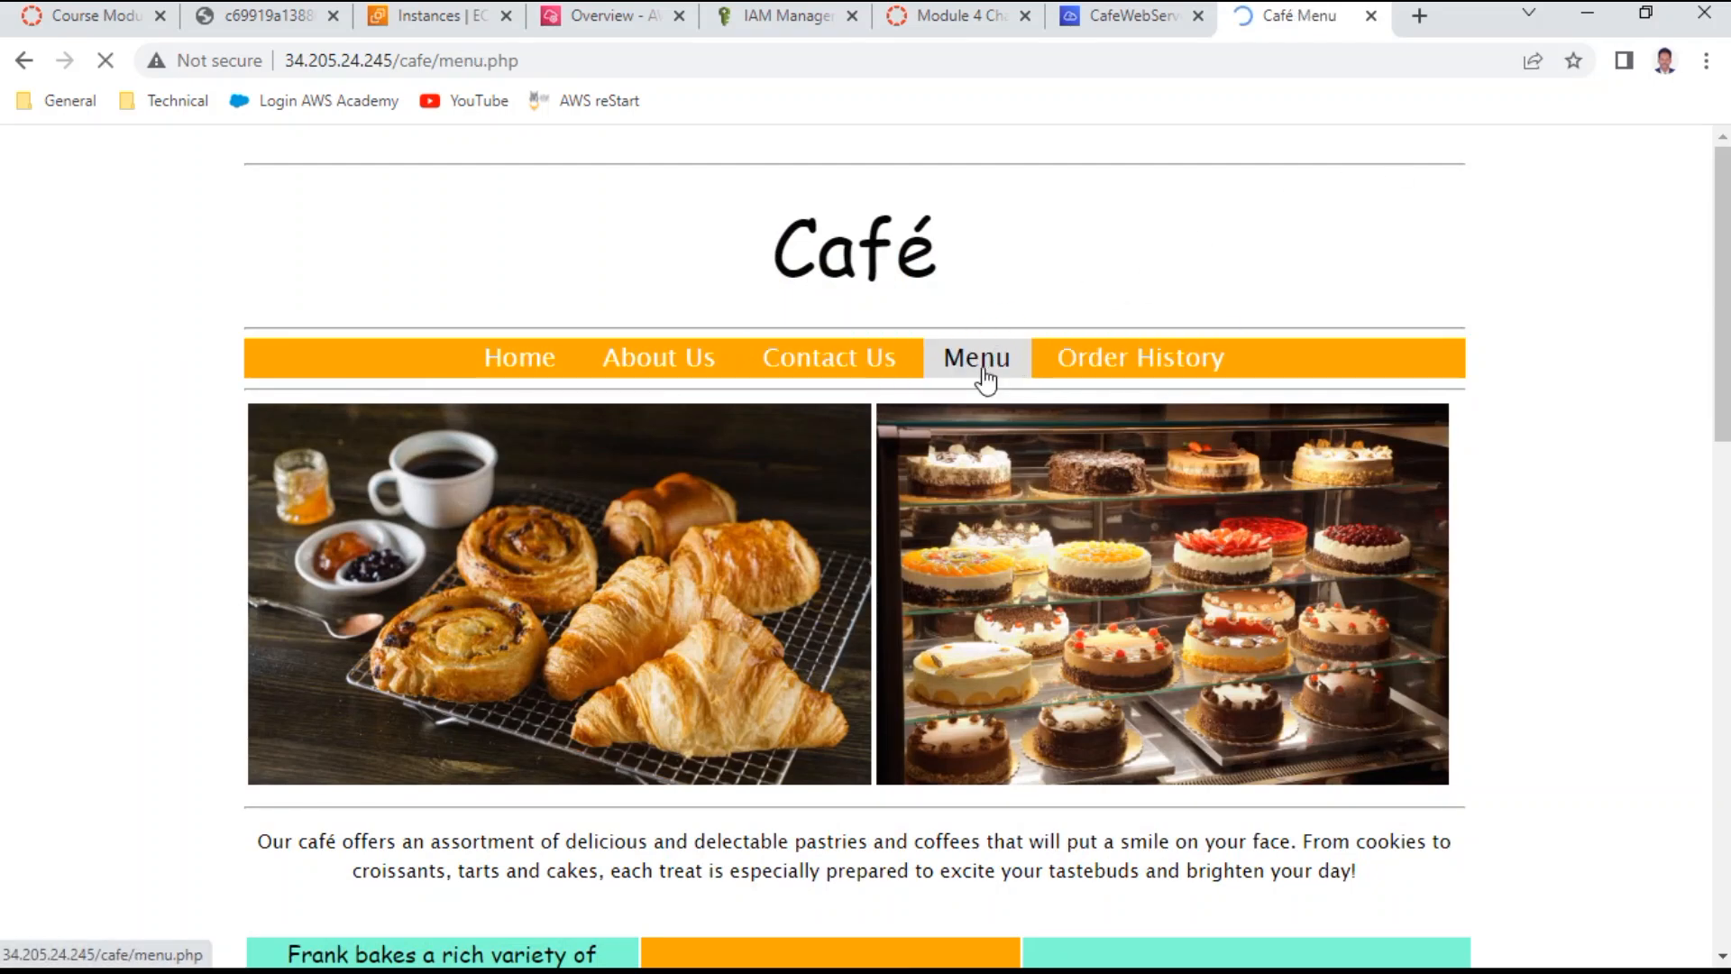
scroll(995, 478, "down", 3)
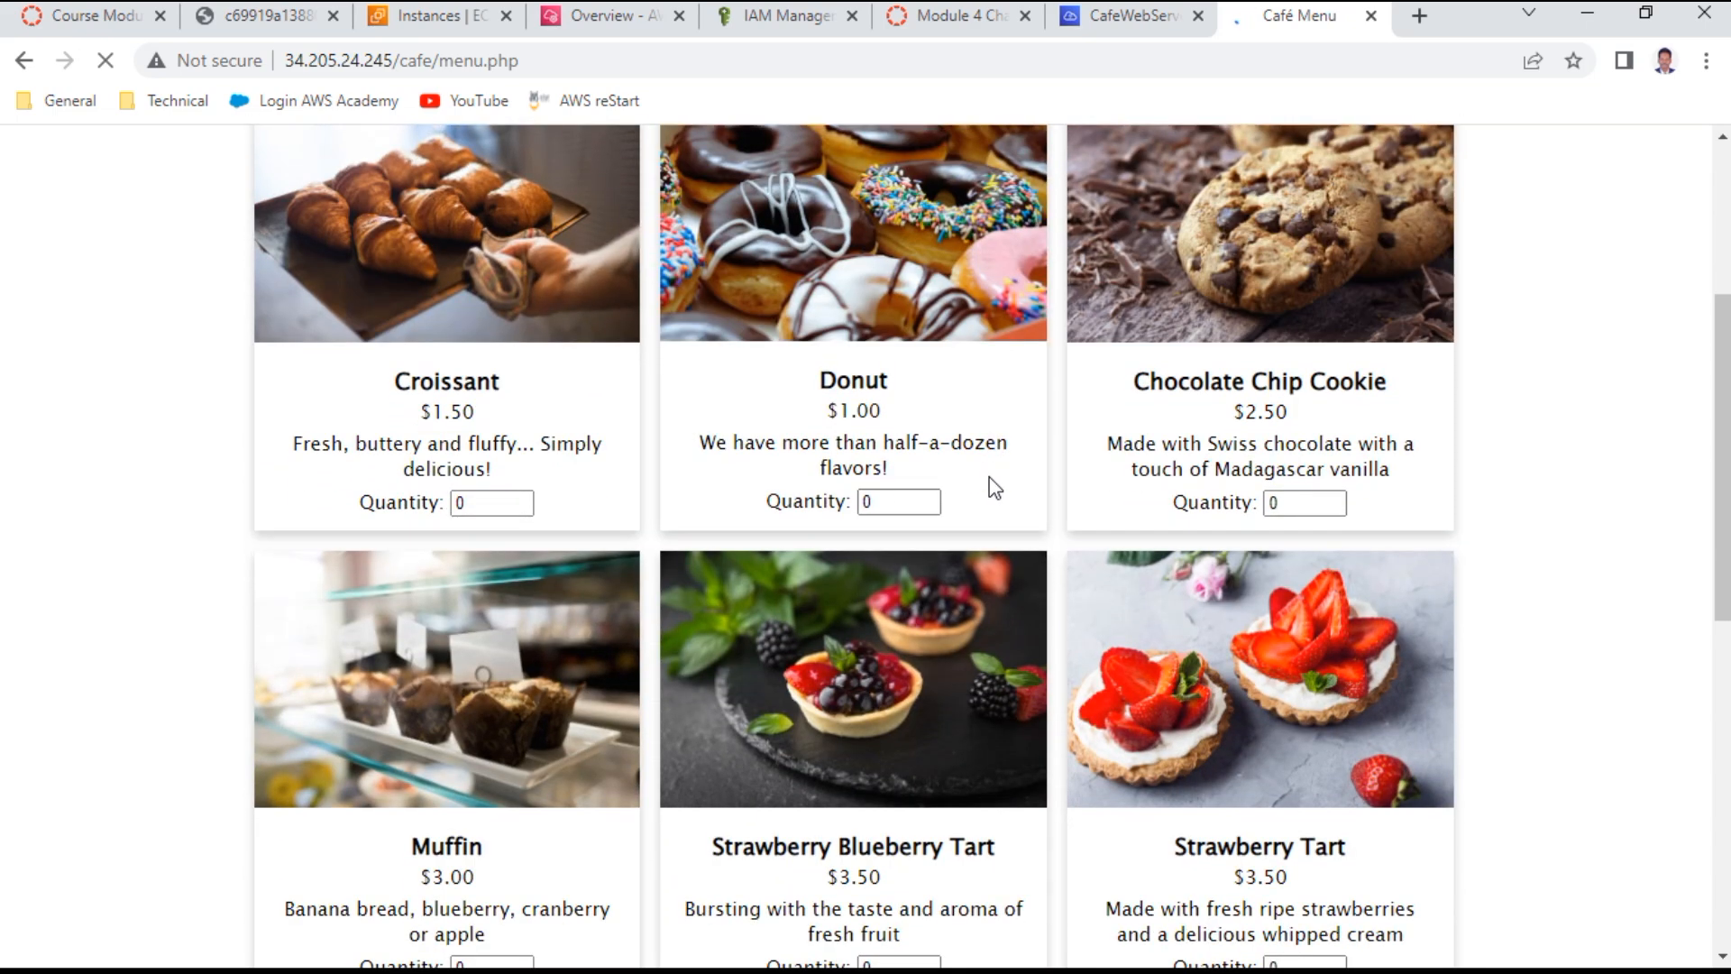
Submit a café order for 10 Hot Chocolate and 5 Chocolate Chip Cookie
scroll(988, 478, "down", 6)
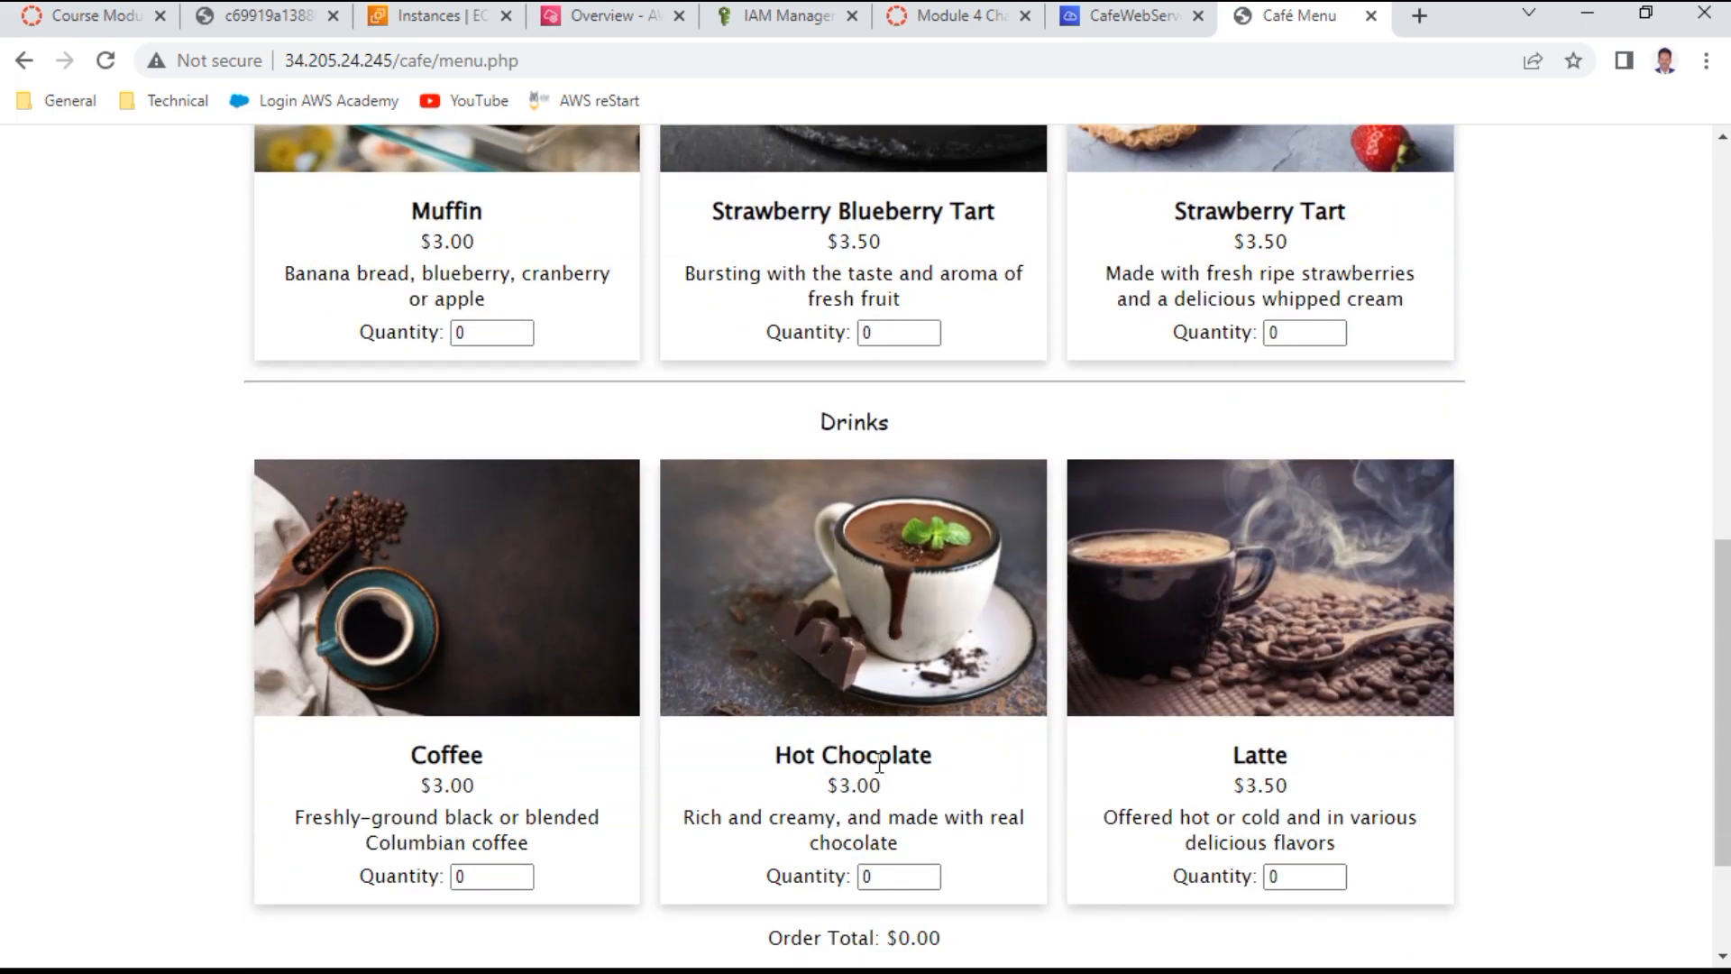
double_click(864, 875)
type("1")
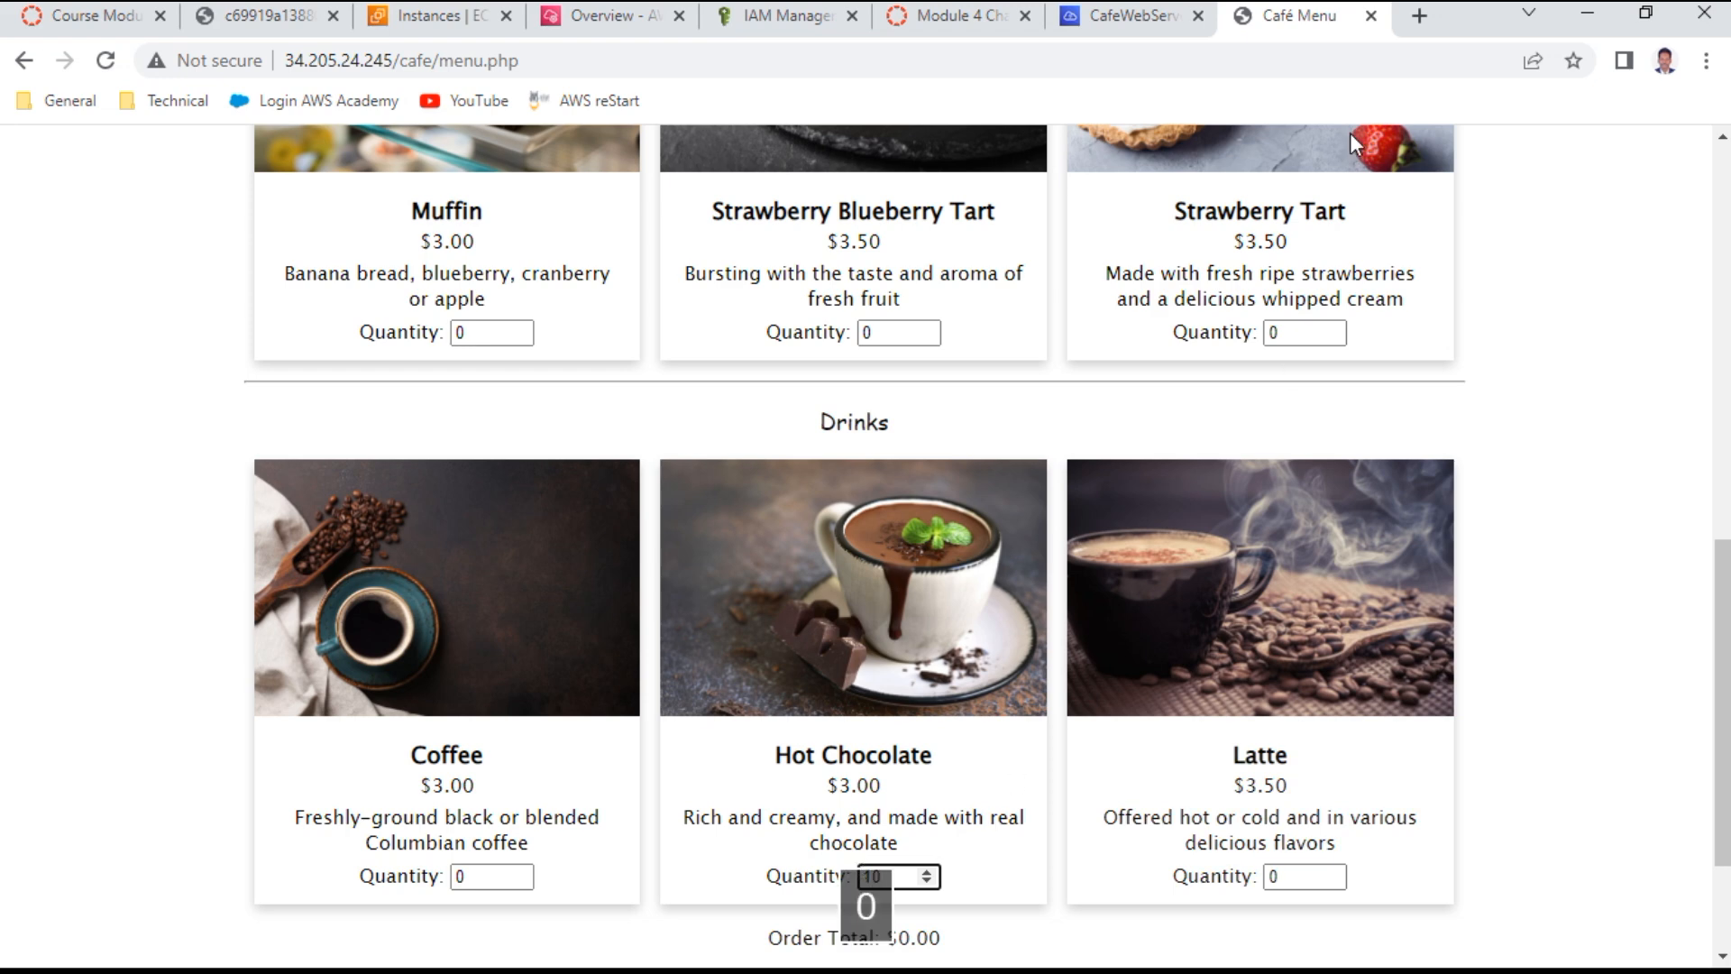
scroll(924, 408, "up", 2)
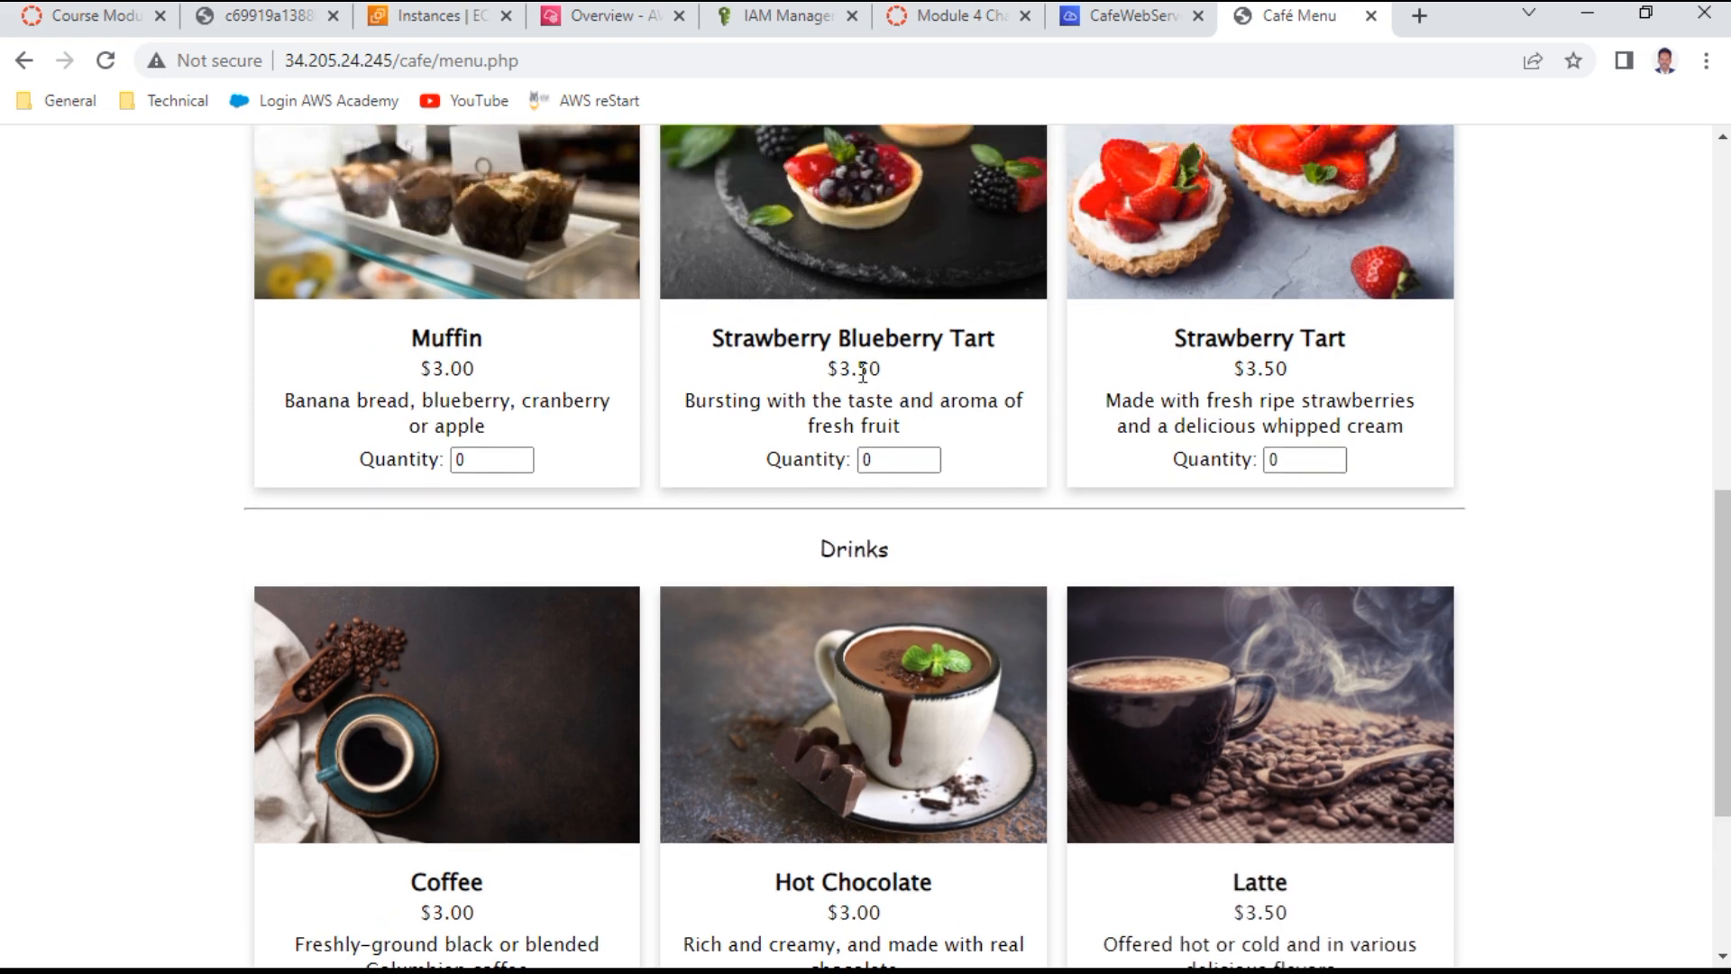
scroll(1169, 297, "up", 3)
scroll(1318, 224, "up", 1)
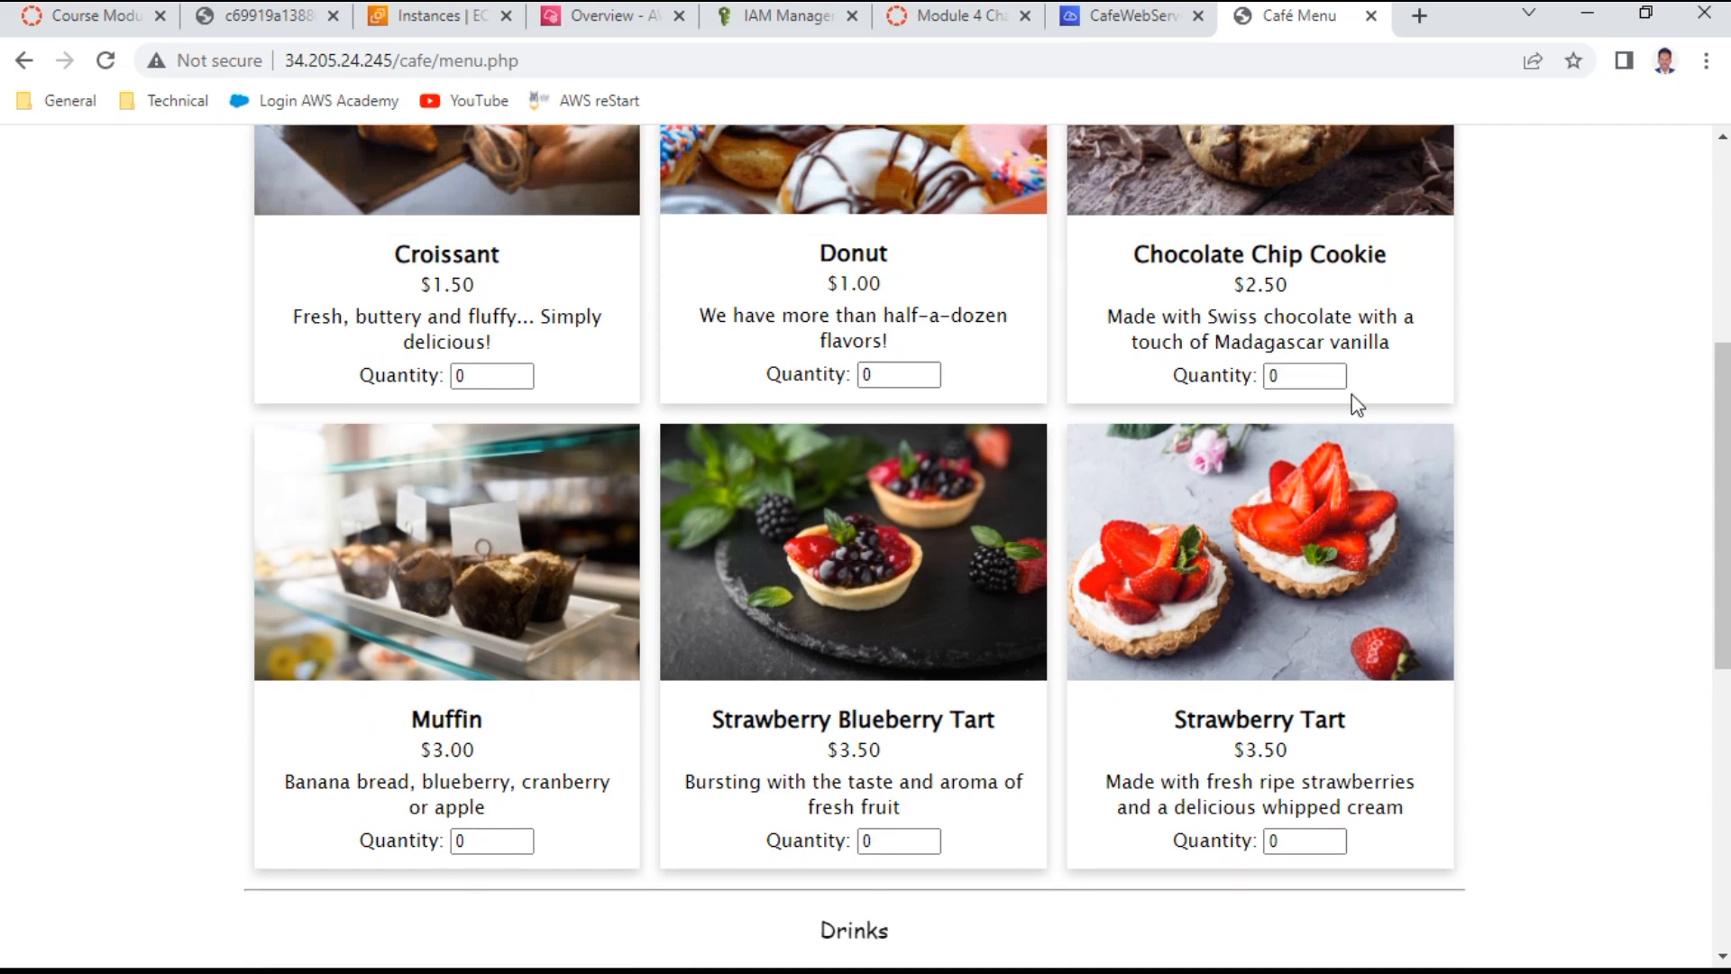
double_click(1271, 377)
type("5")
scroll(1475, 409, "down", 8)
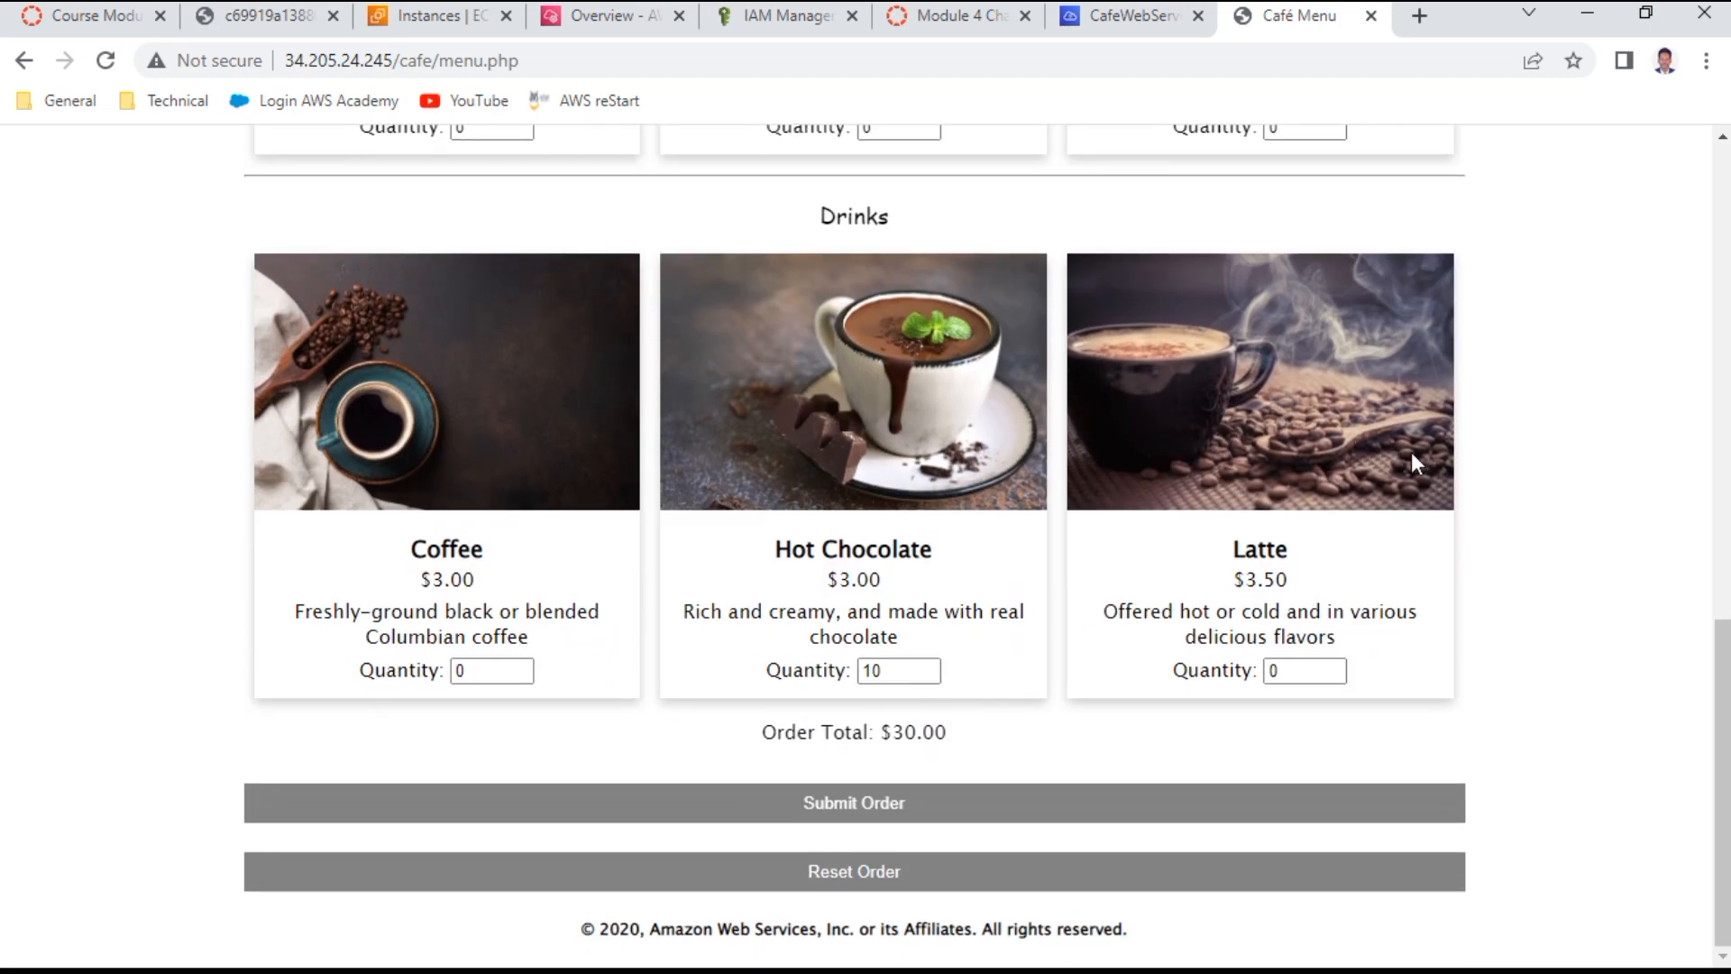
left_click(905, 810)
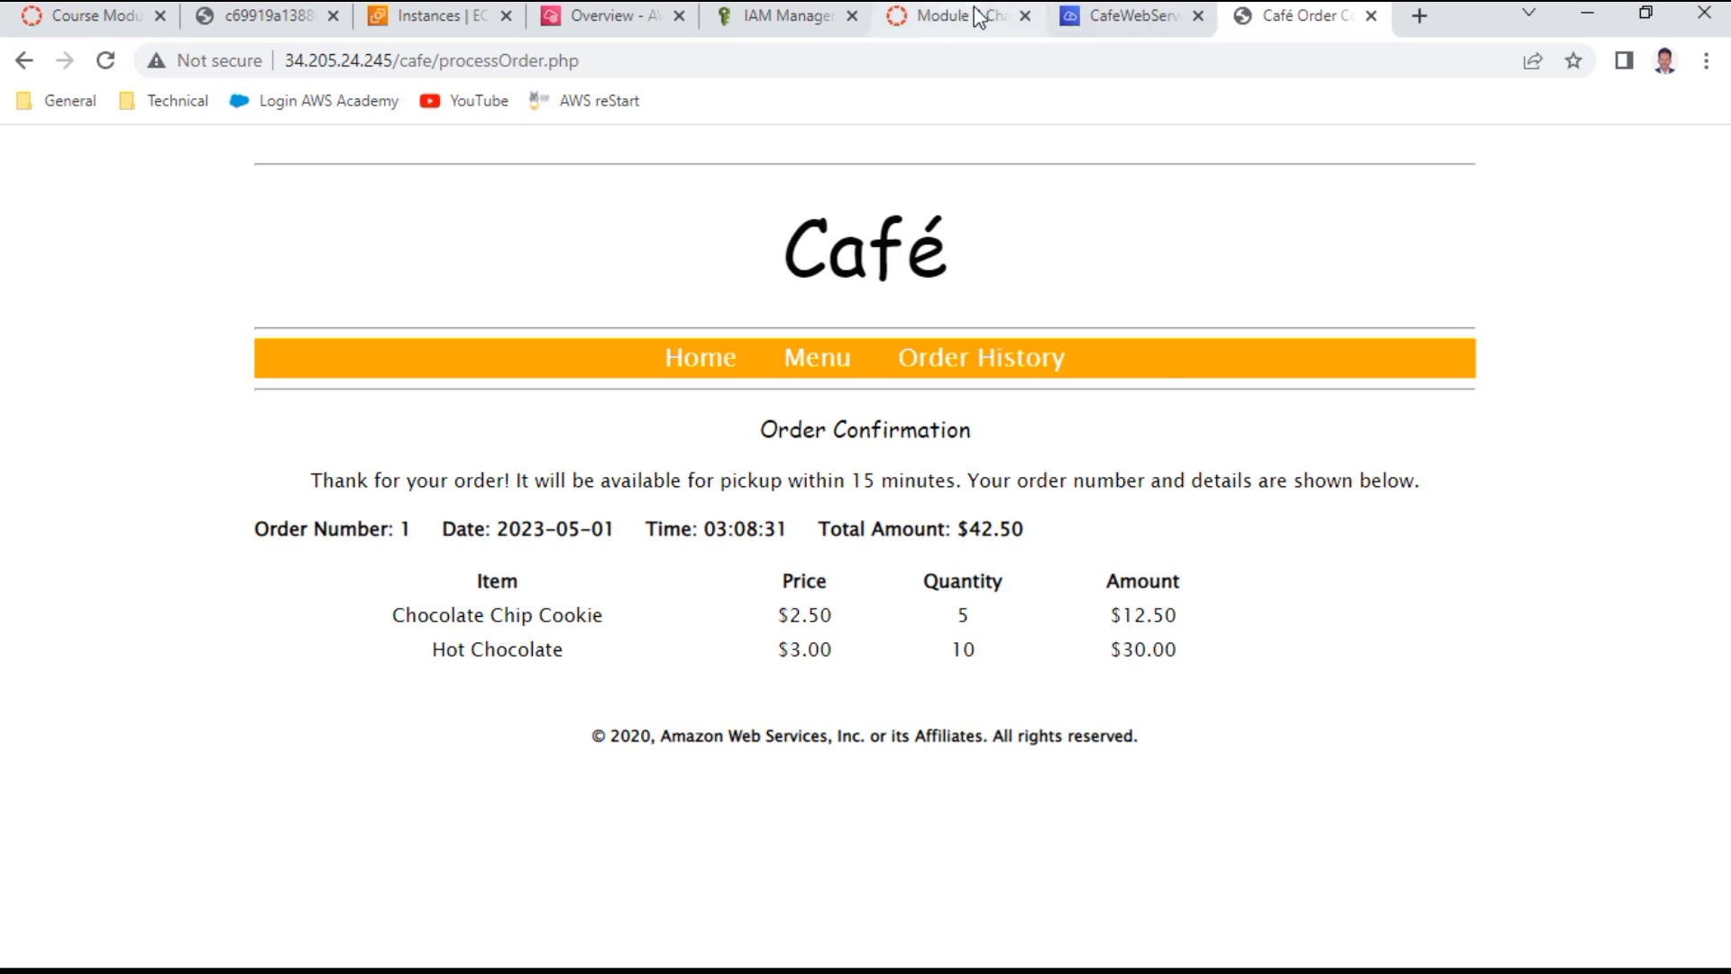
Return to the Module 4 lab instructions and read from the end of the troubleshooting section through Task 5, Testing the web application
left_click(1147, 18)
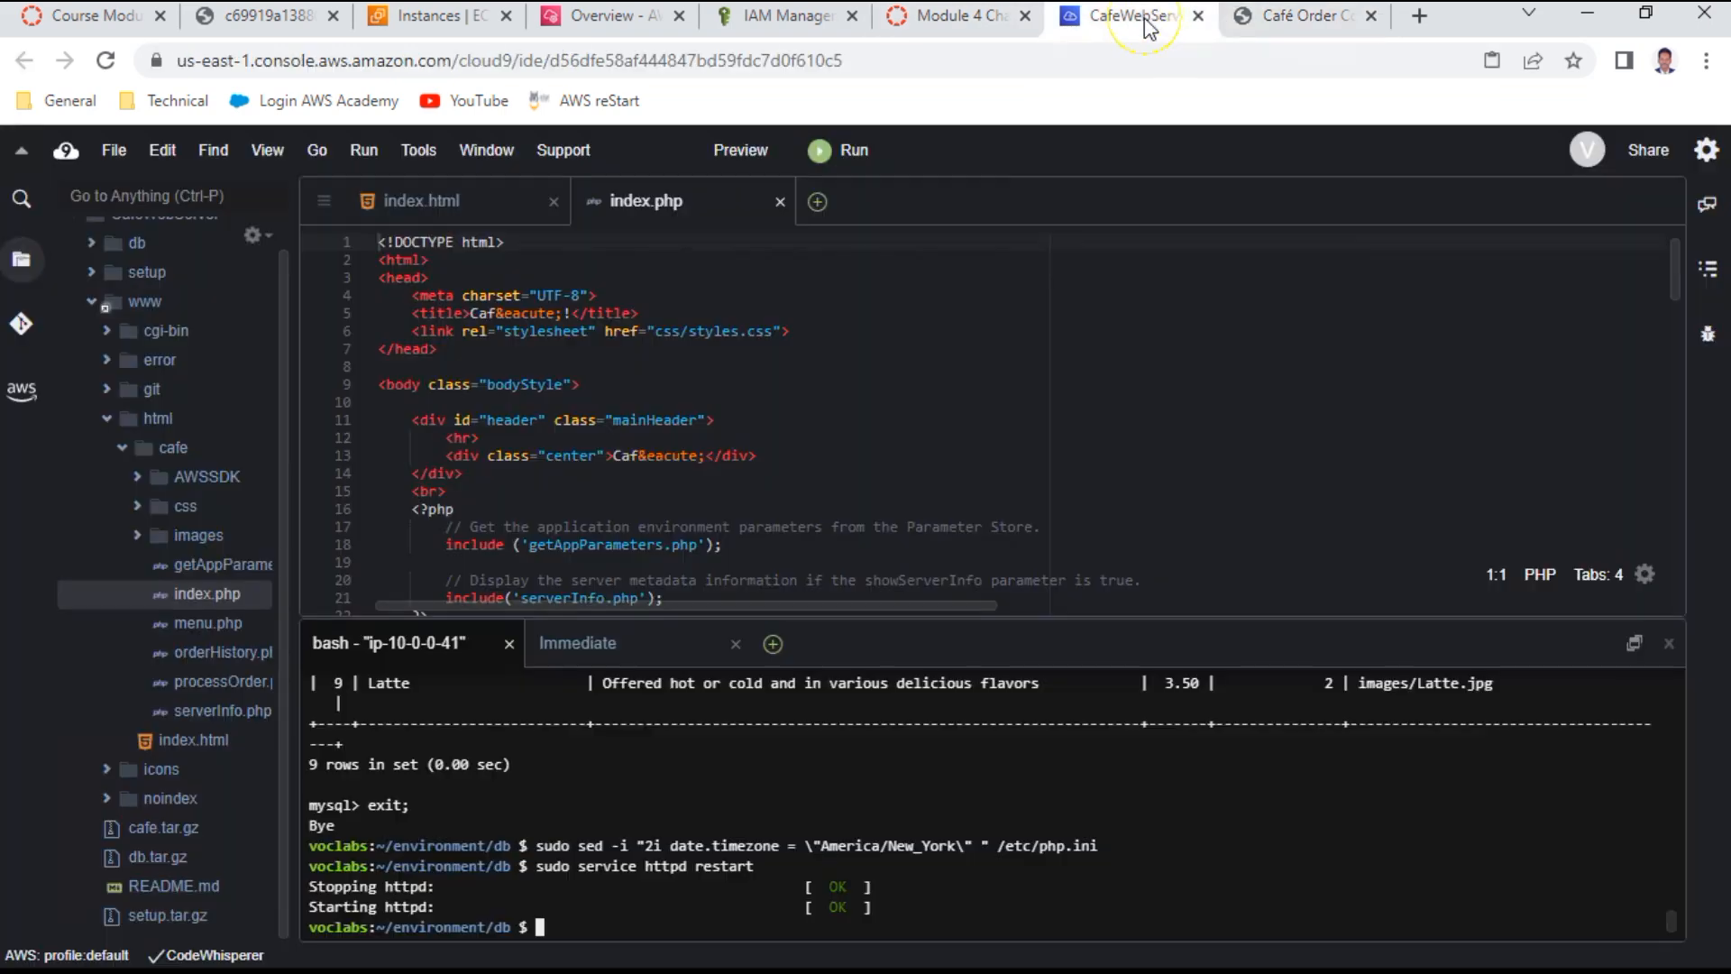
left_click(982, 19)
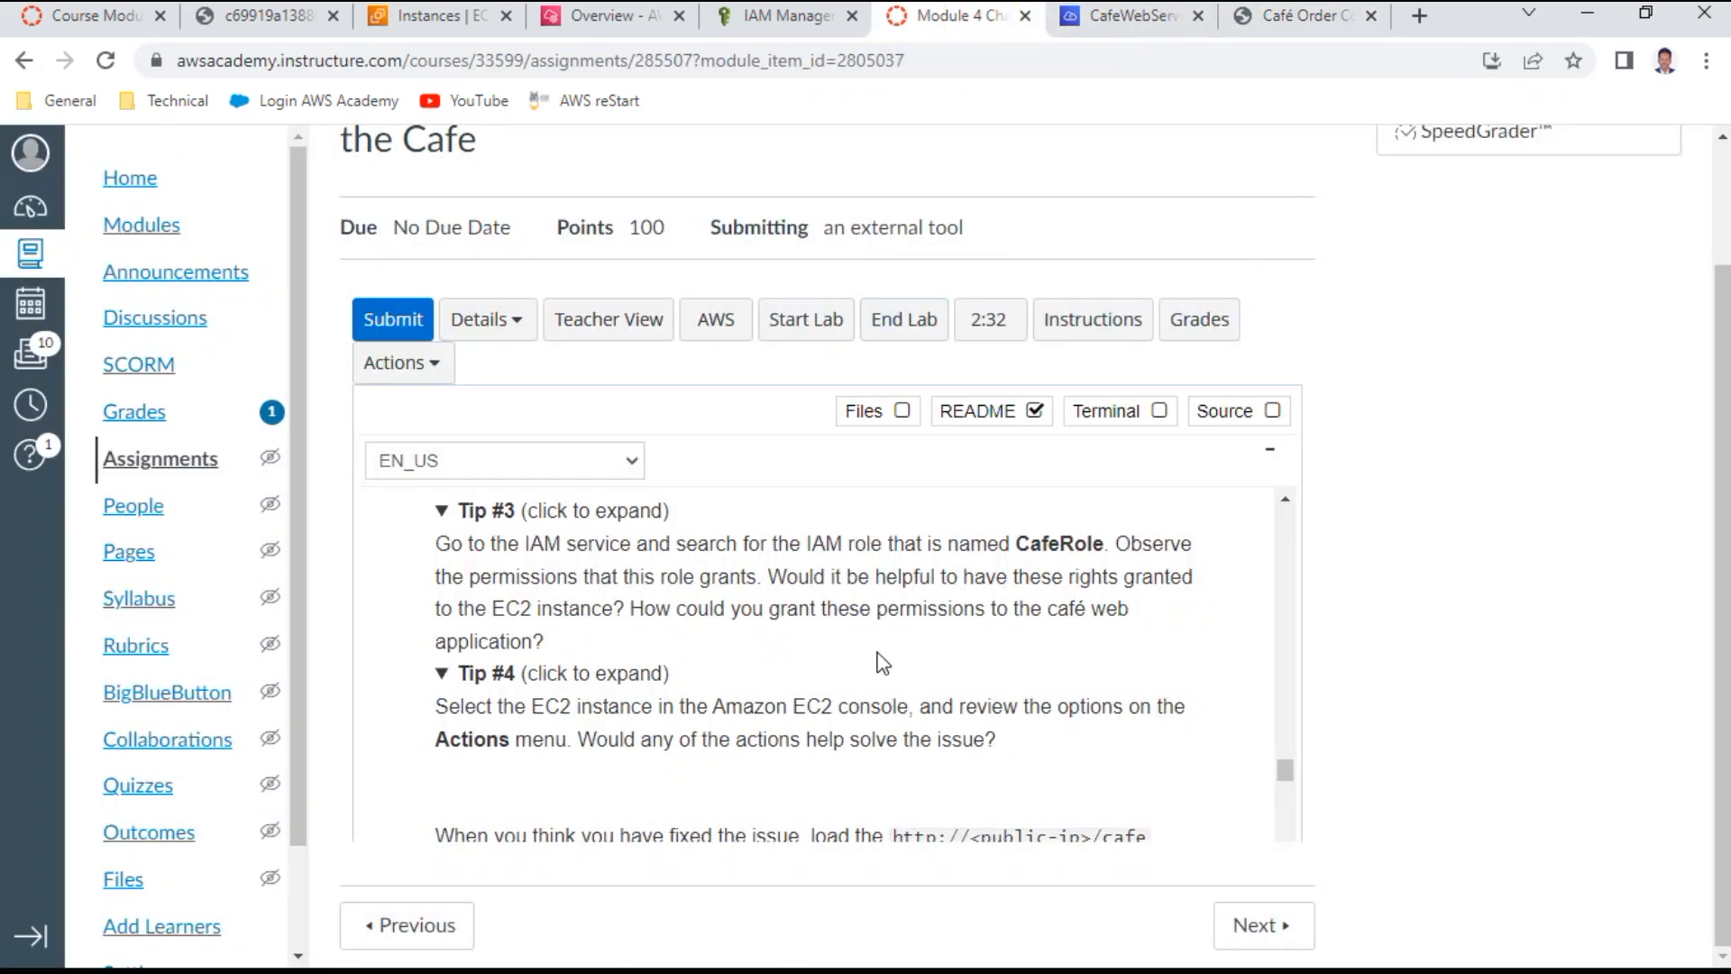
scroll(883, 663, "down", 3)
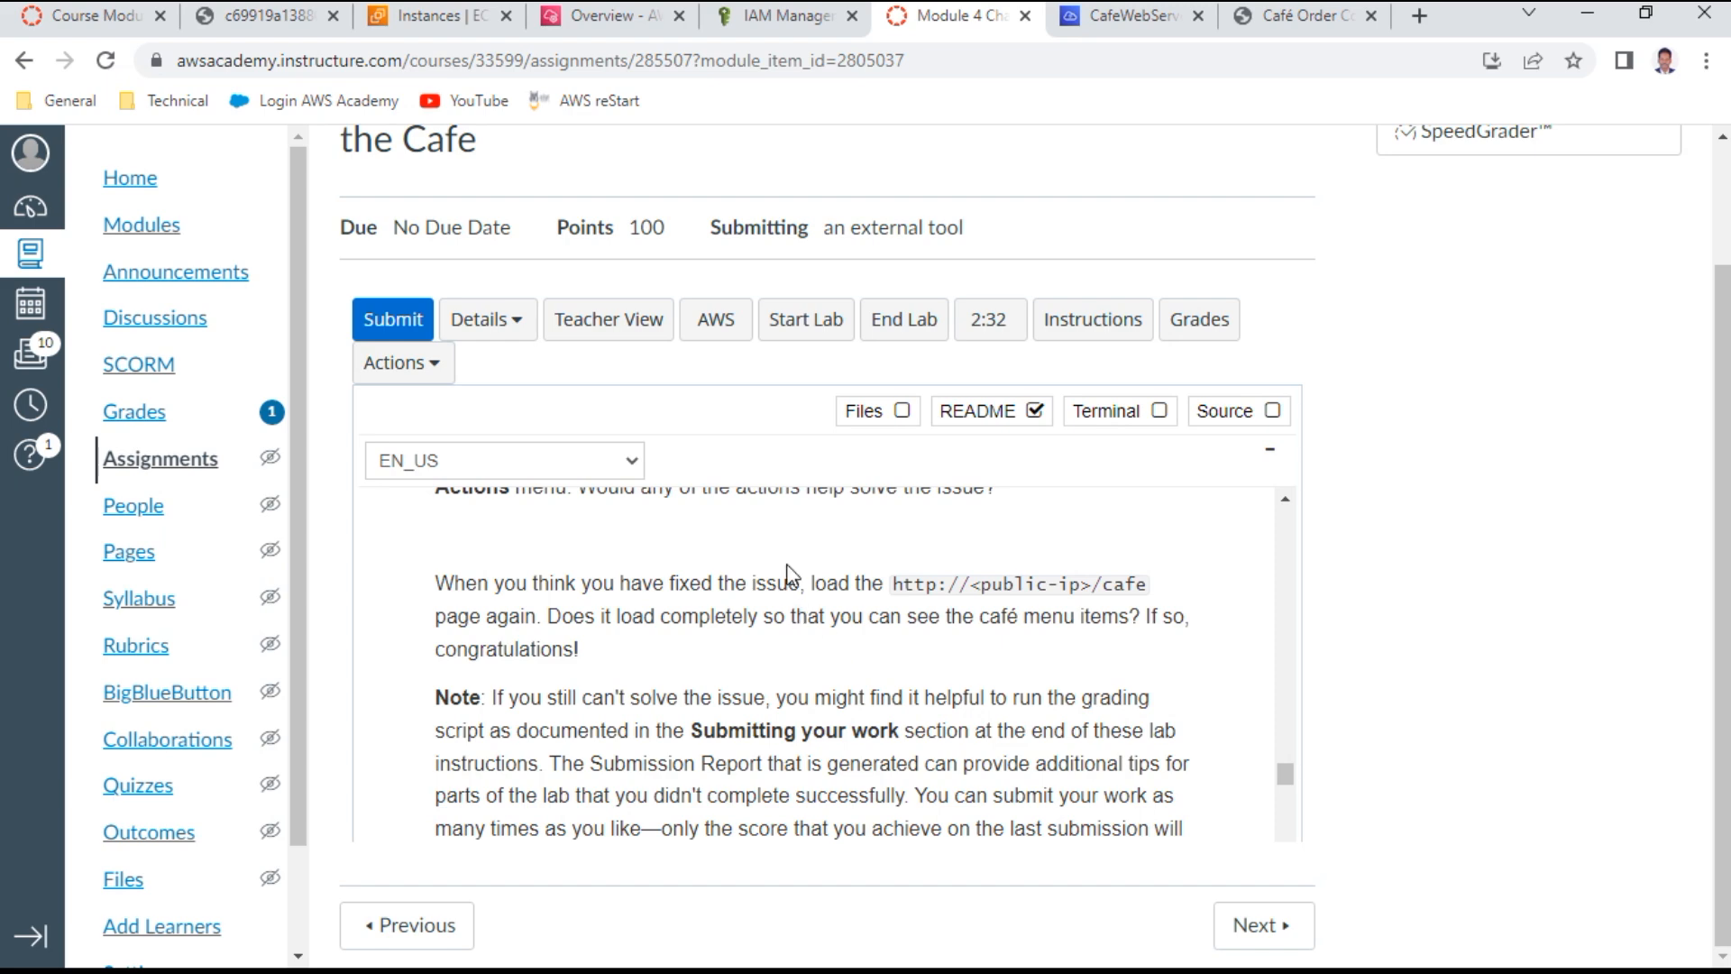
scroll(890, 652, "down", 3)
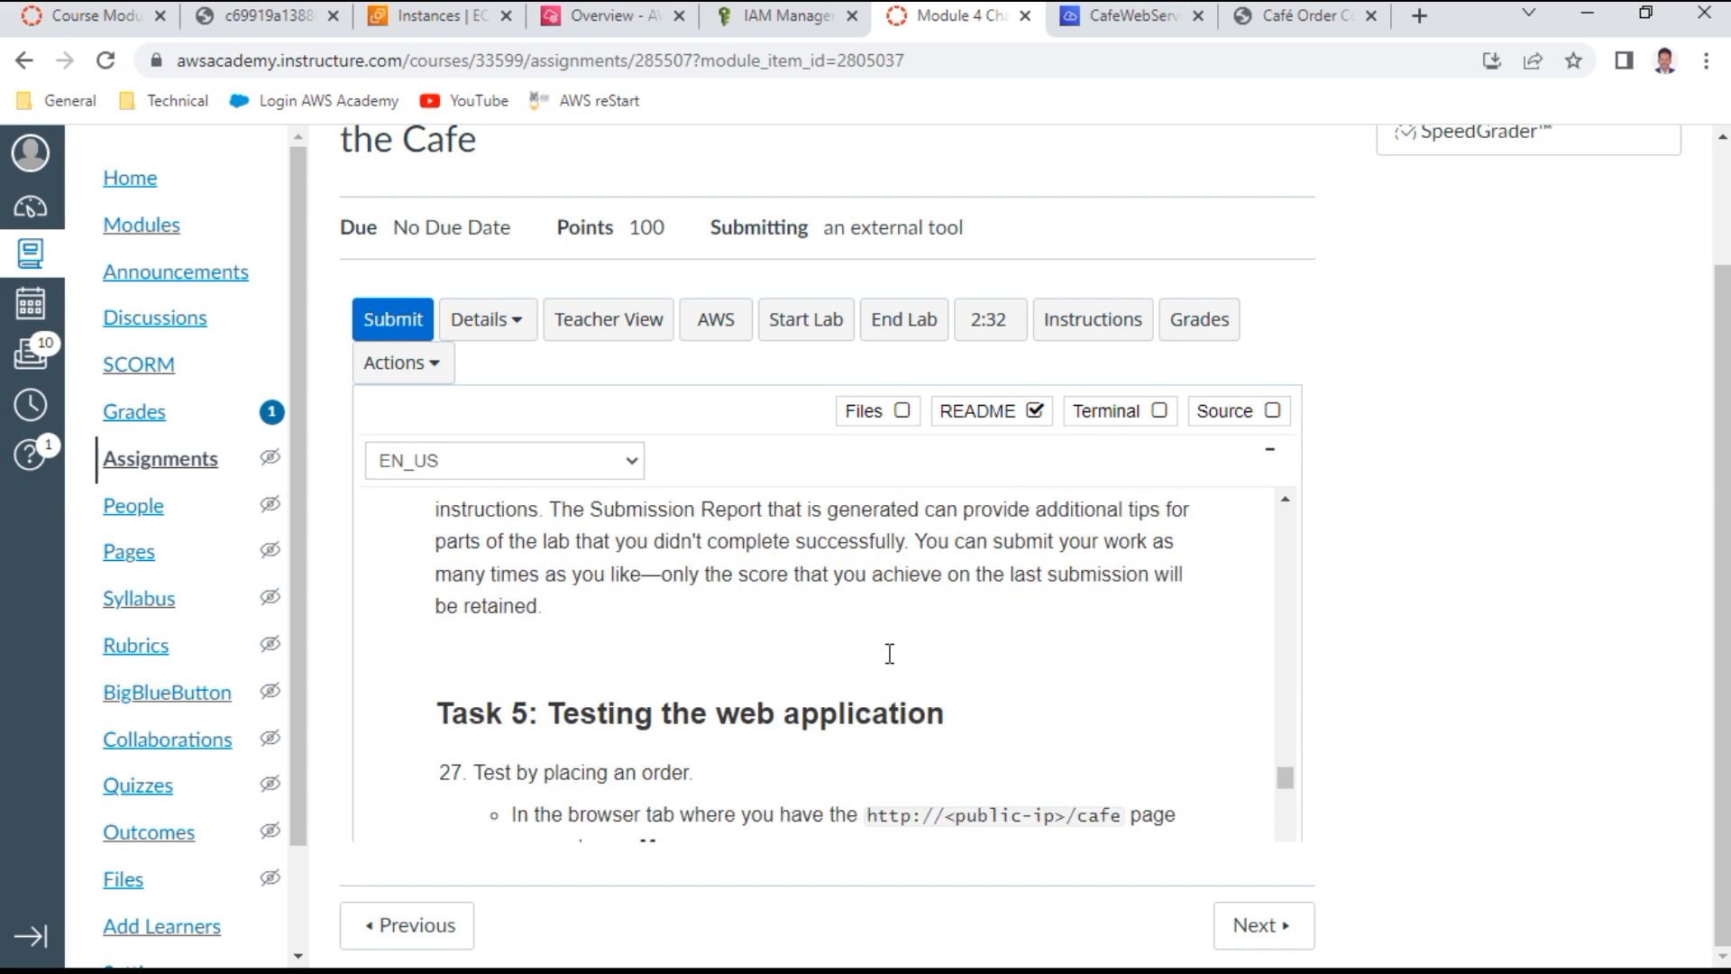
scroll(887, 653, "down", 2)
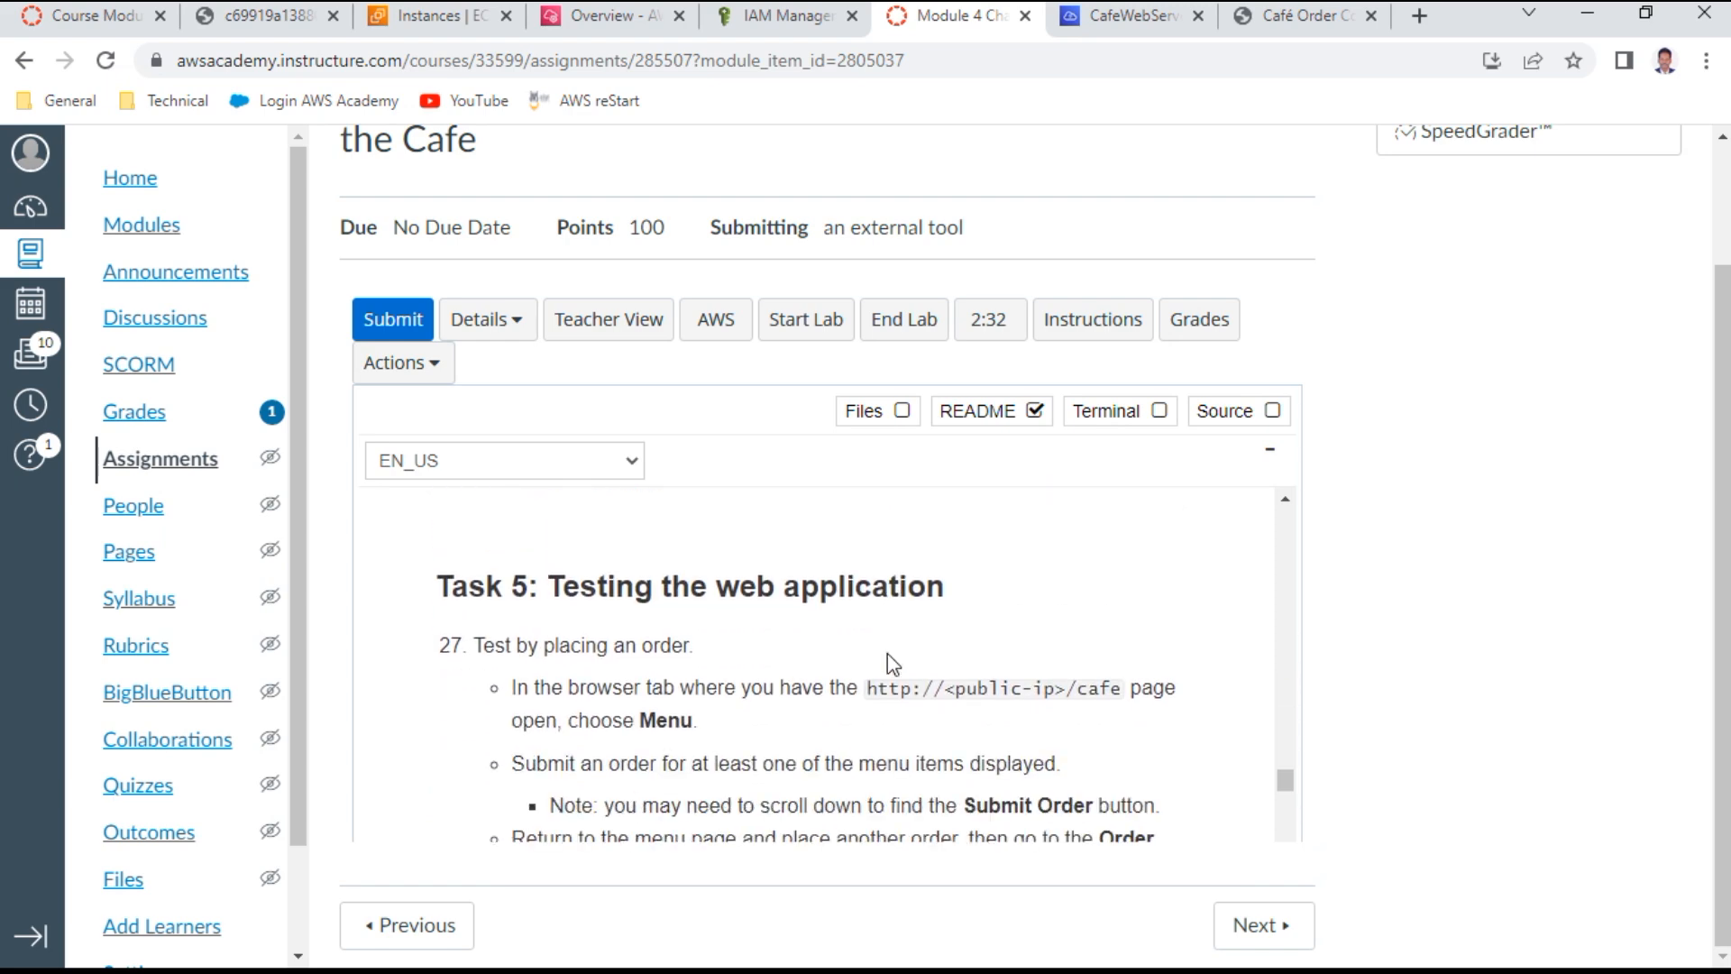
scroll(889, 664, "down", 2)
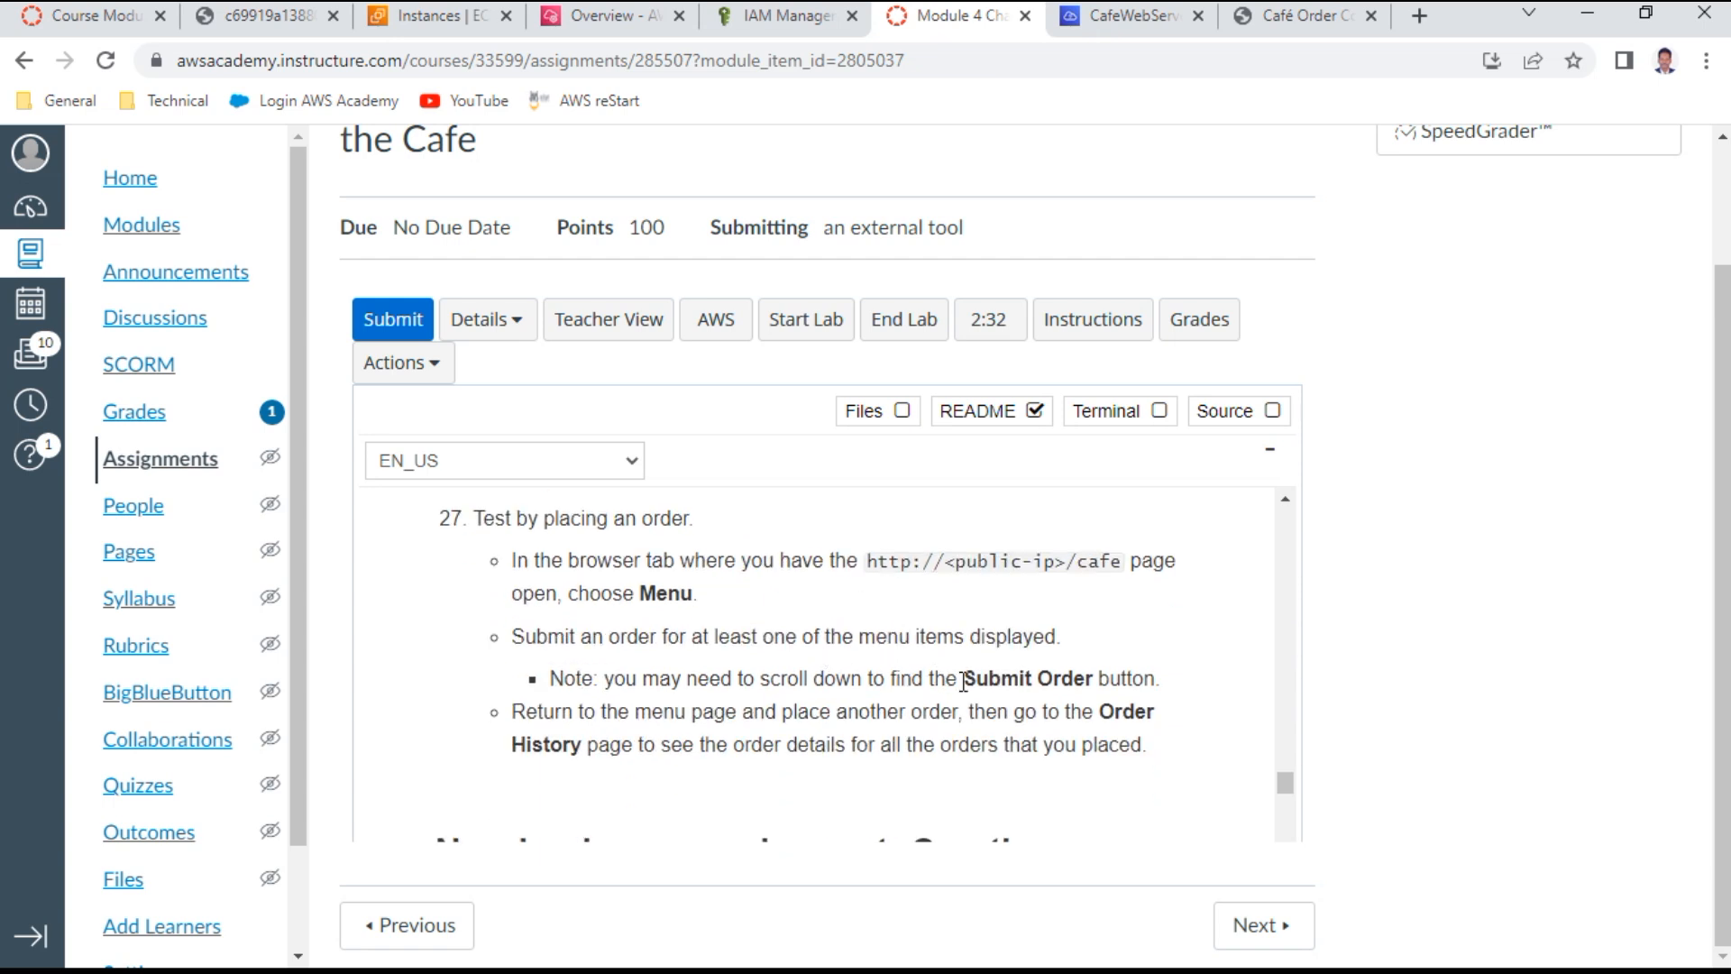
scroll(962, 688, "down", 2)
scroll(966, 691, "down", 2)
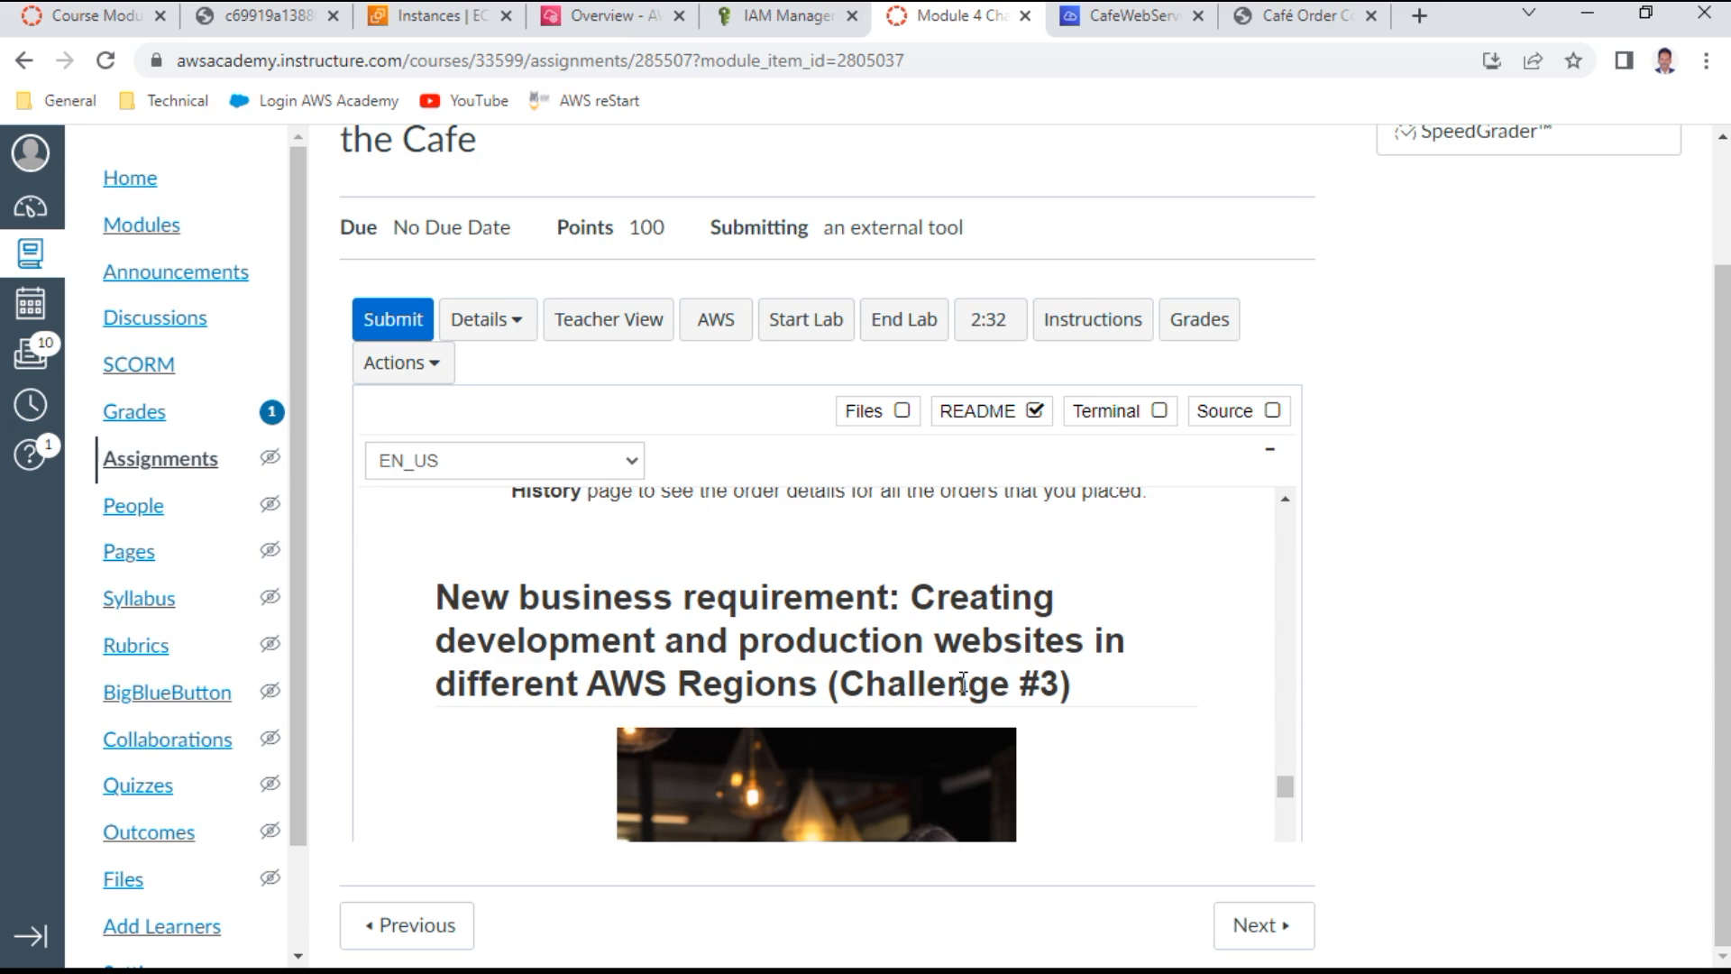
Read the Challenge #3 business requirement about development and production café websites in different AWS Regions
scroll(963, 682, "down", 2)
scroll(962, 690, "up", 2)
left_click(124, 802)
scroll(597, 643, "down", 1)
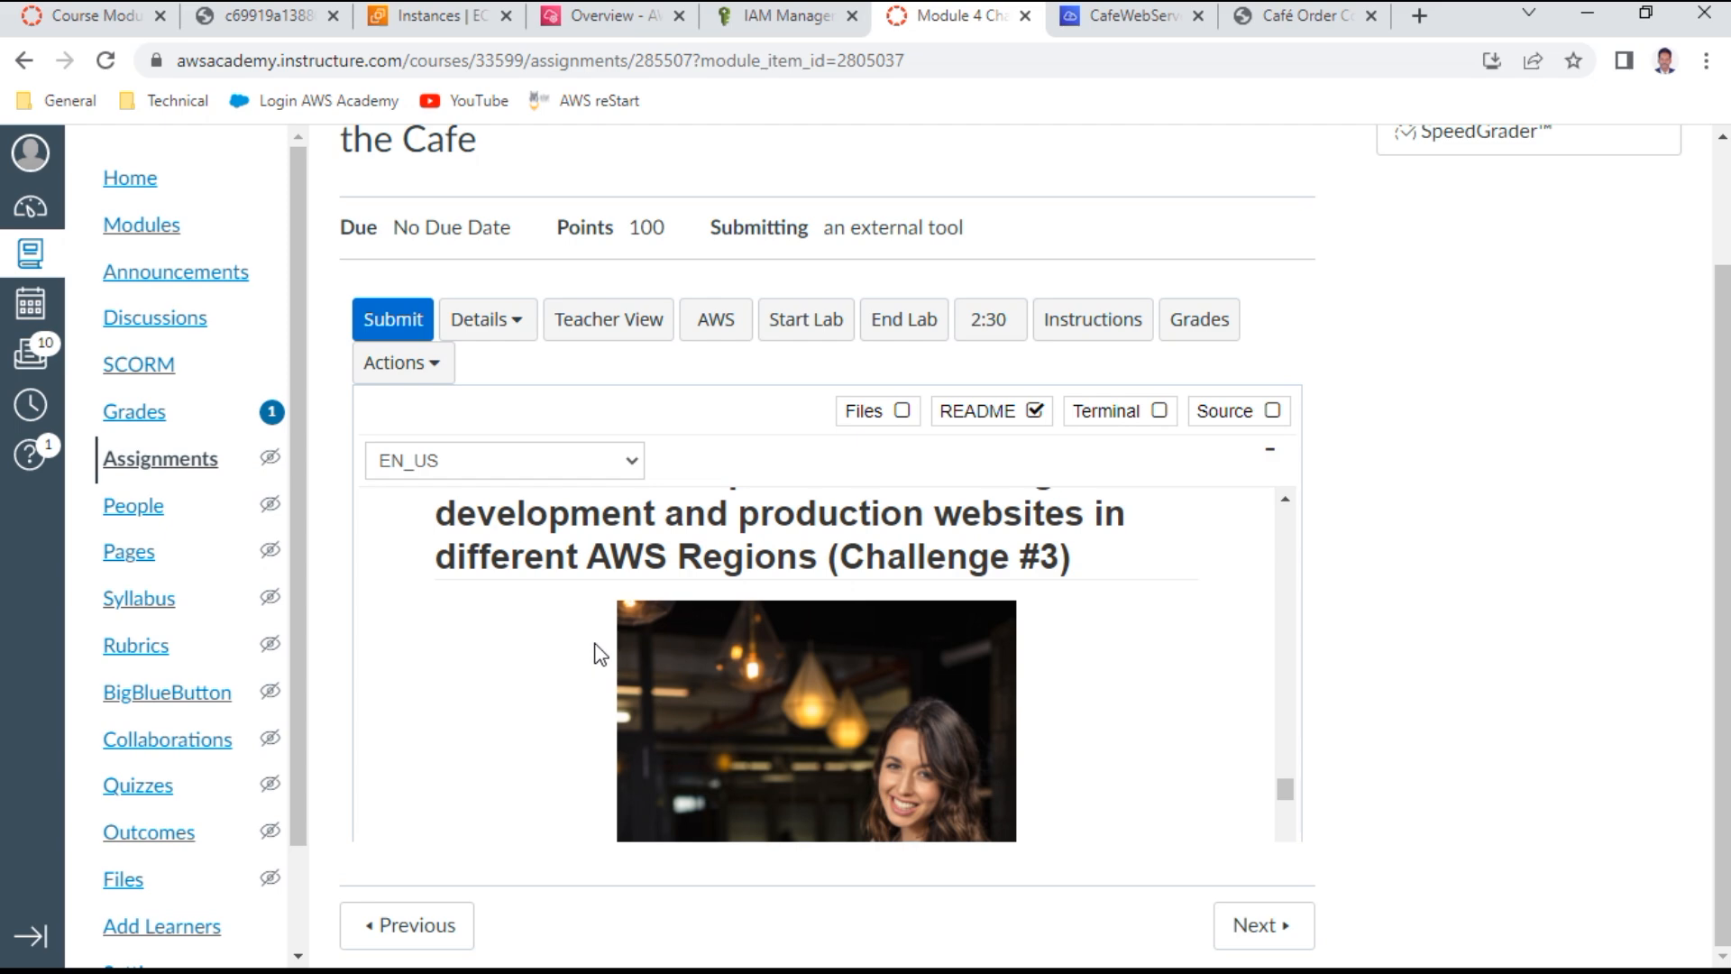
scroll(597, 655, "down", 5)
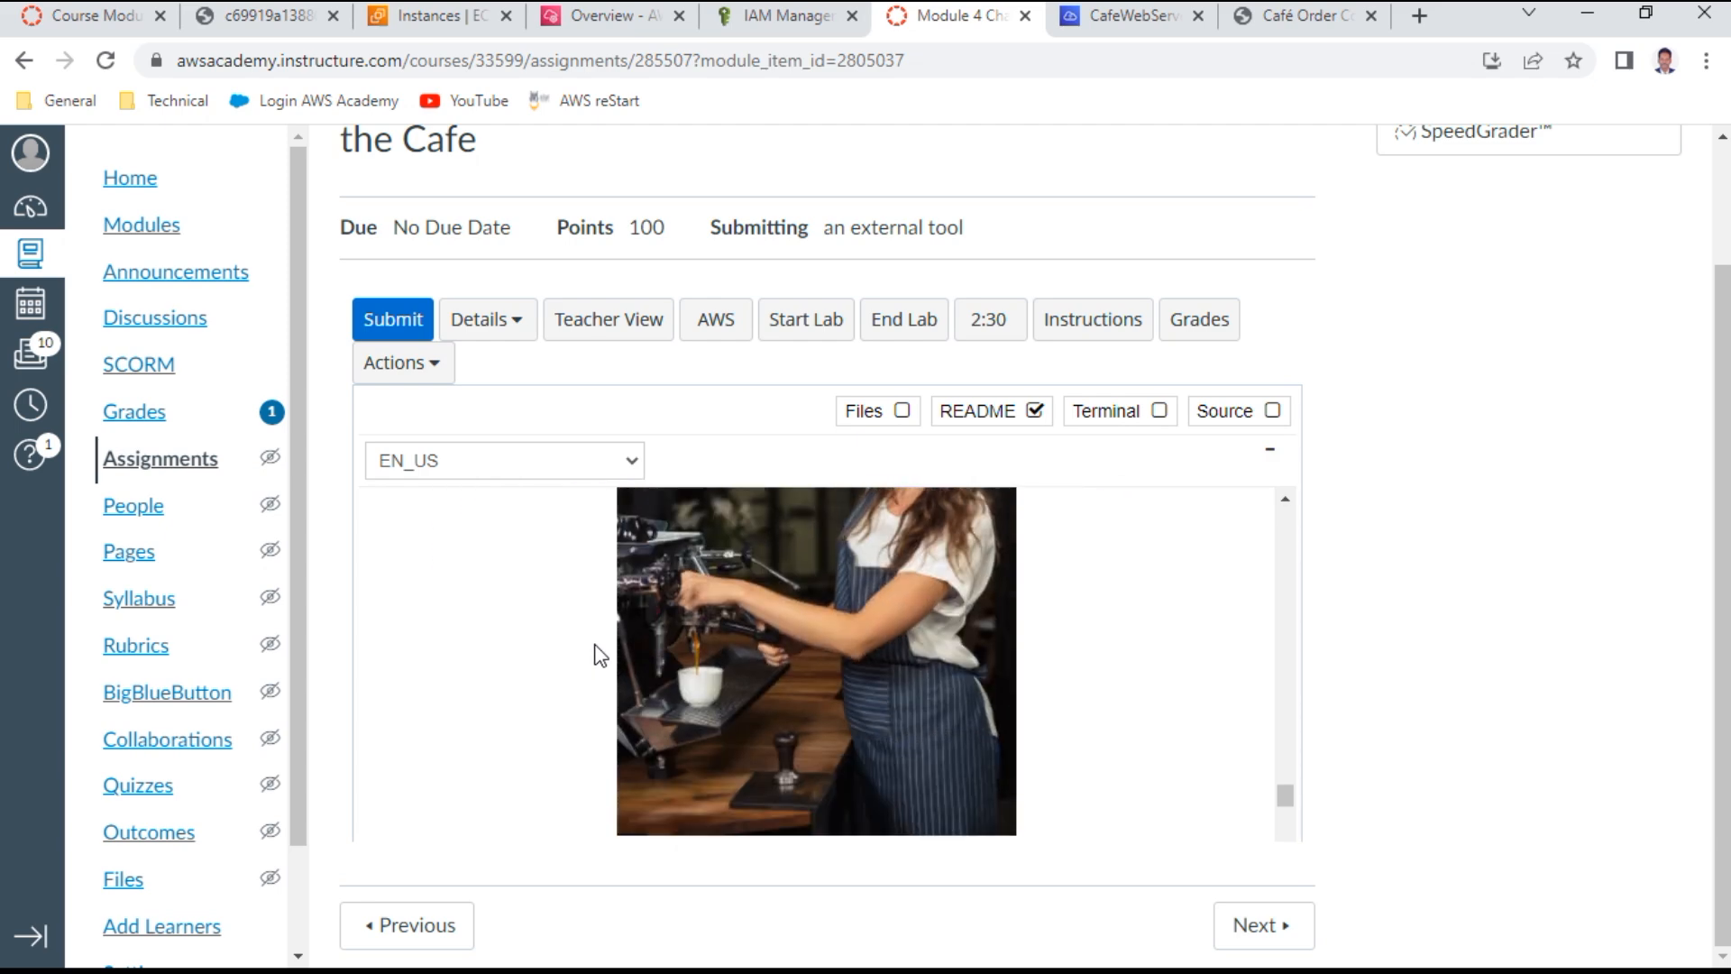
scroll(598, 655, "down", 4)
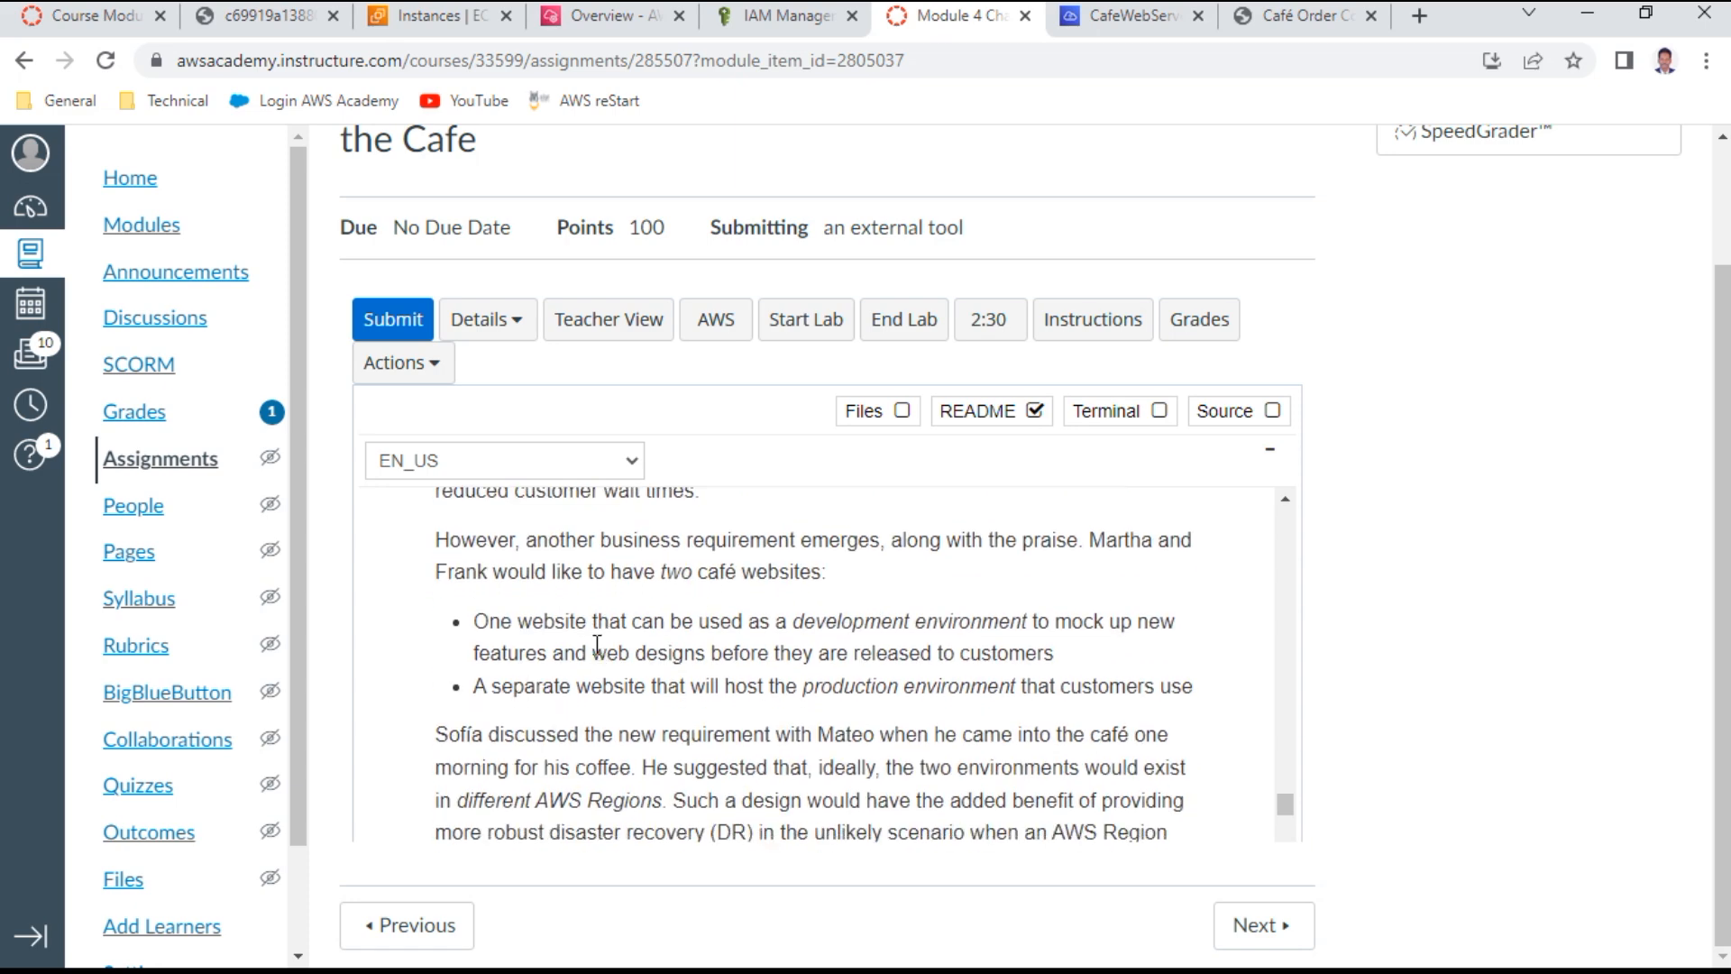
scroll(598, 646, "down", 2)
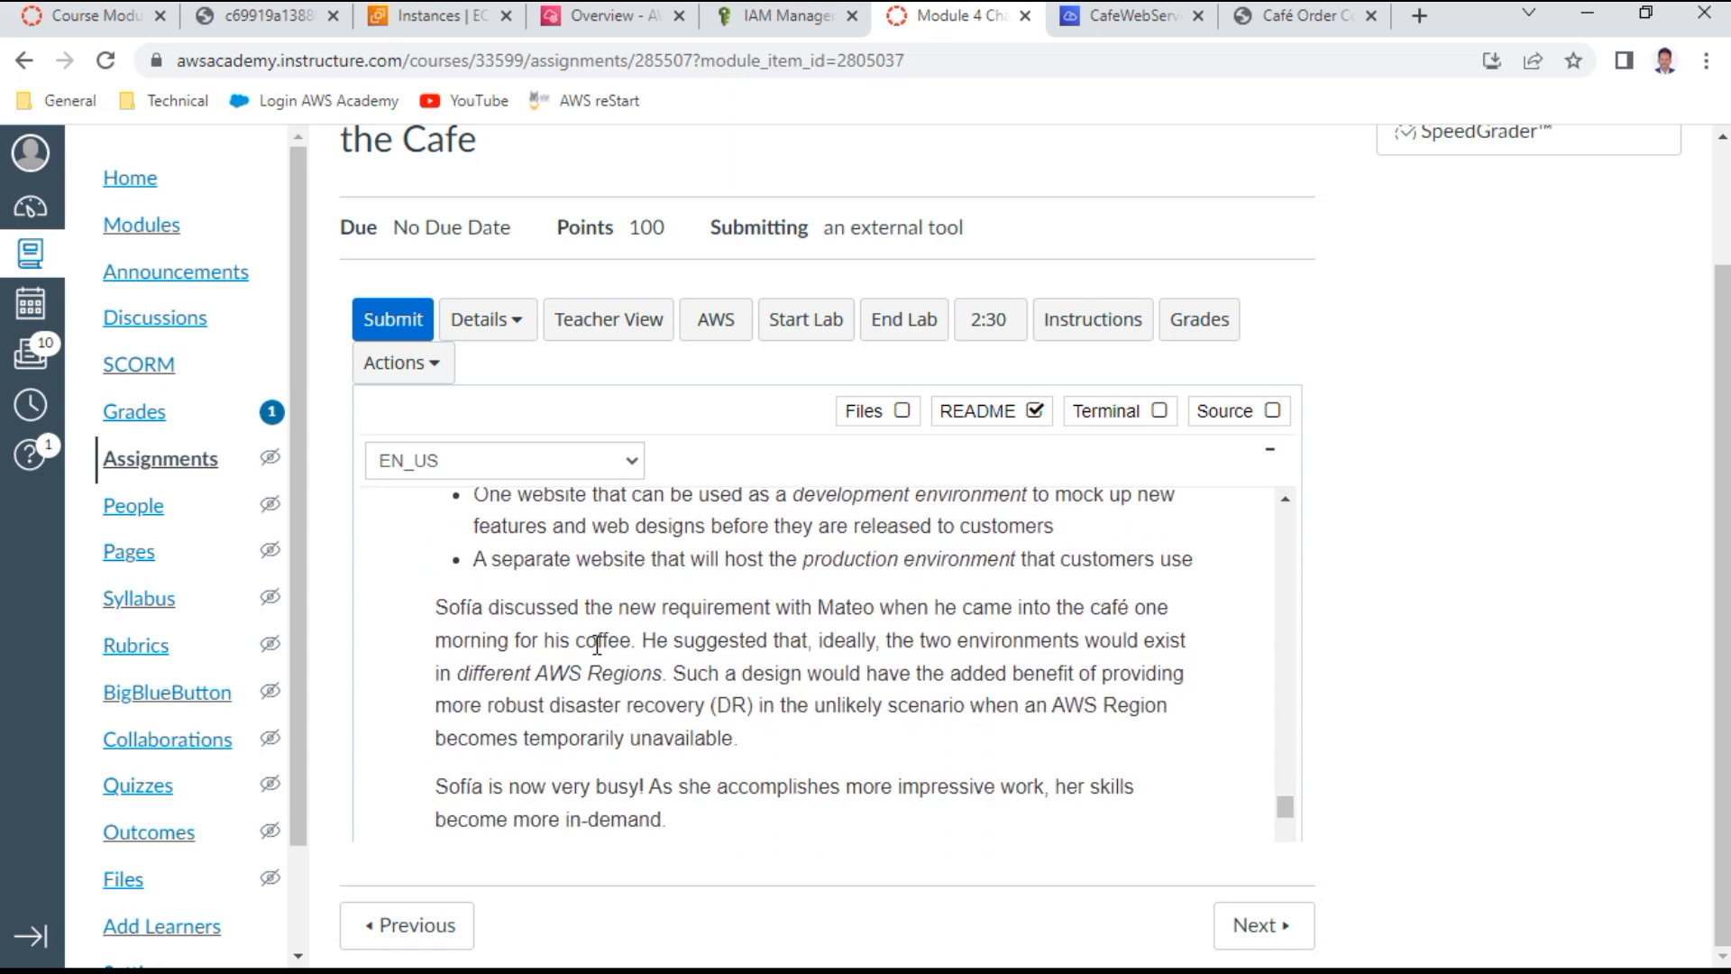
scroll(598, 644, "up", 4)
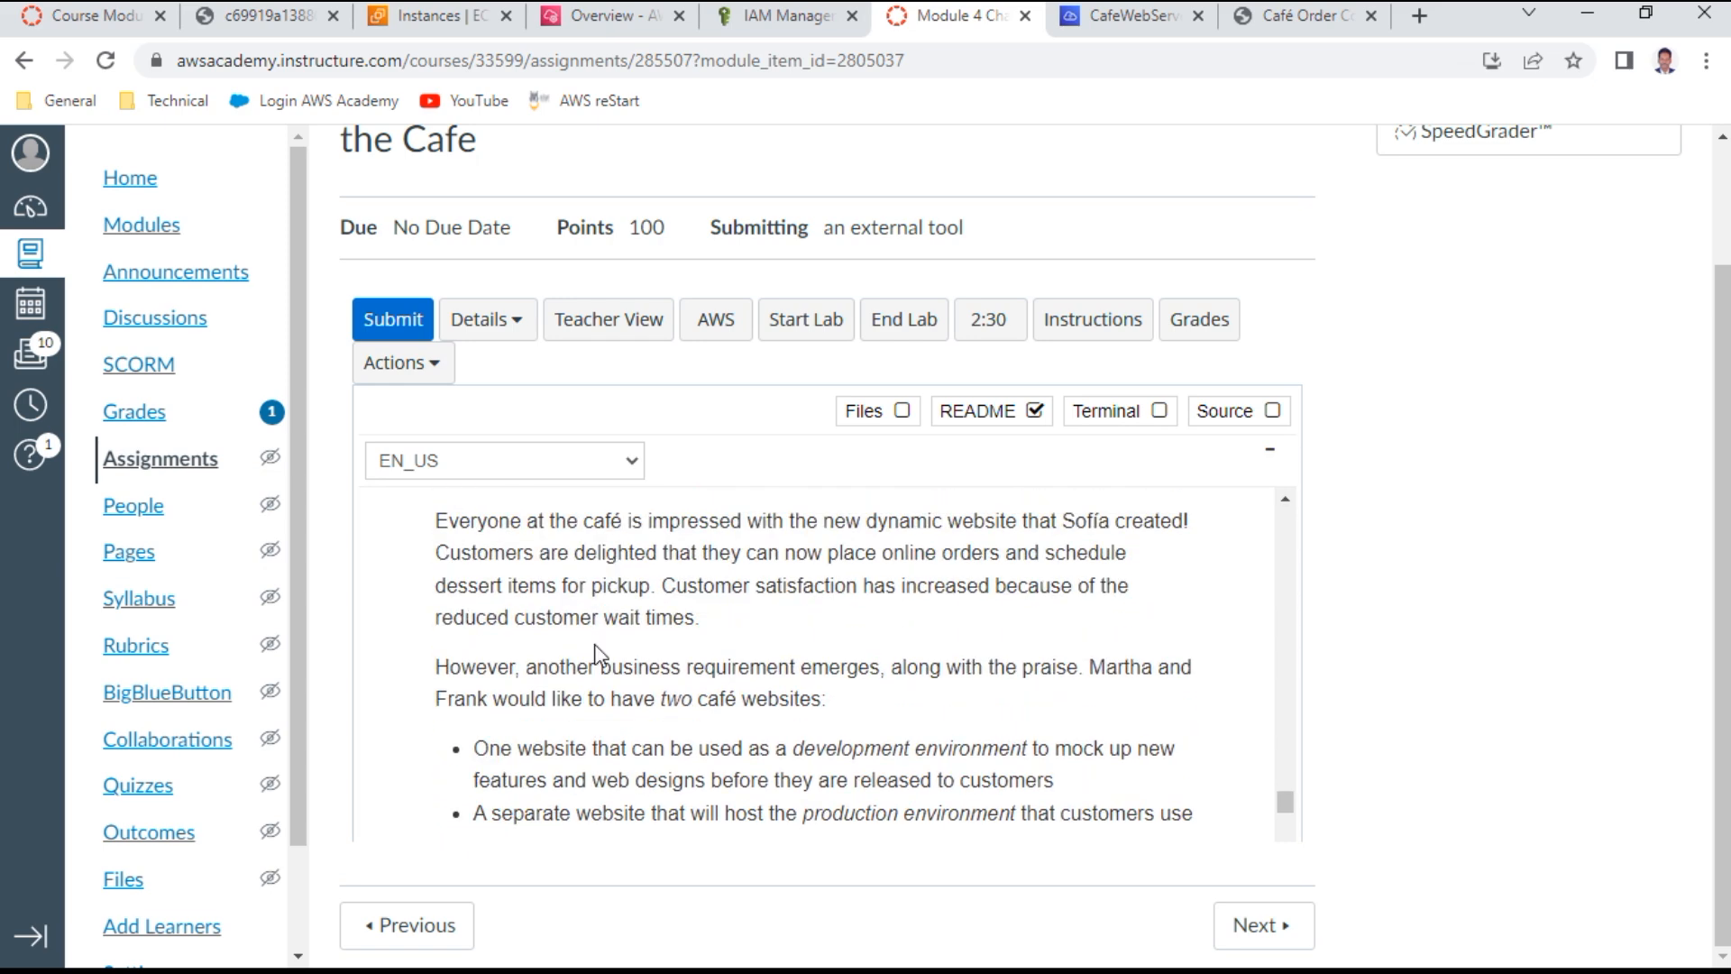
scroll(595, 647, "down", 2)
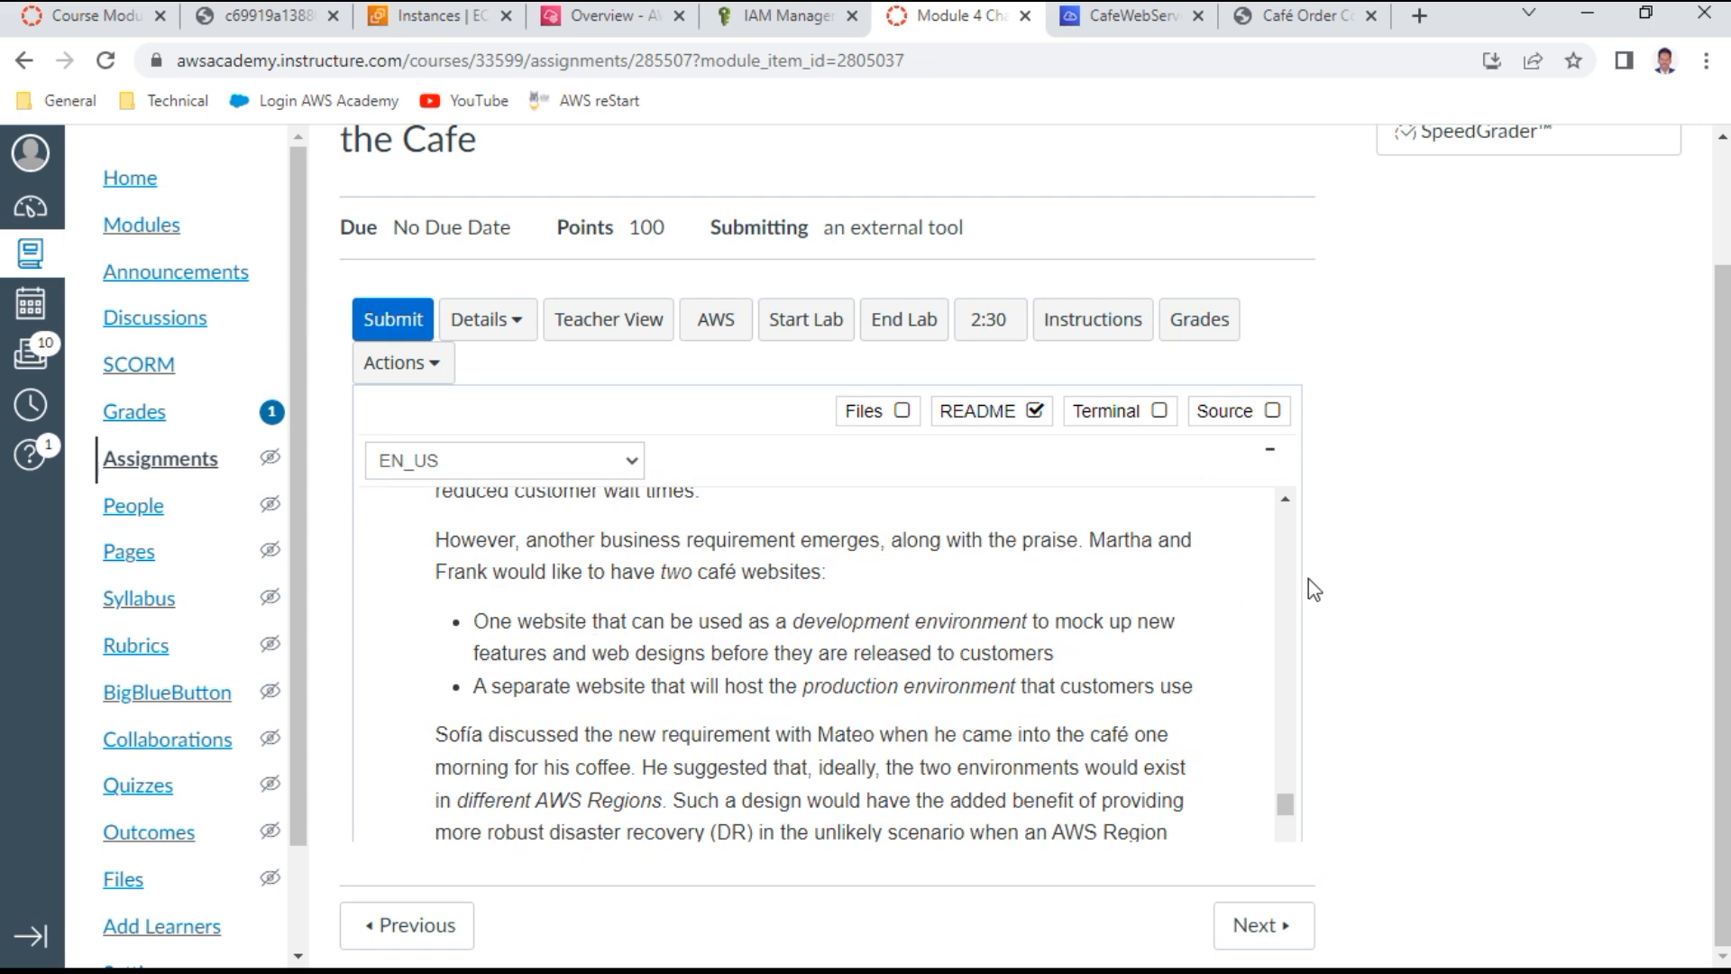
left_click_drag(591, 653, 624, 653)
left_click_drag(747, 665, 1025, 668)
left_click_drag(740, 695, 1198, 695)
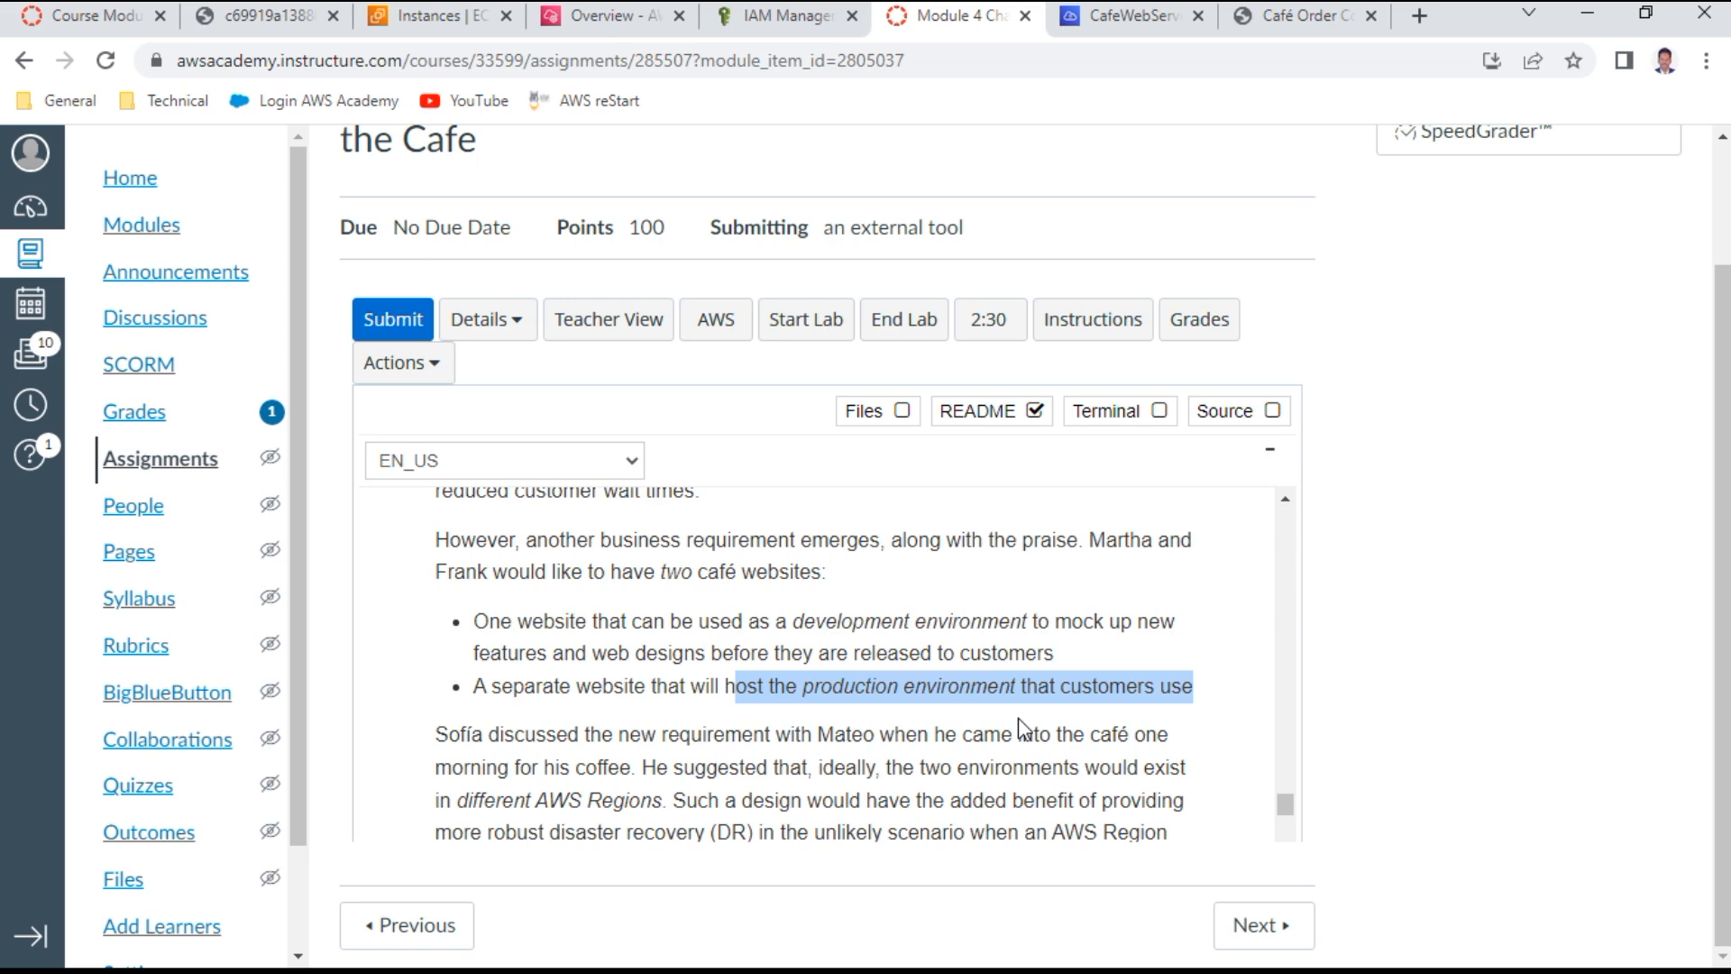
scroll(1023, 729, "down", 1)
scroll(1023, 728, "down", 1)
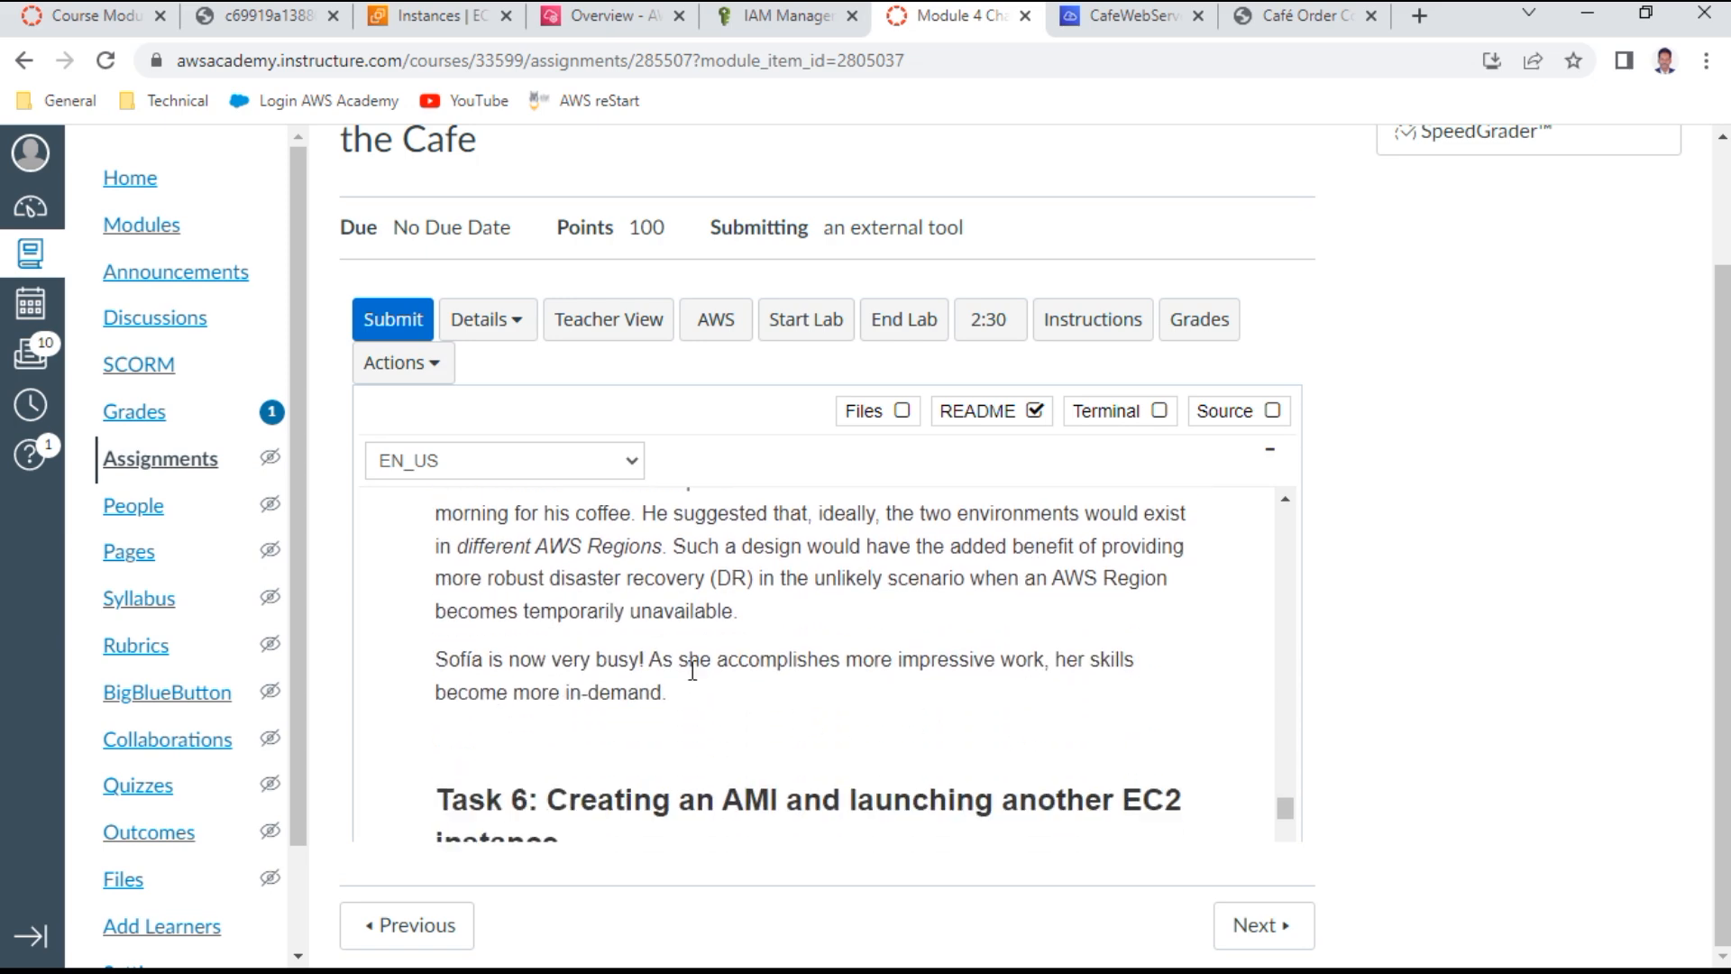
left_click_drag(687, 667, 1143, 664)
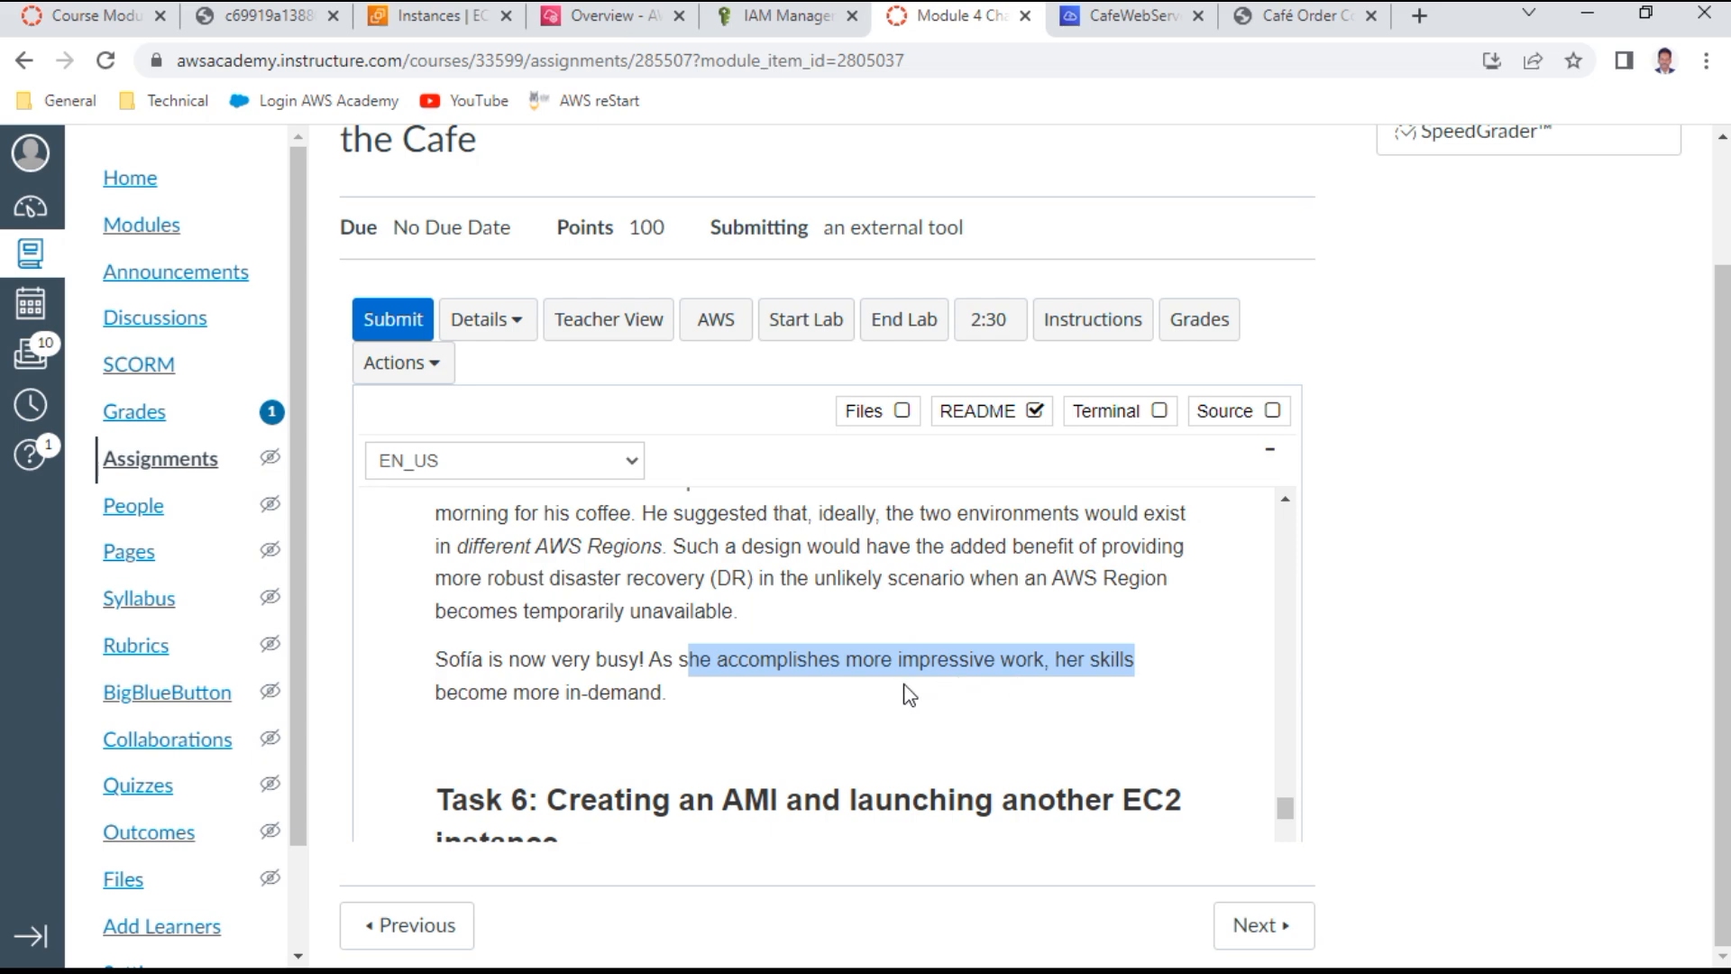
Read the start of Task 6, copy the hostname and ssh-keygen commands from step 28, and switch to the Cloud9 terminal
scroll(909, 695, "down", 2)
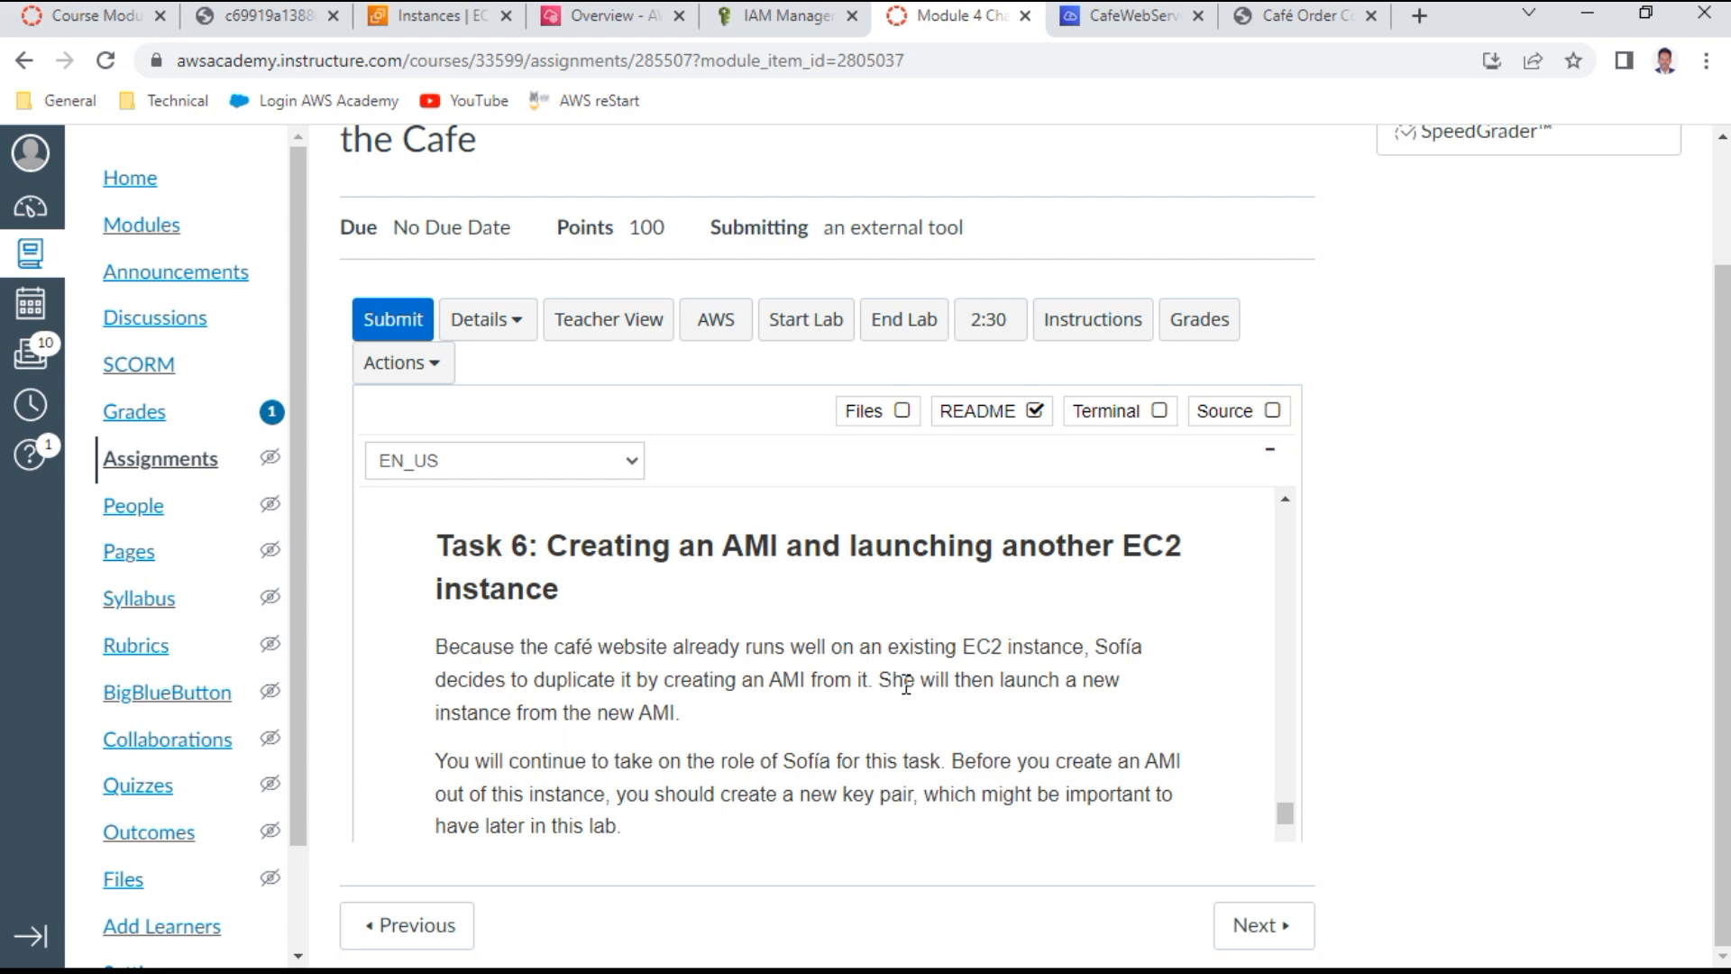
scroll(906, 685, "down", 1)
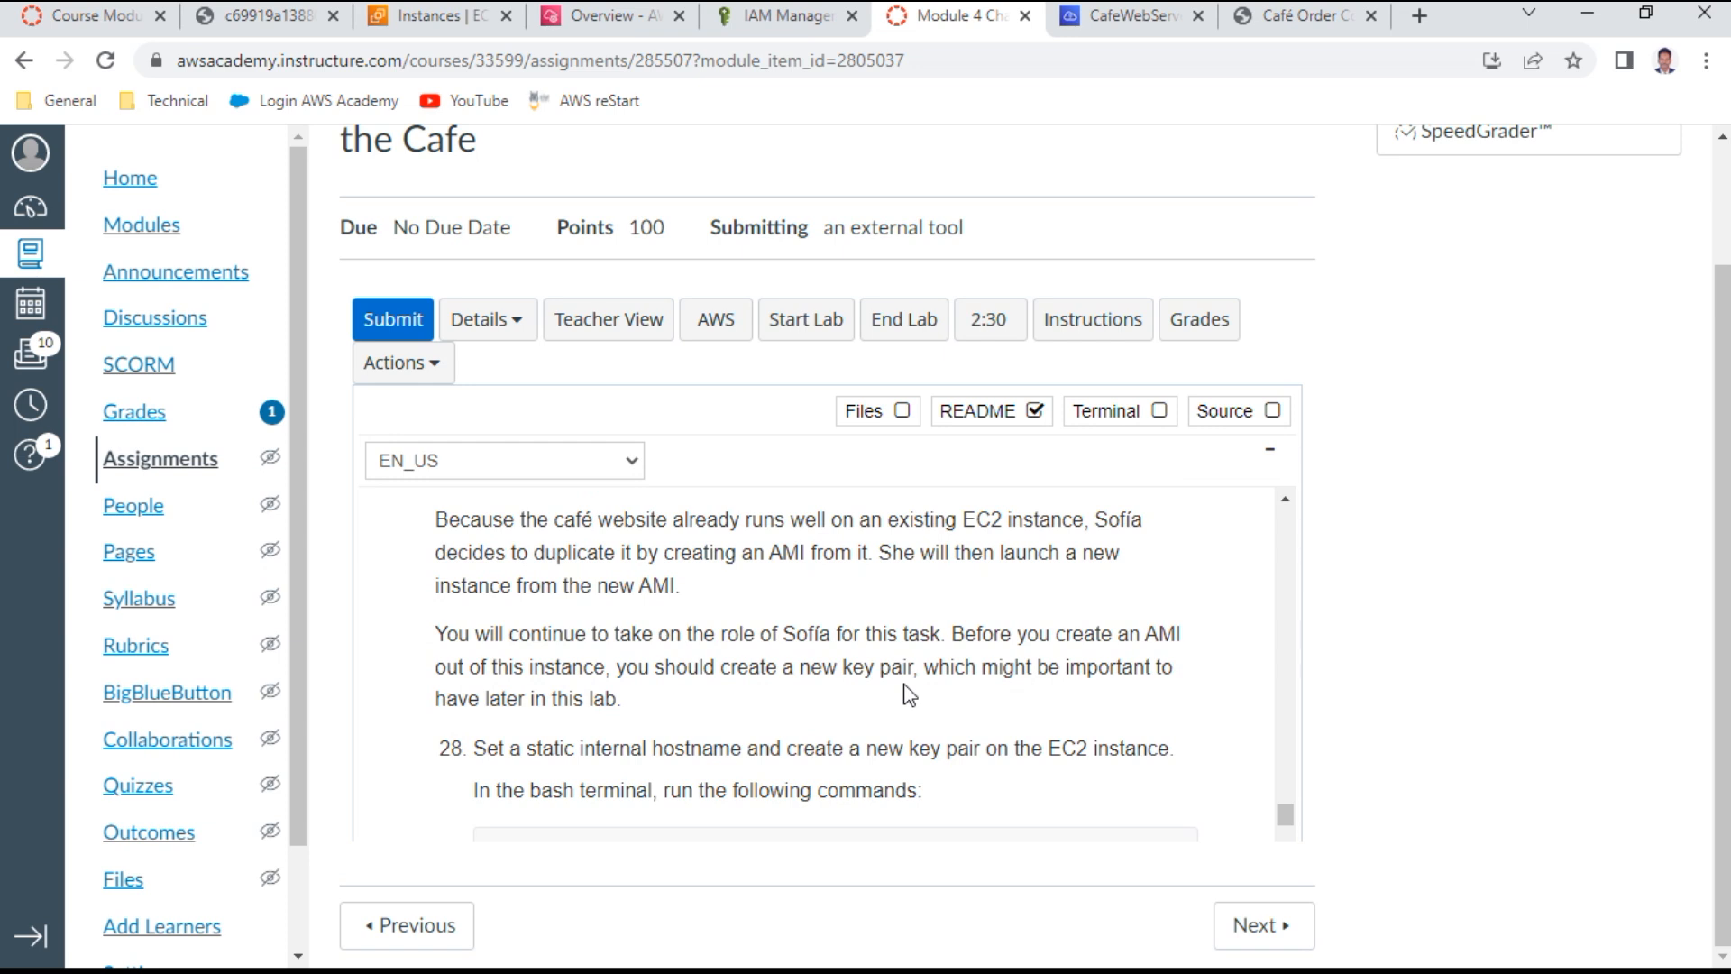
scroll(909, 694, "down", 1)
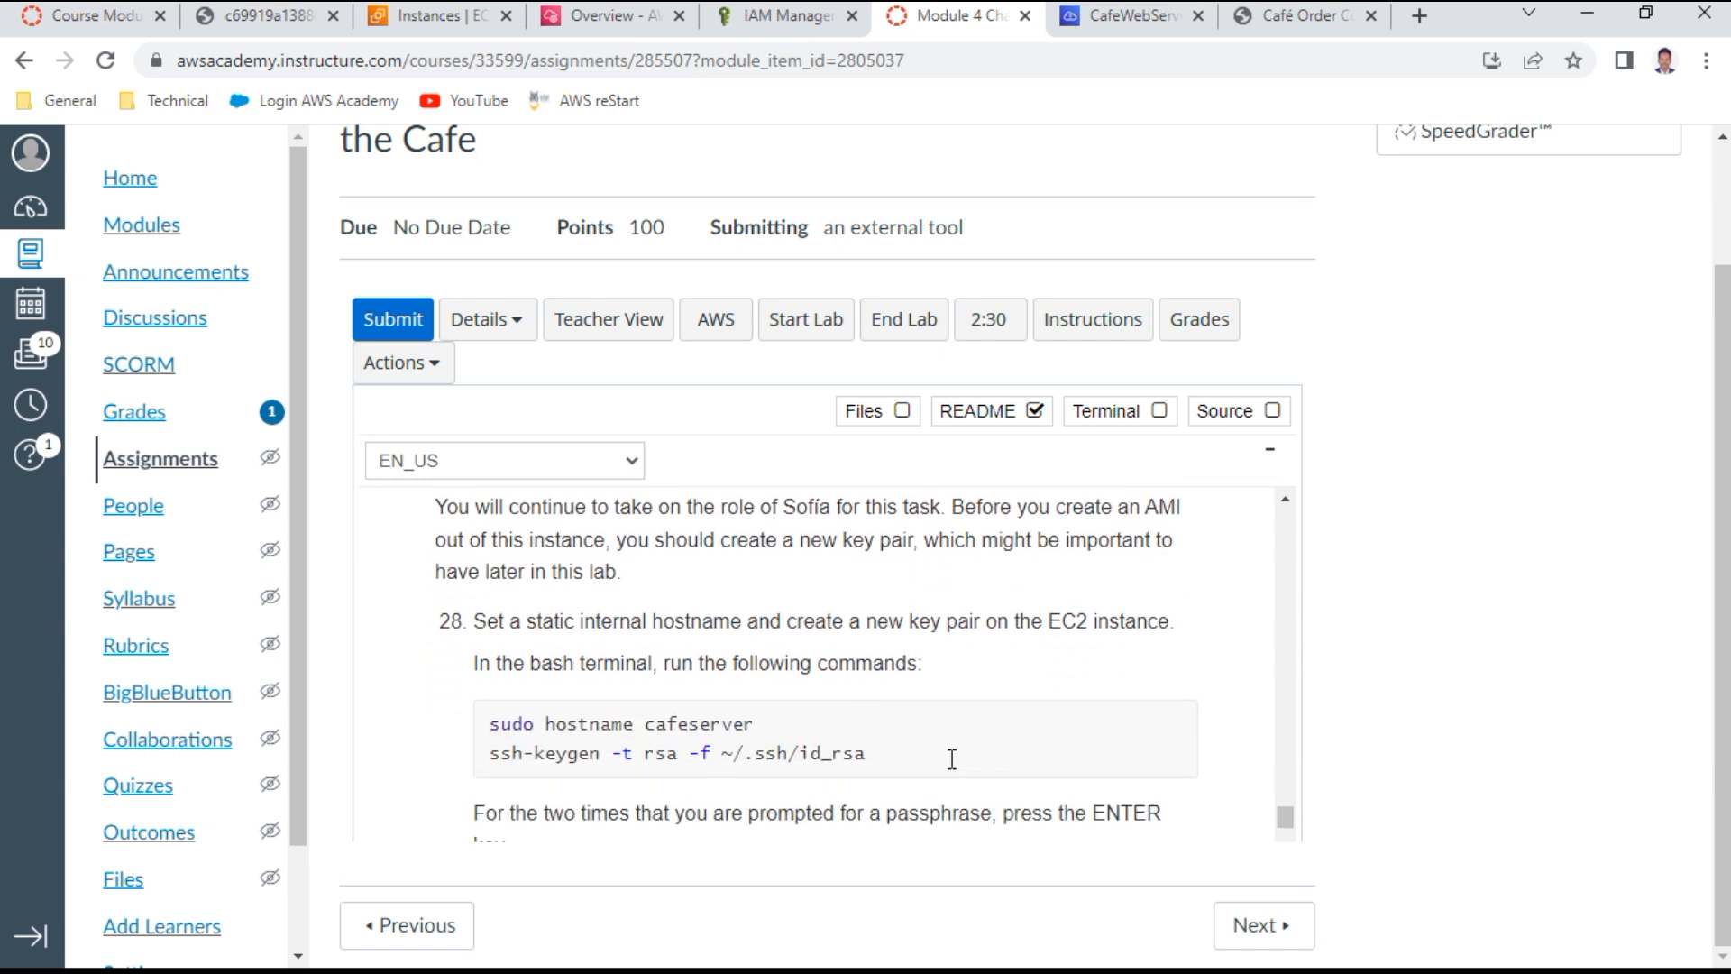
left_click(906, 763)
left_click_drag(906, 764, 479, 722)
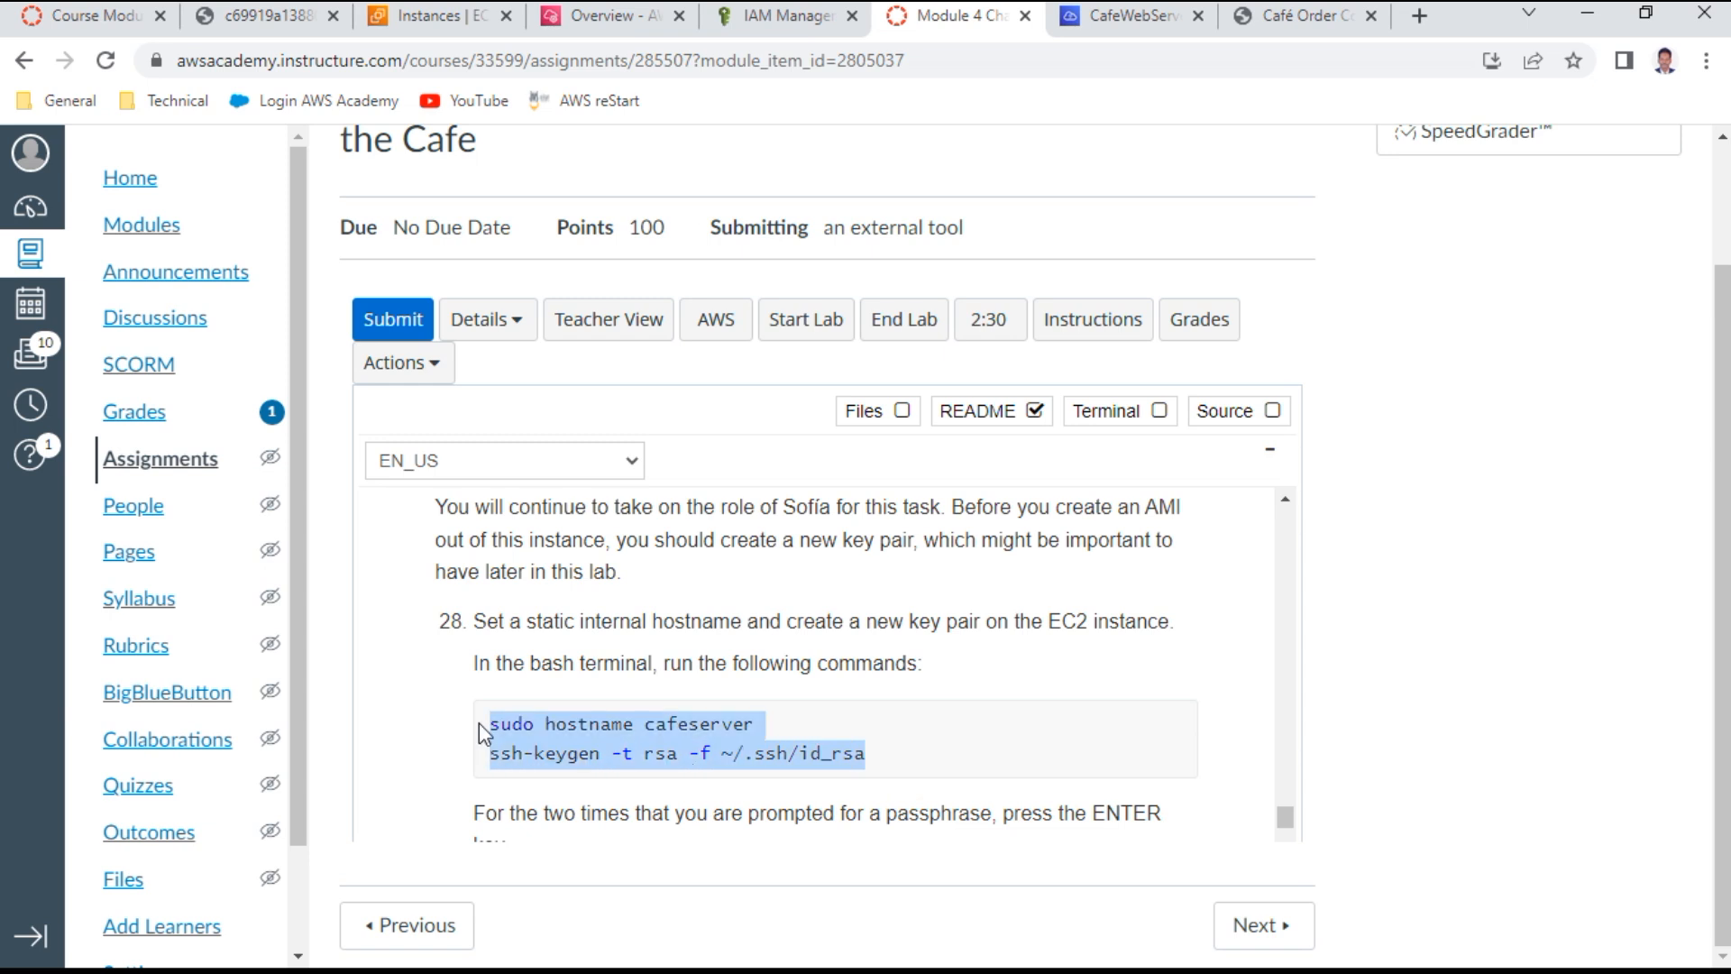
right_click(712, 722)
left_click(837, 746)
left_click(1122, 16)
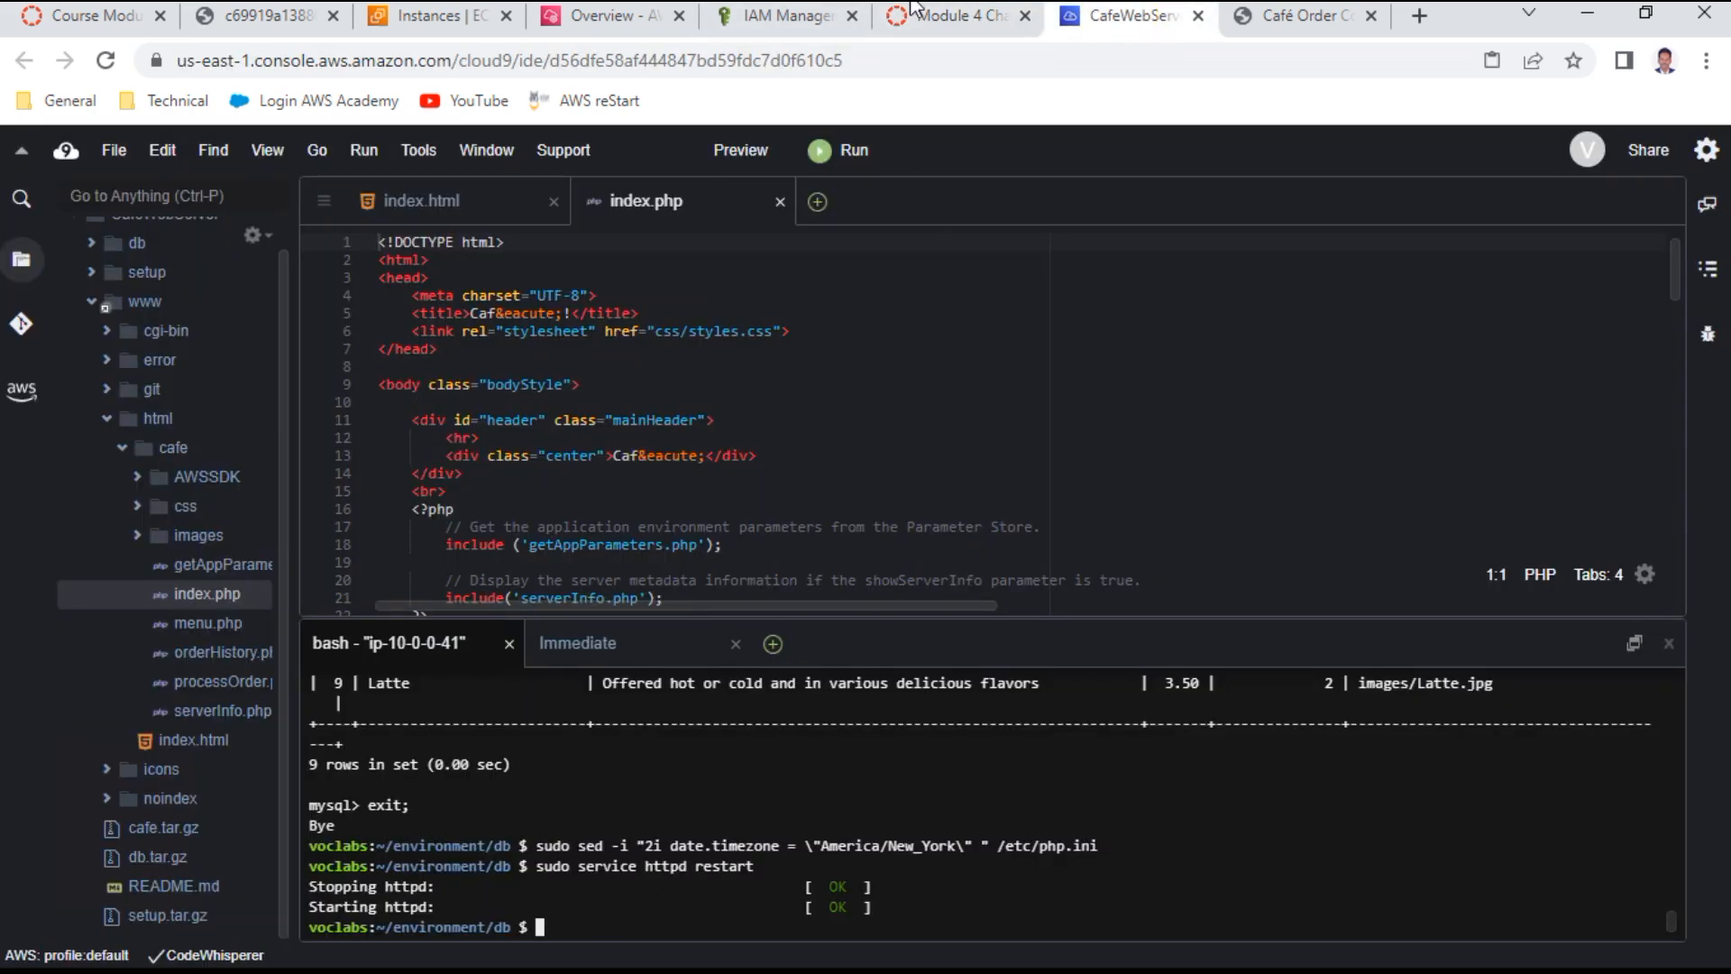
left_click(923, 30)
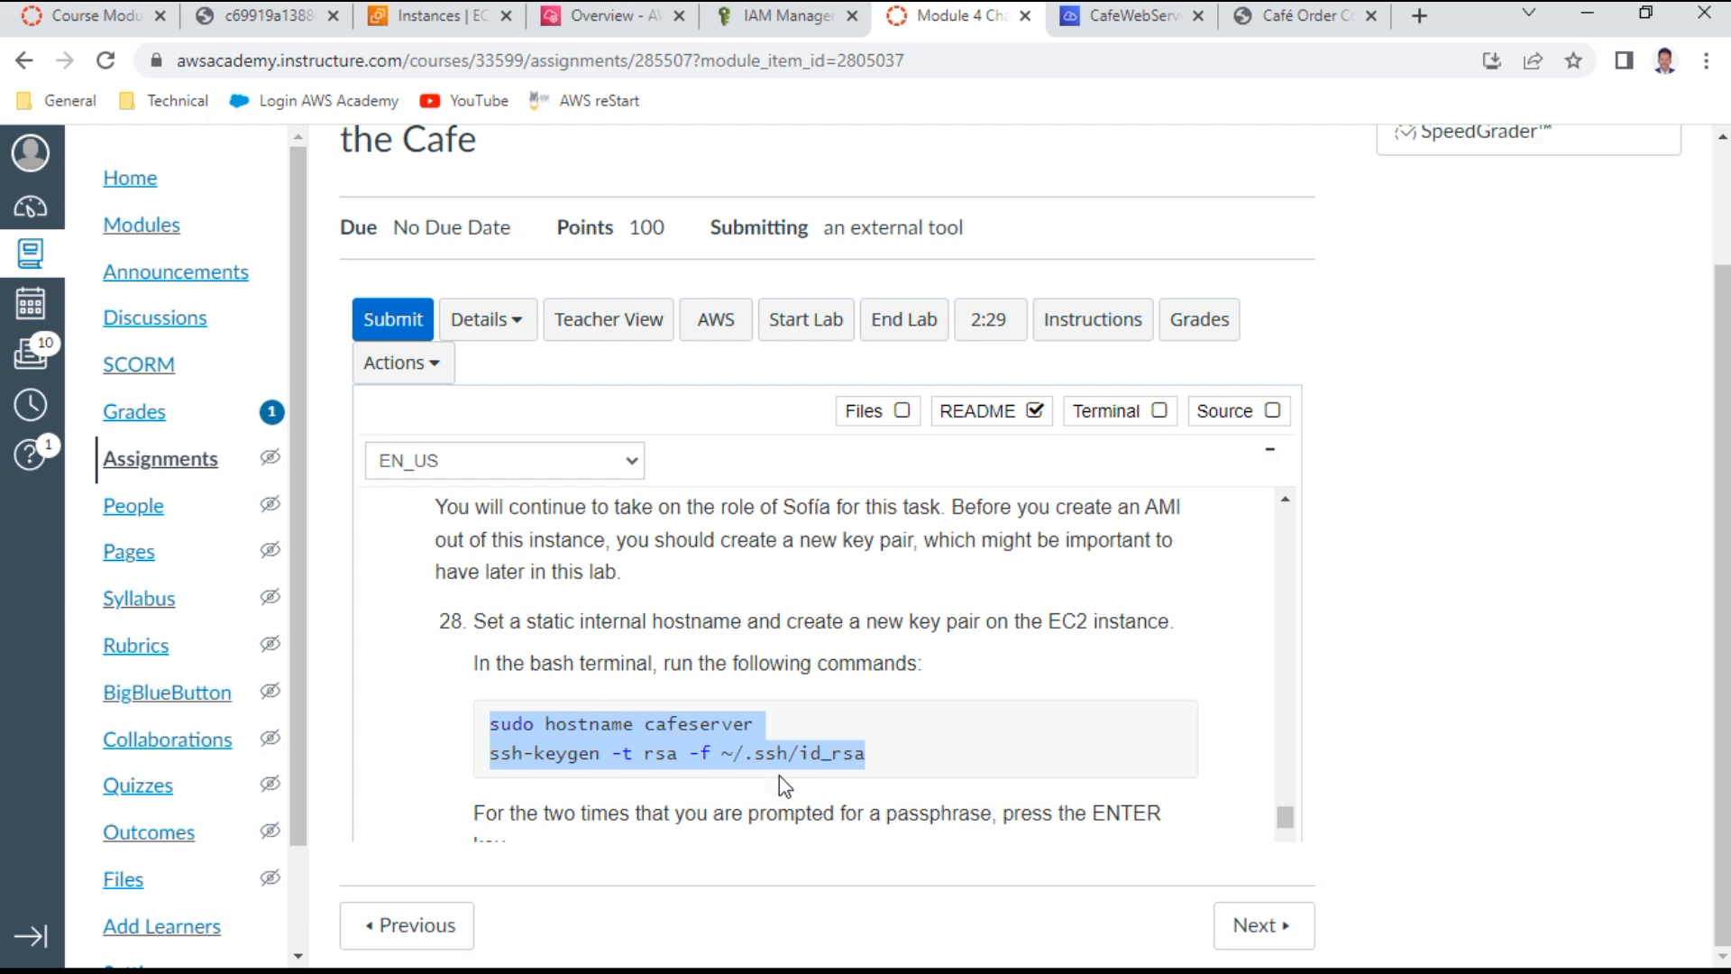
left_click(1167, 30)
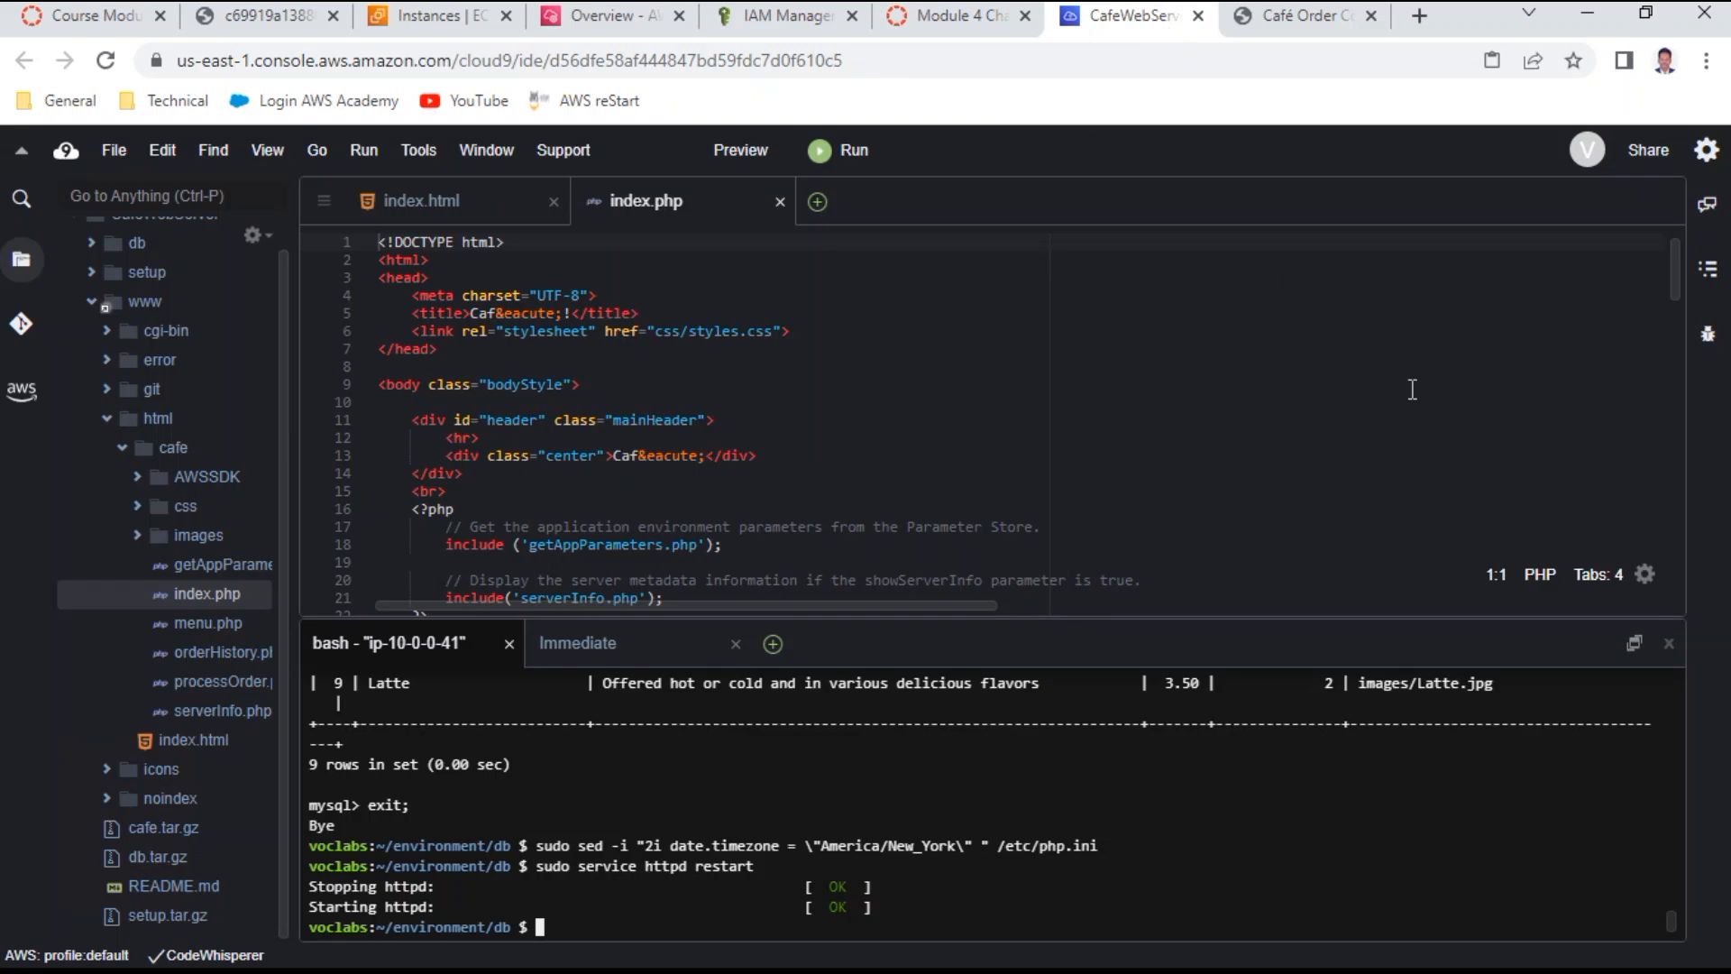
From the home directory, run sudo hostname cafeserver and ssh-keygen -t rsa -f ~/.ssh/id_rsa with an empty passphrase
type("cd")
key("Return")
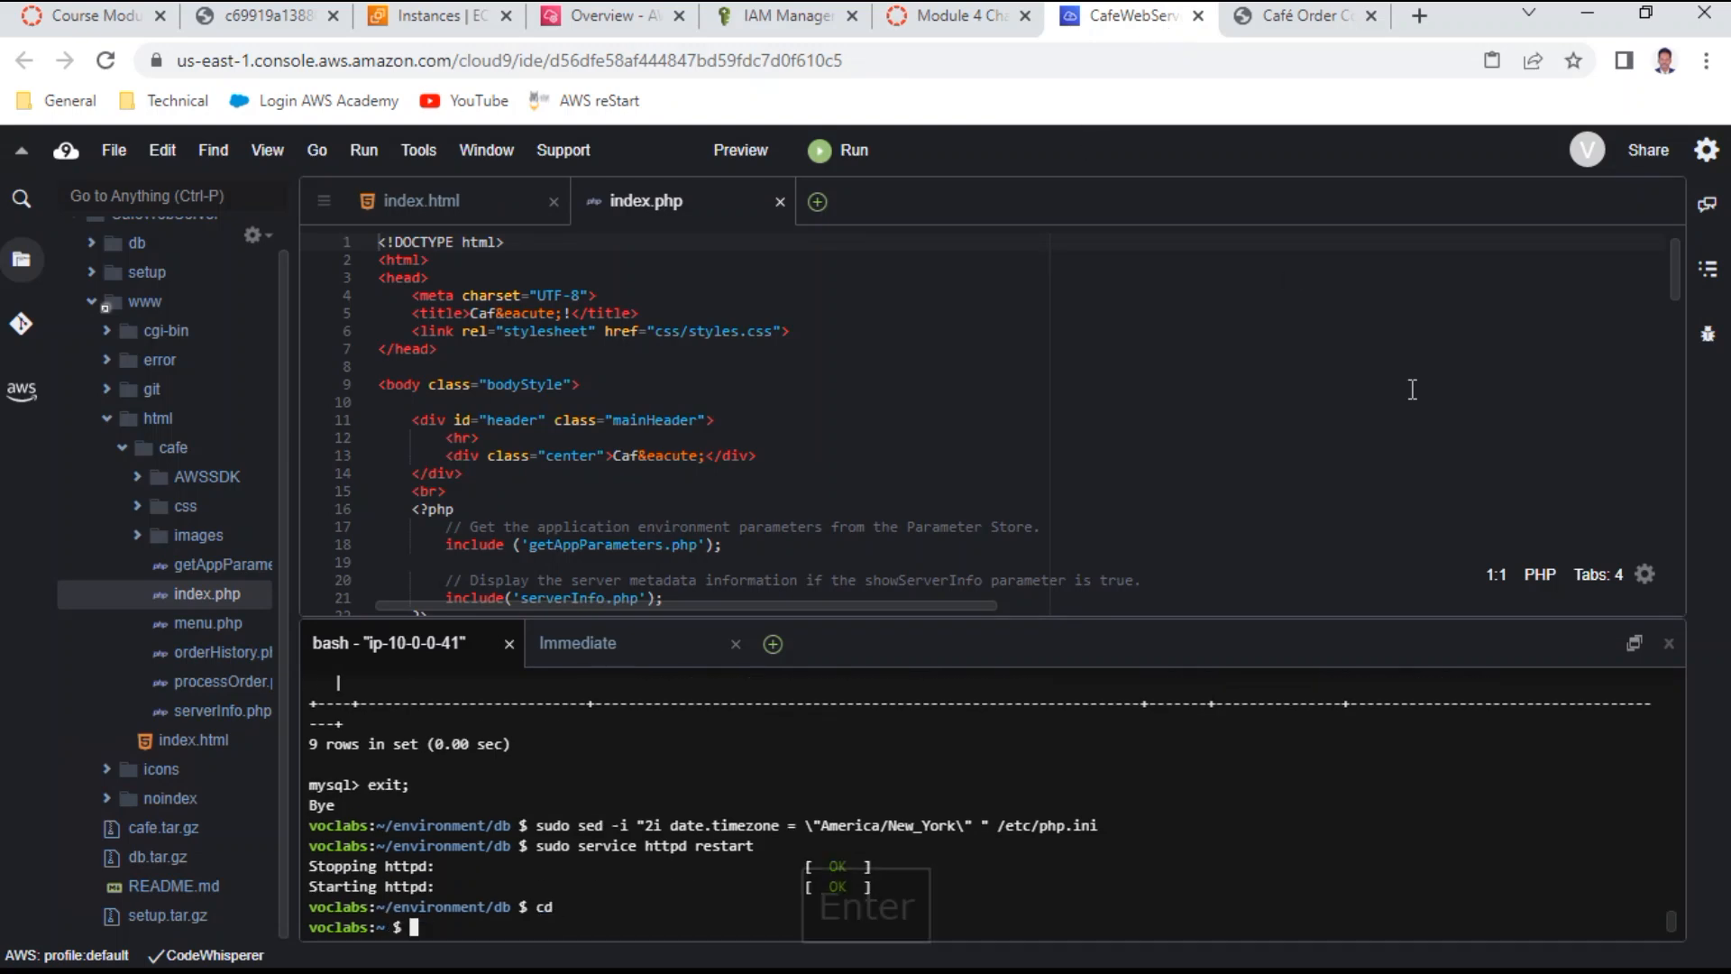
right_click(632, 937)
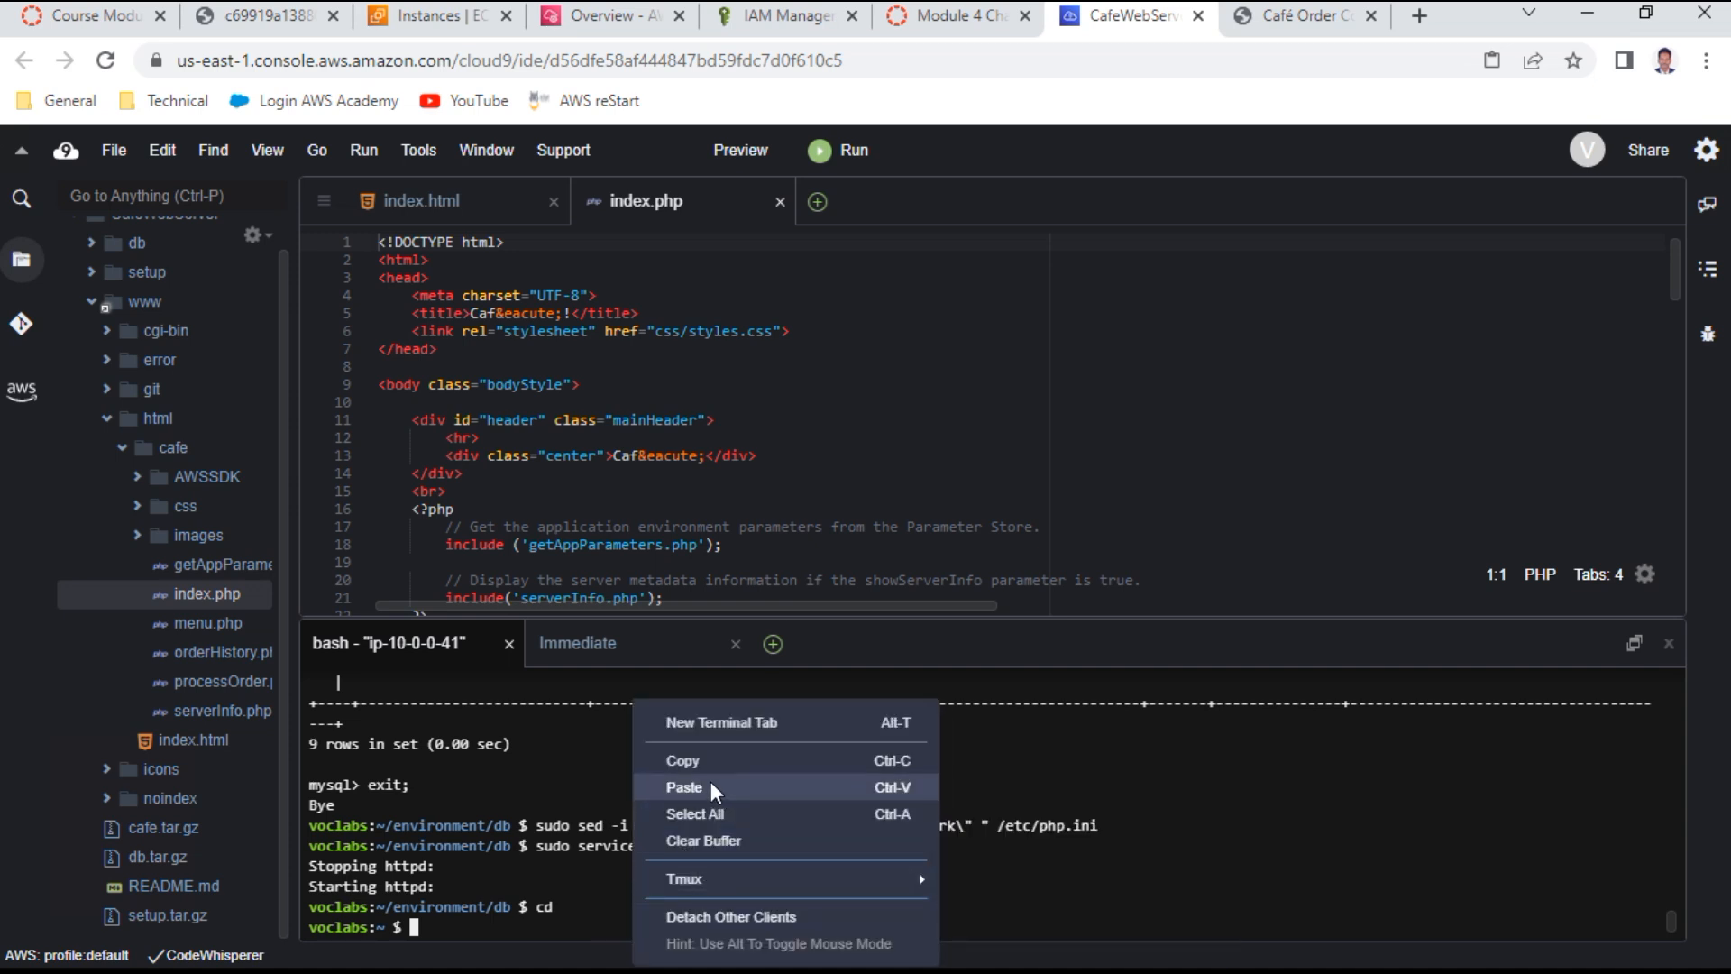
left_click(710, 787)
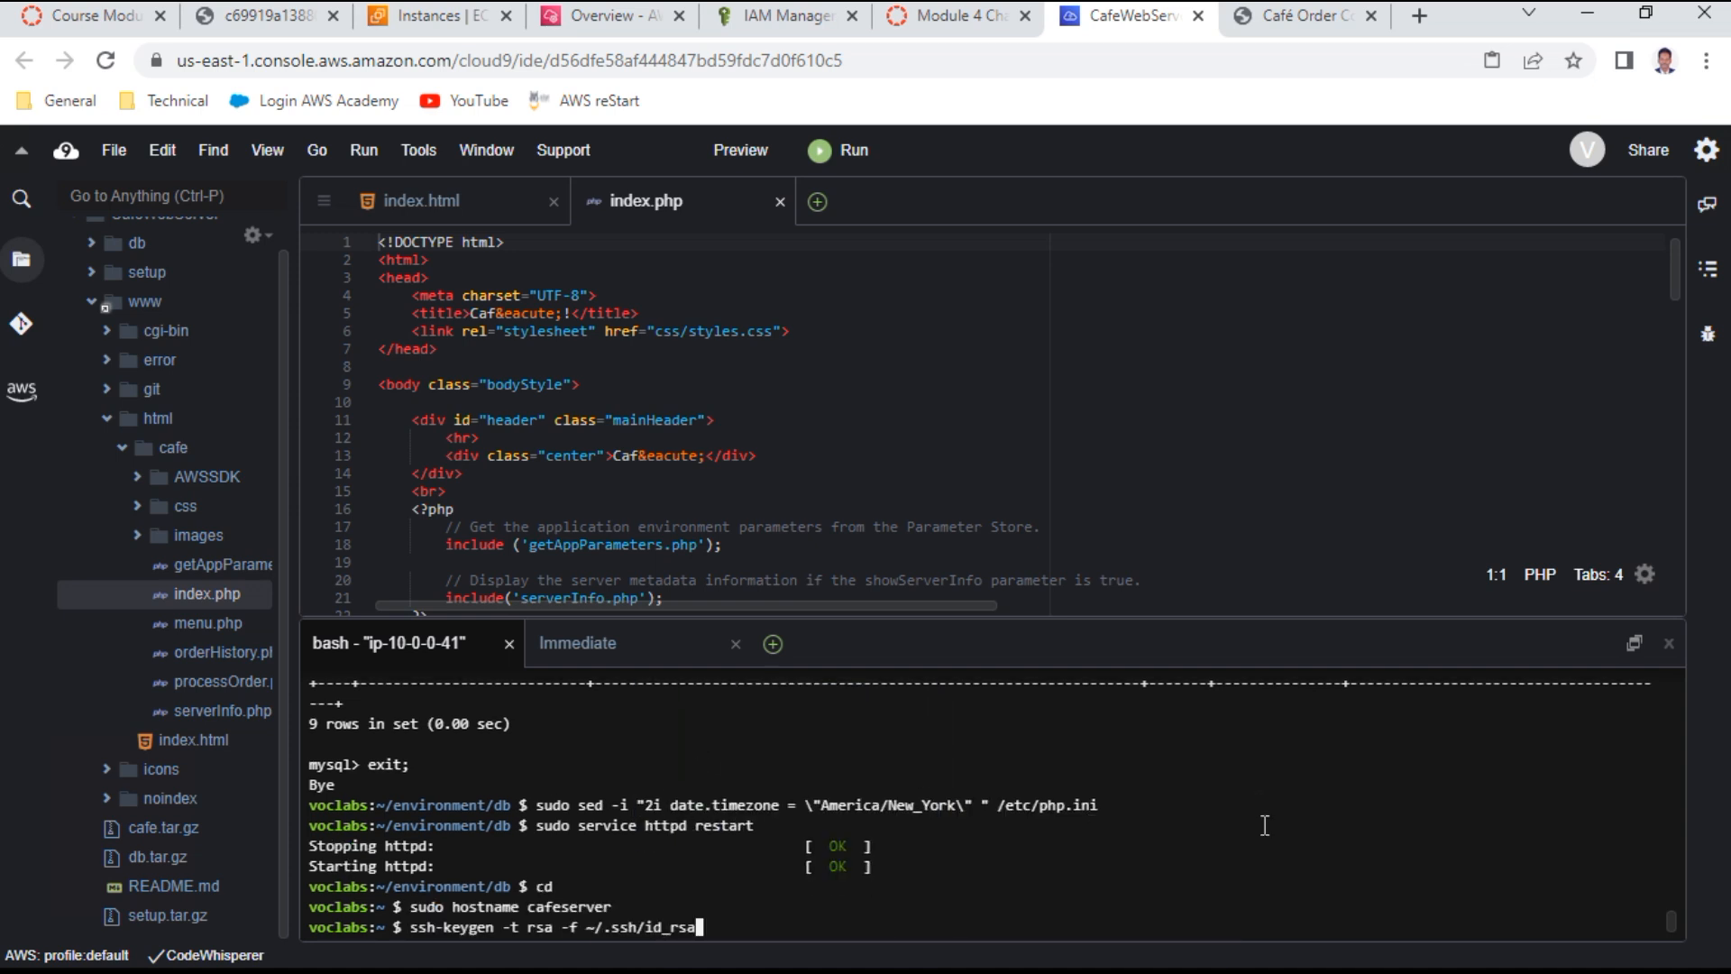
key("Return")
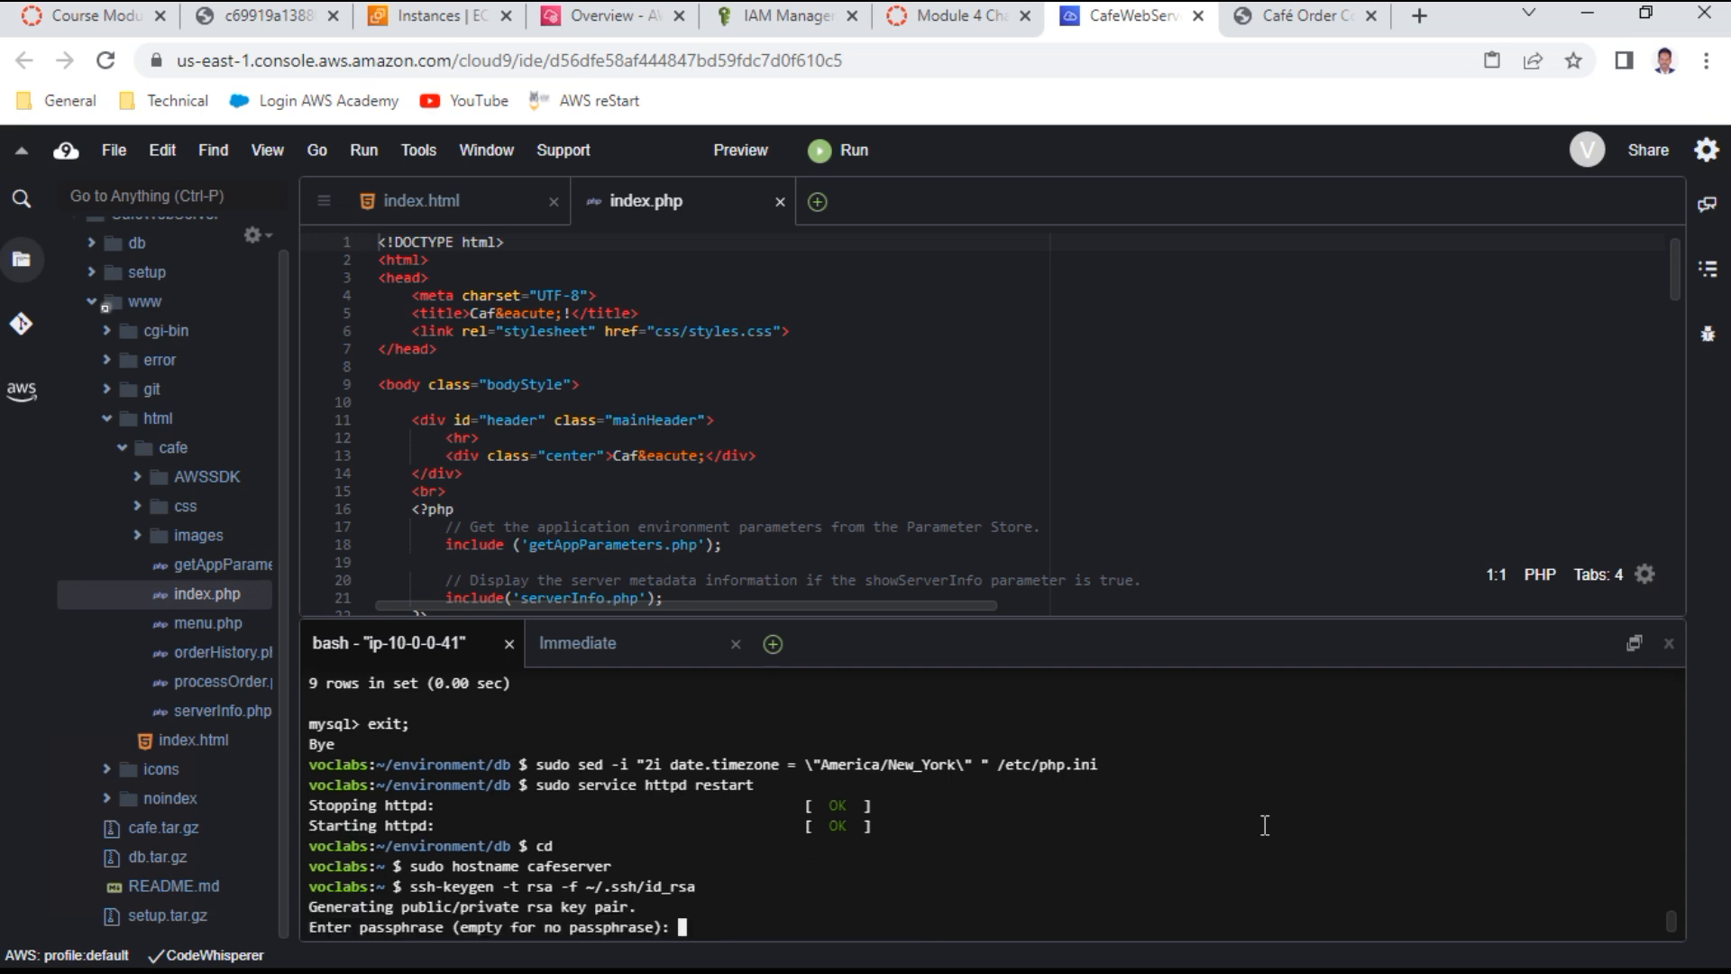
key("Return")
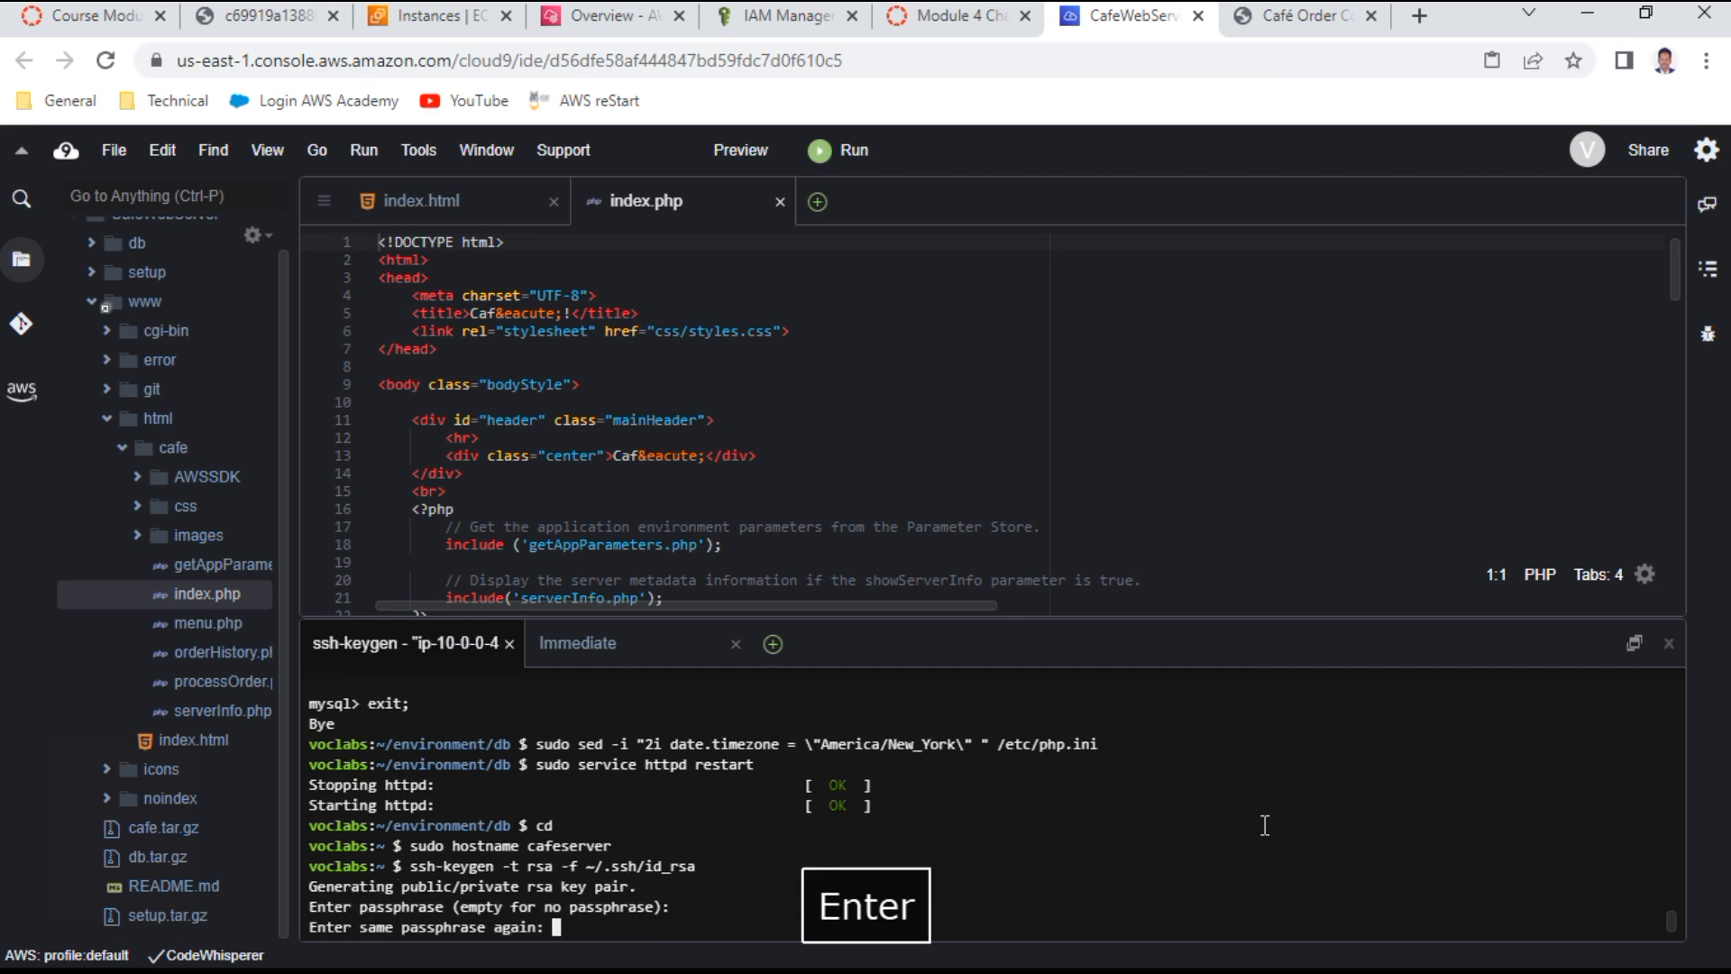
key("Return")
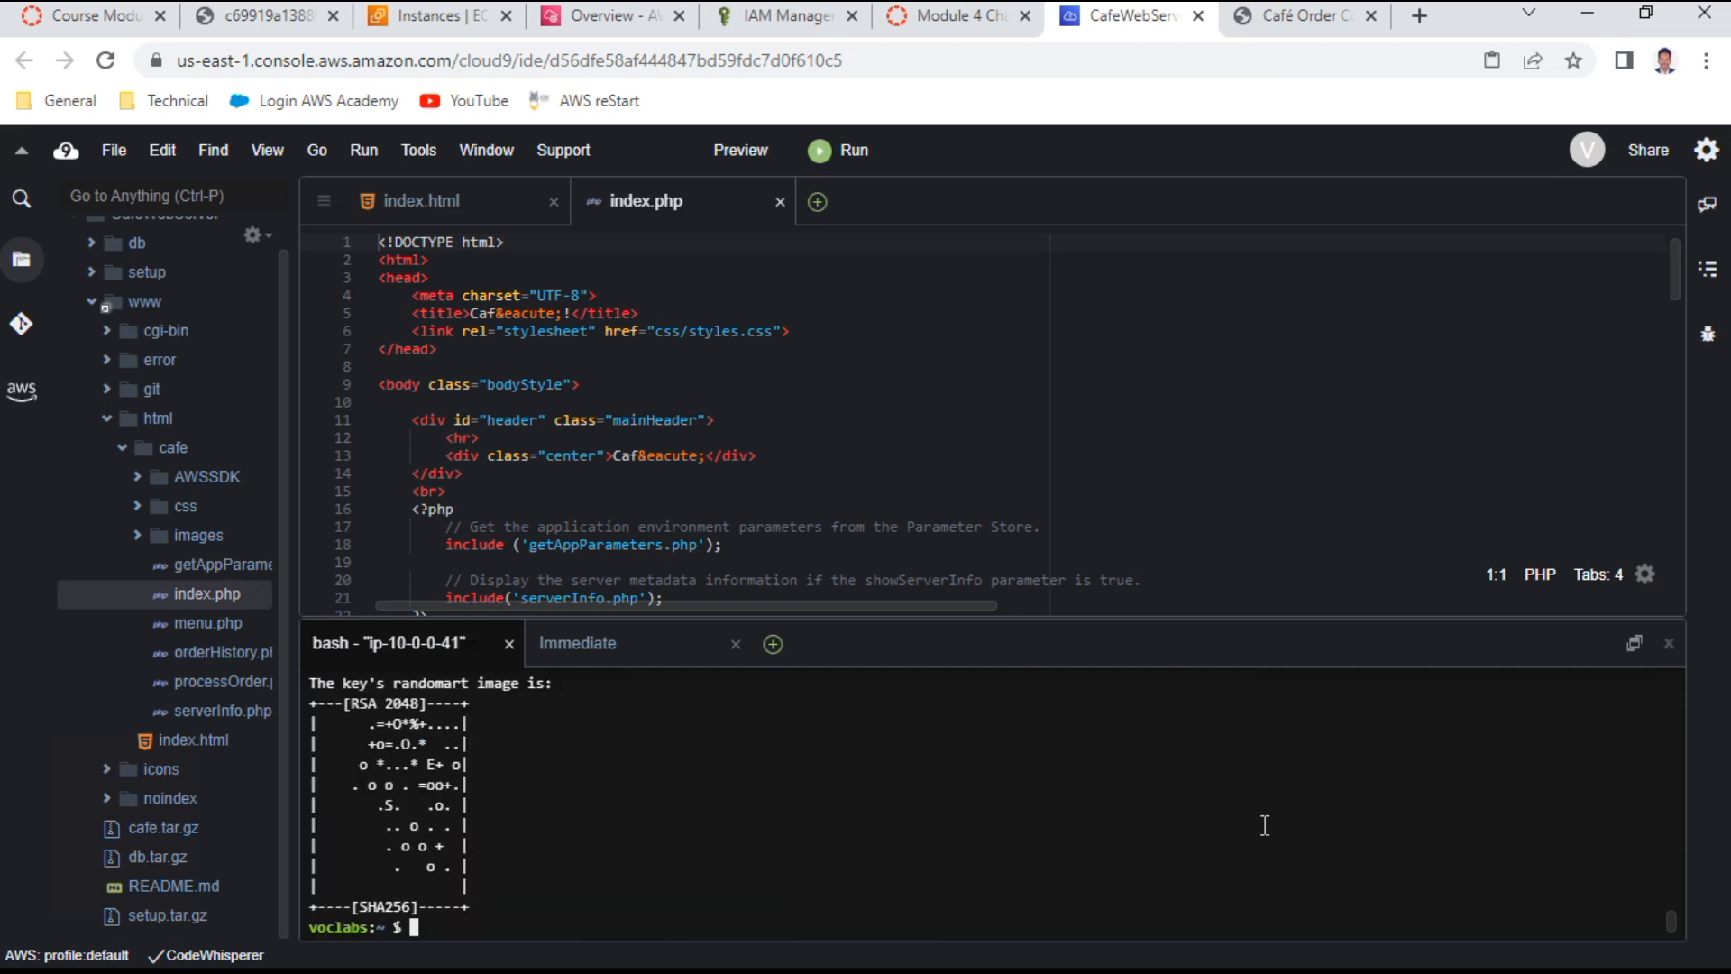
List the home directory's contents in the terminal, including the hidden files
type("ll")
key("Return")
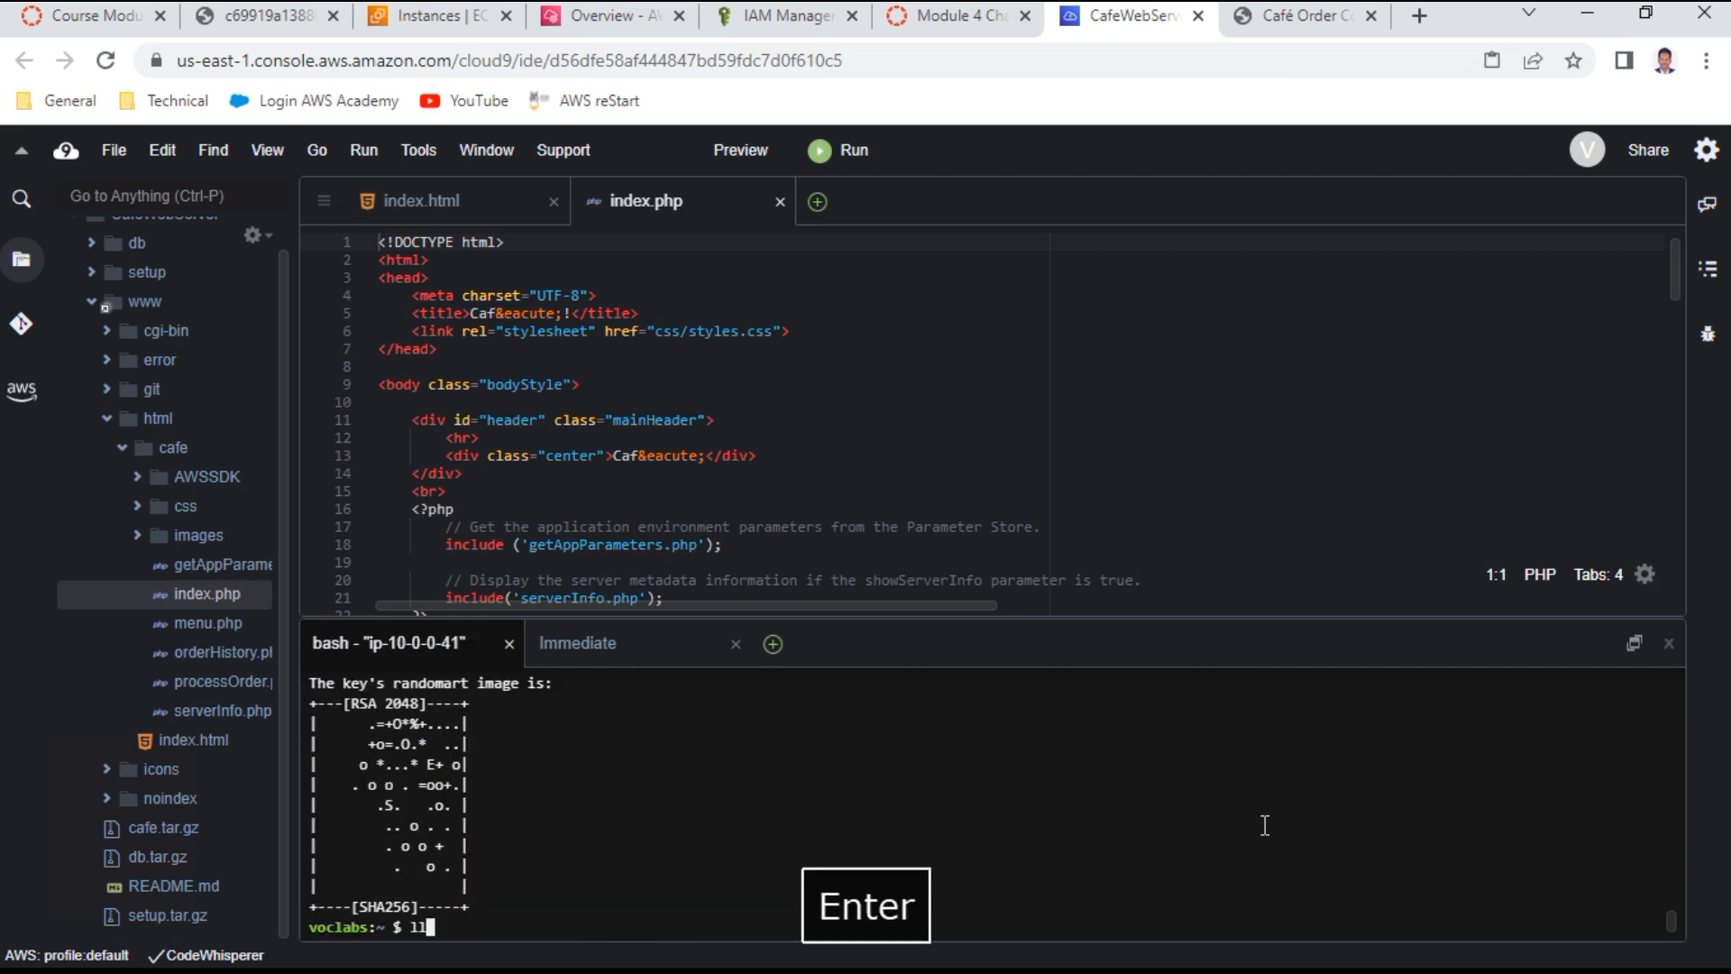
type("ls")
key("BackSpace")
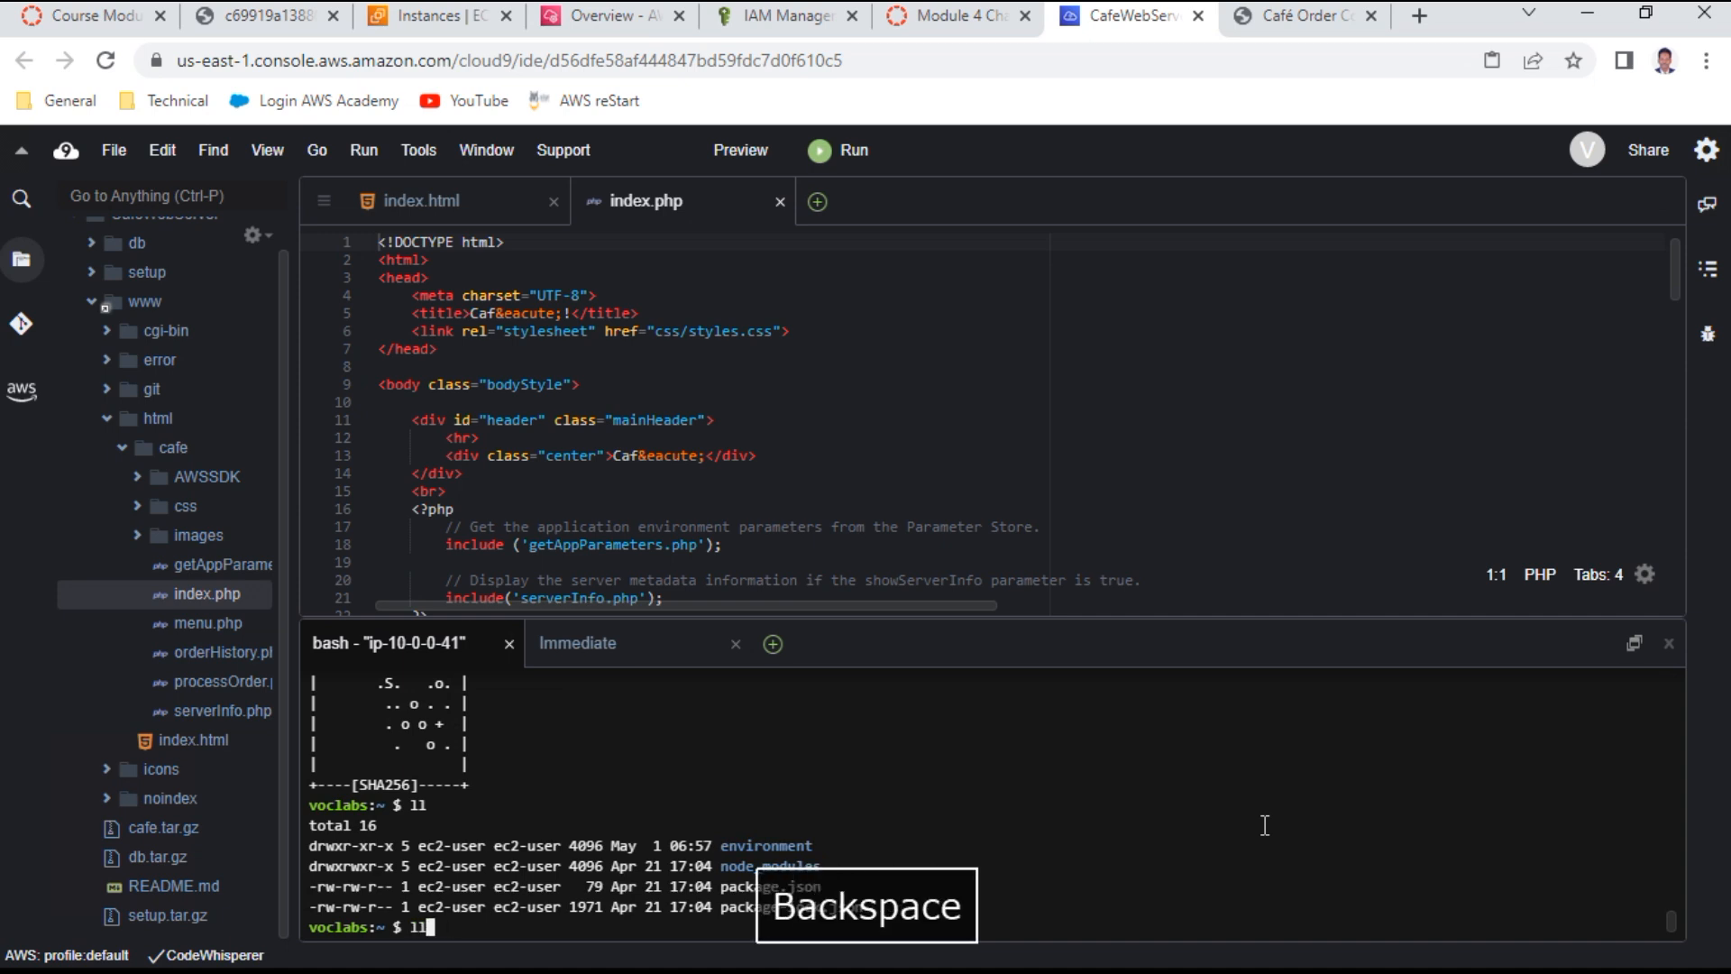
type("-a")
key("Return")
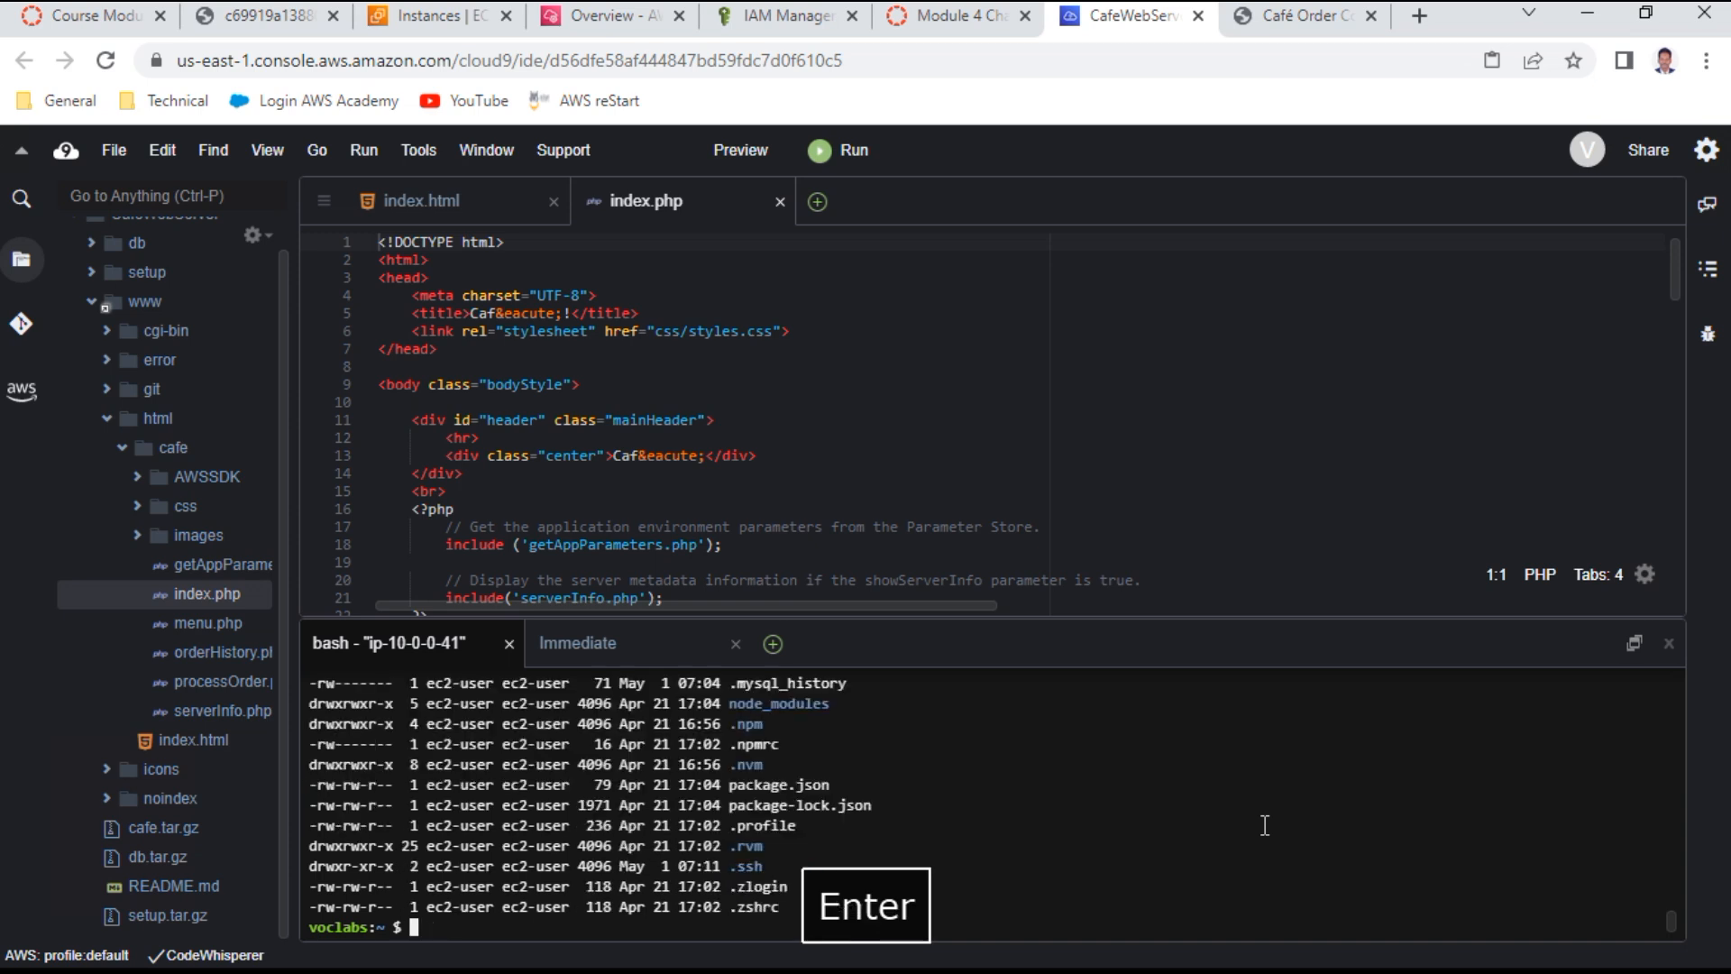
List the key files in the .ssh directory and return to the home directory
type("cd .ssh")
key("Return")
type("ll")
key("Return")
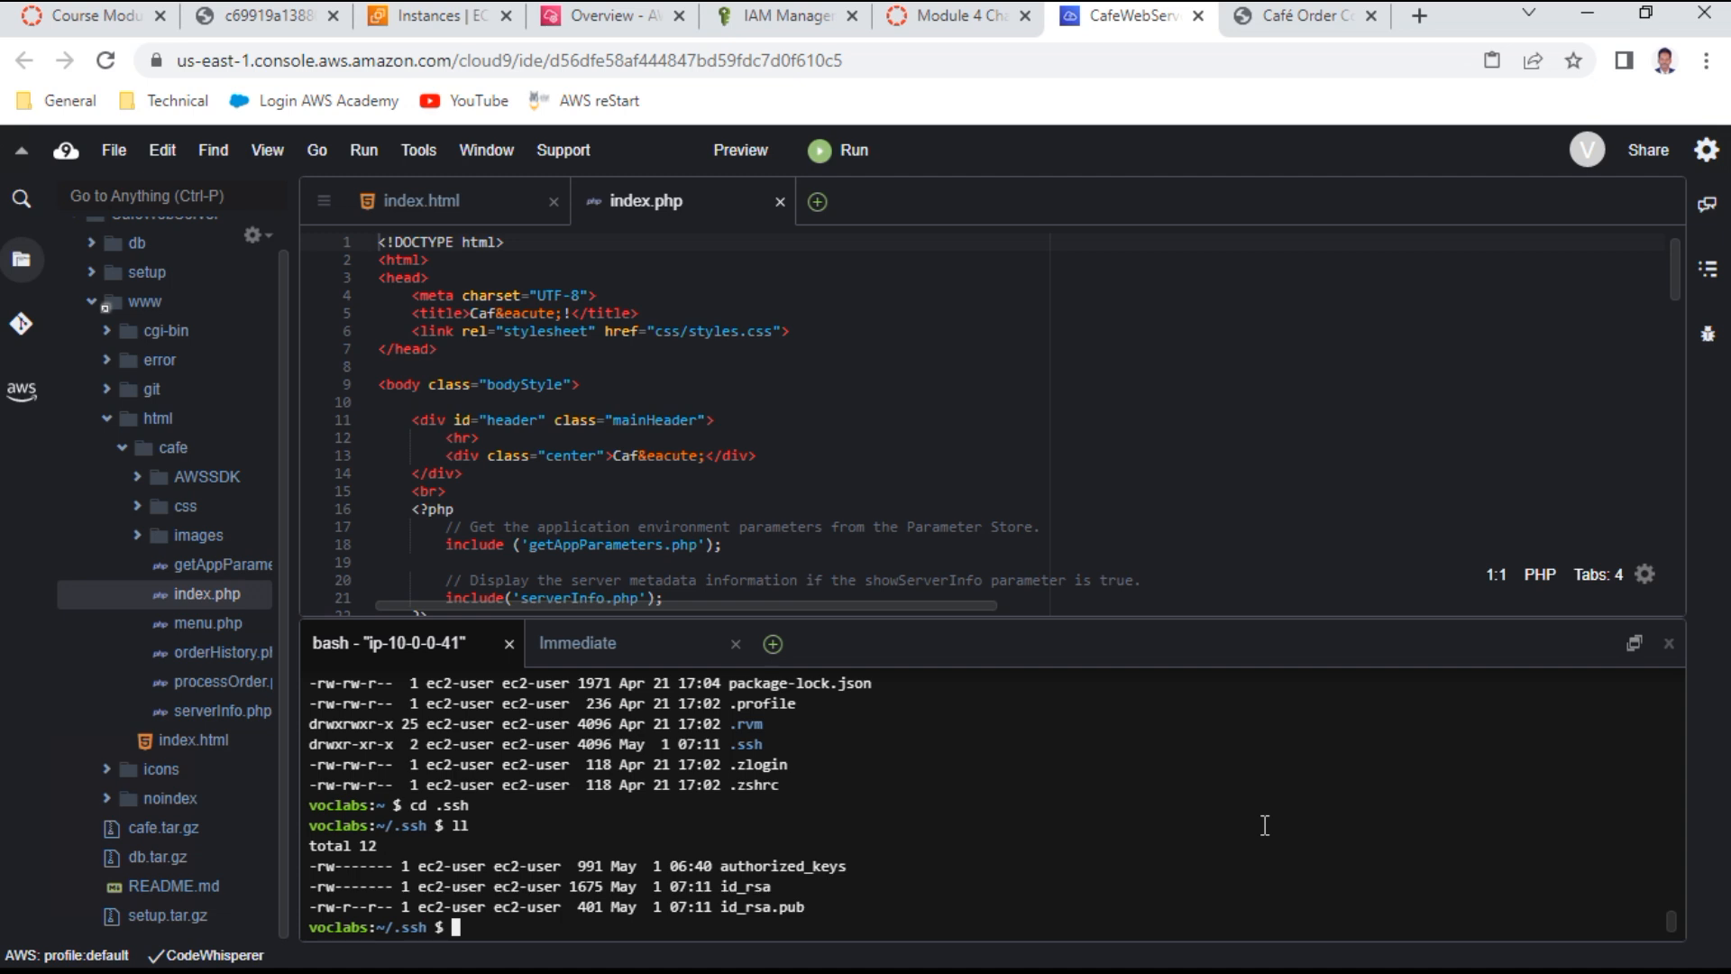
type("cd")
key("Return")
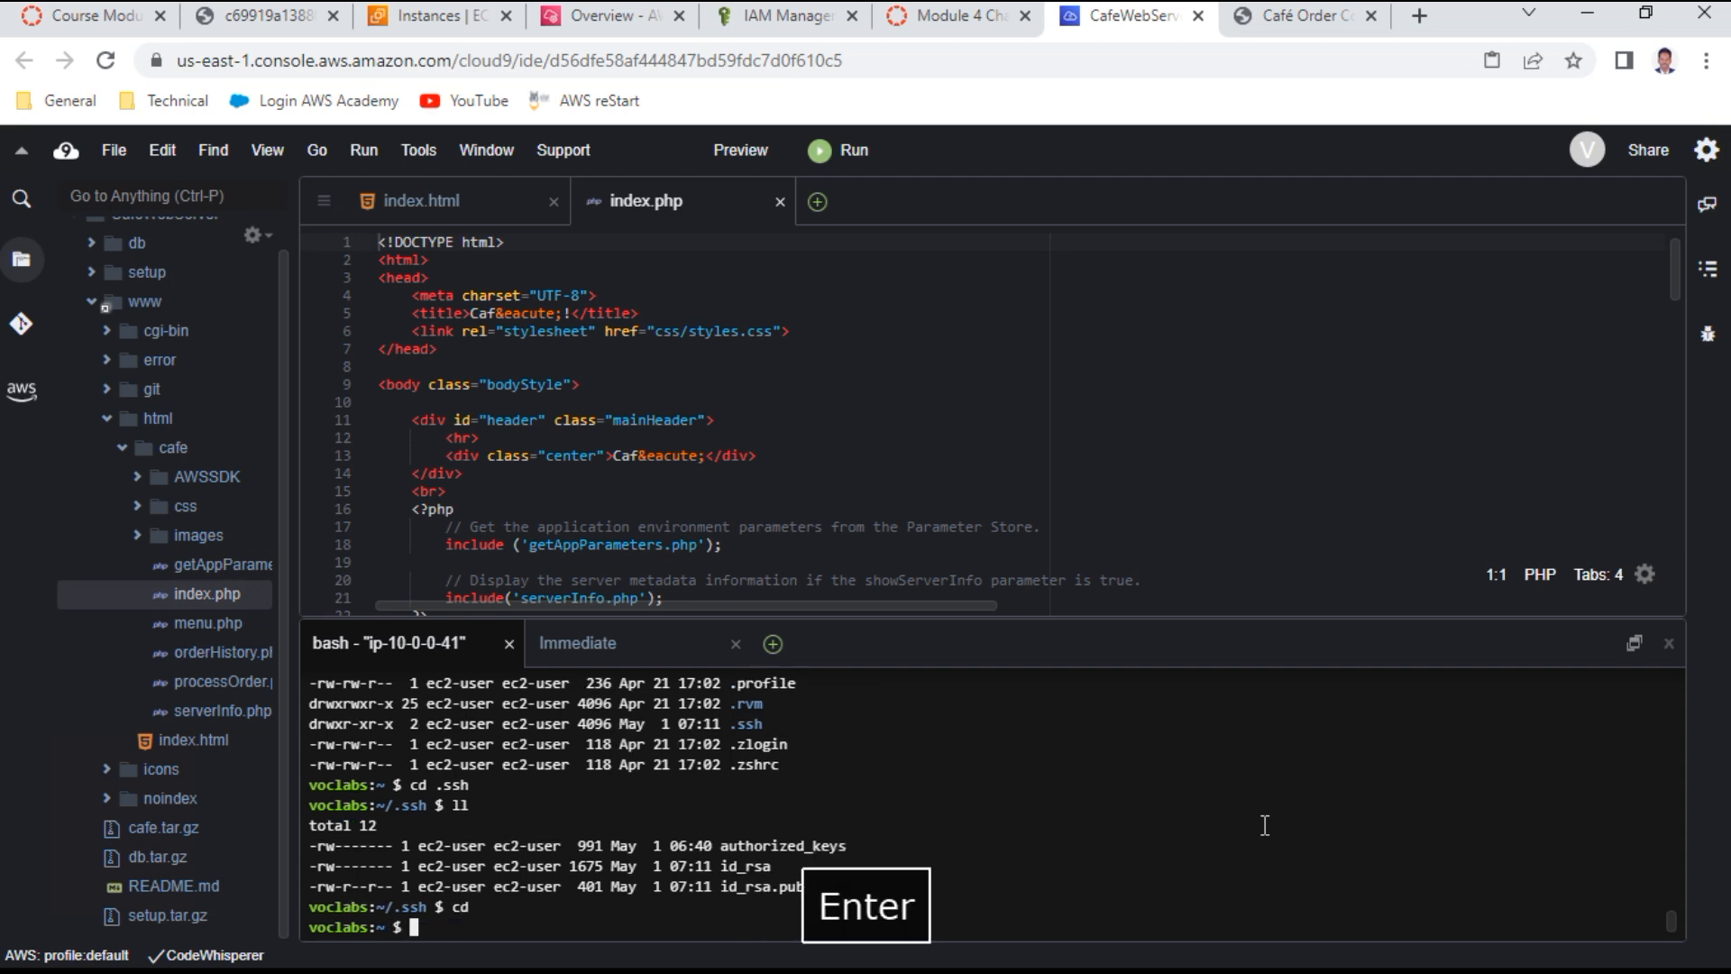
Copy cat ~/.ssh/id_rsa.pub >> ~/.ssh/authorized_keys from the lab instructions and run it in the Cloud9 terminal
left_click(1008, 18)
scroll(1127, 676, "down", 1)
scroll(1120, 672, "down", 1)
scroll(1118, 682, "down", 1)
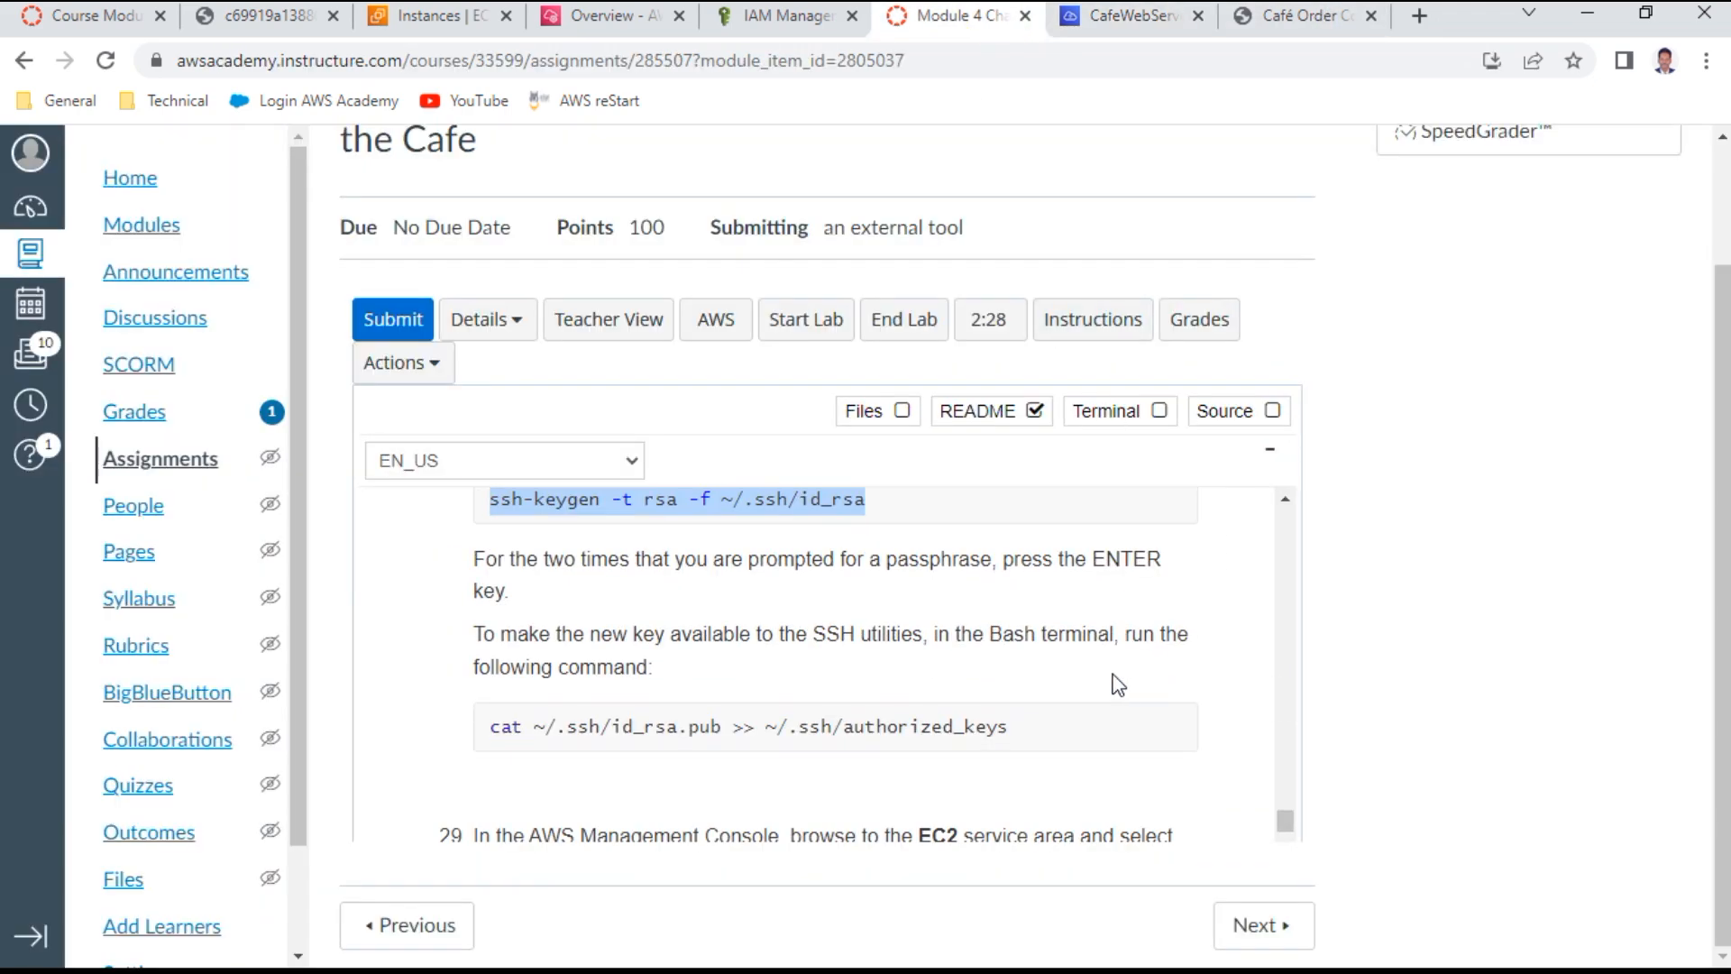
double_click(902, 725)
left_click(904, 725)
triple_click(906, 726)
right_click(905, 725)
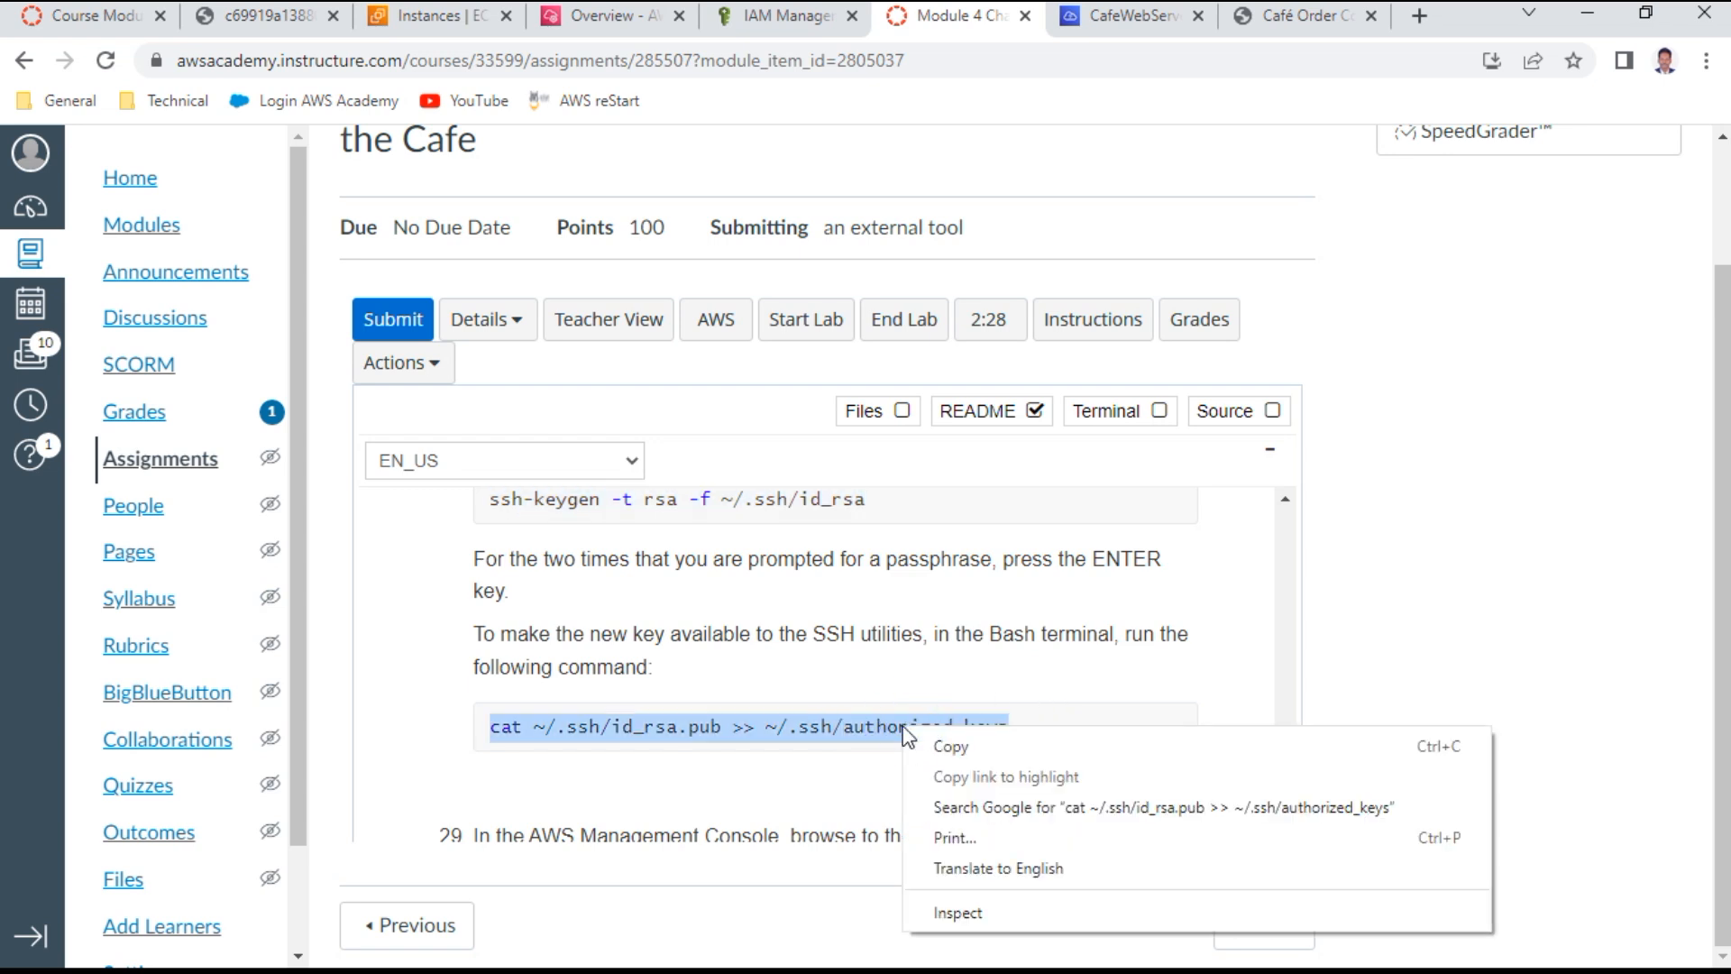
left_click(931, 745)
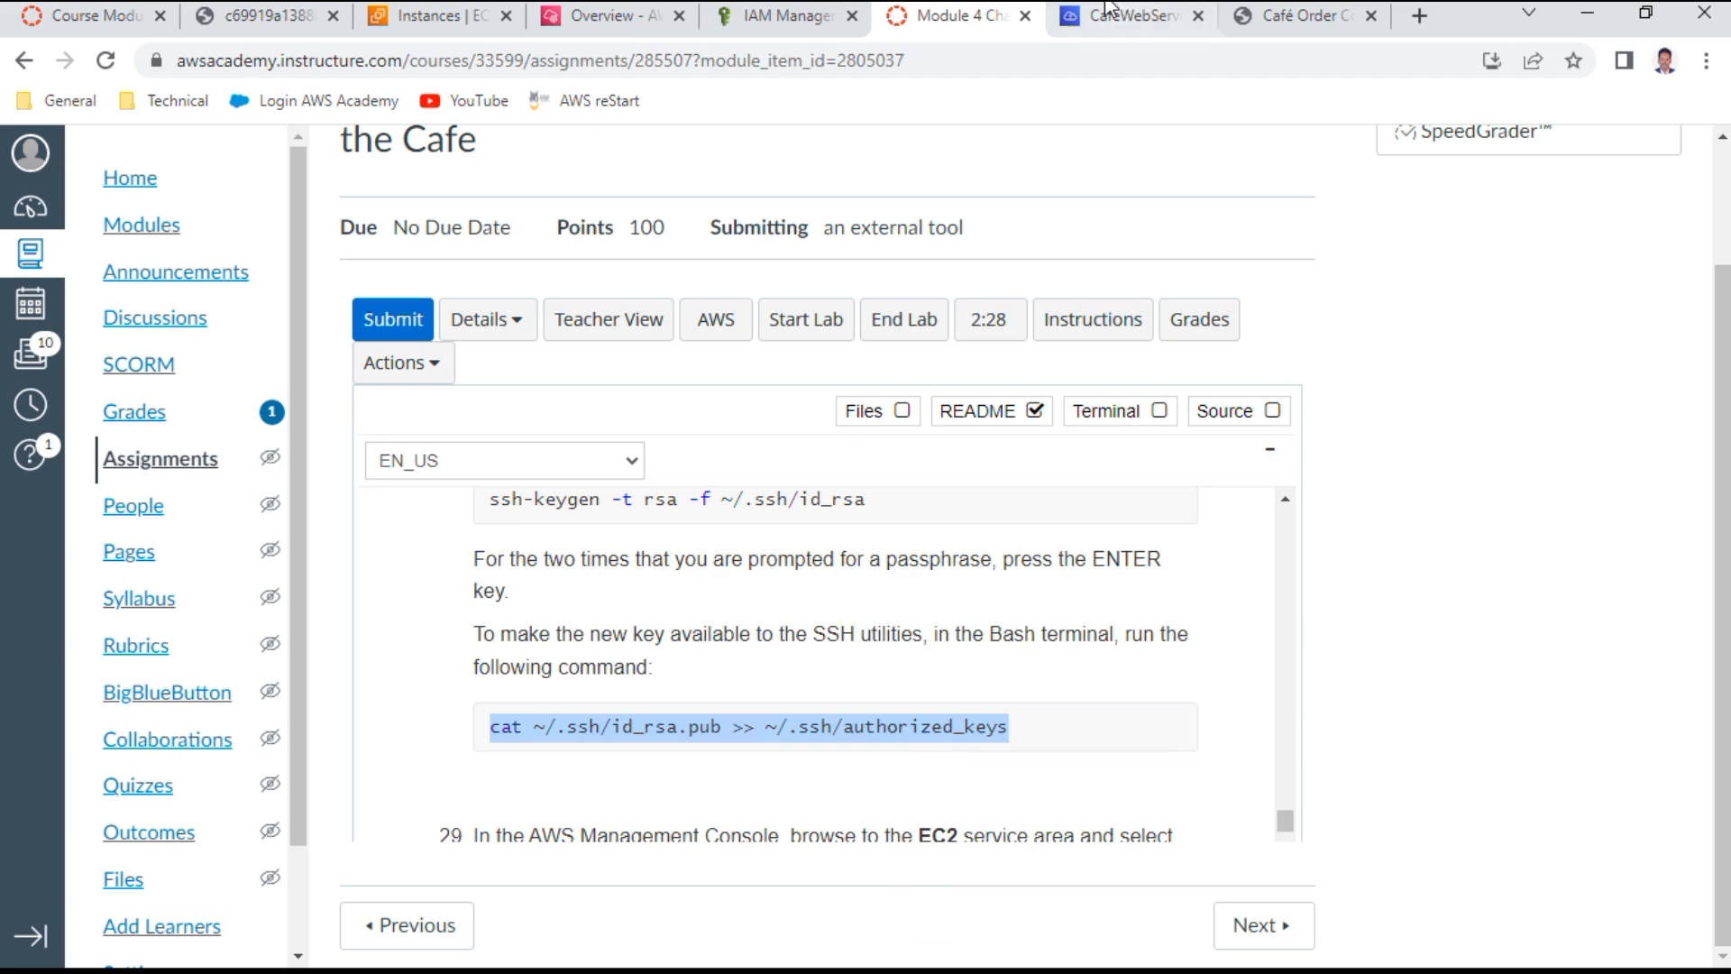
left_click(1140, 17)
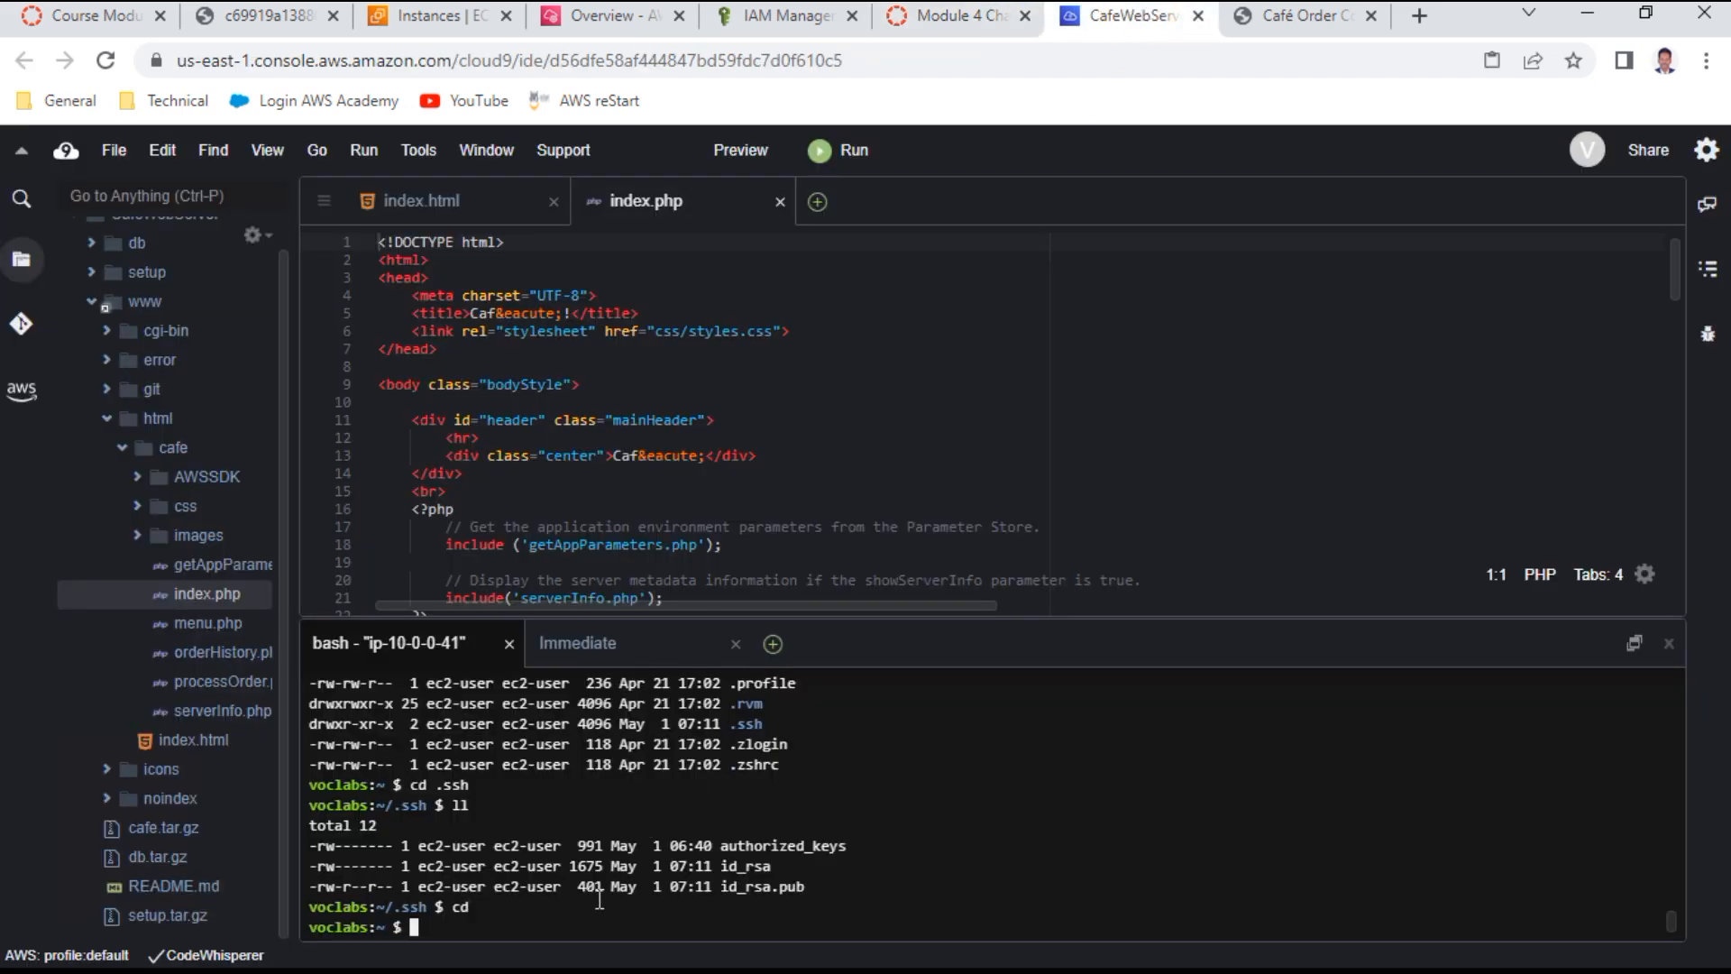
right_click(520, 913)
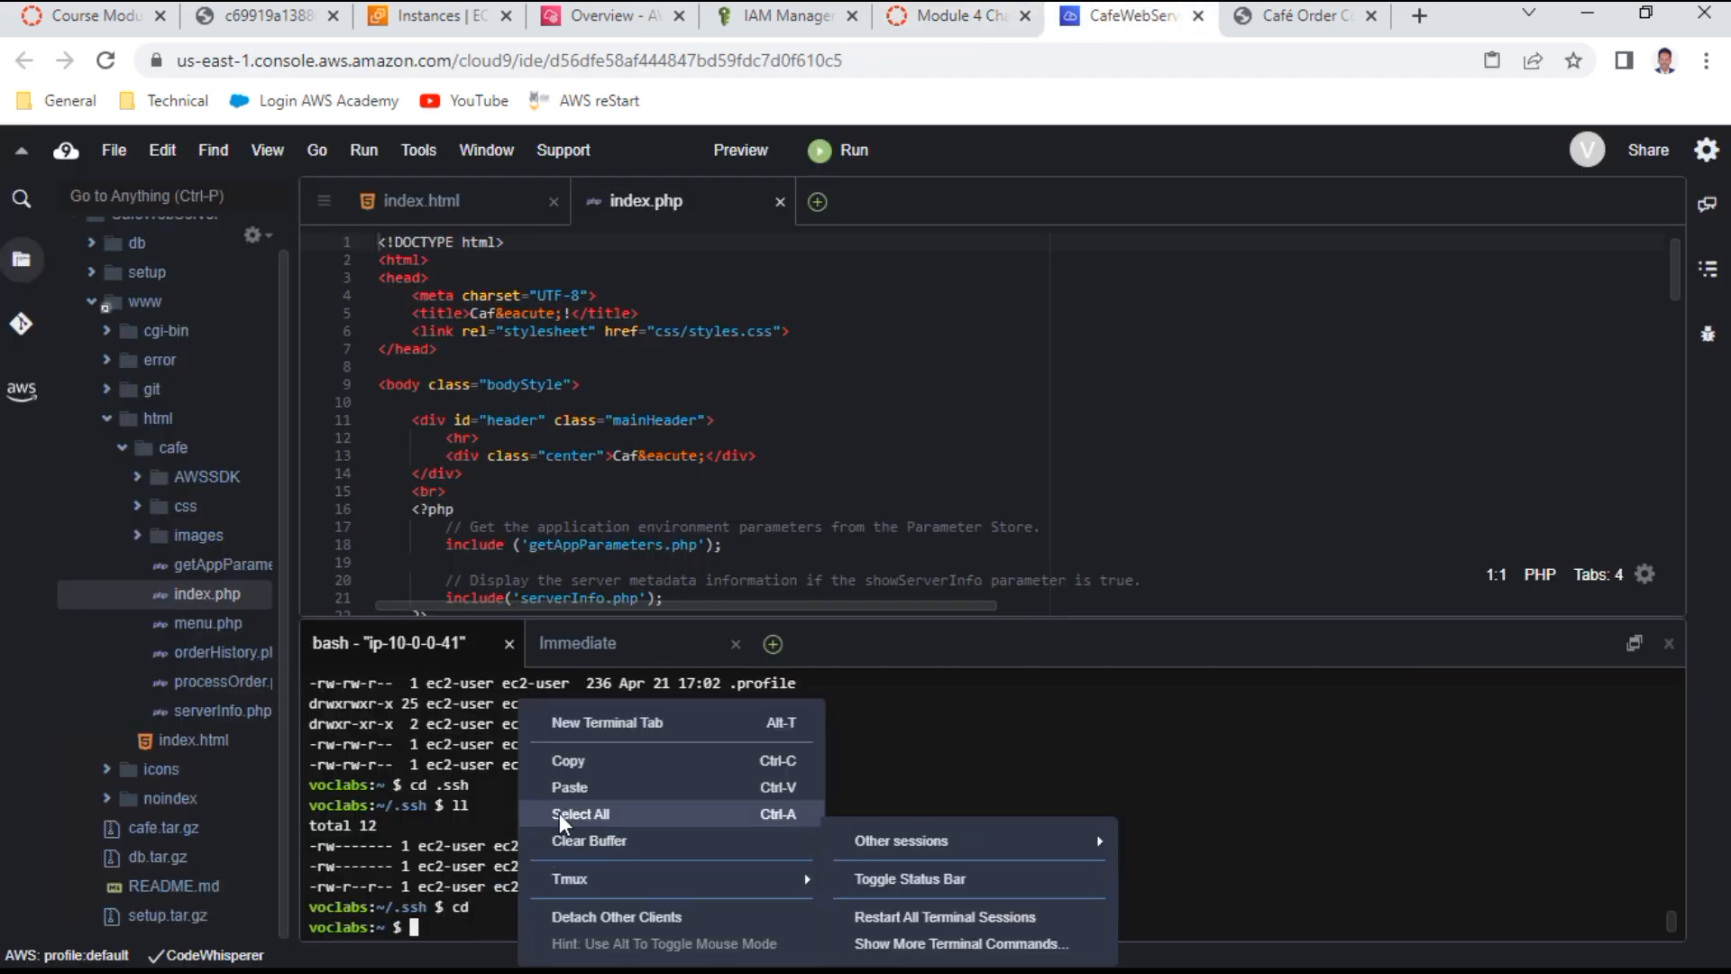
left_click(564, 787)
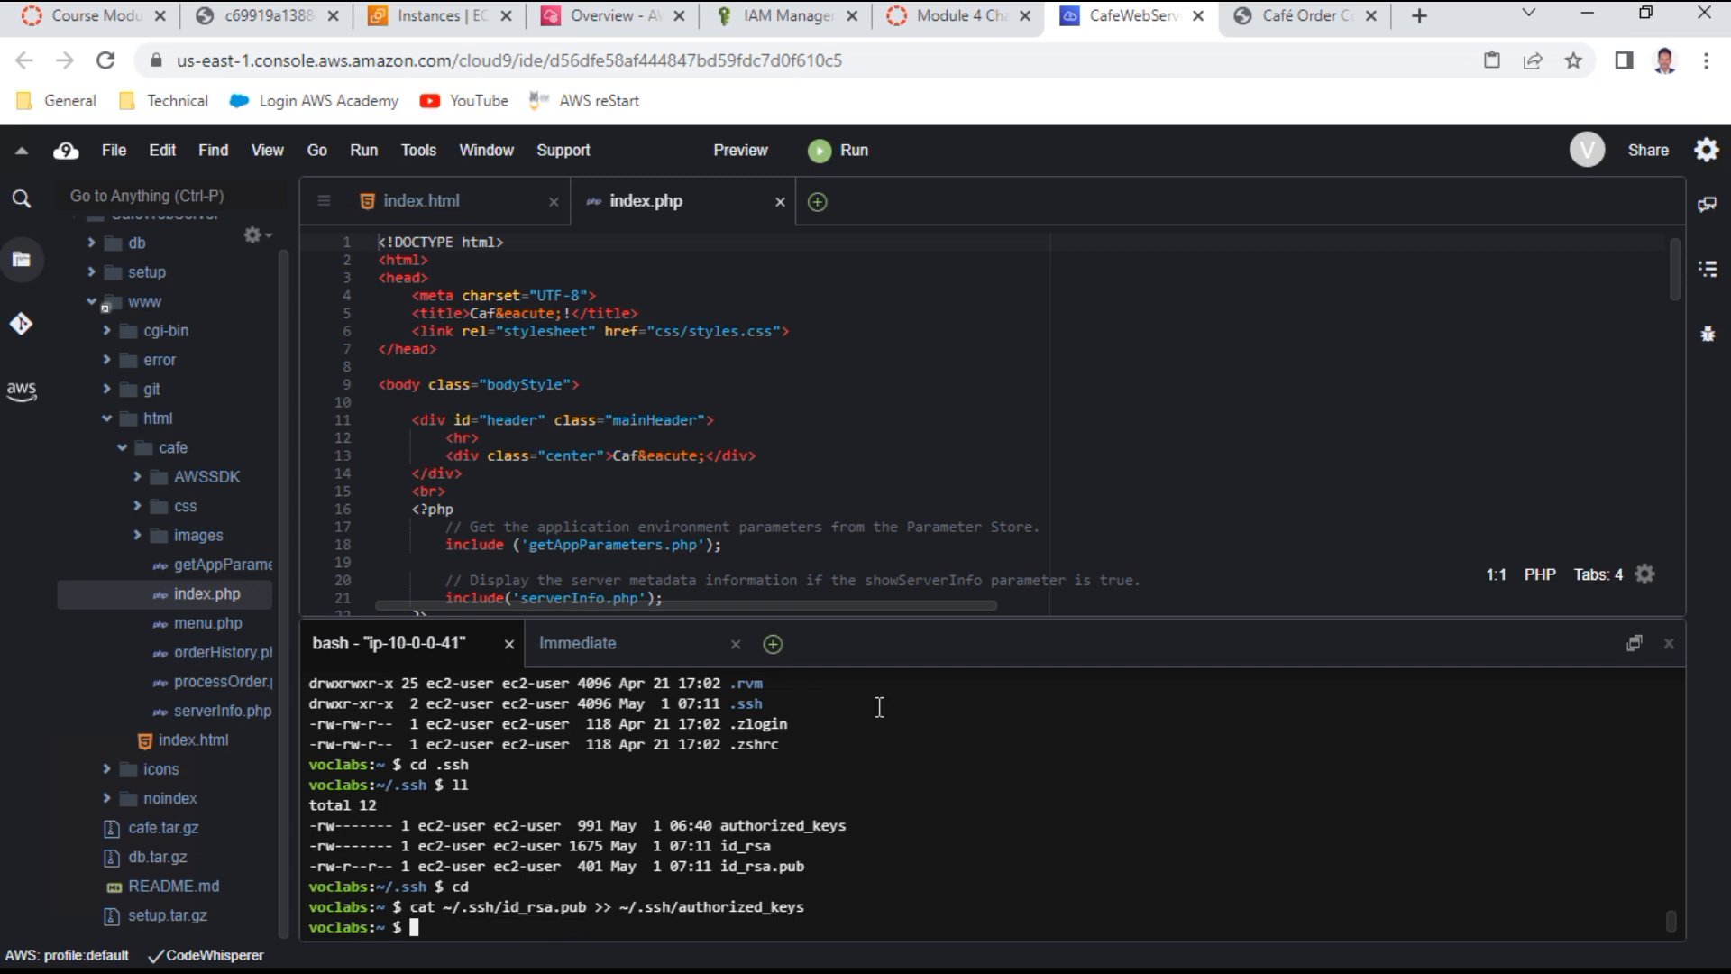
Consult steps 29 and 30 of the lab instructions and open the Create image form for the CafeWebServer instance in EC2
left_click(994, 20)
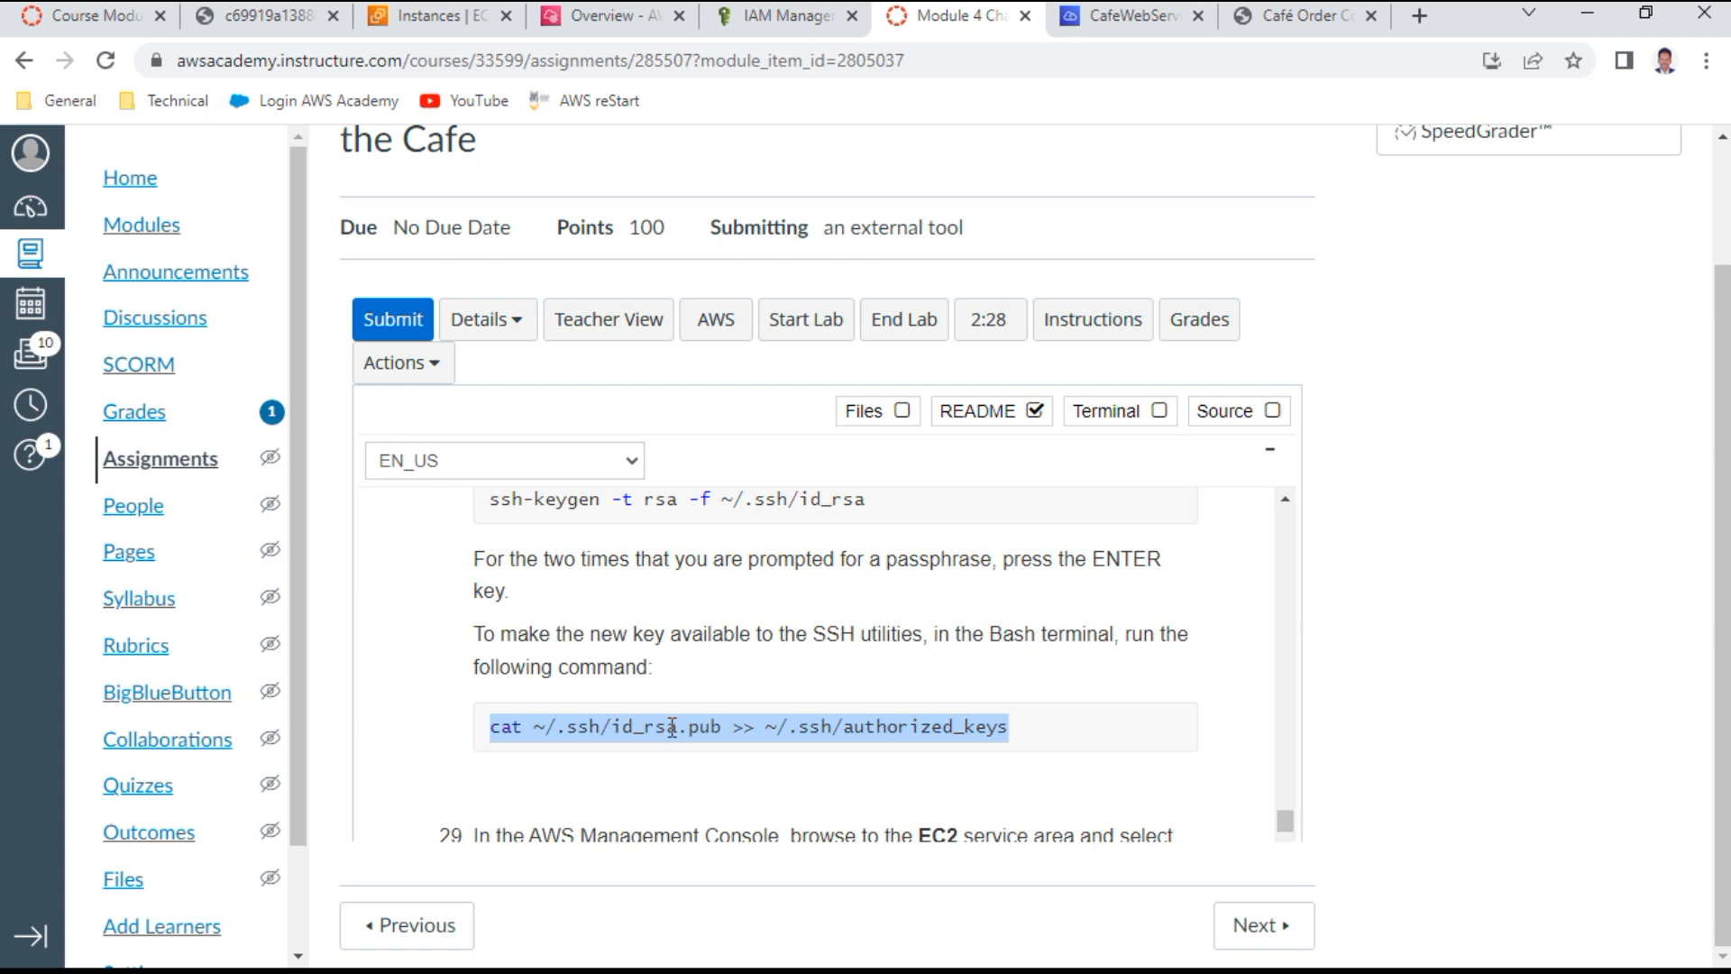
scroll(912, 735, "down", 5)
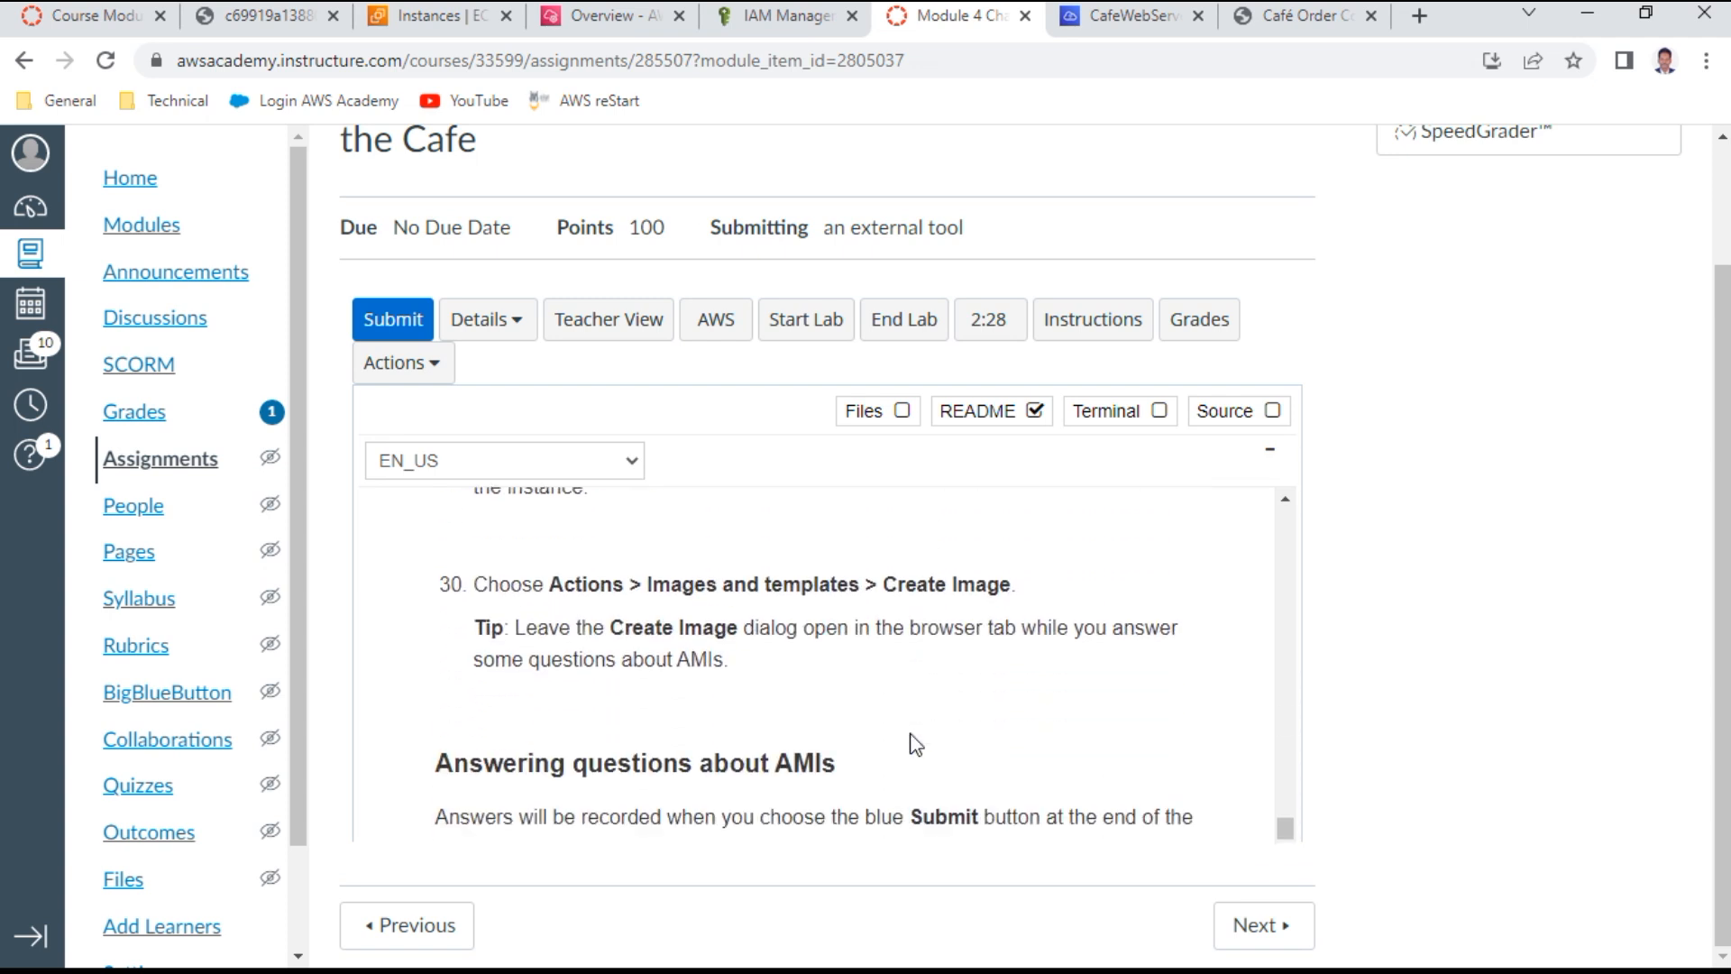
left_click(448, 20)
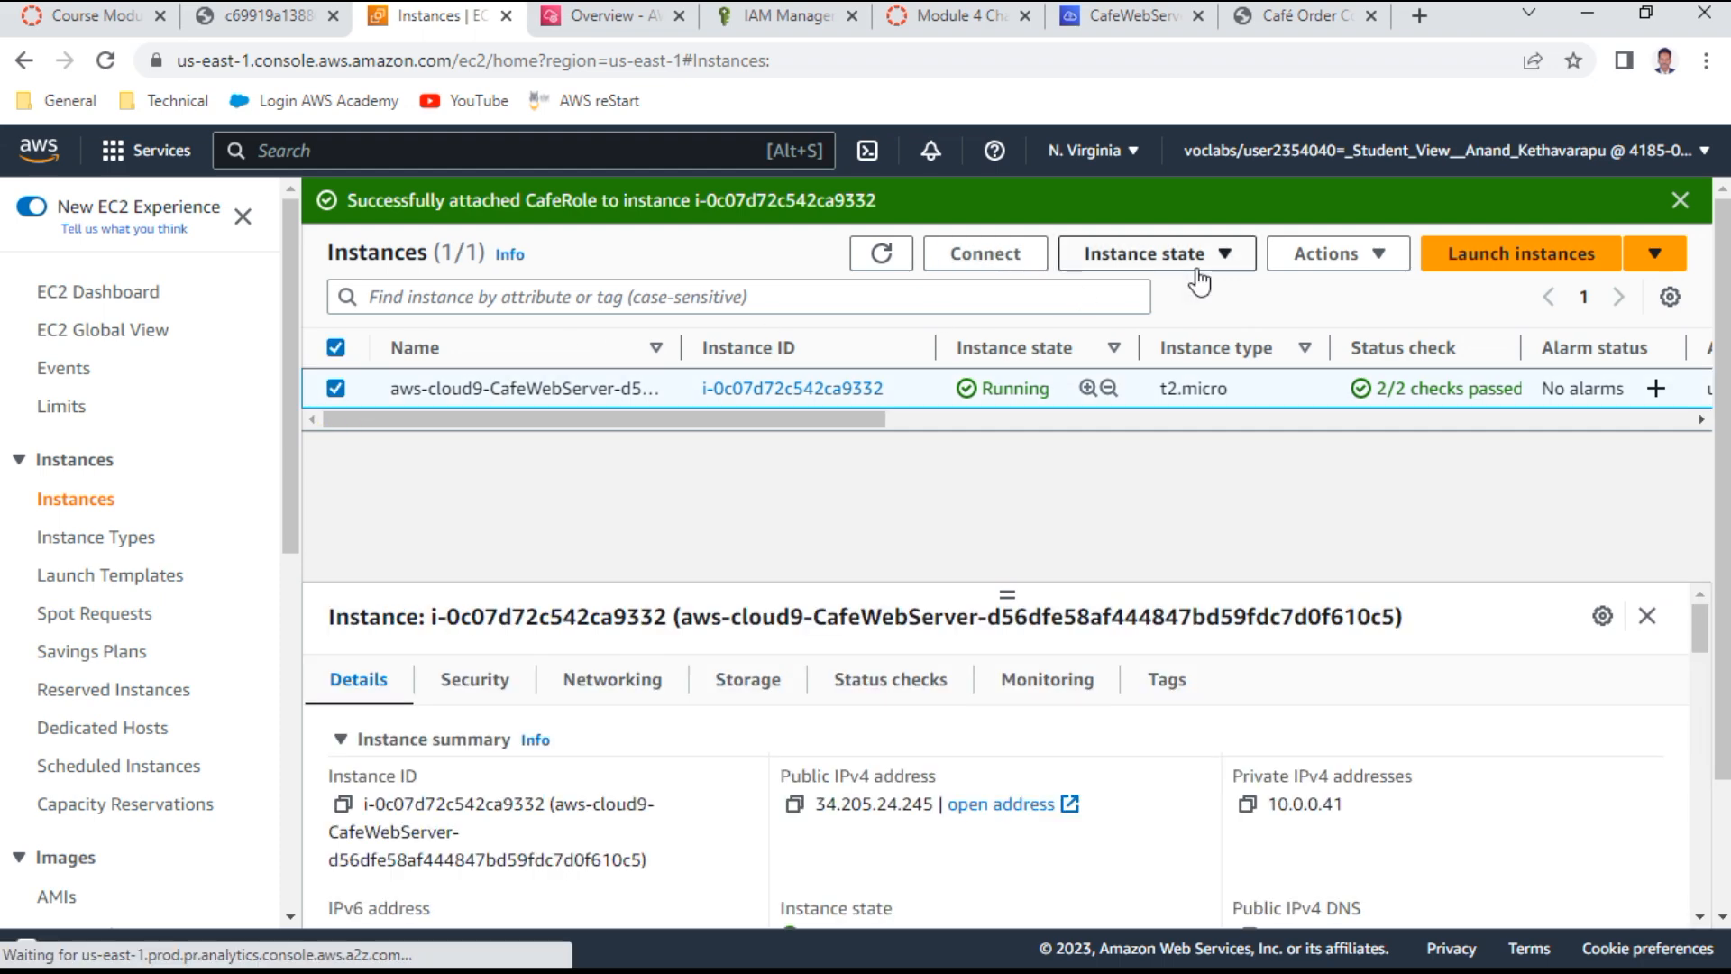
left_click(1376, 249)
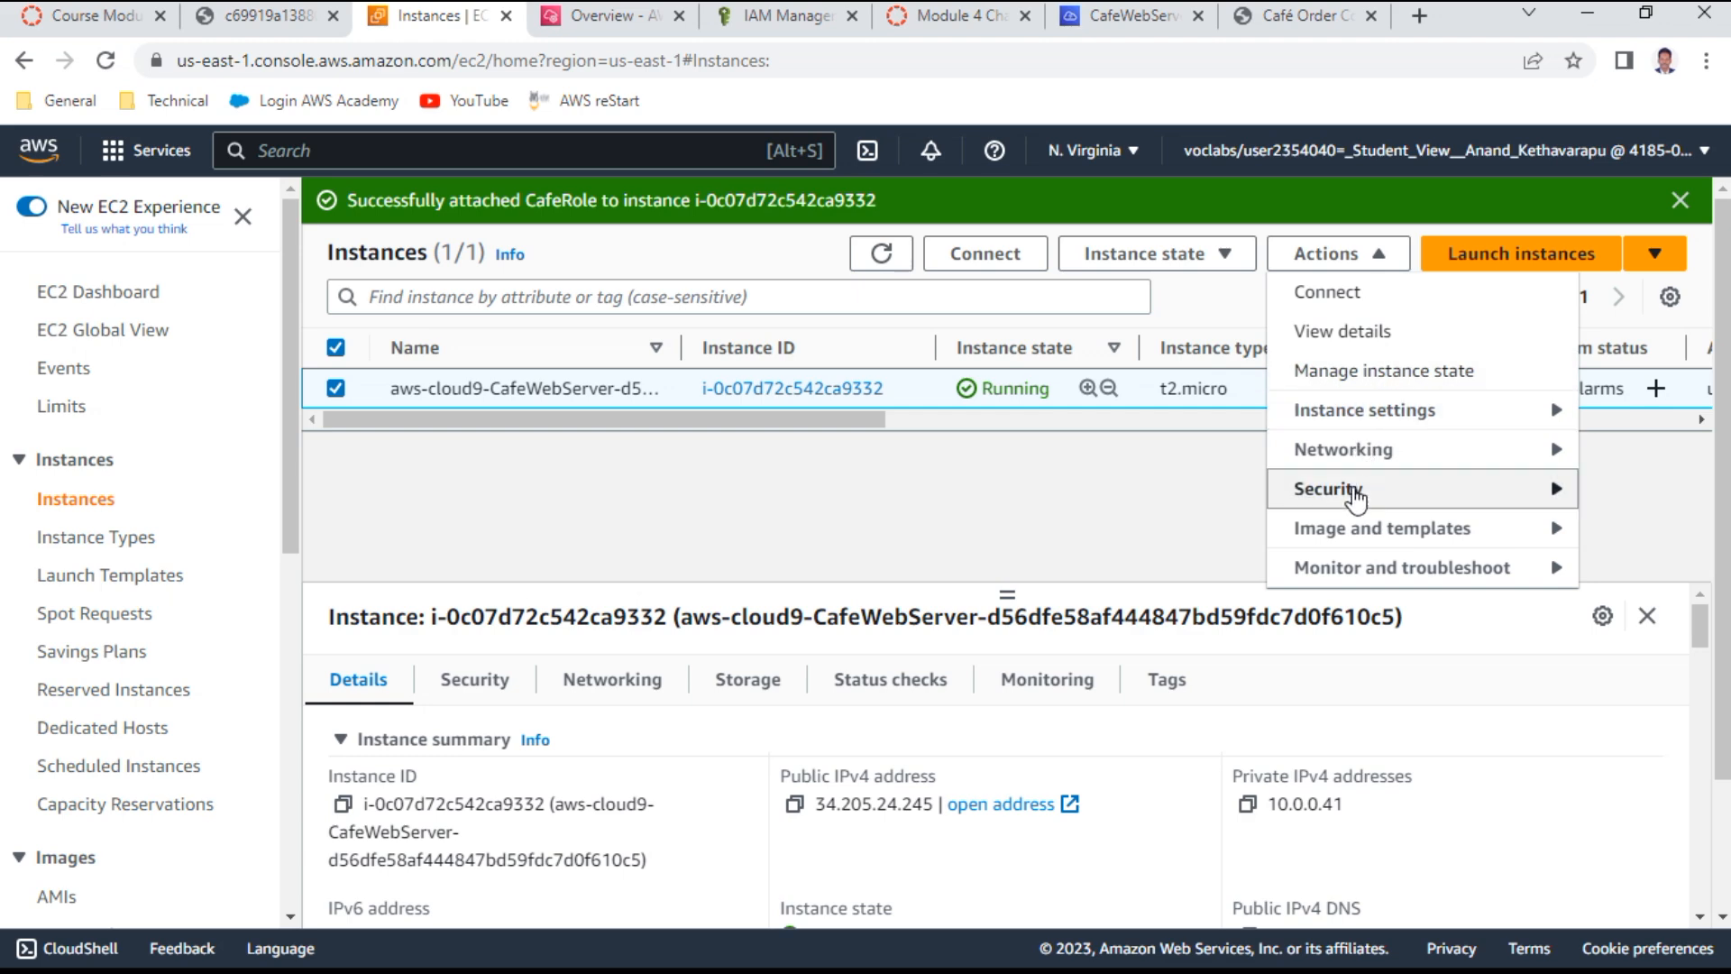
mouse_move(1383, 539)
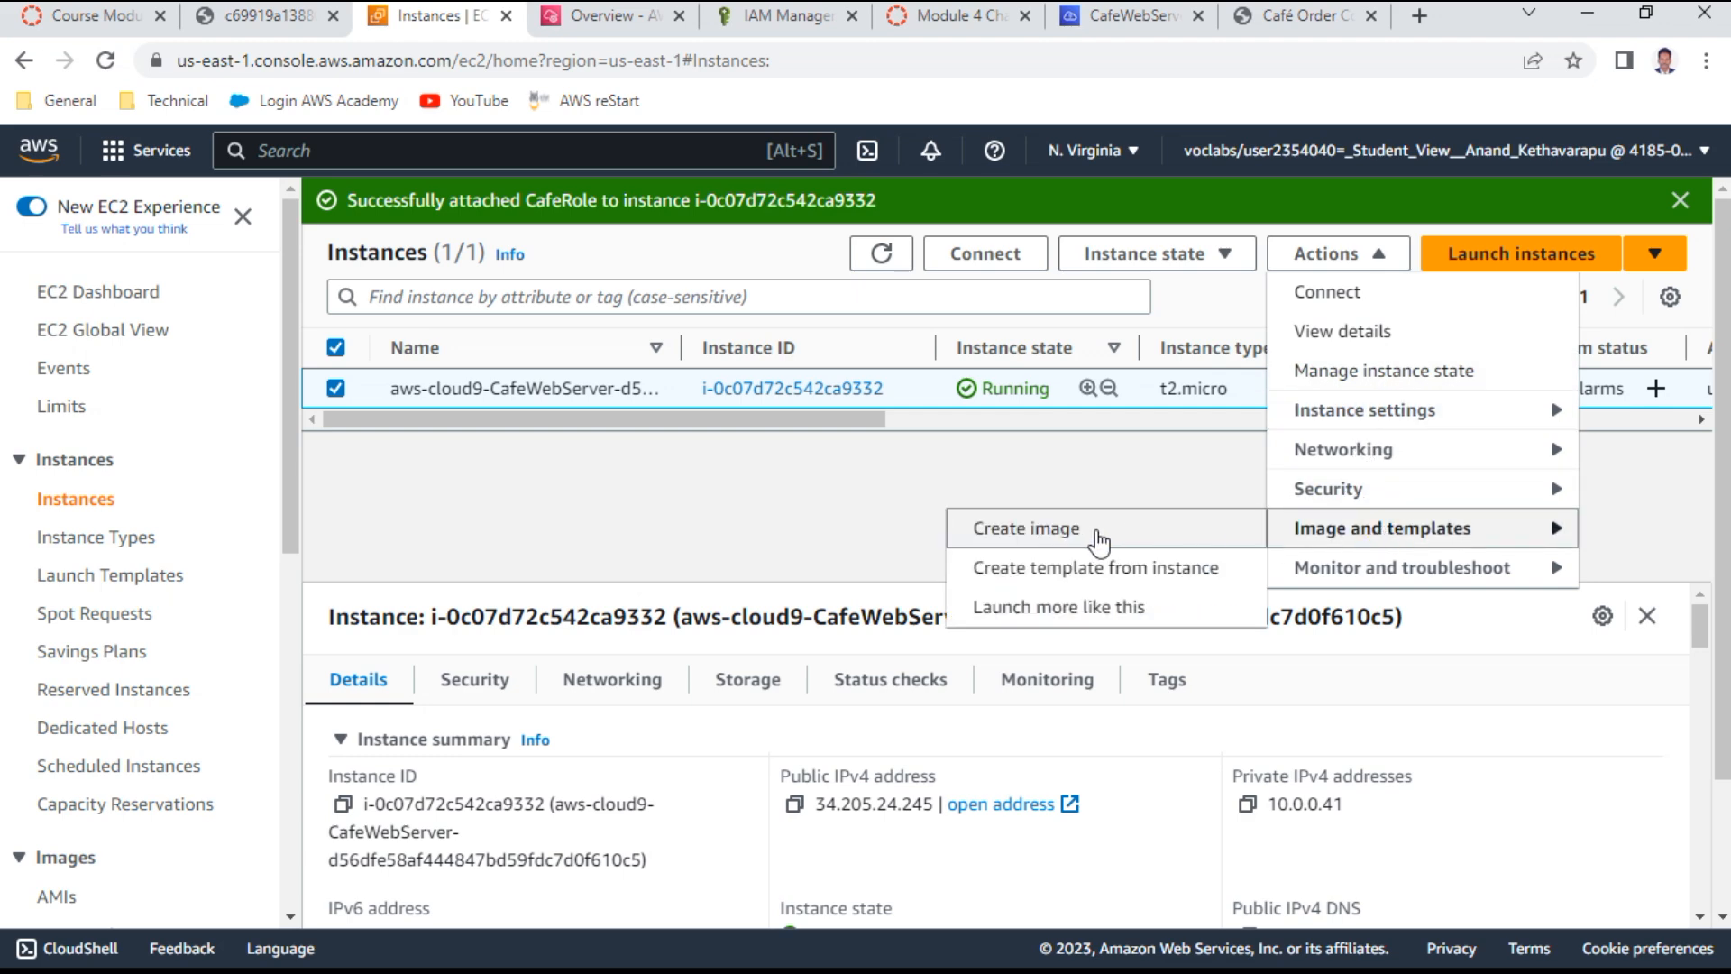
left_click(1077, 531)
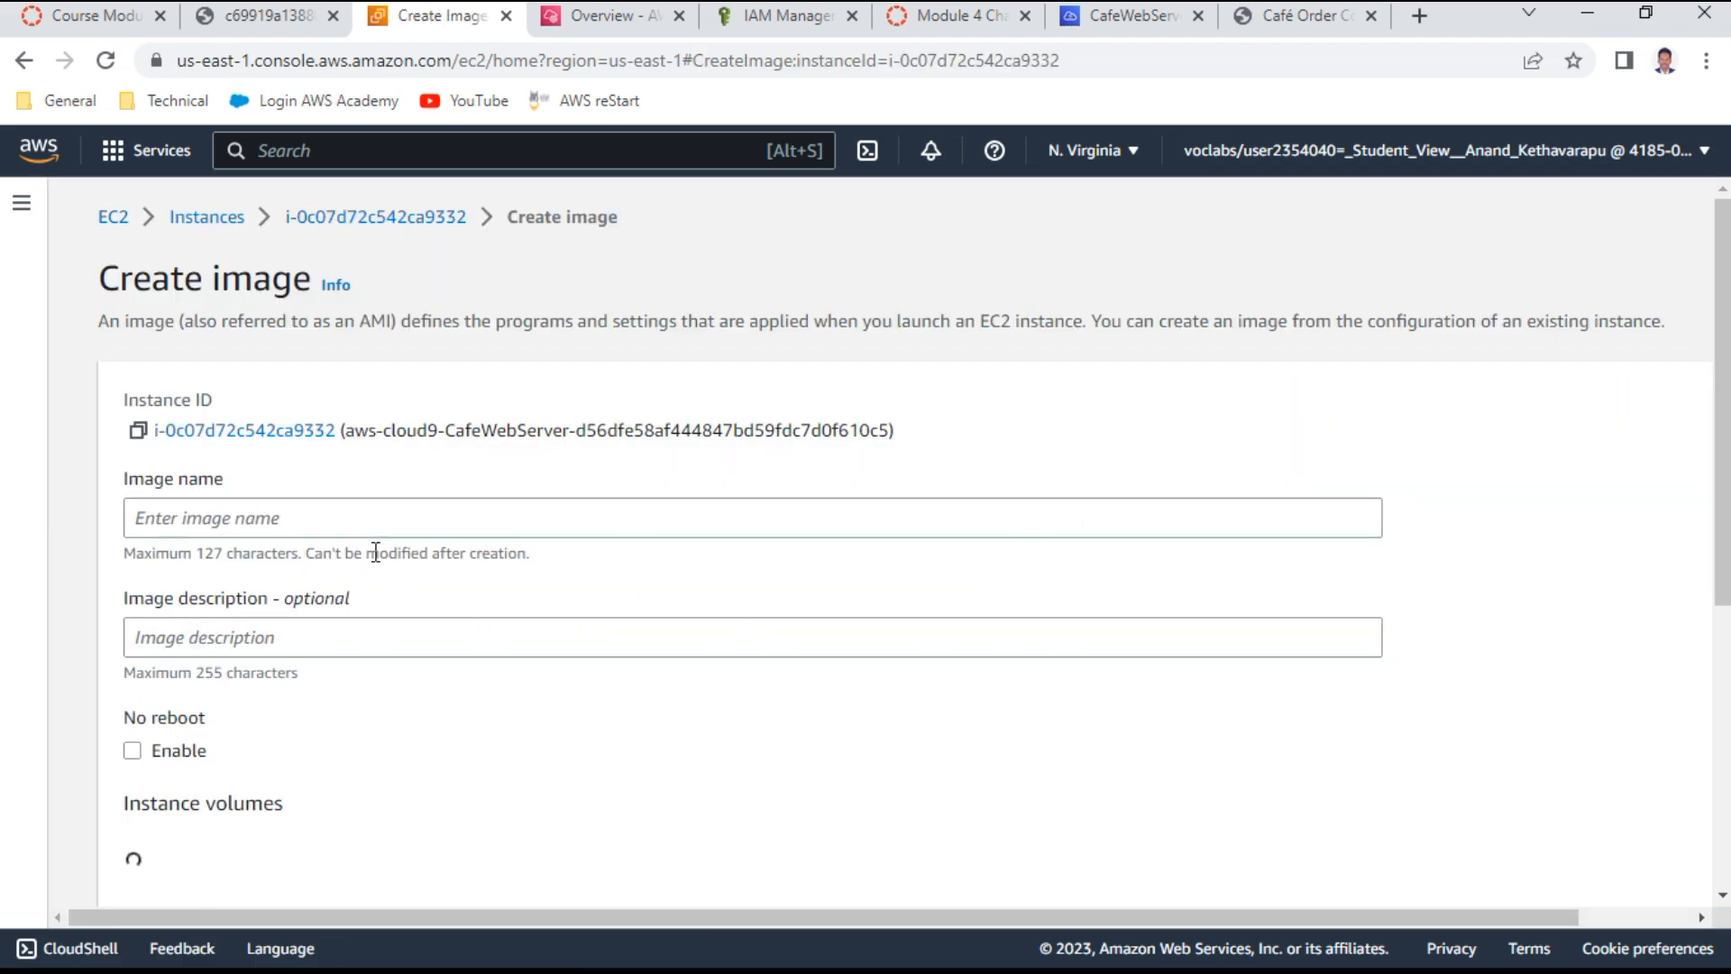
left_click(302, 521)
Read the lab instructions on answering questions about AMIs and return to the Create image form
left_click(1137, 20)
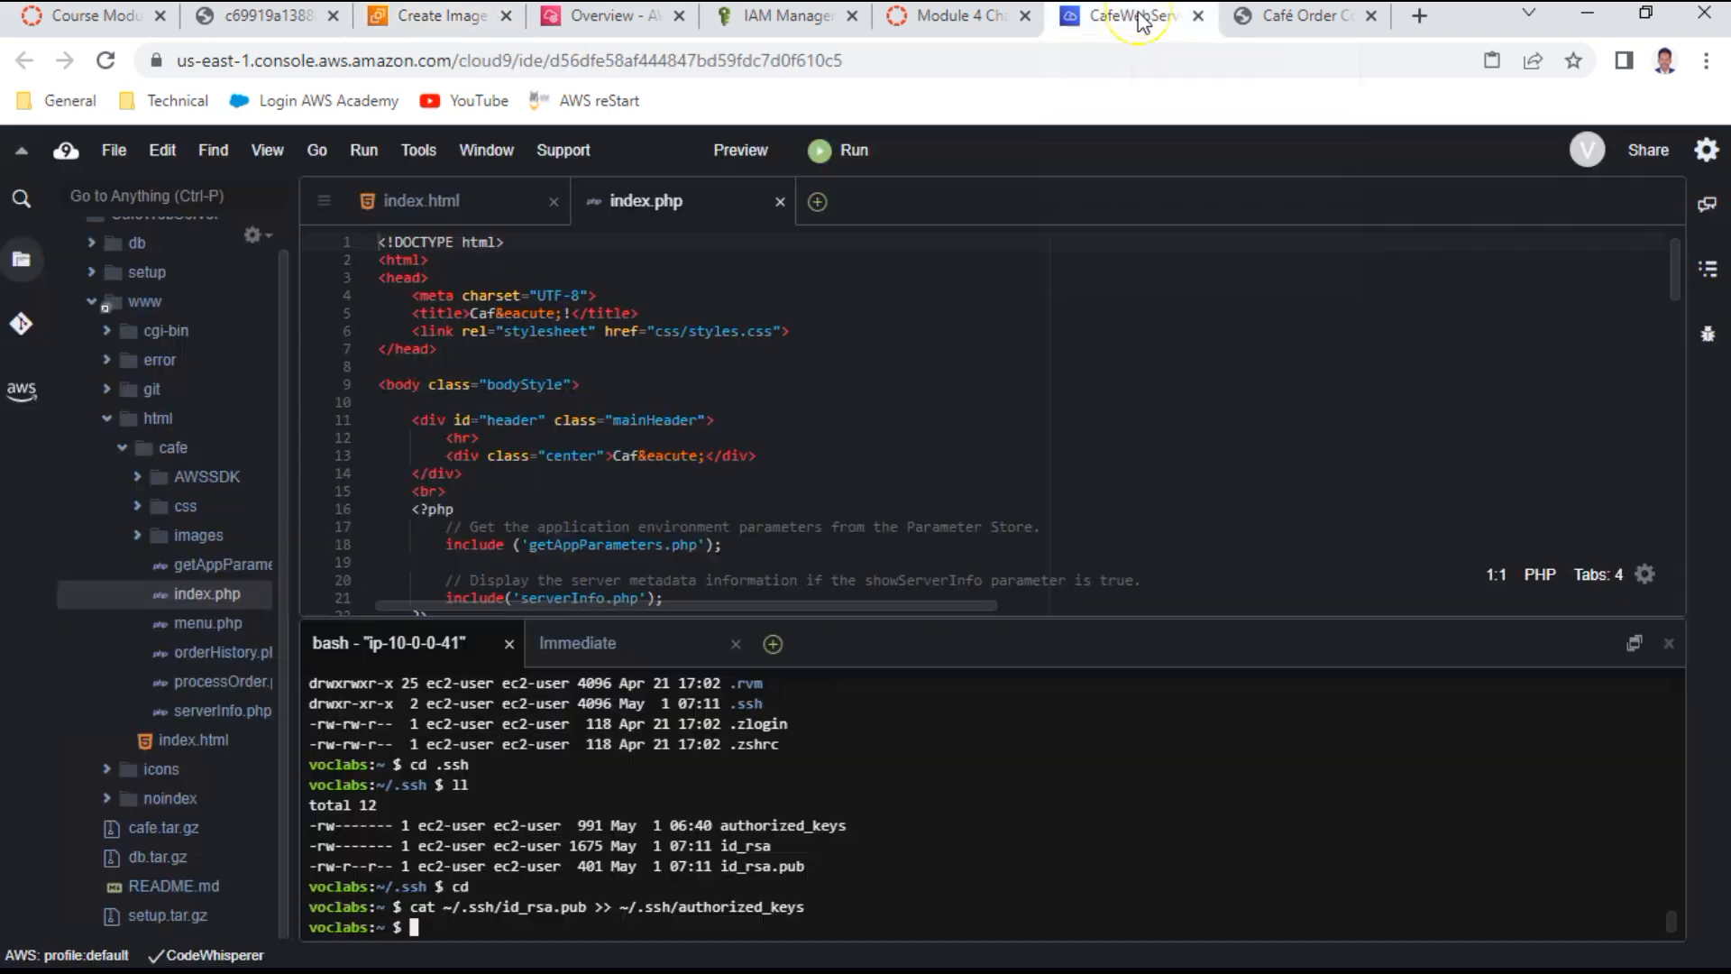
left_click(943, 19)
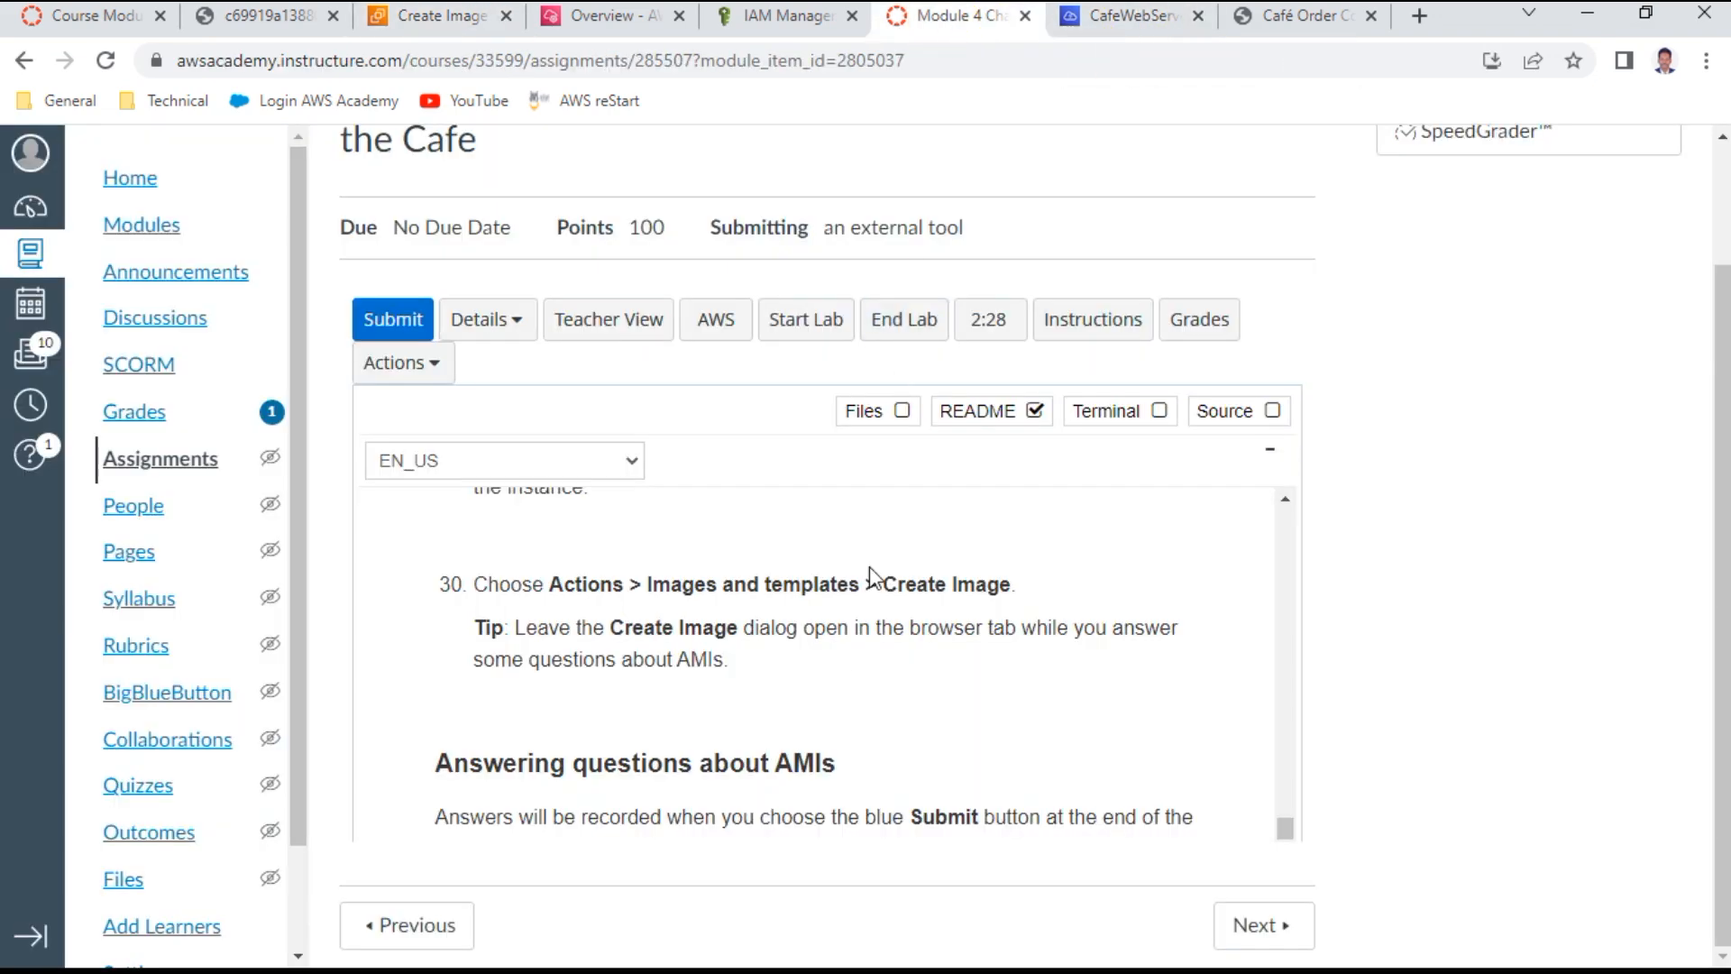
scroll(860, 681, "down", 1)
scroll(860, 680, "down", 2)
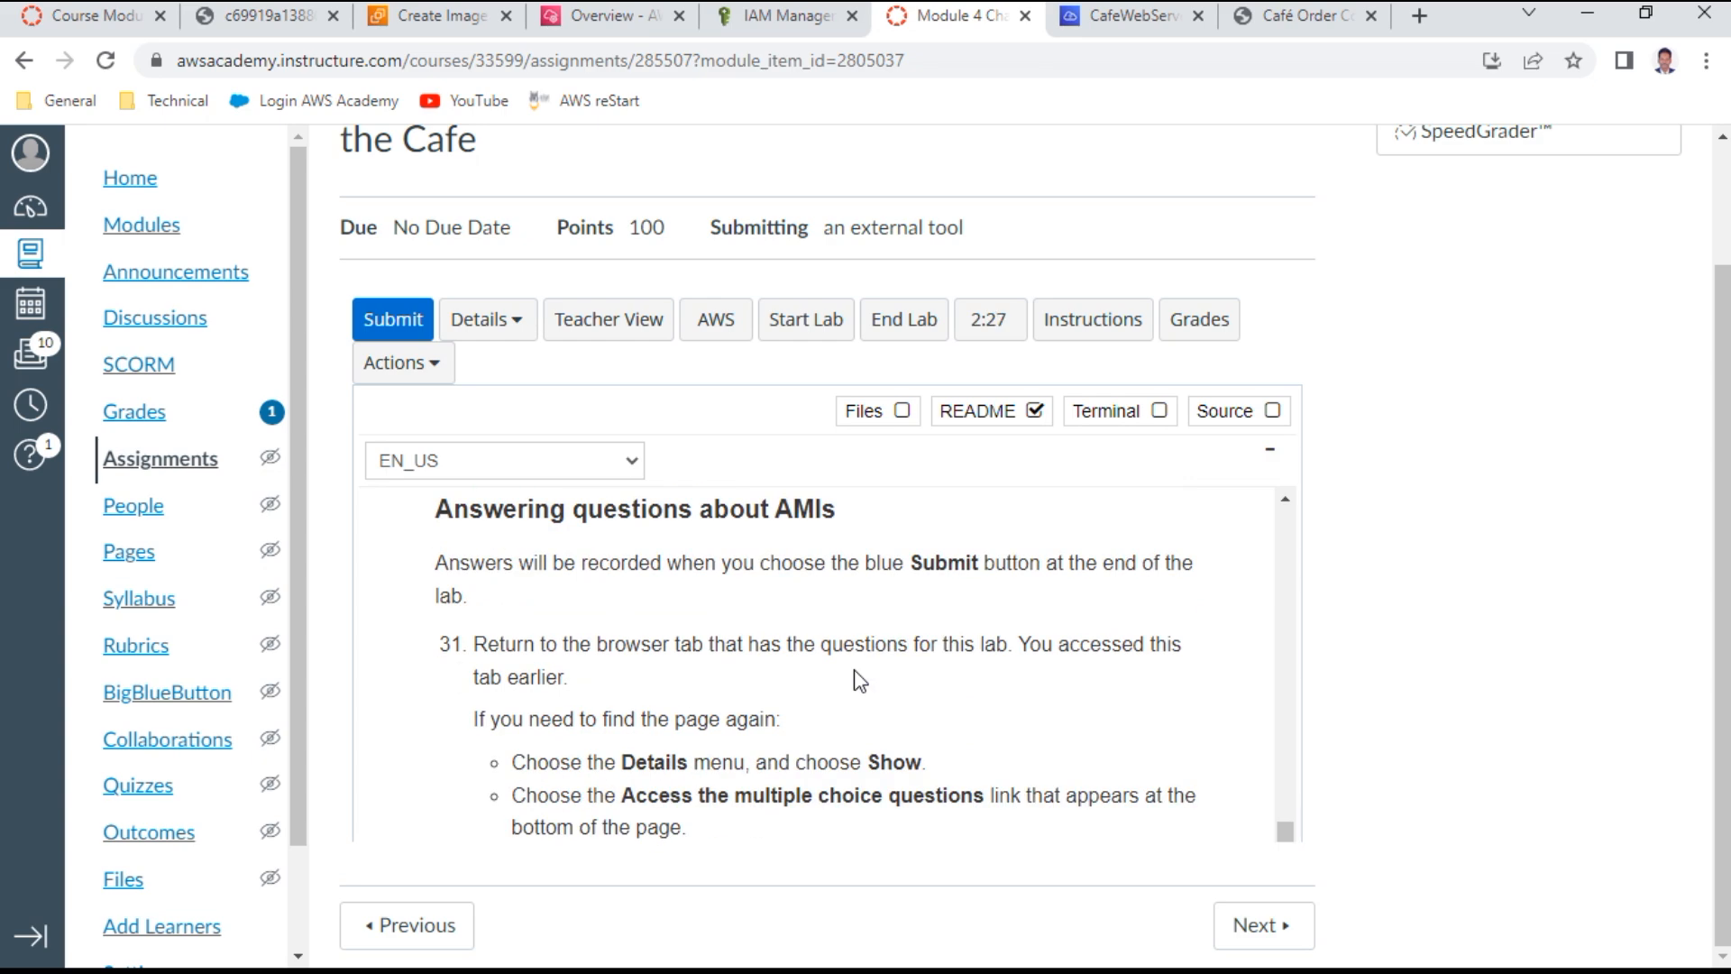
scroll(860, 681, "up", 3)
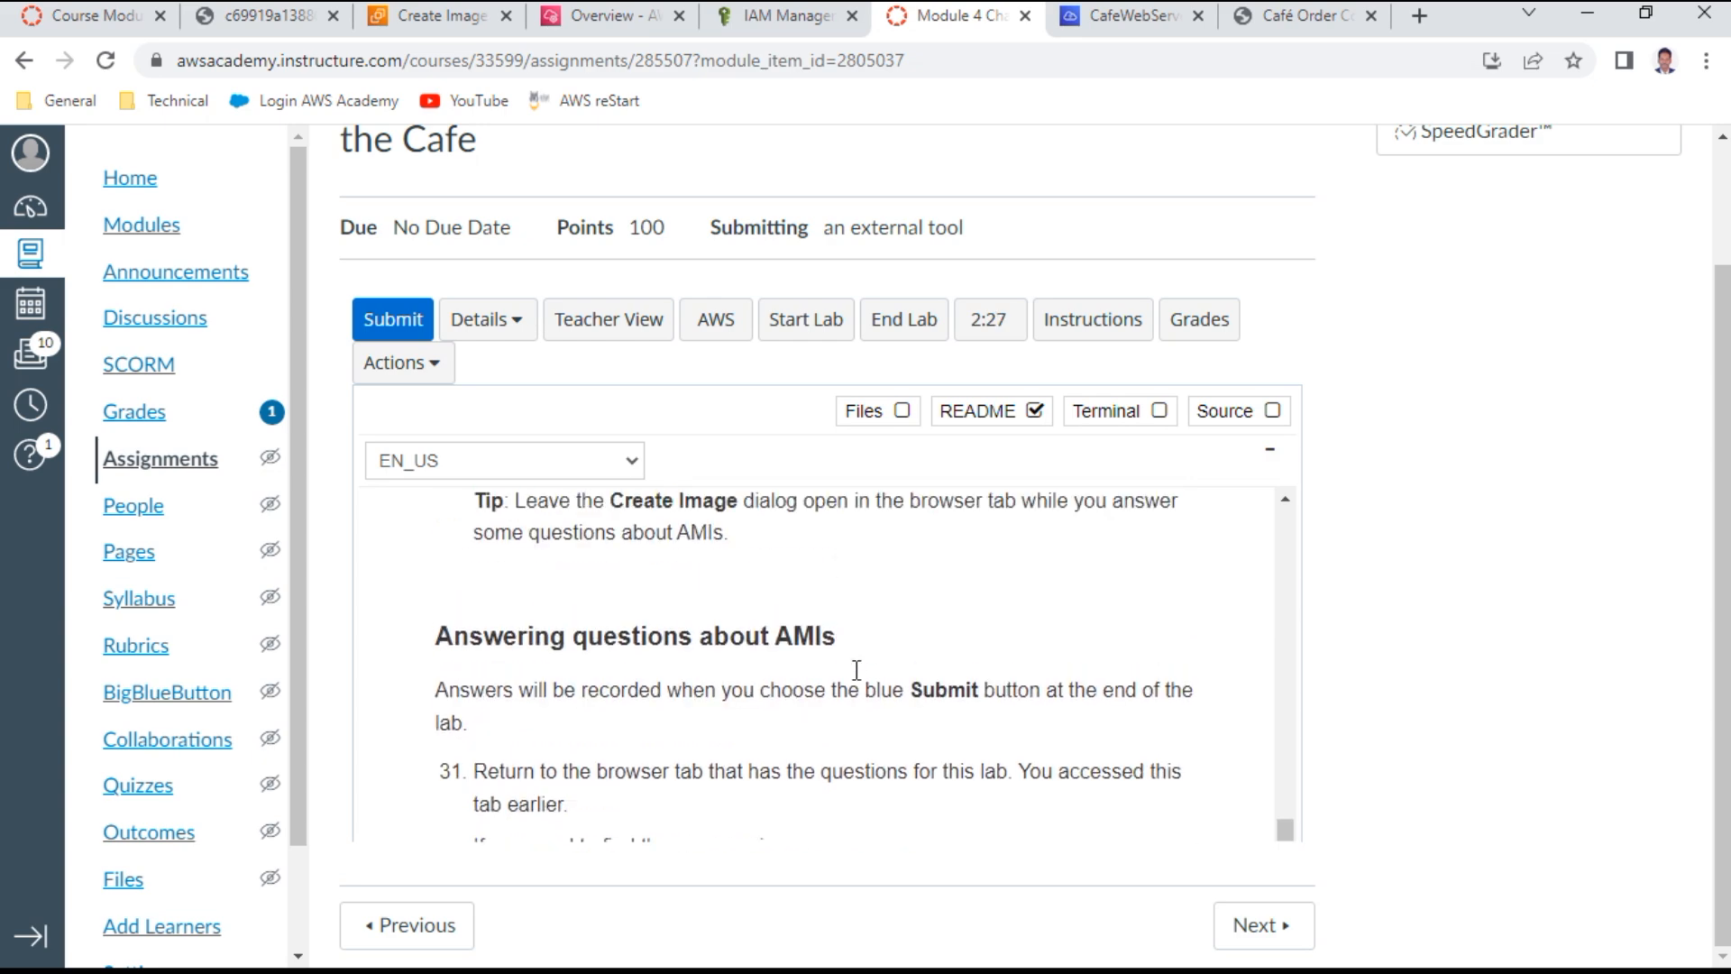
left_click(434, 30)
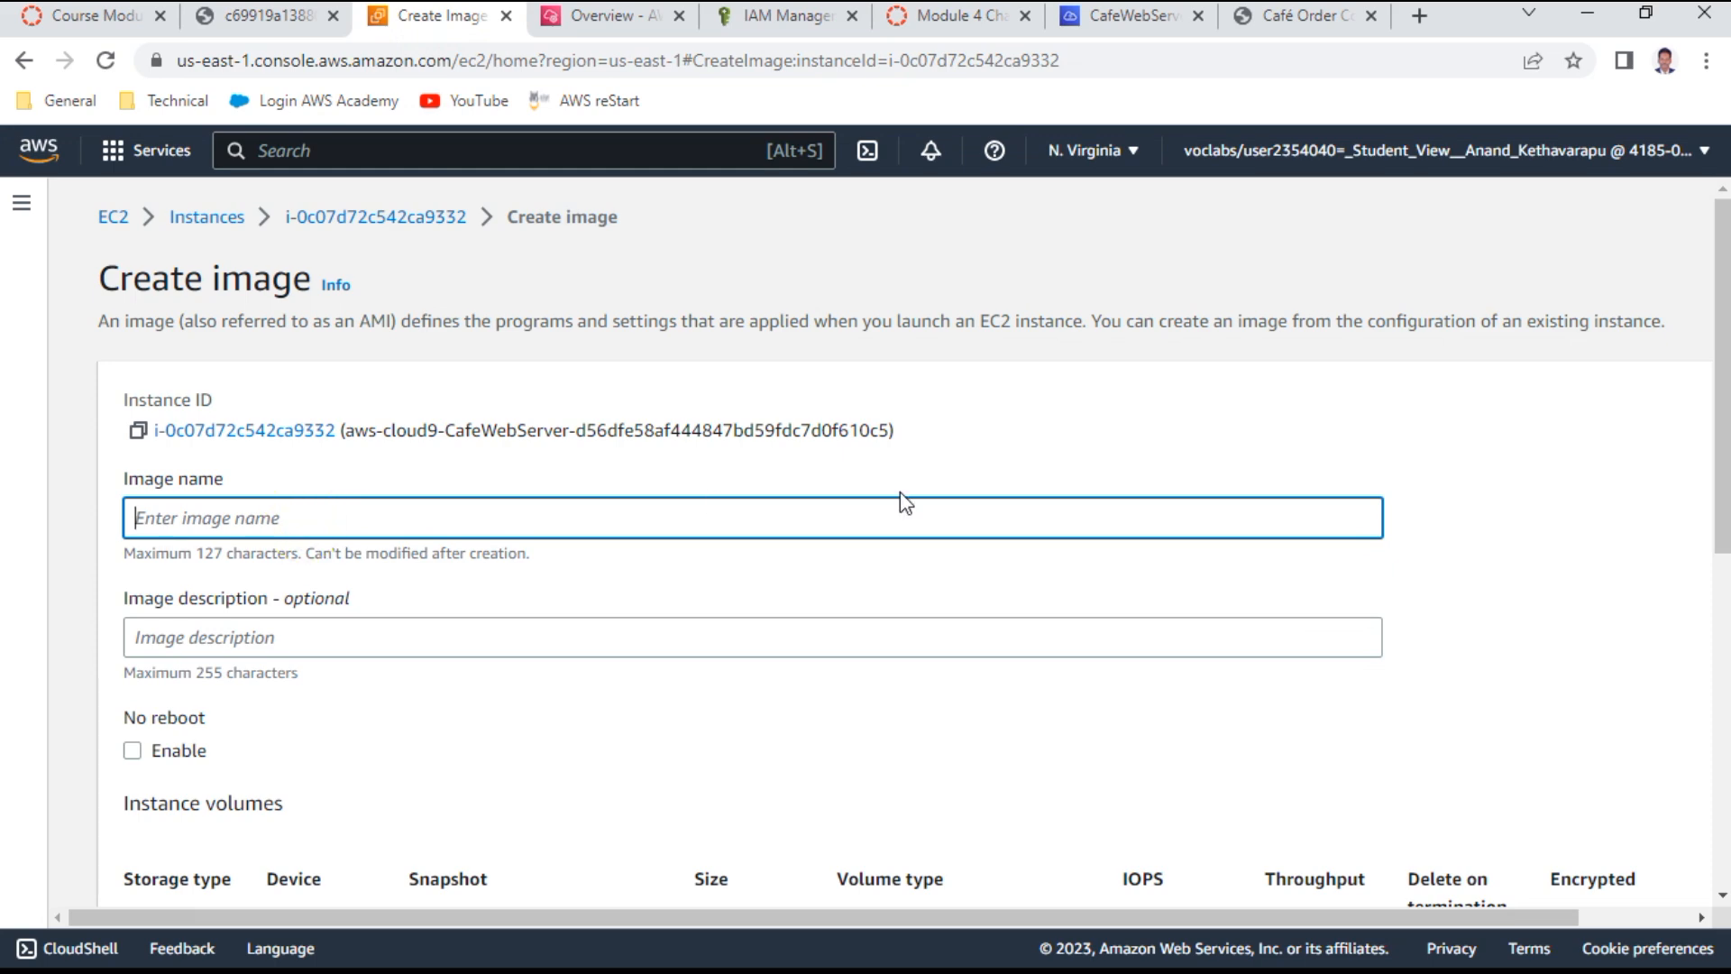
Name the image Cafe Server and create the AMI from the CafeWebServer instance with the default volume and tag settings
type("Caf")
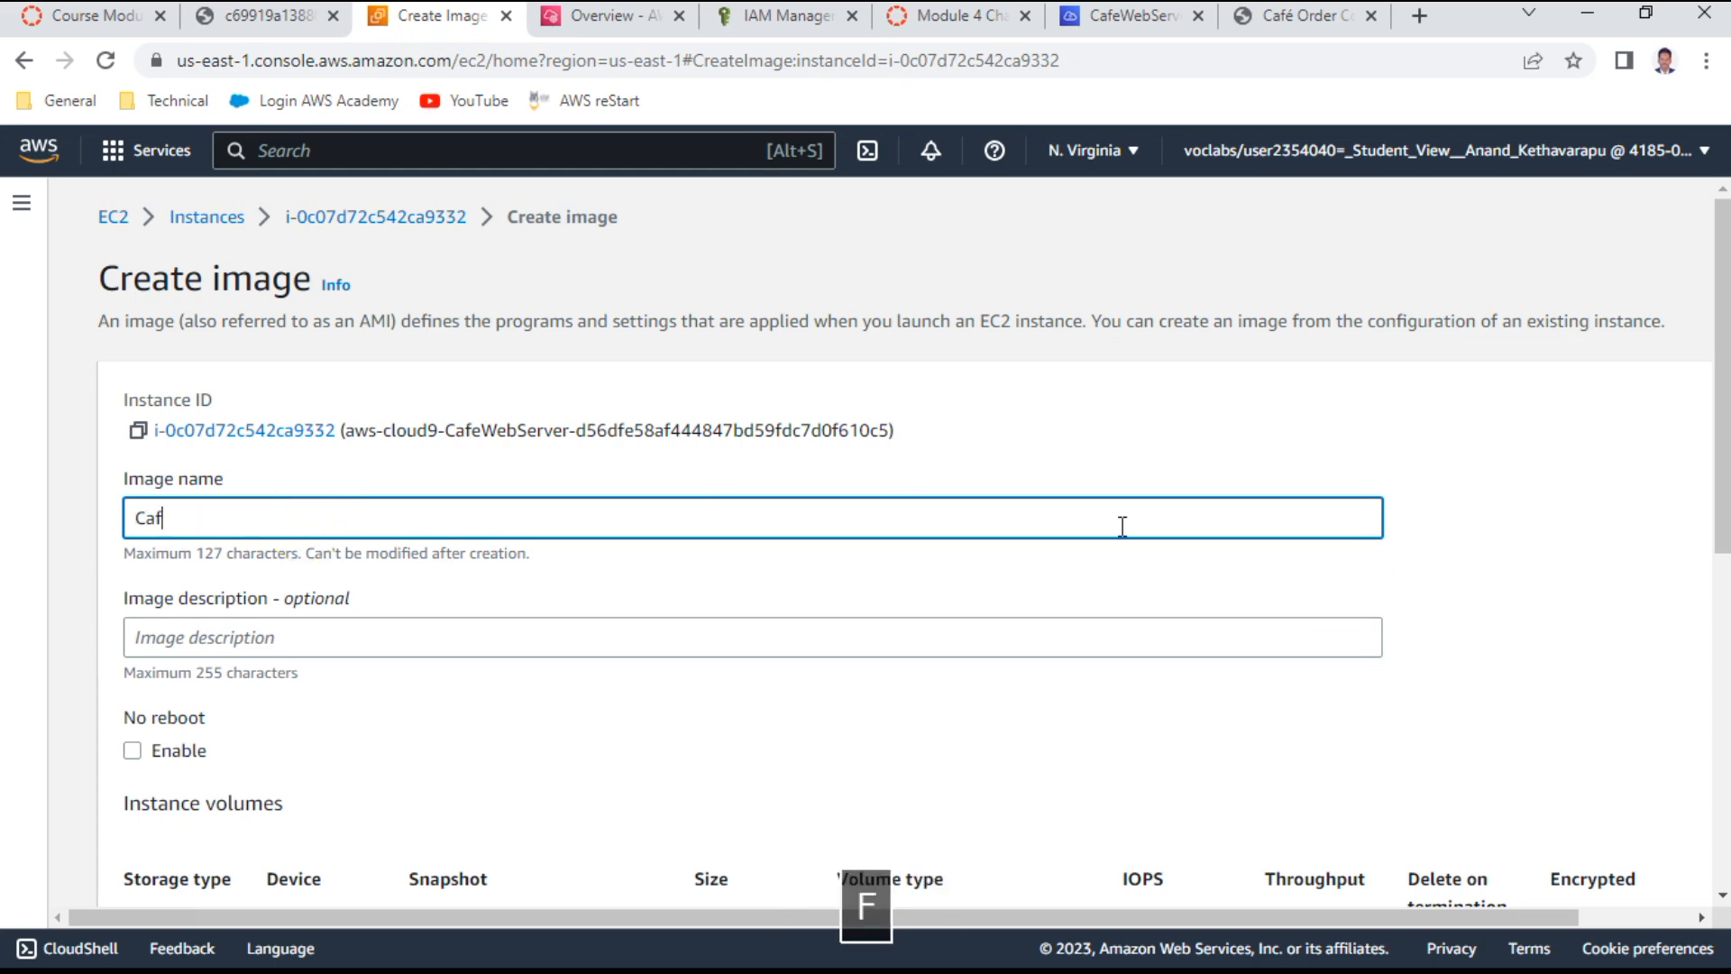
type("e Server")
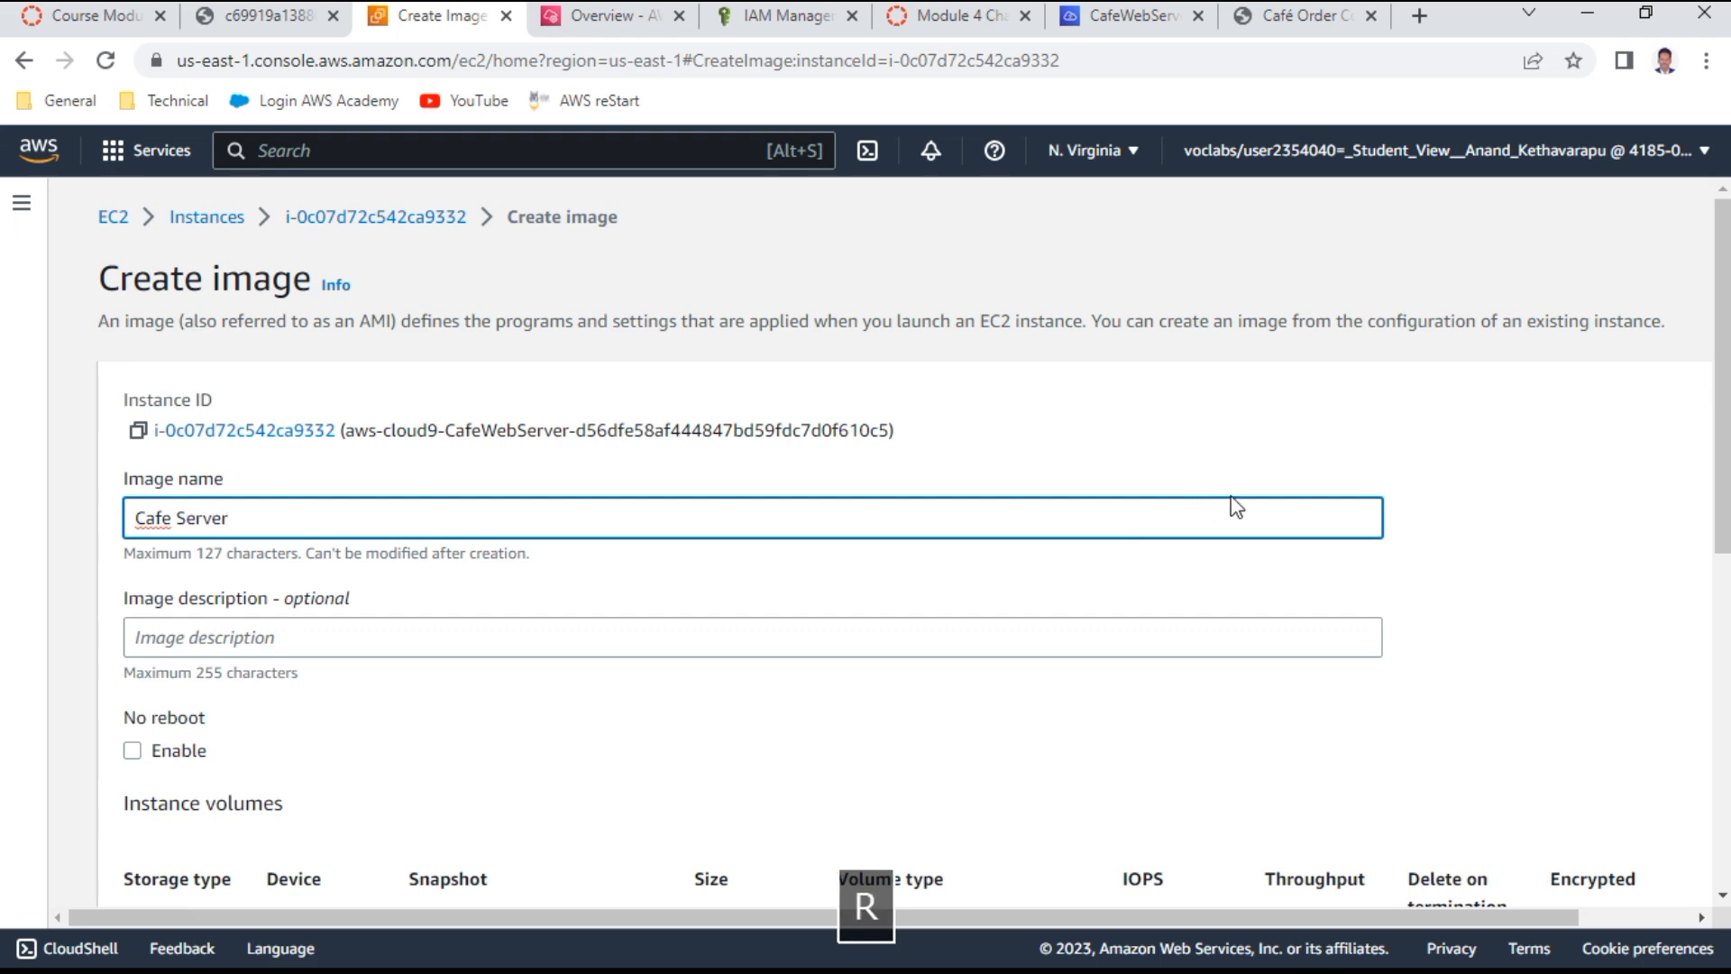
scroll(1209, 545, "down", 5)
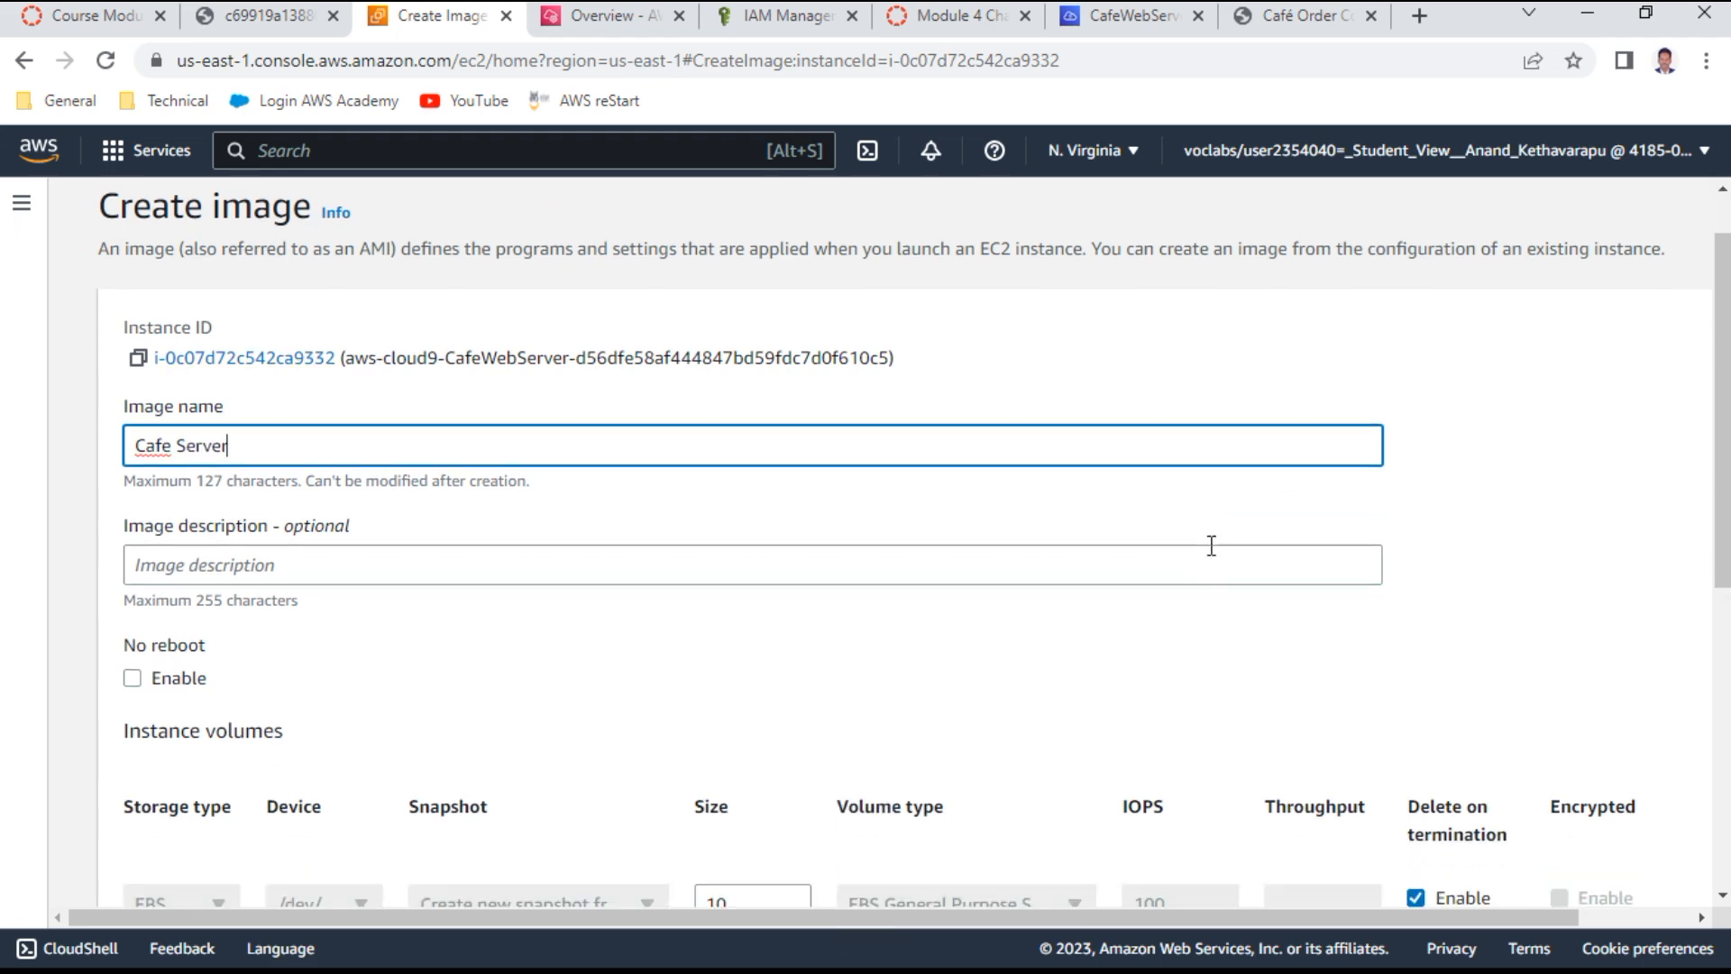
scroll(1210, 559, "down", 2)
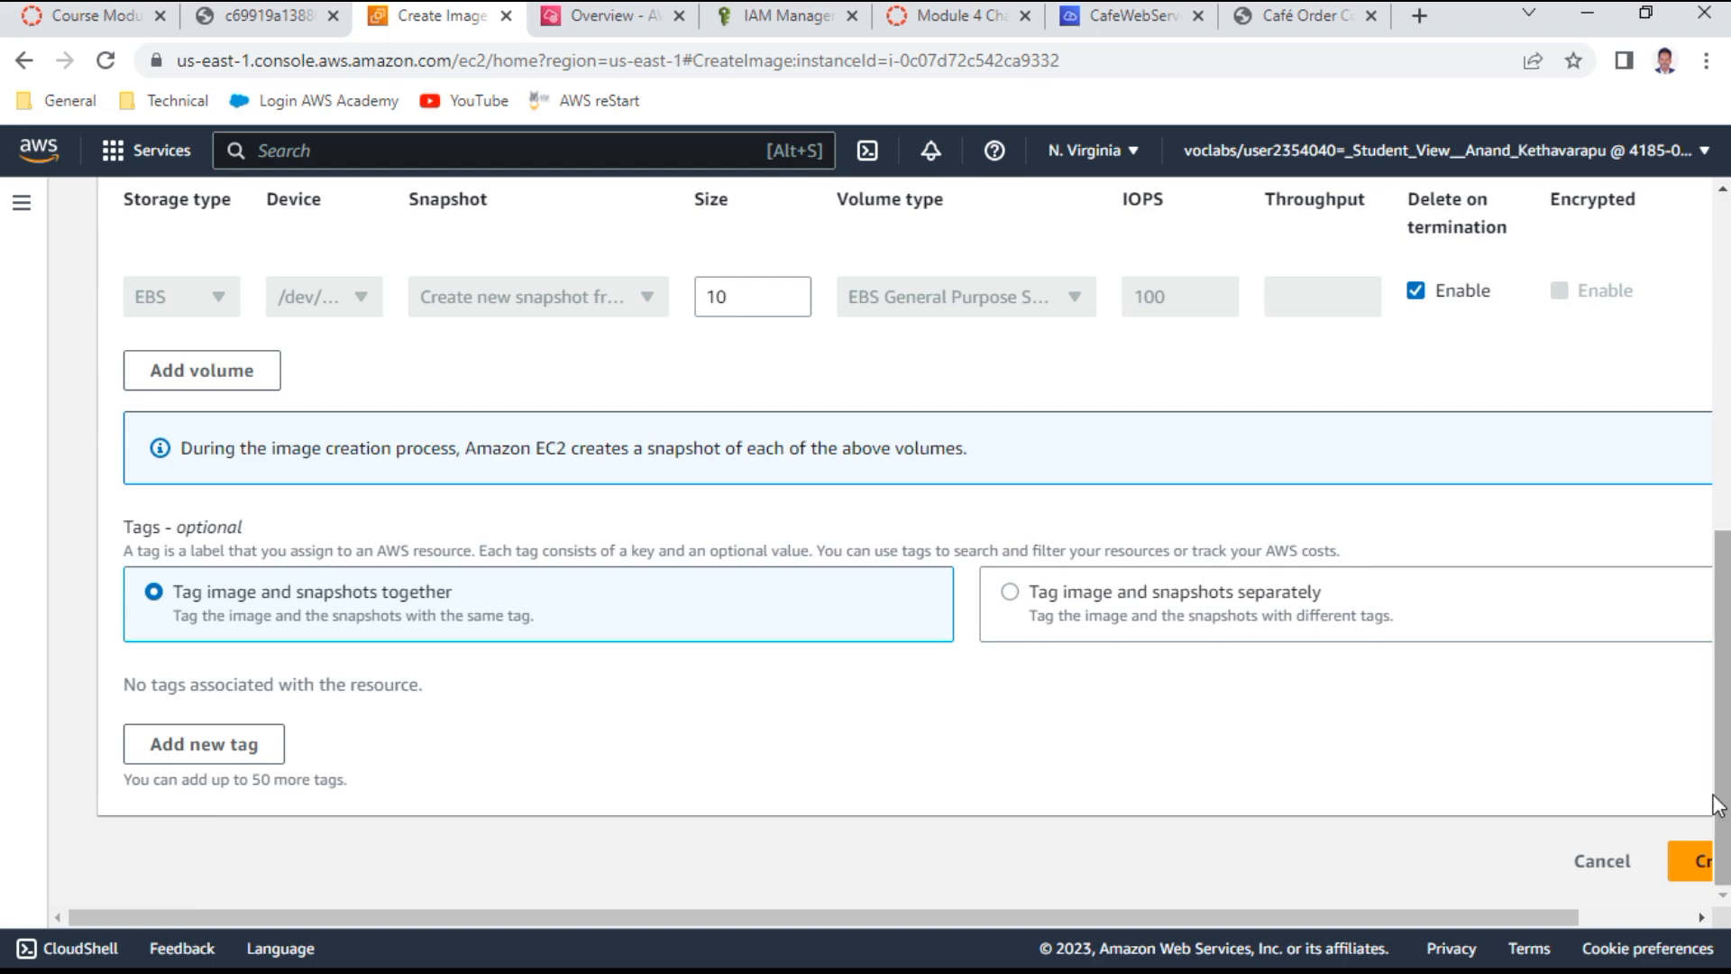
left_click(1694, 867)
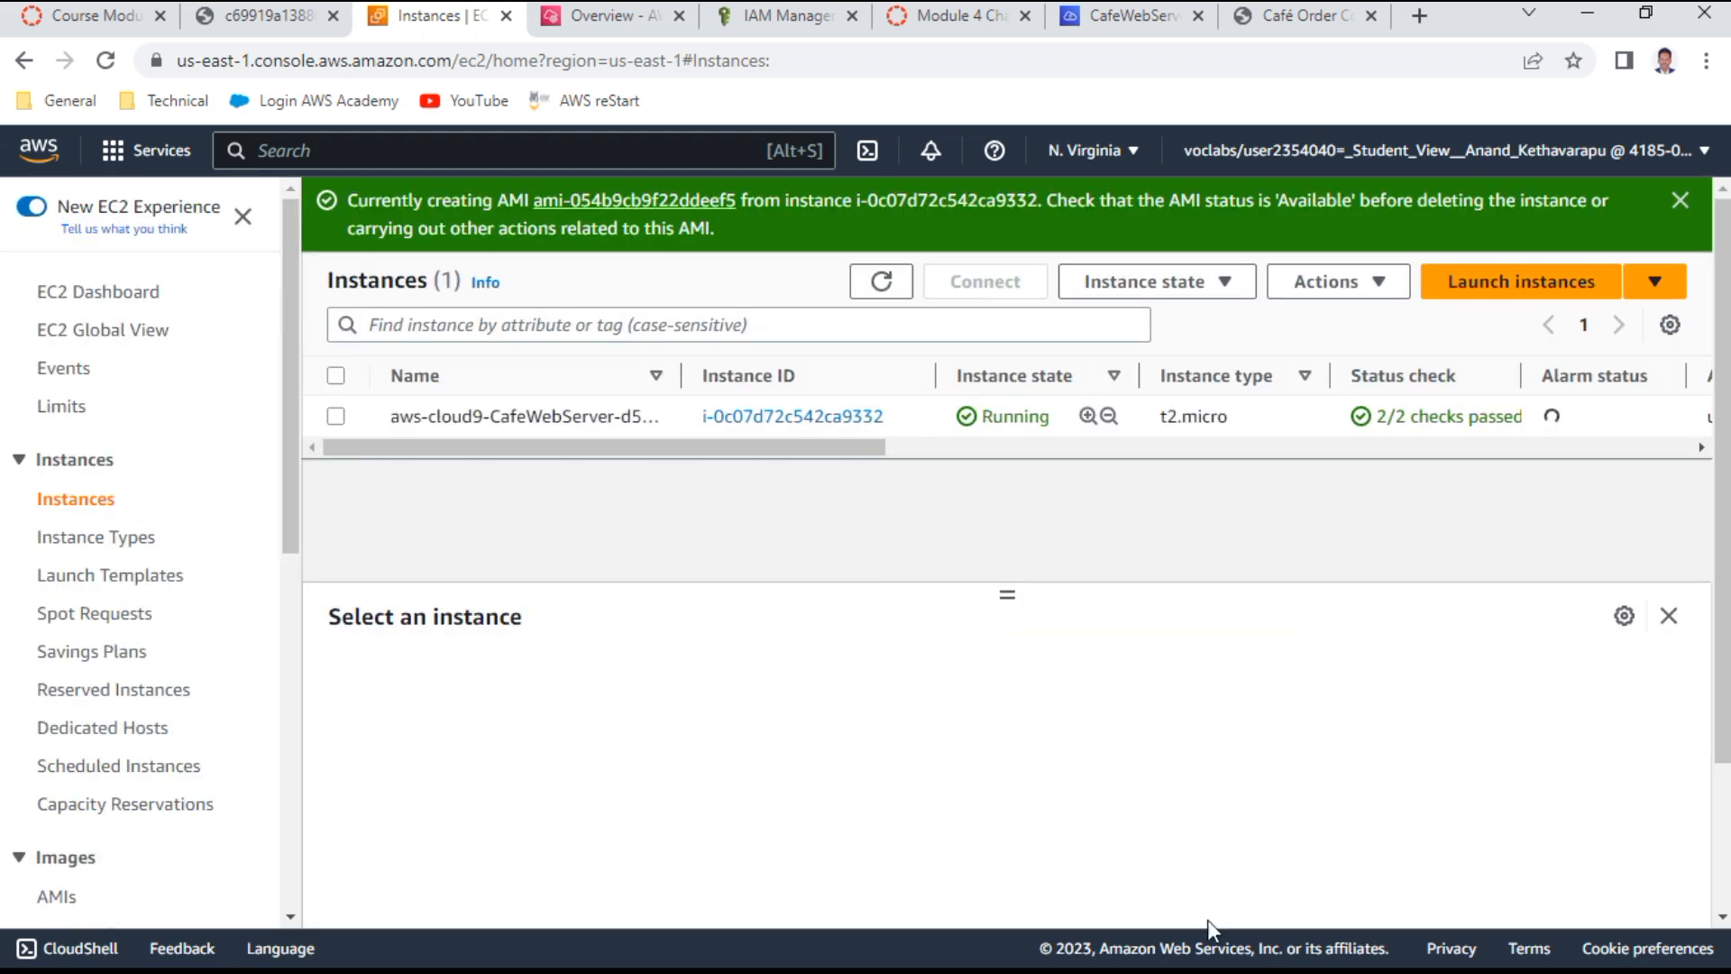
Read steps 31 and 32 of the lab instructions to see which AMI questions have to be answered
left_click(919, 22)
scroll(644, 622, "down", 3)
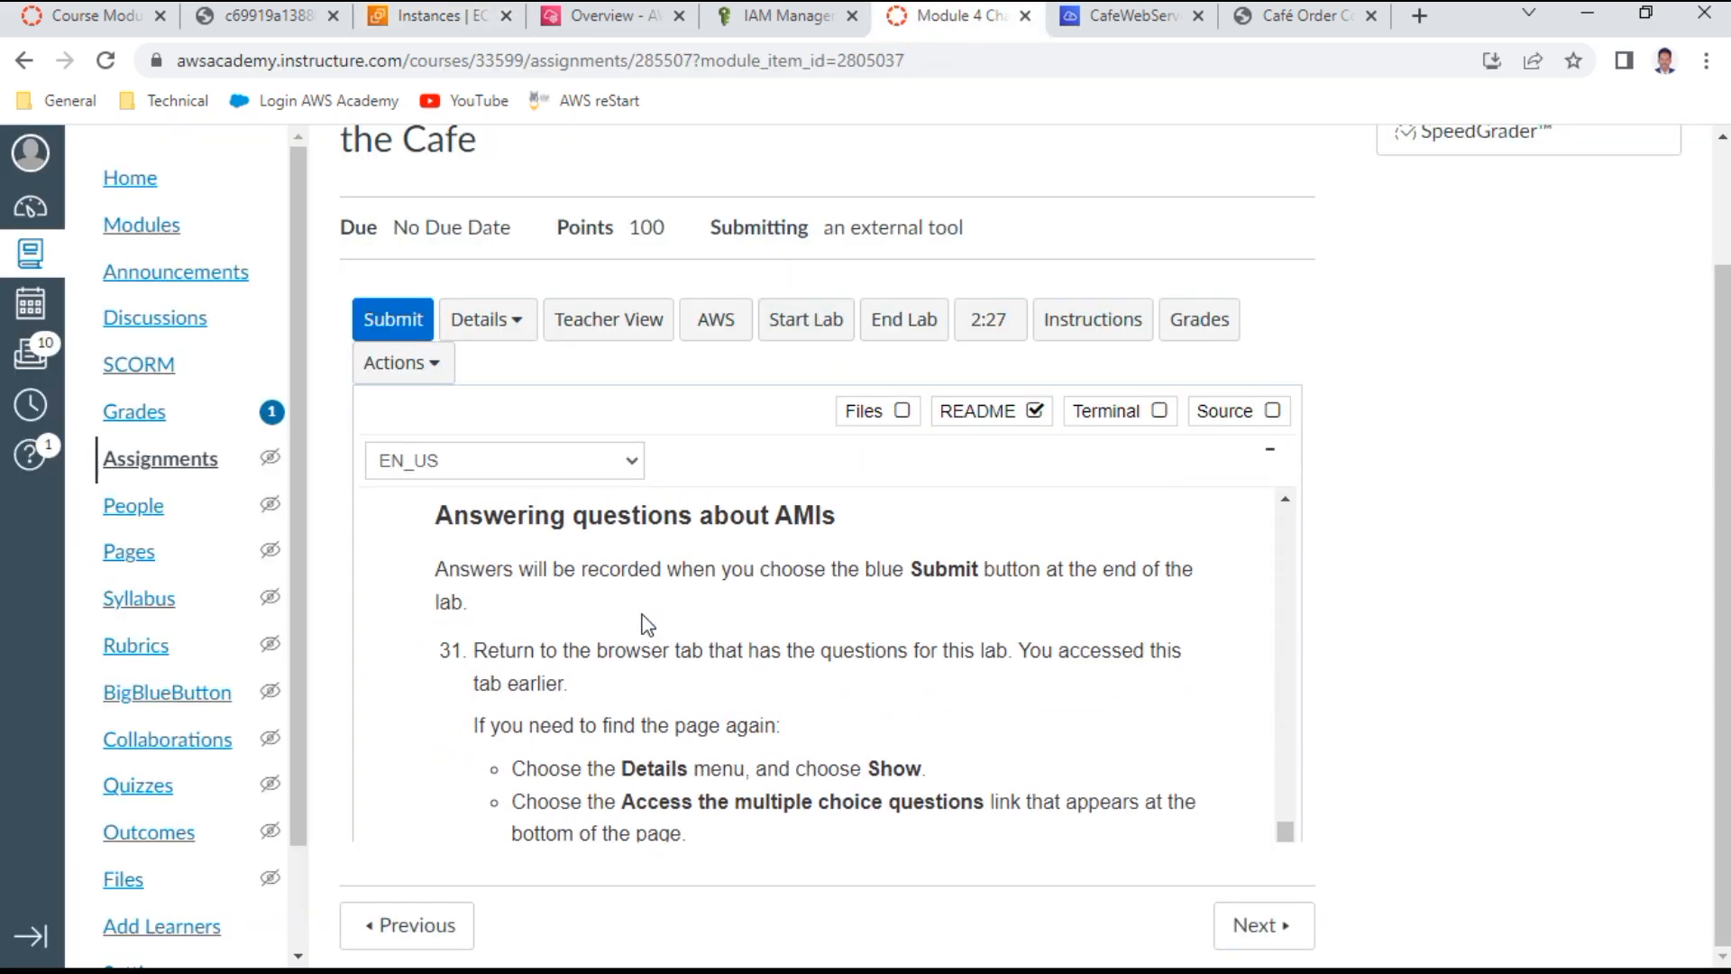
scroll(646, 622, "down", 2)
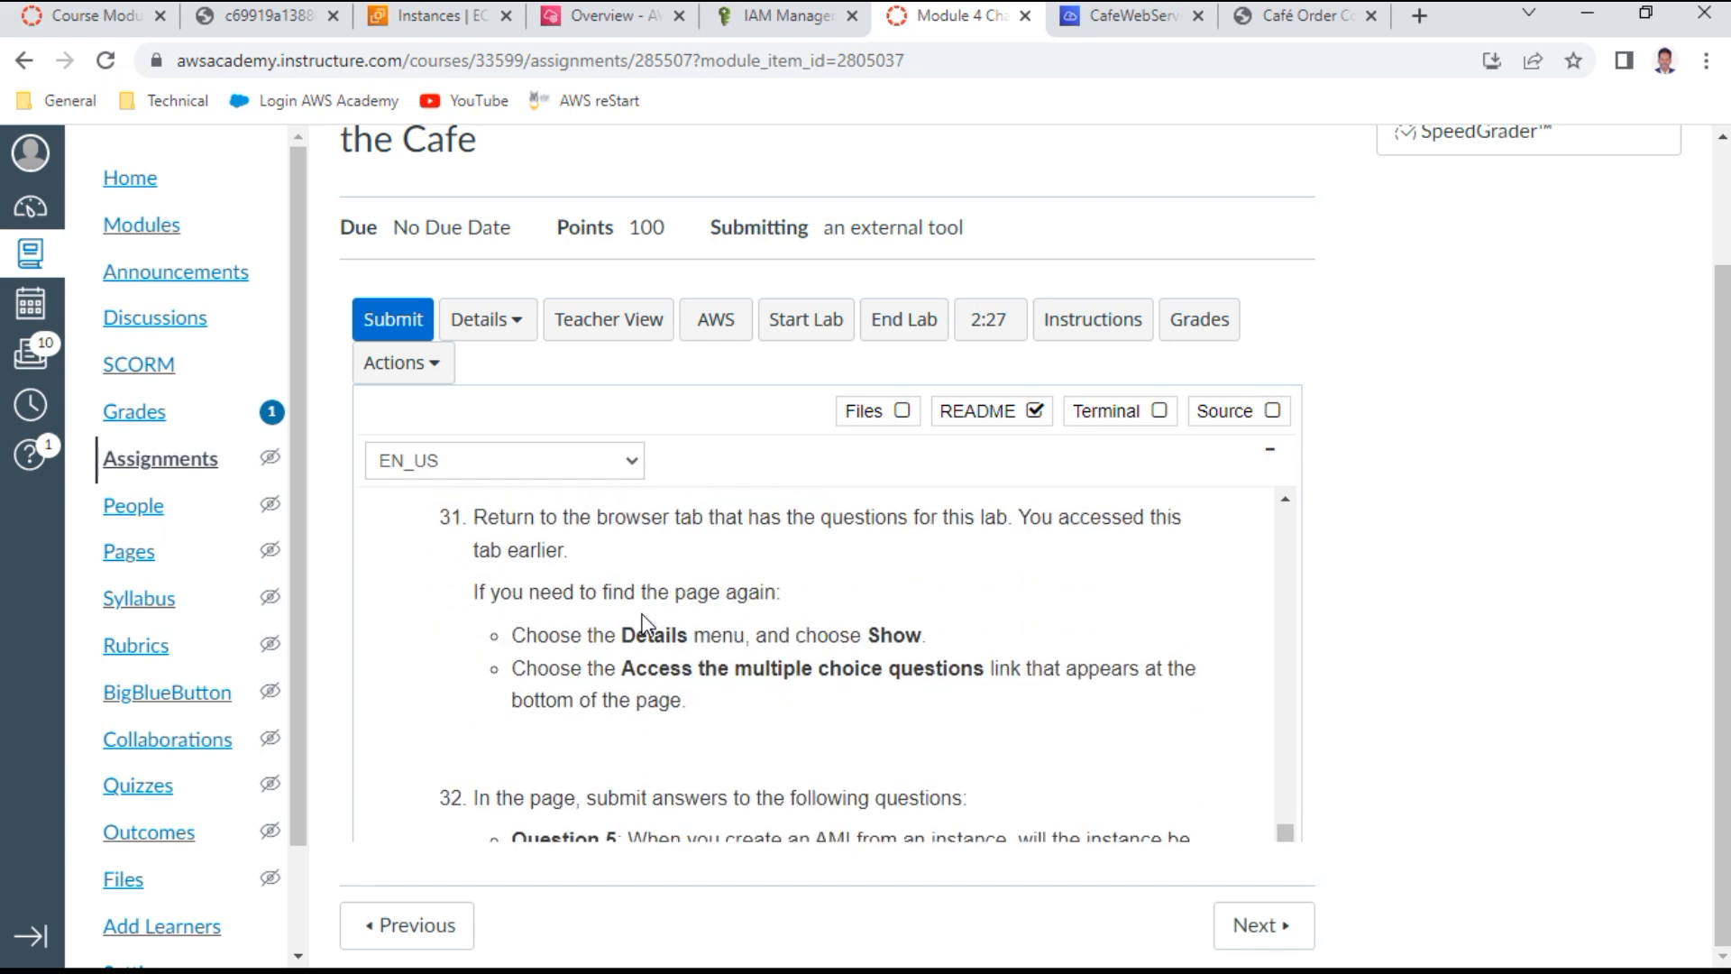
scroll(642, 622, "down", 2)
scroll(642, 622, "down", 2)
scroll(642, 622, "up", 4)
scroll(641, 620, "down", 4)
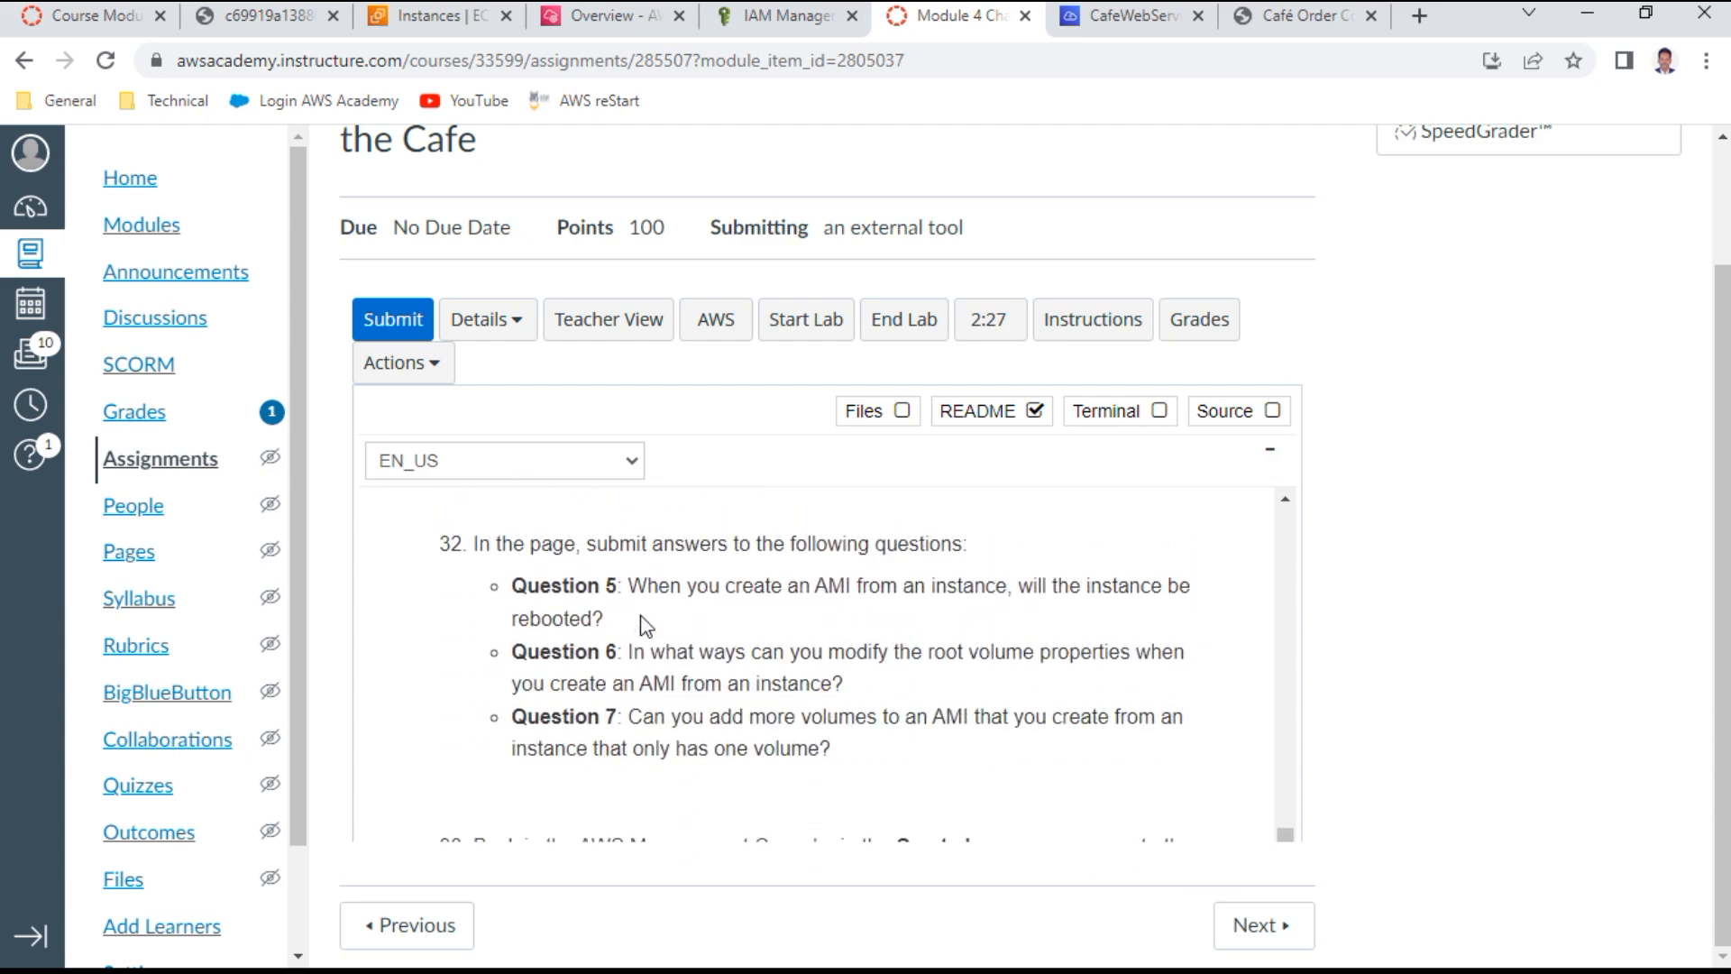
scroll(645, 622, "down", 2)
scroll(645, 622, "up", 2)
Check the CafeWebServer instance's state in EC2 and submit "You have the option to reboot, but by default it will not be rebooted" for question 5
left_click(477, 16)
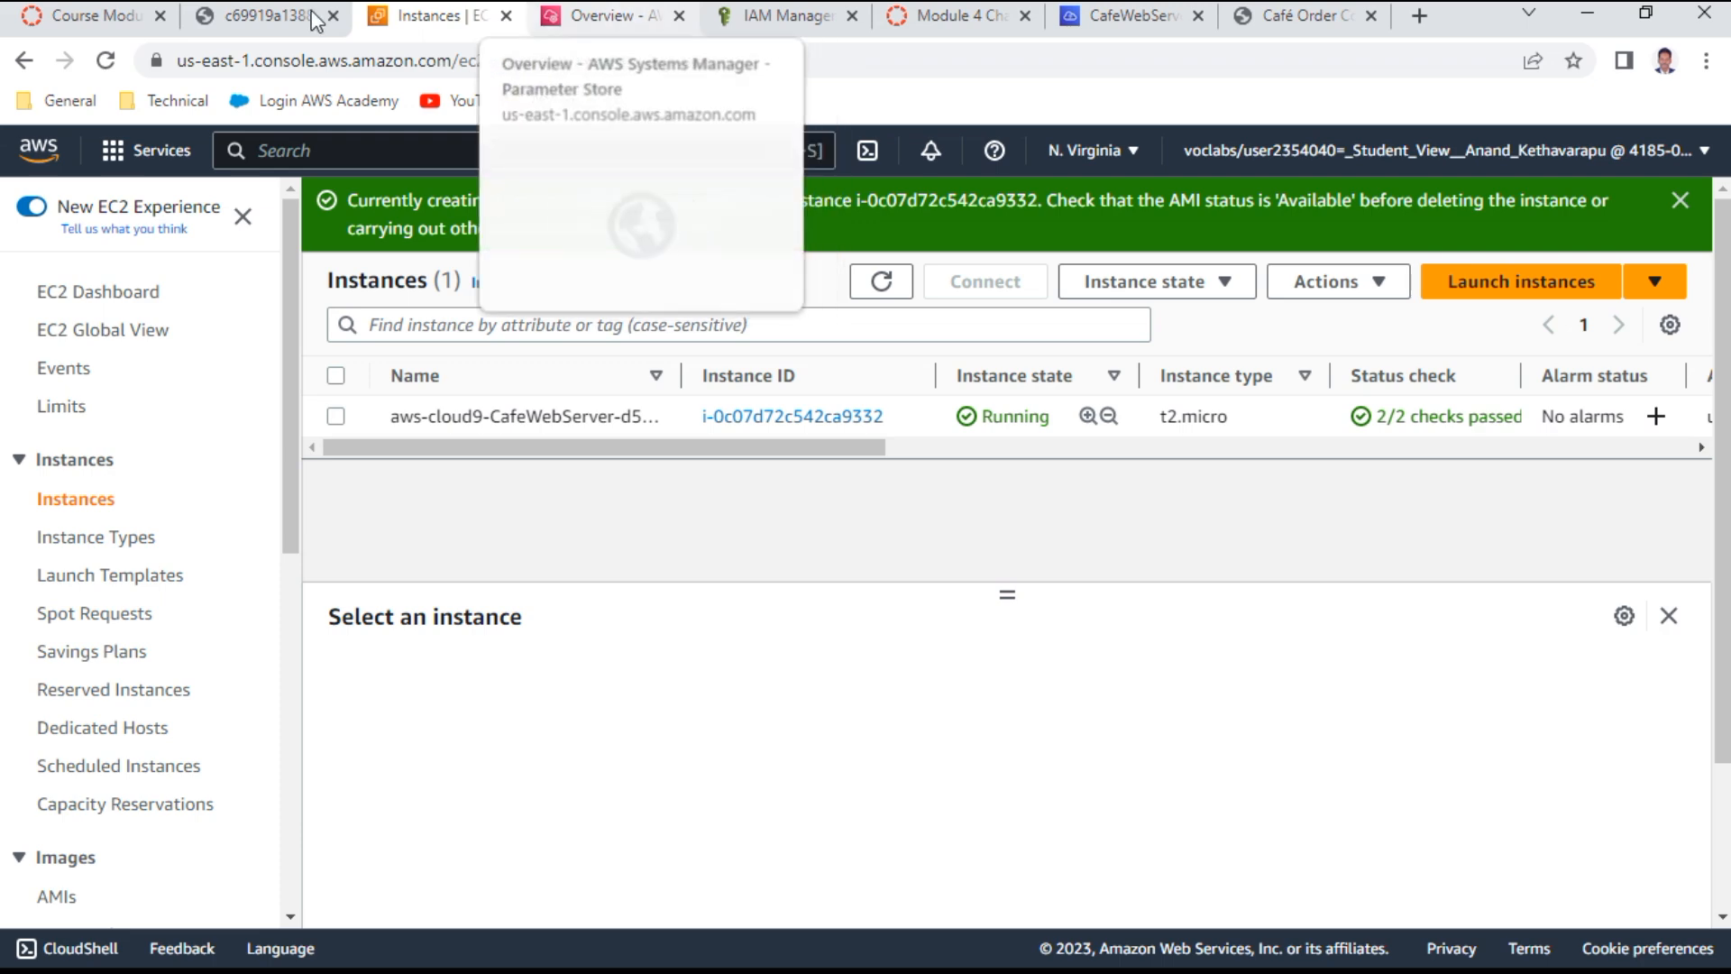
left_click(282, 22)
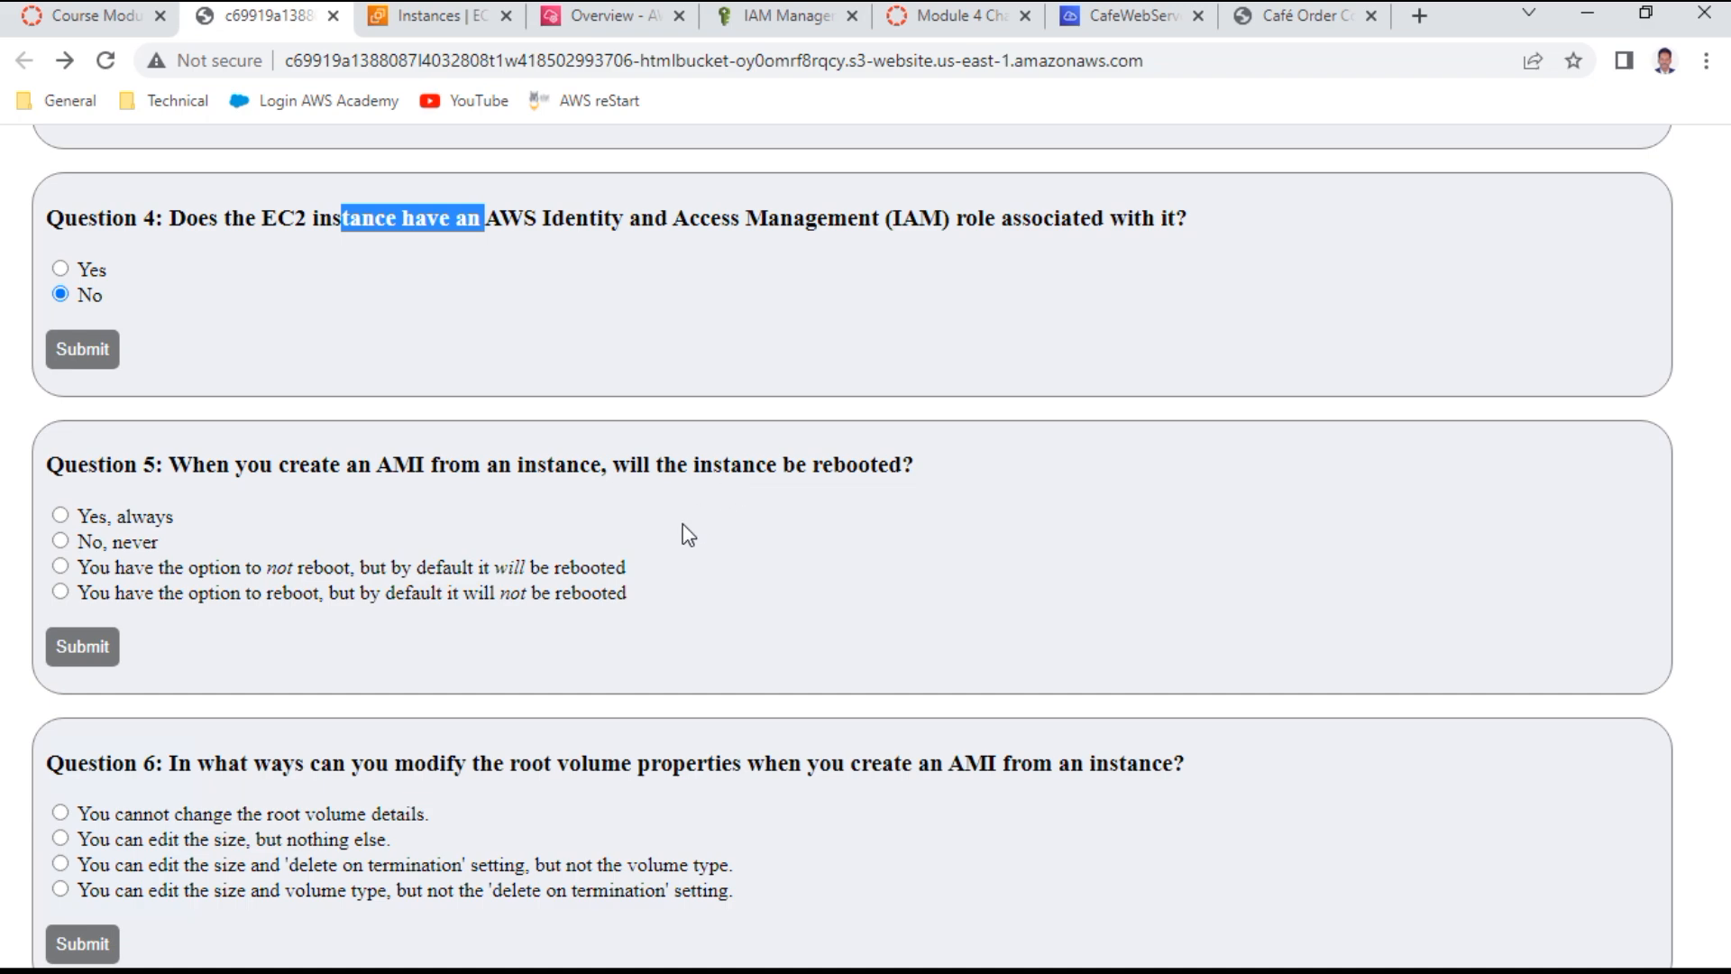
left_click(560, 598)
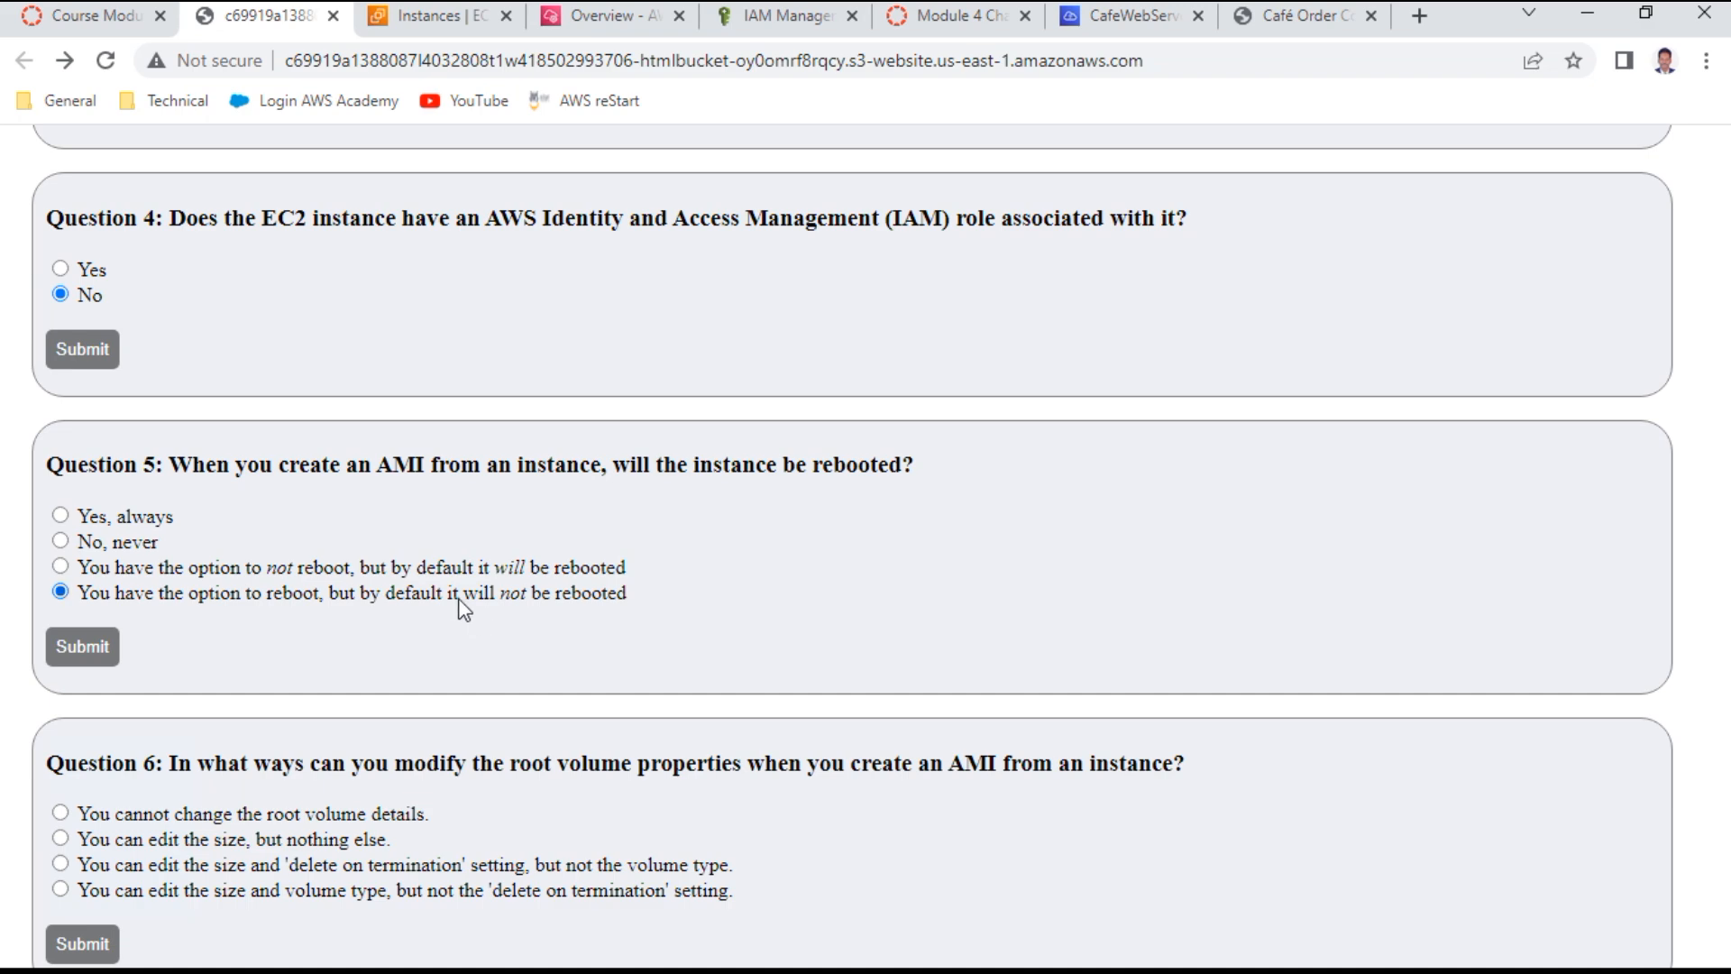
left_click(455, 25)
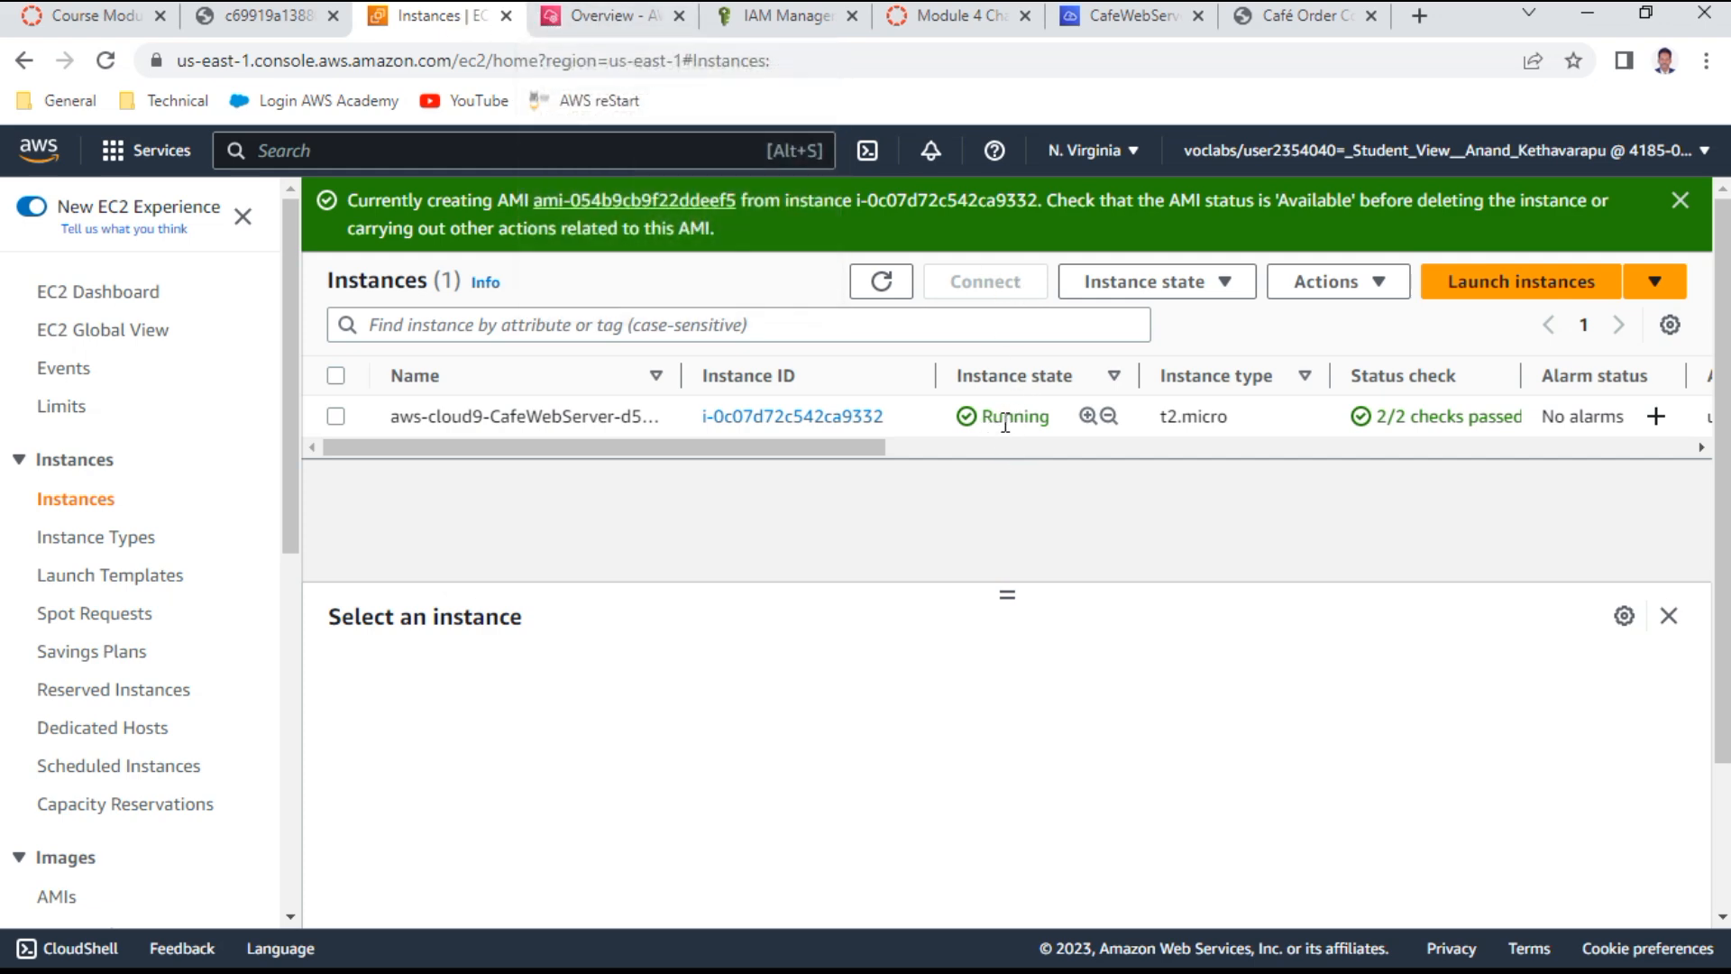
left_click(880, 287)
left_click(296, 30)
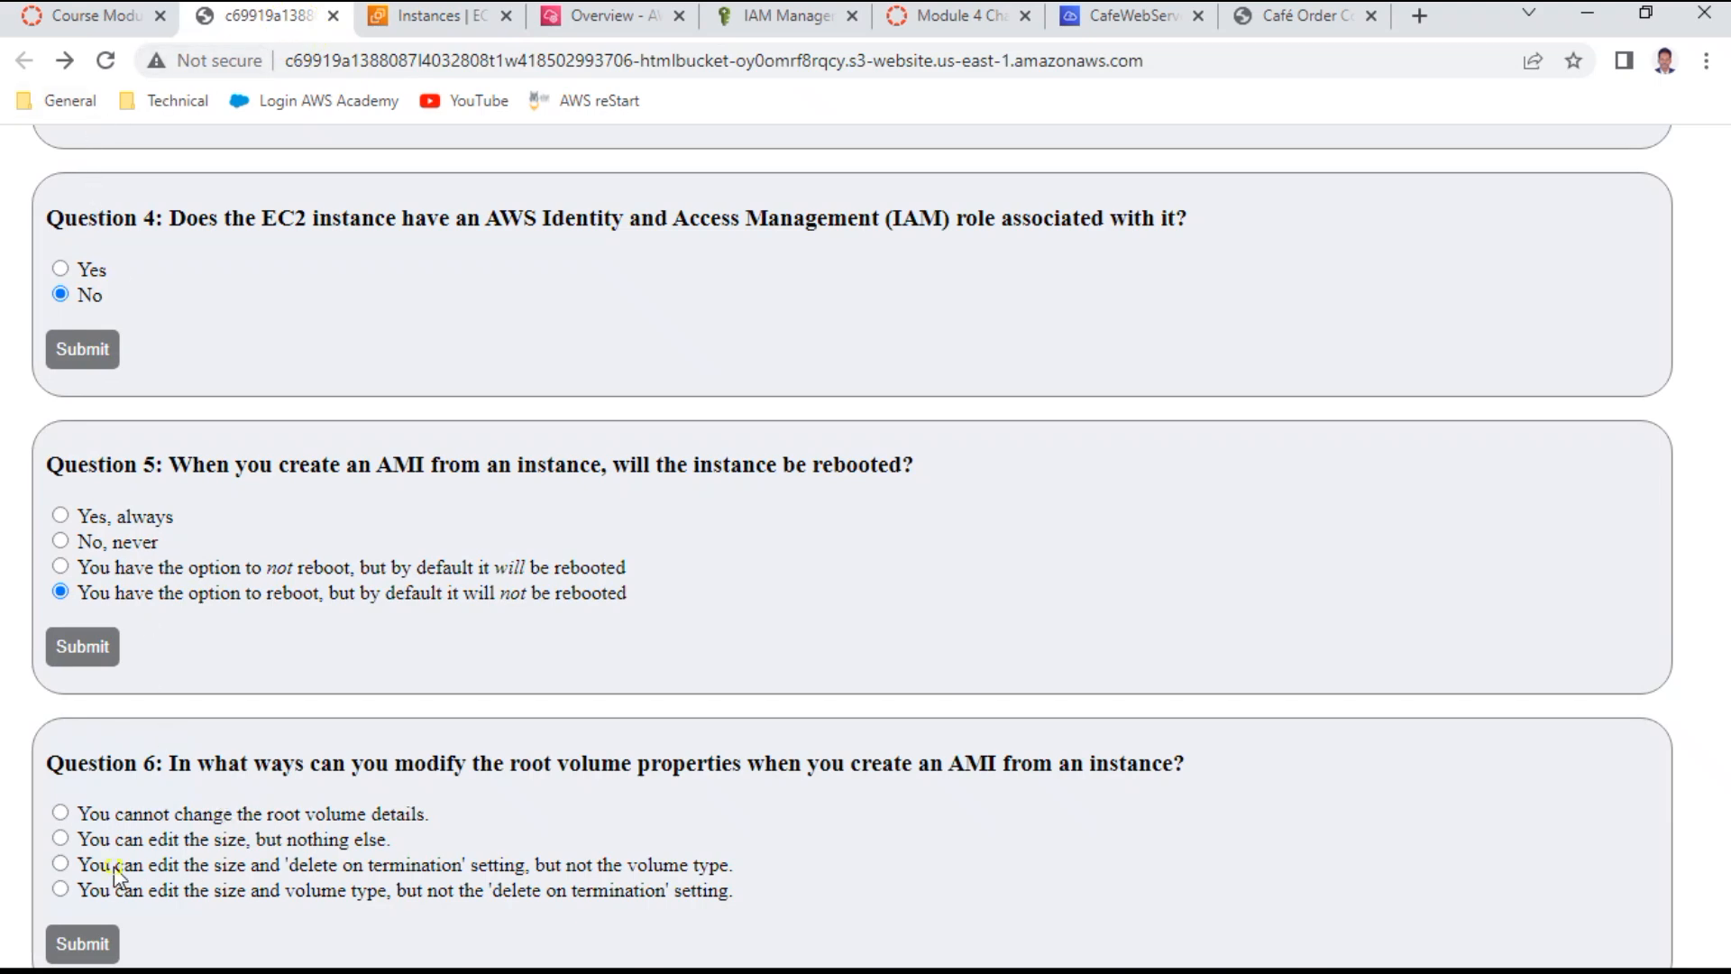
left_click(72, 649)
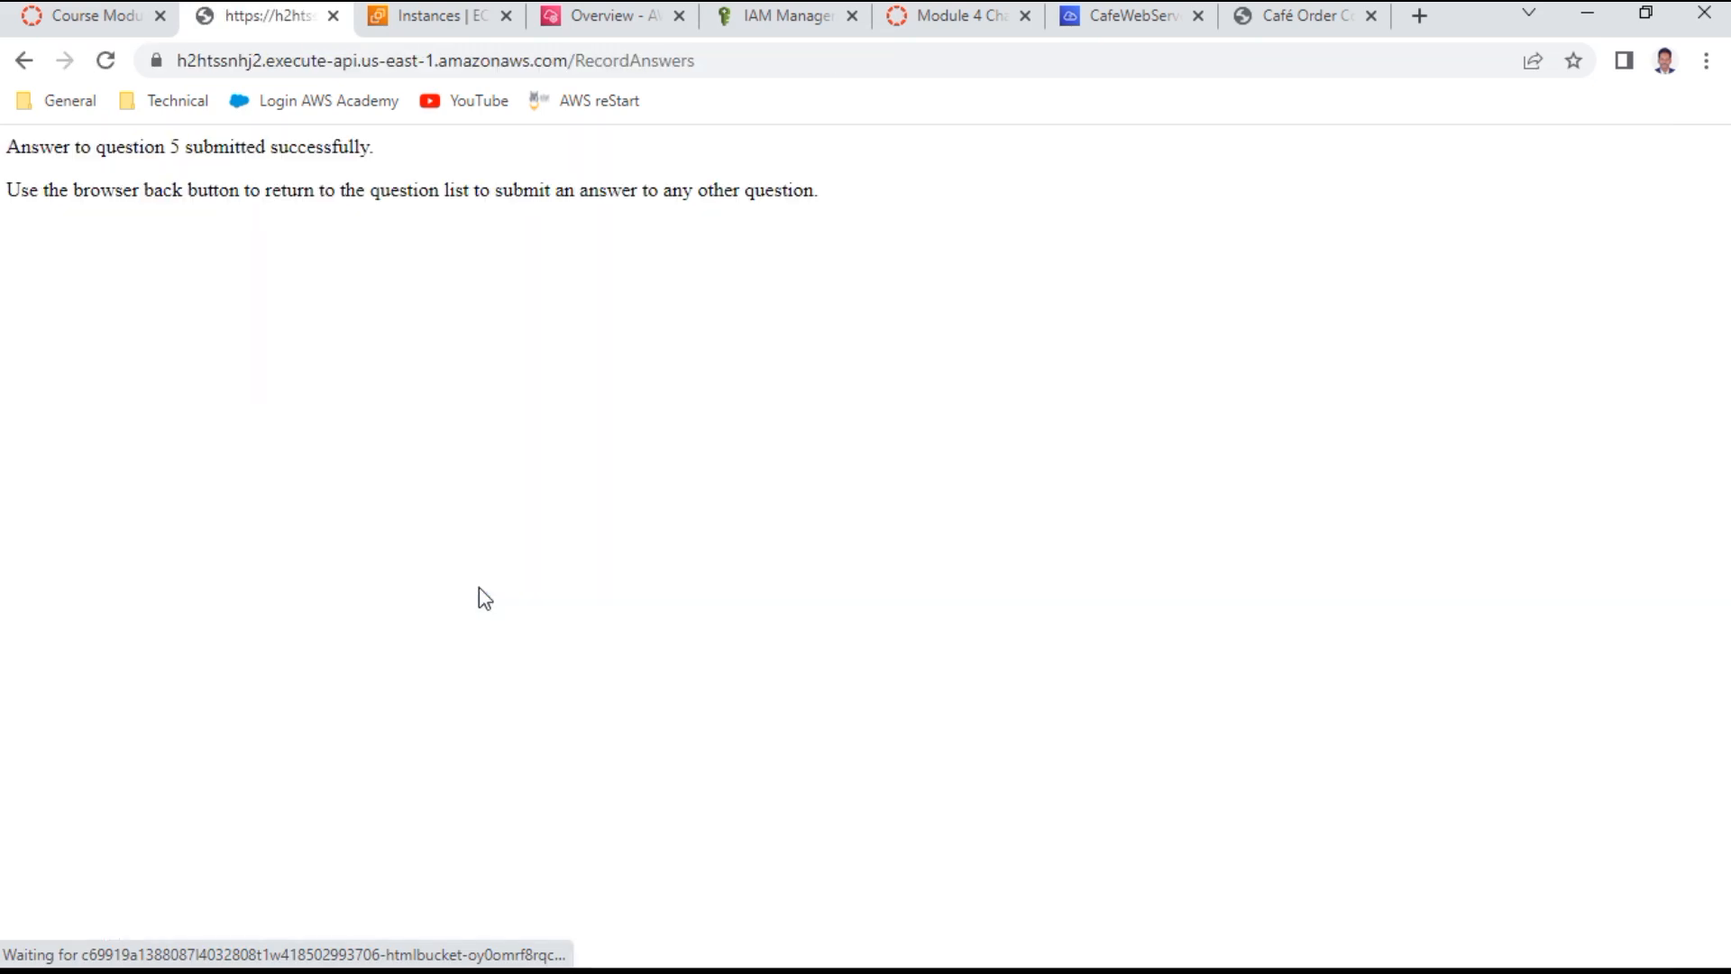
left_click(24, 60)
Select "You can edit the size and 'delete on termination' setting, but not the volume type" for question 6 and submit Yes for question 7
scroll(556, 416, "down", 1)
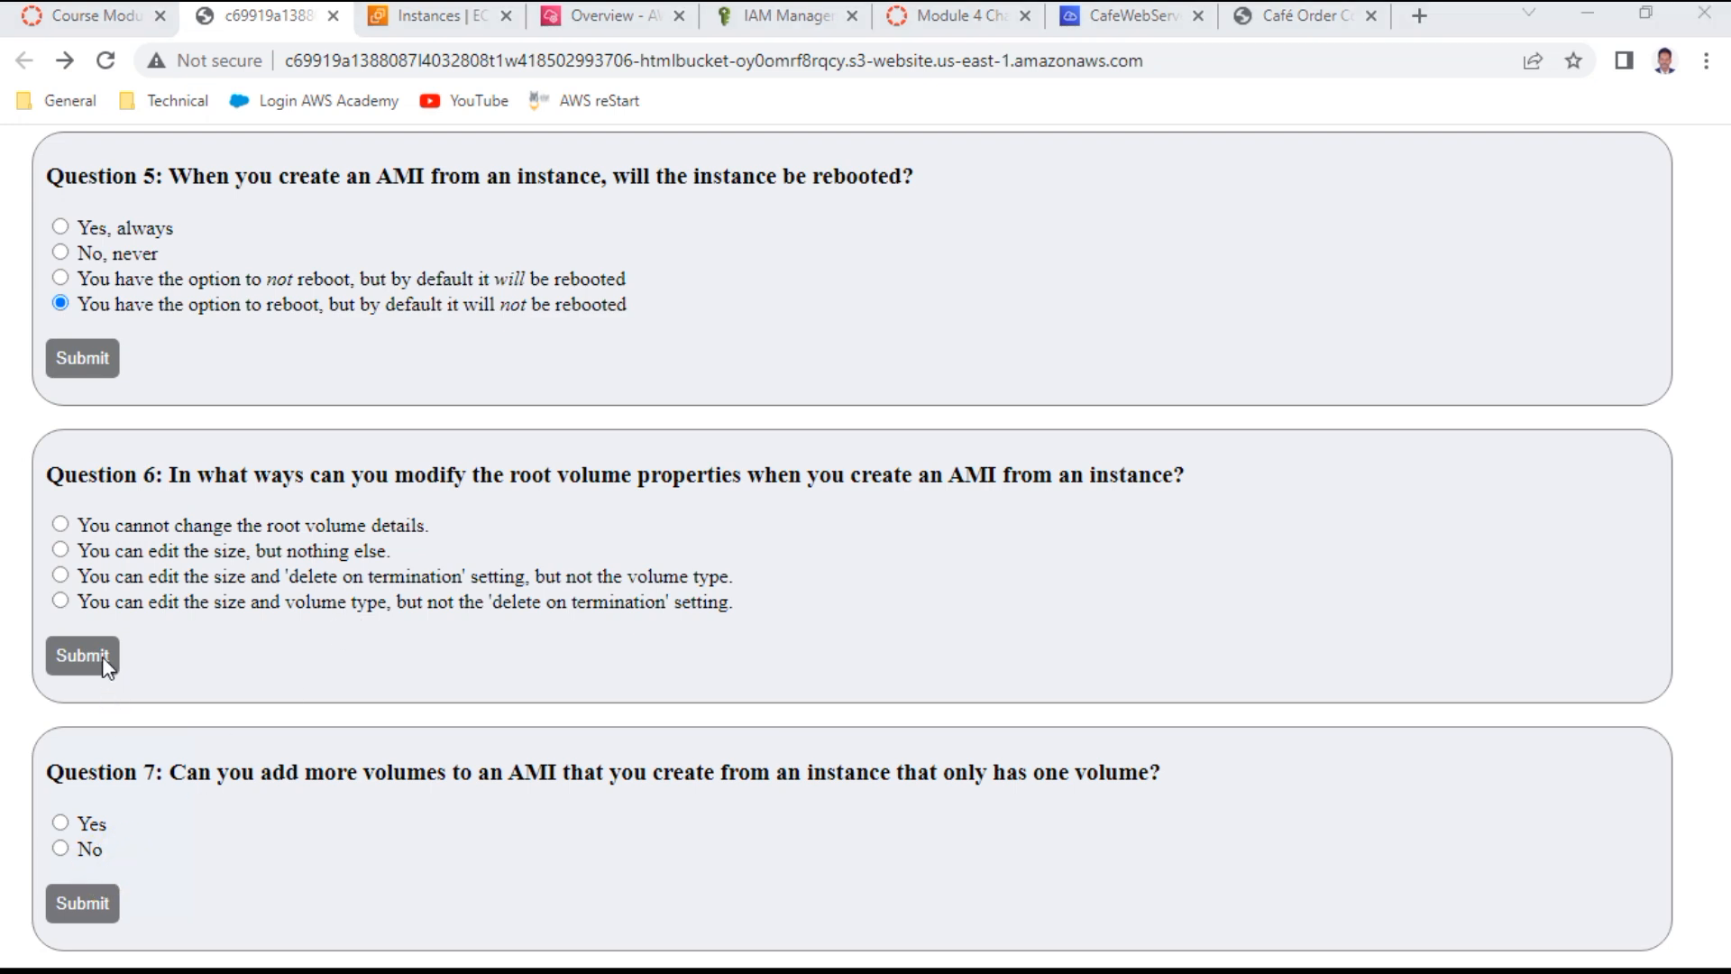
left_click(142, 579)
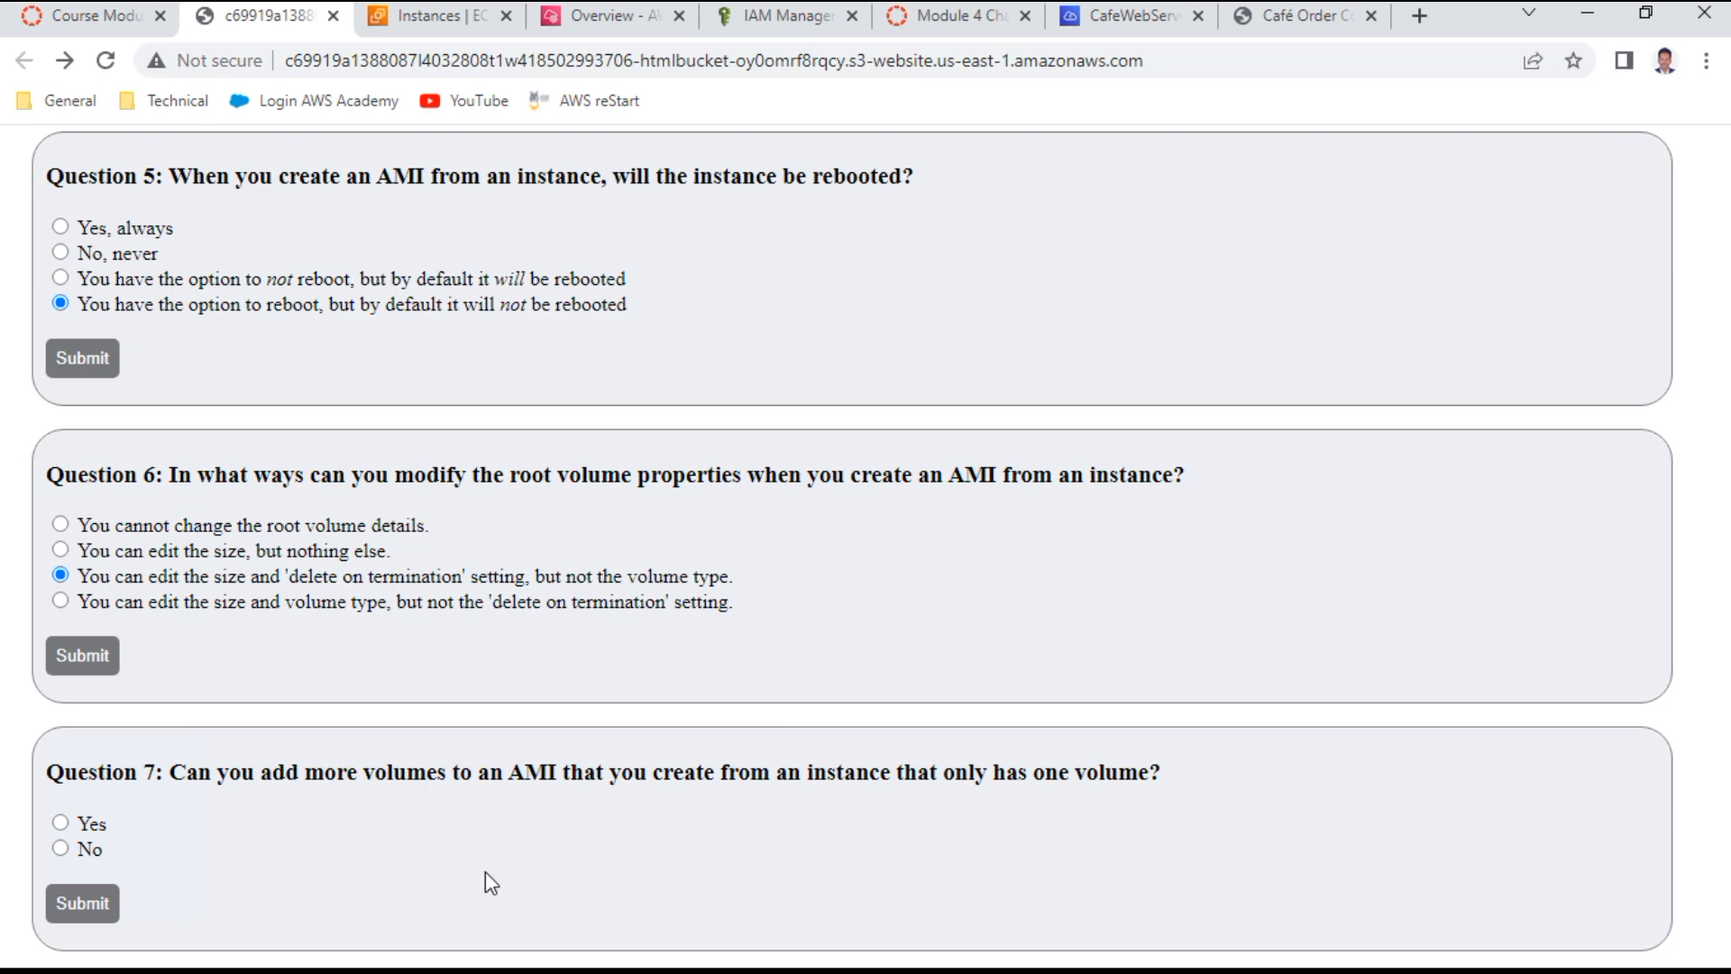
key("Tab")
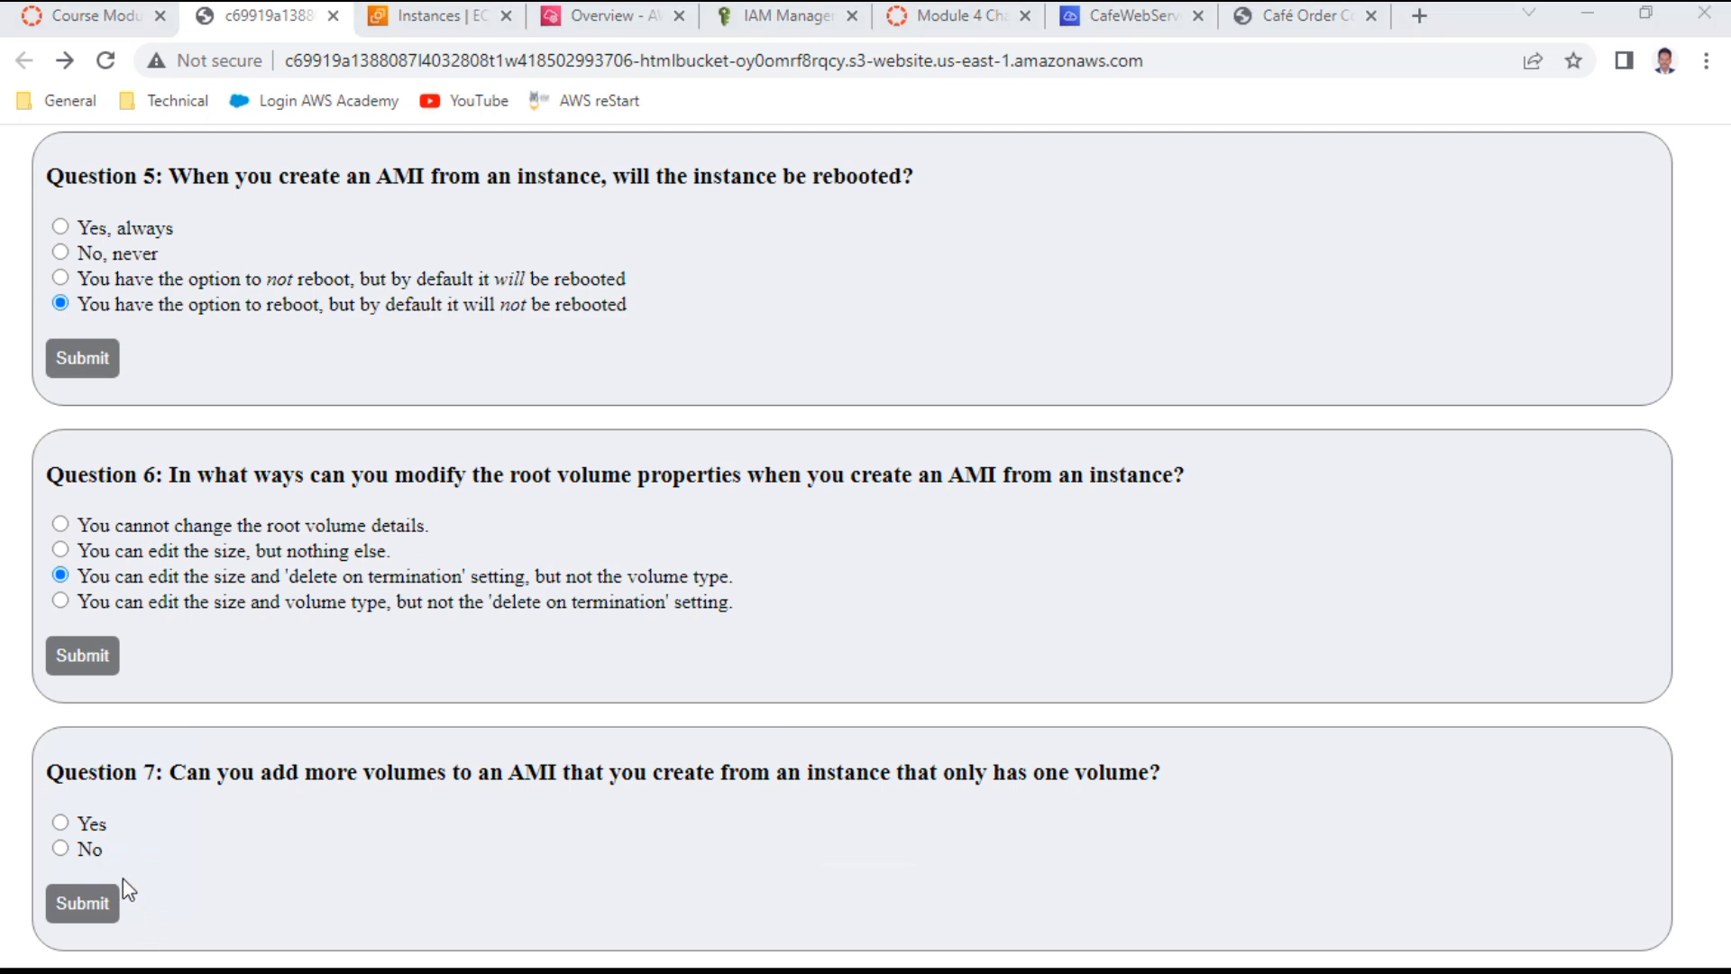
key("Tab")
key("space")
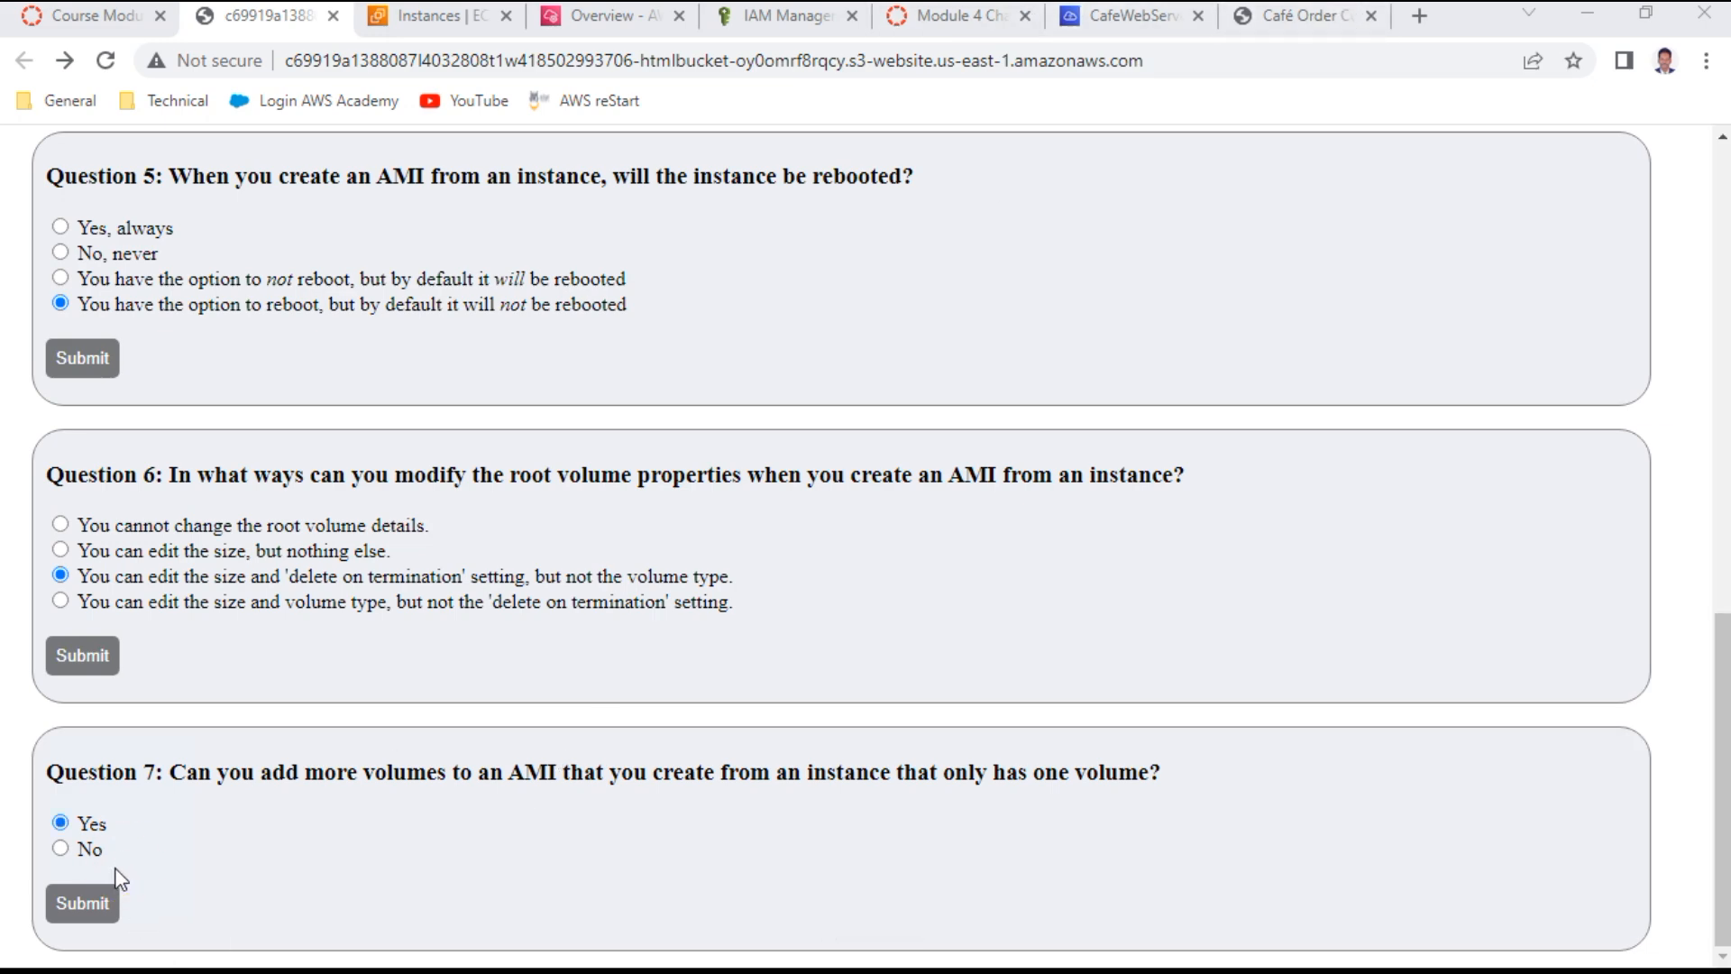
left_click(52, 912)
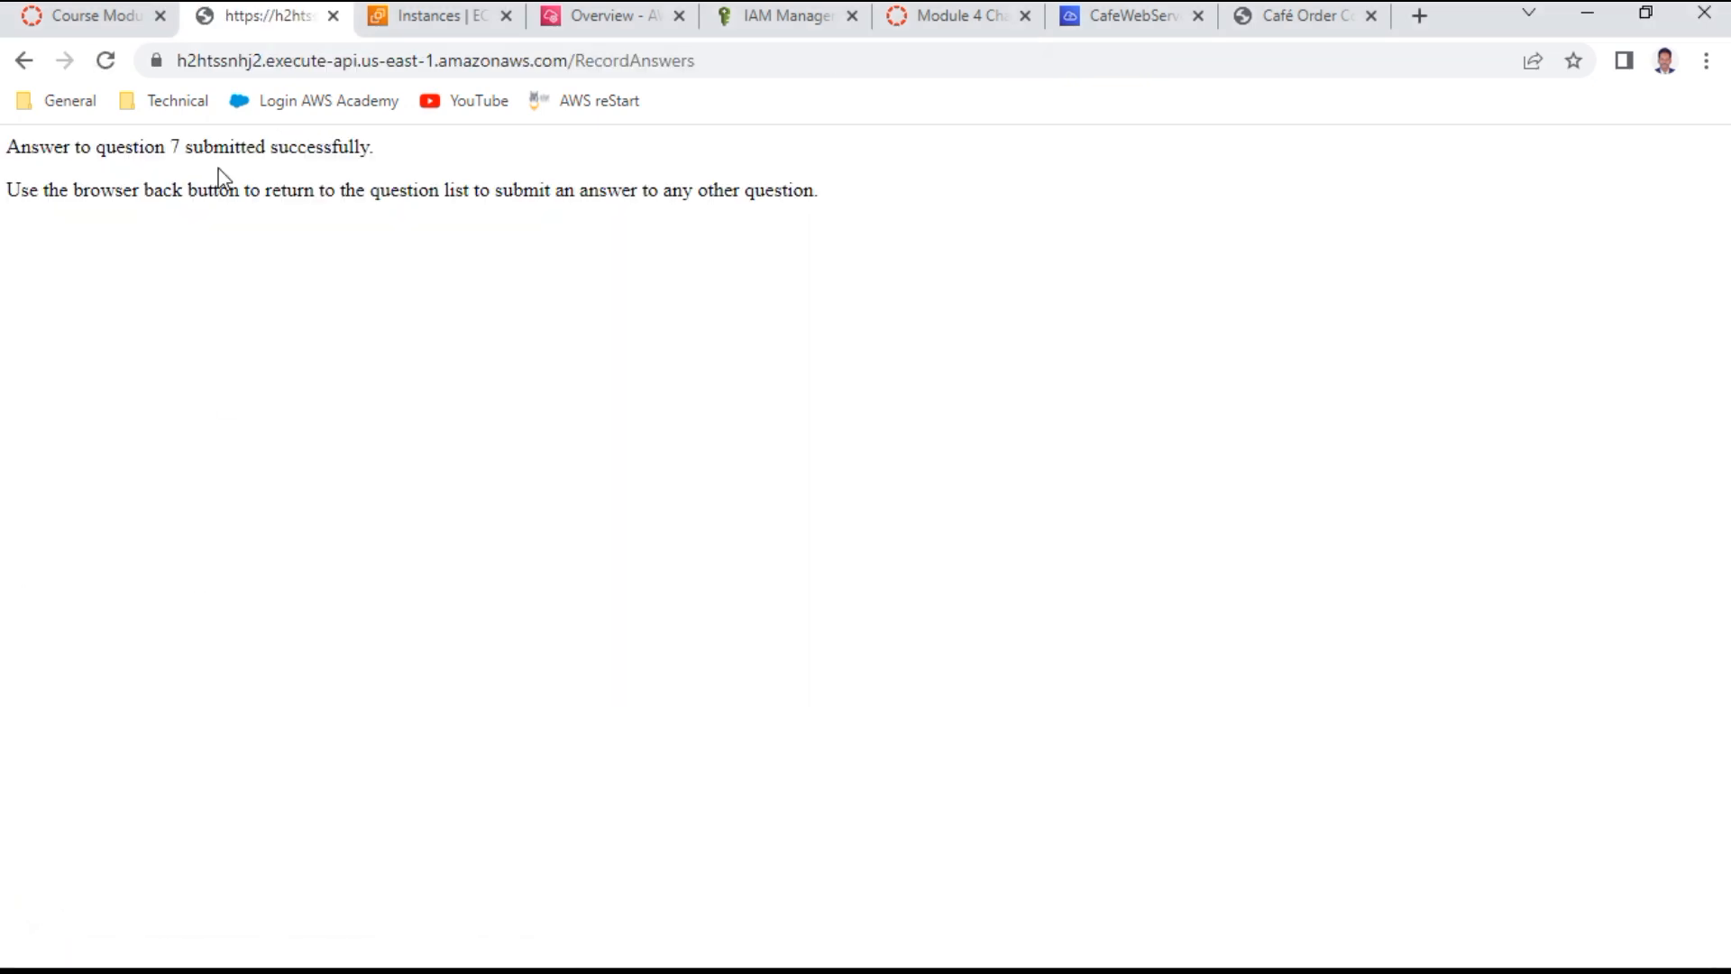
left_click(24, 60)
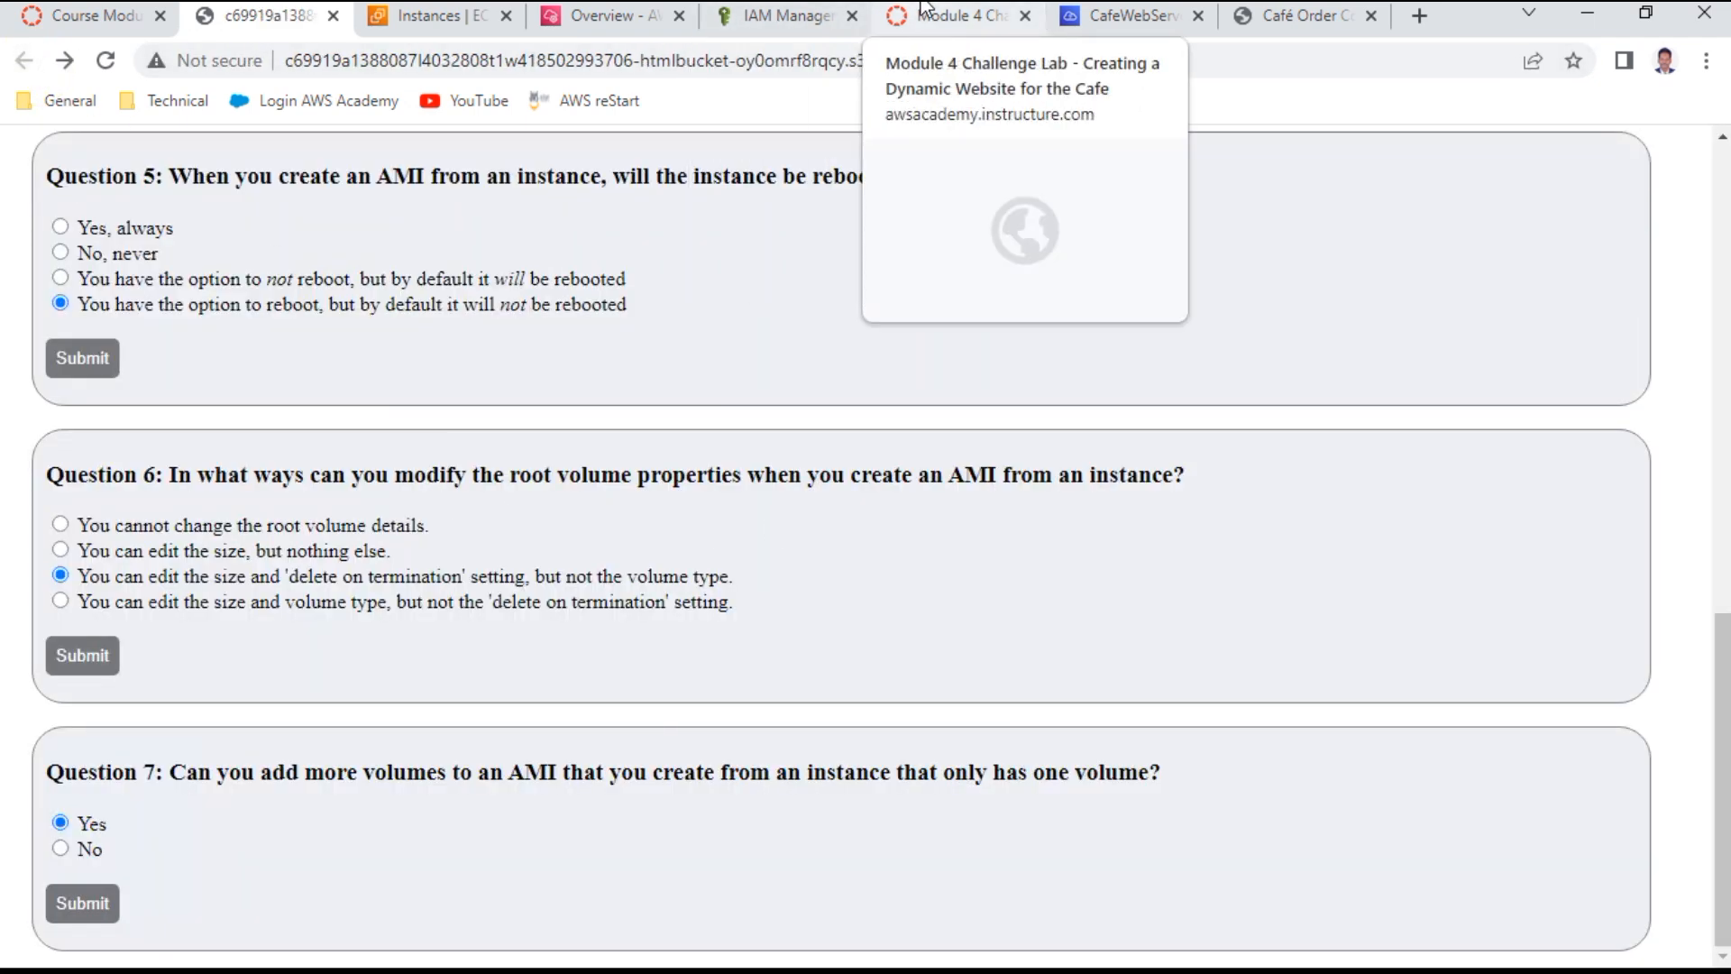
Read steps 33 to 35 of the lab instructions on naming the image, checking its status and using it in another Region
left_click(793, 23)
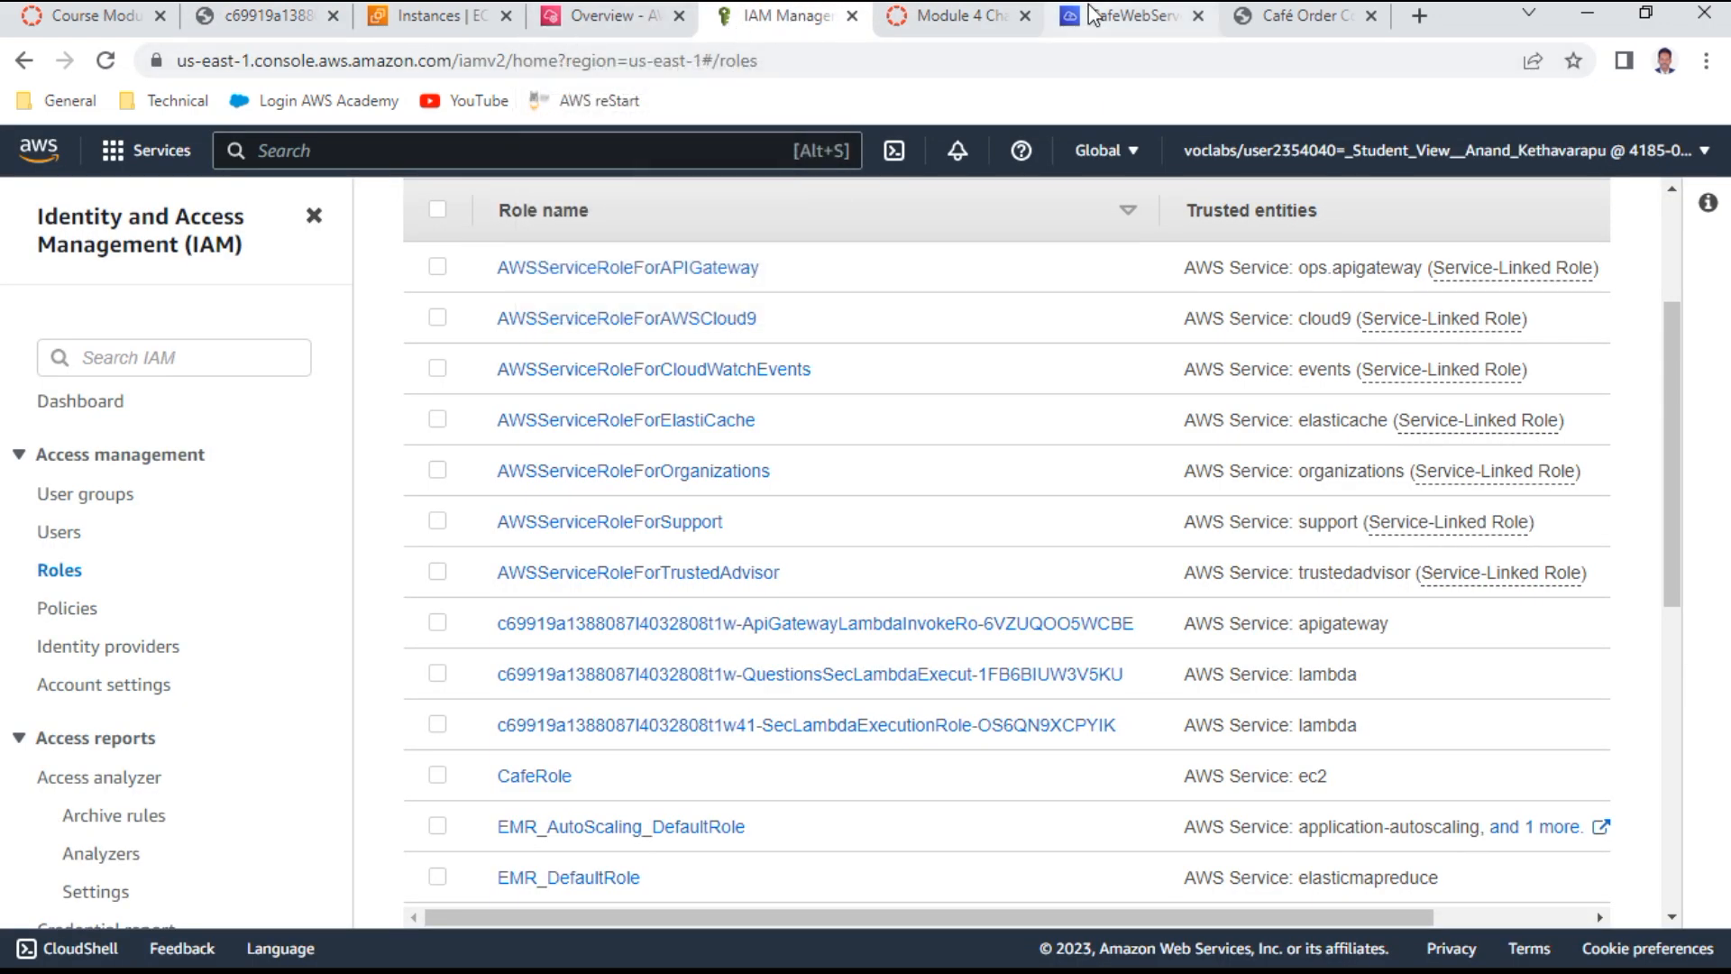
left_click(1118, 20)
left_click(965, 18)
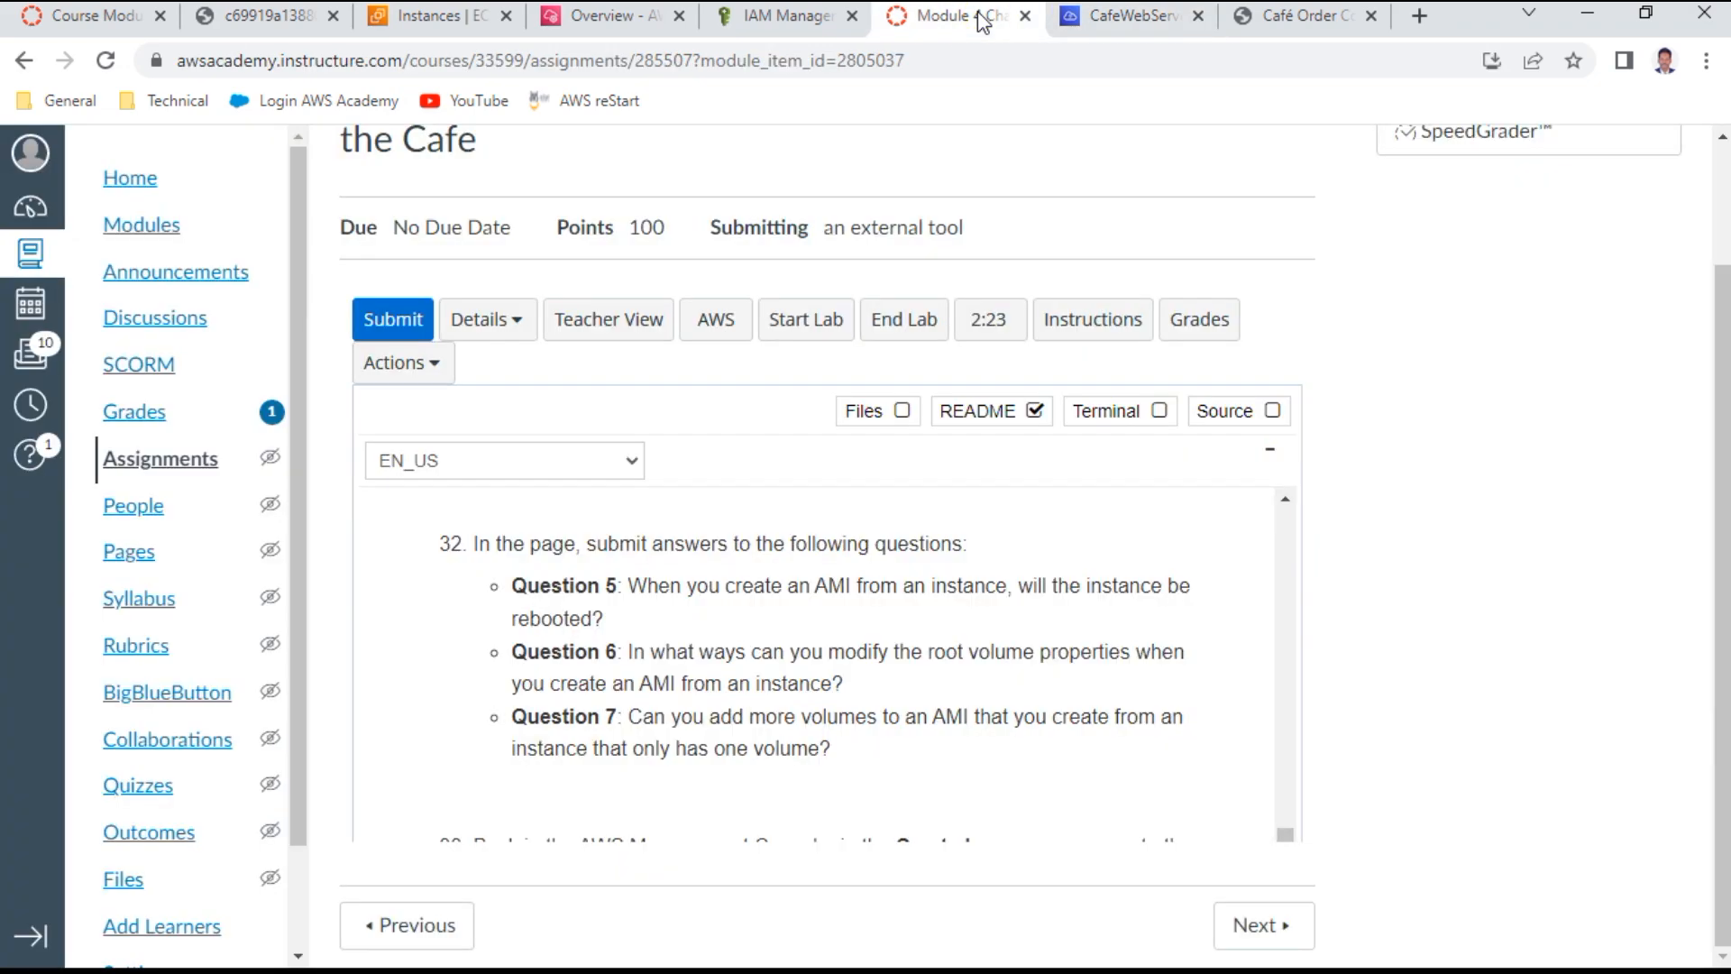
scroll(942, 624, "down", 4)
scroll(935, 631, "up", 1)
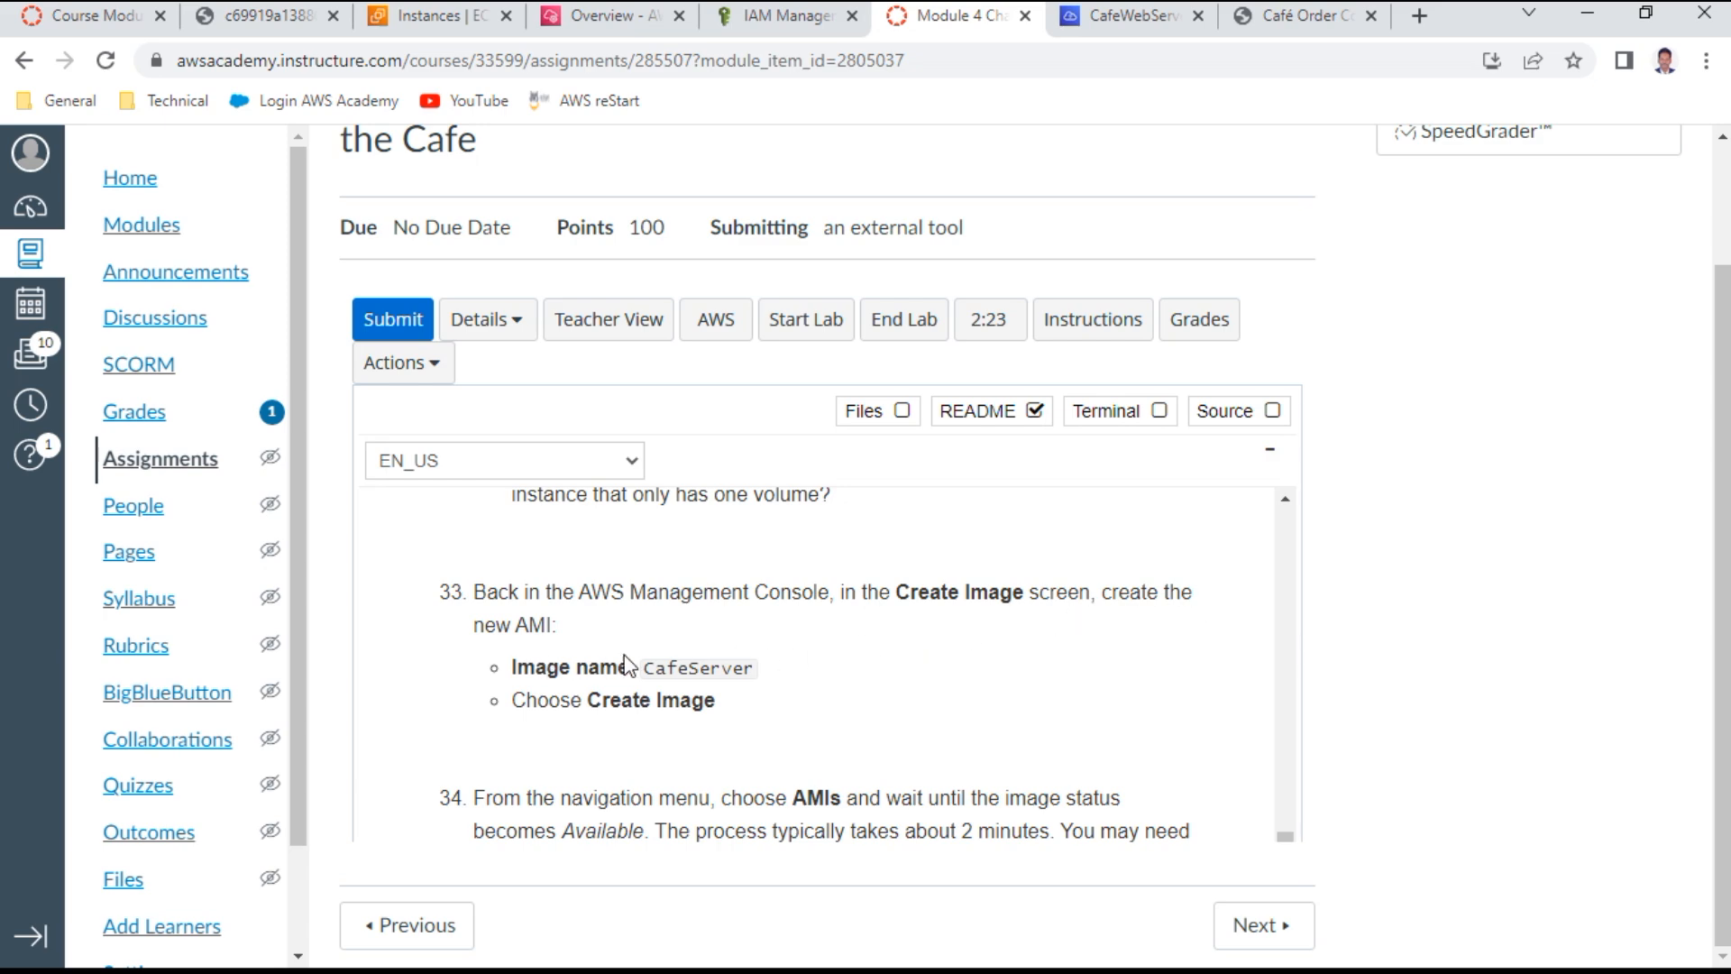
scroll(740, 710, "down", 3)
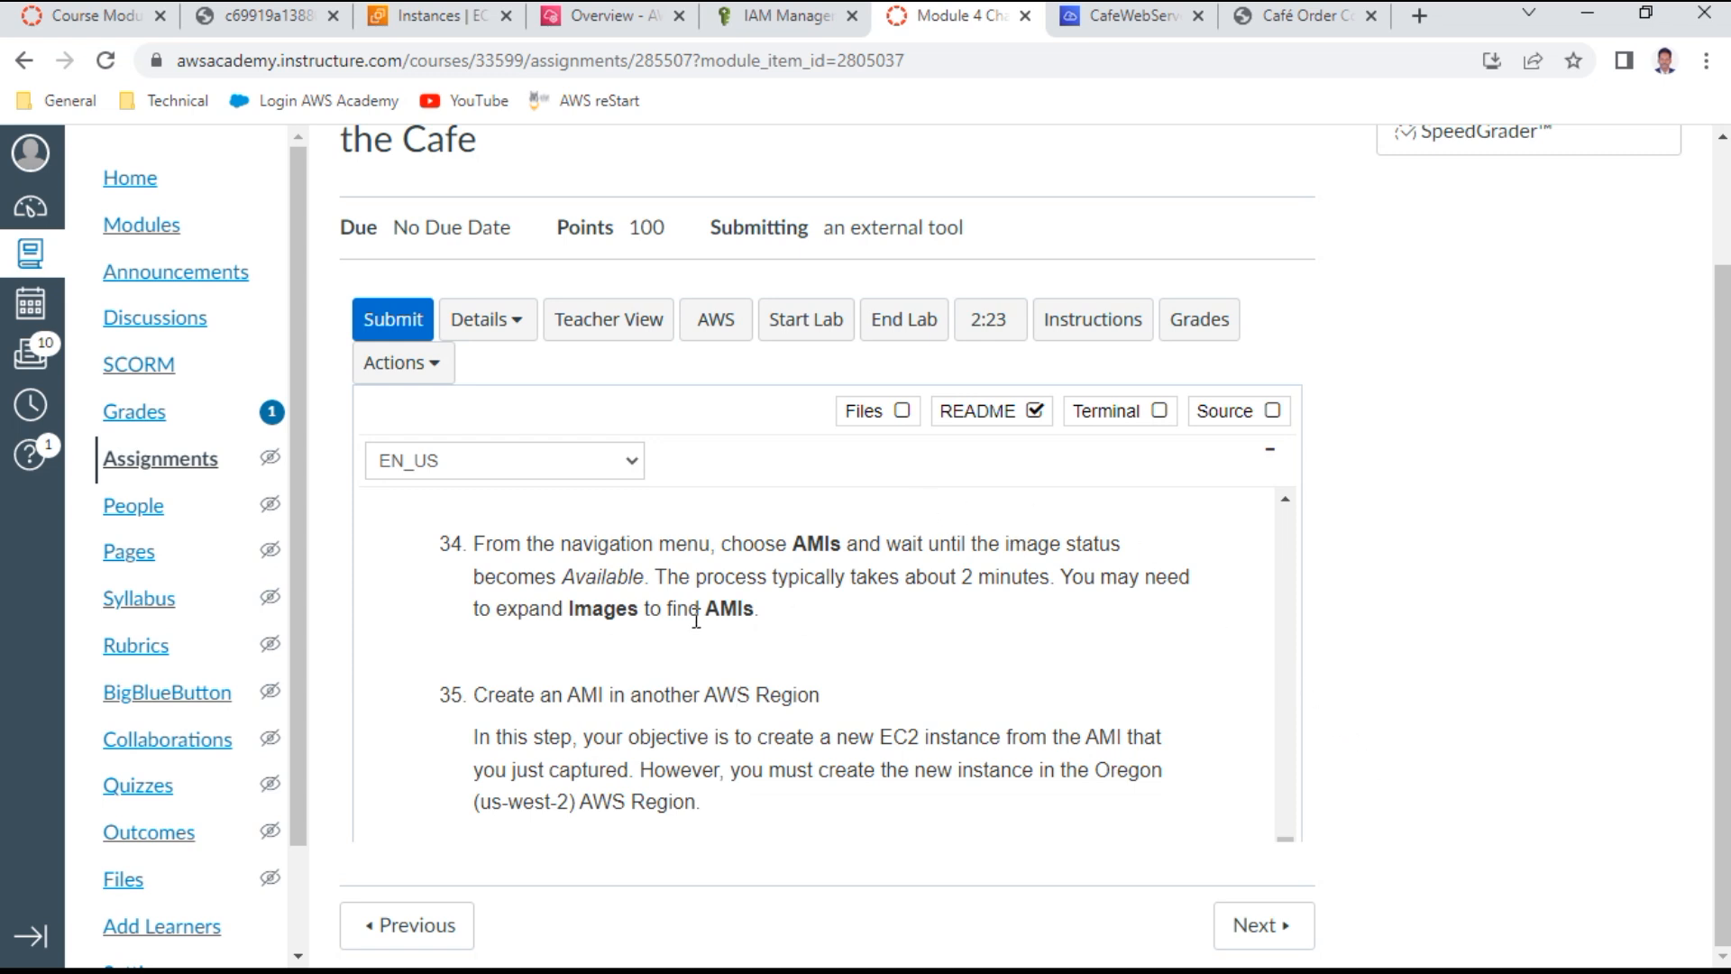
scroll(720, 630, "down", 1)
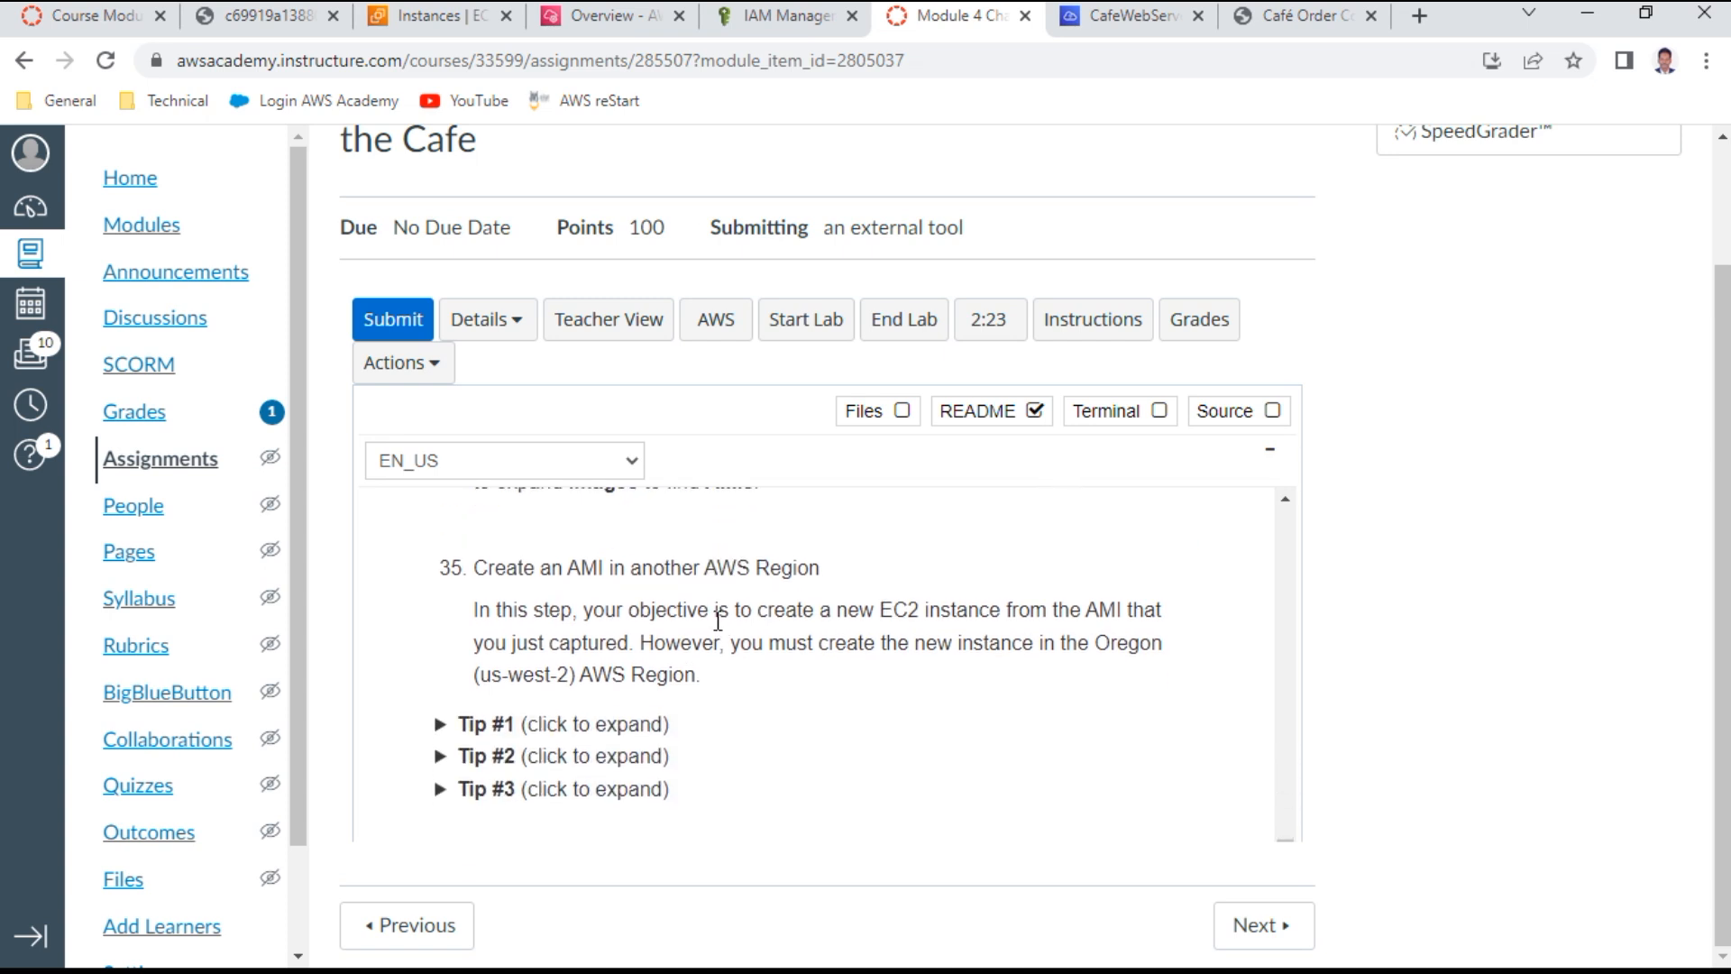
scroll(719, 622, "down", 1)
scroll(715, 630, "up", 1)
Open the list of AMIs in EC2 and select the Cafe Server image to check its status
left_click(454, 28)
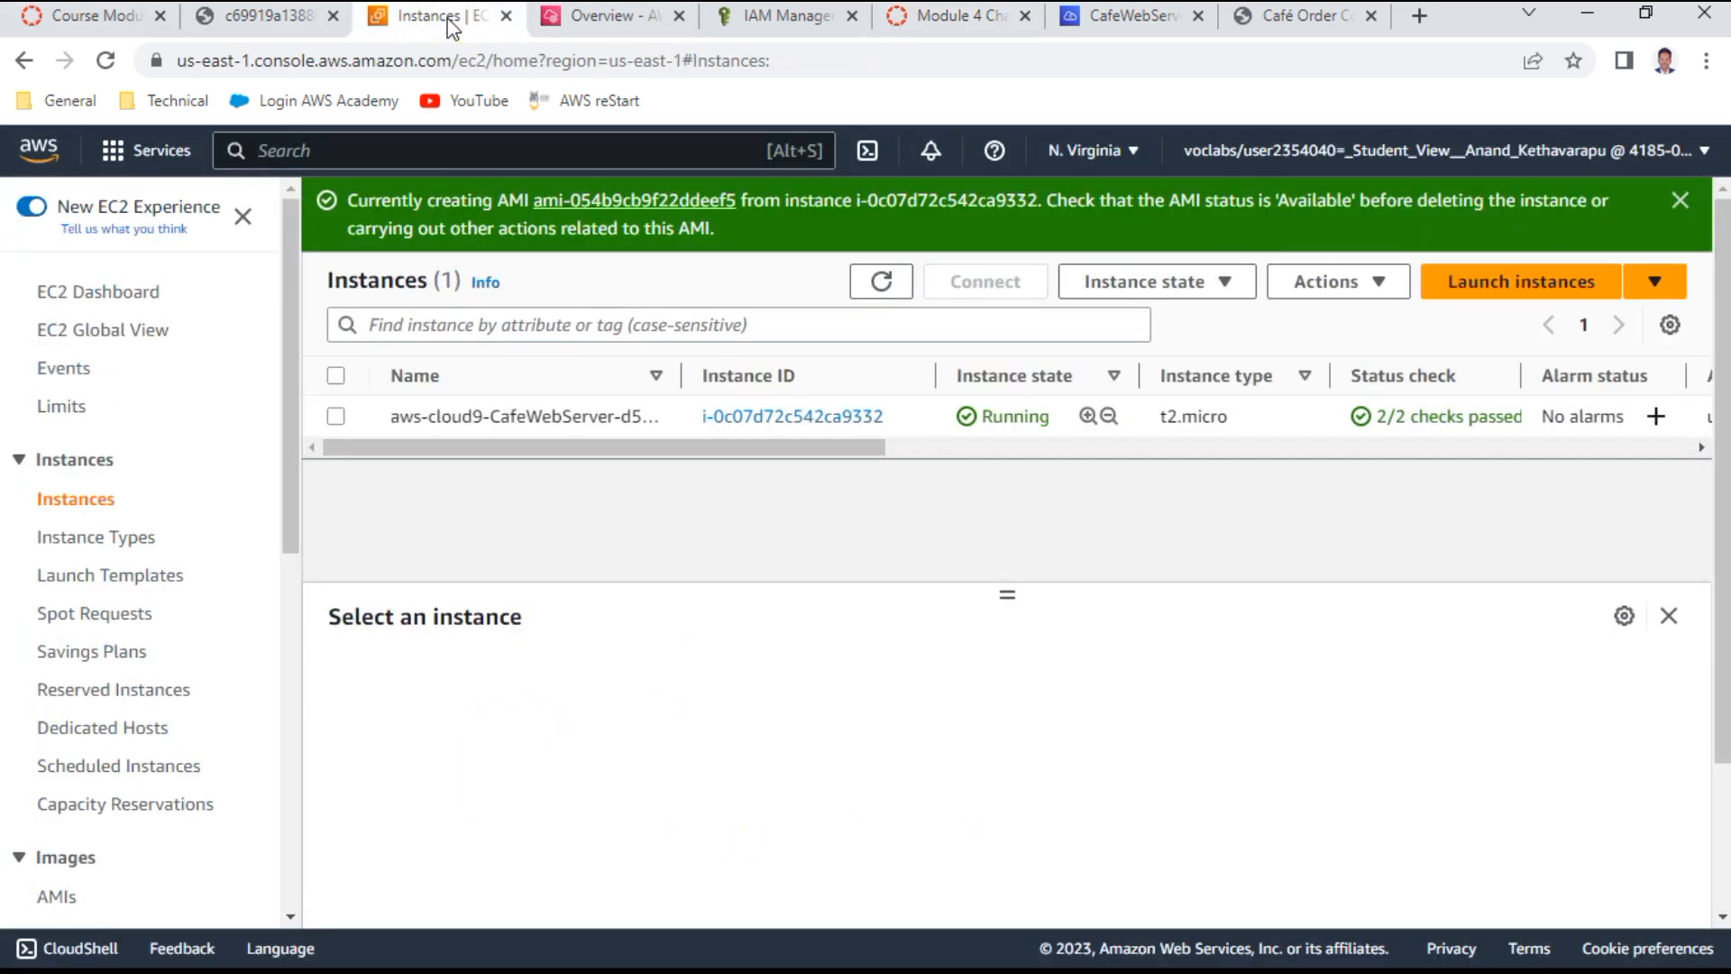
scroll(159, 491, "down", 4)
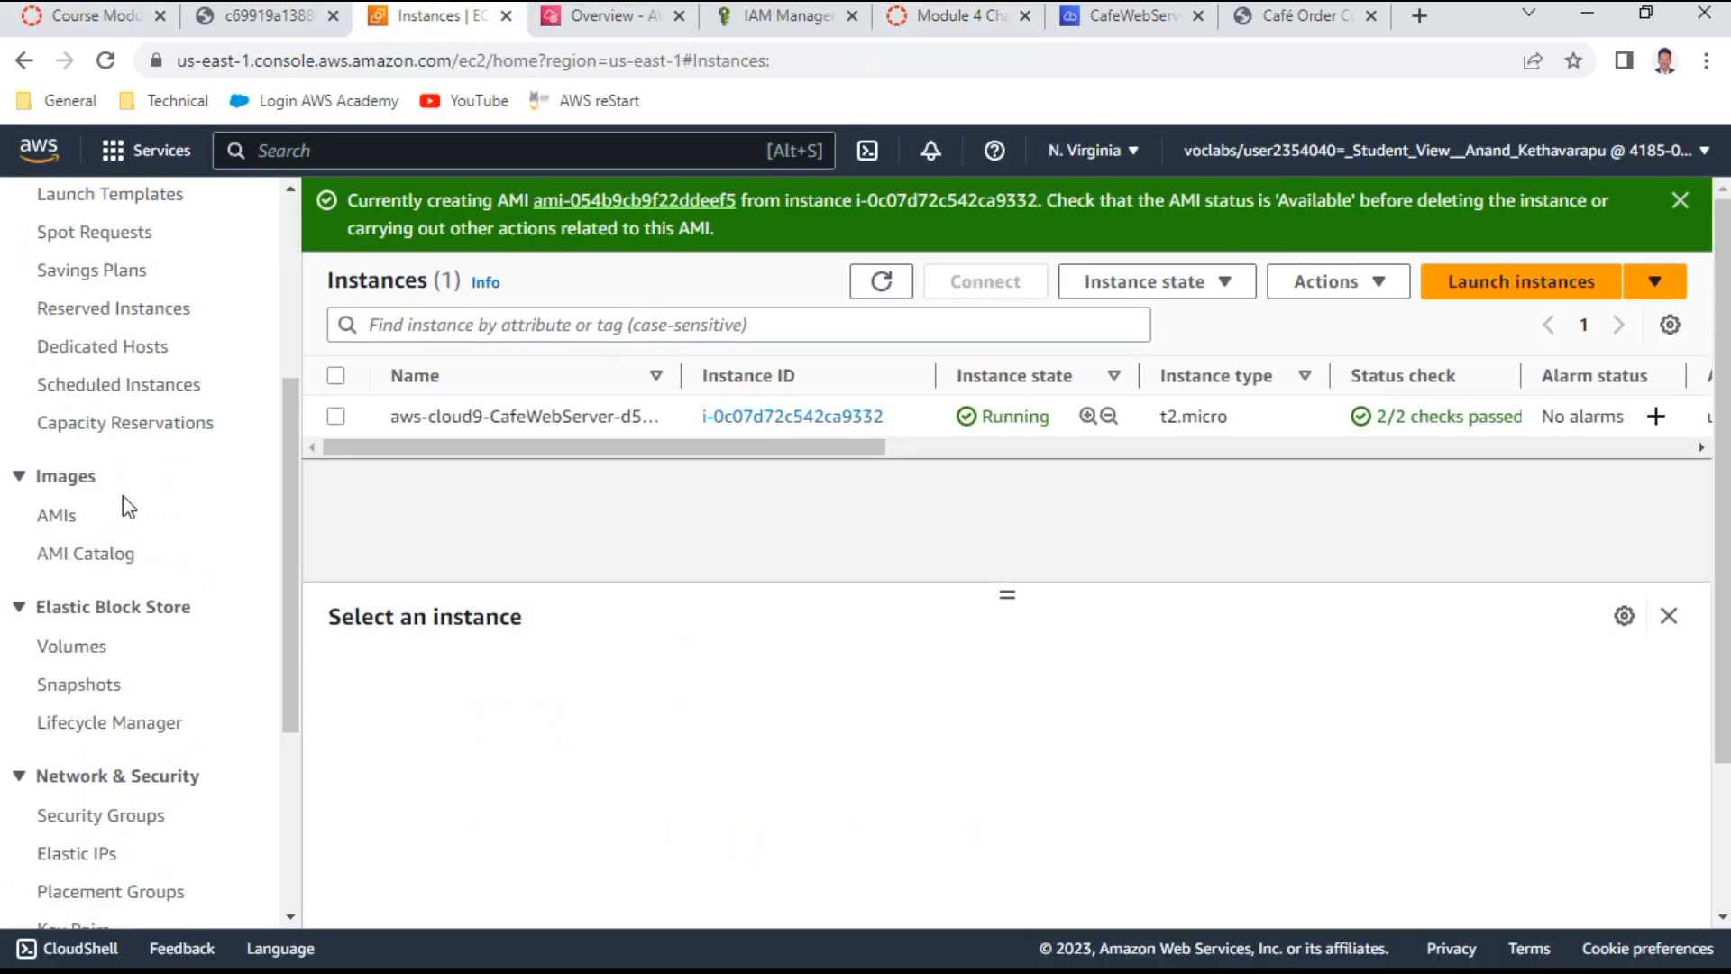
left_click(54, 530)
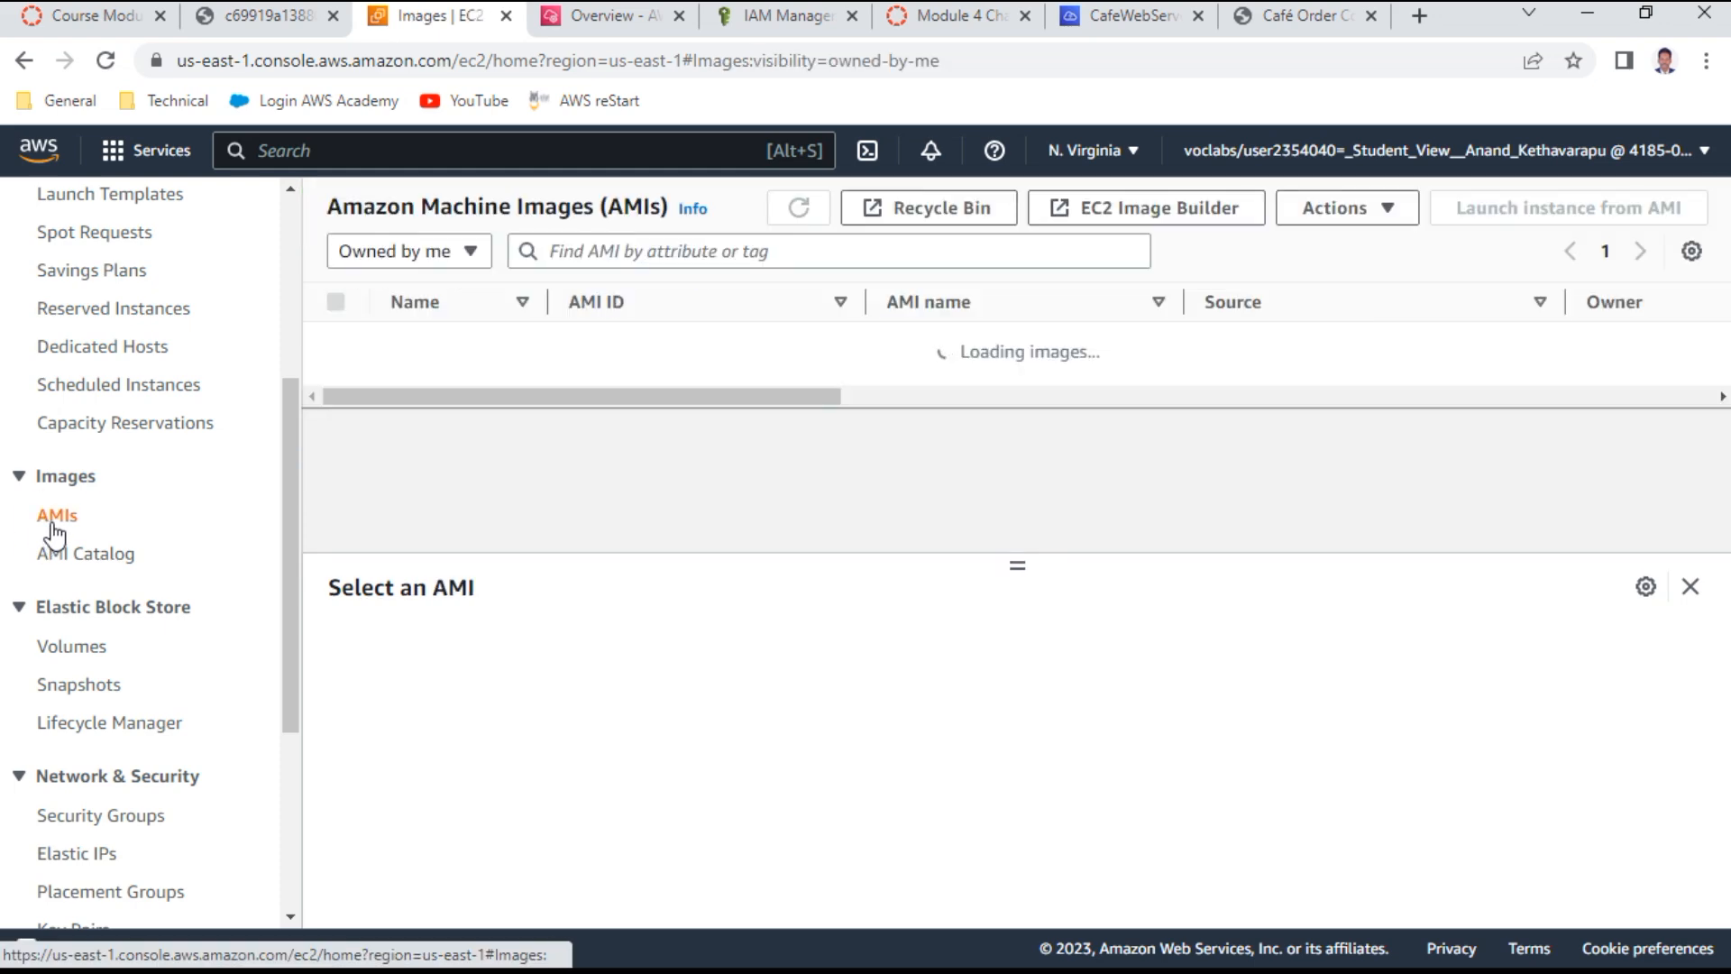
left_click(338, 340)
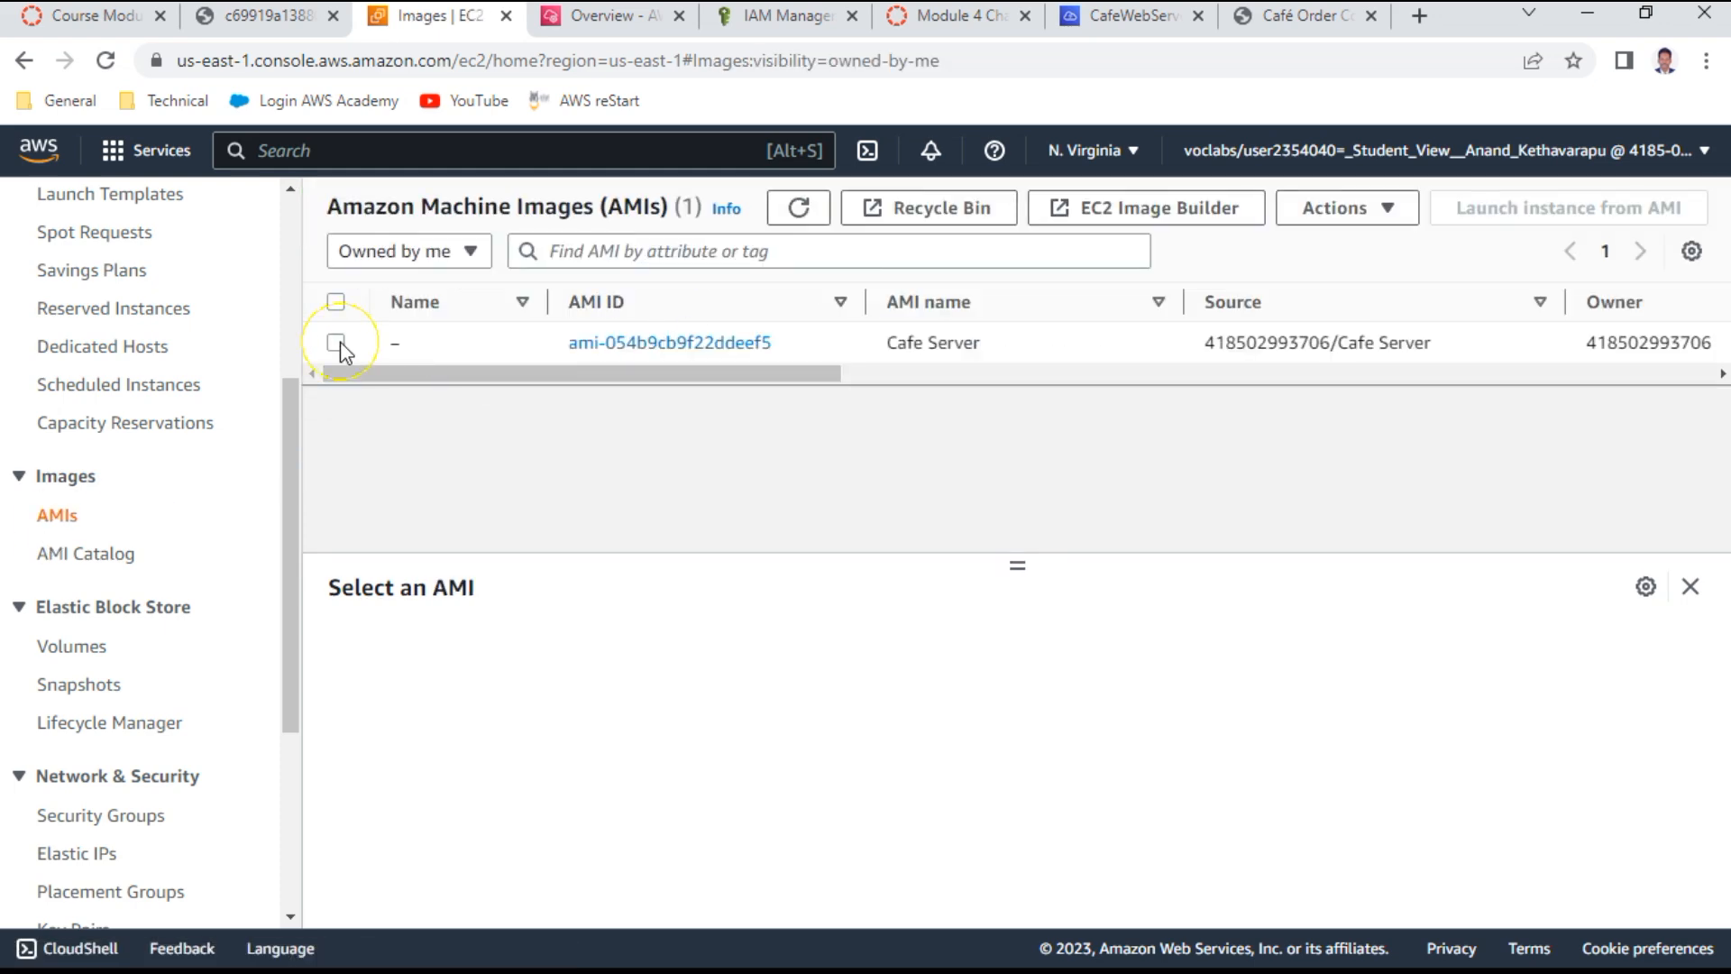
left_click_drag(815, 412, 688, 436)
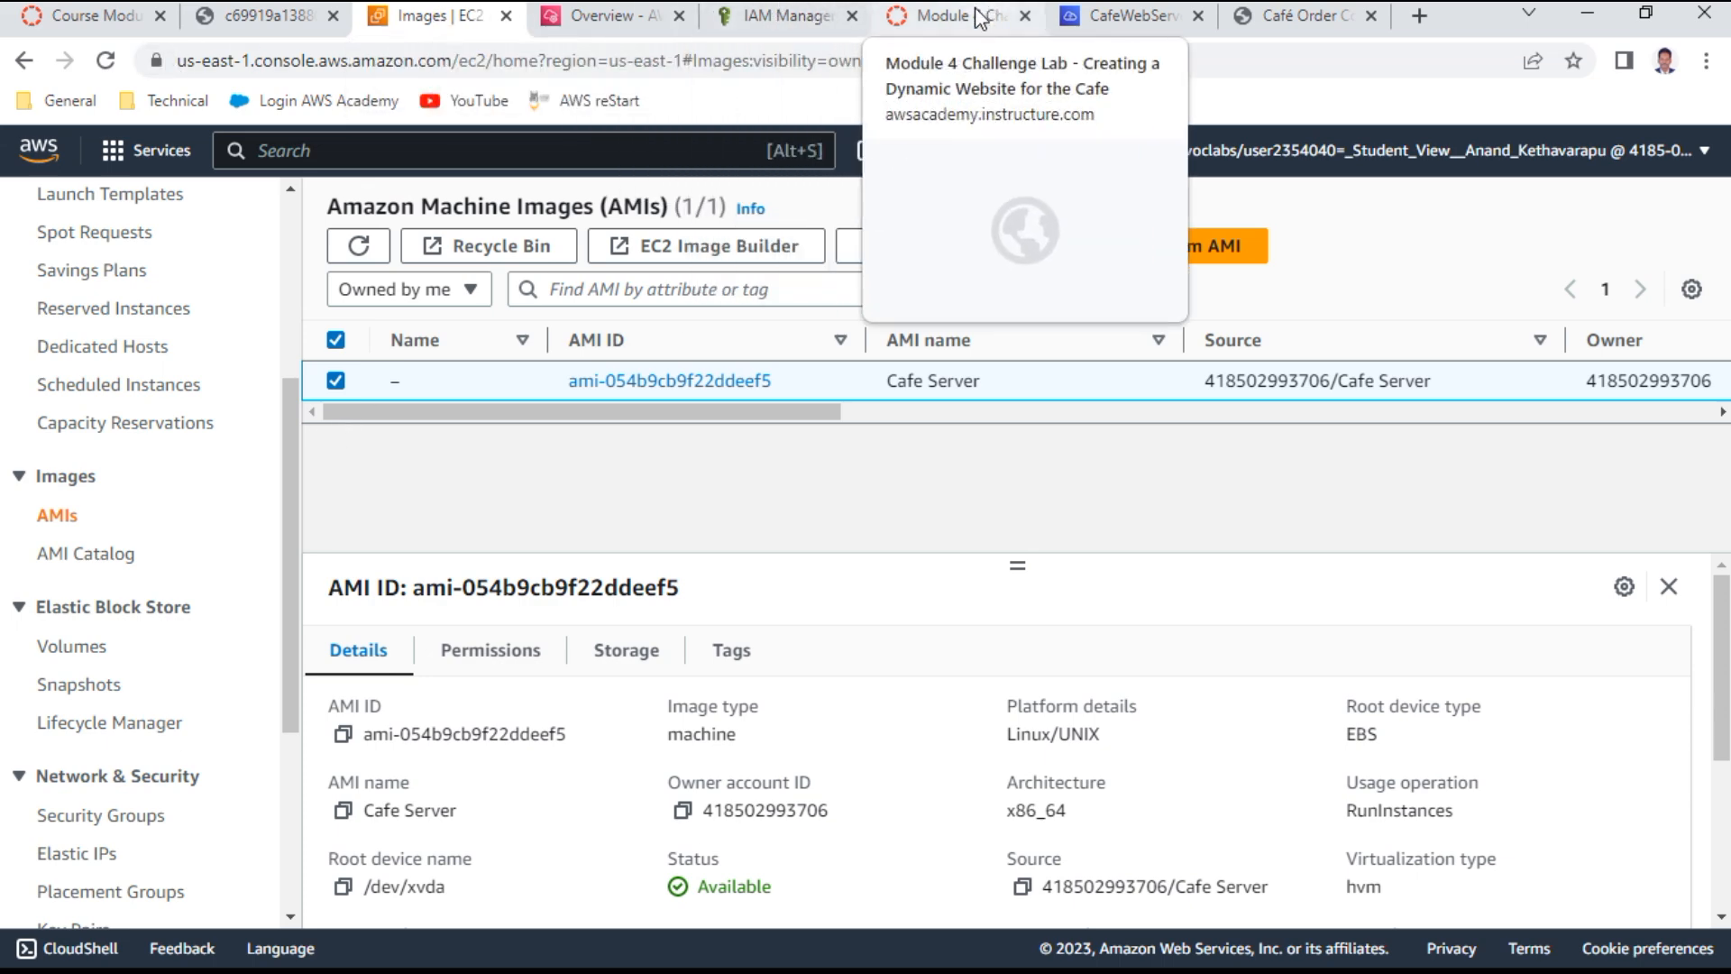
Expand and read the three tips for step 35 of the lab instructions on making the AMI available in us-west-2
left_click(630, 24)
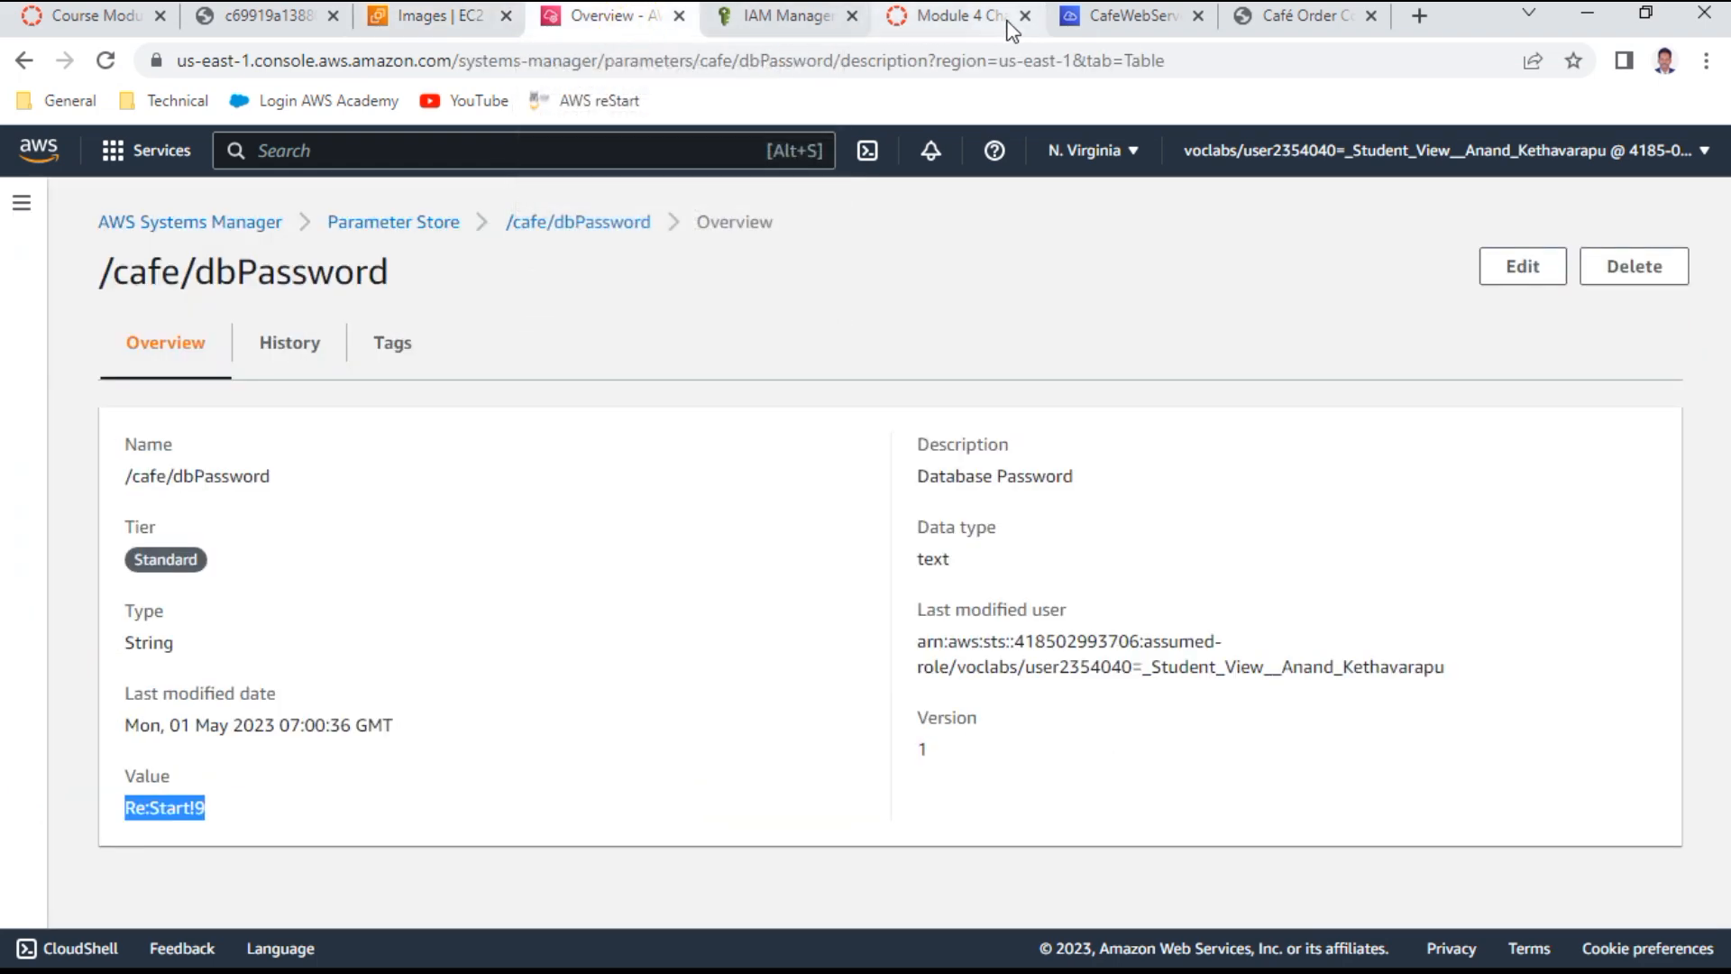
left_click(962, 23)
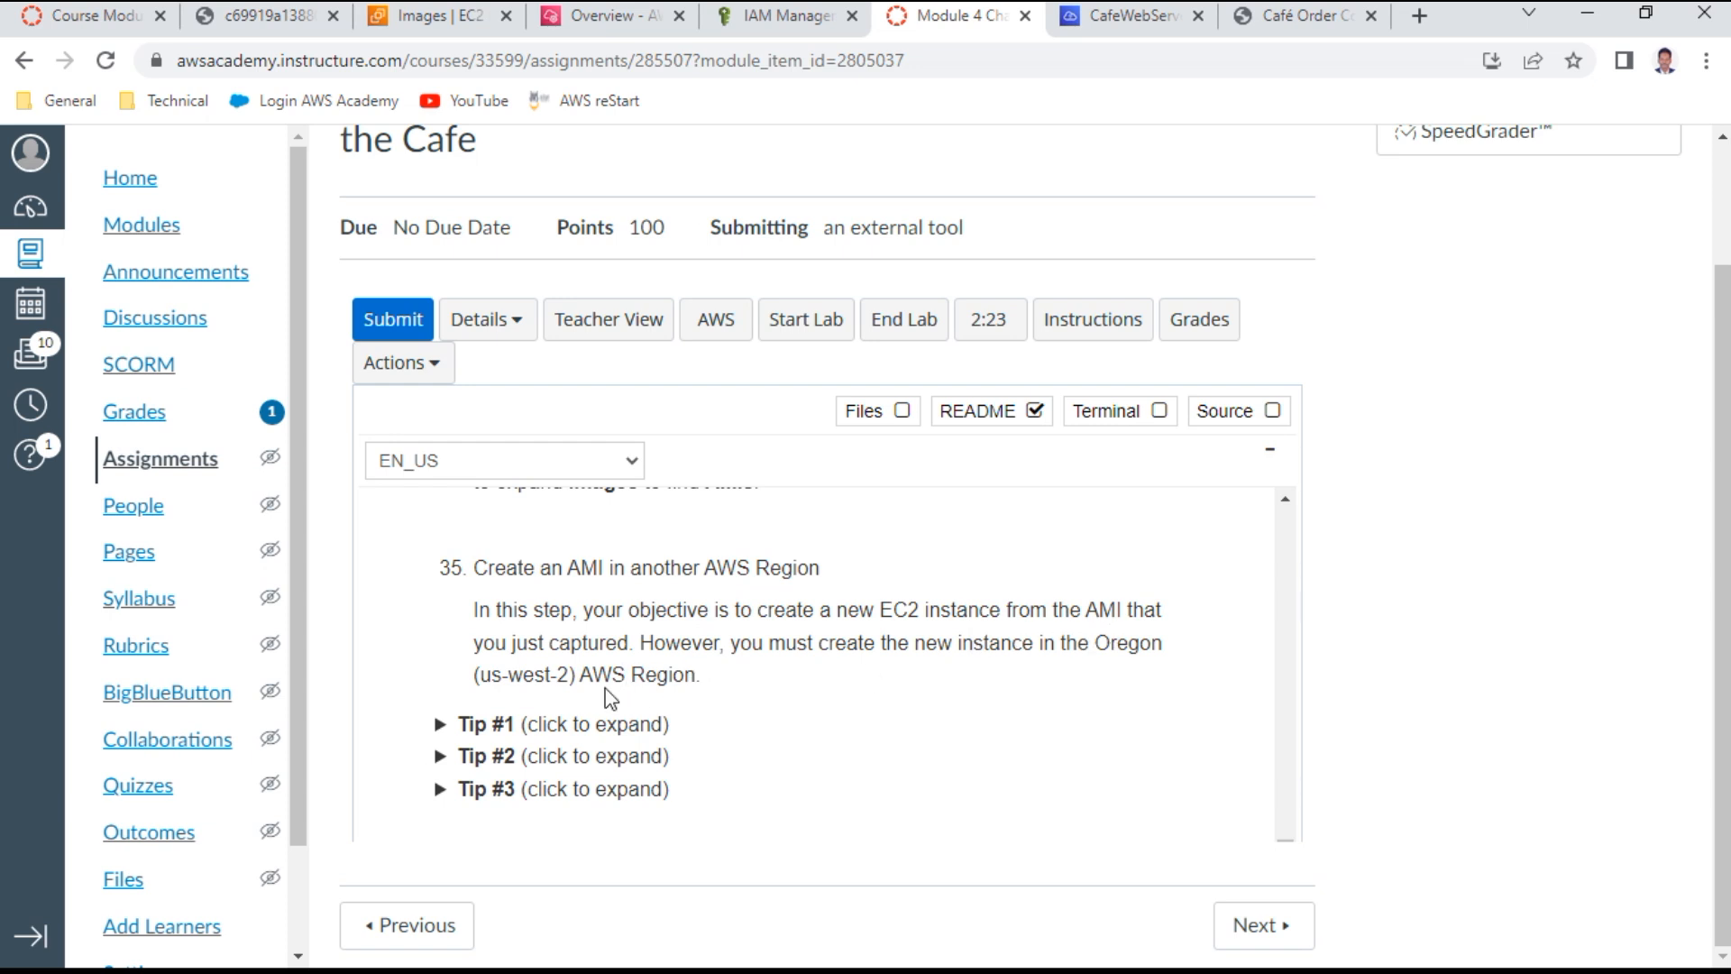
left_click(501, 722)
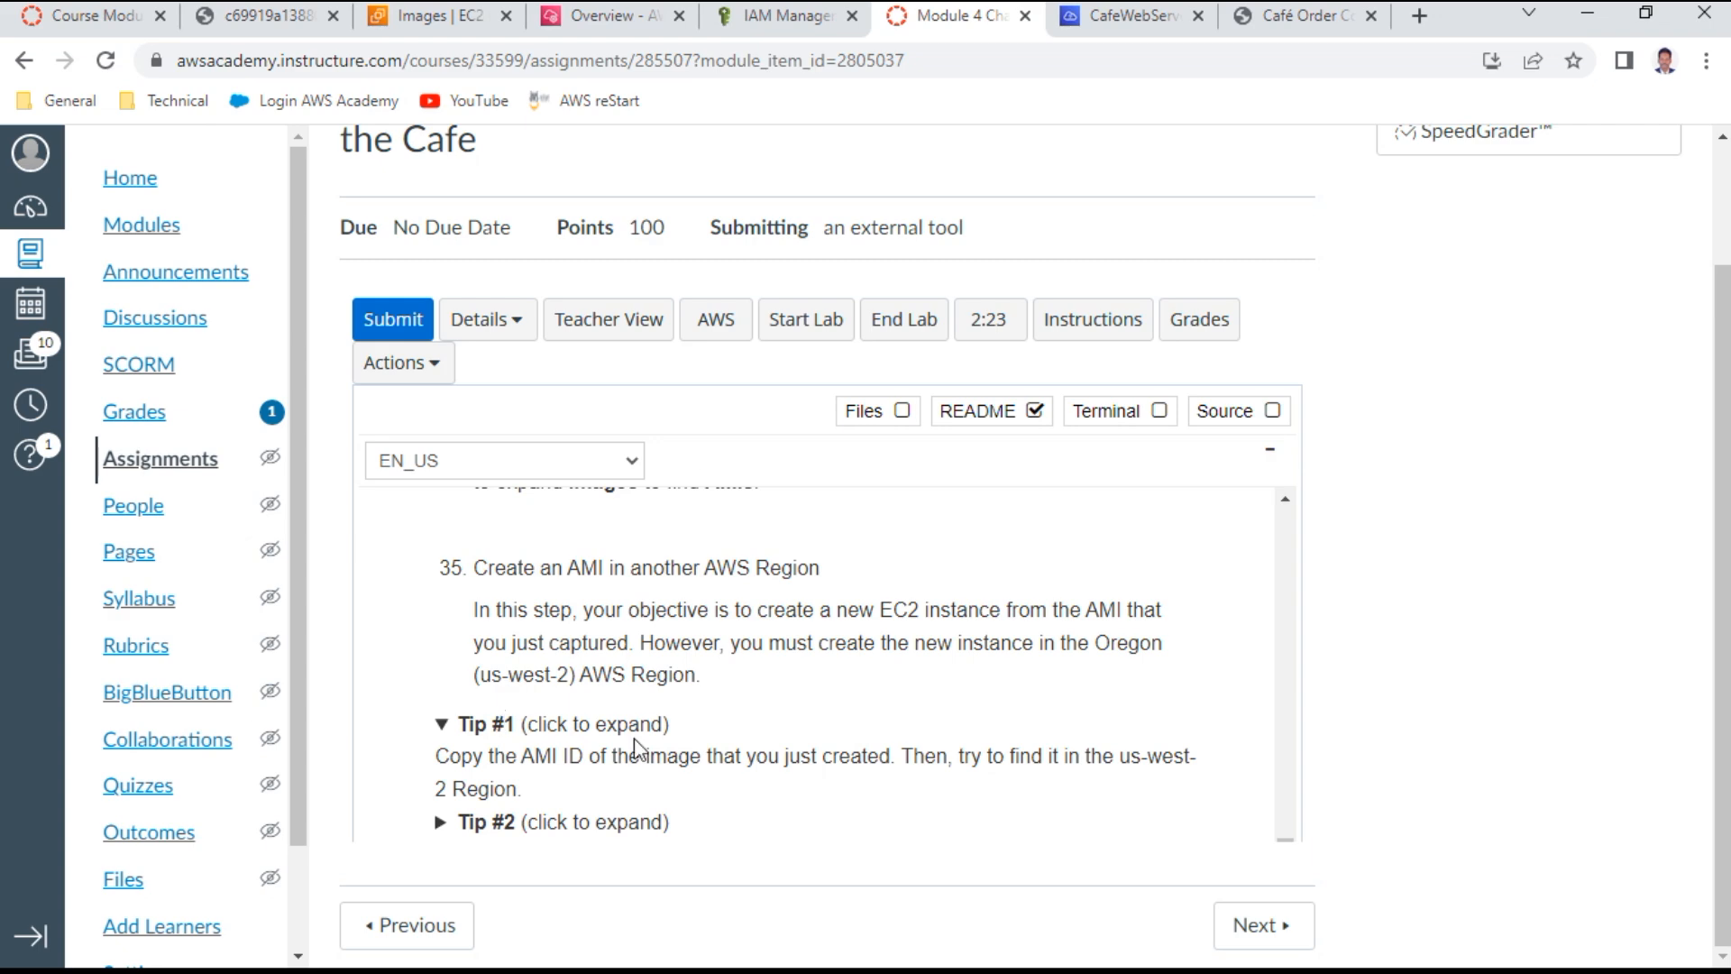
scroll(664, 759, "down", 2)
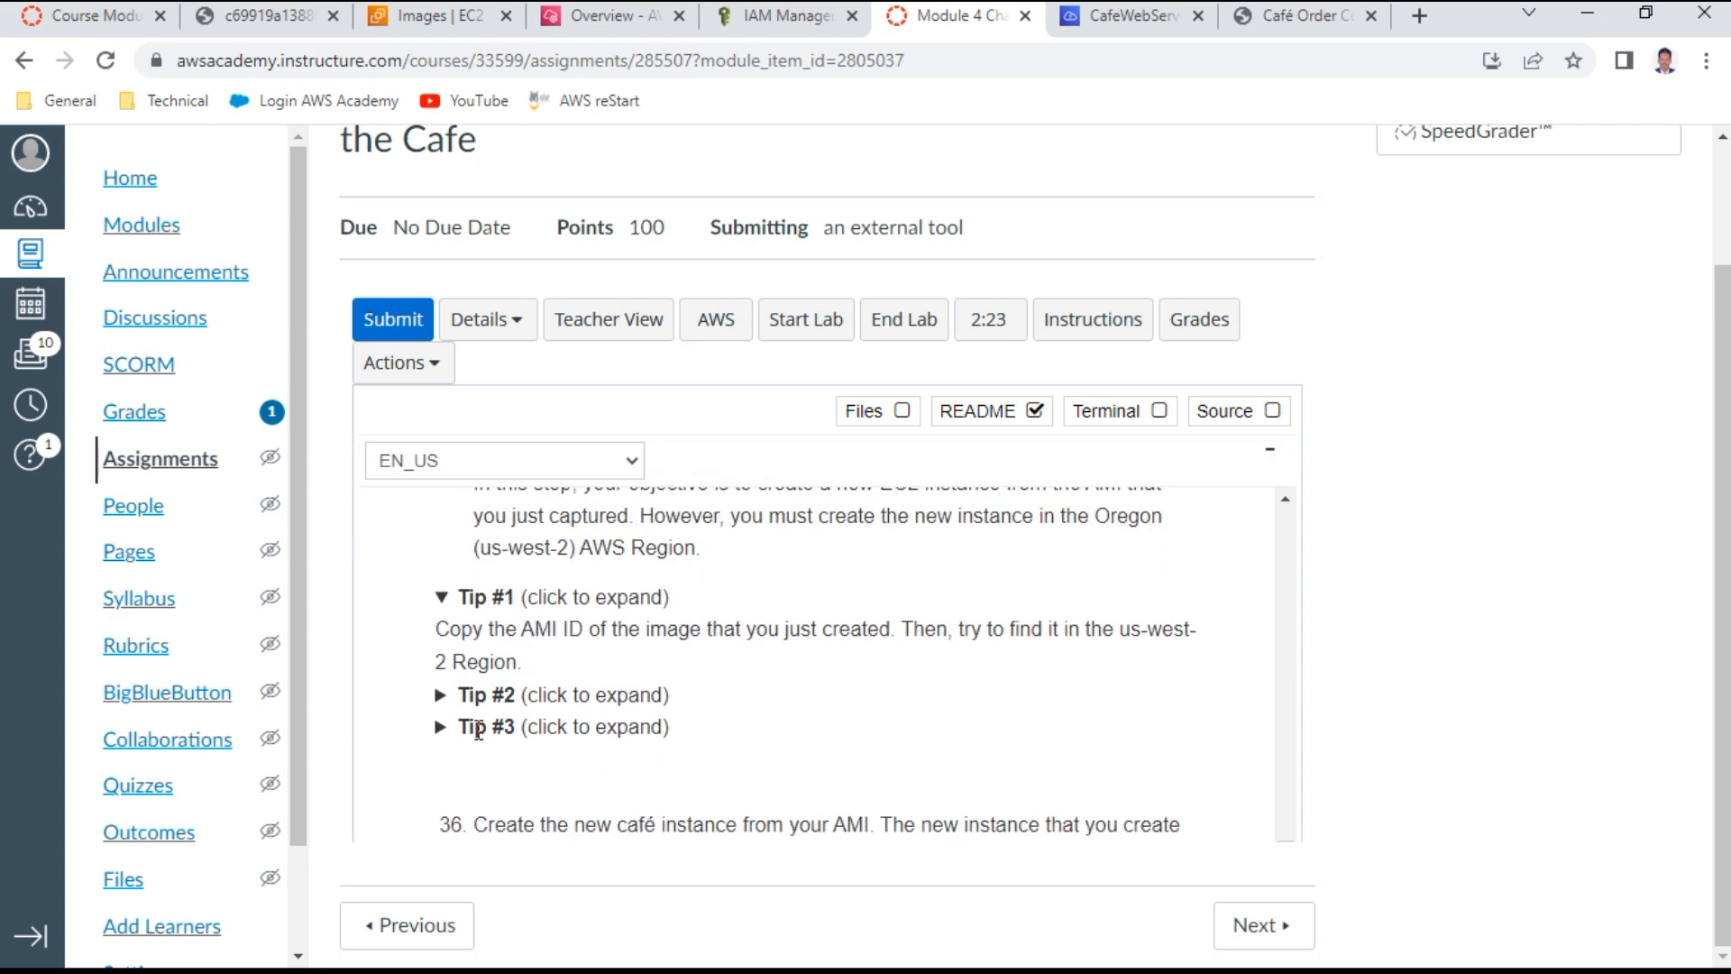
left_click(482, 703)
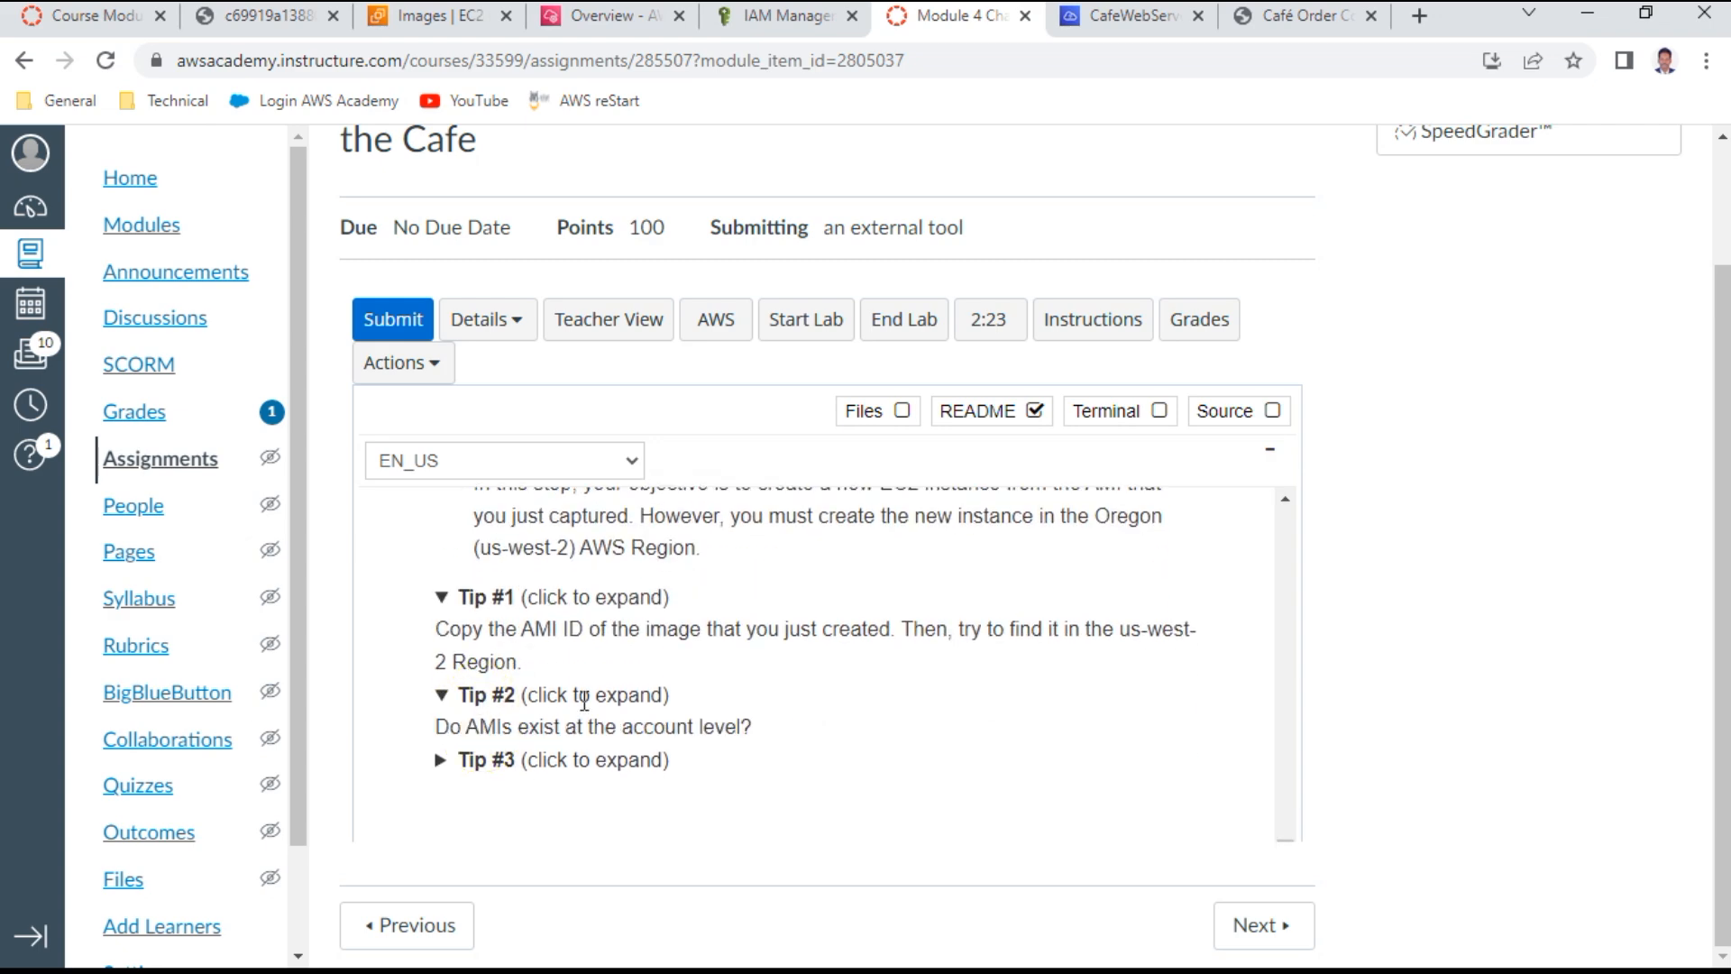
left_click(466, 762)
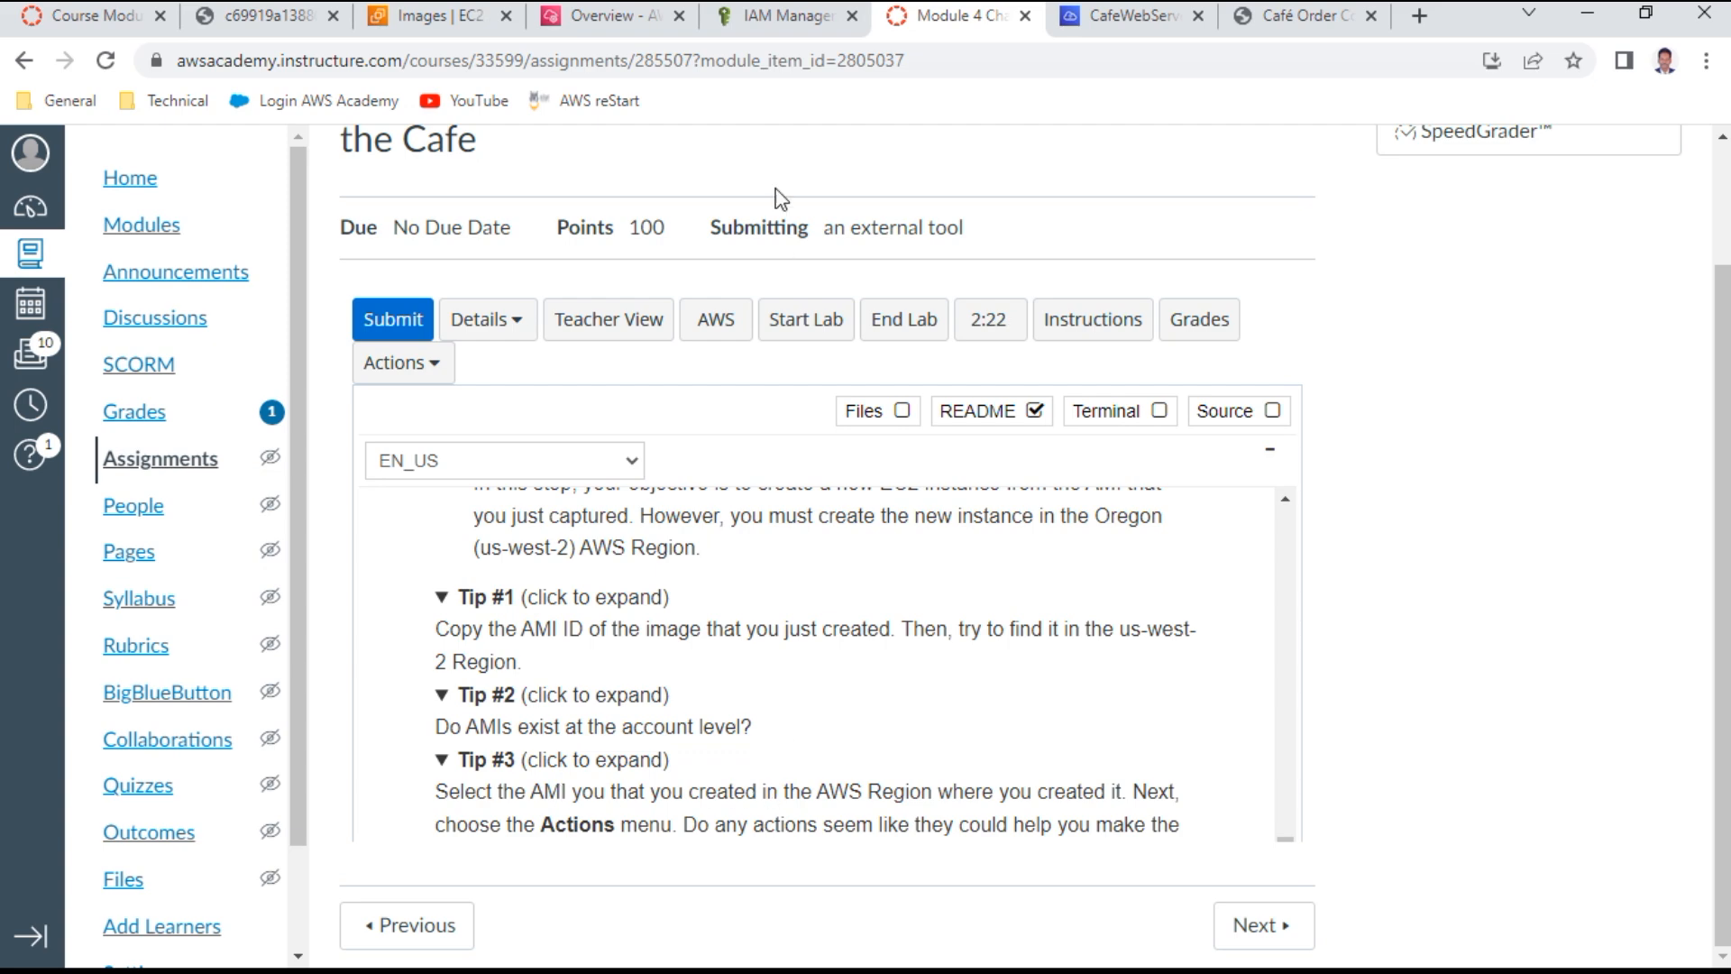
Set up a copy of the Cafe Server AMI with US West (Oregon) as the destination Region
left_click(445, 18)
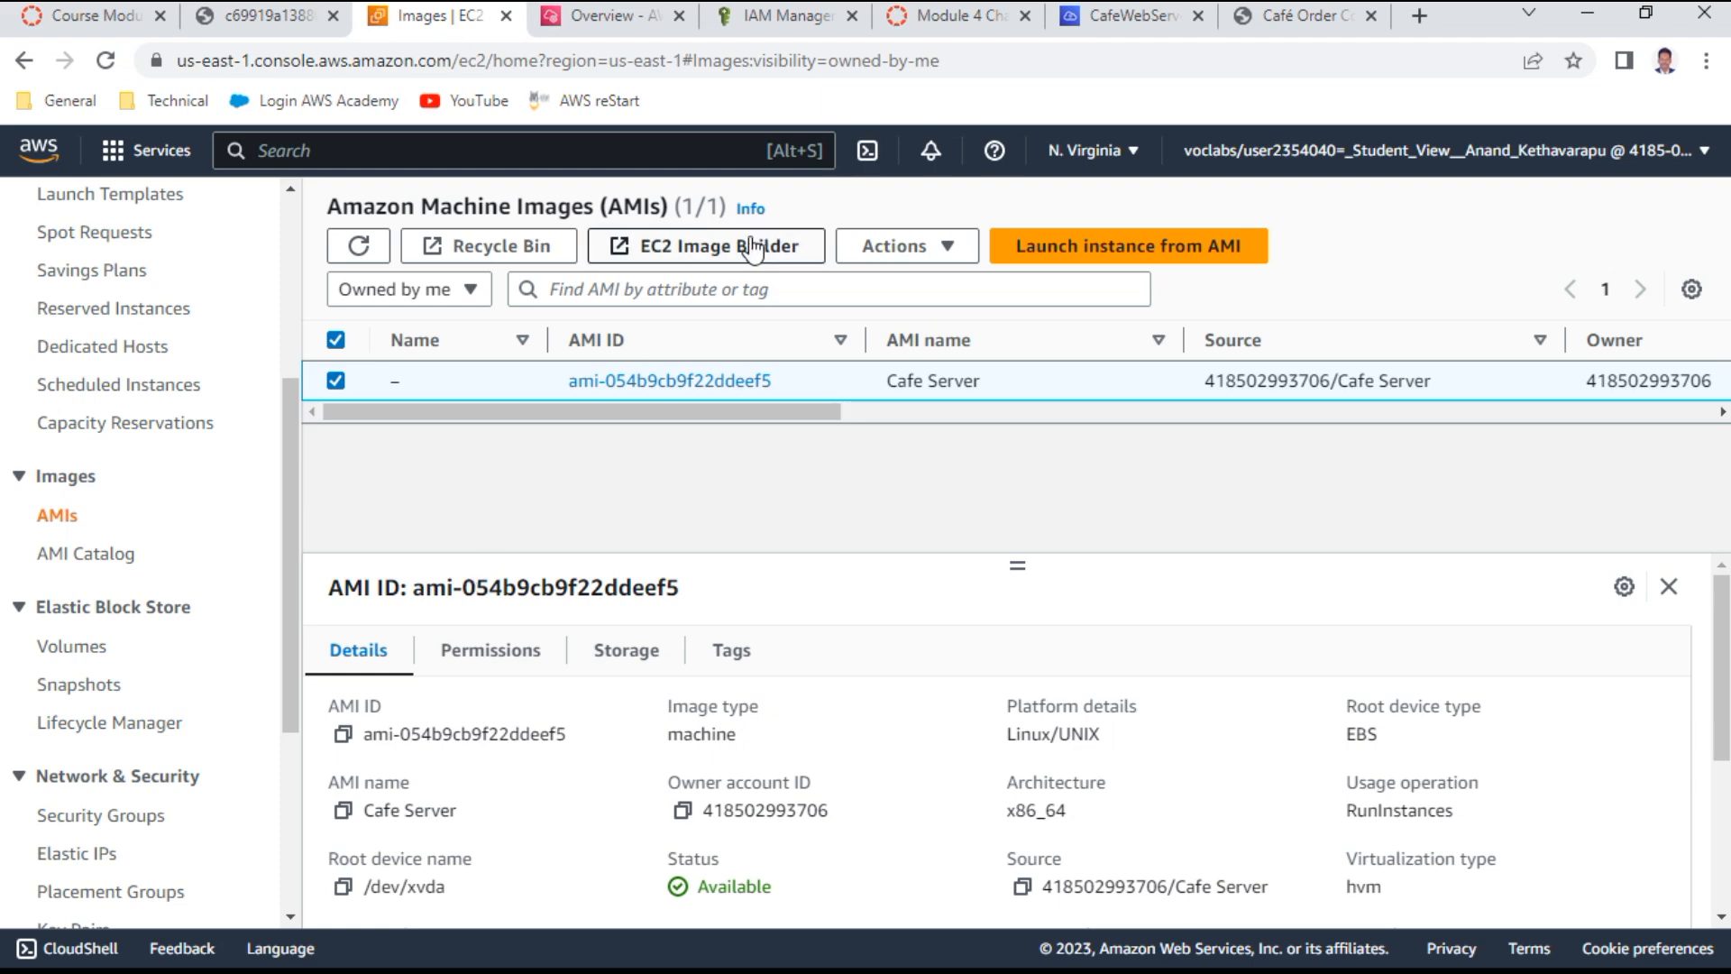
left_click(916, 249)
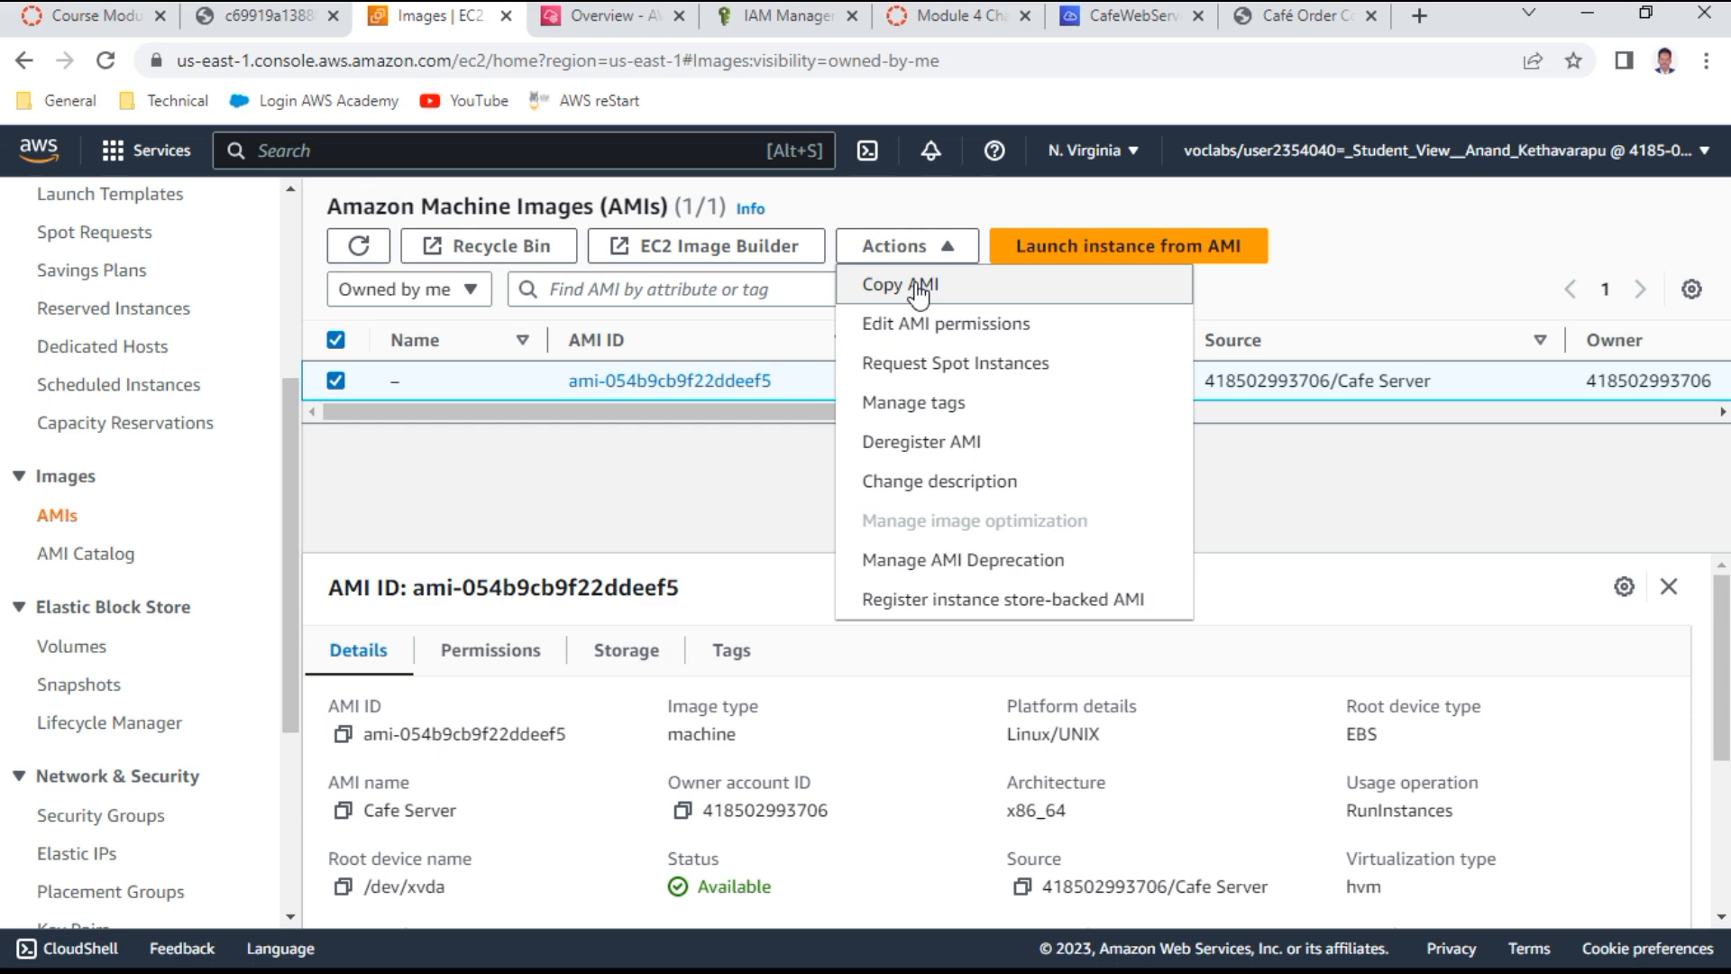
left_click(917, 291)
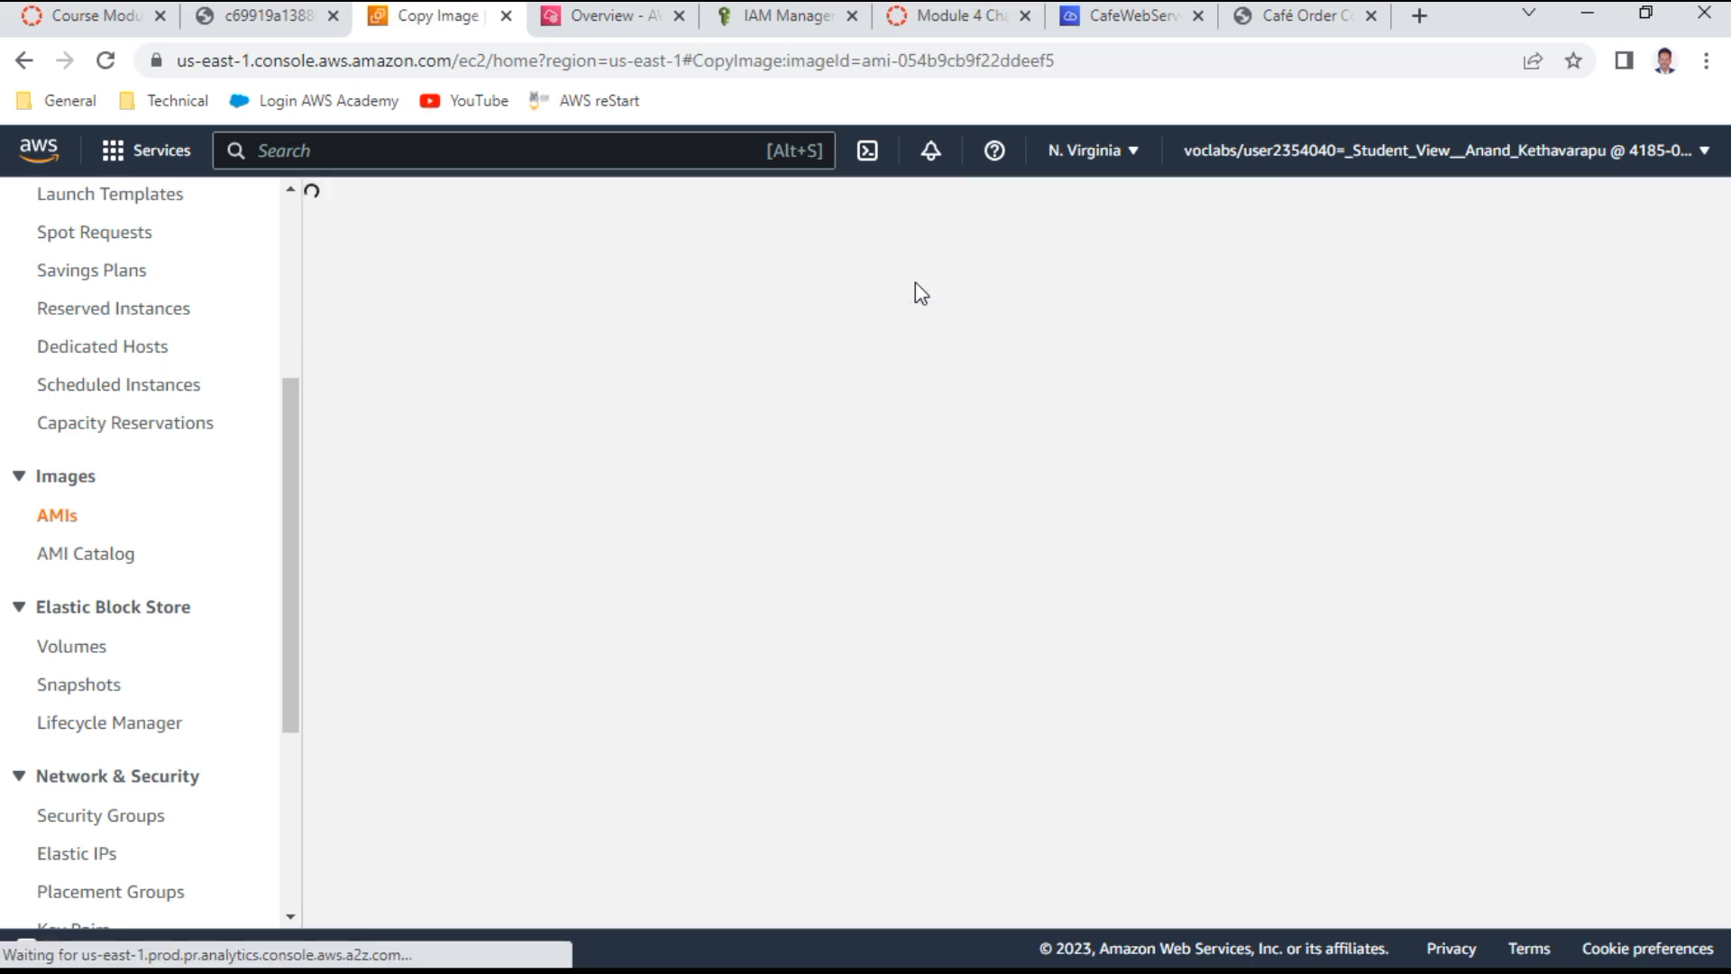
scroll(451, 541, "down", 2)
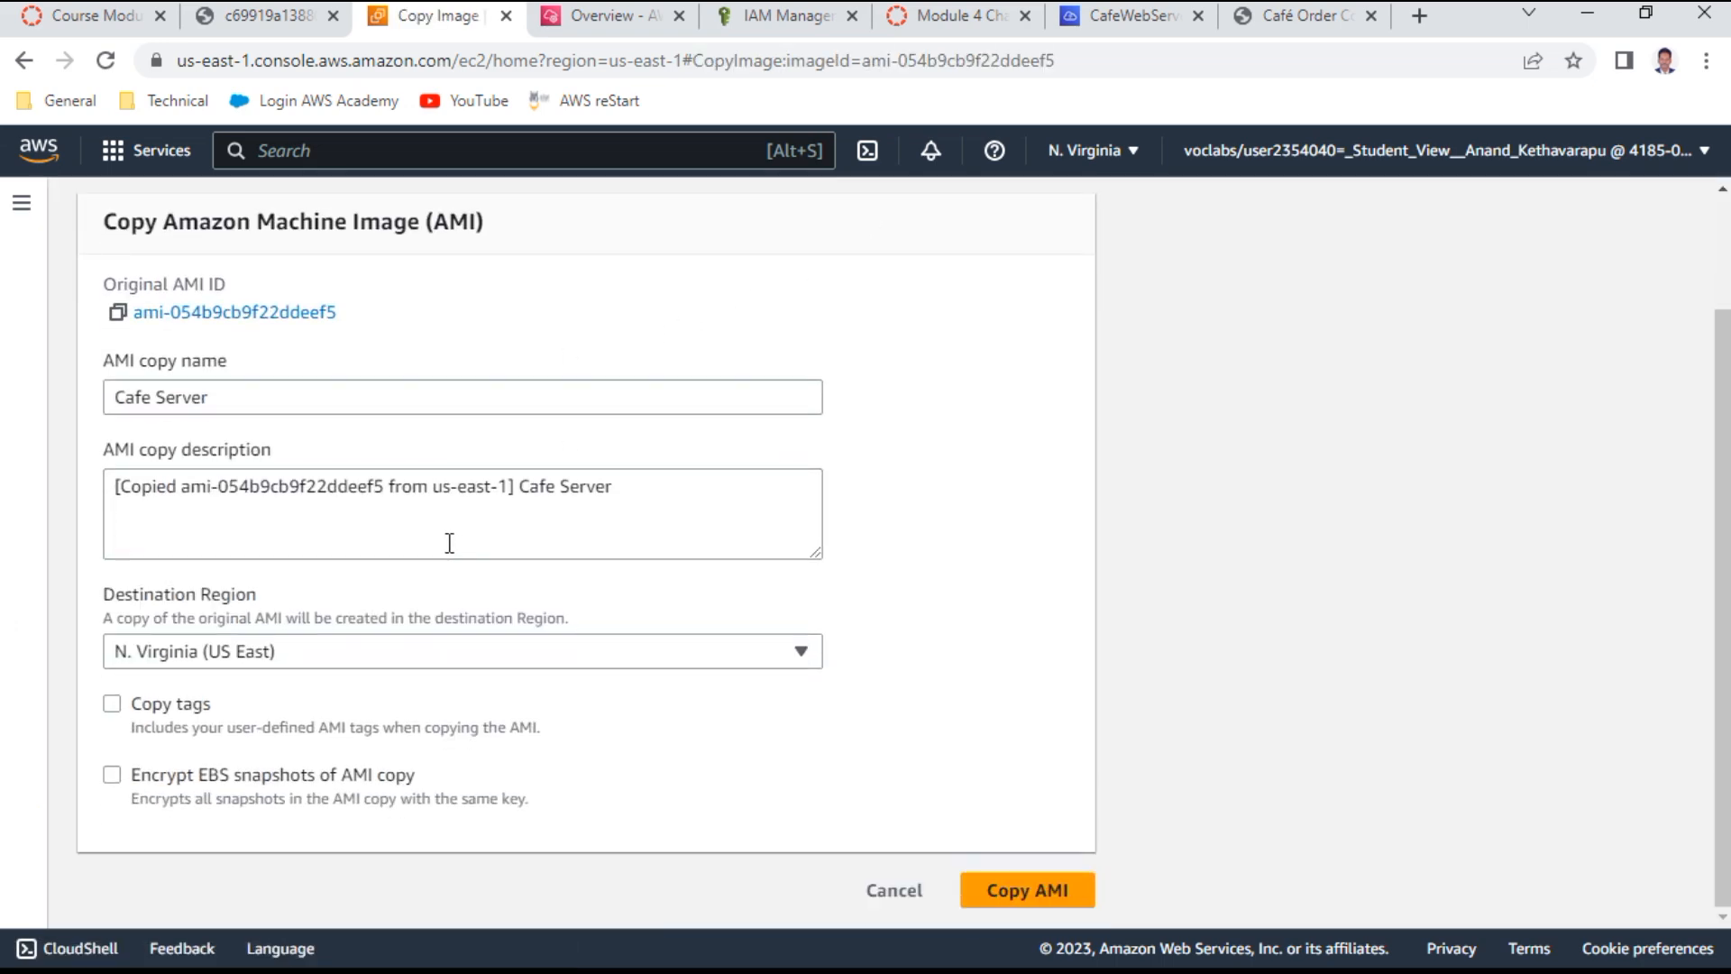
left_click(414, 661)
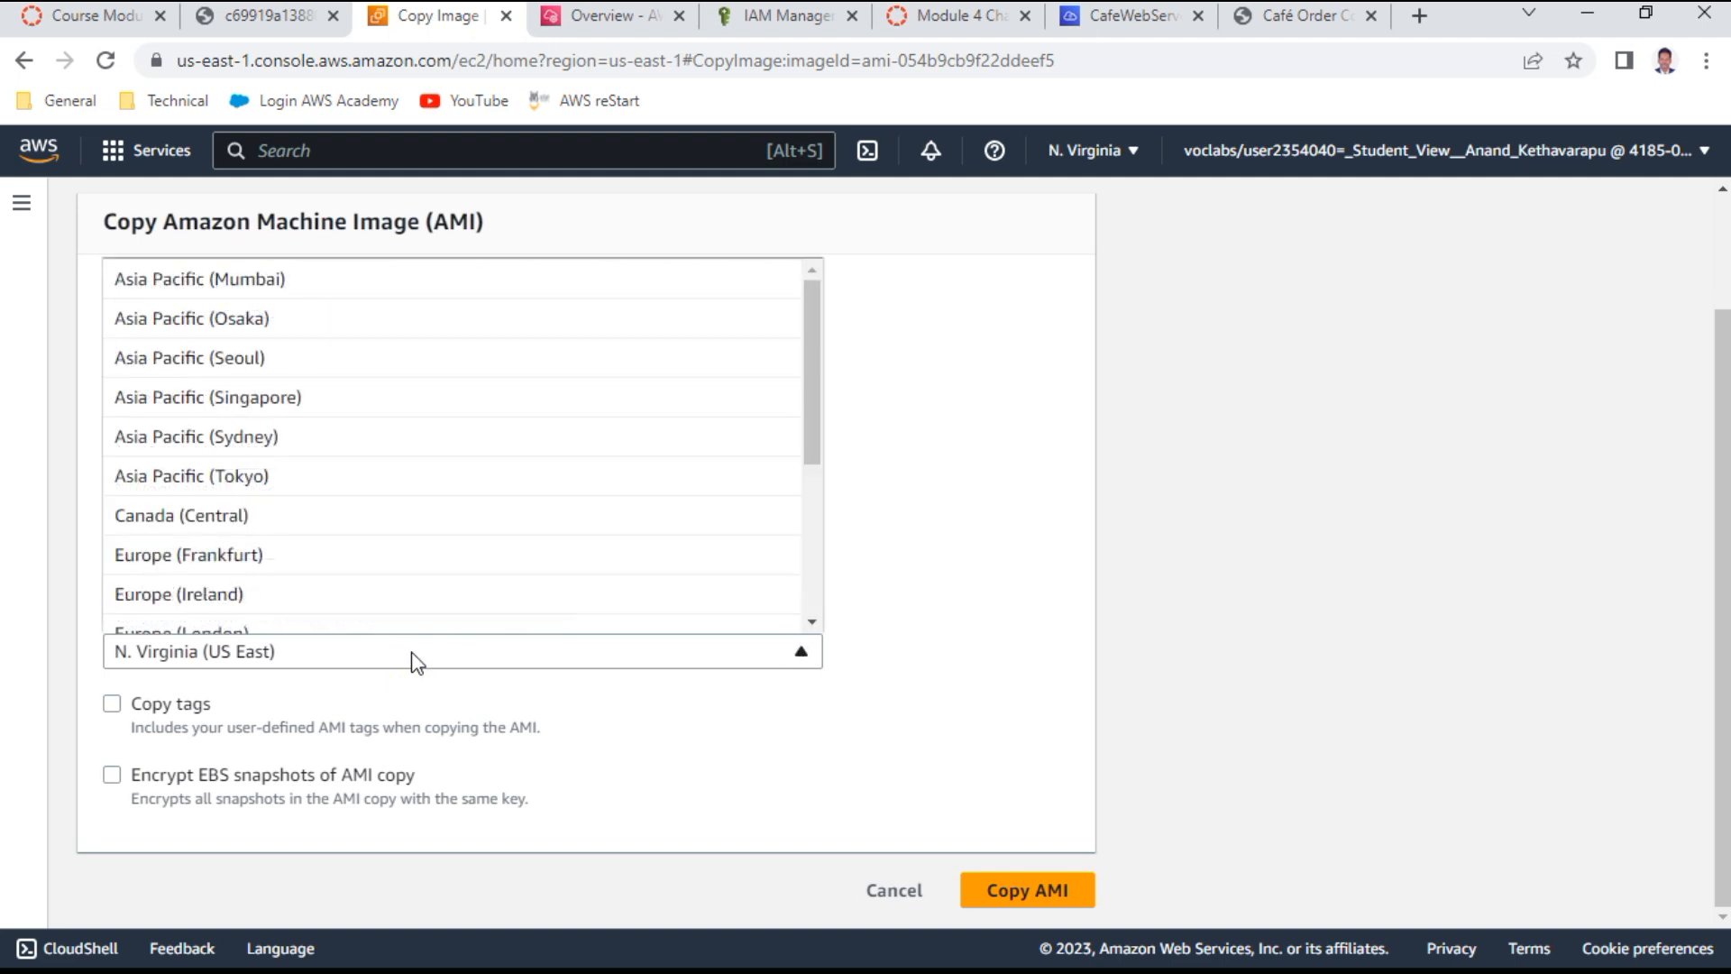
scroll(352, 459, "up", 2)
scroll(352, 460, "down", 3)
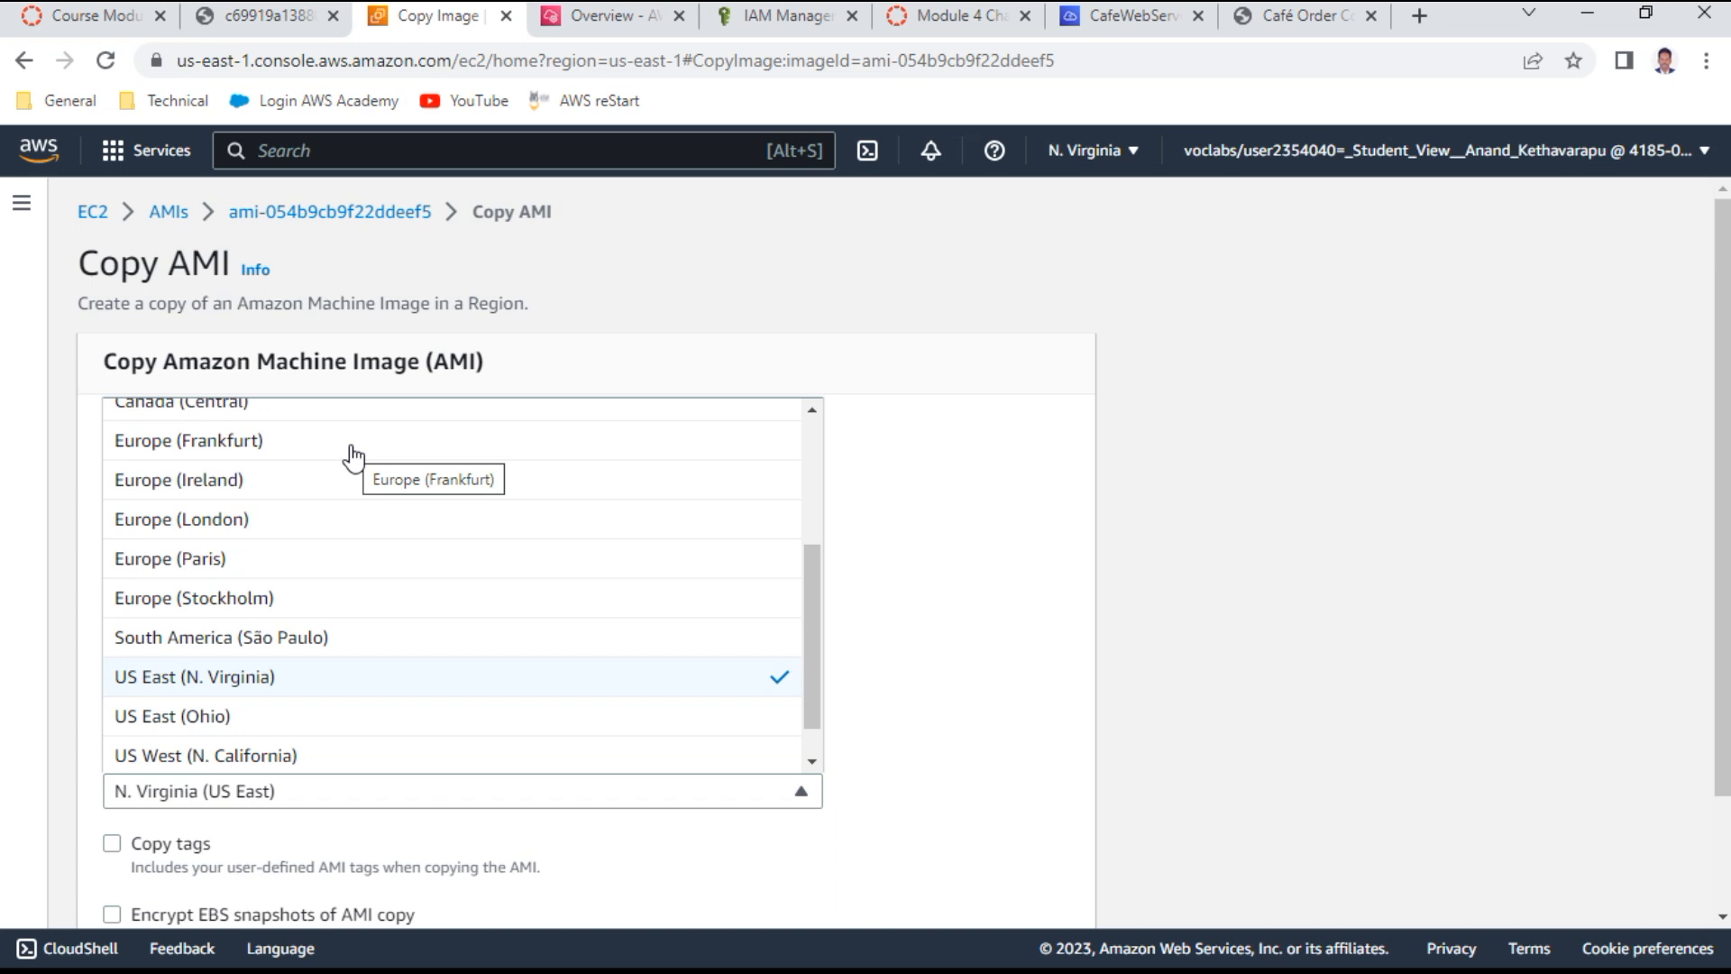
scroll(352, 456, "down", 1)
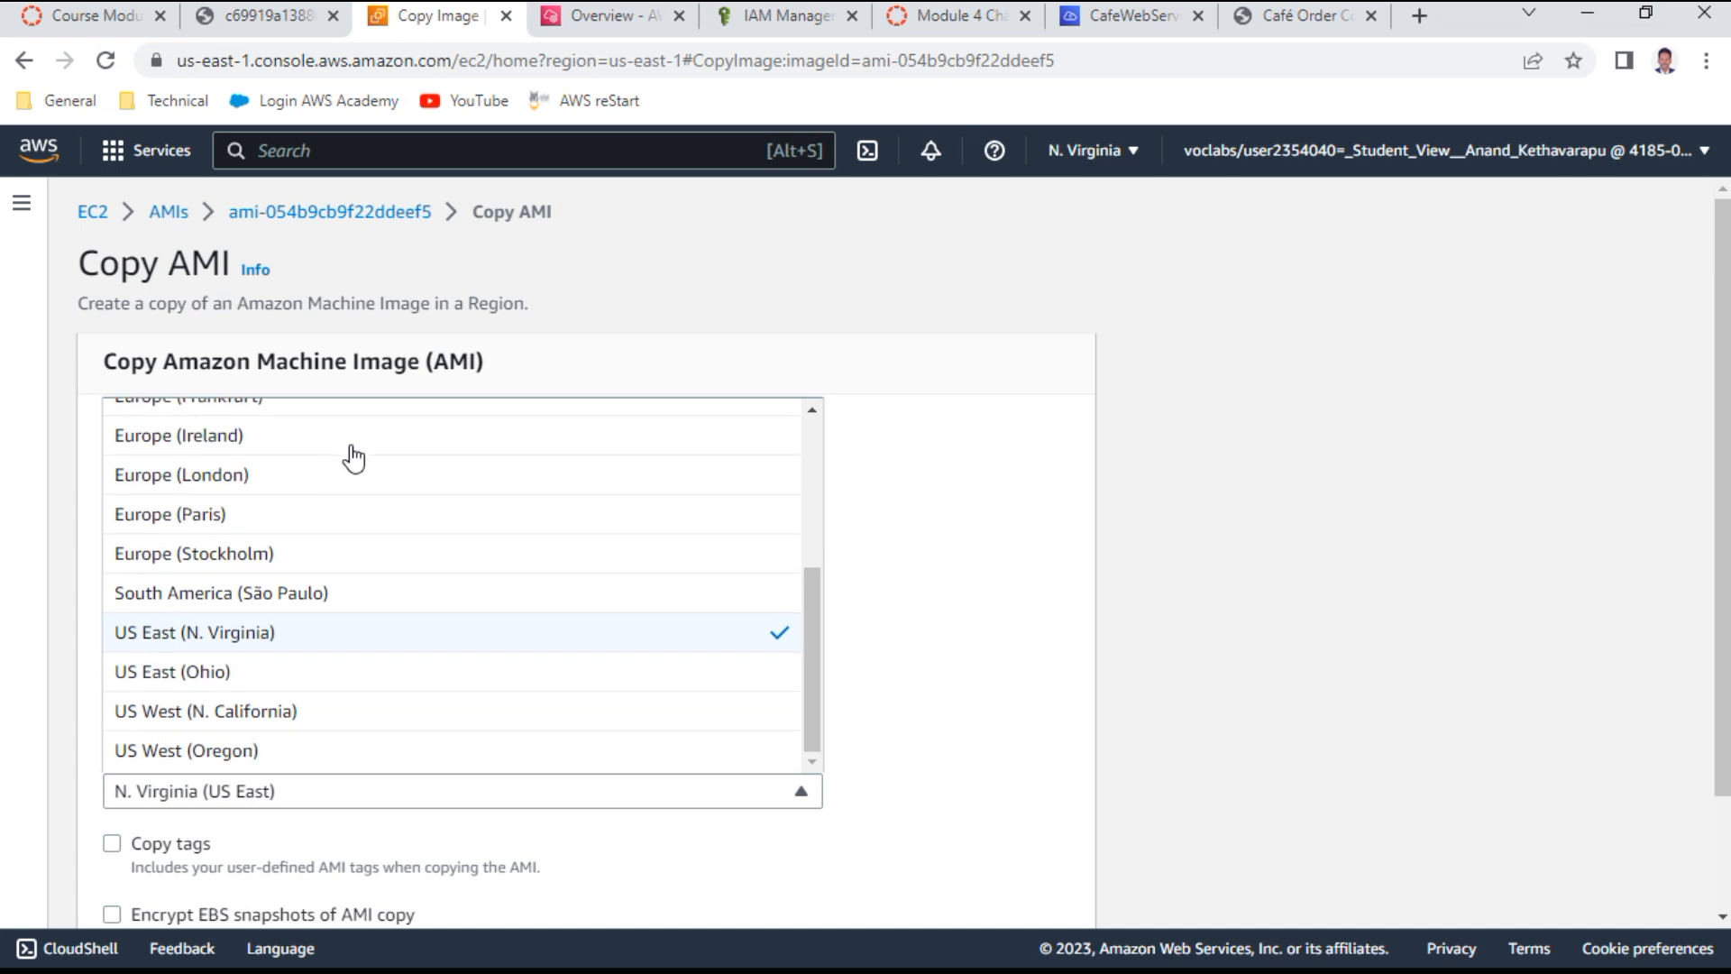
left_click(253, 766)
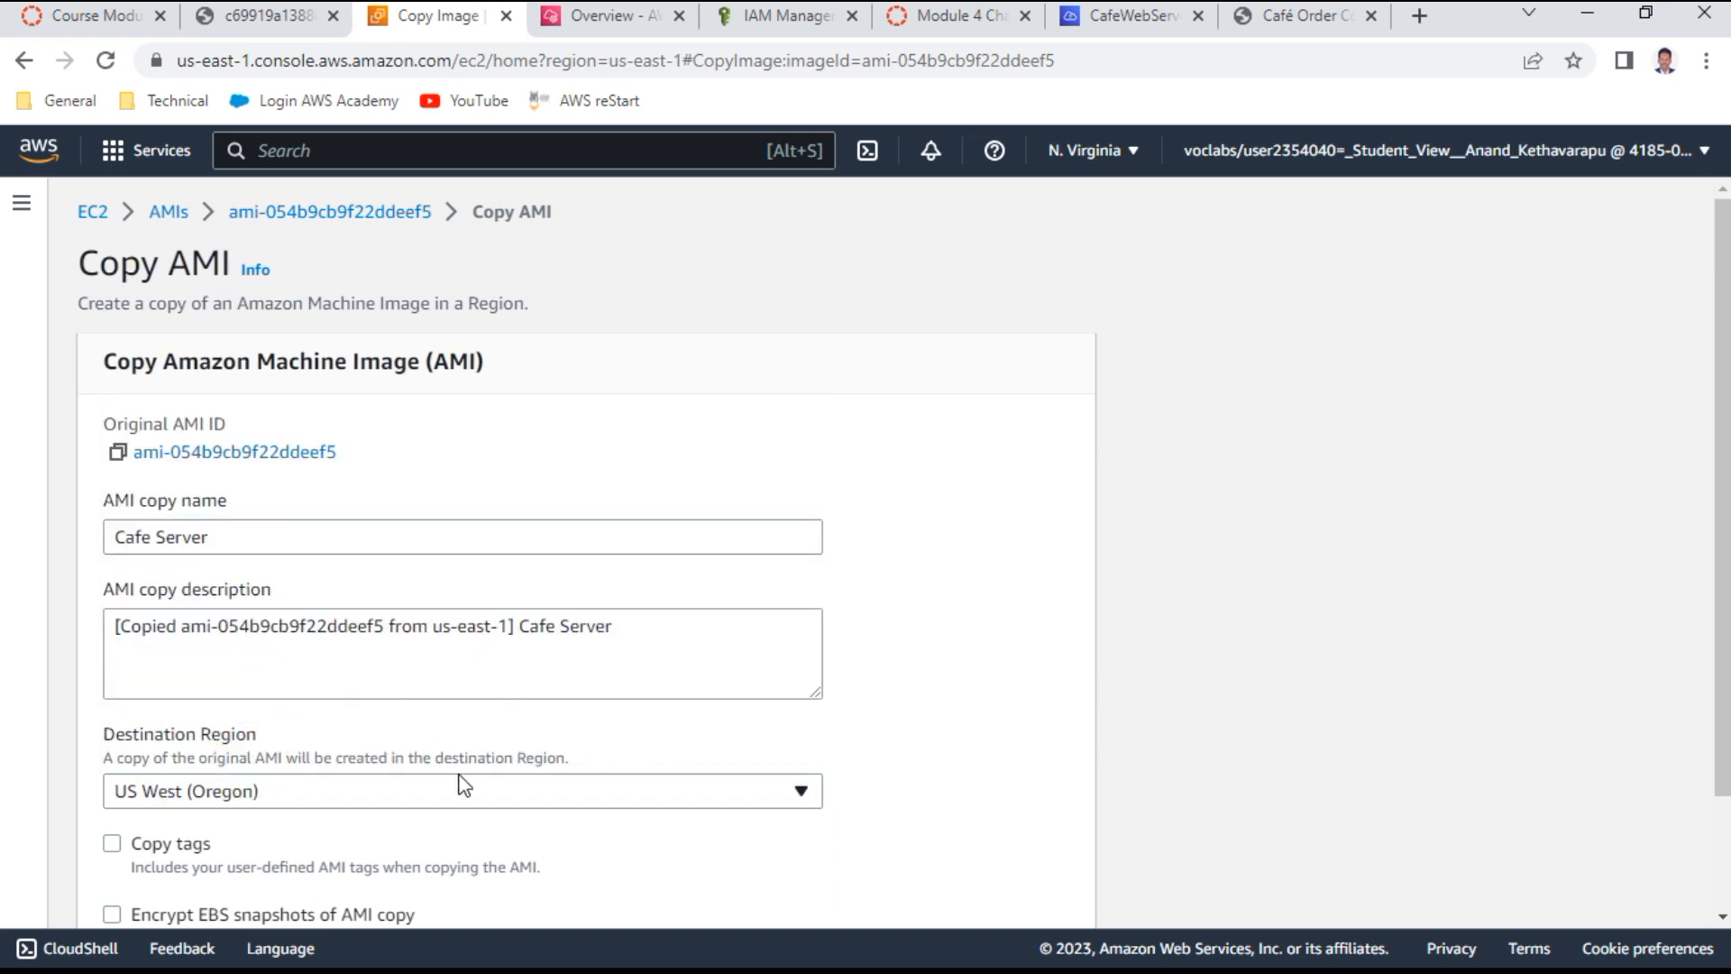
scroll(1452, 492, "down", 2)
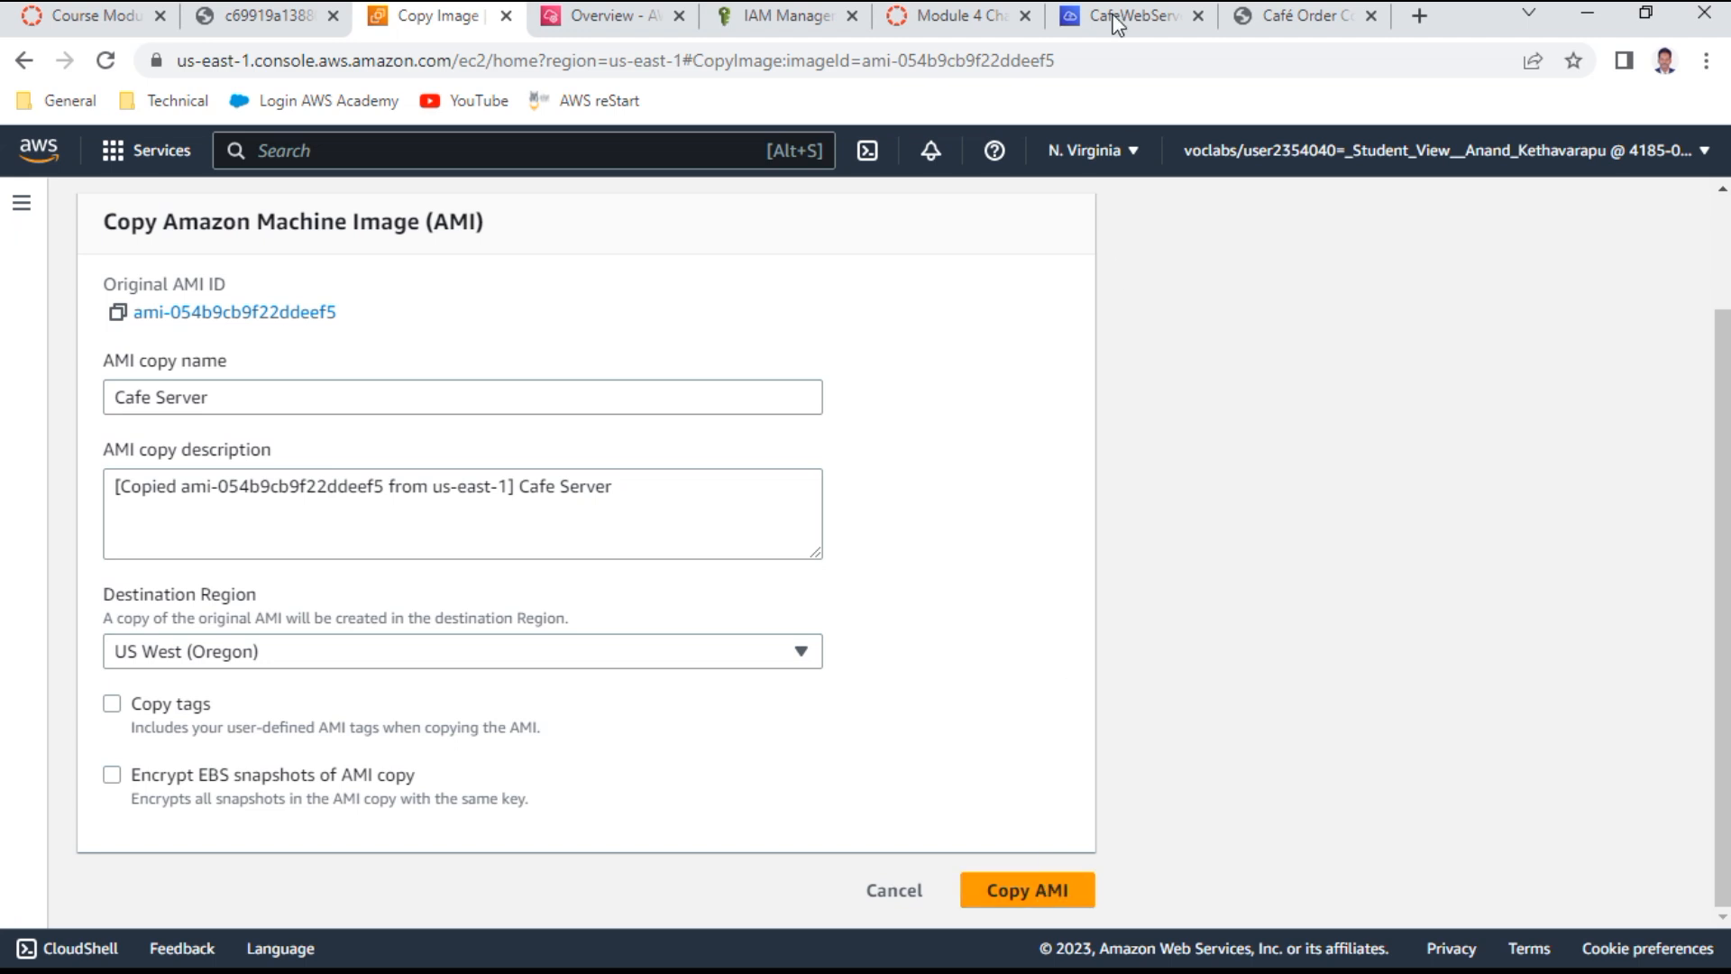
Include the user-defined tags in the AMI copy and start copying the Cafe Server image
left_click(1007, 16)
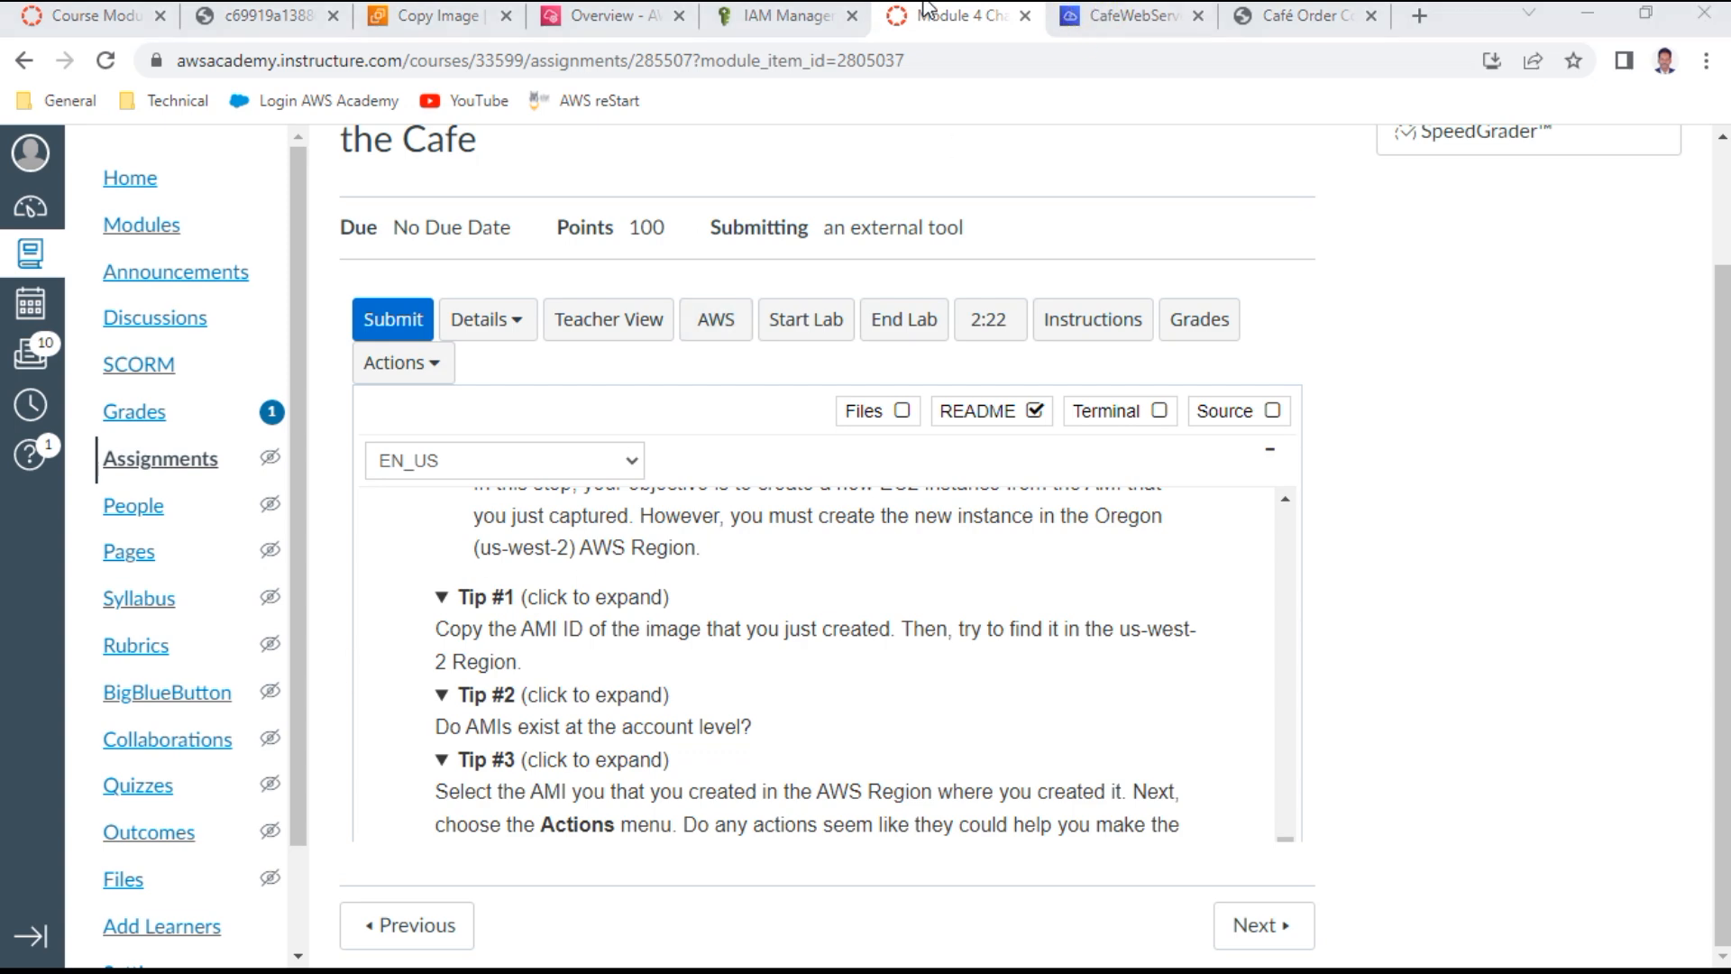
left_click(602, 19)
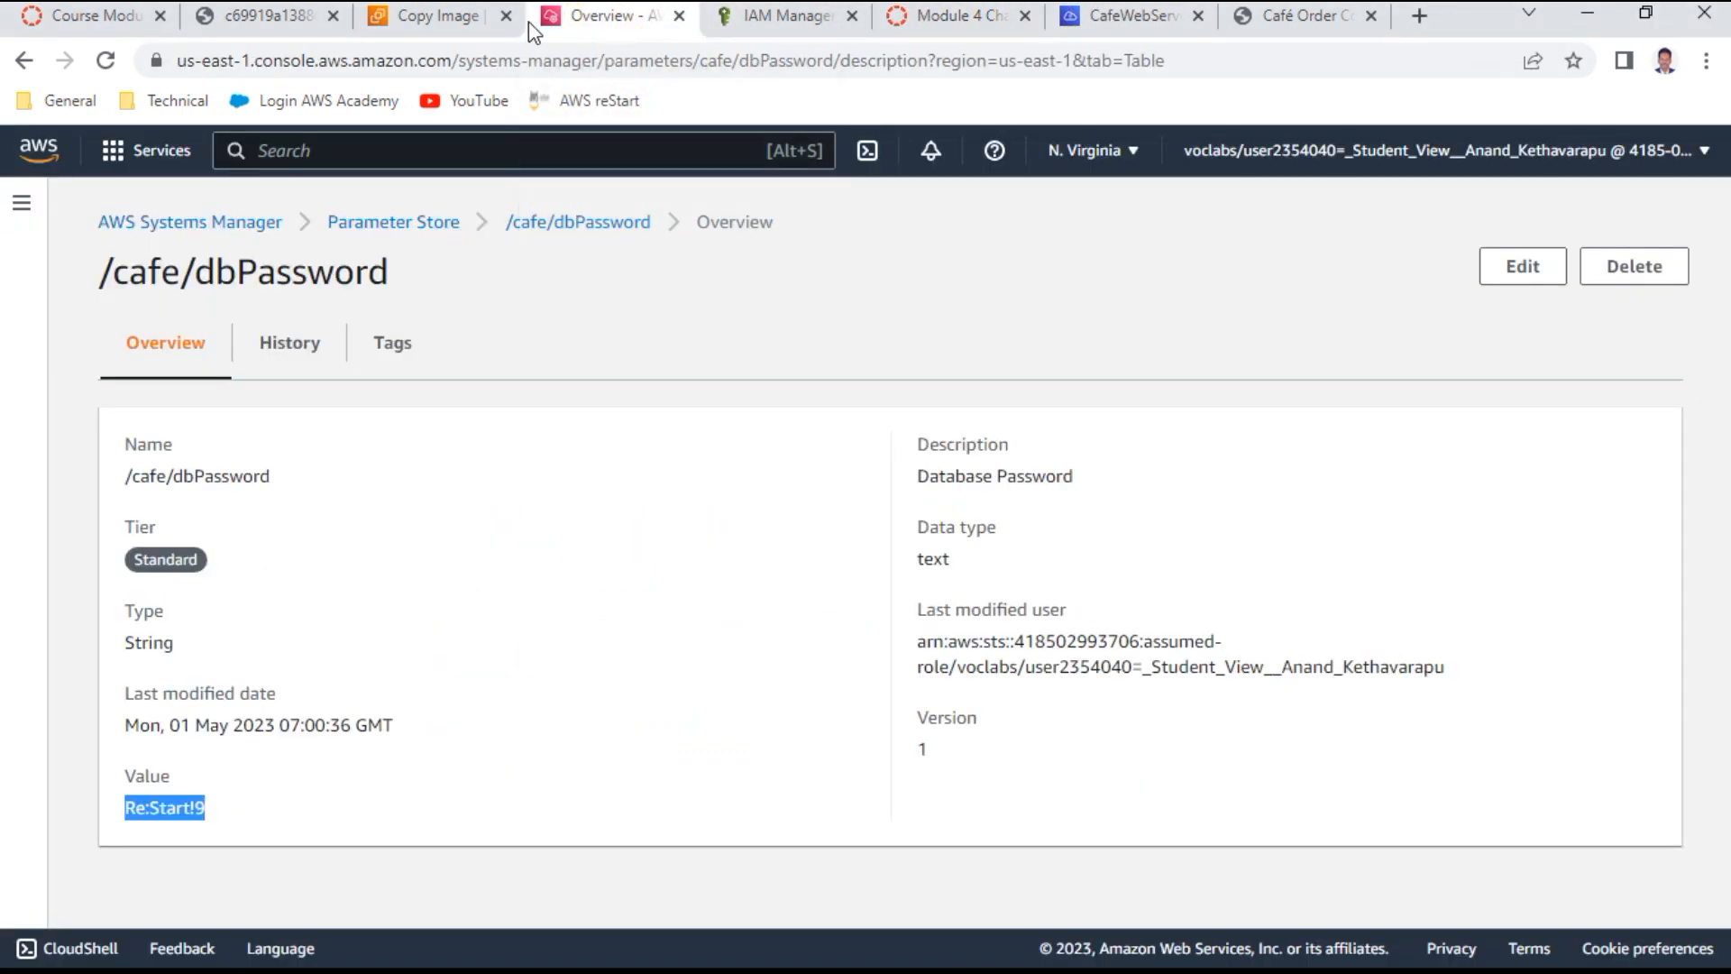
left_click(482, 22)
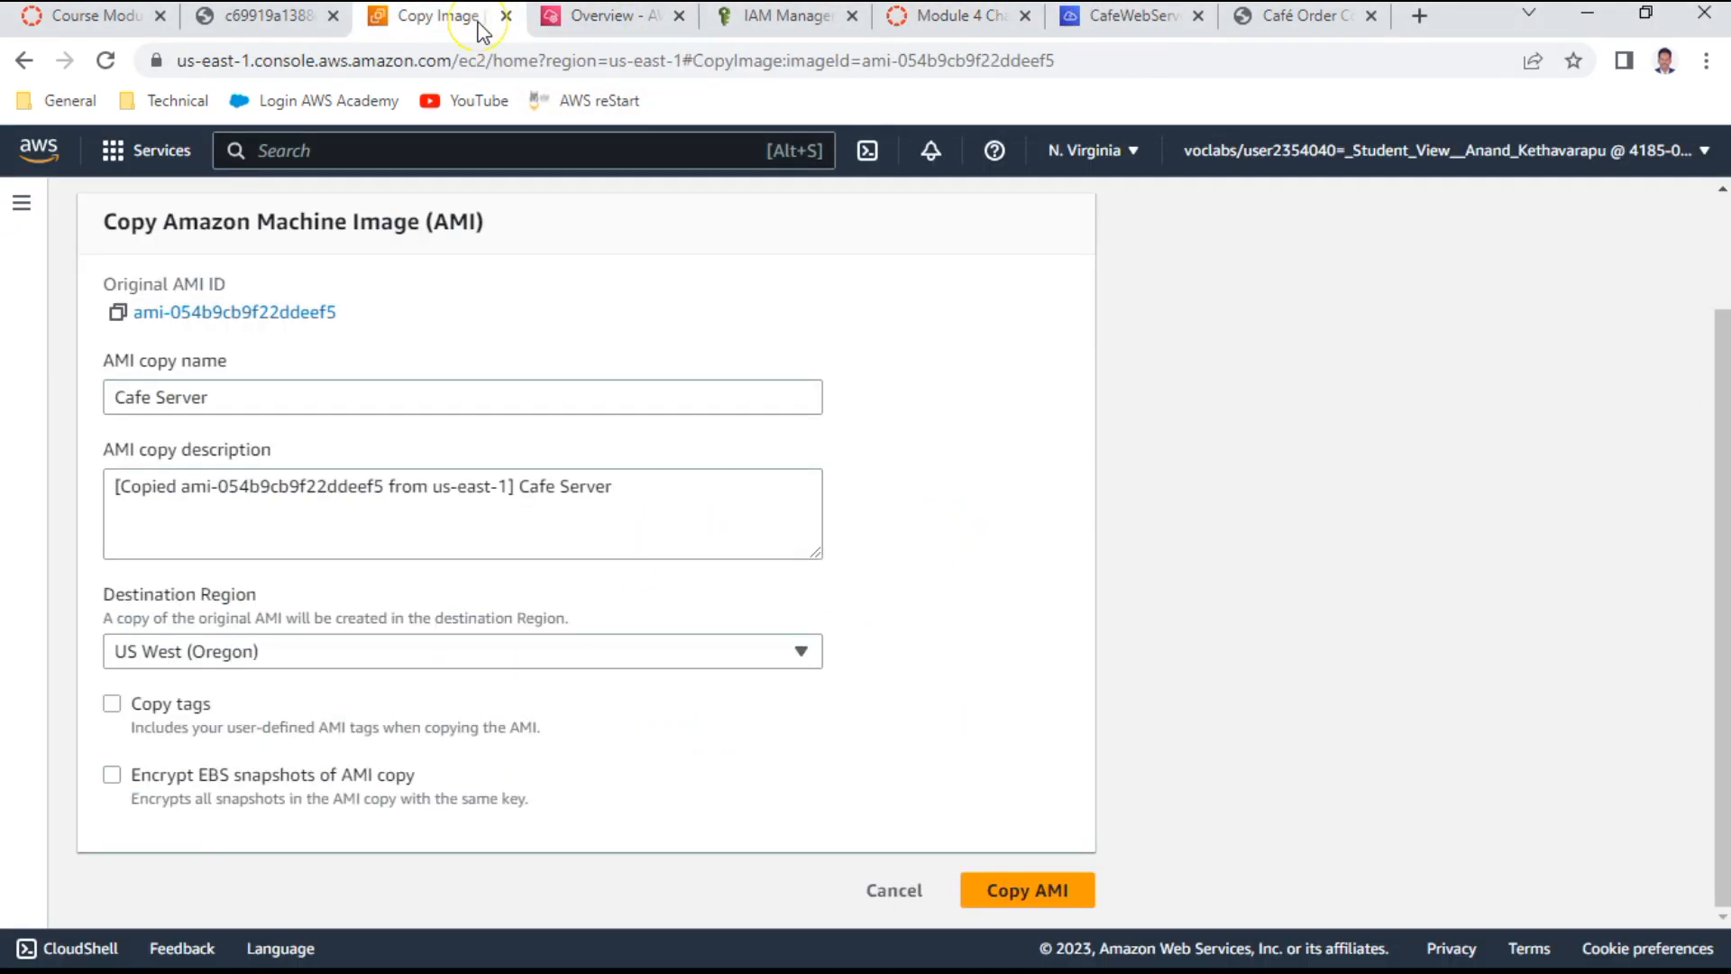
left_click(176, 701)
left_click(1044, 890)
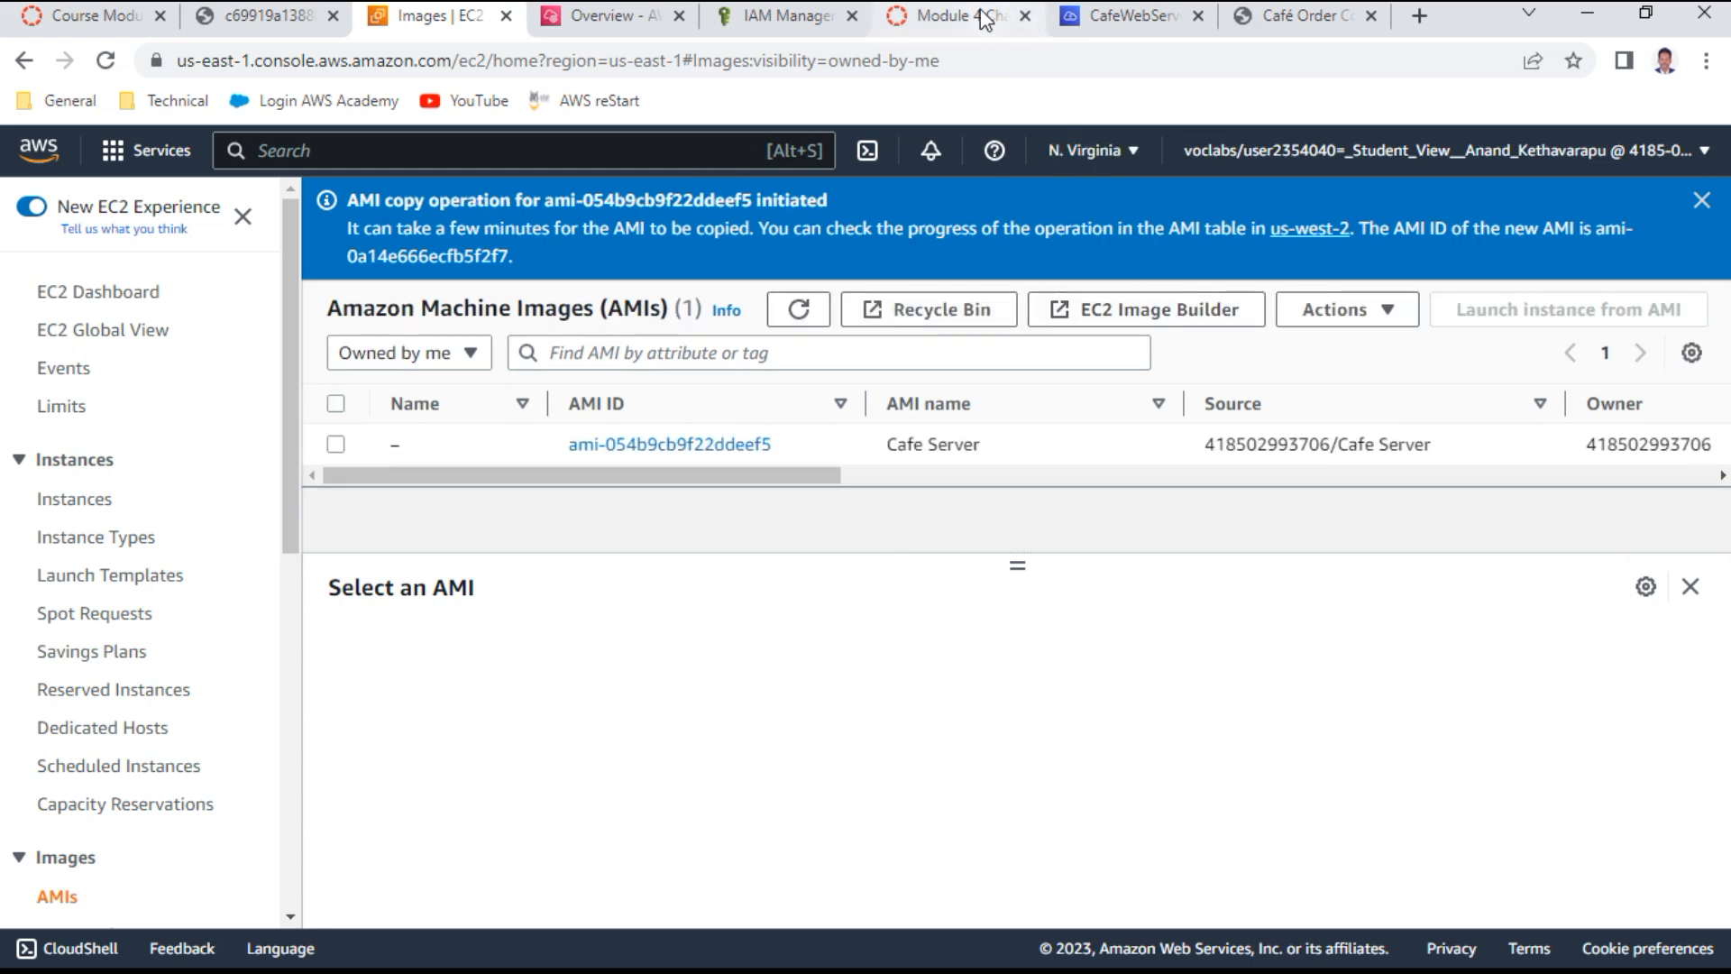
Close the IAM roles page and read Tip #3 and the start of step 36 in the lab instructions
left_click(828, 18)
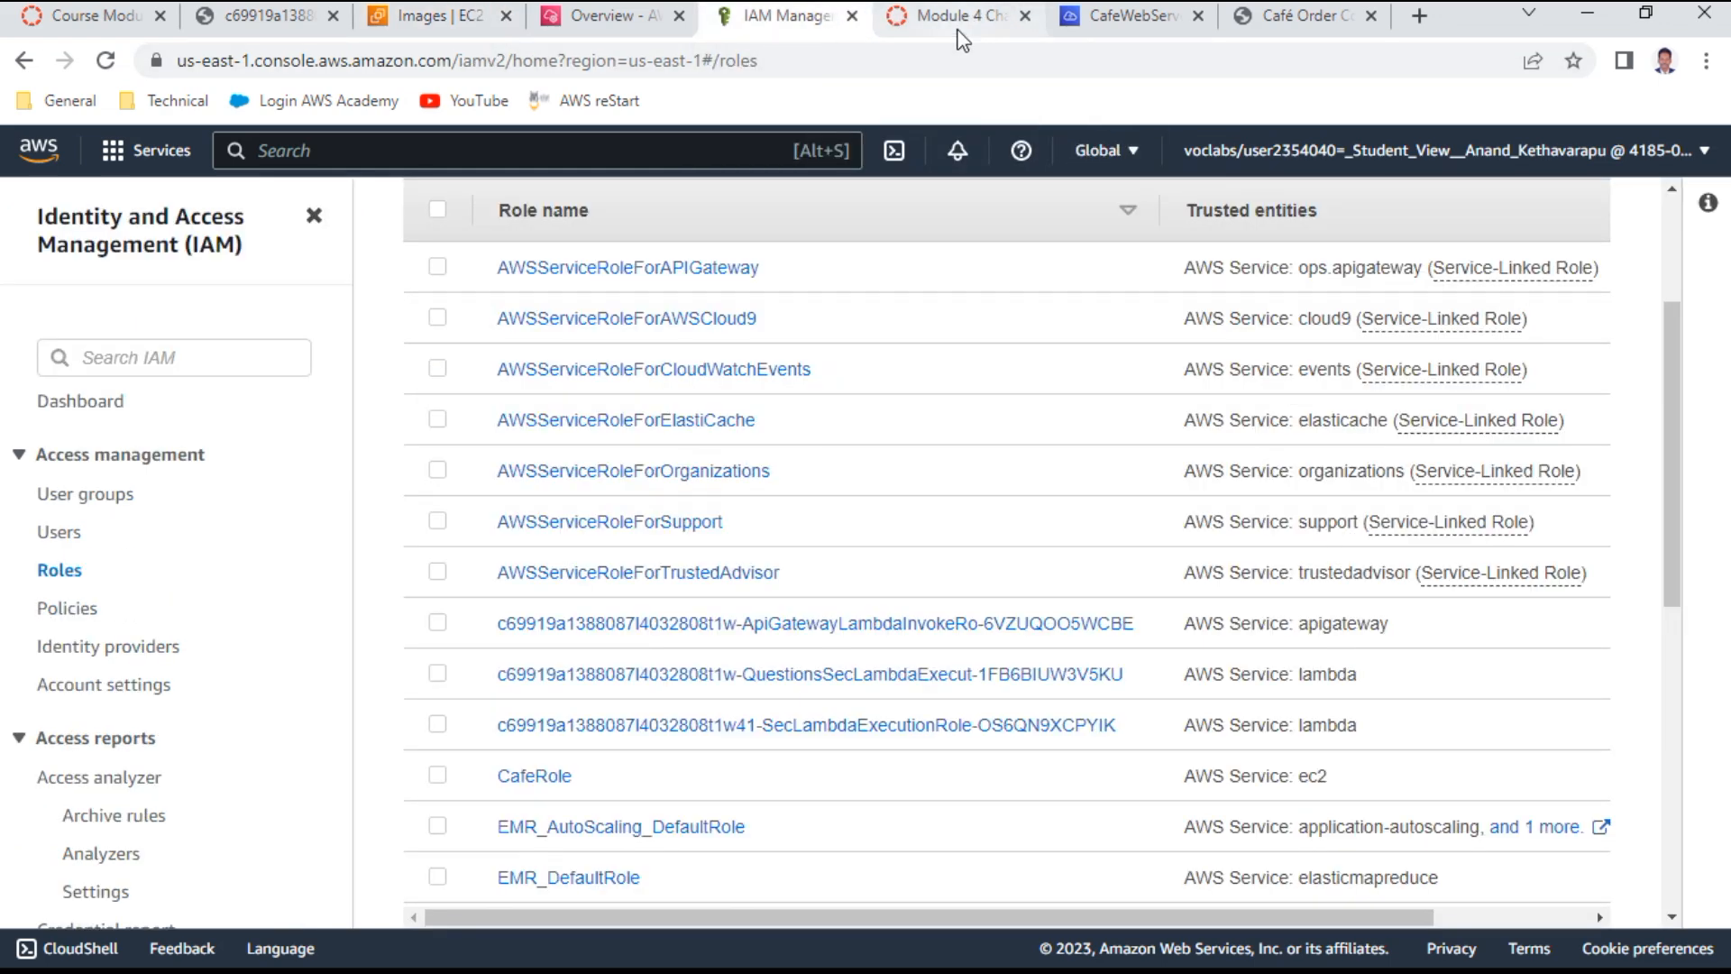
left_click(852, 16)
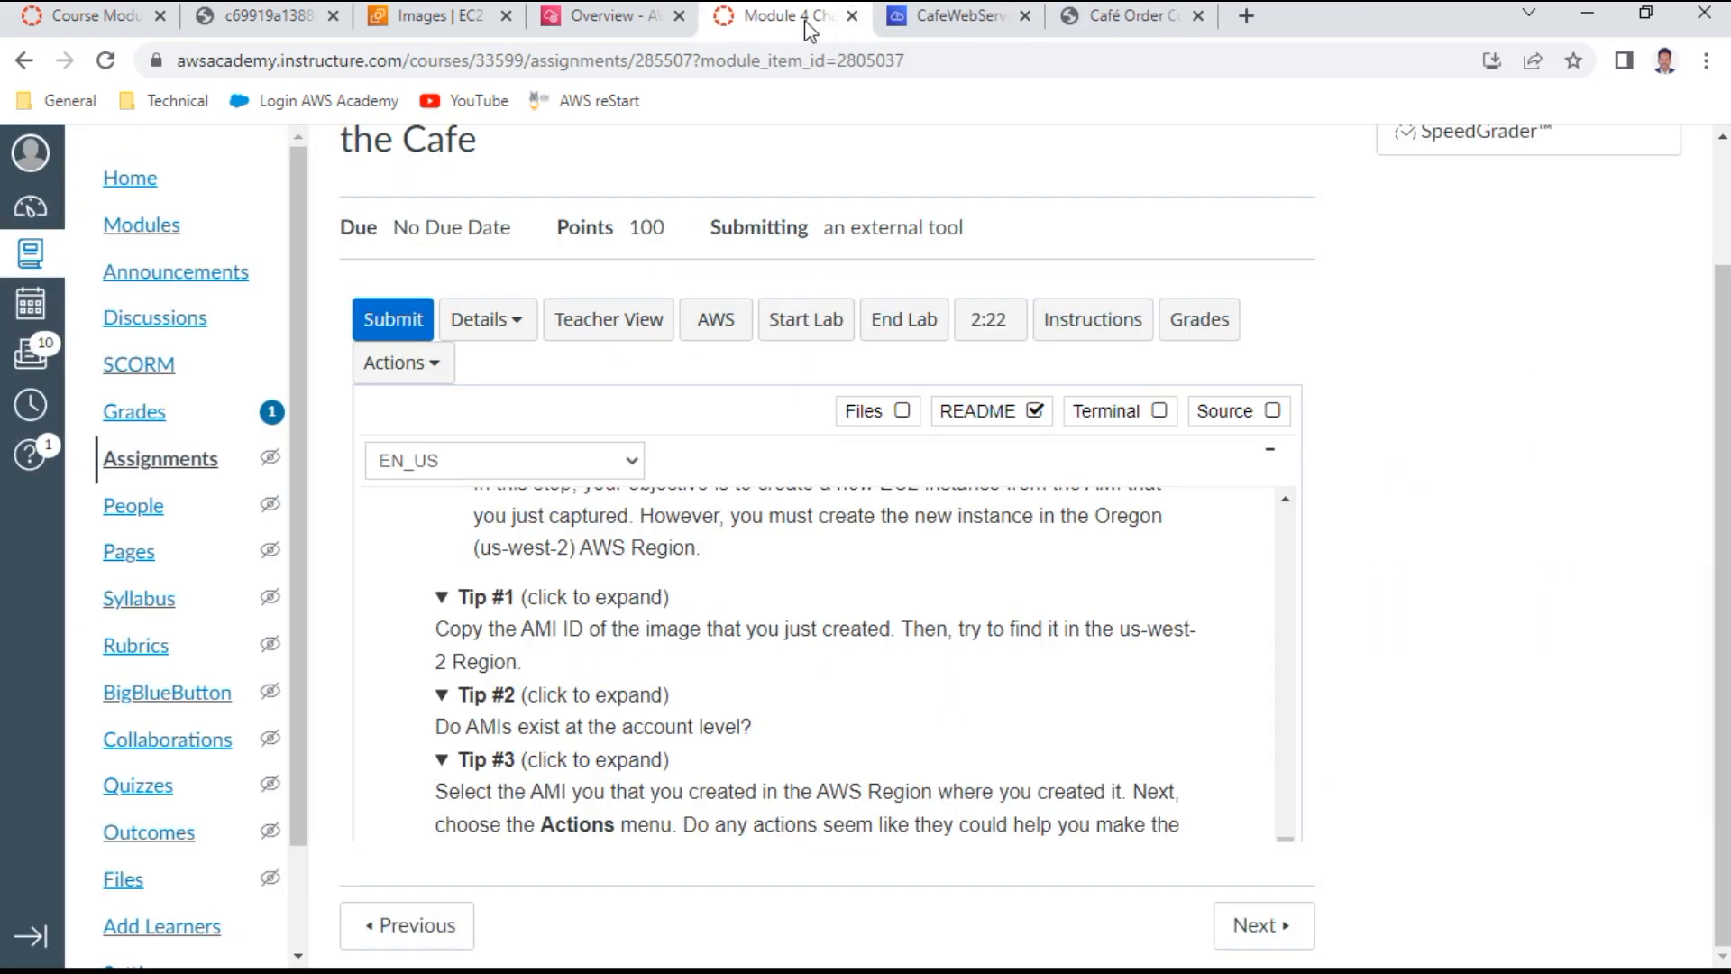
scroll(701, 699, "down", 3)
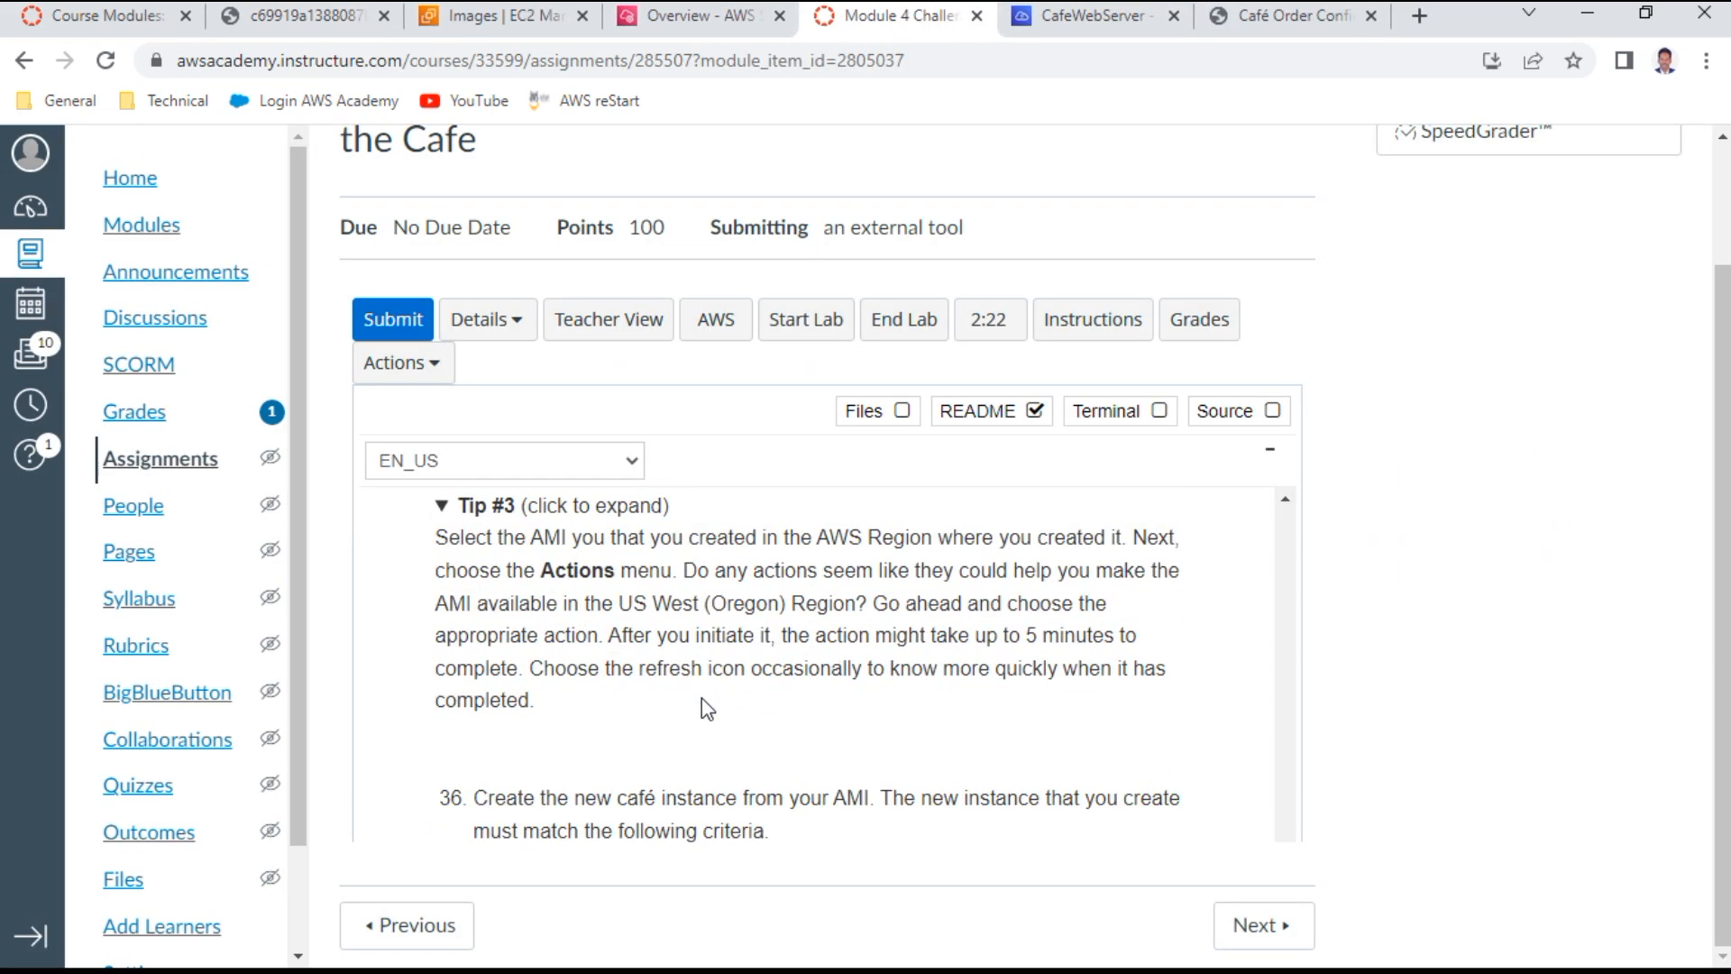
scroll(707, 708, "down", 1)
scroll(704, 698, "down", 1)
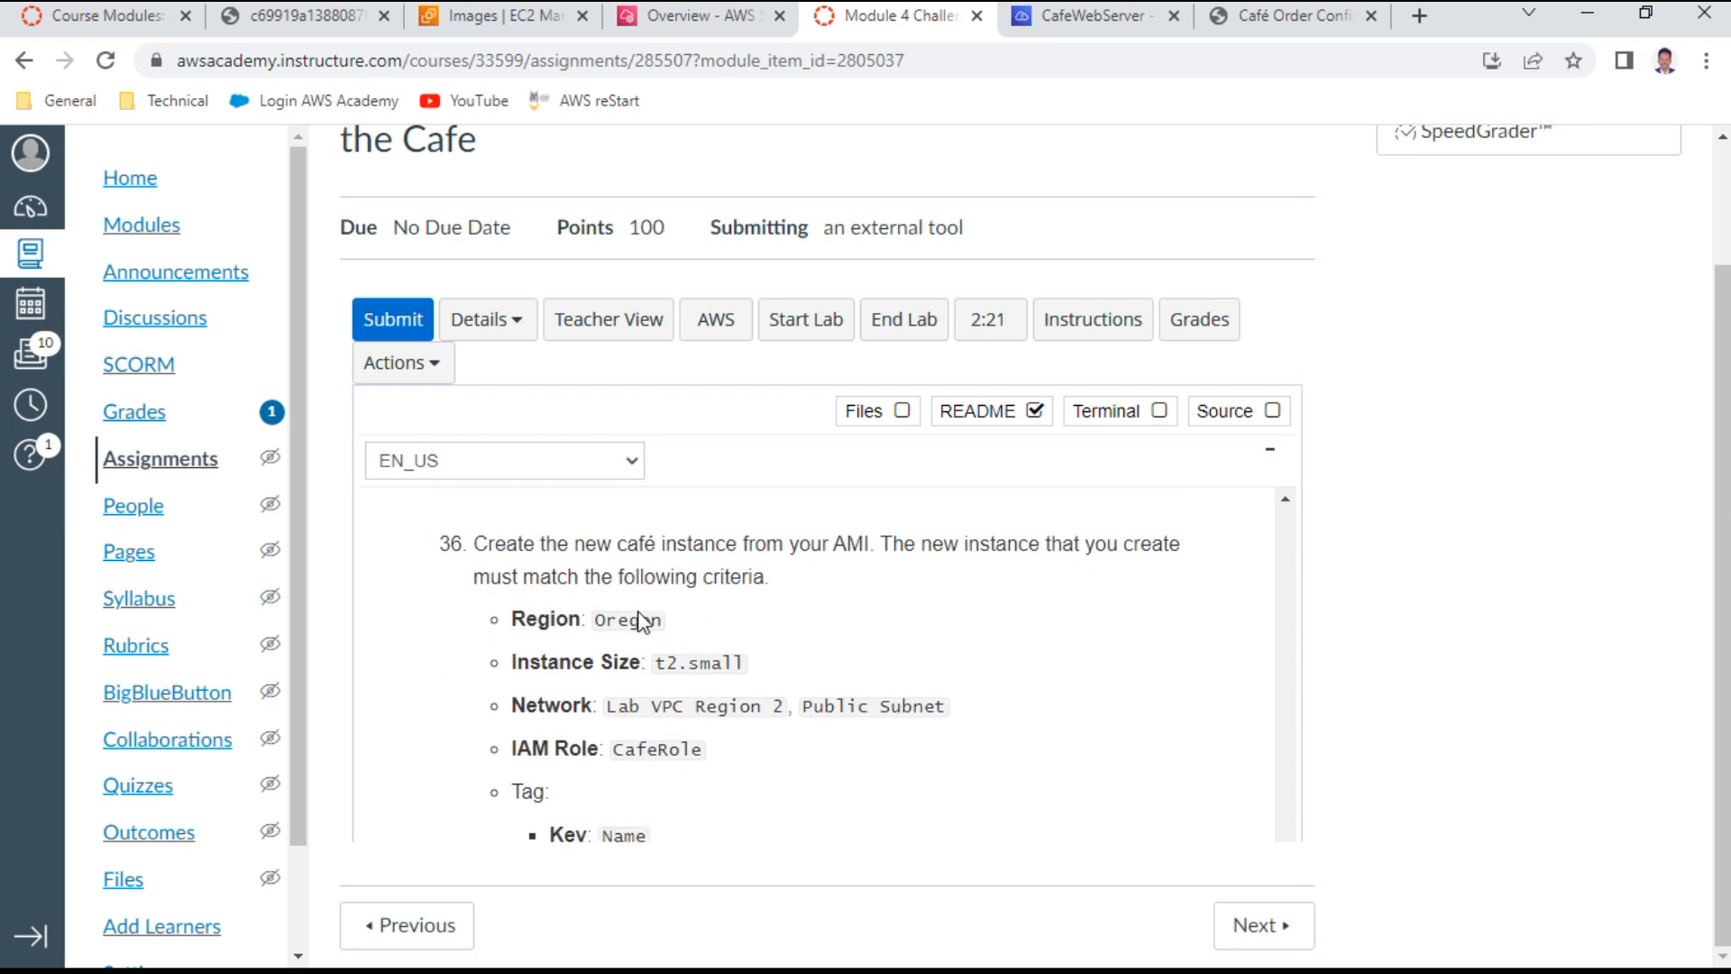
scroll(756, 573, "up", 1)
scroll(756, 573, "down", 1)
scroll(755, 575, "up", 1)
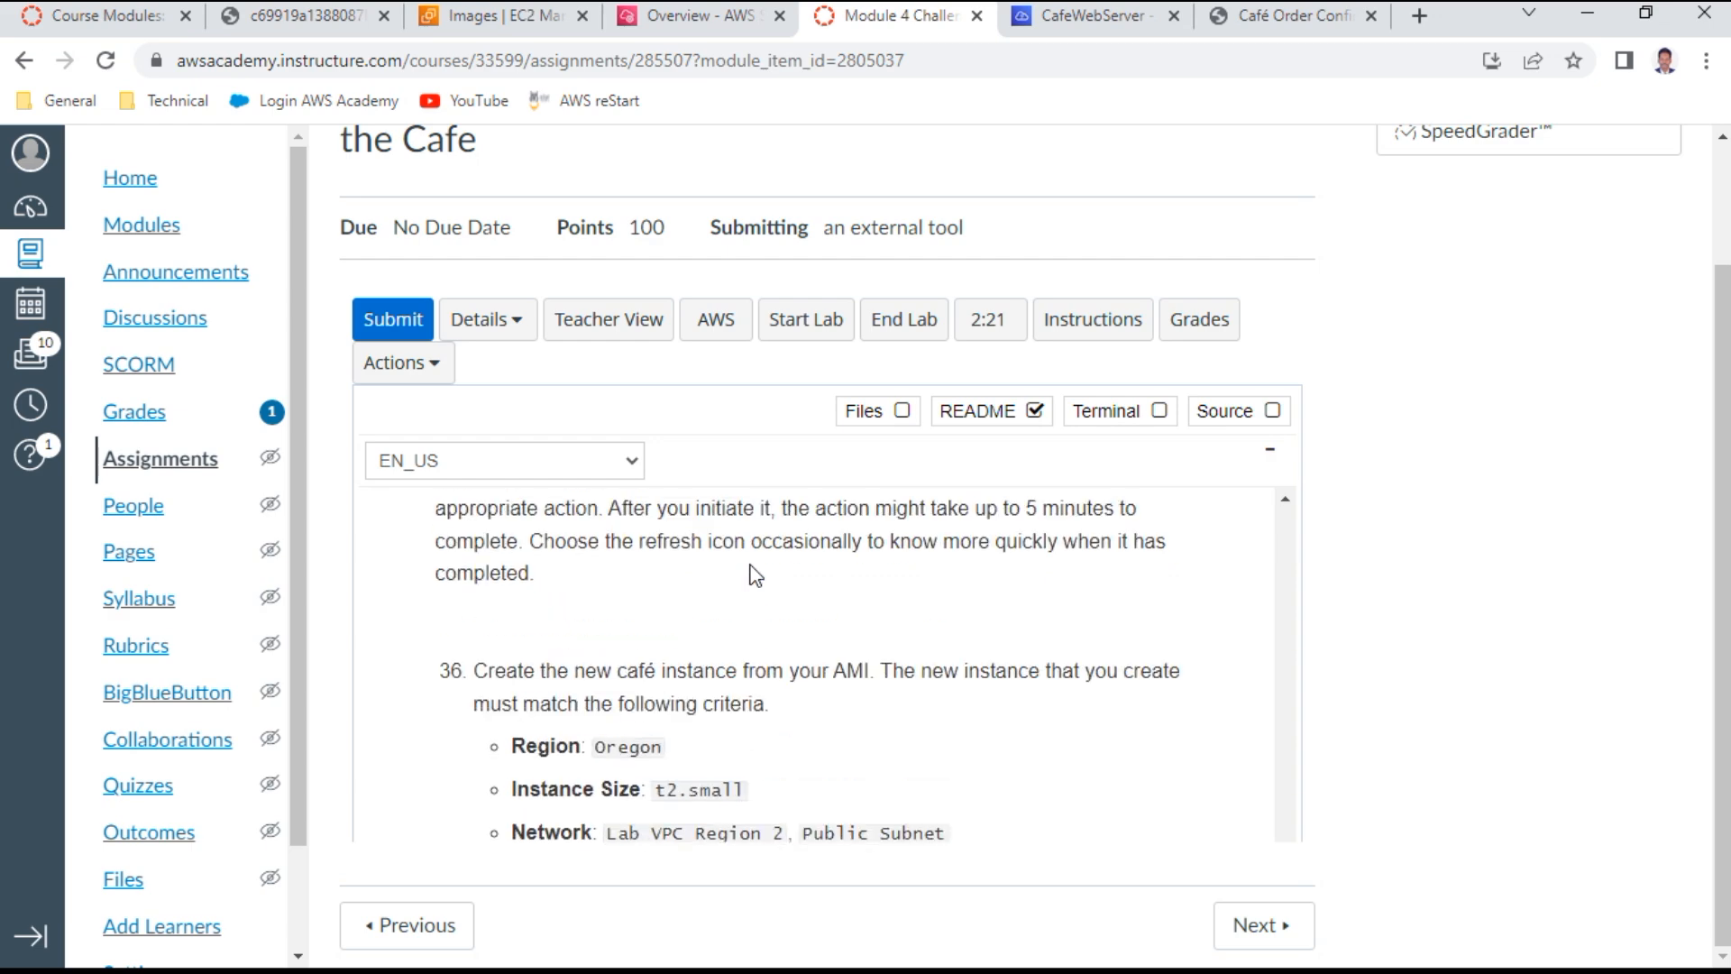
Switch the EC2 console to the US West (Oregon) Region and check the copied AMI's status, refreshing the list
left_click(545, 22)
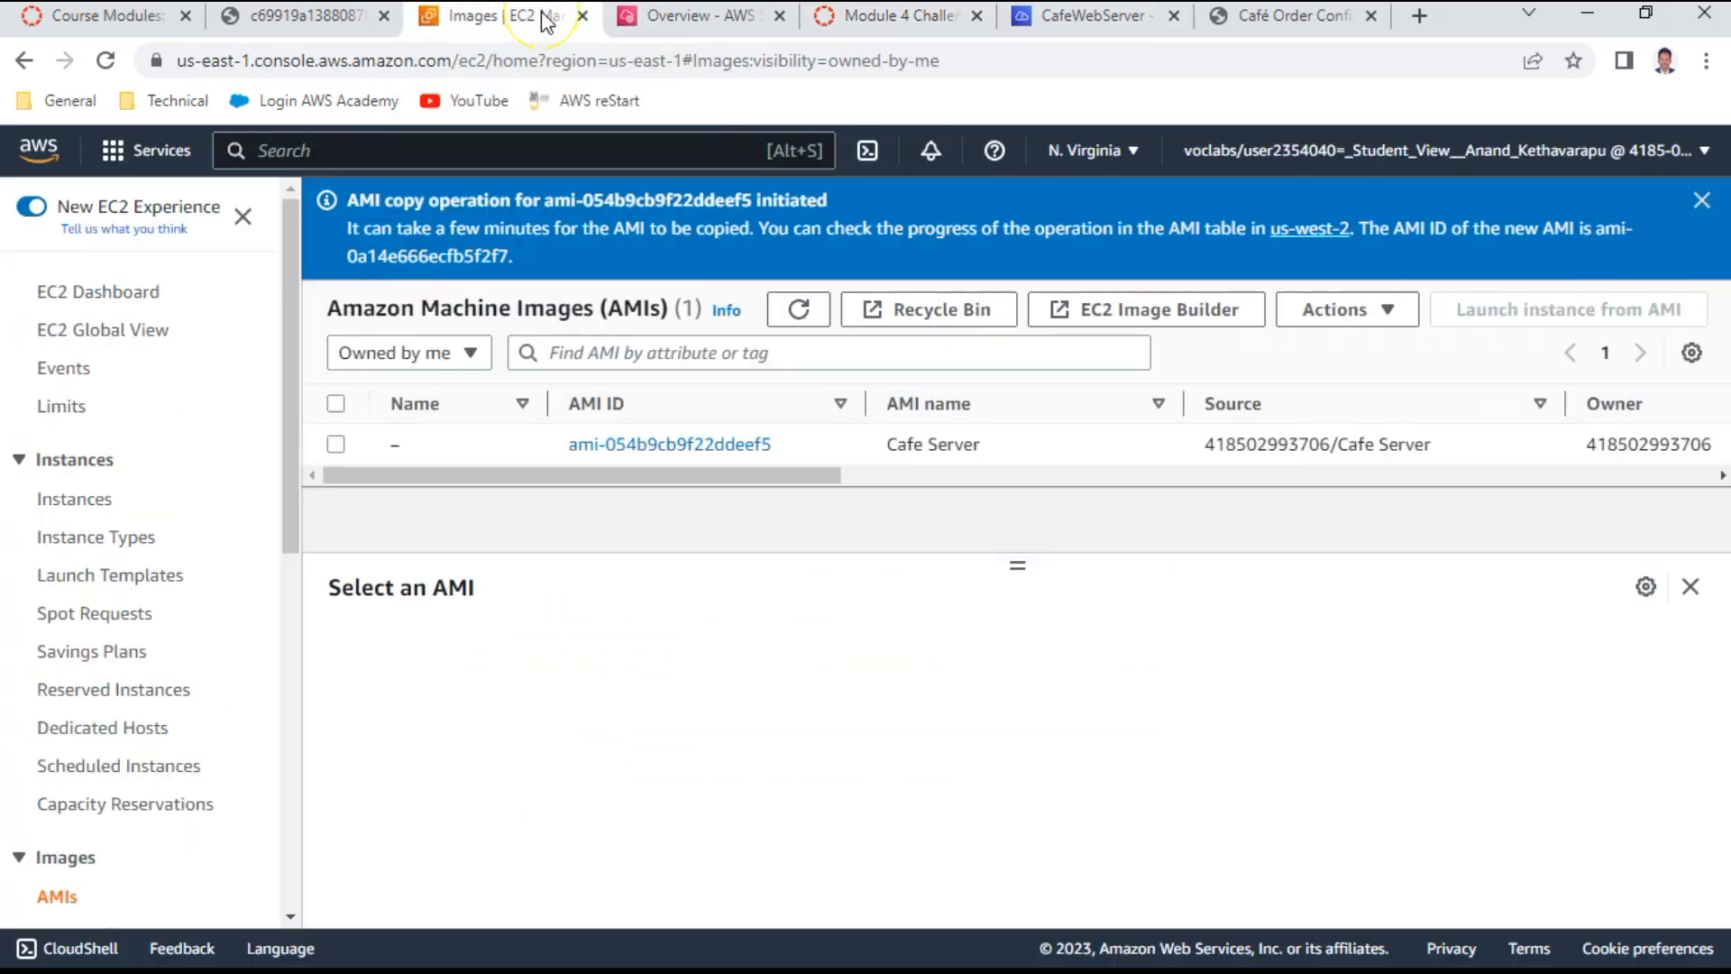
left_click(1086, 153)
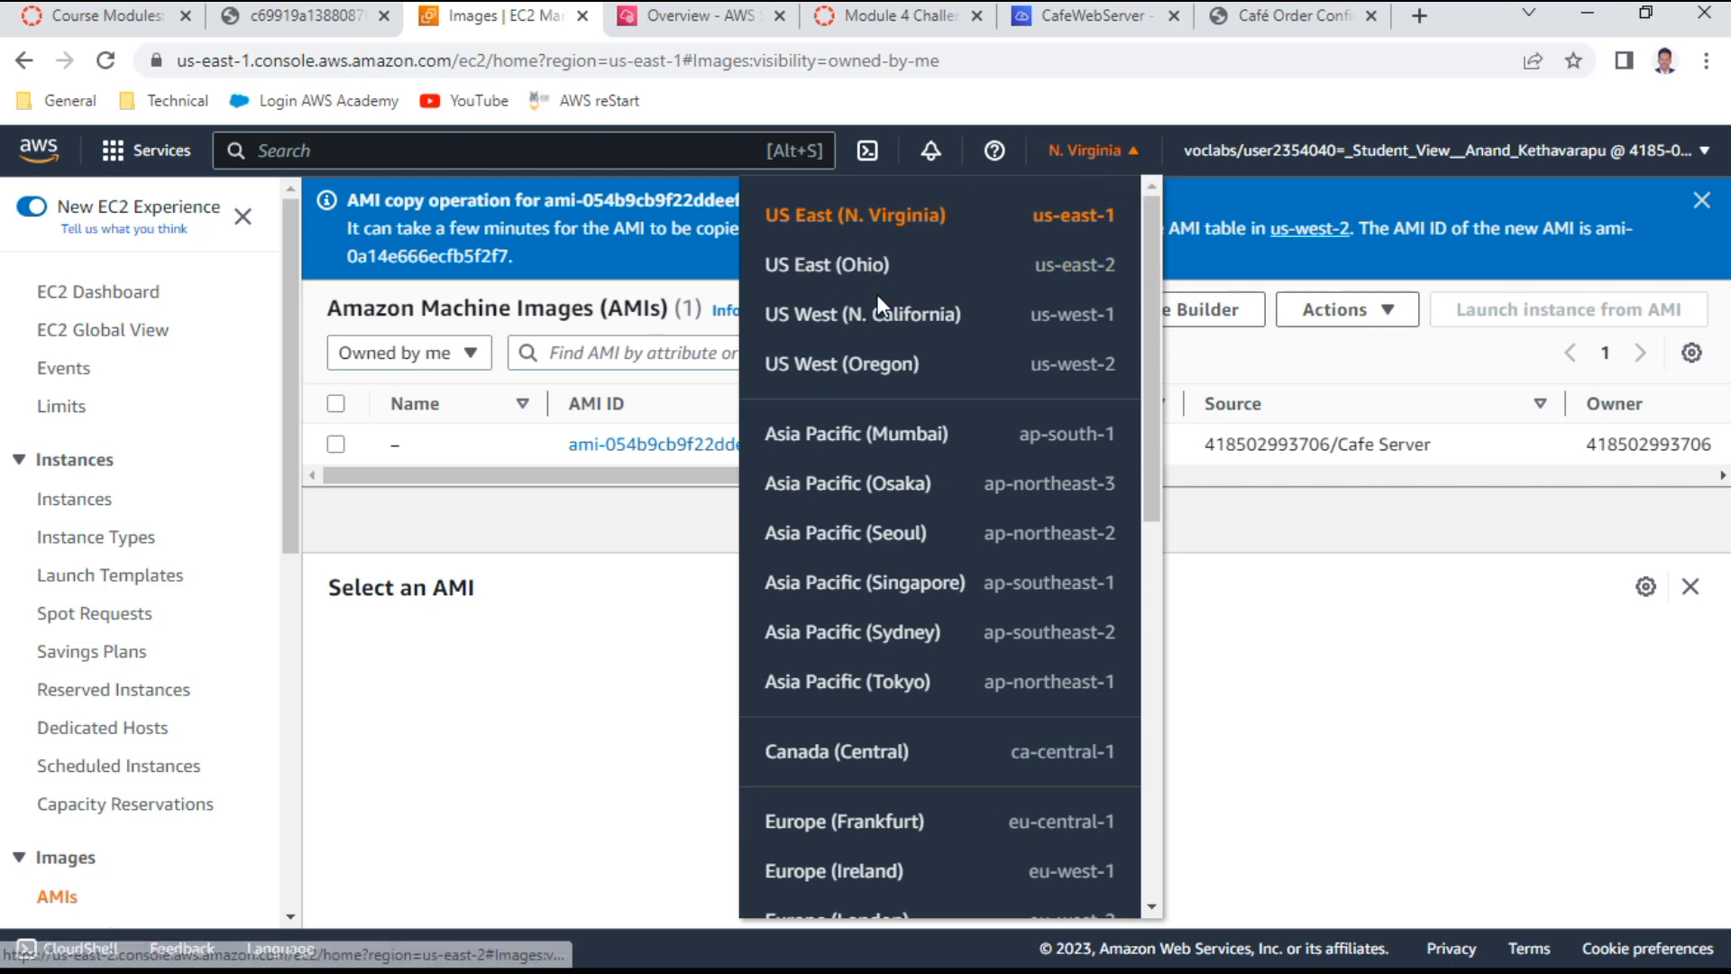
left_click(876, 365)
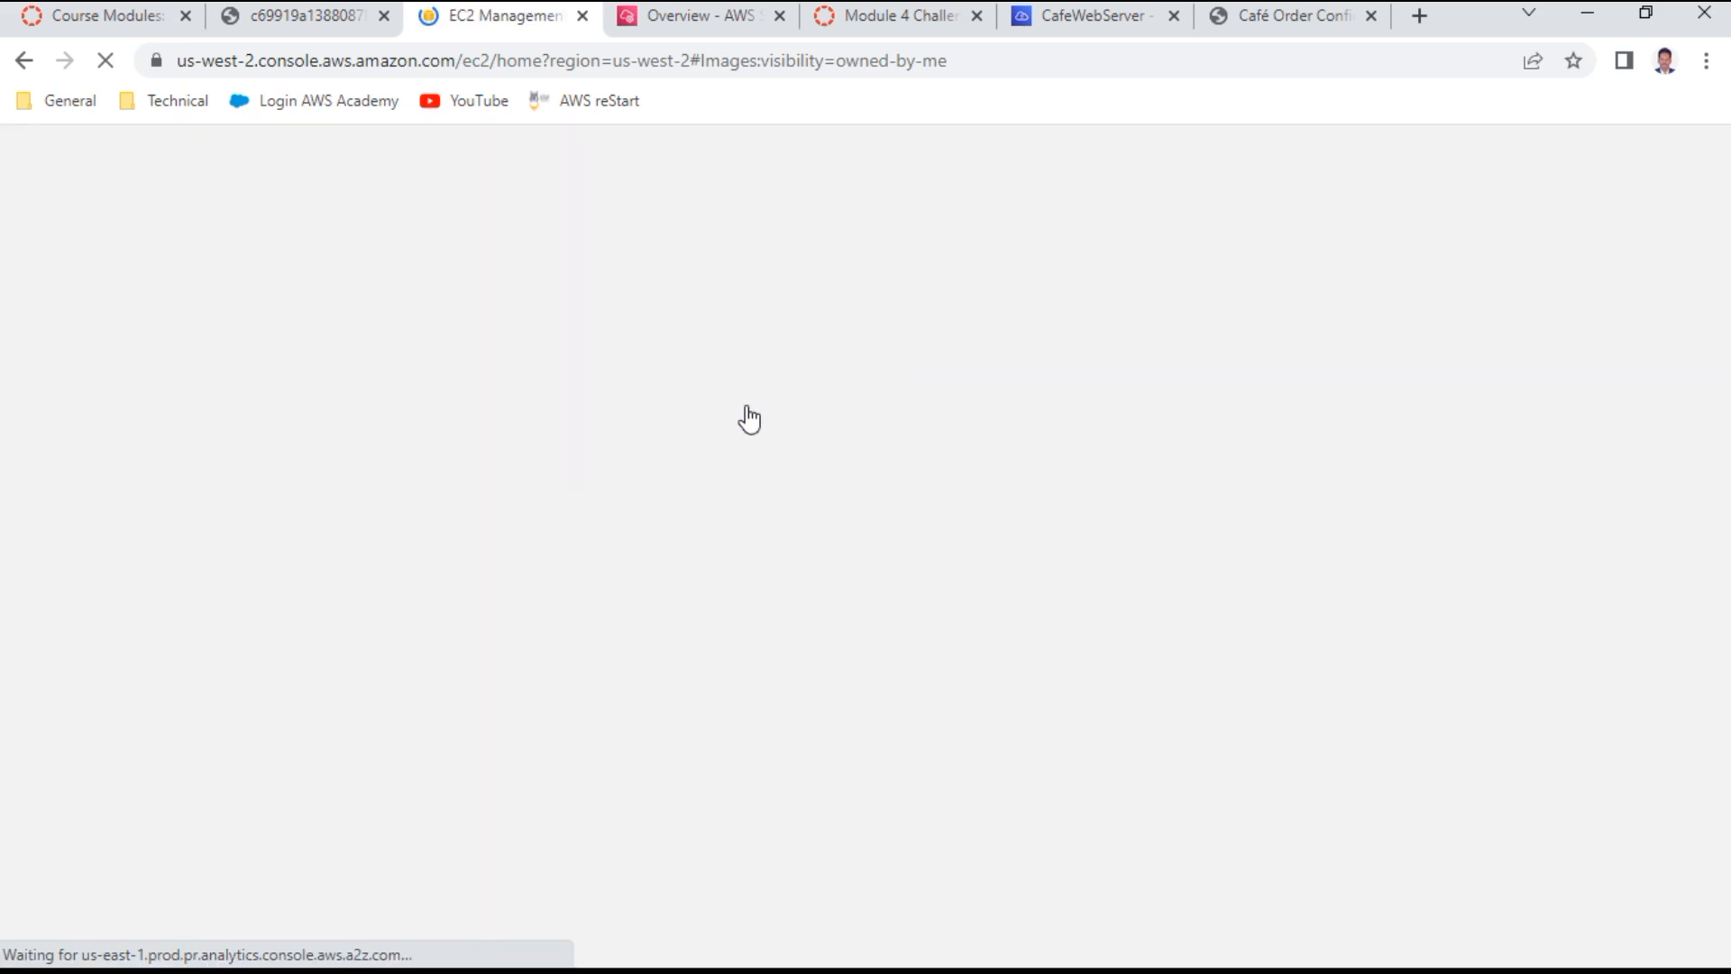
scroll(210, 565, "down", 3)
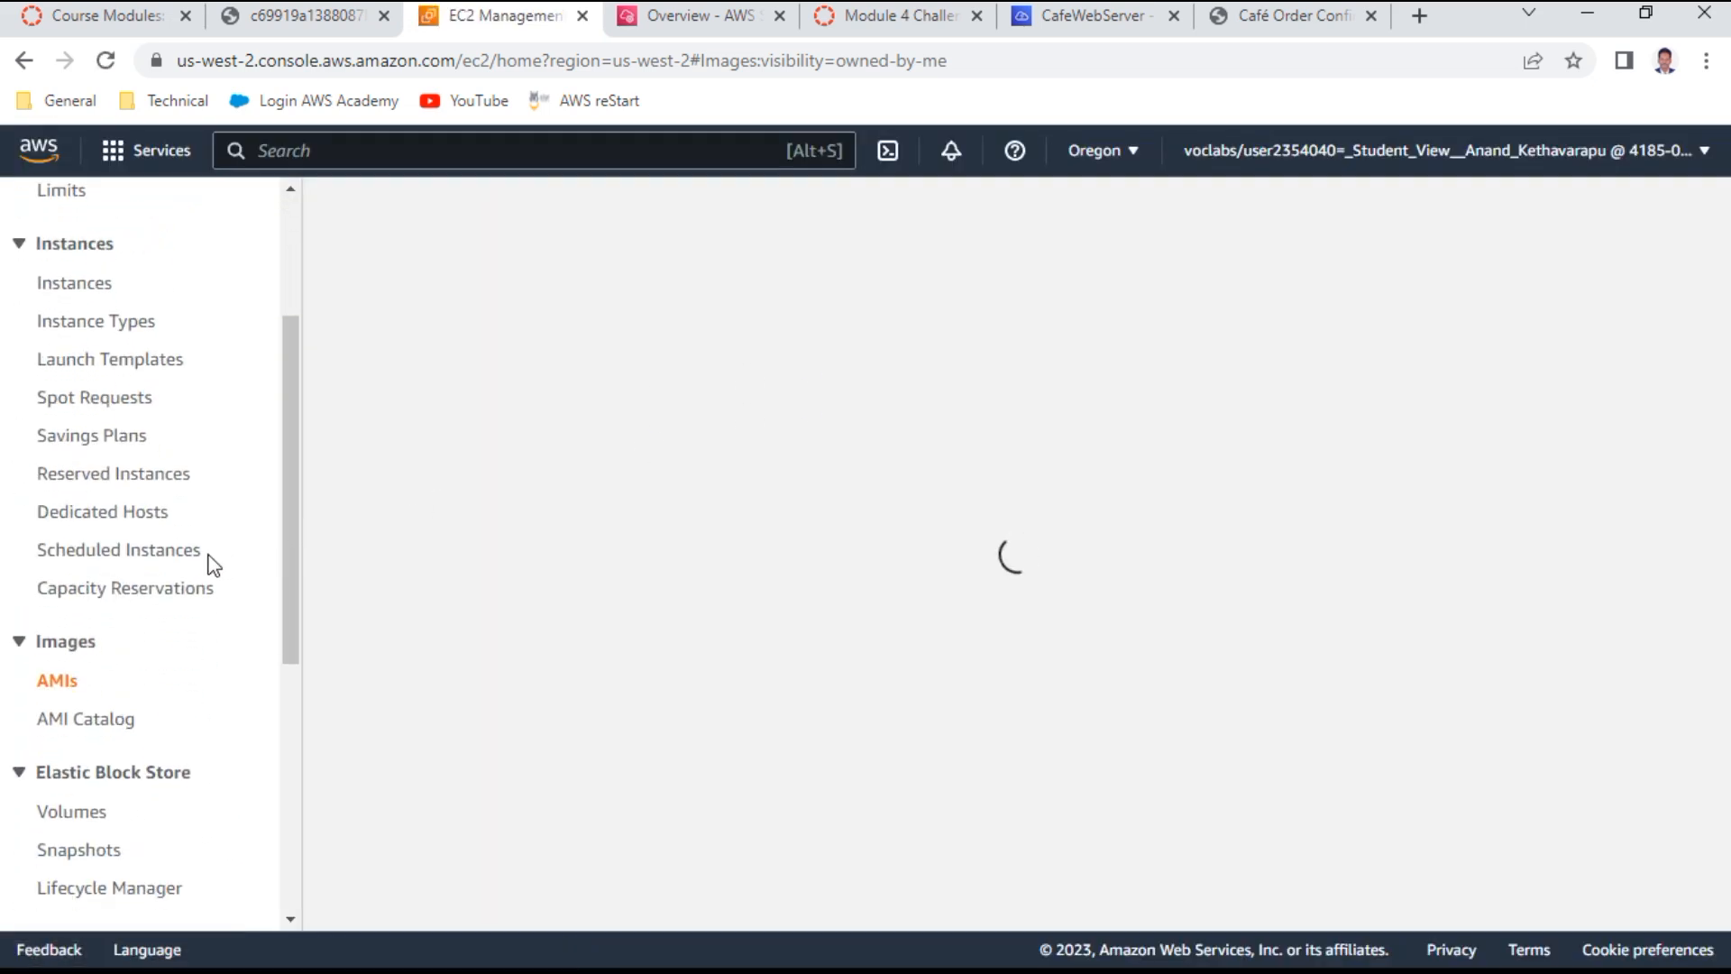
scroll(120, 568, "down", 1)
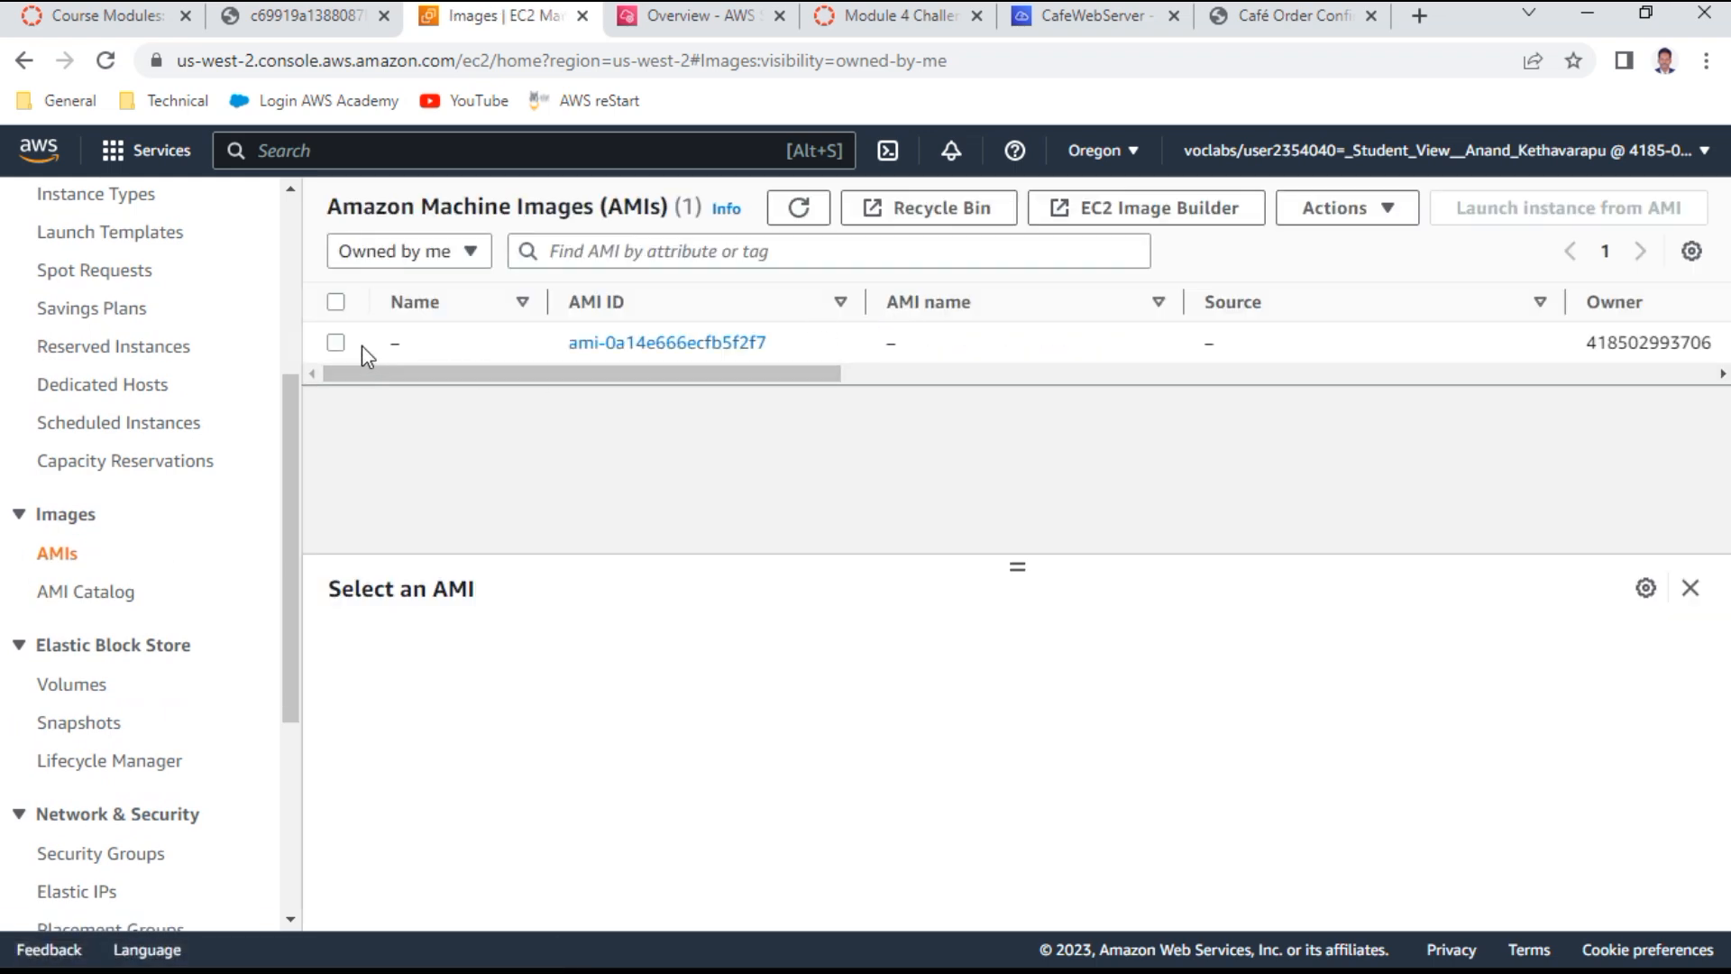
left_click(336, 342)
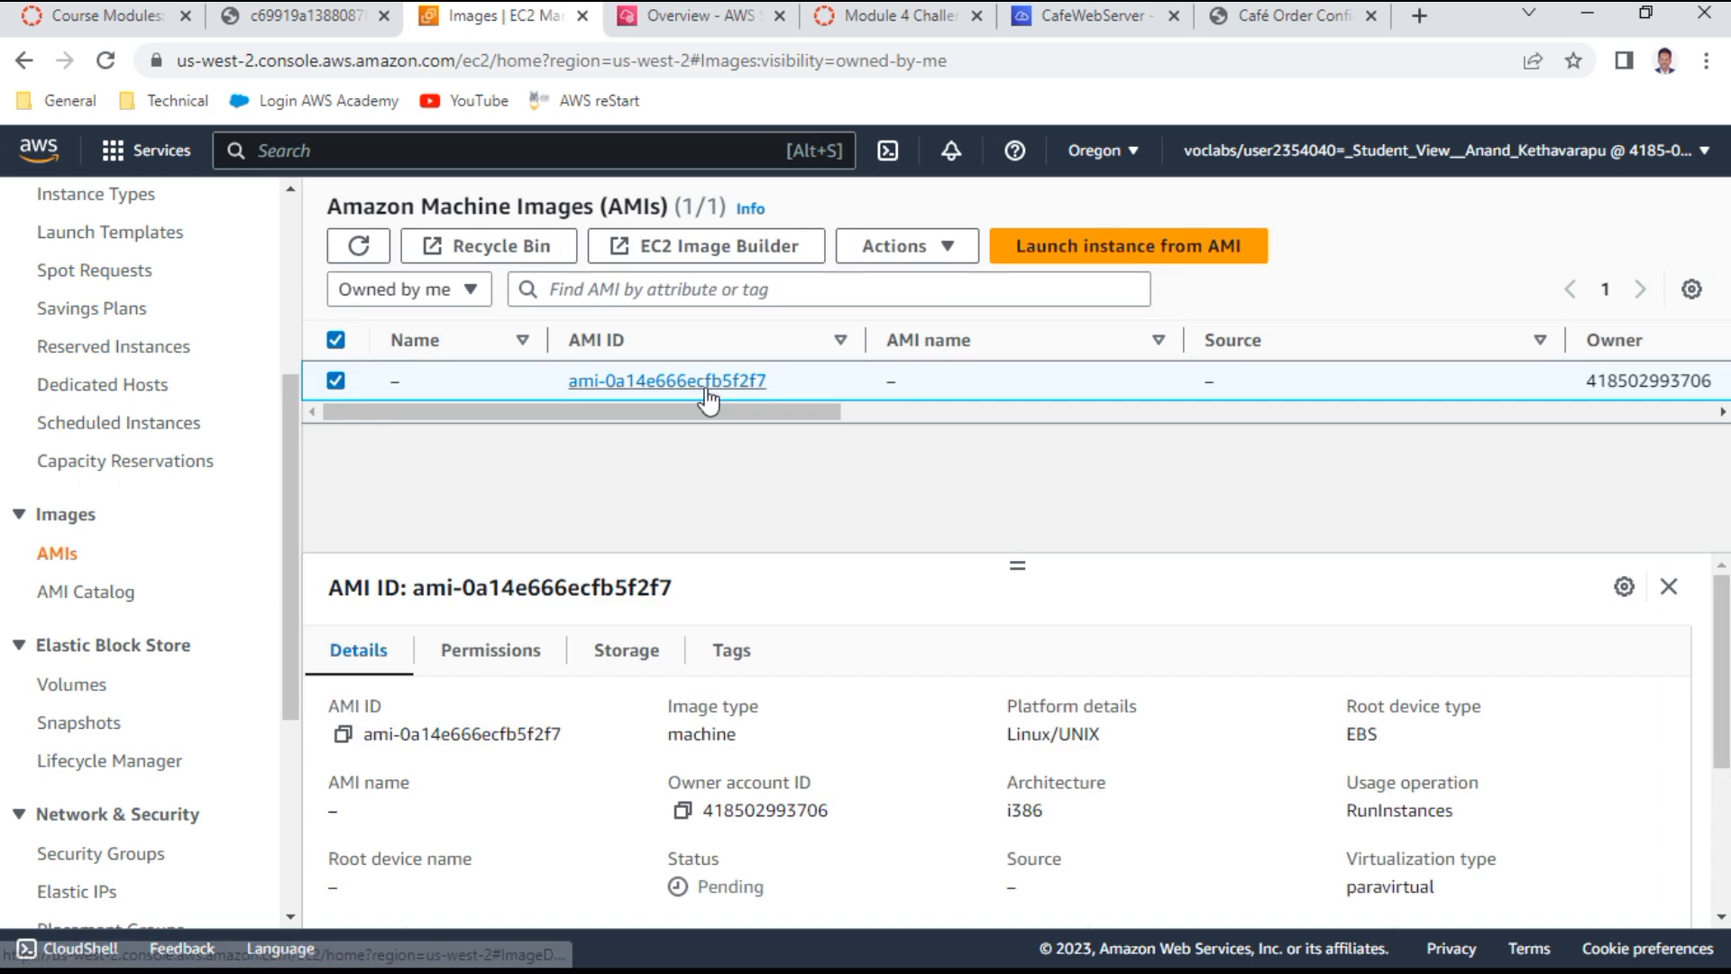
left_click_drag(746, 414, 977, 425)
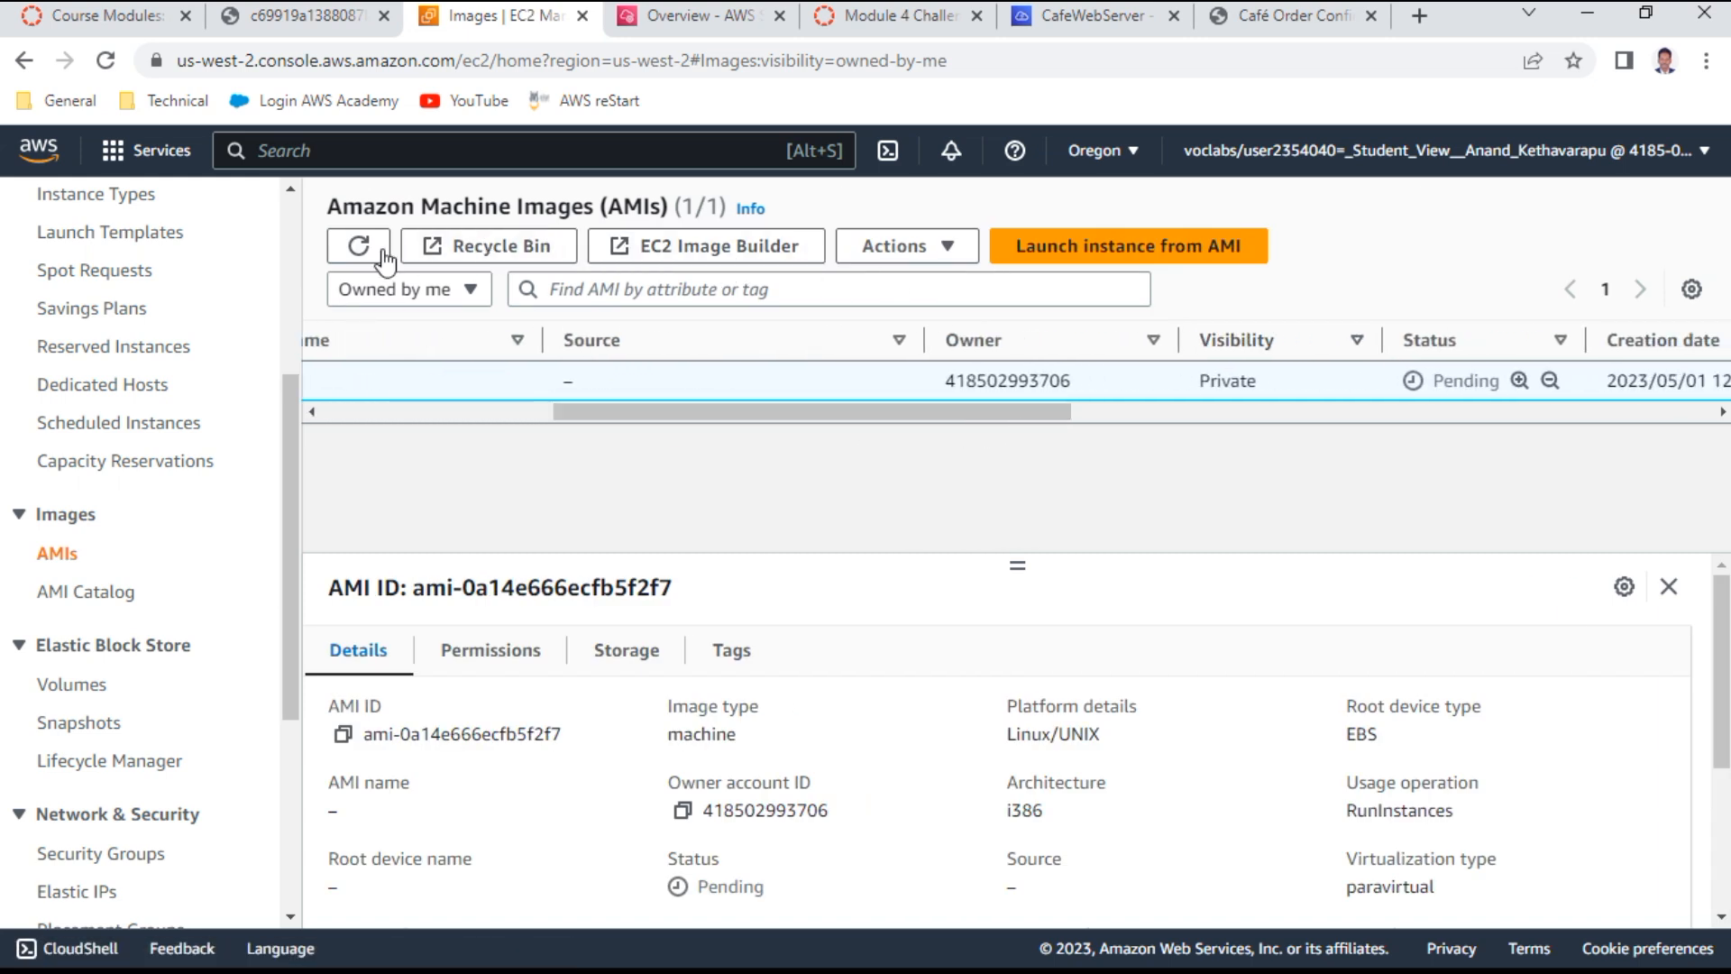
left_click(358, 254)
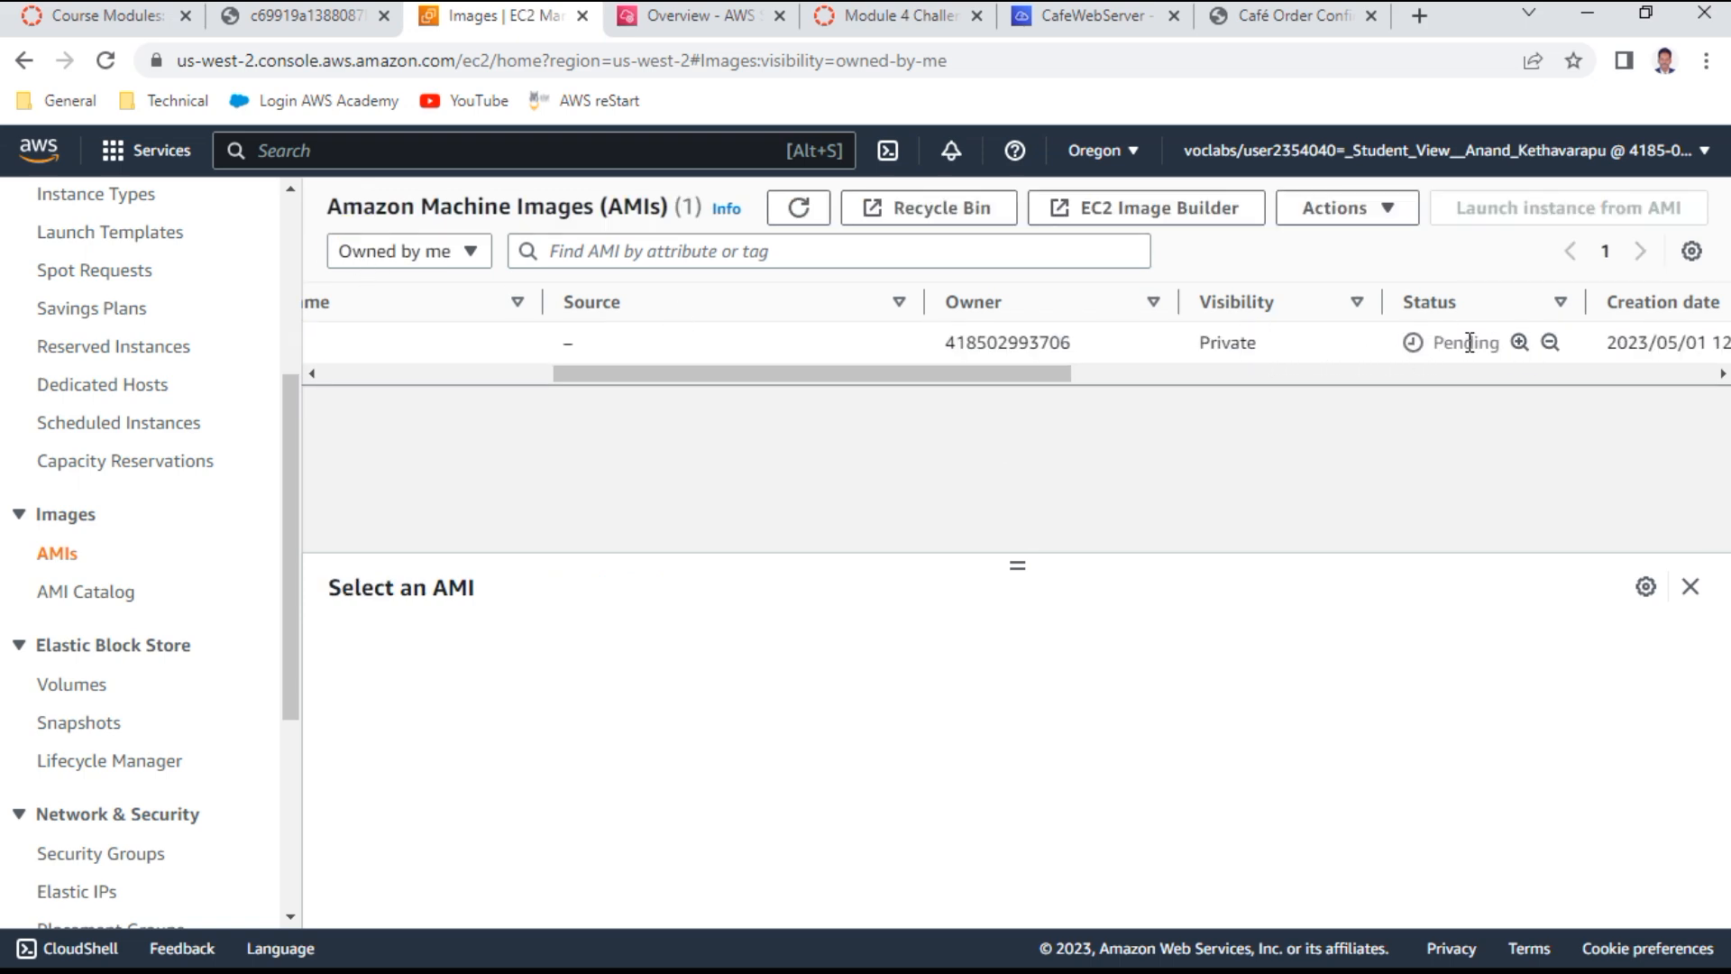
Close the CafeWebServer environment page and read the step 36 network, IAM role, tag and security group criteria for the new instance
left_click(1124, 20)
key("ctrl+w")
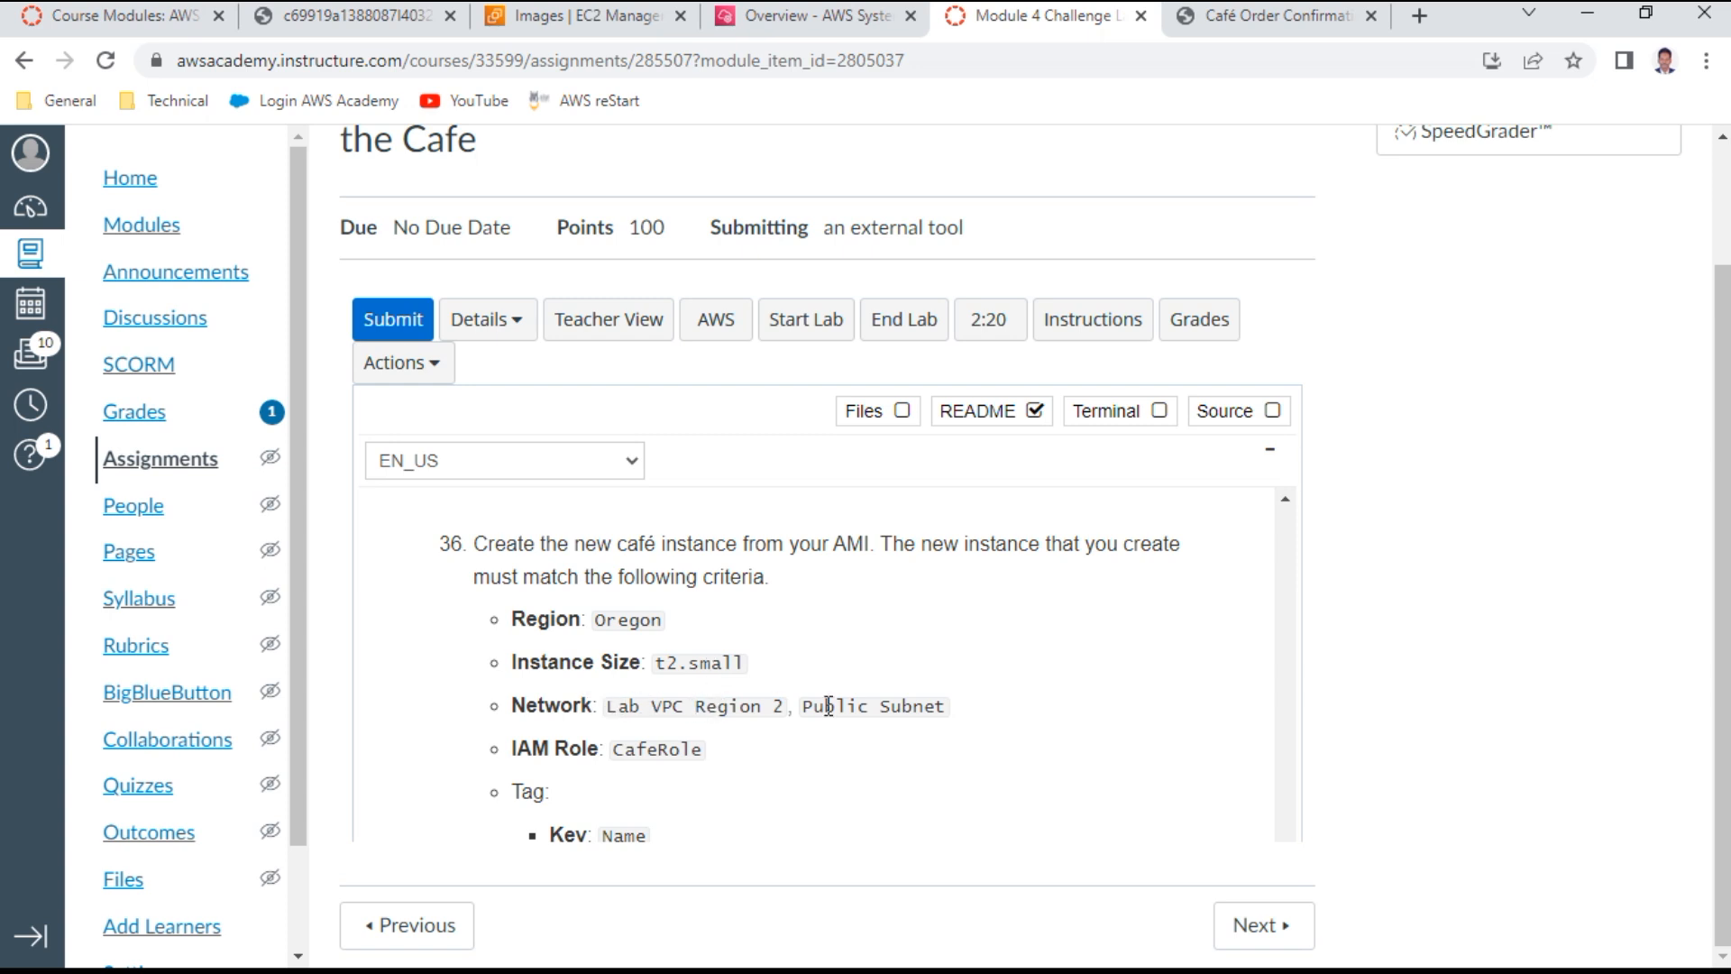
scroll(839, 703, "down", 3)
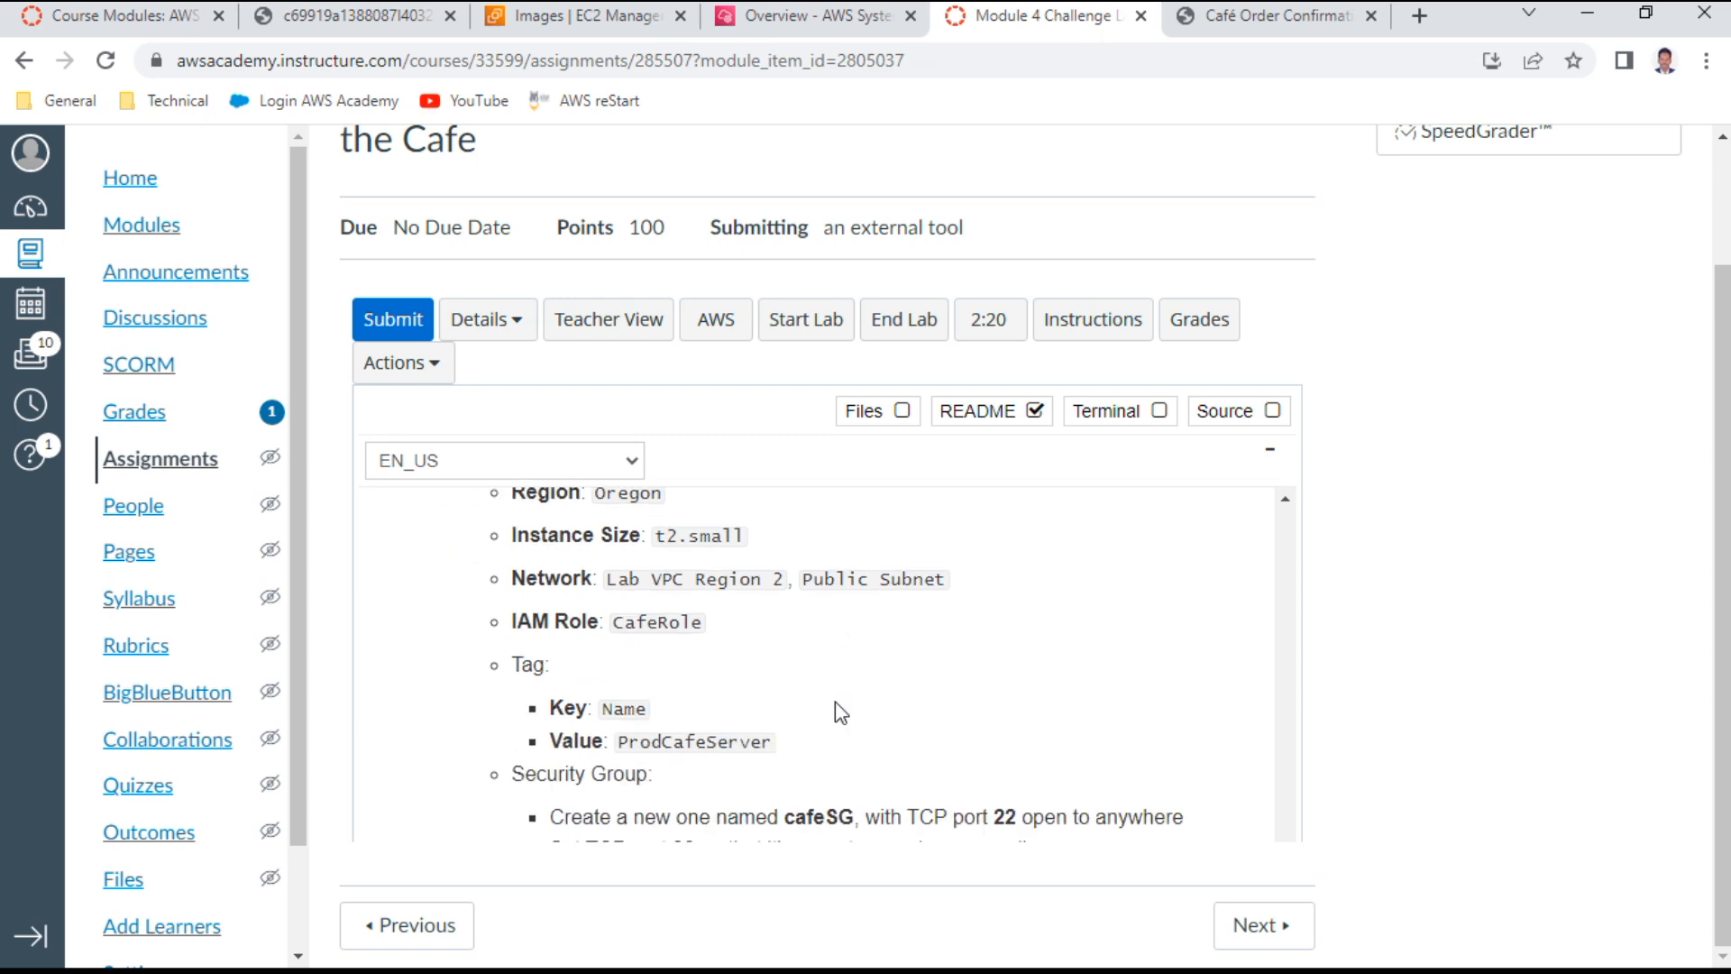
left_click(783, 15)
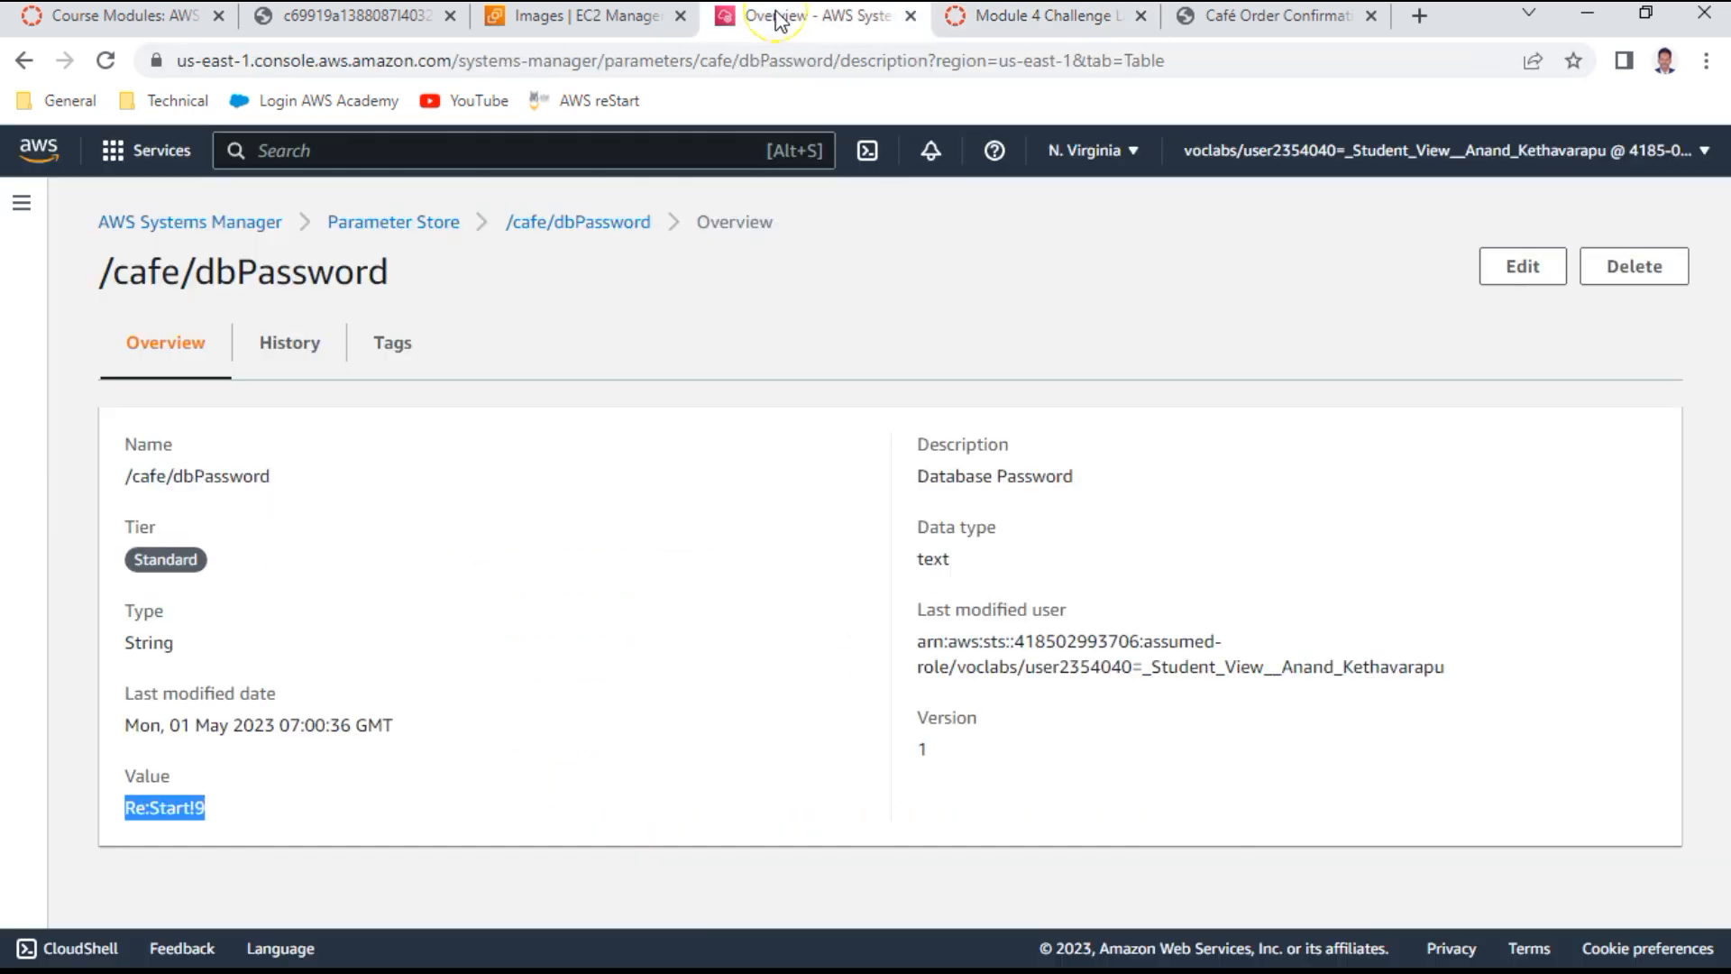
Refresh the AMI list in the Oregon Region and check the availability status of the copied Cafe Server image
left_click(1024, 25)
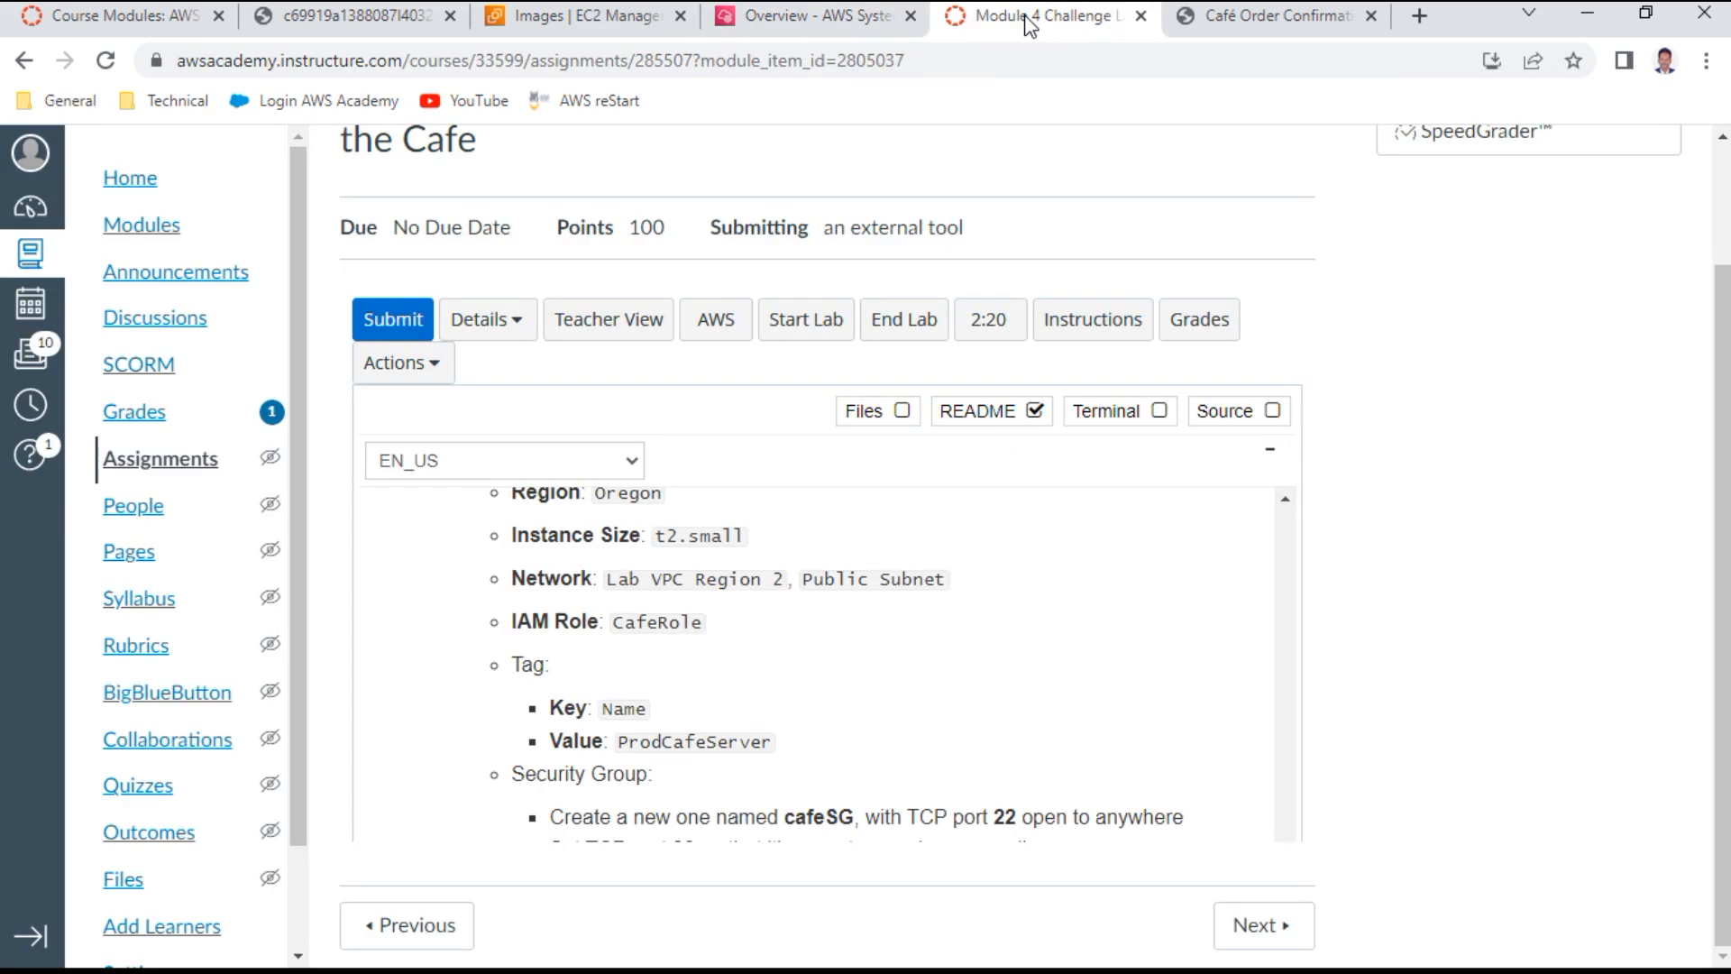
left_click(610, 27)
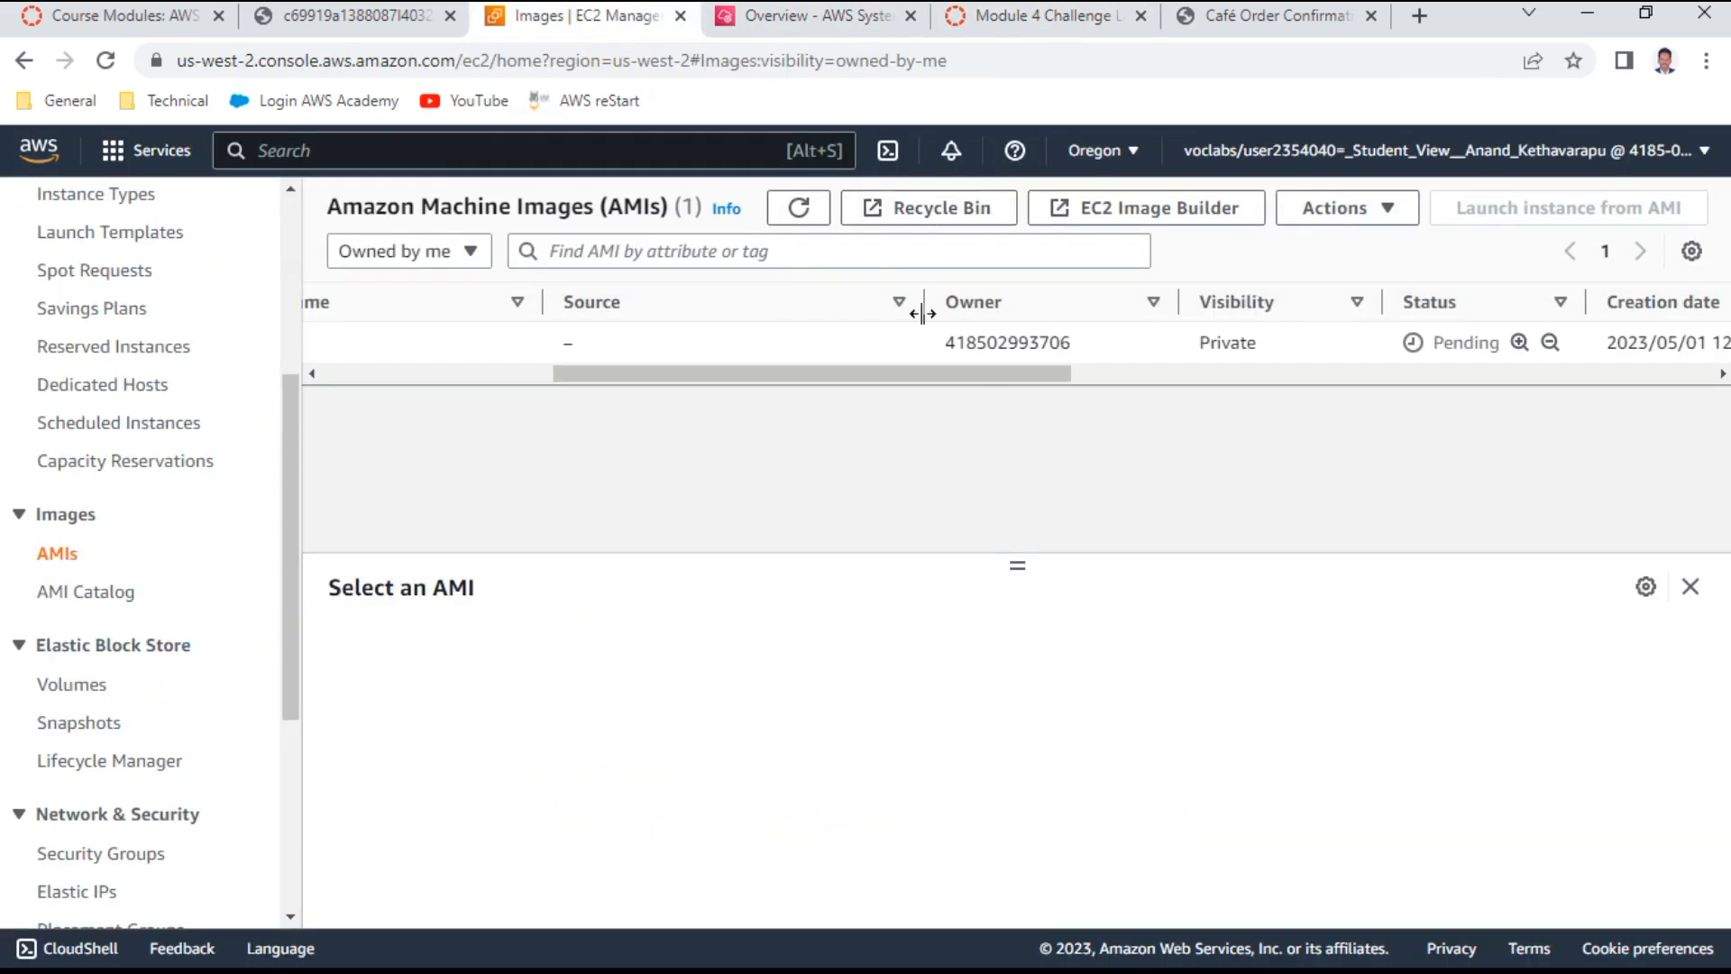
left_click(798, 209)
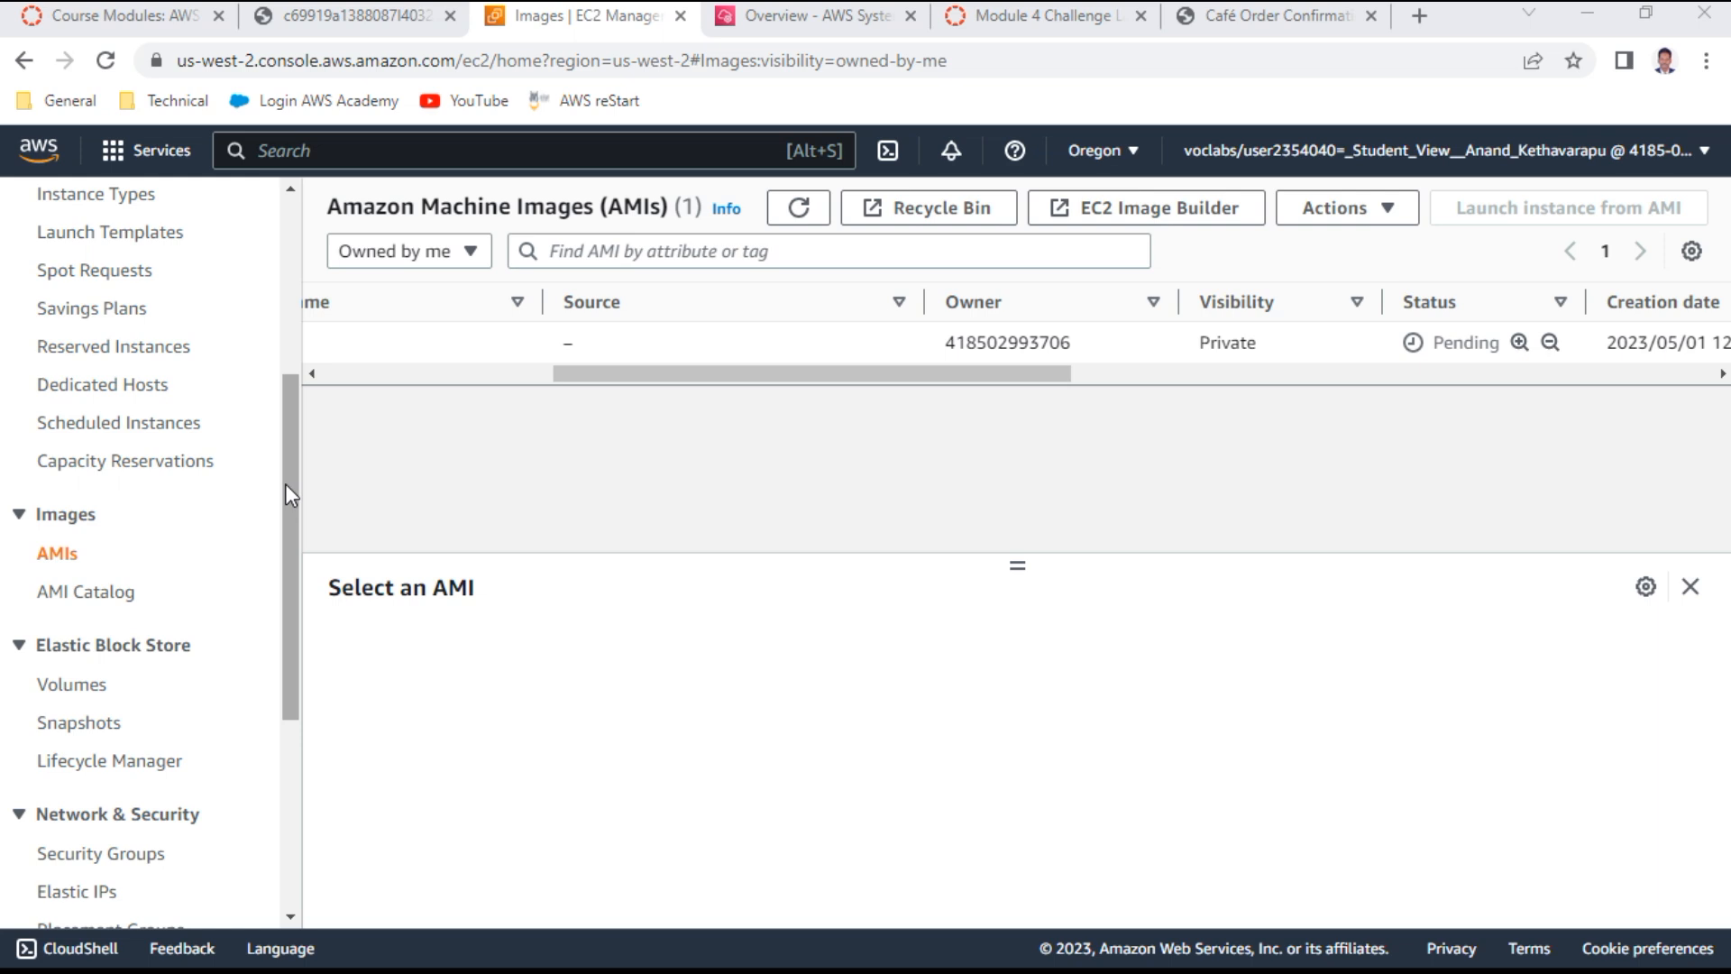
left_click_drag(285, 483, 294, 342)
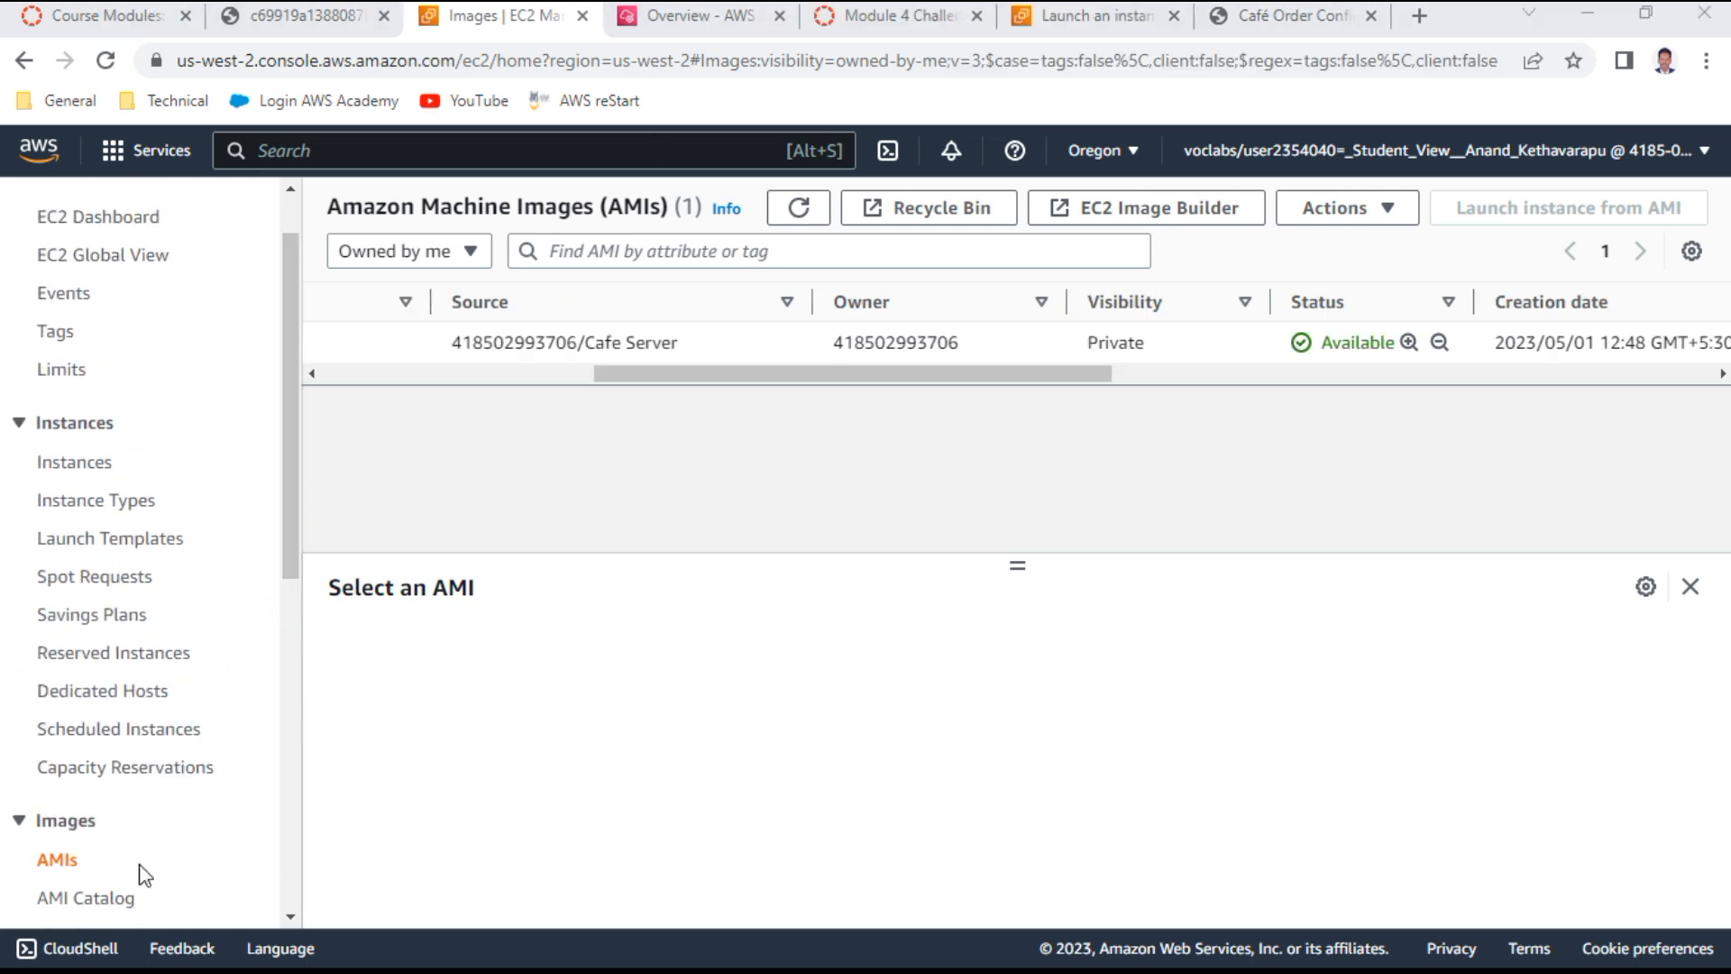
left_click_drag(1060, 381, 987, 429)
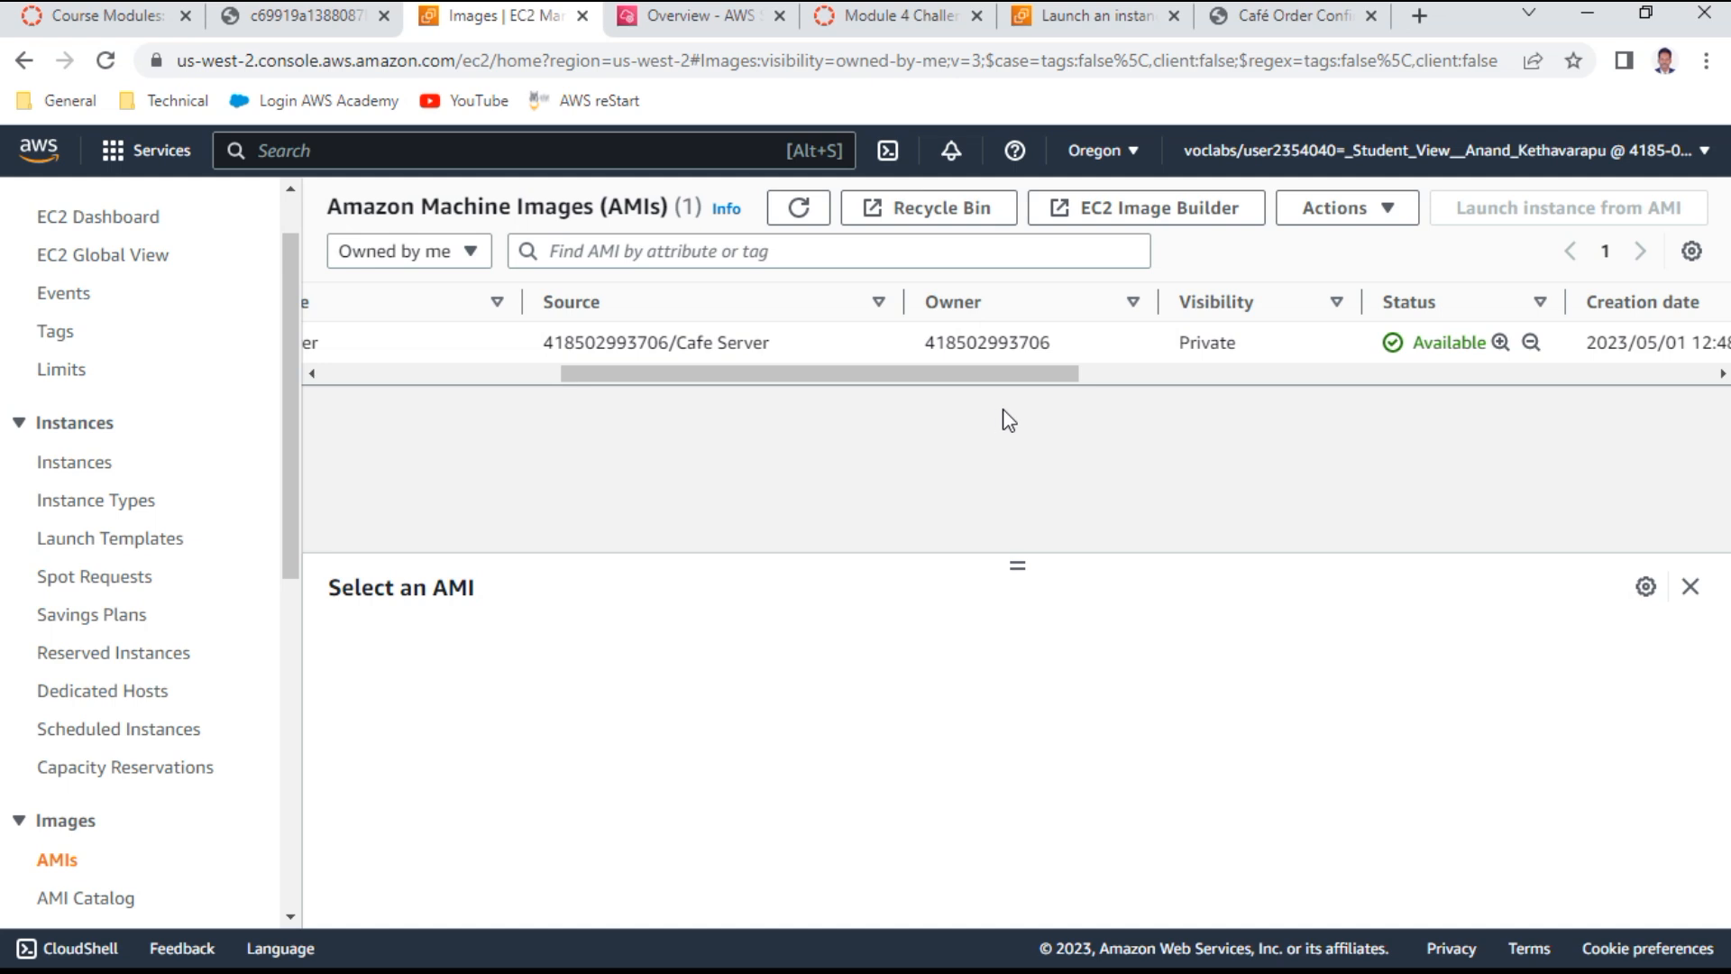
left_click_drag(997, 377, 1145, 388)
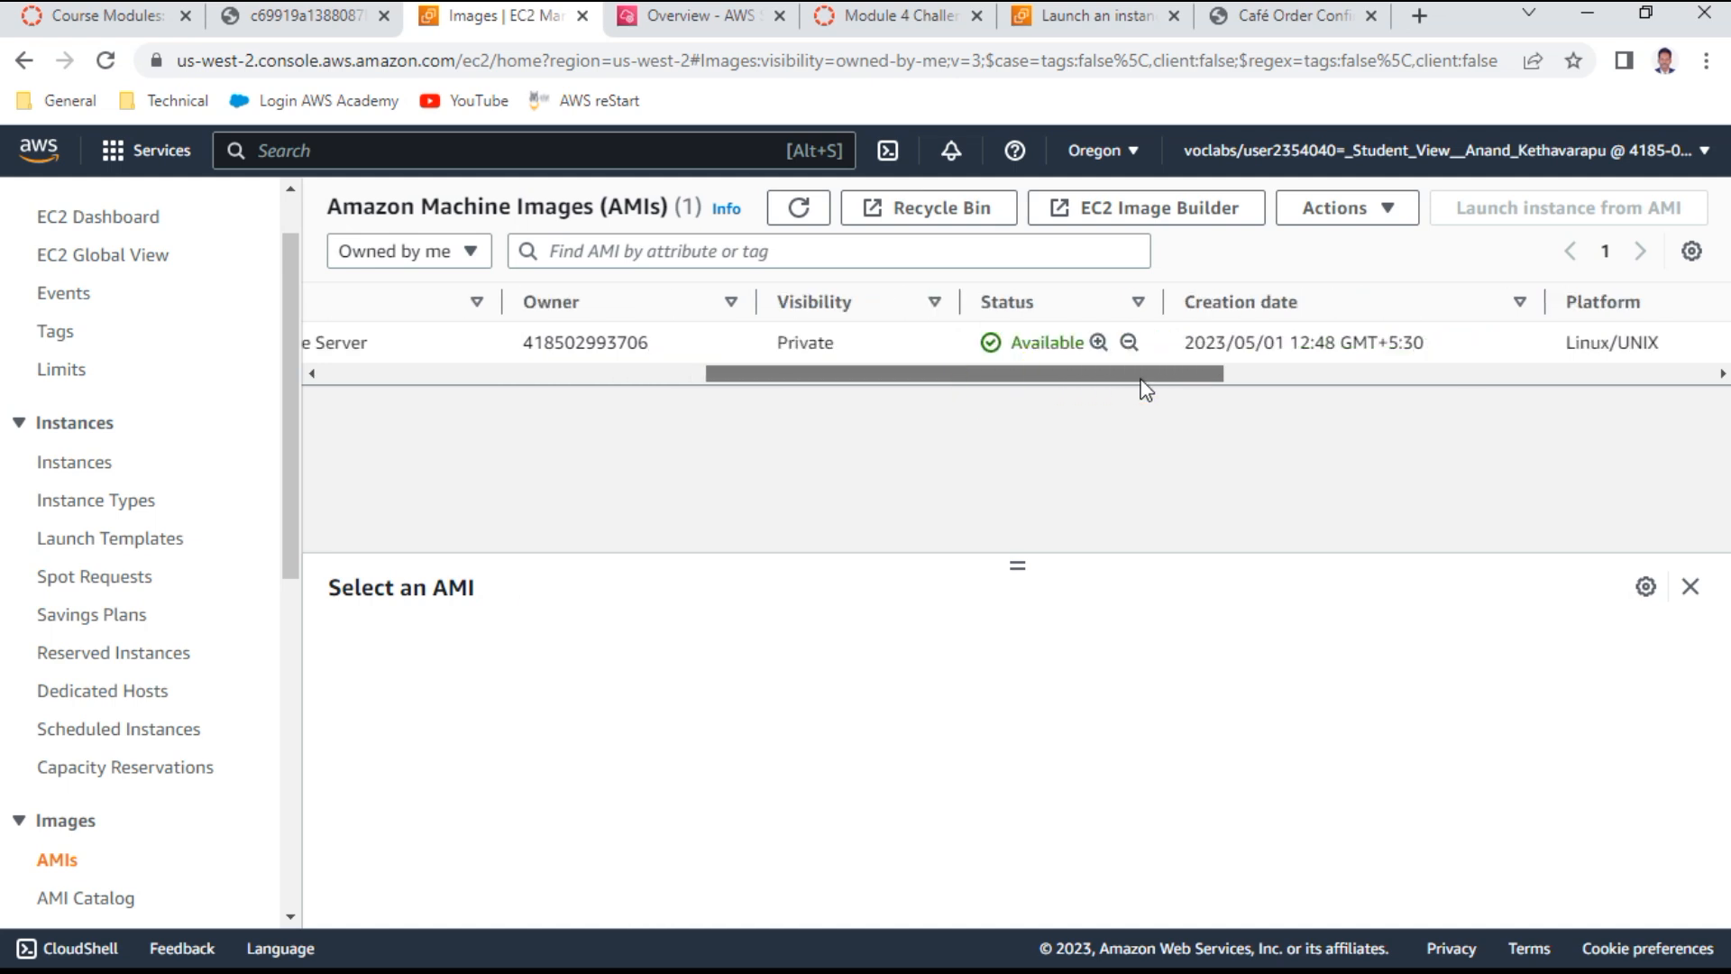
left_click_drag(1145, 389, 620, 401)
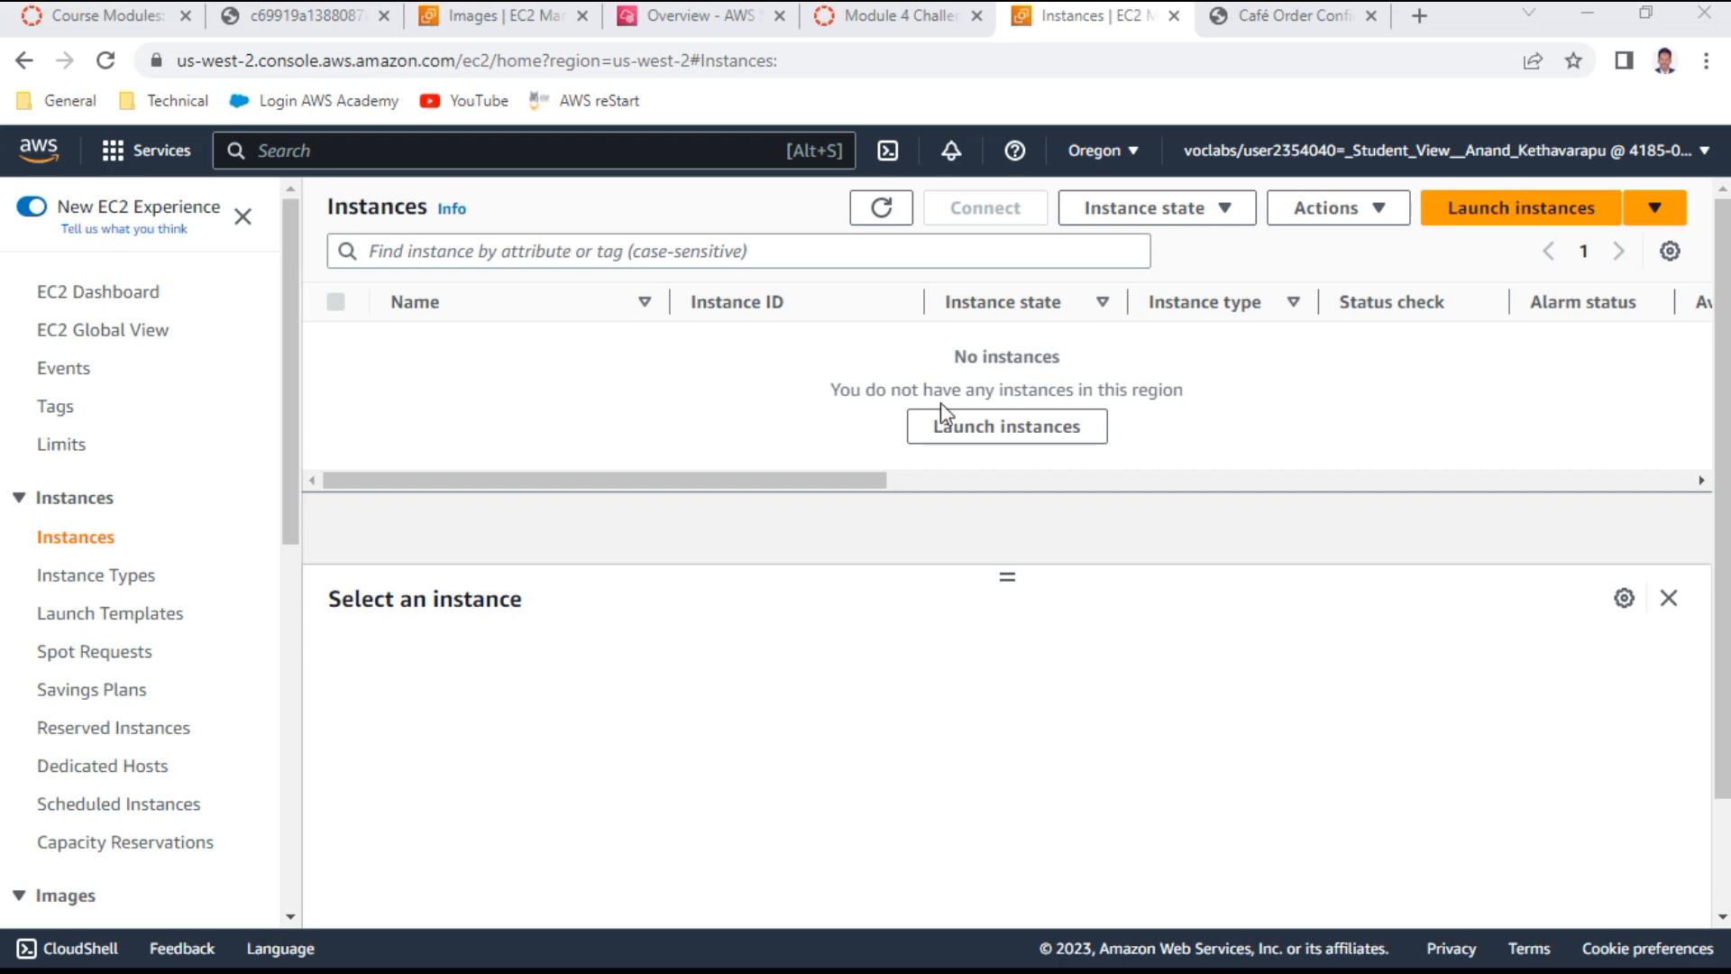
Start launching a new EC2 instance in Oregon and name it ProdCafeServer, without a leading space
left_click(1568, 216)
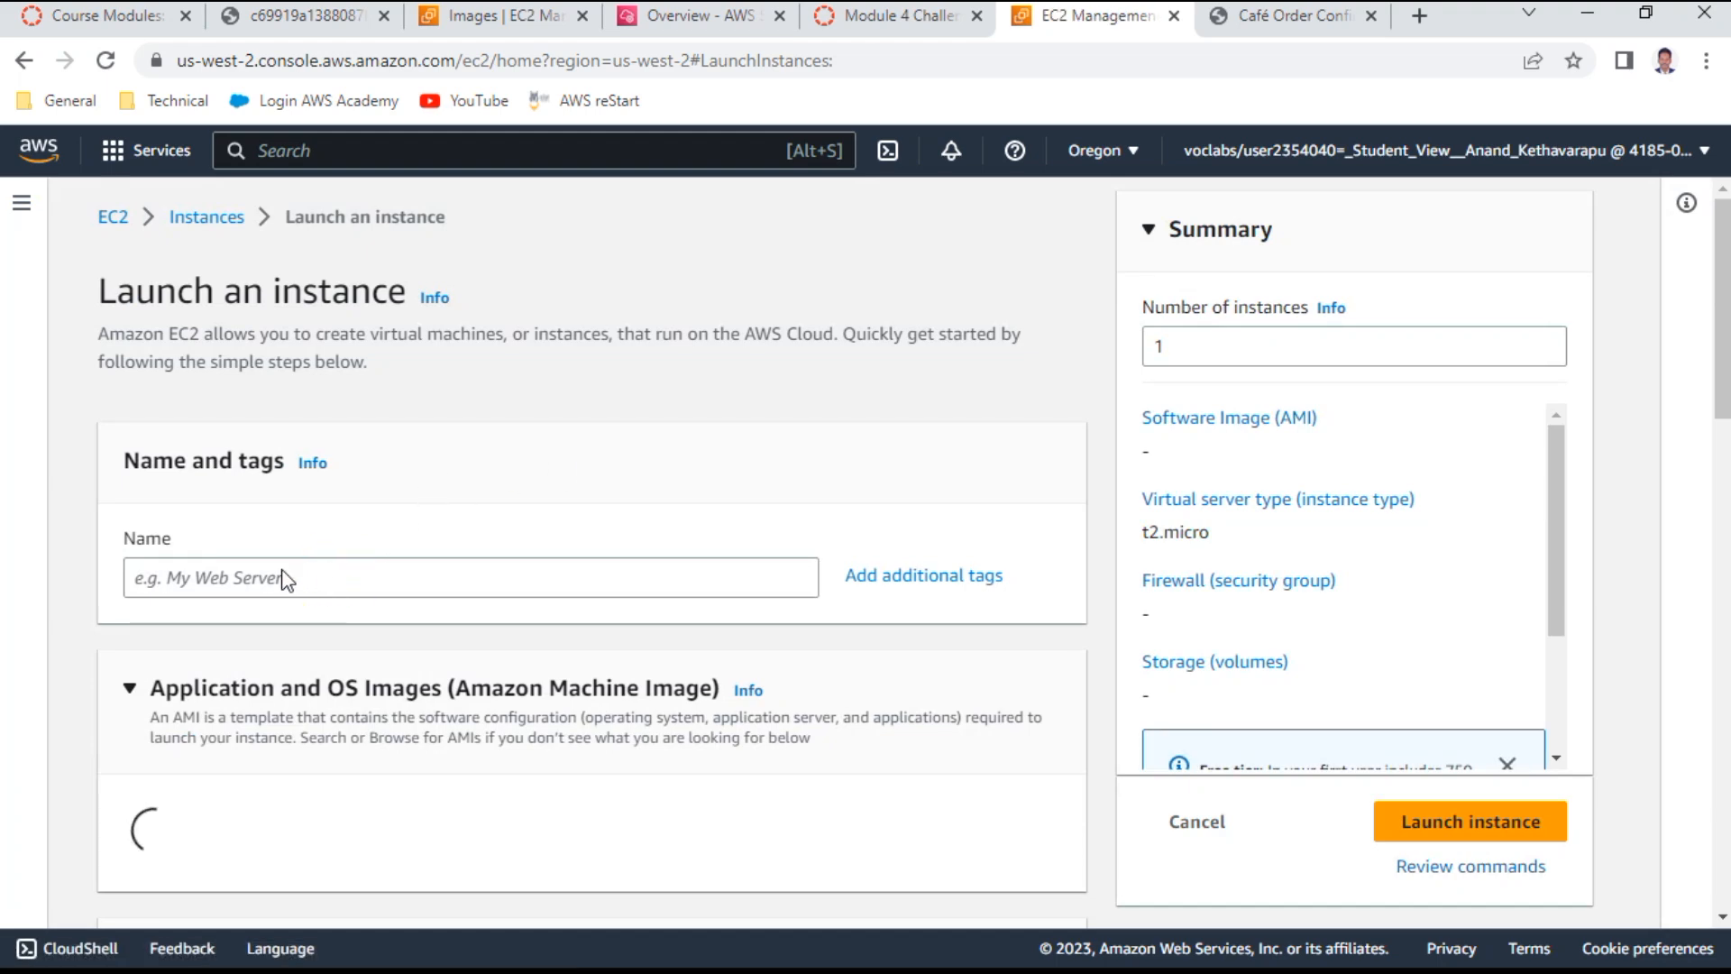
left_click(225, 576)
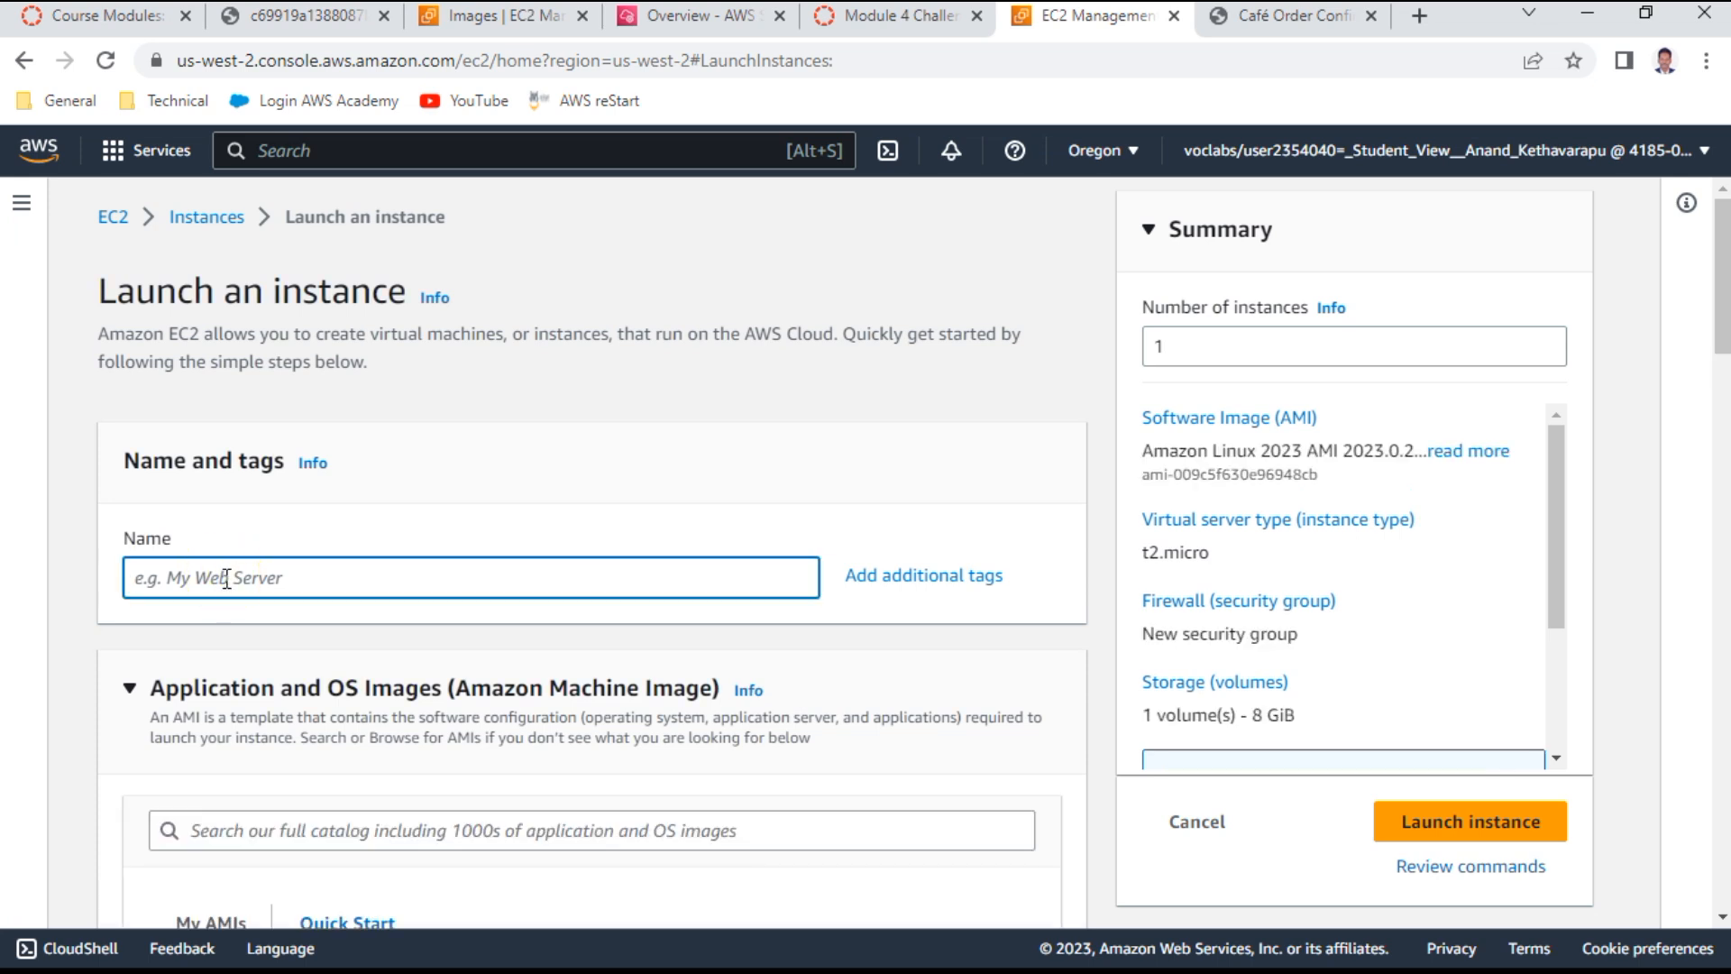
key("ctrl+v")
key("Home")
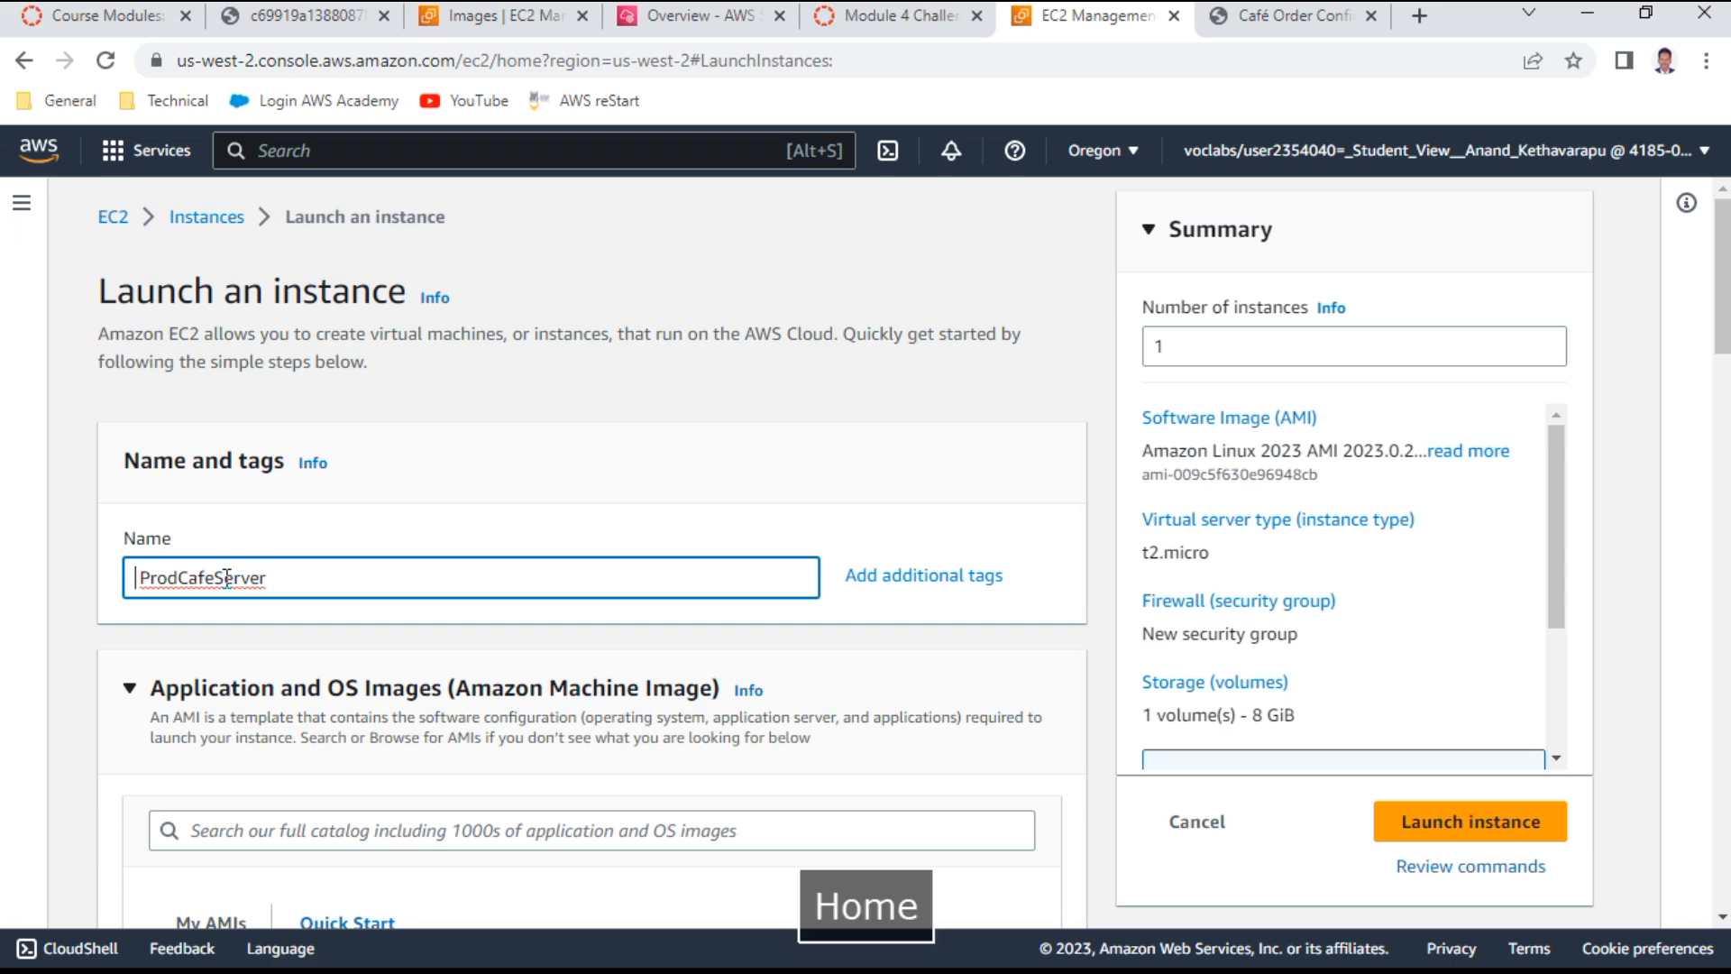
key("Delete")
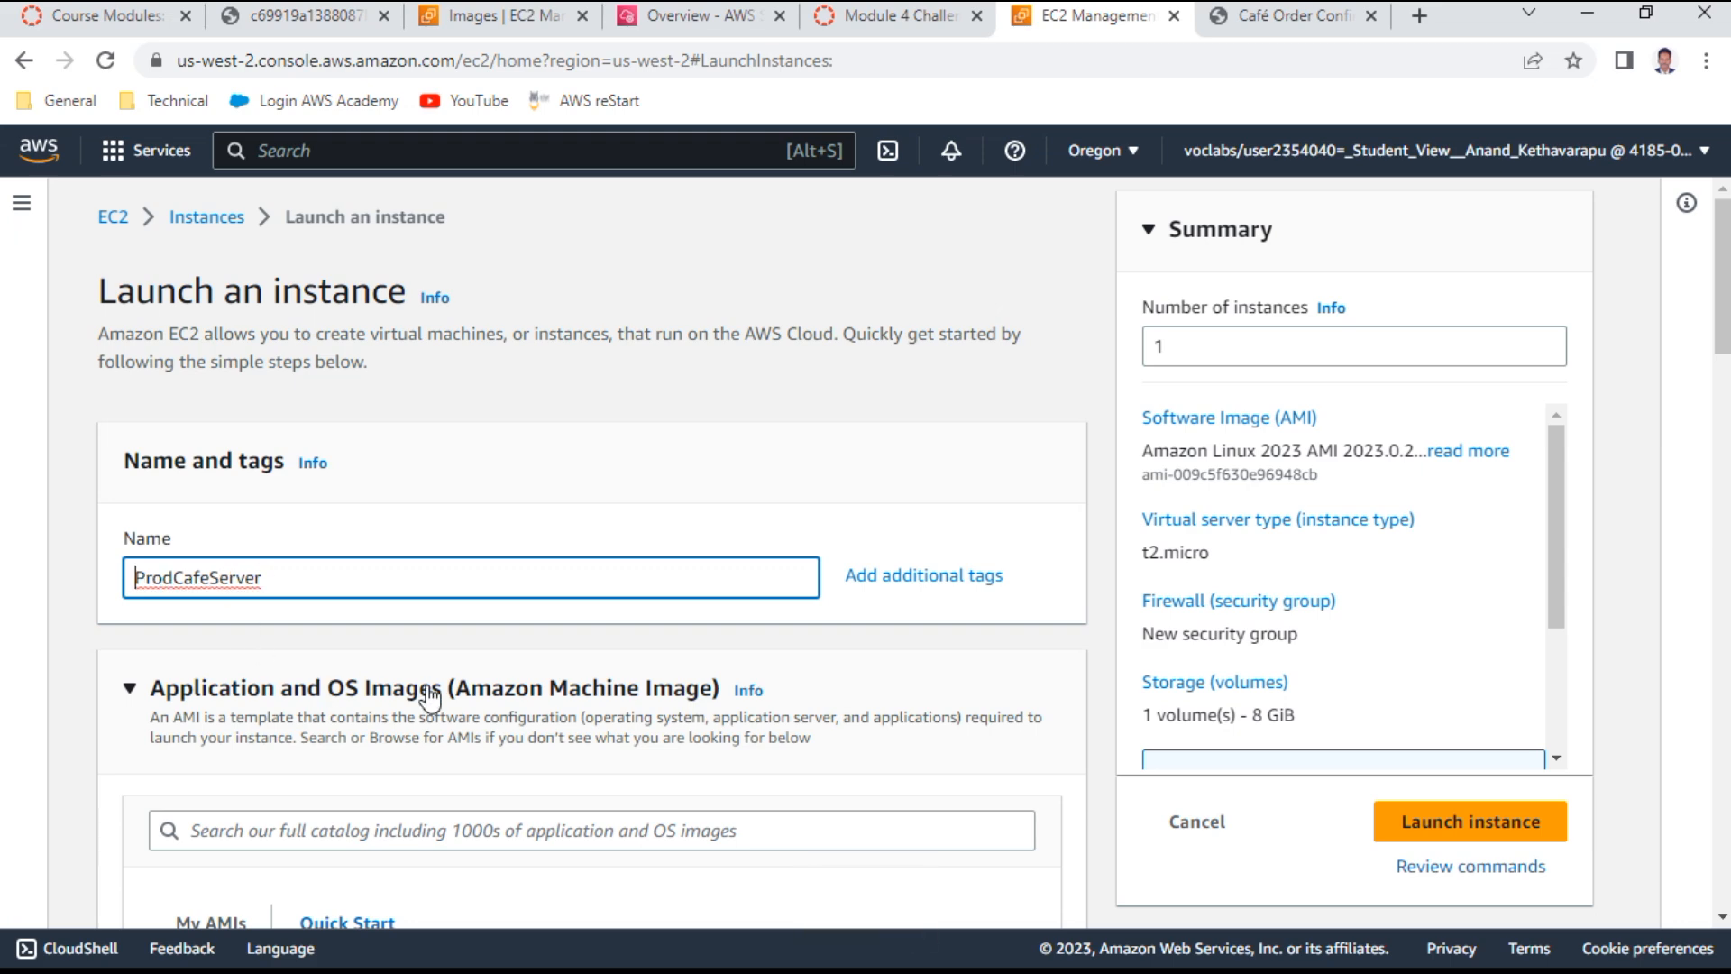
Choose the self-owned Cafe Server AMI as the instance's machine image
scroll(397, 699, "down", 4)
scroll(383, 643, "down", 2)
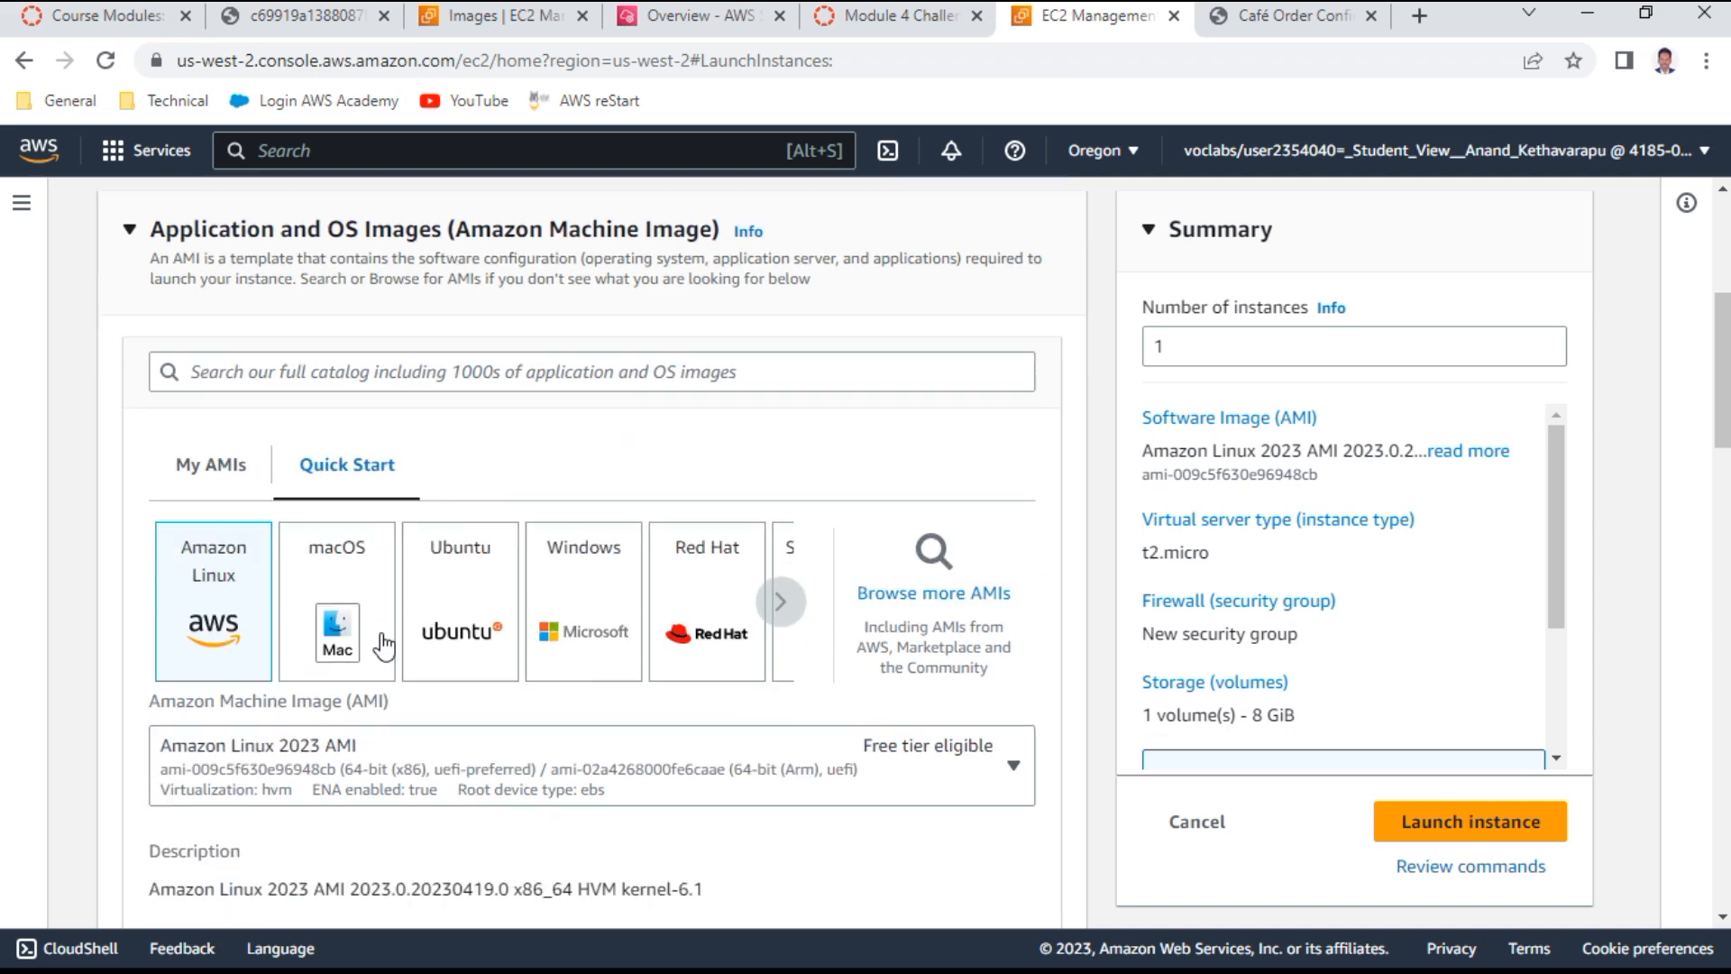
scroll(383, 643, "up", 4)
scroll(385, 649, "down", 1)
scroll(385, 649, "down", 4)
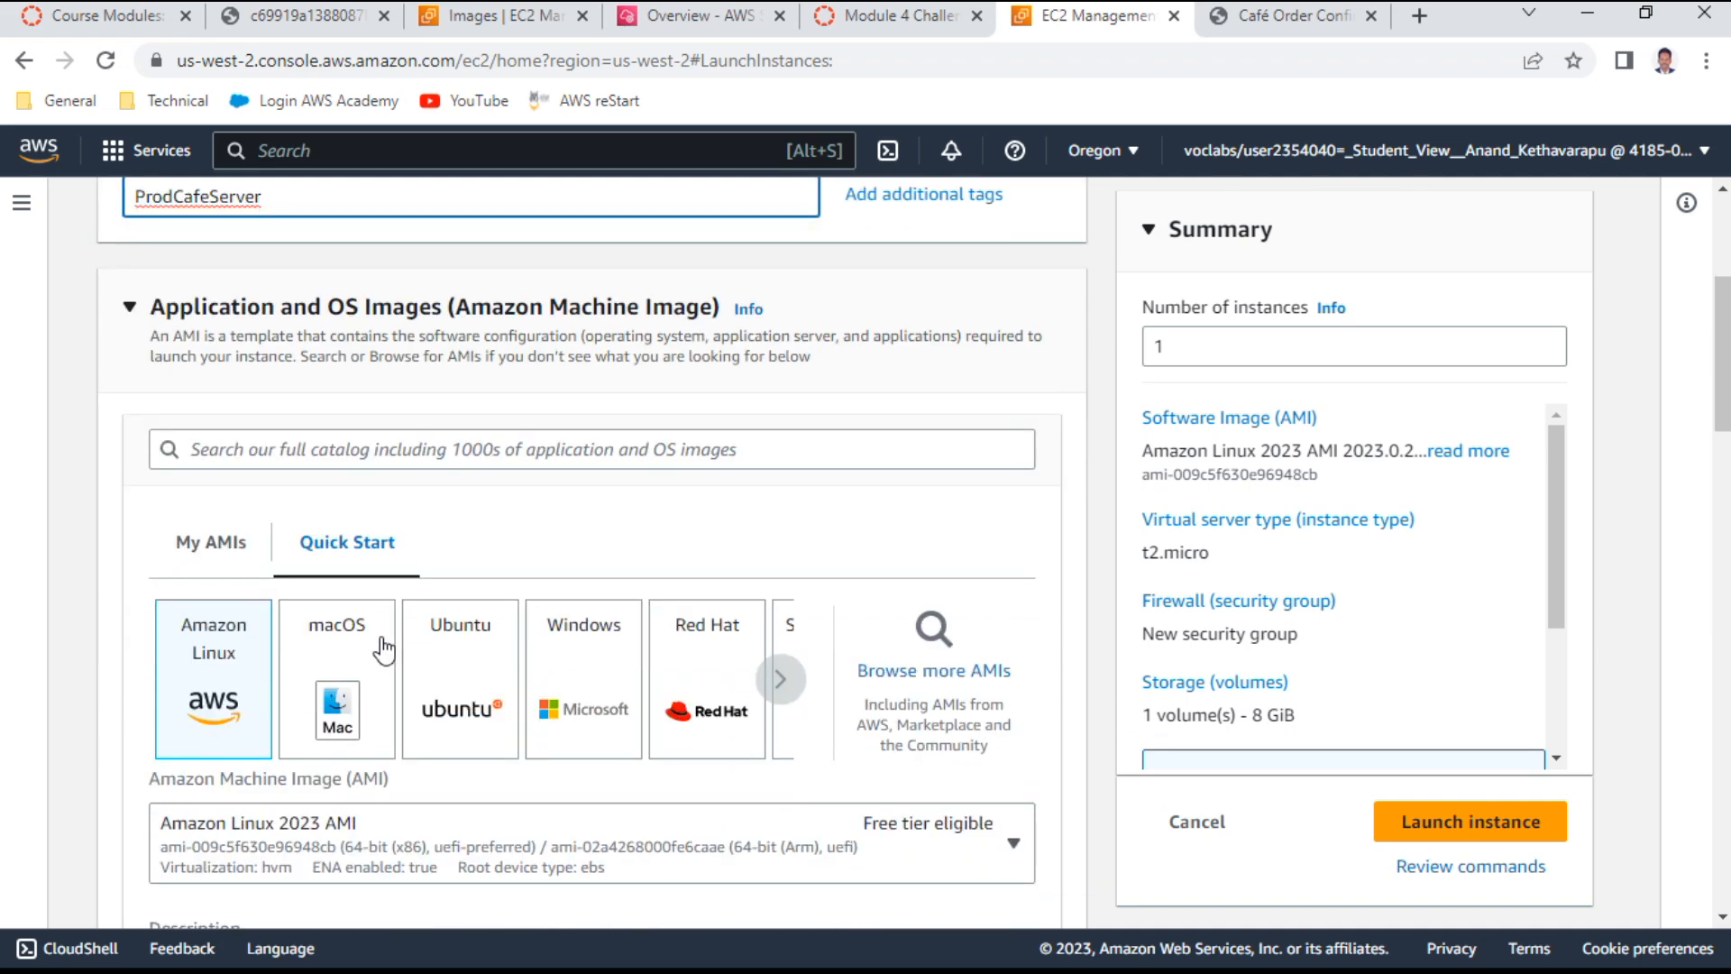
scroll(385, 647, "down", 1)
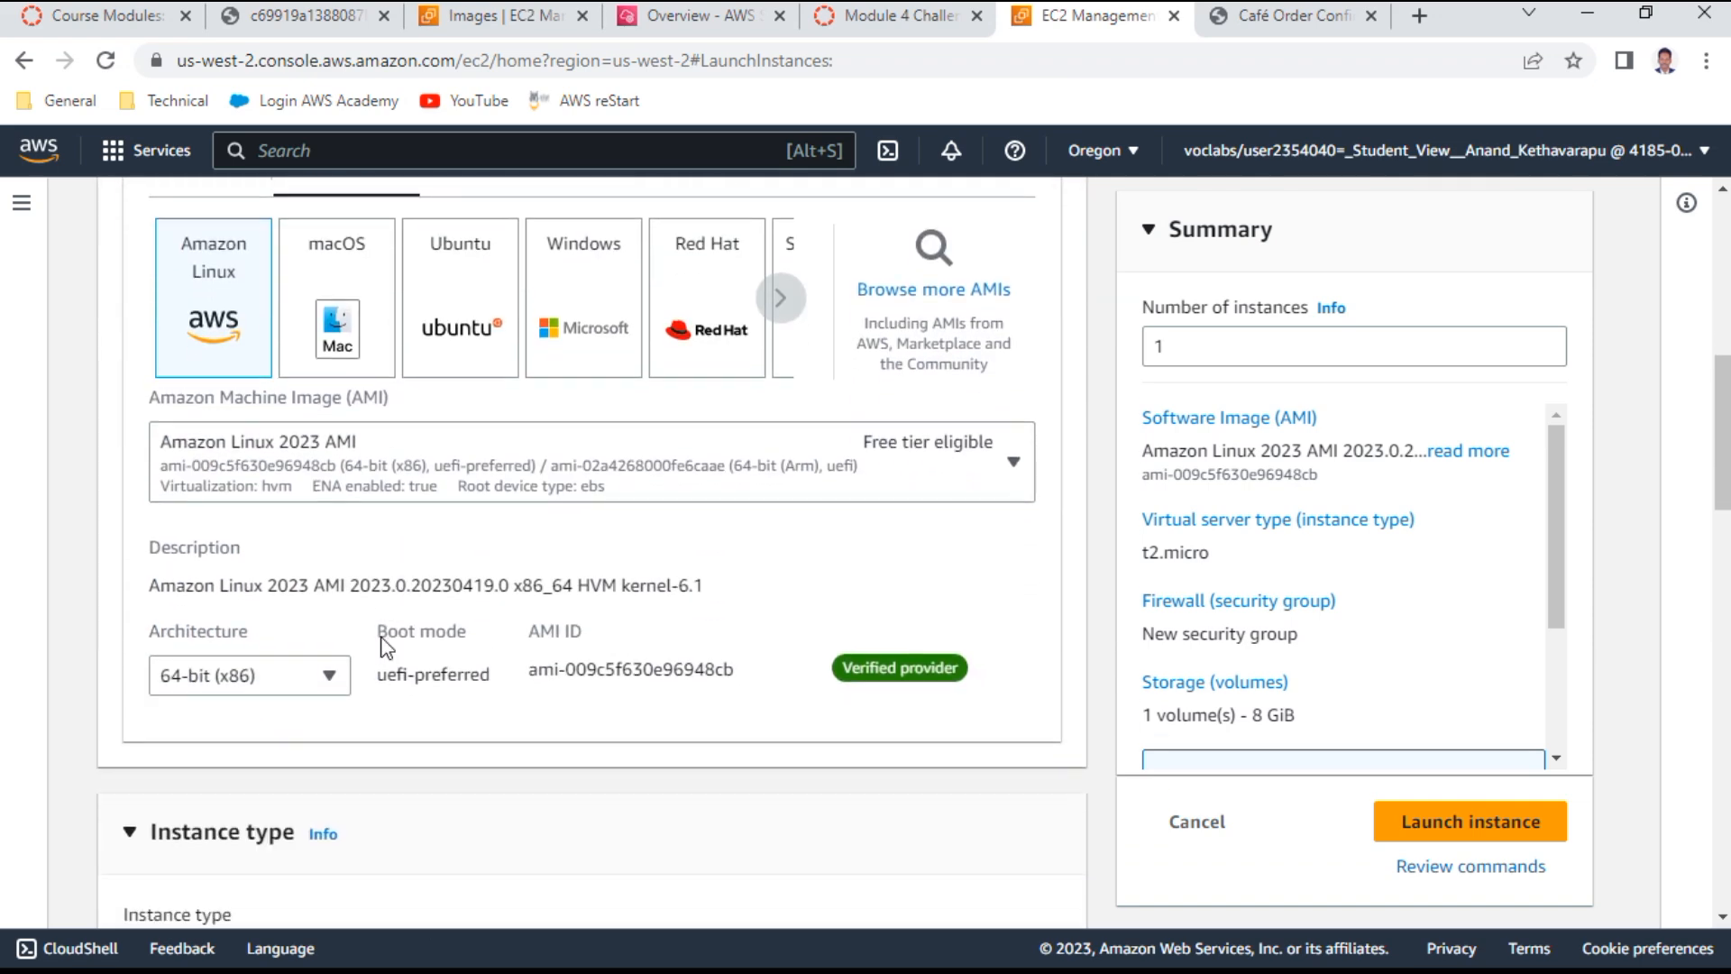
scroll(386, 647, "up", 2)
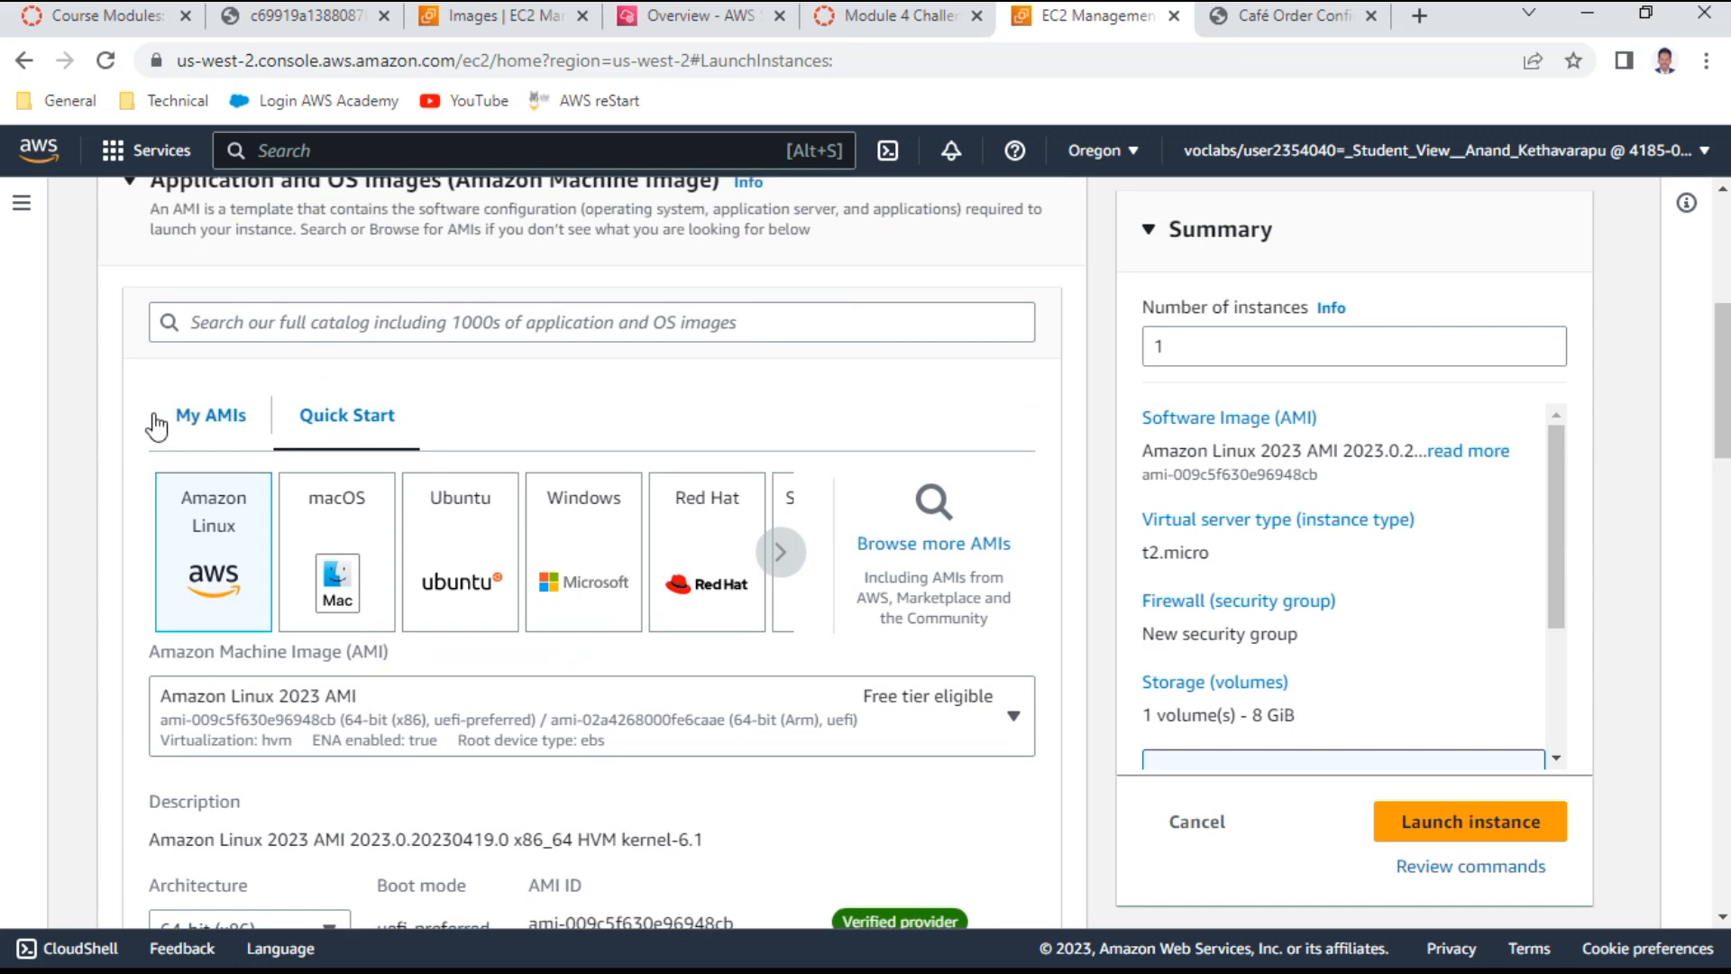
left_click(236, 414)
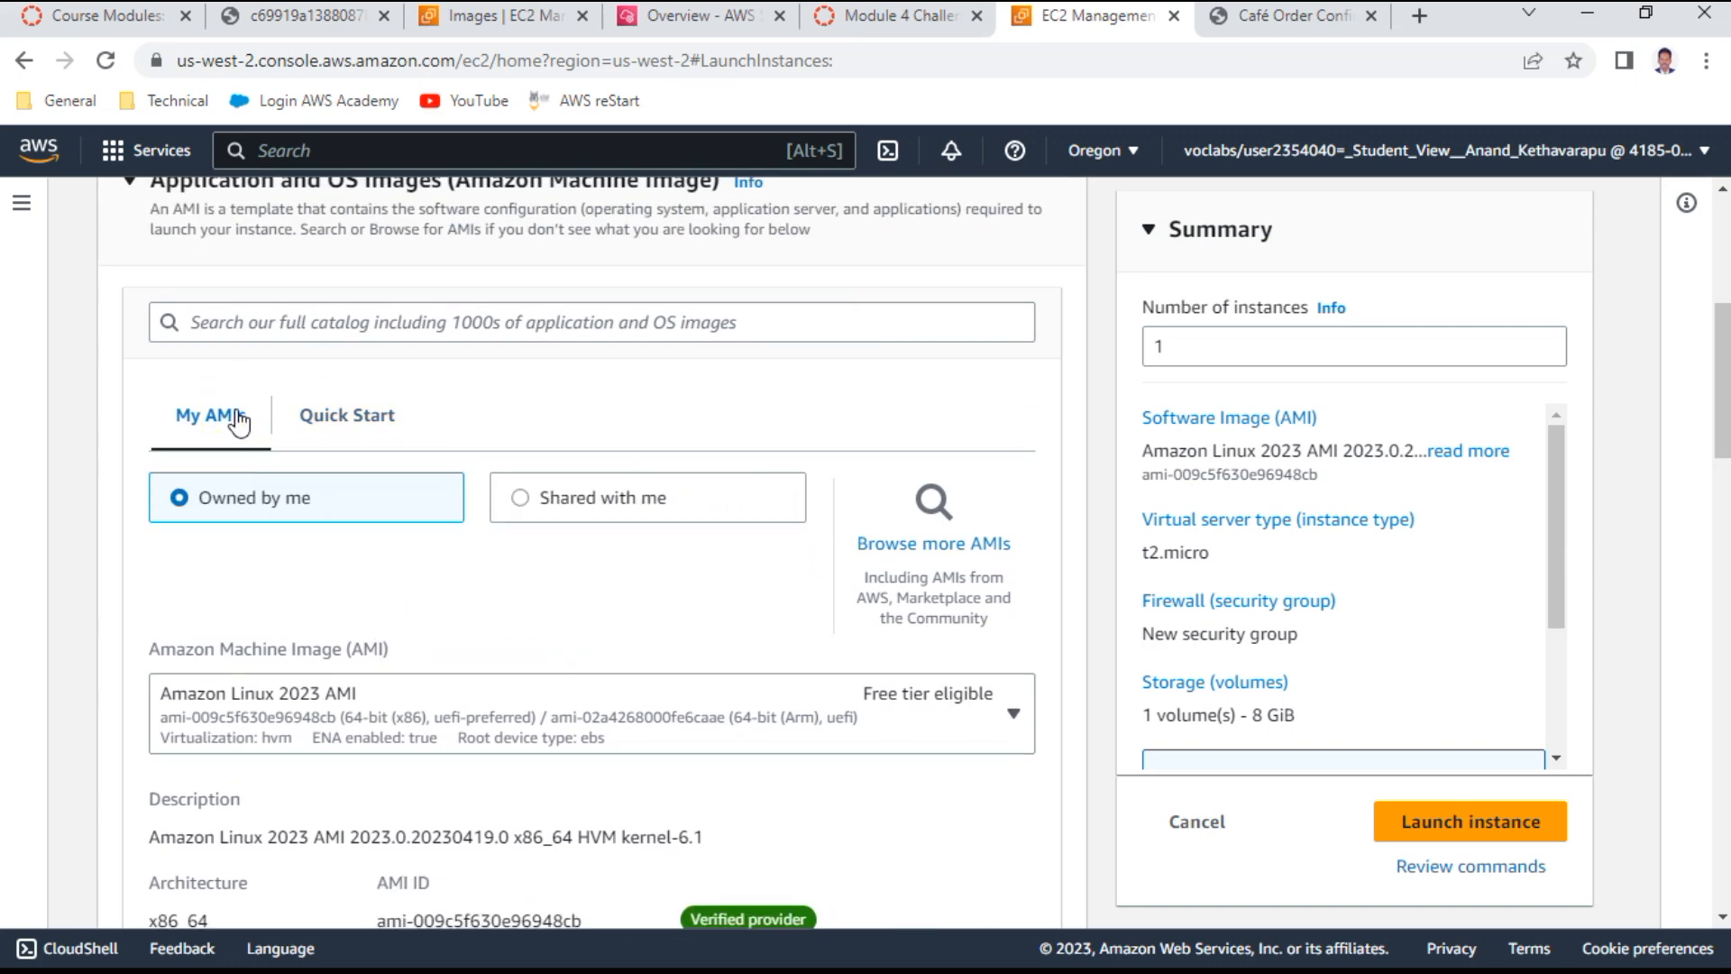
left_click(371, 707)
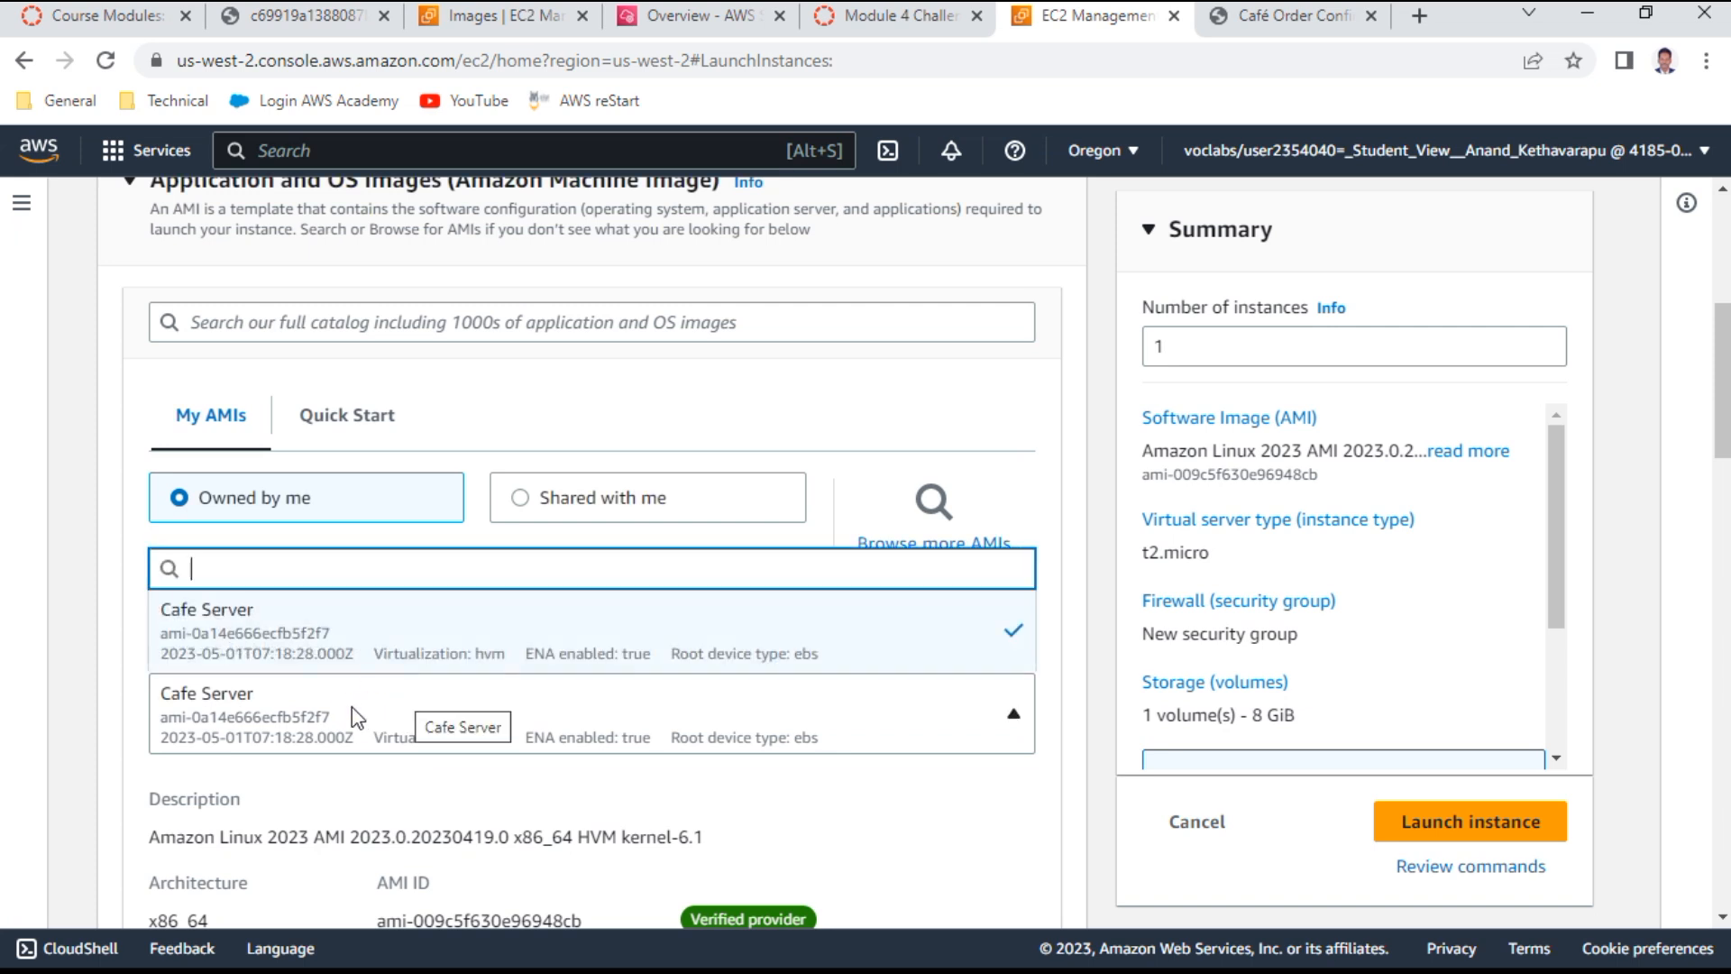
left_click(294, 642)
Set the instance type to t2.small
scroll(305, 700, "down", 3)
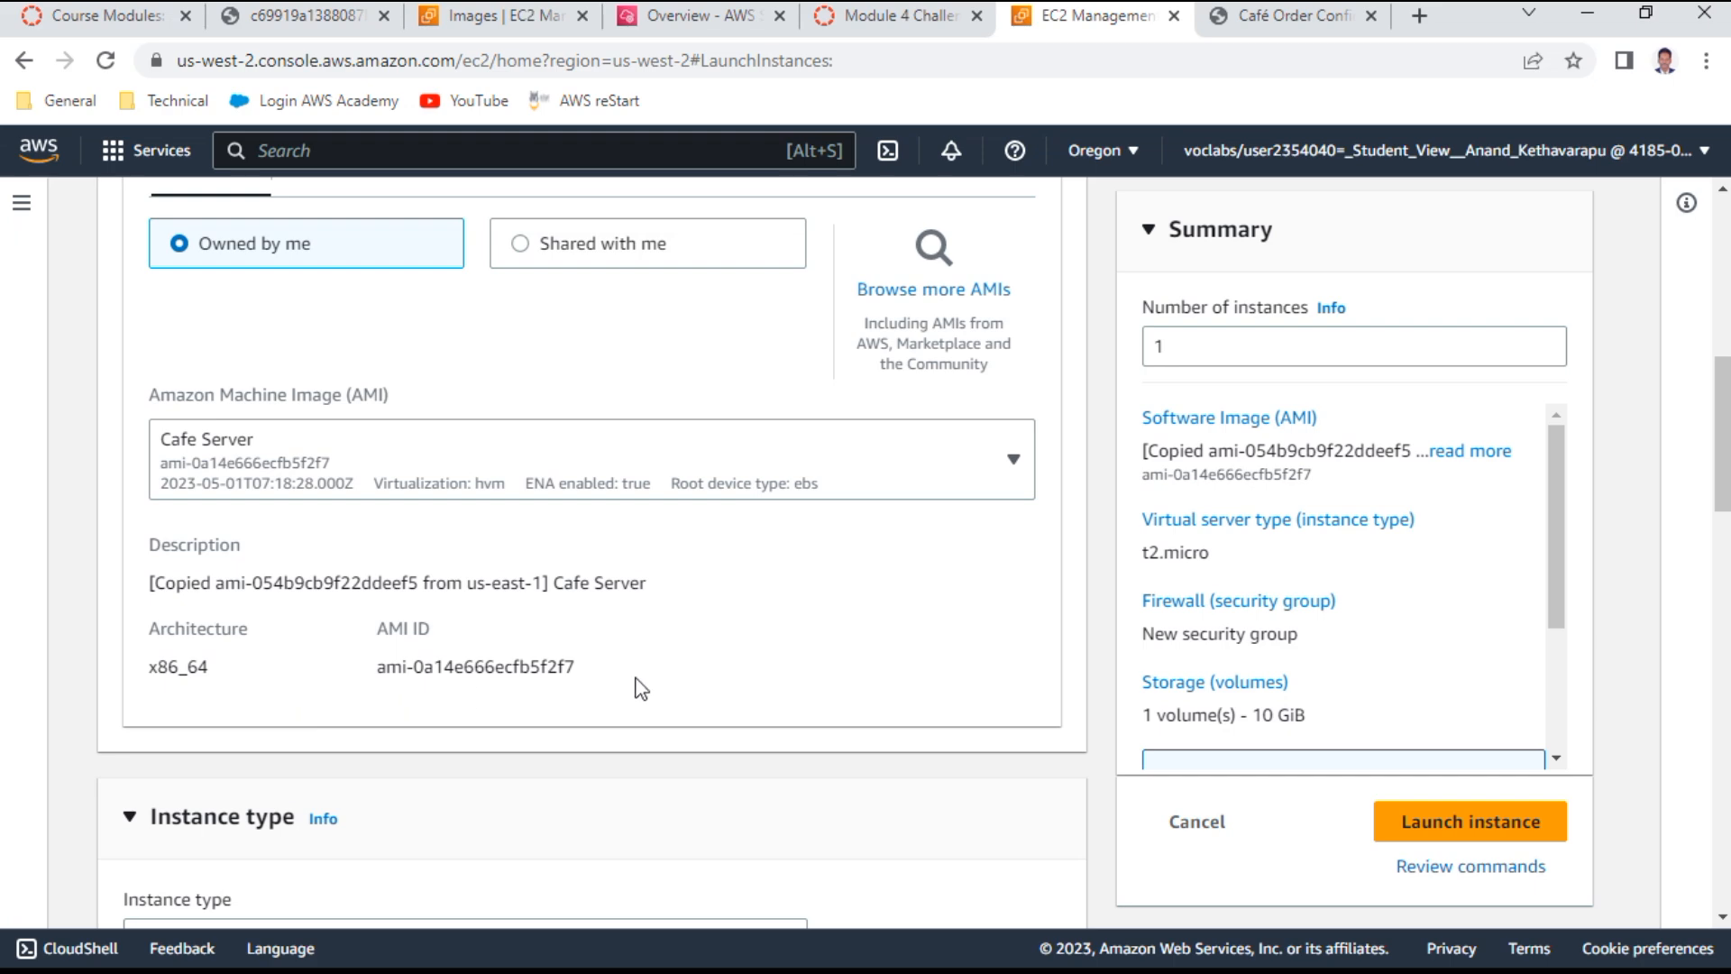
scroll(638, 687, "down", 5)
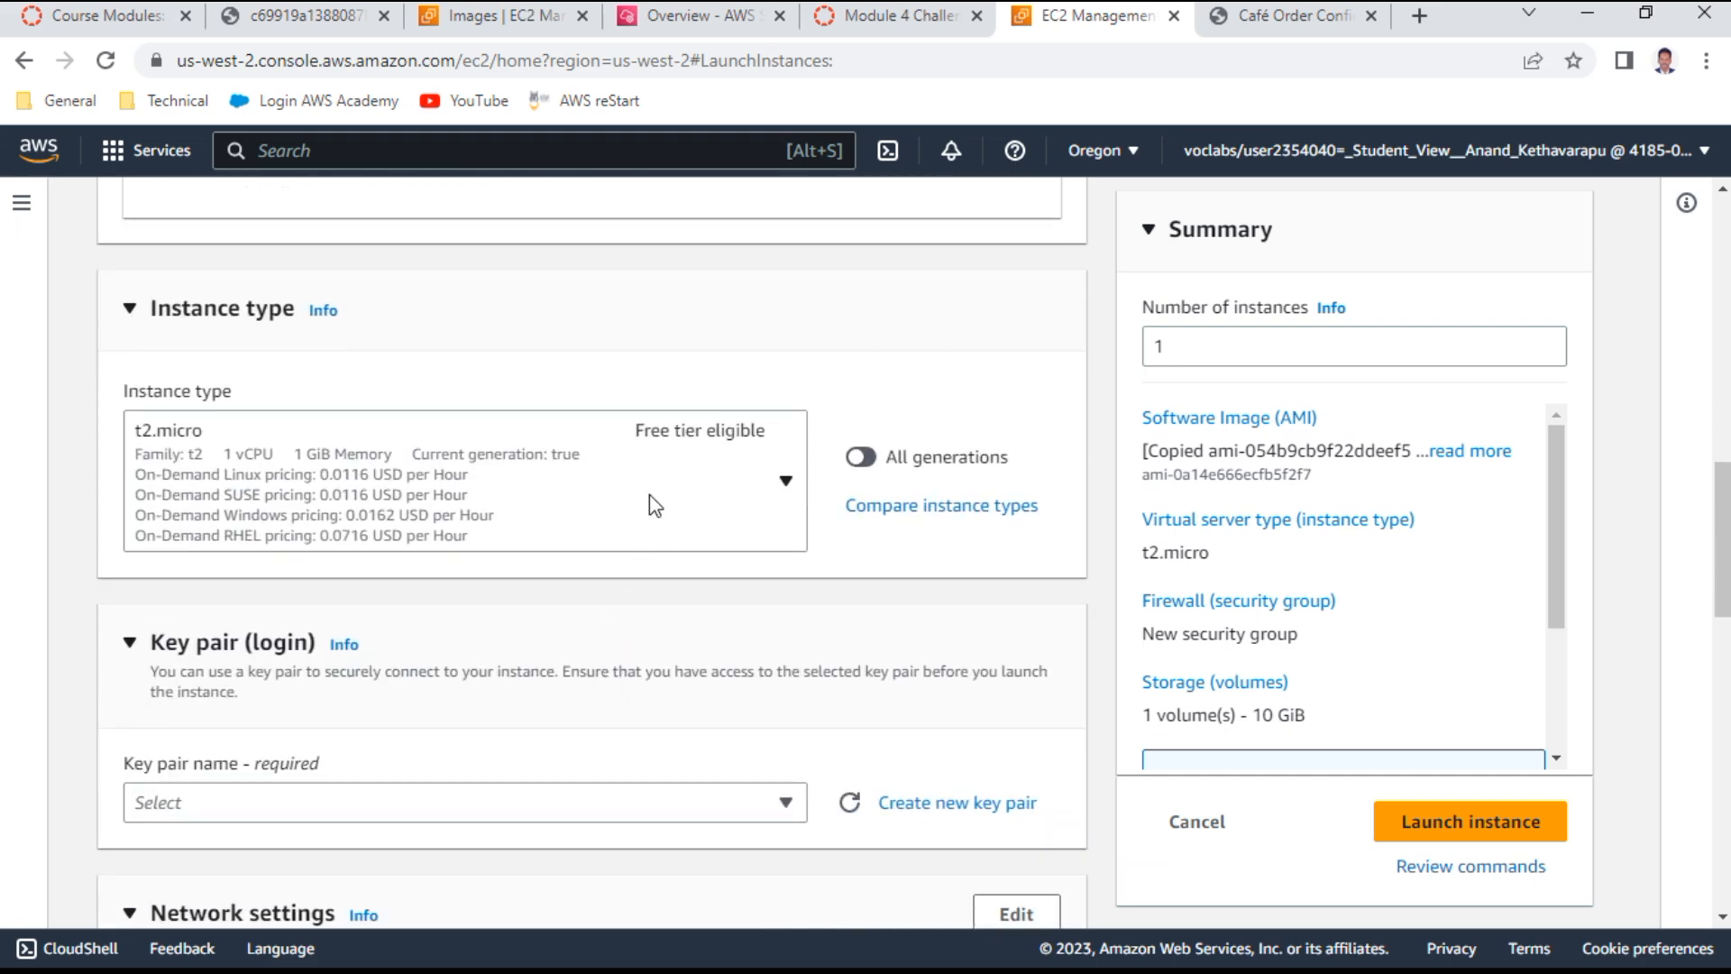
left_click(640, 488)
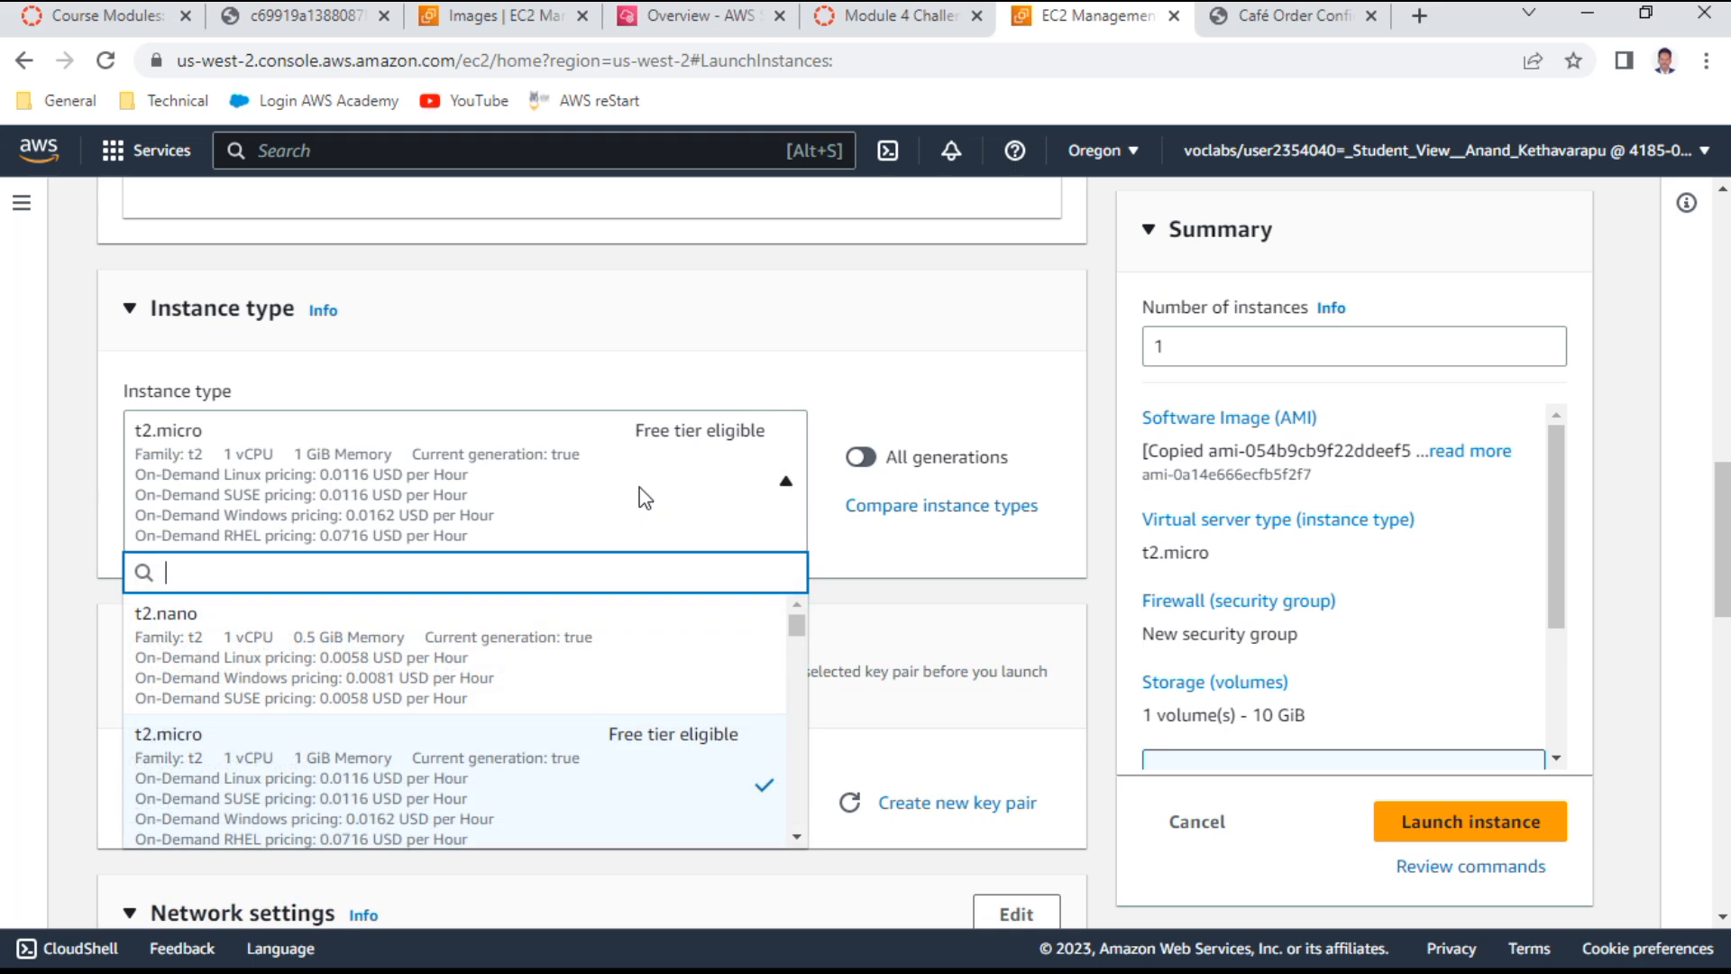
scroll(507, 755, "down", 3)
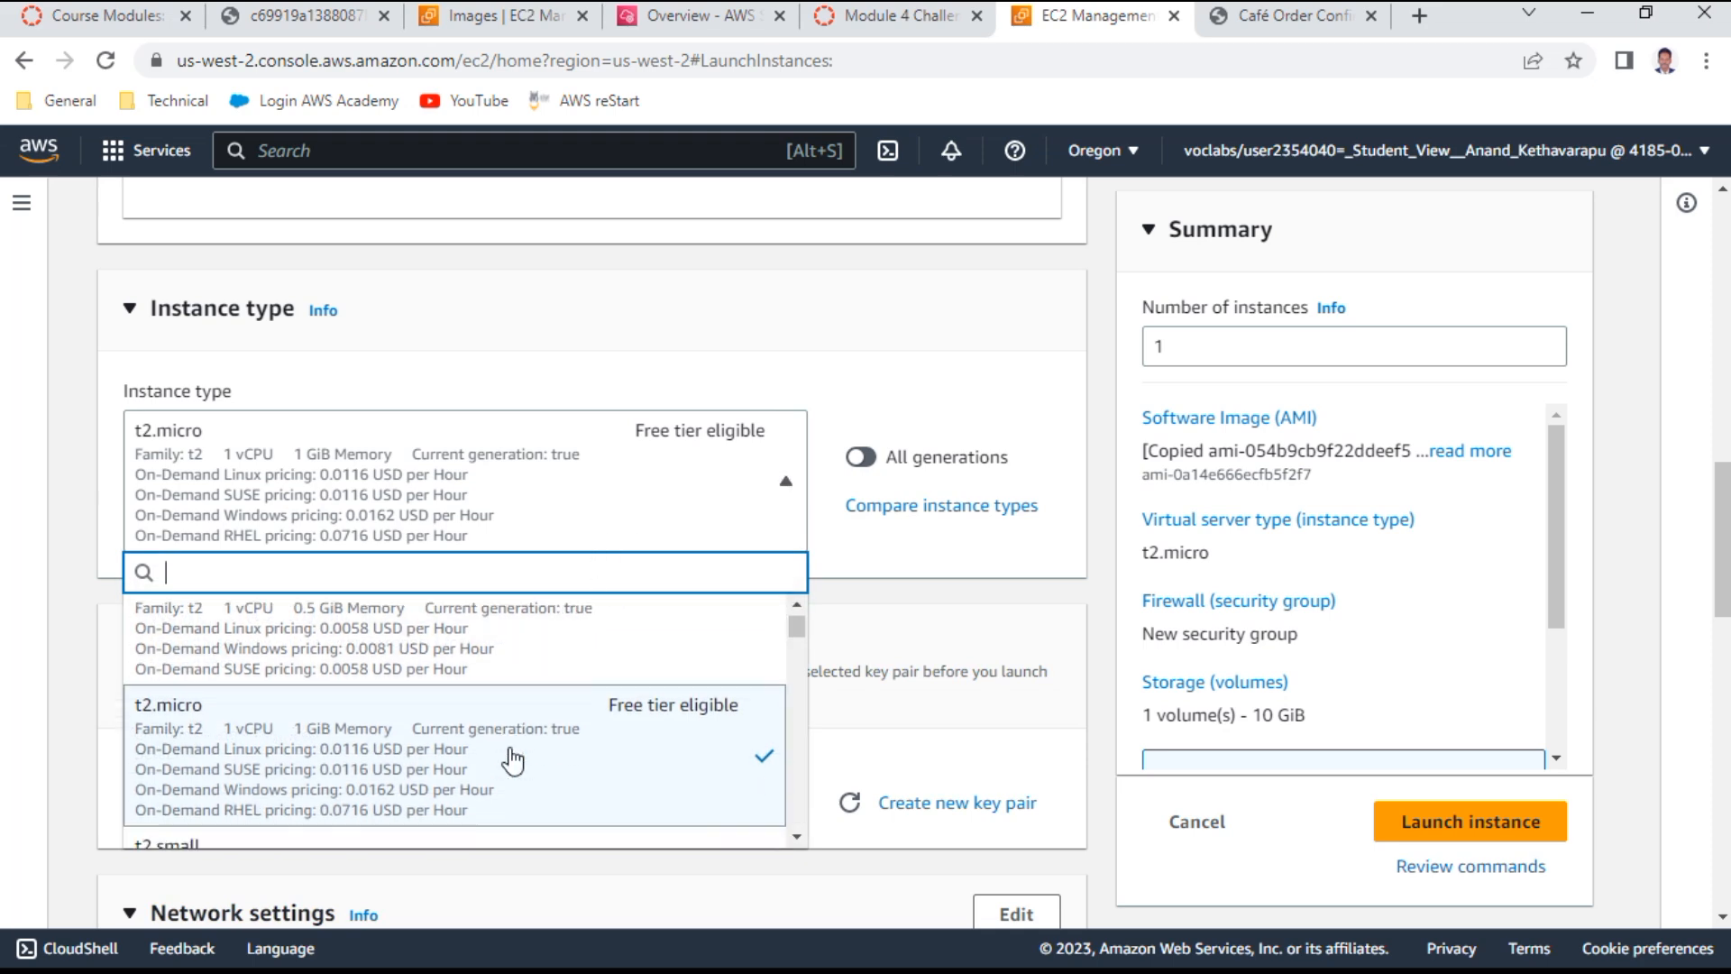
scroll(510, 758, "up", 2)
scroll(511, 760, "down", 1)
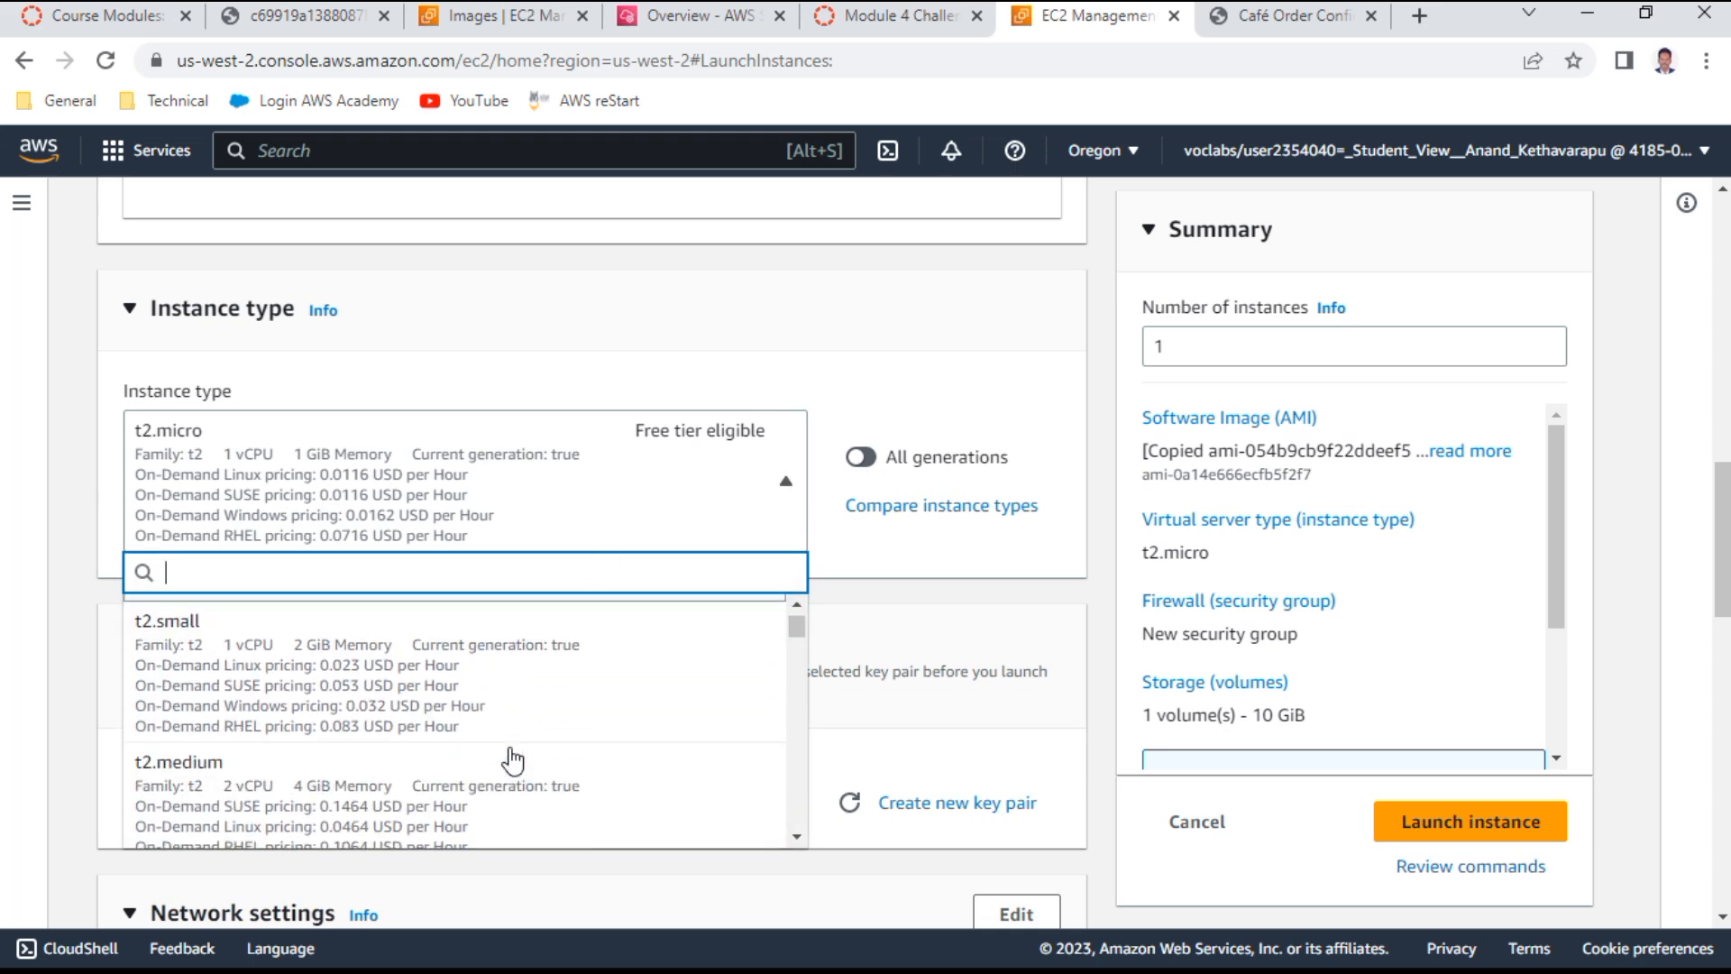
scroll(512, 760, "down", 2)
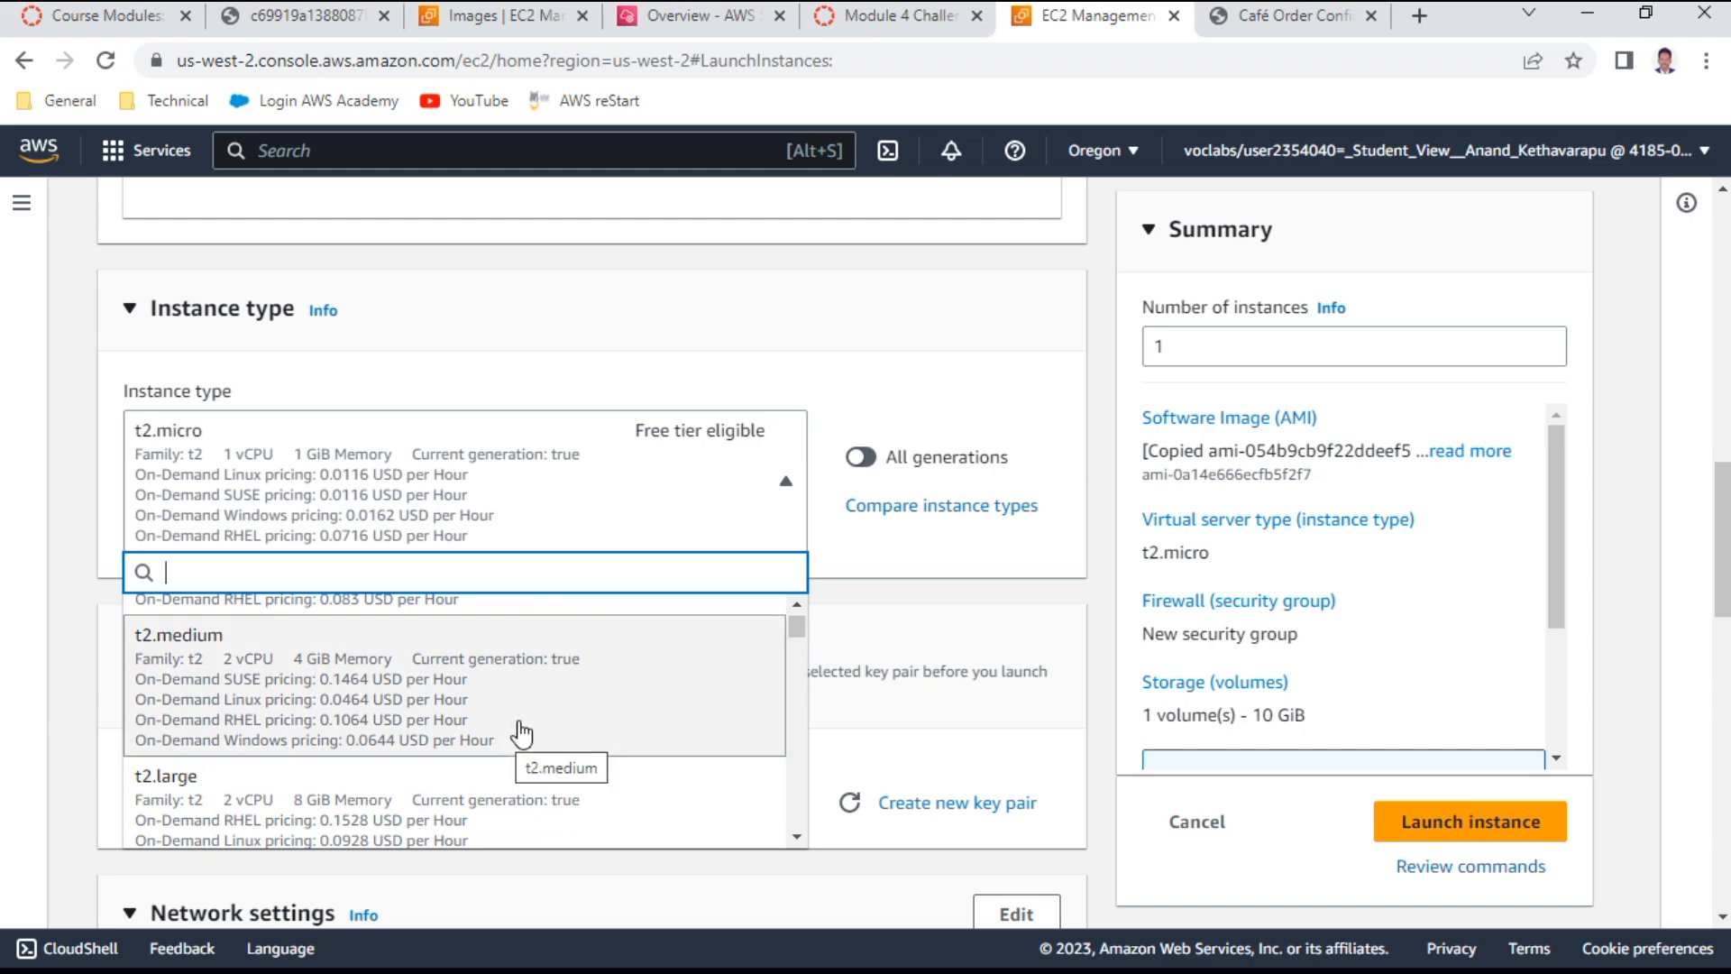
scroll(521, 733, "down", 4)
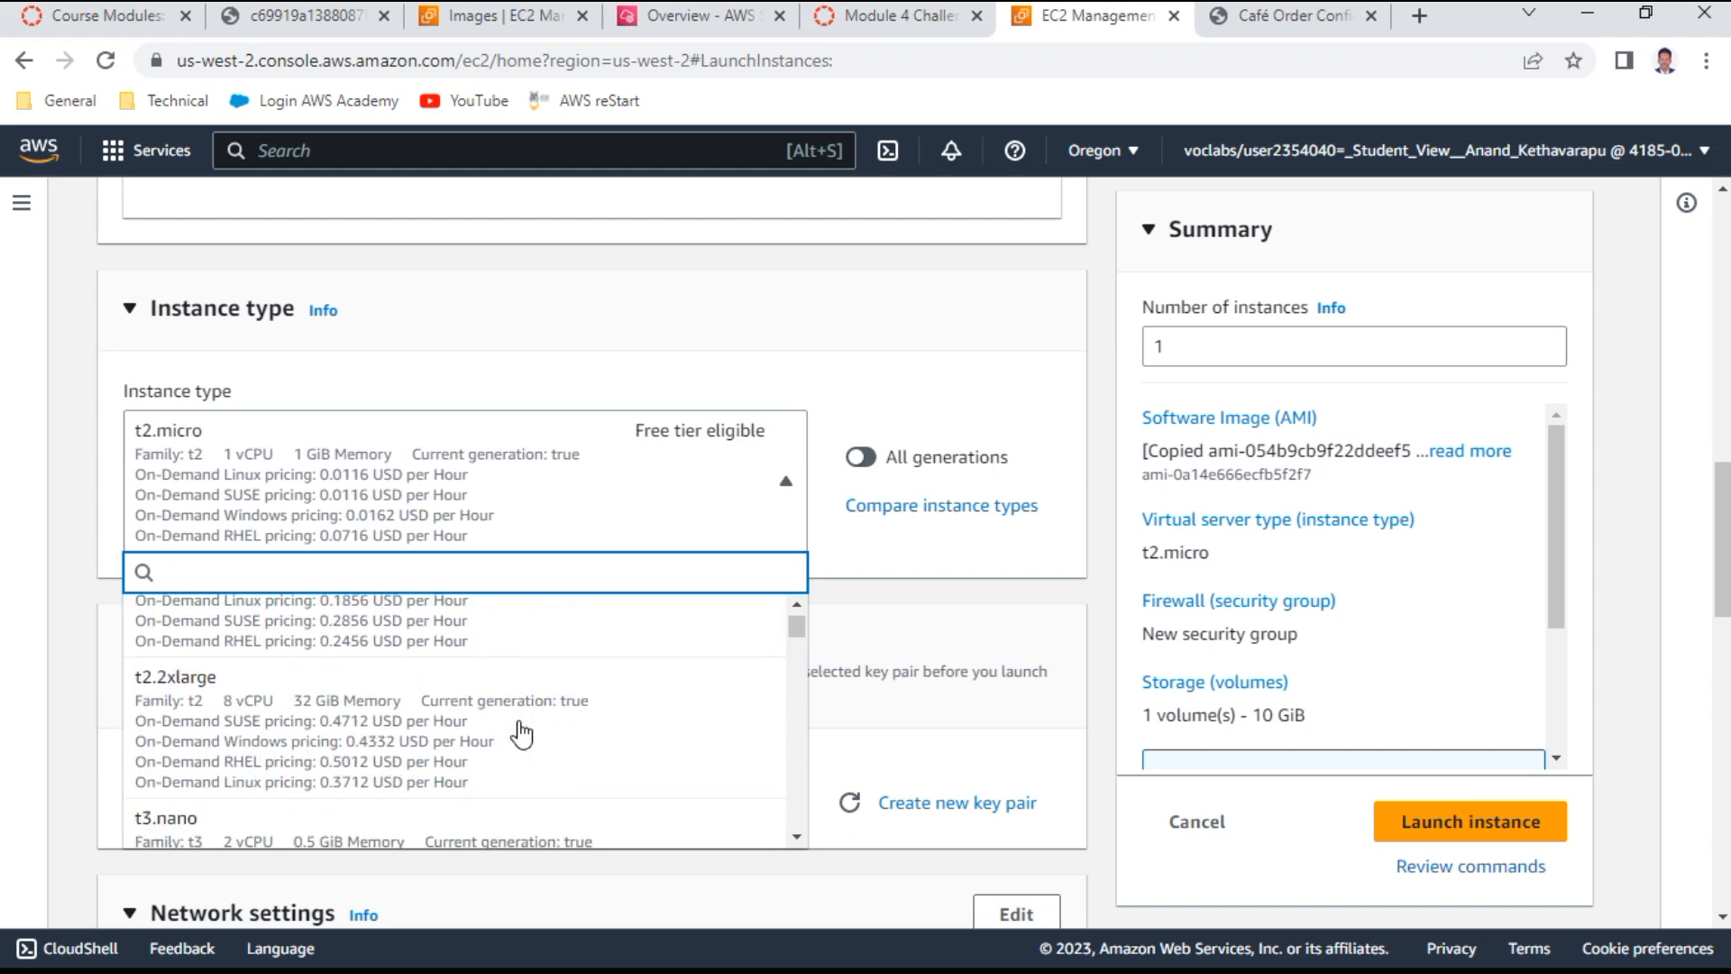
scroll(521, 733, "up", 2)
scroll(521, 733, "up", 2)
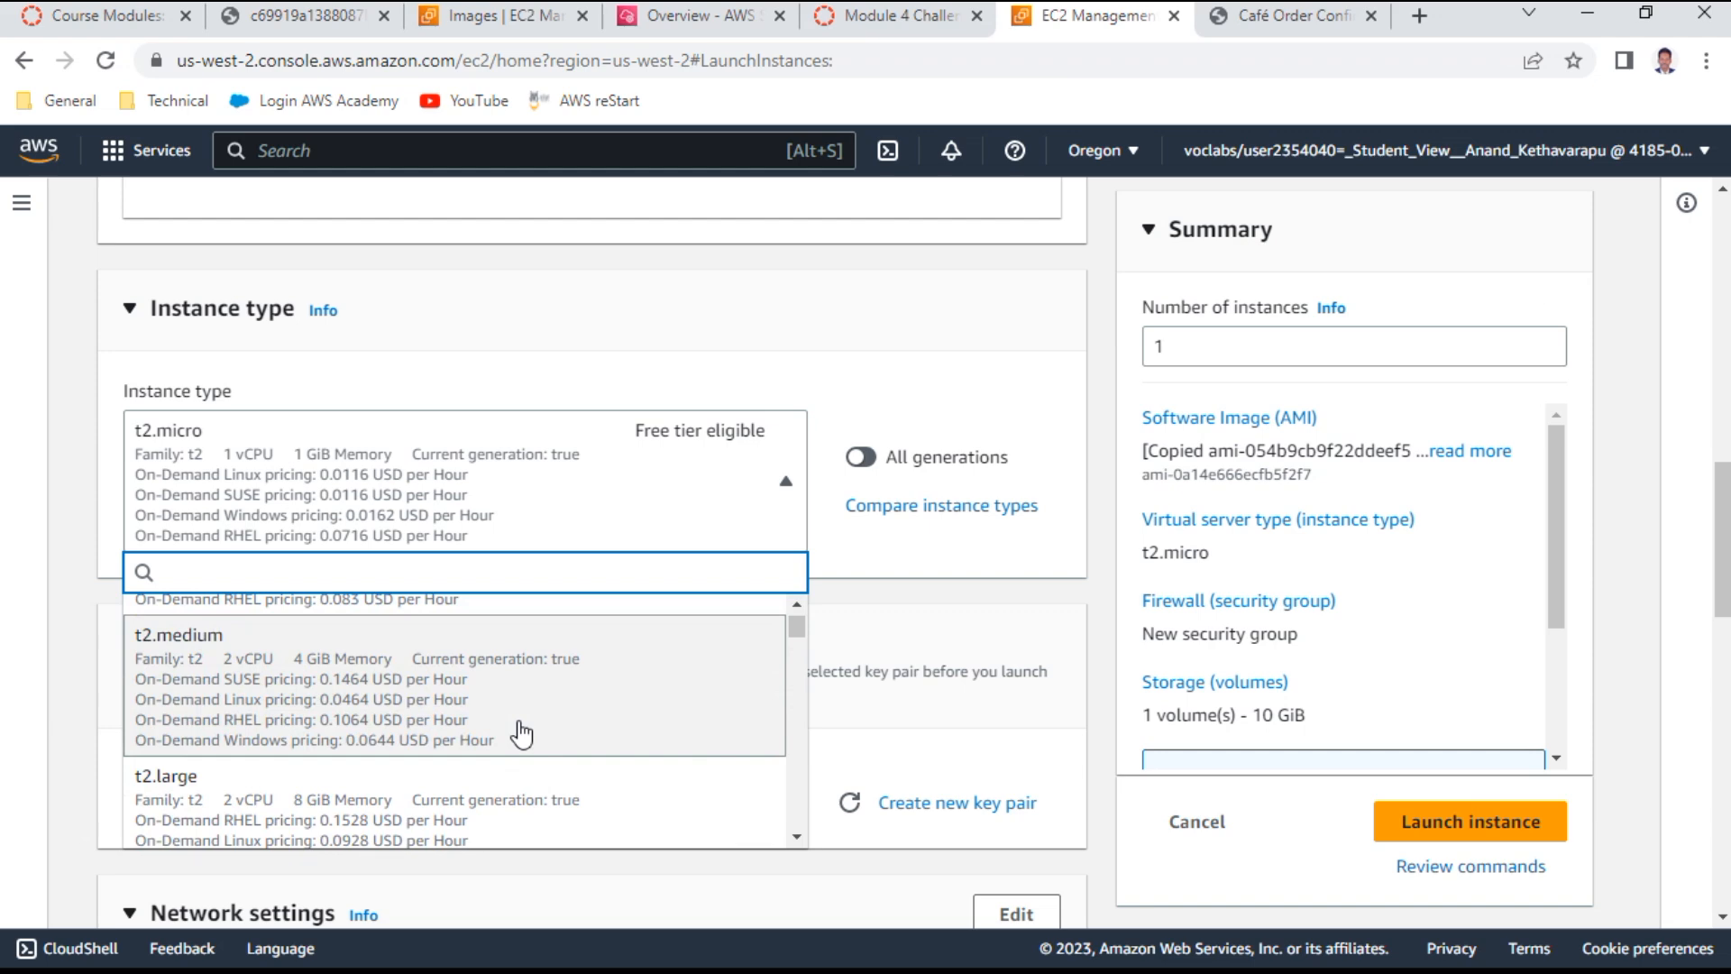
left_click(455, 682)
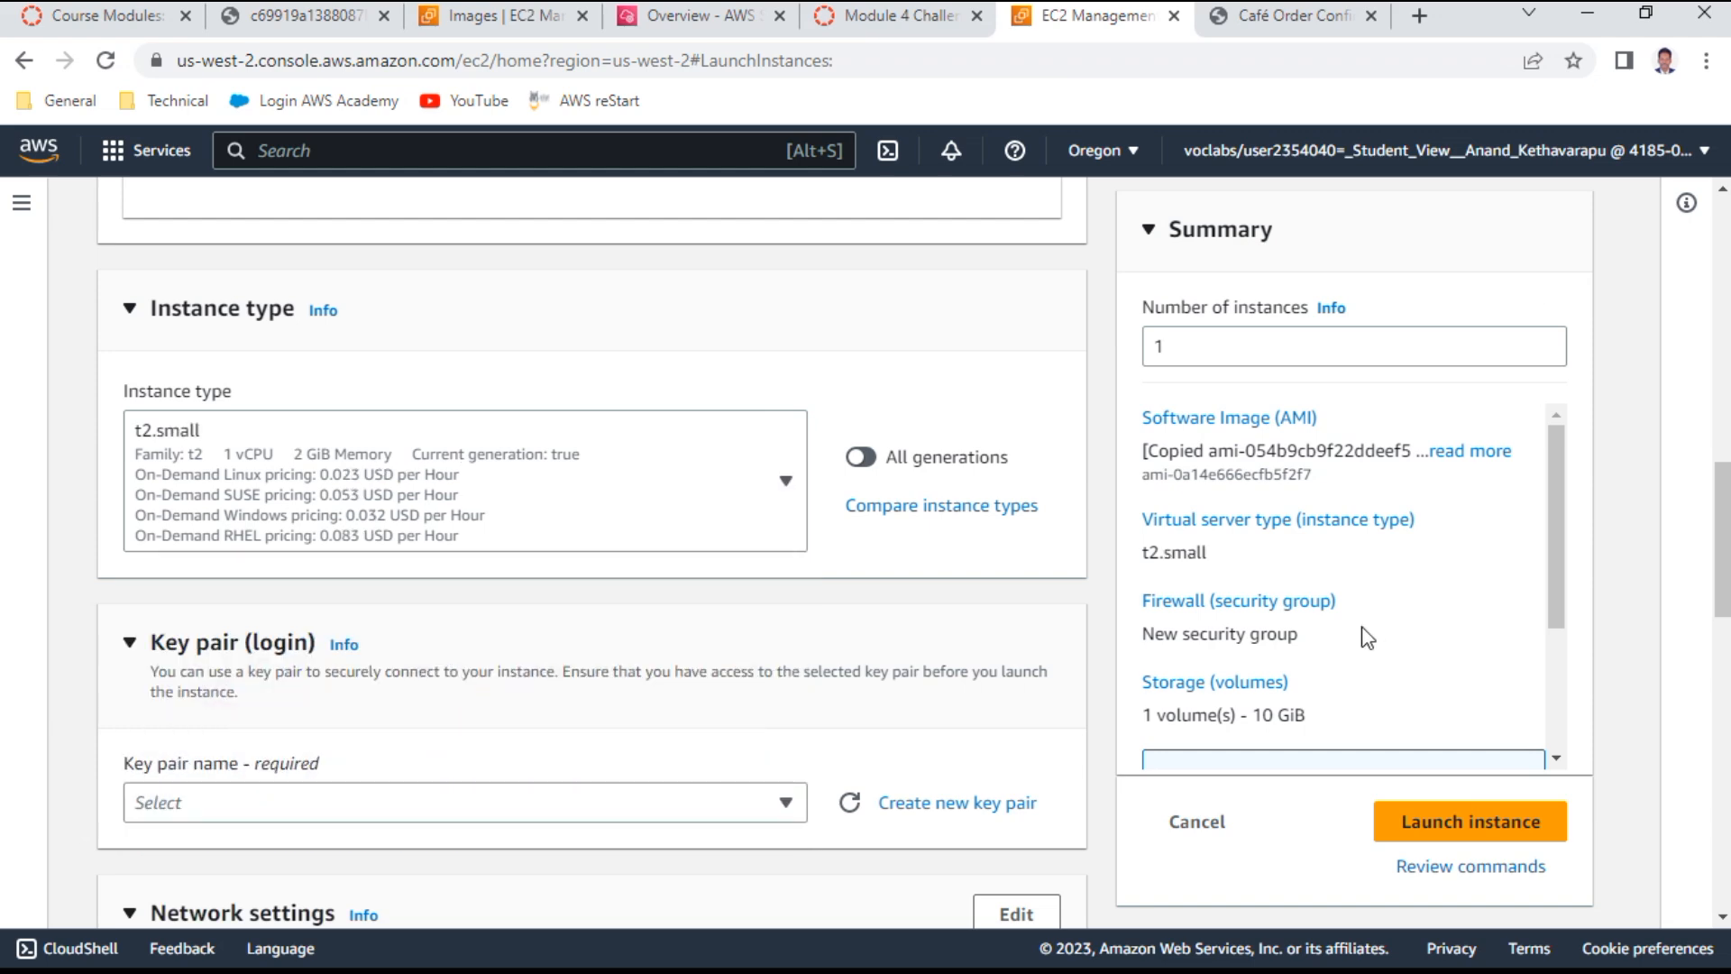
Set the key pair option to Proceed without a key pair
scroll(838, 727, "down", 3)
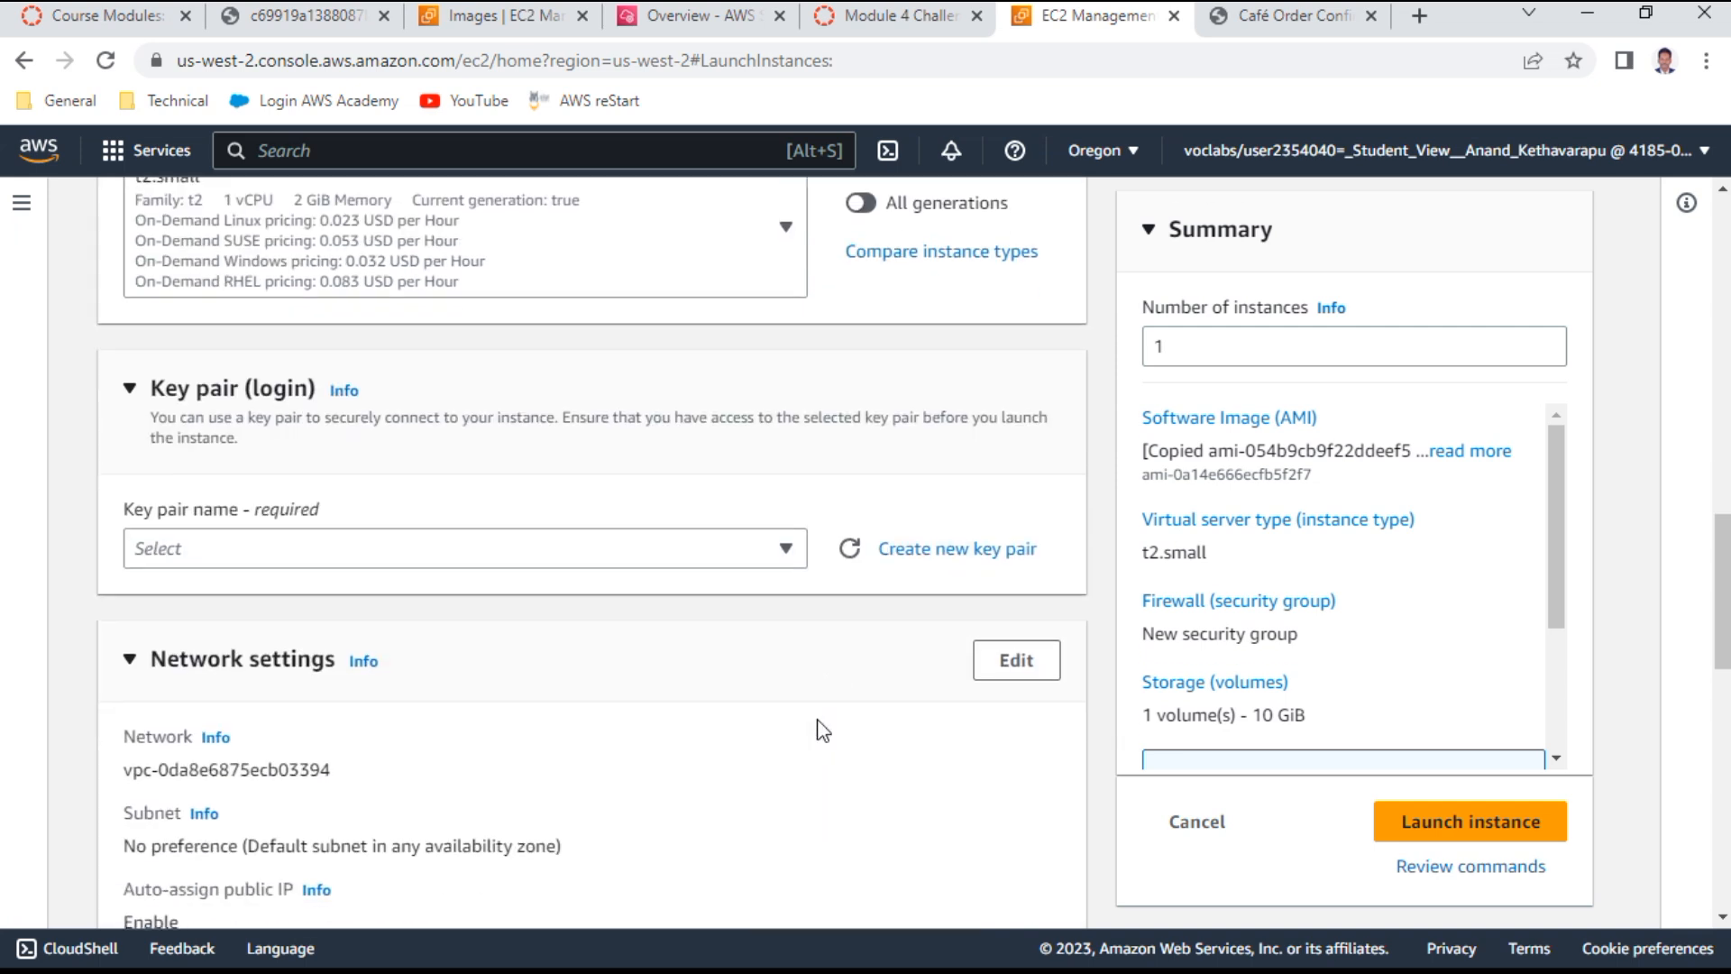
left_click(577, 569)
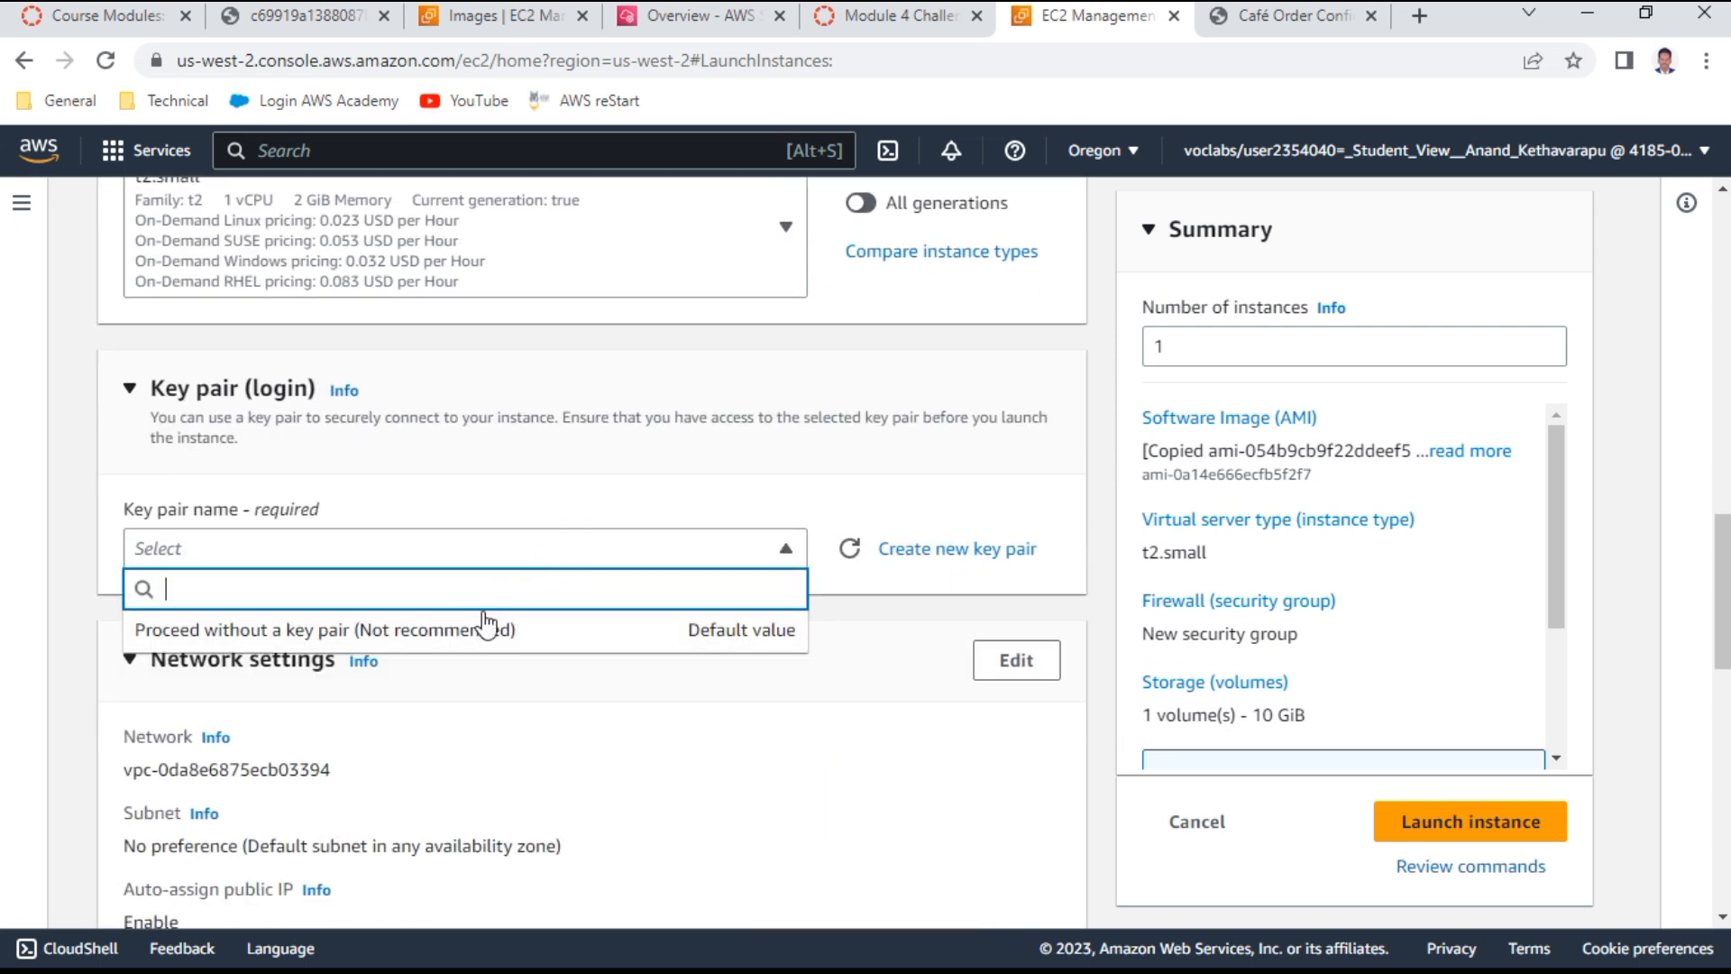
left_click(467, 636)
Edit the network settings and set the VPC to Lab VPC Region 2 with its Public Subnet
scroll(541, 637, "down", 2)
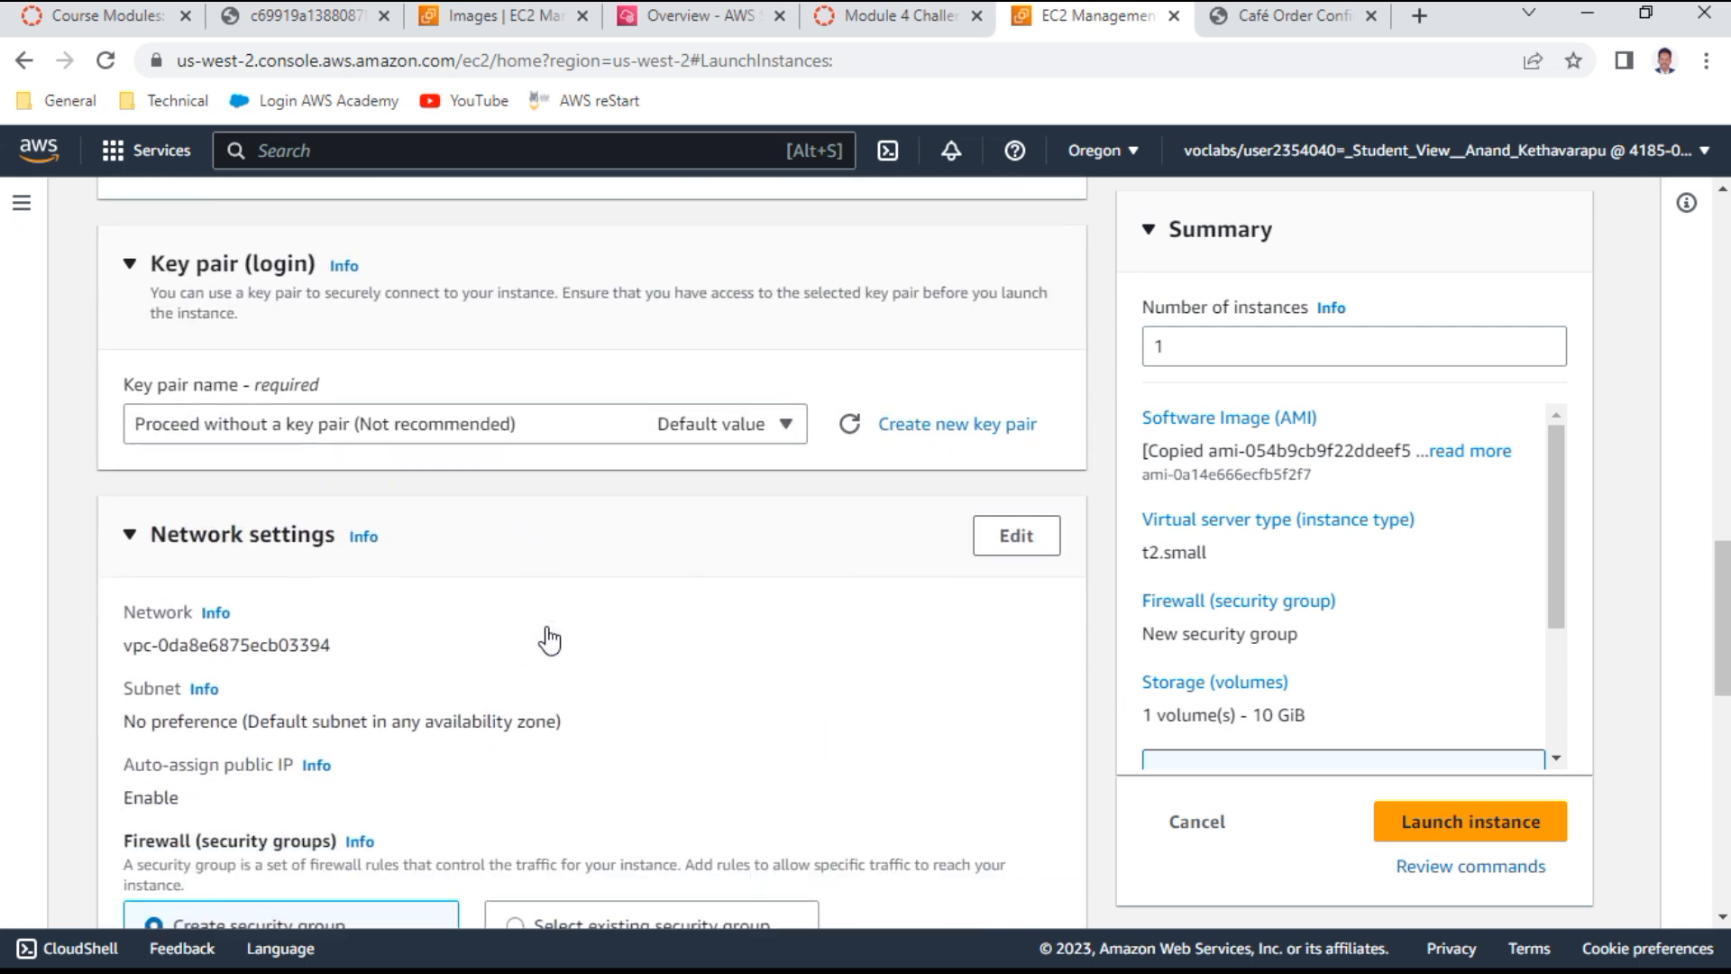
left_click(1035, 534)
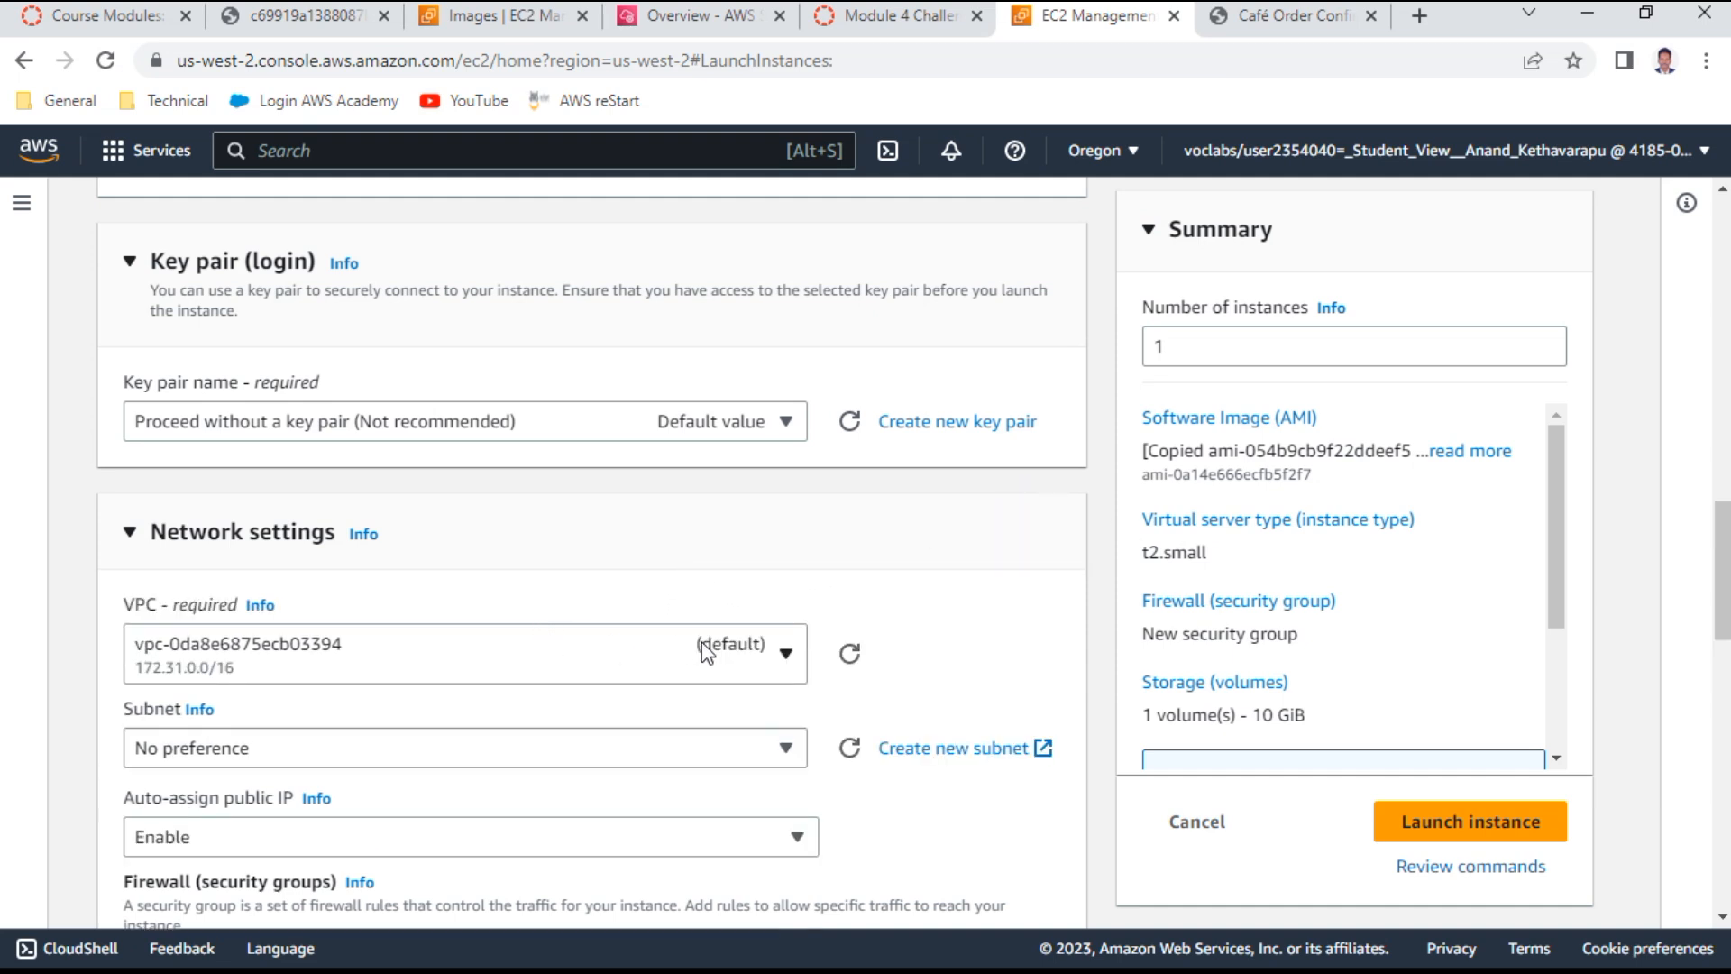
left_click(710, 649)
left_click(516, 590)
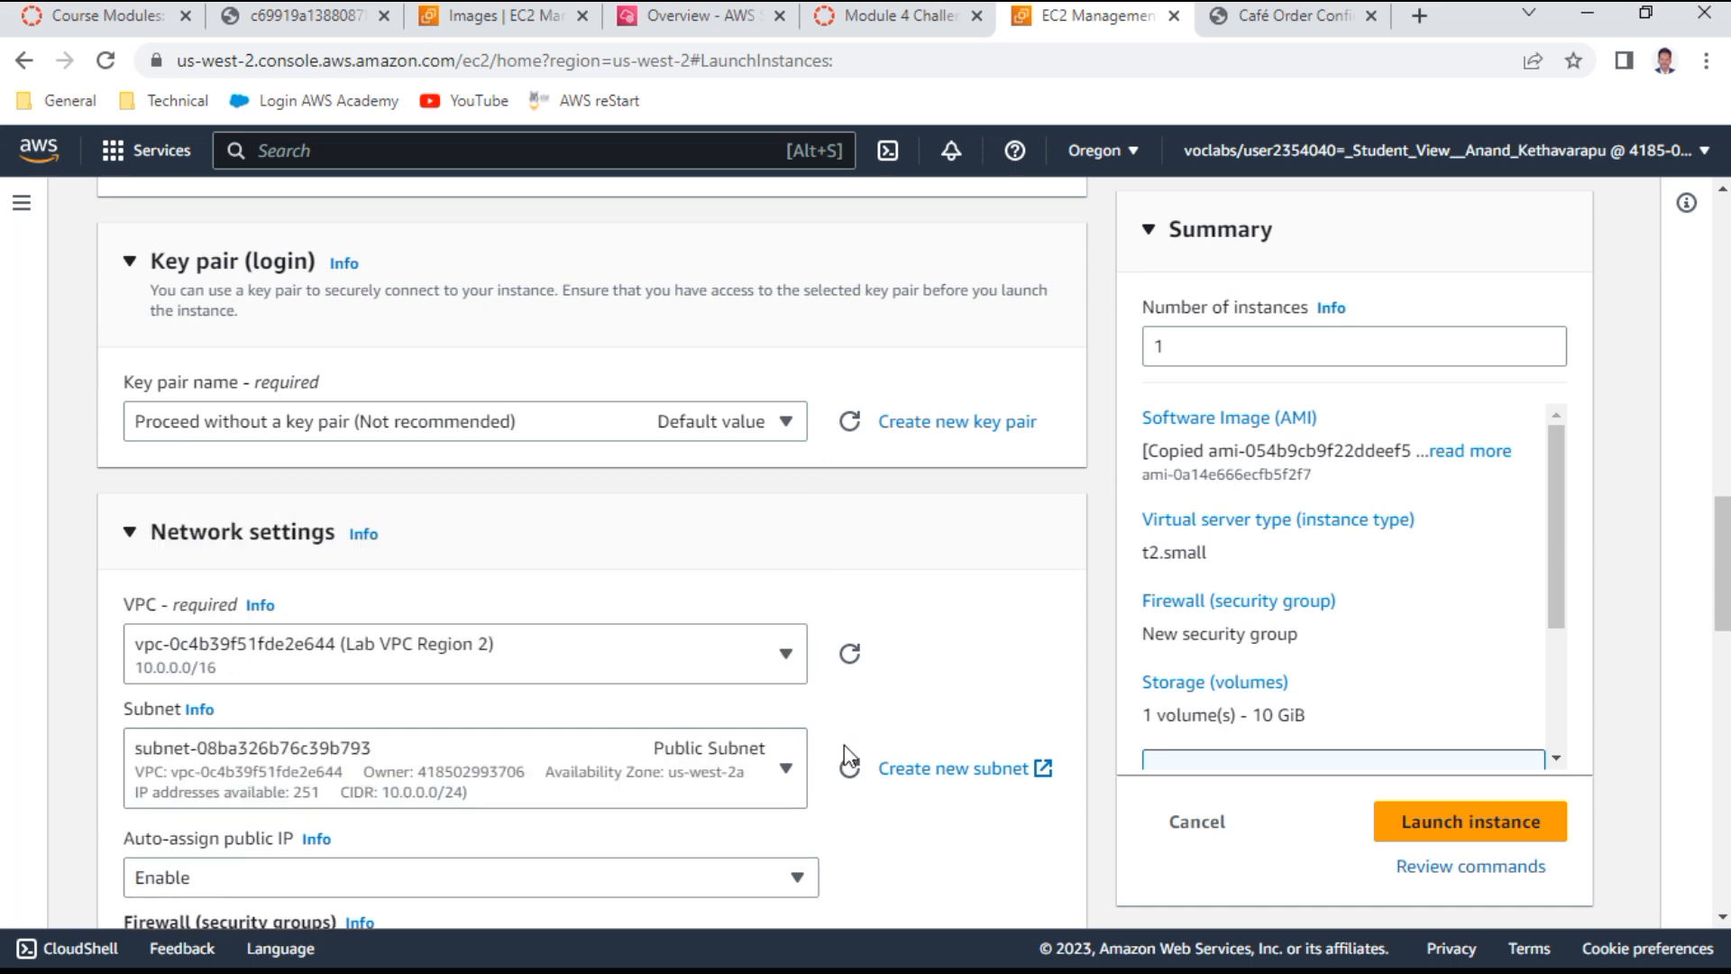
Use an existing security group for the firewall and assign the CafeSG group to the instance
scroll(846, 753, "down", 3)
scroll(815, 717, "down", 3)
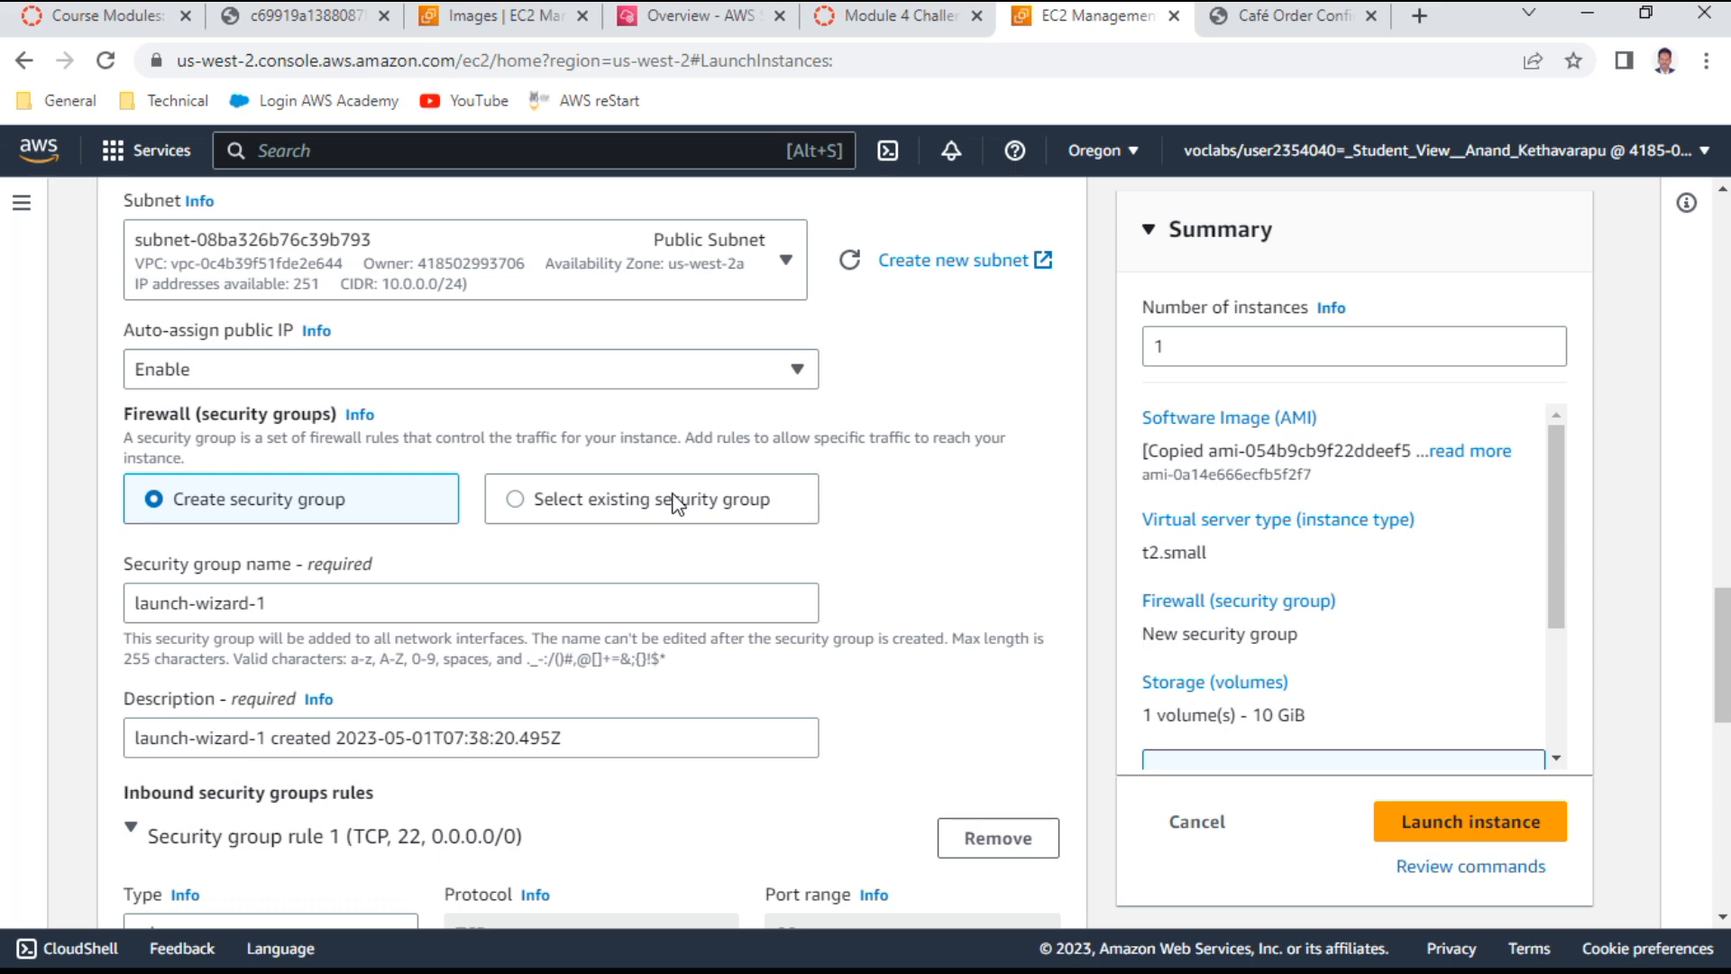
left_click(631, 500)
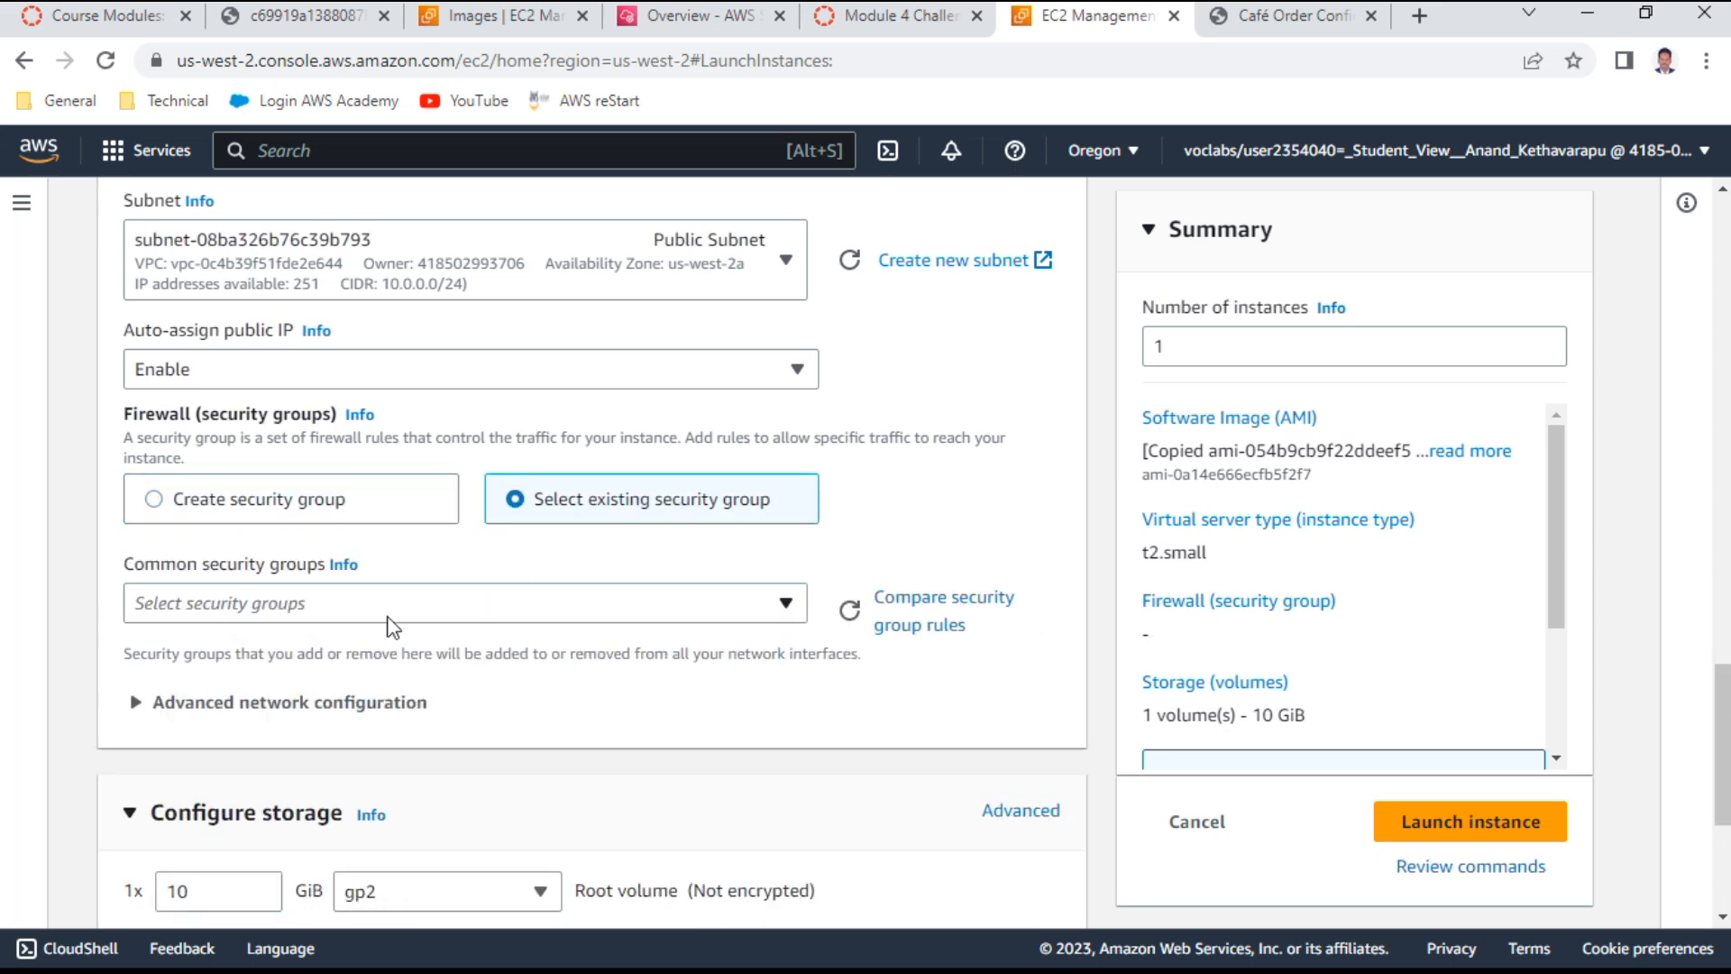
left_click(383, 599)
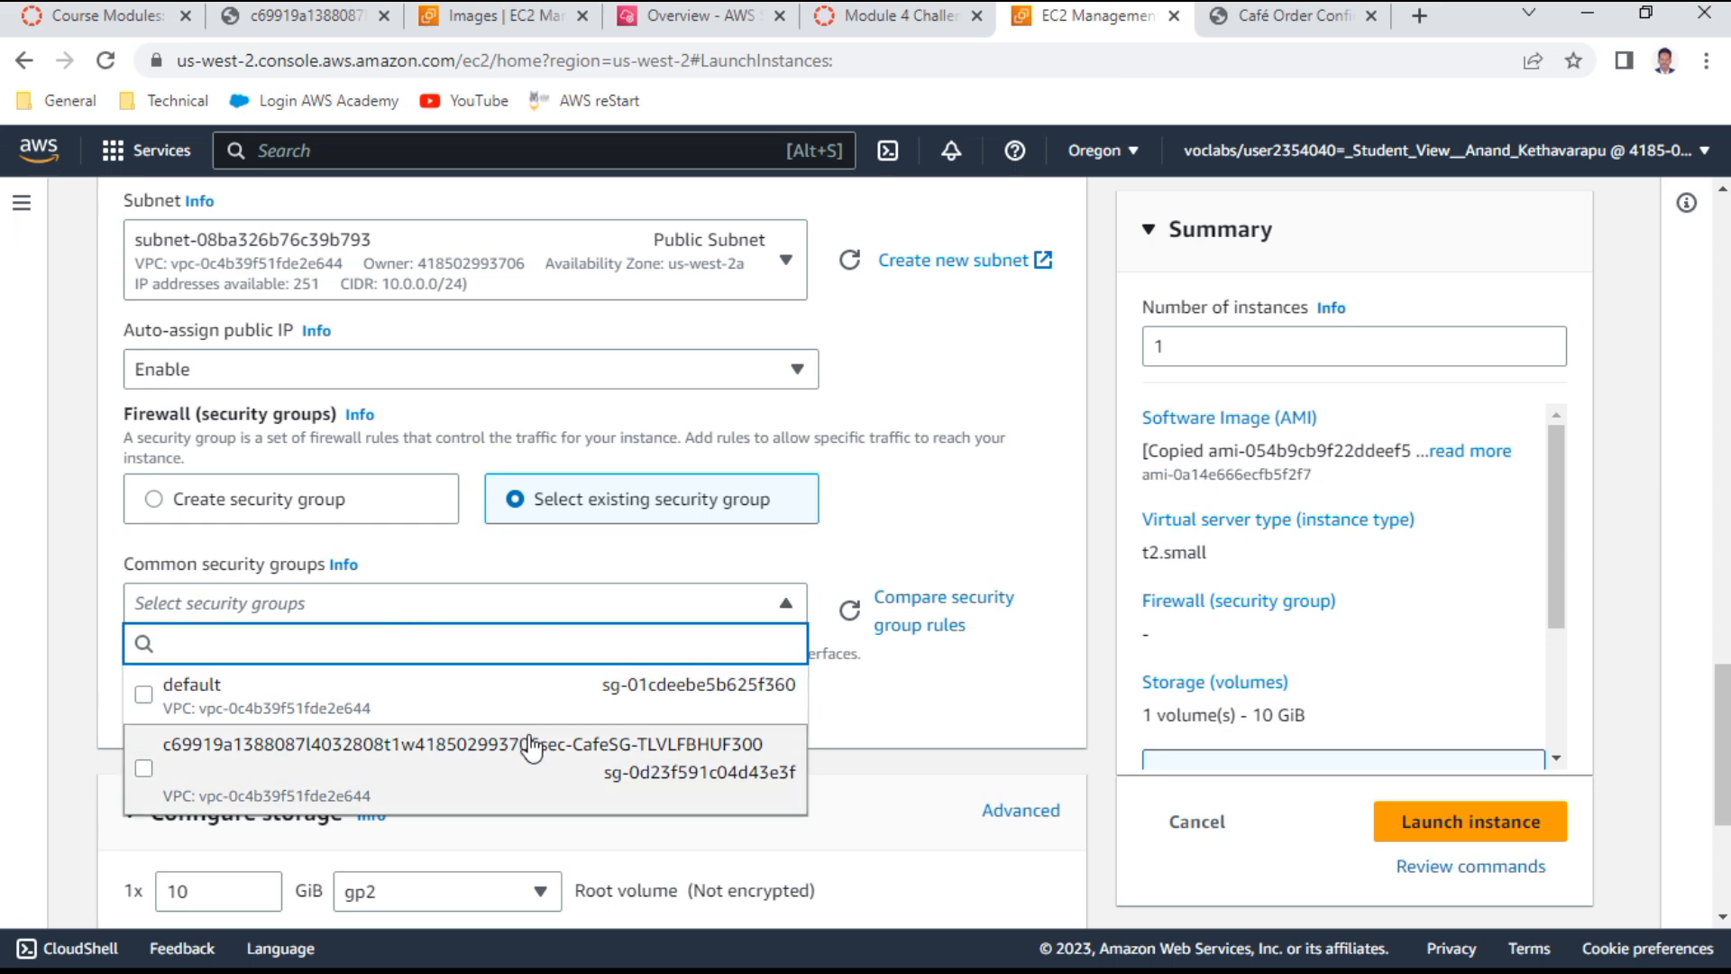
left_click(580, 759)
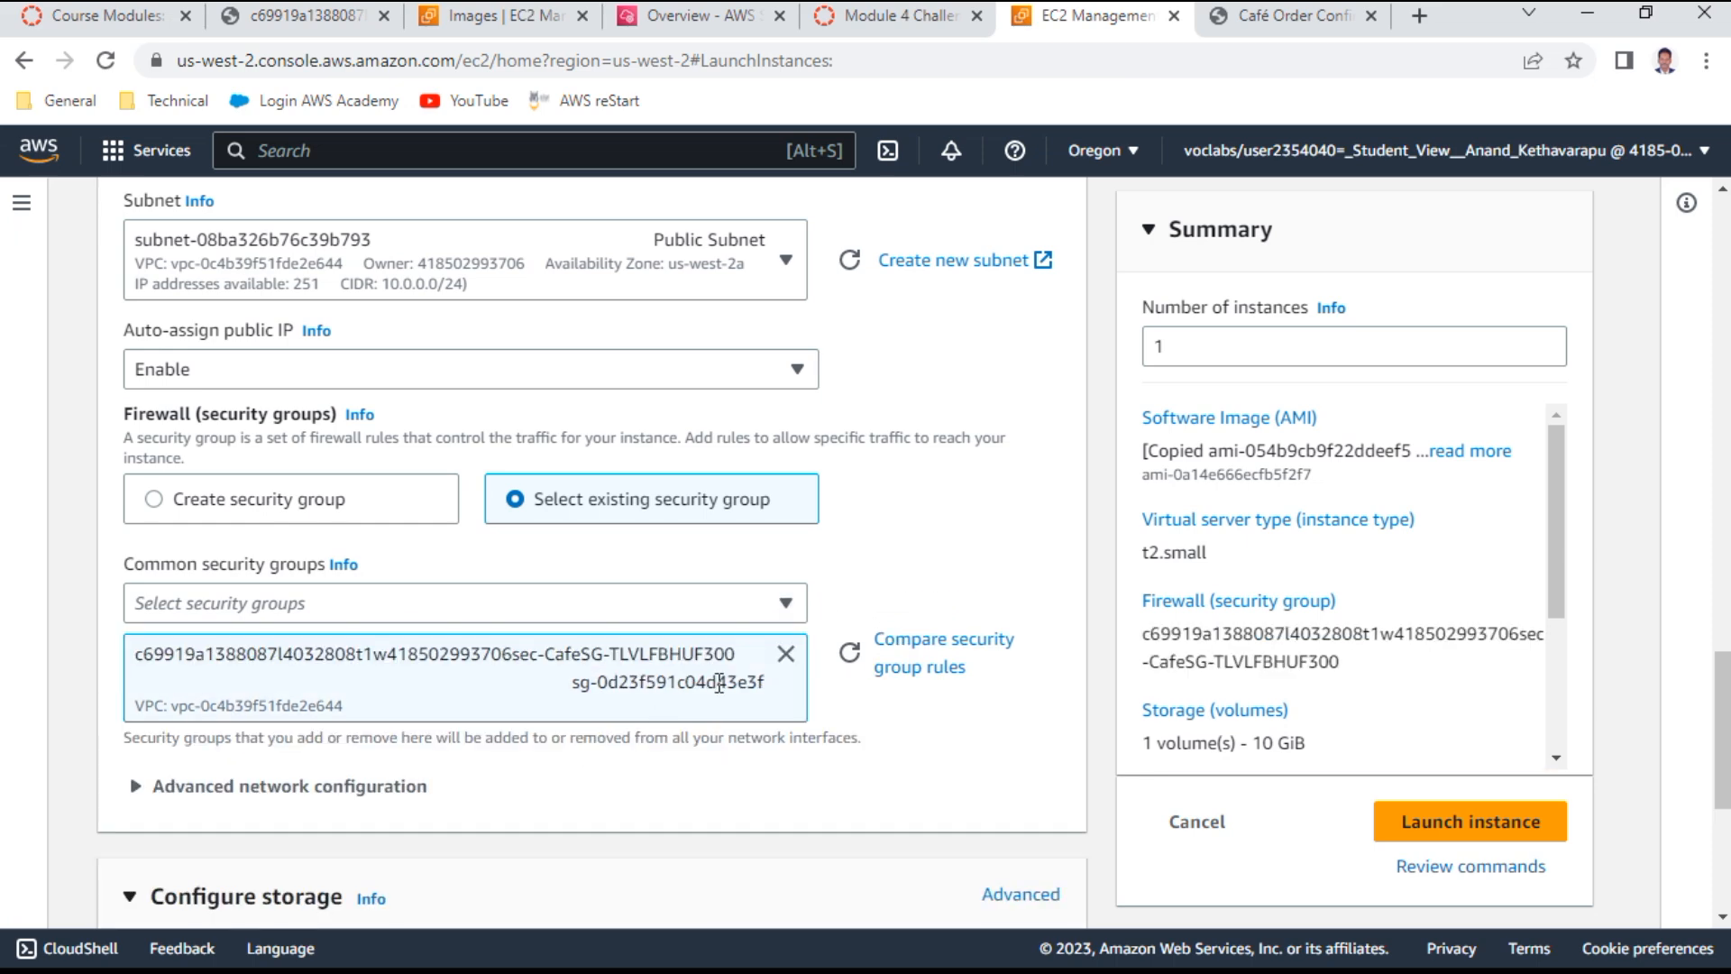
Launch the configured ProdCafeServer instance and open the Oregon region's list of instances
scroll(718, 683, "down", 5)
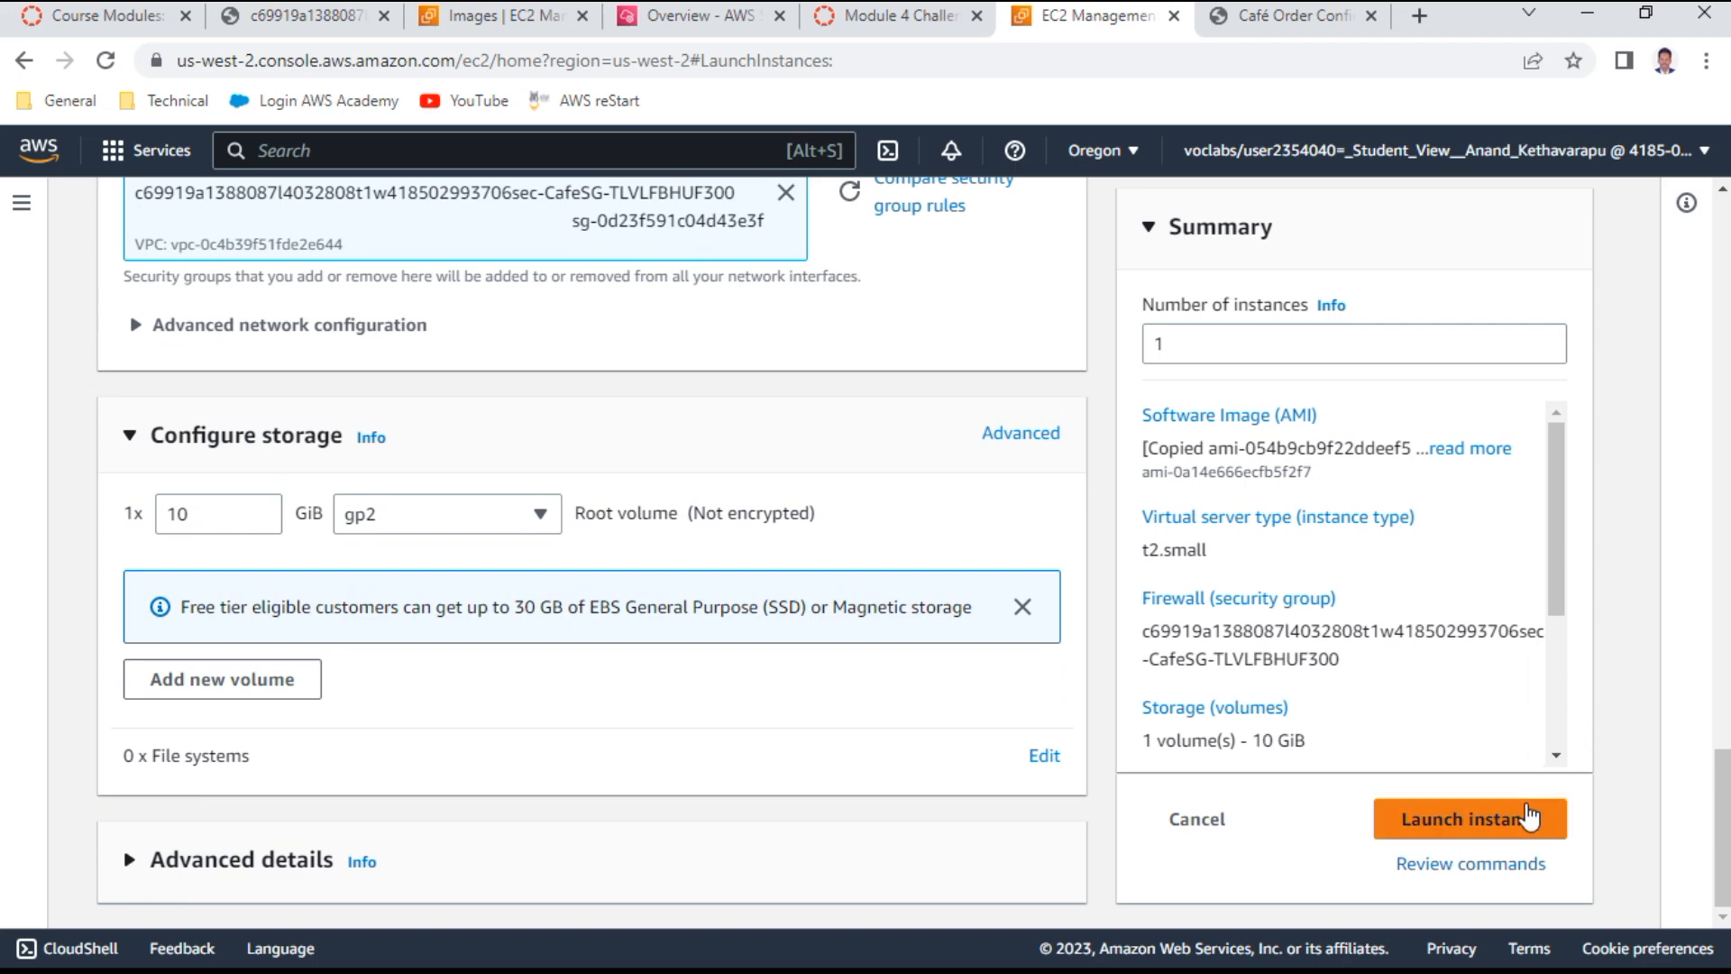
left_click(1529, 815)
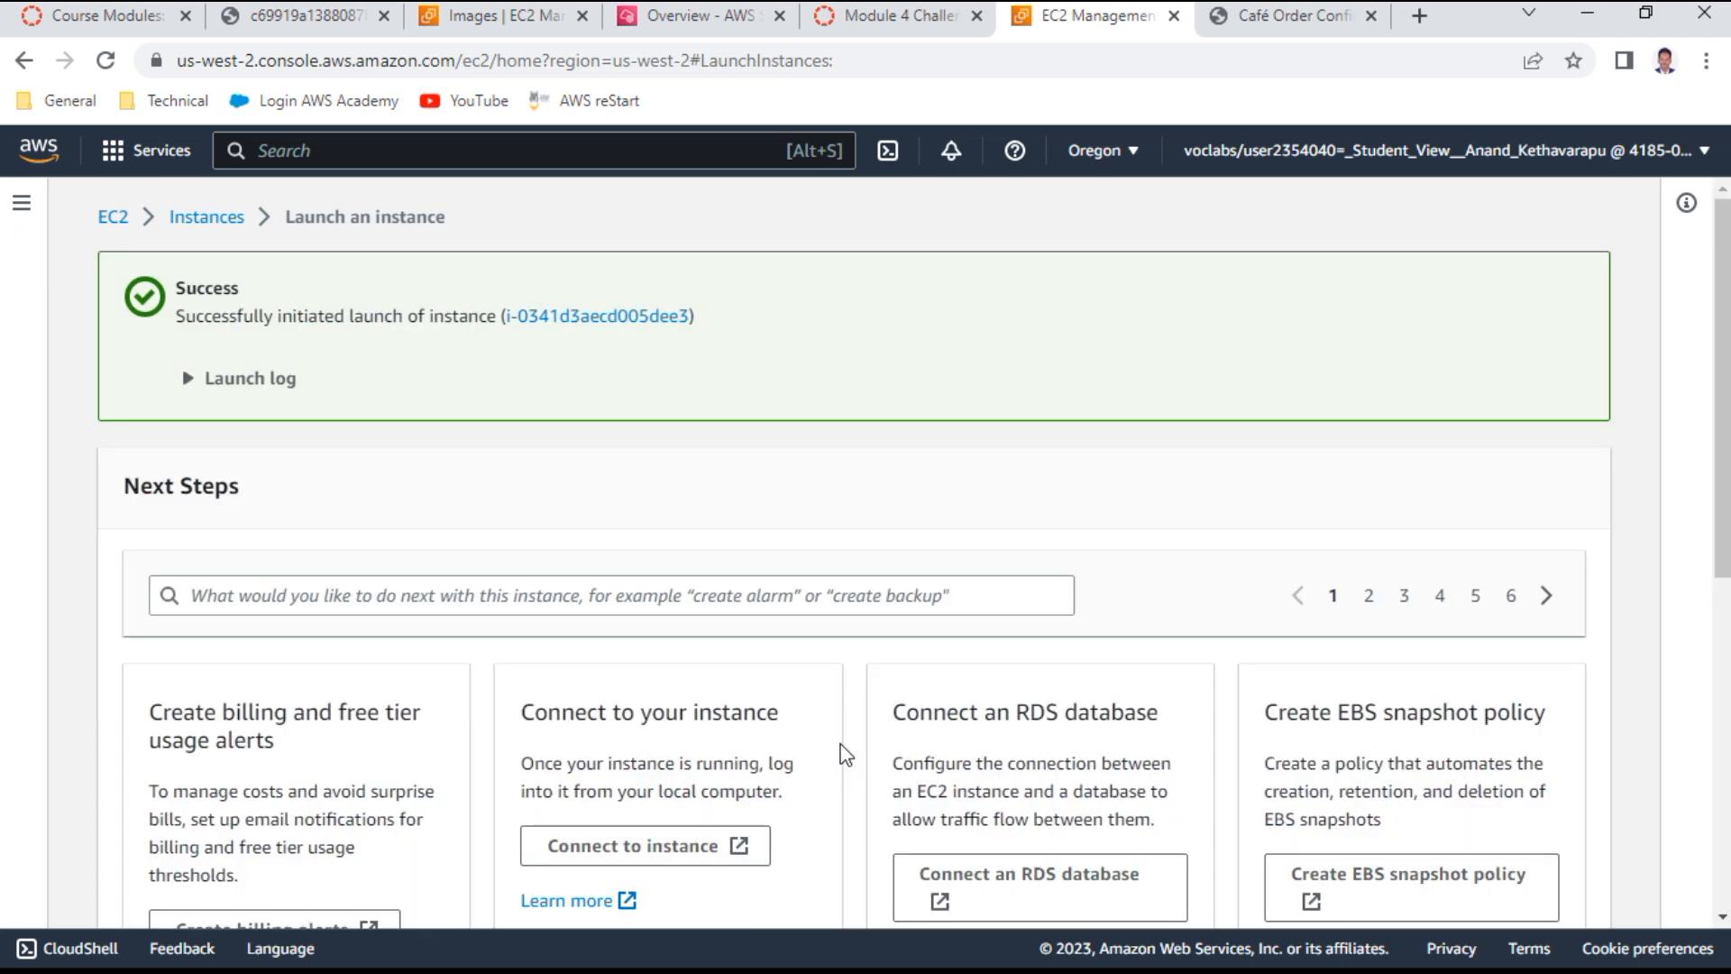
left_click(224, 221)
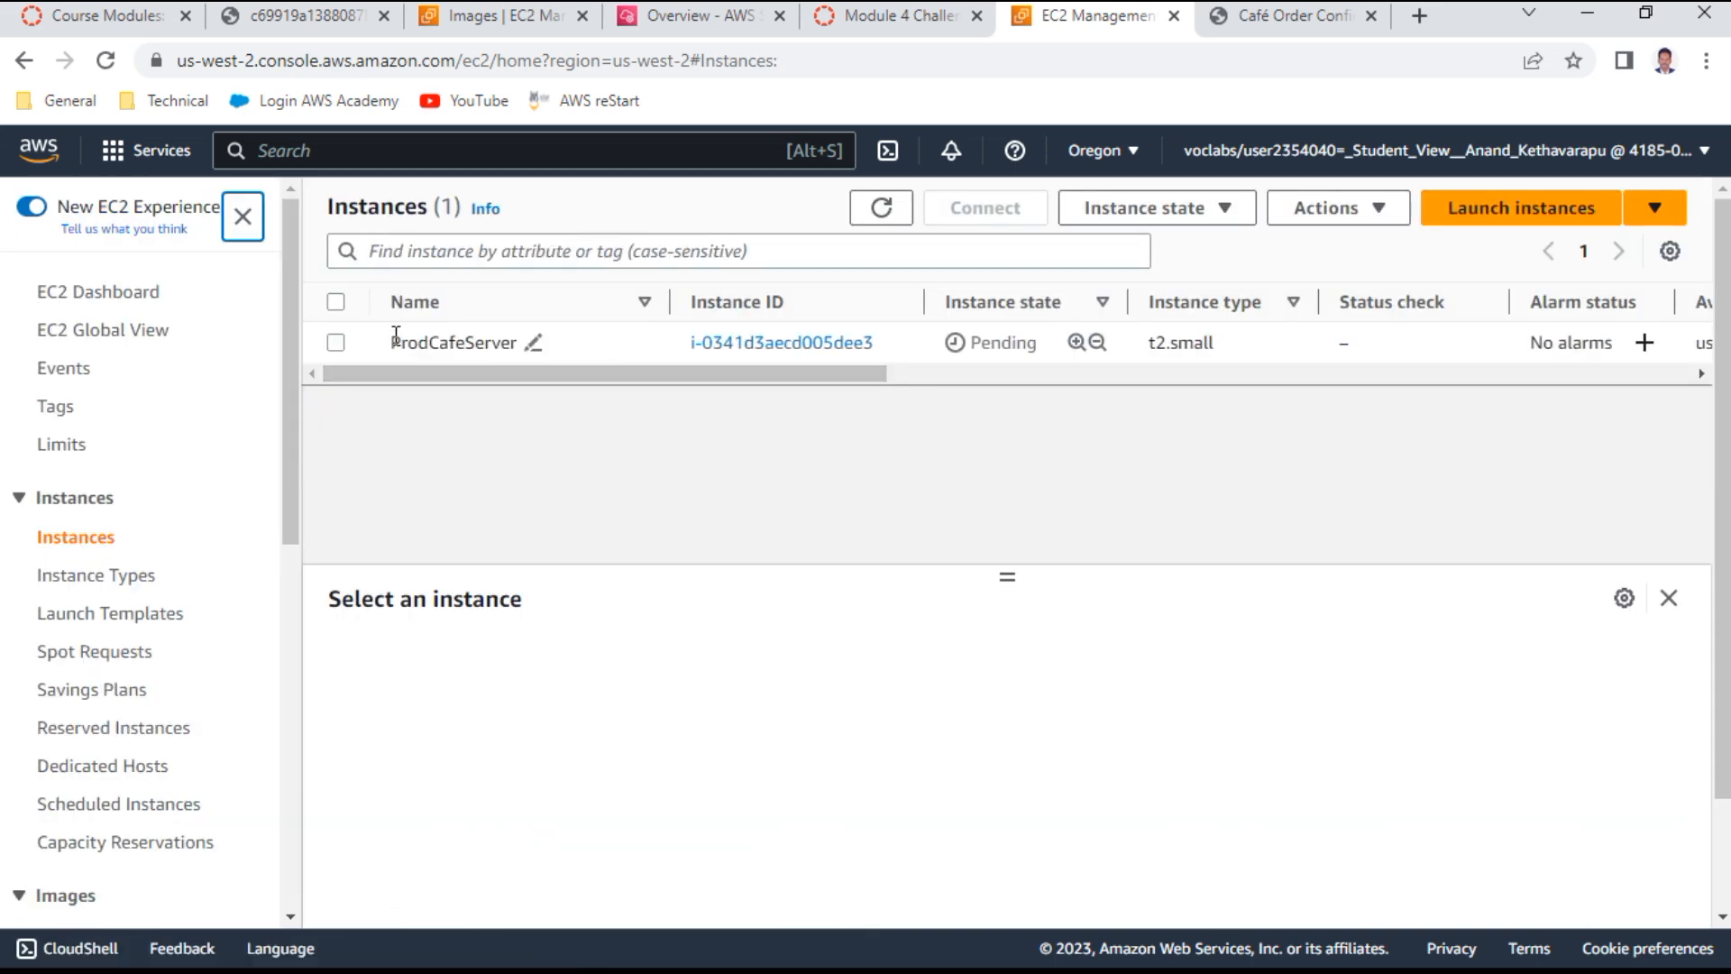
left_click(335, 342)
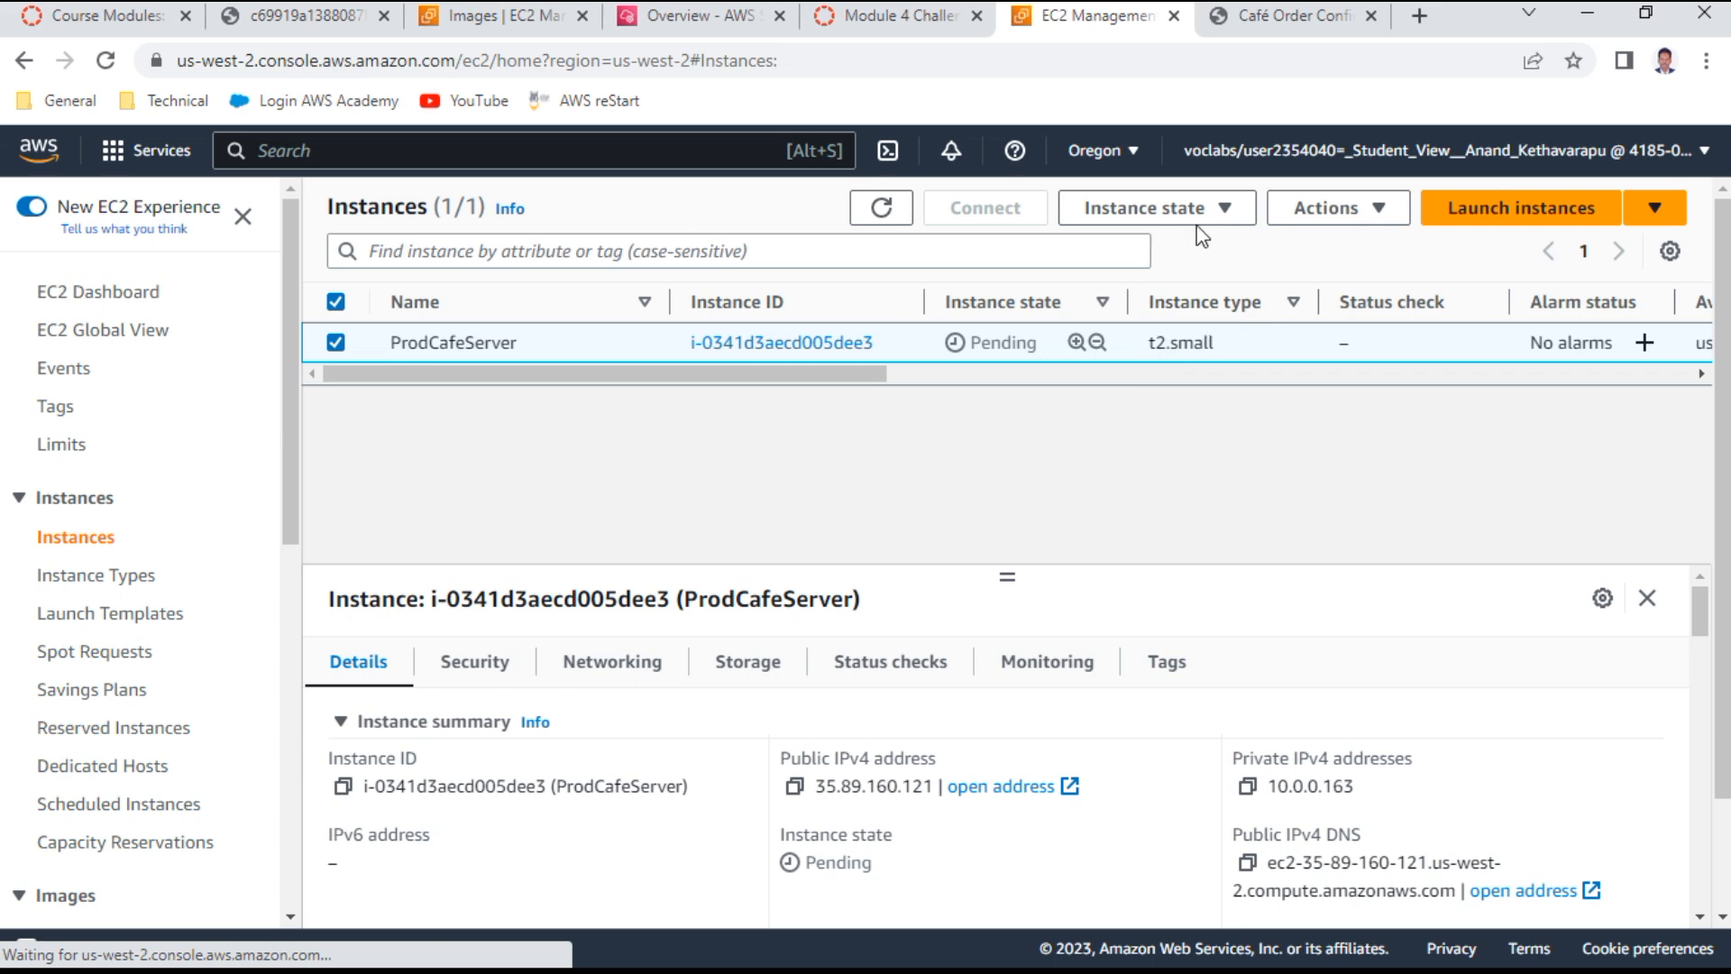
left_click(1327, 217)
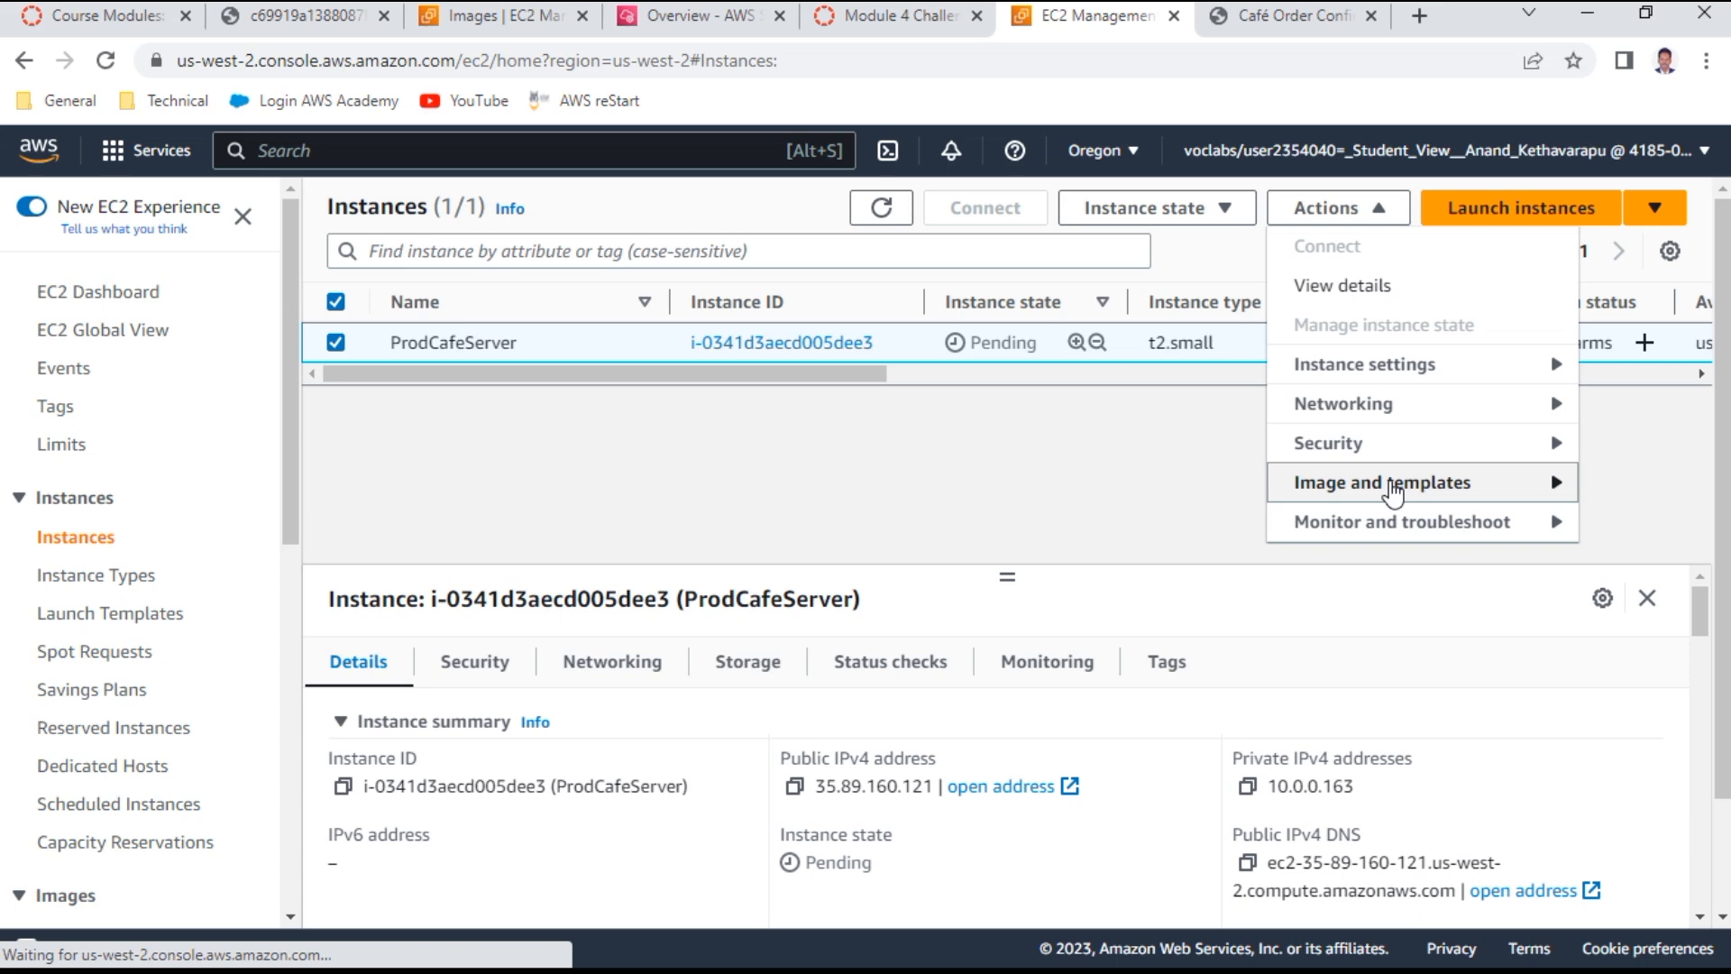
left_click(1386, 446)
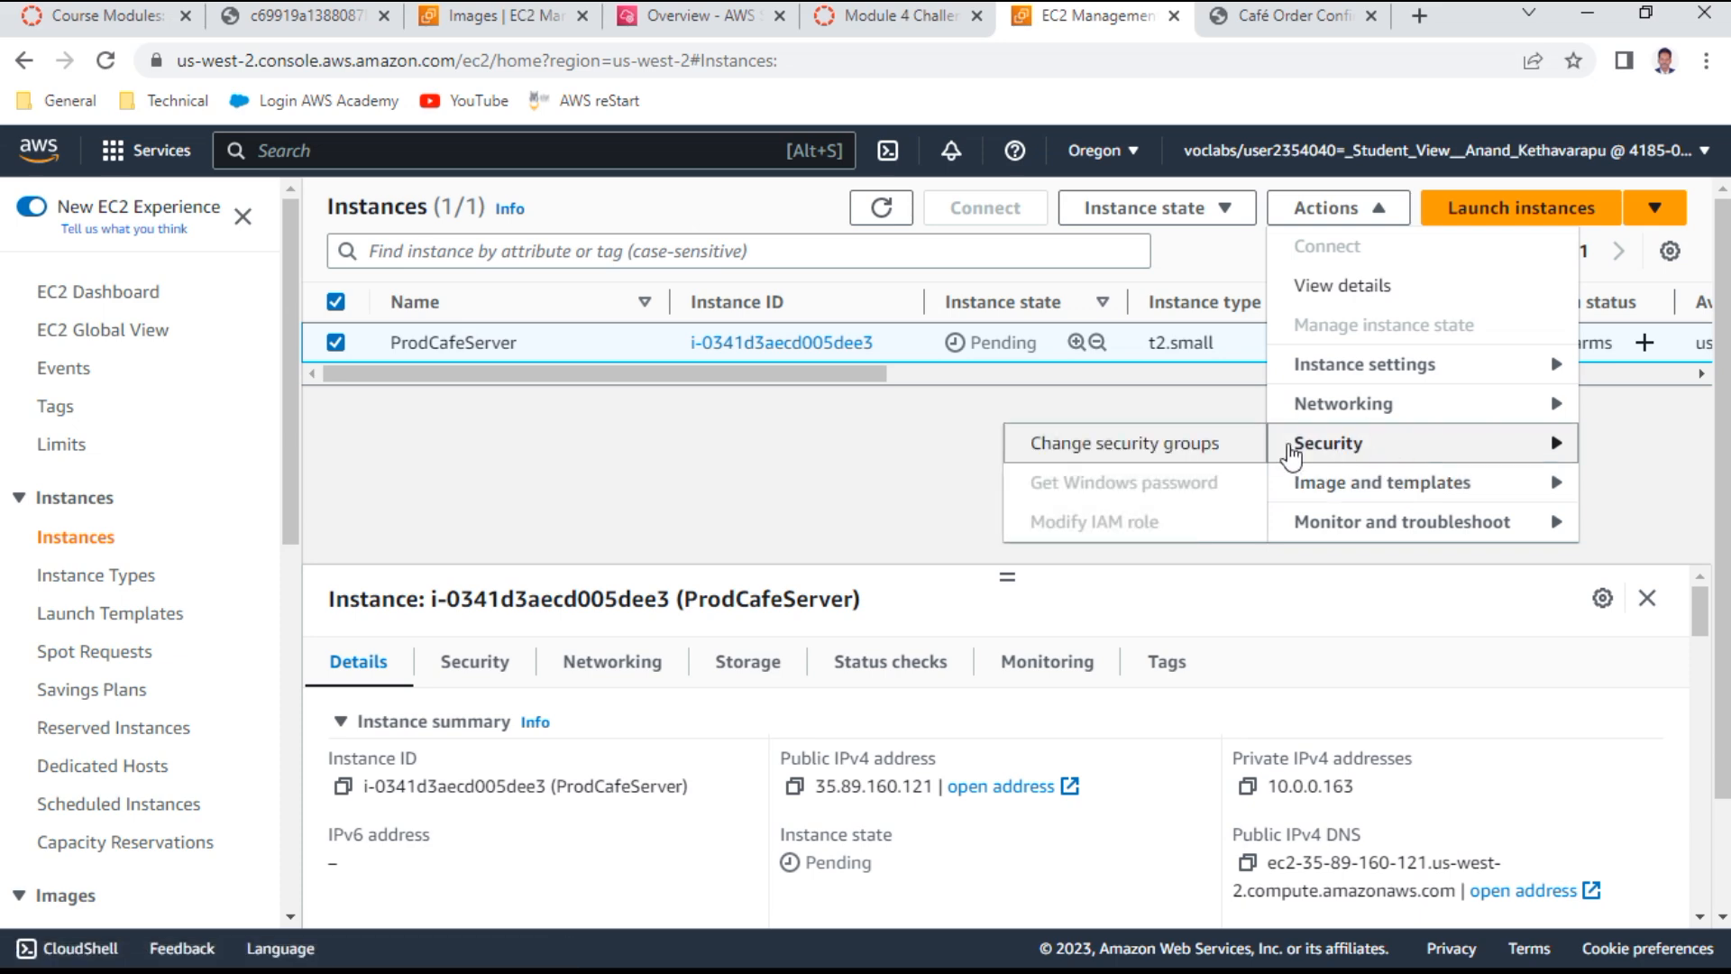
left_click(876, 479)
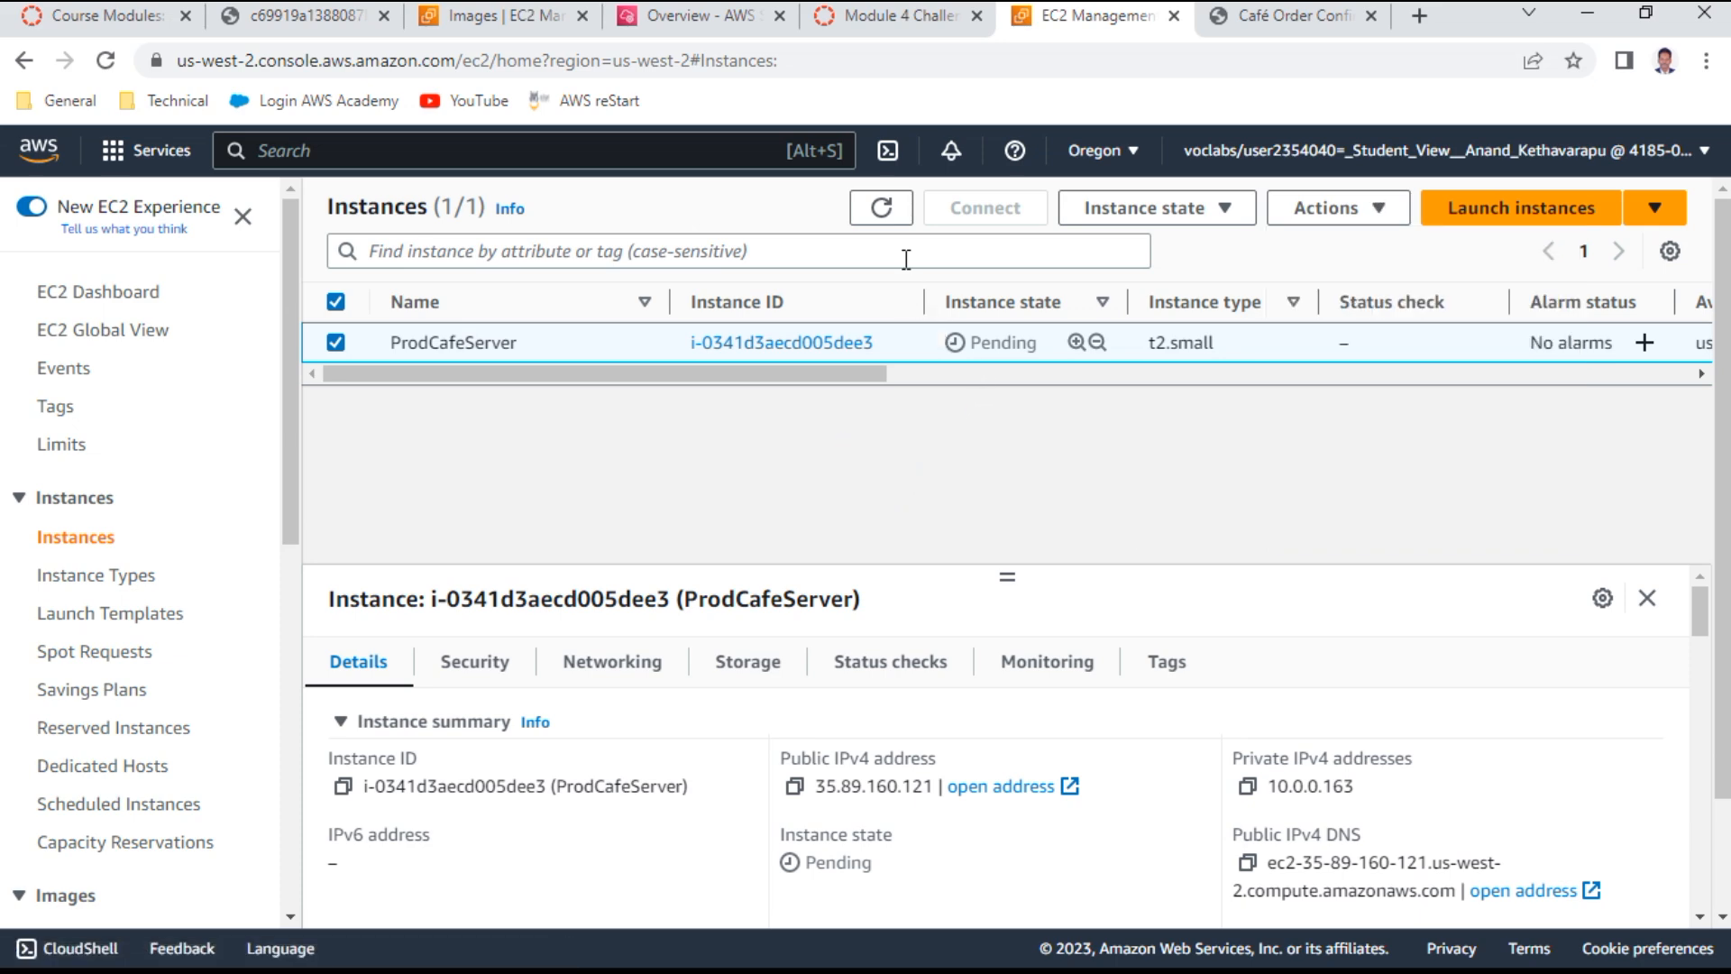
left_click(894, 214)
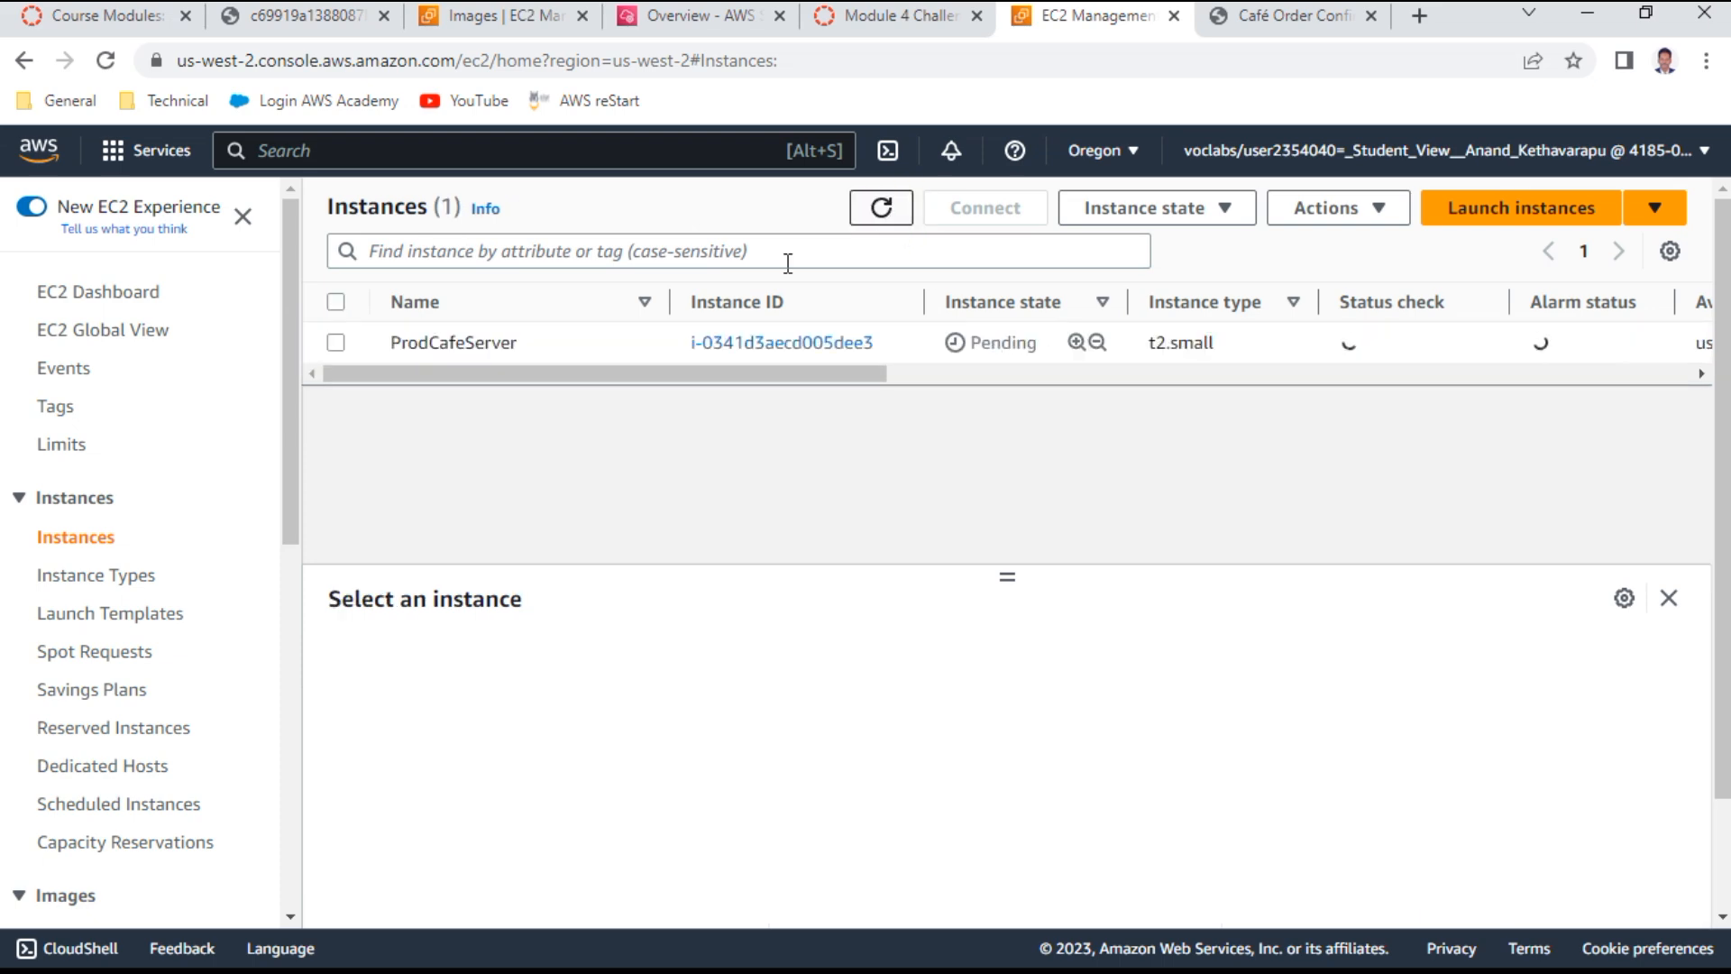
Copy ProdCafeServer's public IPv4 address and load 35.89.160.121/cafe/index.php in a new browser tab
left_click(335, 343)
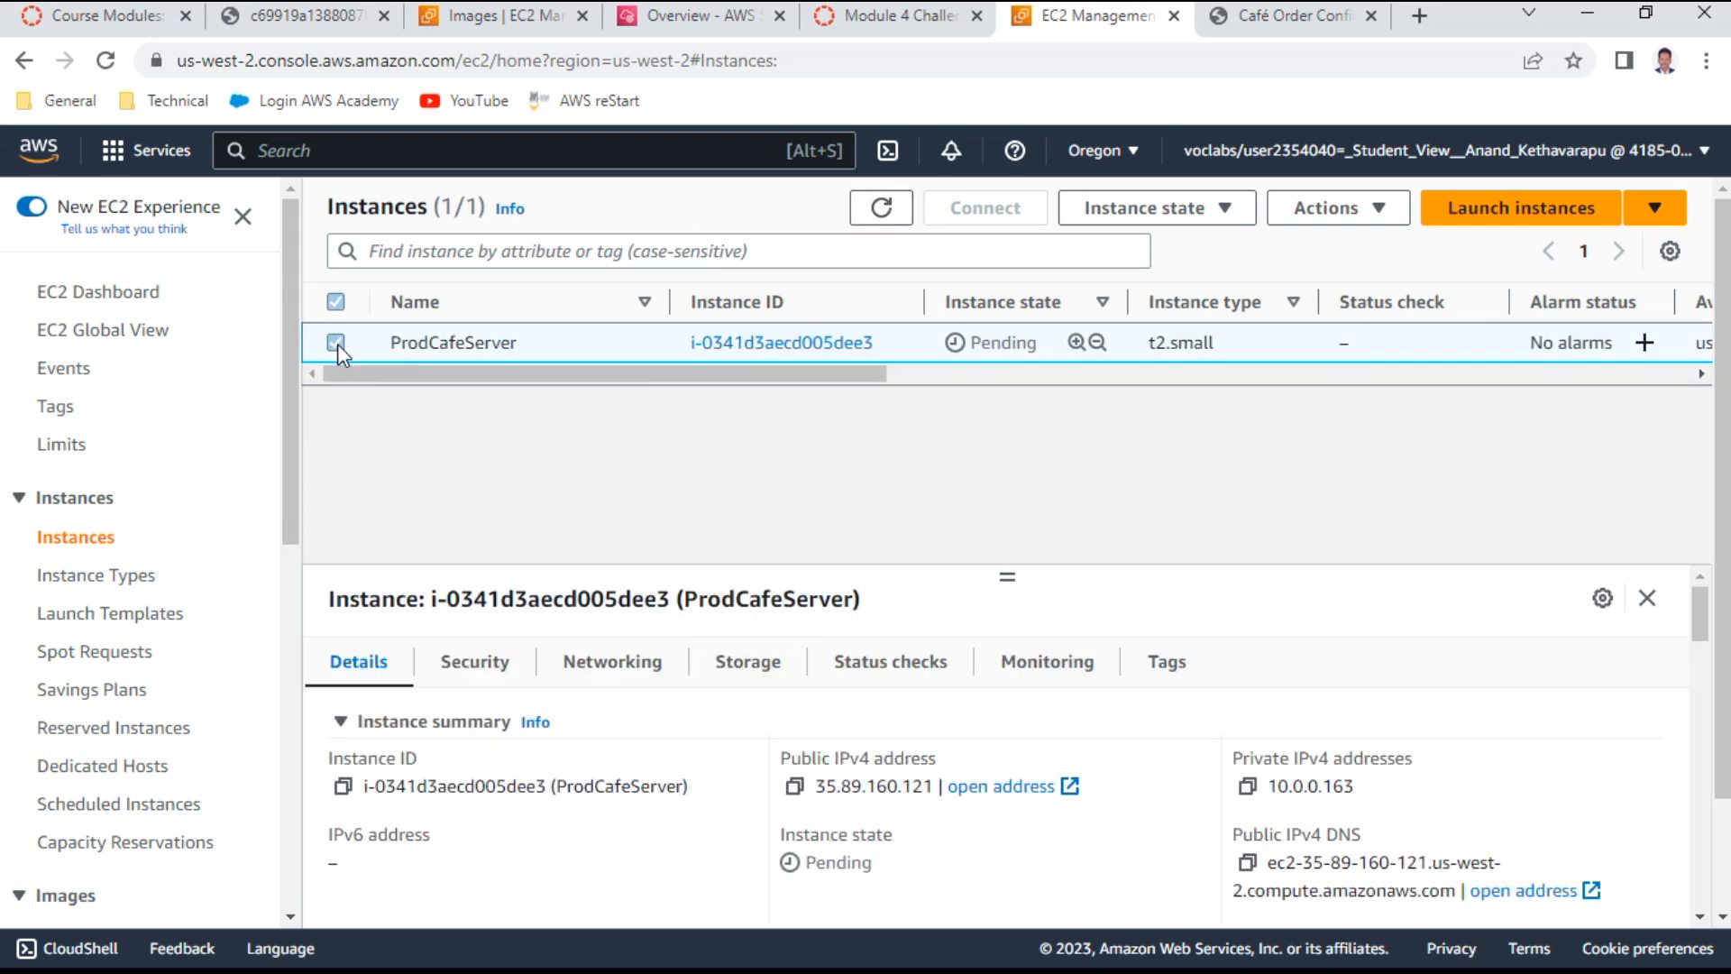
left_click(792, 785)
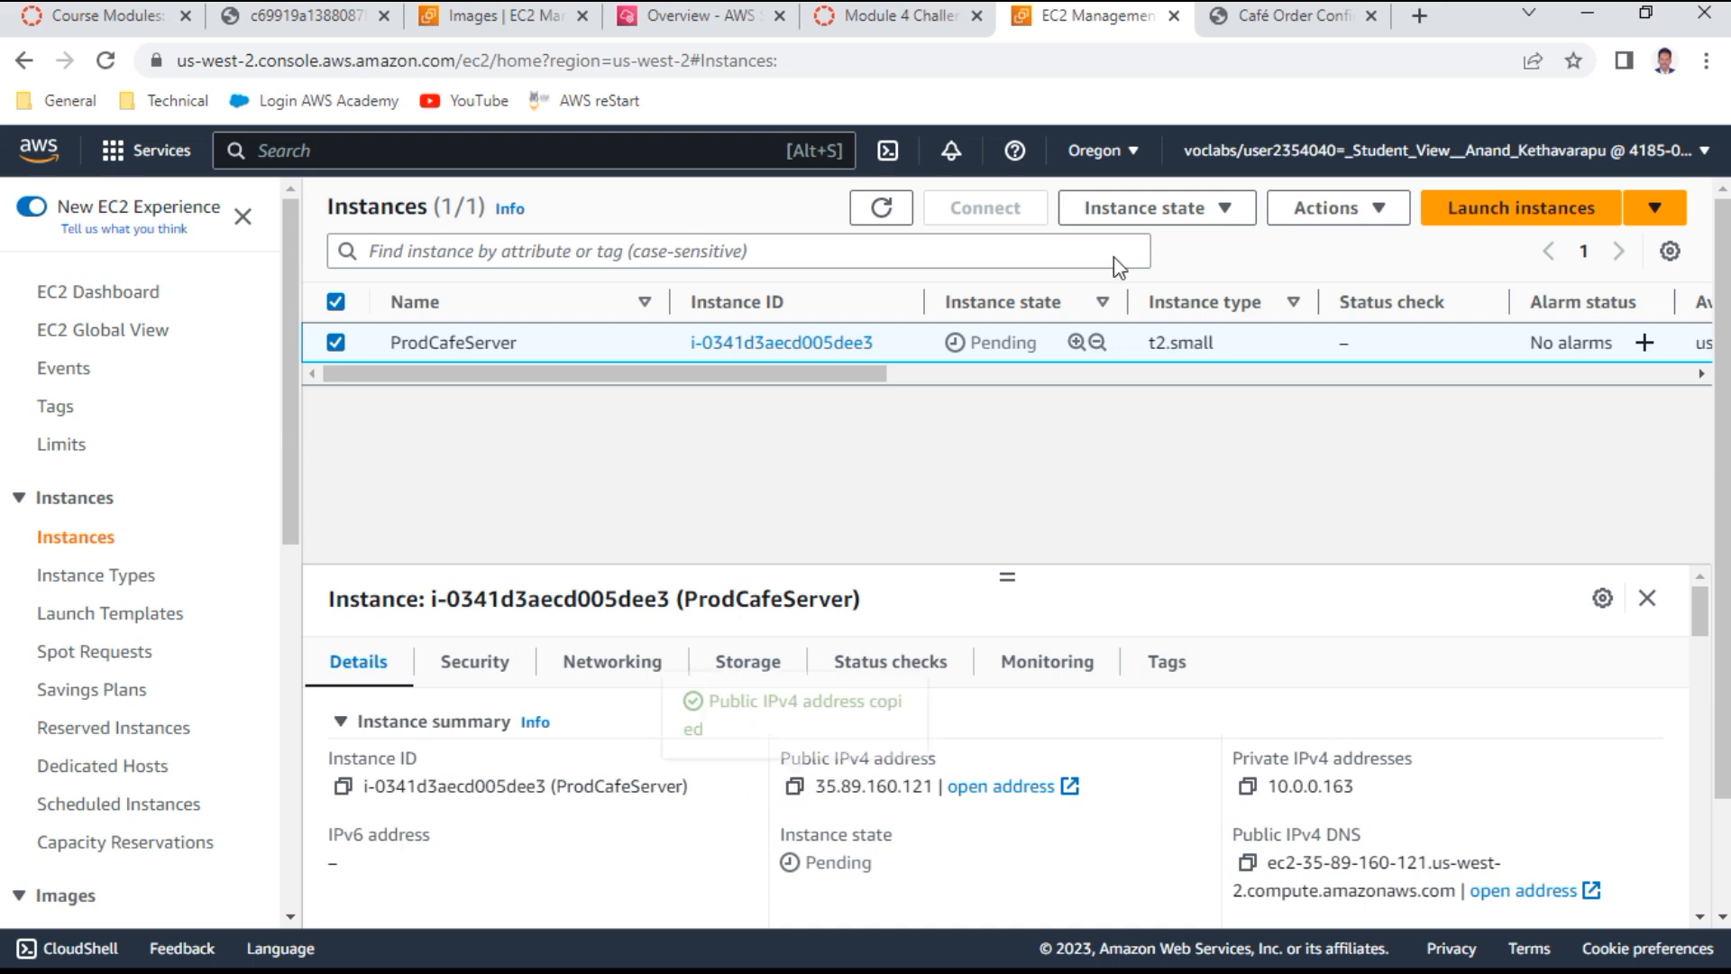
left_click(1420, 15)
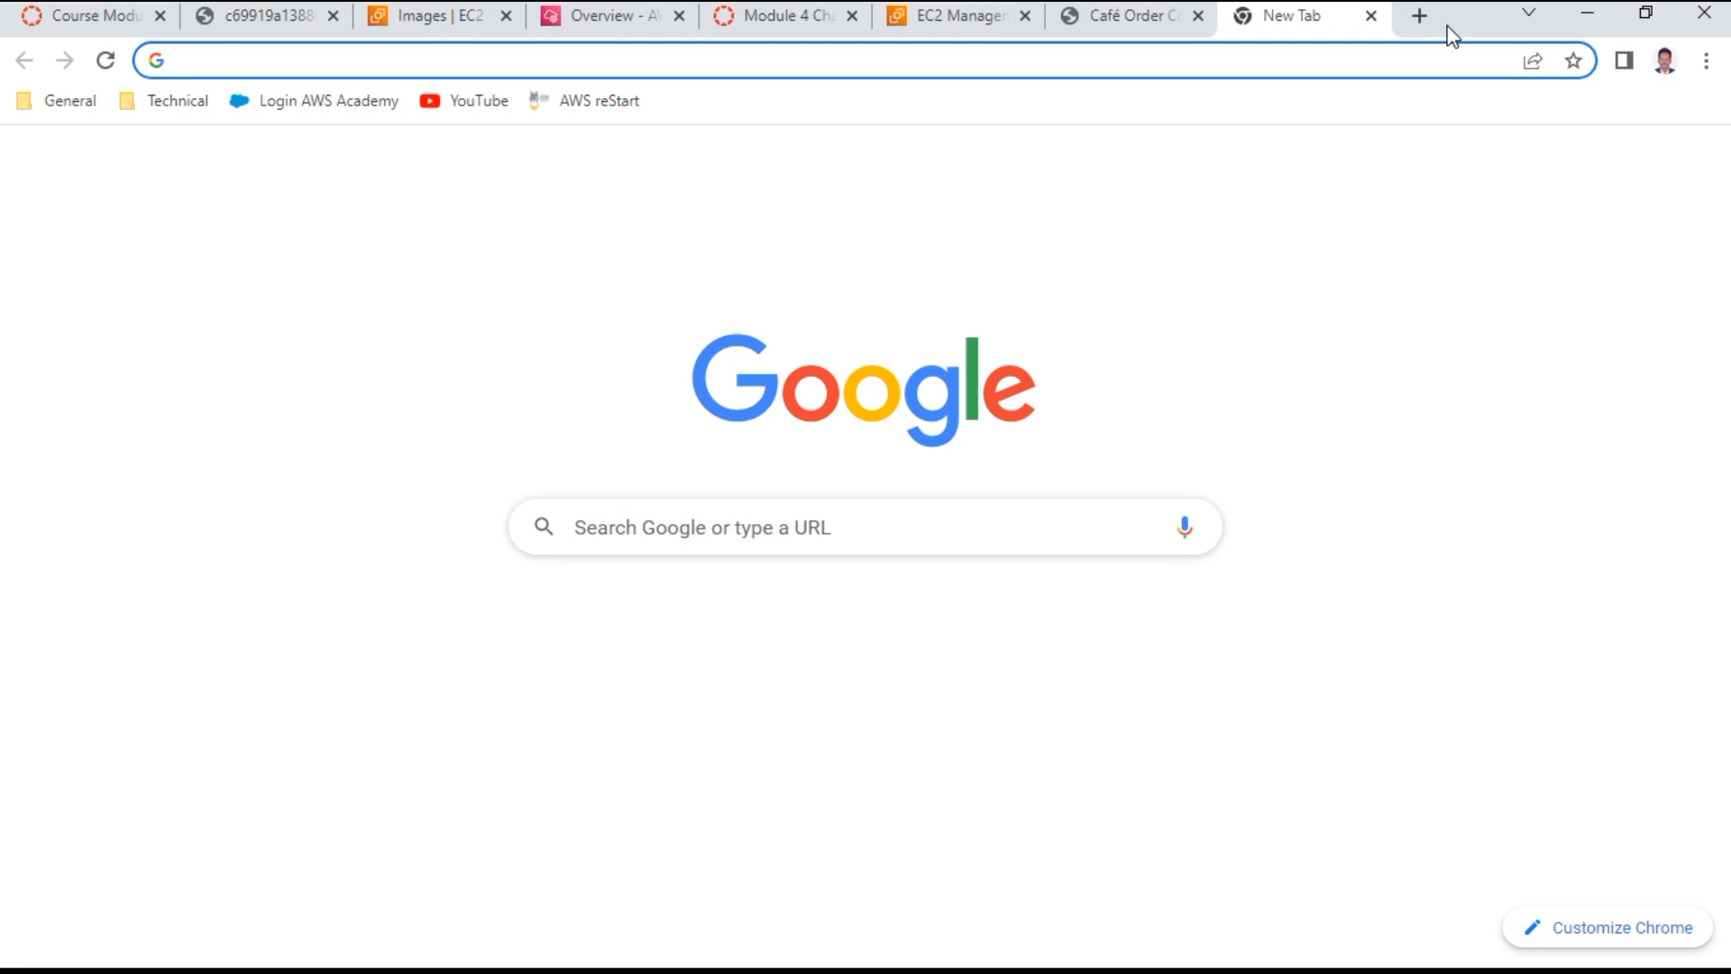
key("ctrl+v")
type("/")
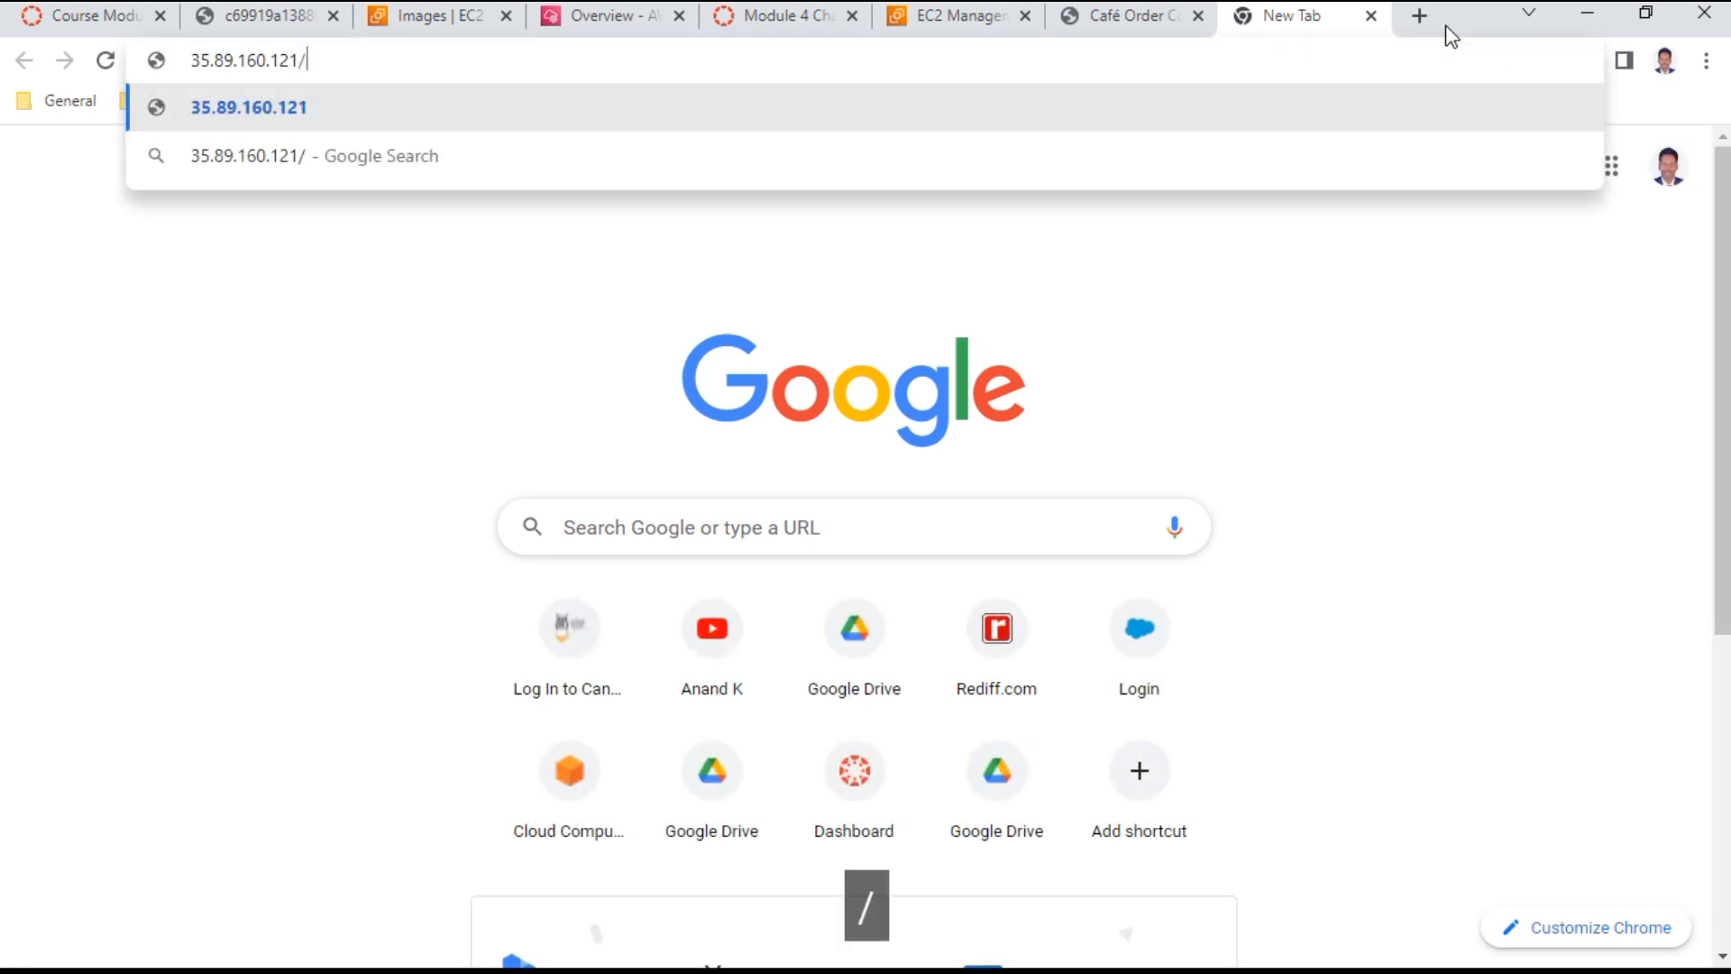
type("cafe/")
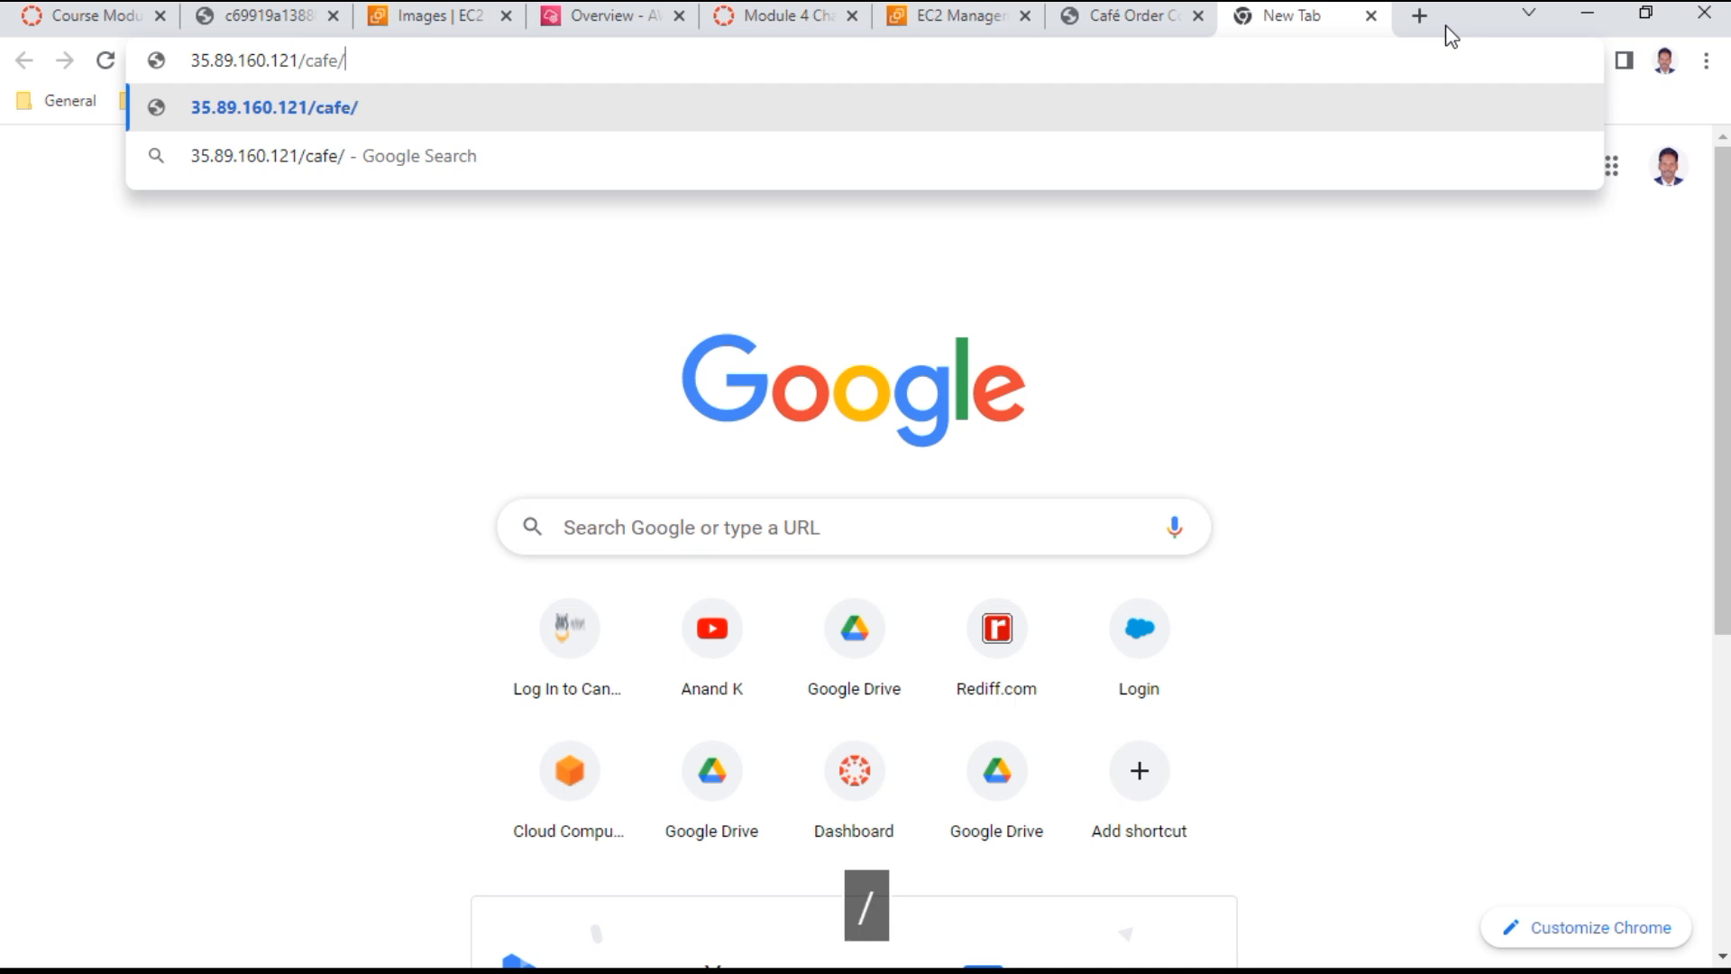
type("index")
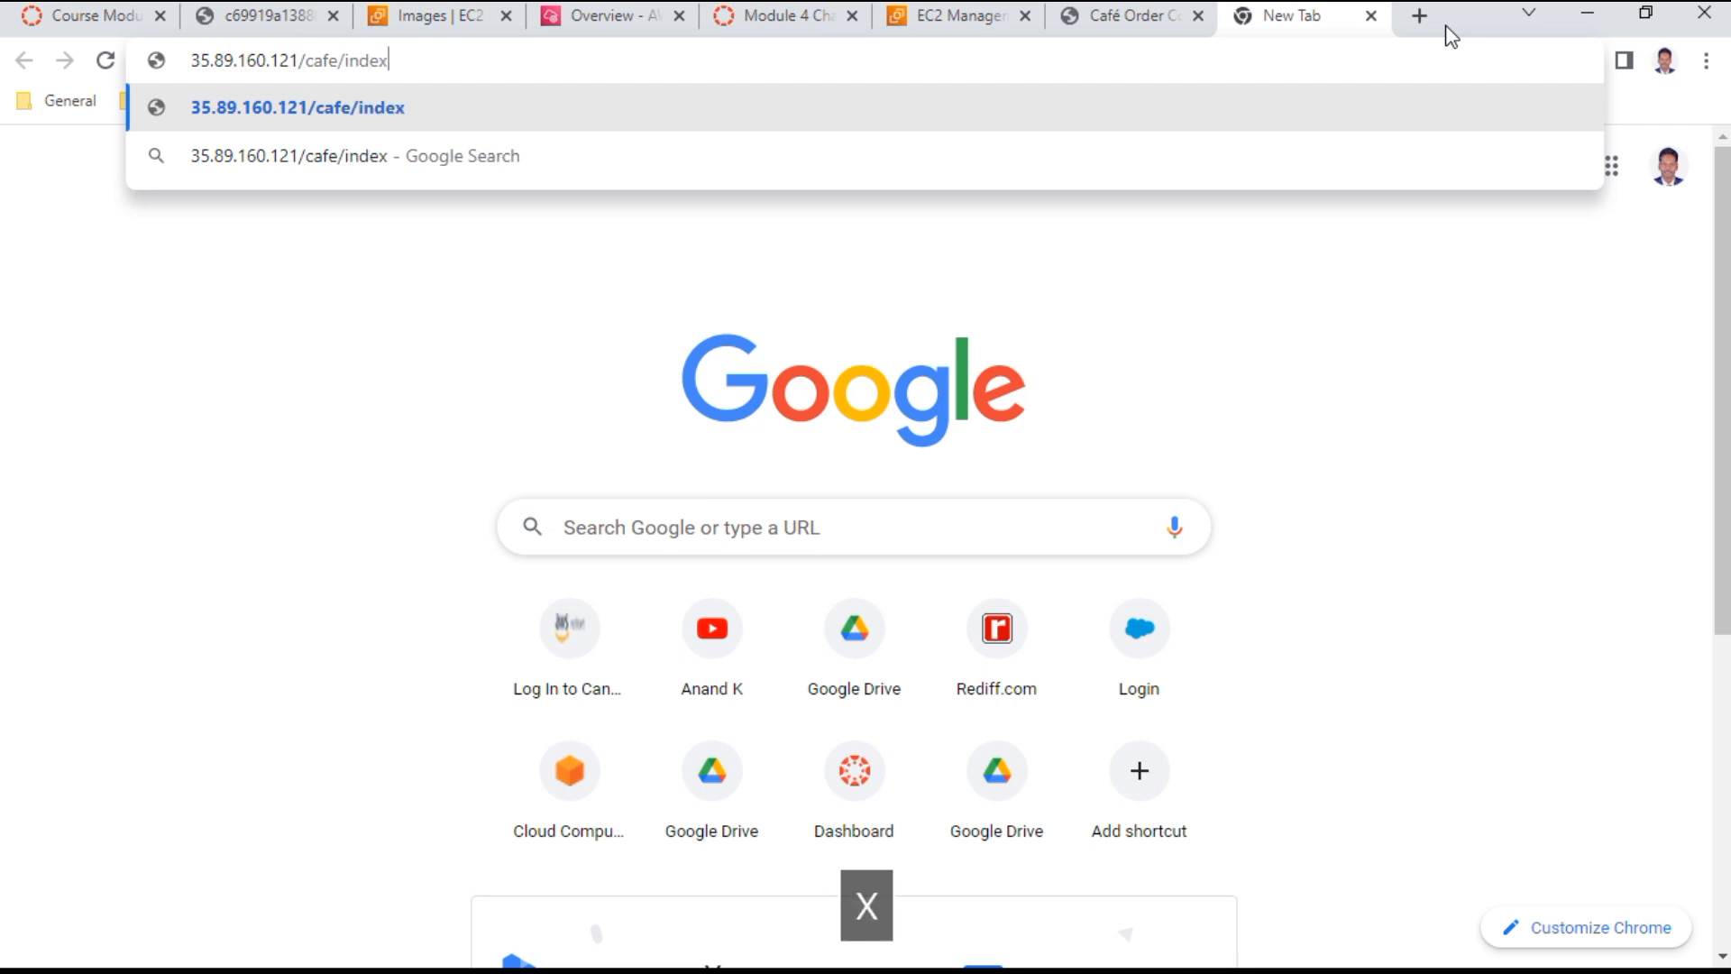
type(".php")
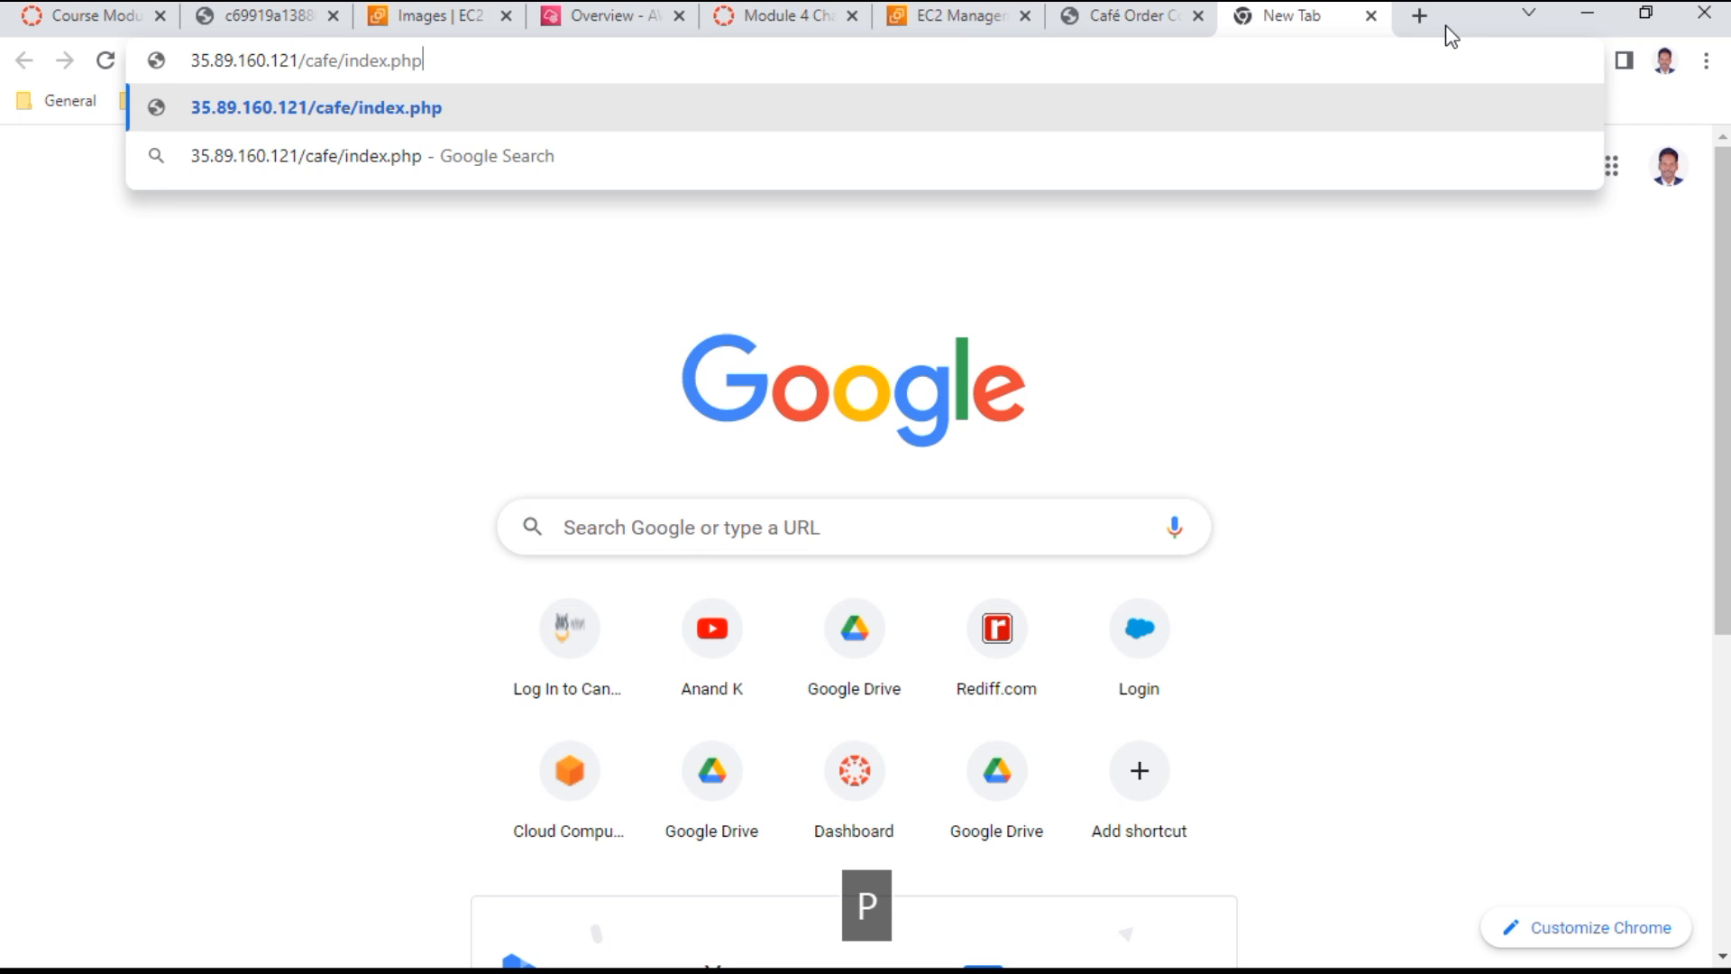
key("Return")
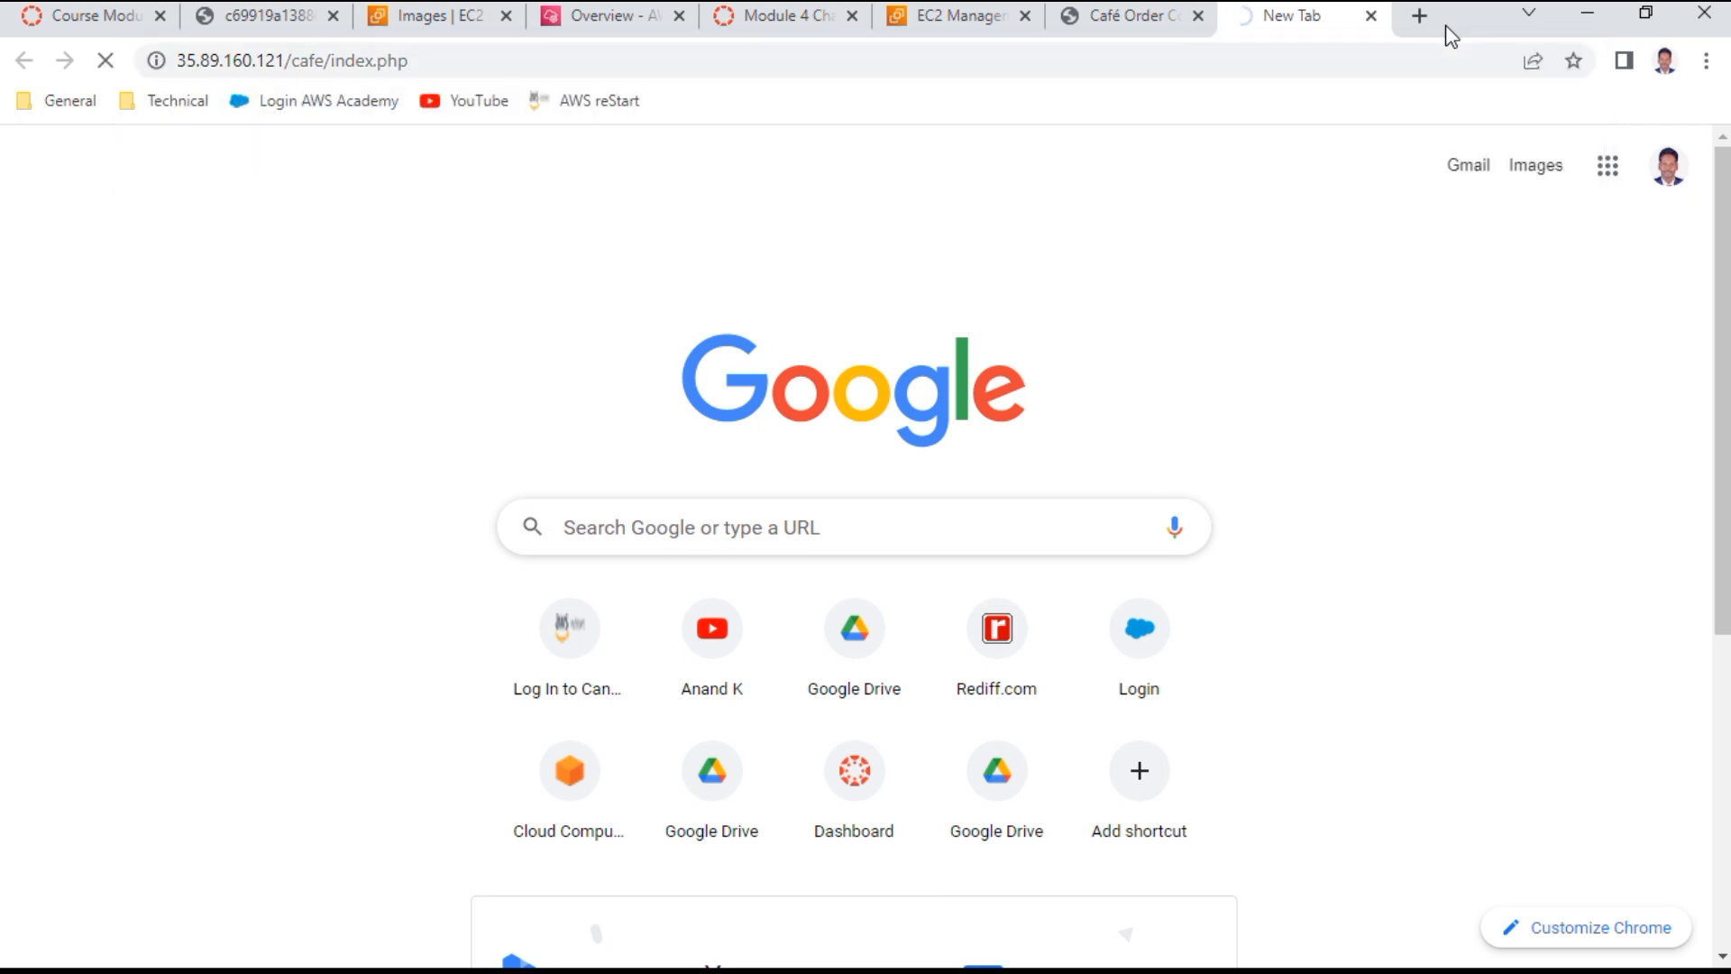
Attach the CafeRole IAM role to the ProdCafeServer instance
left_click(1138, 23)
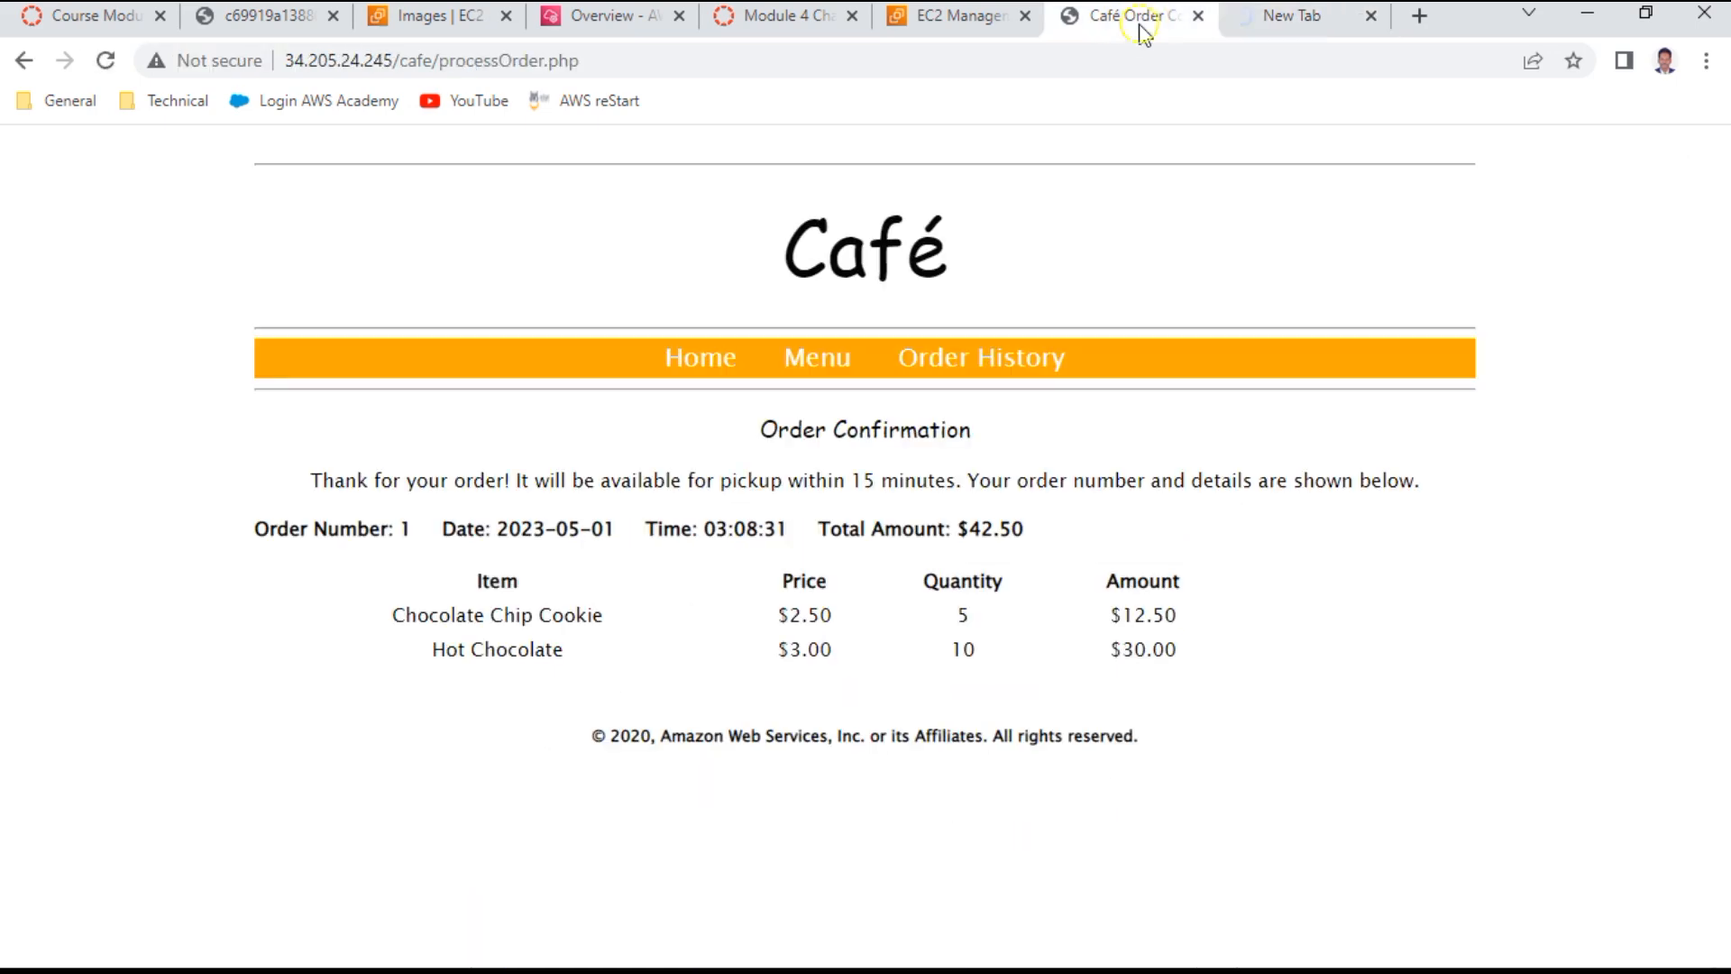
left_click(977, 20)
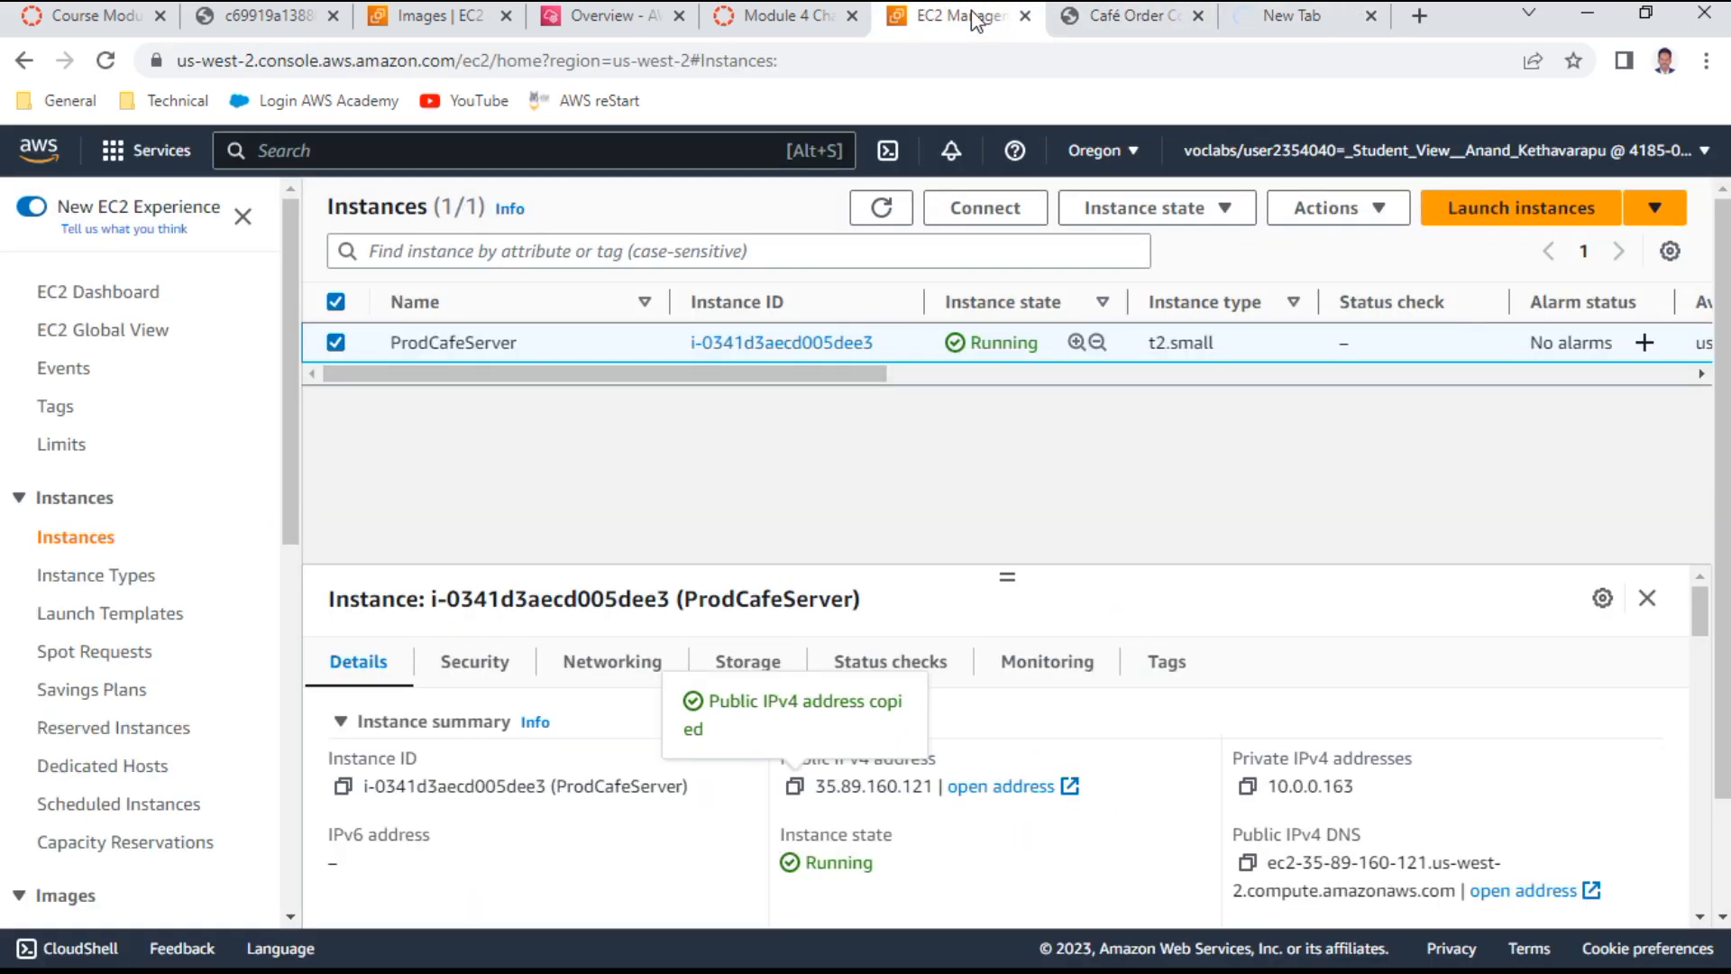
left_click(1321, 216)
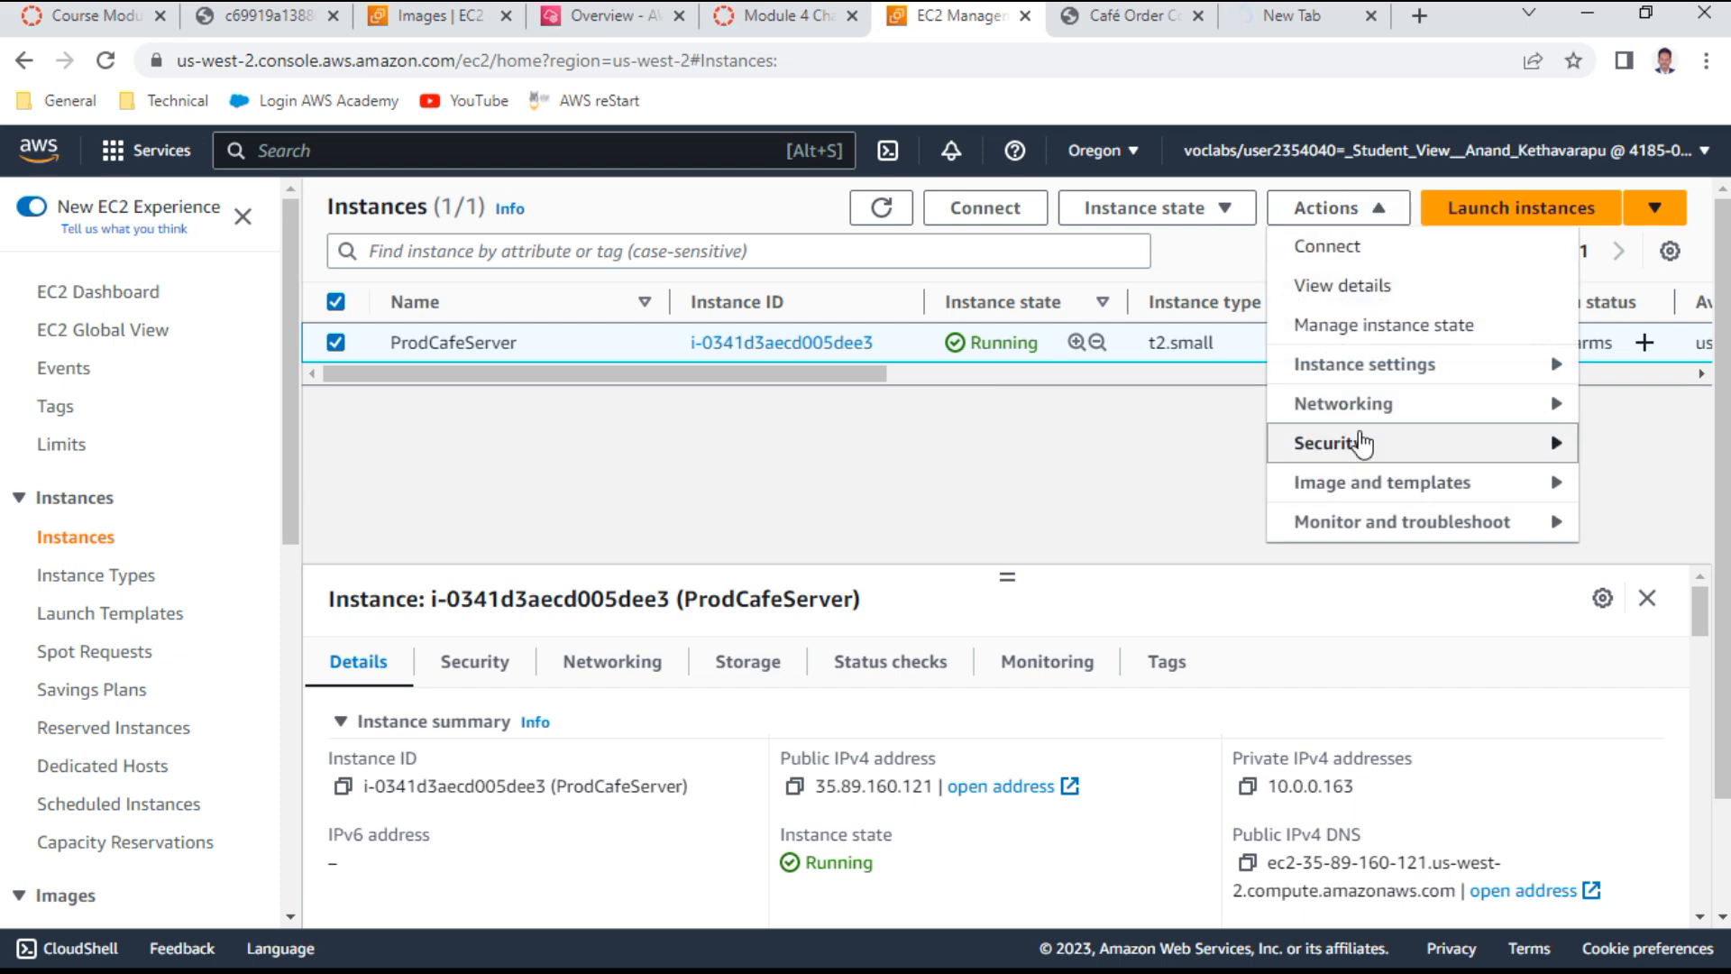
mouse_move(1362, 443)
left_click(1108, 525)
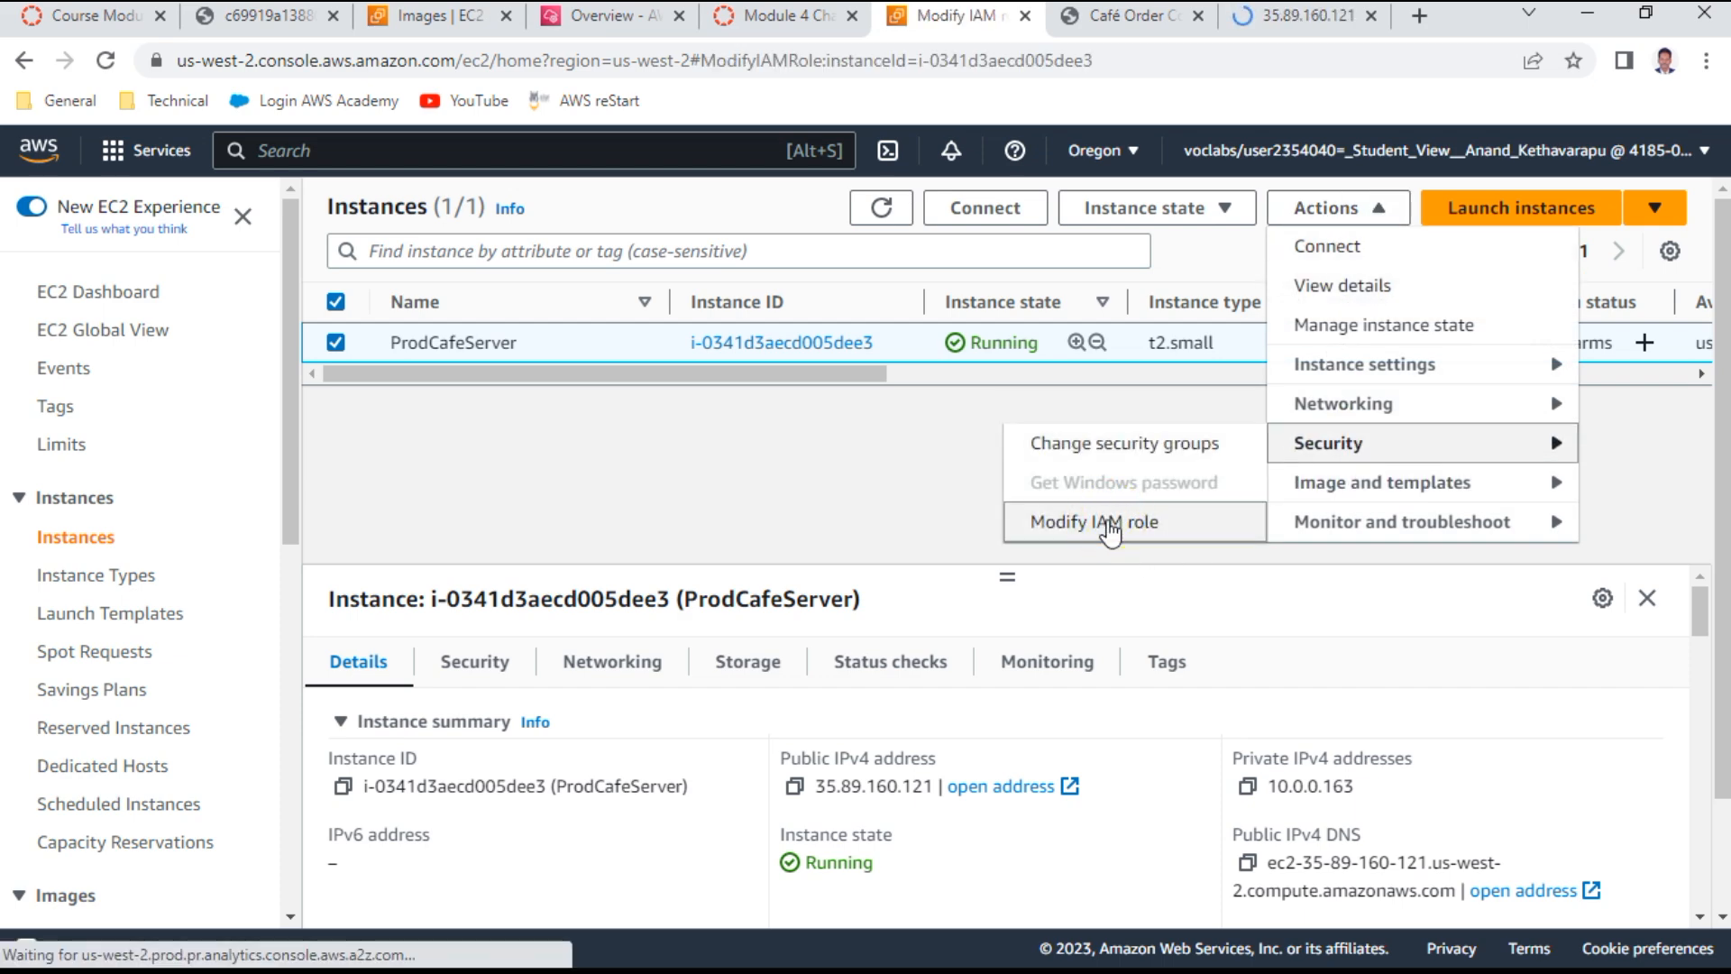
left_click(651, 561)
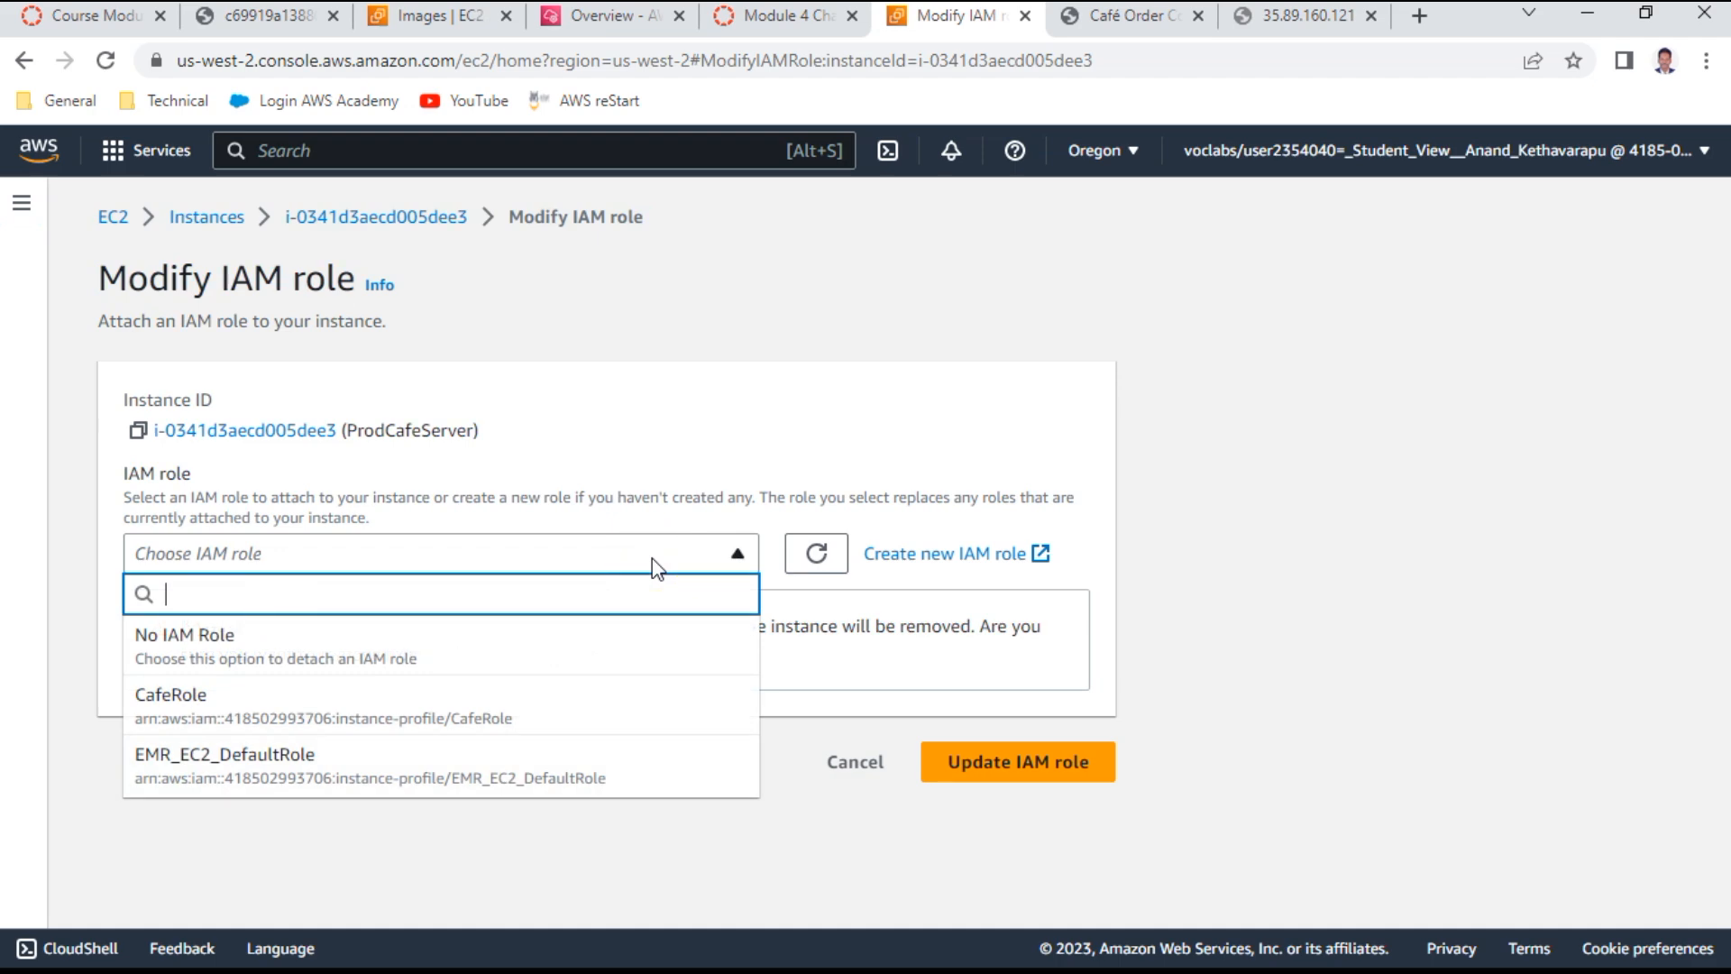
left_click(312, 712)
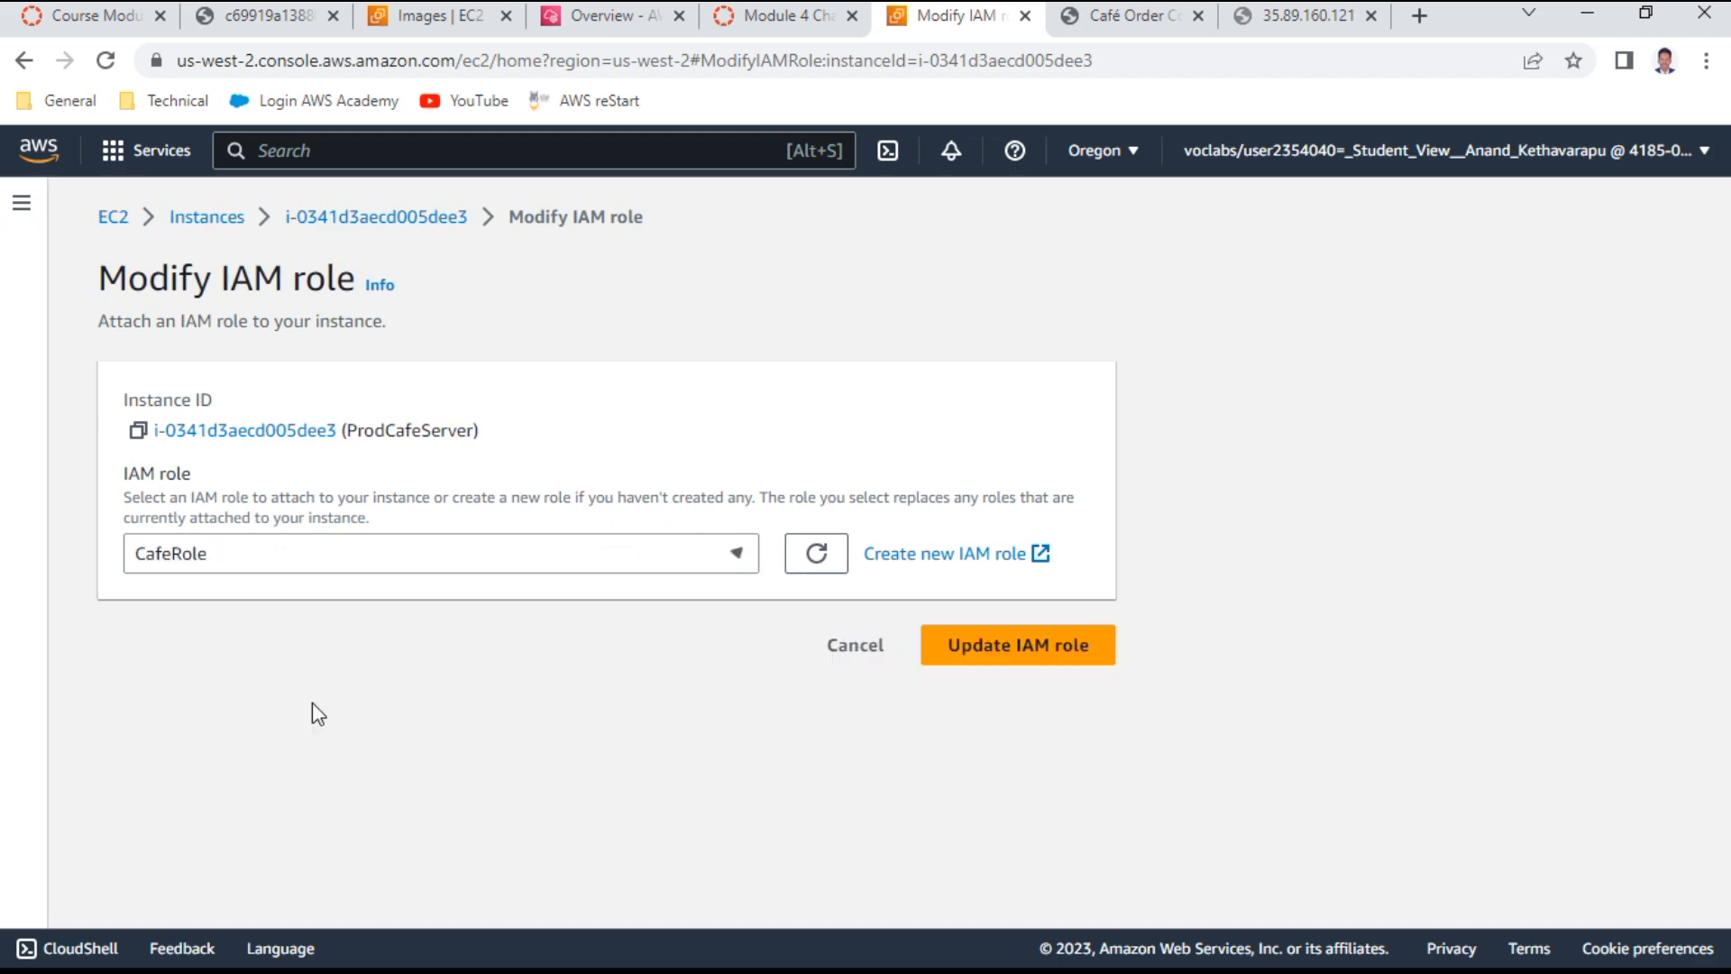
left_click(1049, 638)
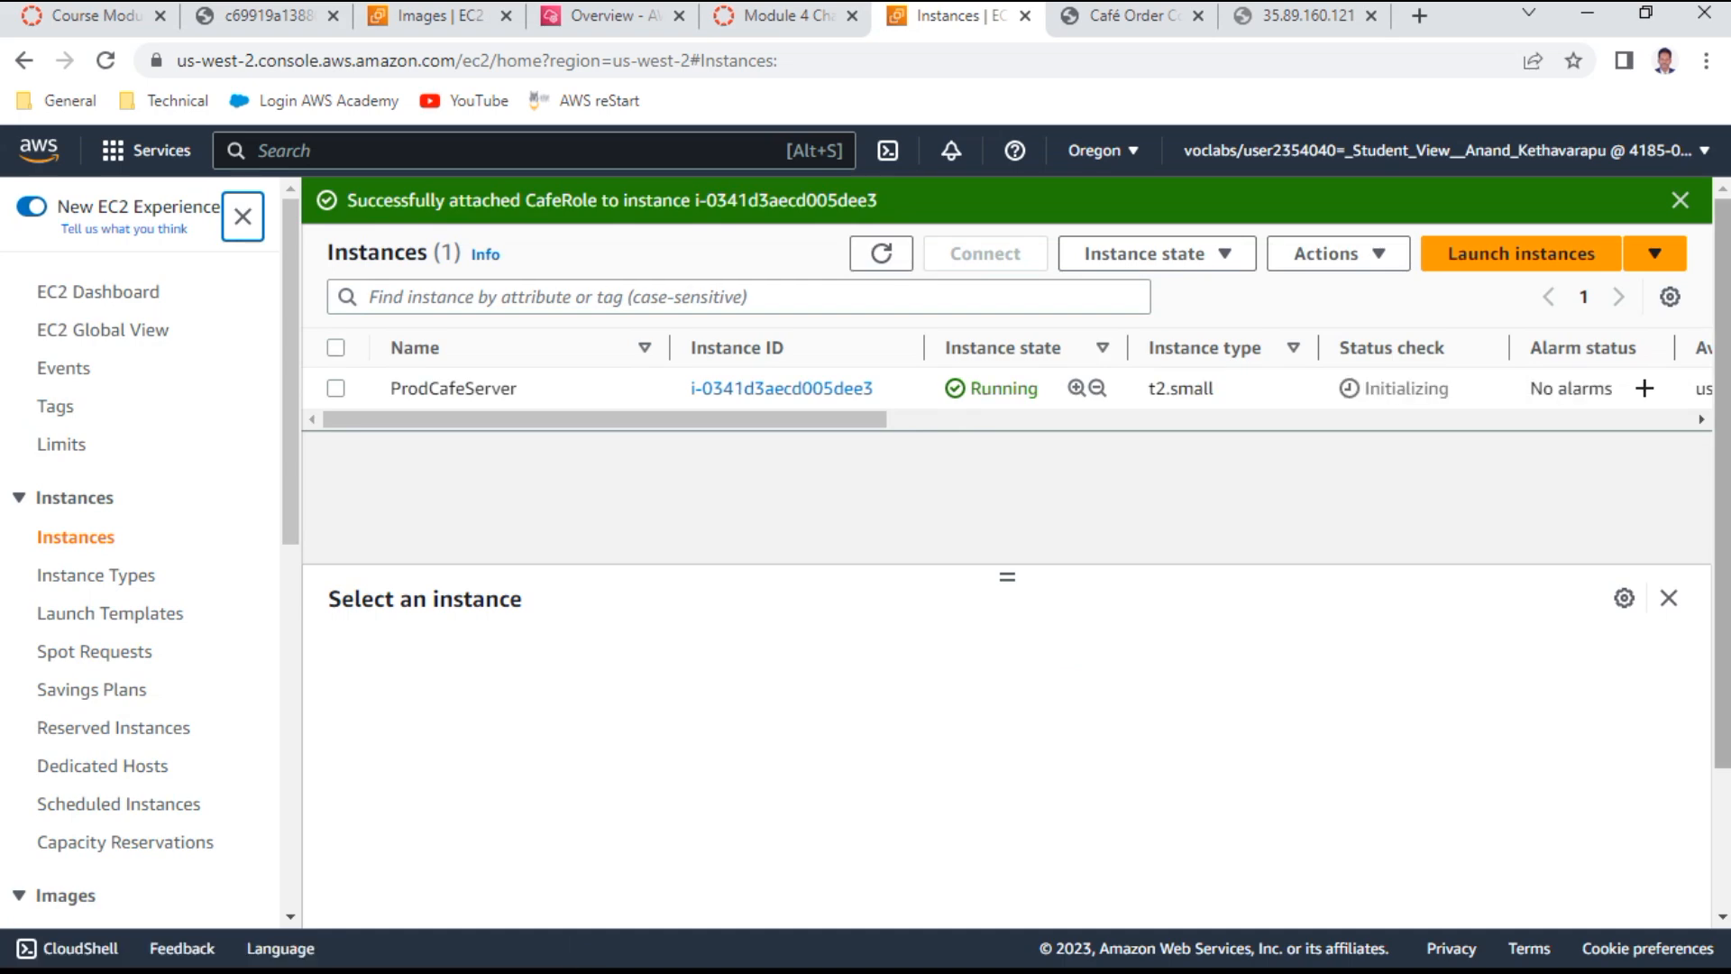
Reload the café website served from ProdCafeServer's public IP address
left_click(335, 388)
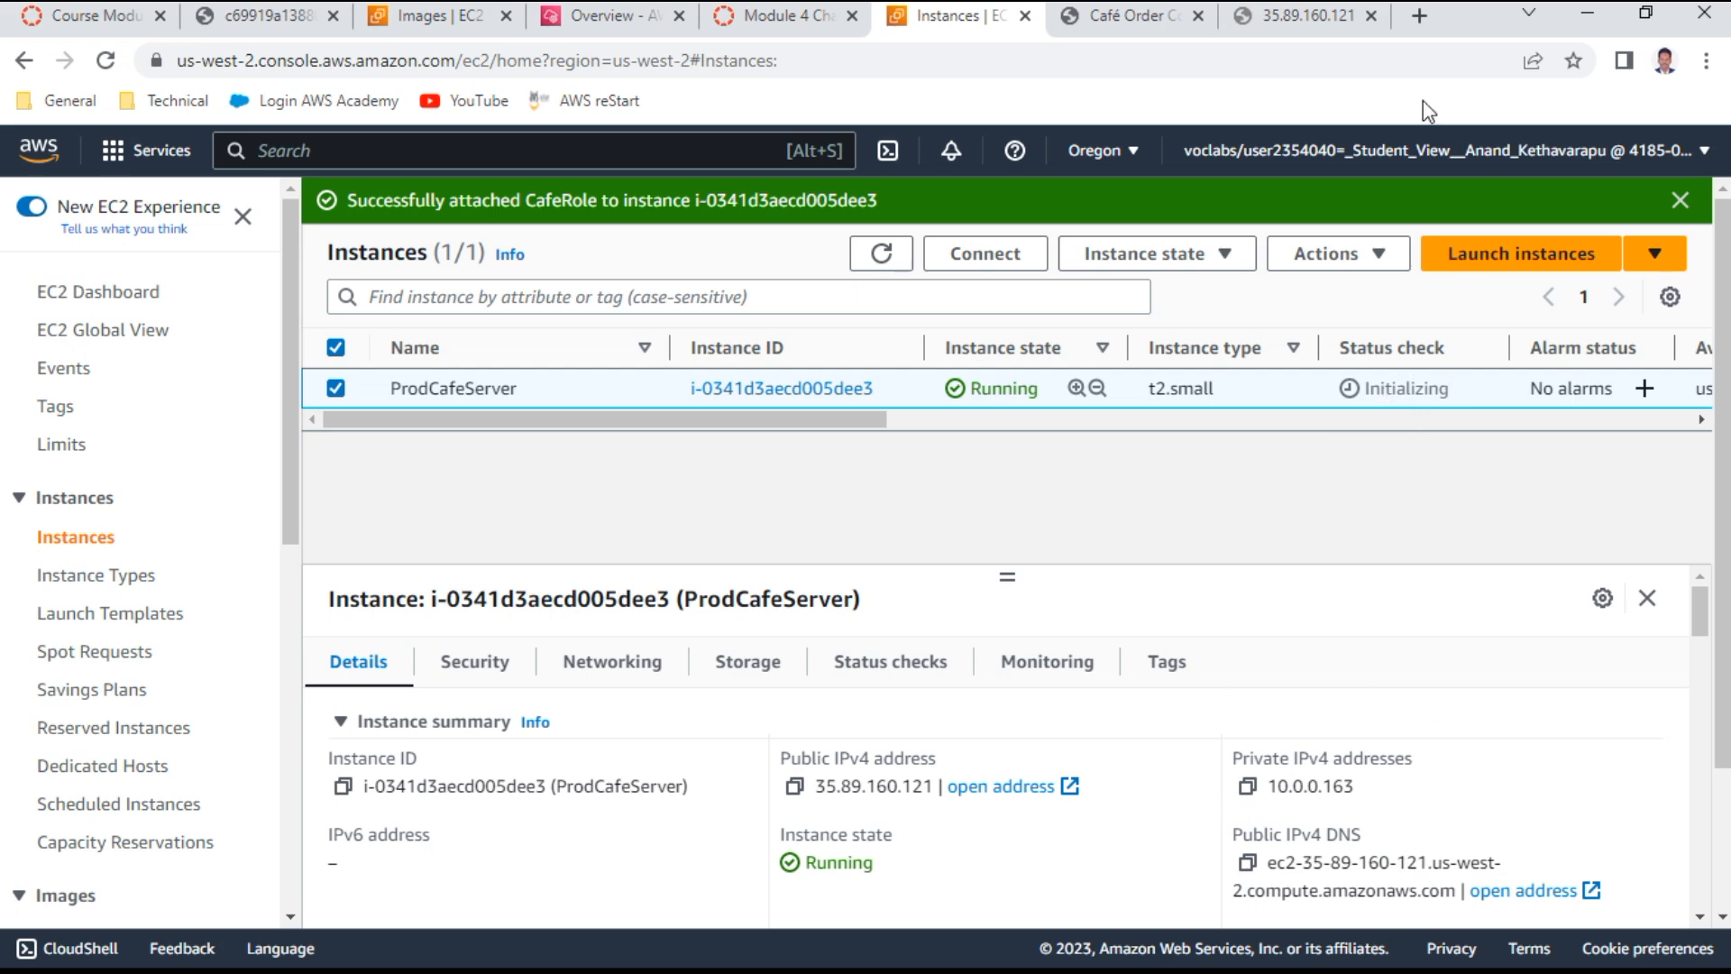
left_click(1323, 16)
left_click(101, 65)
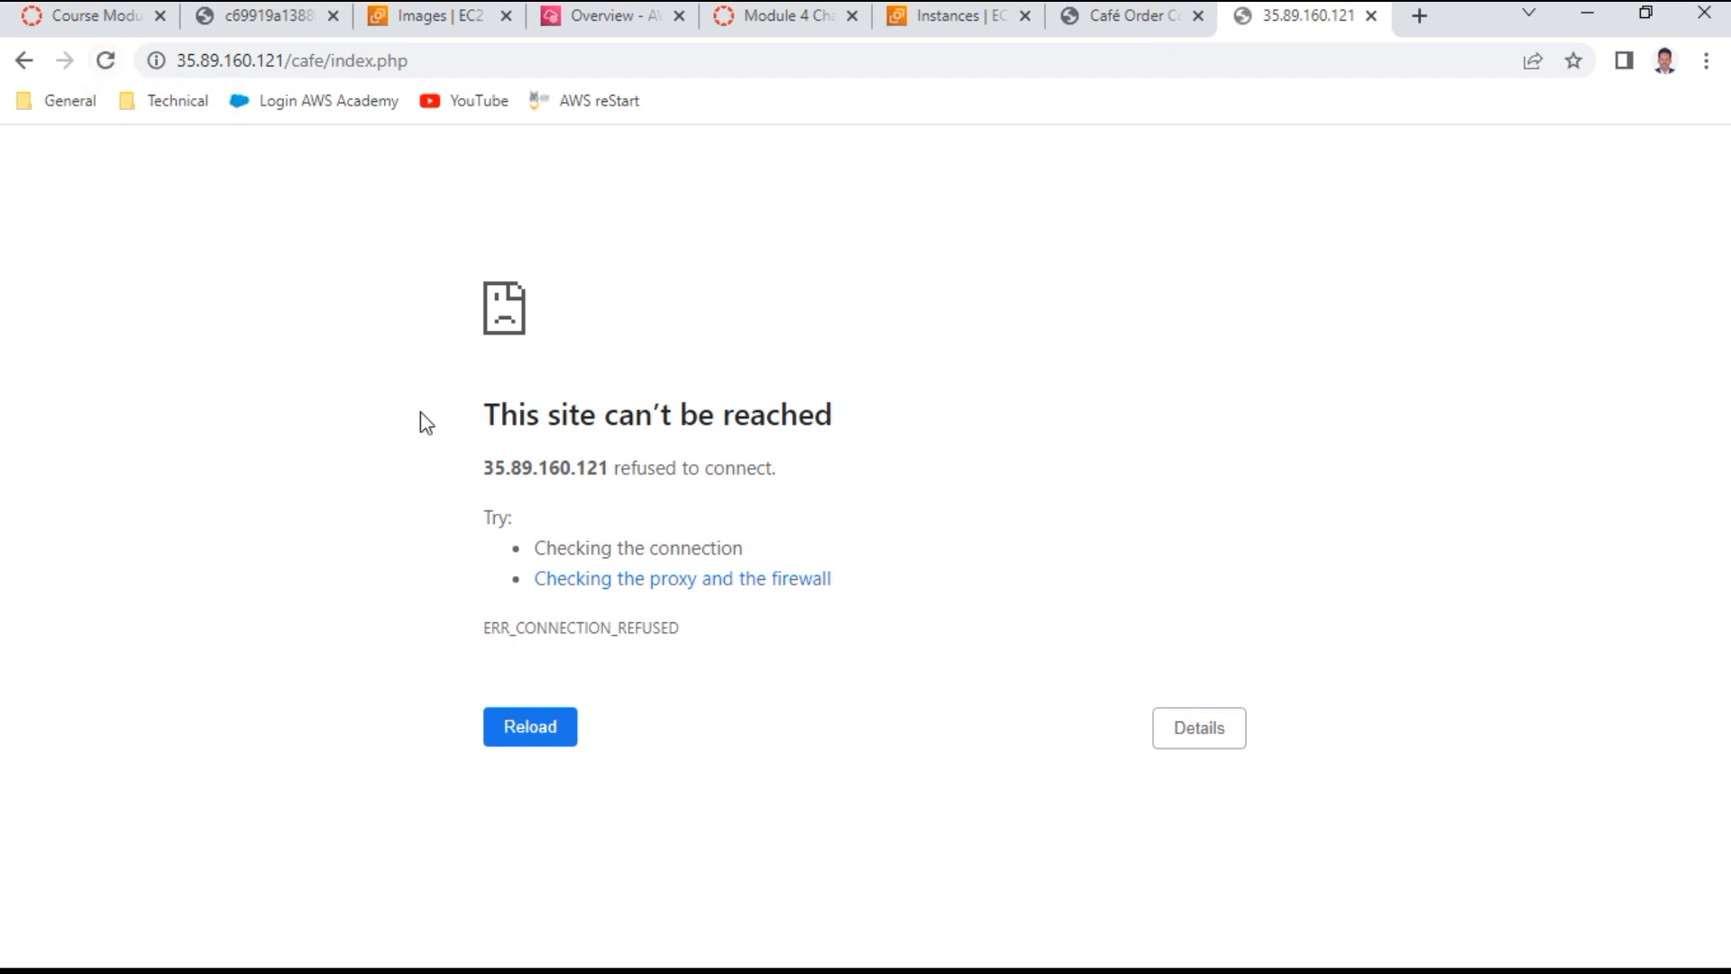
left_click(523, 741)
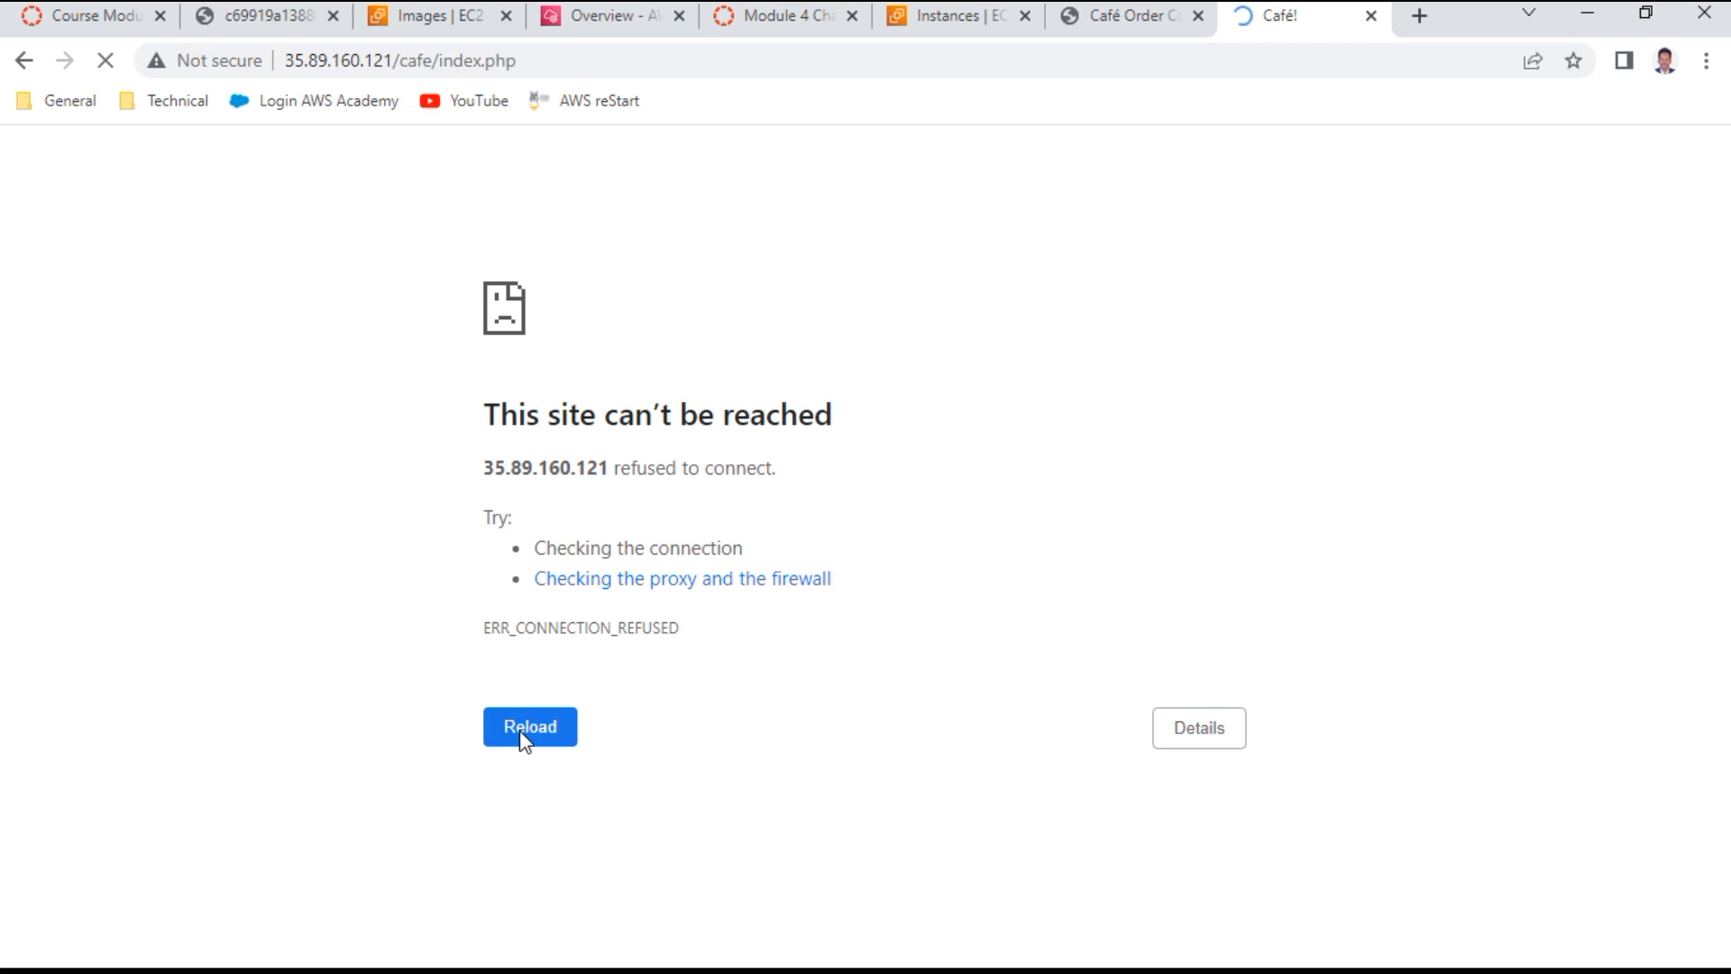
Check the new café site's Order History, Menu and Home pages
left_click(1142, 359)
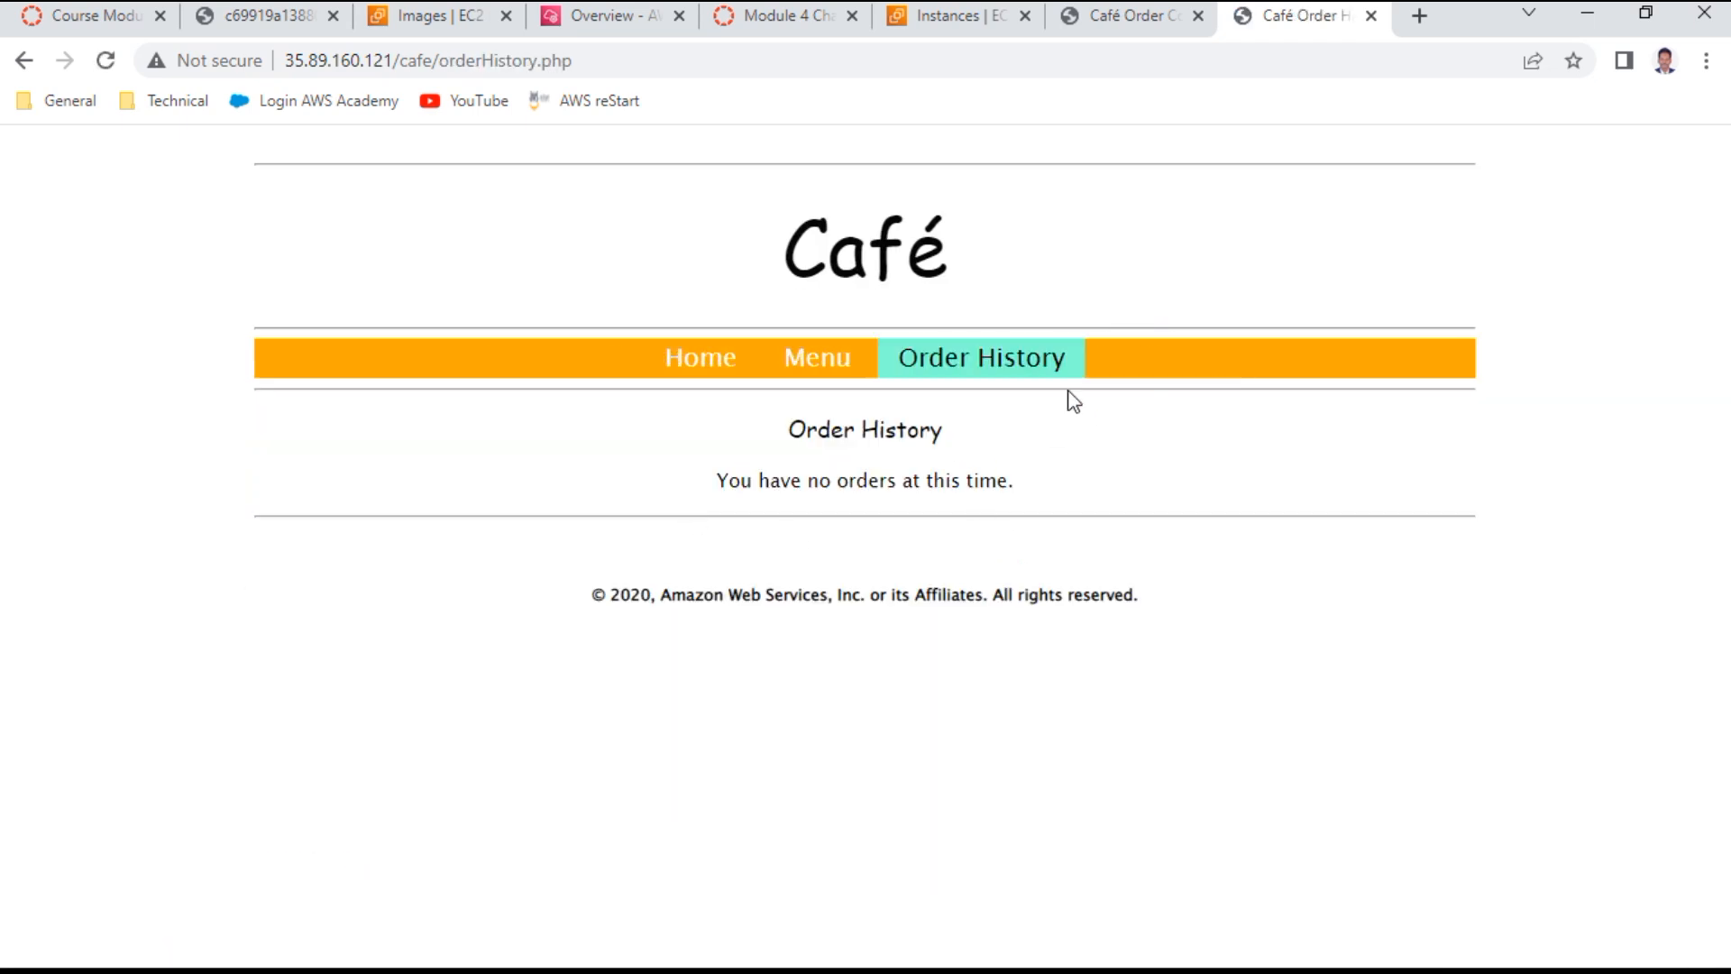
left_click(827, 371)
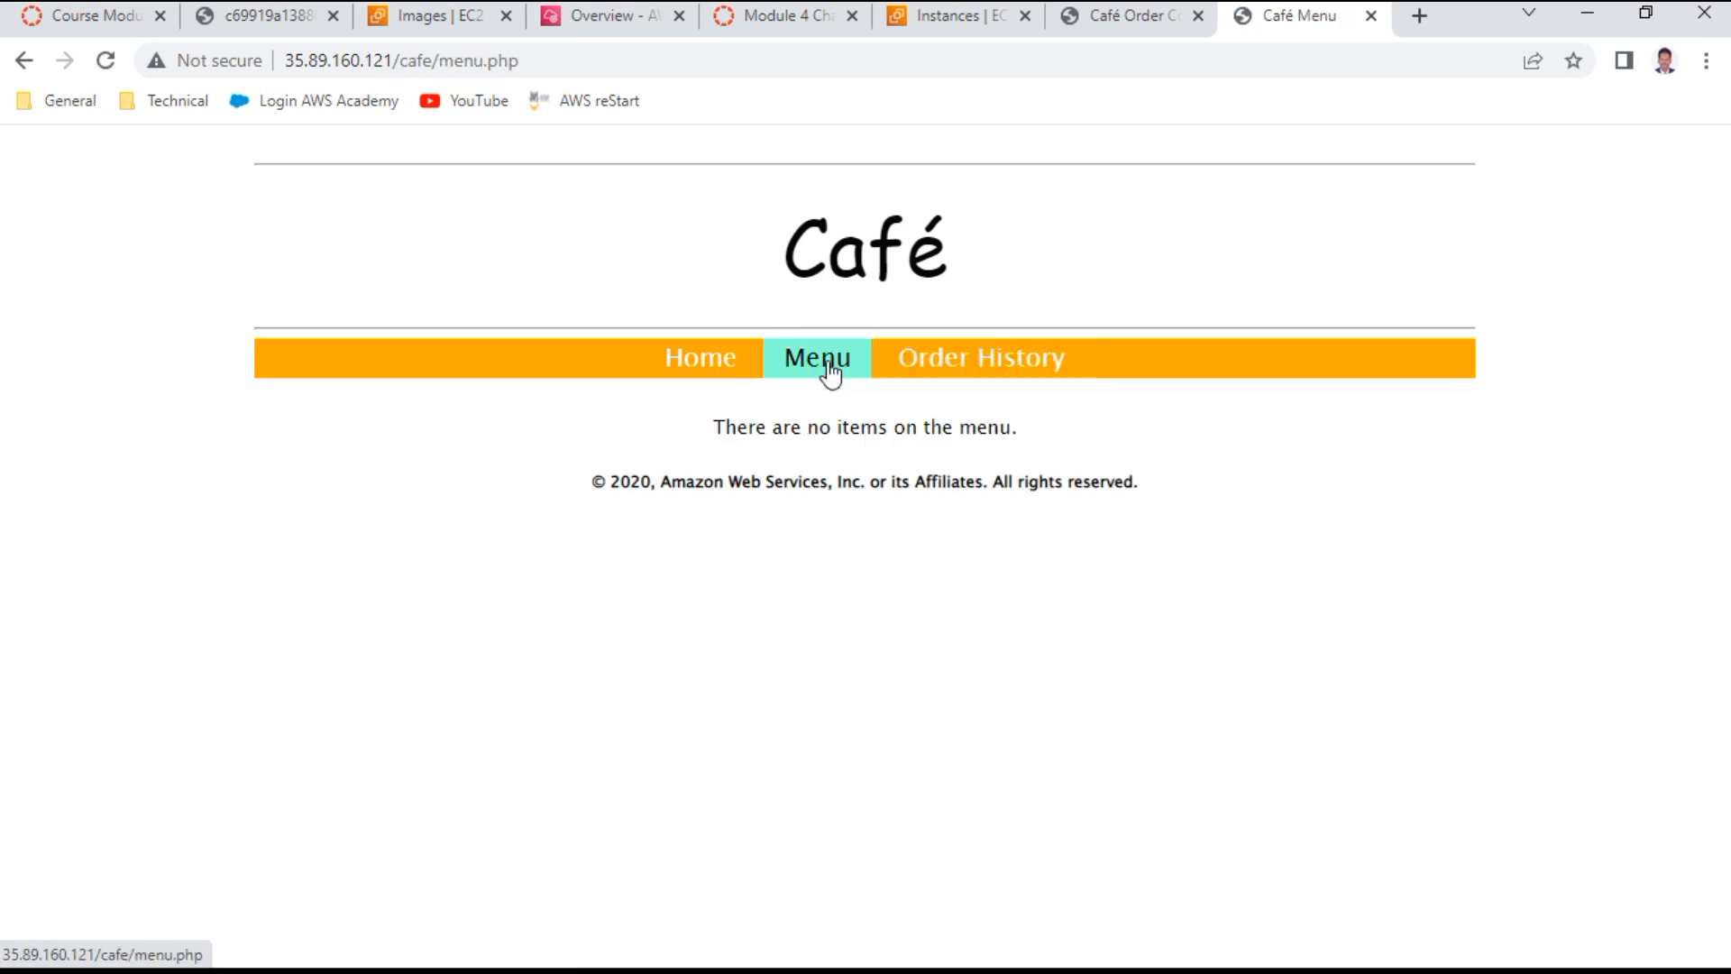
left_click(712, 377)
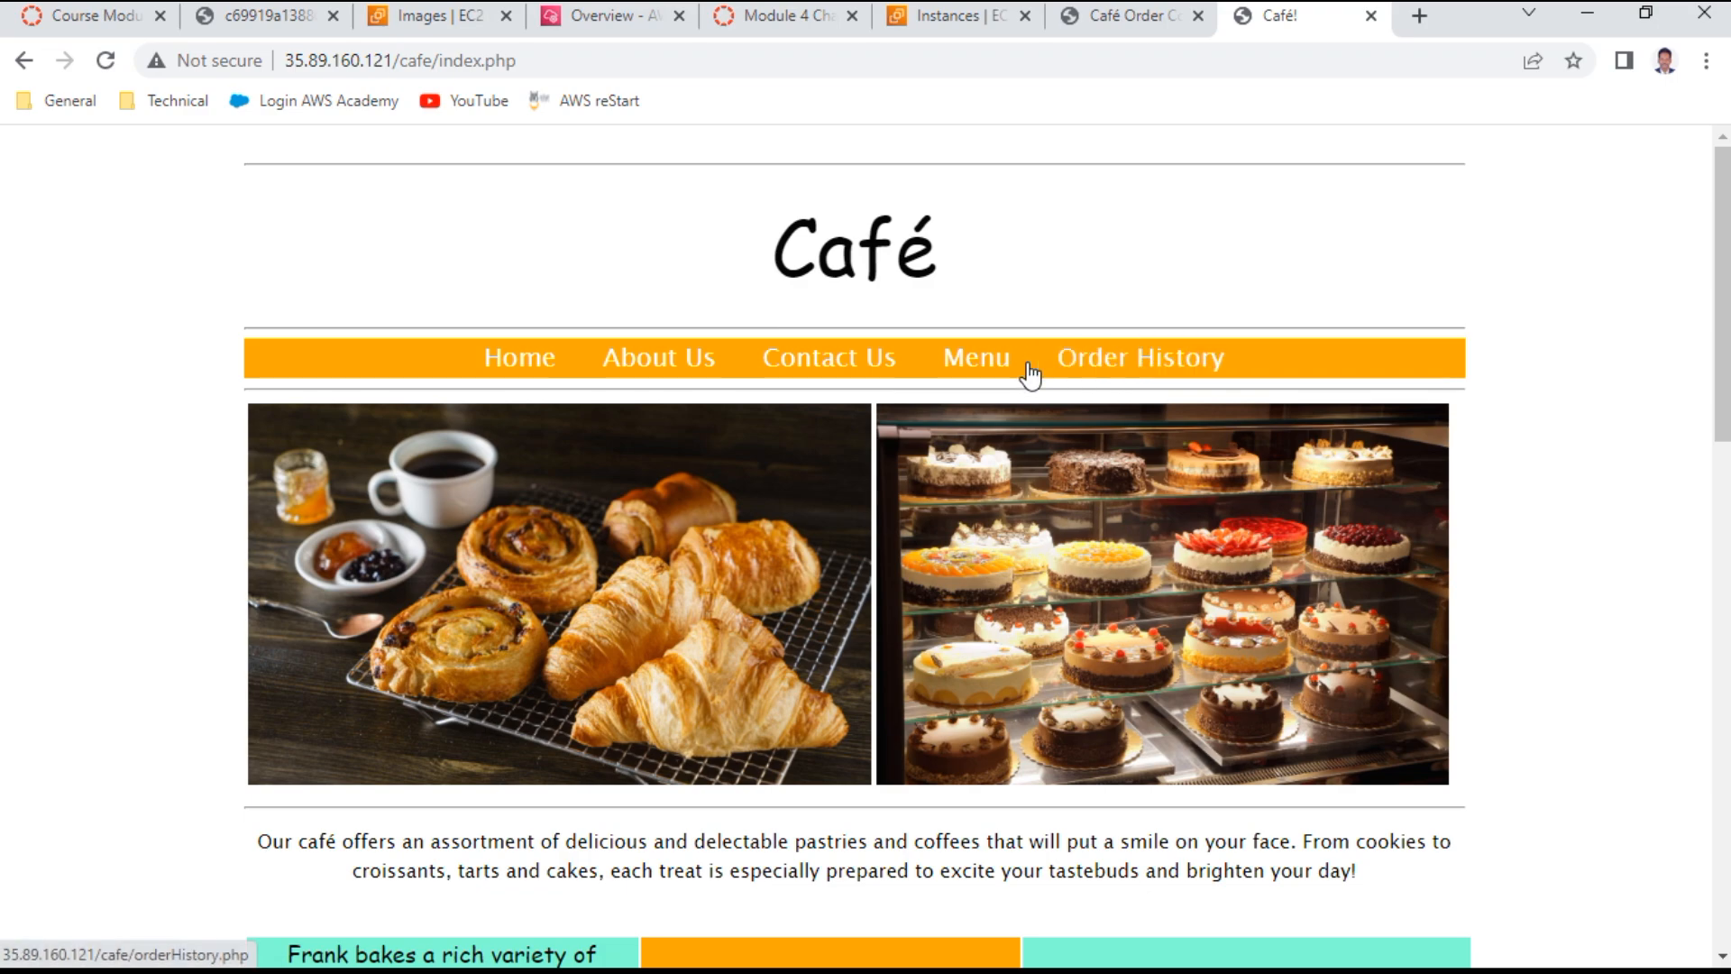
scroll(1132, 653, "down", 9)
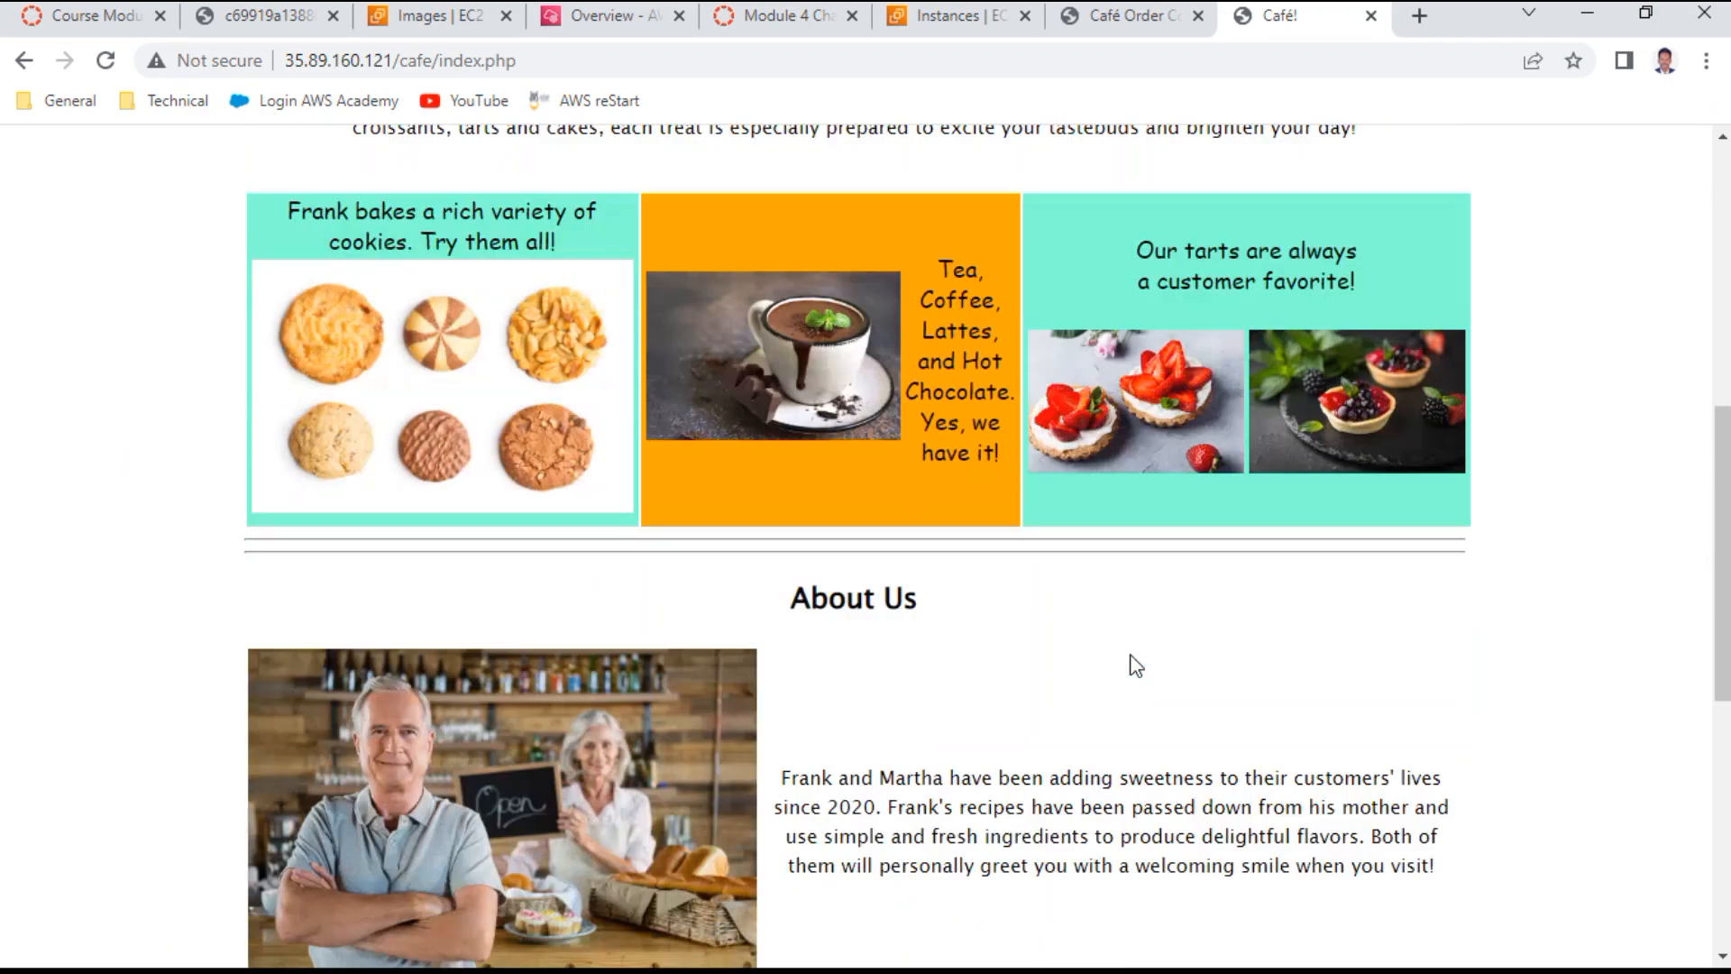
scroll(1131, 652, "down", 5)
scroll(1132, 664, "up", 12)
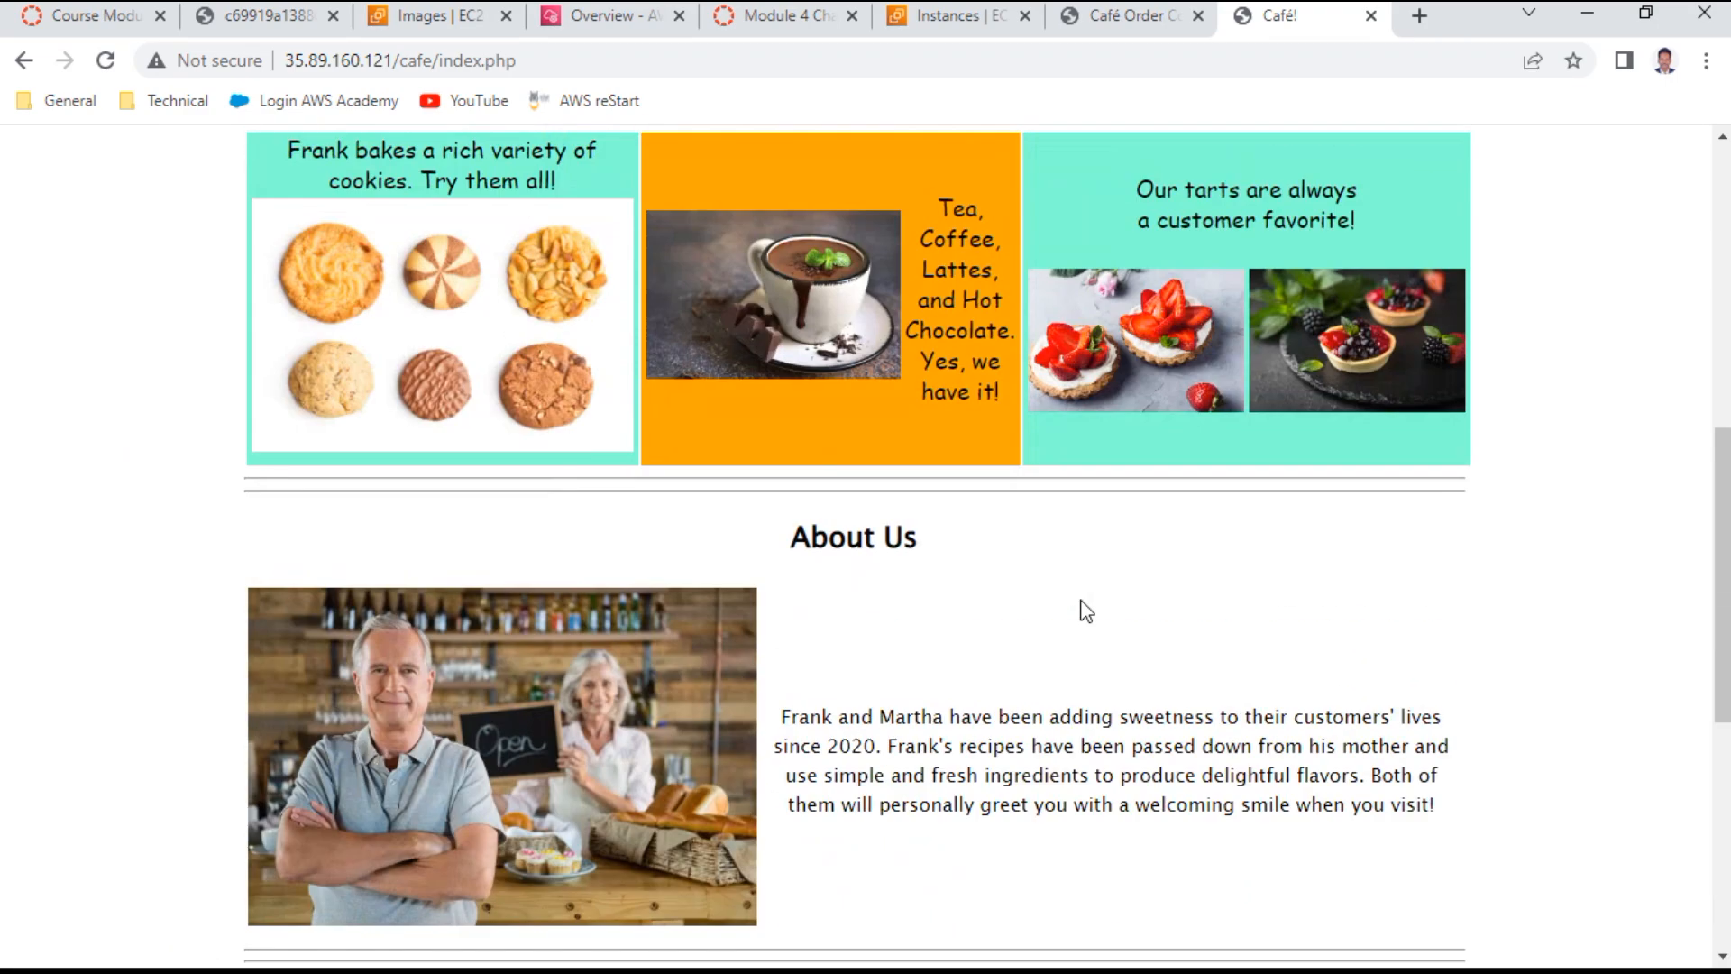
scroll(1079, 602, "up", 3)
Refresh the Oregon instances list to check ProdCafeServer's status
left_click(992, 16)
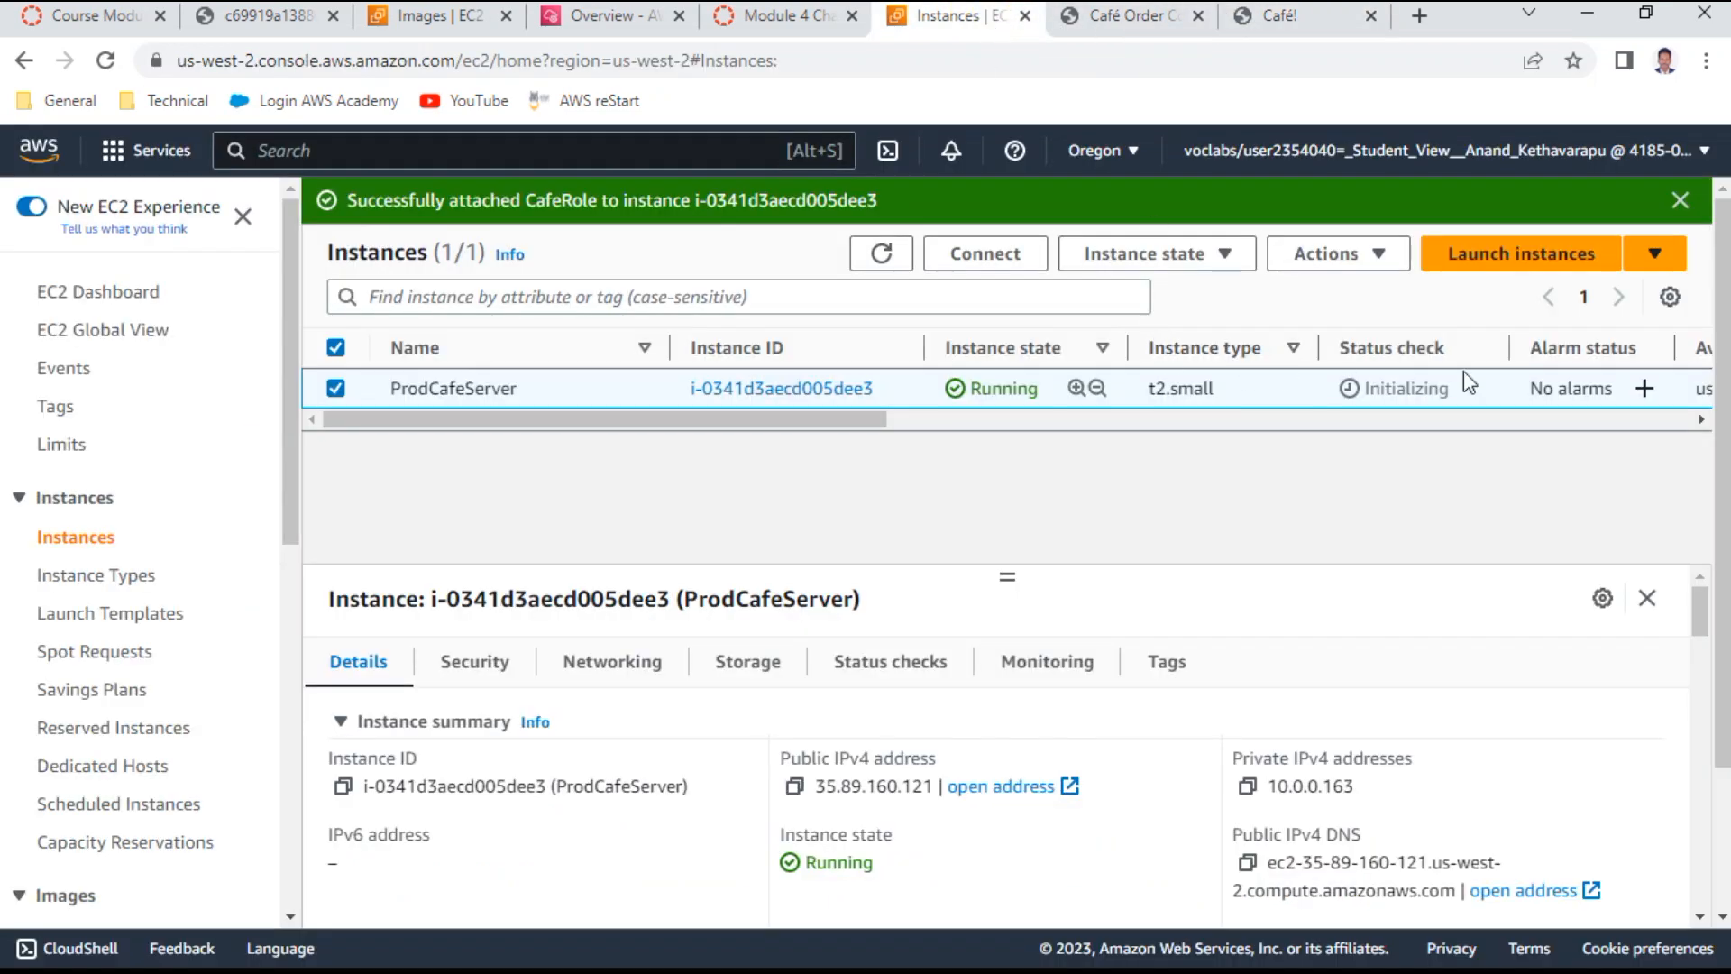
left_click(883, 260)
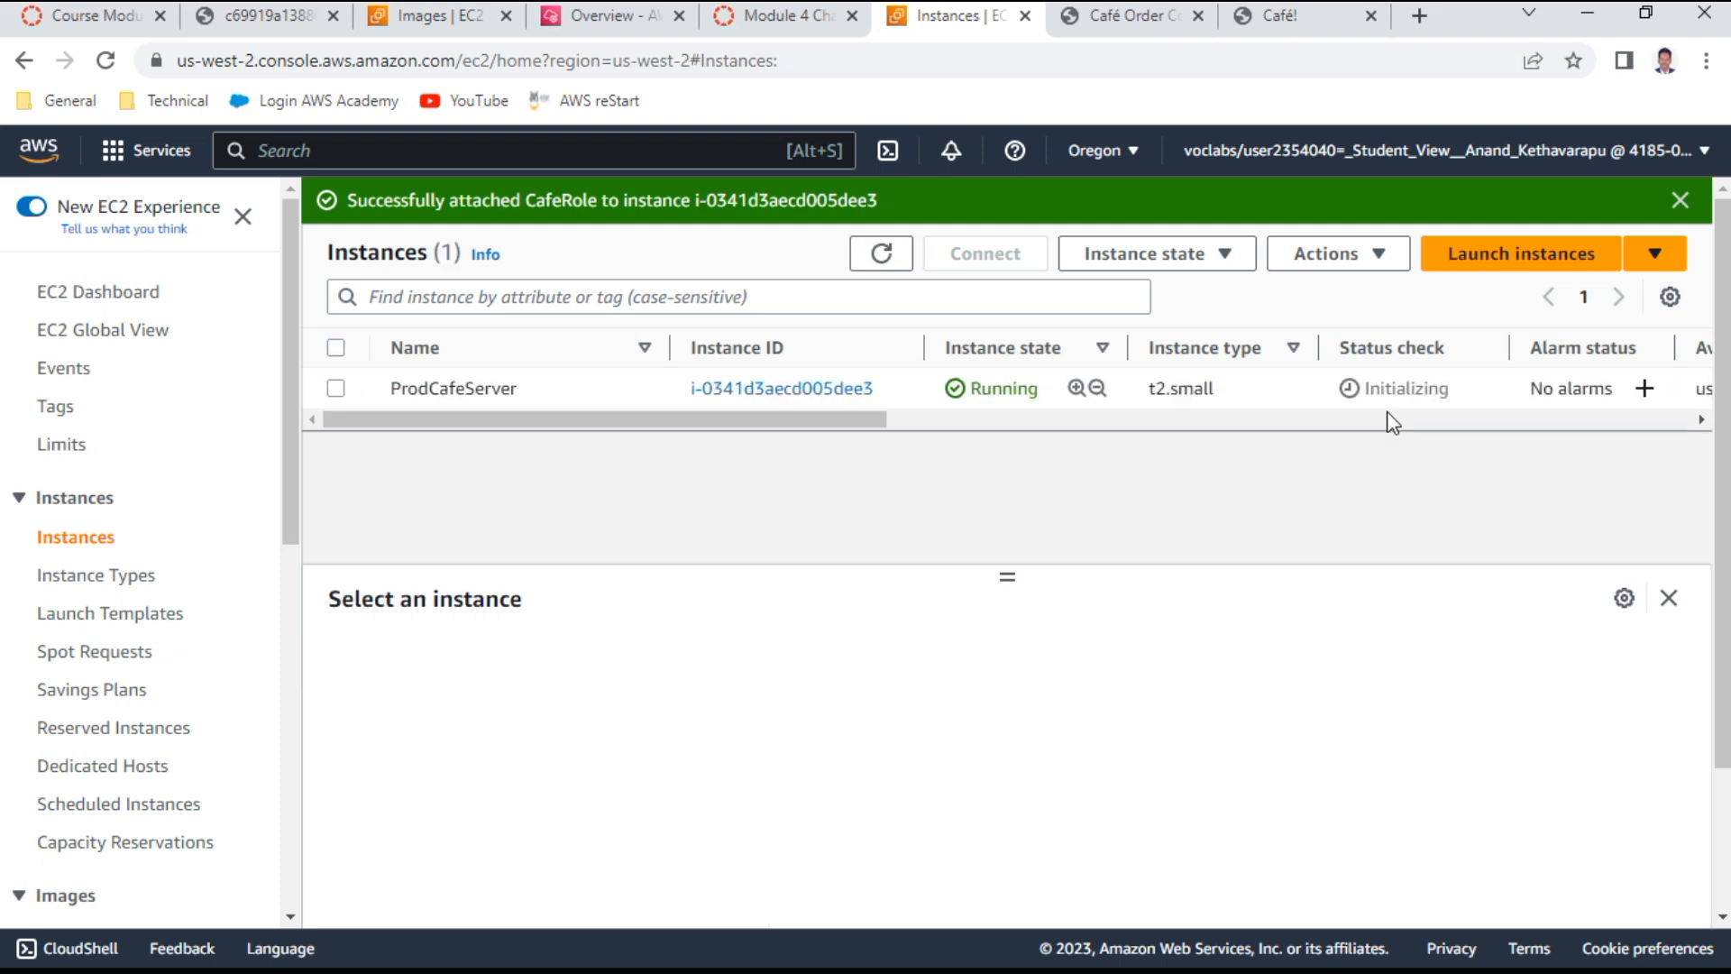
Return to the Module 4 lab instructions and read the tasks that follow creating the new café instance
left_click(816, 16)
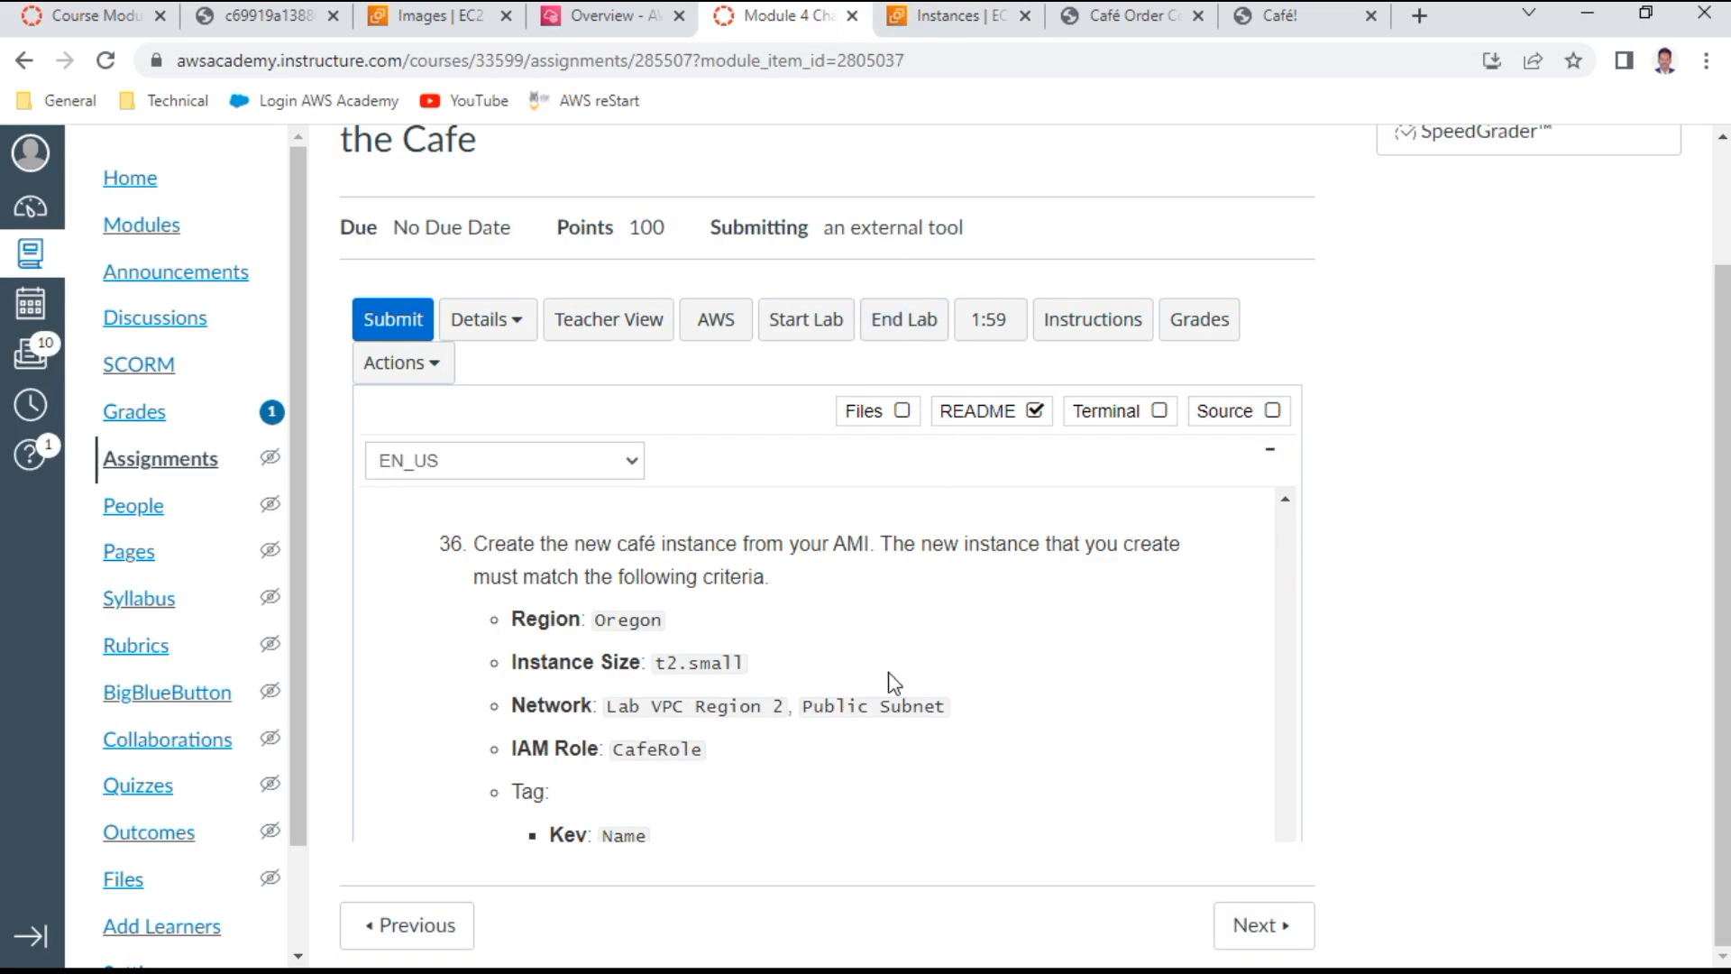
scroll(890, 676, "down", 10)
scroll(891, 676, "down", 1)
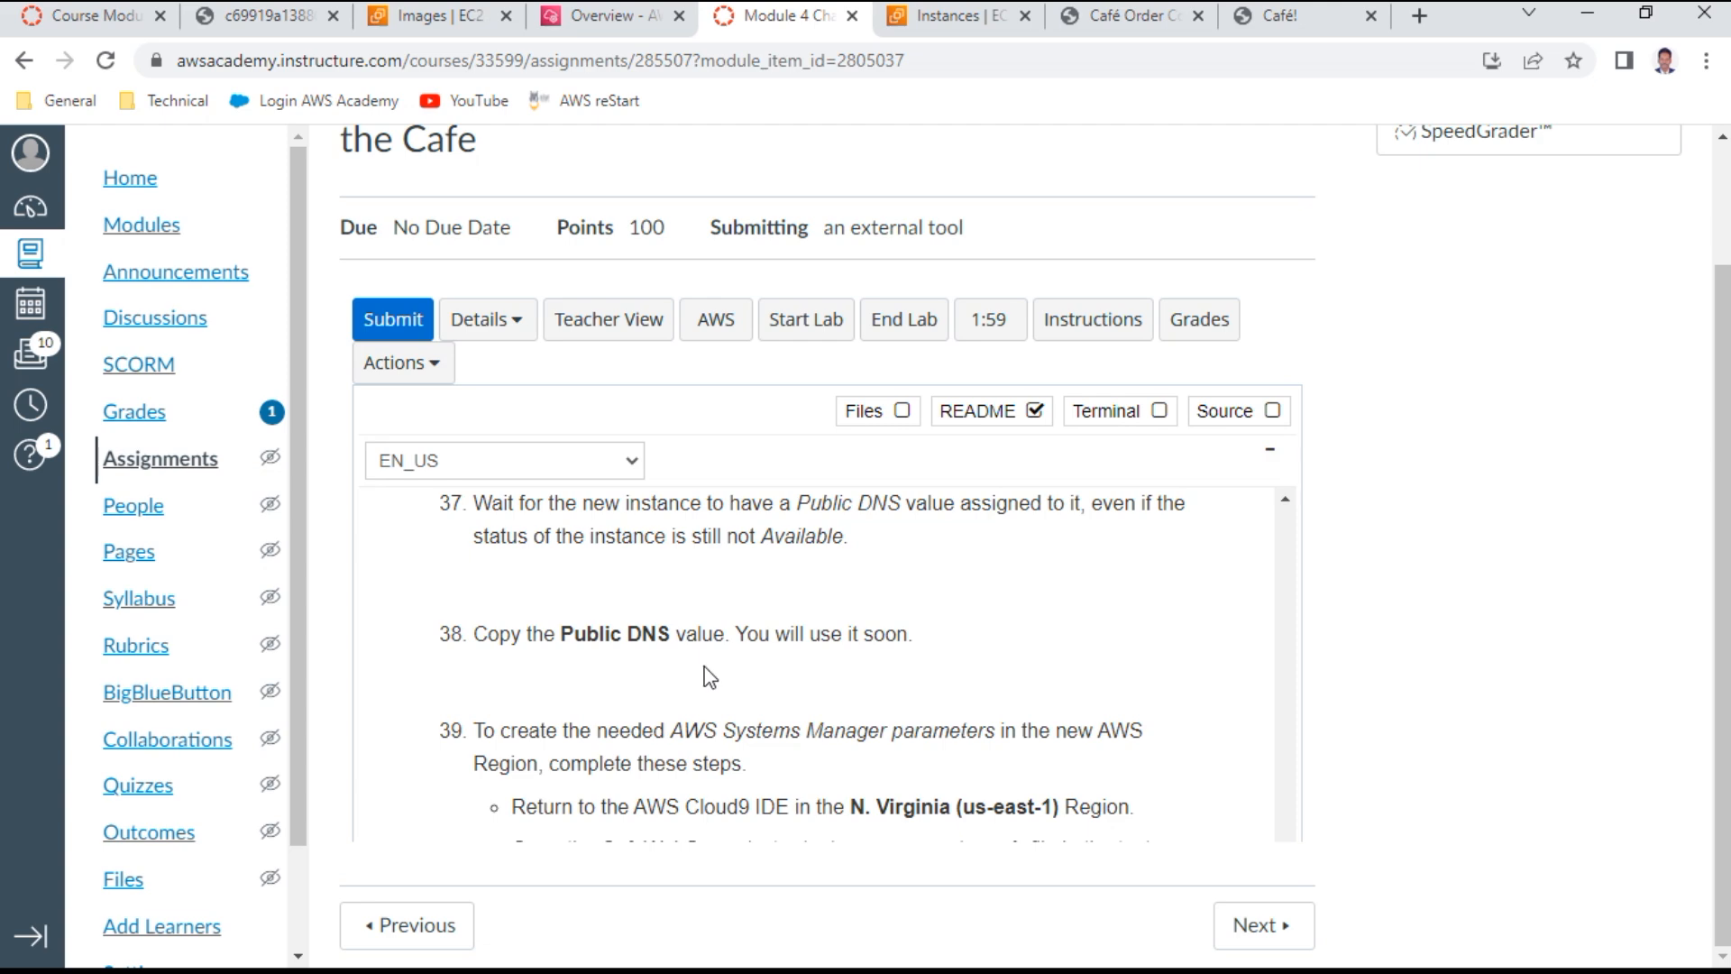
Copy ProdCafeServer's public IPv4 DNS from the Oregon instances list and load it in a new browser tab
scroll(1018, 733, "down", 3)
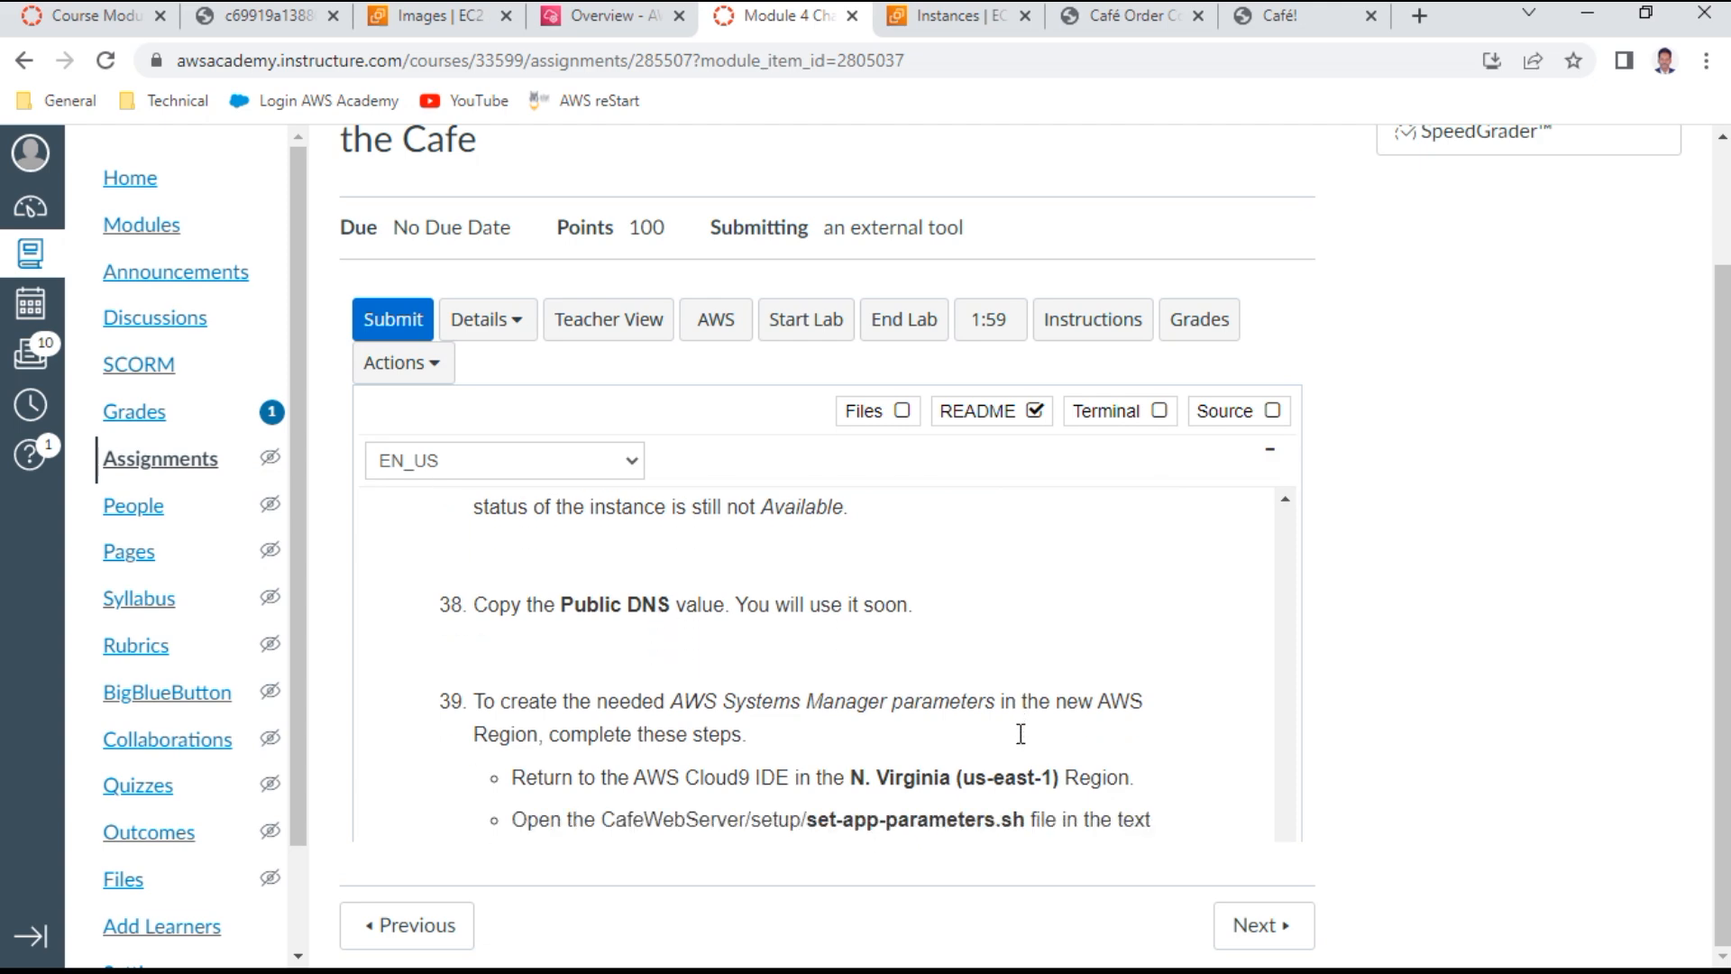
left_click(992, 19)
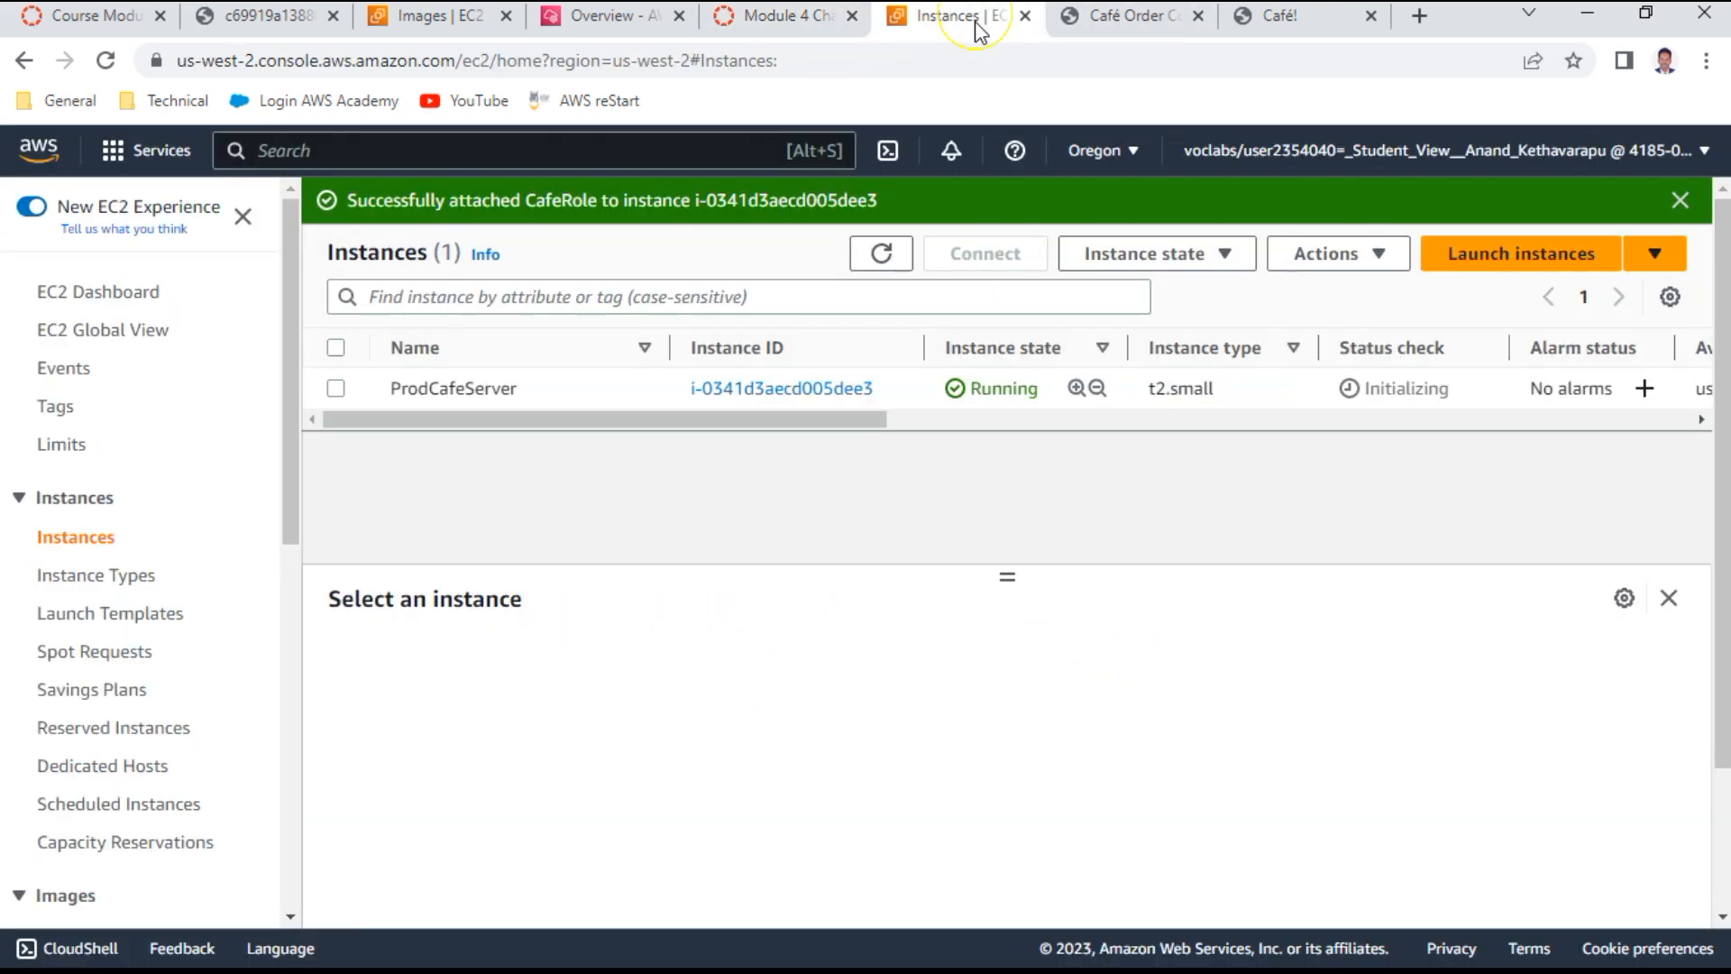
left_click(336, 390)
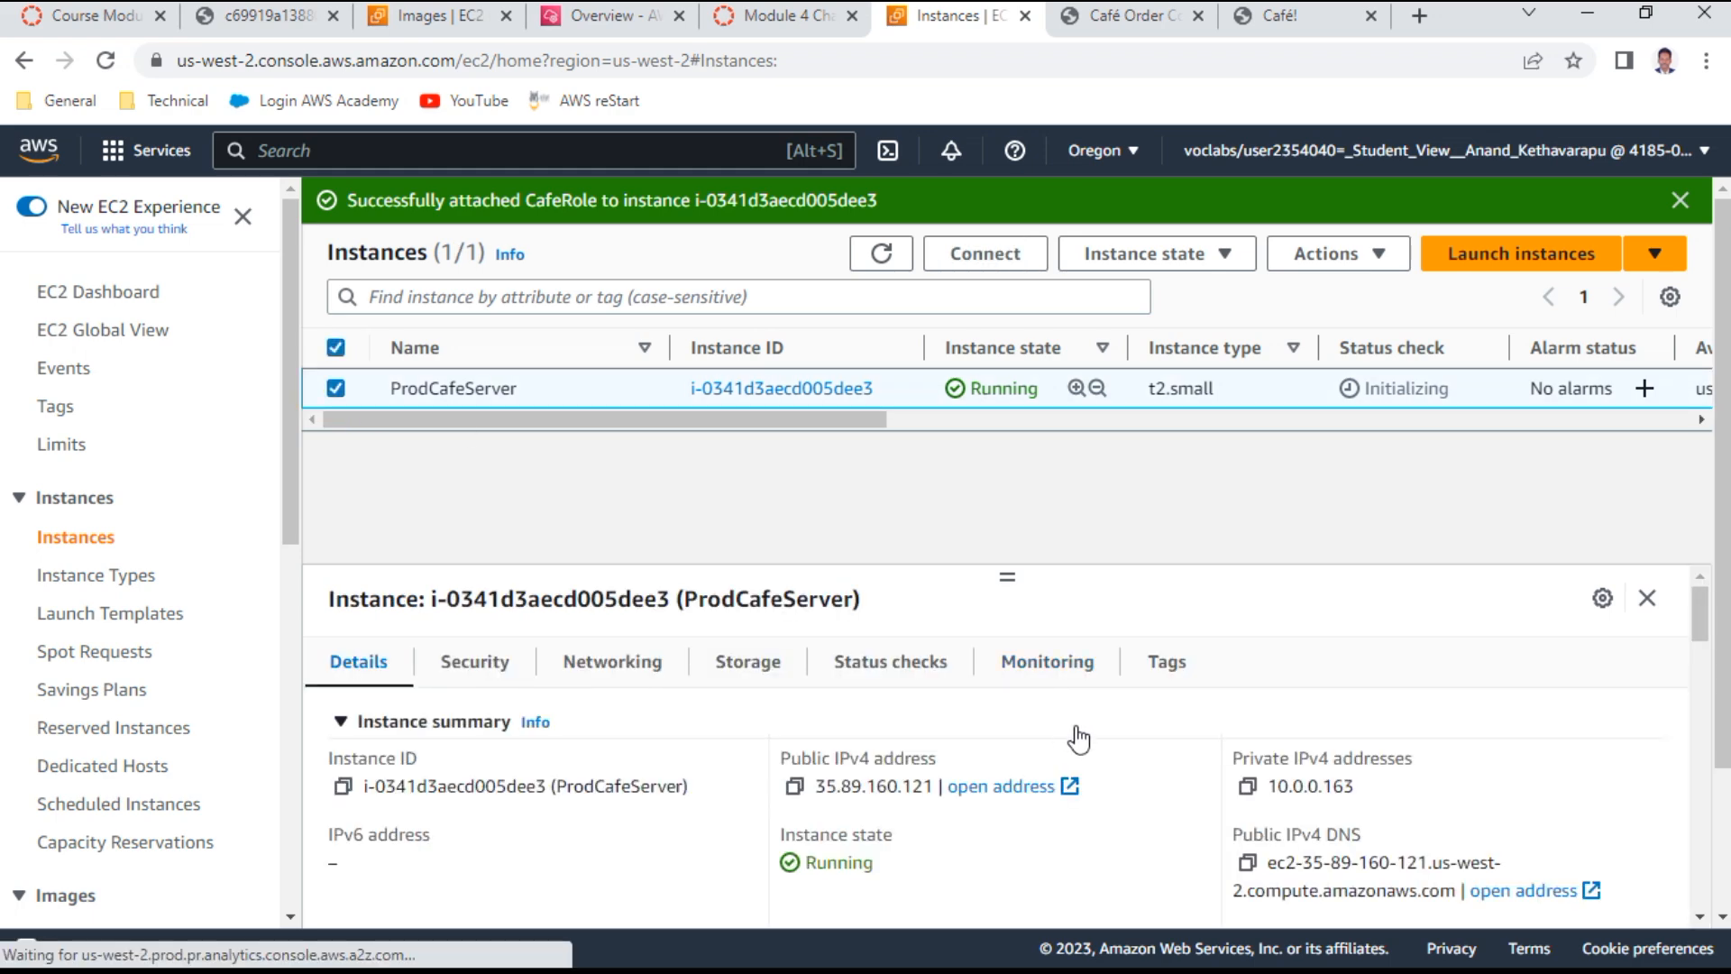
left_click(1247, 862)
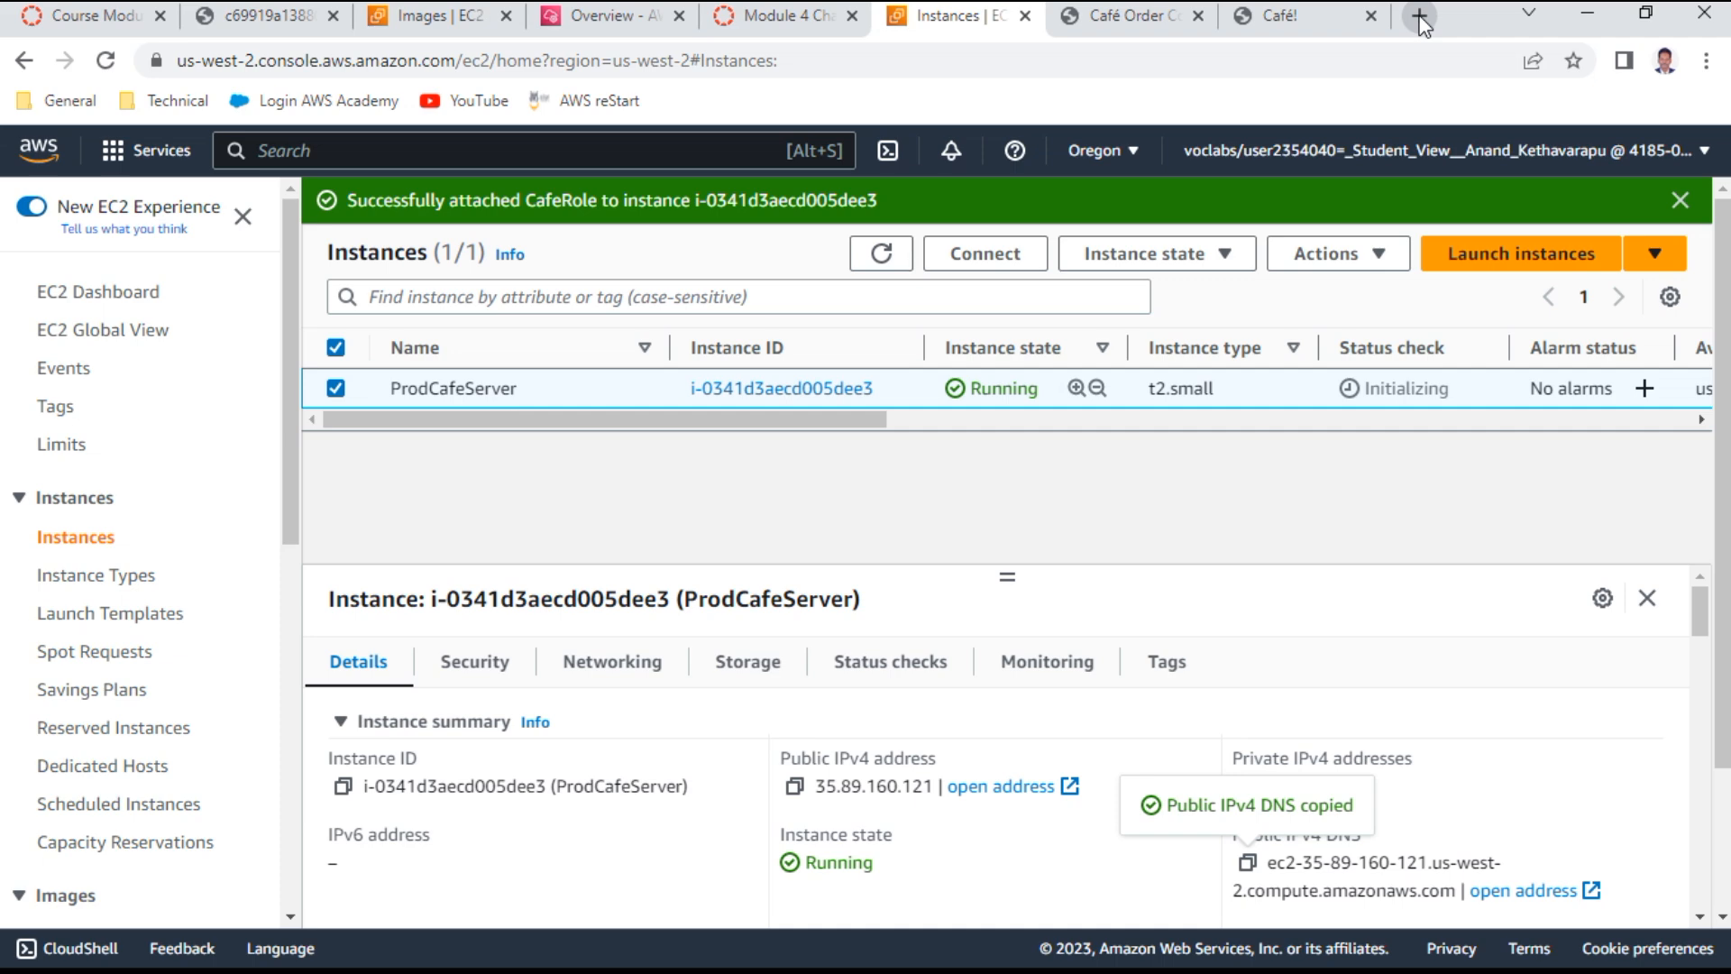
left_click(1418, 15)
key("ctrl+v")
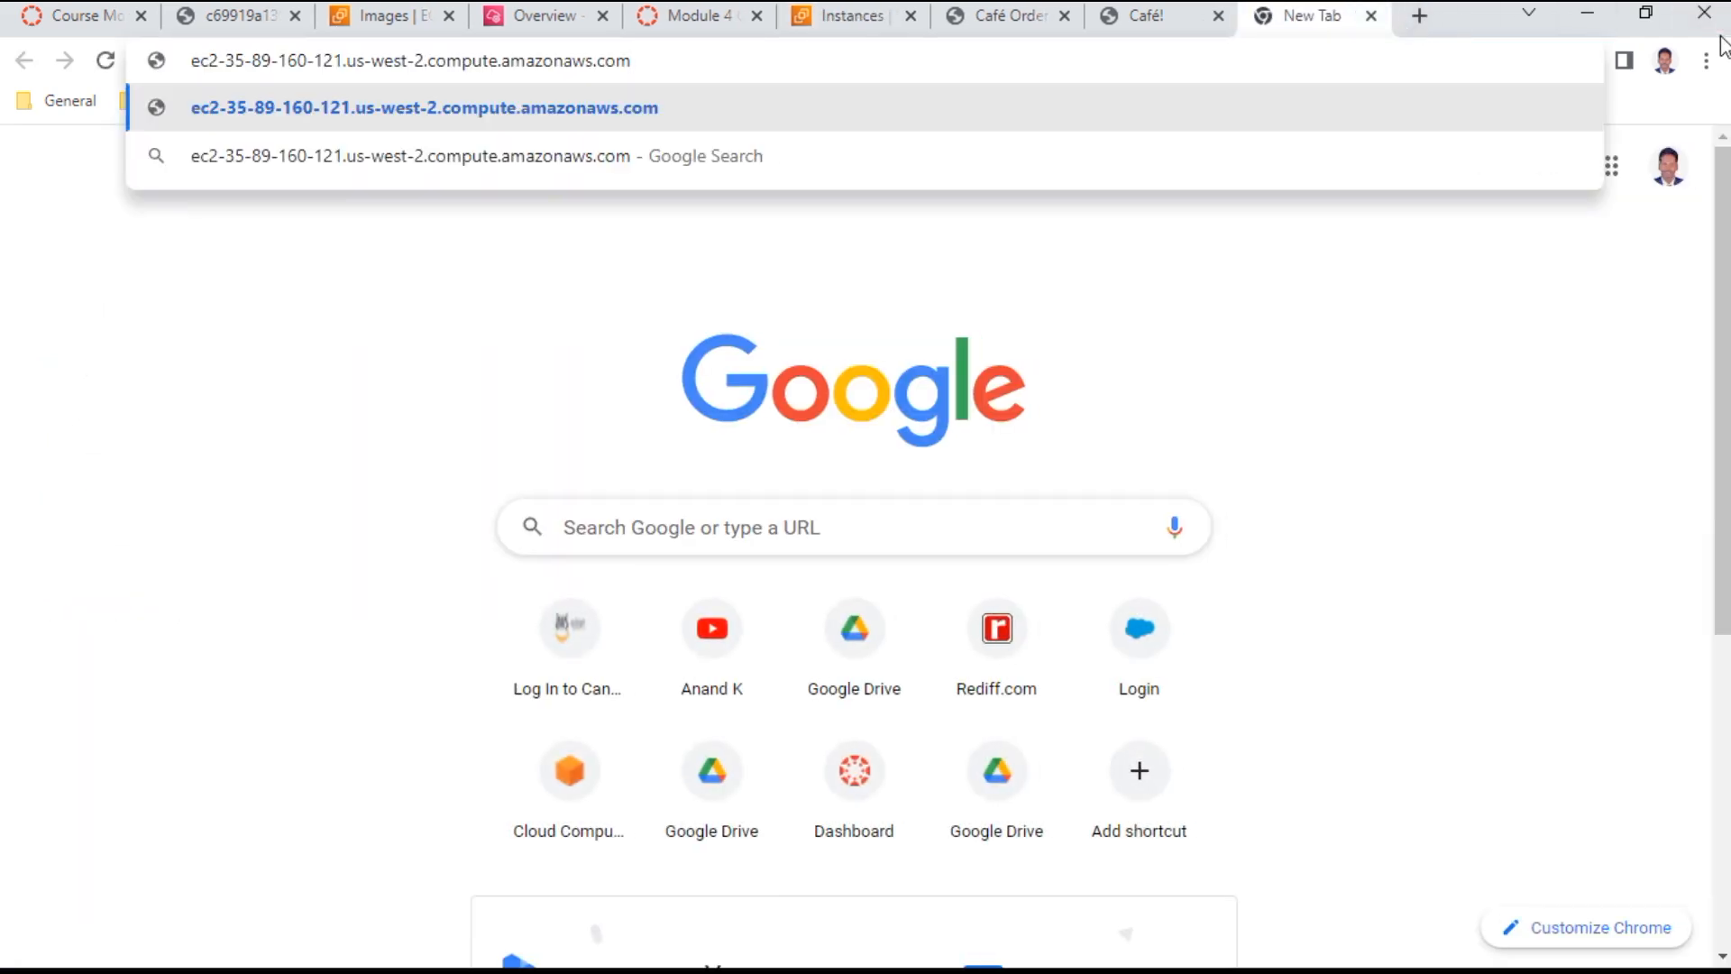
key("Return")
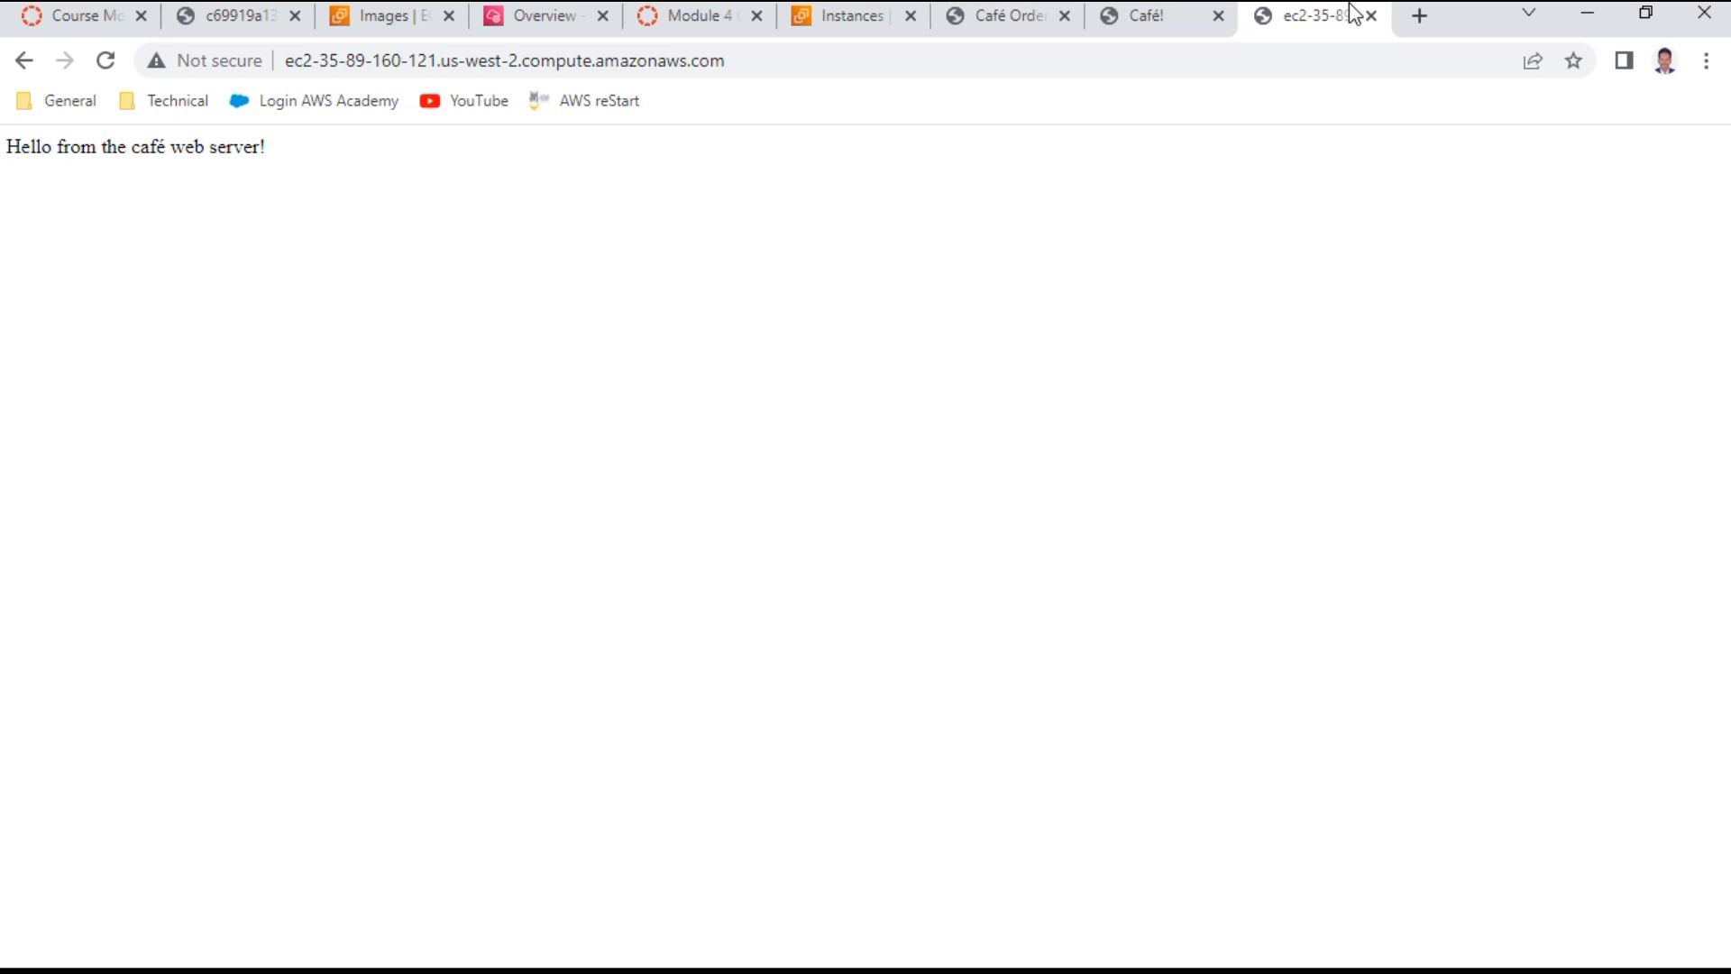
Append /cafe/index.php to the public DNS address and load the café website
left_click(818, 59)
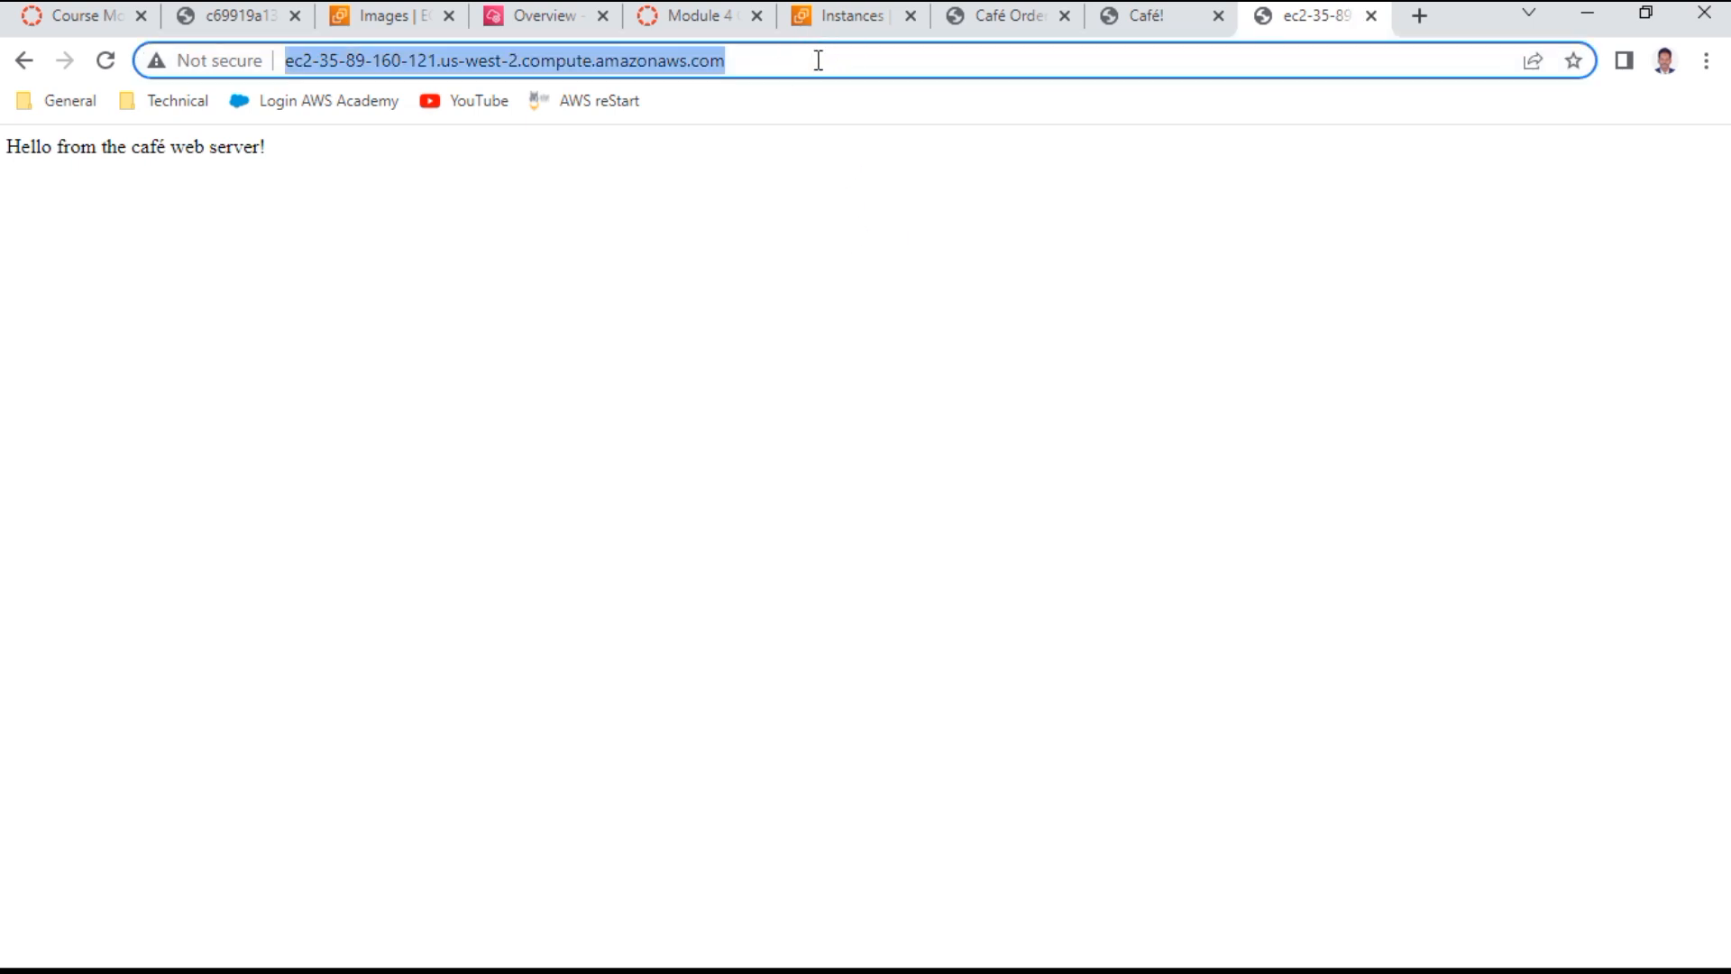
key("Right")
type("/c")
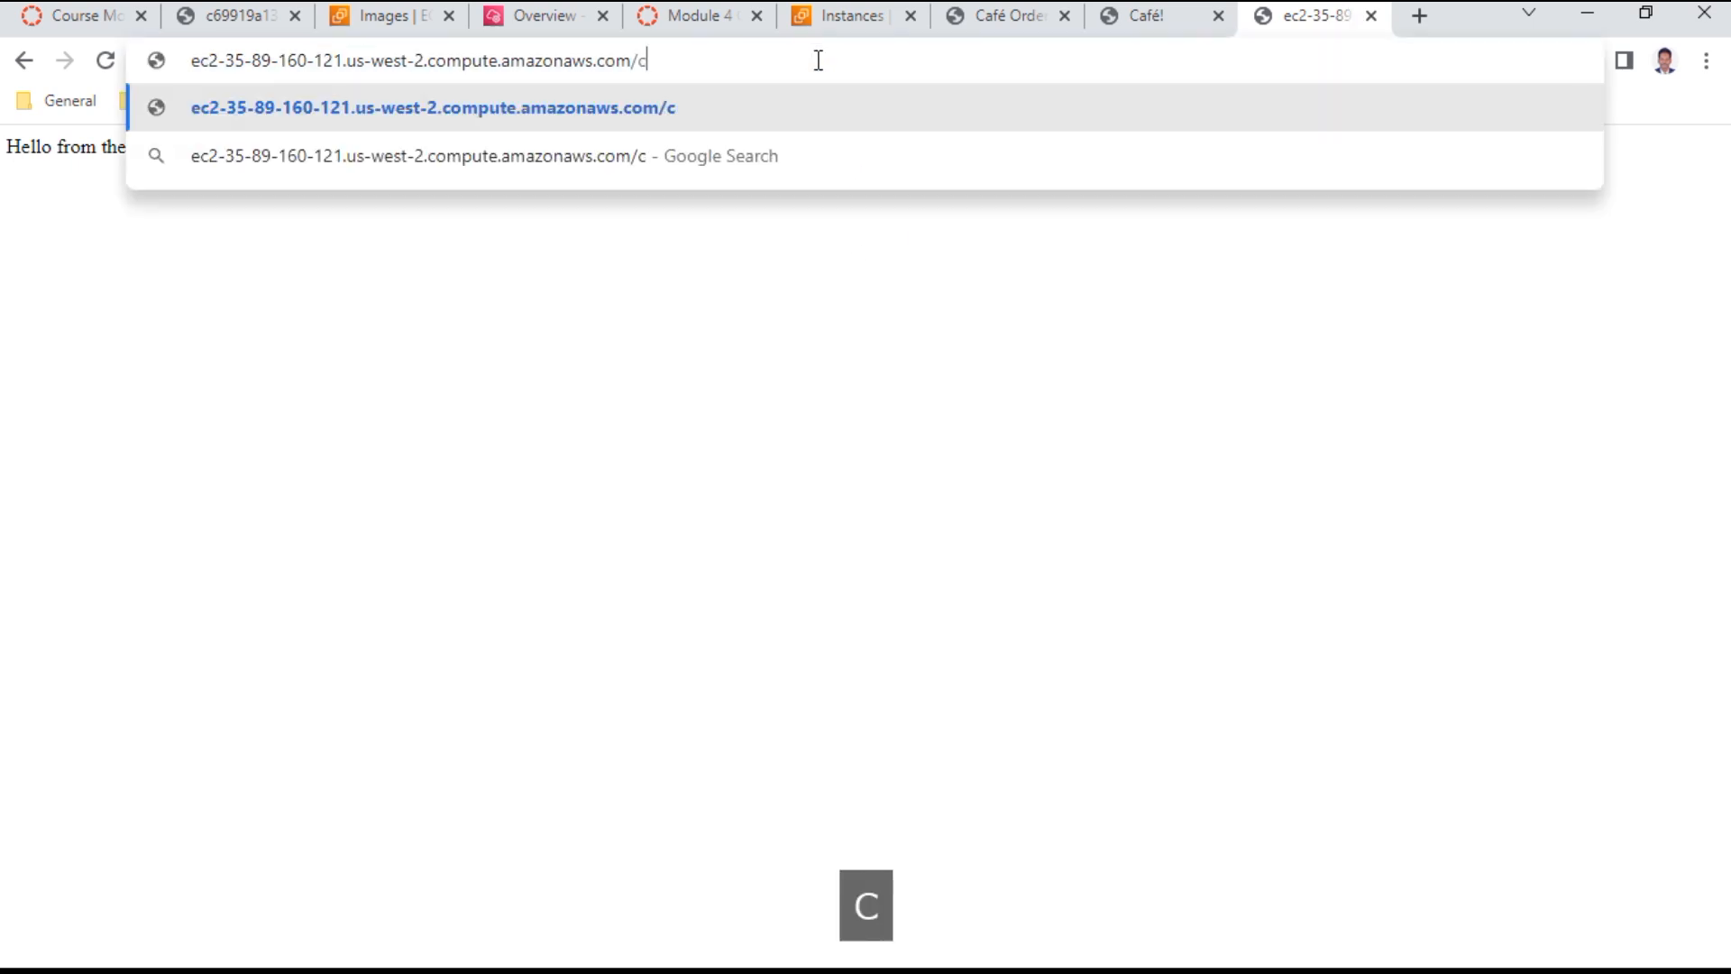
type("afe/")
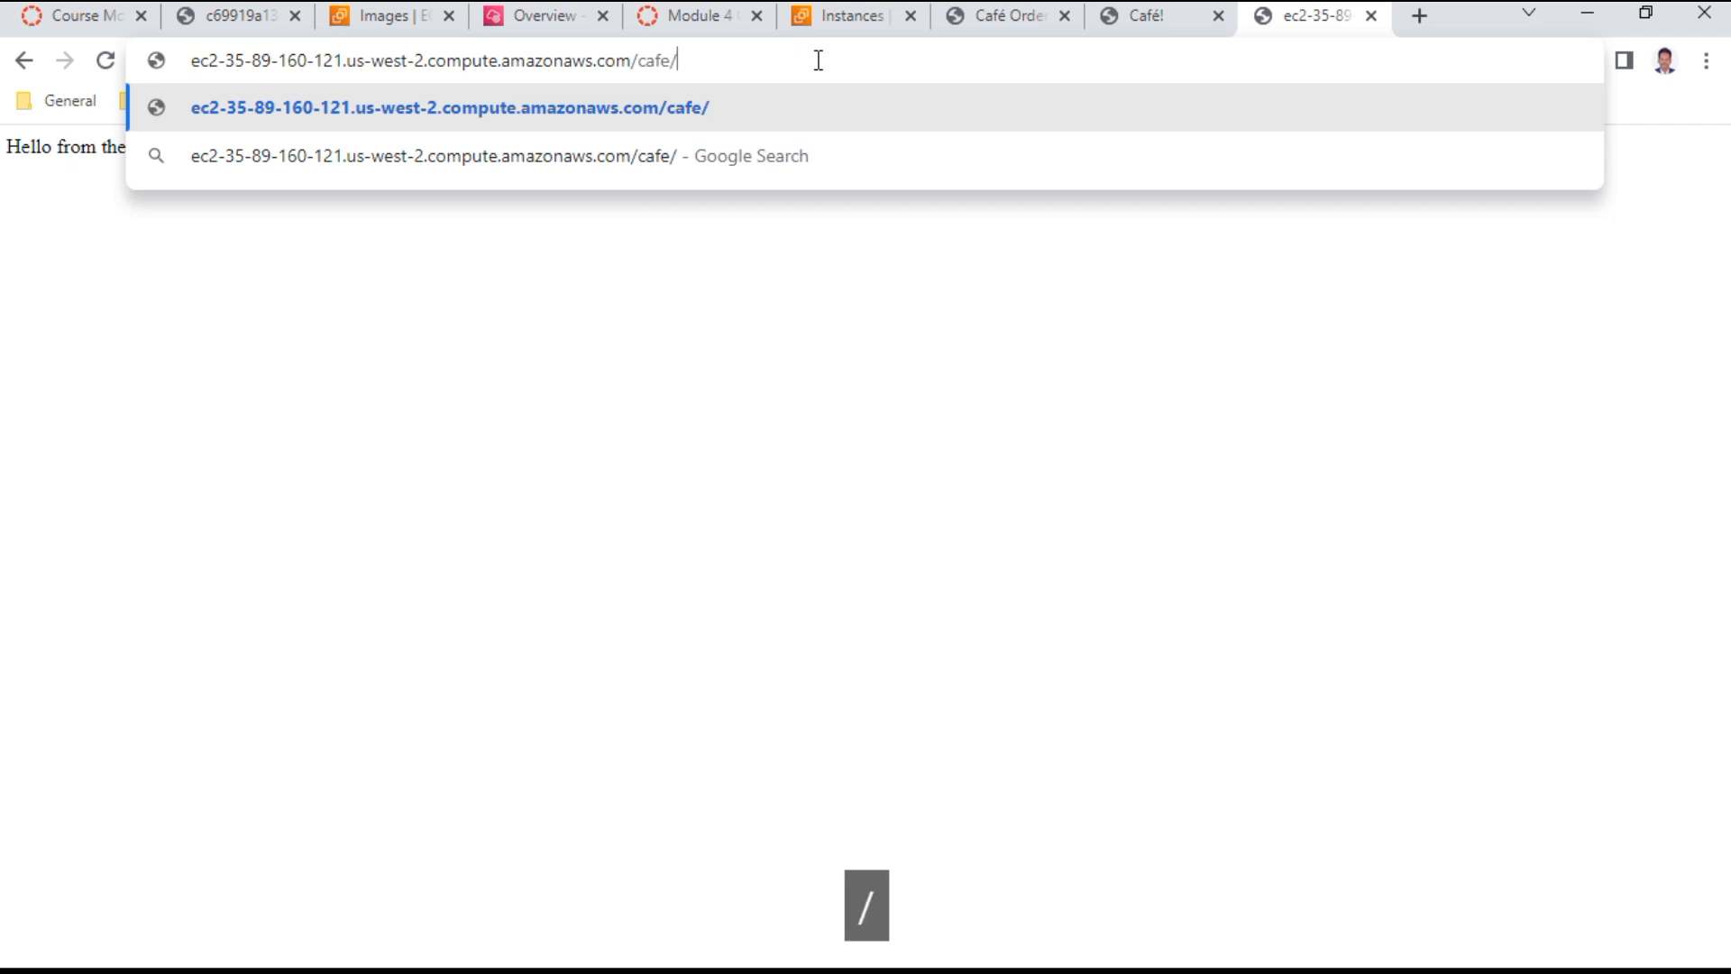
type("index.")
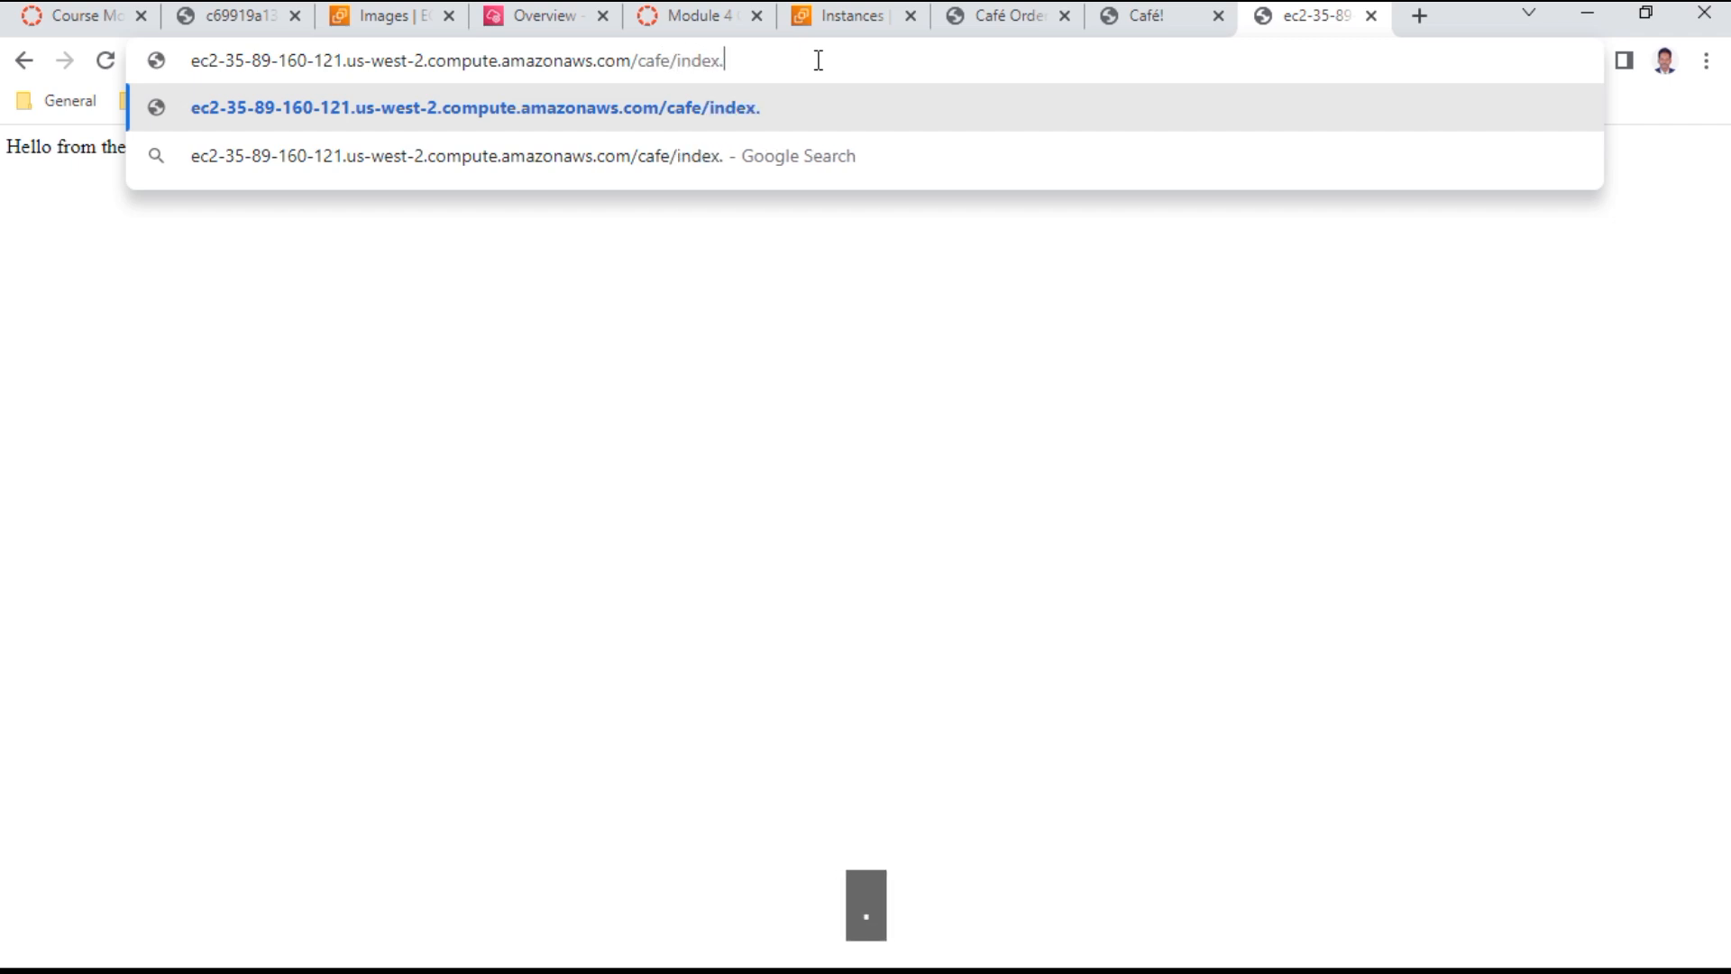
type("php")
key("Return")
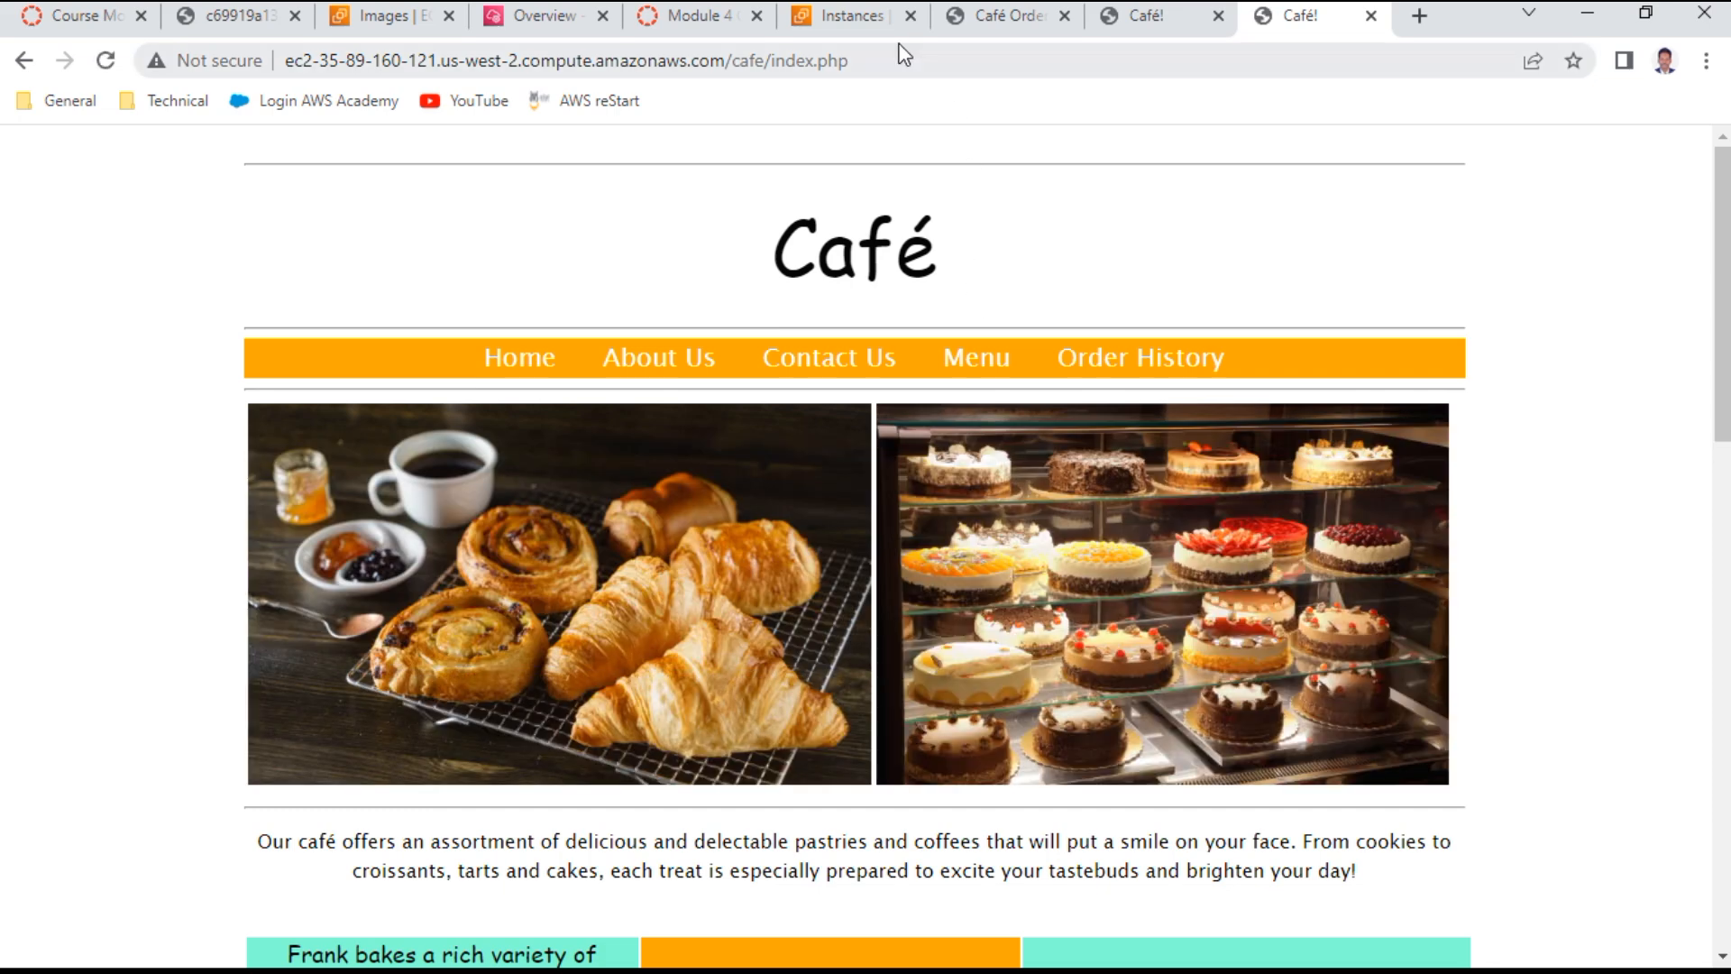
Return to the Module 4 lab instructions and read how set-app-parameters.sh must be edited for the new Region
left_click(852, 16)
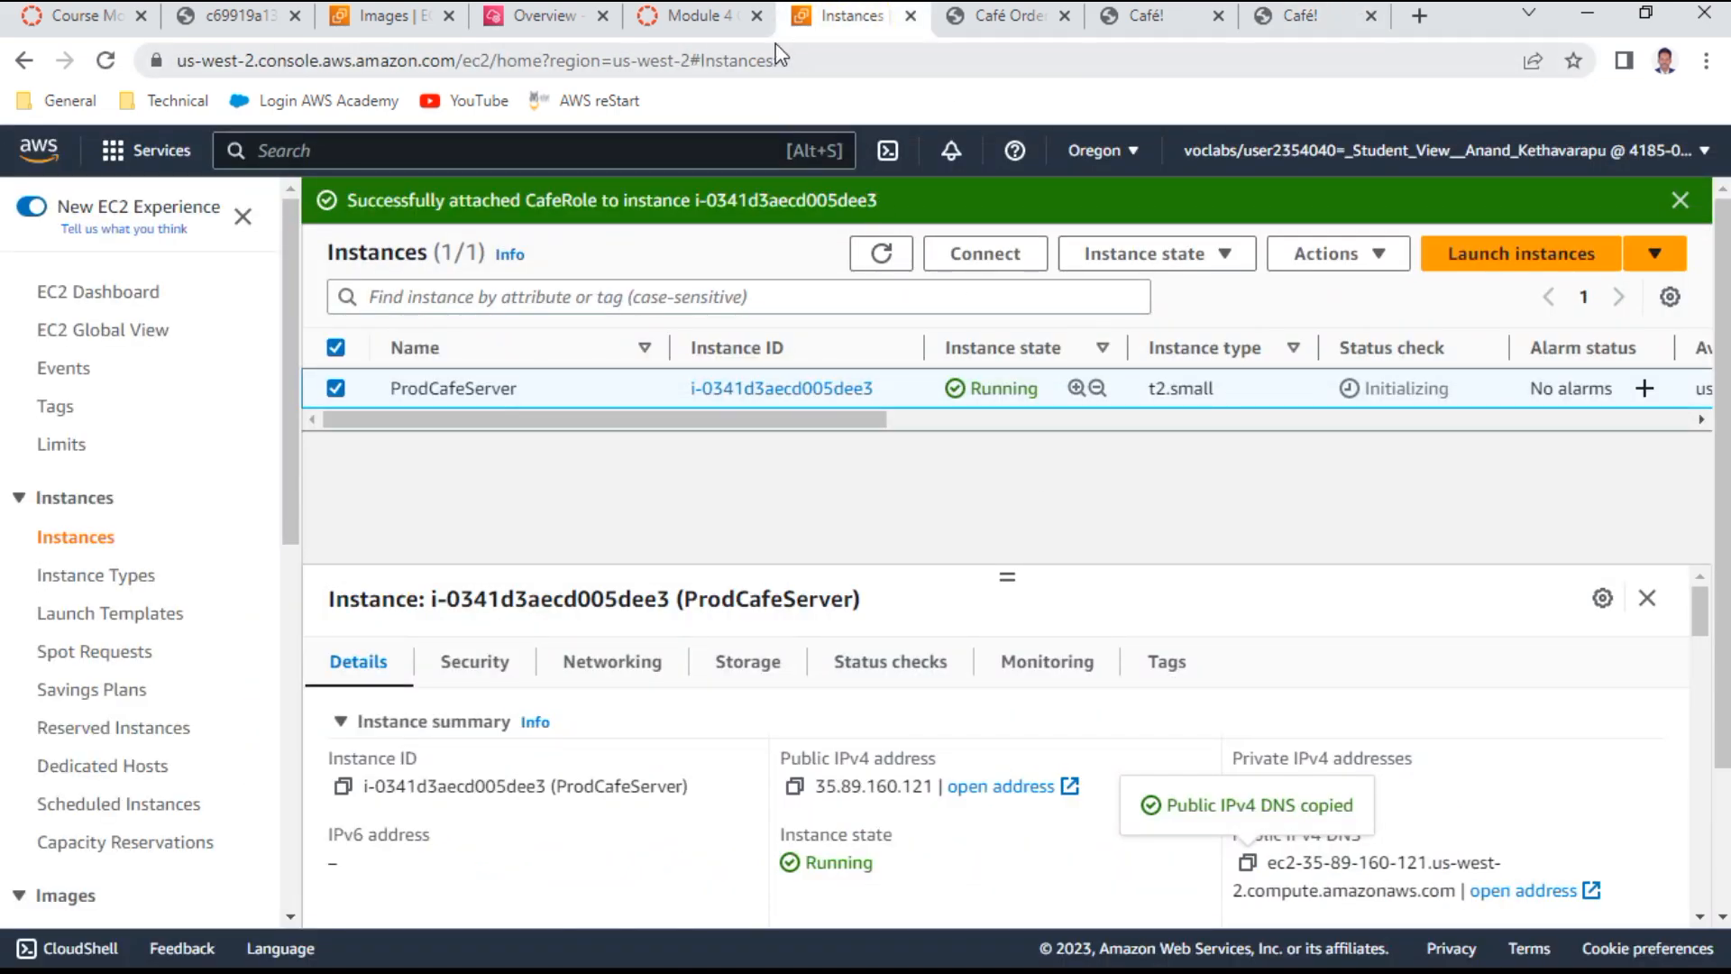
left_click(699, 15)
scroll(851, 565, "down", 3)
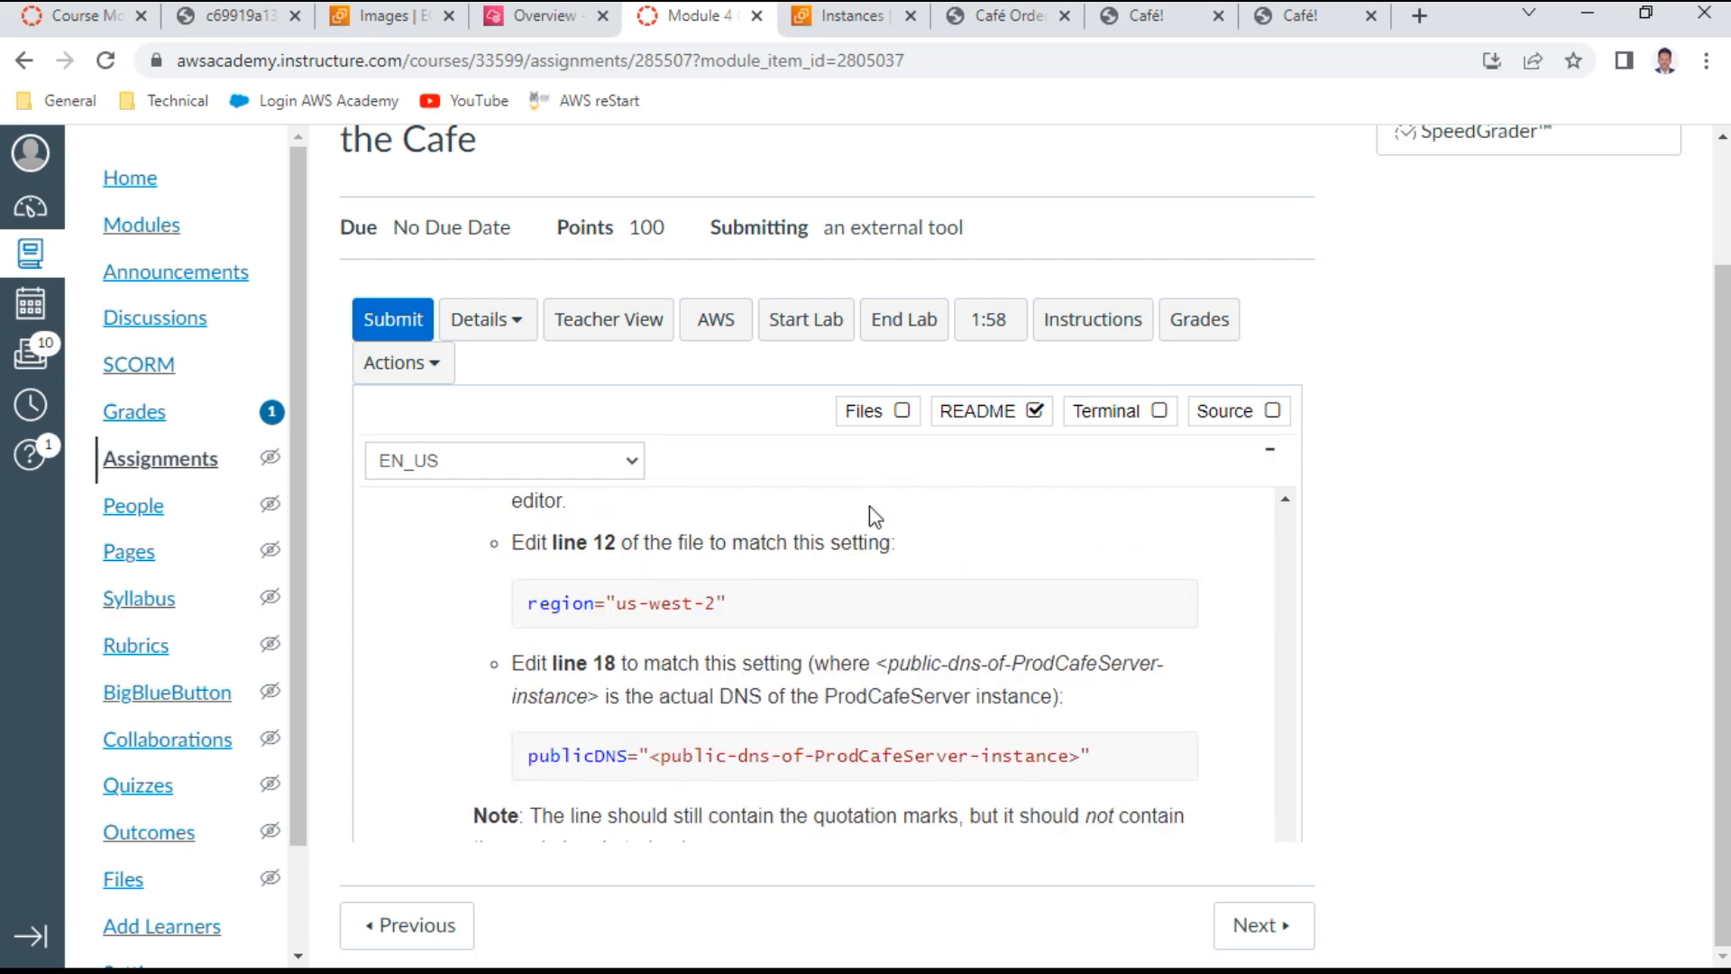
scroll(857, 571, "up", 1)
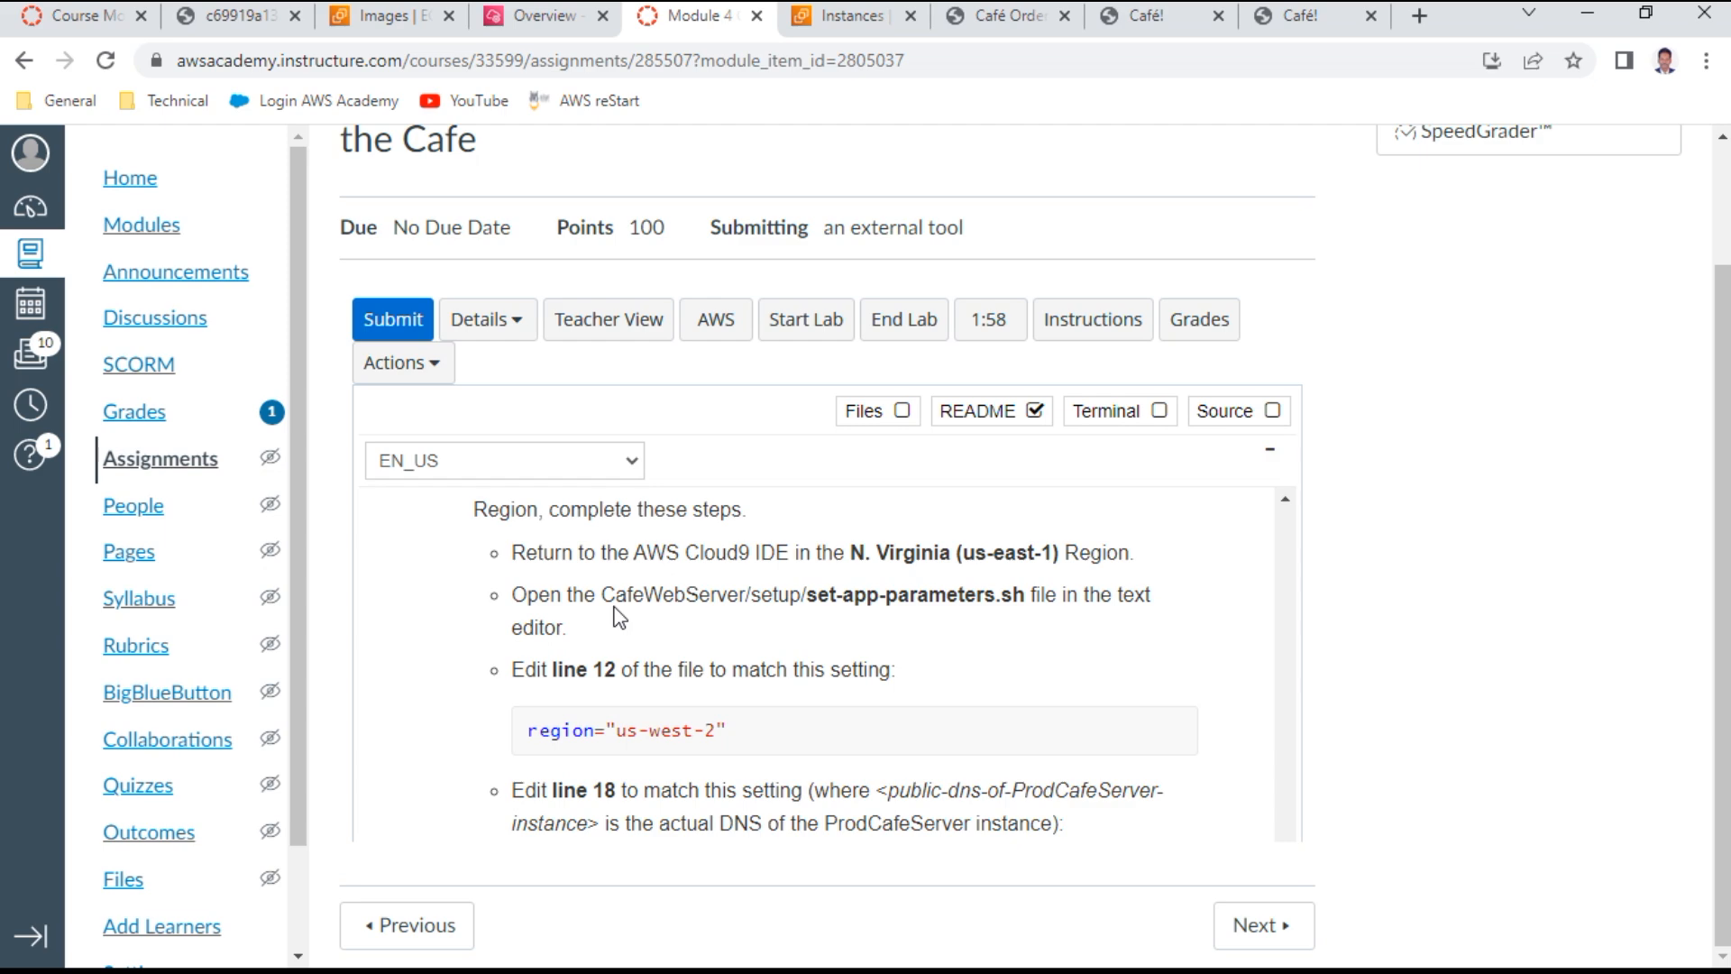
left_click_drag(616, 592, 511, 595)
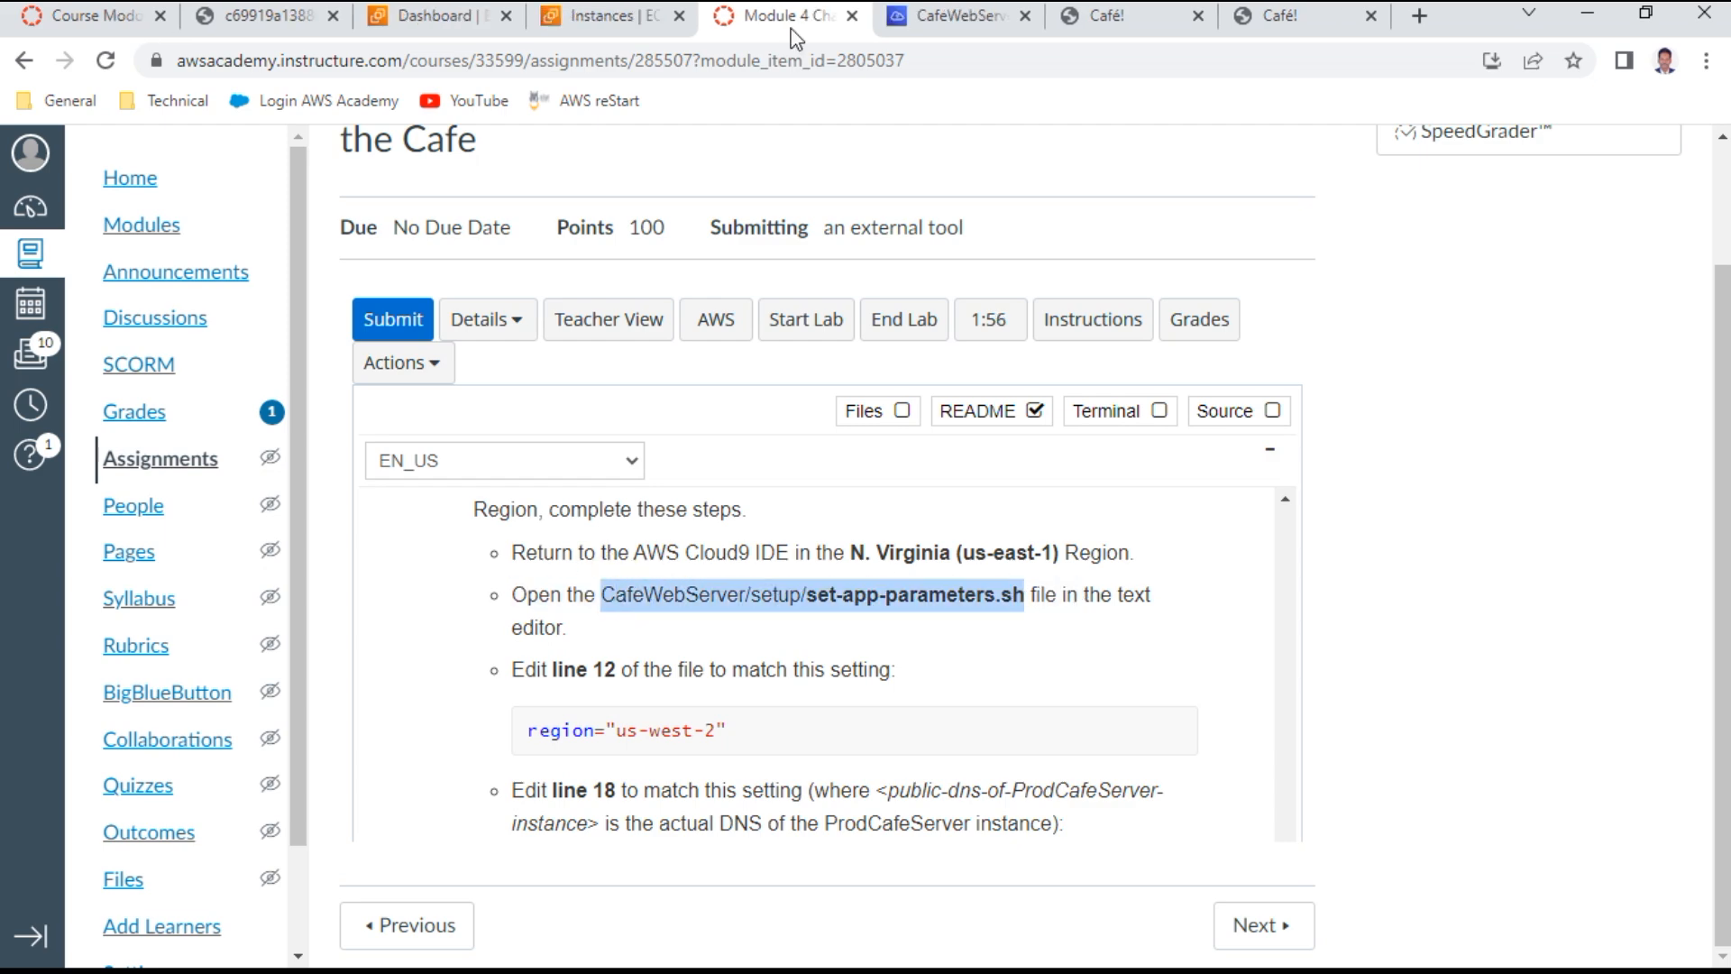
Switch to the N. Virginia Cloud9 IDE, expand the setup folder and select the set-app-parameters script
left_click(957, 16)
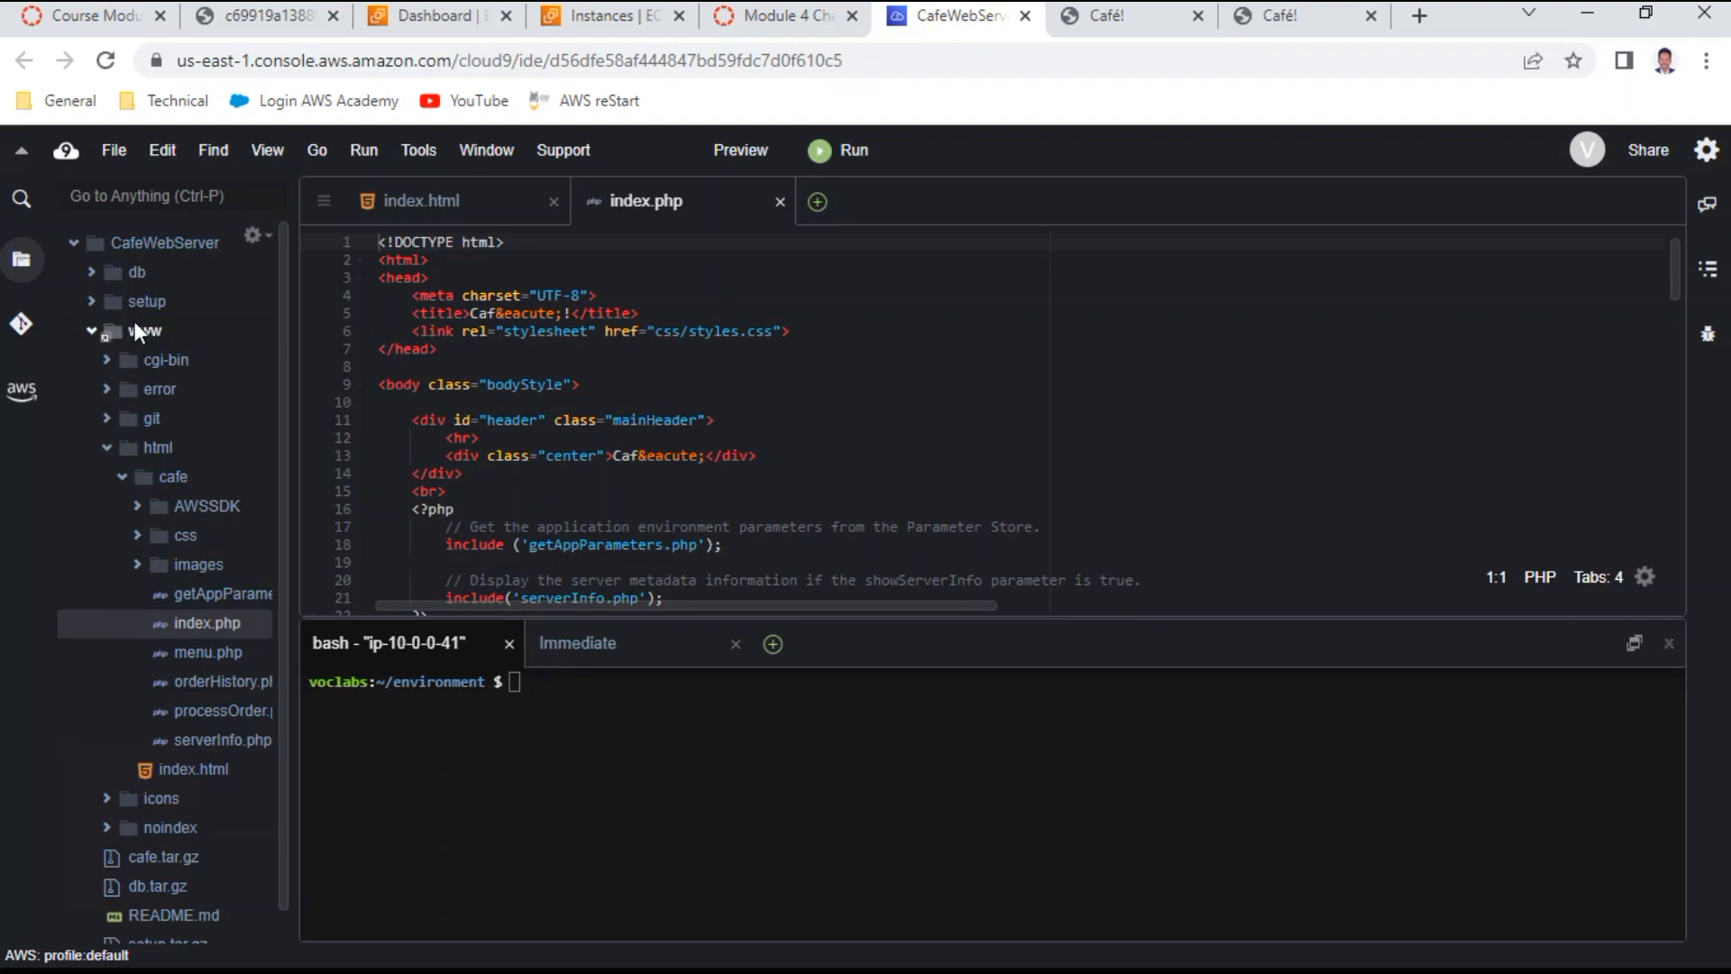
double_click(140, 312)
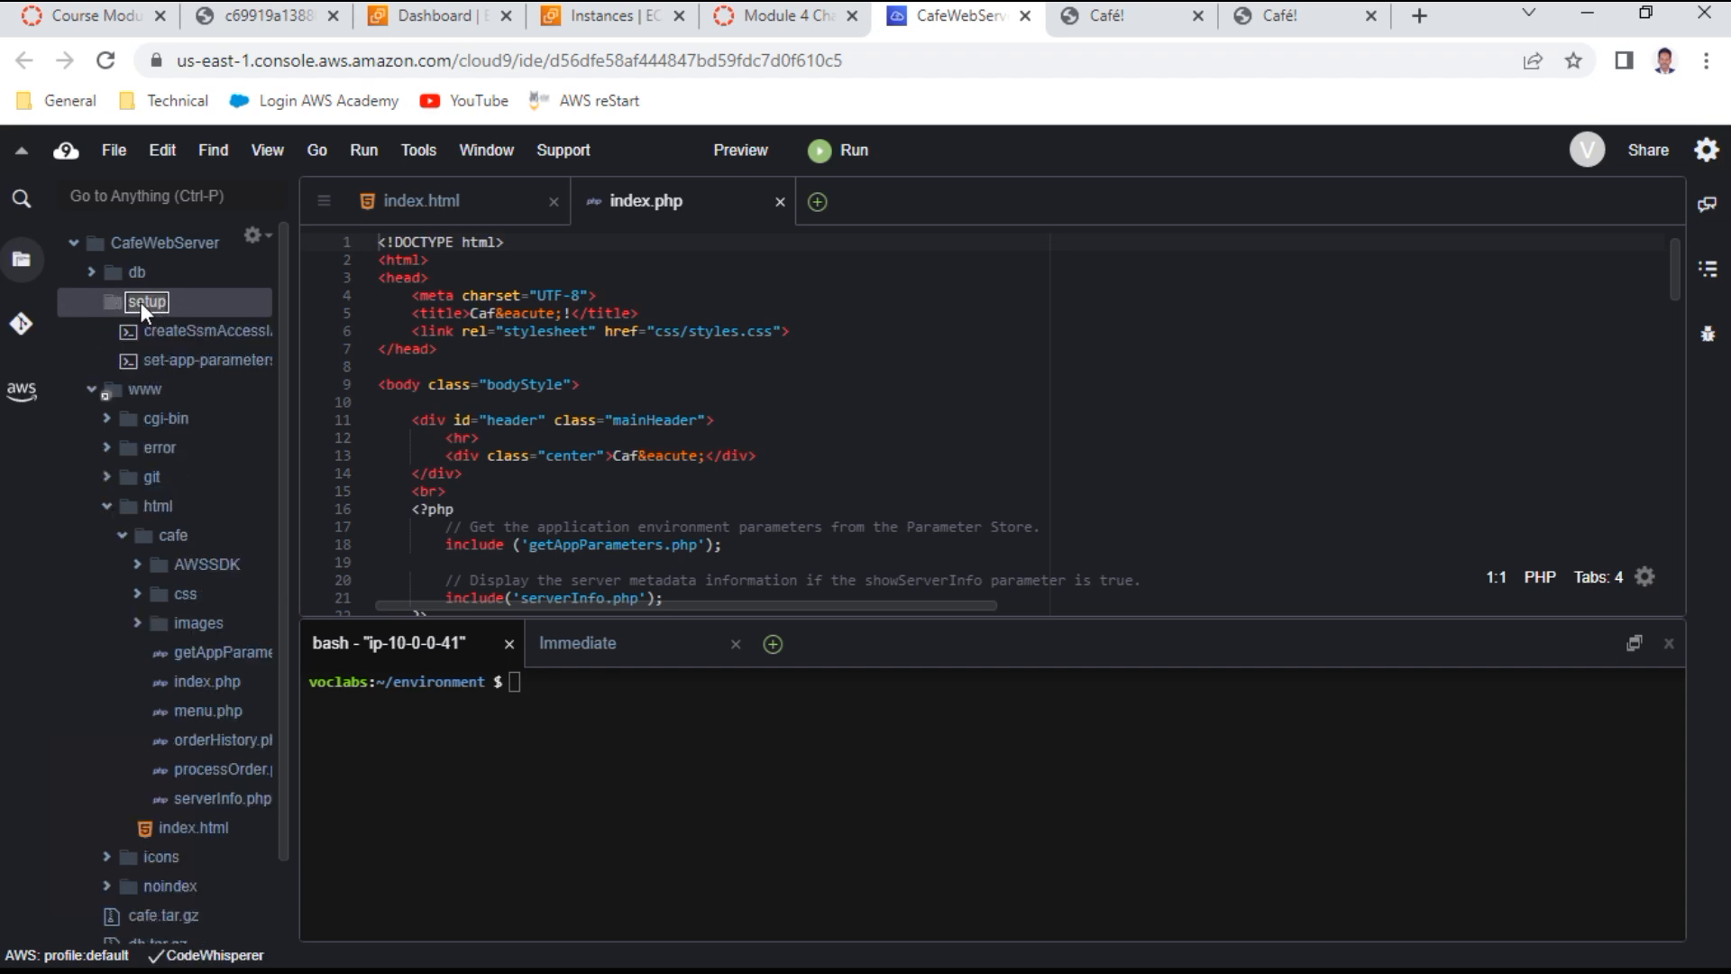
left_click(210, 359)
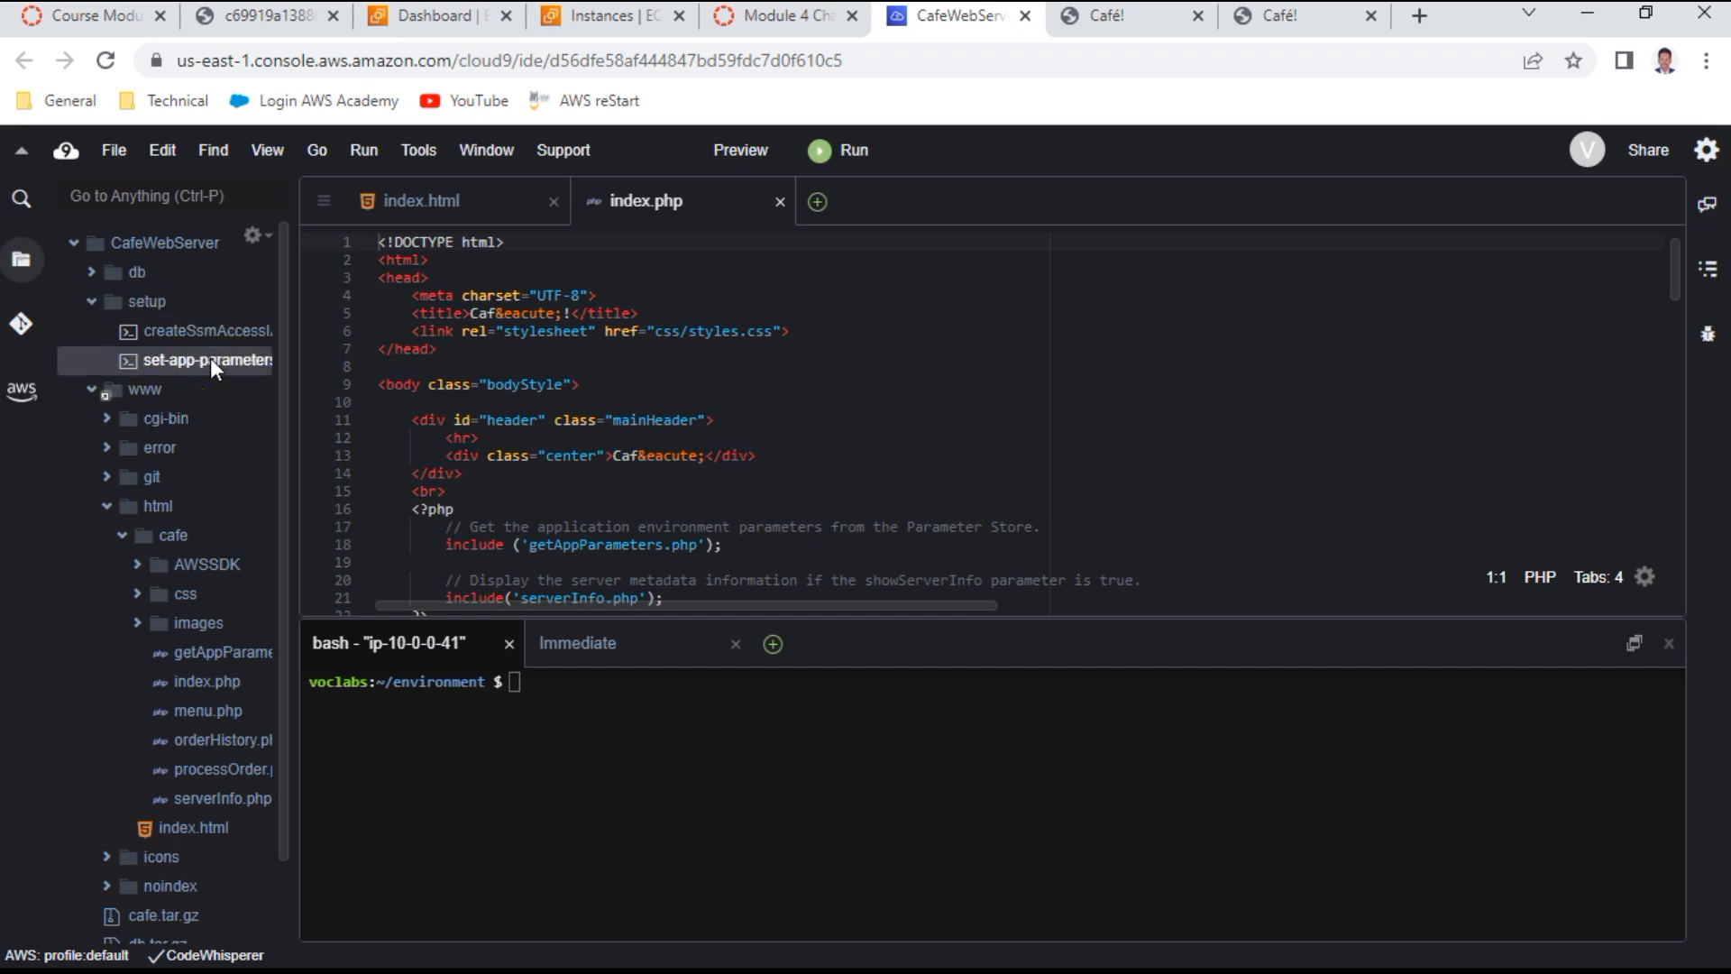
Copy the line region="us-west-2" from the lab instructions and open set-app-parameters.sh in the Cloud9 editor
left_click(833, 17)
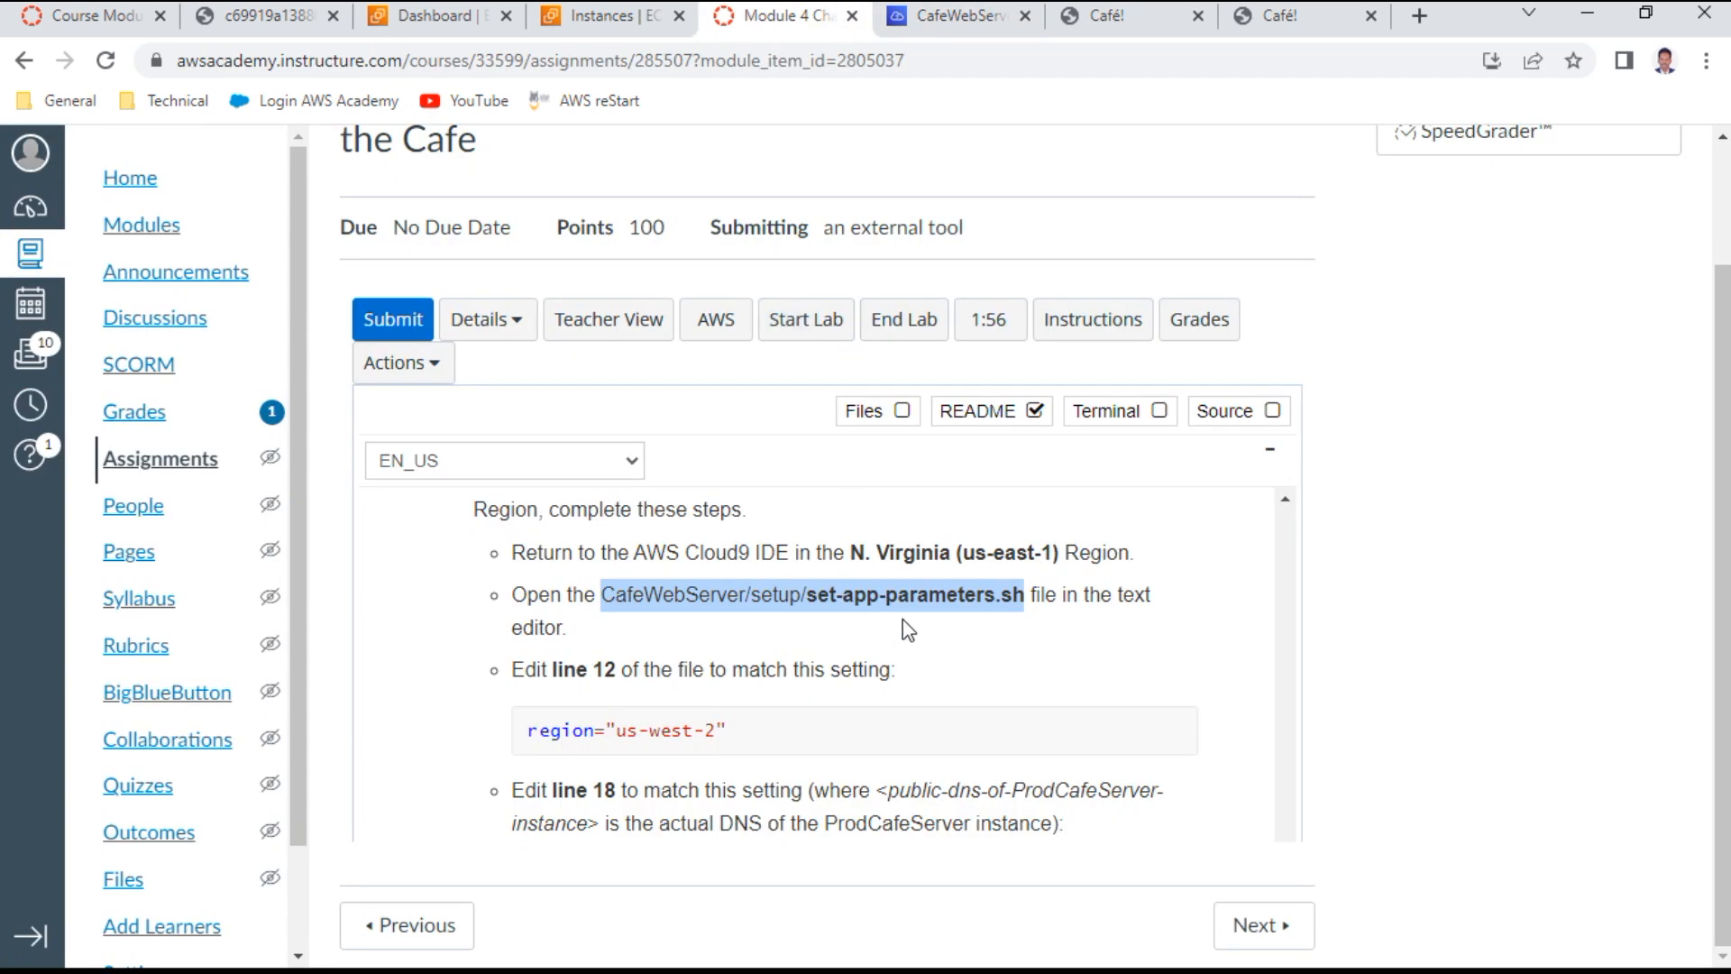
left_click(739, 737)
left_click_drag(739, 737, 521, 746)
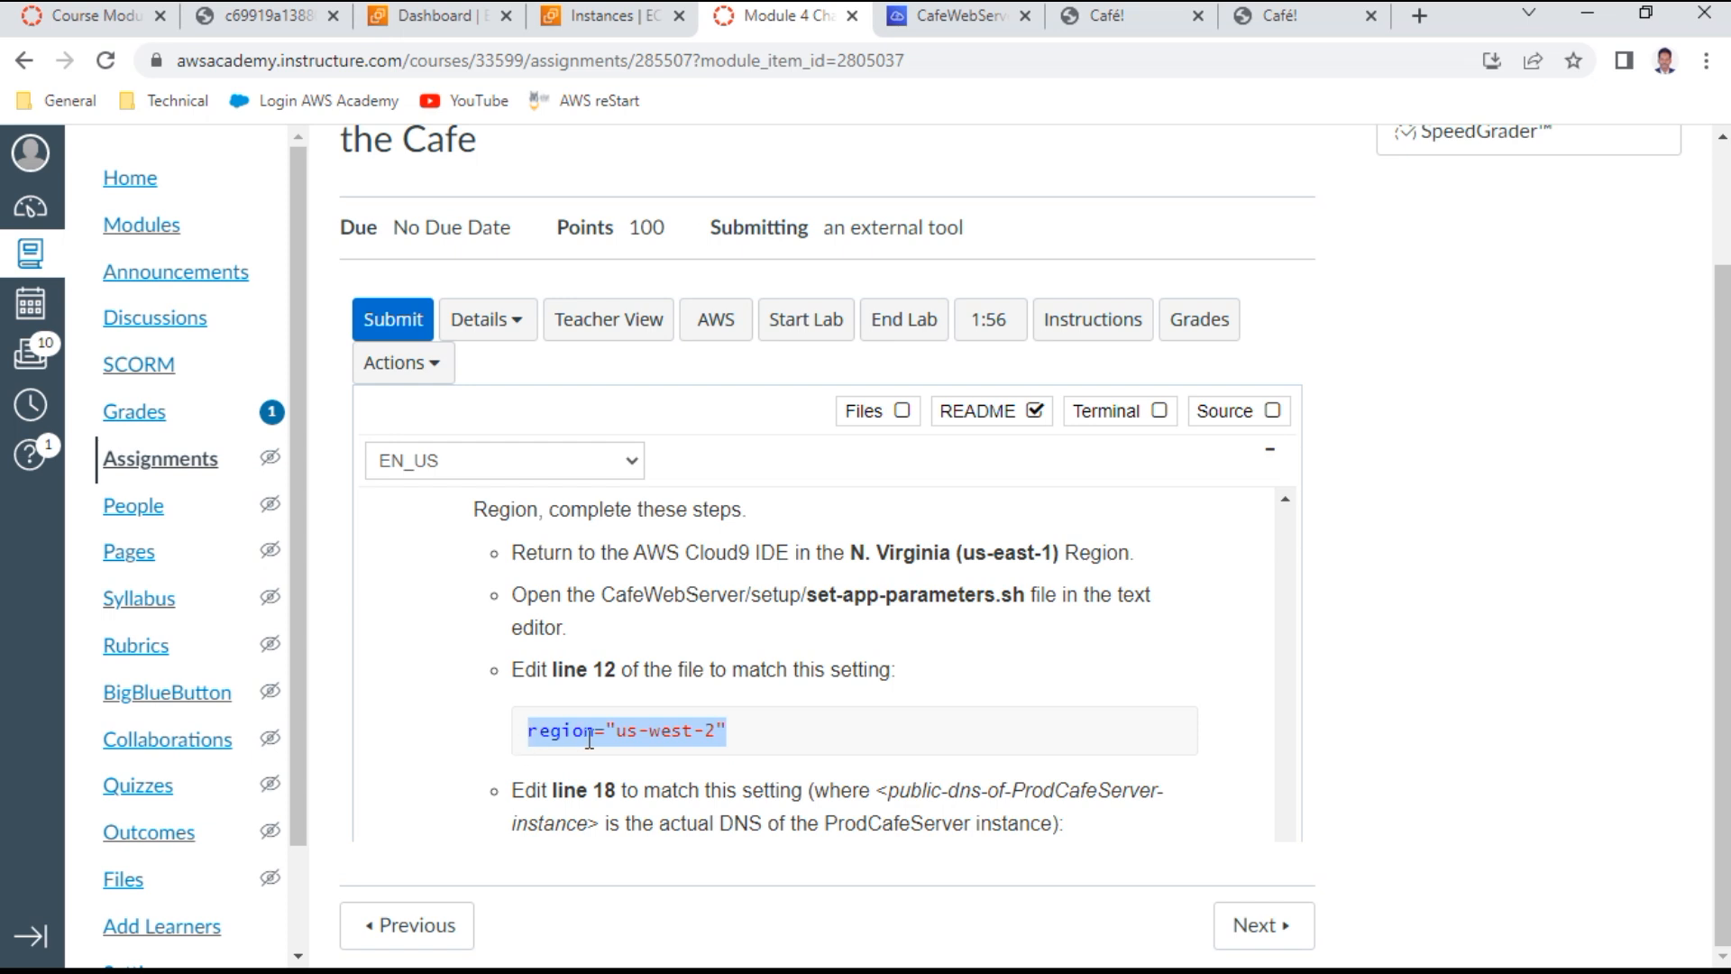
right_click(620, 735)
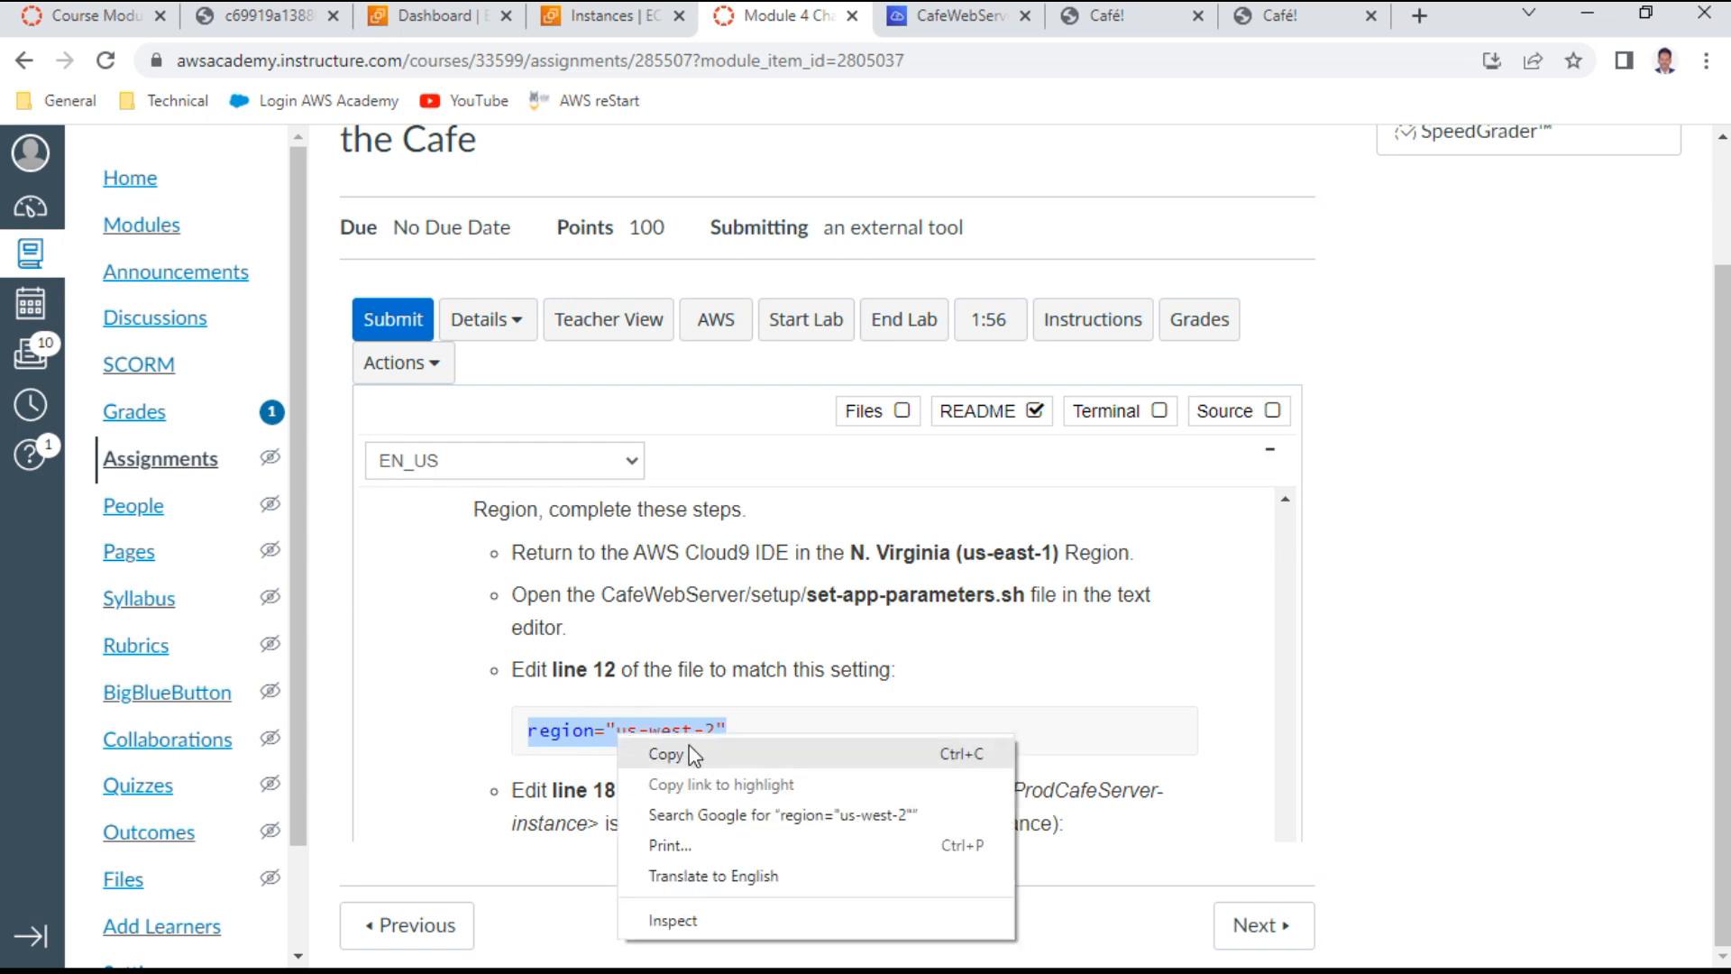
left_click(671, 754)
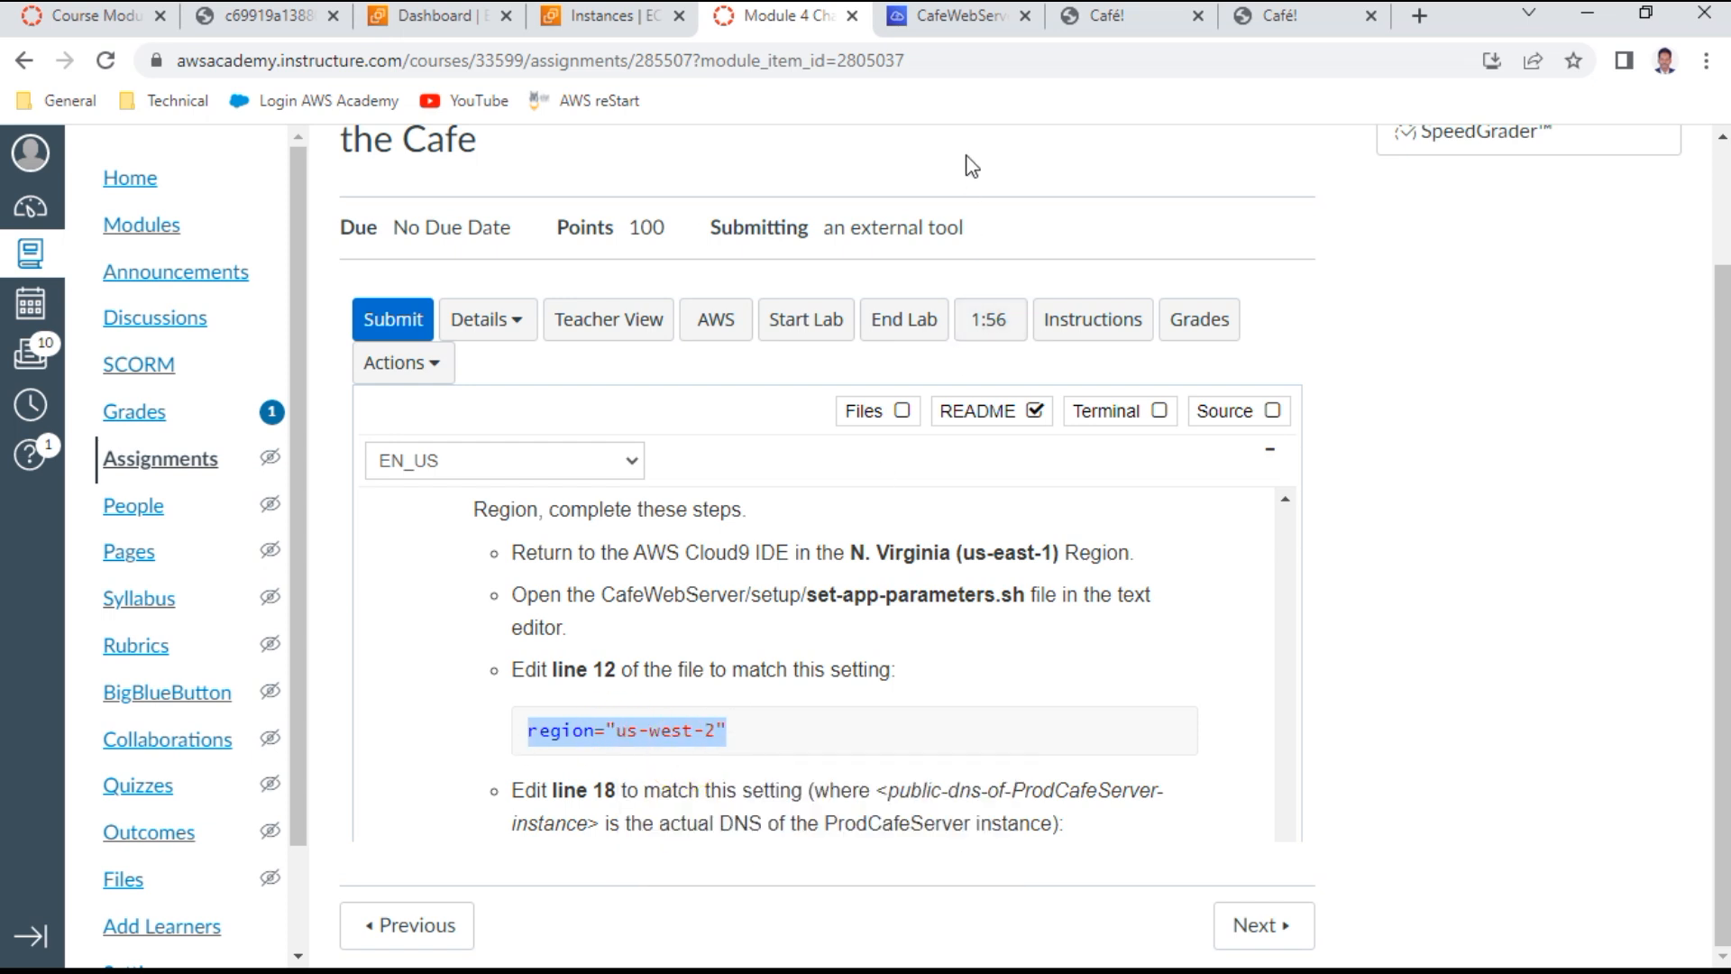
left_click(960, 15)
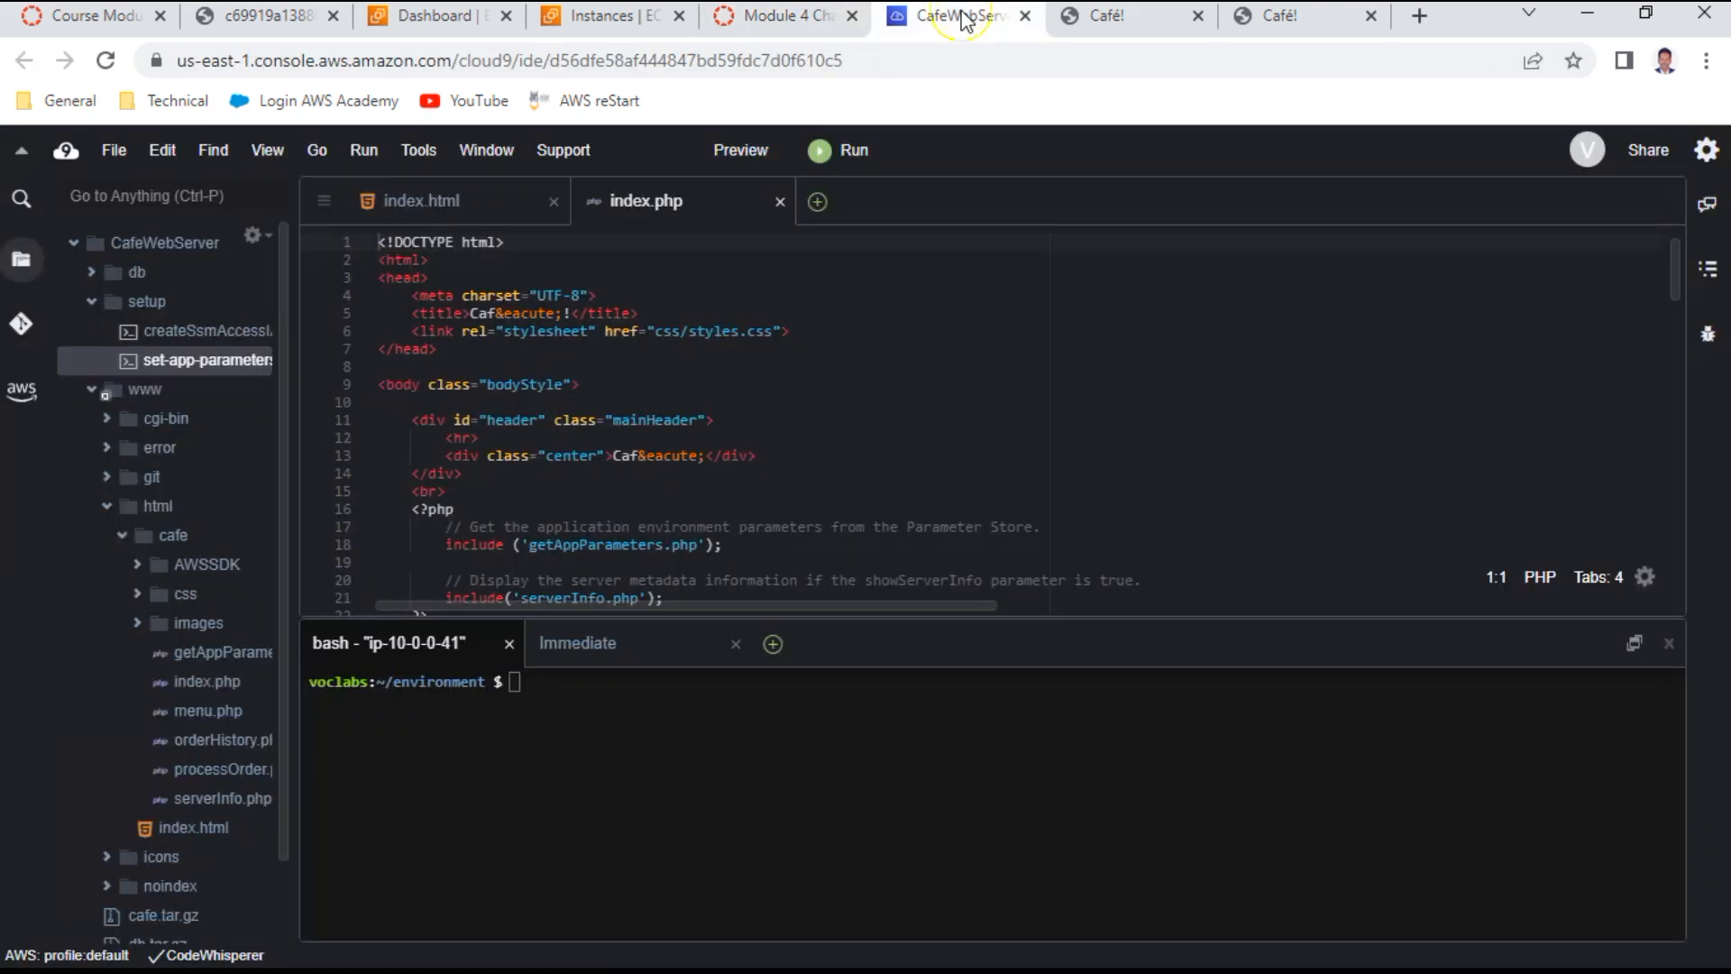
double_click(230, 358)
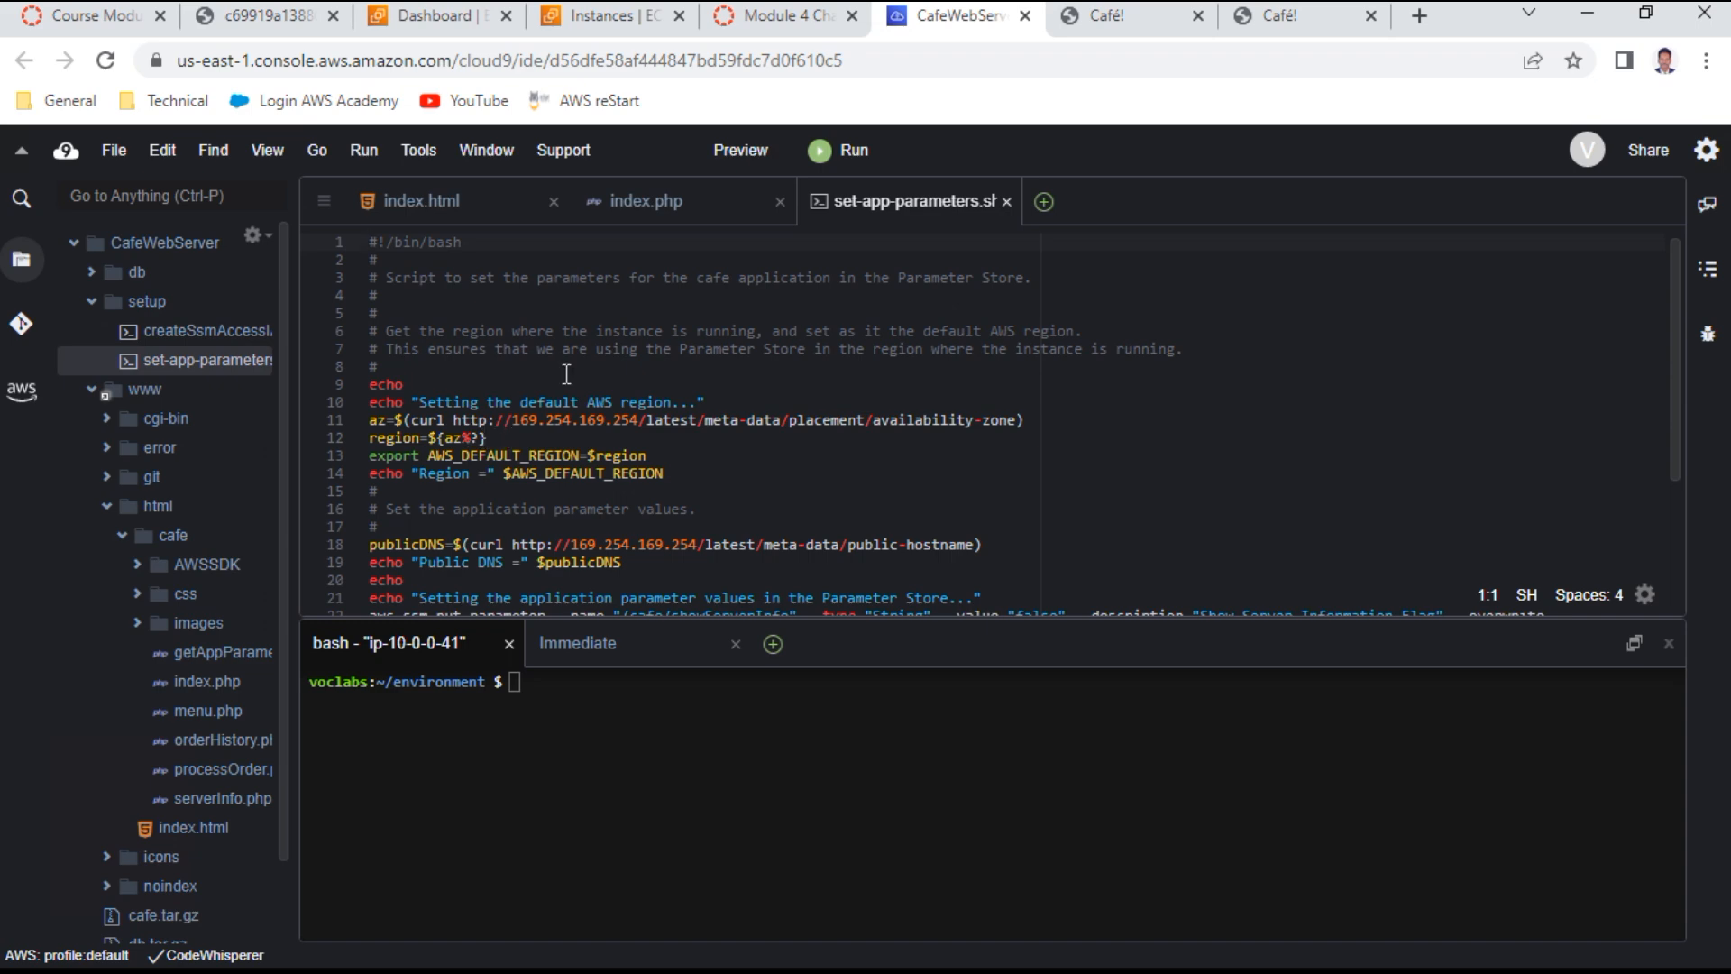
Compare lines 12 and 18 of set-app-parameters.sh with the settings required in the lab instructions
left_click(830, 19)
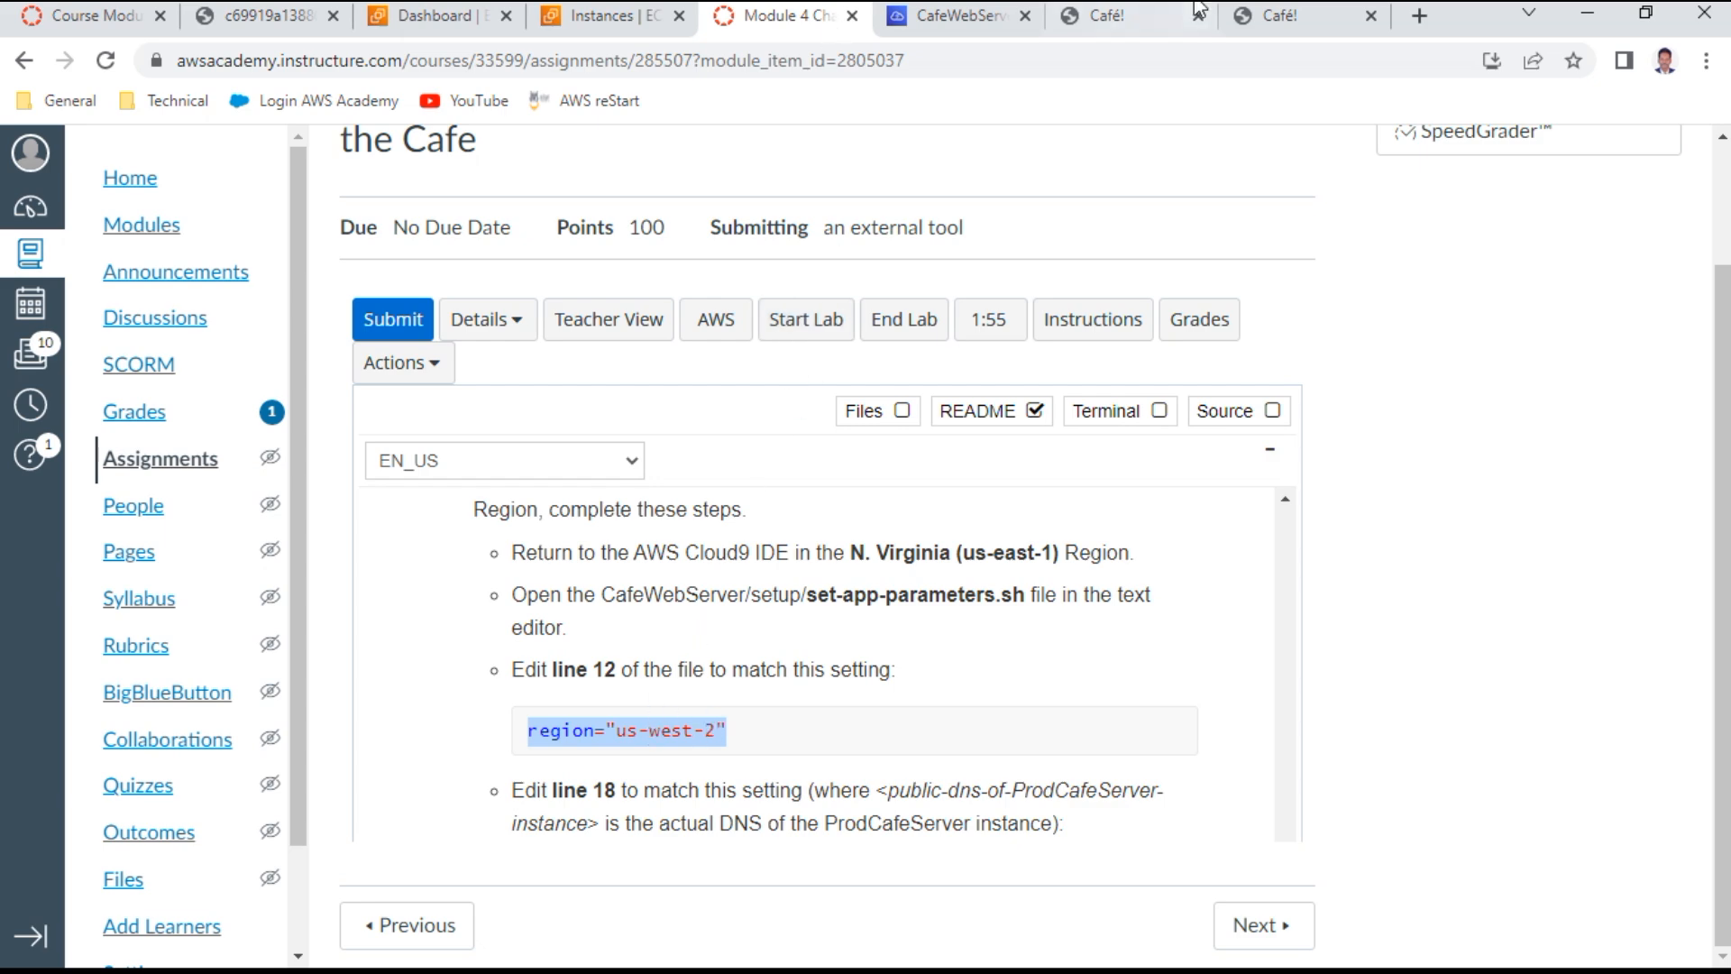
left_click(941, 20)
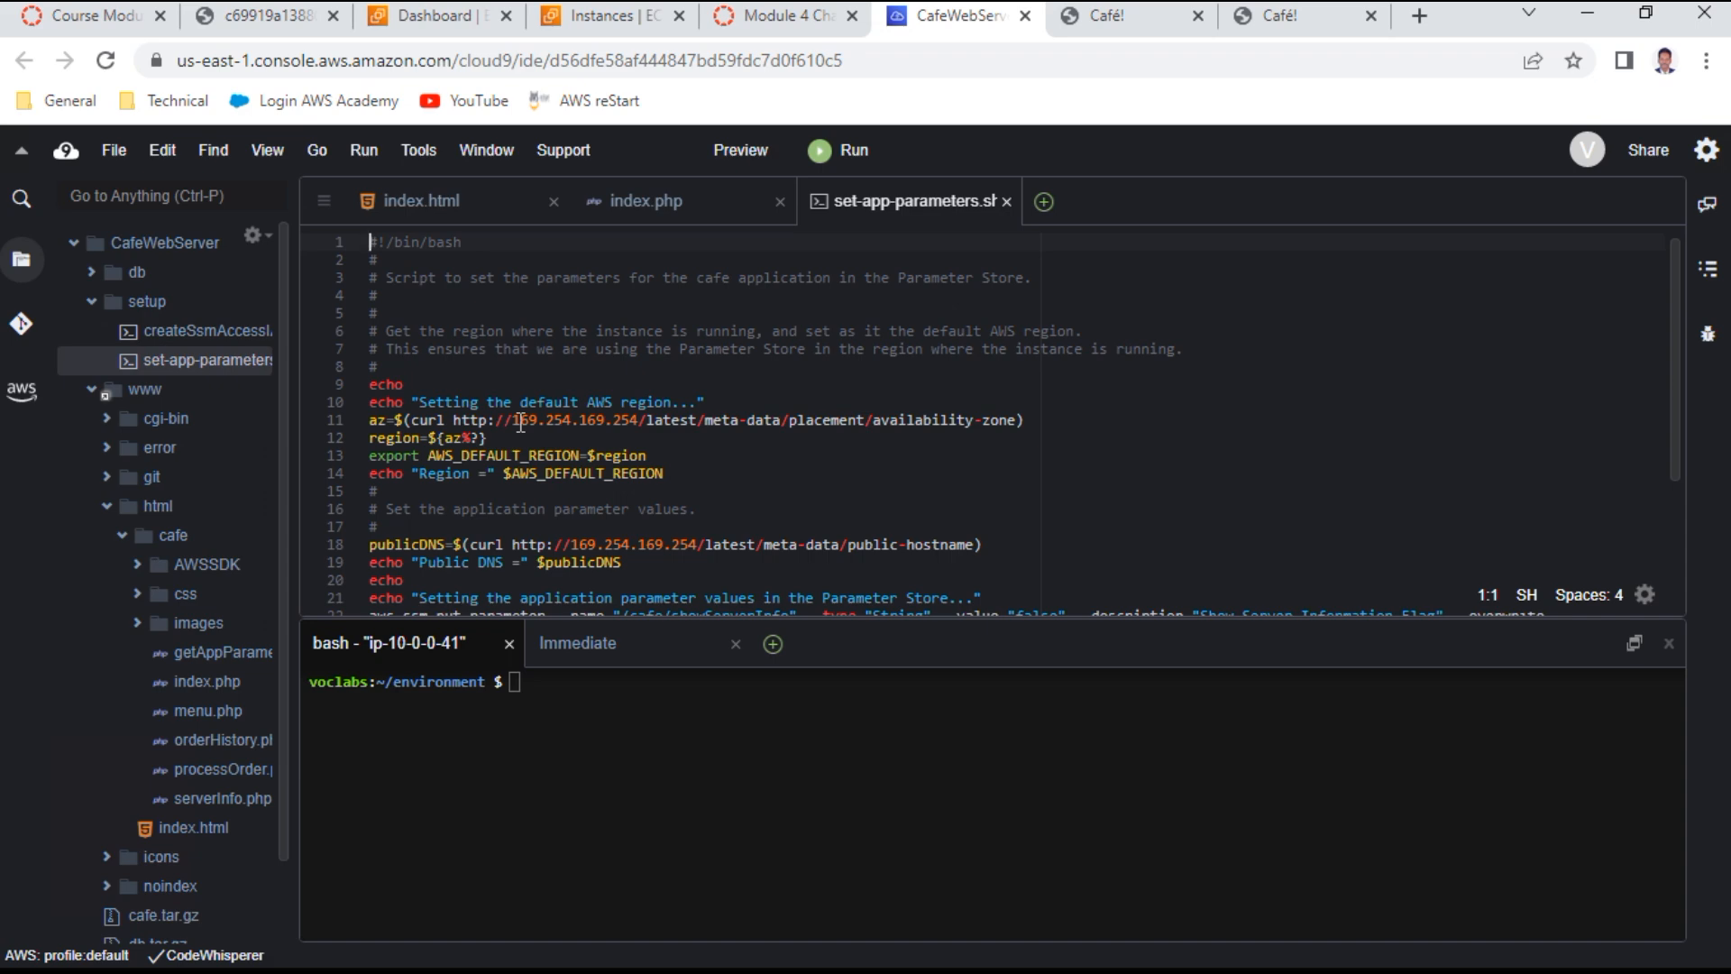
scroll(528, 428, "down", 2)
scroll(541, 437, "up", 2)
left_click(818, 18)
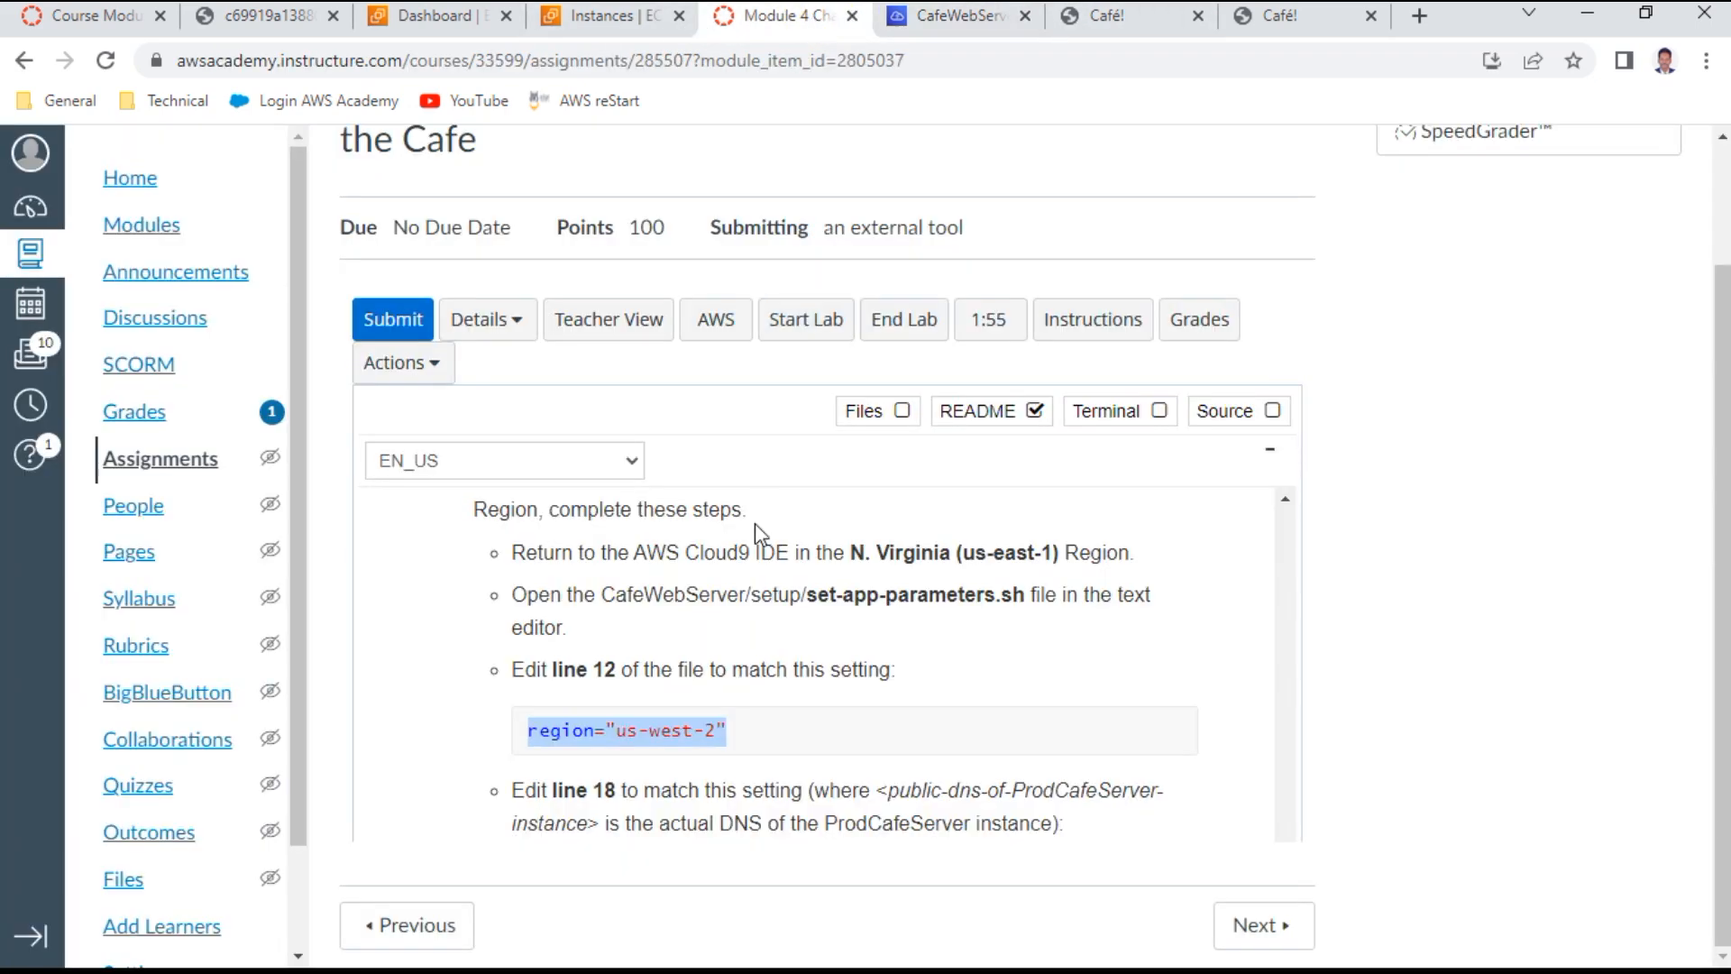
scroll(756, 533, "down", 3)
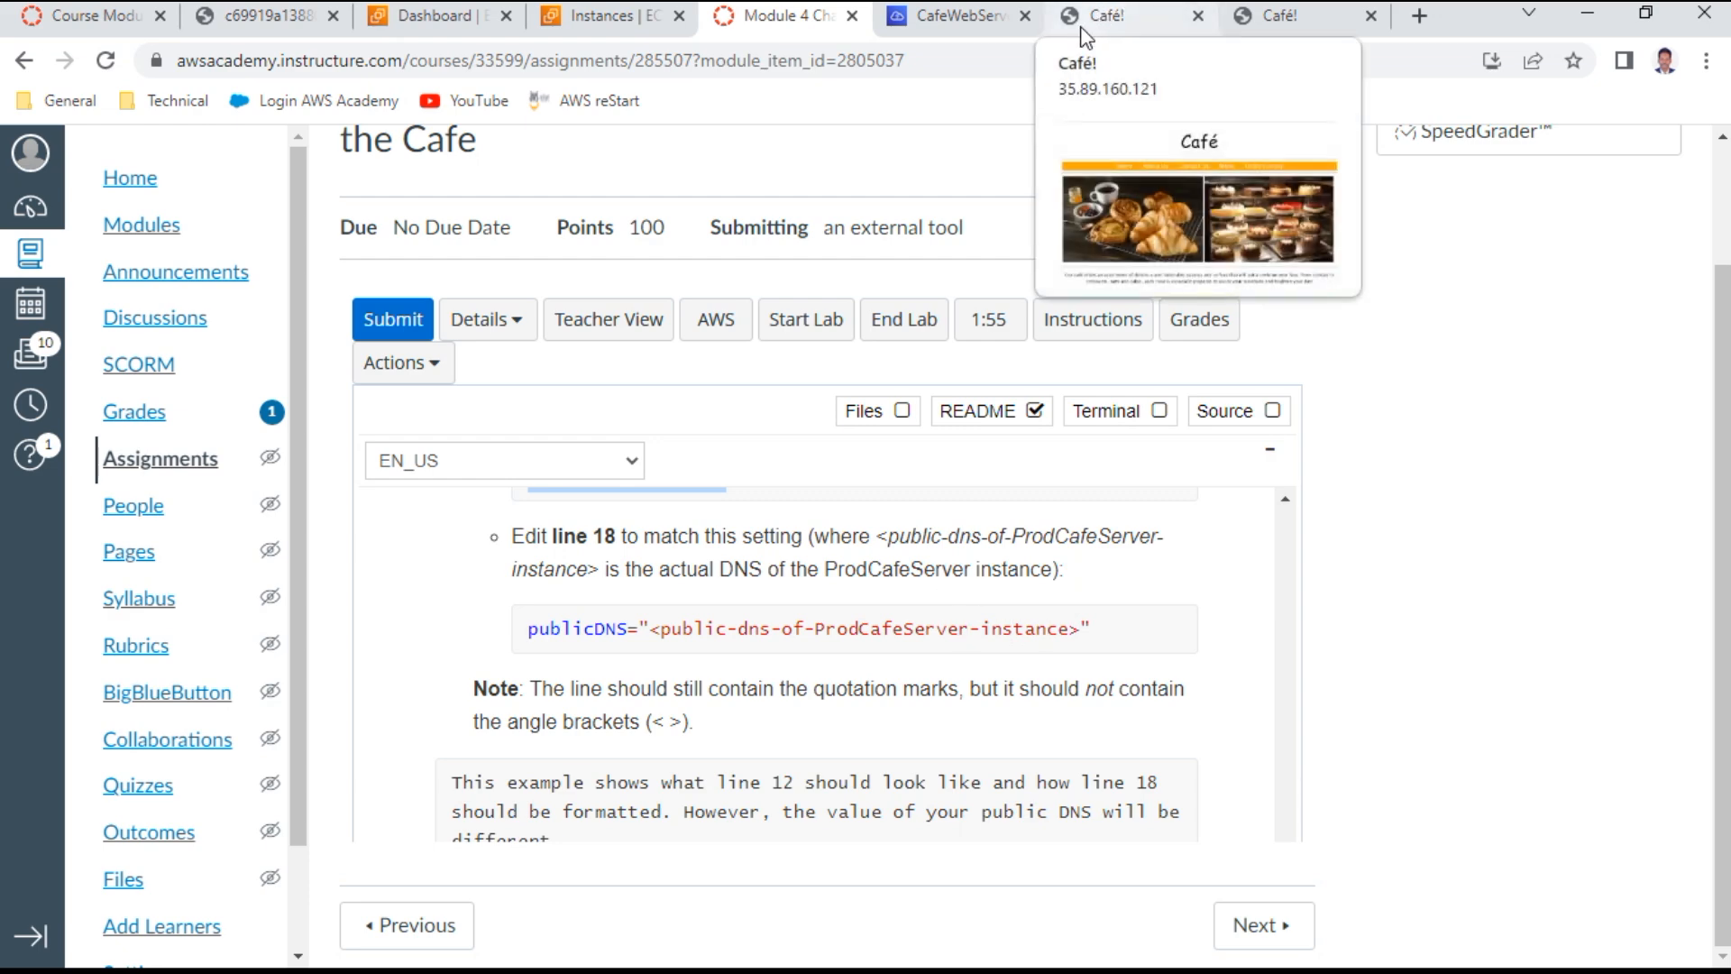
left_click(942, 18)
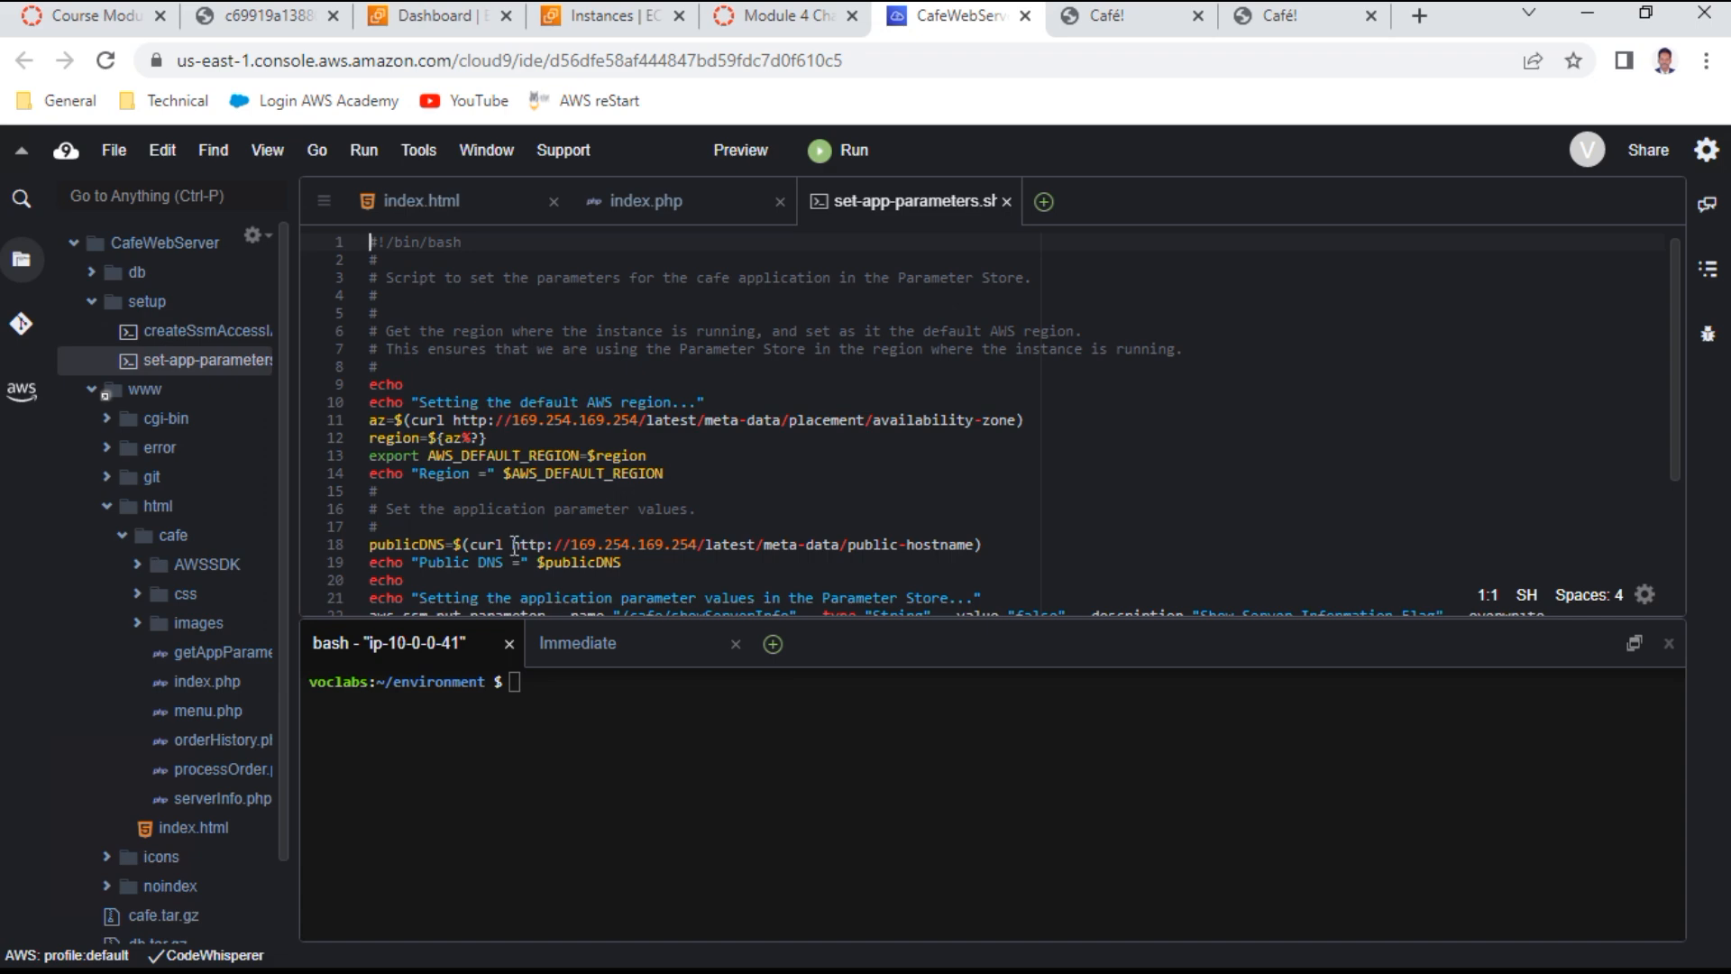
Copy only the public DNS host name, without /cafe/index.php, from the open café page's address
left_click(1318, 20)
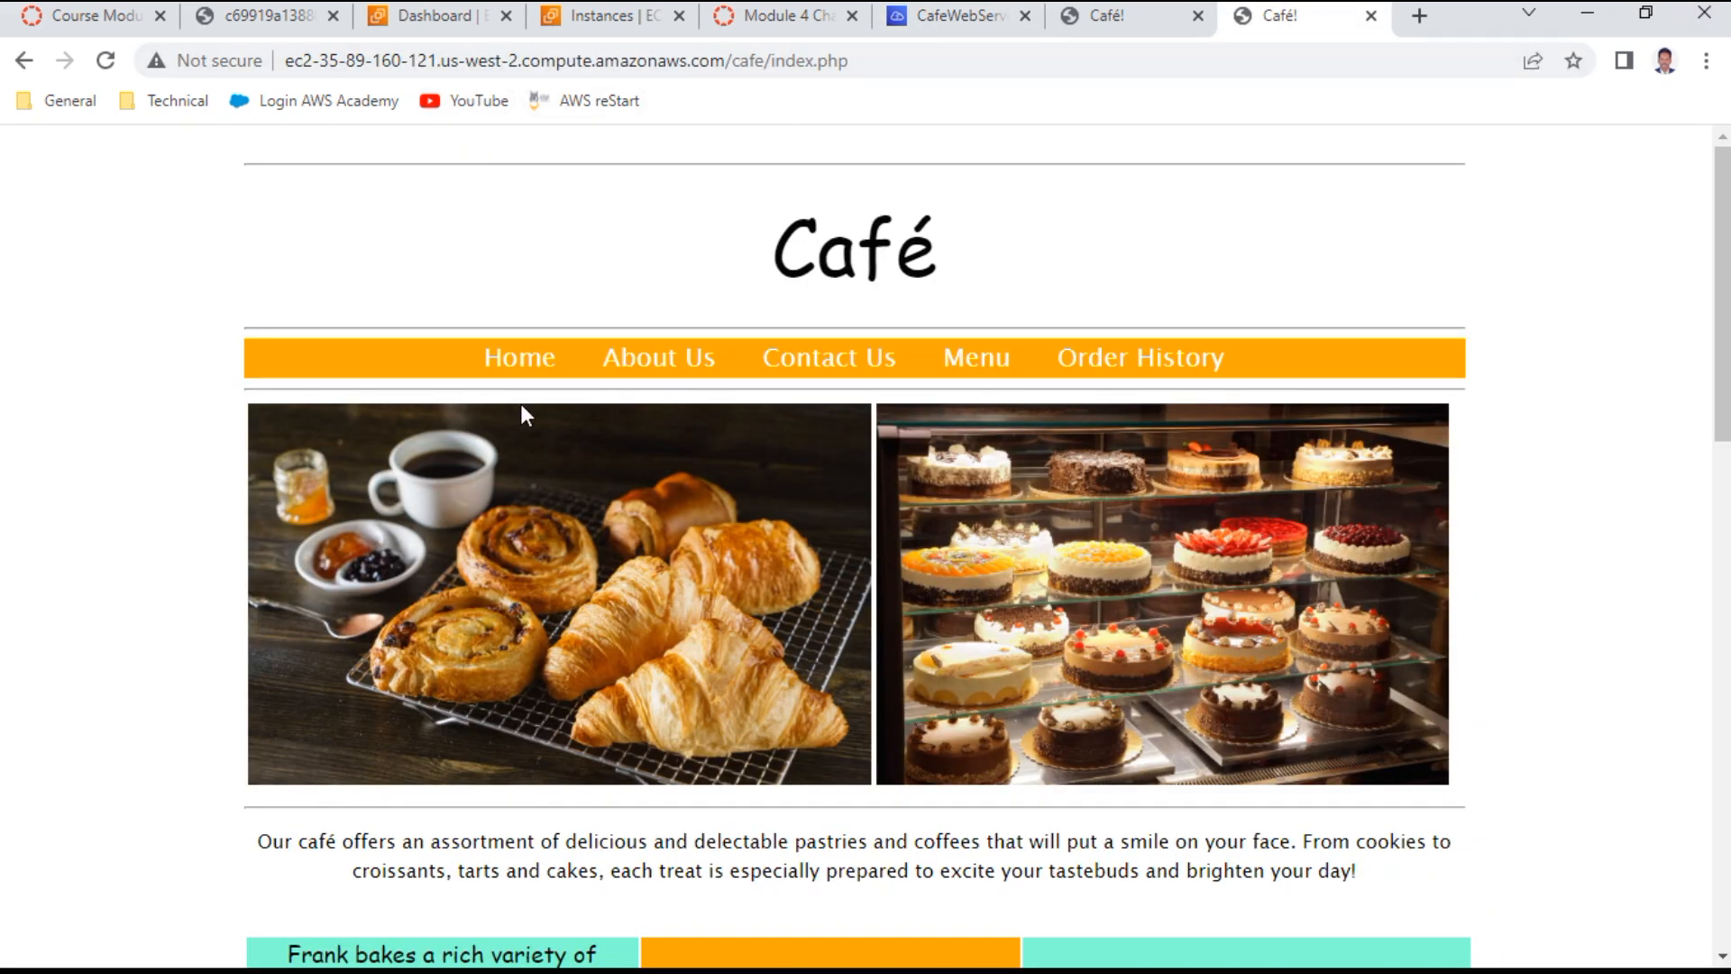
left_click_drag(897, 63, 225, 88)
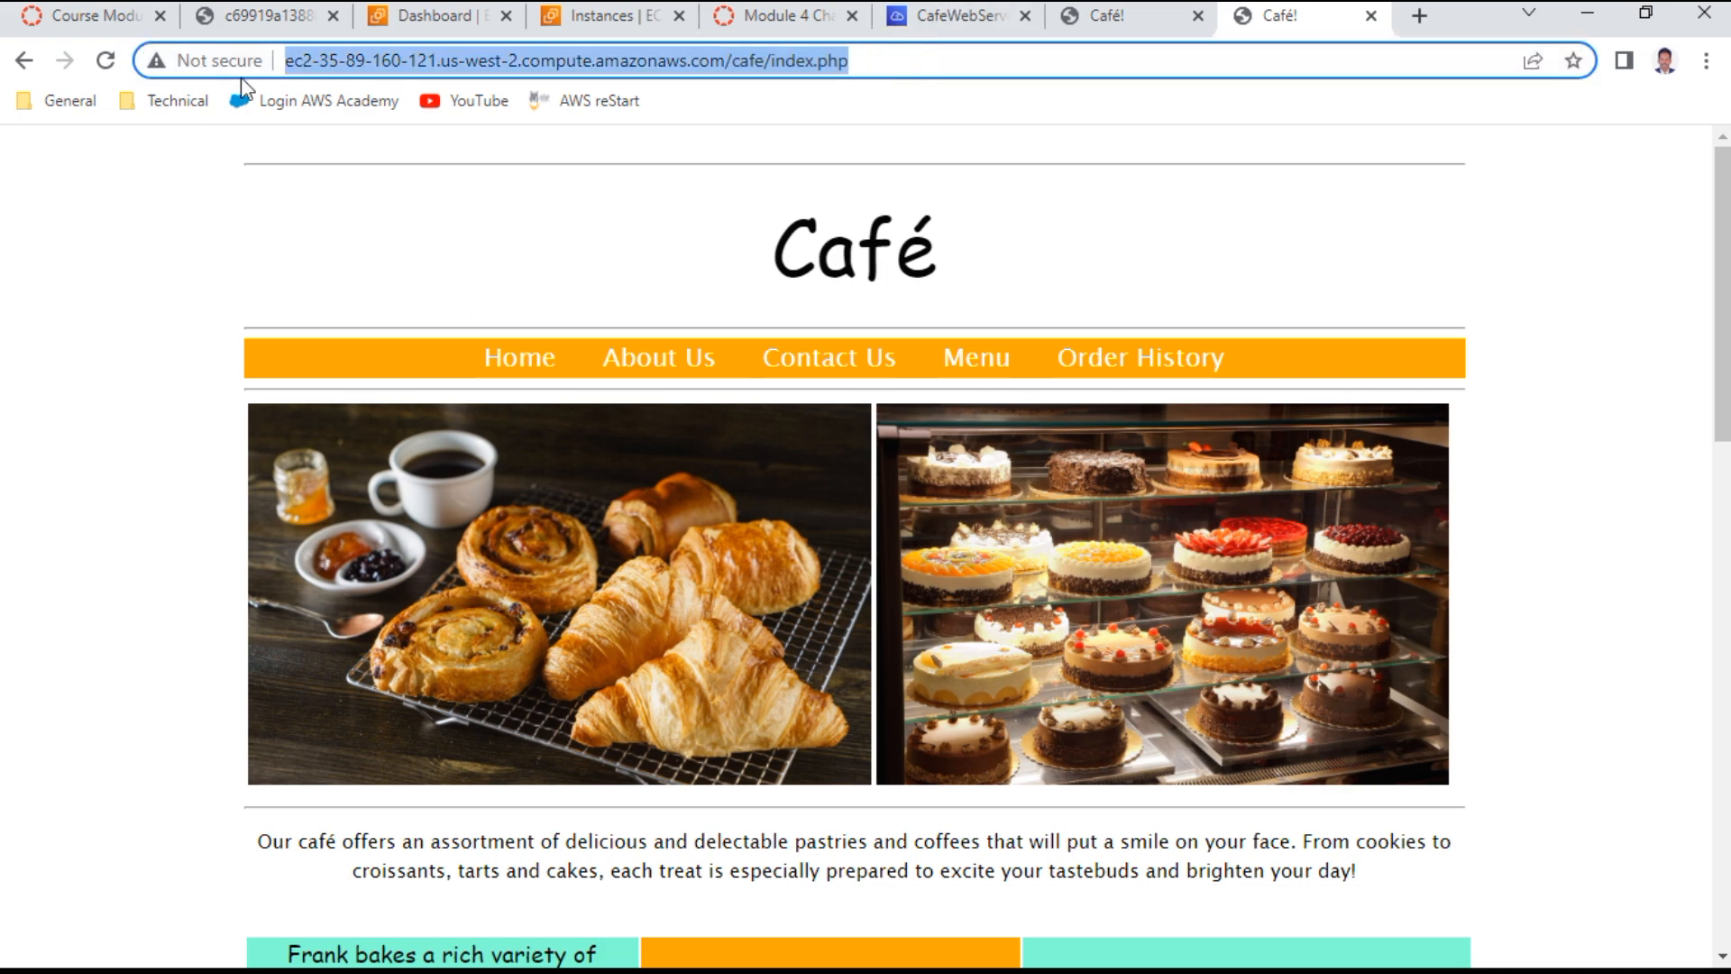
left_click(781, 61)
left_click_drag(724, 61, 275, 90)
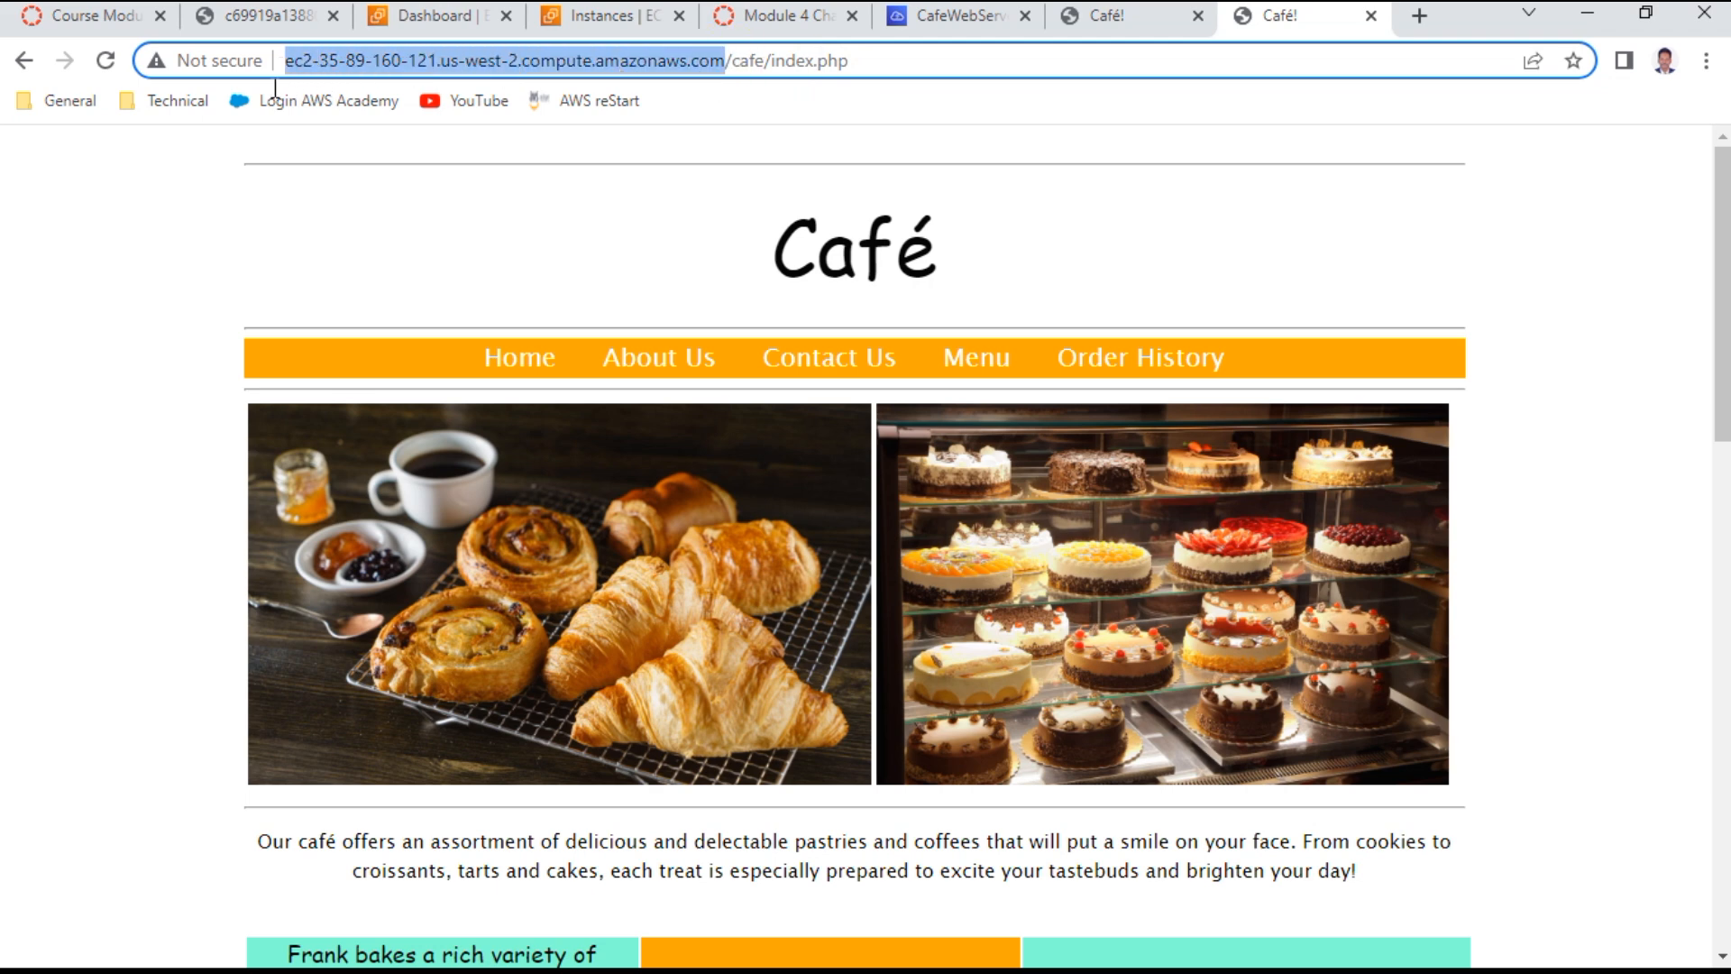
right_click(470, 61)
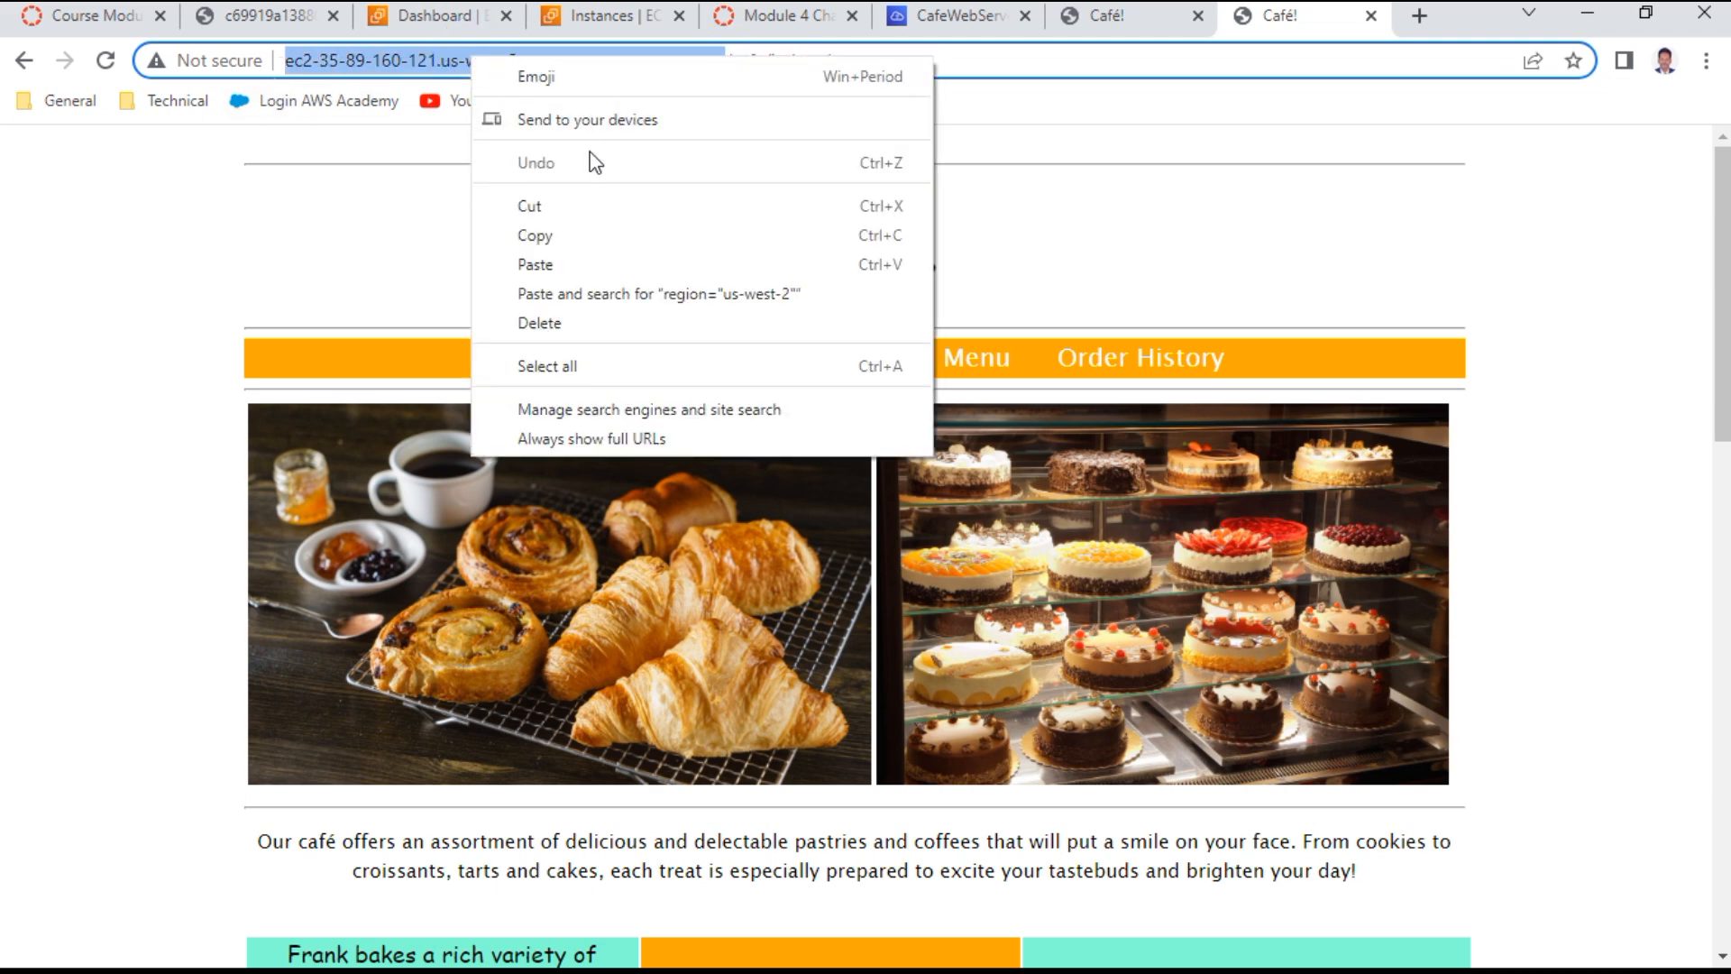
left_click(558, 238)
left_click(957, 21)
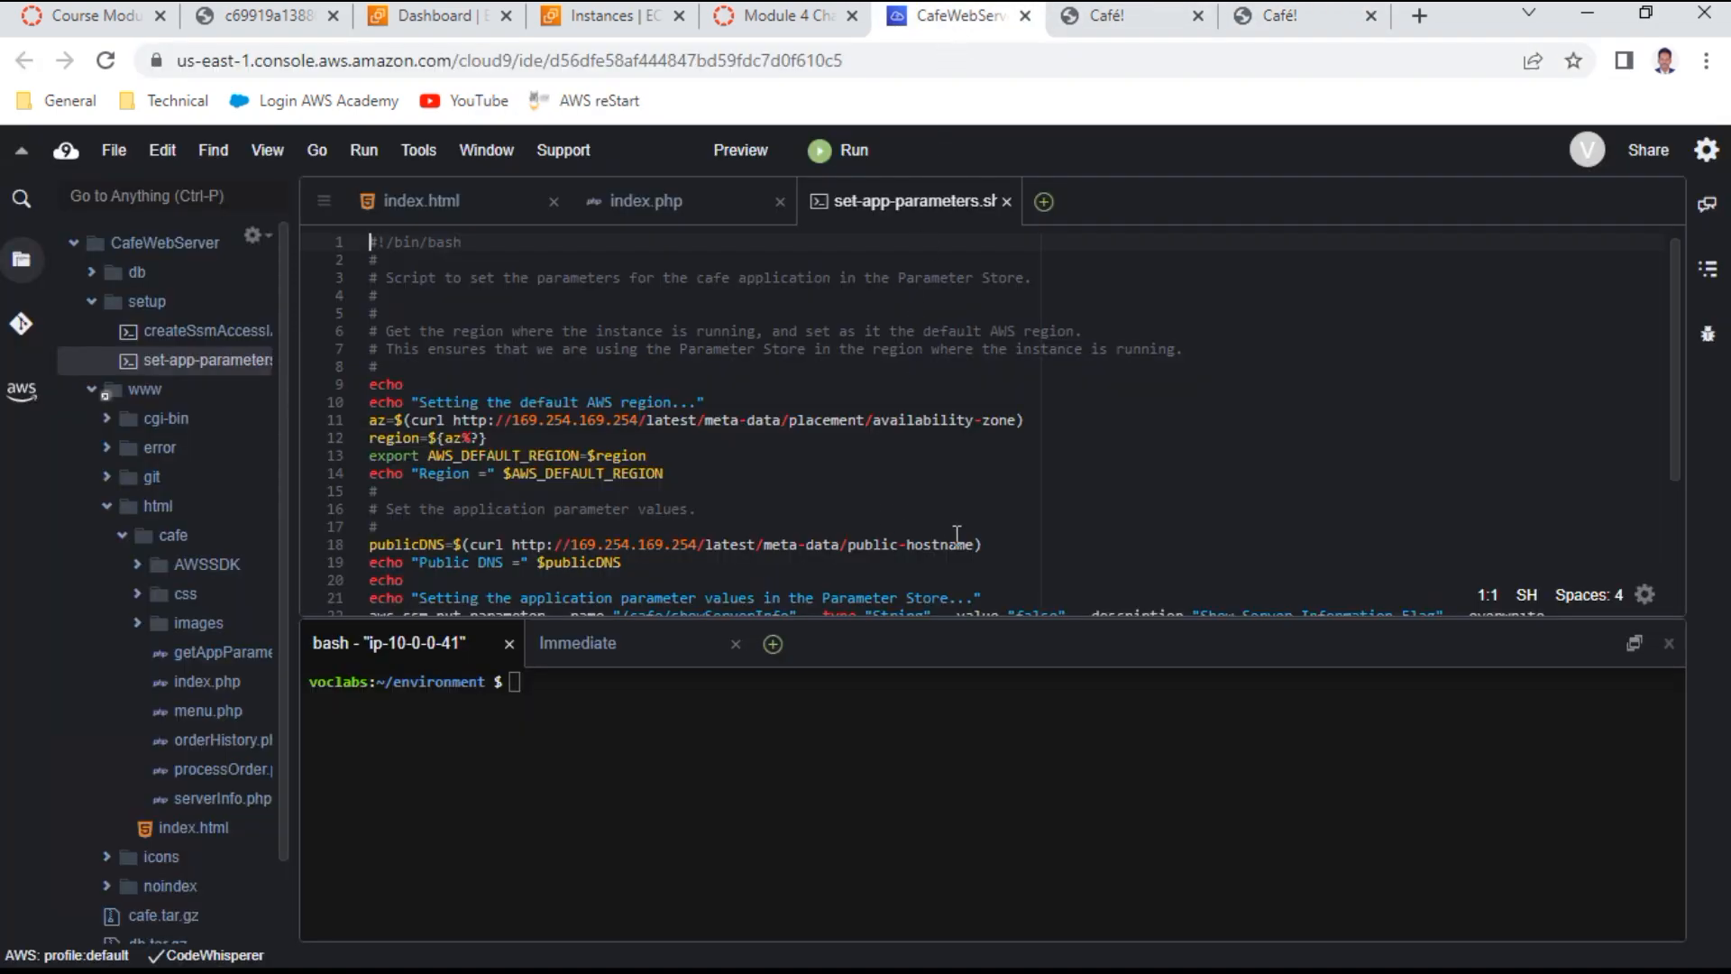
left_click(989, 547)
key("BackSpace")
key("BackSpace")
key("BackSpace")
key("BackSpace")
key("BackSpace")
key("BackSpace")
key("BackSpace")
key("BackSpace")
key("BackSpace")
key("BackSpace")
key("BackSpace")
key("BackSpace")
key("BackSpace")
key("BackSpace")
key("BackSpace")
key("BackSpace")
key("BackSpace")
key("BackSpace")
key("BackSpace")
key("BackSpace")
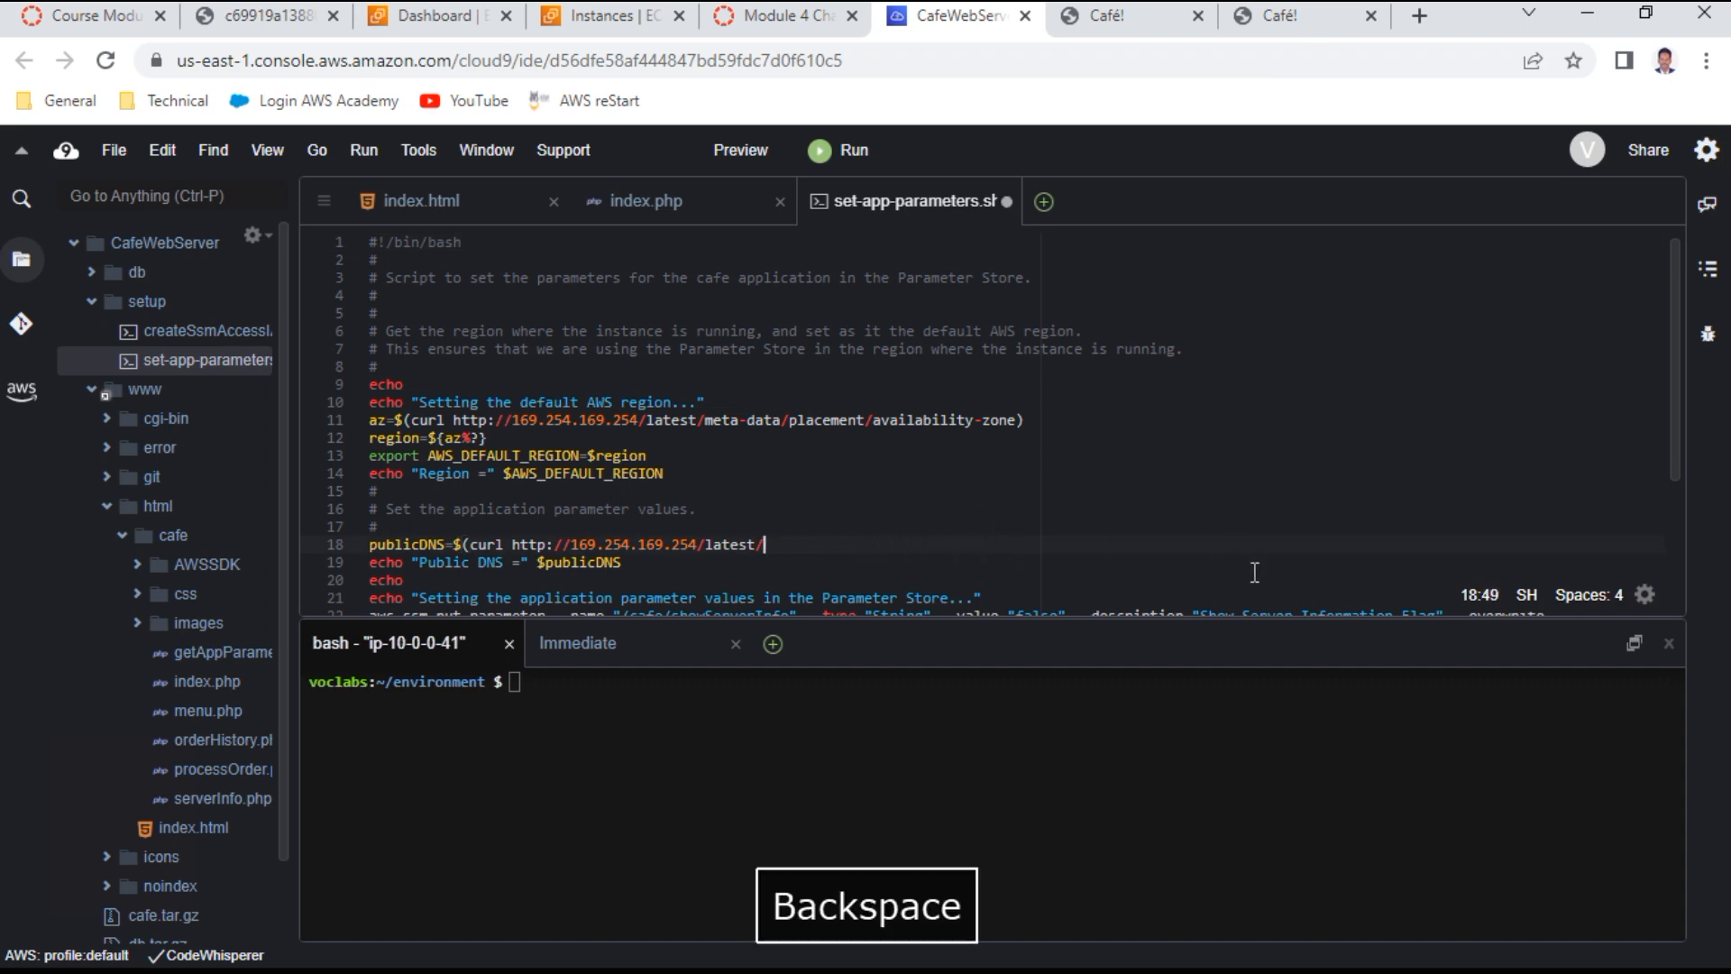
key("BackSpace")
key("BackSpace")
key("BackSpace")
key("BackSpace")
key("BackSpace")
key("BackSpace")
key("BackSpace")
key("BackSpace")
key("BackSpace")
key("BackSpace")
key("BackSpace")
key("BackSpace")
key("BackSpace")
key("BackSpace")
key("BackSpace")
key("BackSpace")
key("BackSpace")
key("BackSpace")
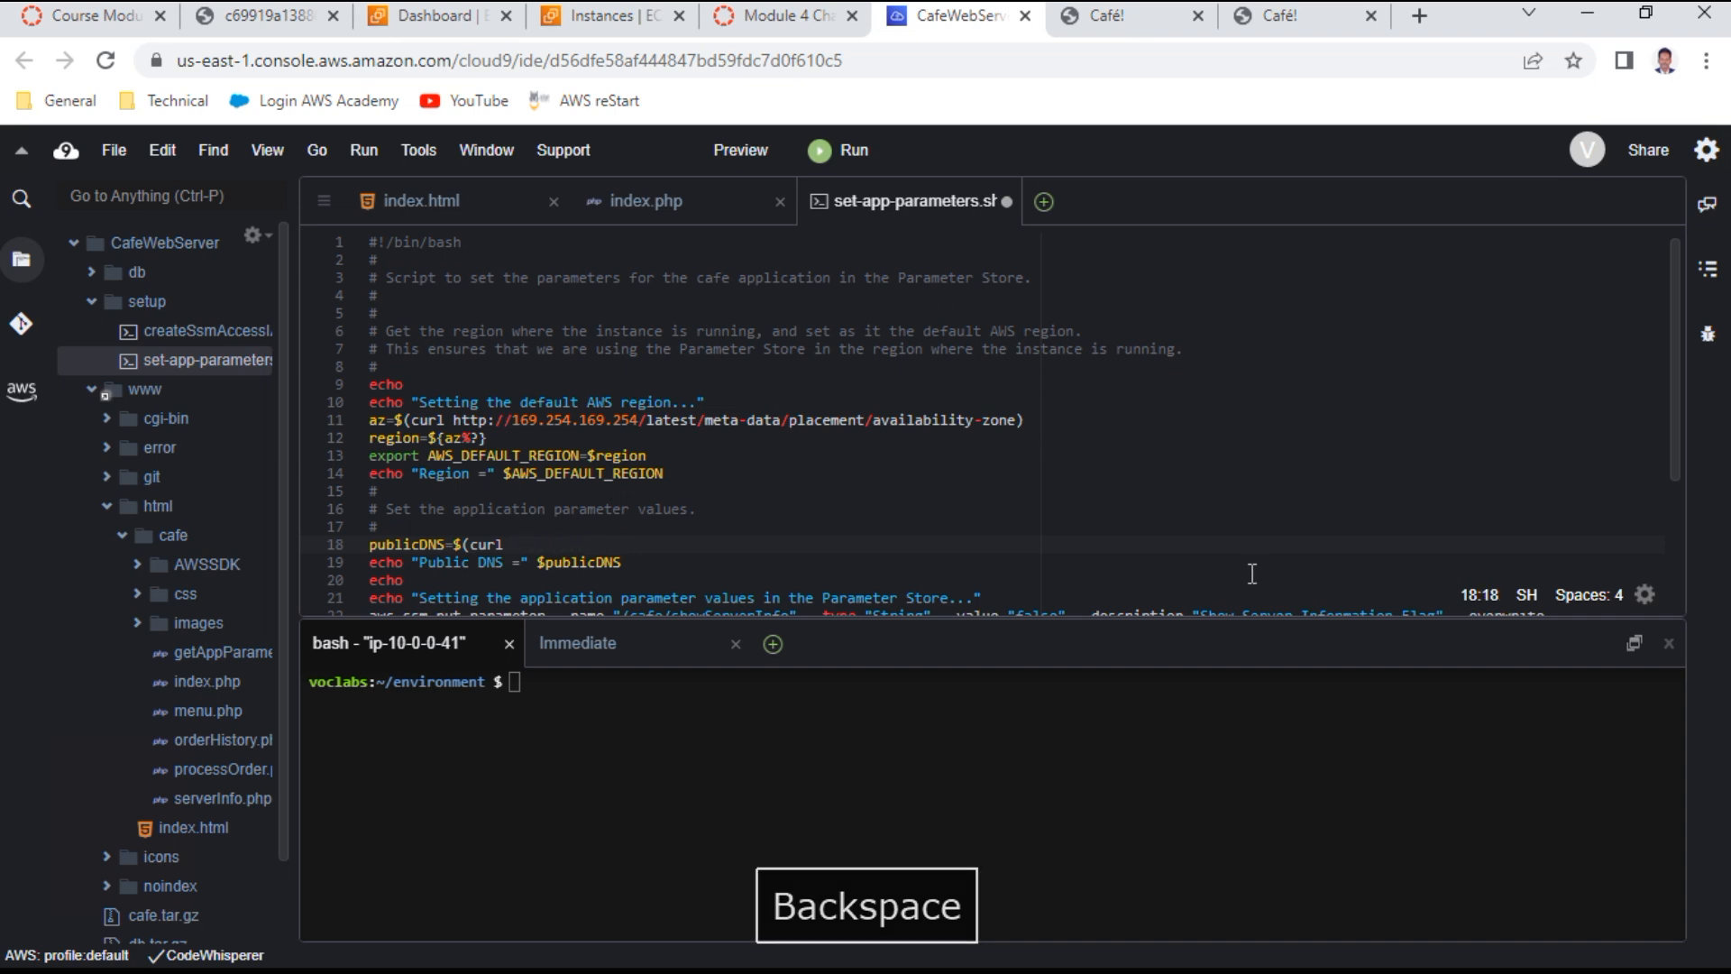
right_click(690, 551)
left_click(735, 623)
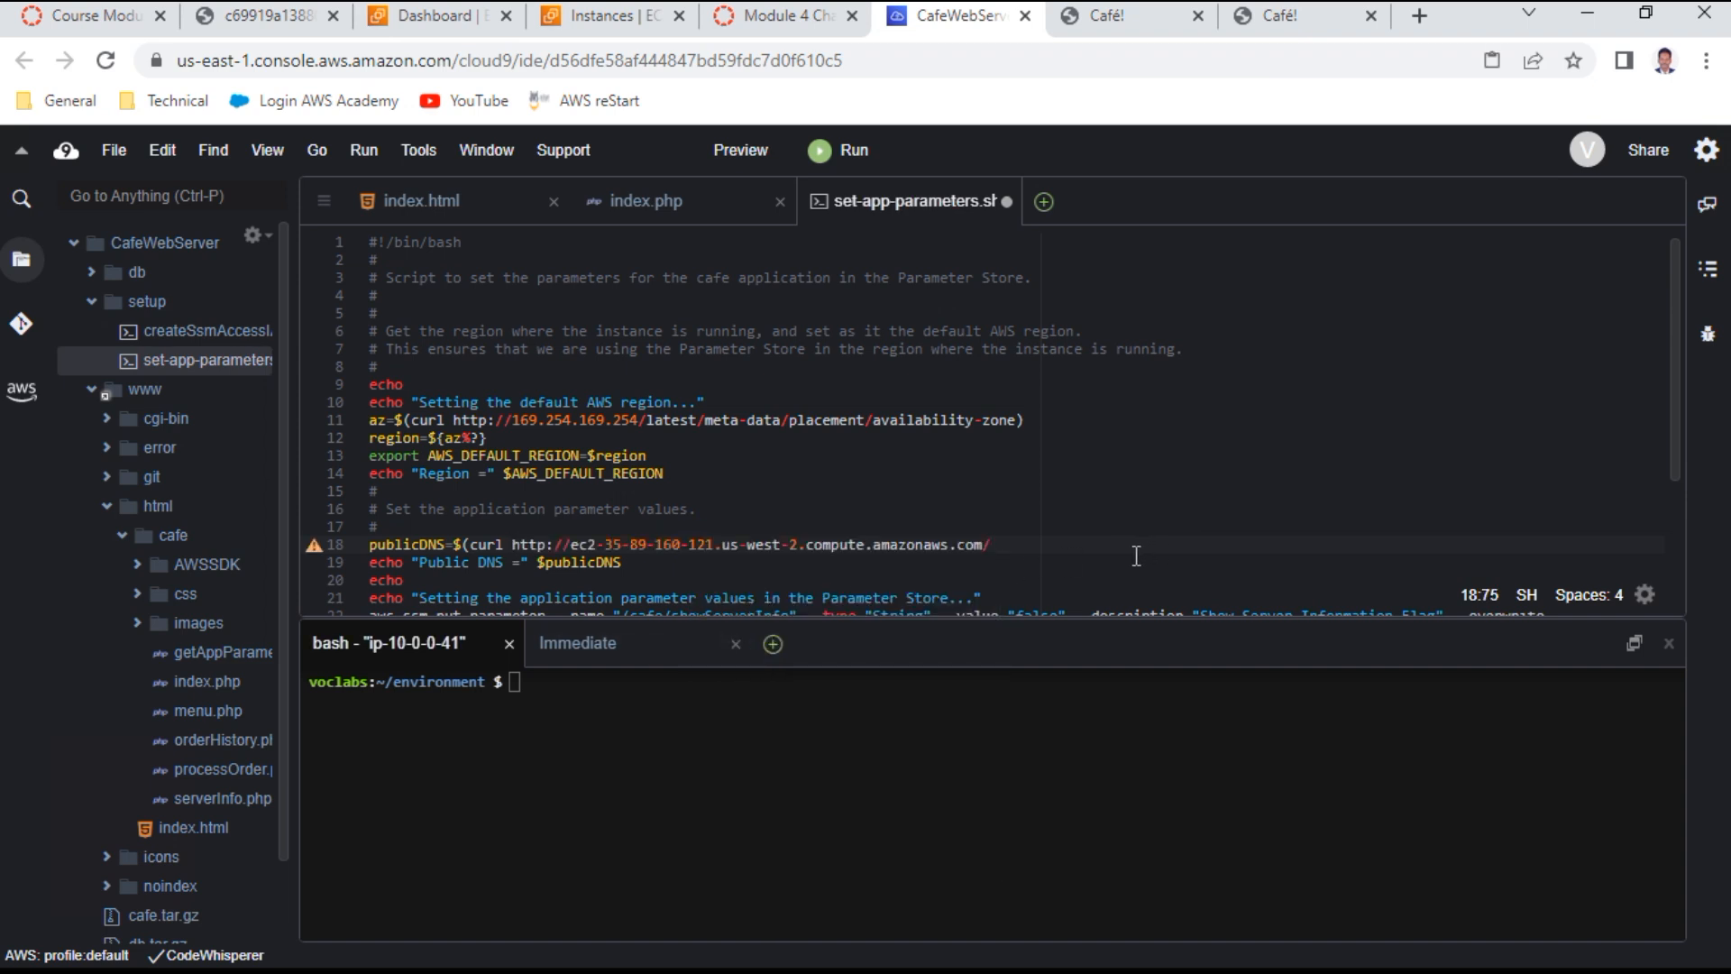
key("BackSpace")
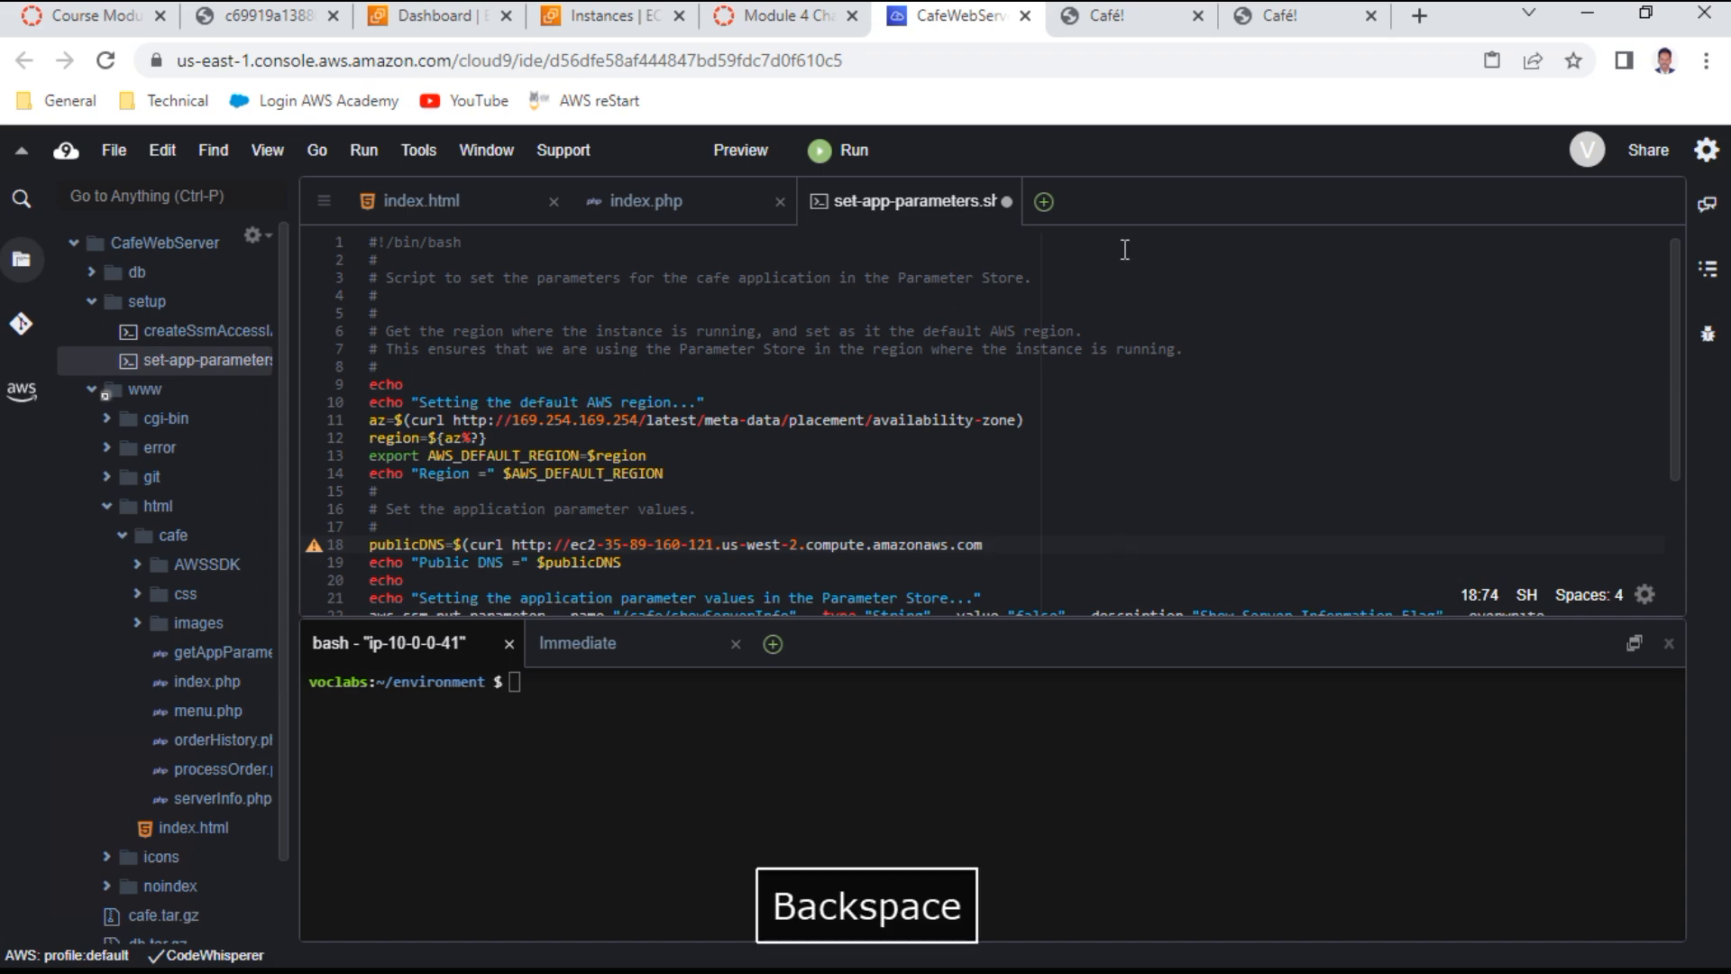
Check the example formatting of lines 12 and 18 in the lab instructions and clear the region value on line 12 of the script
left_click(792, 16)
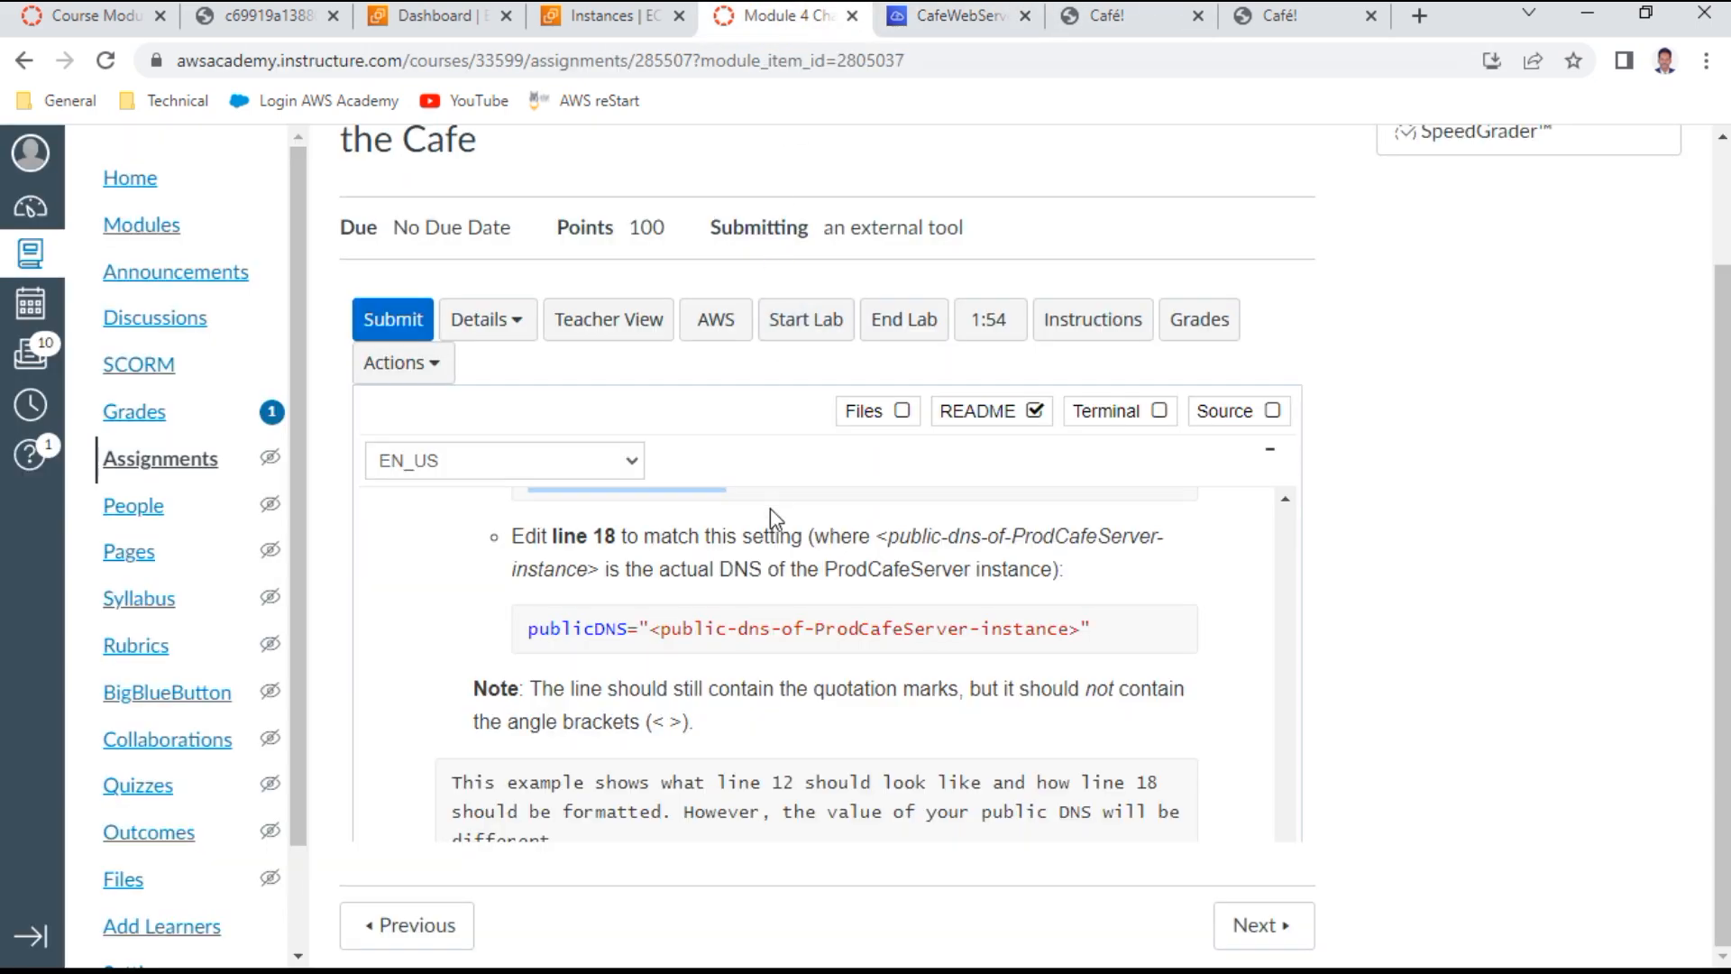
scroll(798, 665, "down", 3)
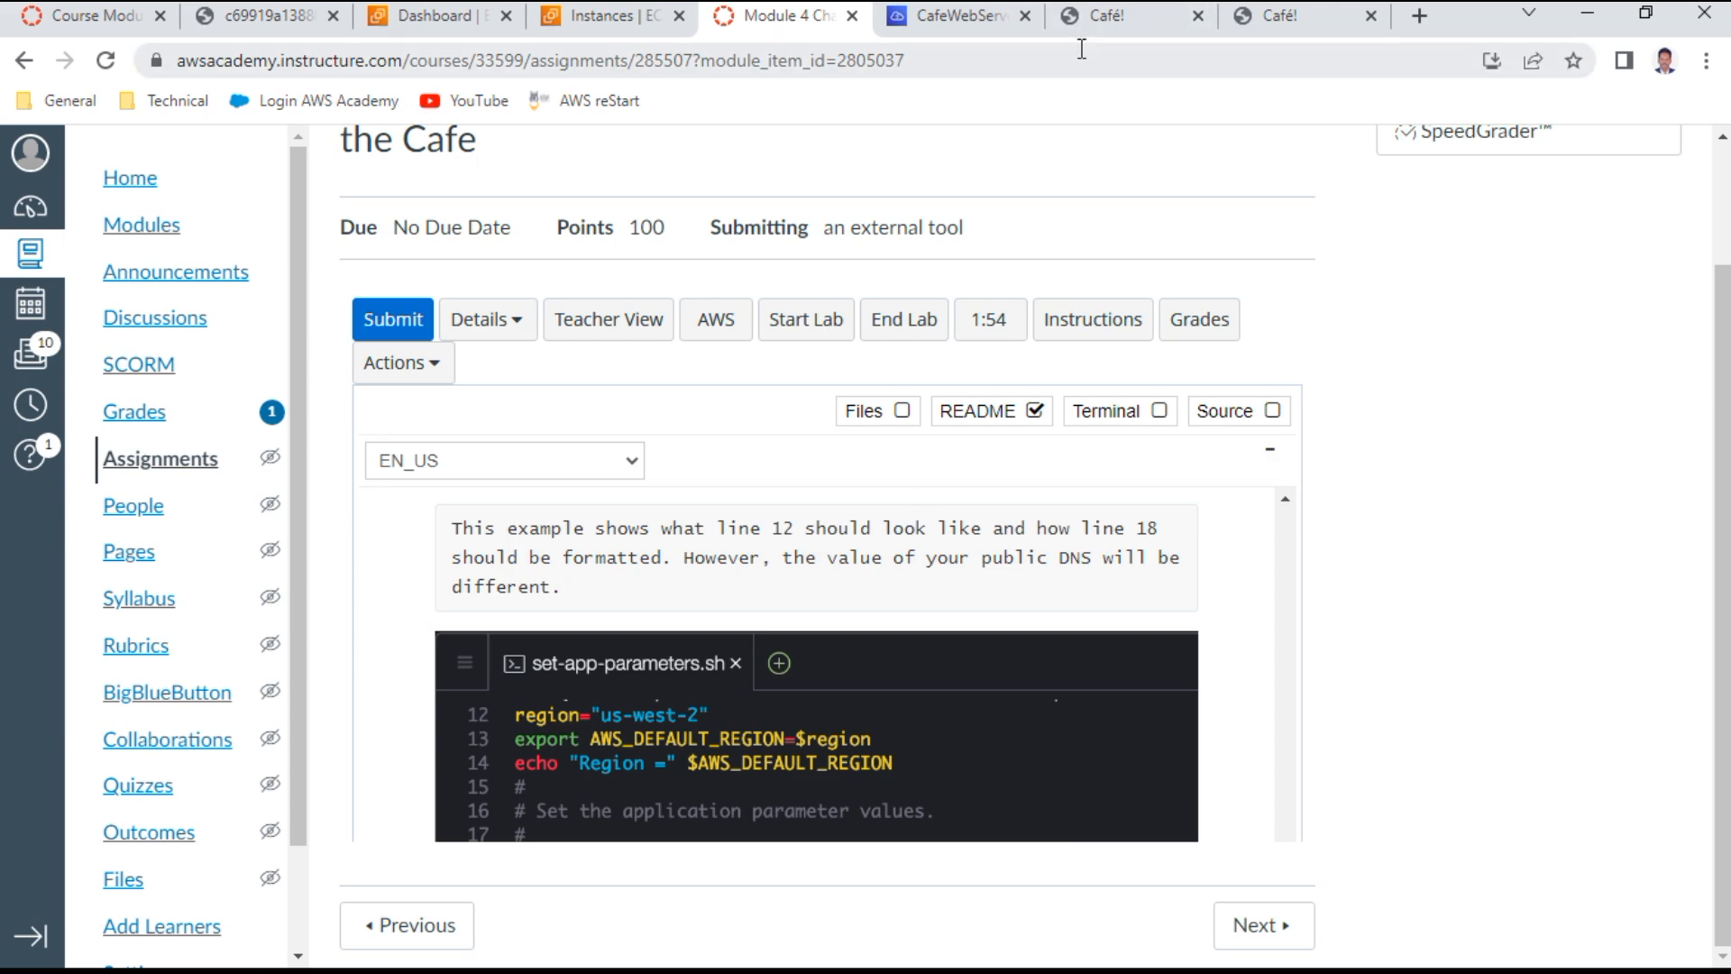
left_click(963, 20)
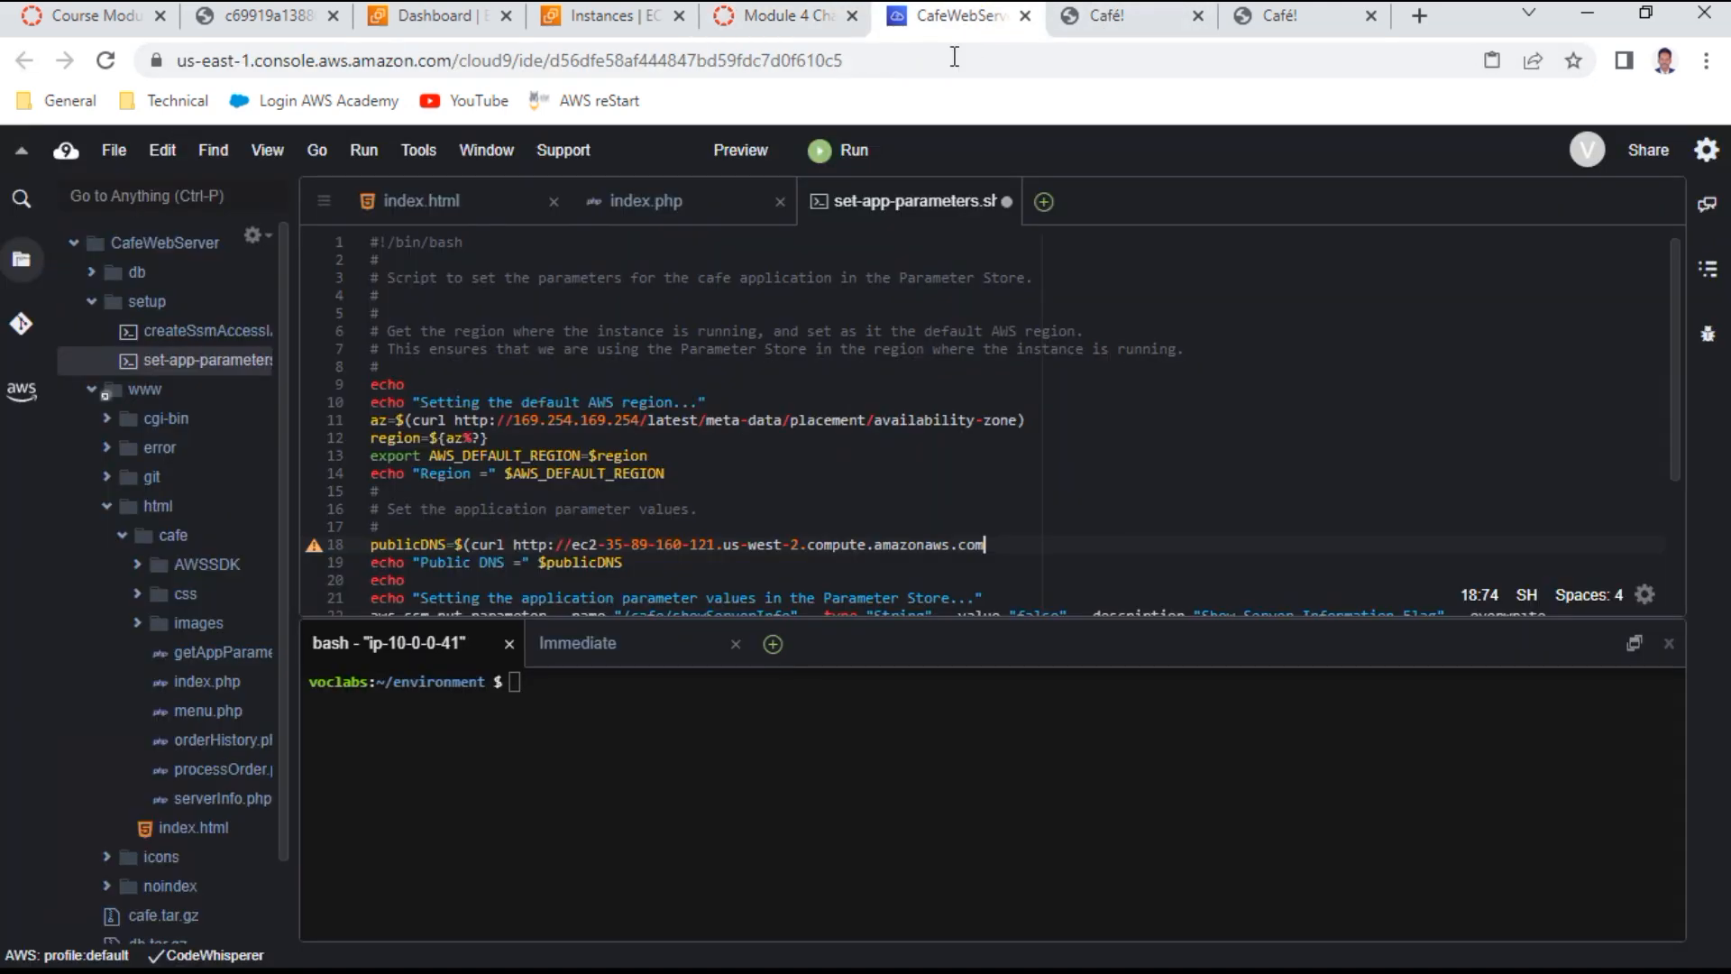
left_click(517, 436)
key("BackSpace")
key("BackSpace")
key("BackSpace")
key("BackSpace")
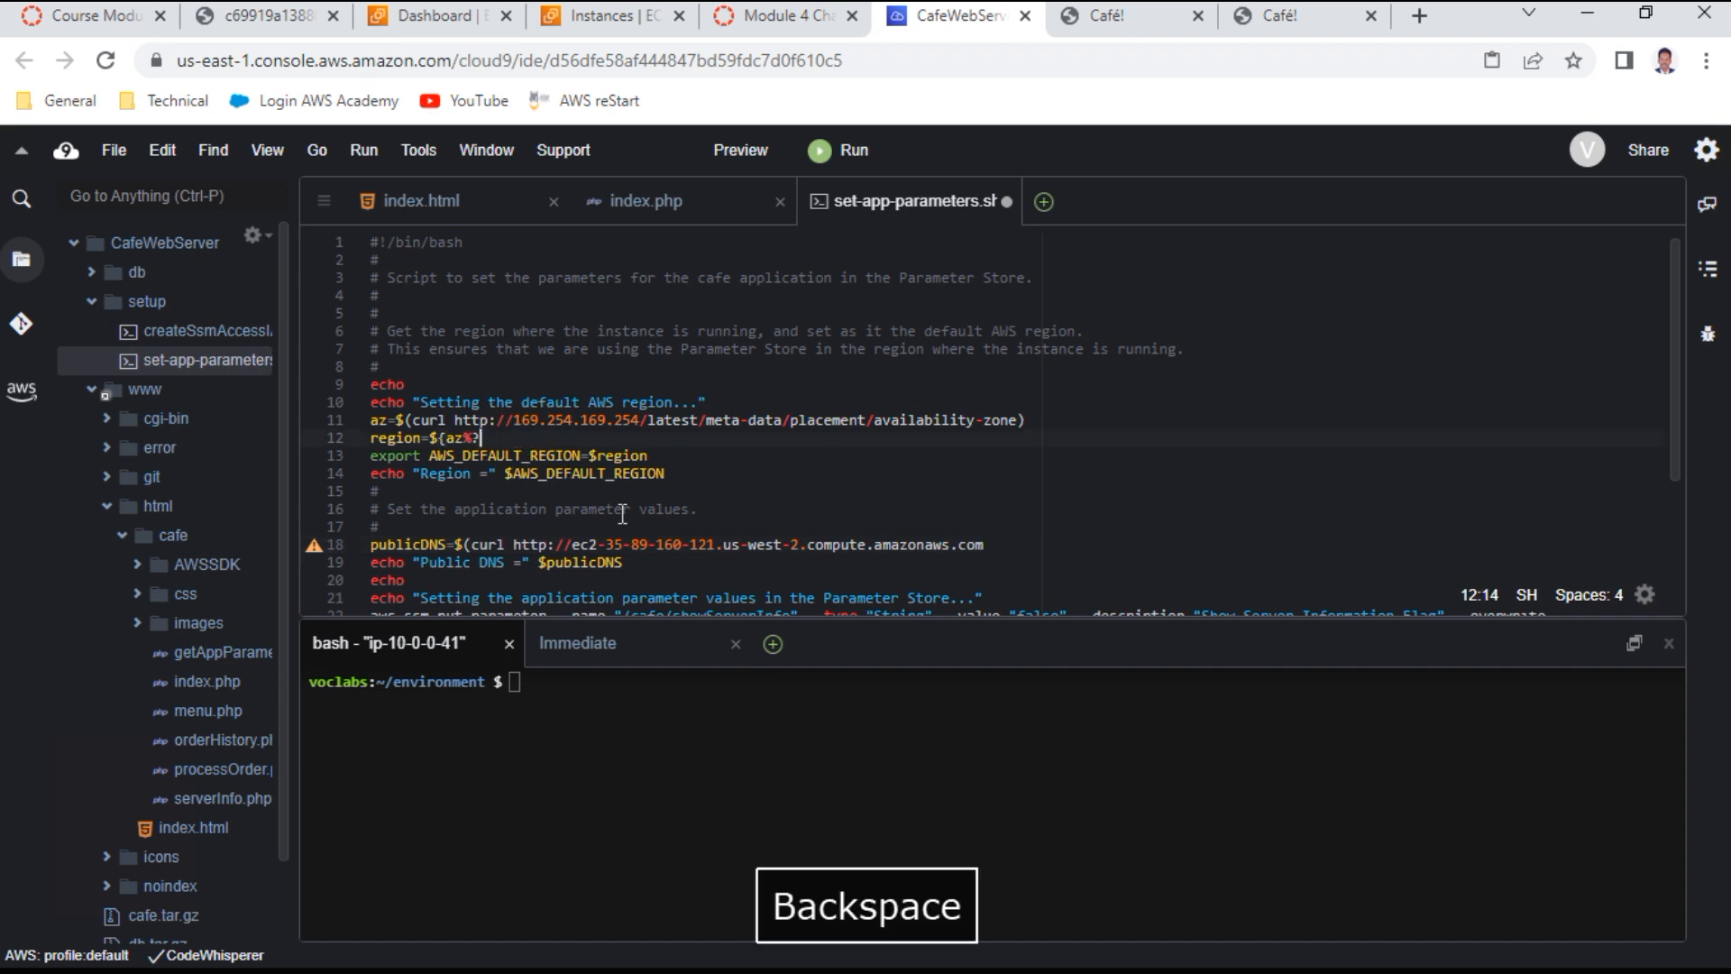
key("BackSpace")
key("BackSpace")
key("BackSpace")
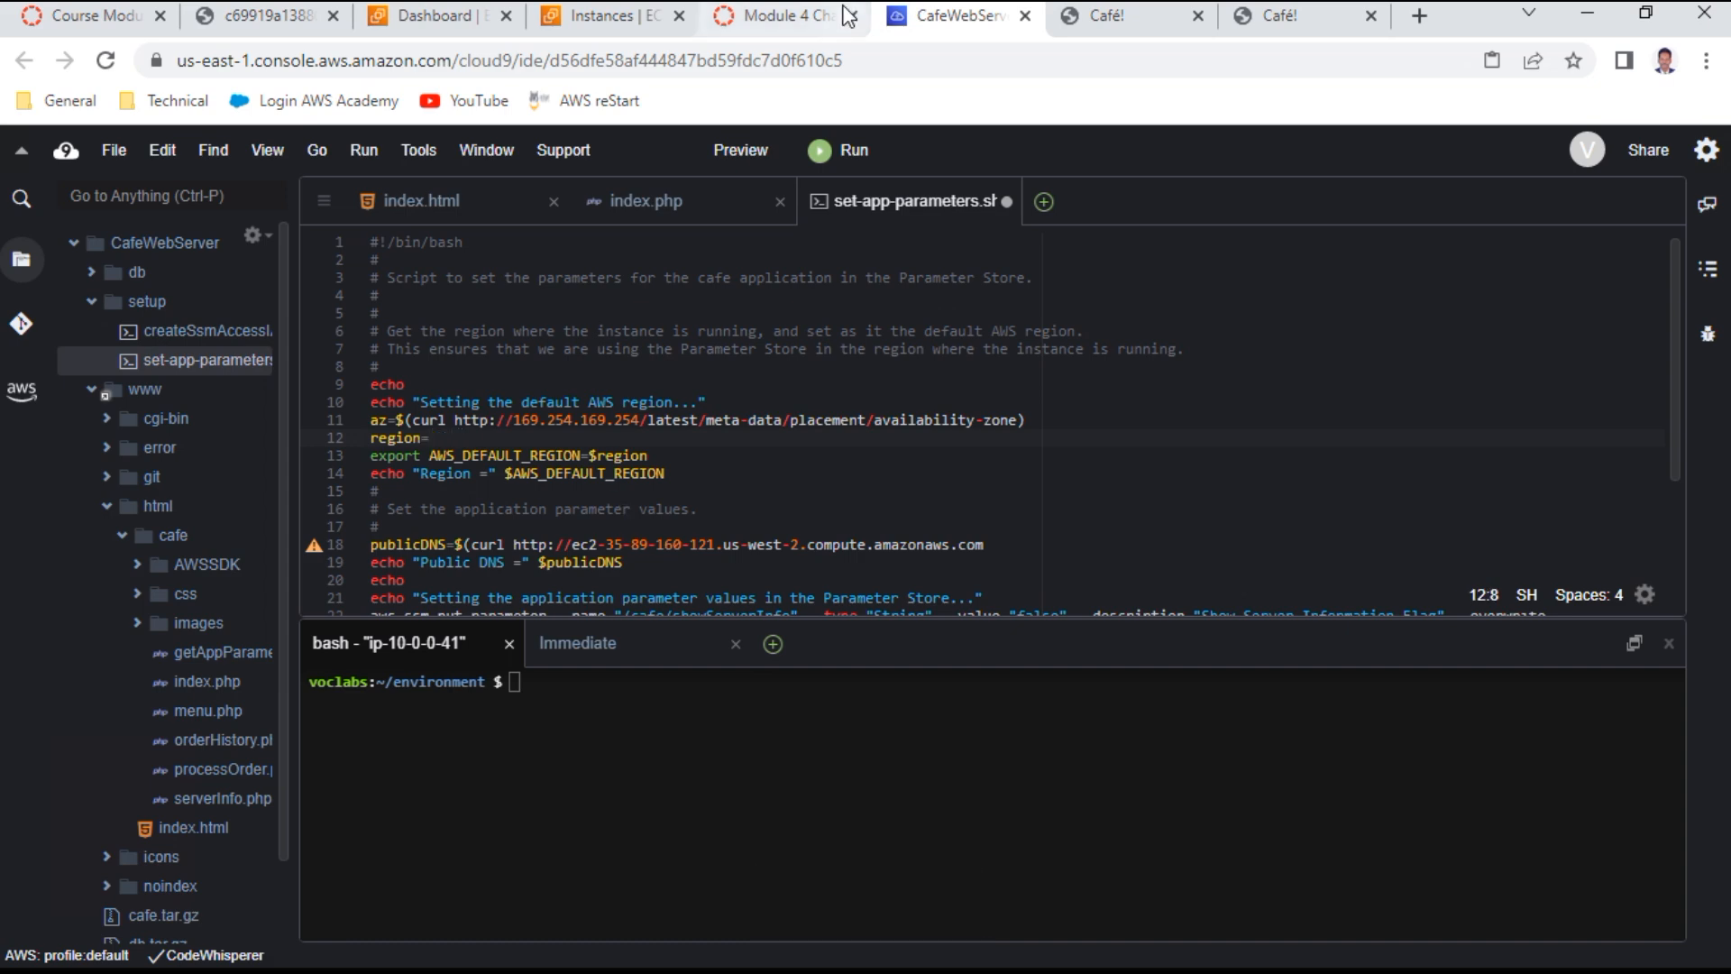
Copy only the value "us-west-2", including its quotation marks, from the line 12 setting in the lab instructions
left_click(785, 17)
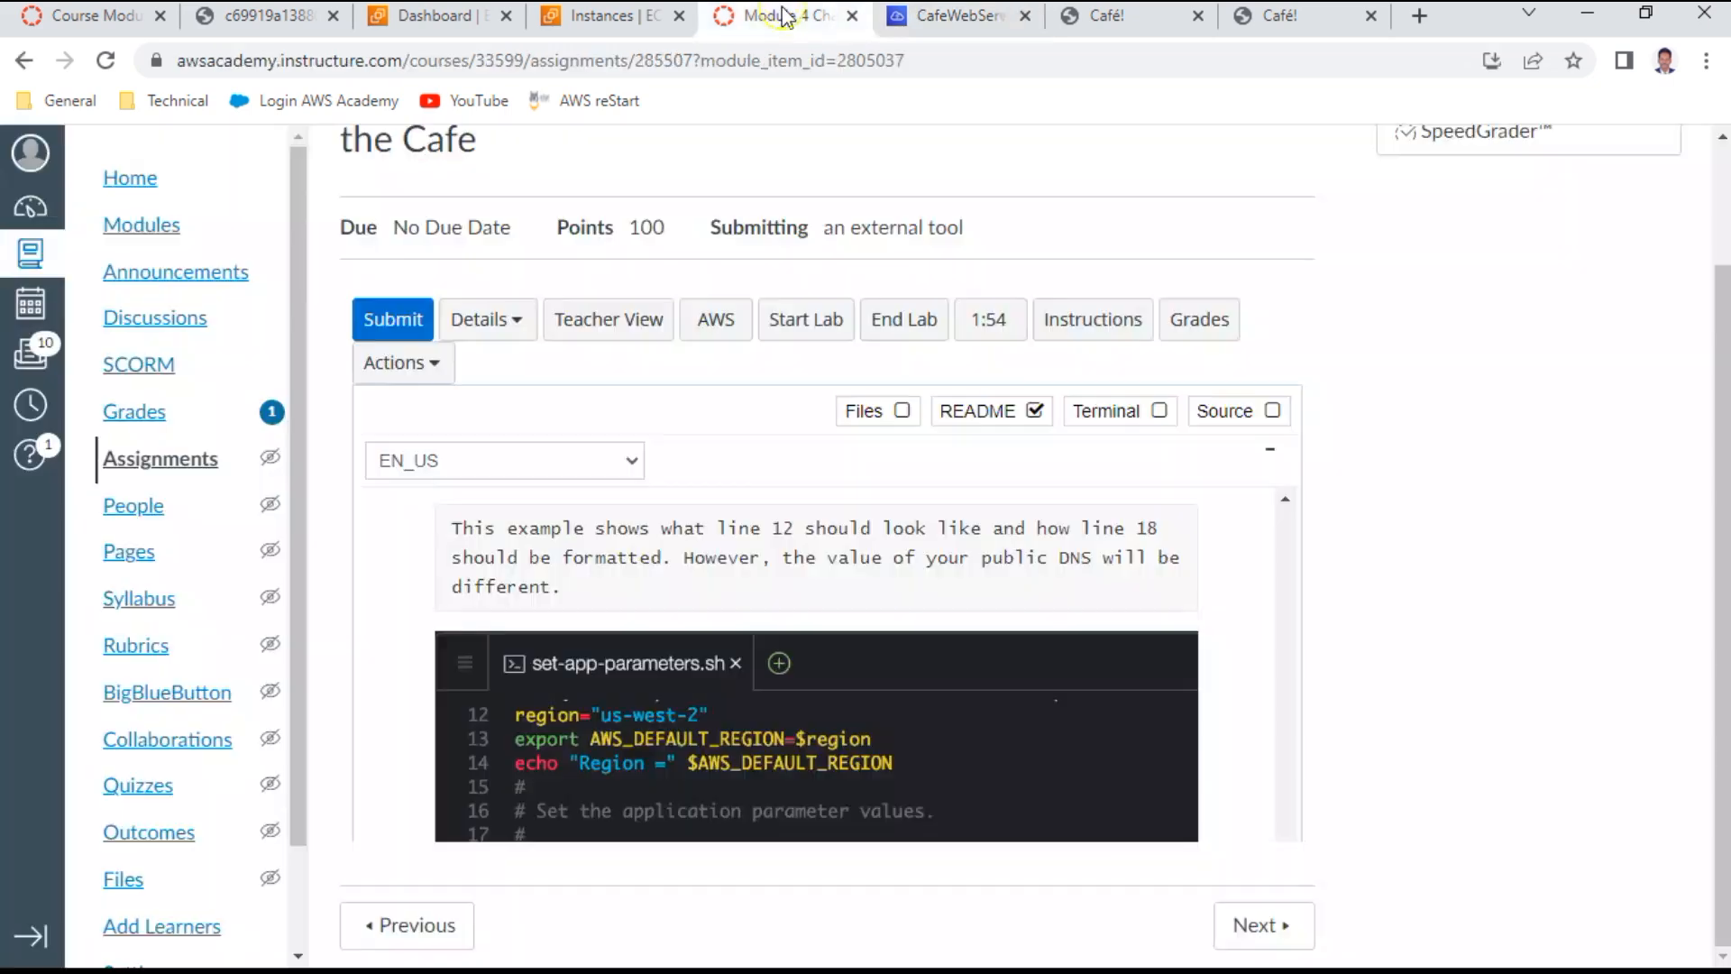
scroll(732, 577, "up", 4)
triple_click(724, 599)
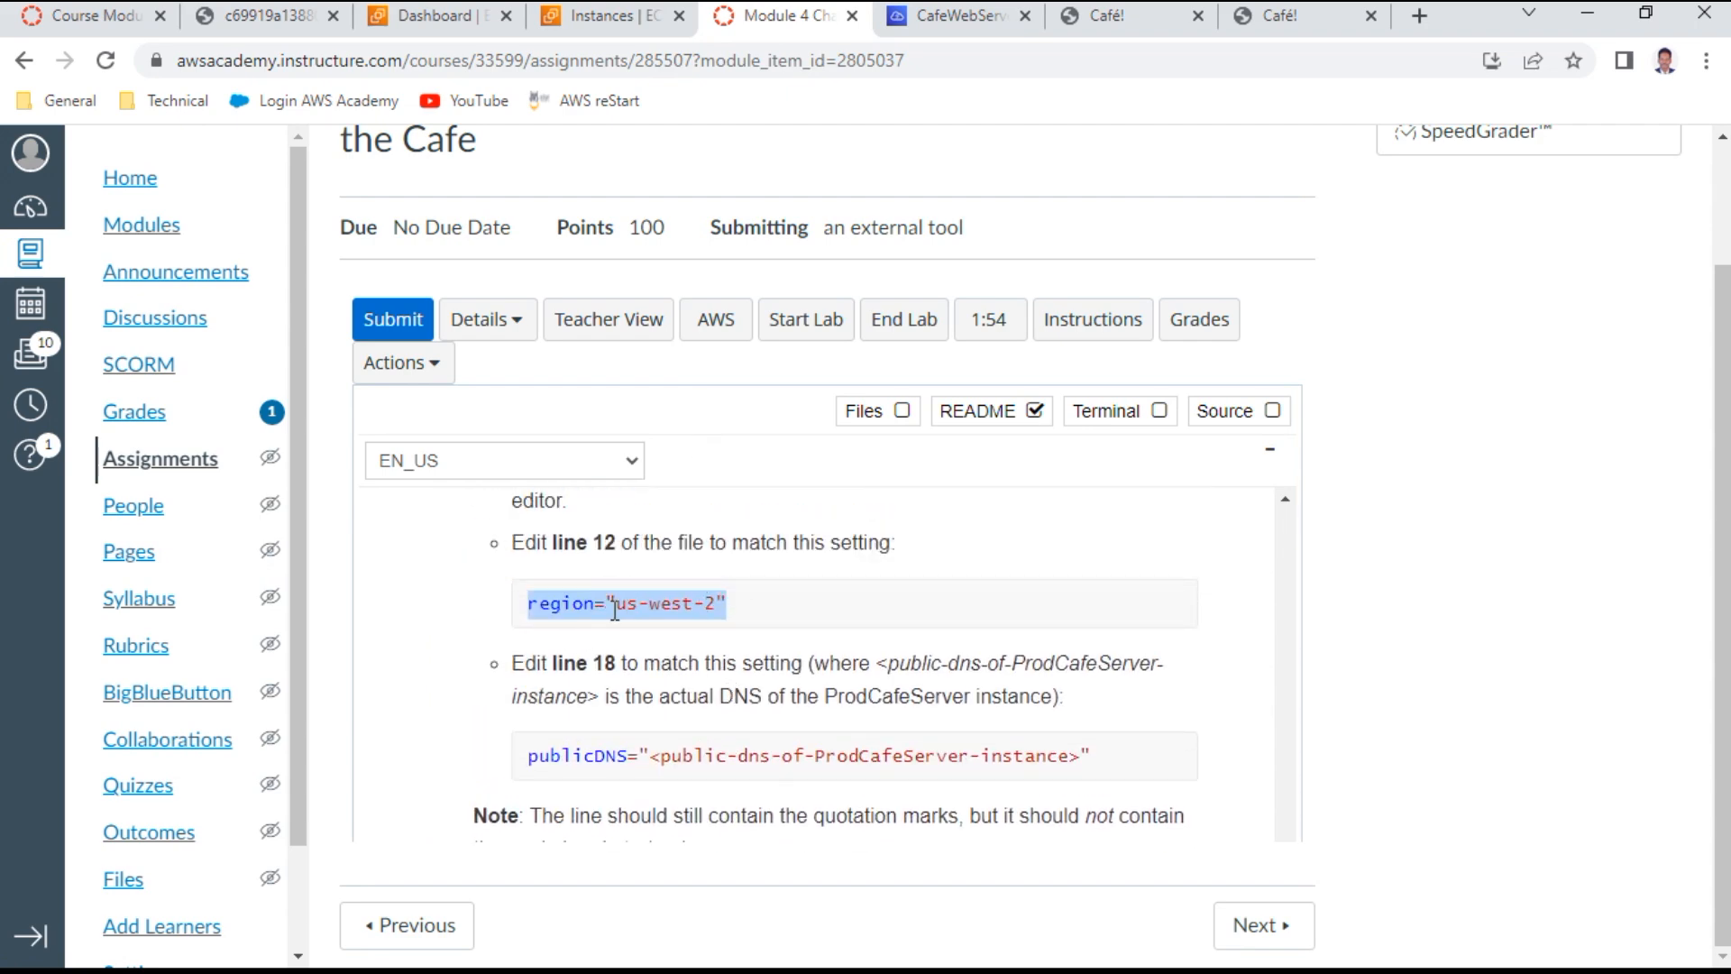
double_click(657, 600)
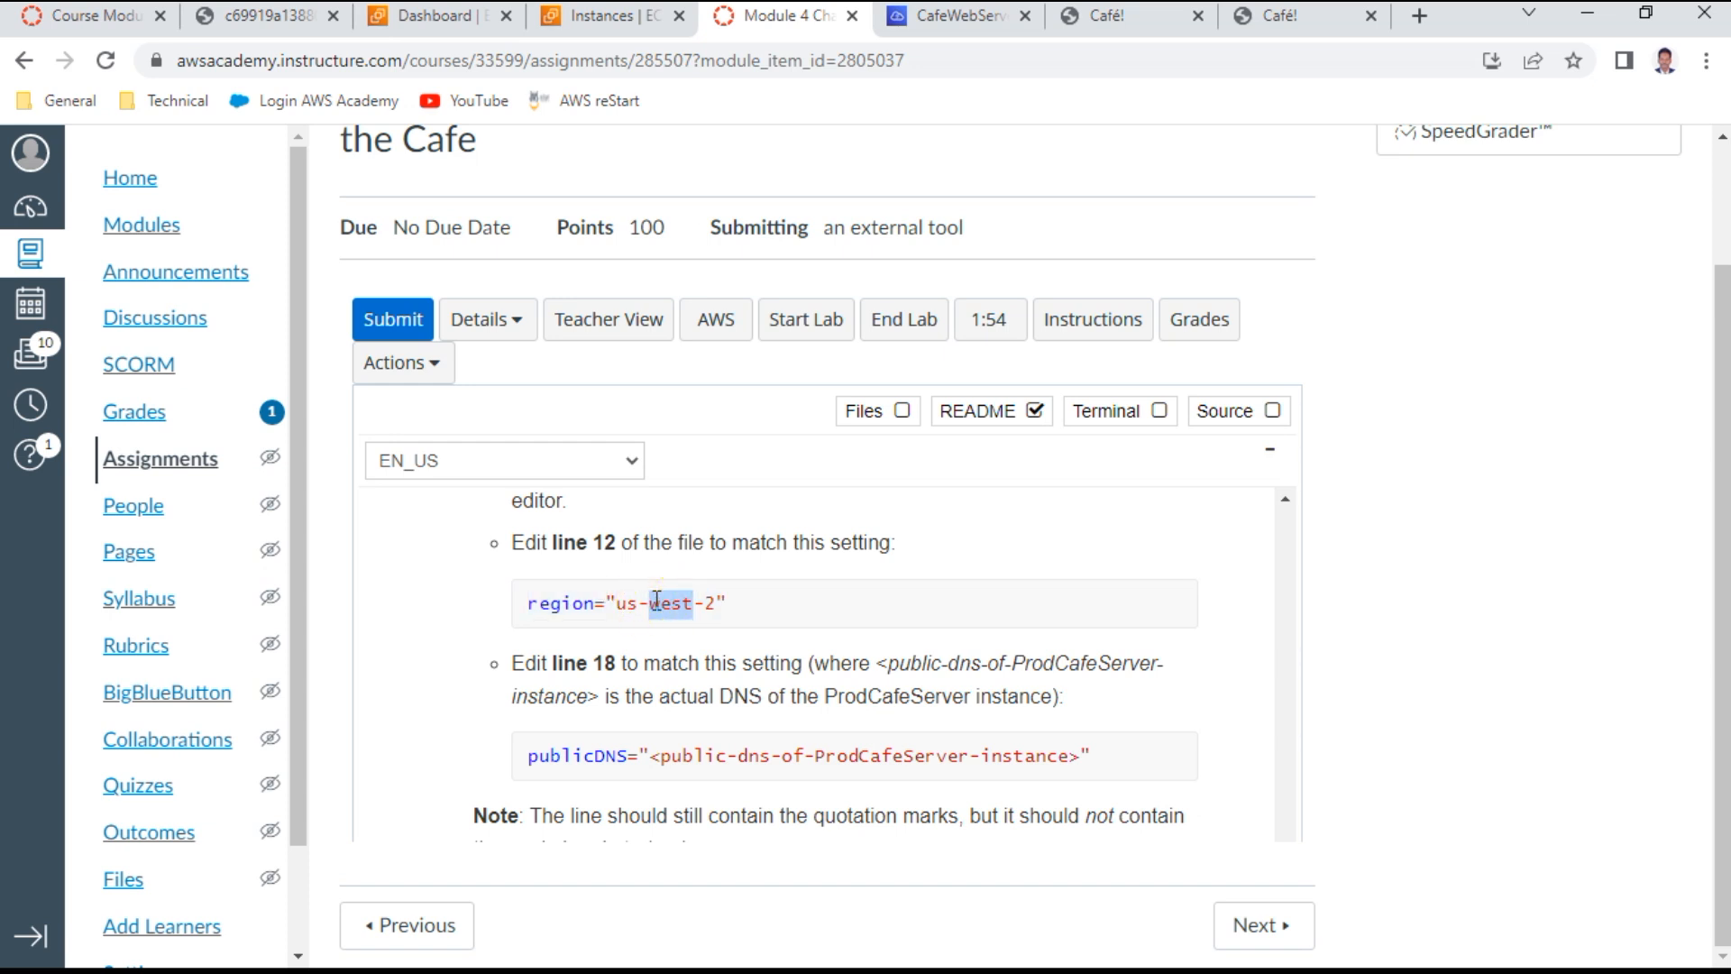
left_click_drag(735, 598, 607, 630)
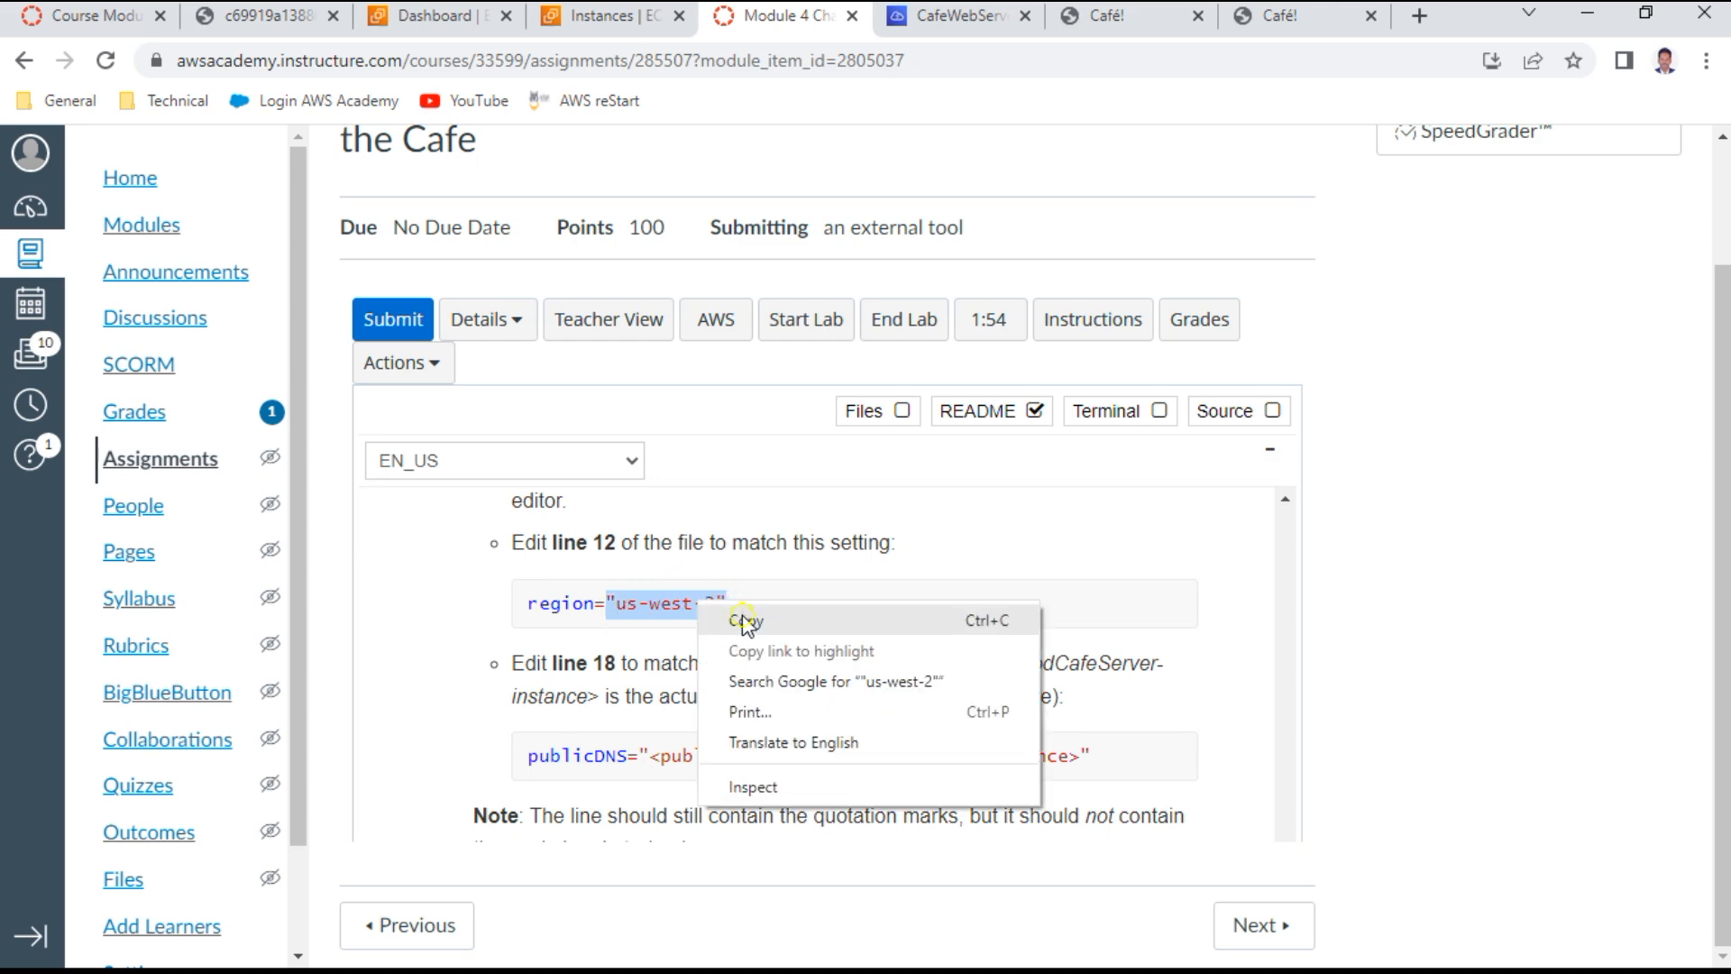
left_click(745, 621)
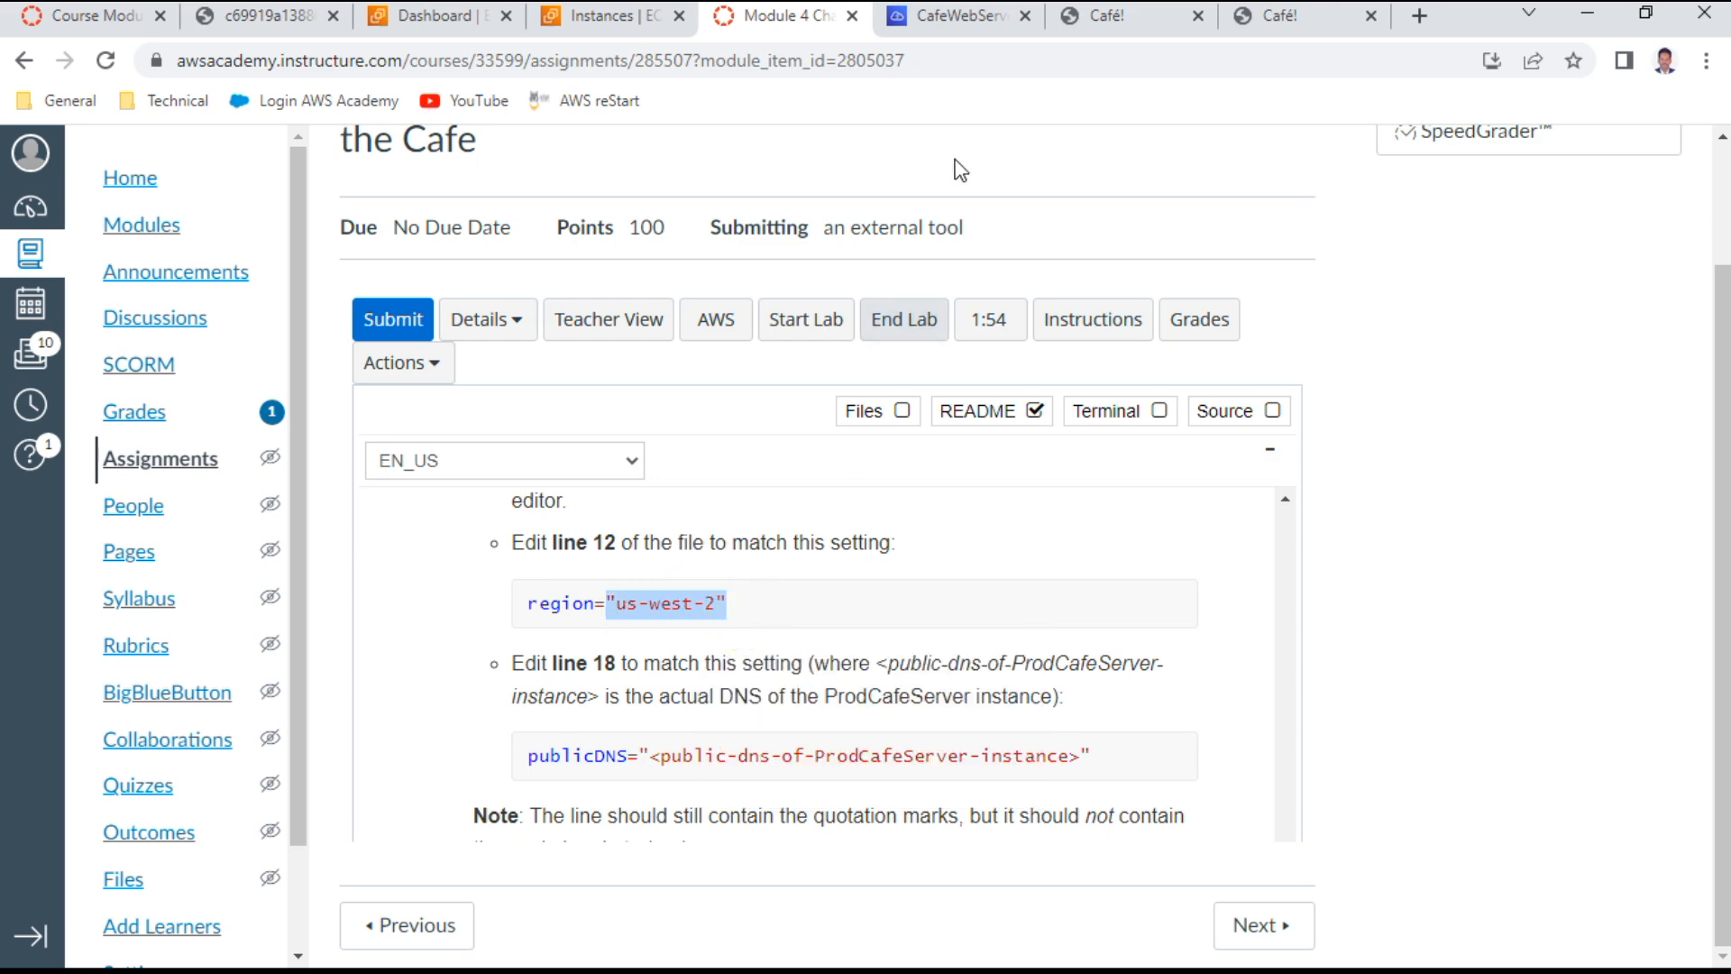
Paste "us-west-2" as the region value on line 12 of set-app-parameters.sh and save the file
left_click(994, 27)
right_click(450, 439)
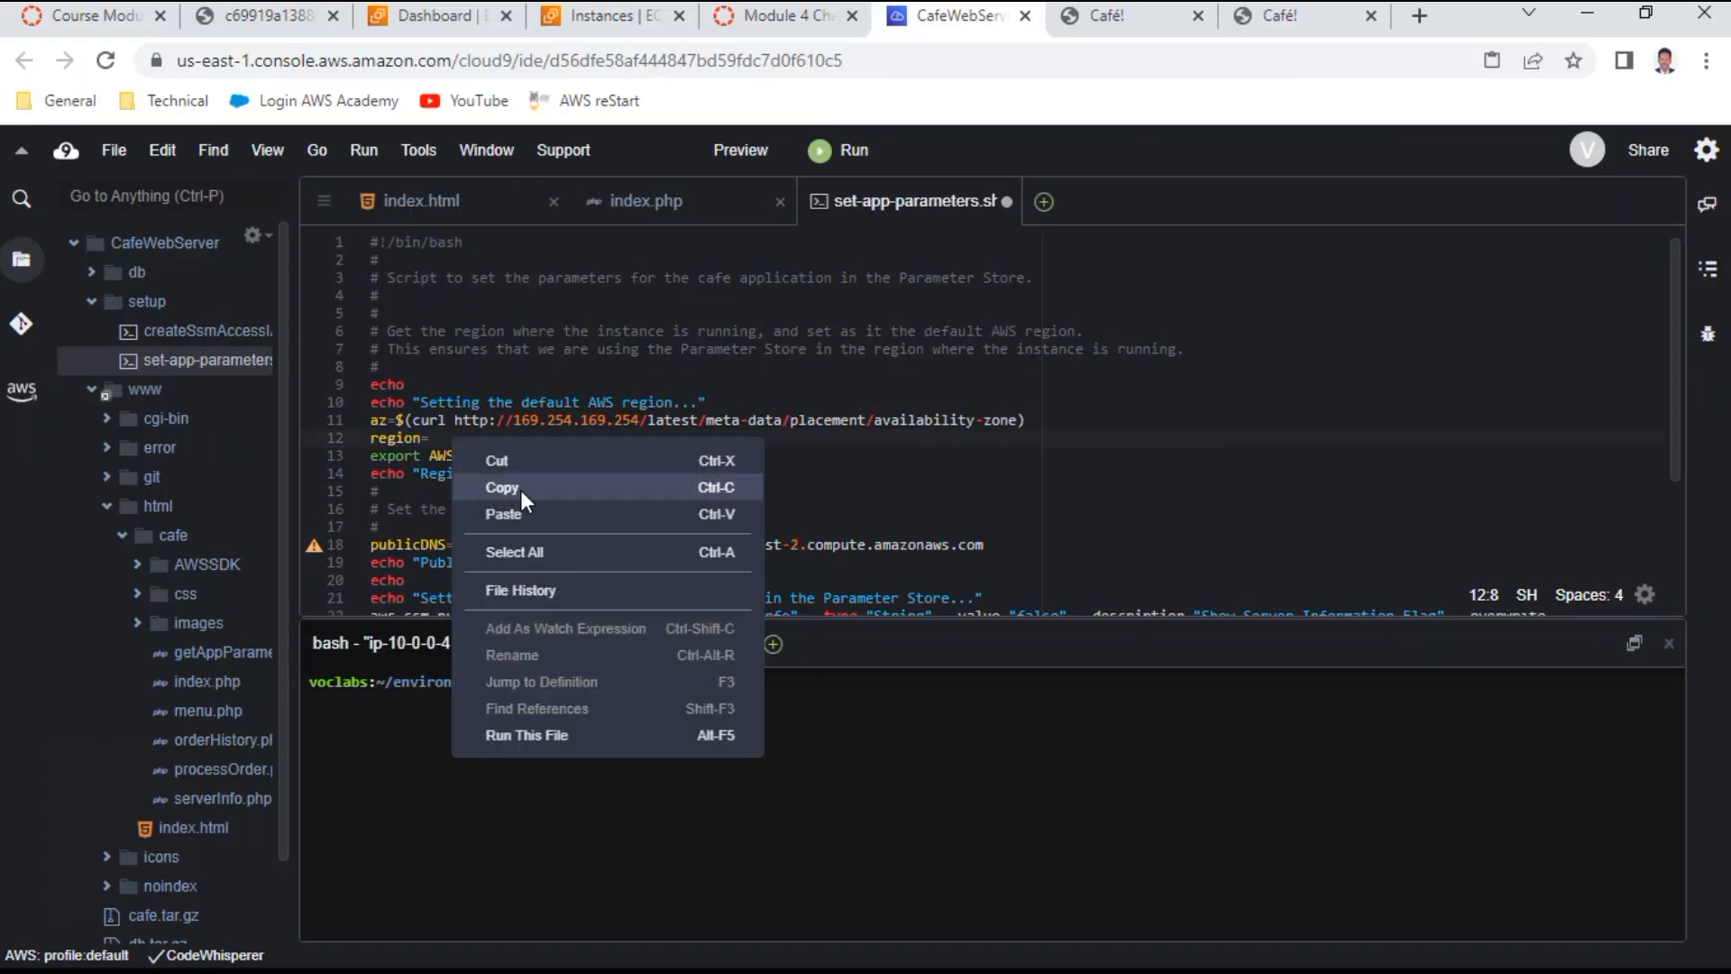
left_click(514, 510)
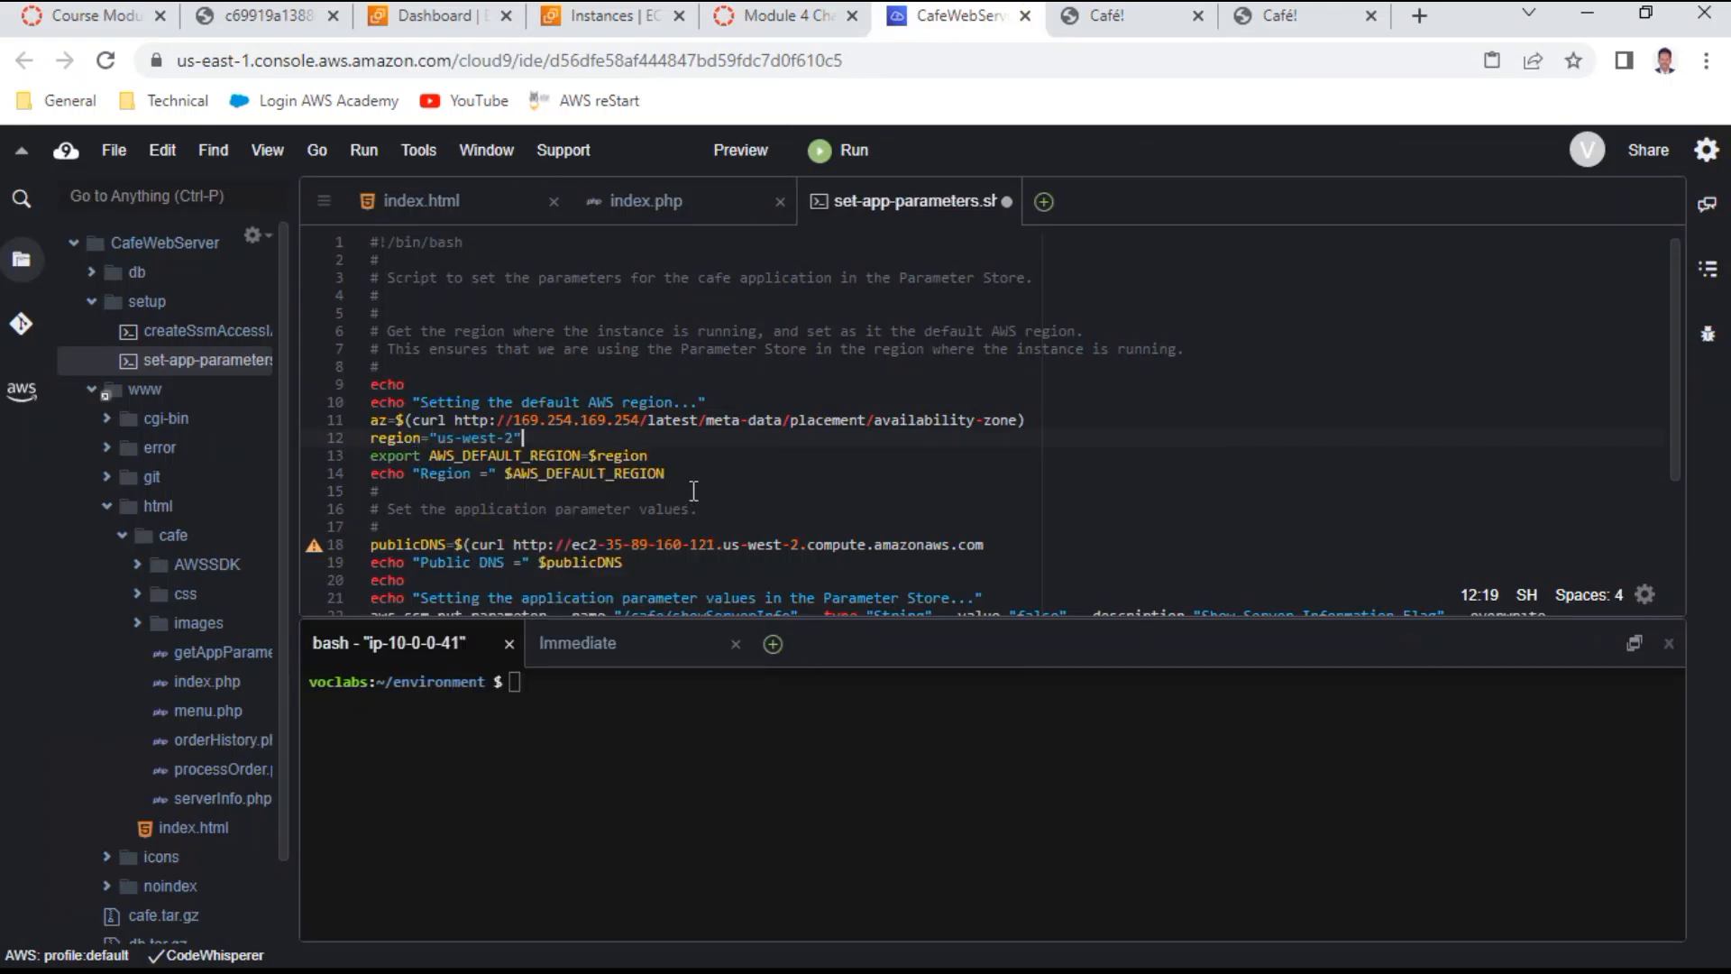
left_click(117, 152)
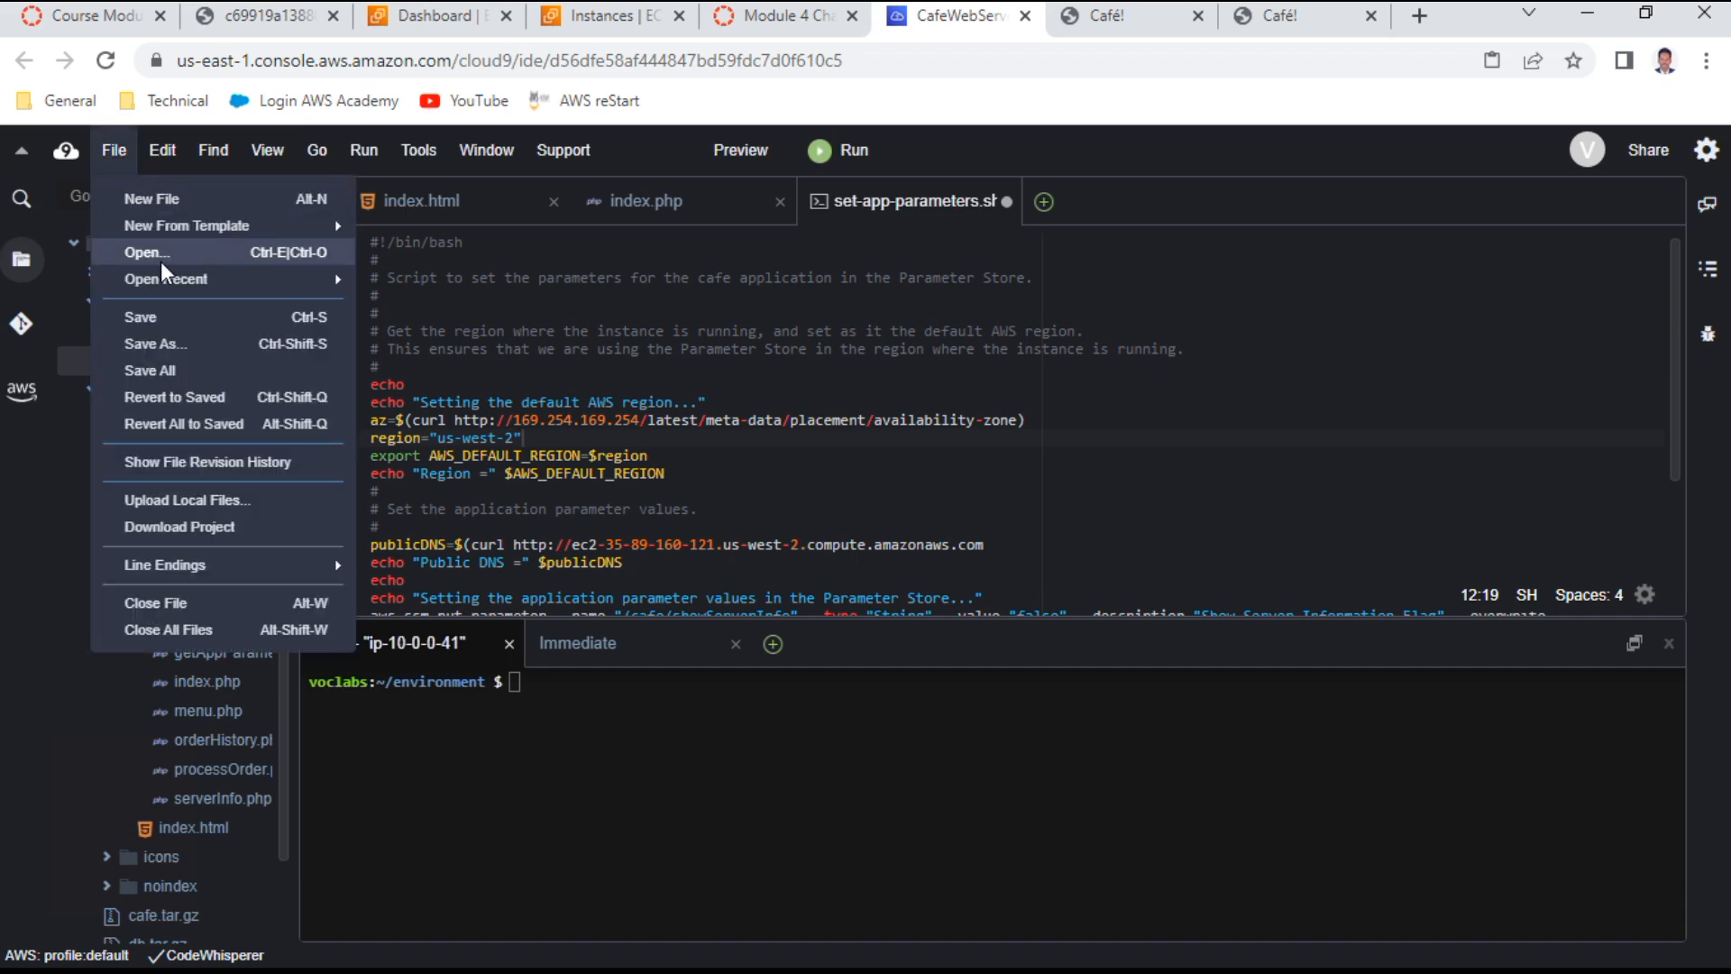
left_click(187, 320)
Review the lab instructions on formatting line 18, saving and running the script, and troubleshooting it
left_click(775, 16)
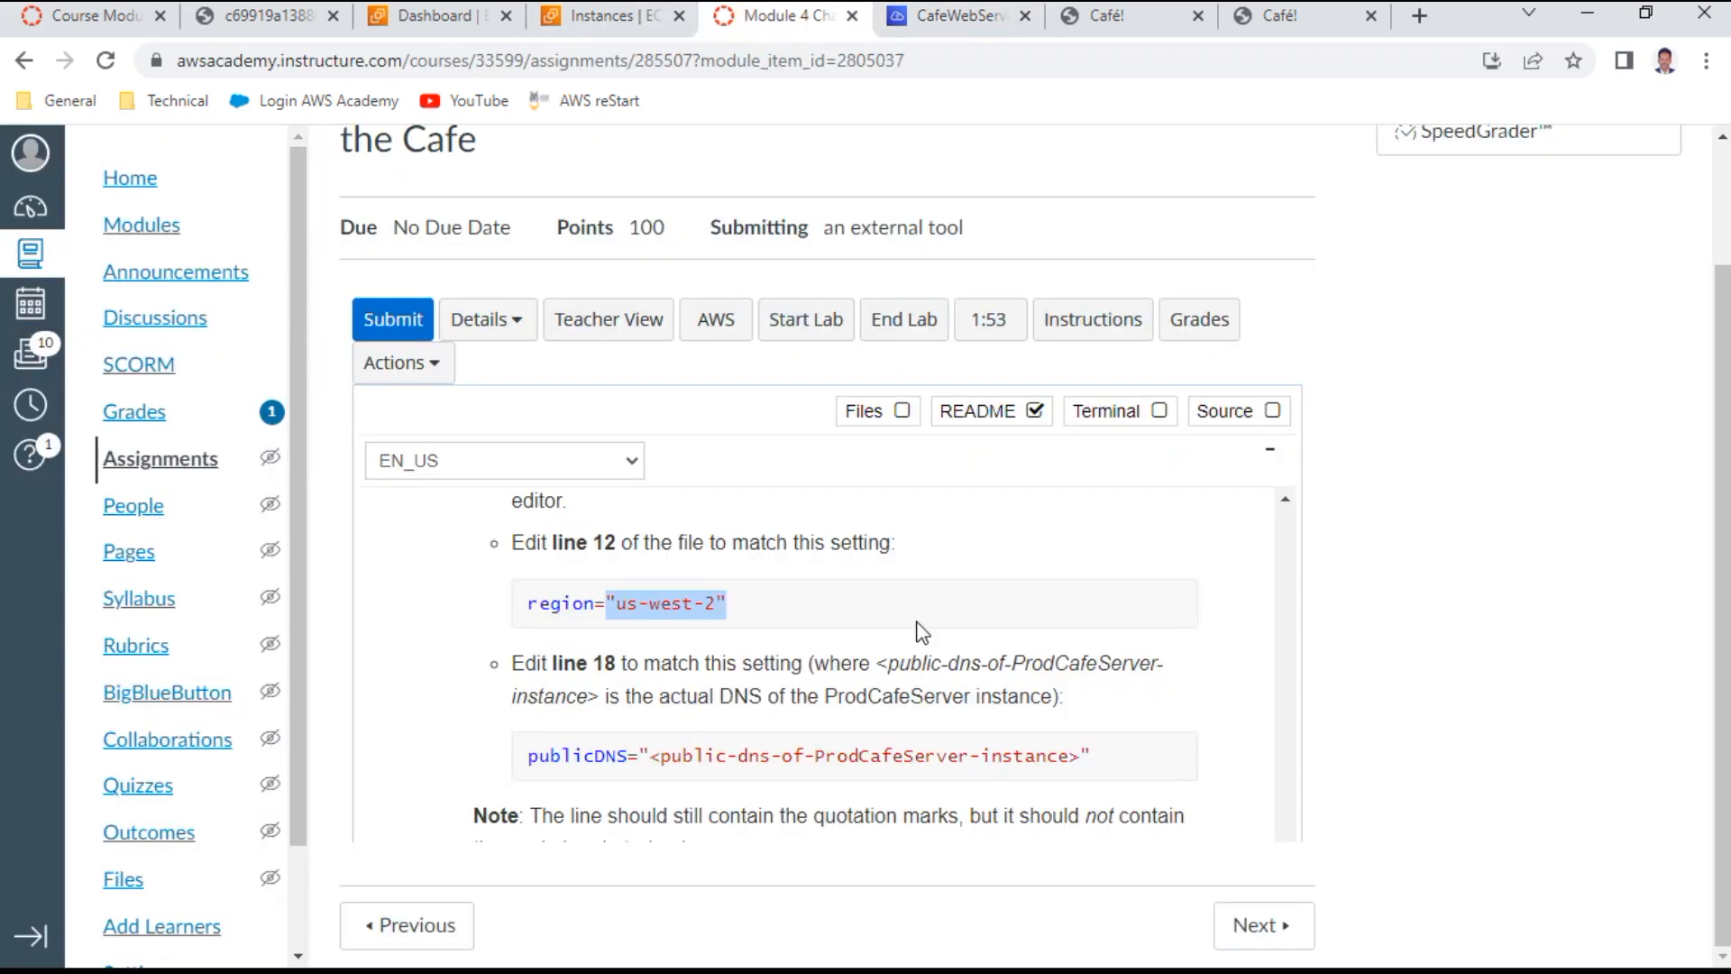
scroll(919, 631, "down", 3)
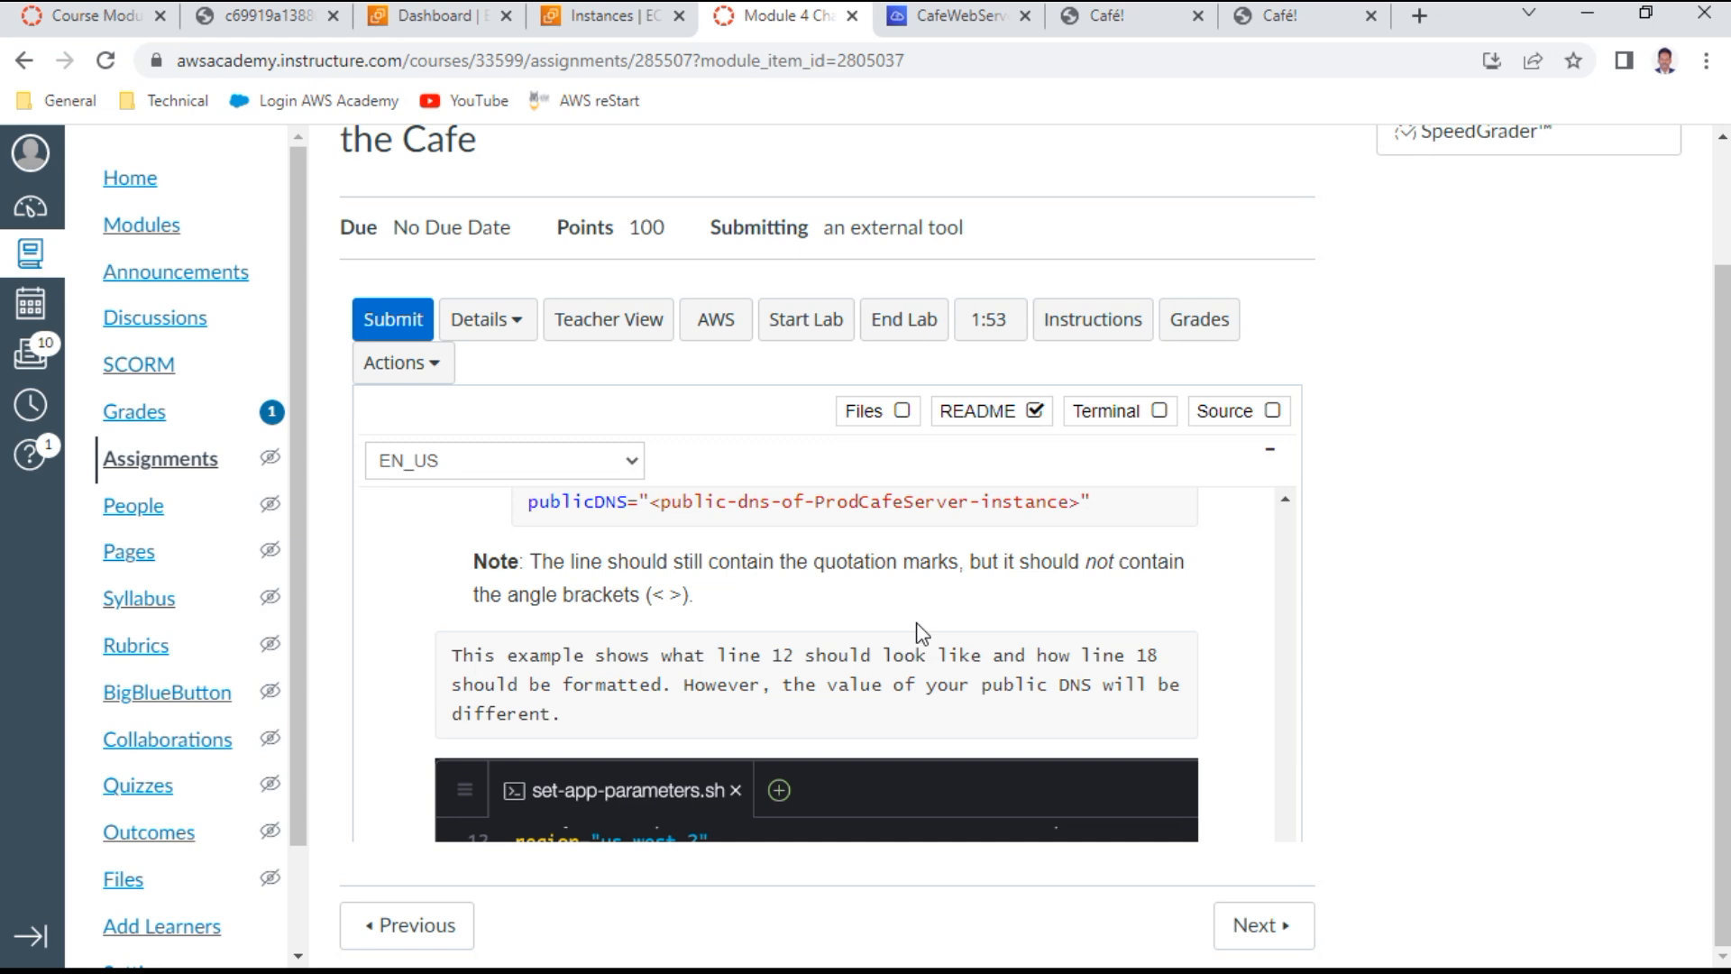
scroll(919, 631, "down", 6)
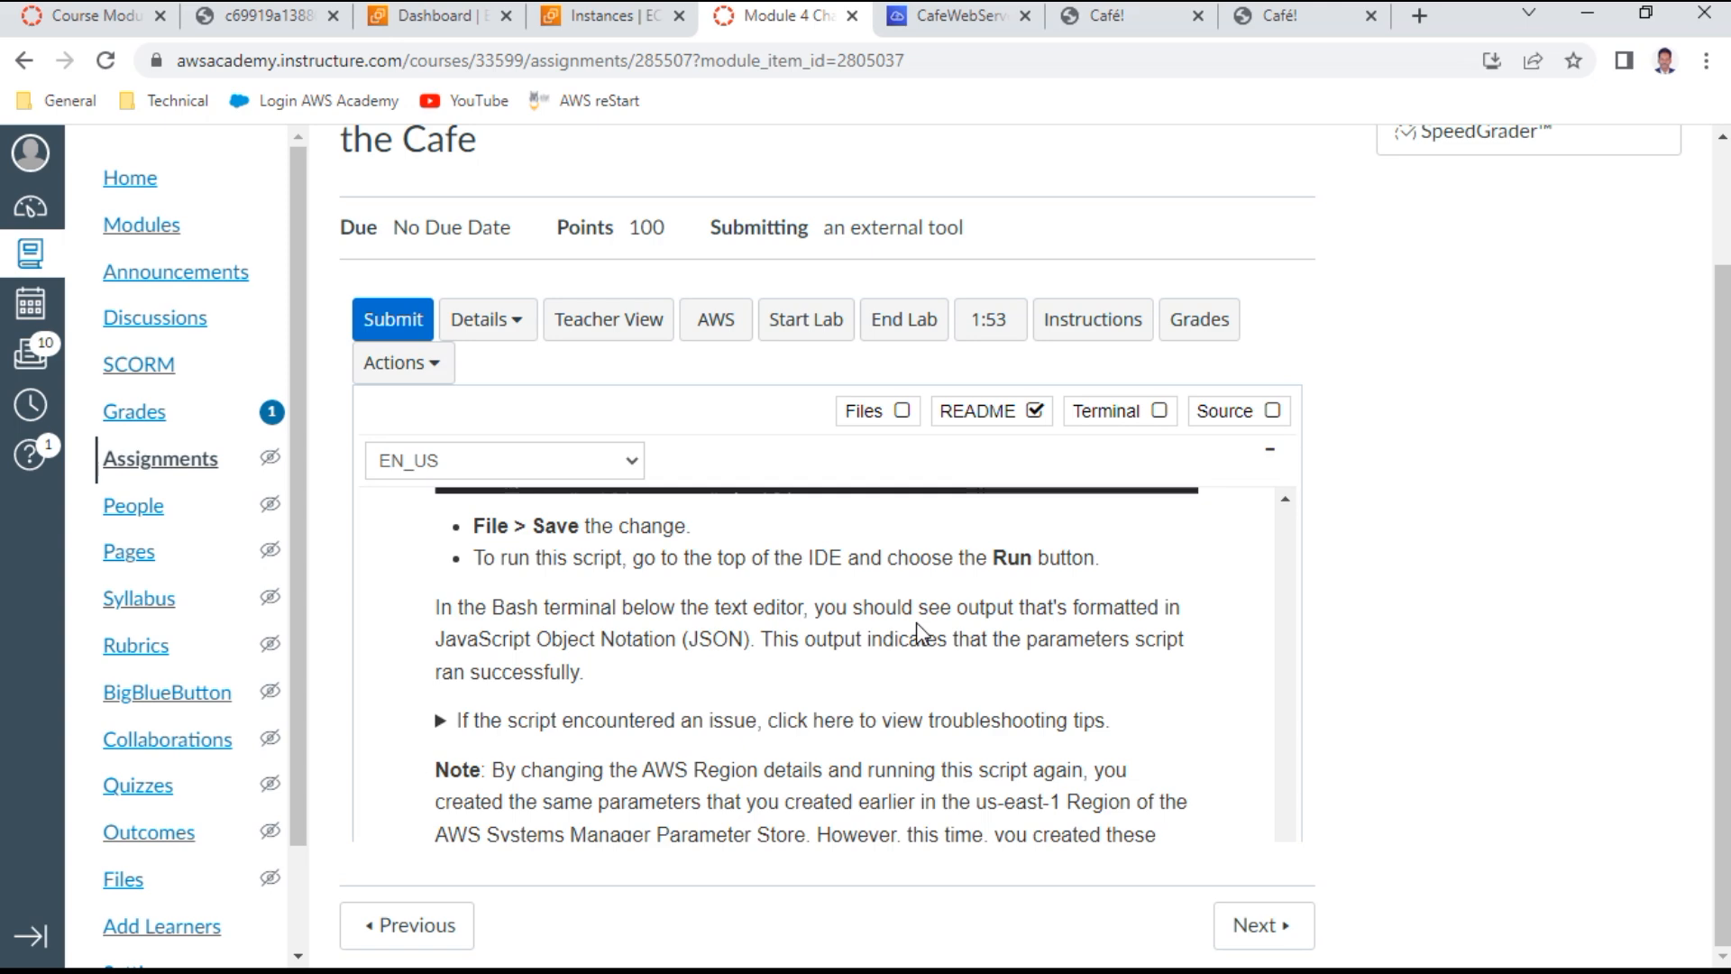
scroll(919, 631, "down", 2)
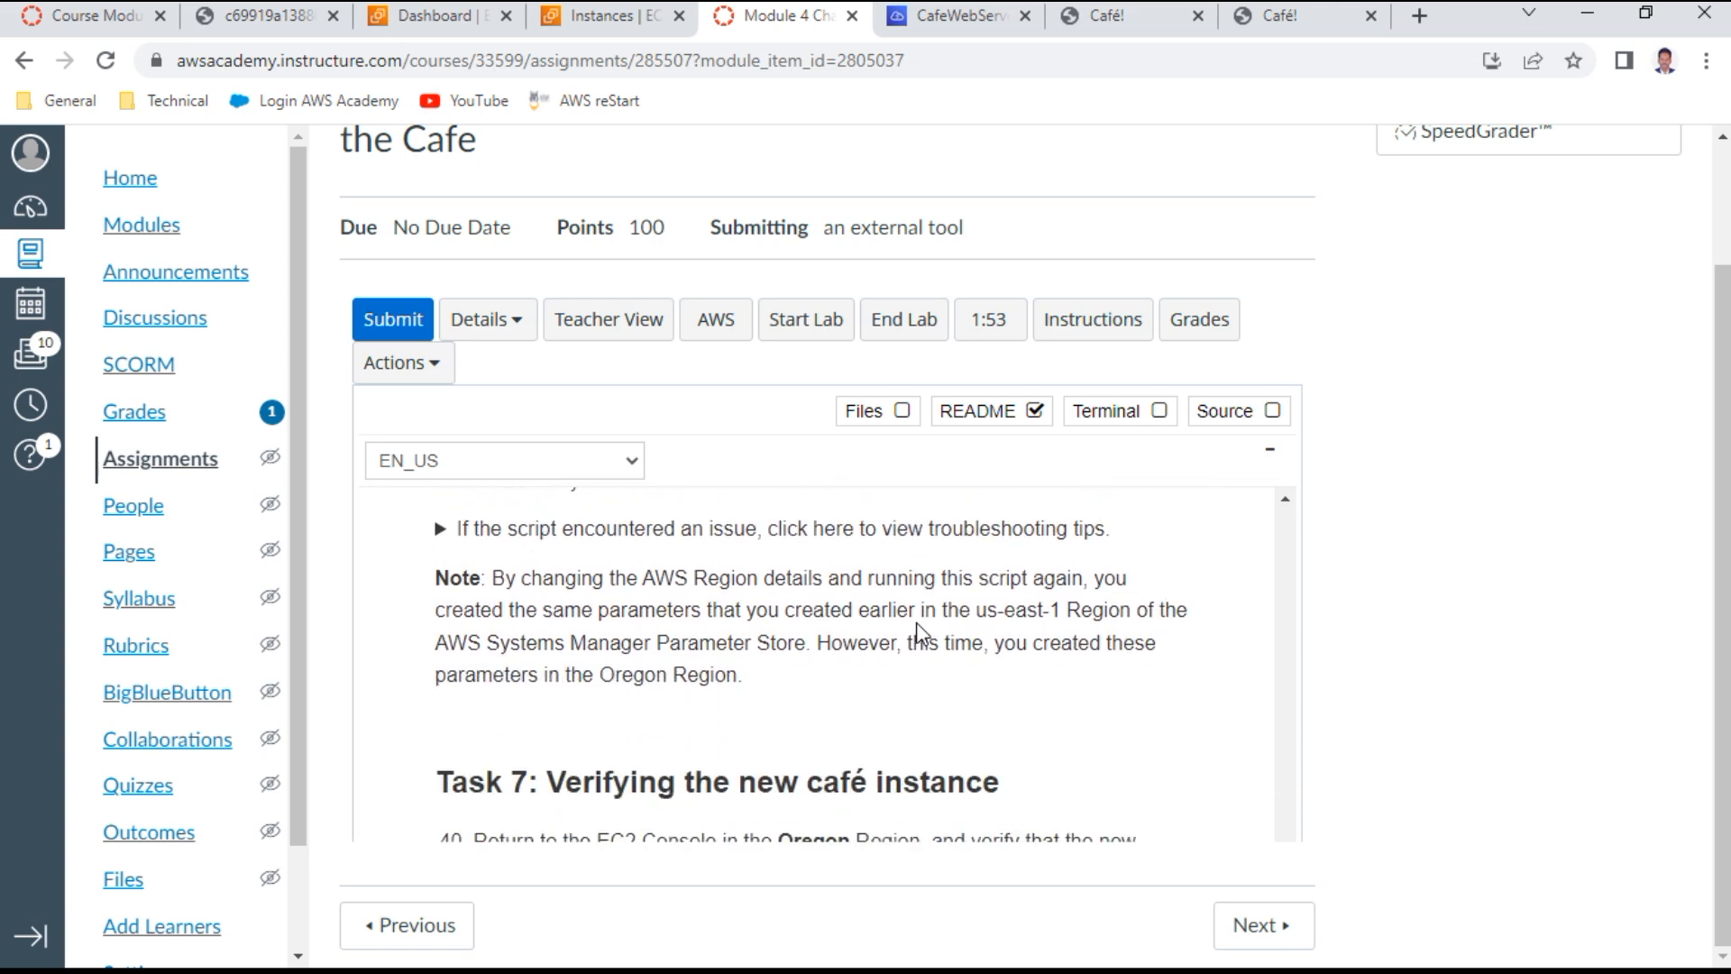
scroll(919, 631, "up", 2)
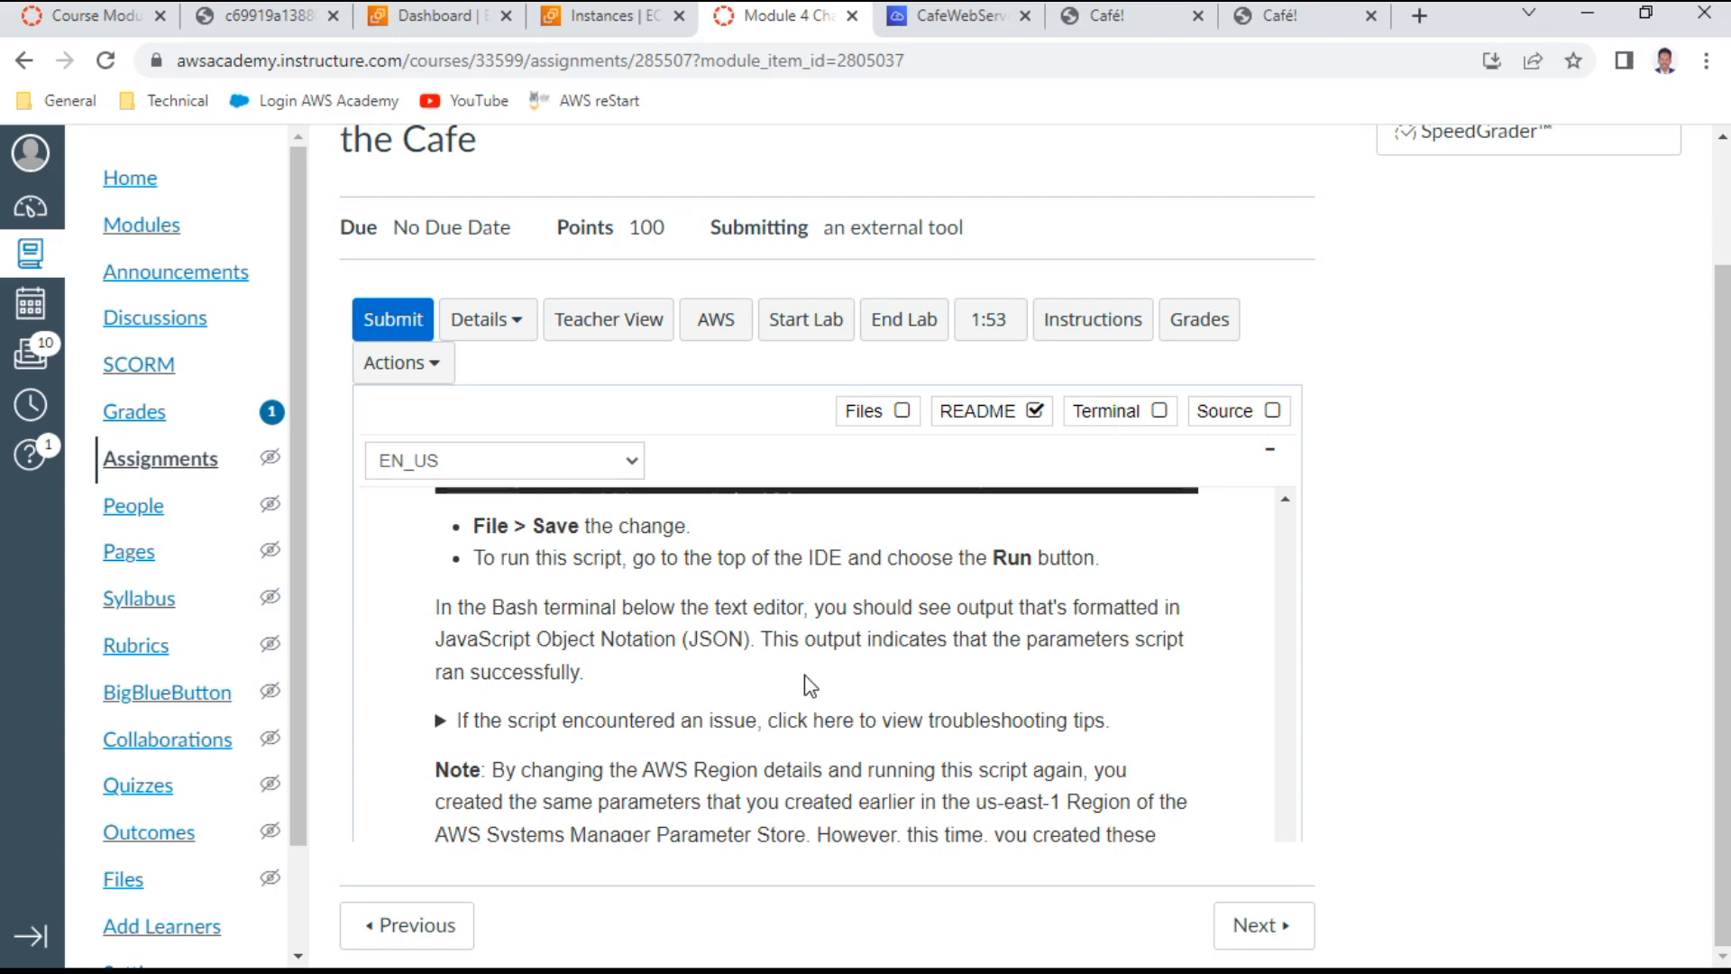
left_click(775, 723)
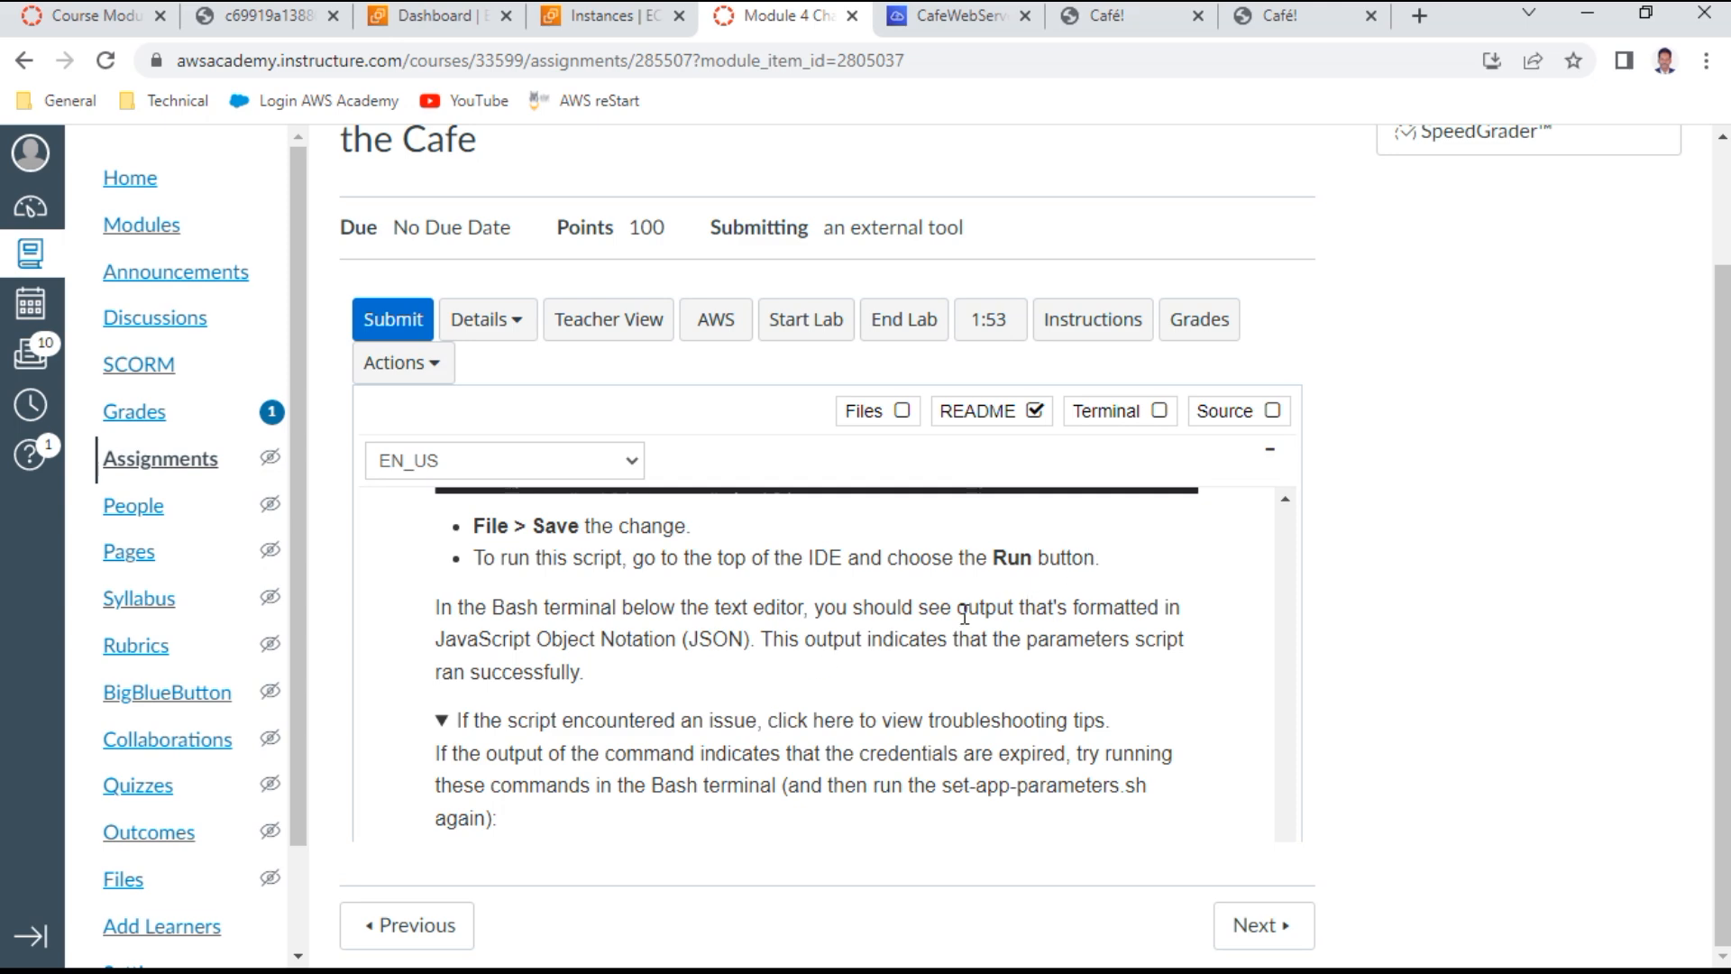
scroll(959, 614, "up", 4)
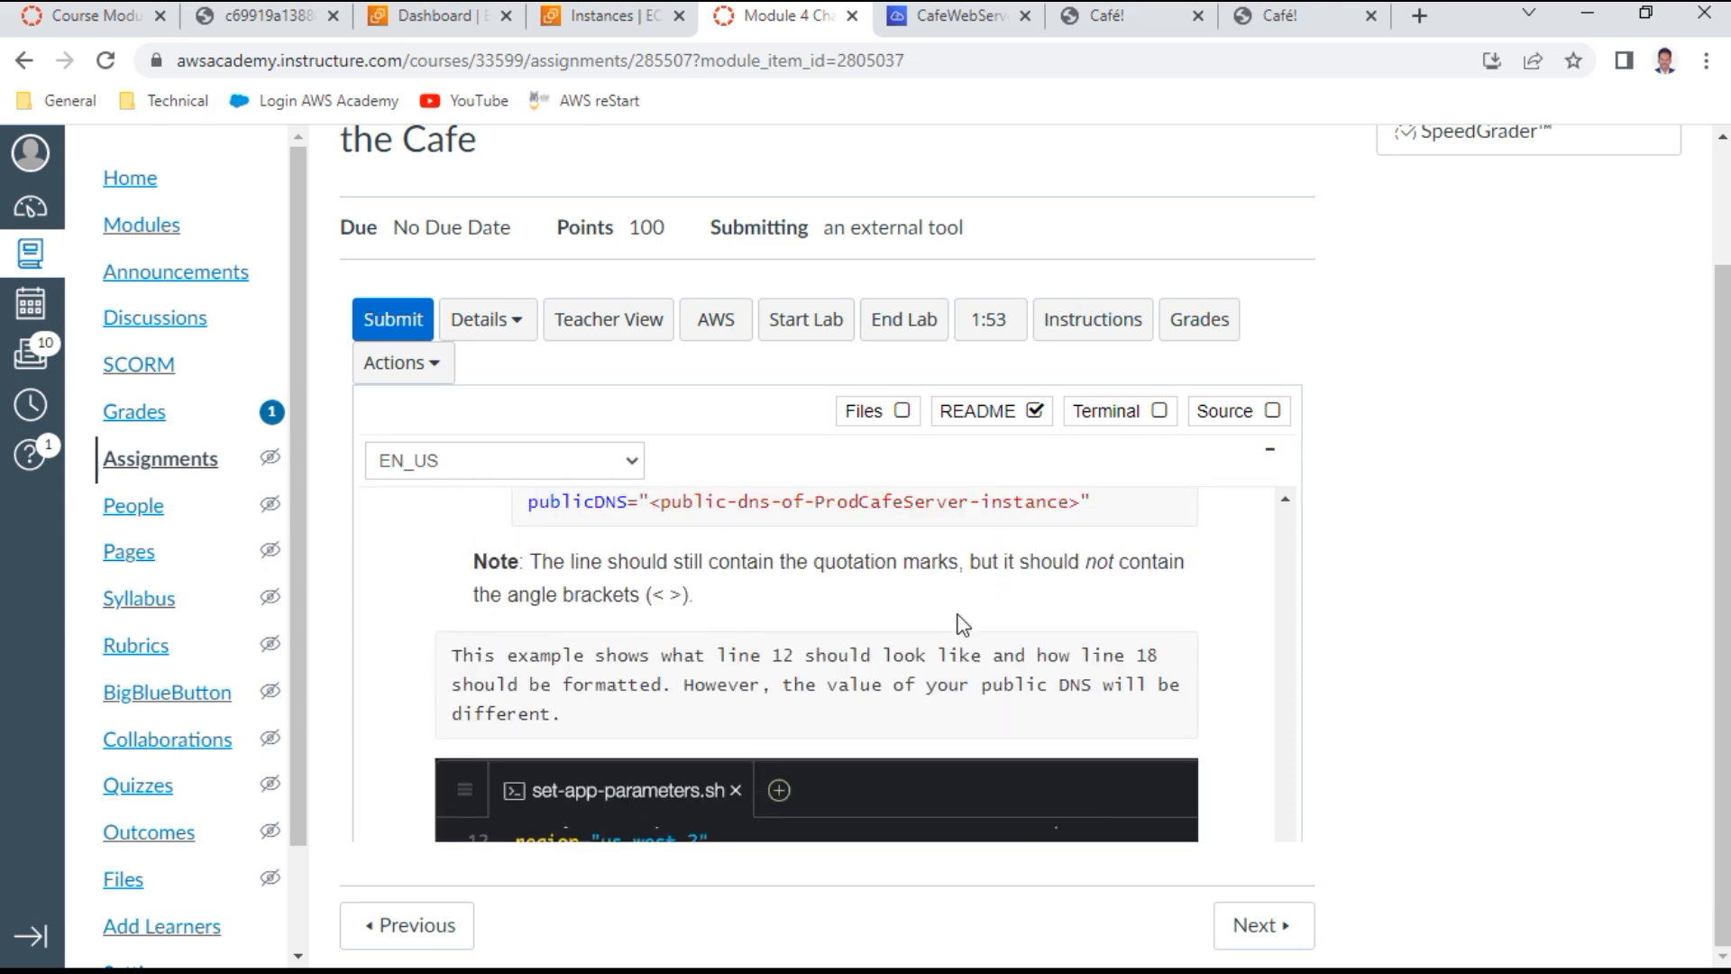
scroll(958, 616, "down", 3)
scroll(958, 616, "up", 4)
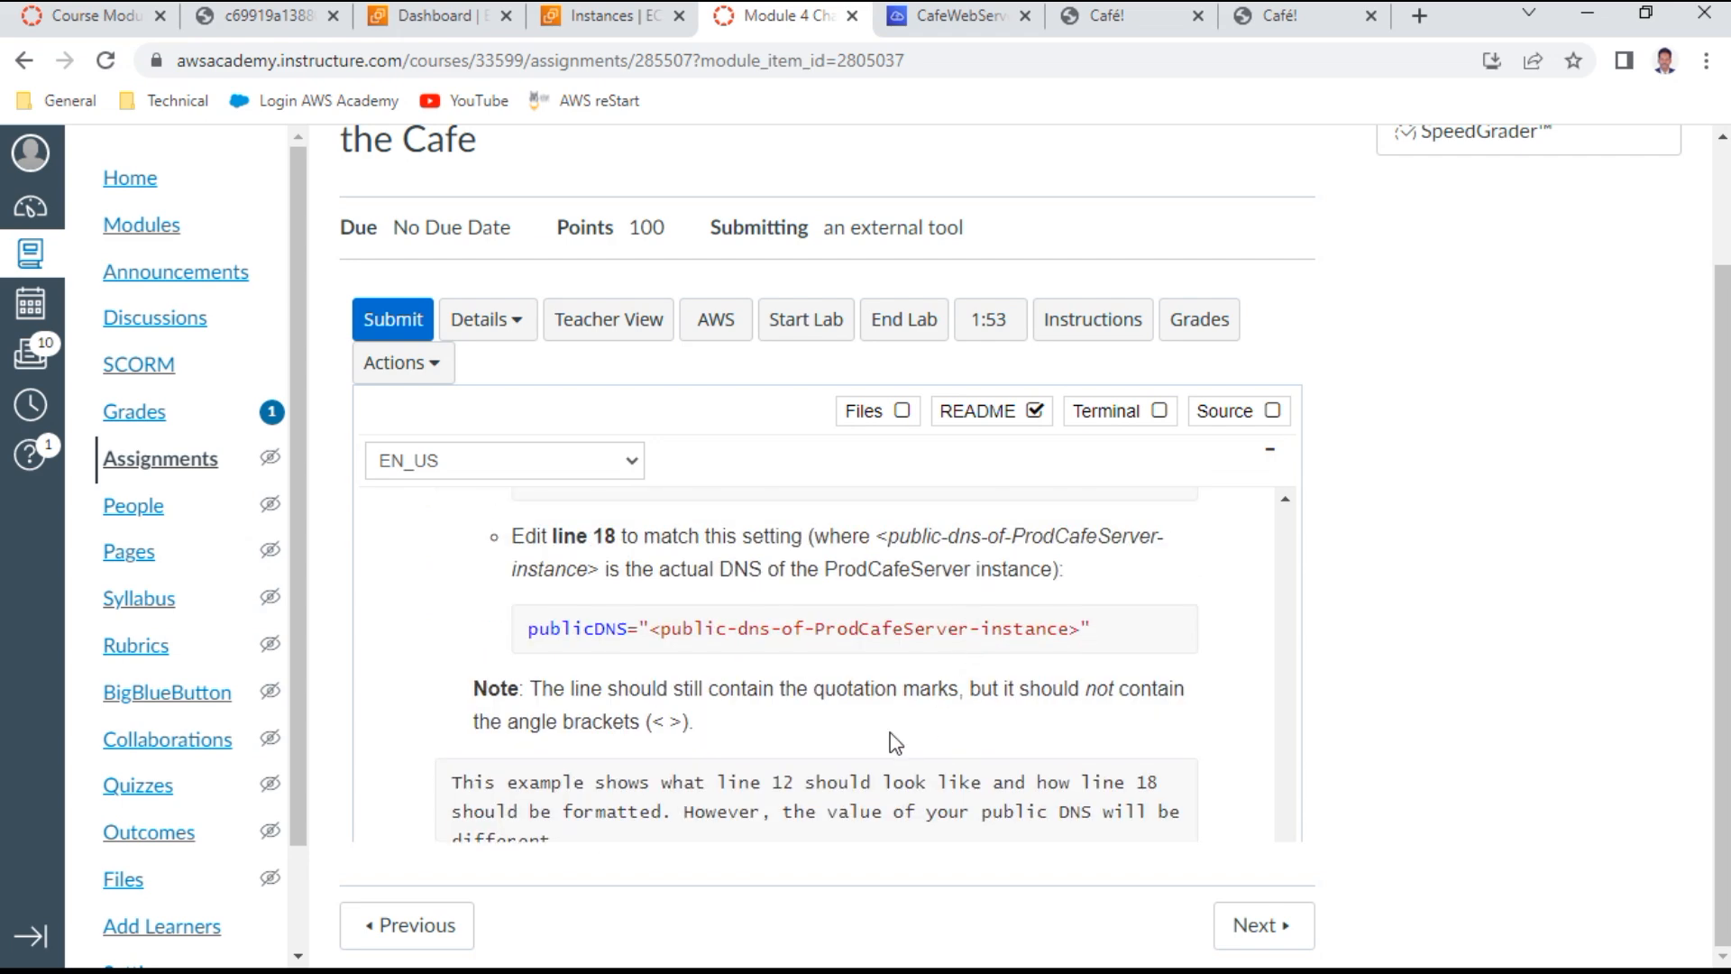
scroll(895, 742, "up", 3)
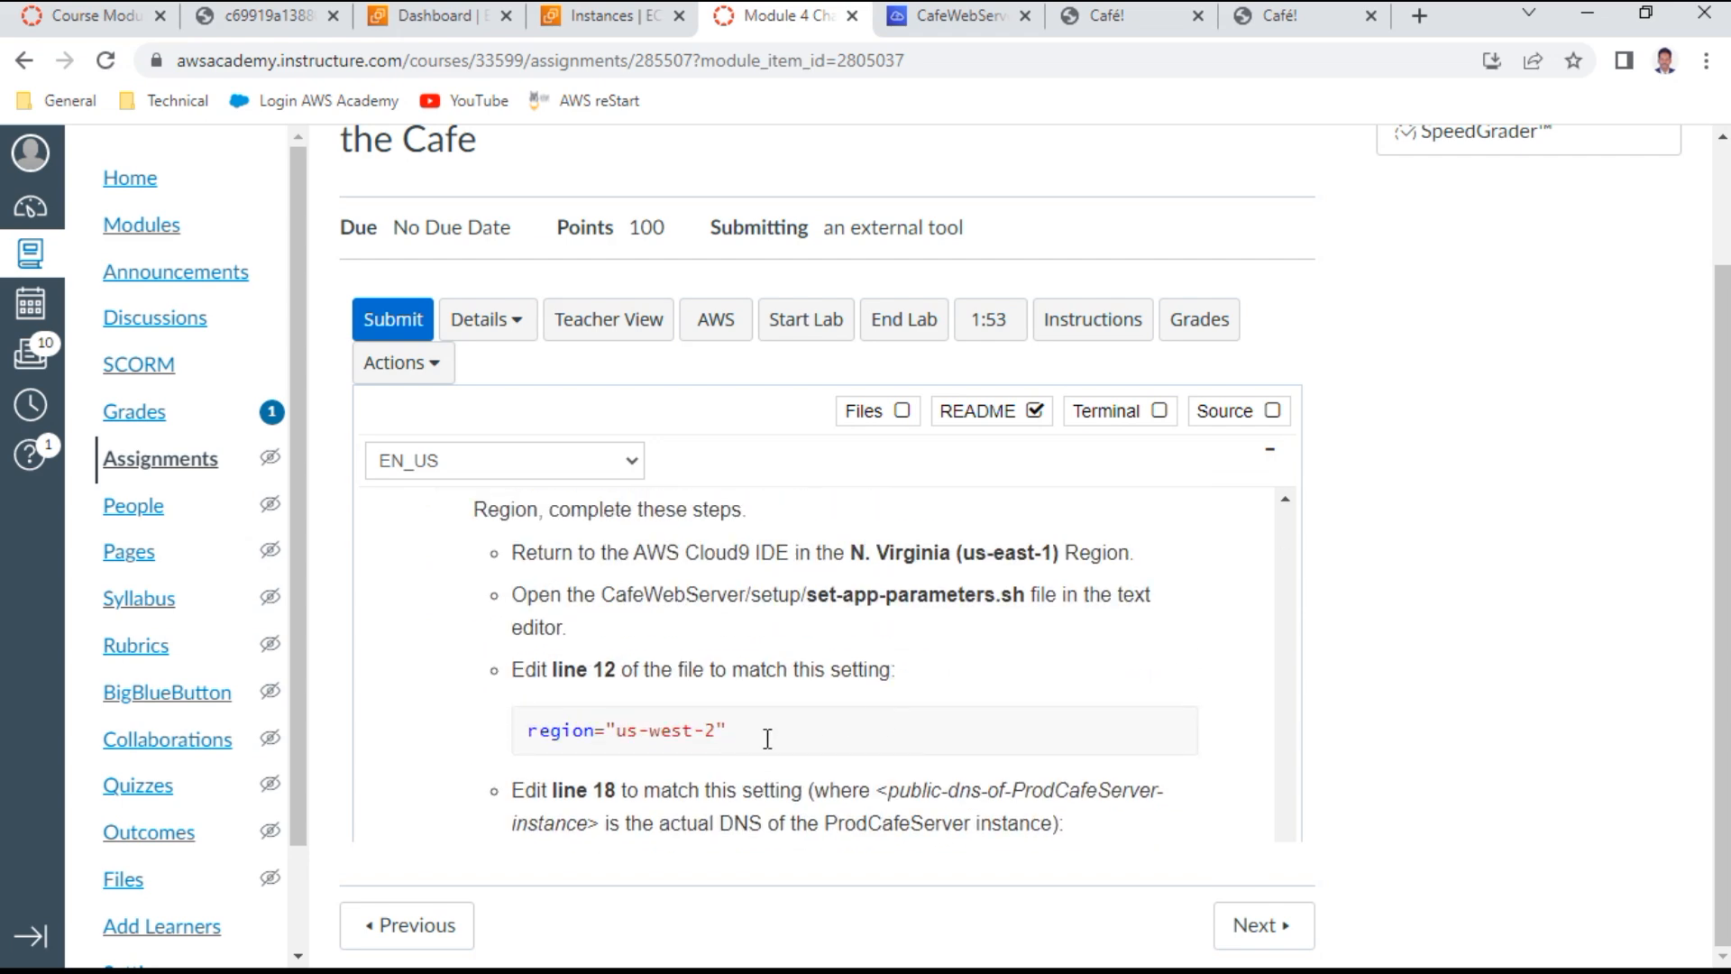
scroll(734, 741, "up", 3)
scroll(737, 753, "down", 1)
scroll(737, 754, "up", 3)
scroll(738, 756, "up", 4)
scroll(738, 756, "down", 6)
scroll(733, 743, "down", 3)
scroll(757, 676, "down", 5)
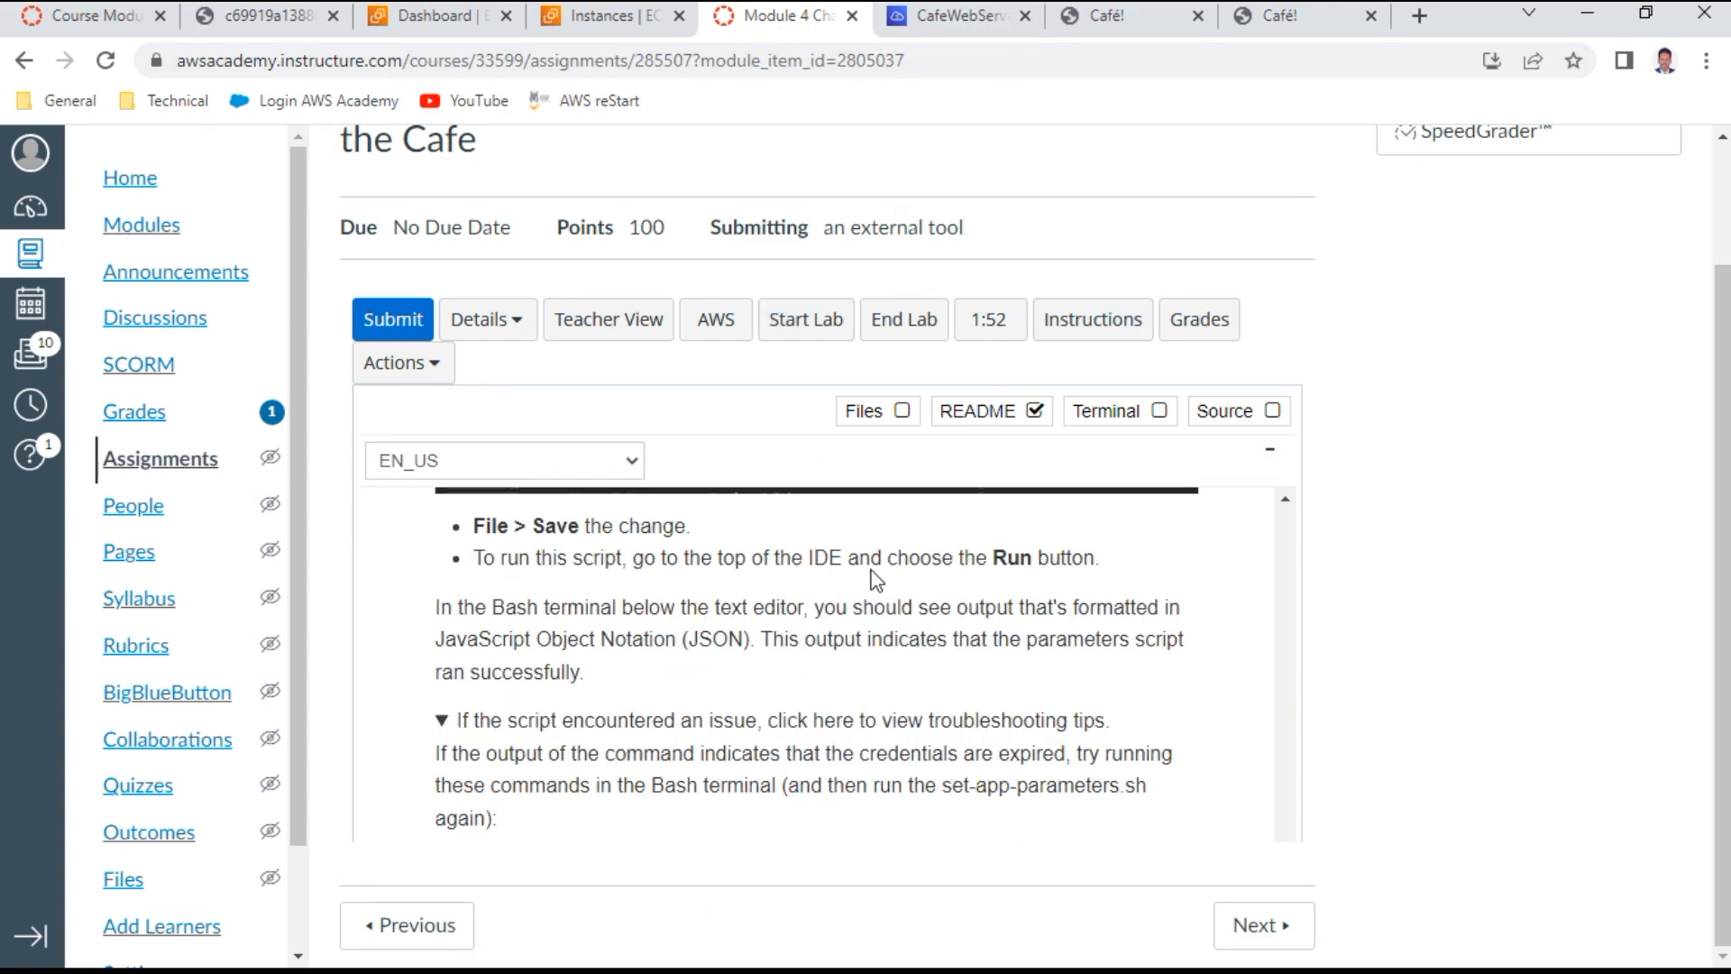
scroll(872, 577, "up", 3)
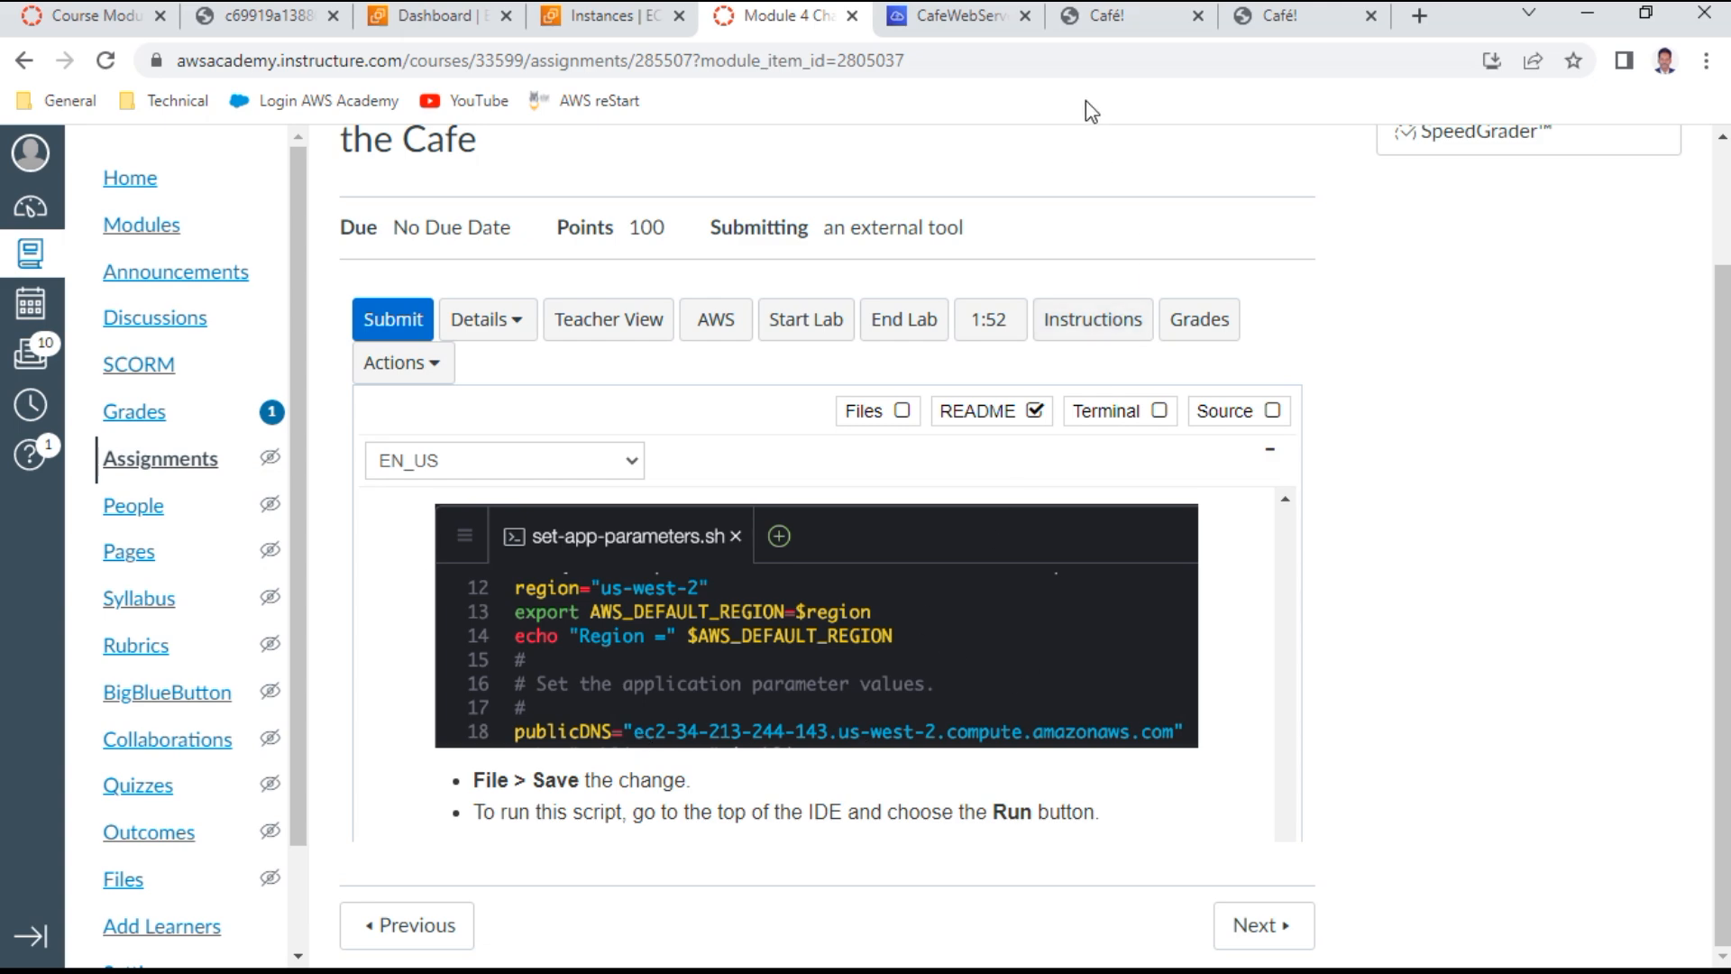
Enclose everything after publicDNS= on line 18 of set-app-parameters.sh in double quotation marks
left_click(958, 12)
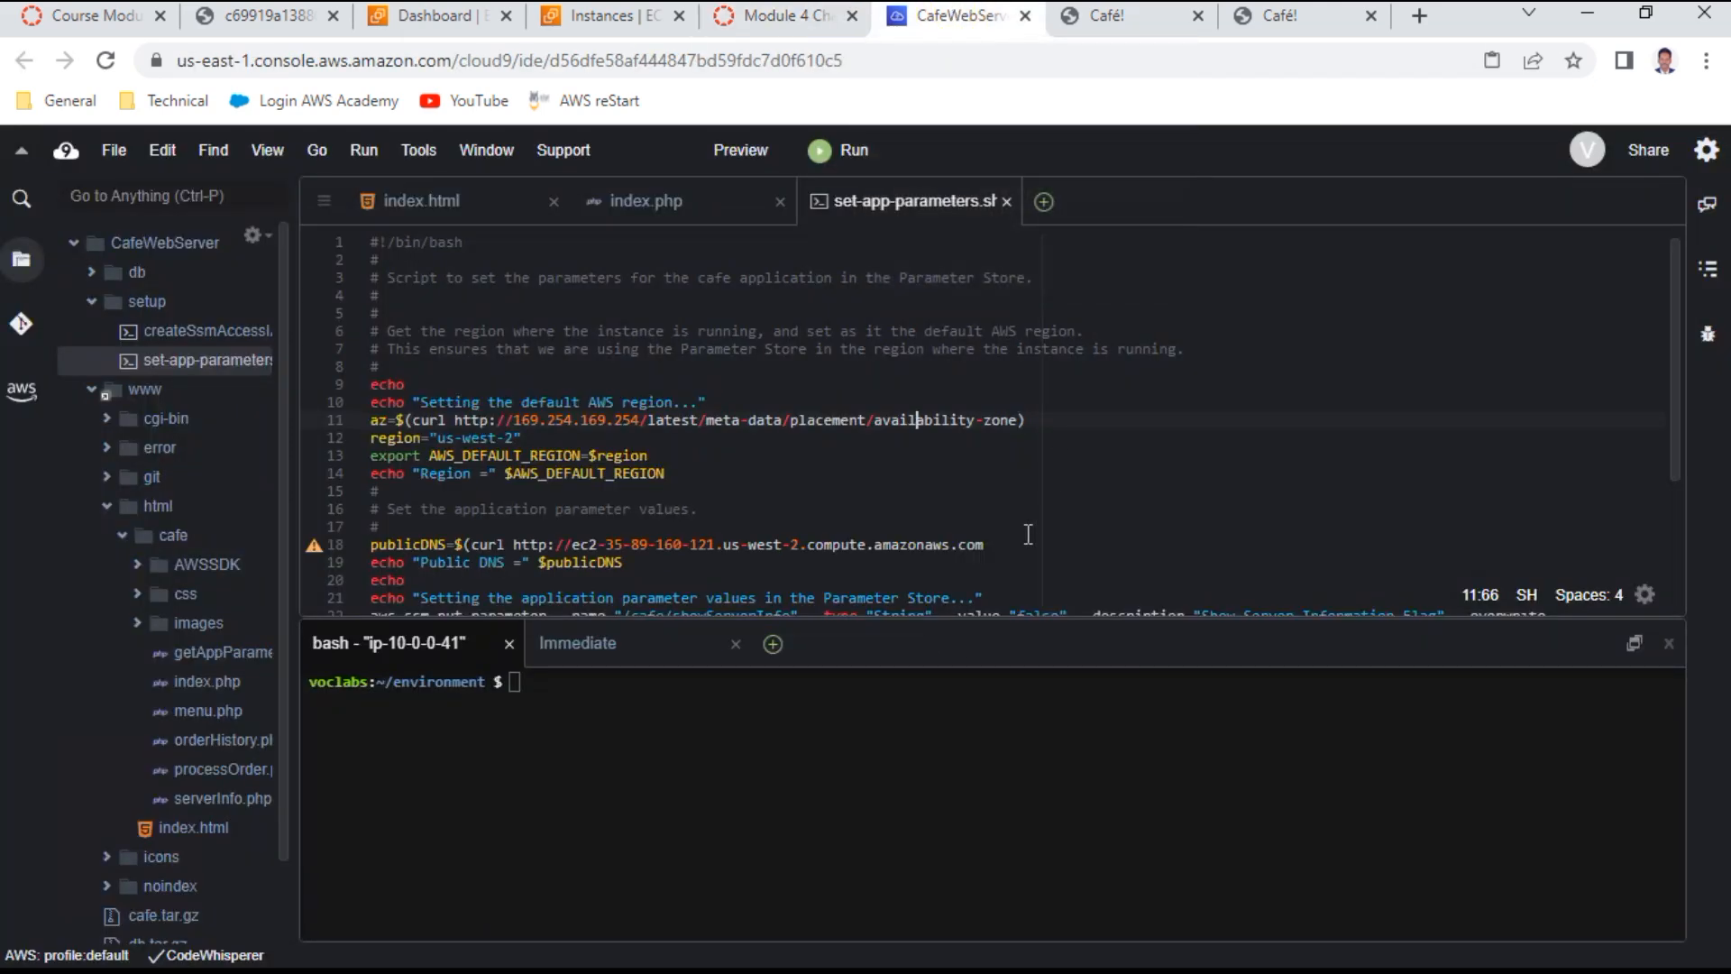
left_click(995, 546)
type("\"")
key("Left")
key("Left")
key("Left")
key("Left")
key("Left")
key("Left")
key("Left")
key("Left")
key("Left")
key("Left")
key("Left")
key("Left")
key("Left")
key("Left")
key("Left")
key("Left")
key("Left")
key("Left")
key("Left")
key("Left")
key("Left")
key("Left")
key("Left")
key("Left")
key("Left")
key("Left")
key("Left")
key("Left")
key("Left")
key("Left")
key("Left")
key("Left")
key("Left")
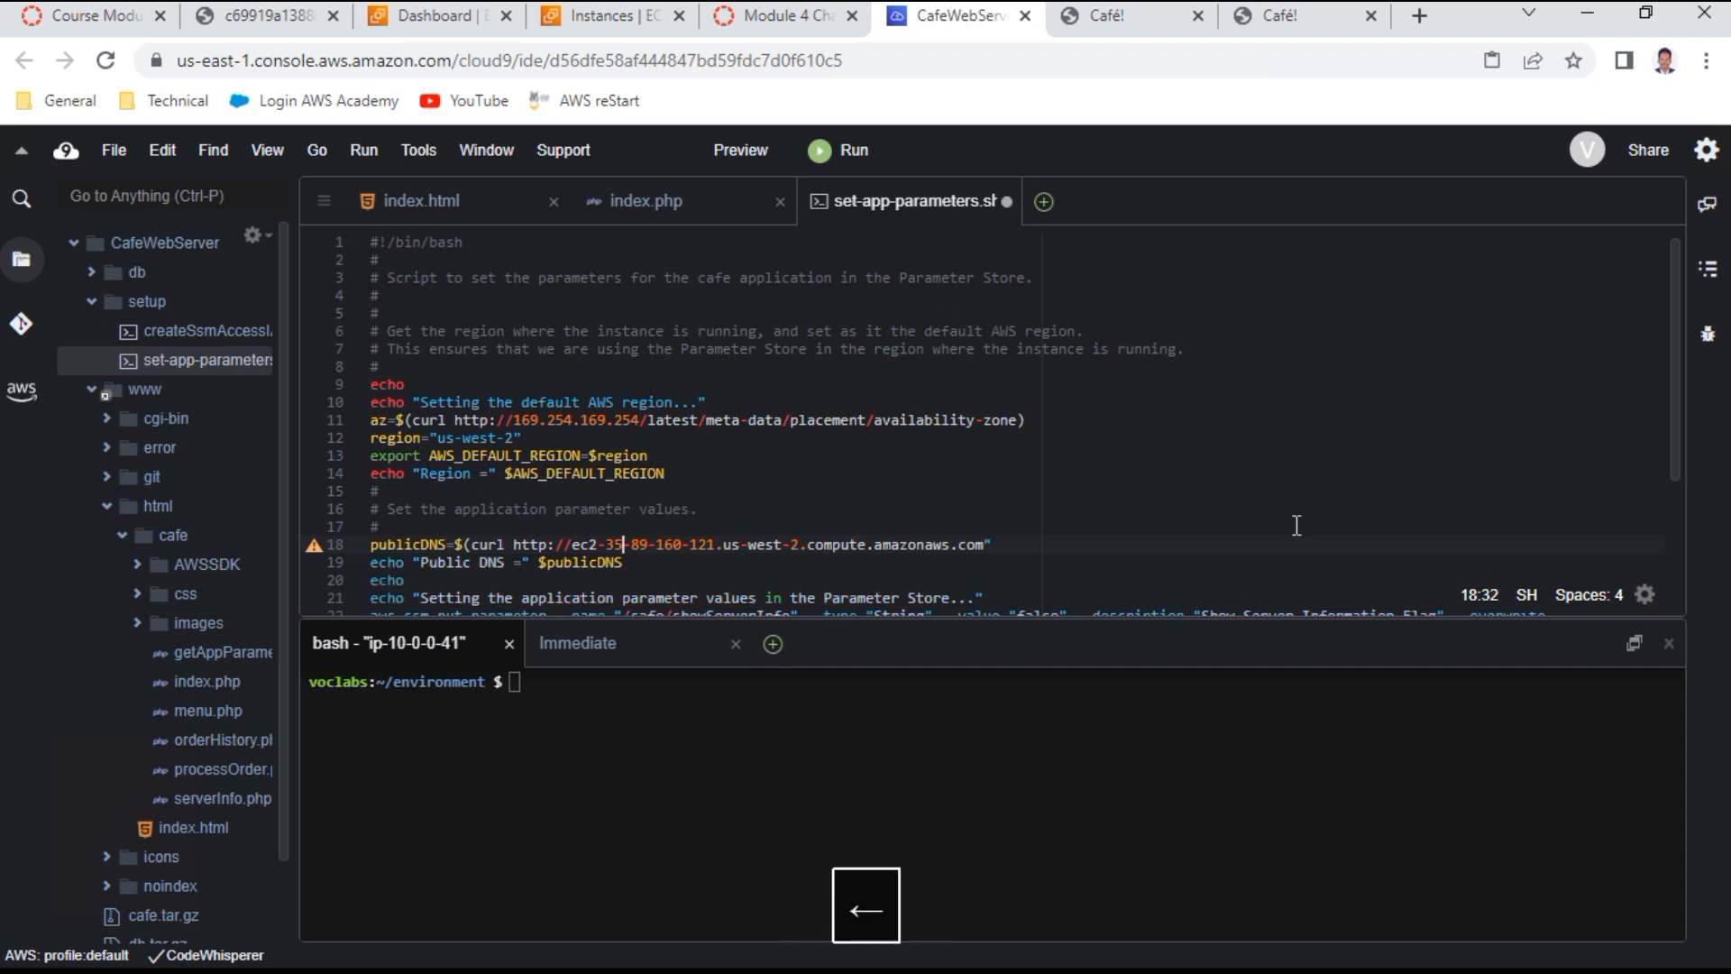
key("Left")
key("Left")
key("Left")
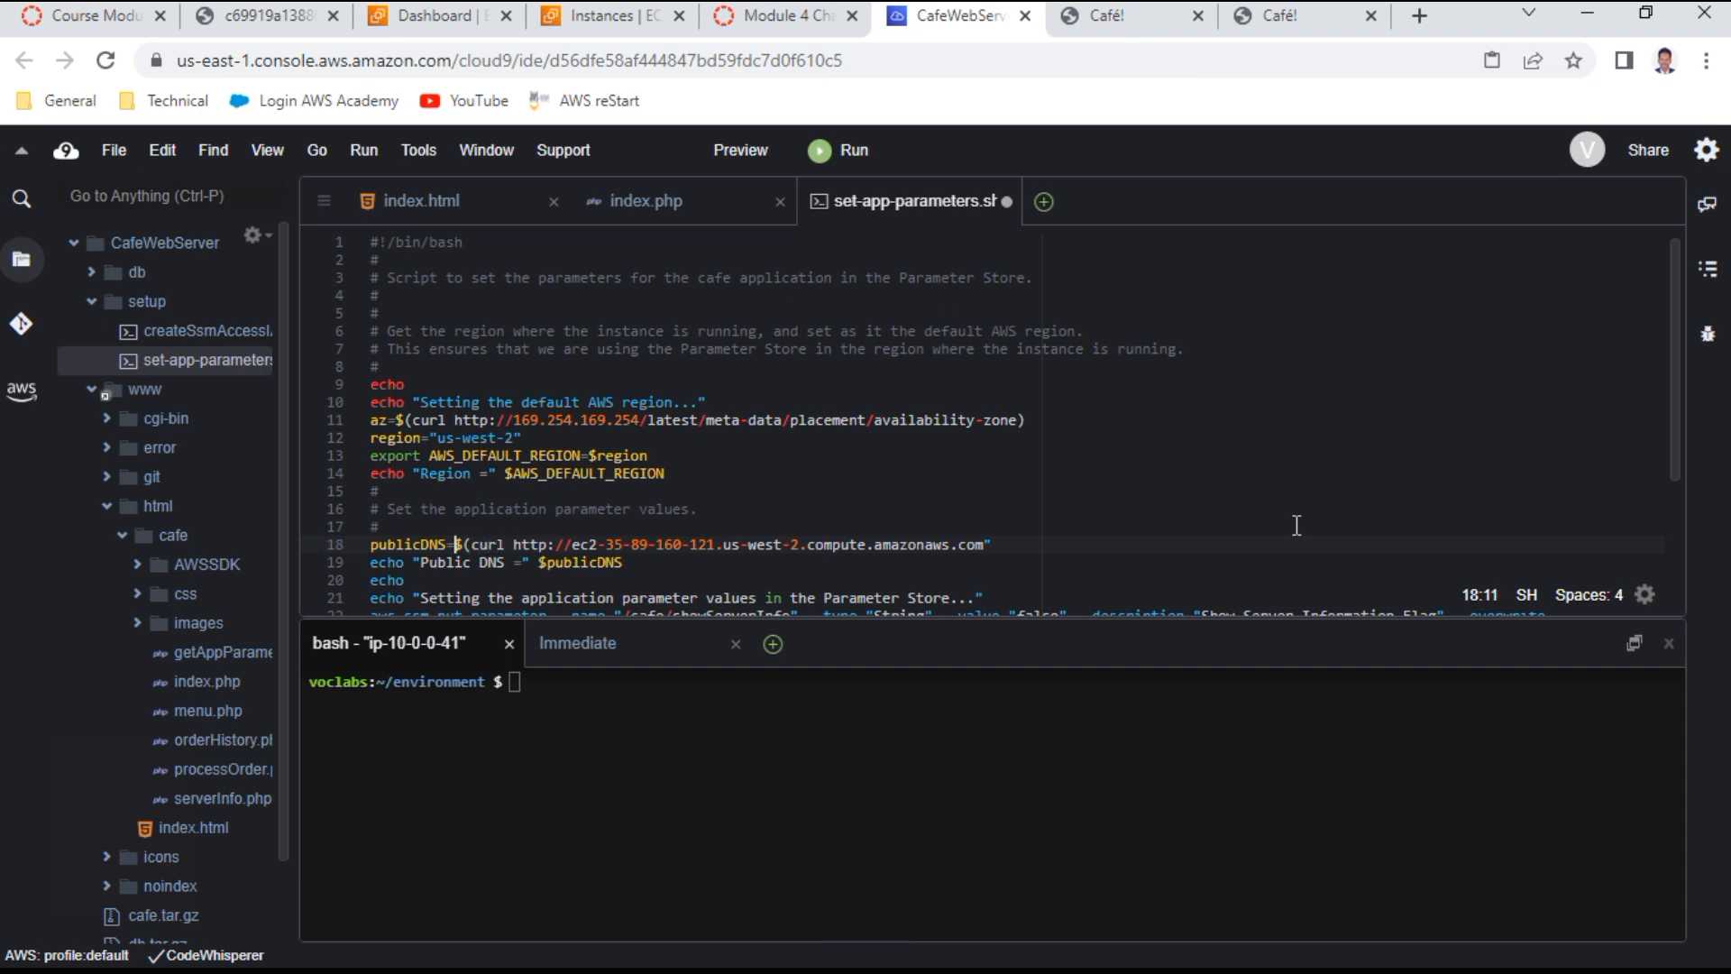
type("\"")
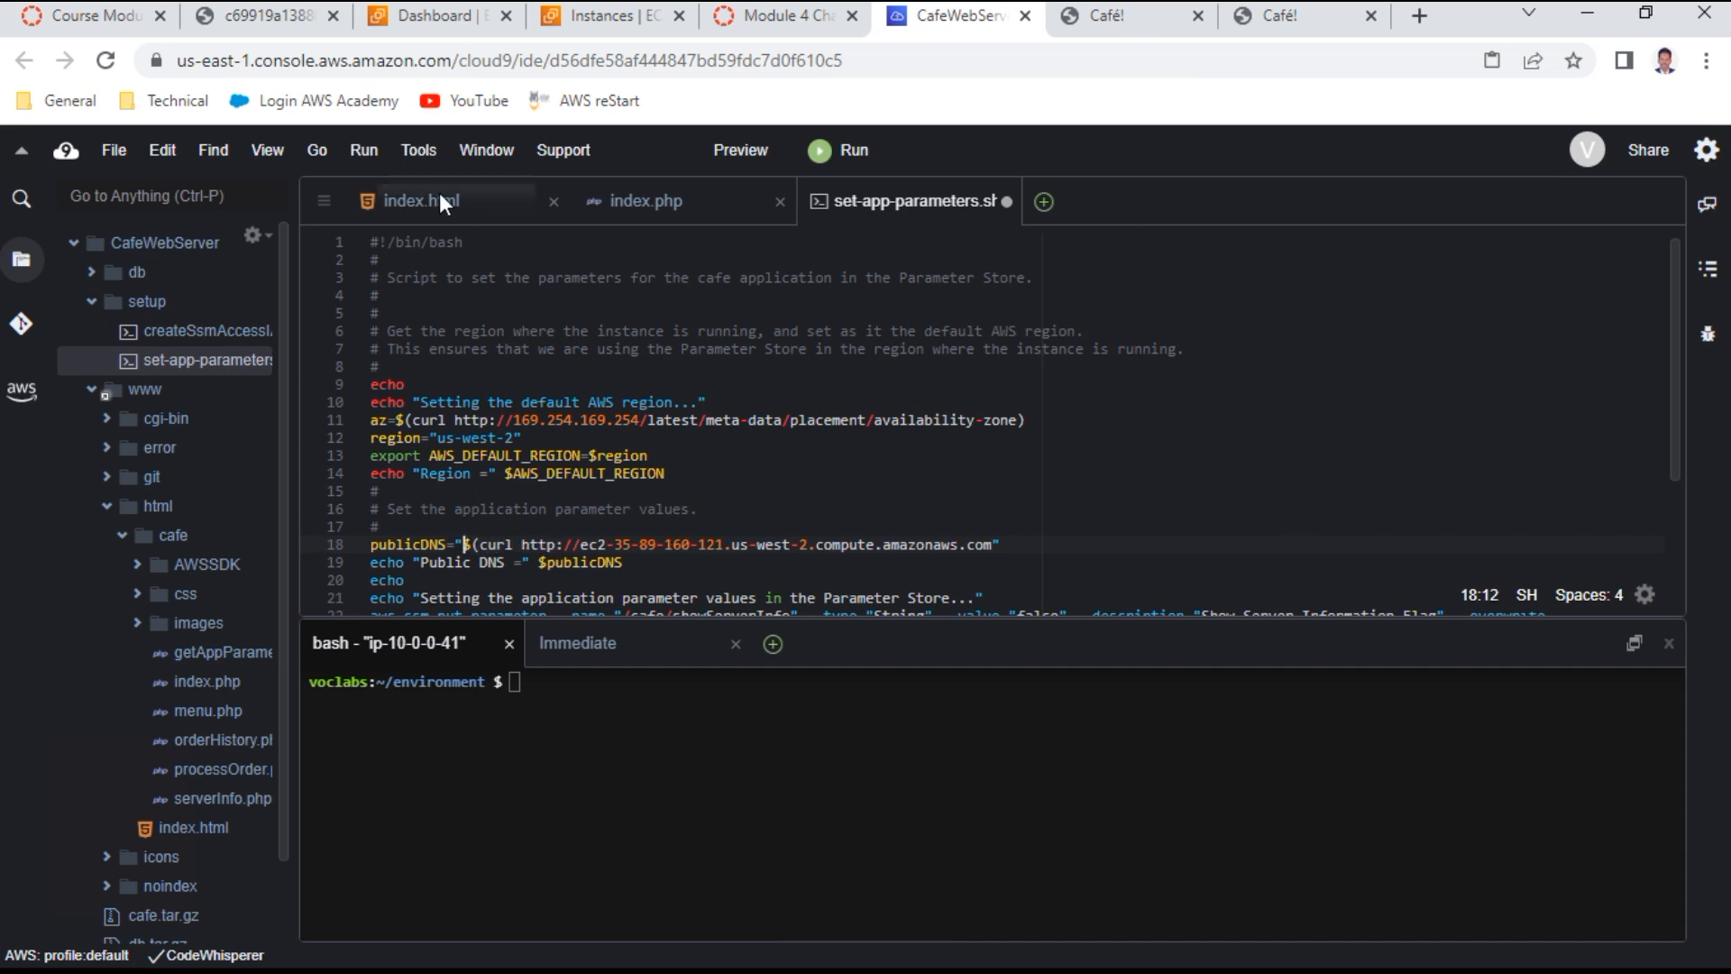
Save set-app-parameters.sh and run the script from the Cloud9 IDE
left_click(126, 137)
left_click(149, 310)
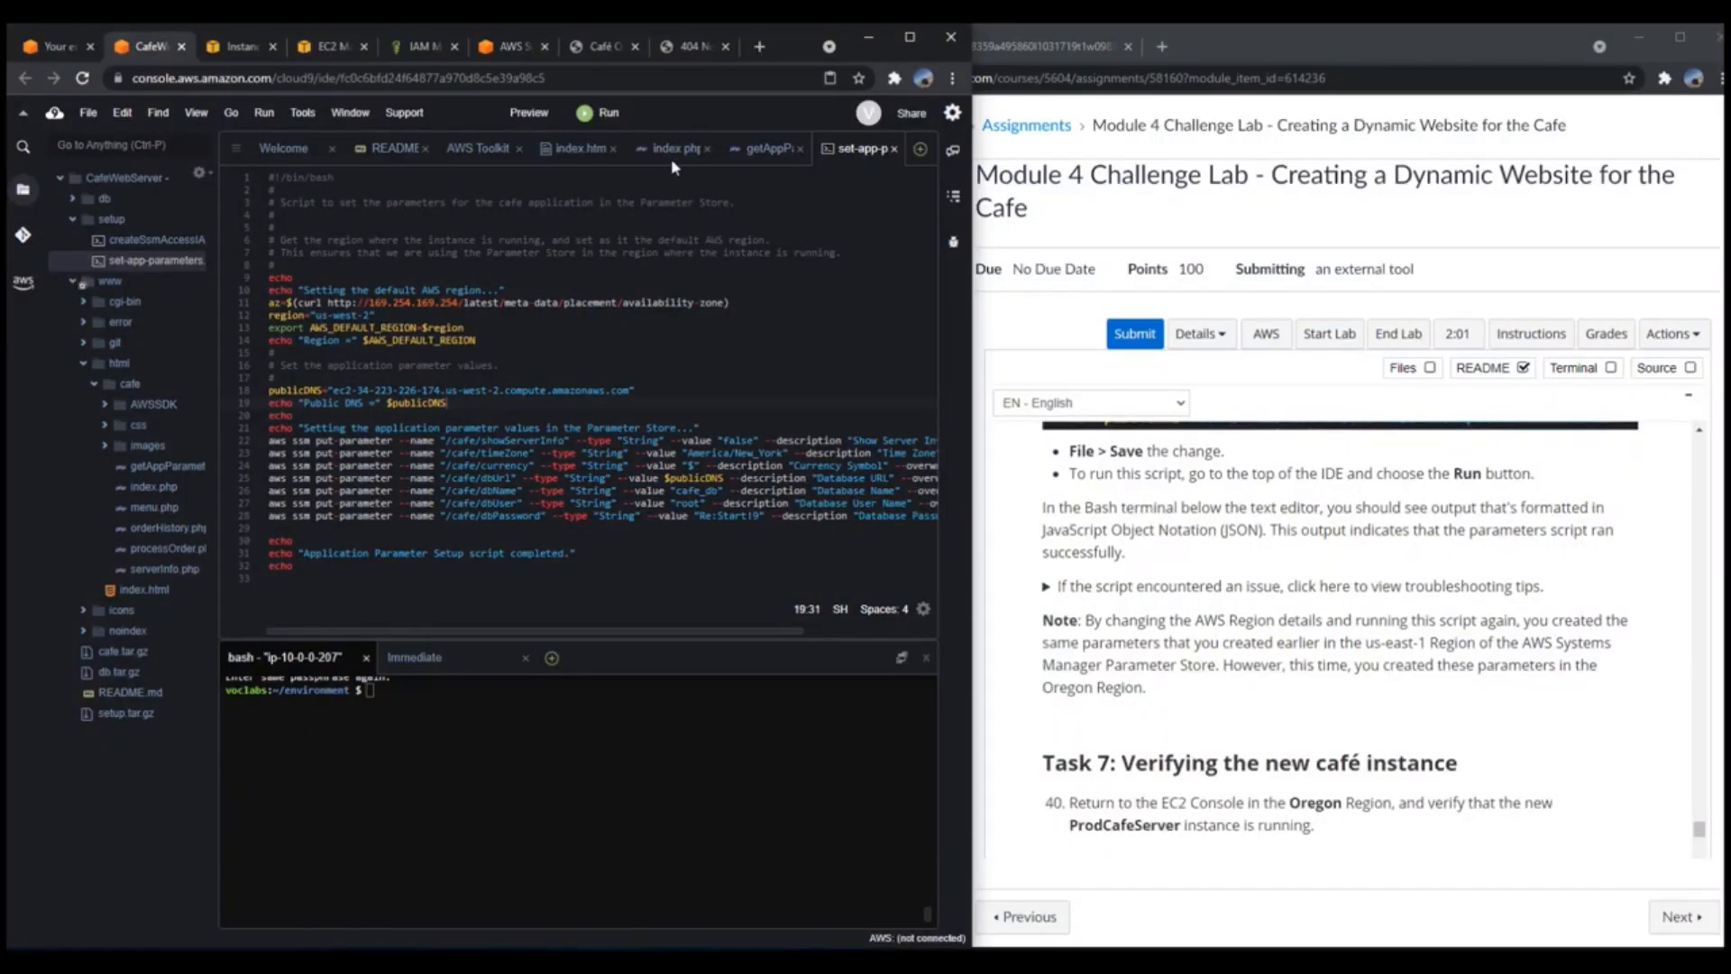
left_click(606, 114)
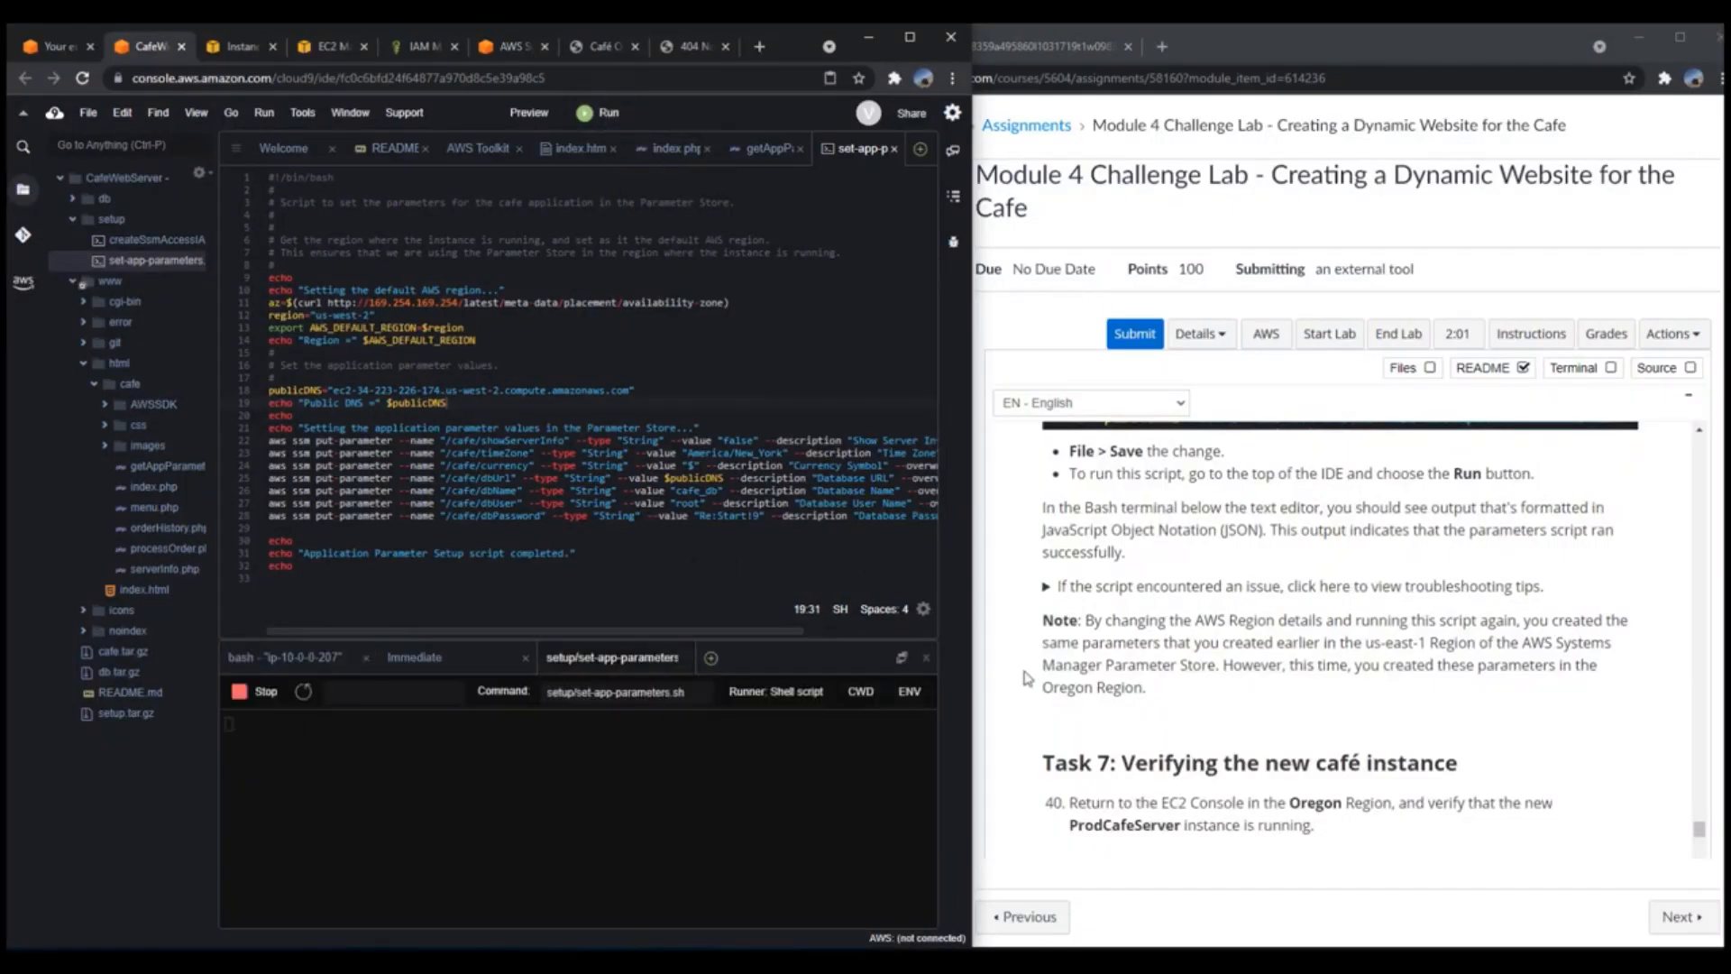
Expand the script troubleshooting tips in the lab instructions and check the output of the set-app-parameters.sh run
left_click(1045, 586)
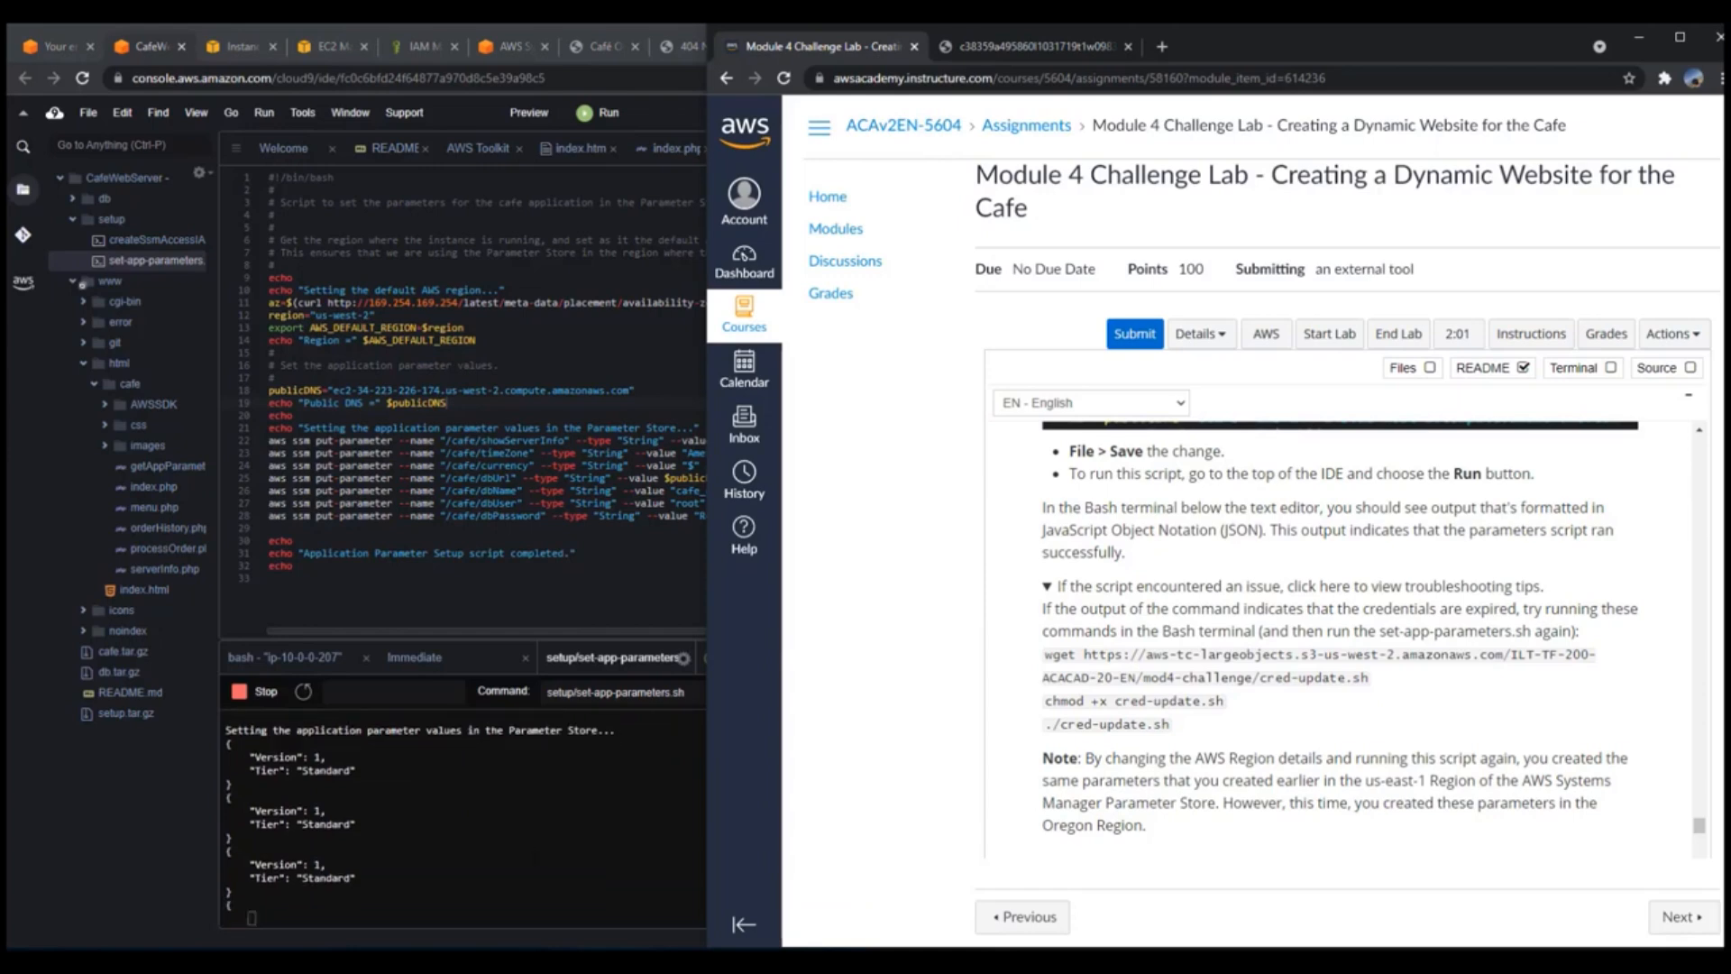
left_click(541, 829)
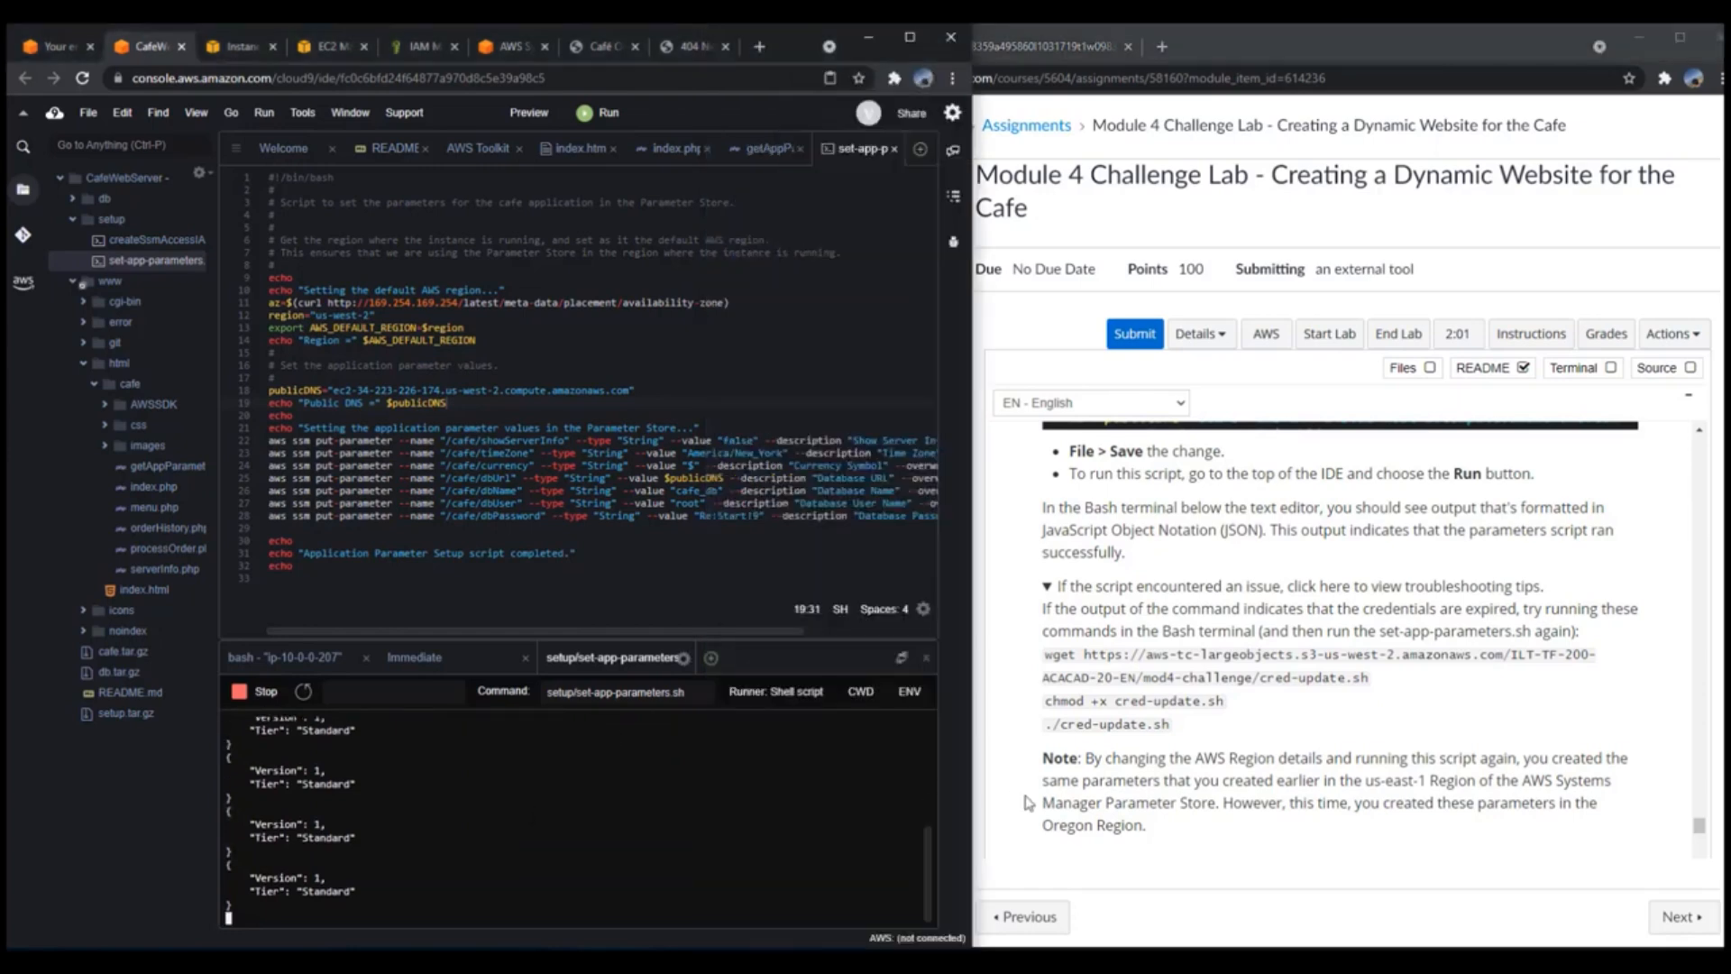
scroll(1027, 802, "down", 5)
scroll(1028, 802, "down", 2)
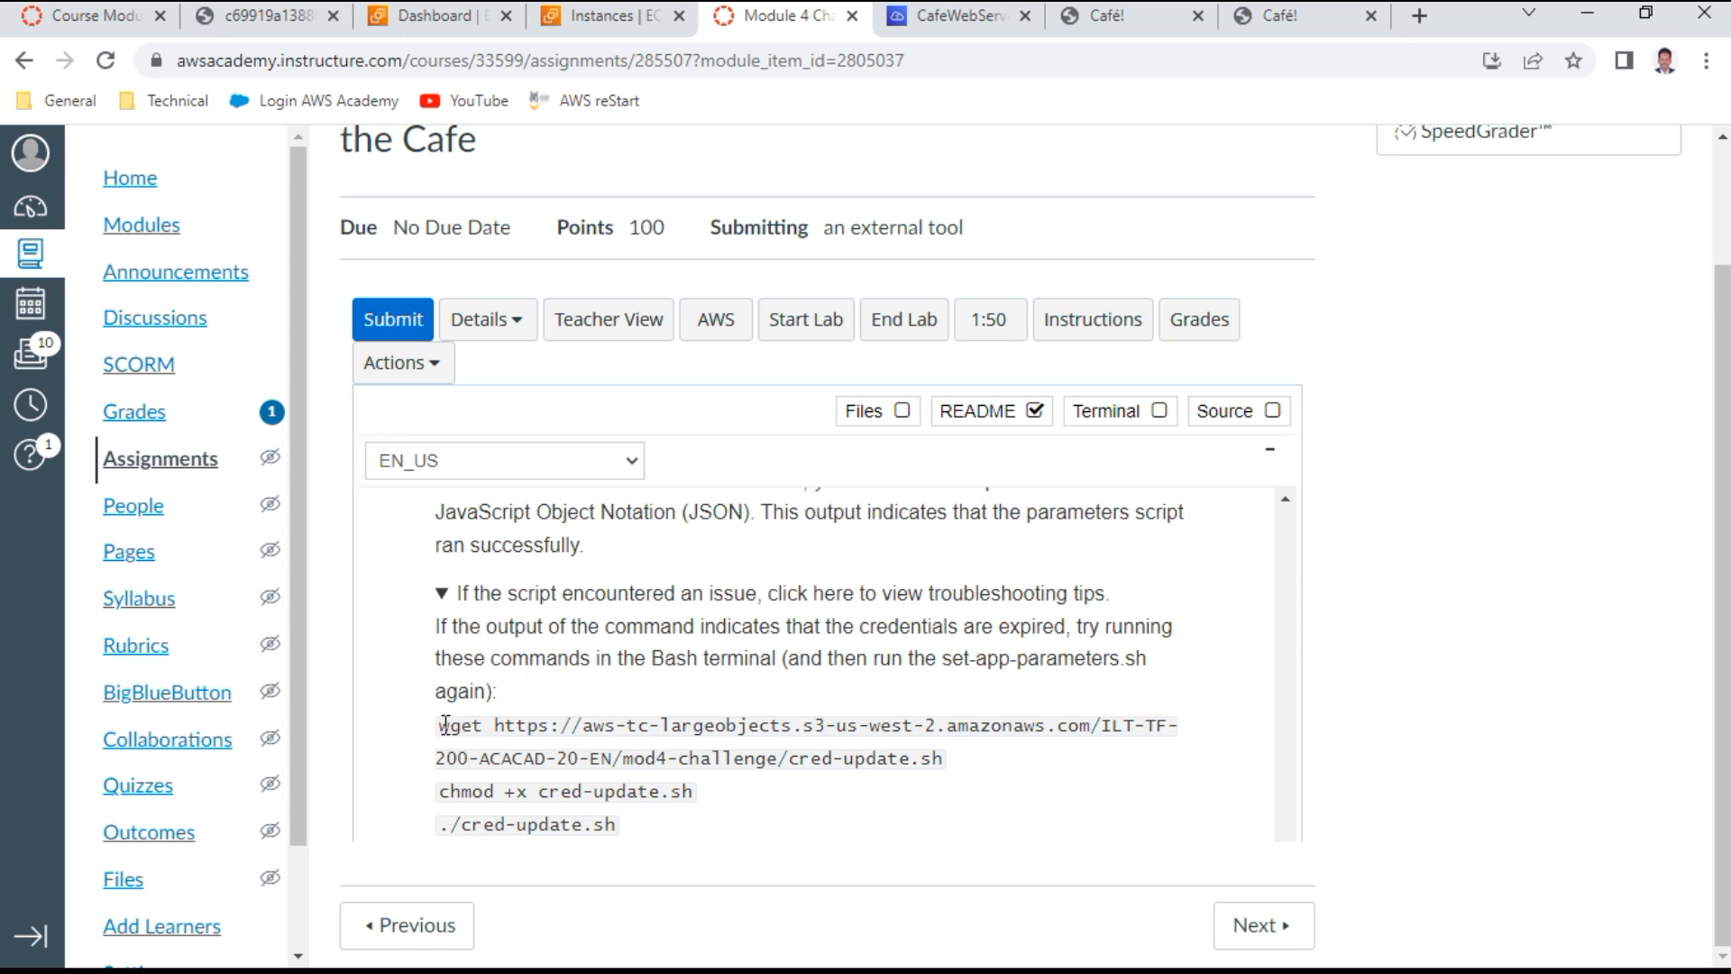
Copy the wget, chmod and ./cred-update.sh commands from the troubleshooting tips in the lab instructions
left_click_drag(432, 739, 701, 836)
right_click(667, 735)
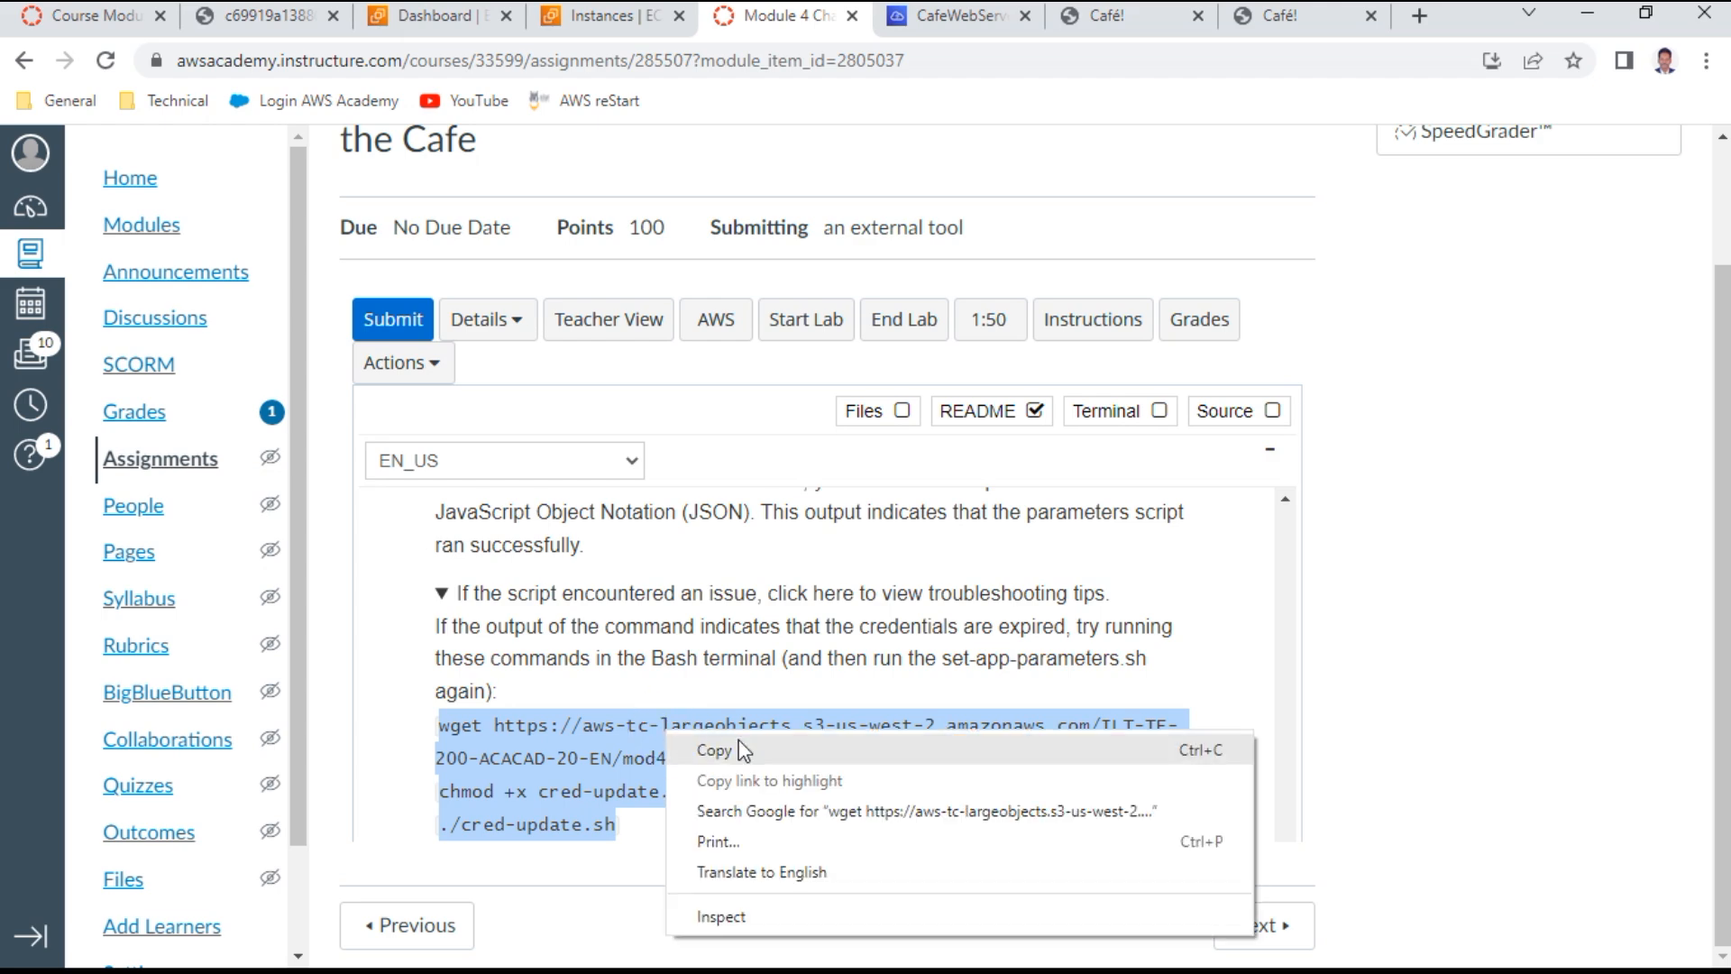
left_click(714, 750)
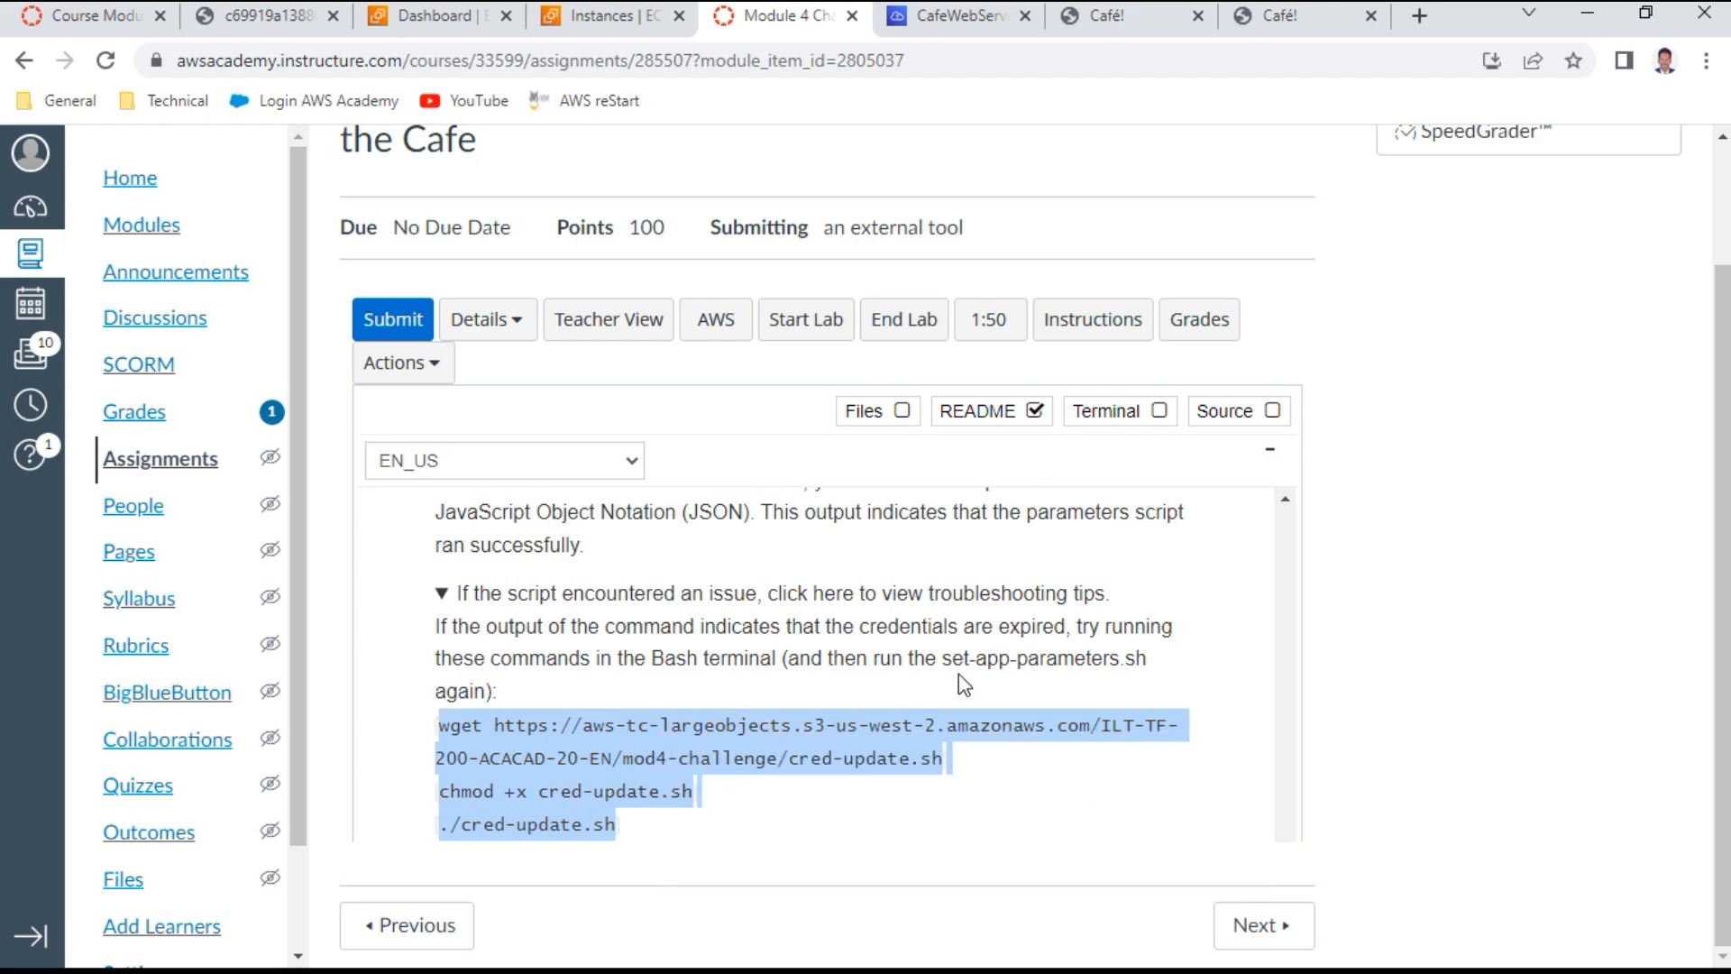
Run the copied cred-update.sh commands in the Cloud9 Bash terminal and force the update of the AWS managed temporary credentials
left_click(955, 15)
left_click(583, 684)
right_click(583, 683)
left_click(647, 775)
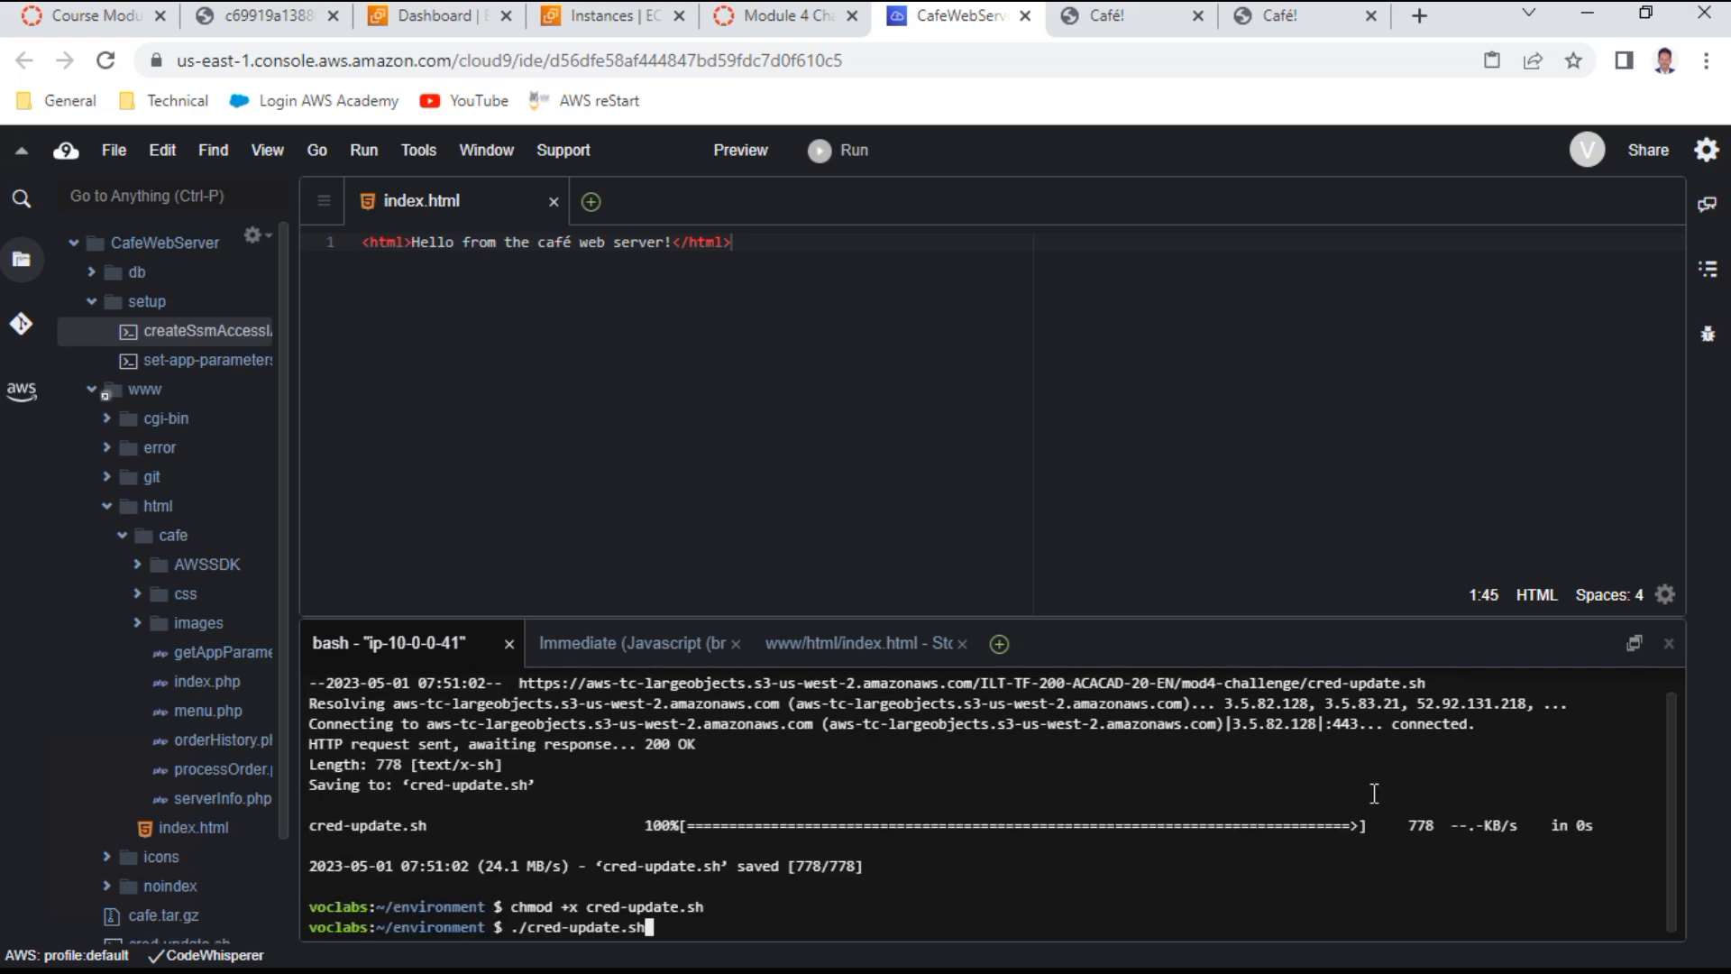
key("Return")
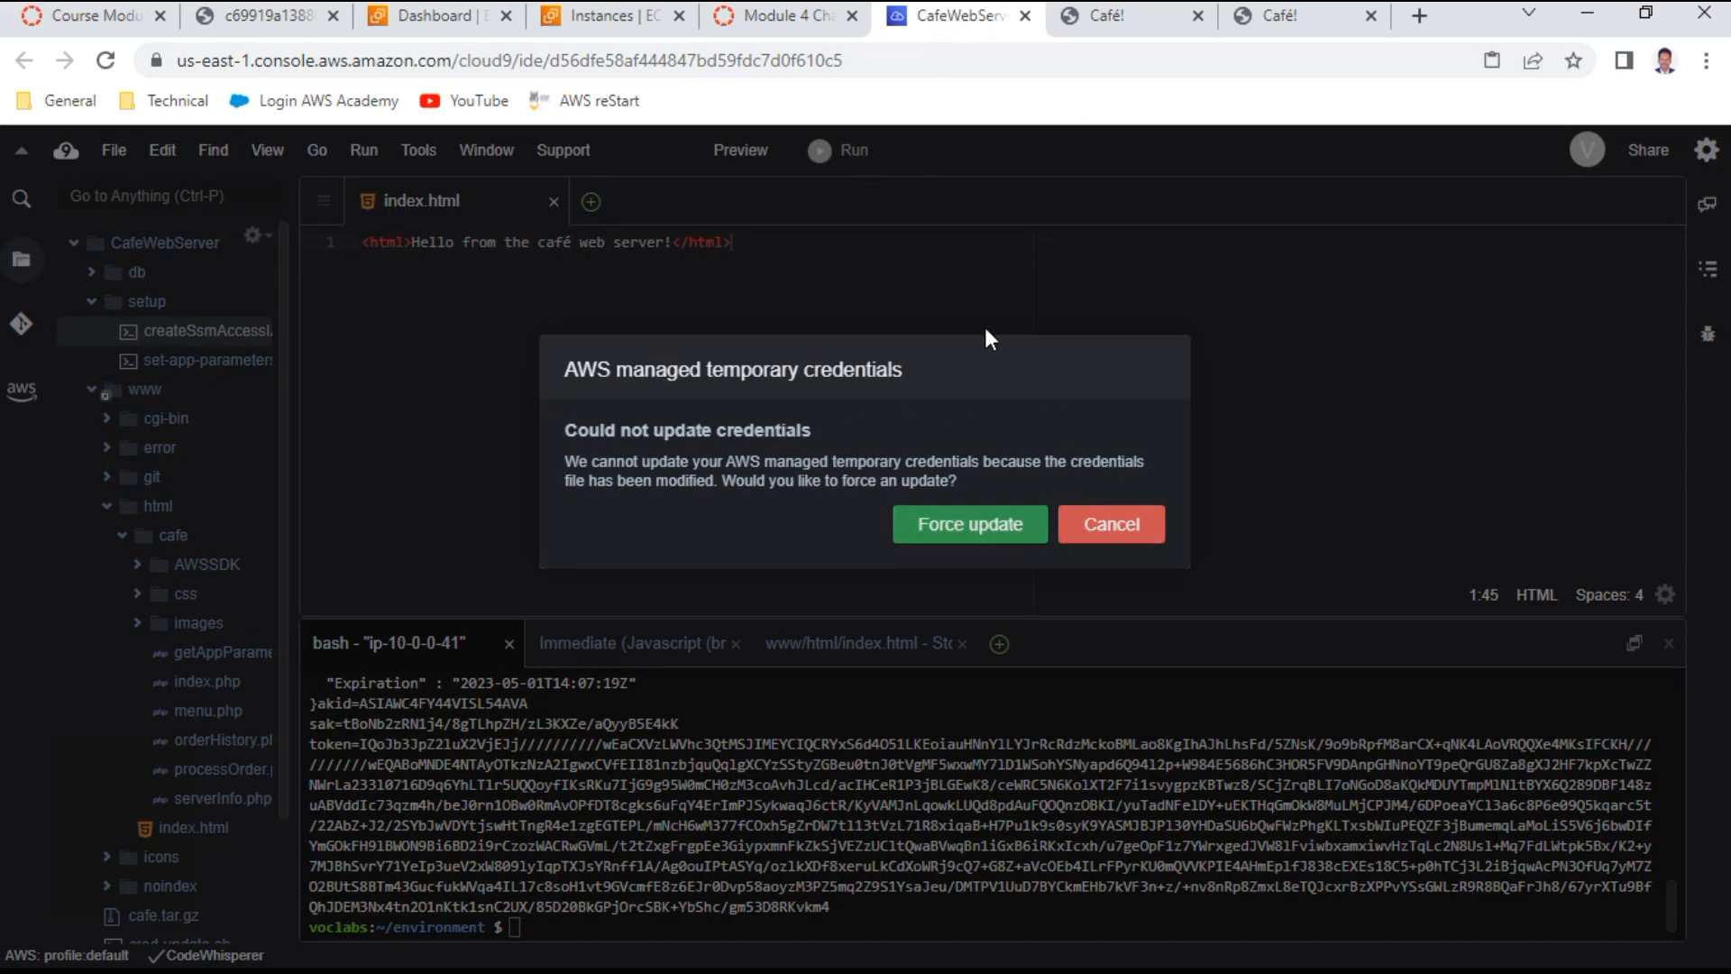
left_click(988, 528)
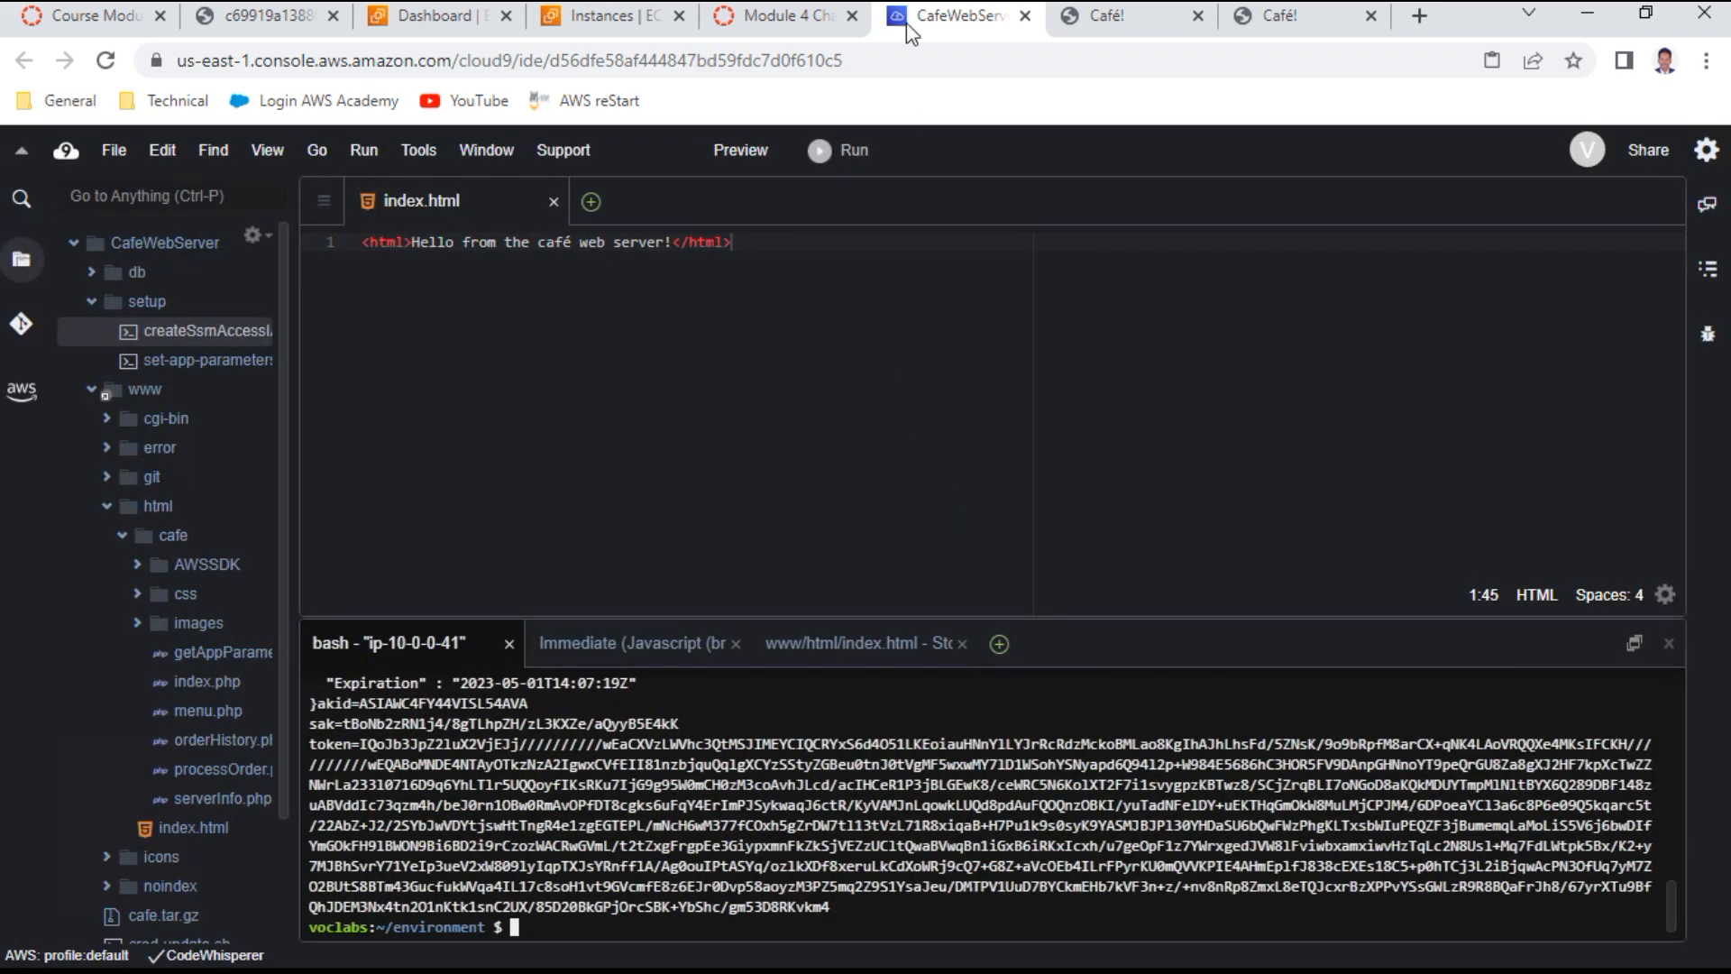
Read the note on the Oregon Region parameters and the Task 7 steps for verifying the new café instance
left_click(793, 16)
scroll(915, 816, "down", 3)
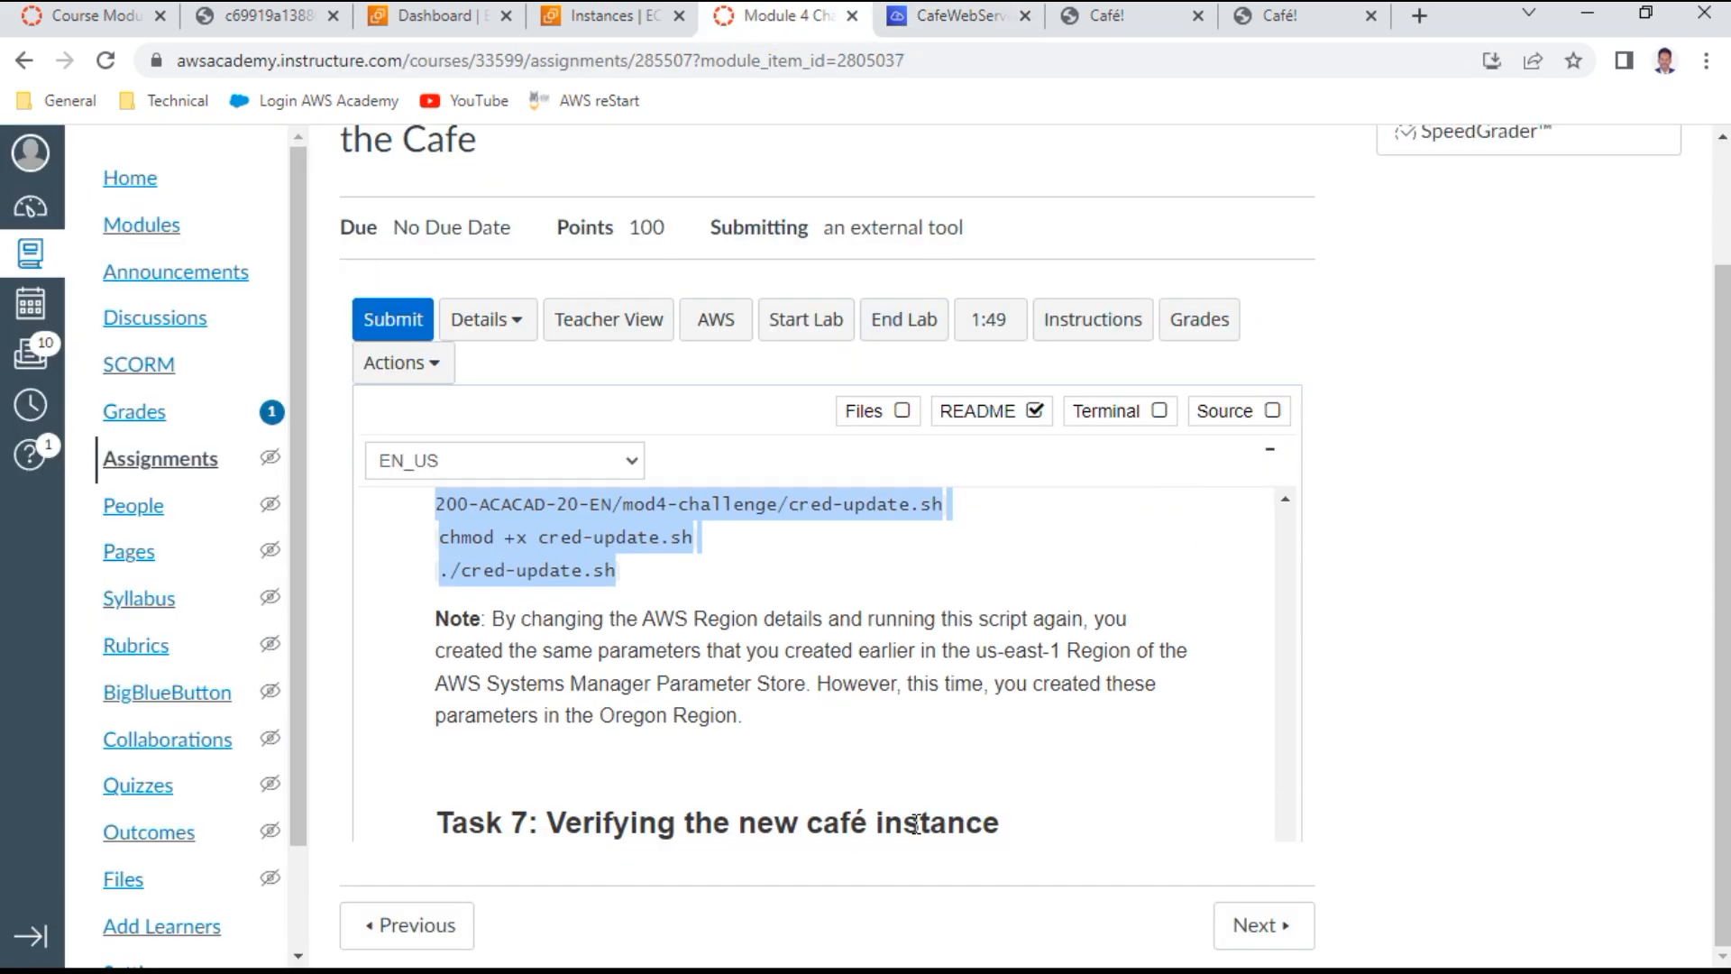
scroll(892, 757, "down", 2)
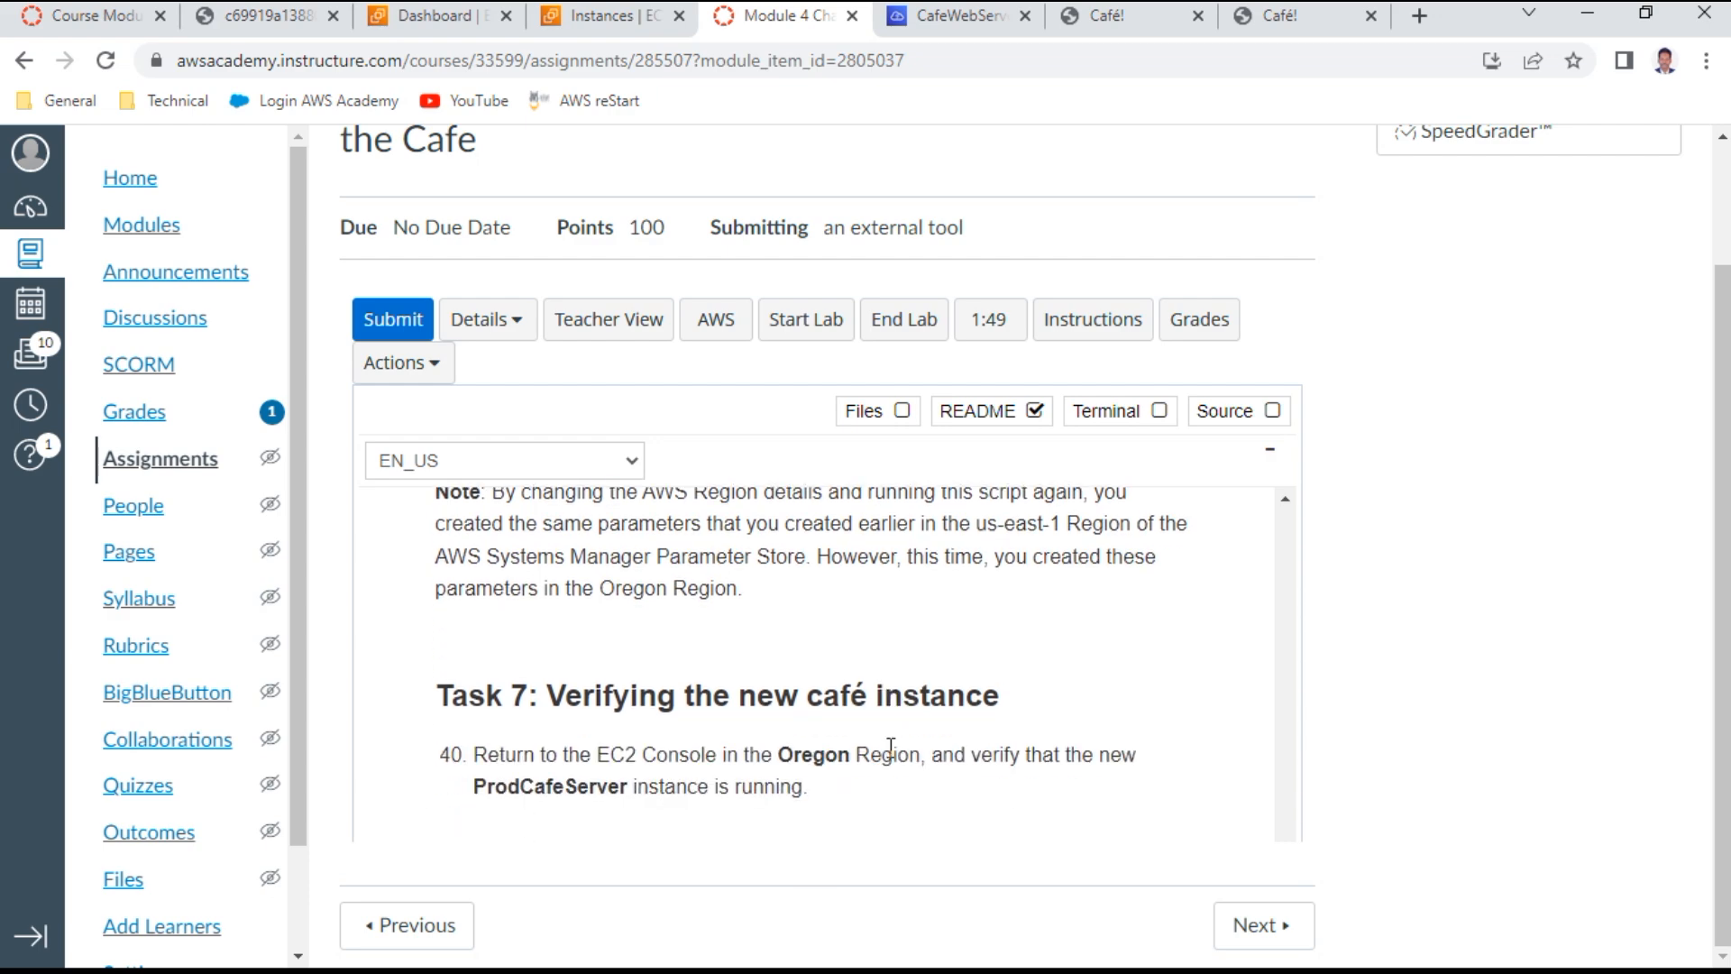
scroll(890, 749, "up", 2)
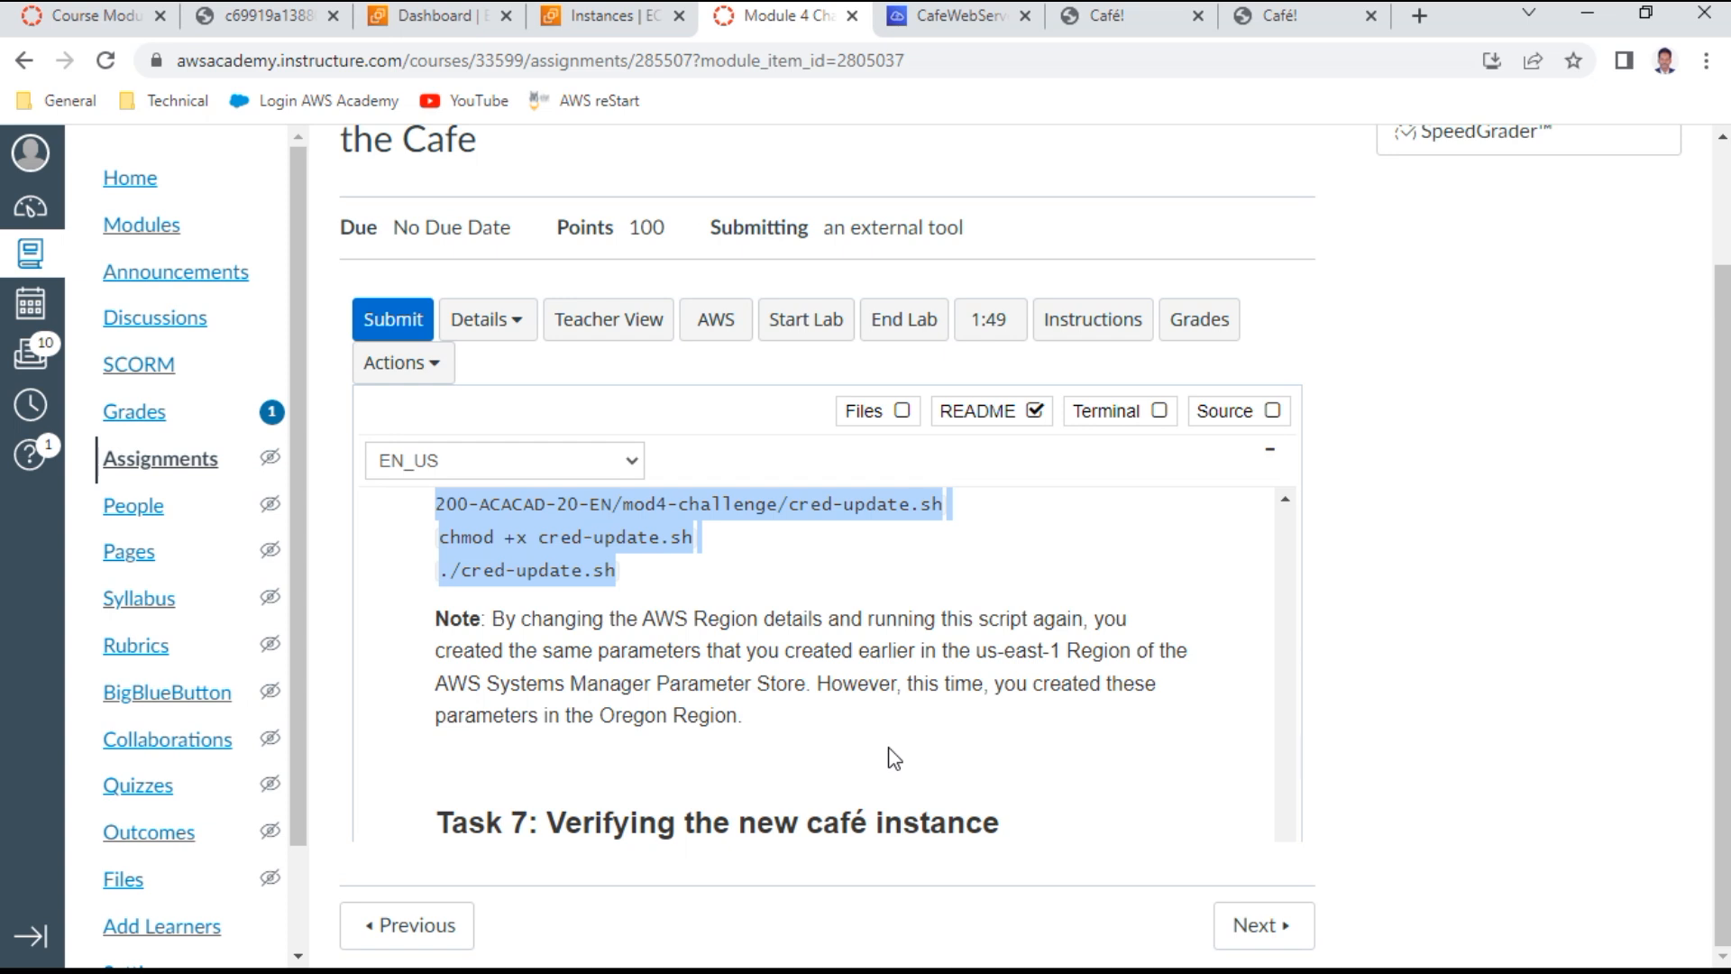
scroll(892, 757, "down", 4)
scroll(891, 757, "down", 2)
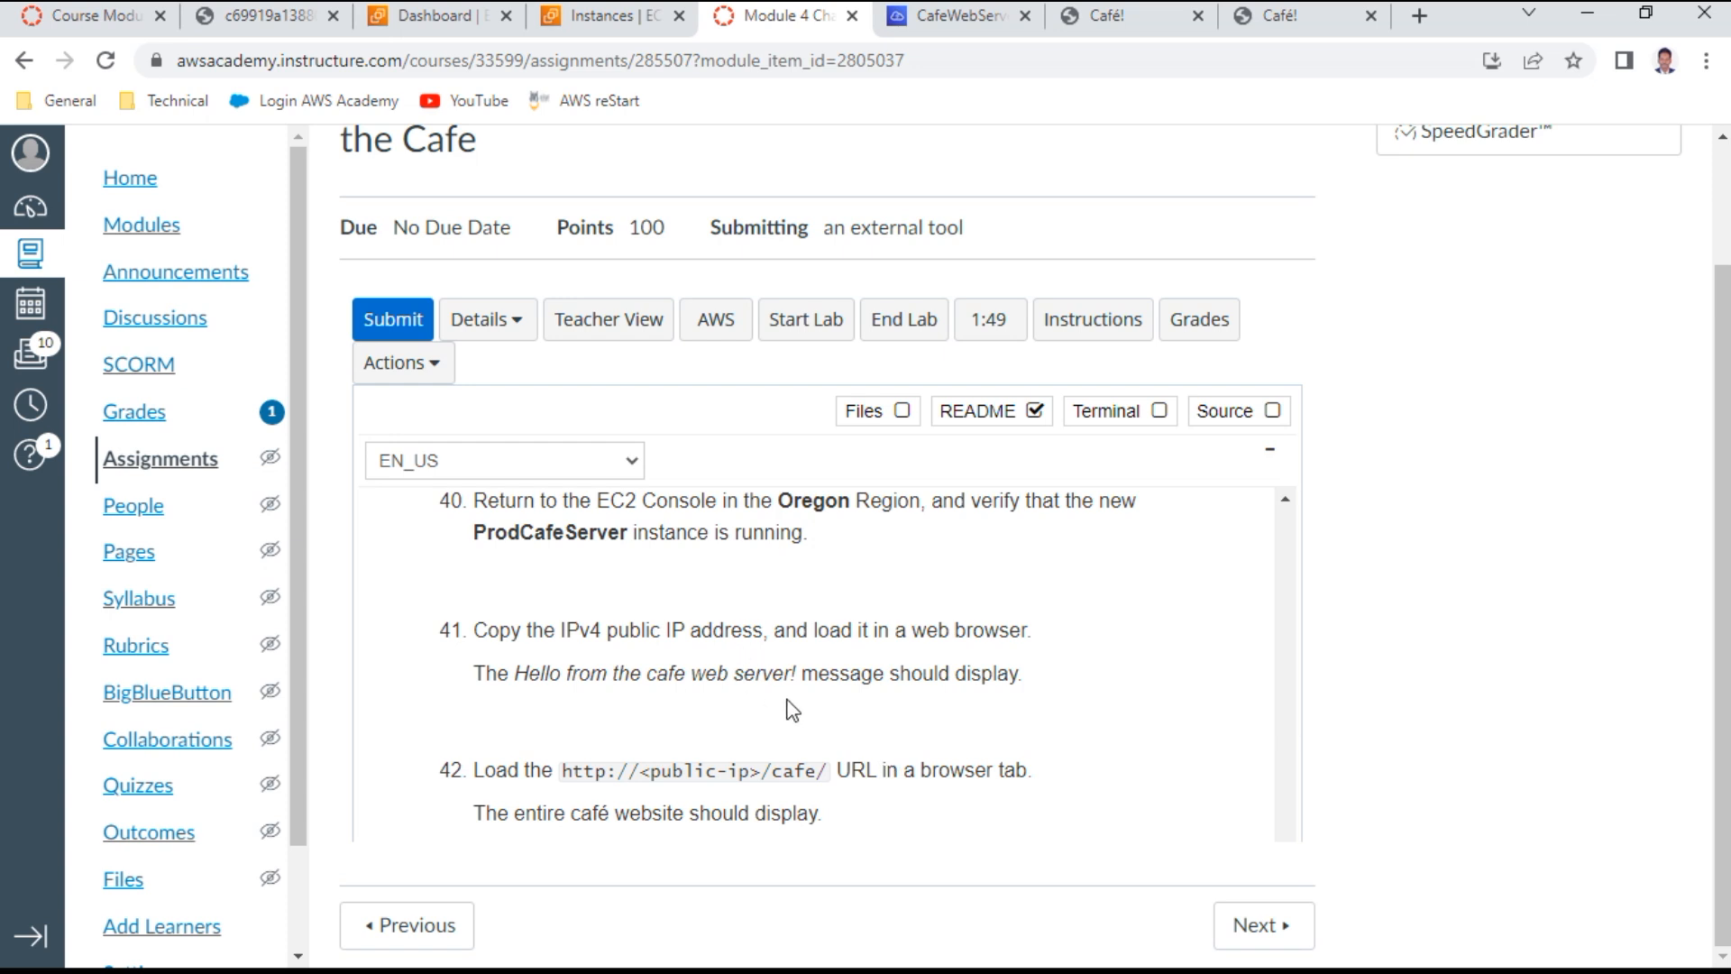
scroll(791, 710, "down", 2)
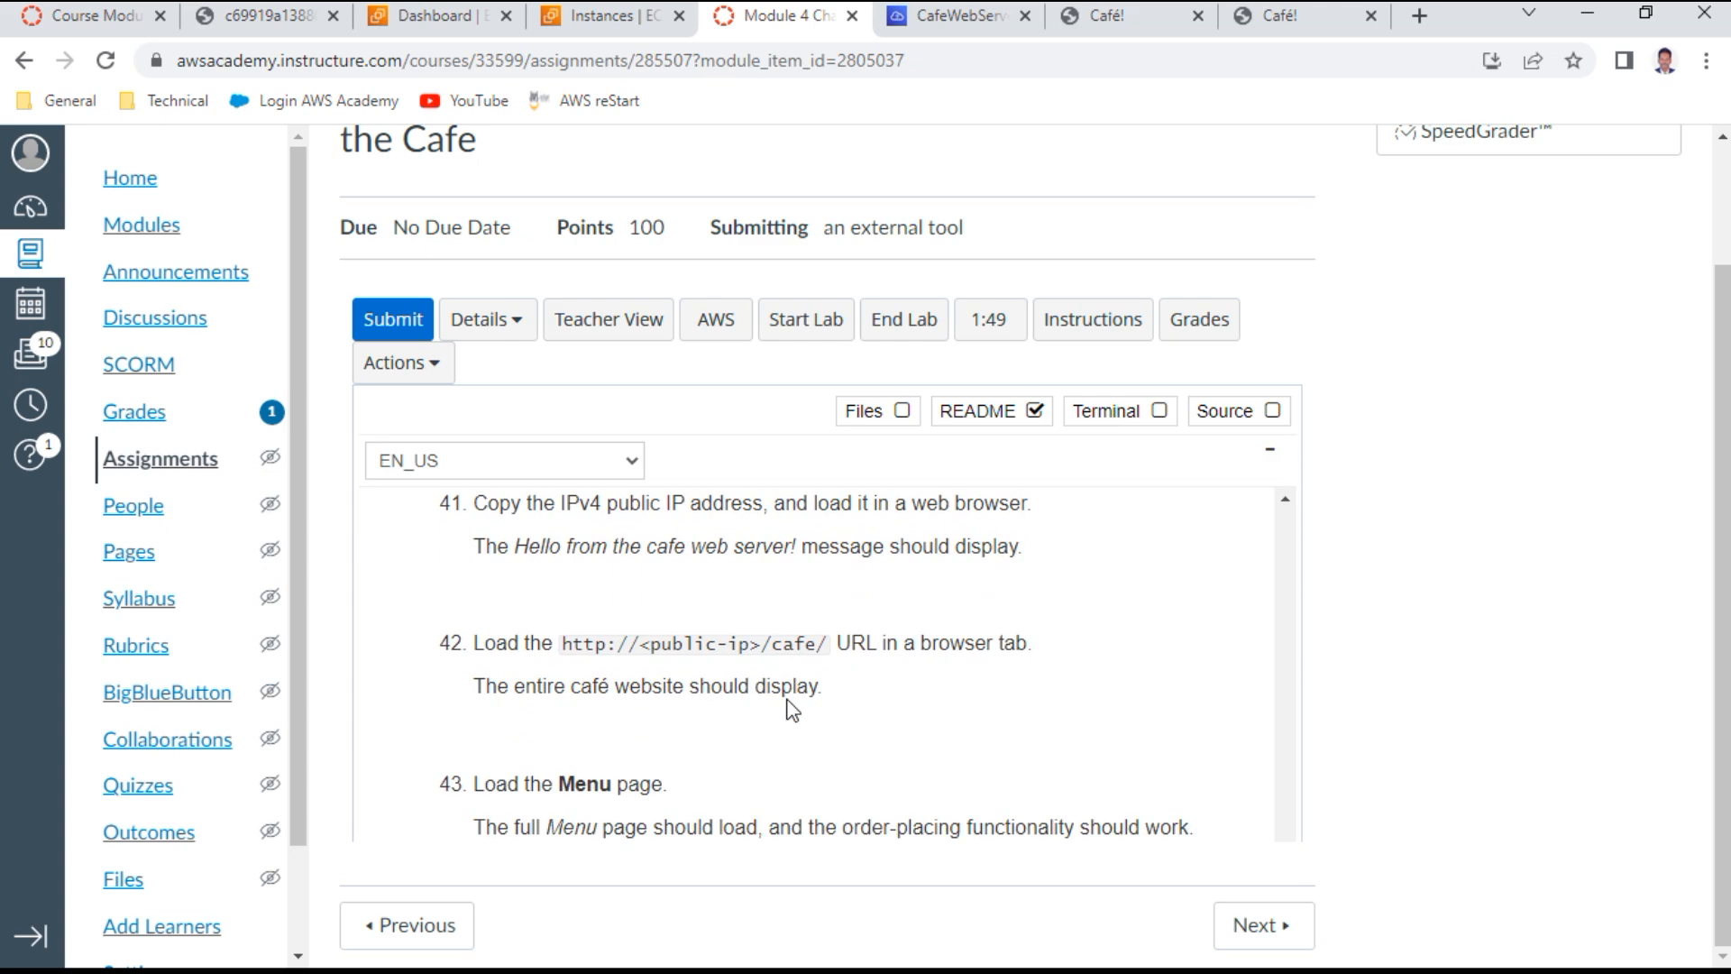
Reload the café website on the Oregon instance and review the Task 7 steps on the Menu page, ordering and troubleshooting
left_click(1302, 25)
left_click(105, 62)
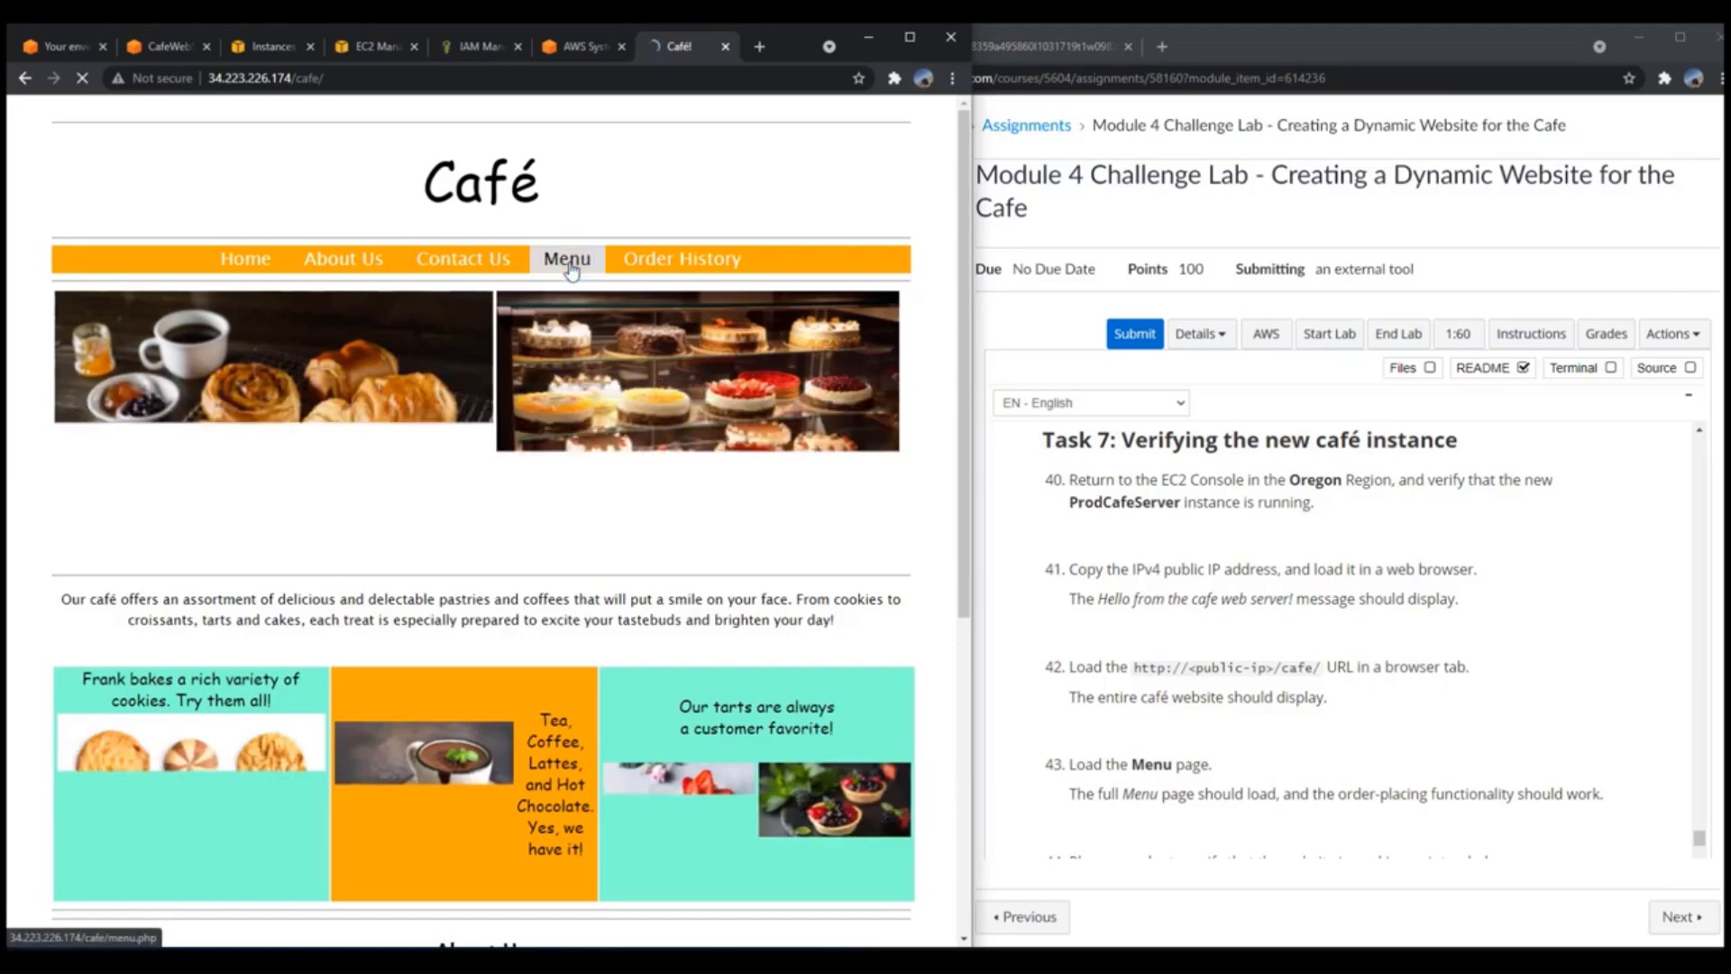
scroll(1158, 655, "down", 4)
left_click(359, 259)
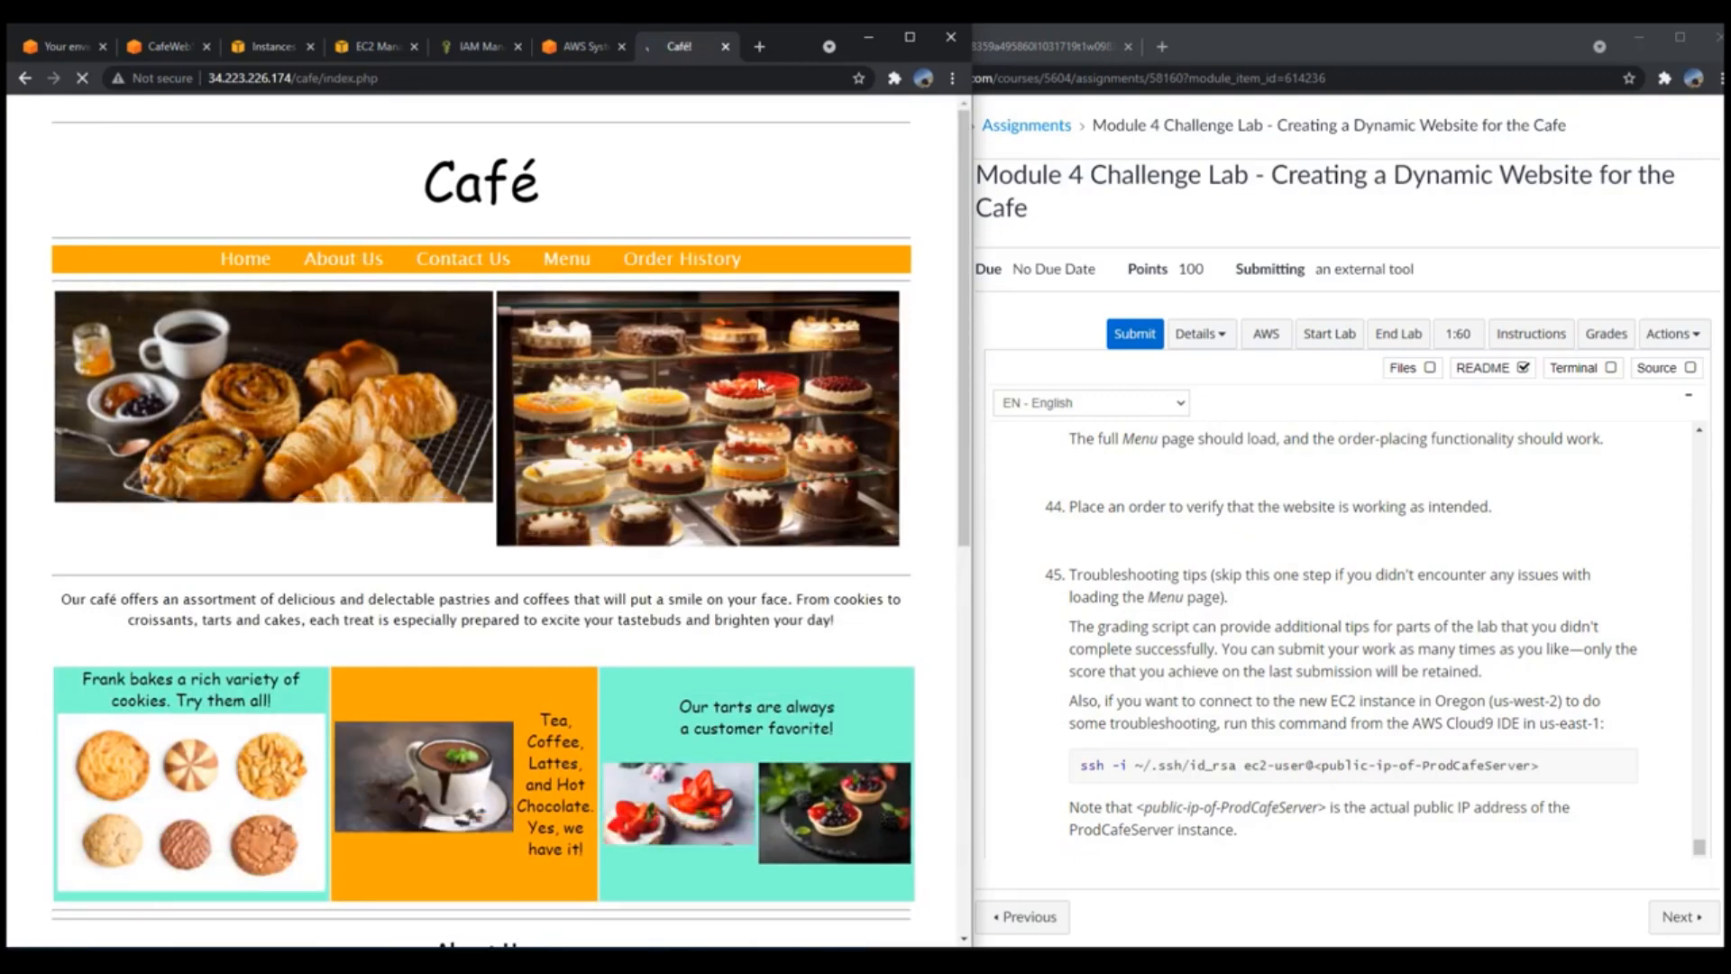
scroll(1056, 545, "up", 1)
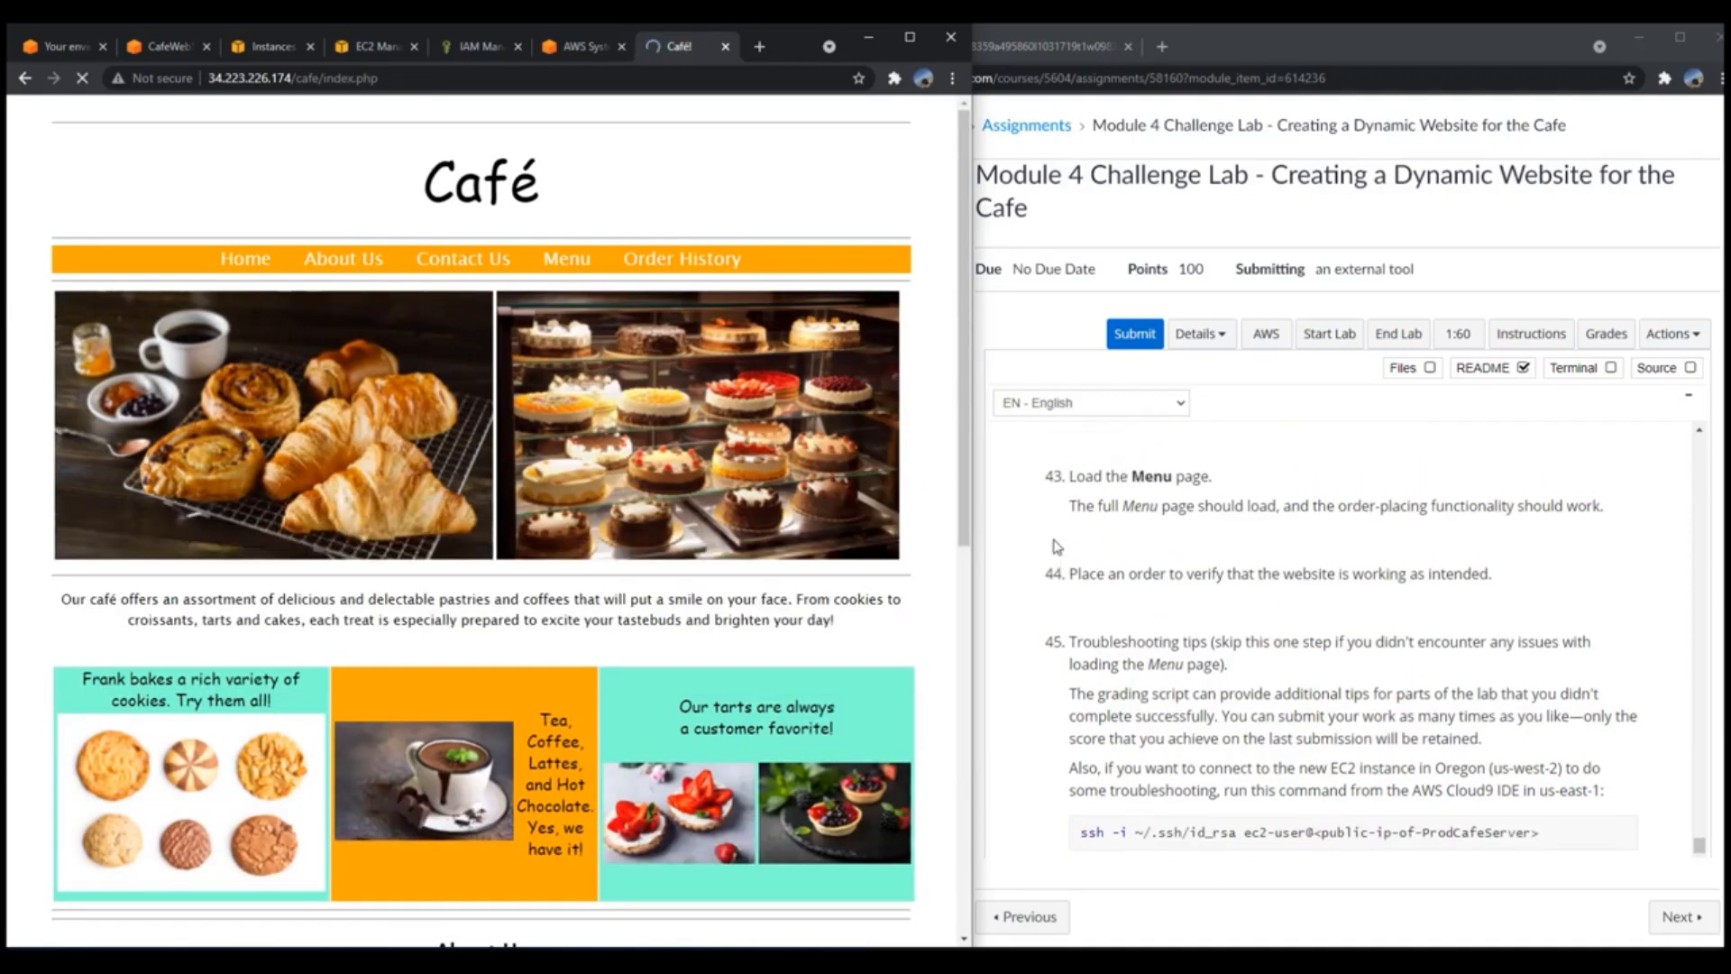
scroll(1057, 546, "down", 2)
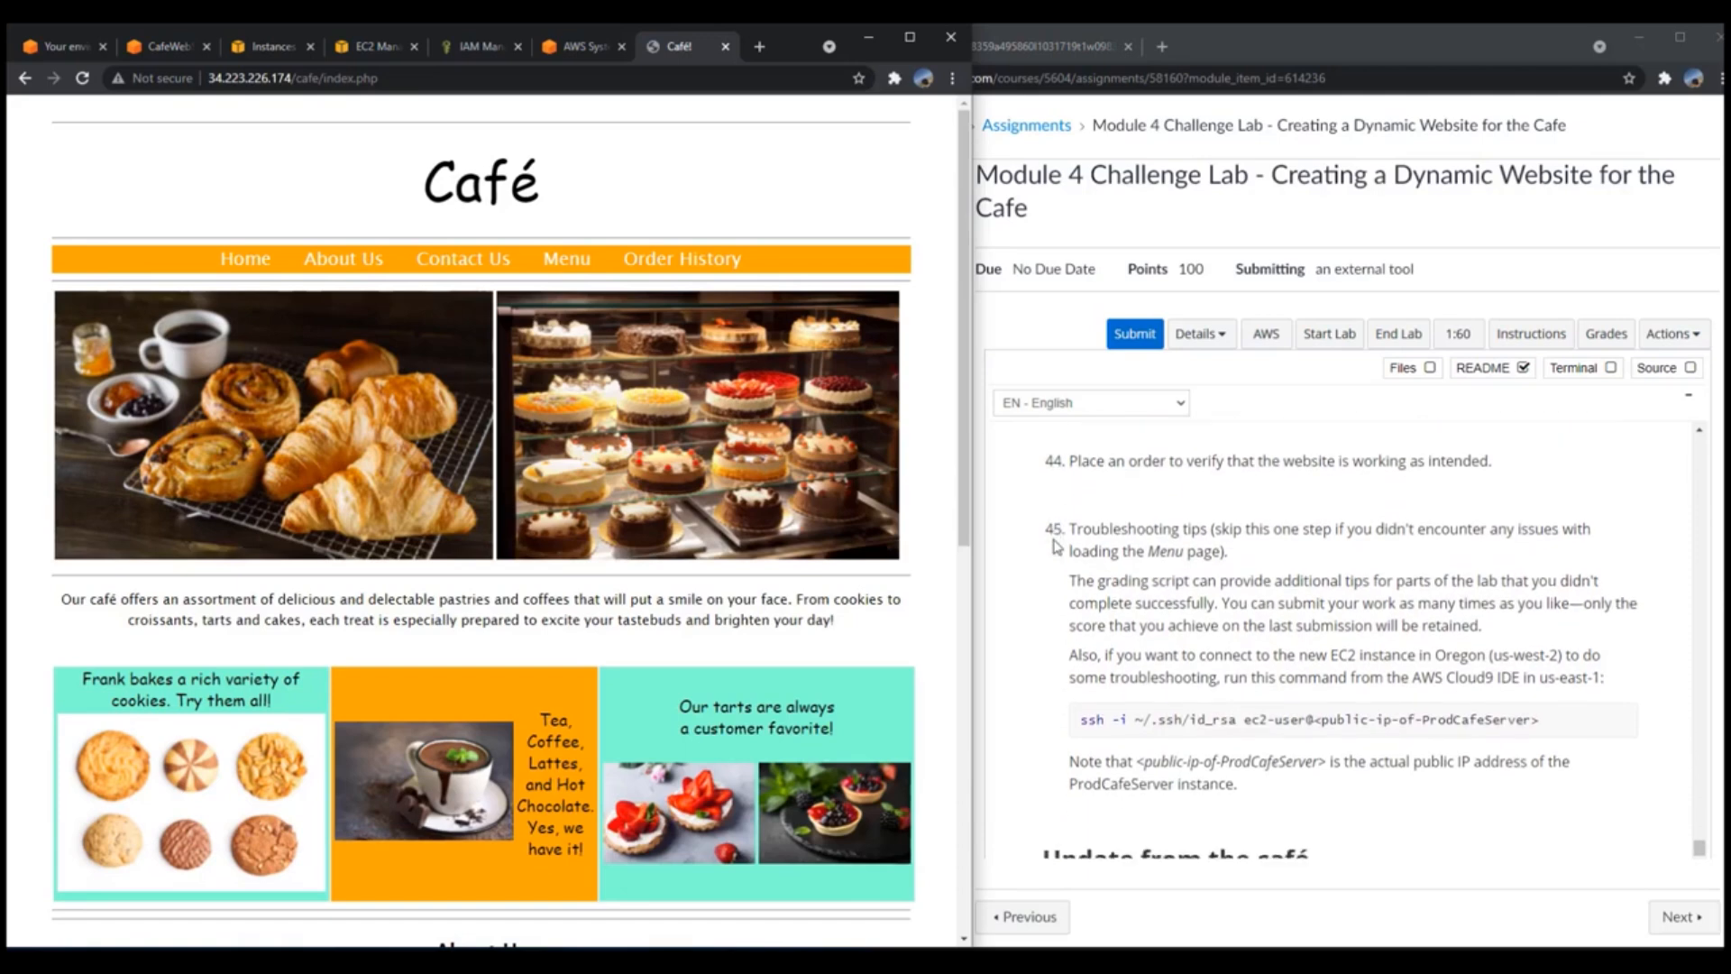
scroll(1056, 547, "up", 4)
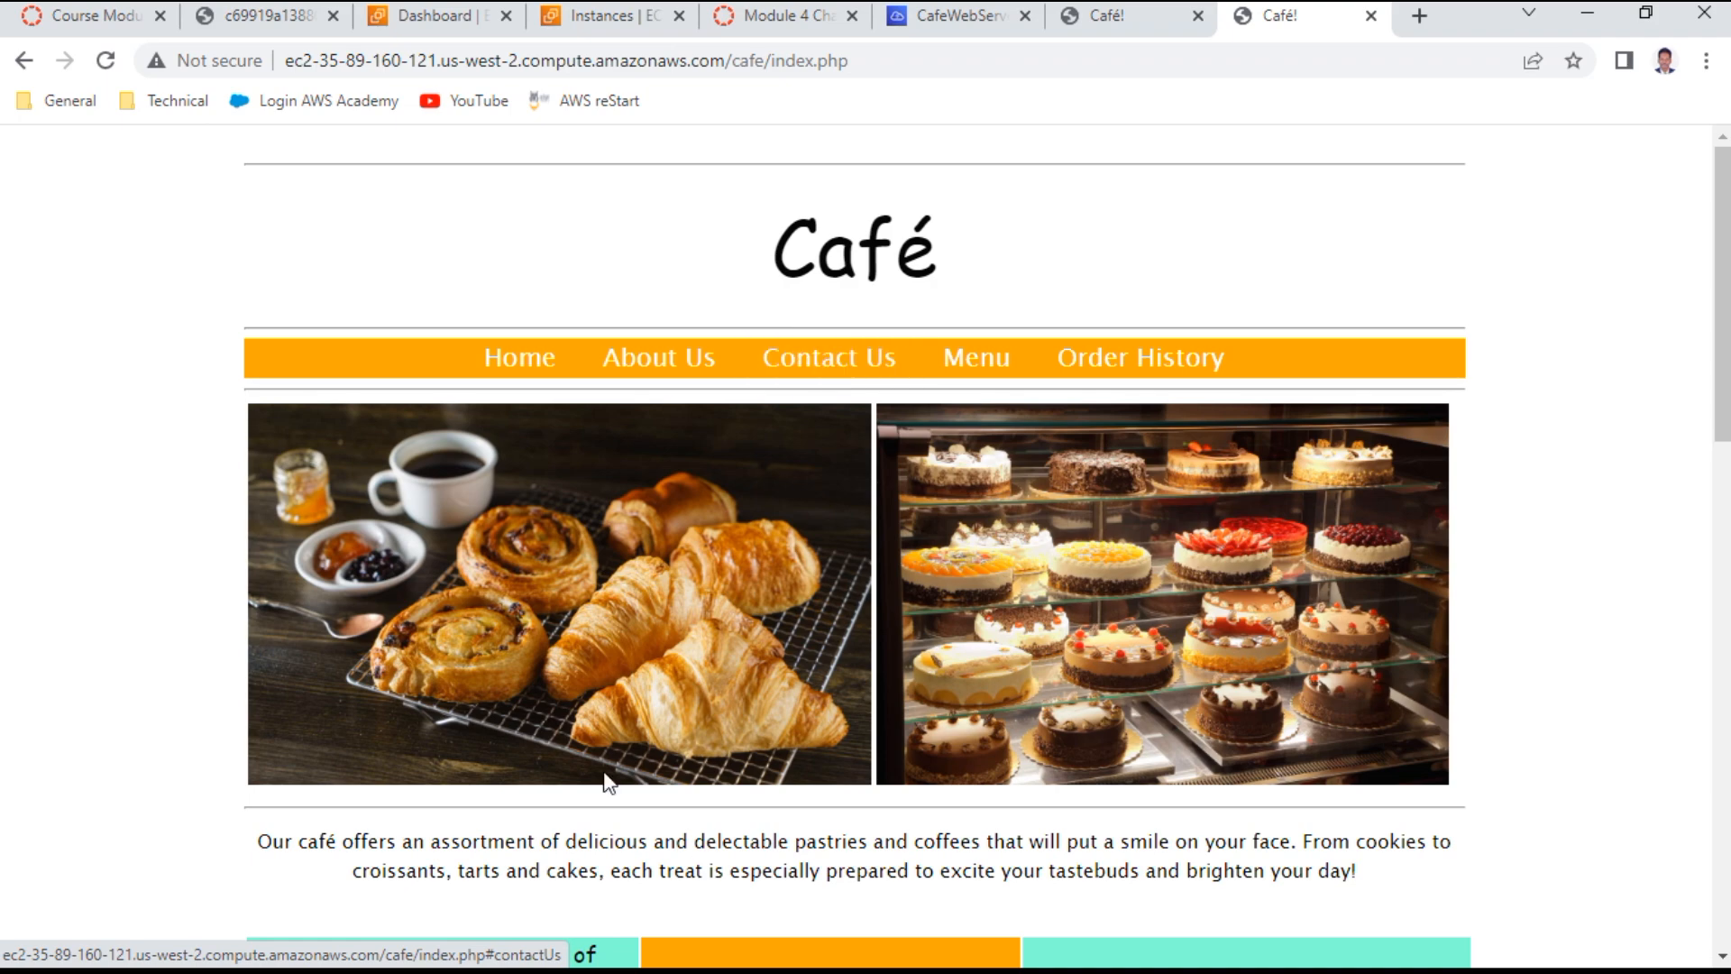
Look through the café home page loaded by public DNS name and the one loaded by public IP address
scroll(608, 775, "down", 5)
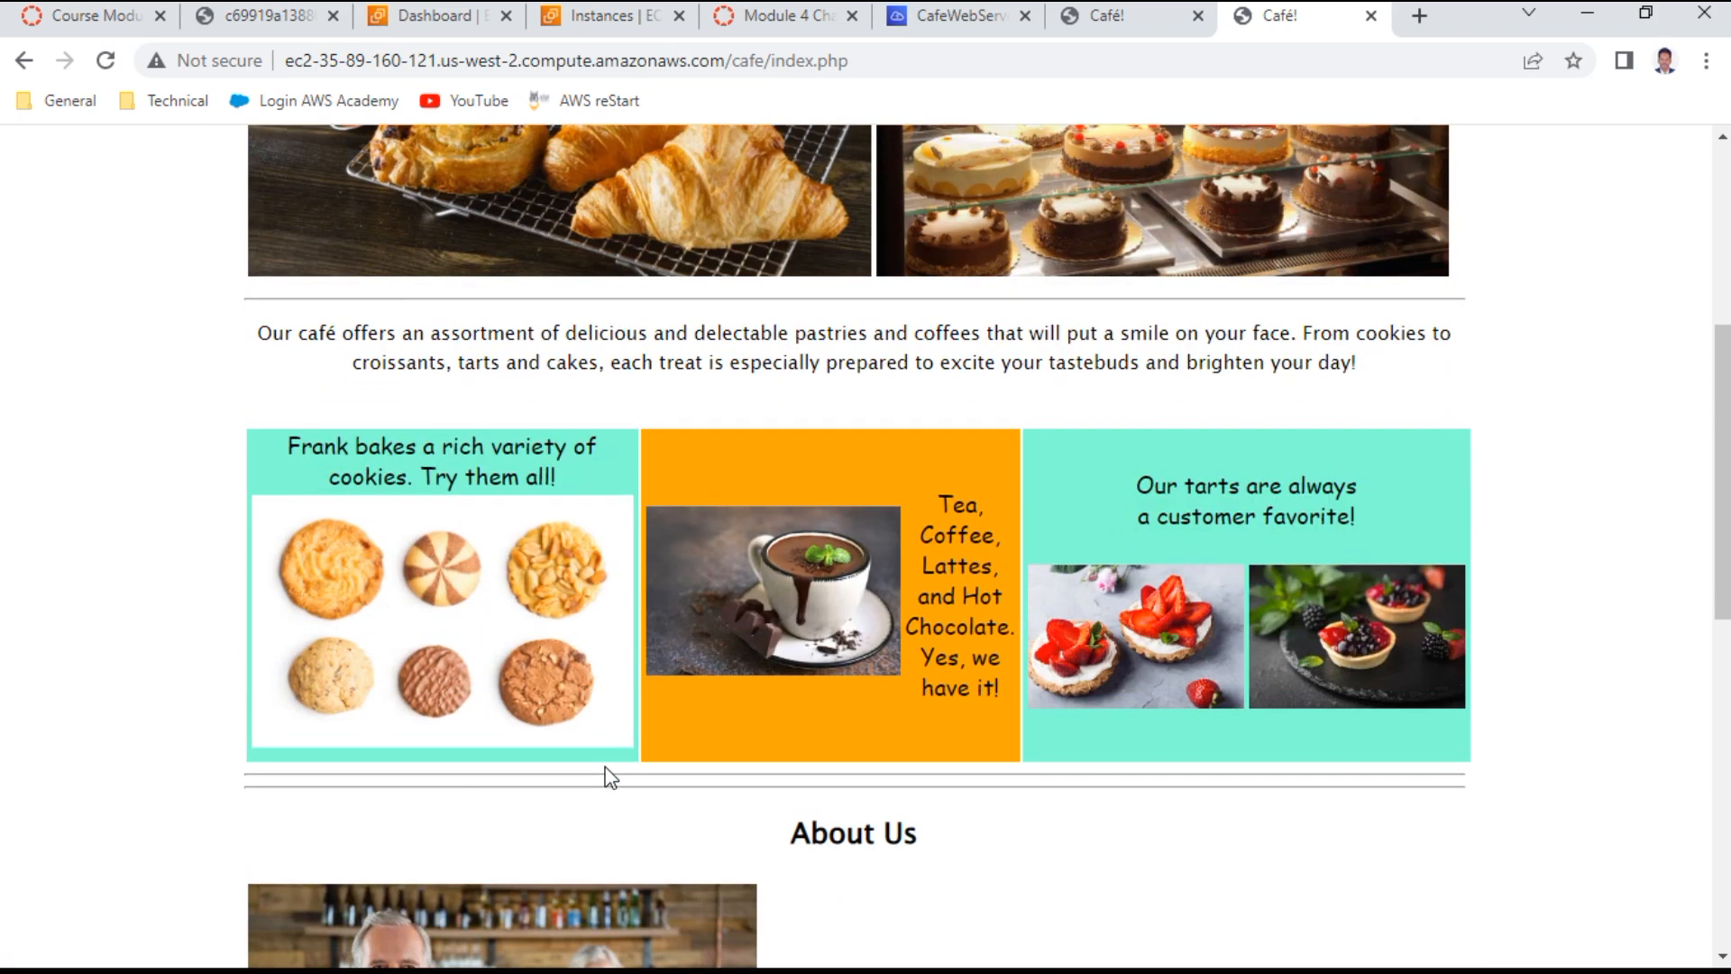
scroll(608, 775, "up", 3)
left_click(1126, 22)
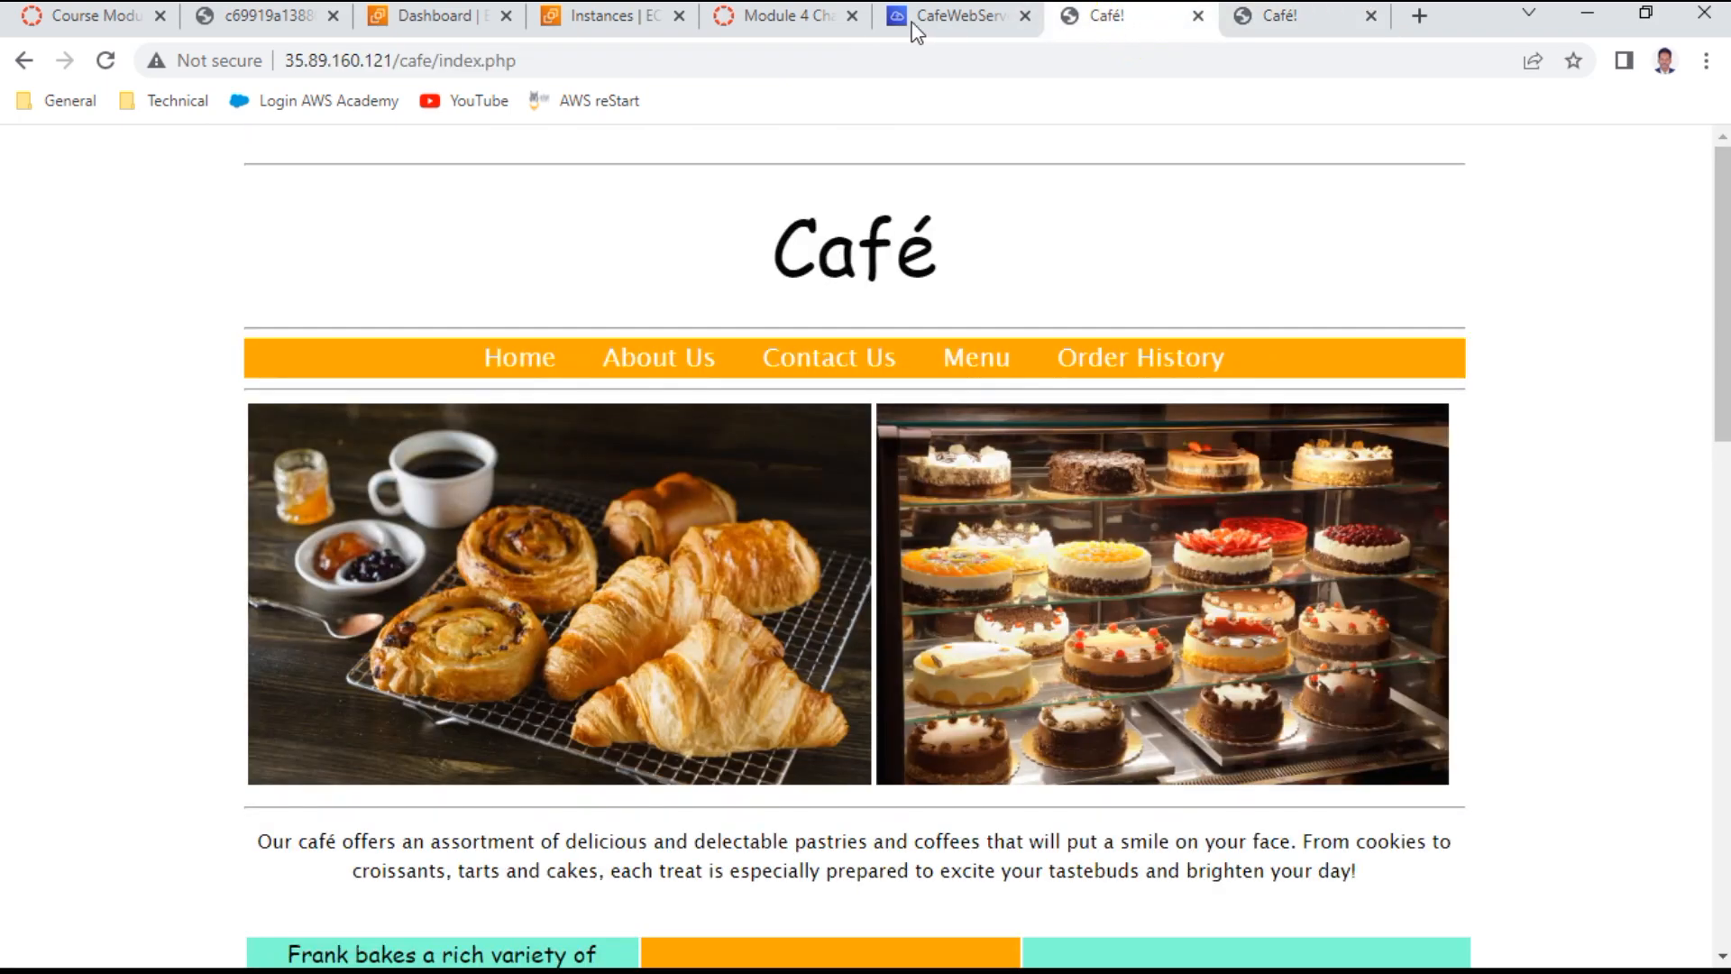
Go through the remaining Task 7 instructions on the lab page and submit the lab work for grading
left_click(951, 24)
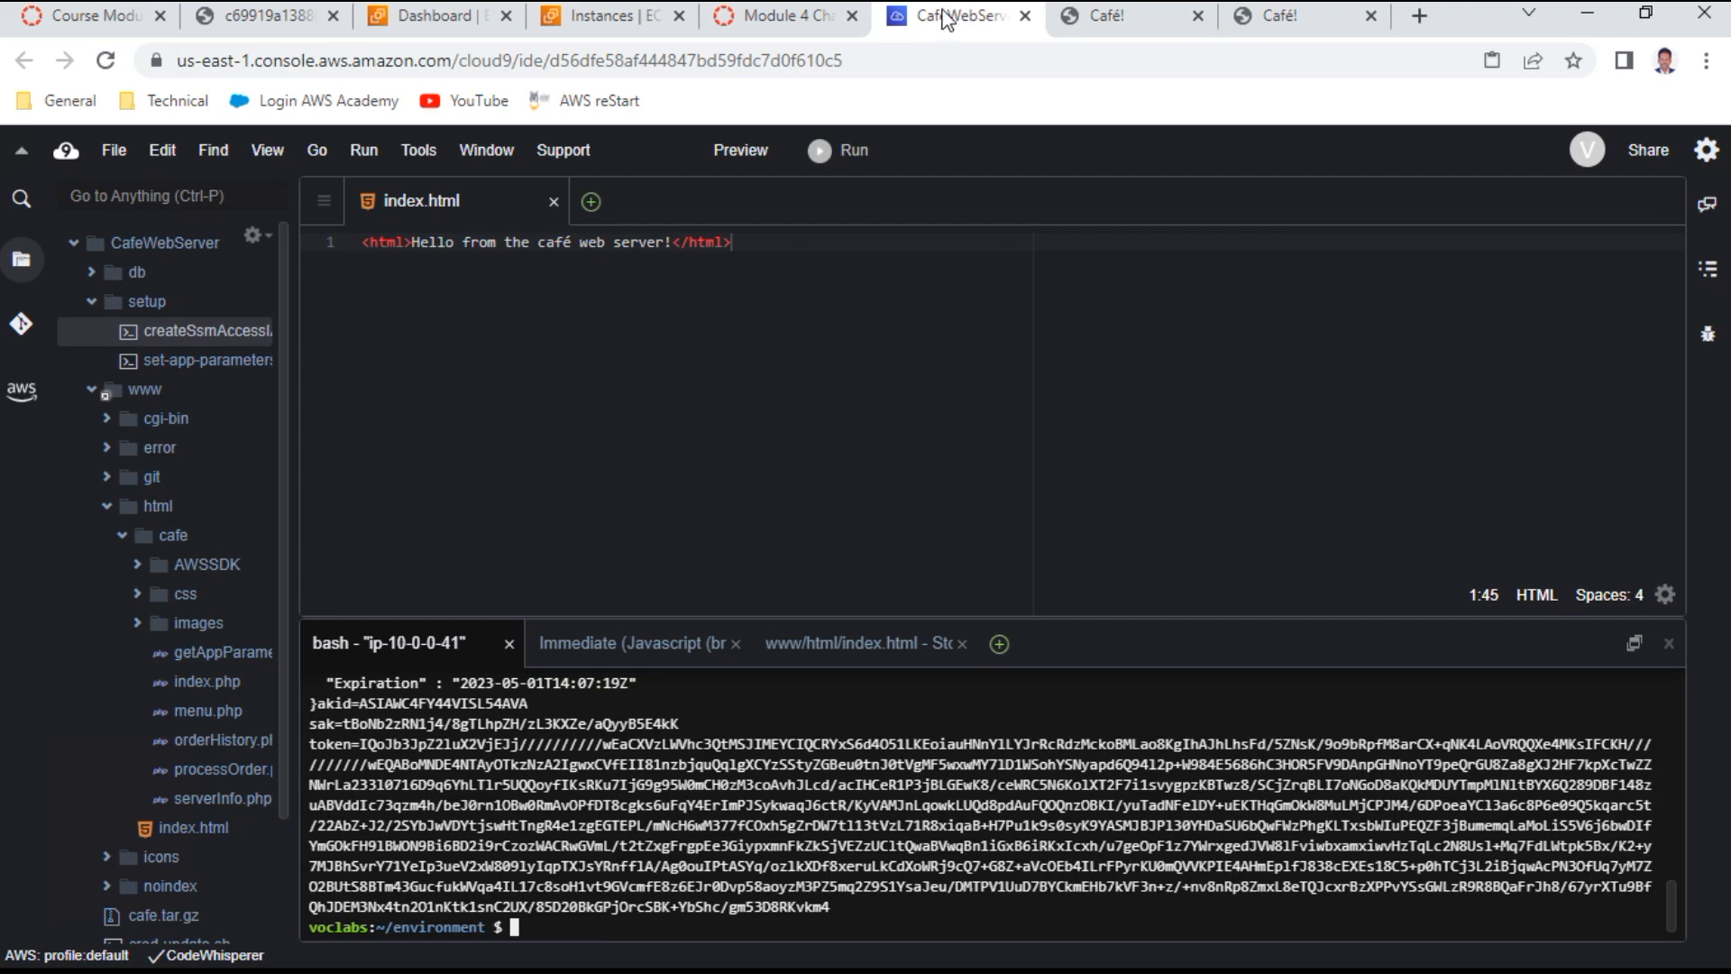
left_click(816, 18)
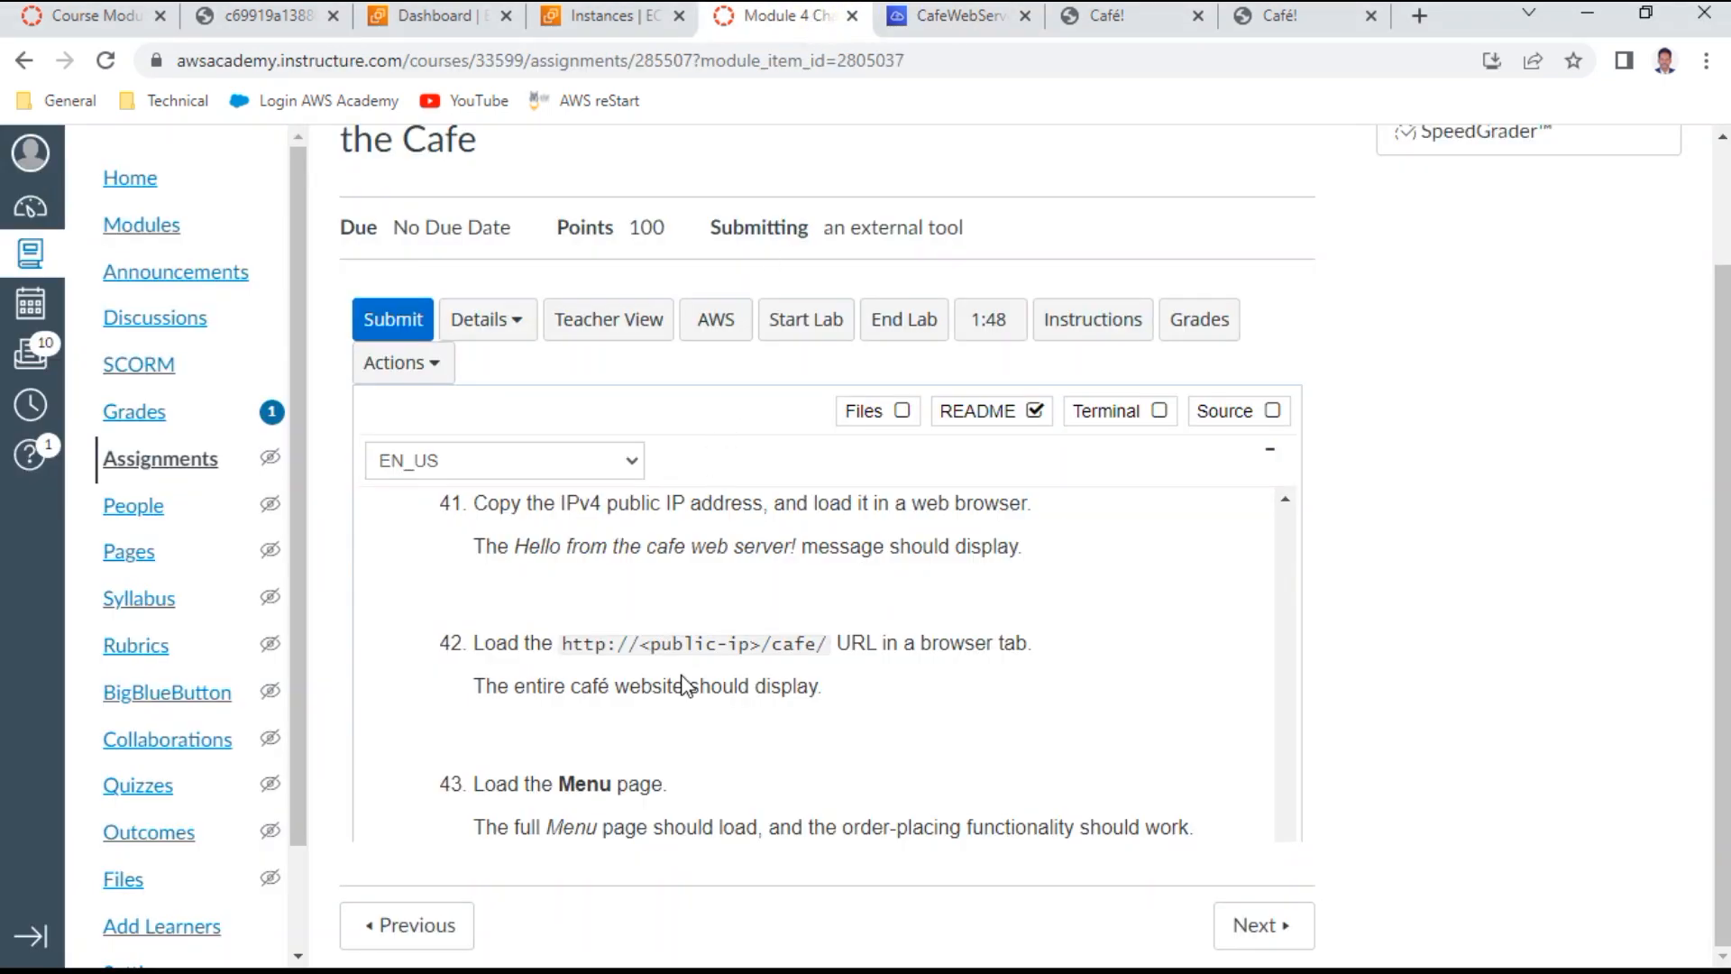
scroll(685, 687, "down", 10)
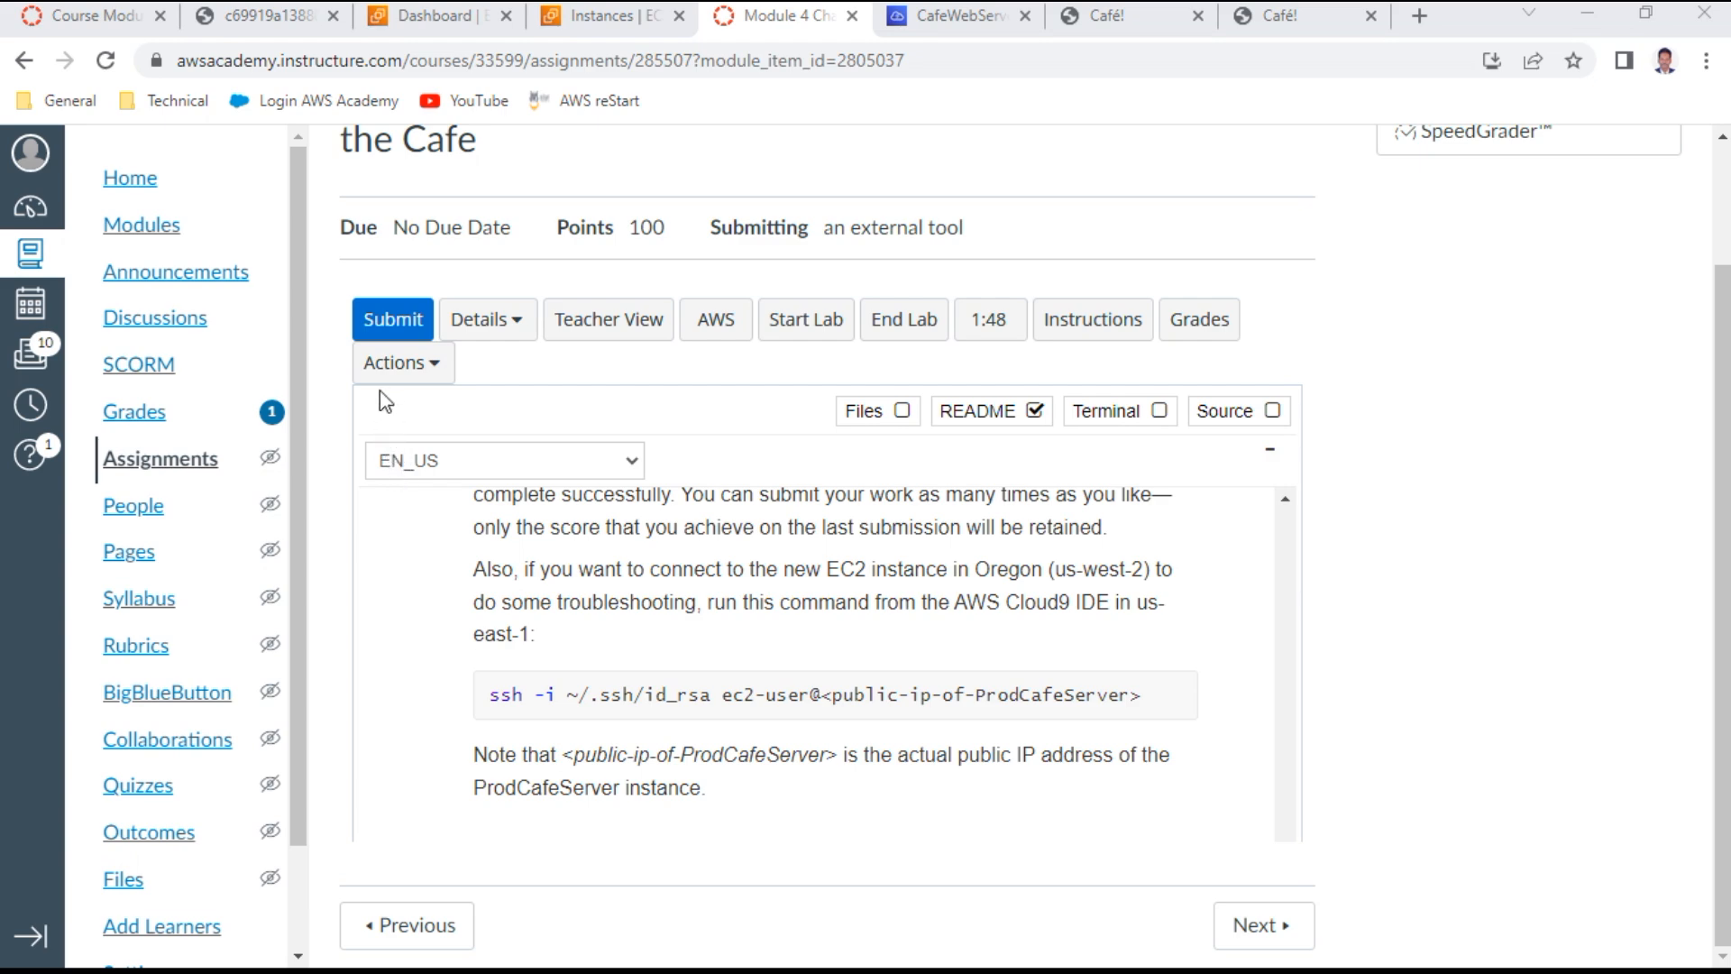
left_click(424, 326)
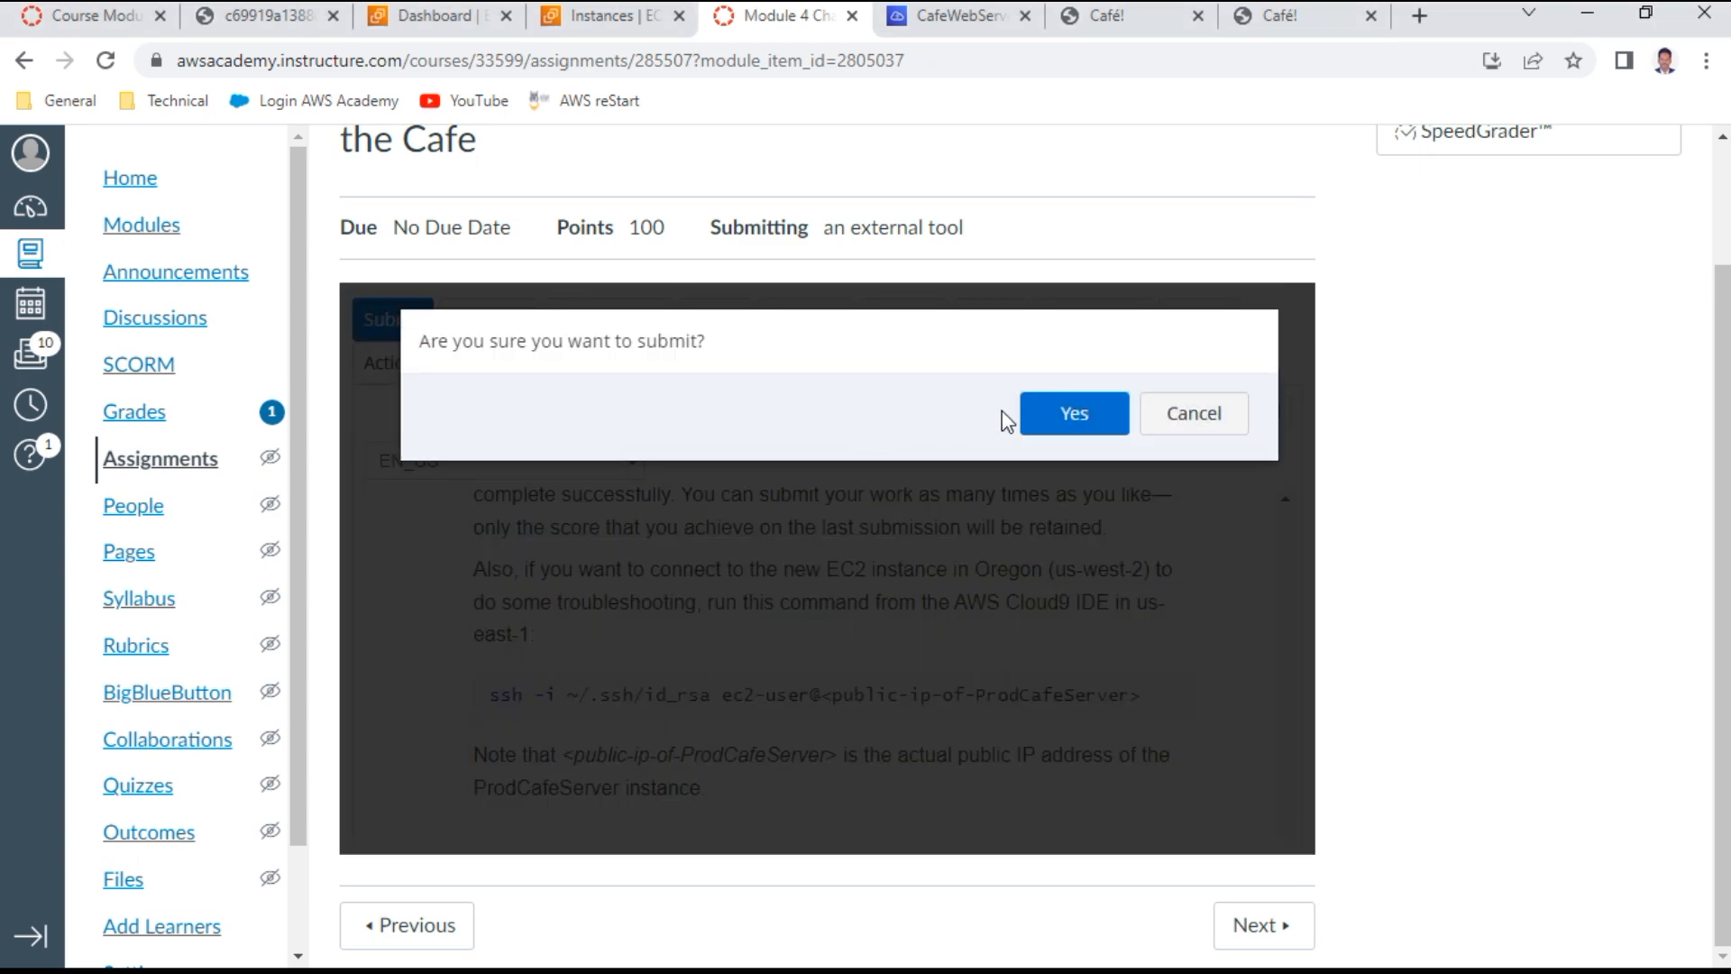
left_click(1082, 415)
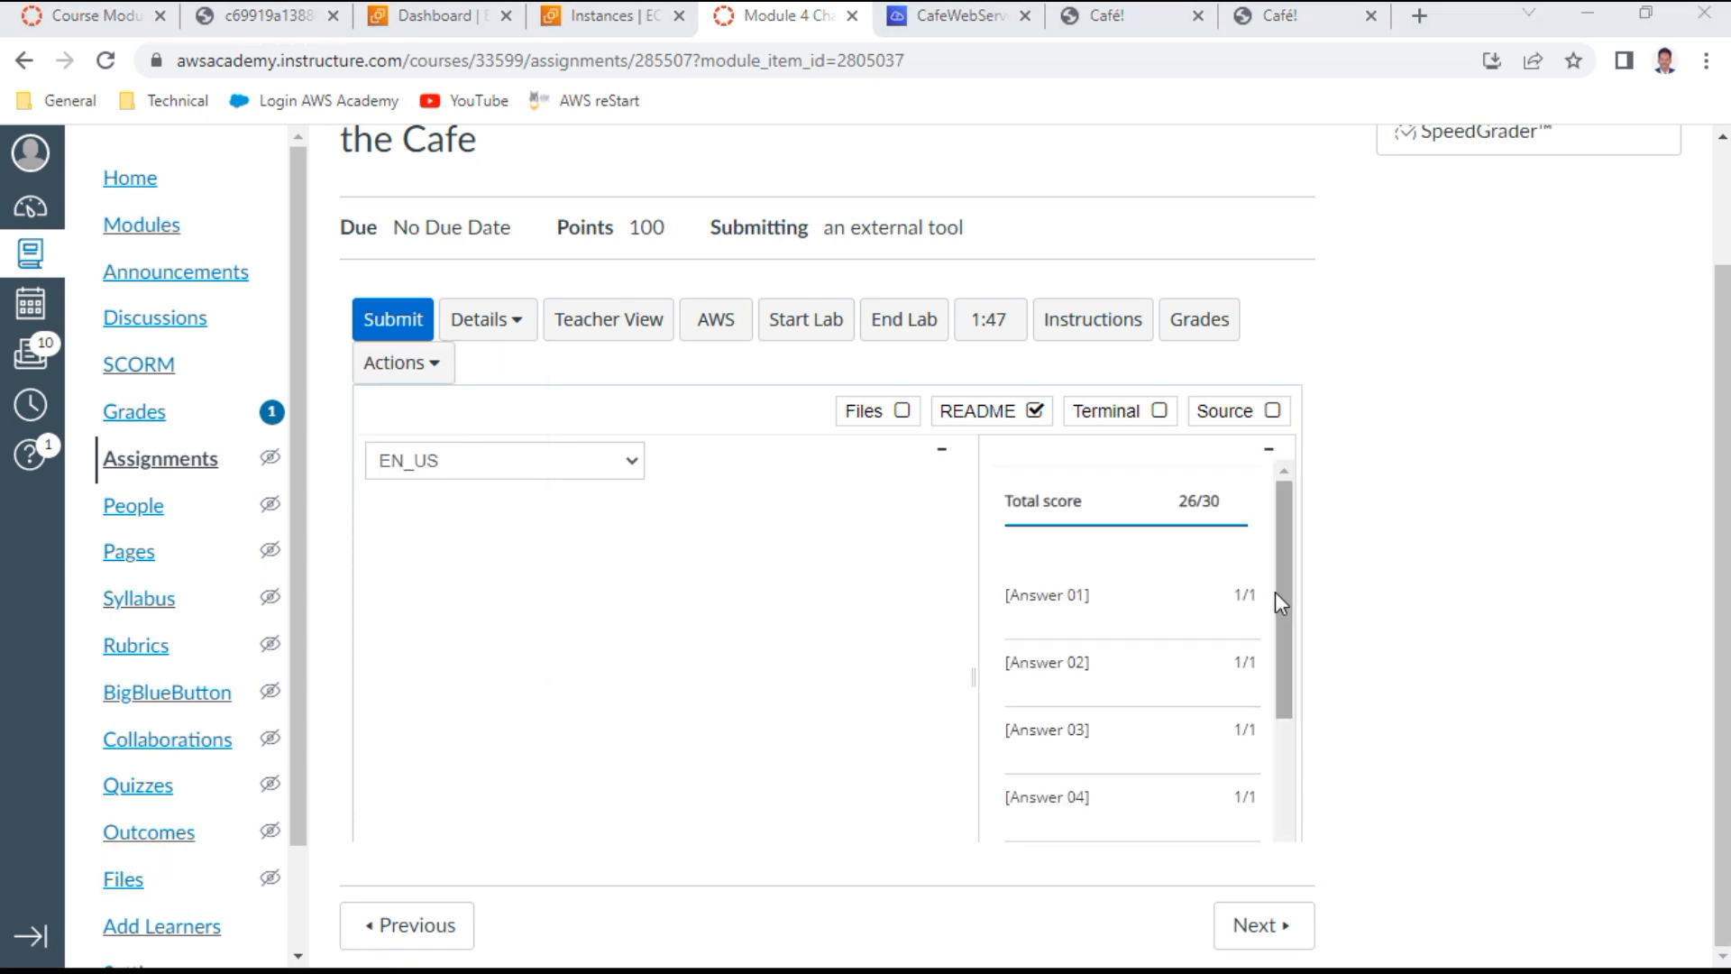
Review the total score and the per-answer and per-task scores in the lab's grading report
scroll(1130, 617, "down", 1)
scroll(1134, 599, "down", 1)
scroll(1134, 598, "up", 2)
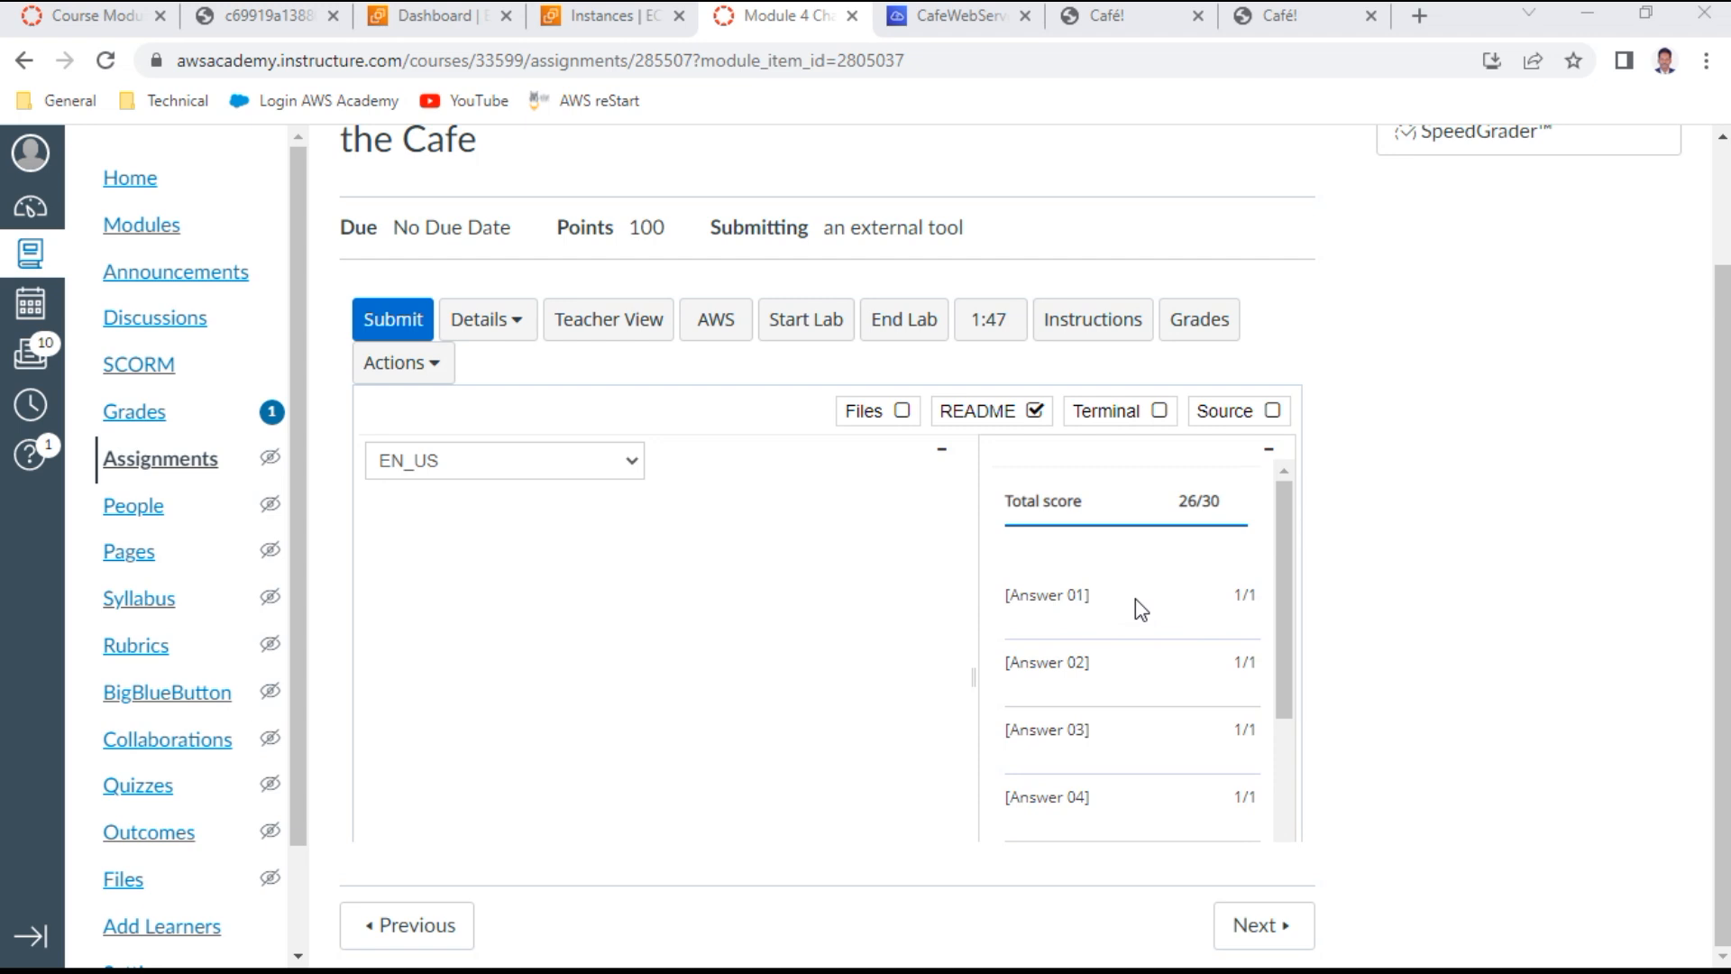
scroll(1134, 598, "down", 1)
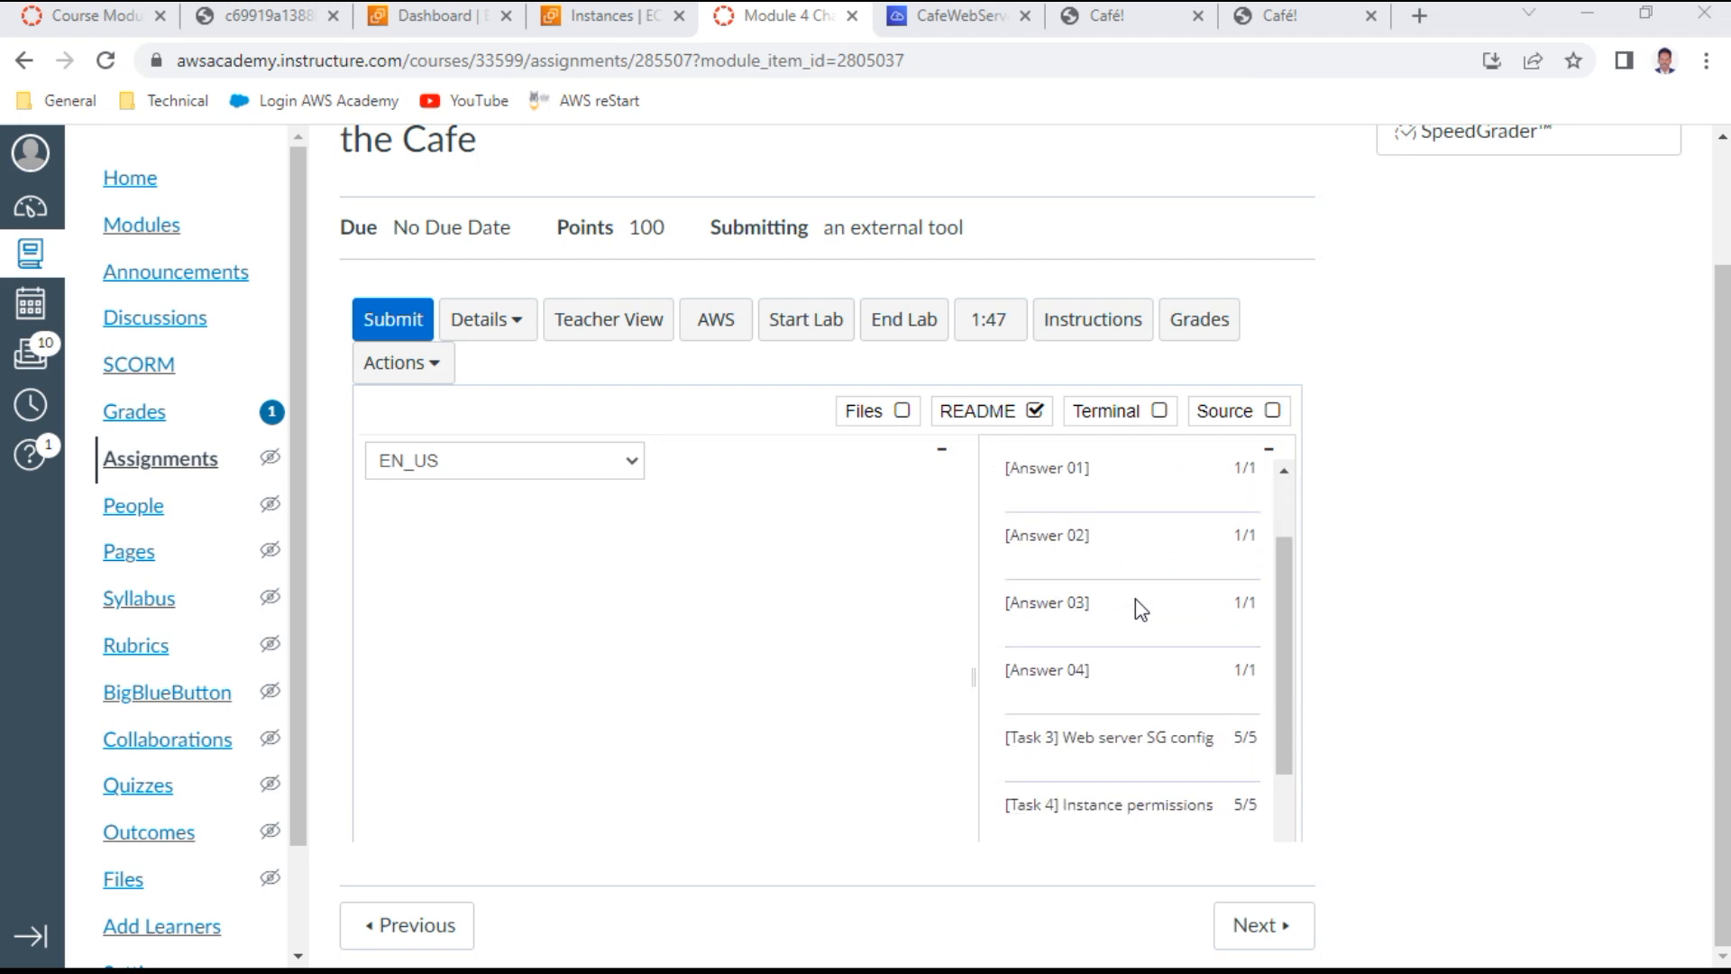